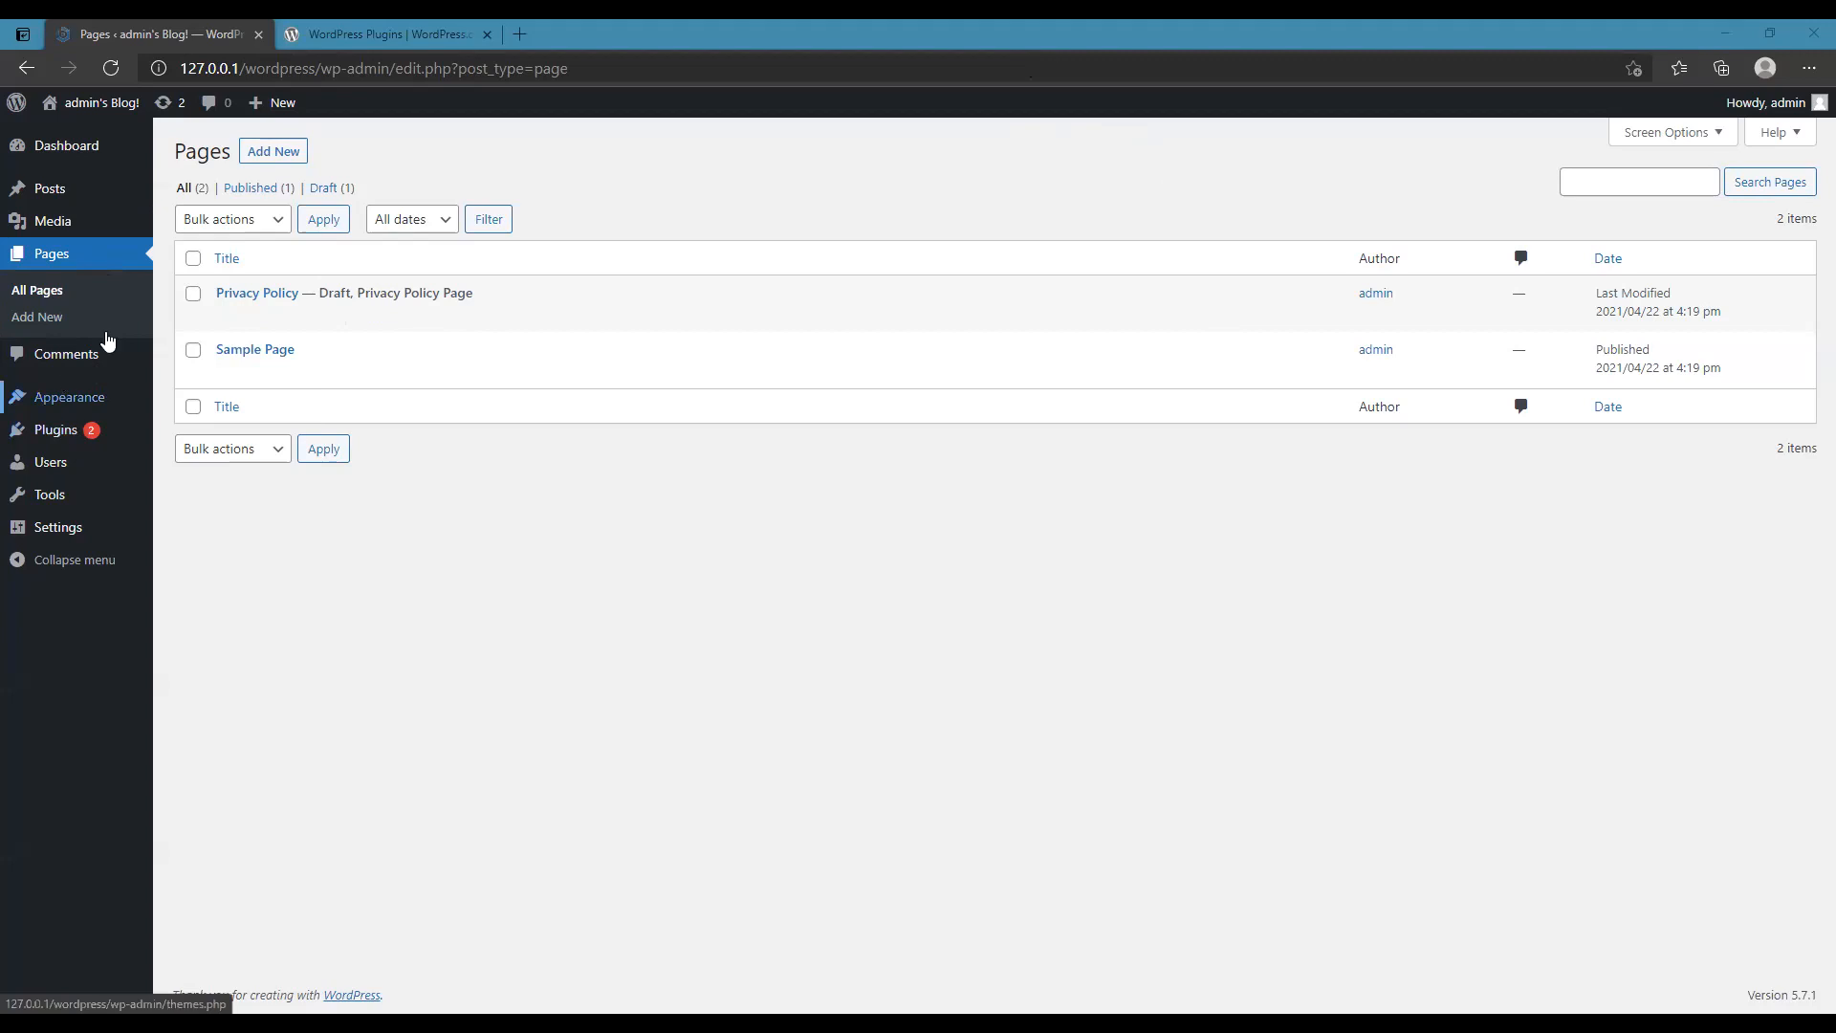
- Search the plugin directory for "elementor" and try to install Elementor Website Builder and Essential Addons for Elementor
mouse_move(69, 432)
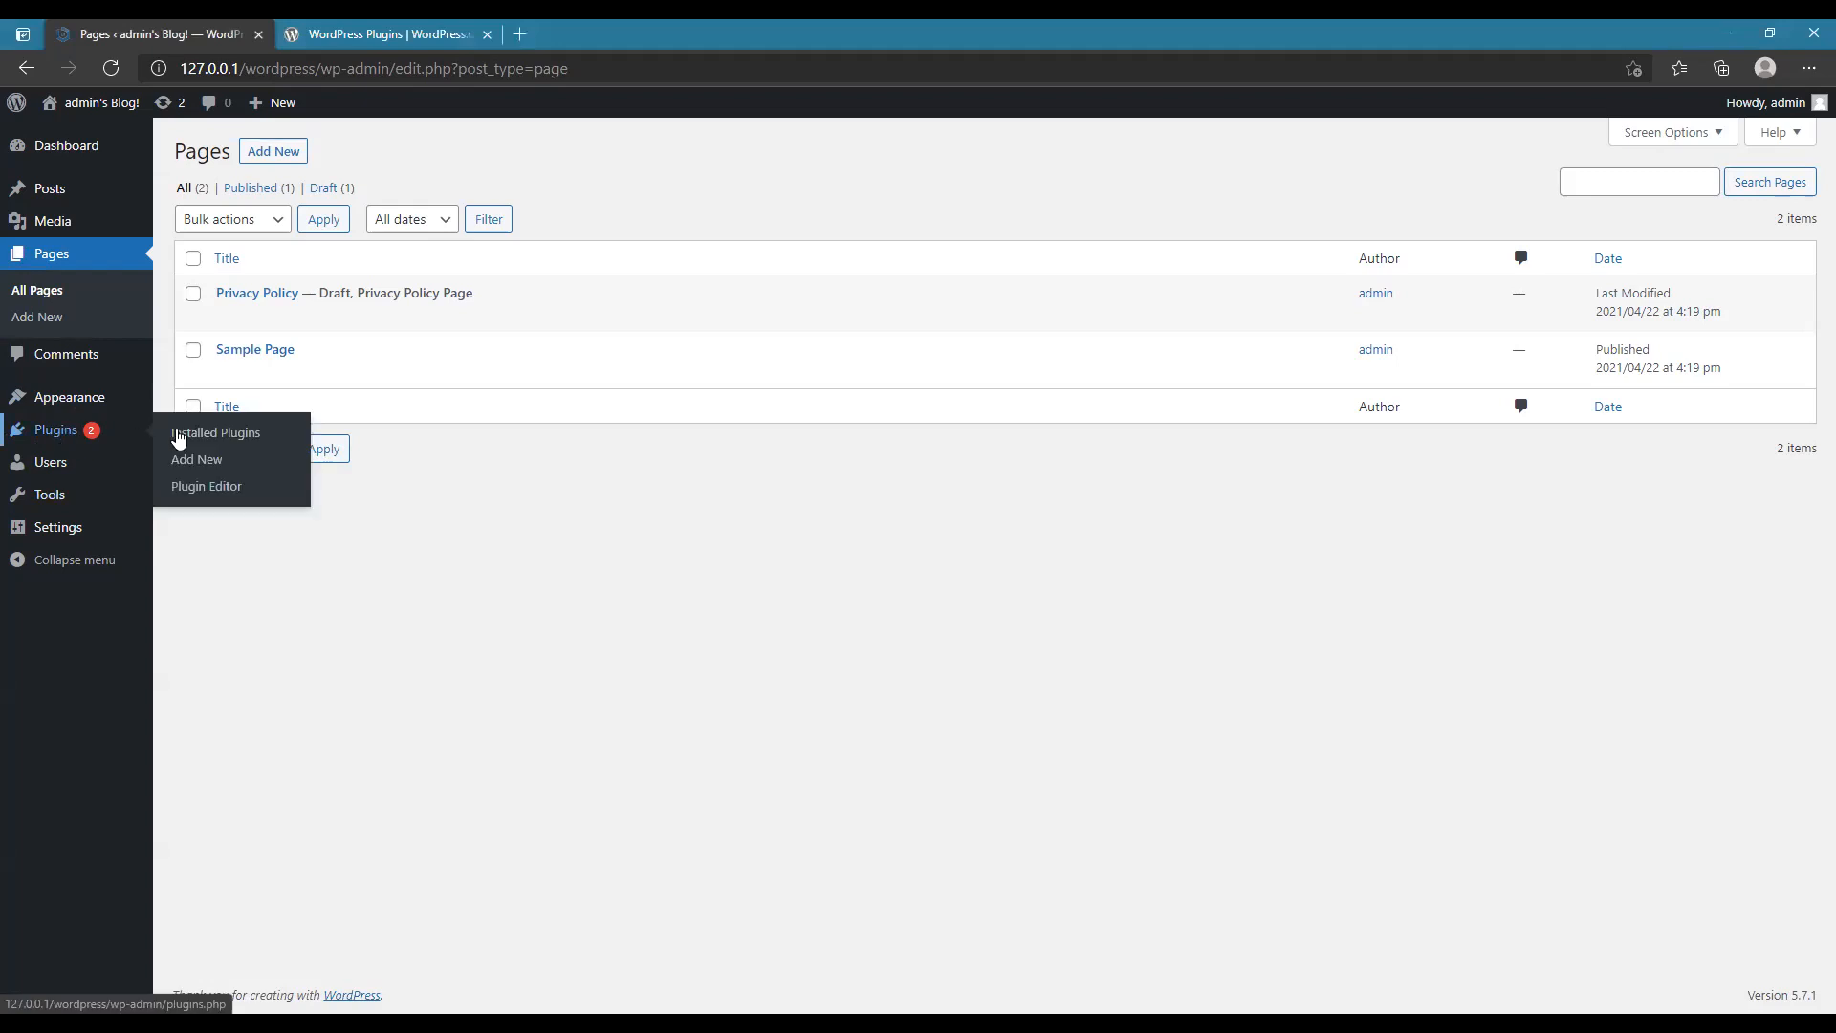
left_click(218, 433)
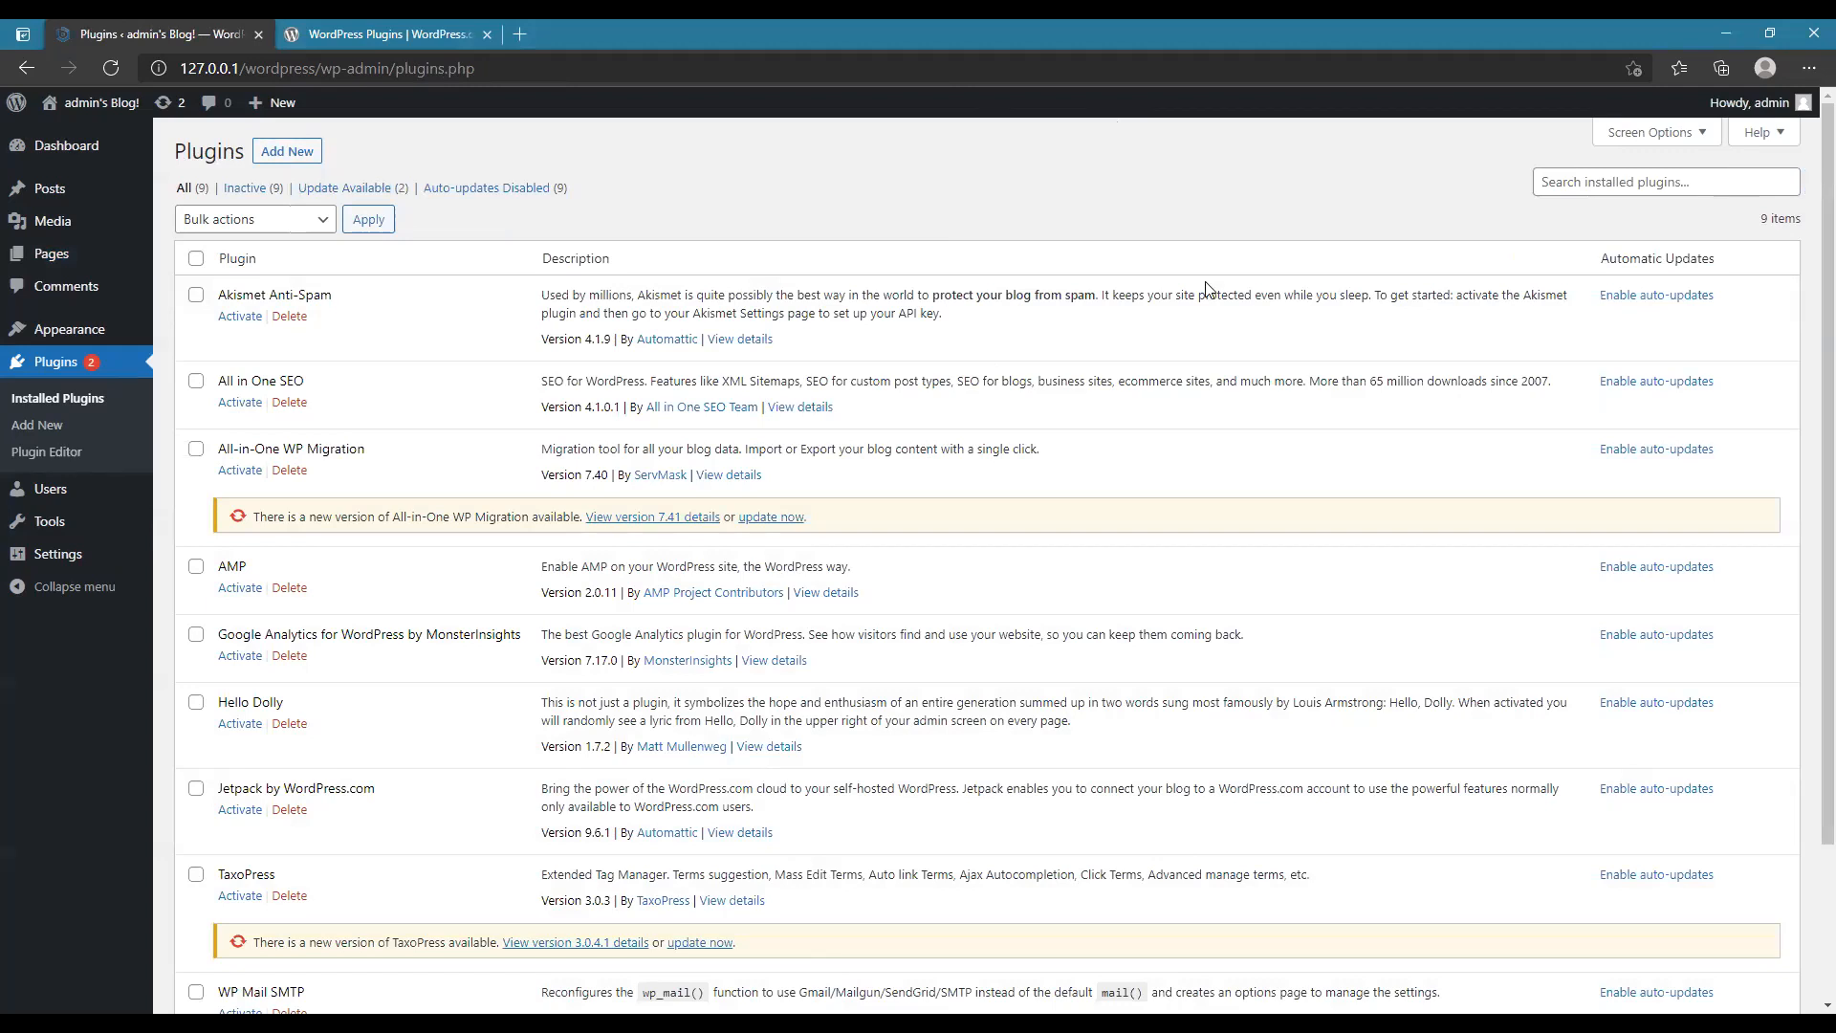
key("alt+Tab")
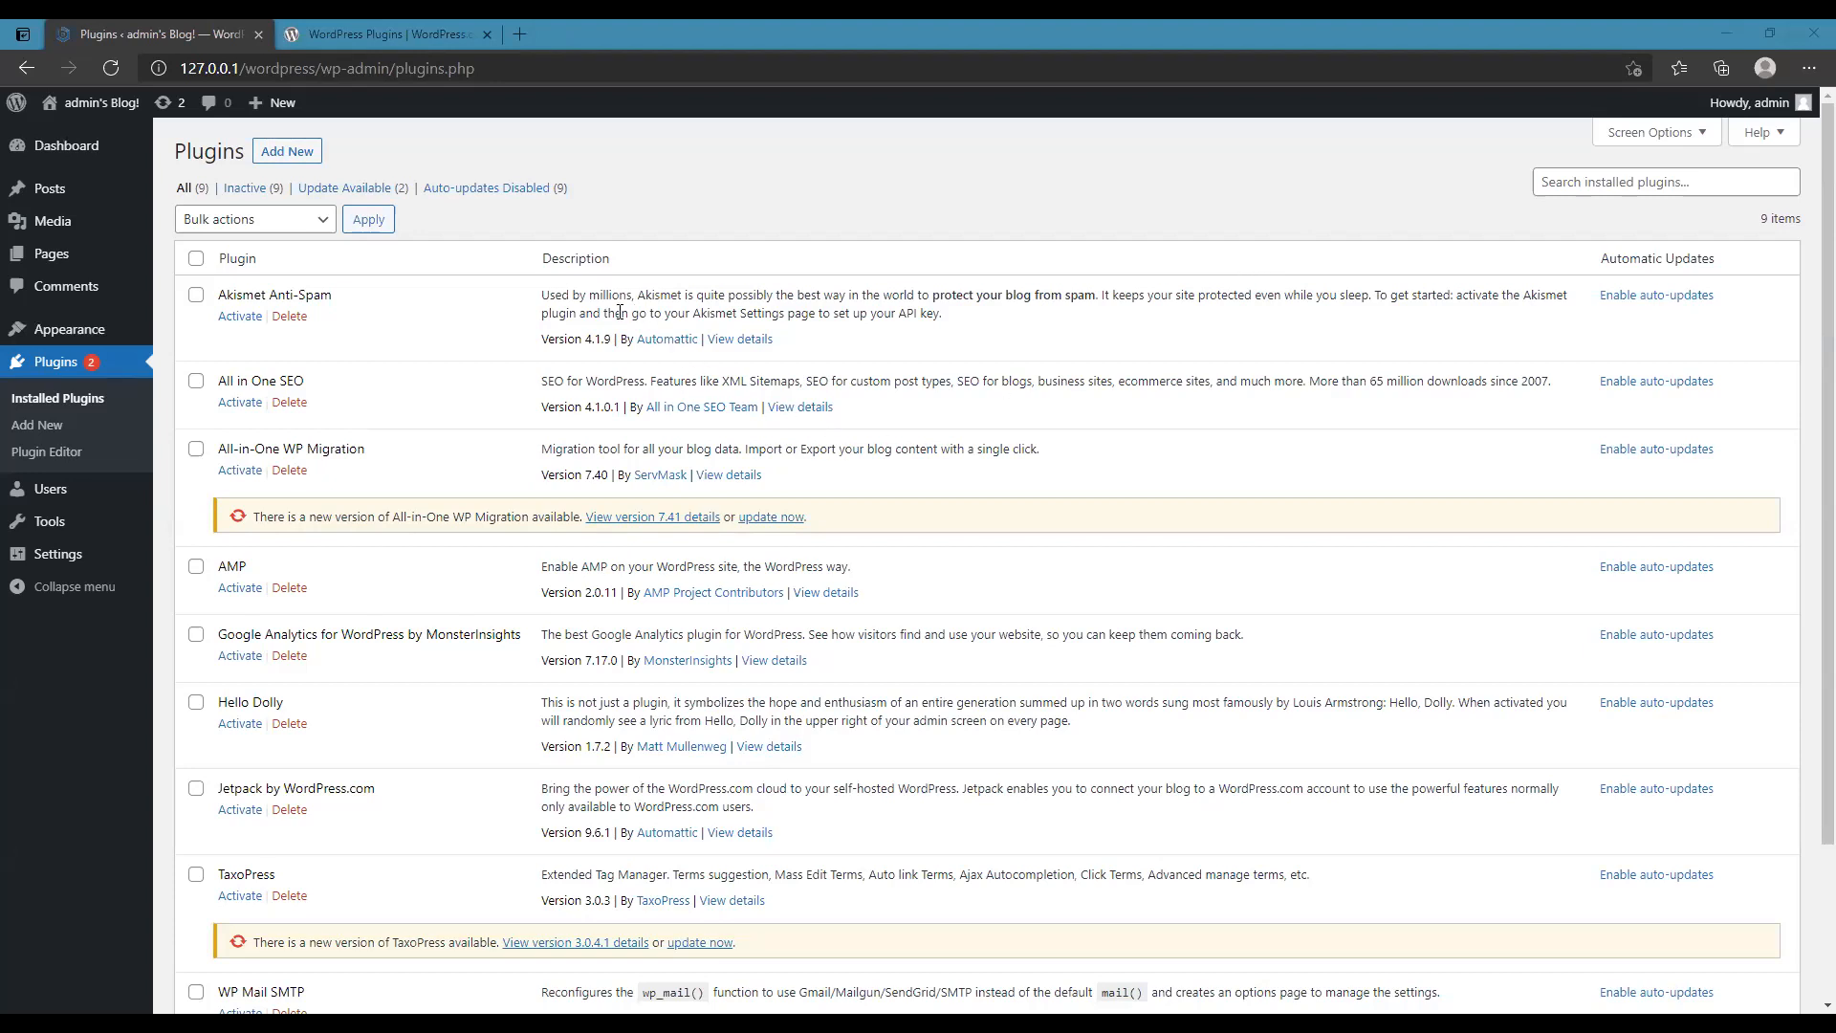
left_click(288, 153)
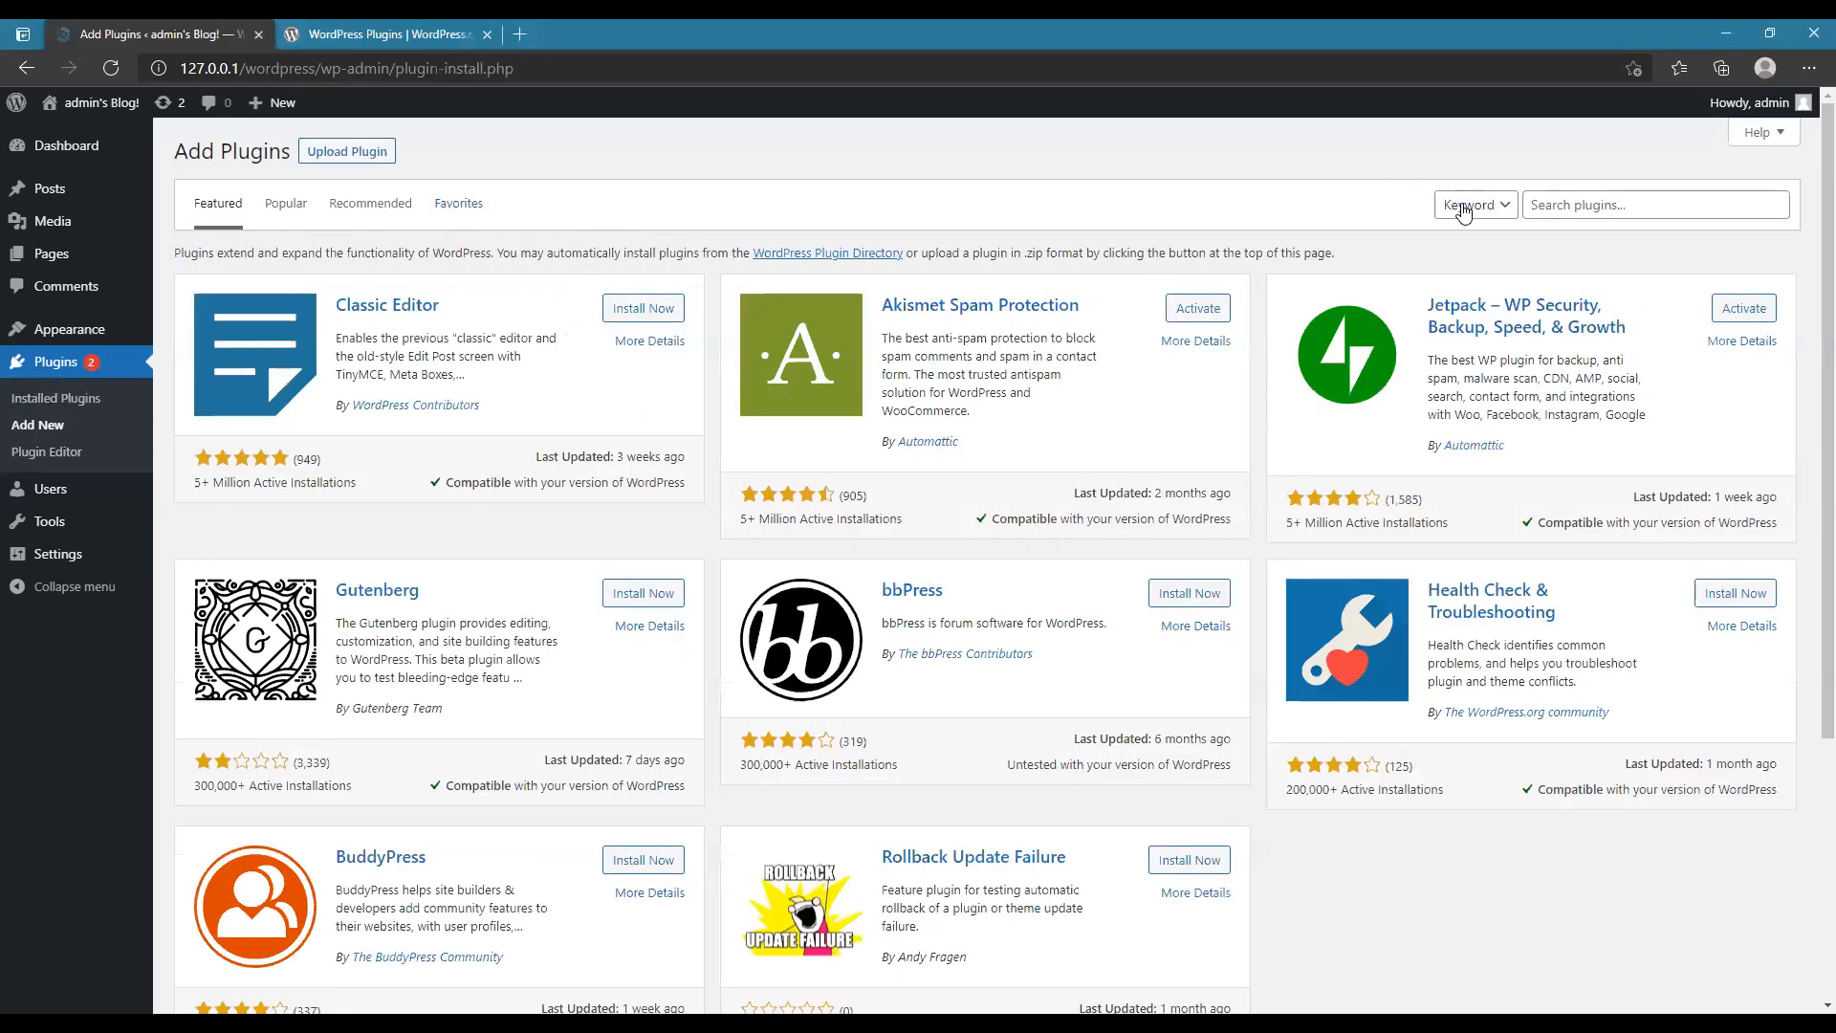
left_click(1584, 203)
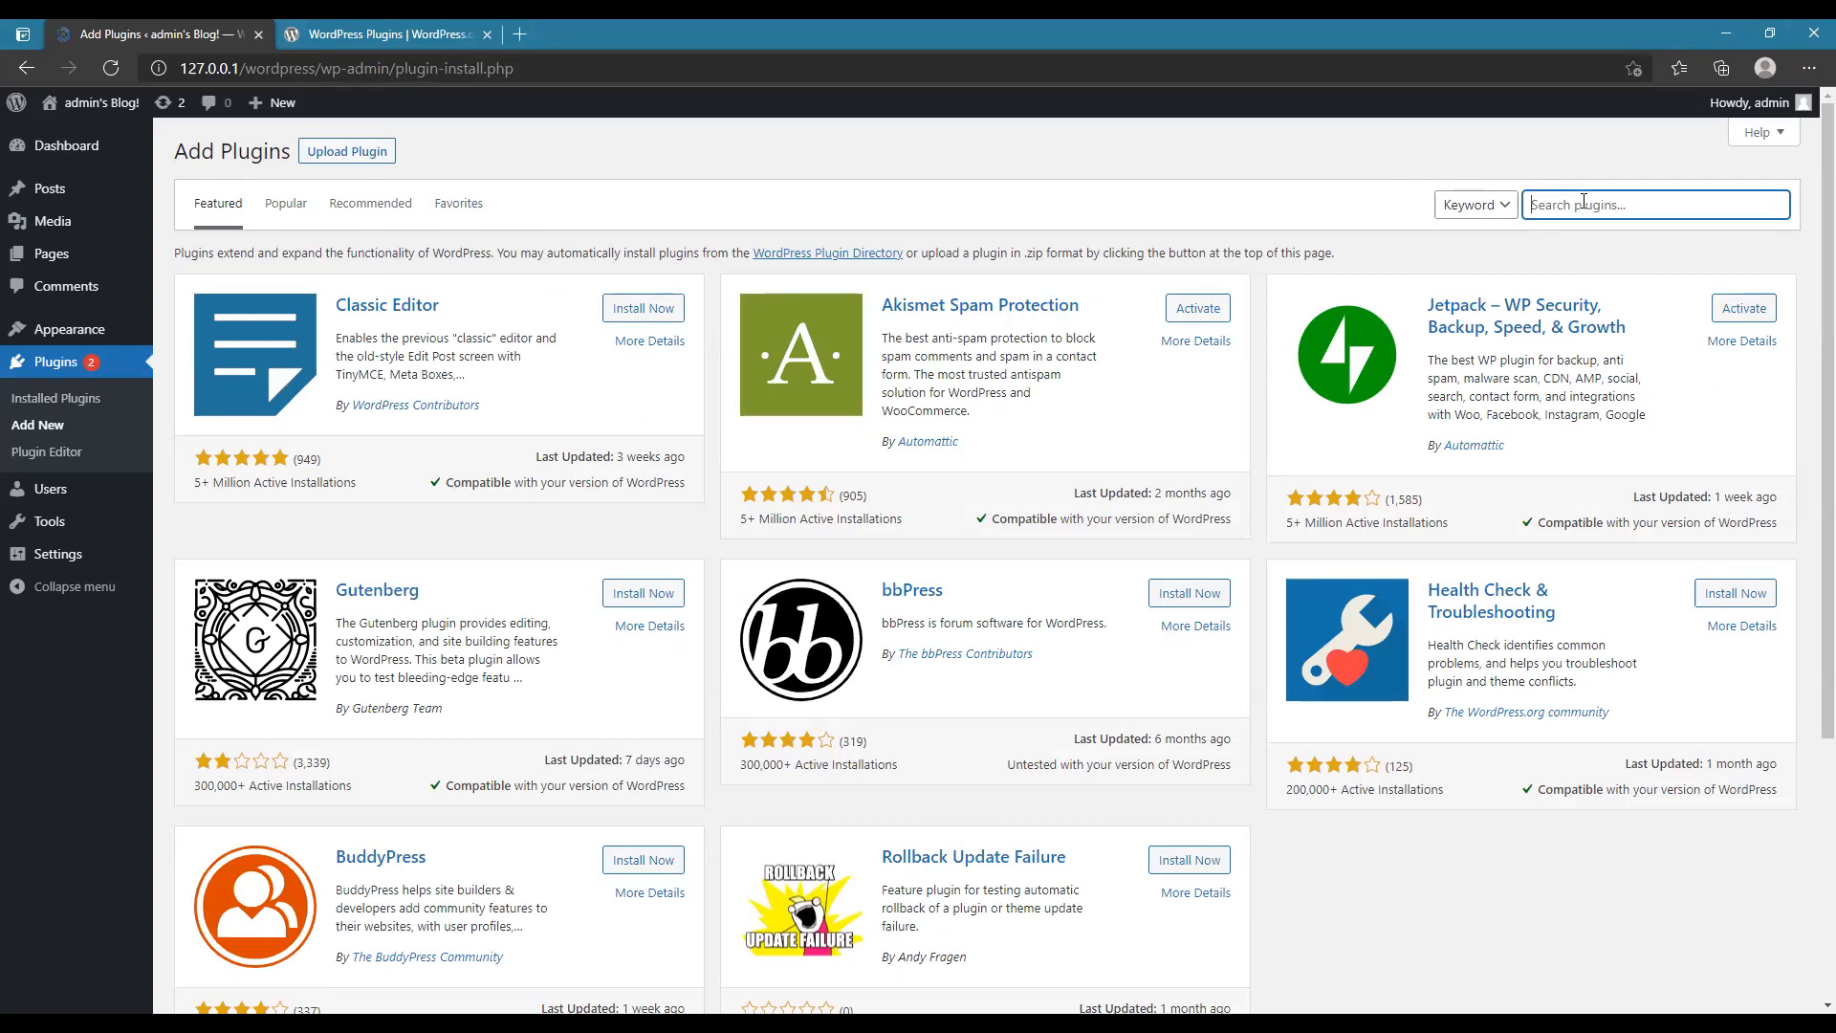
type("elementor")
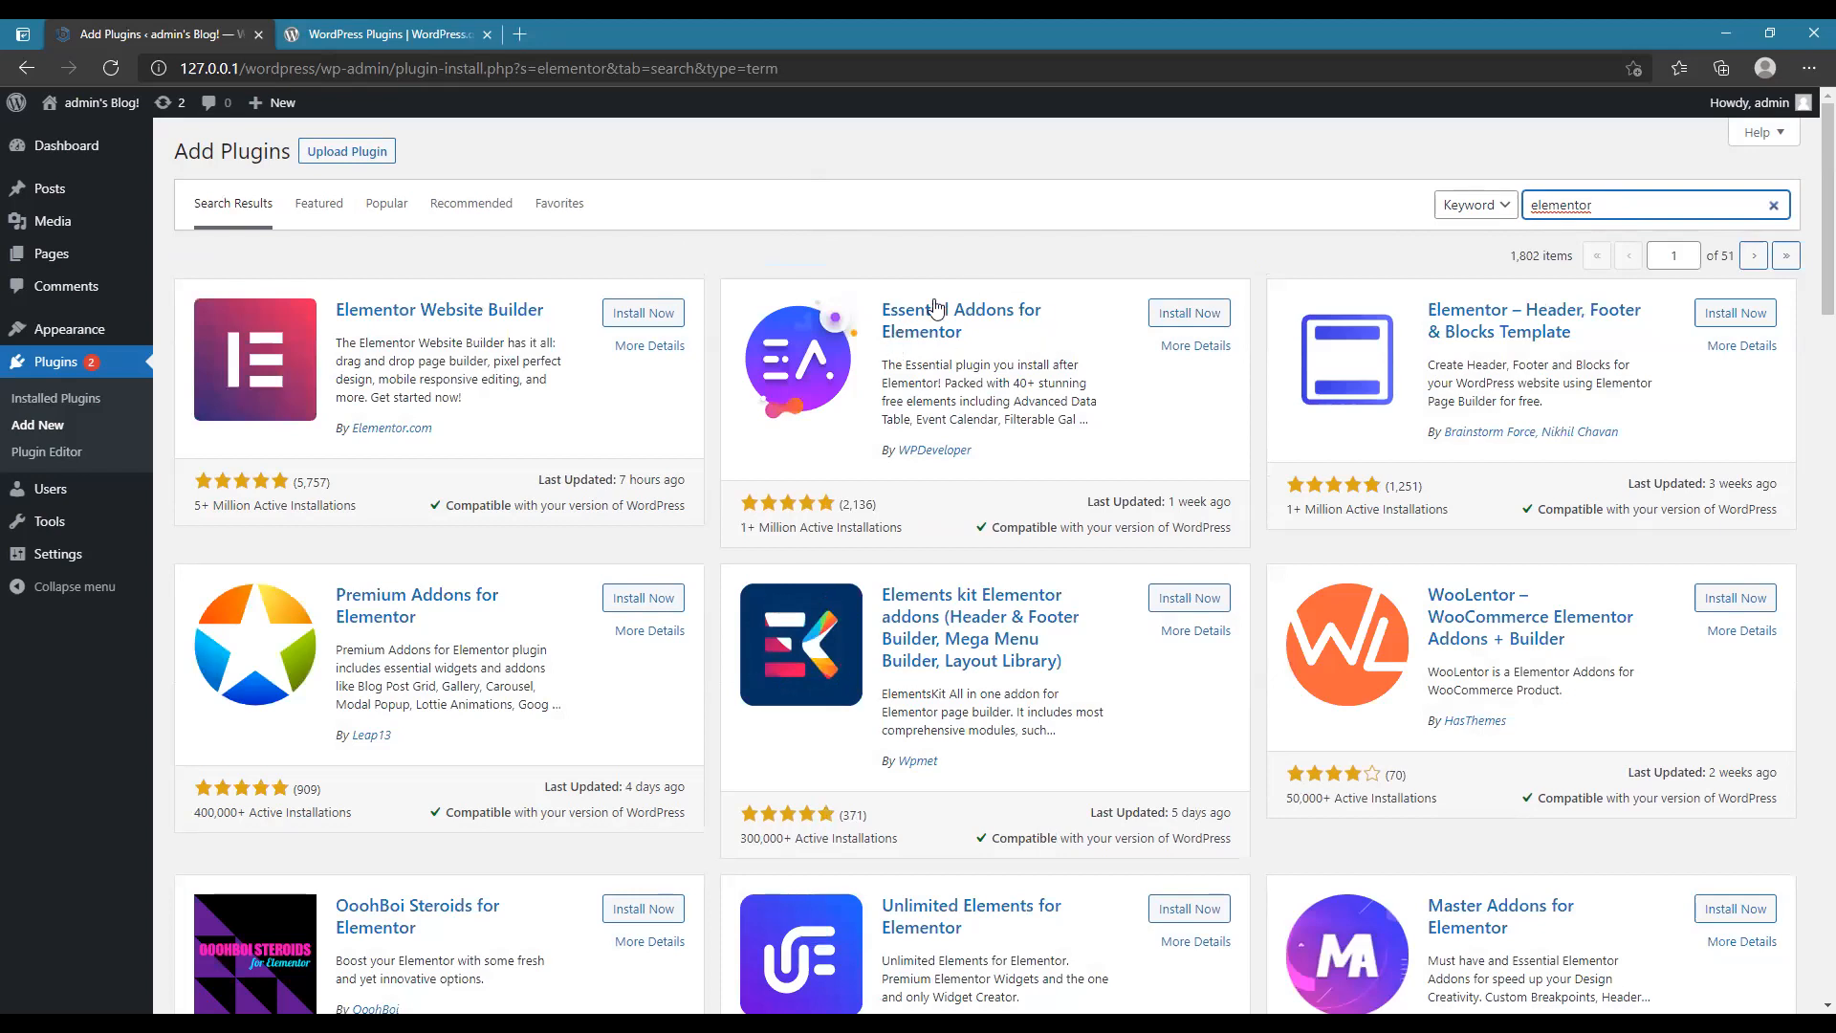
left_click(653, 317)
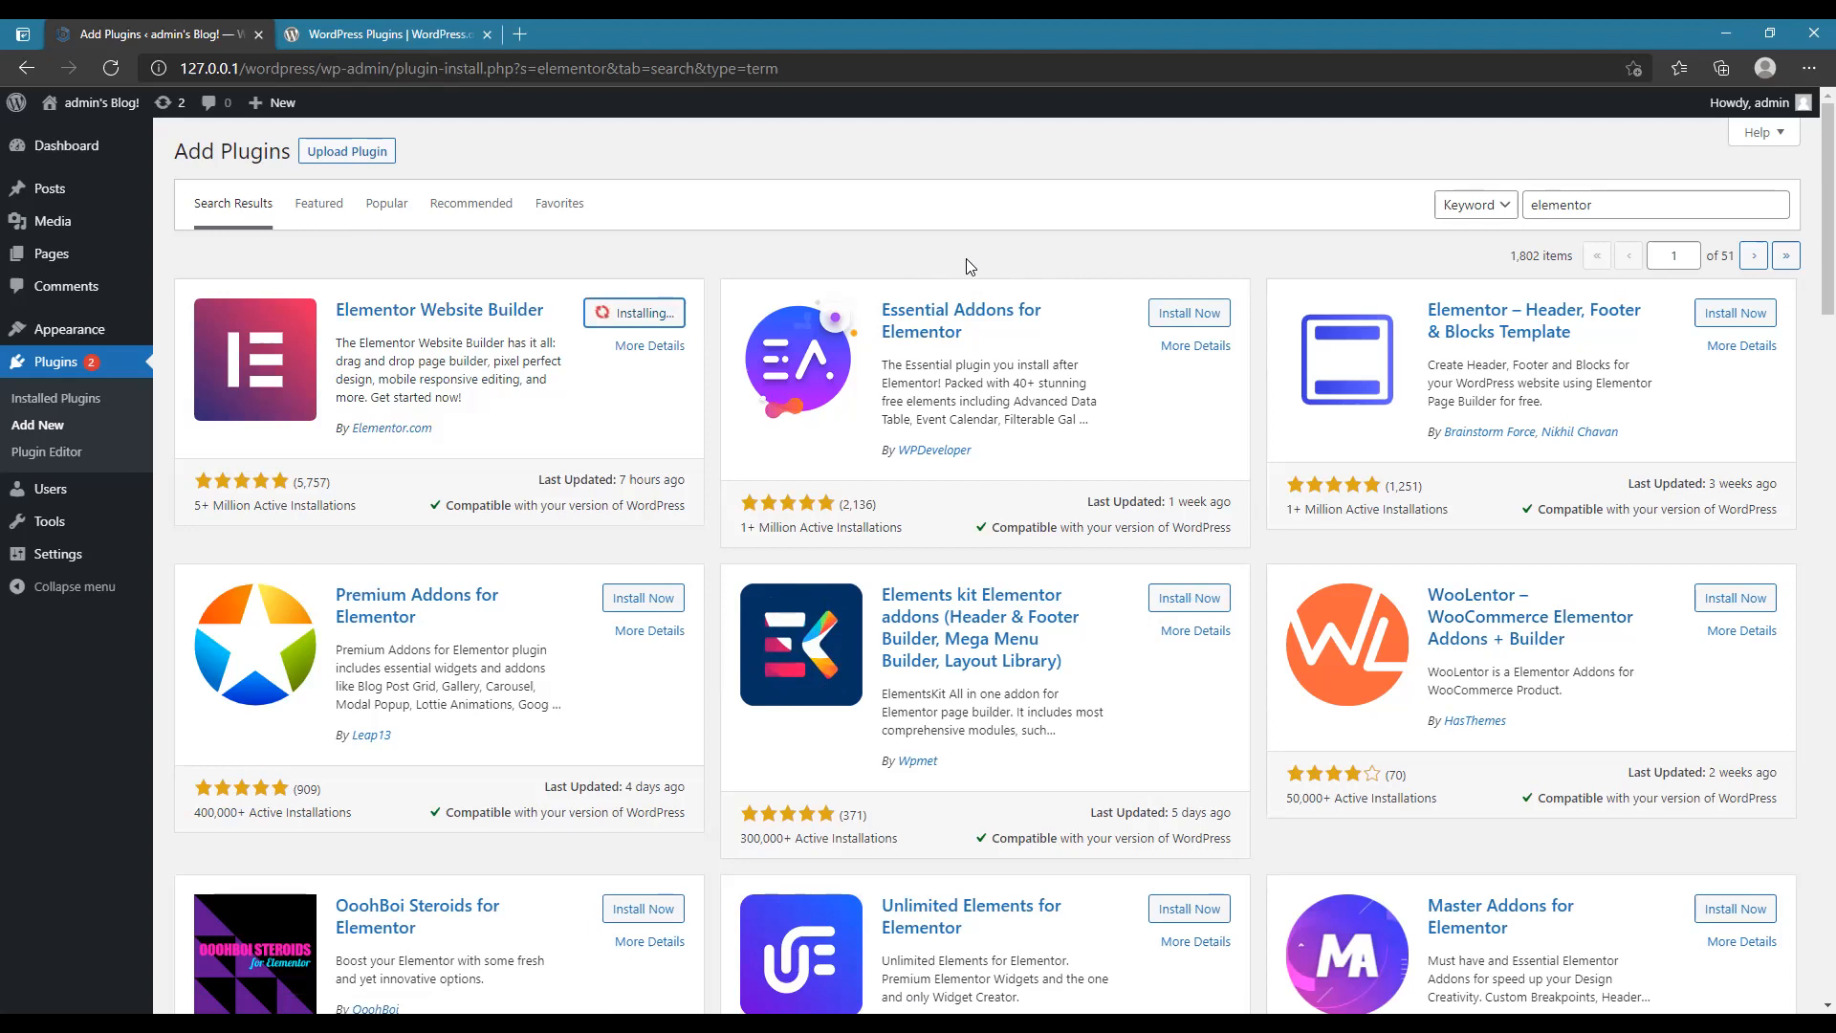
left_click(1189, 313)
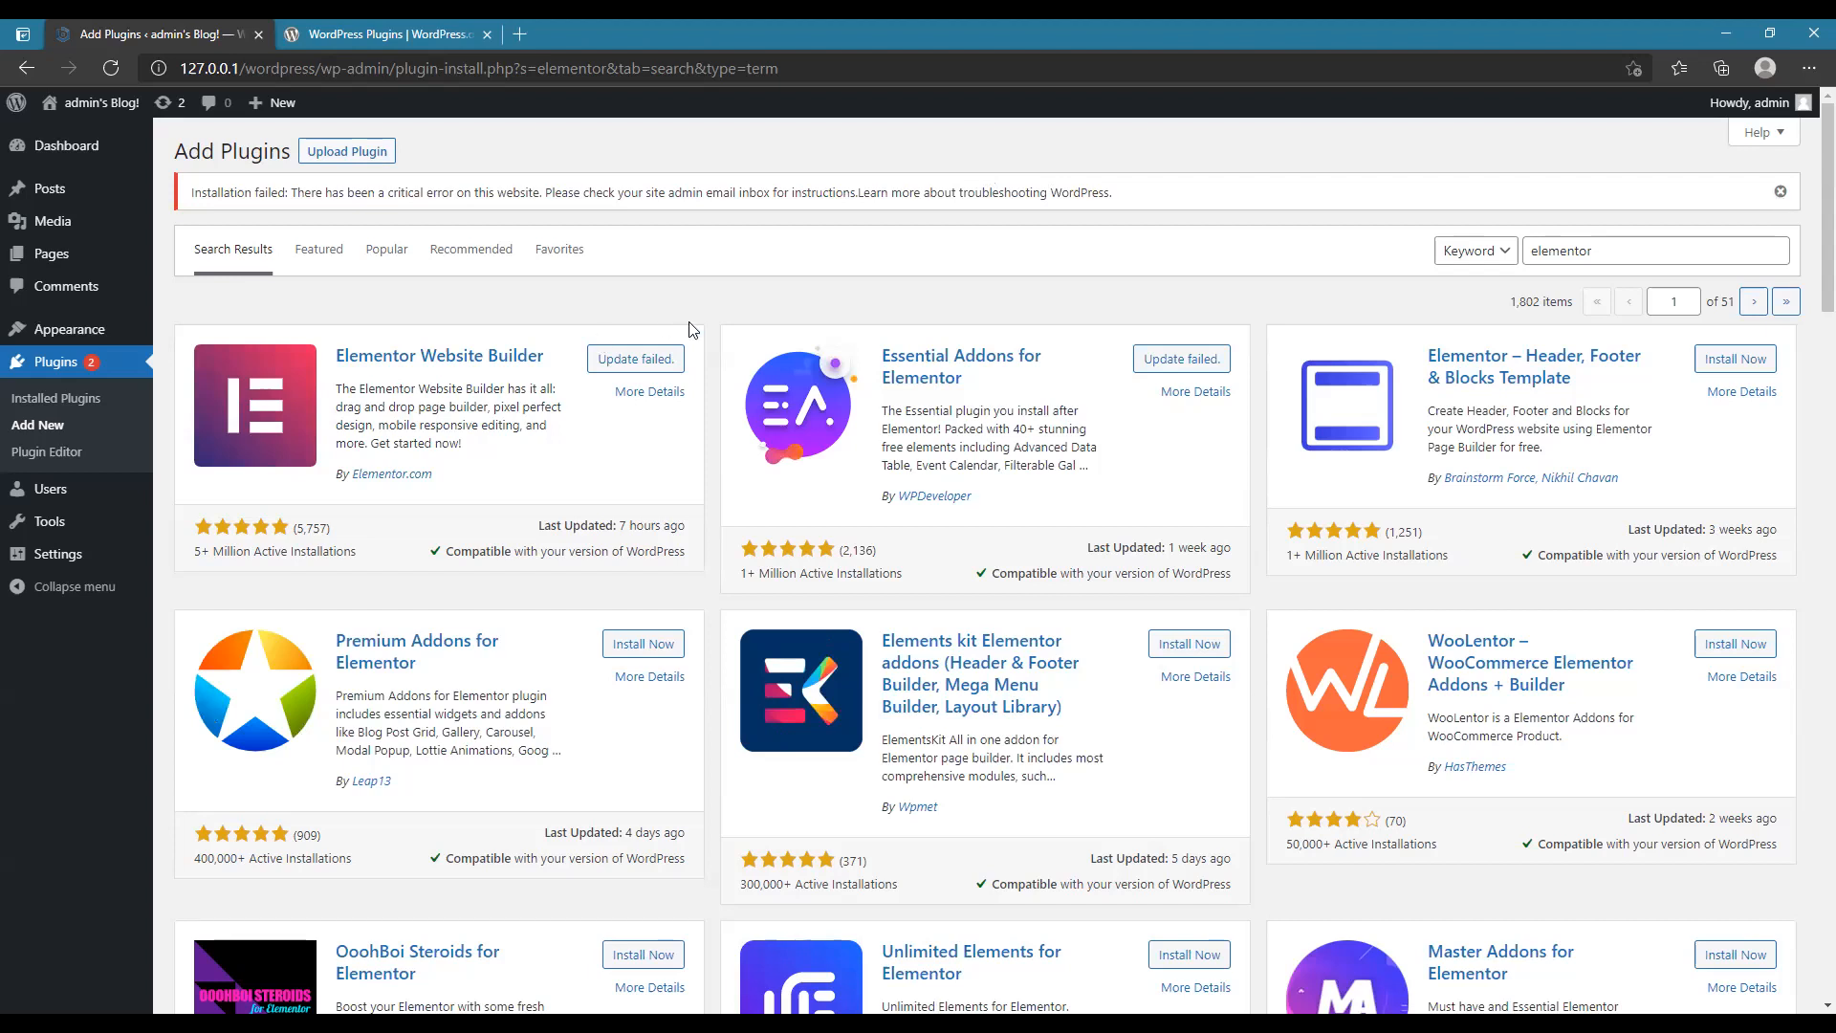
left_click(361, 33)
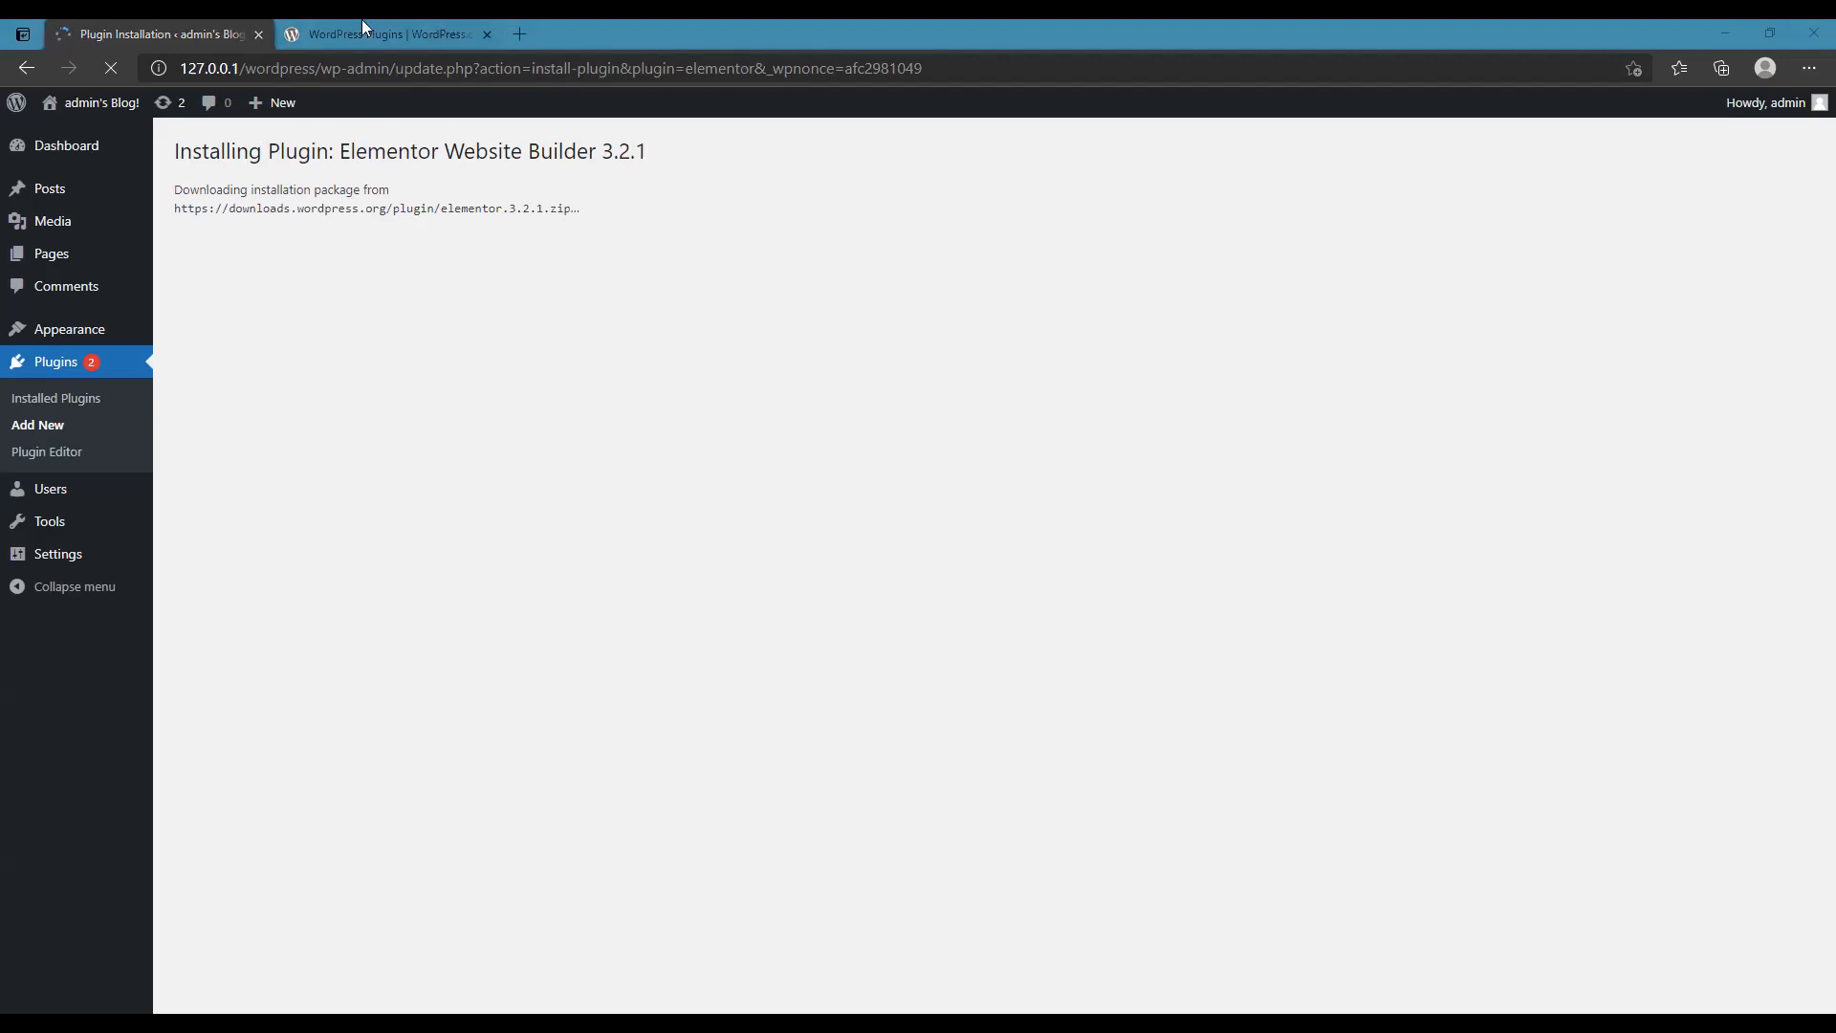
left_click(185, 28)
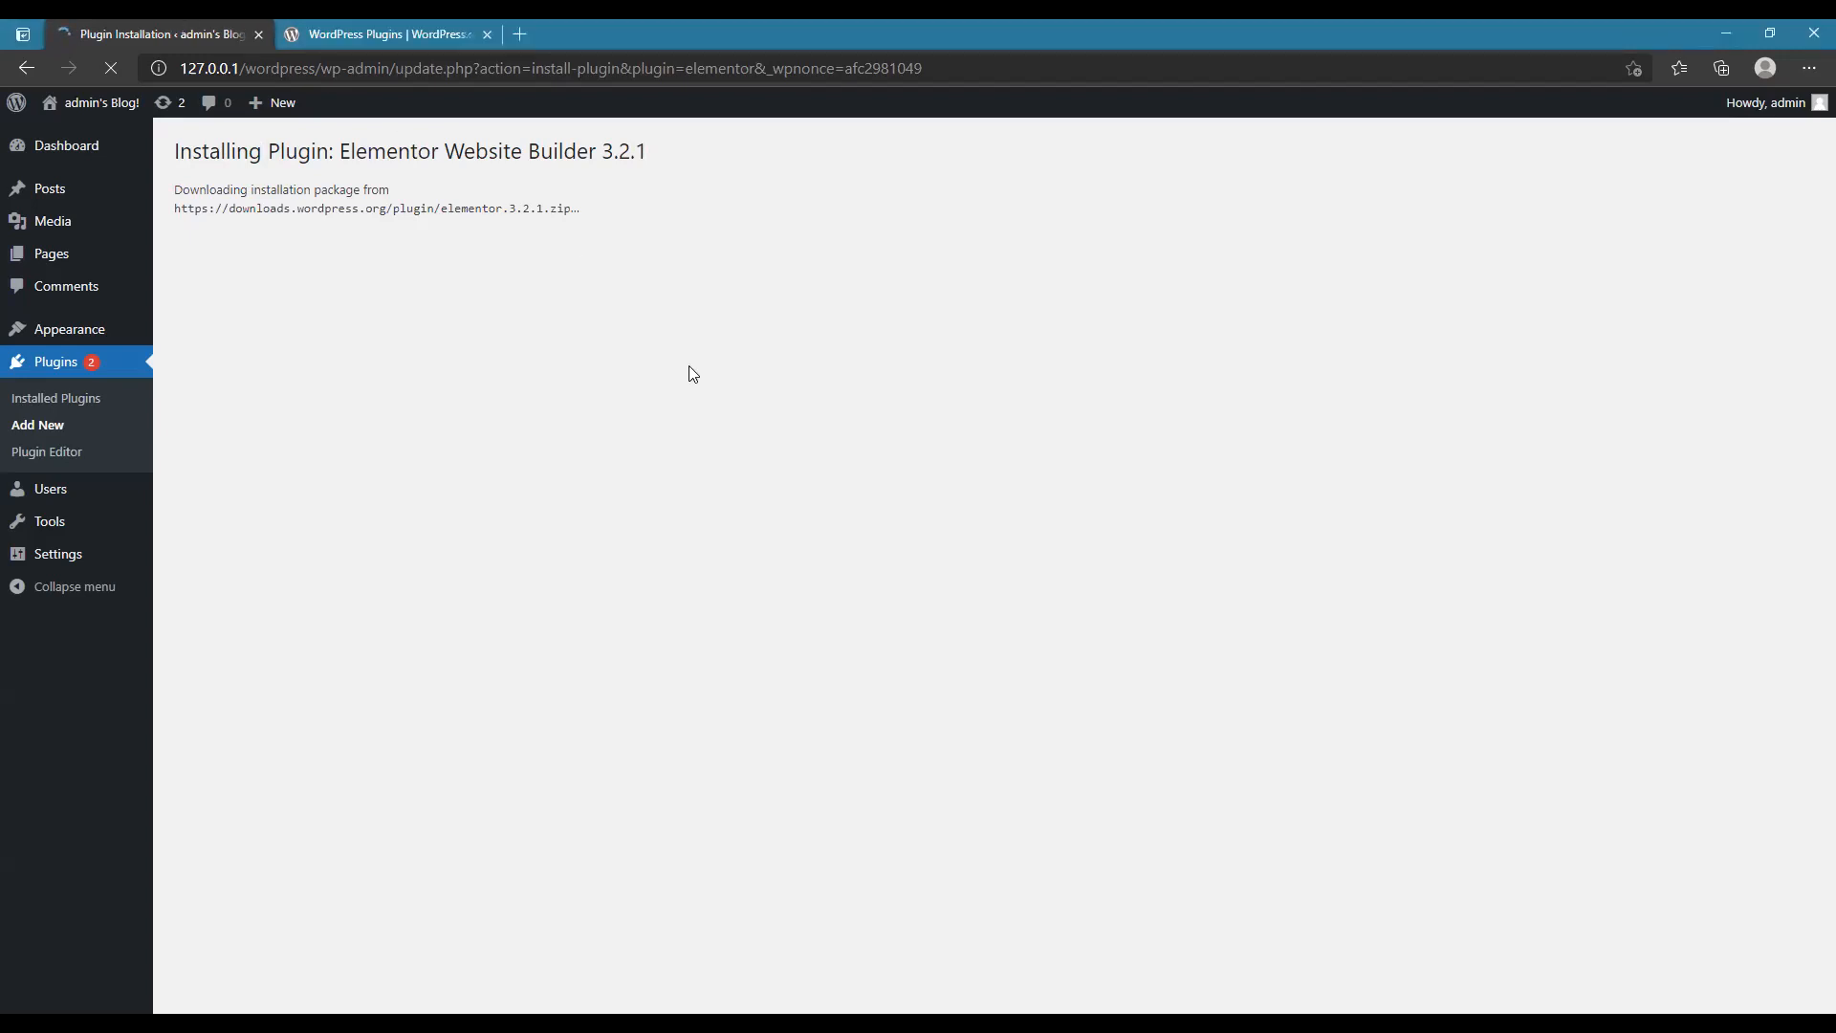
left_click(356, 29)
left_click(201, 29)
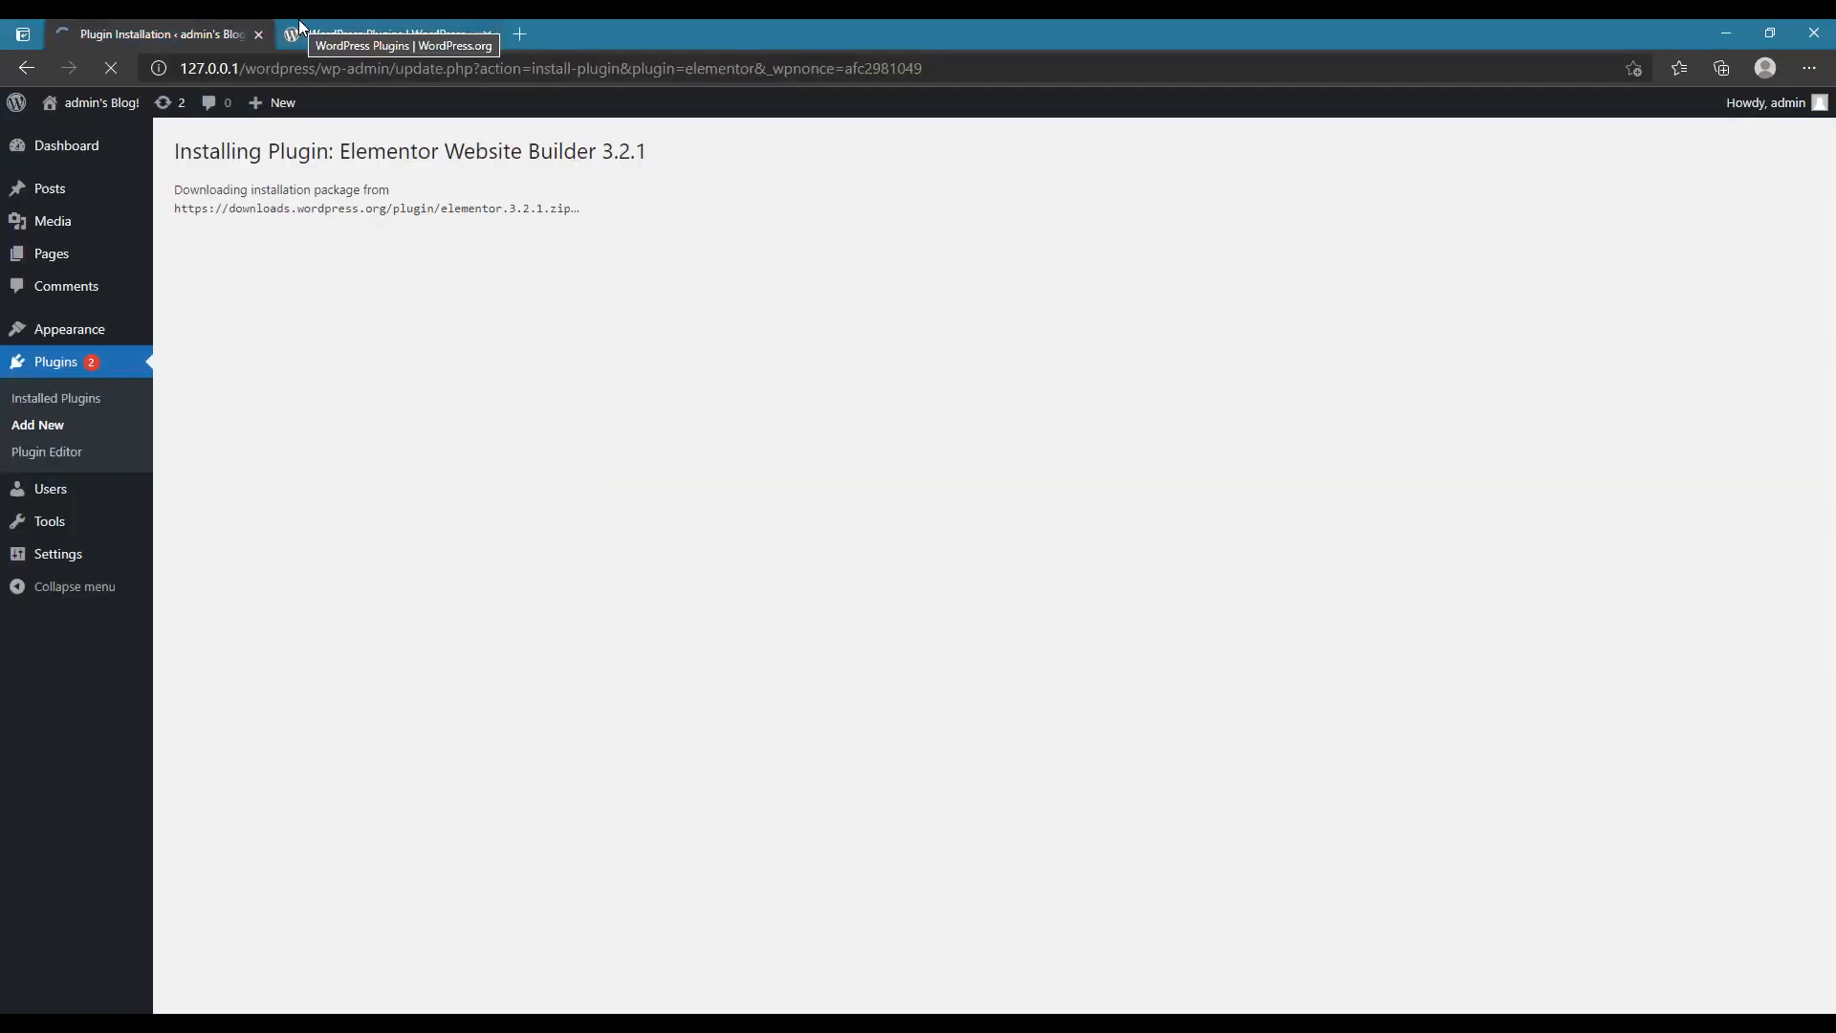
left_click(389, 28)
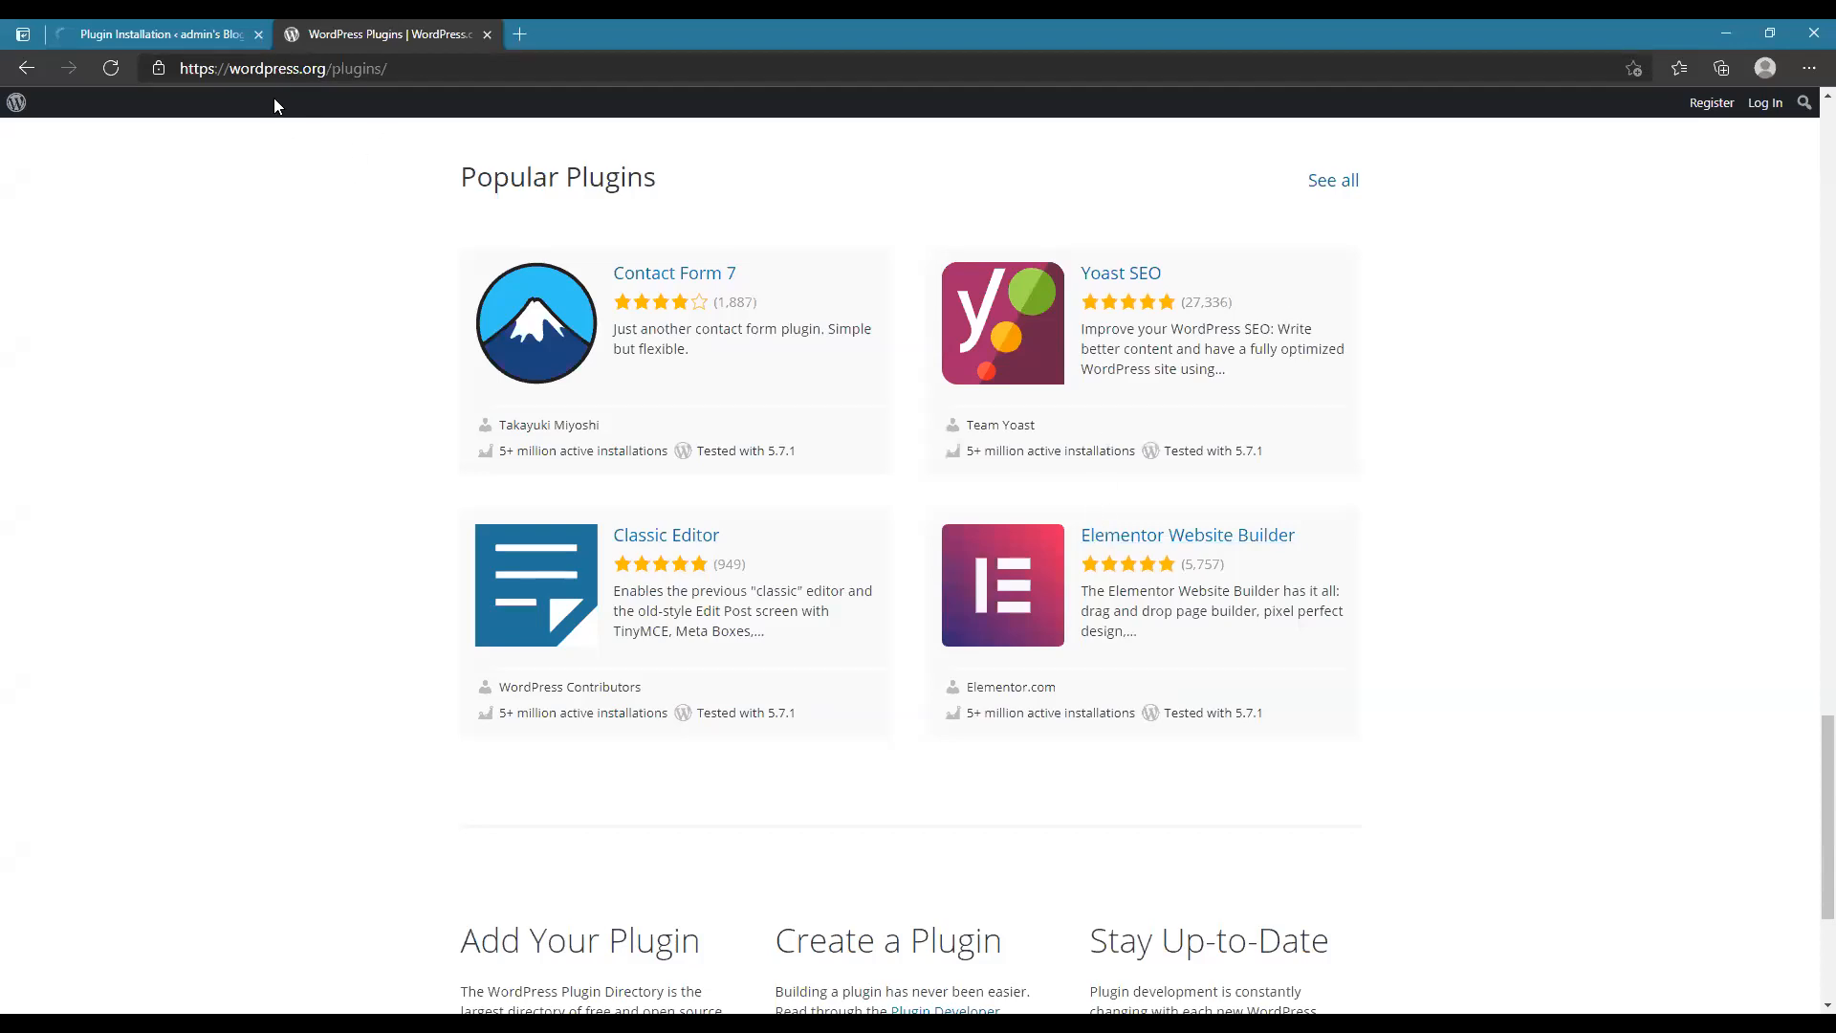
left_click(140, 28)
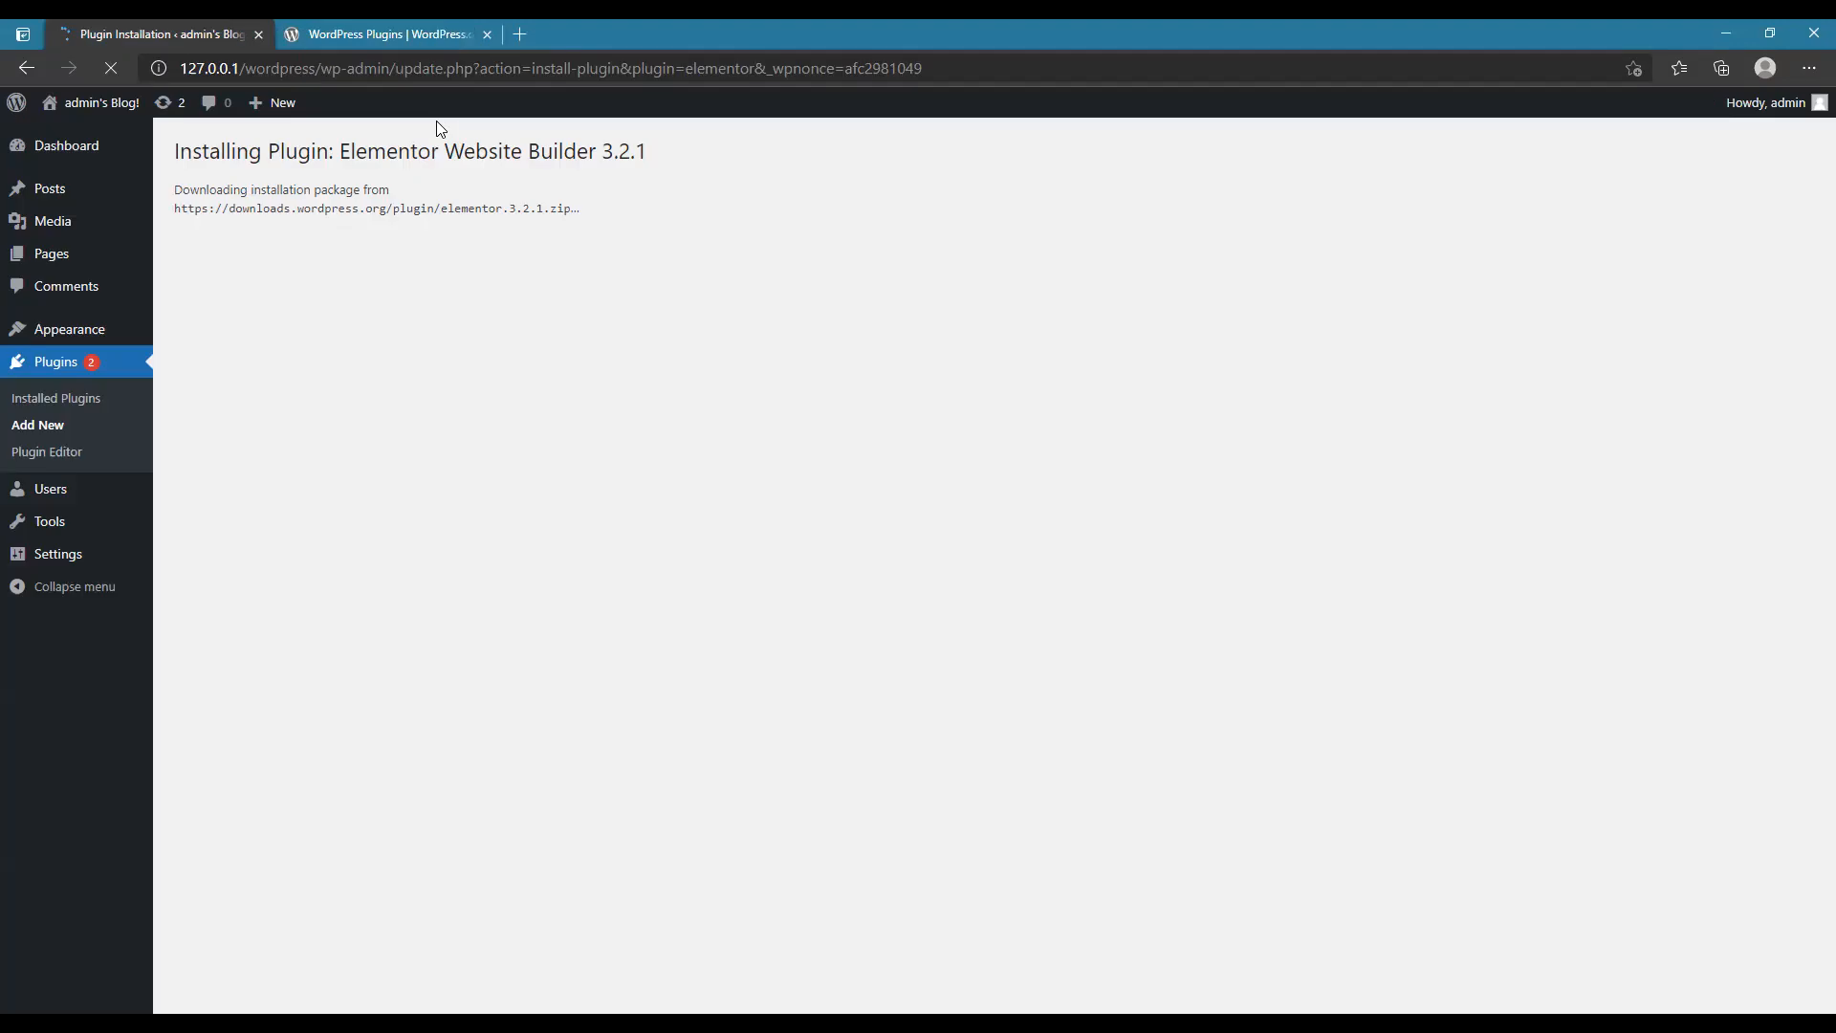
- Open the Elementor Website Builder page from WordPress.org's popular plugins and start downloading its zip file
left_click(344, 29)
right_click(1138, 536)
left_click(1186, 543)
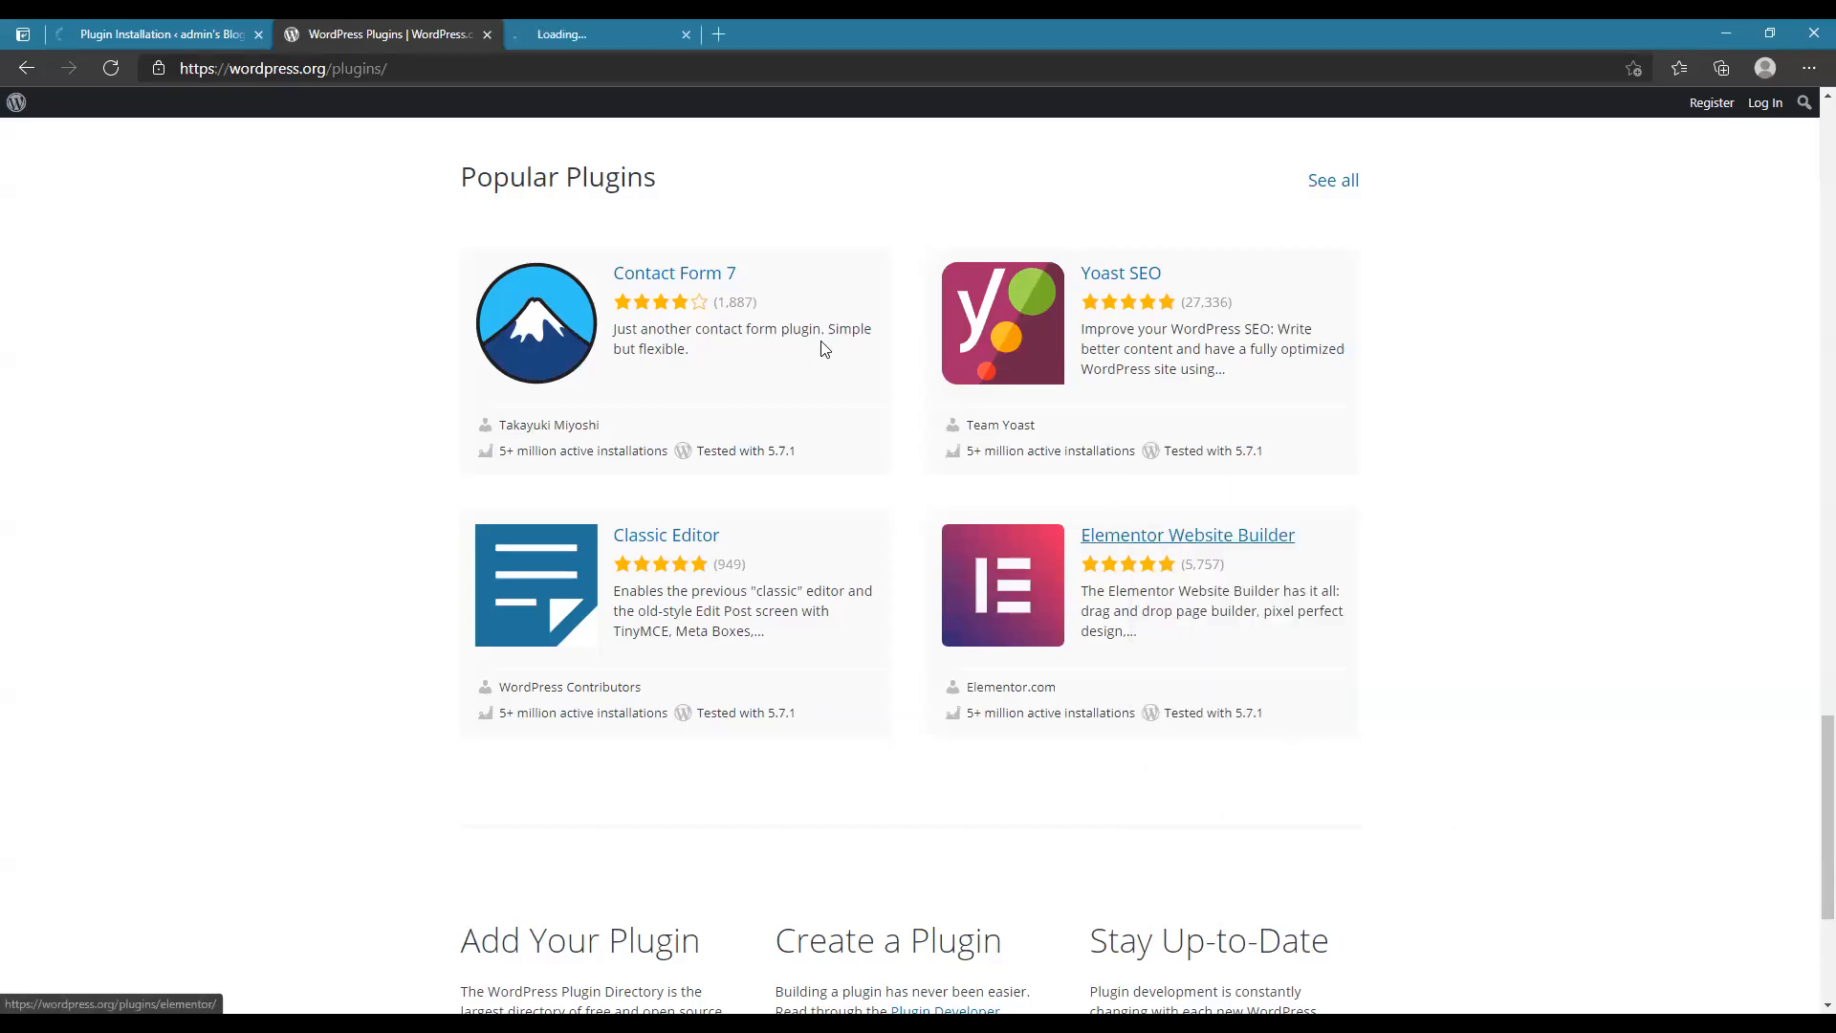
left_click(594, 35)
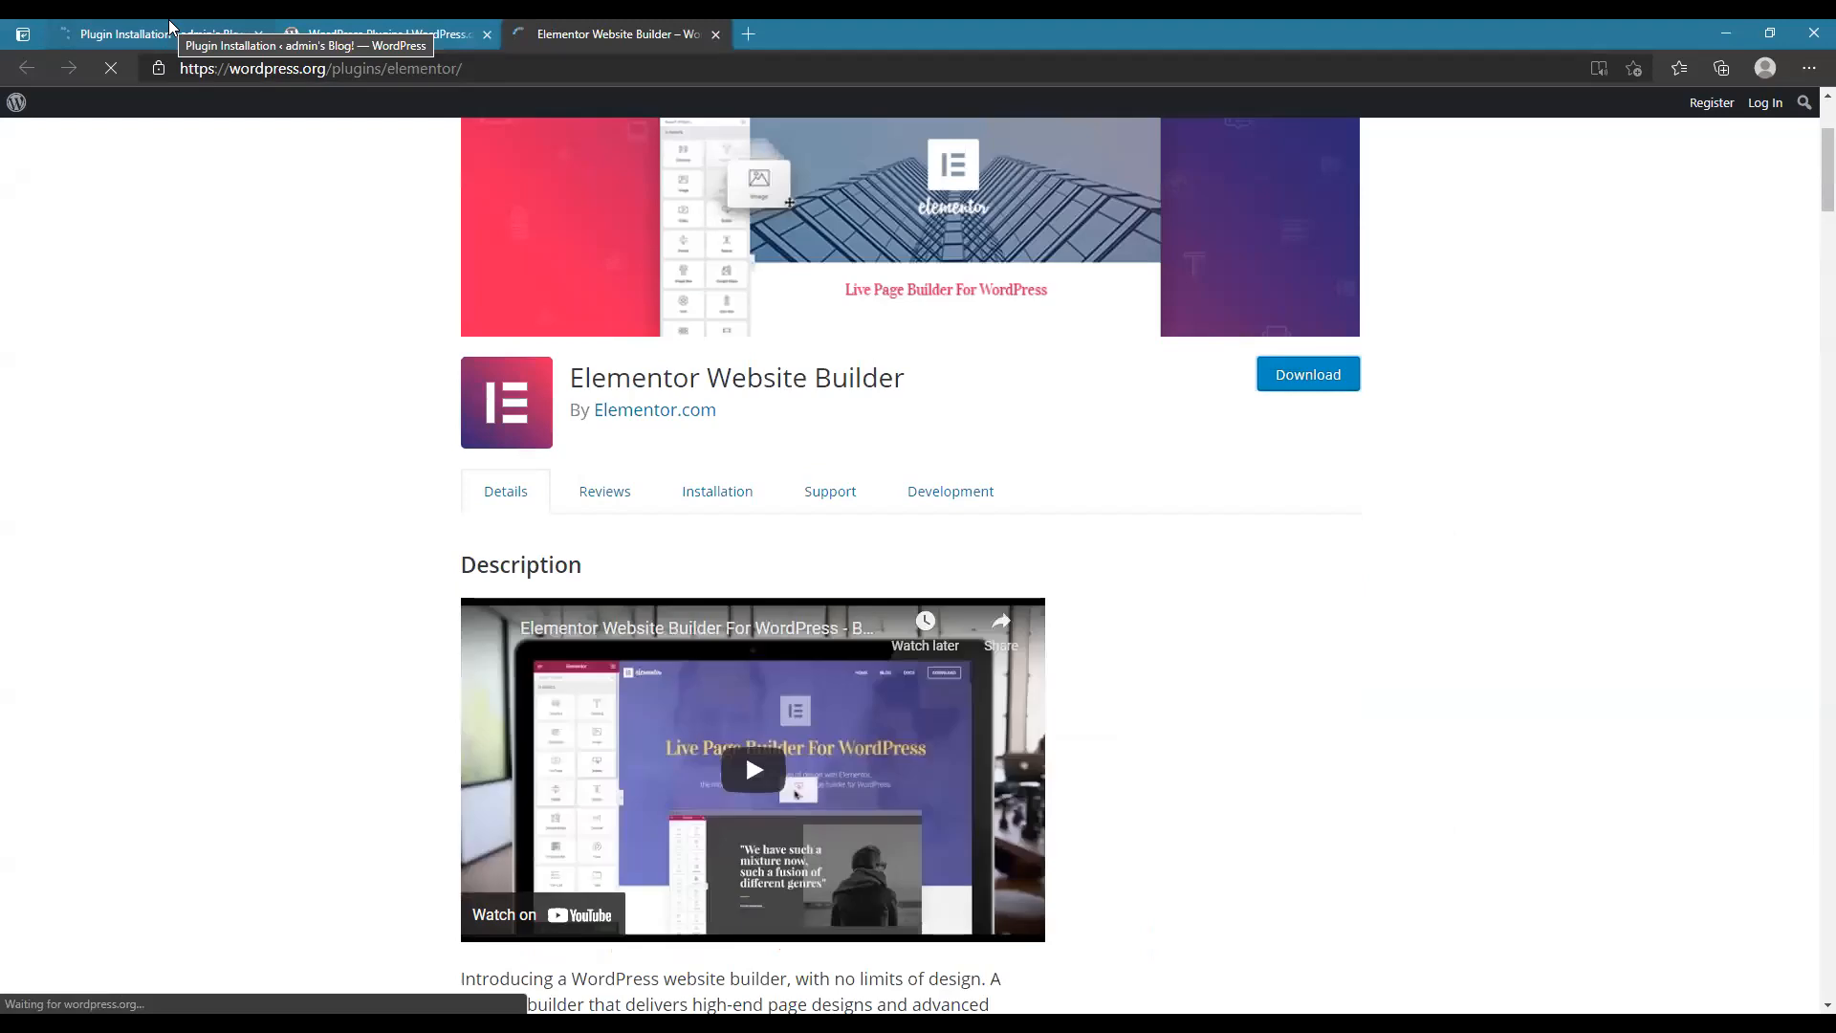
left_click(1308, 374)
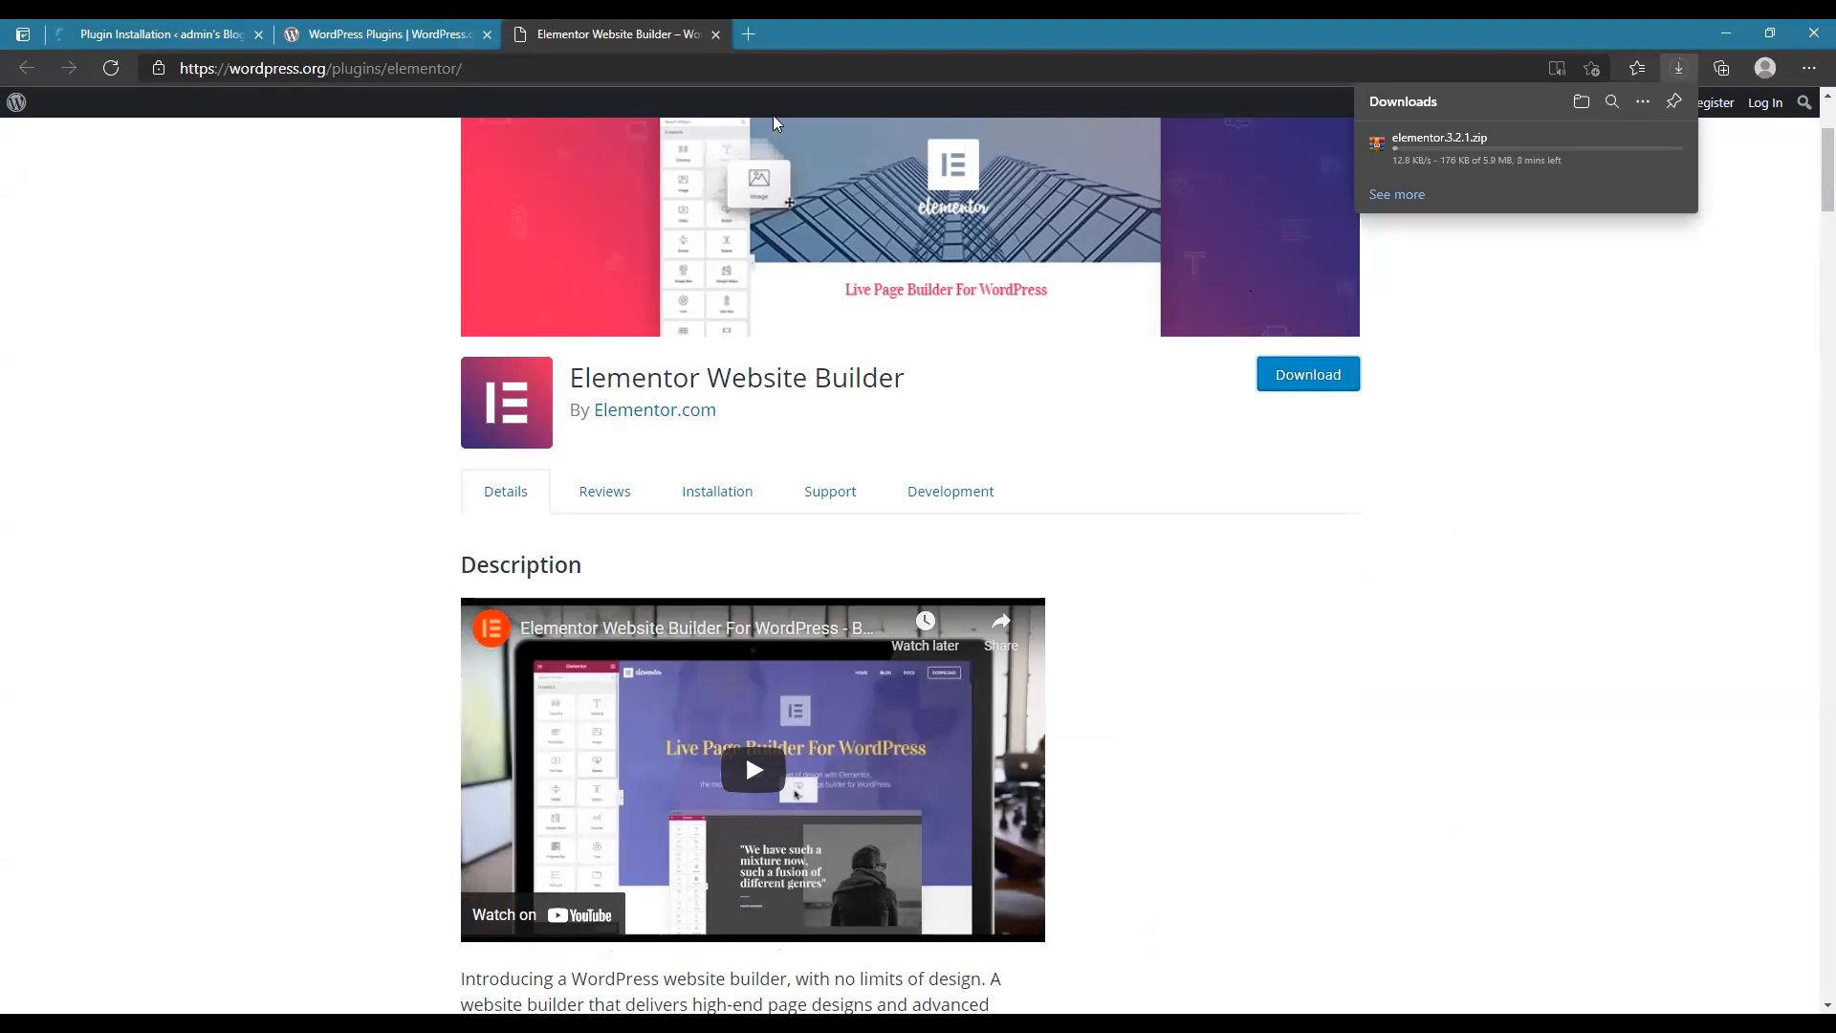
- Return to the site admin, search for "elementor" among new plugins and install Elementor Website Builder
left_click(195, 31)
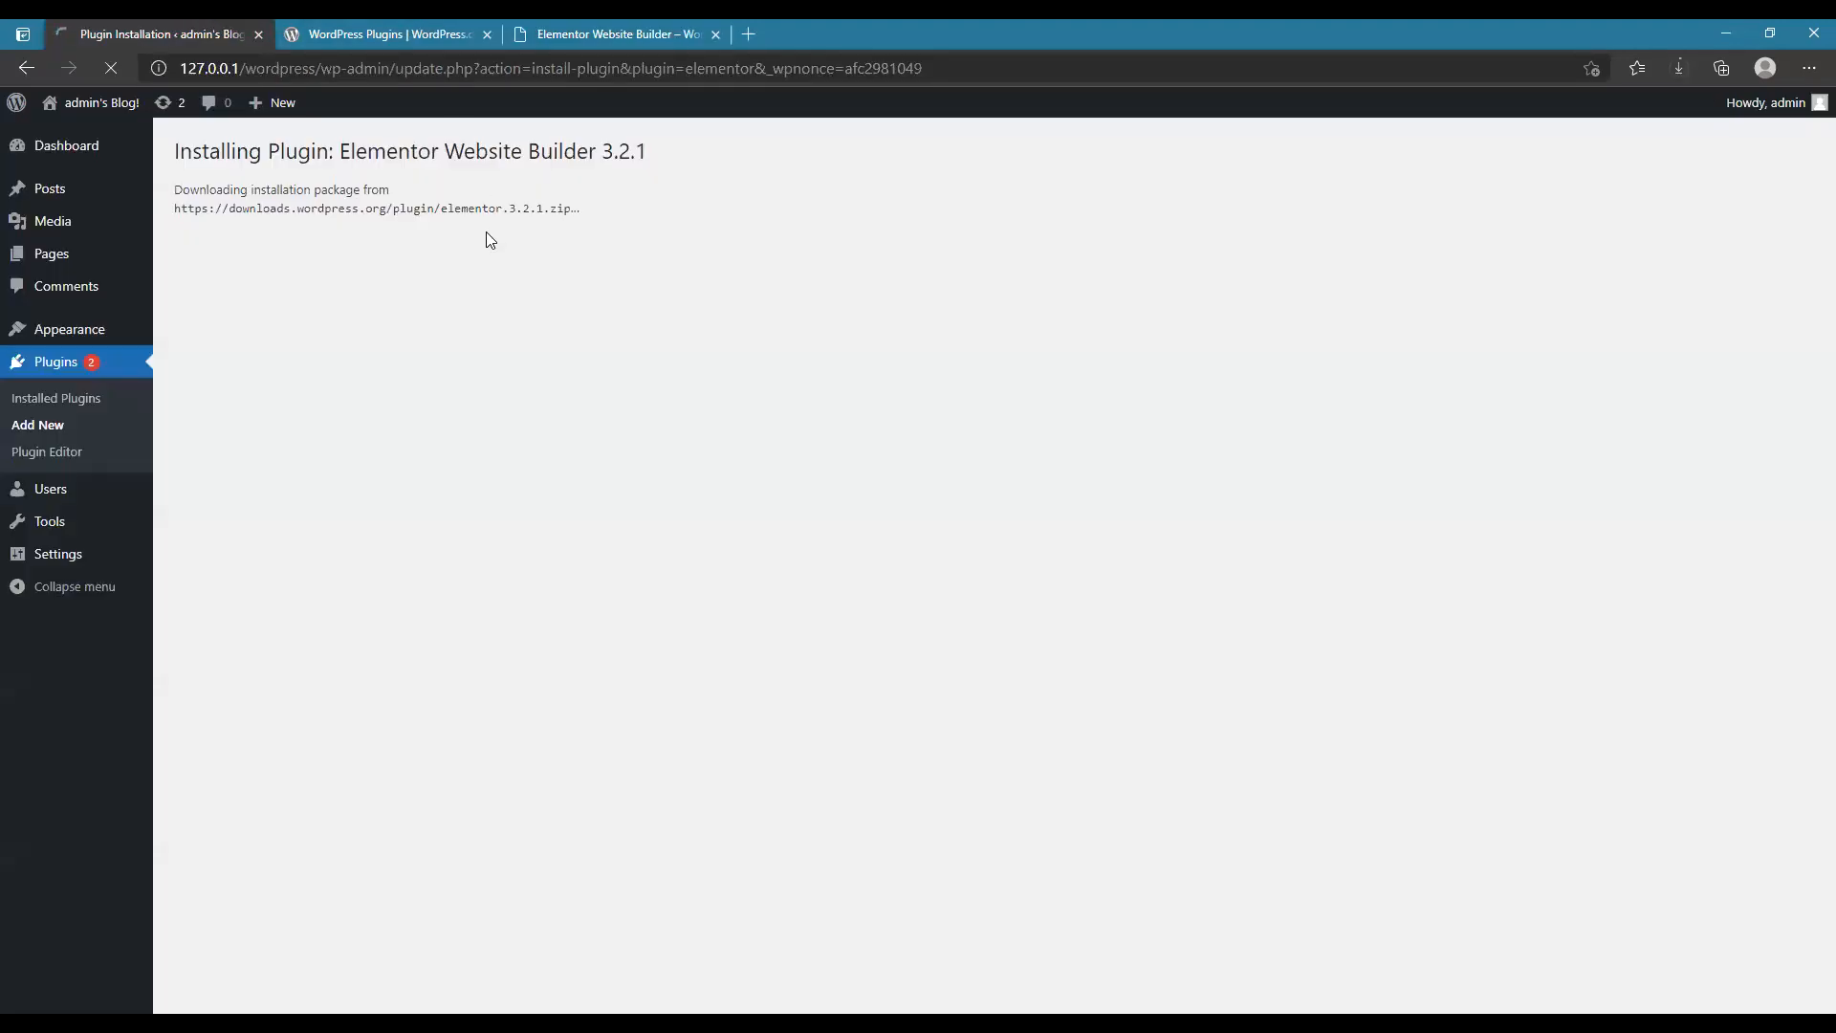
left_click(65, 364)
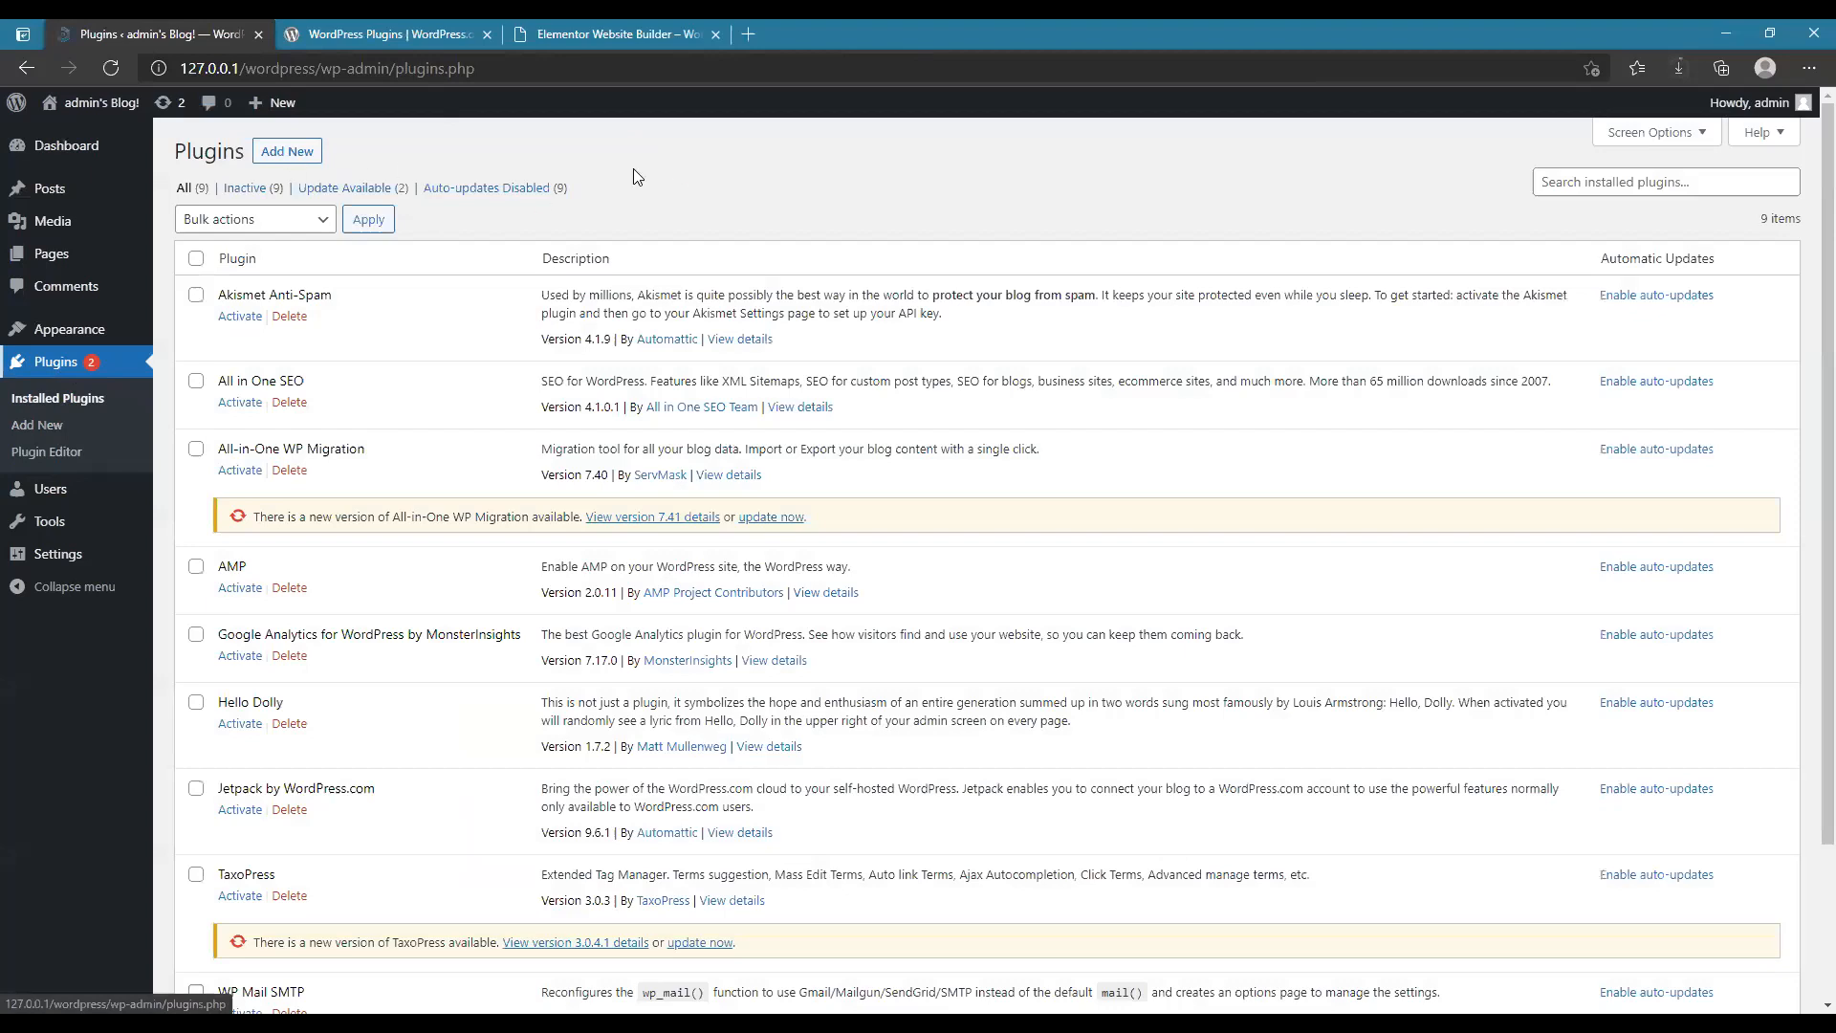
left_click(37, 425)
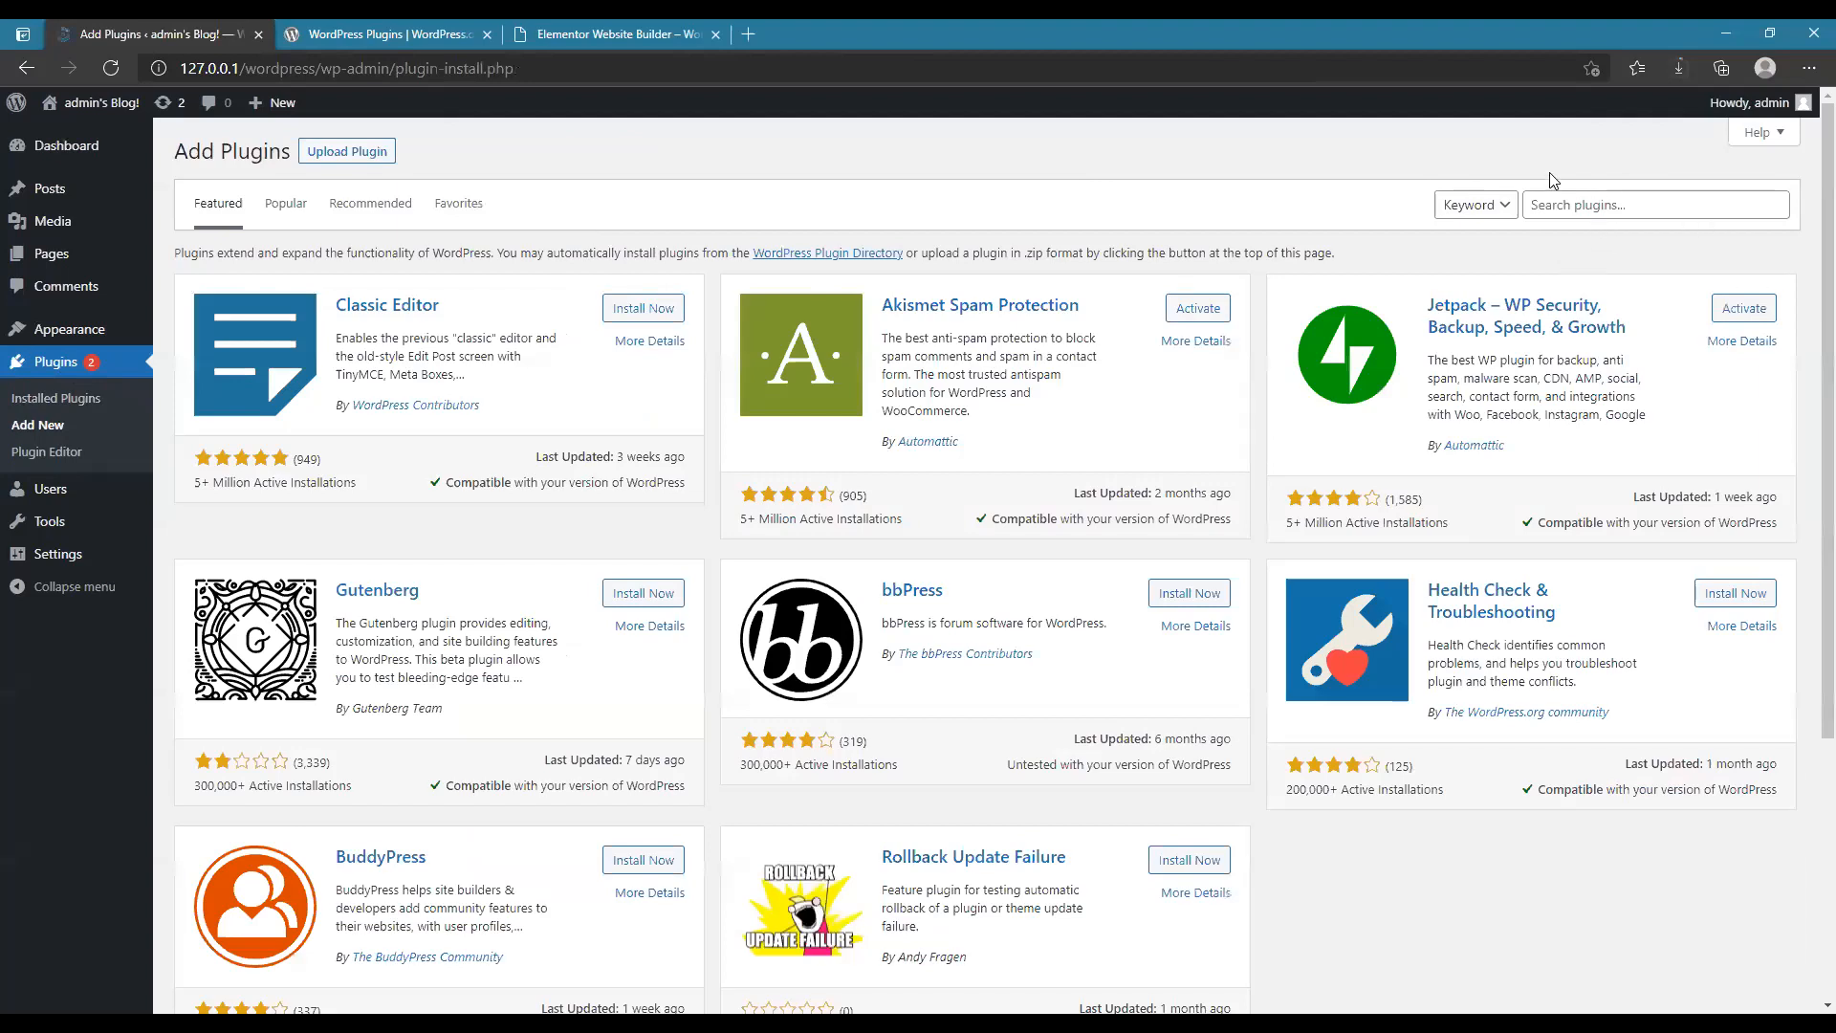
type("elementor")
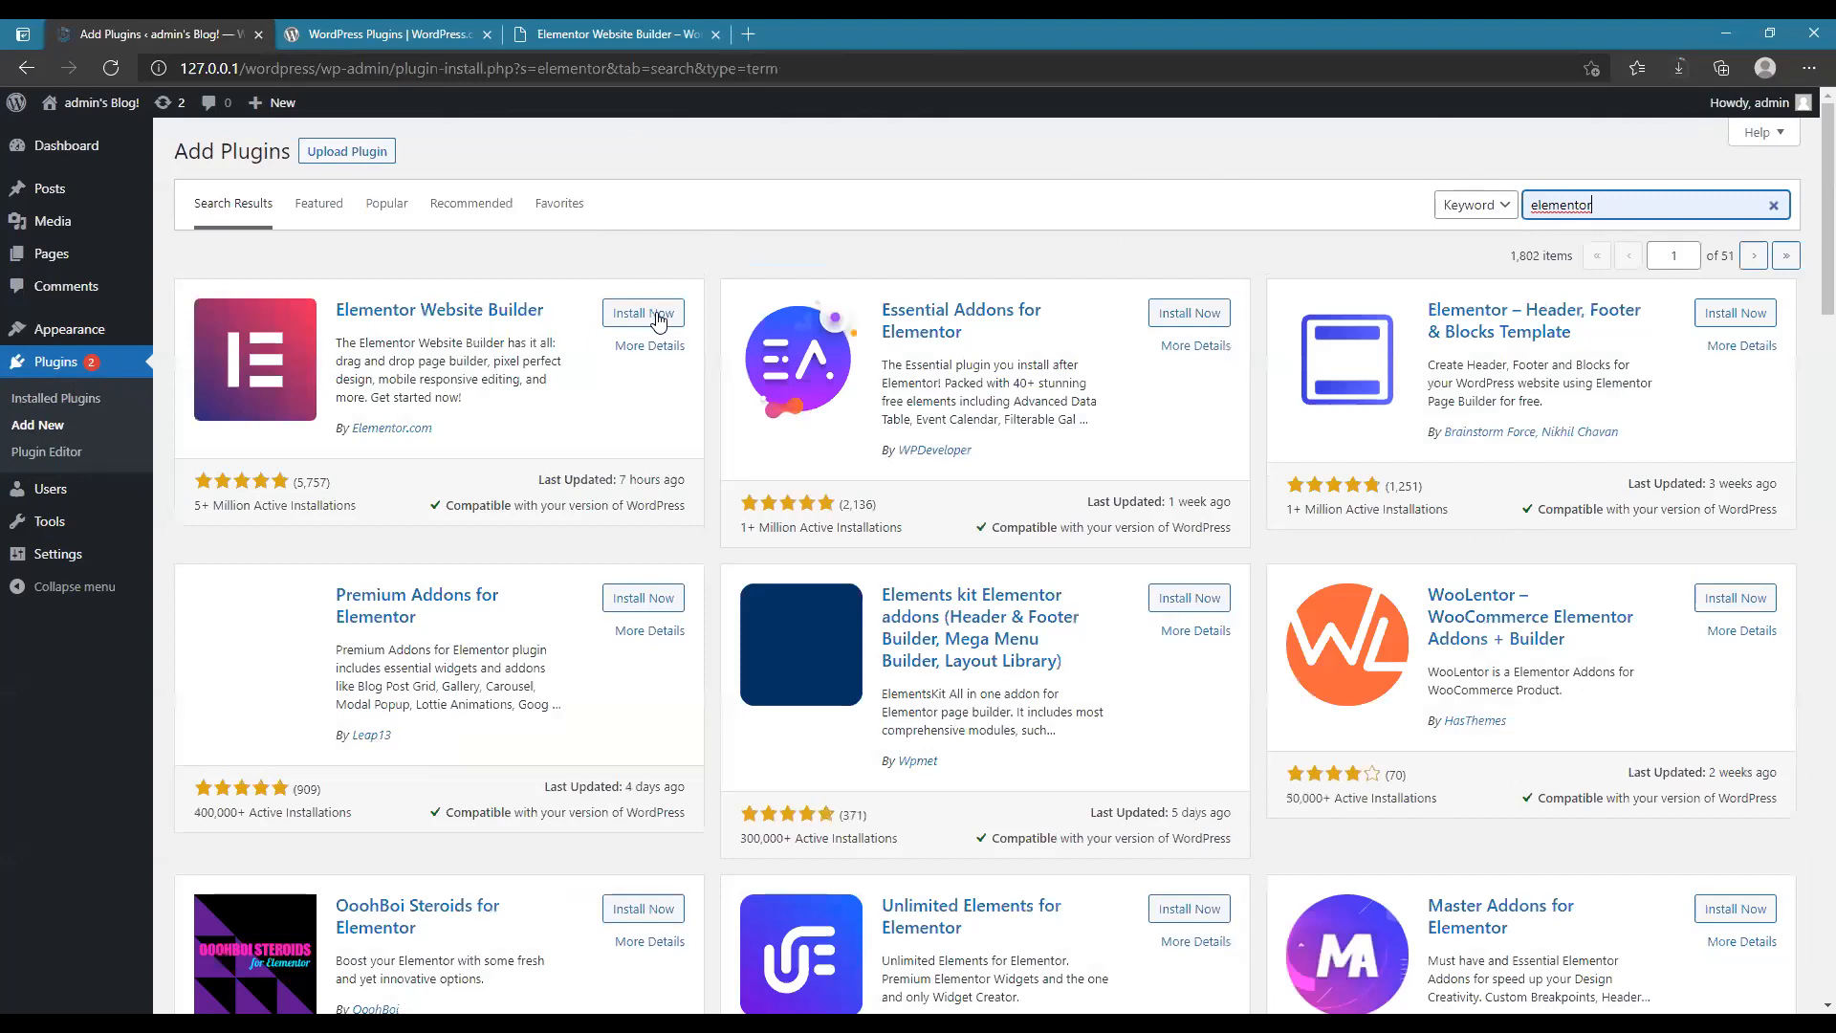
left_click(656, 315)
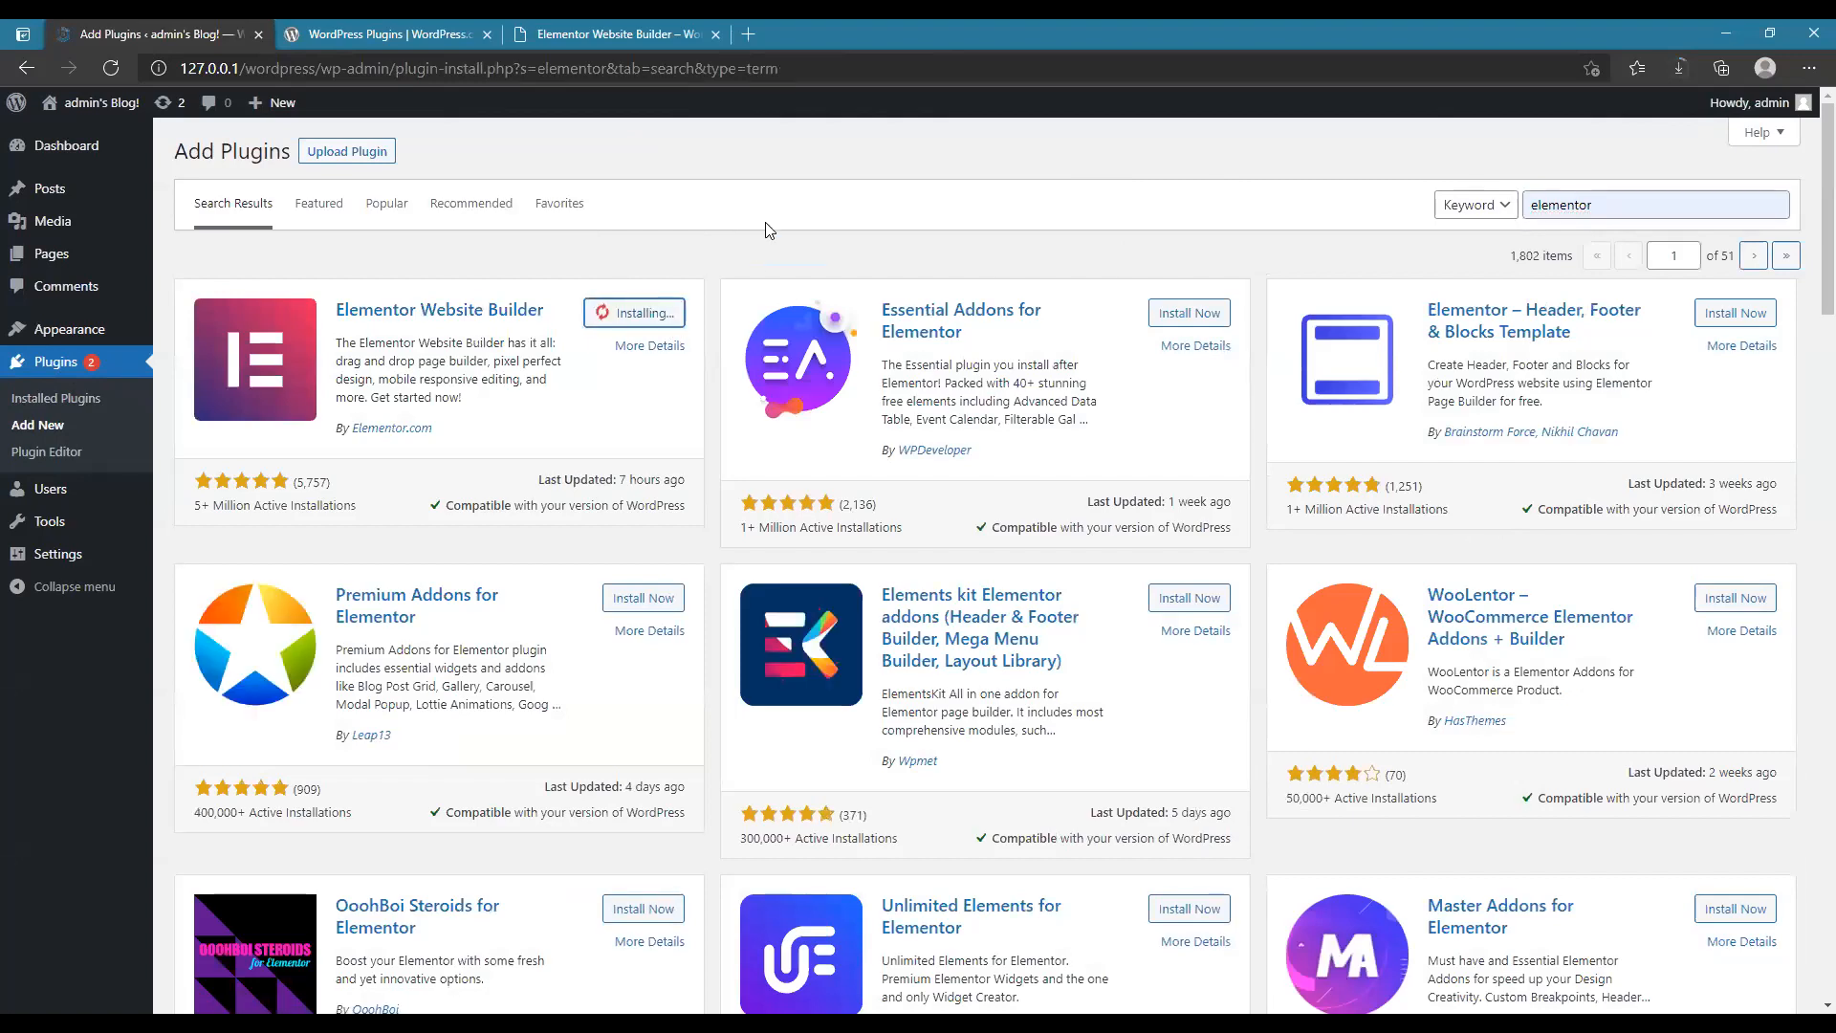
- Cancel the running browser download of elementor.3.2.1.zip
left_click(578, 36)
left_click(132, 28)
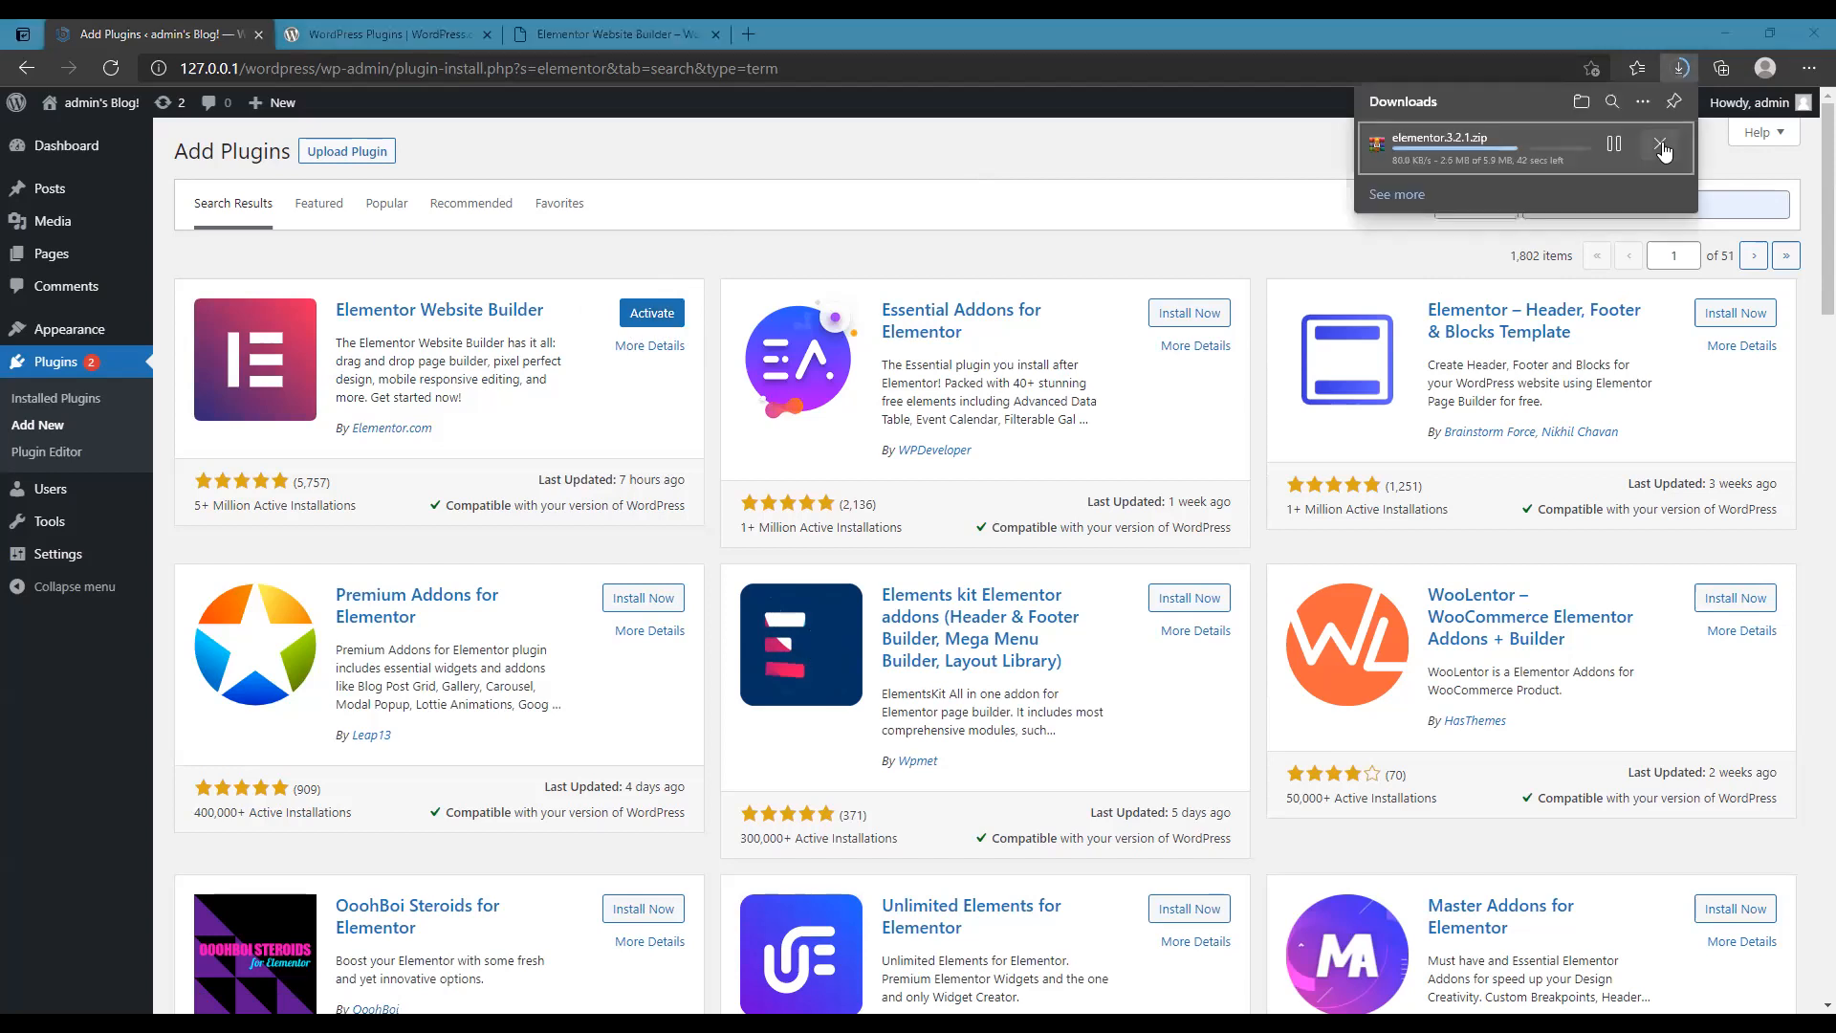
left_click(1661, 145)
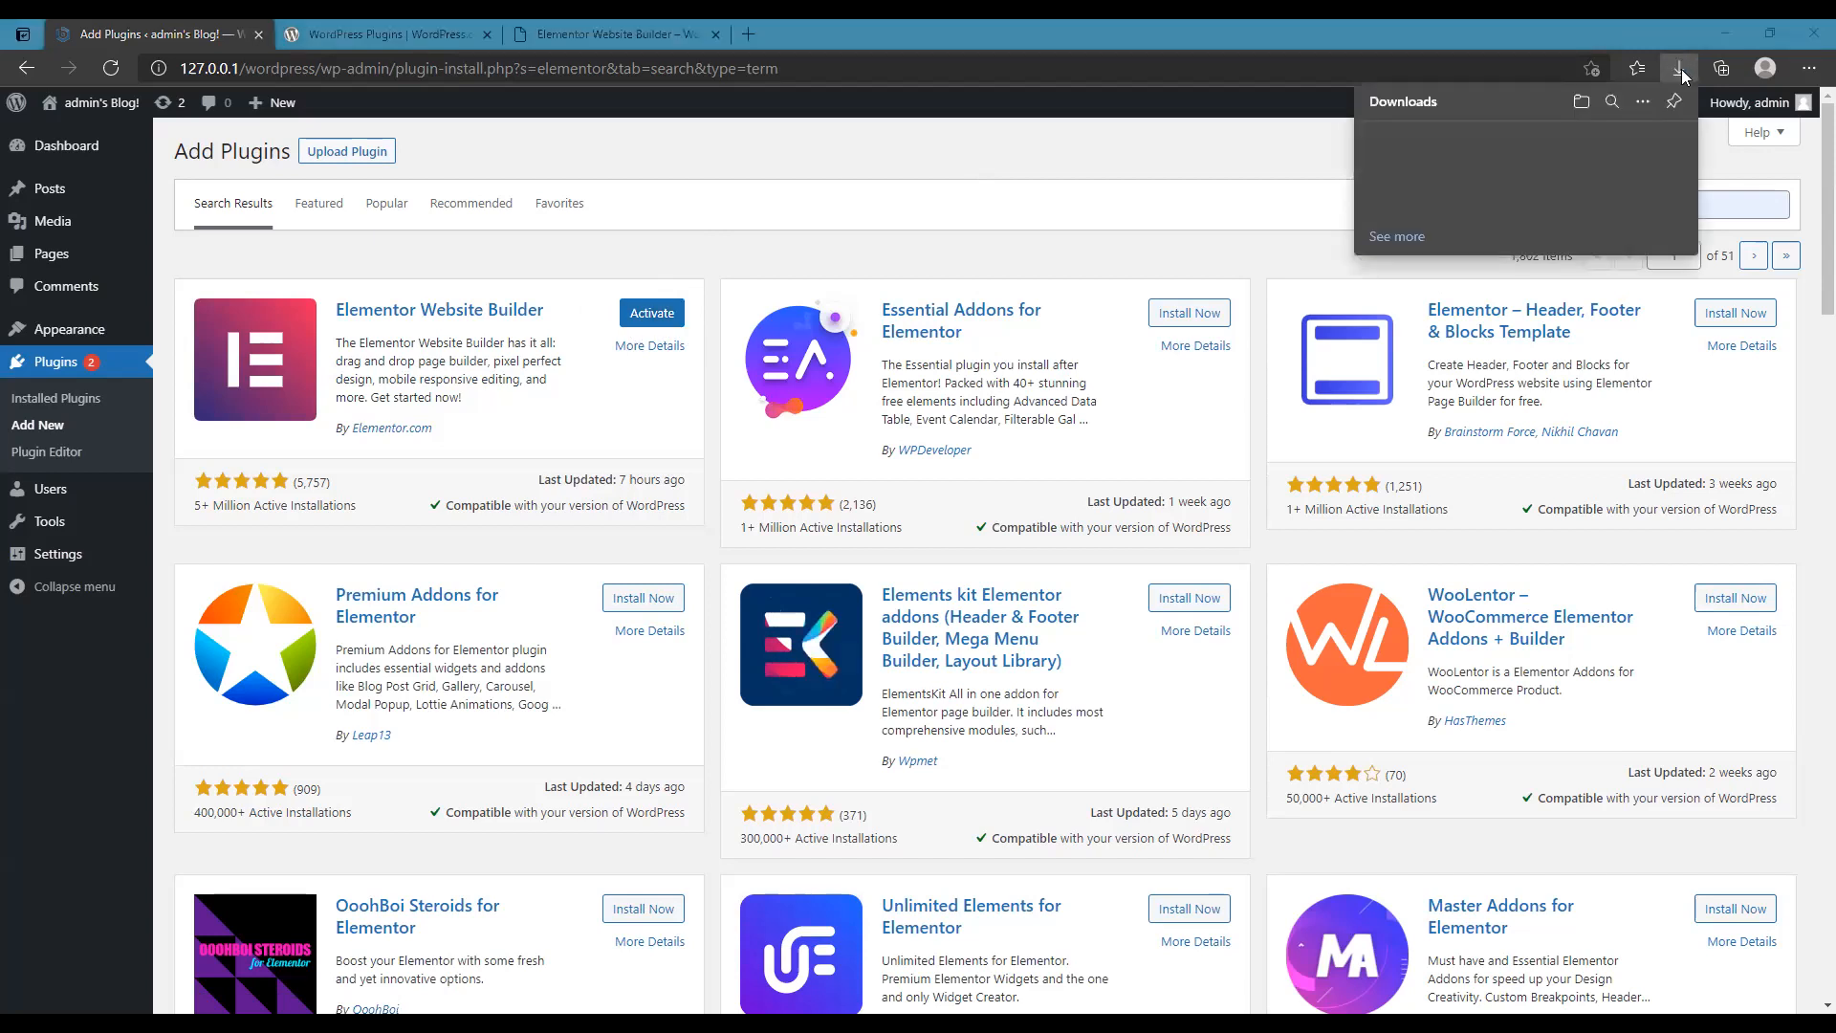
- Activate the Elementor Website Builder and Essential Addons for Elementor plugins
left_click(659, 322)
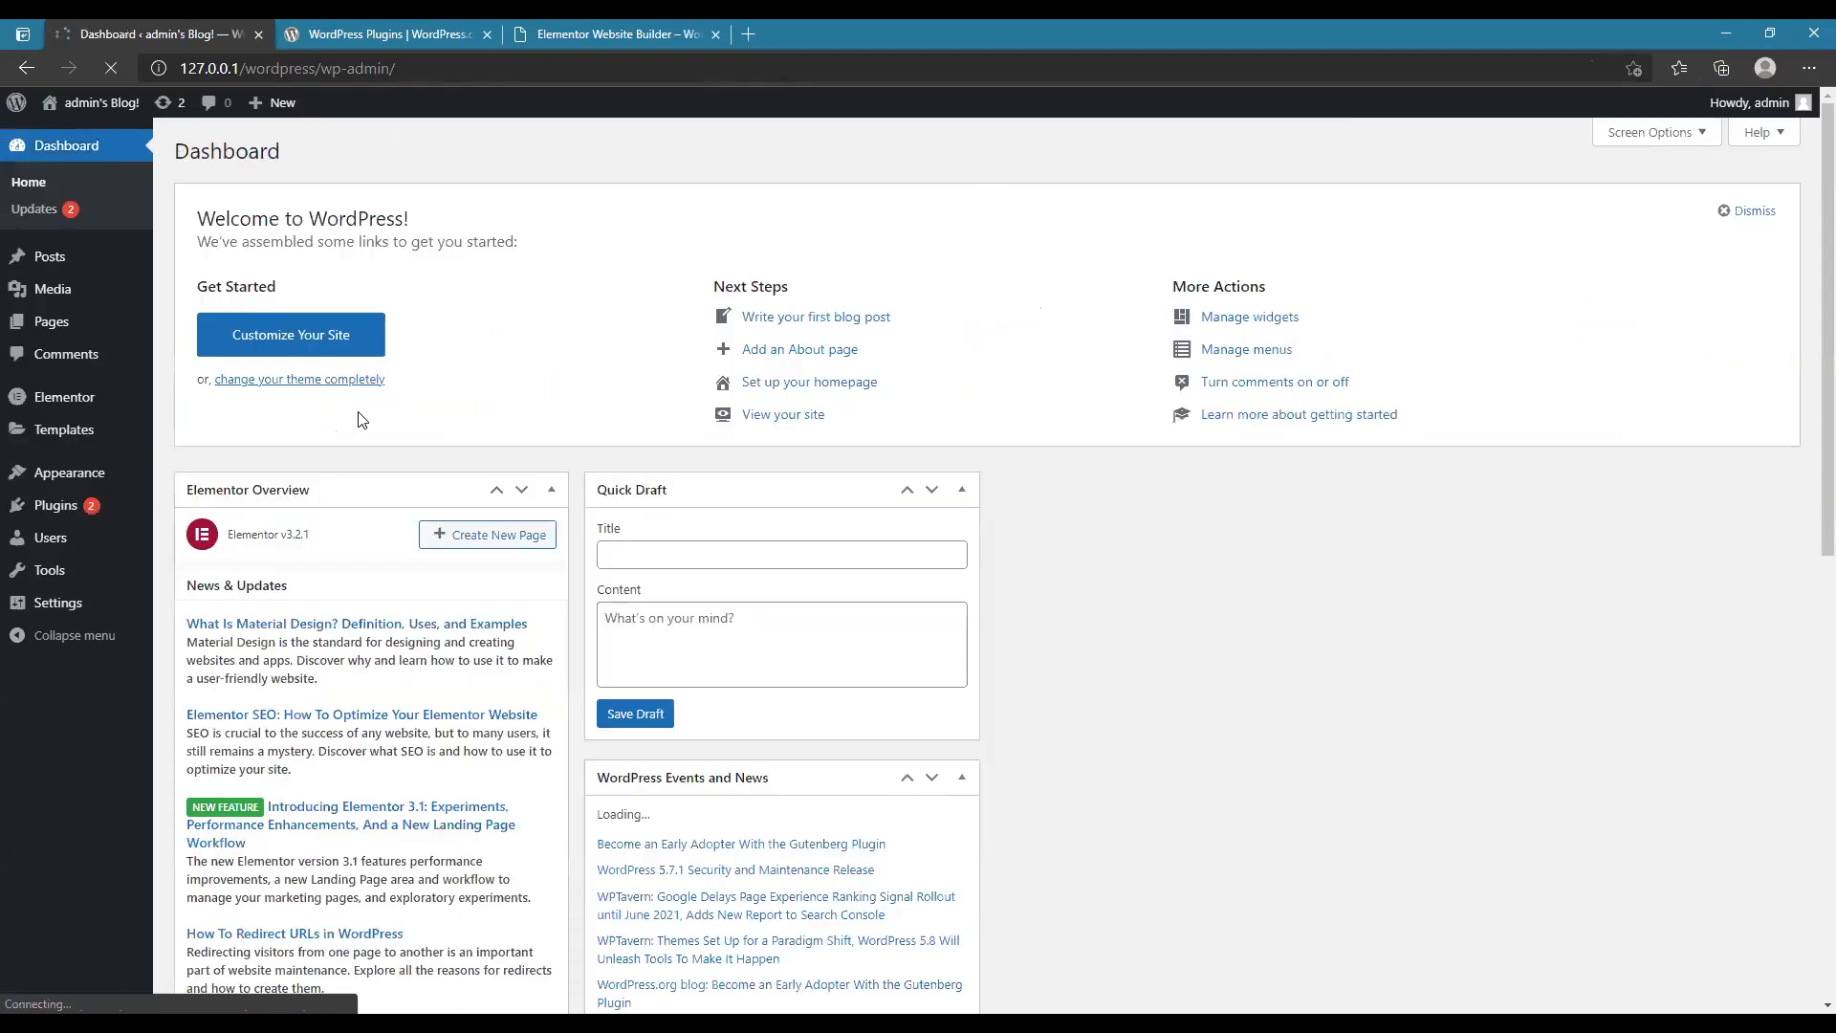
left_click(55, 509)
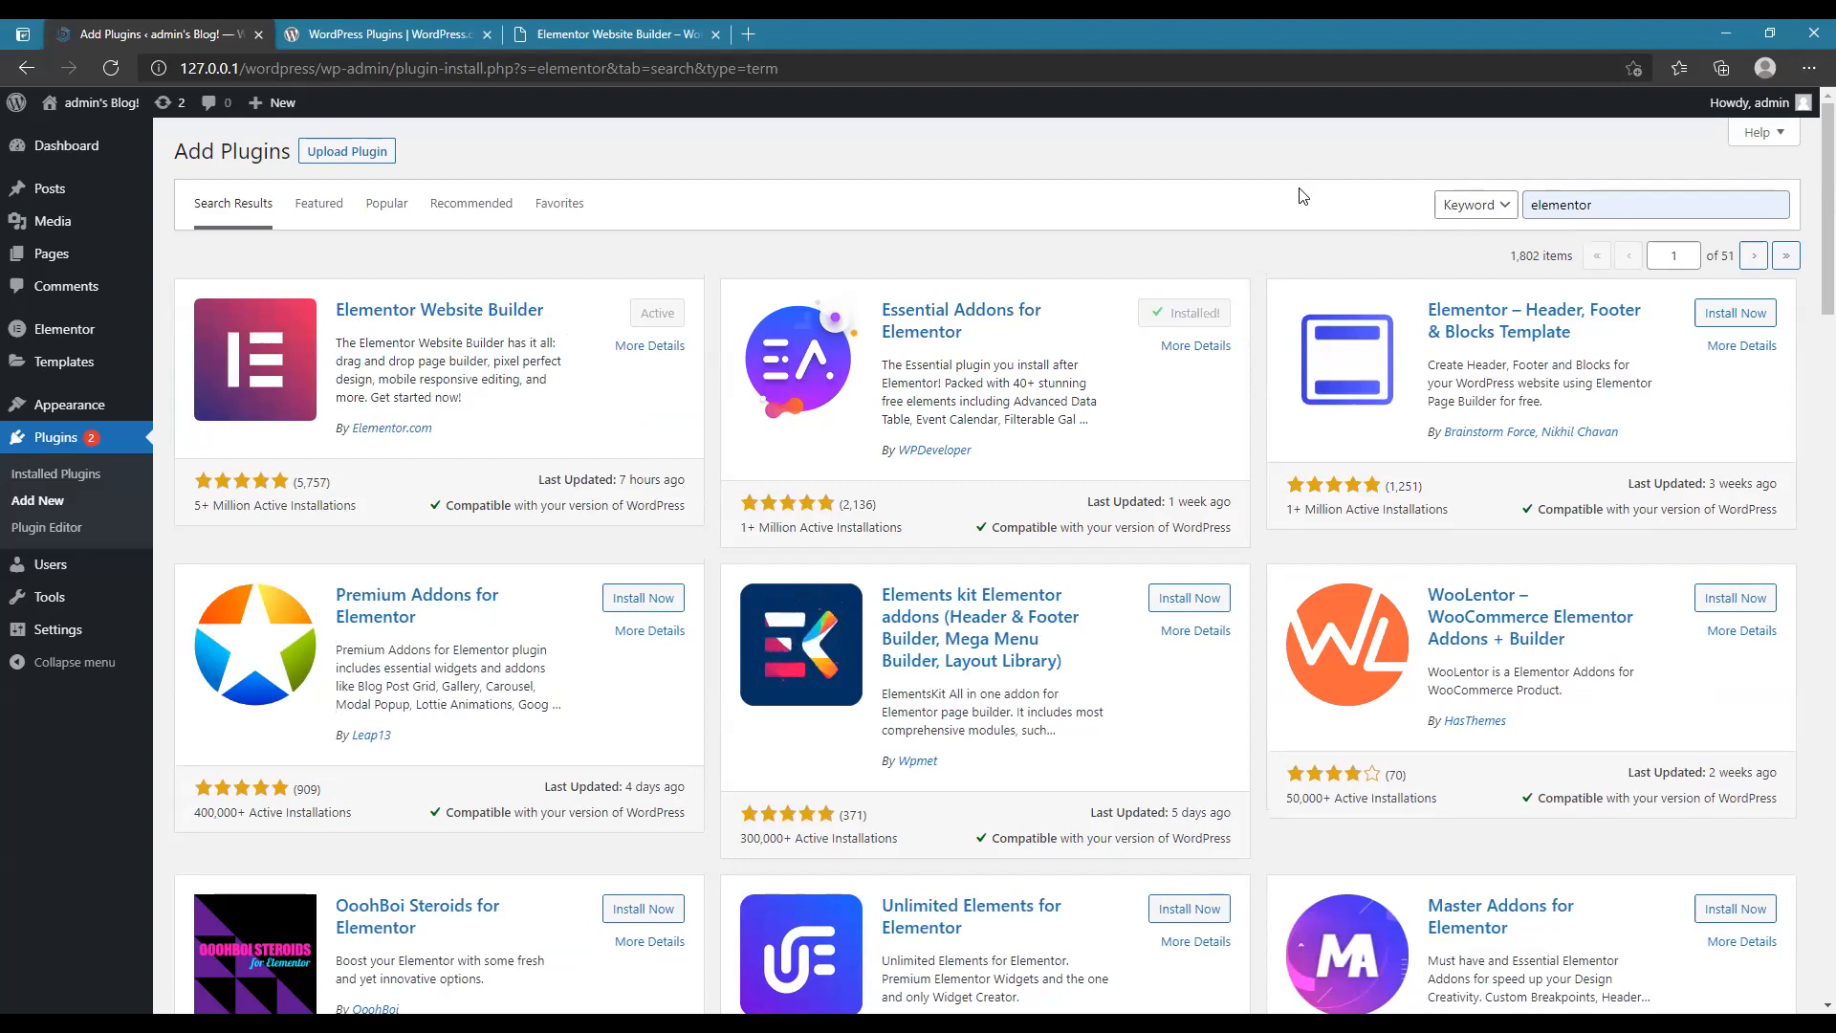
left_click(1198, 314)
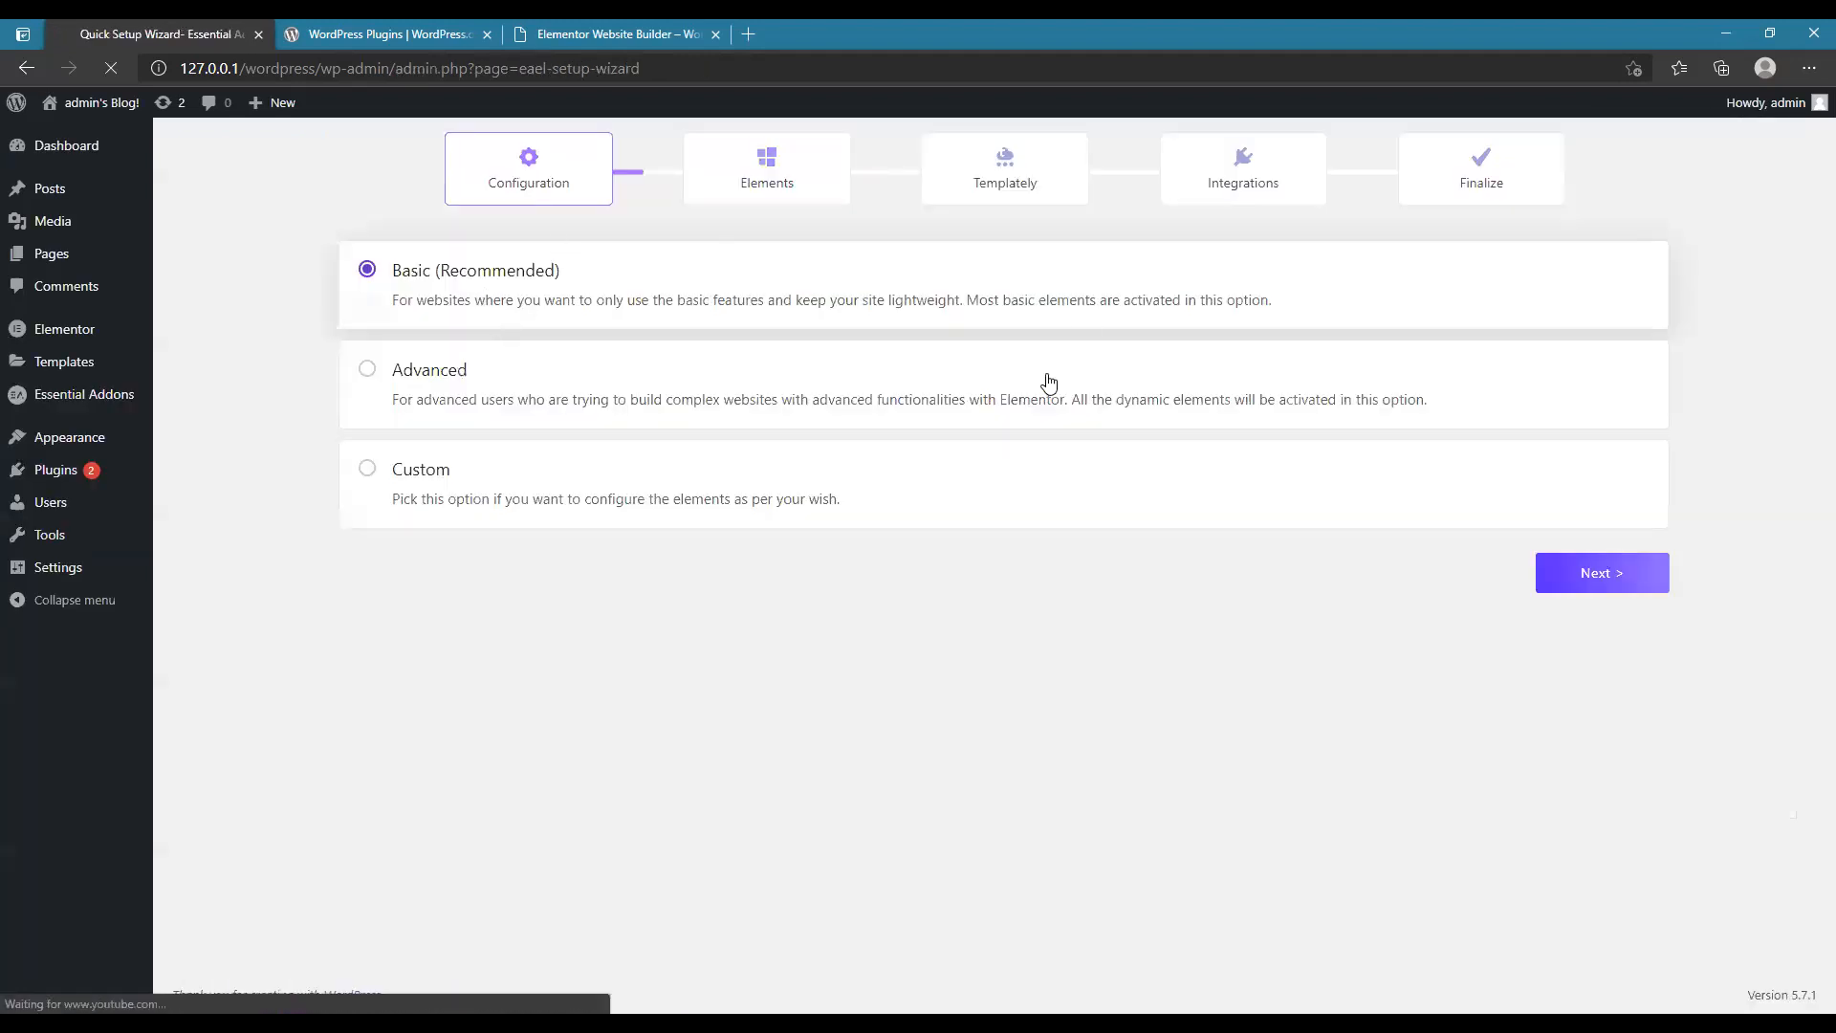
- Complete the Essential Addons setup wizard with the Basic configuration and its preselected elements, skipping Templately, the integrations and diagnostic data sharing
left_click(1595, 575)
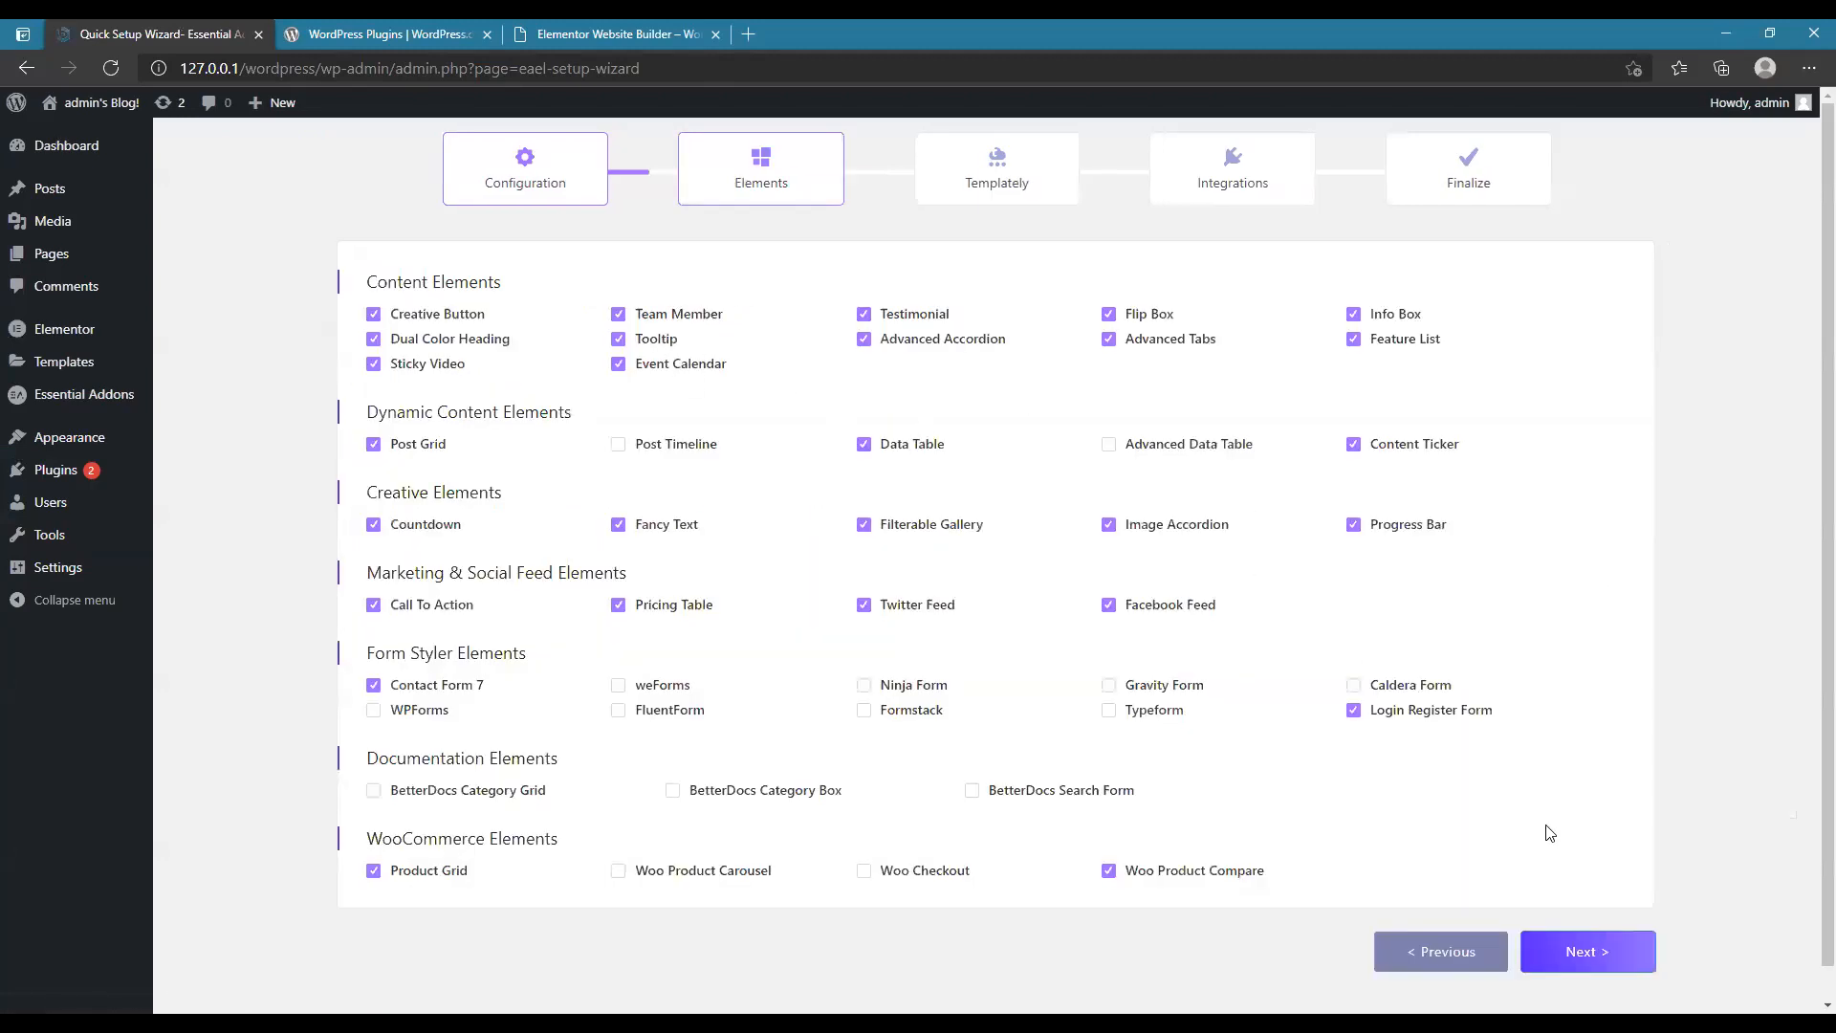
left_click(1583, 953)
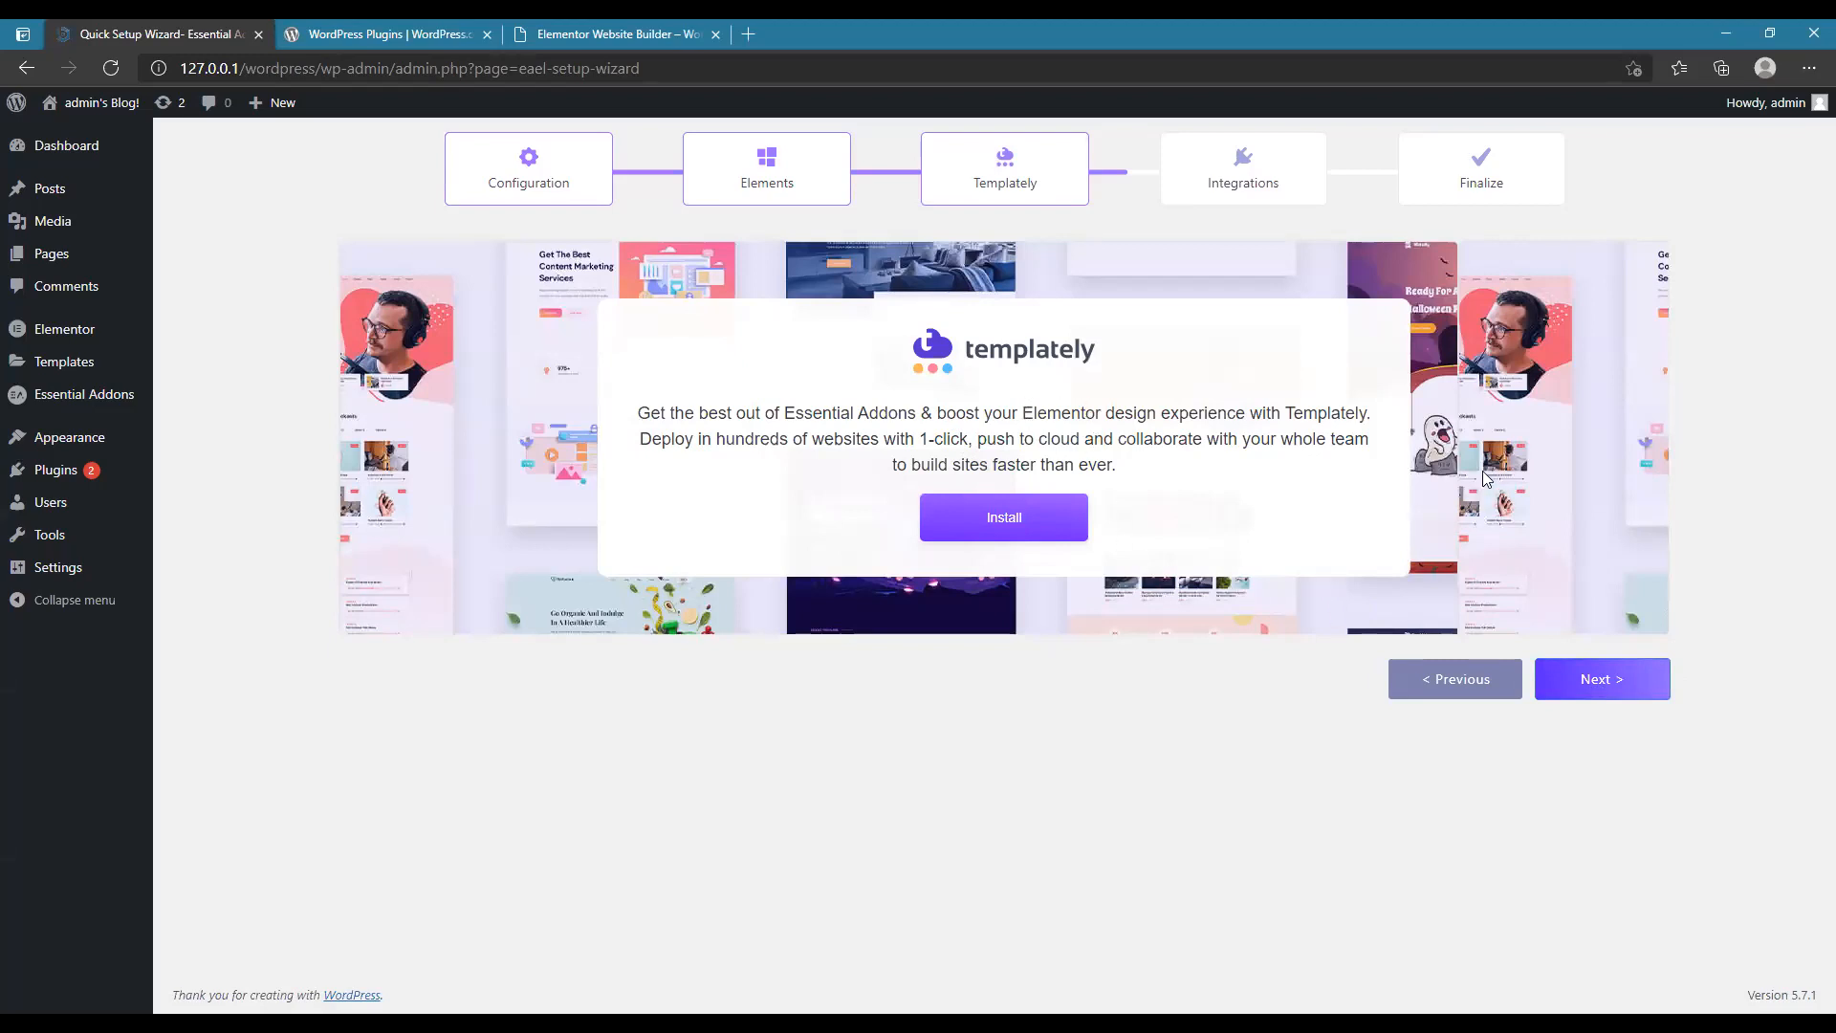
left_click(1613, 687)
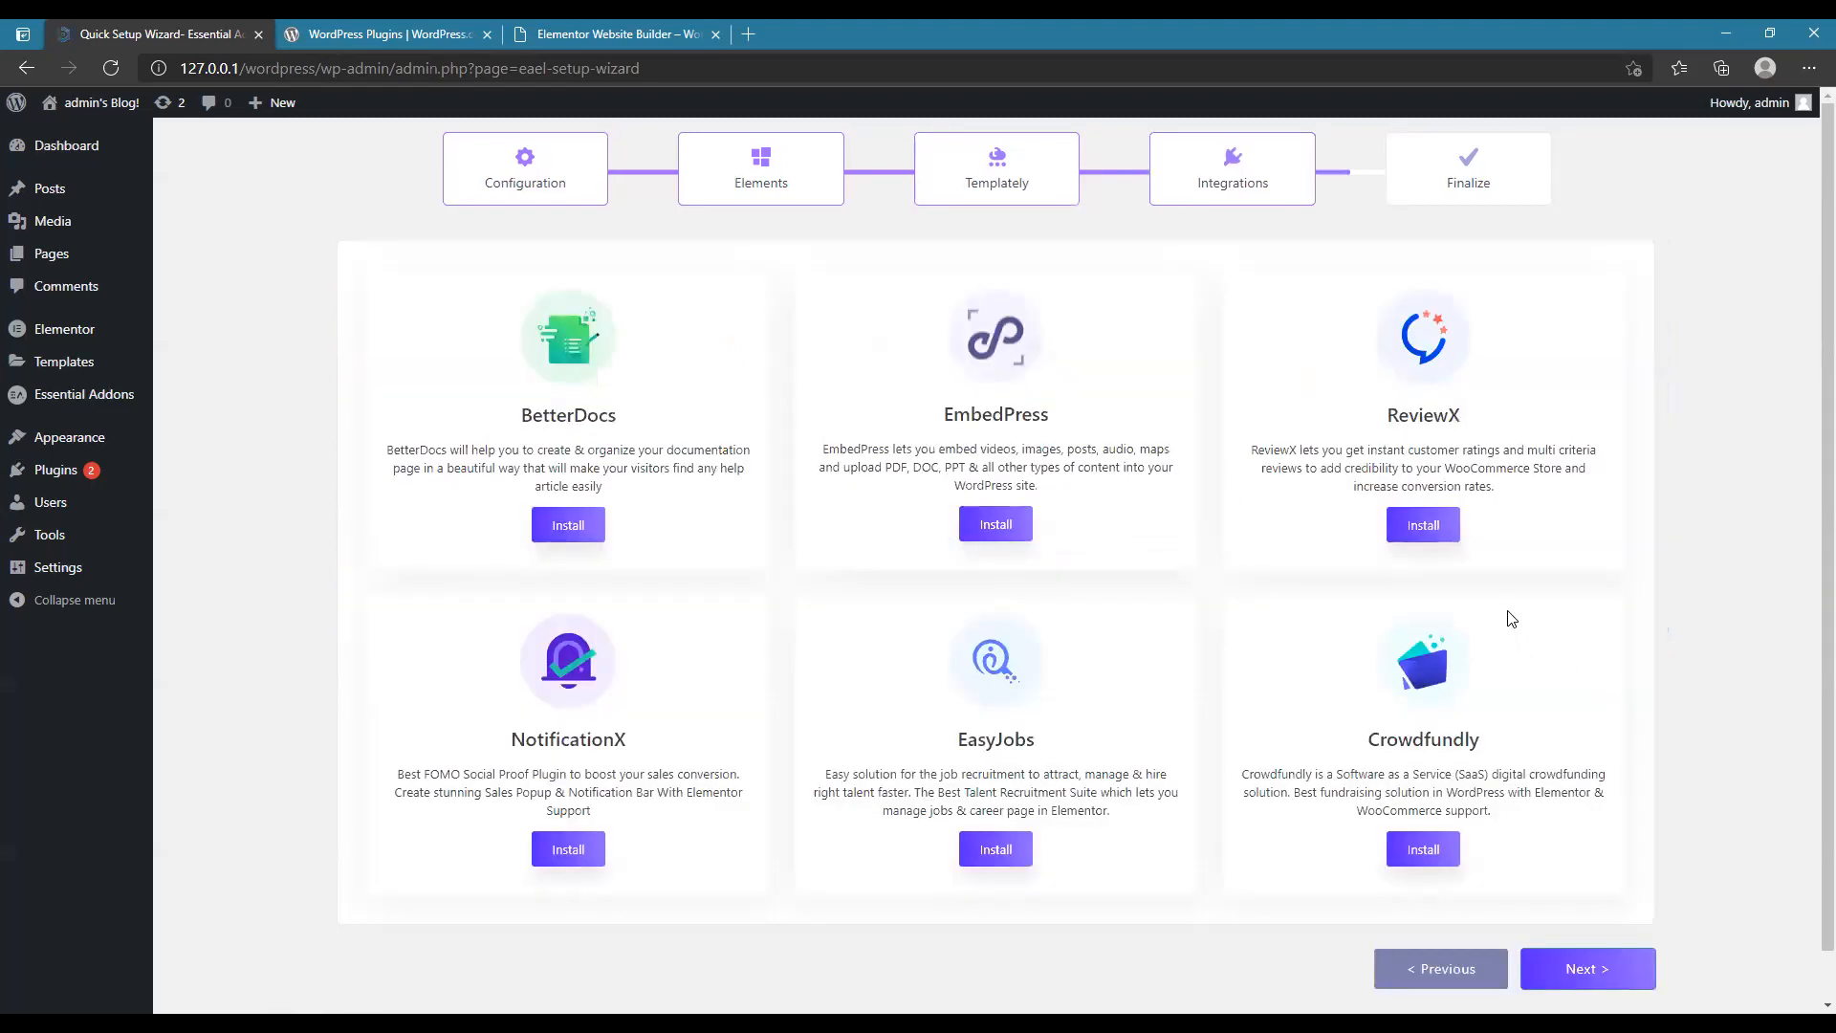
scroll(1520, 631, "down", 1)
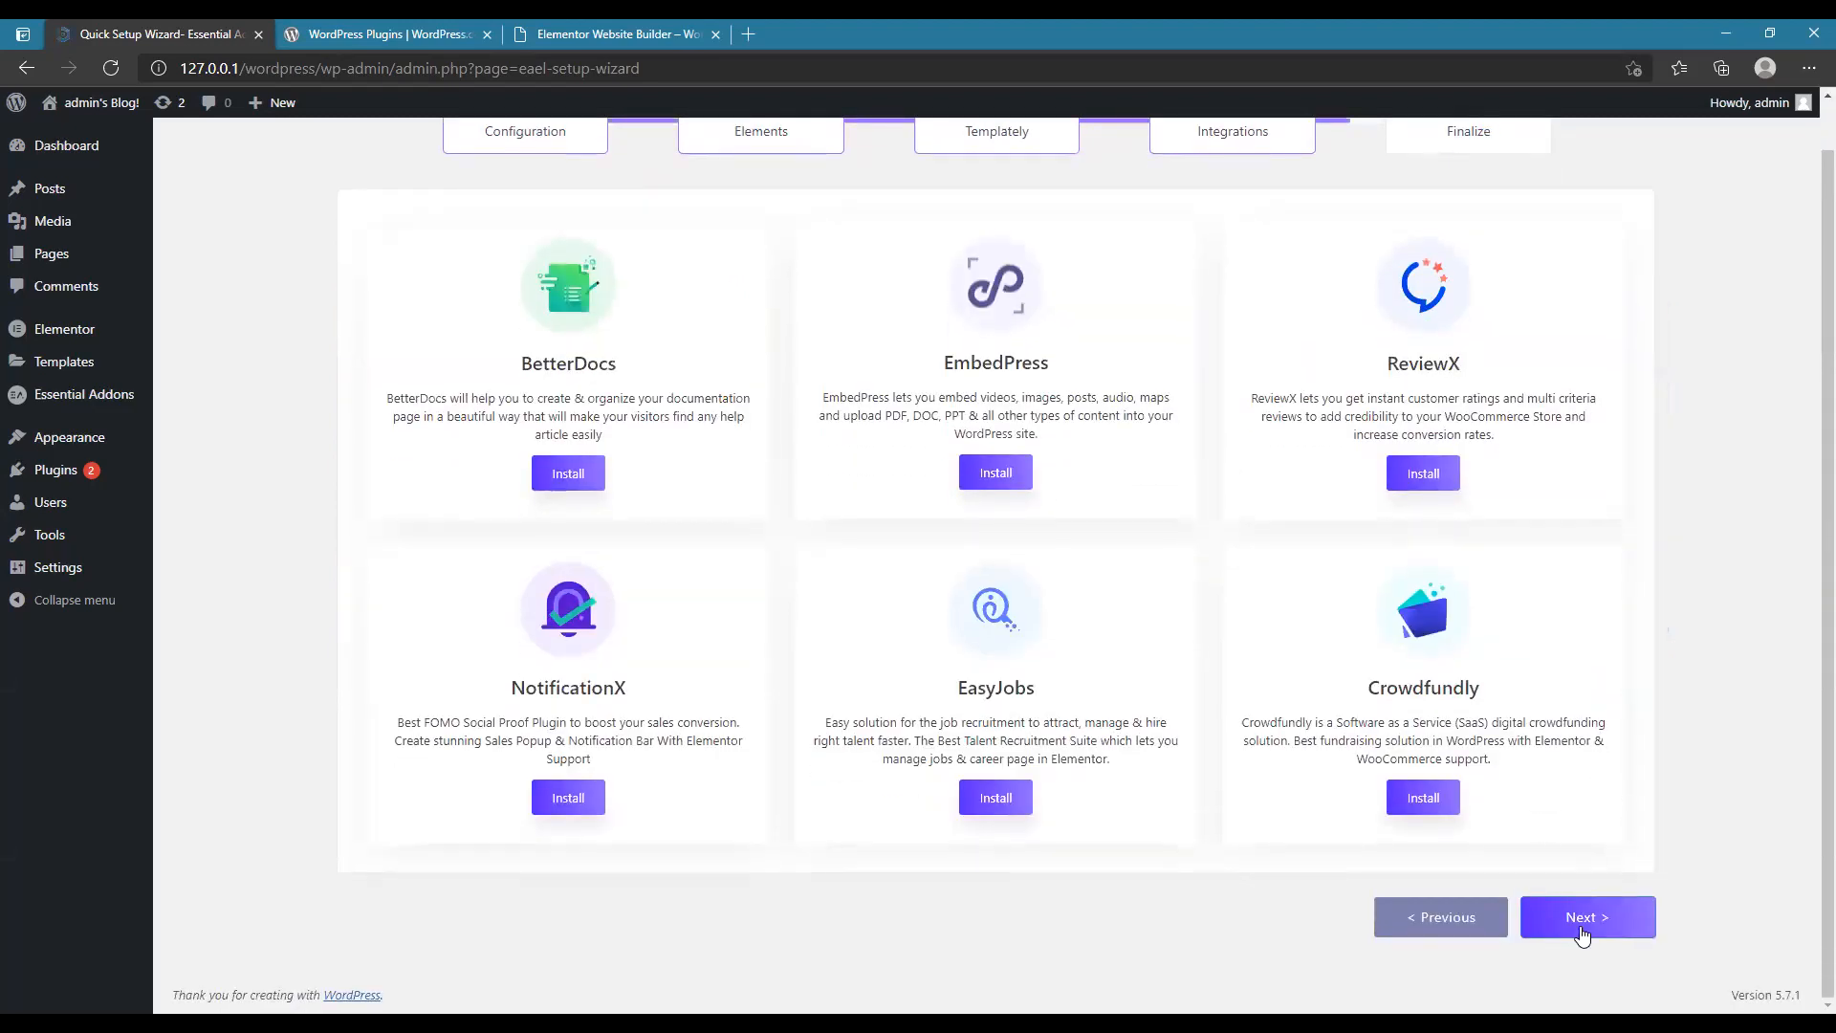
left_click(1614, 920)
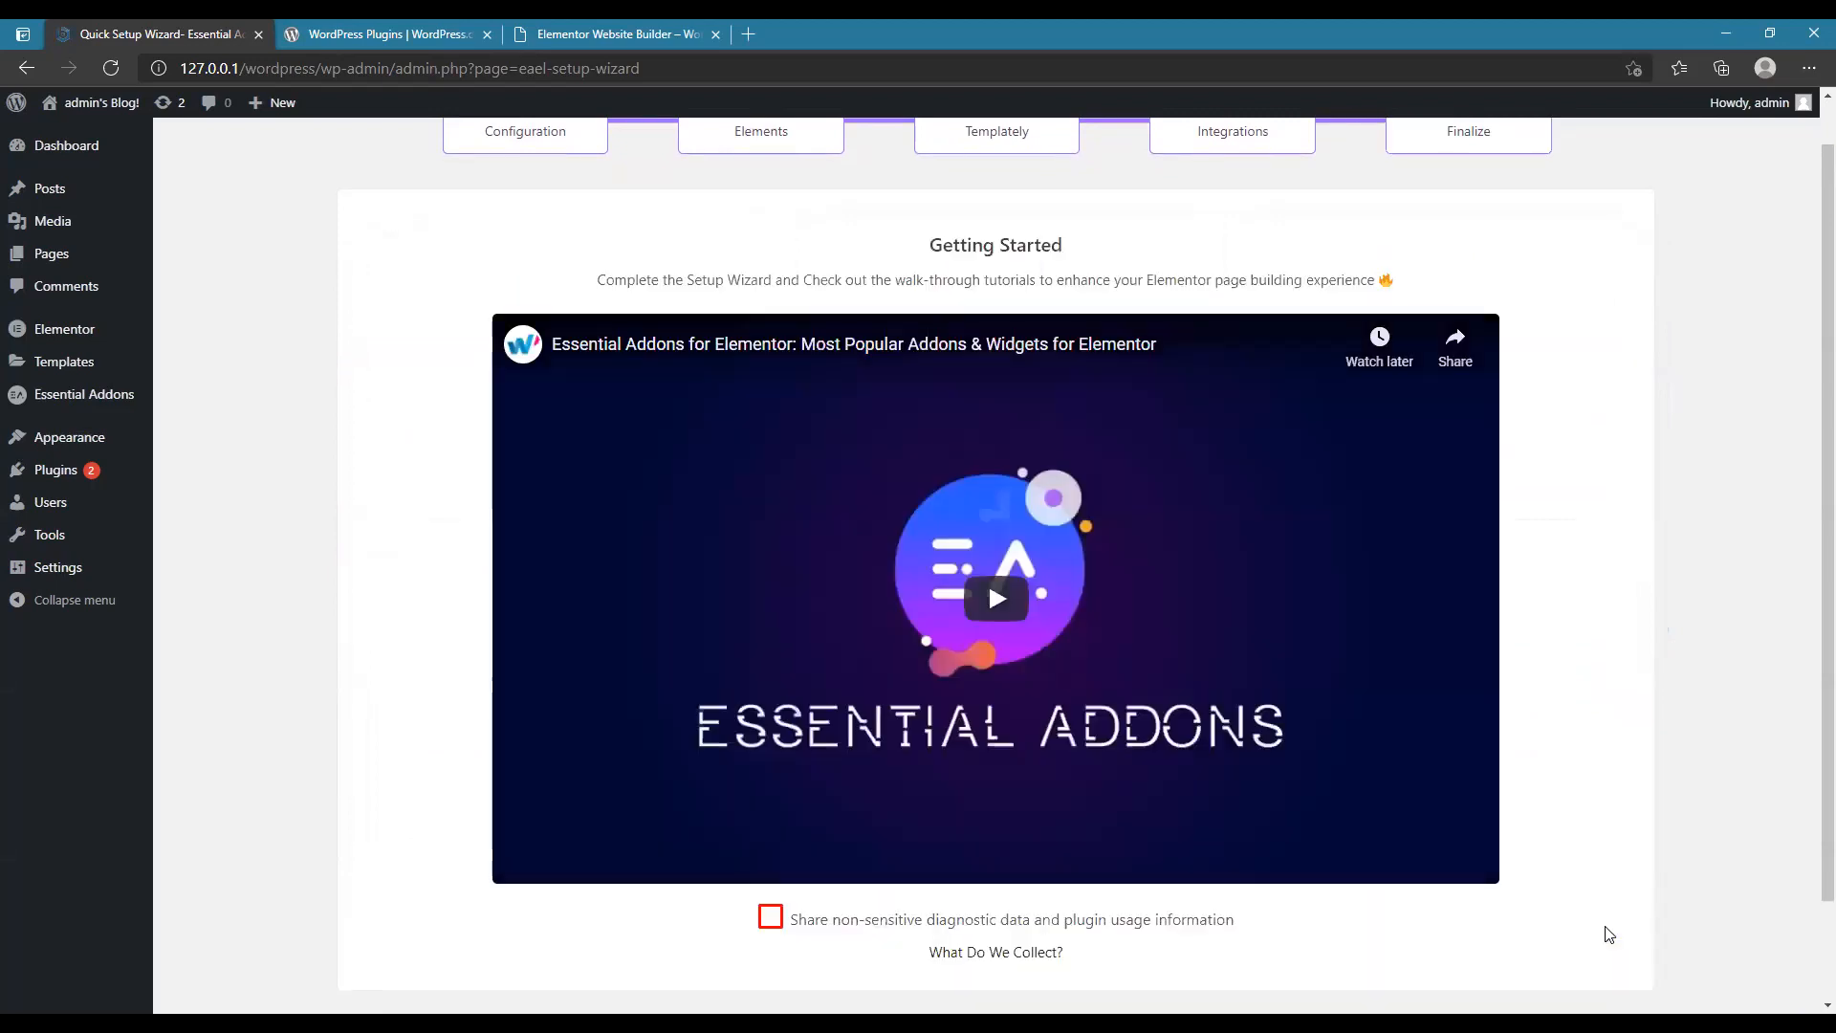
scroll(1516, 705, "up", 1)
scroll(944, 781, "down", 2)
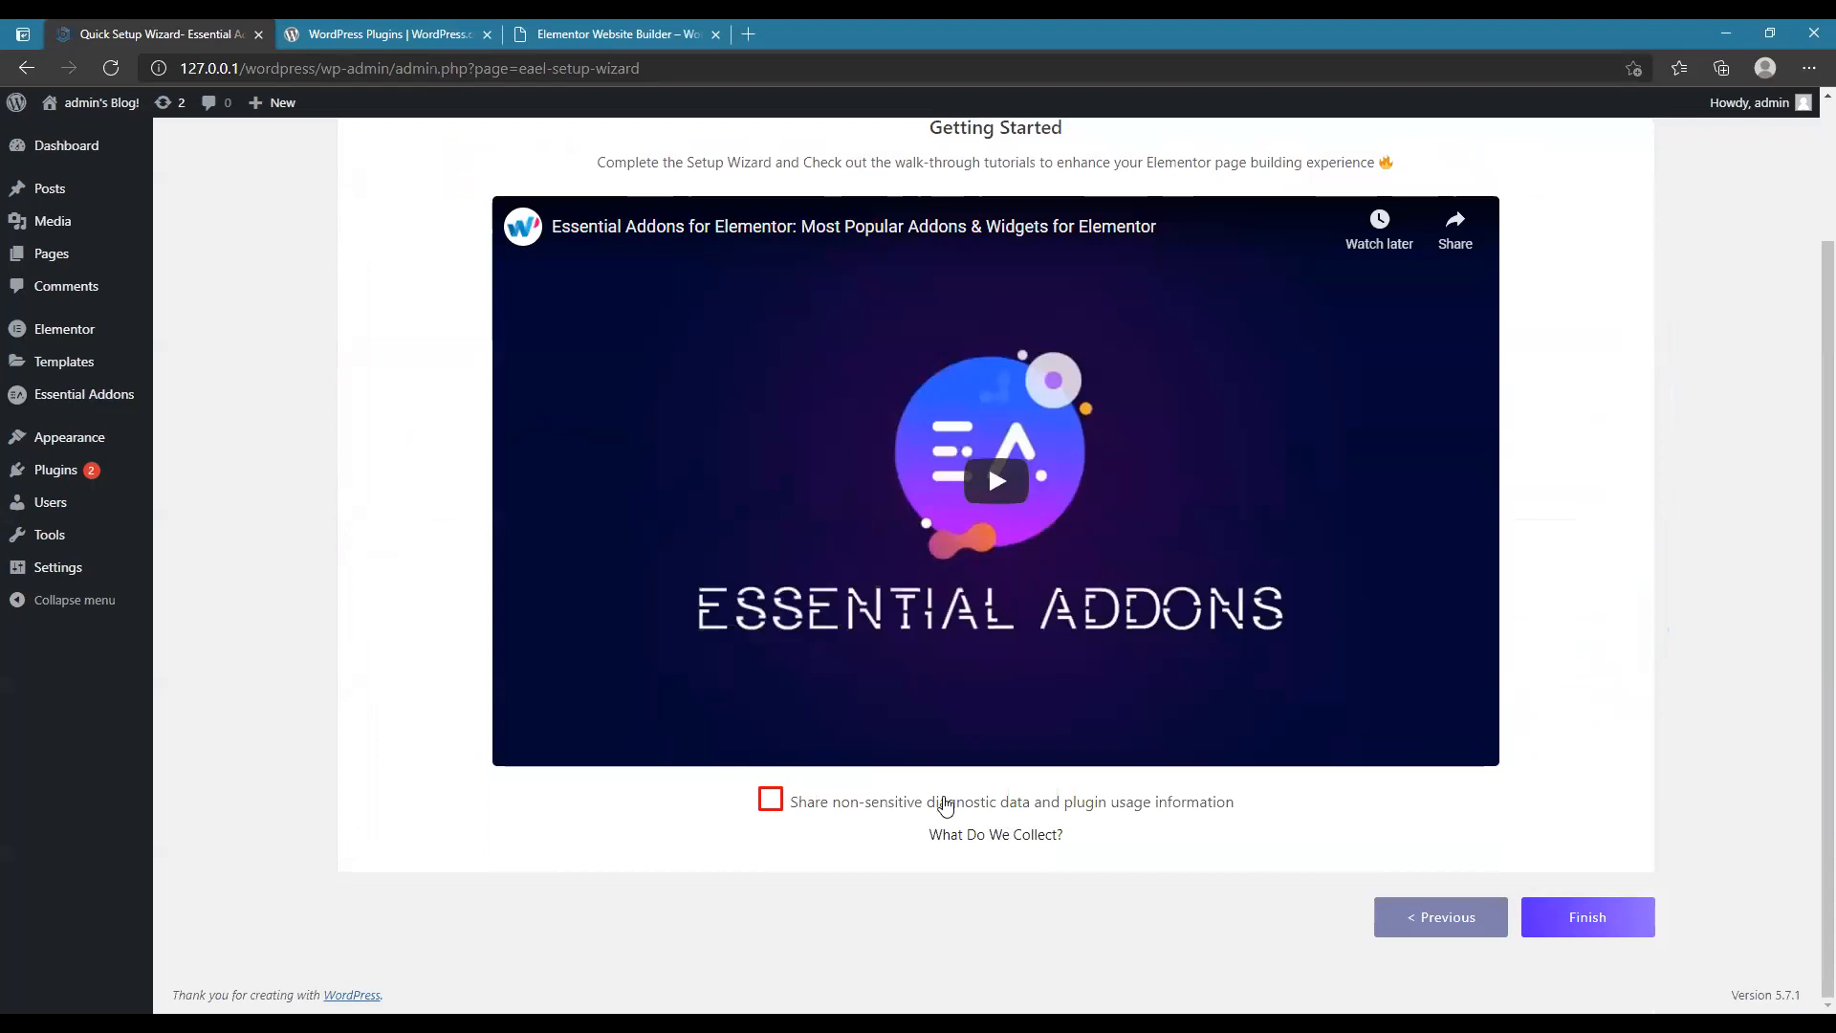
left_click(1545, 914)
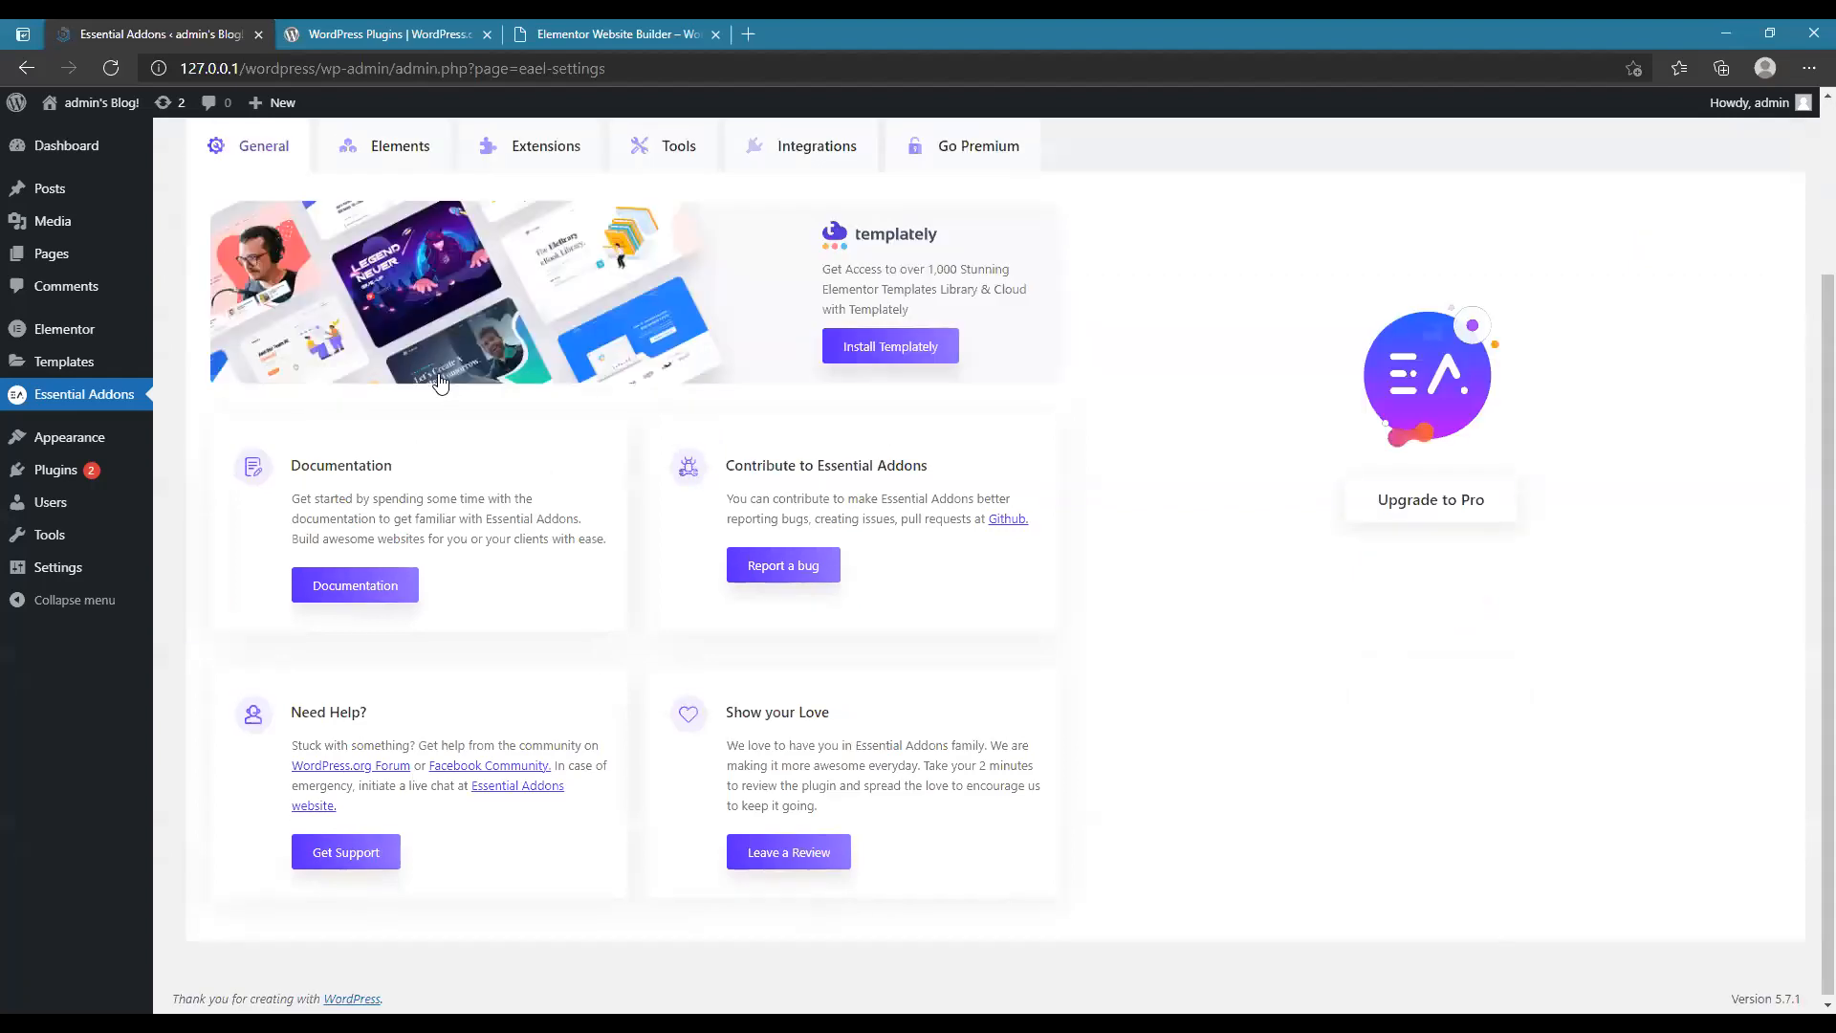
- Open the site's installed themes for management
scroll(421, 247, "up", 3)
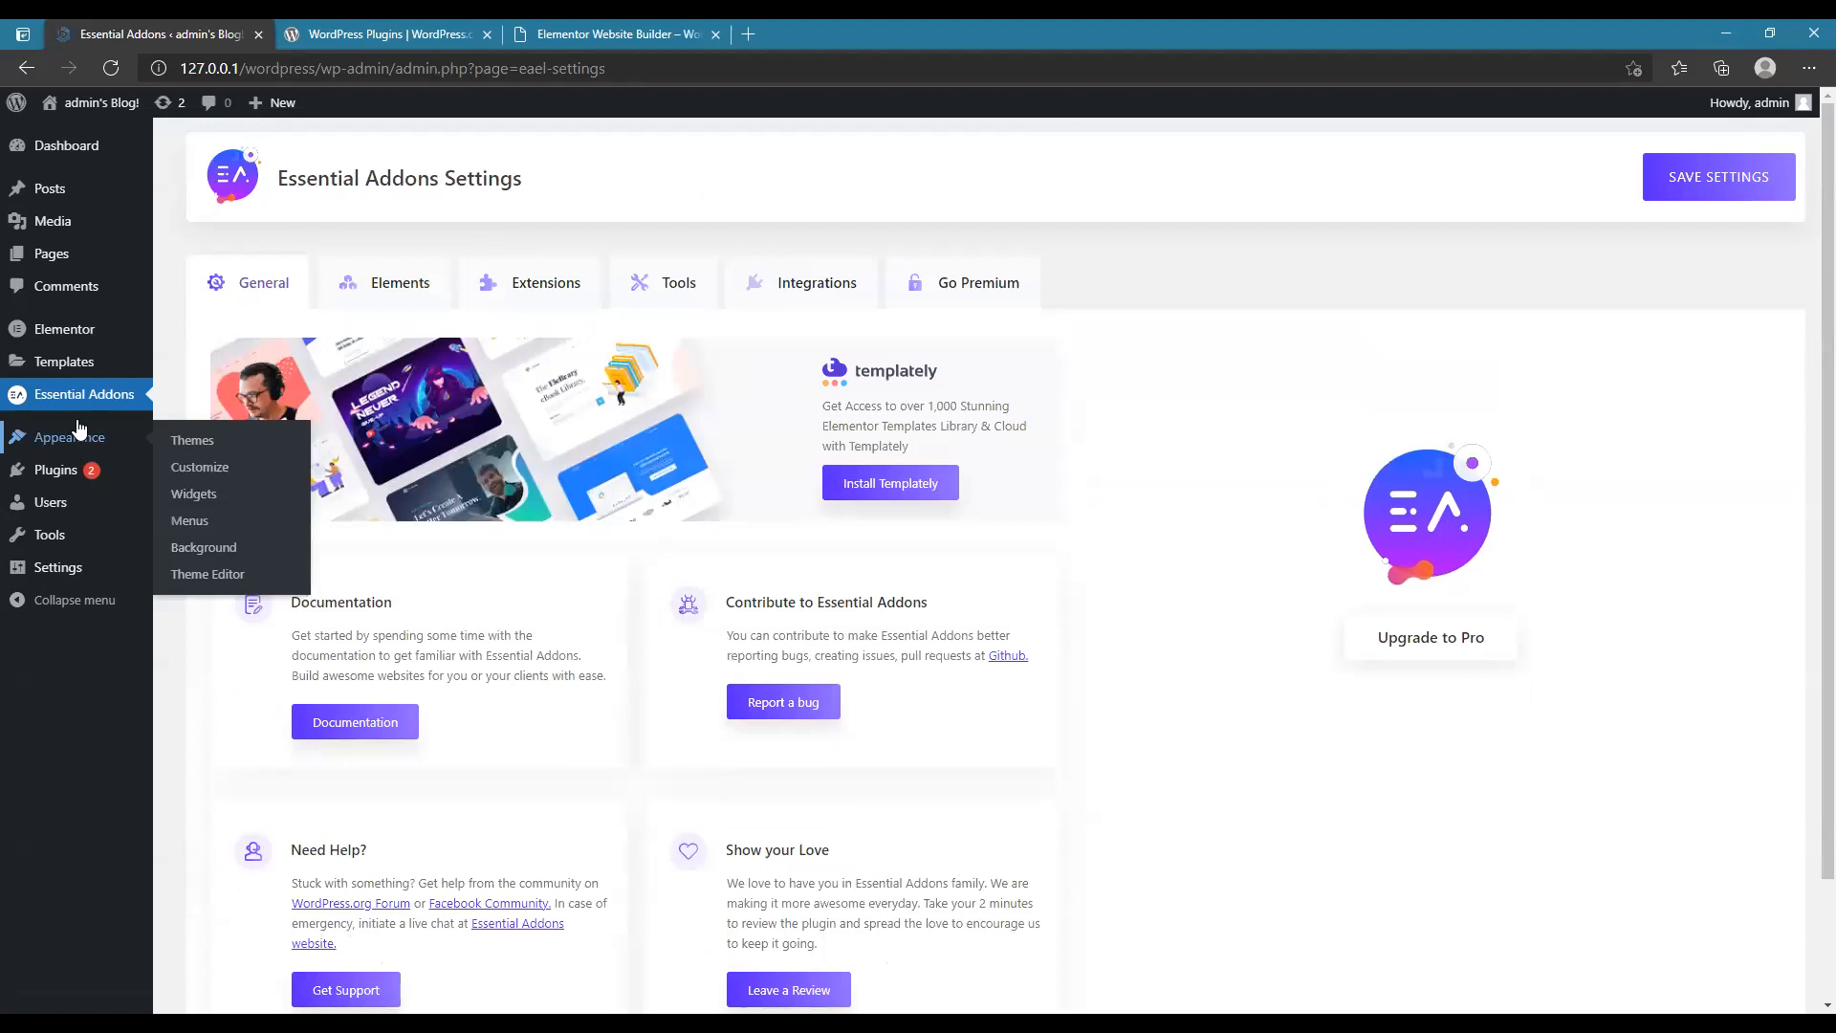
left_click(193, 443)
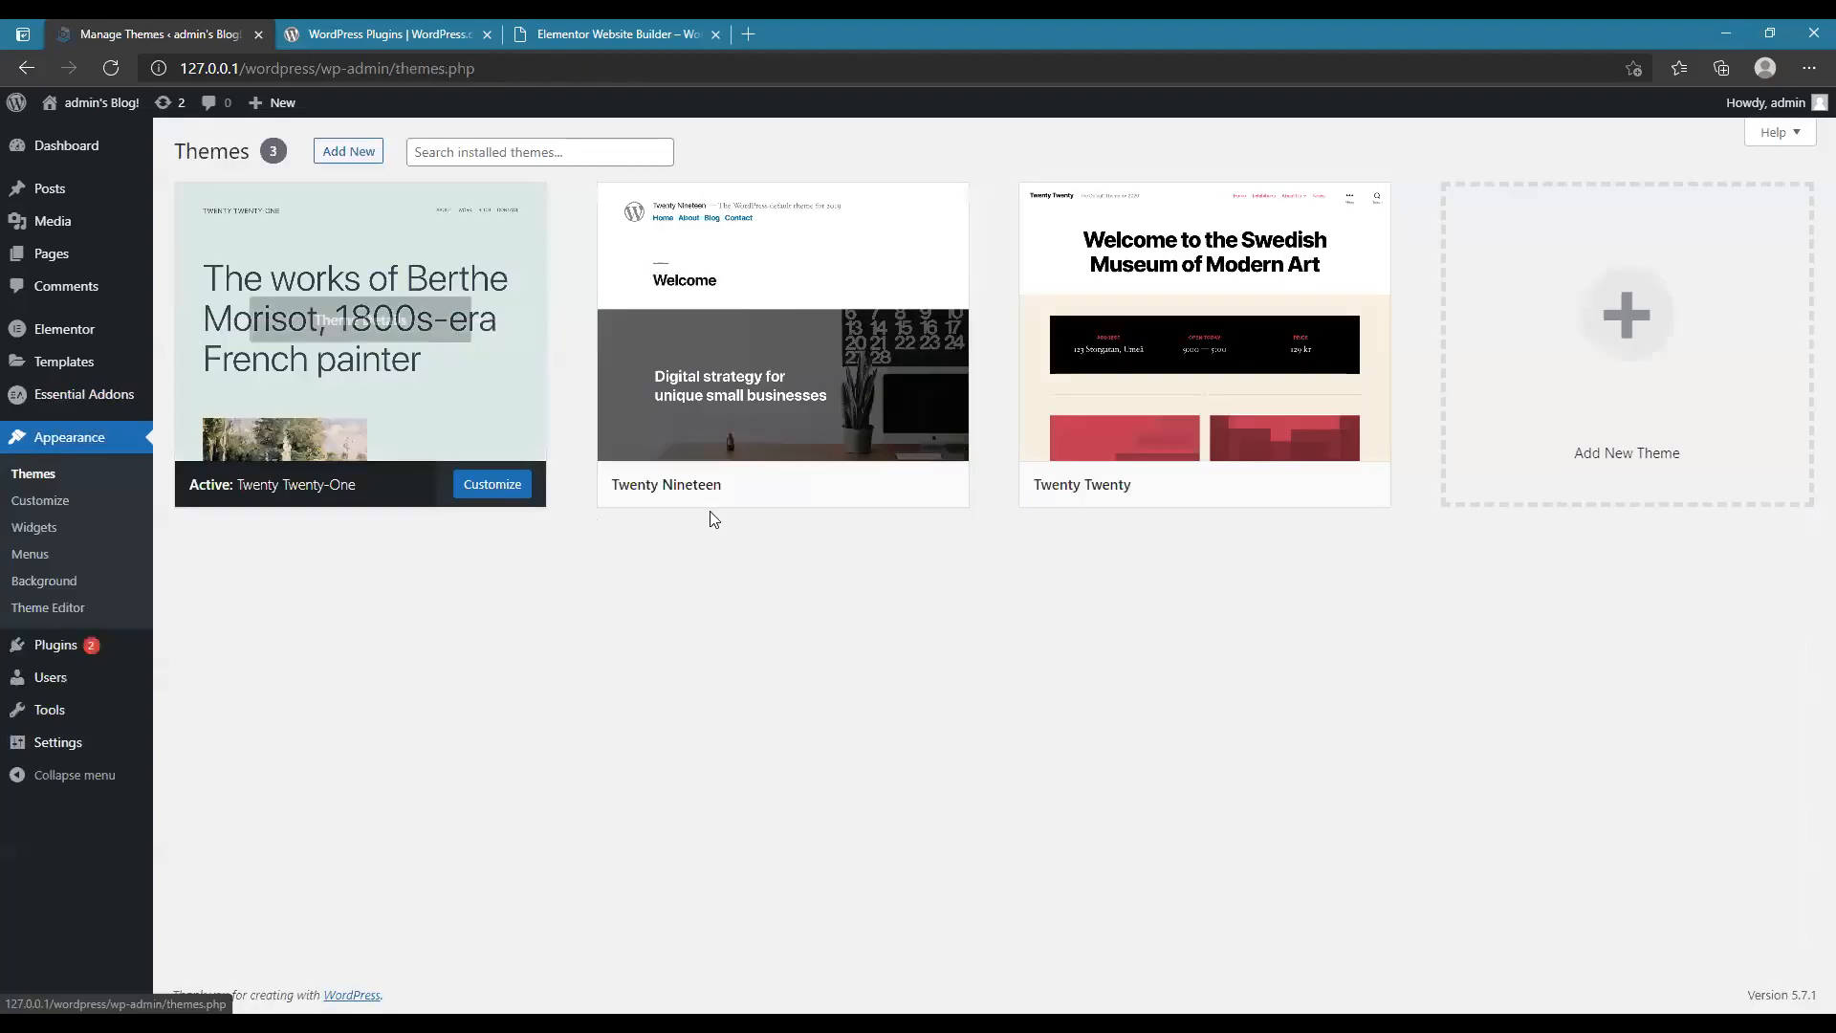
- Try to install the OceanWP theme by searching the theme directory for "oceanwp"
mouse_move(342, 337)
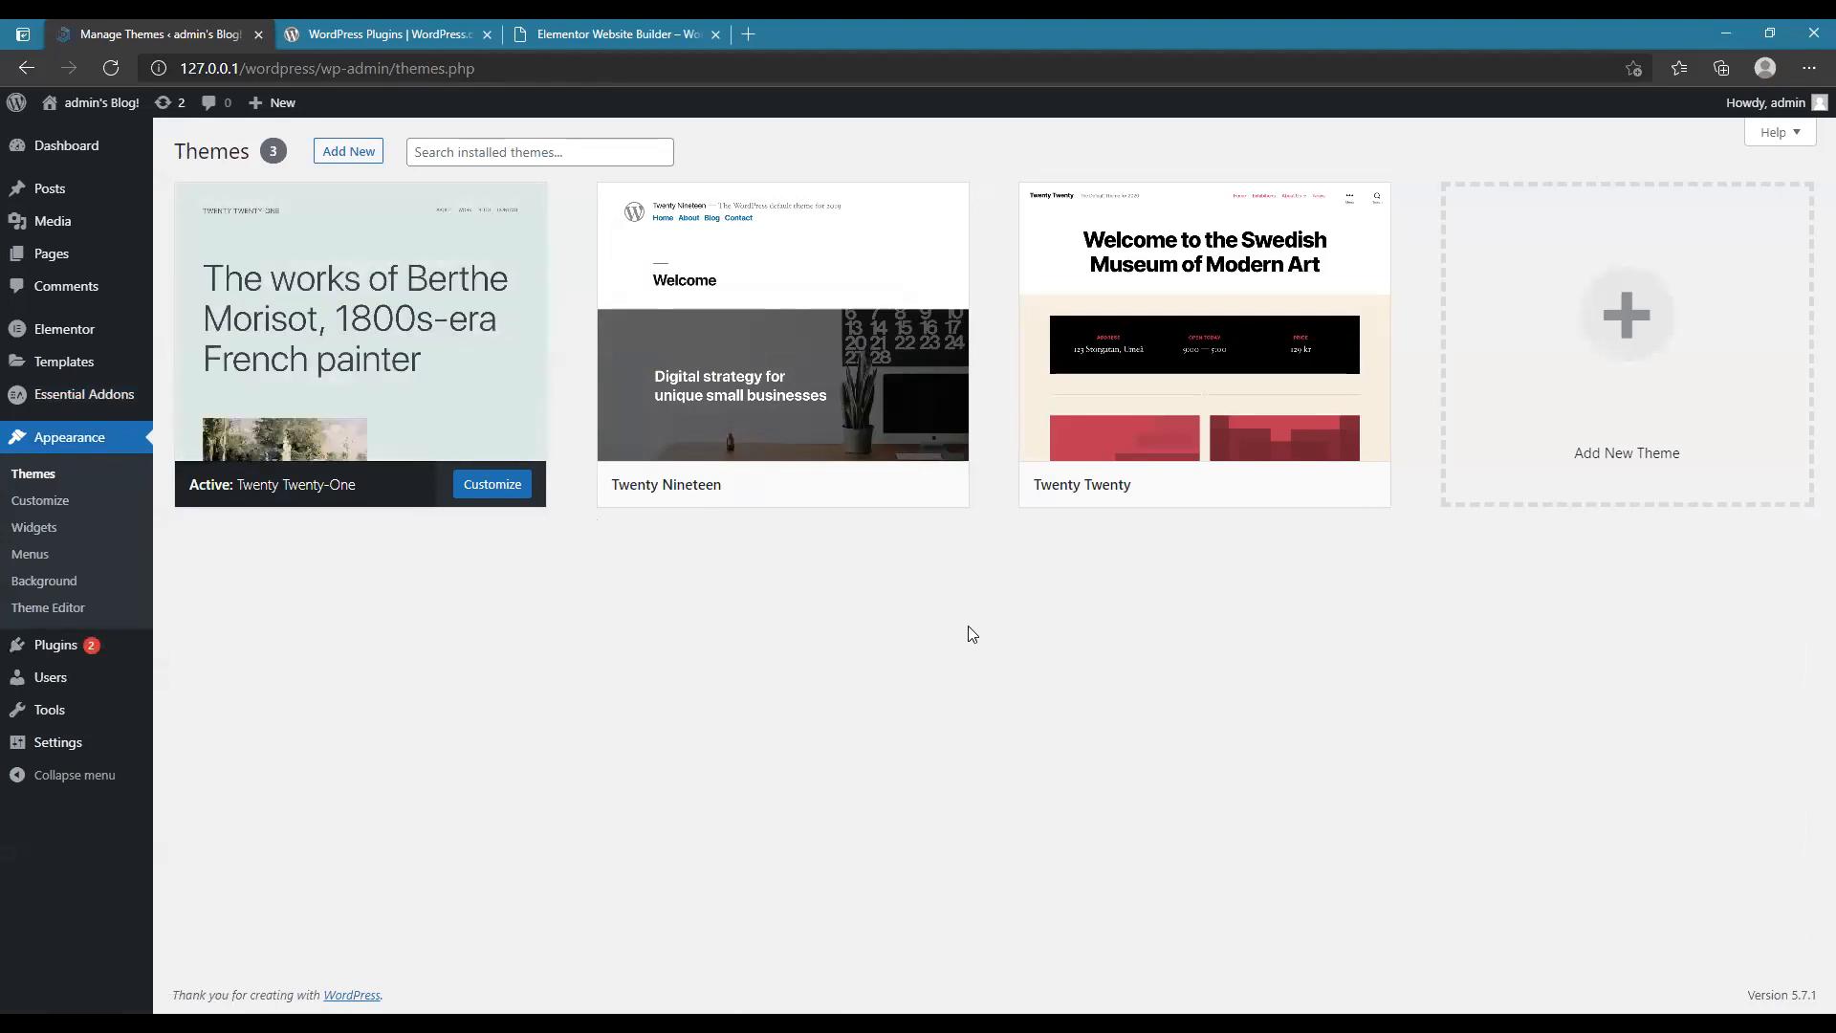
mouse_move(811, 492)
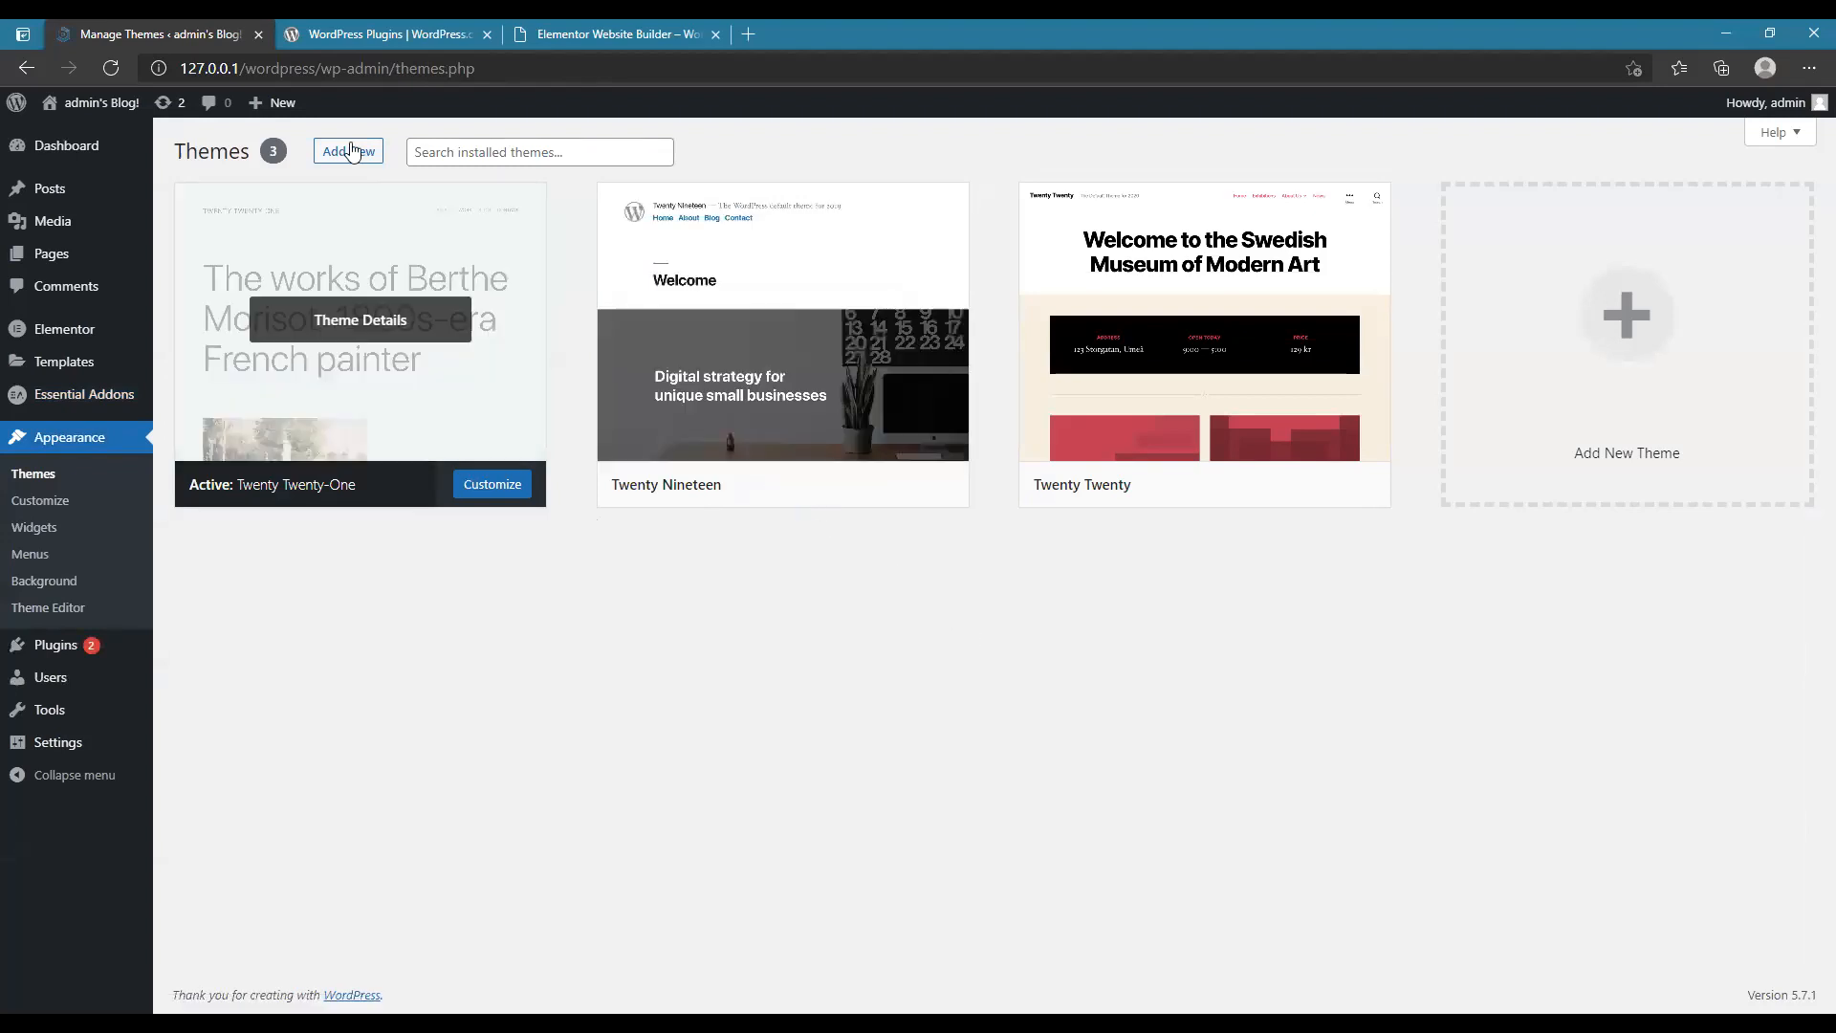
left_click(350, 152)
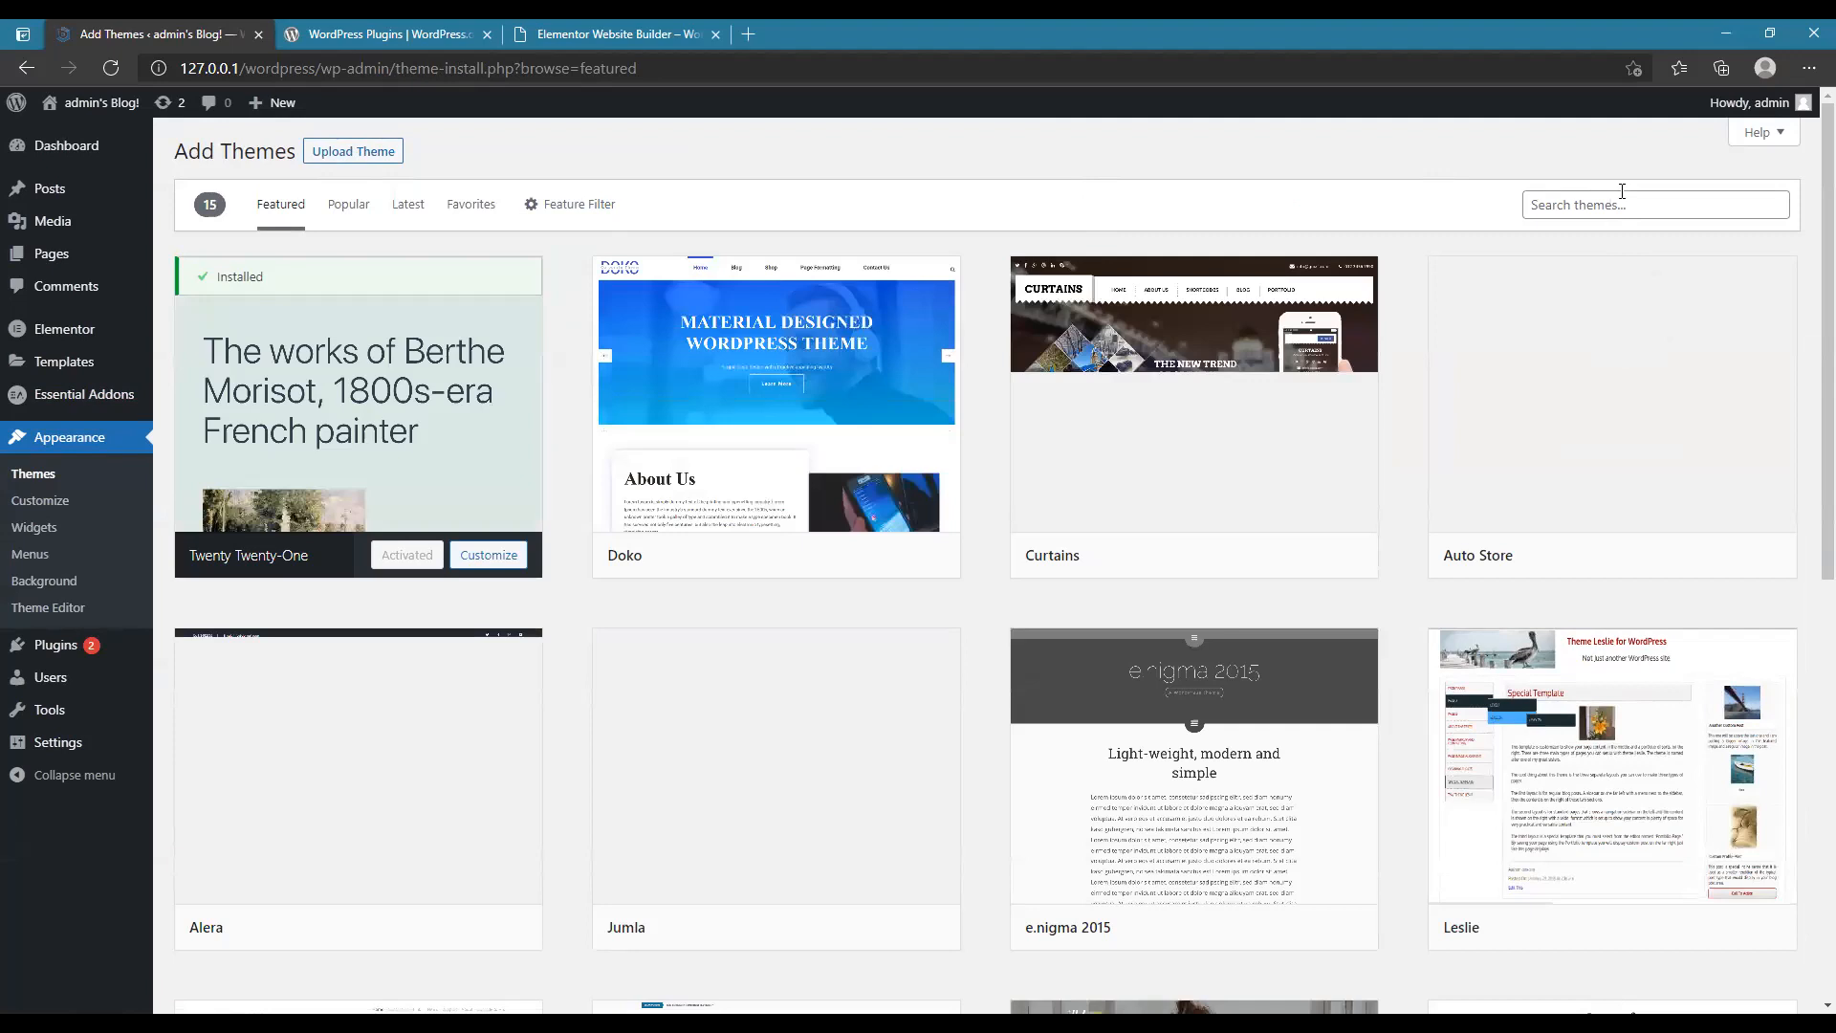
left_click(1622, 191)
type("c")
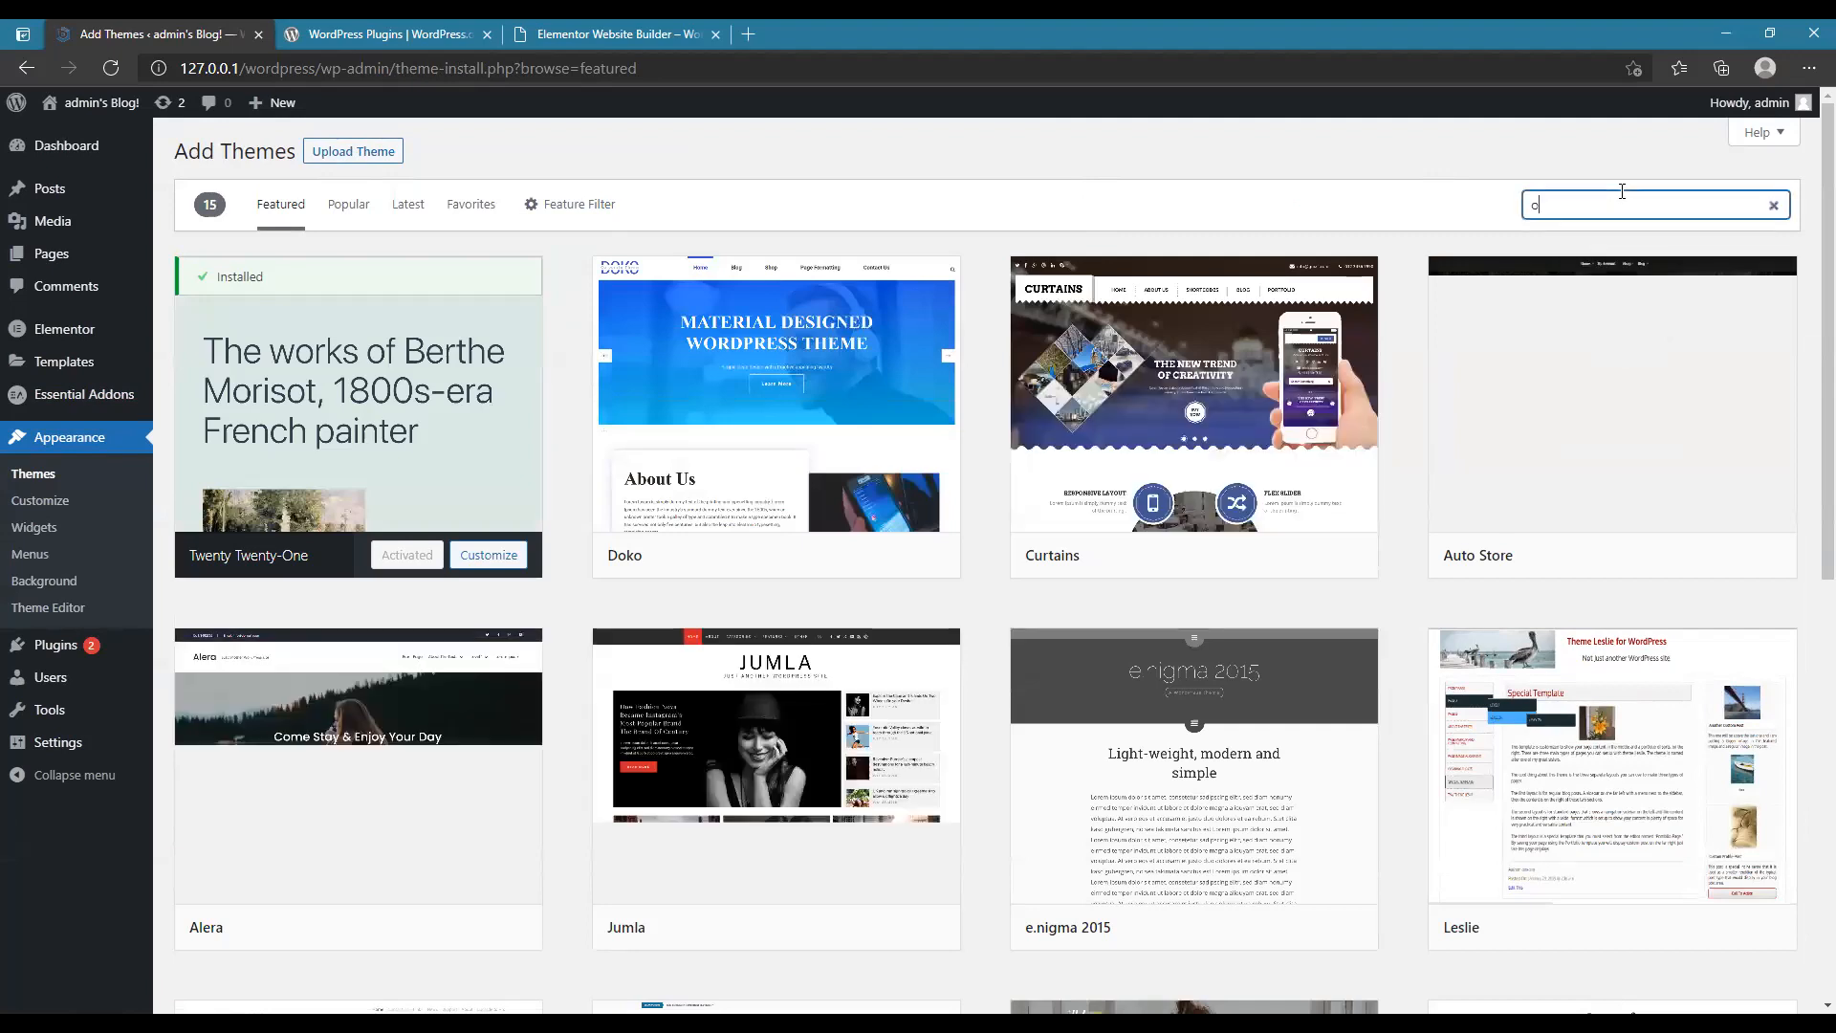
type("ceanwp")
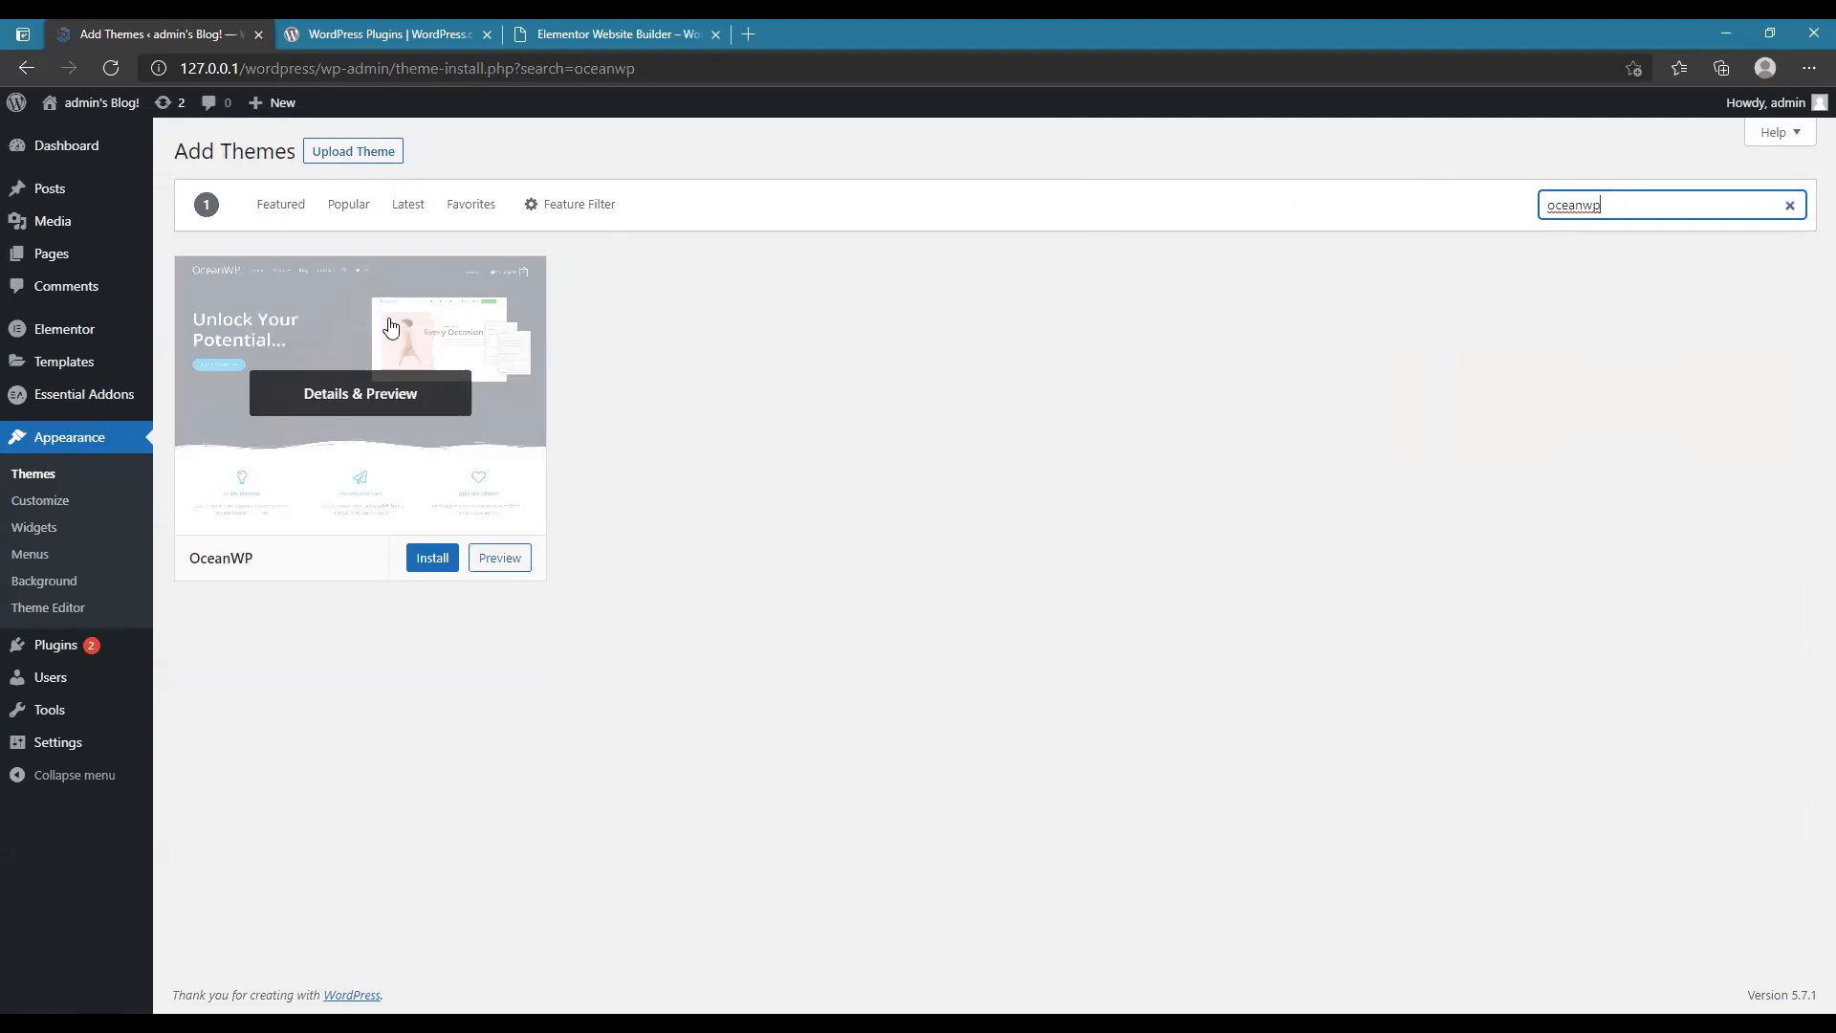
left_click(431, 560)
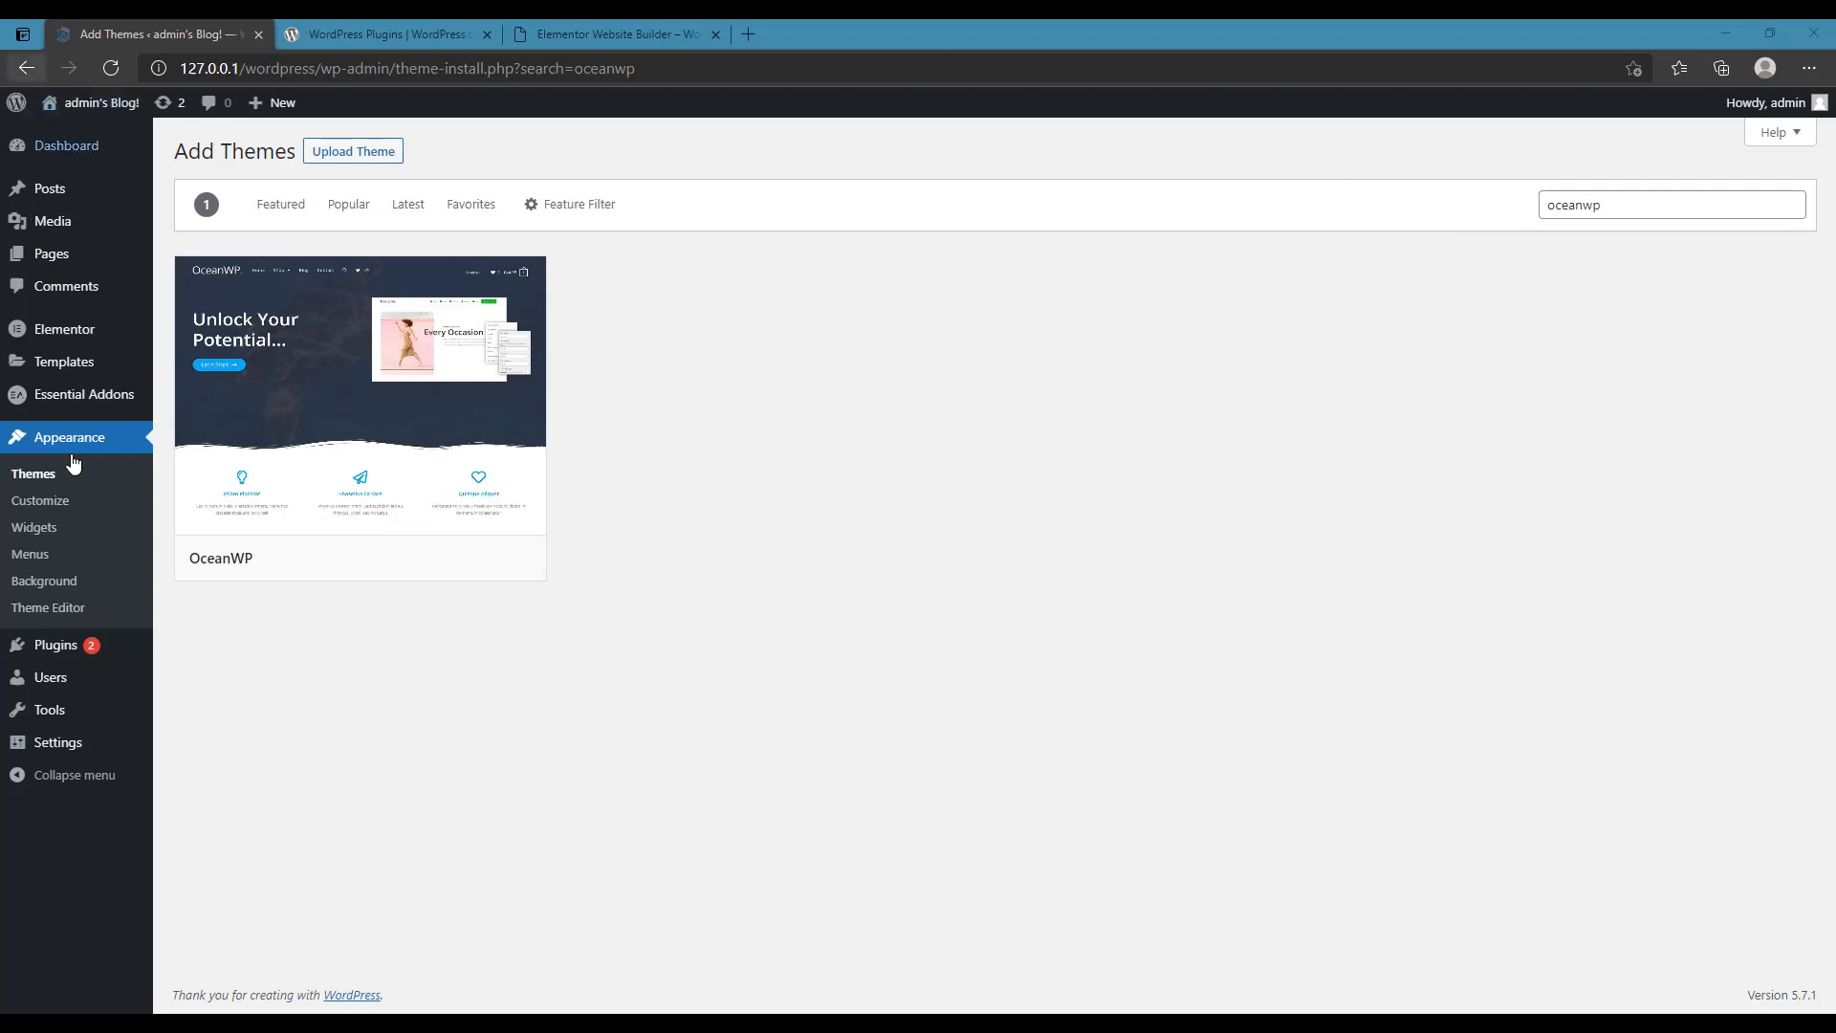
- Review the site's active plugins and return to the installed themes
left_click(54, 649)
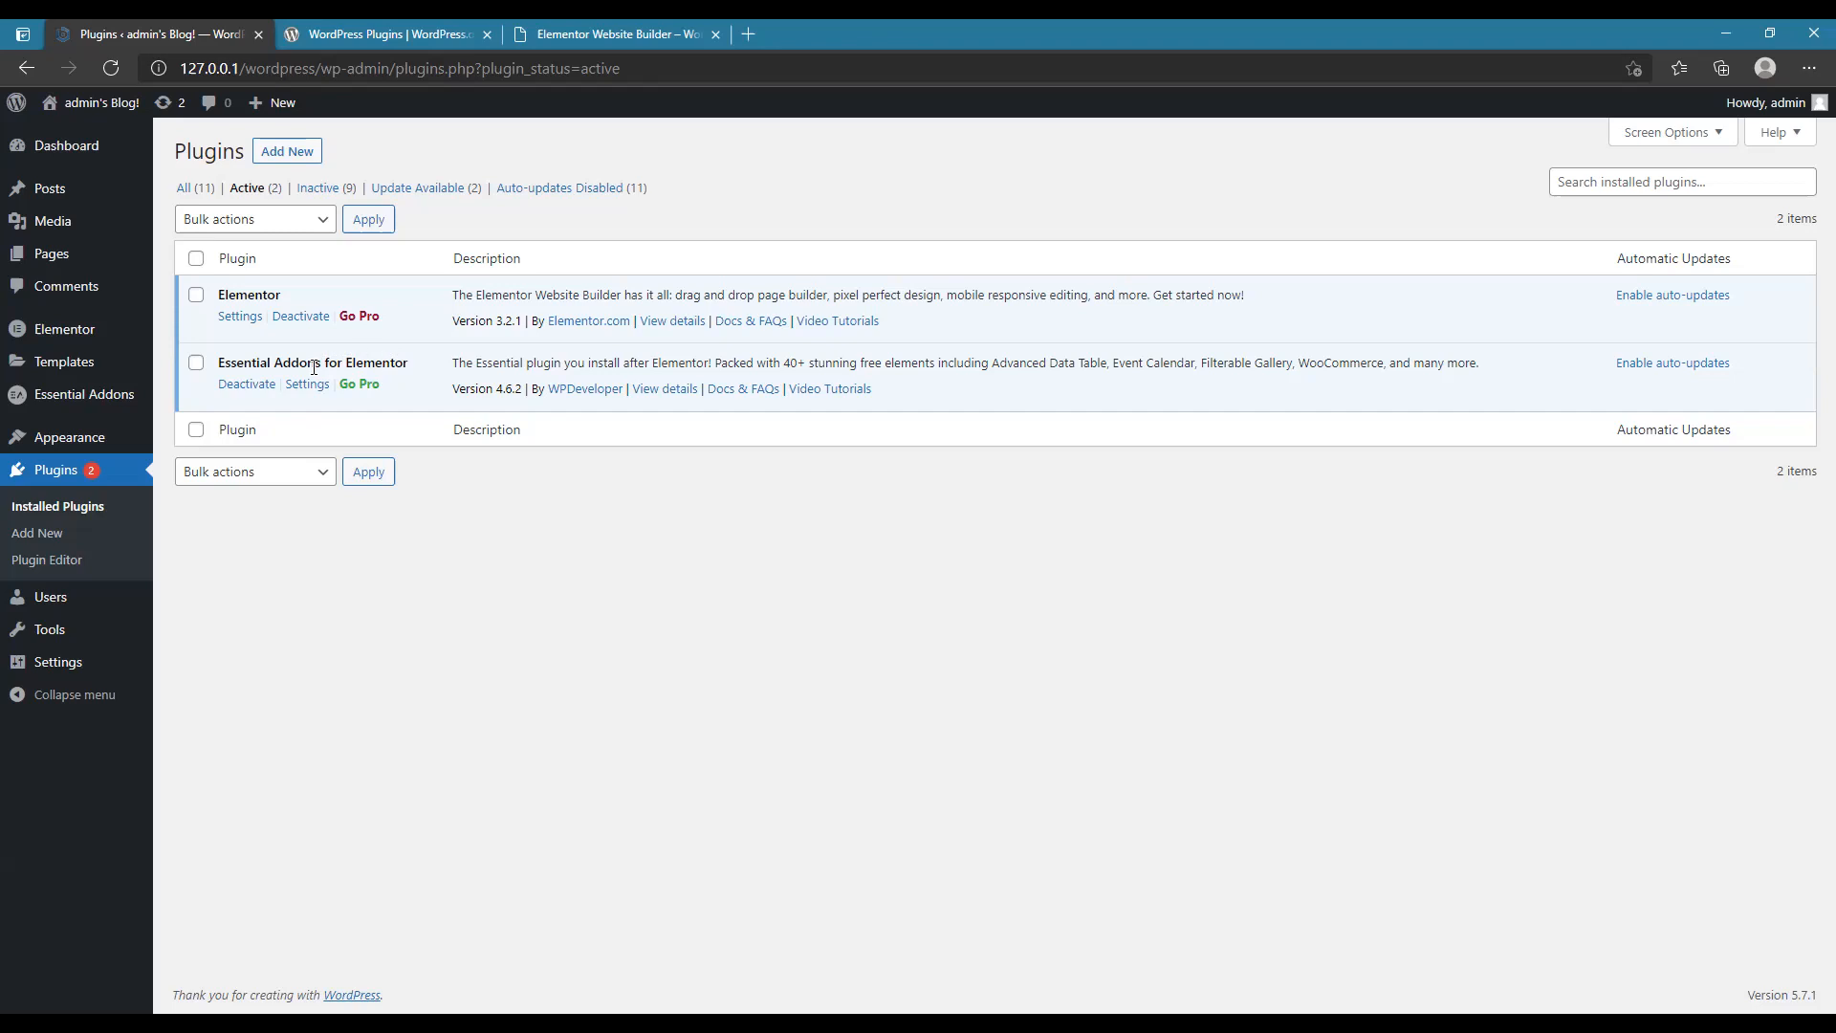
mouse_move(93, 448)
mouse_move(88, 442)
left_click(194, 447)
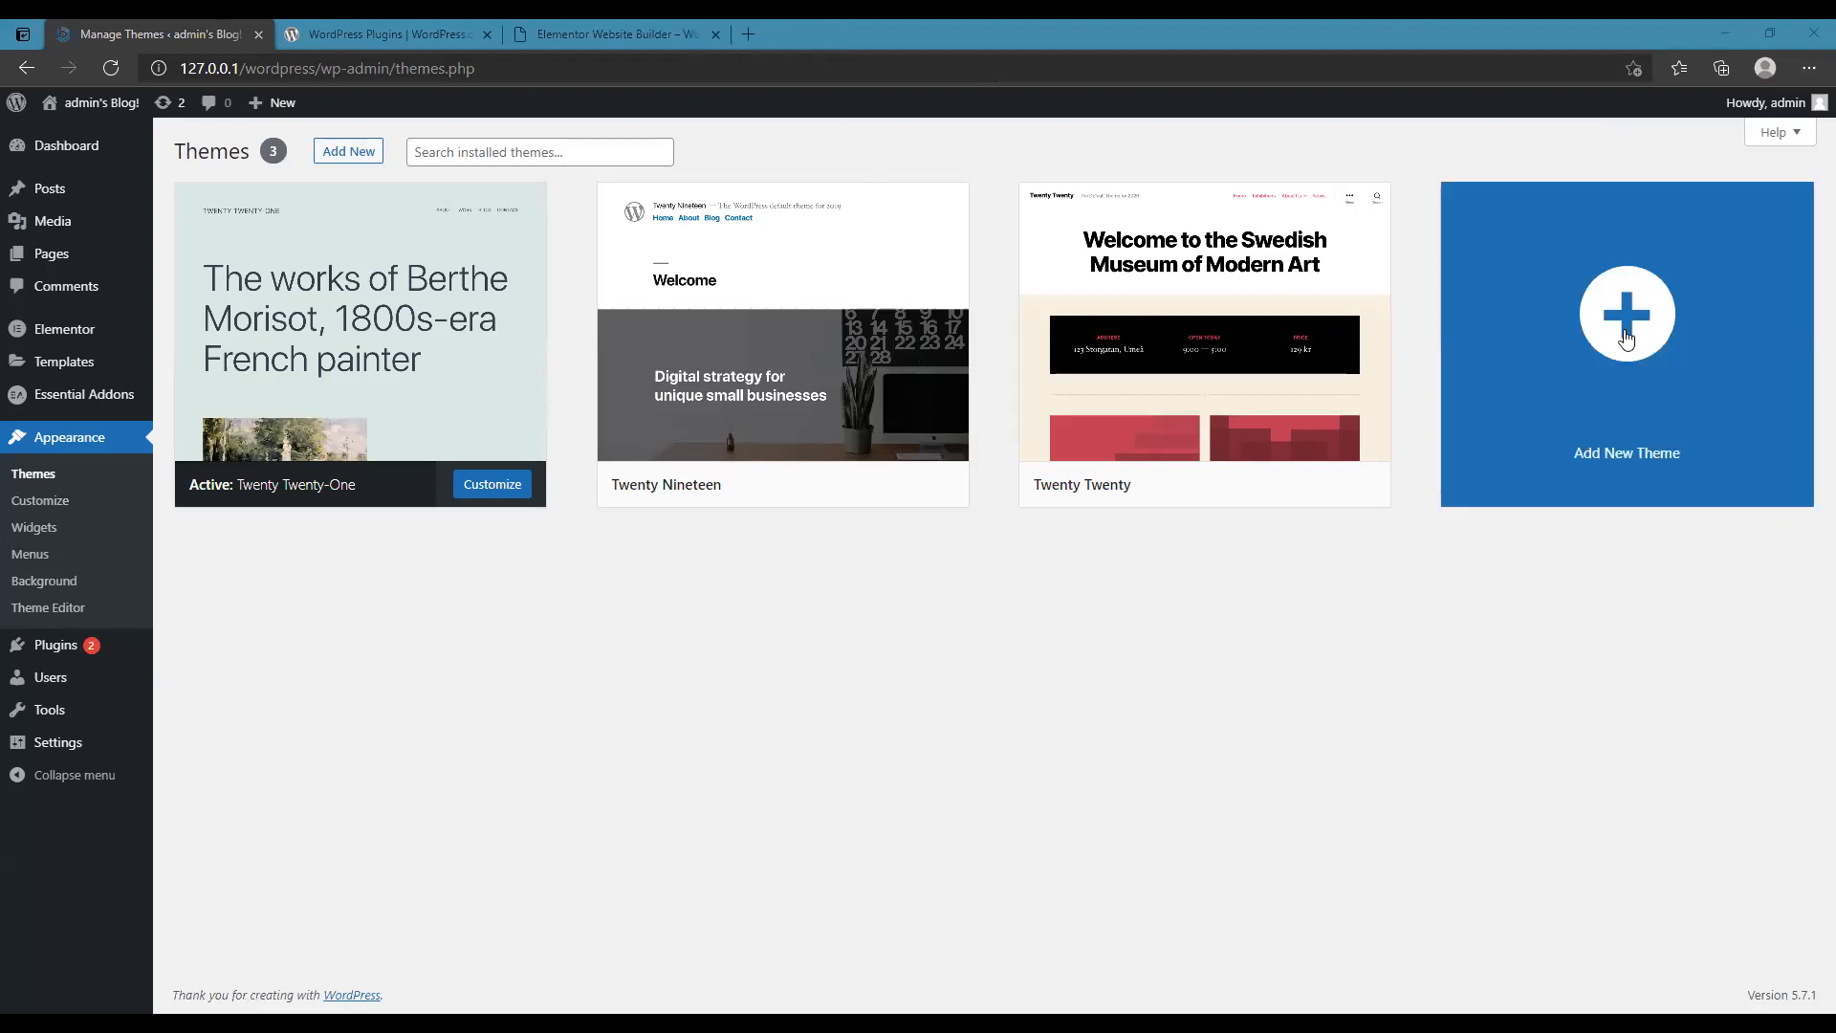
- Find the OceanWP theme in the theme directory by searching for "oceanwp", then install and activate it
left_click(355, 160)
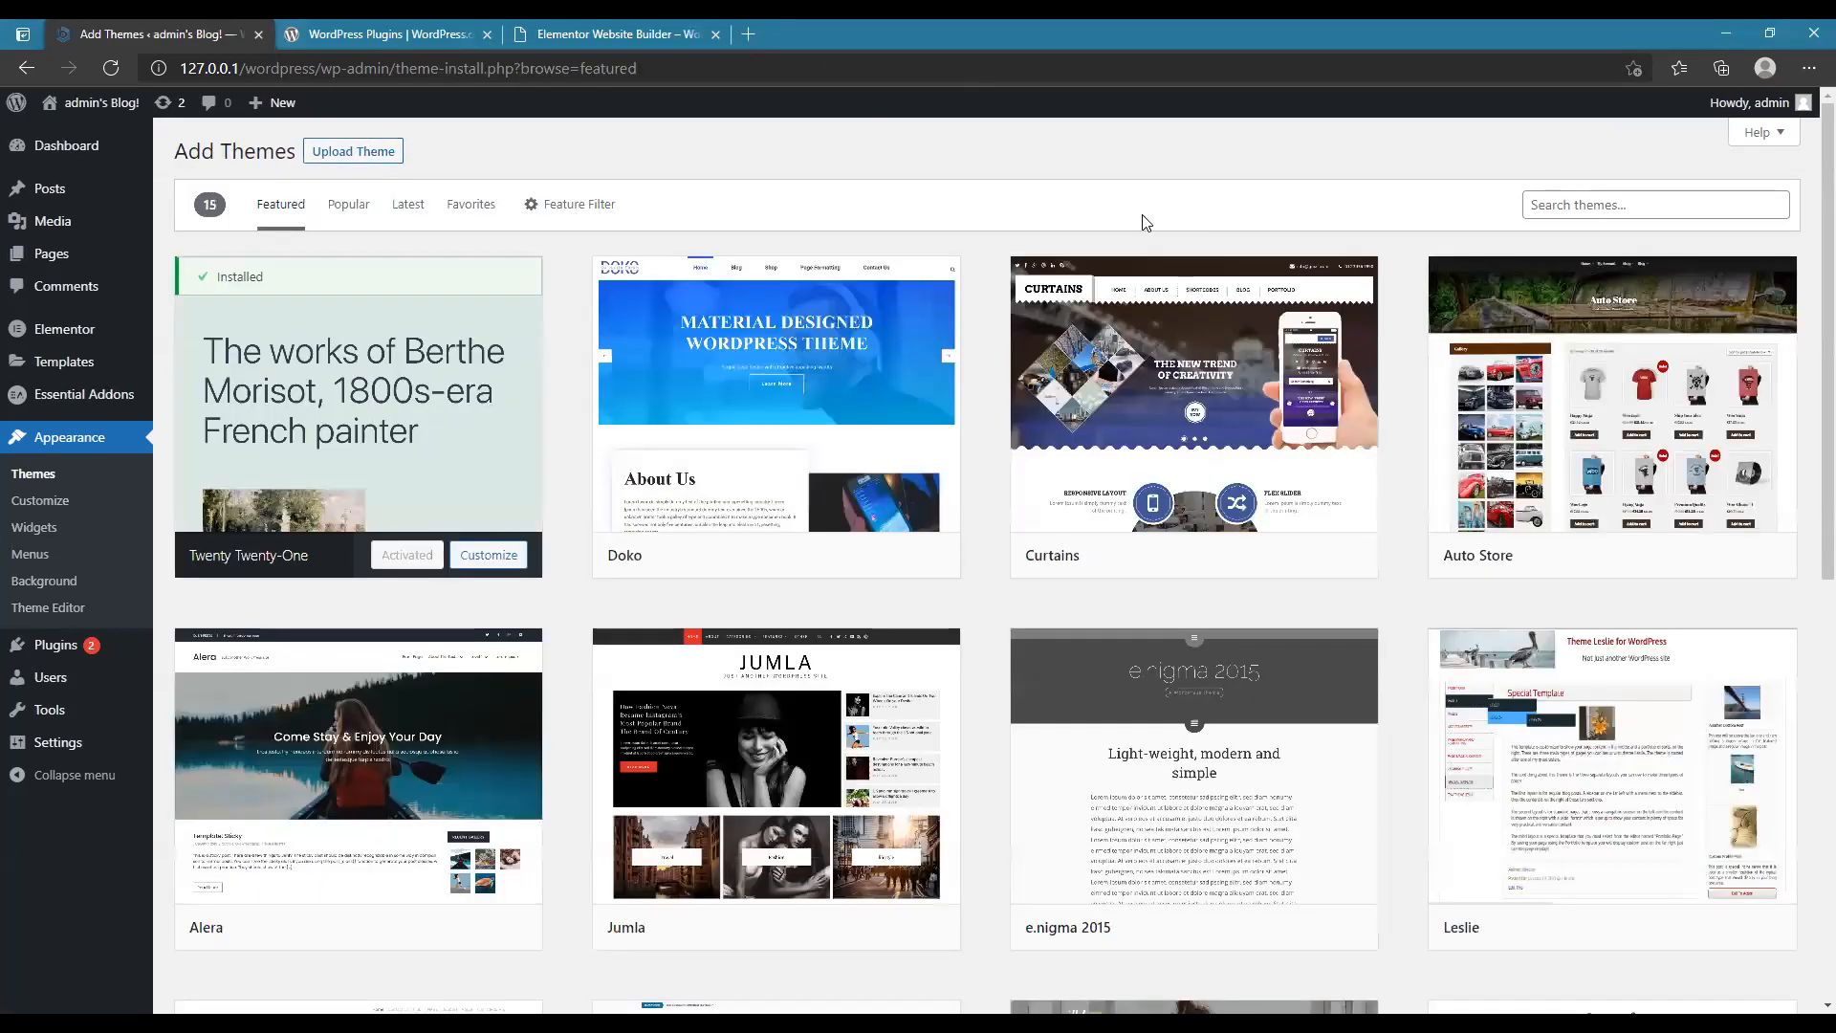
left_click(1600, 204)
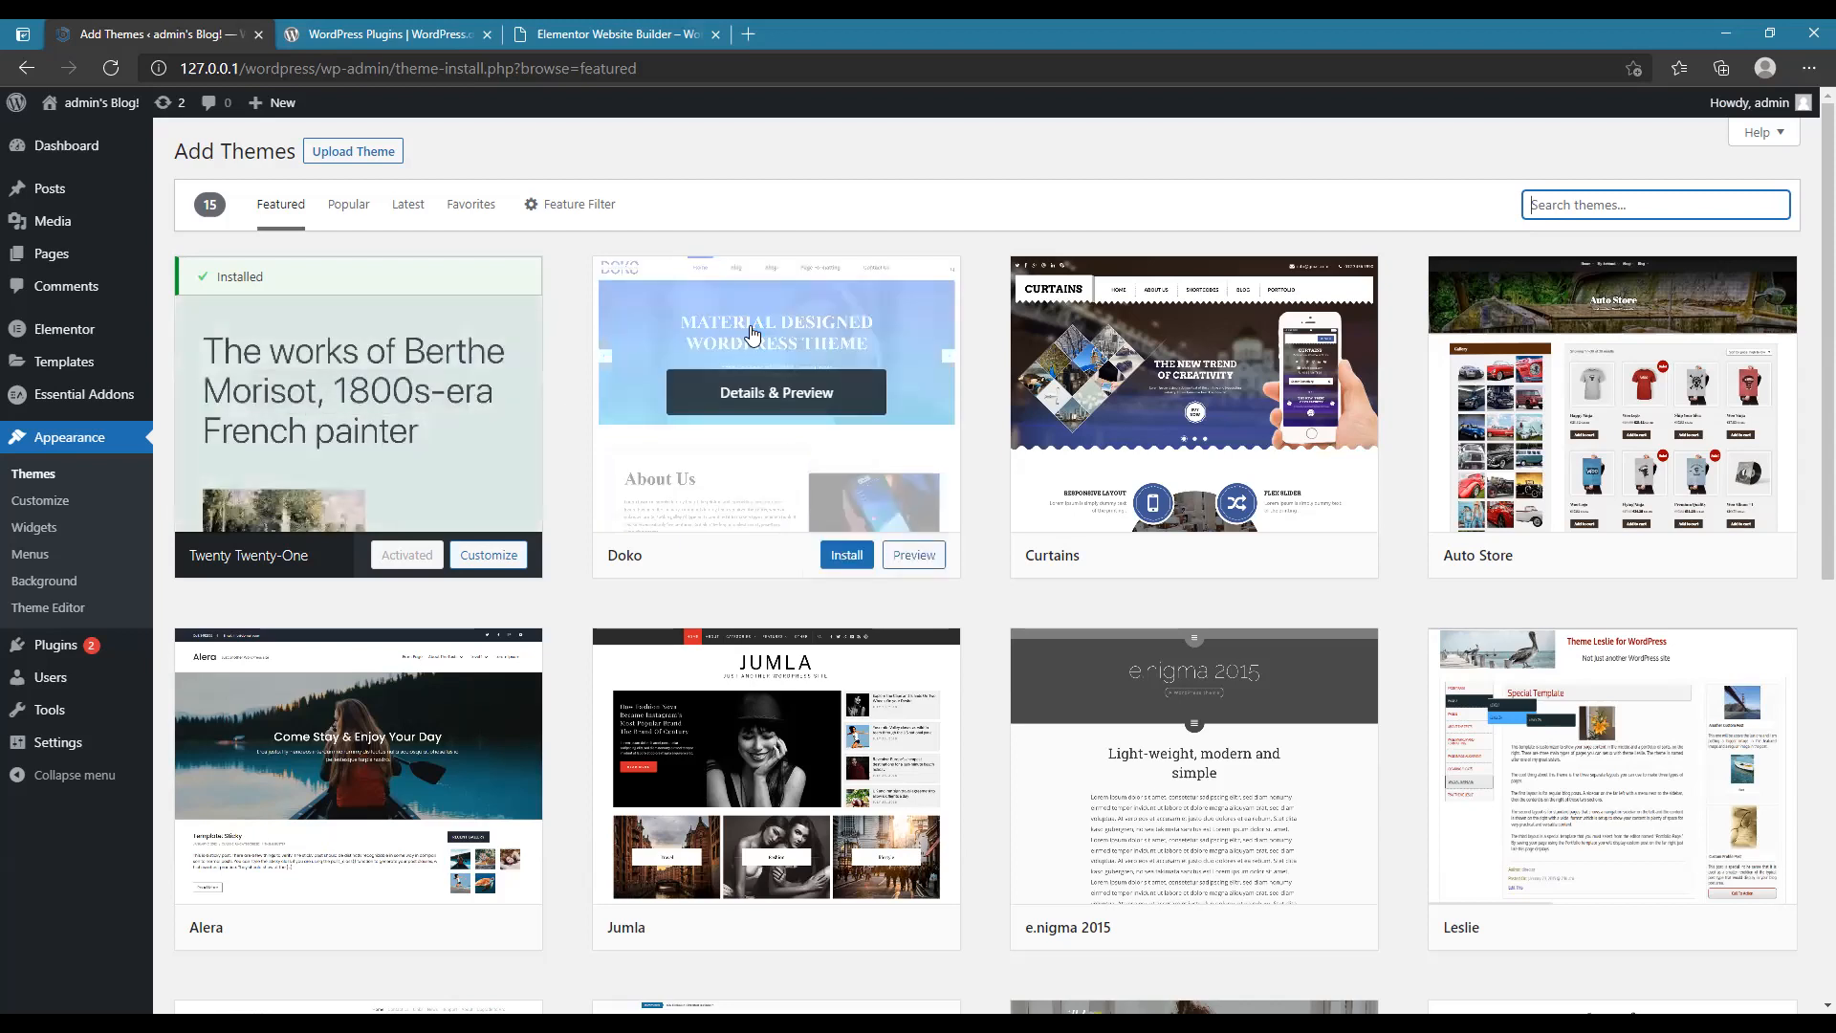
type("ocean")
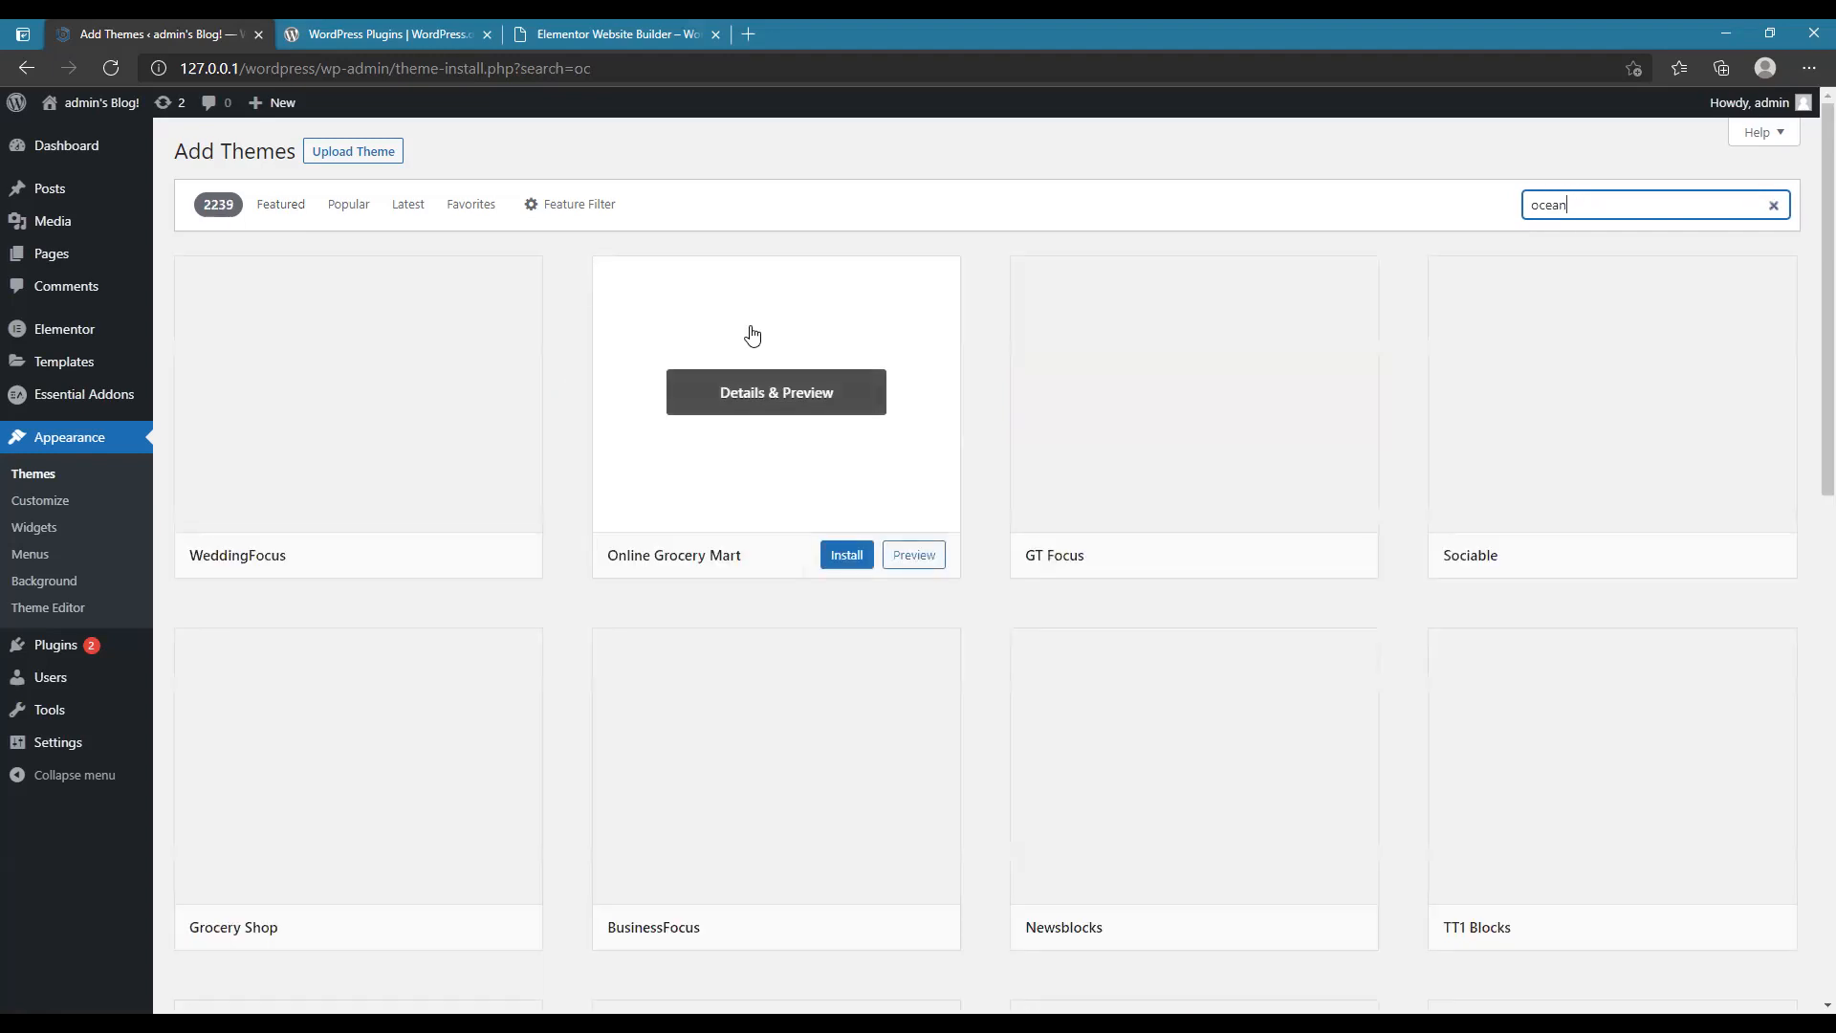
type("wp")
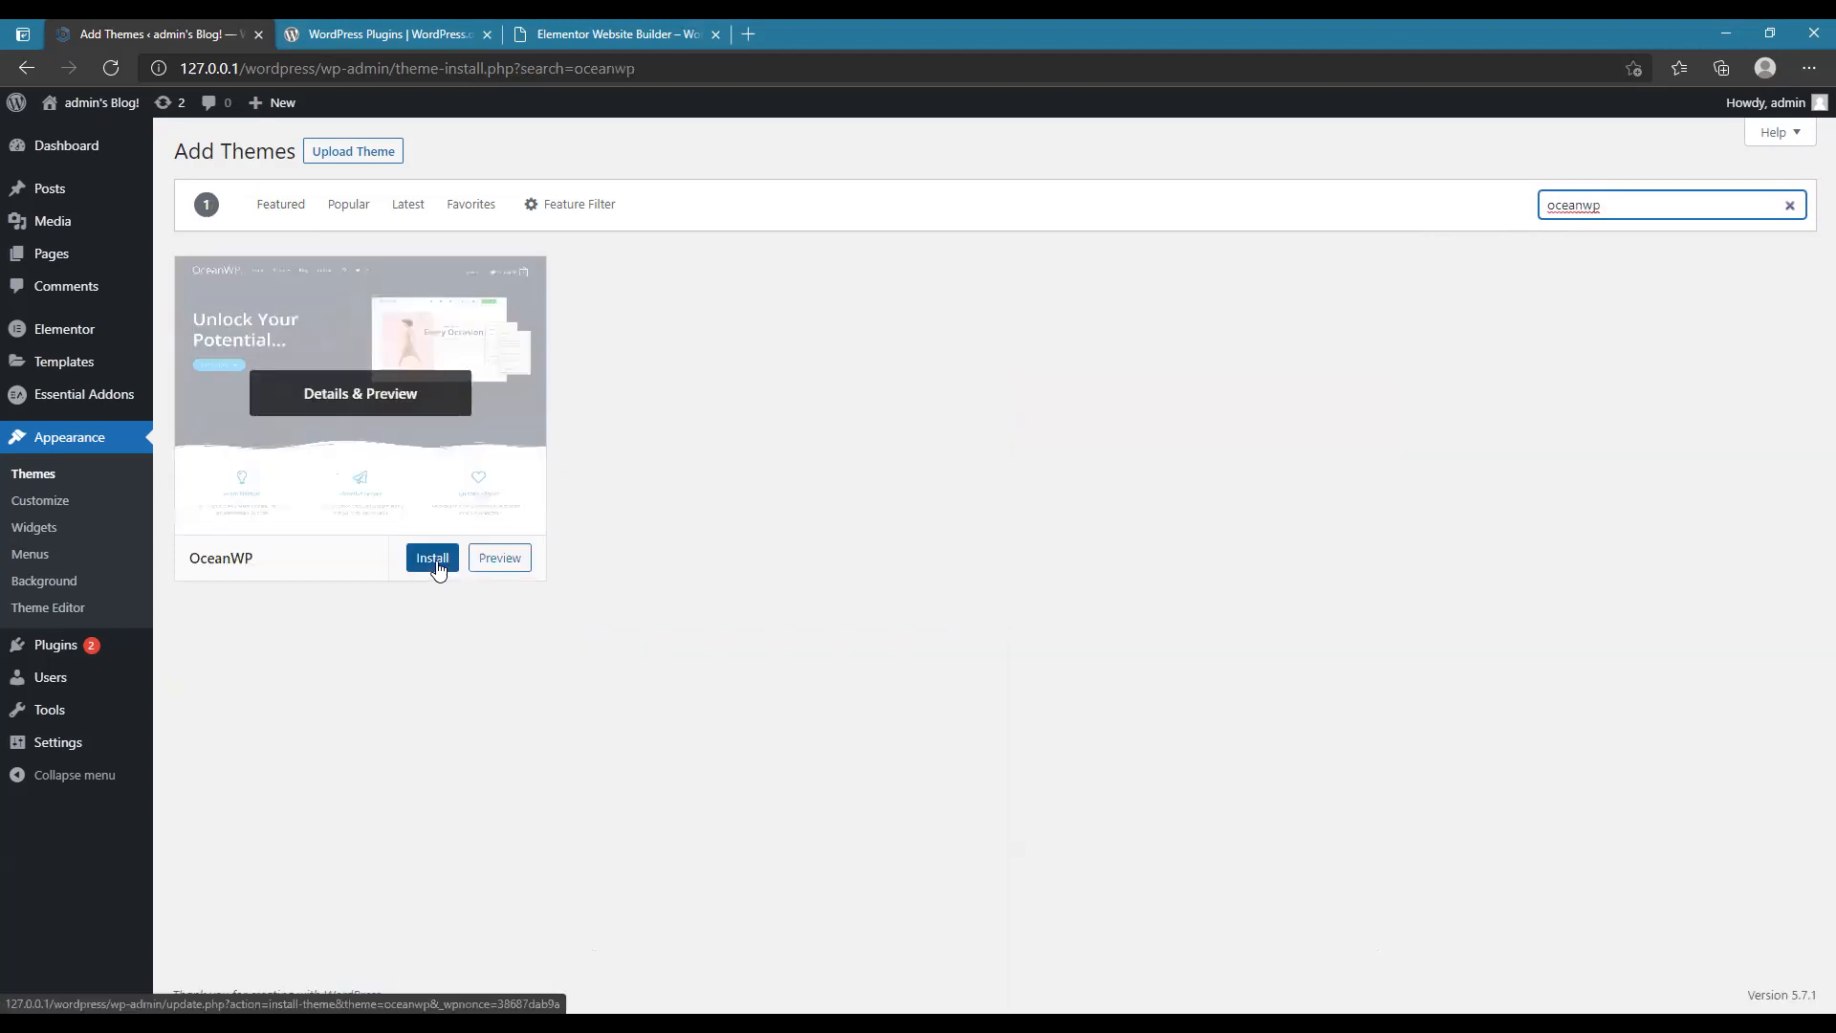
left_click(437, 563)
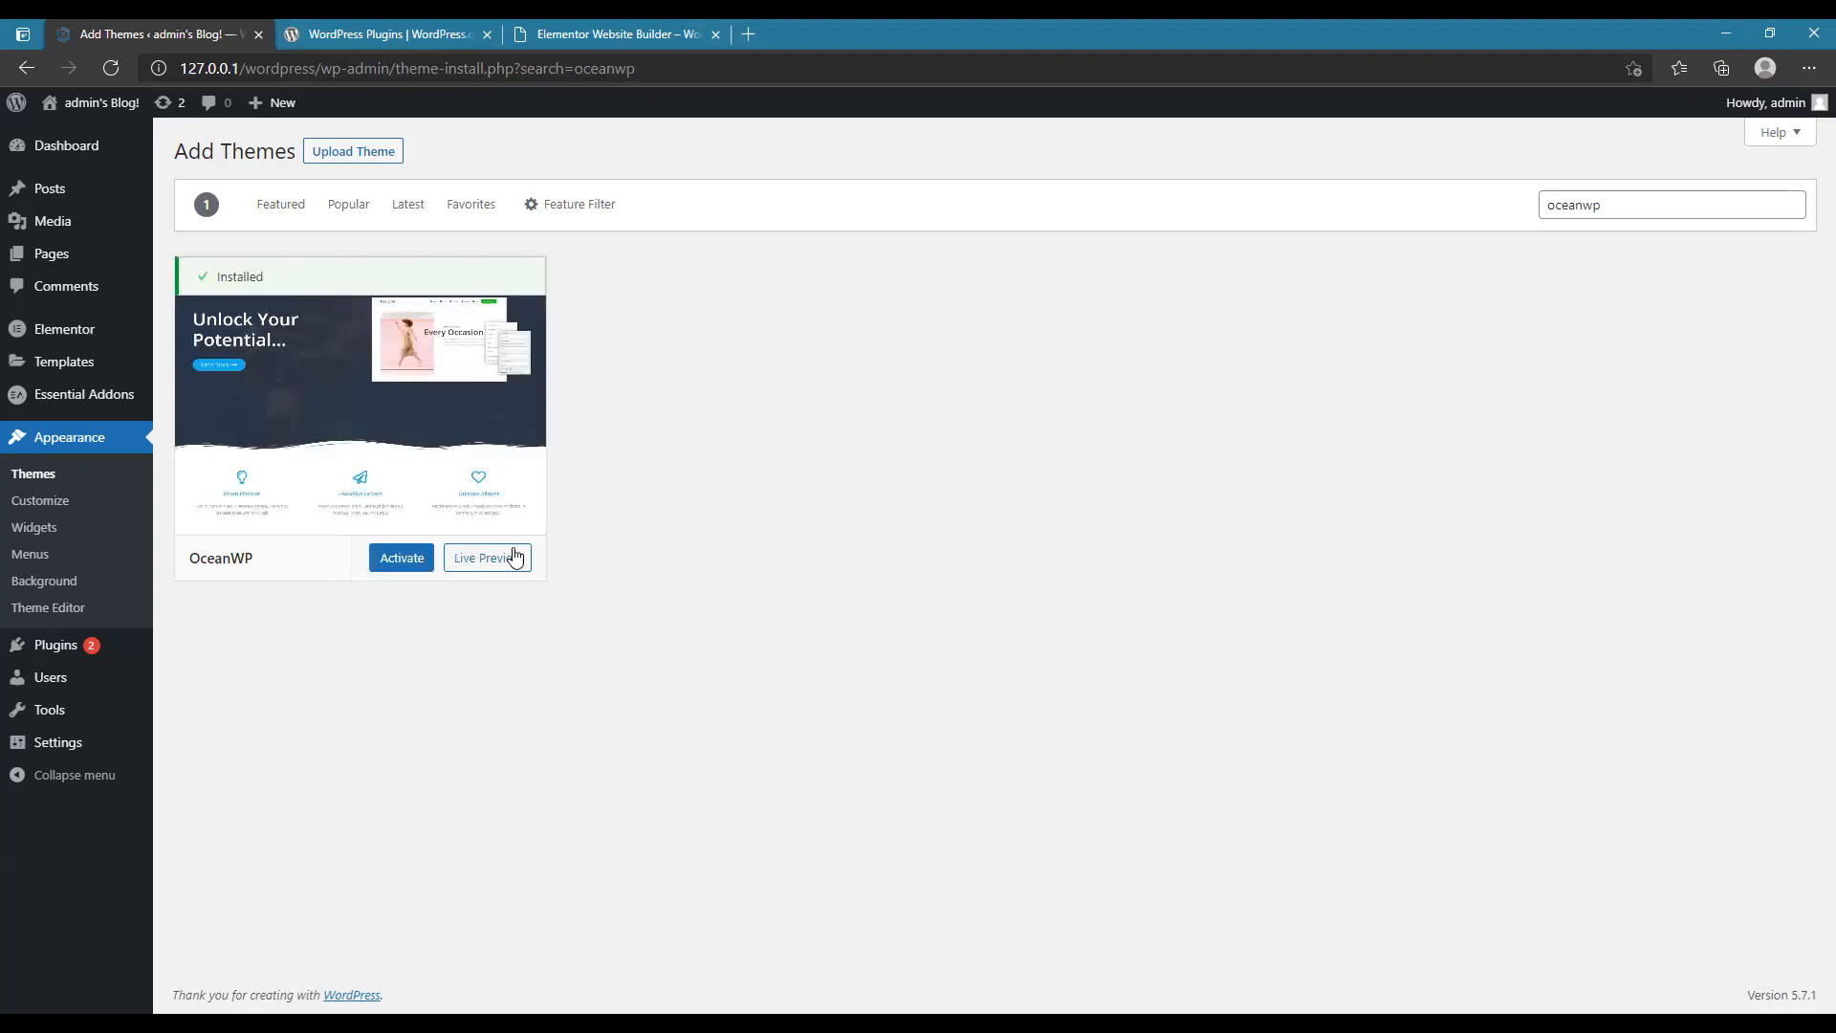
left_click(409, 562)
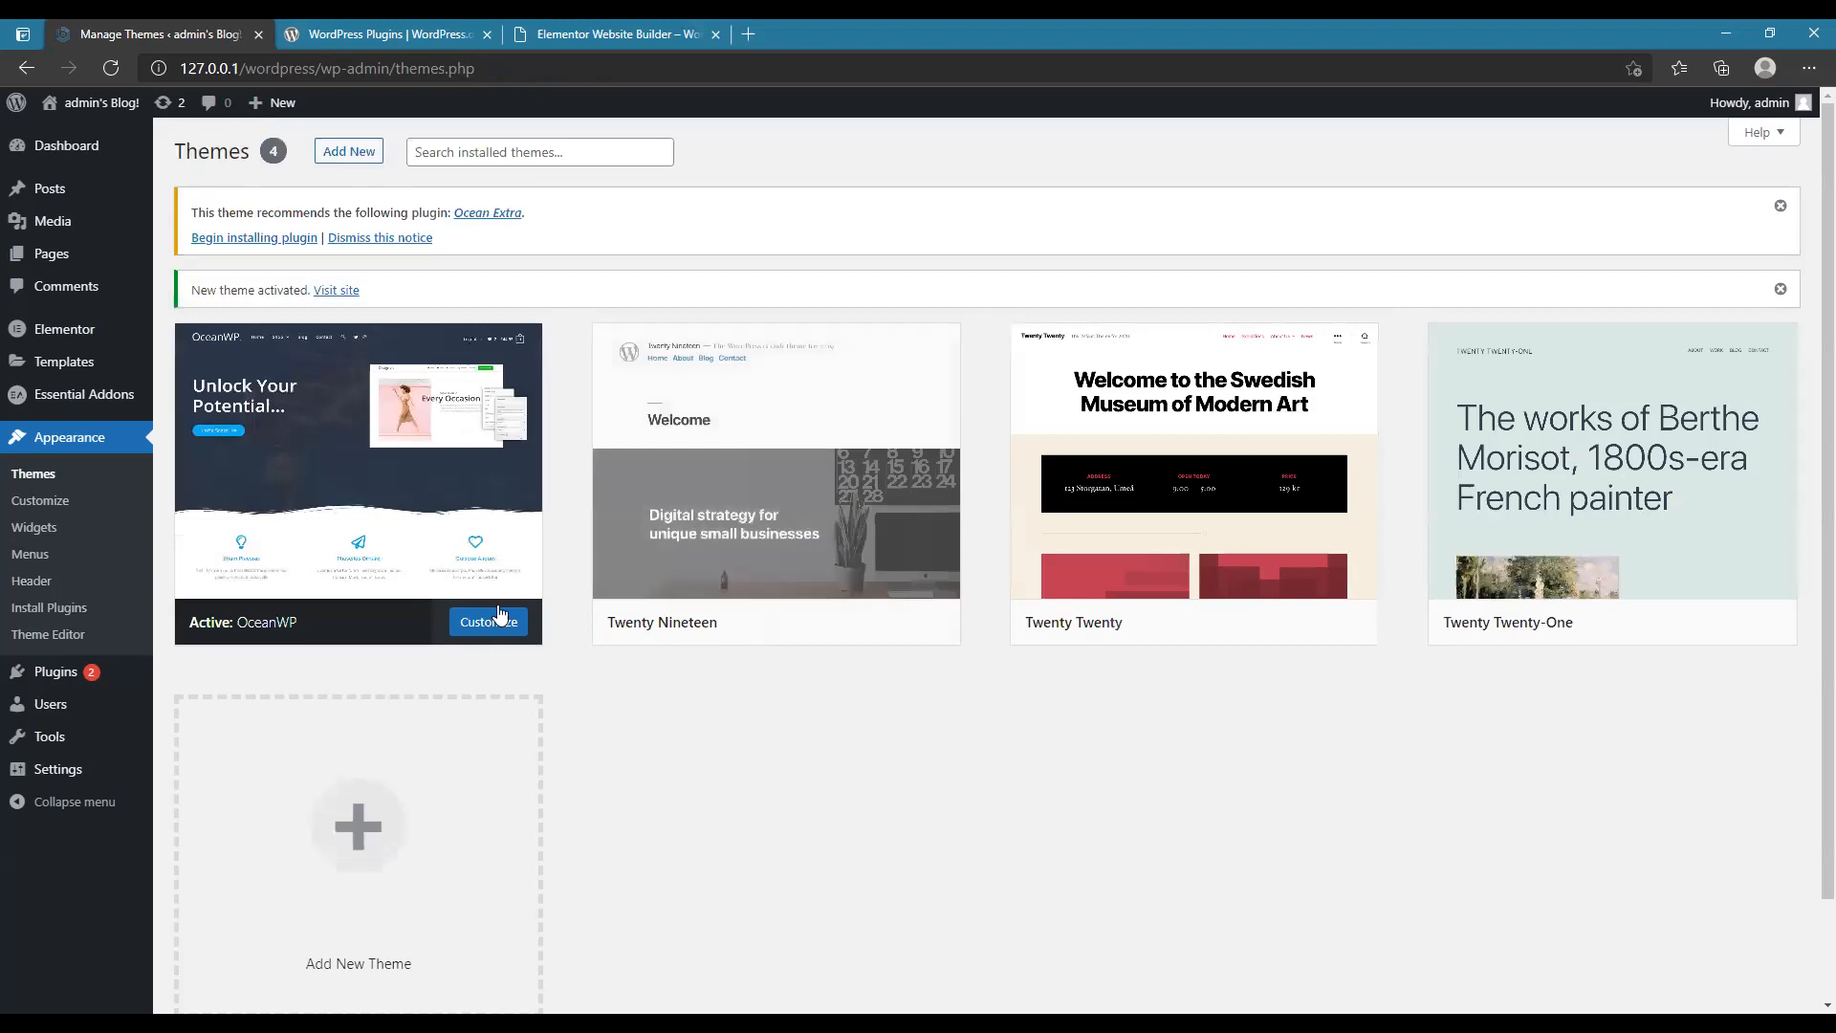
- Hide and restore the site title and tagline in OceanWP's Site Identity settings, publish, and leave the customizer
left_click(504, 631)
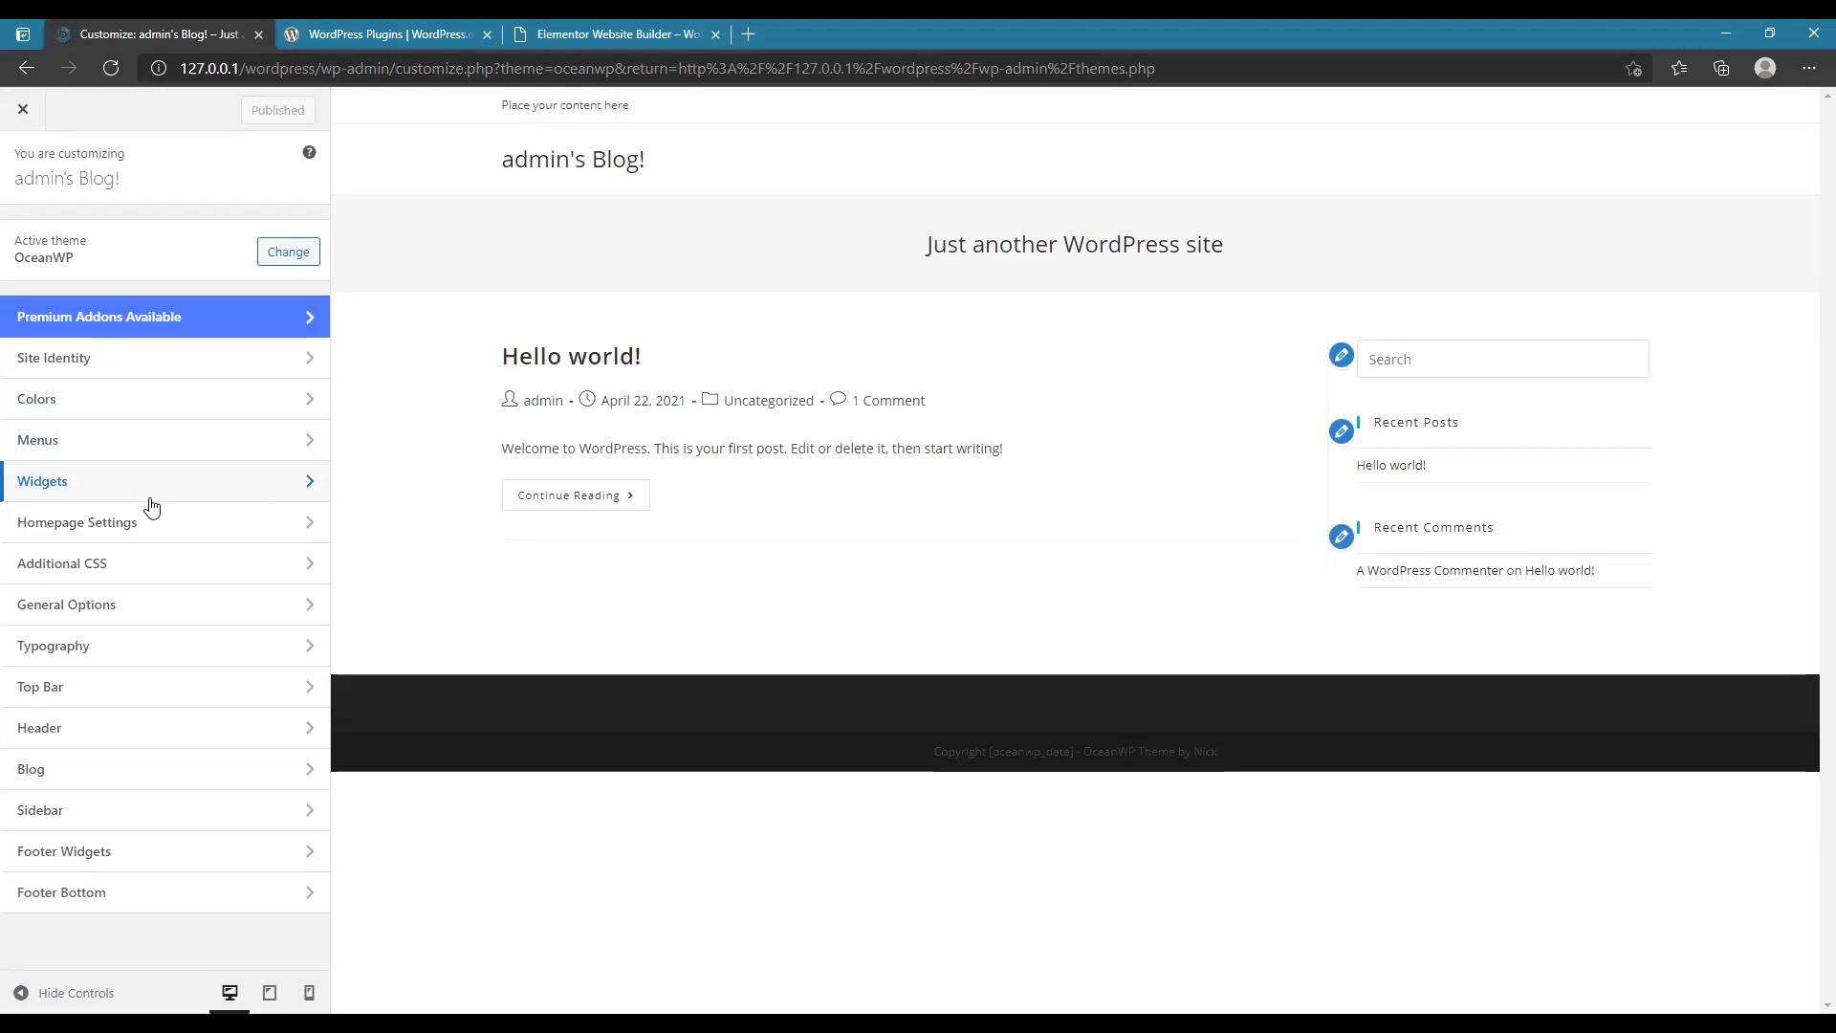
left_click(105, 376)
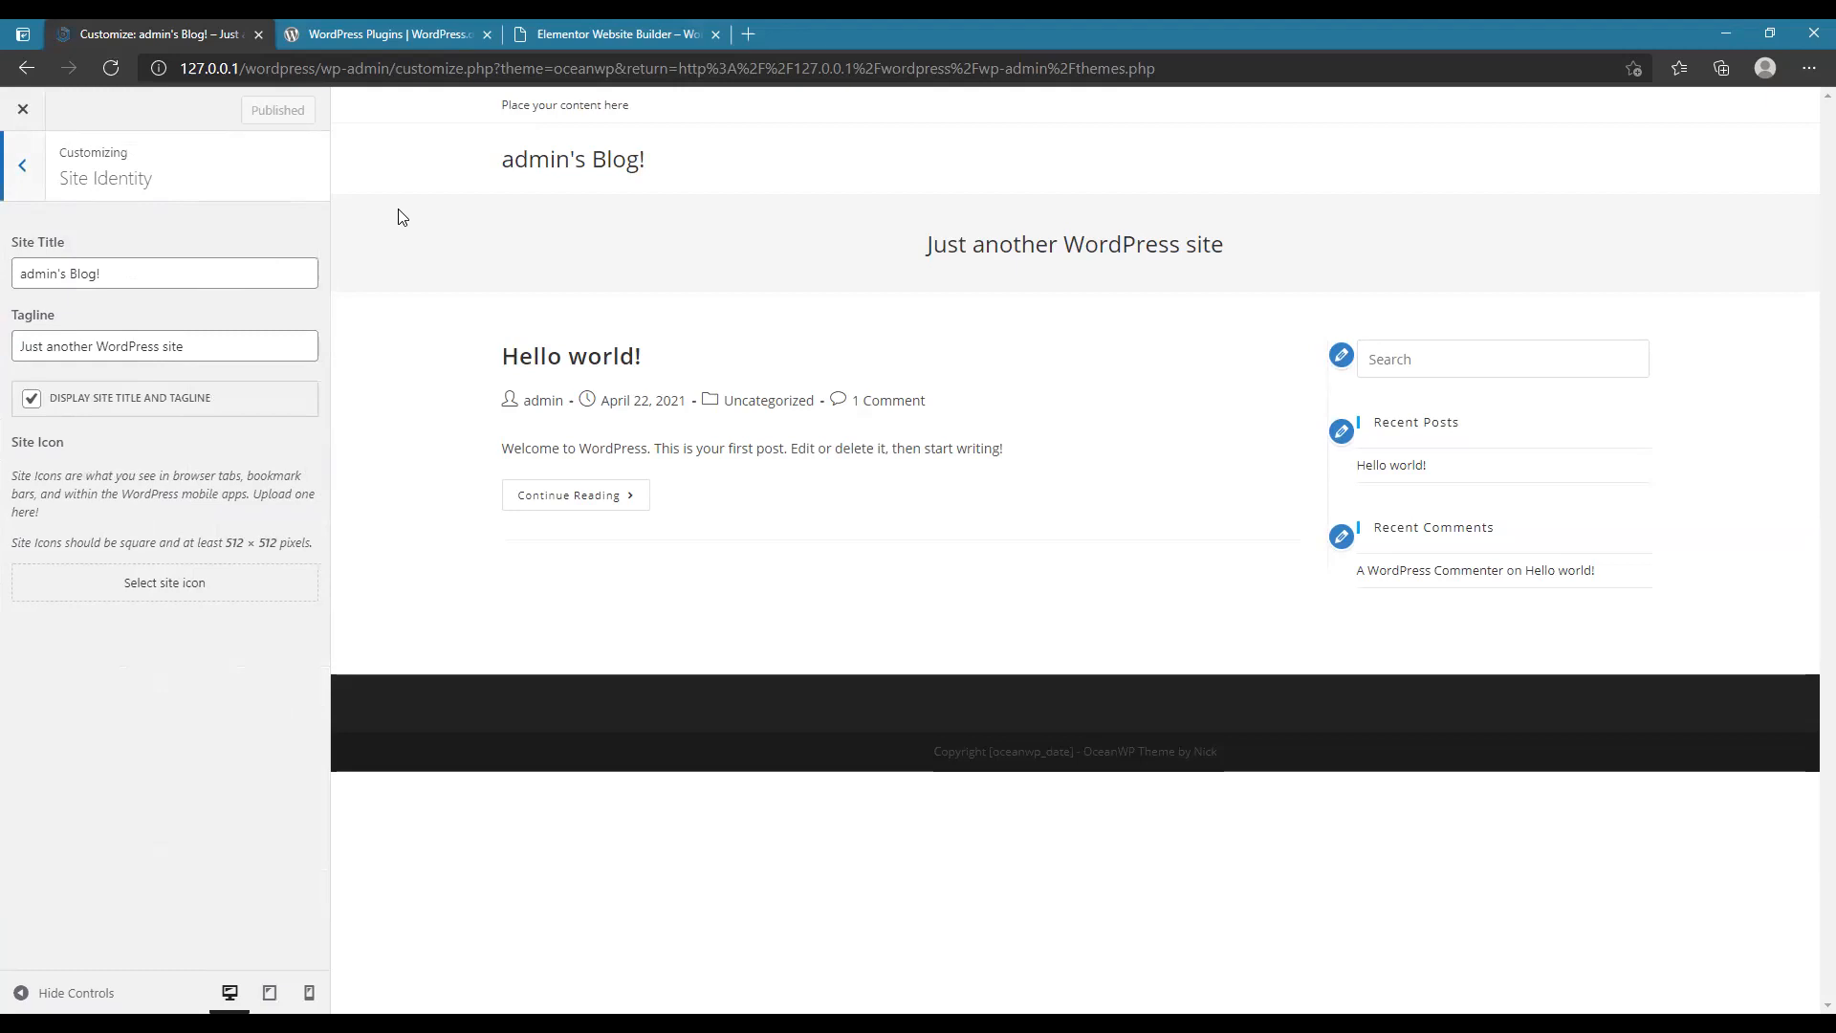
left_click(176, 402)
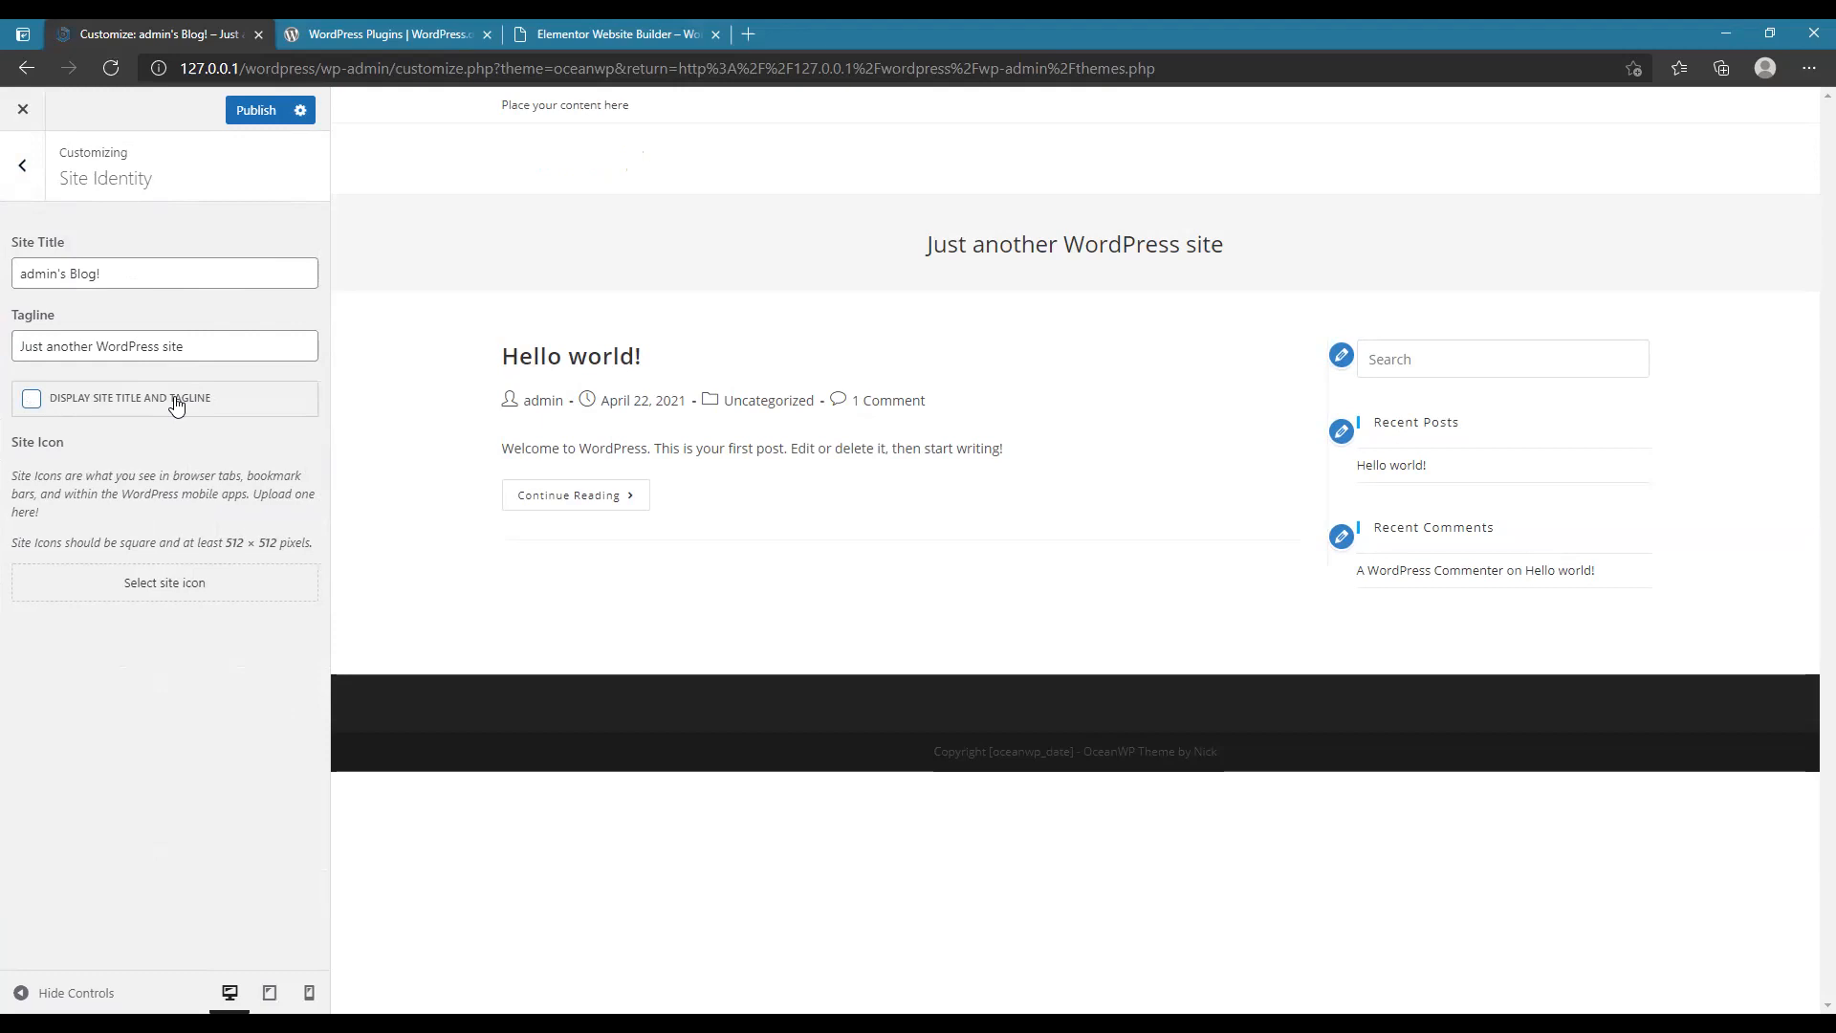
left_click(145, 399)
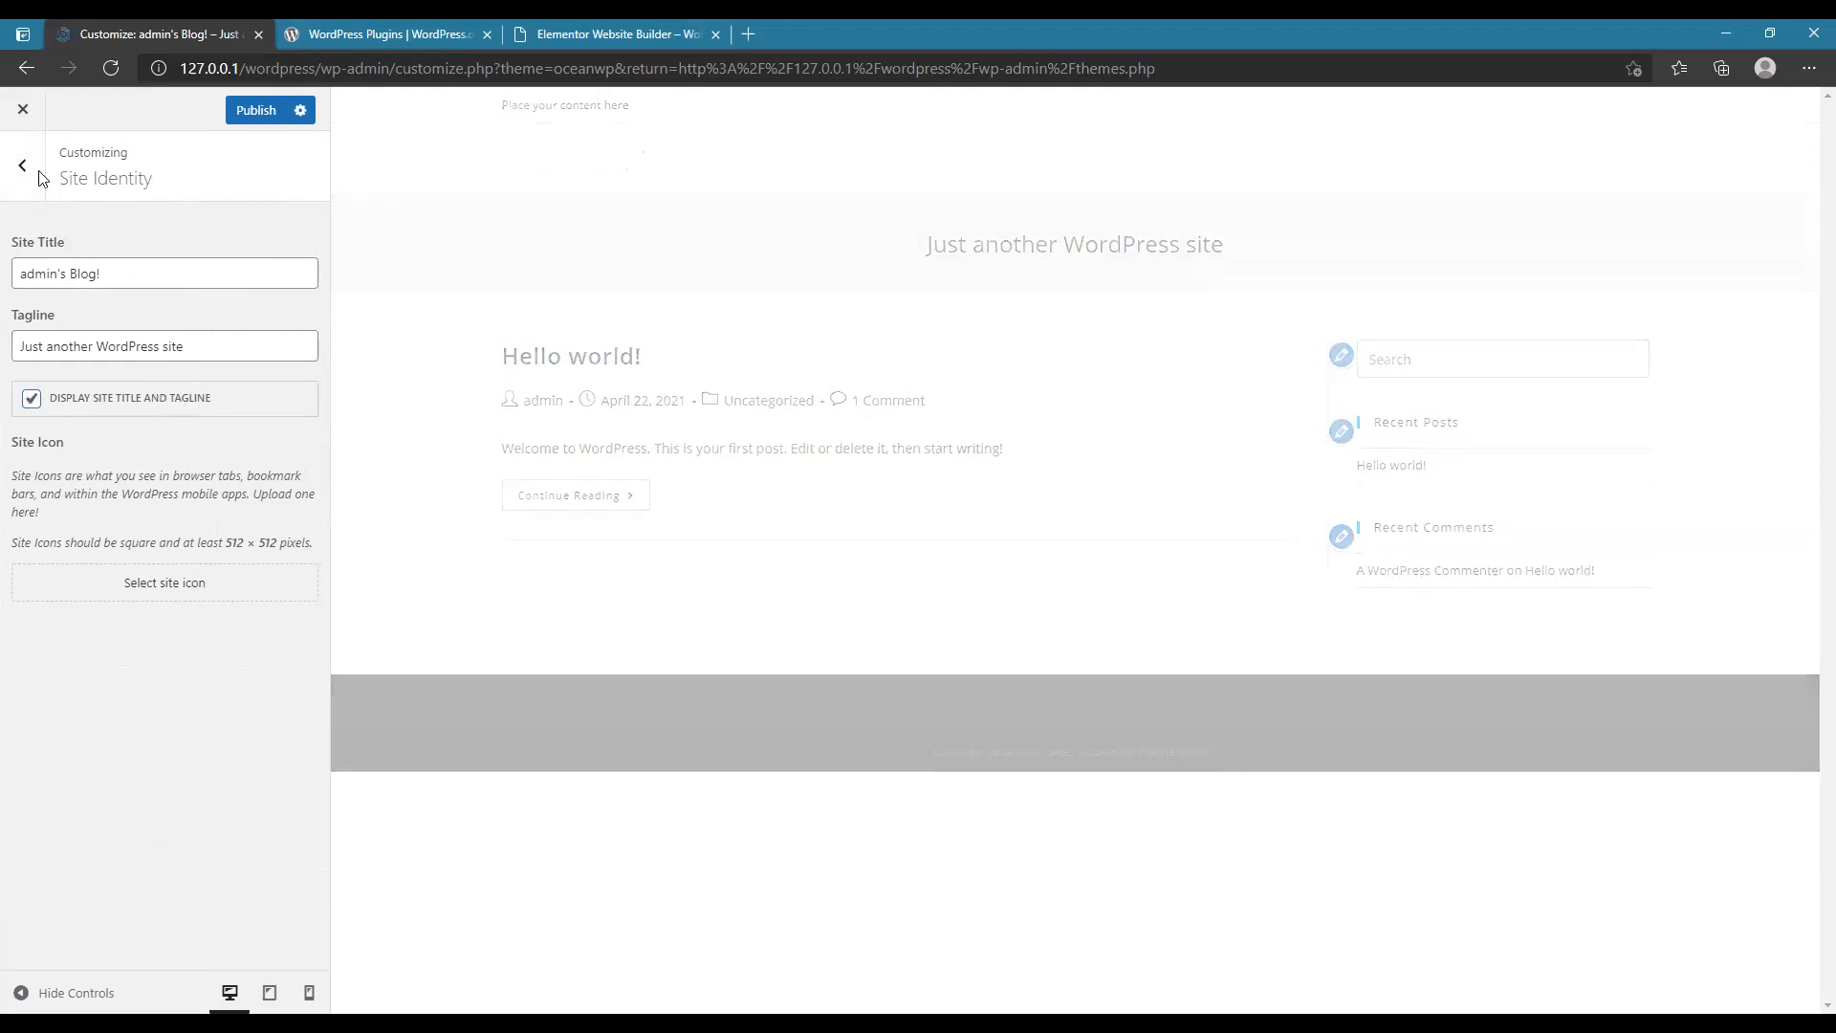
left_click(23, 166)
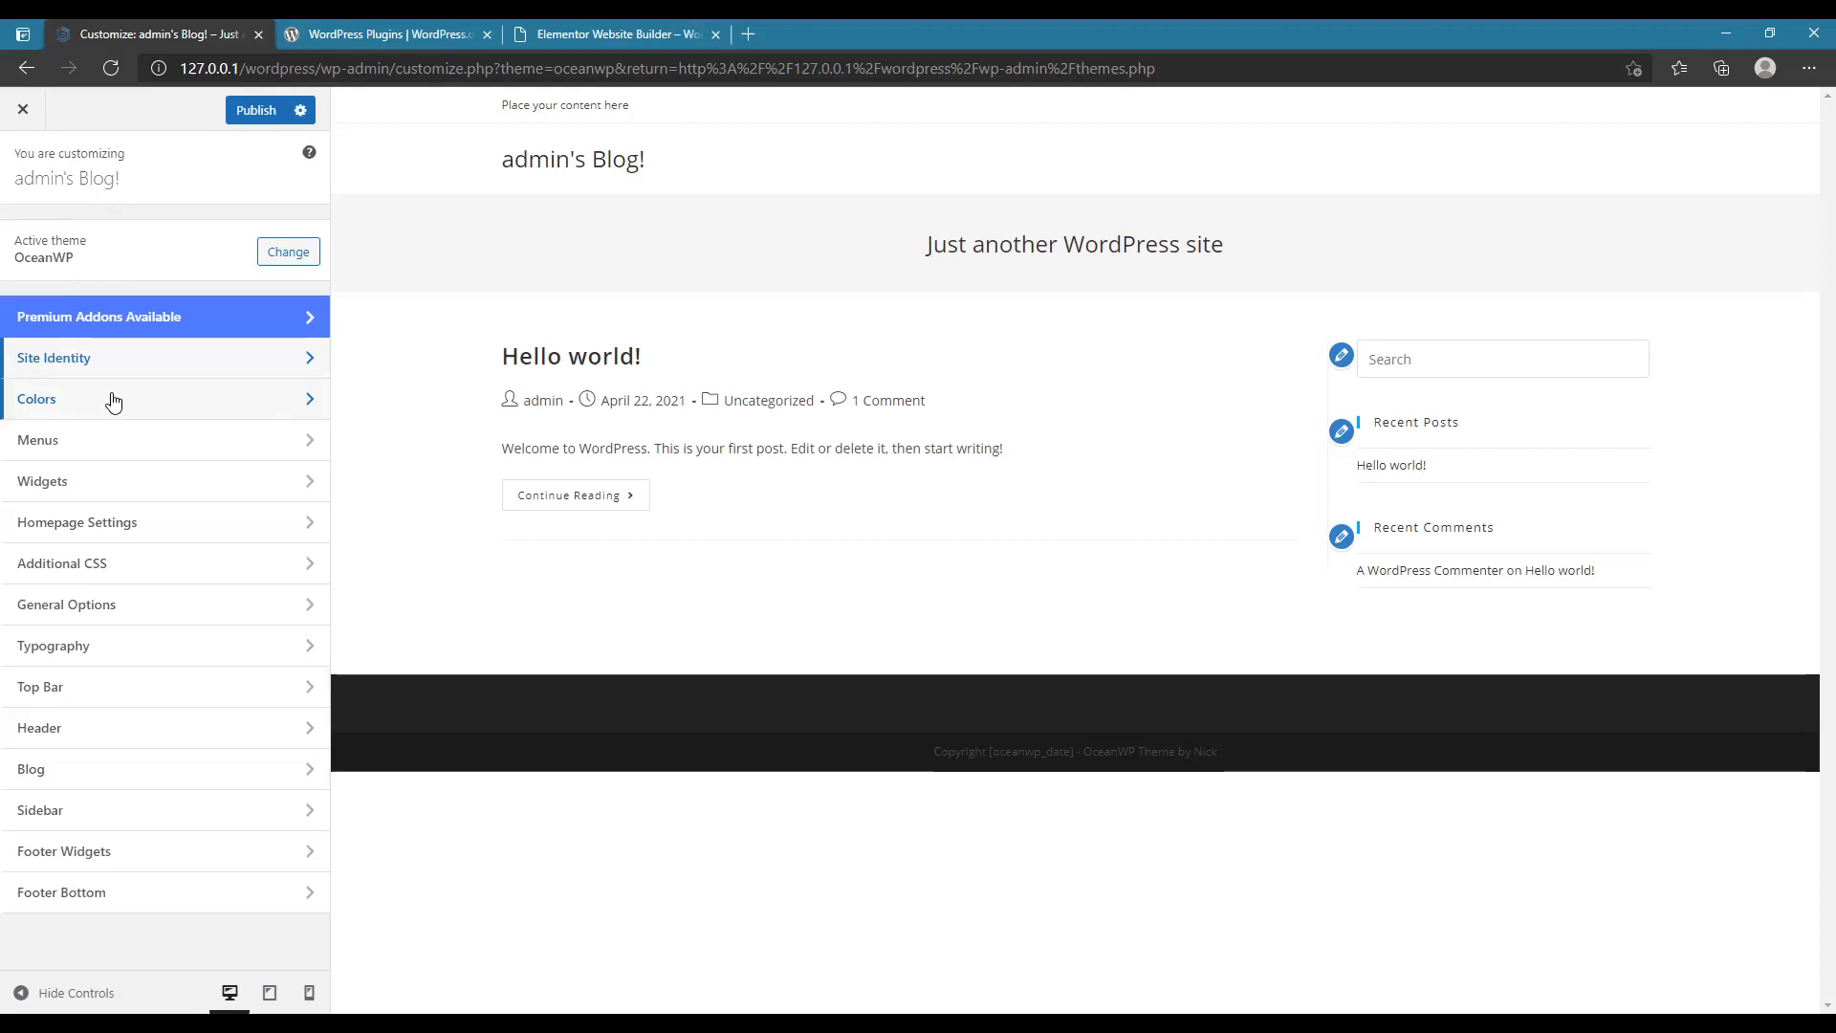
left_click(256, 111)
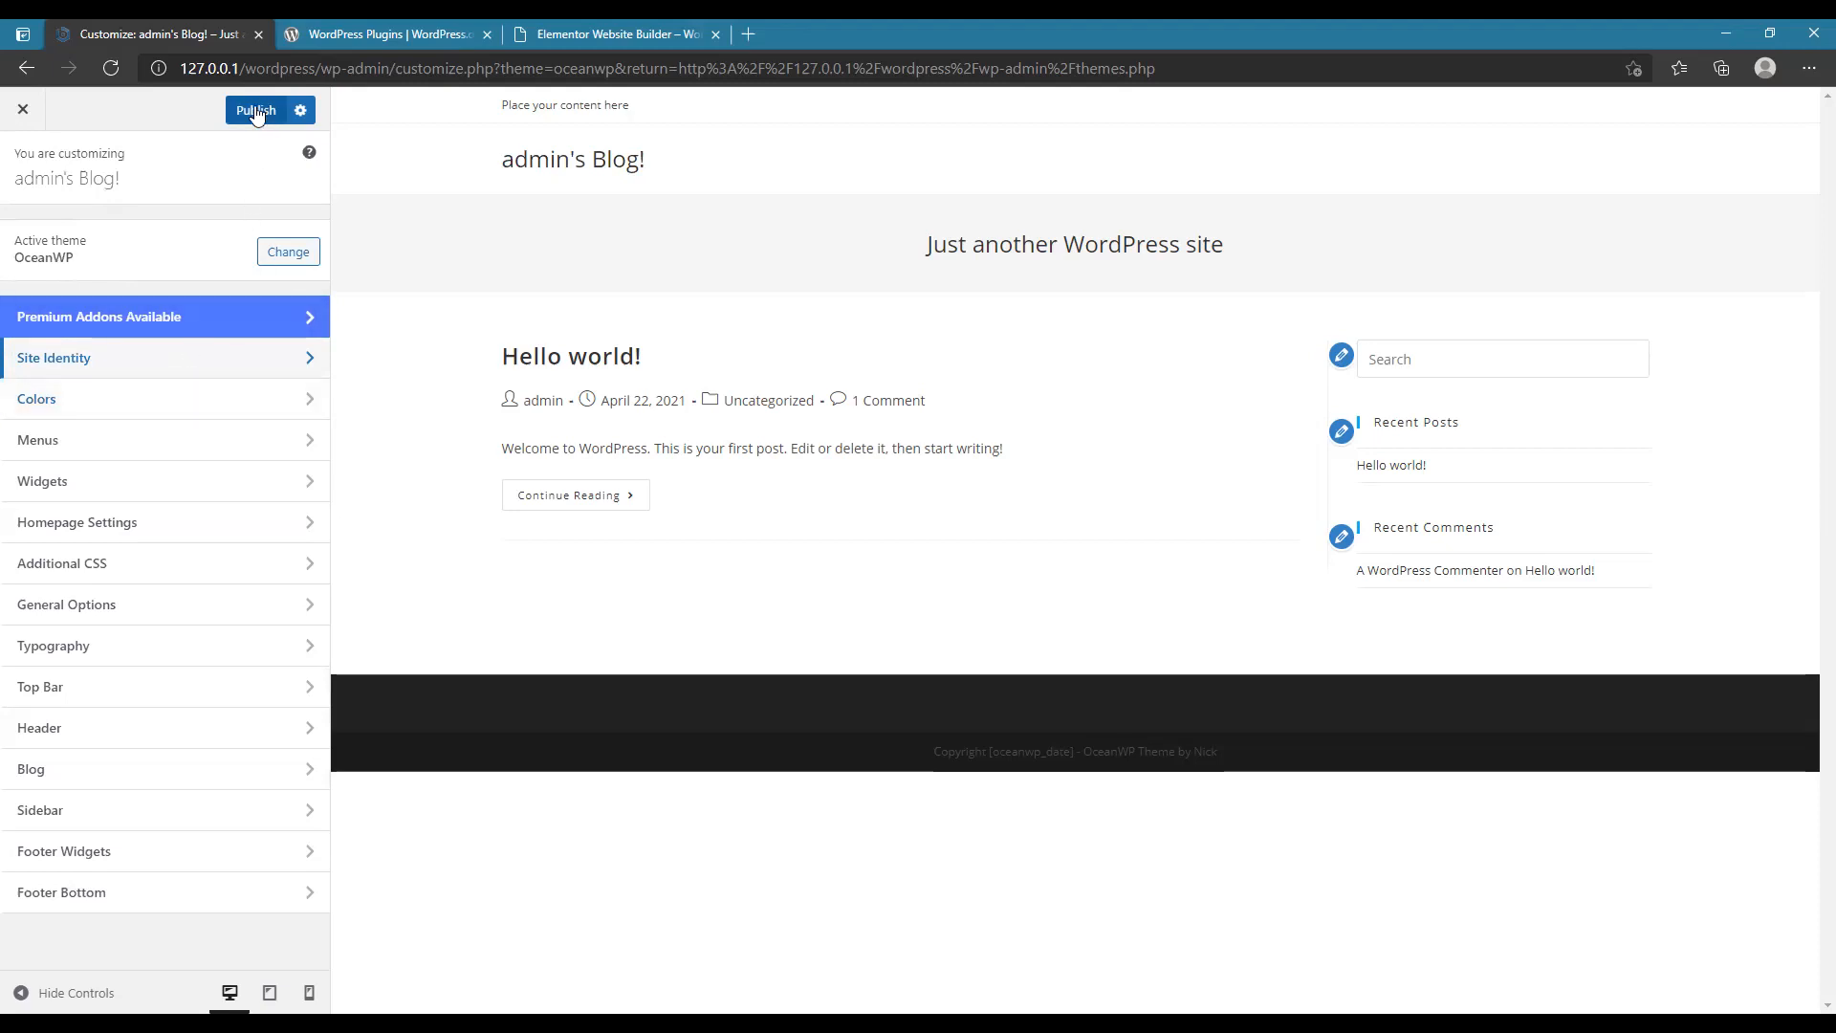
left_click(21, 109)
- Dismiss the Ocean Extra plugin recommendation on the Pages list and create a new page titled "Homepage"
left_click(51, 253)
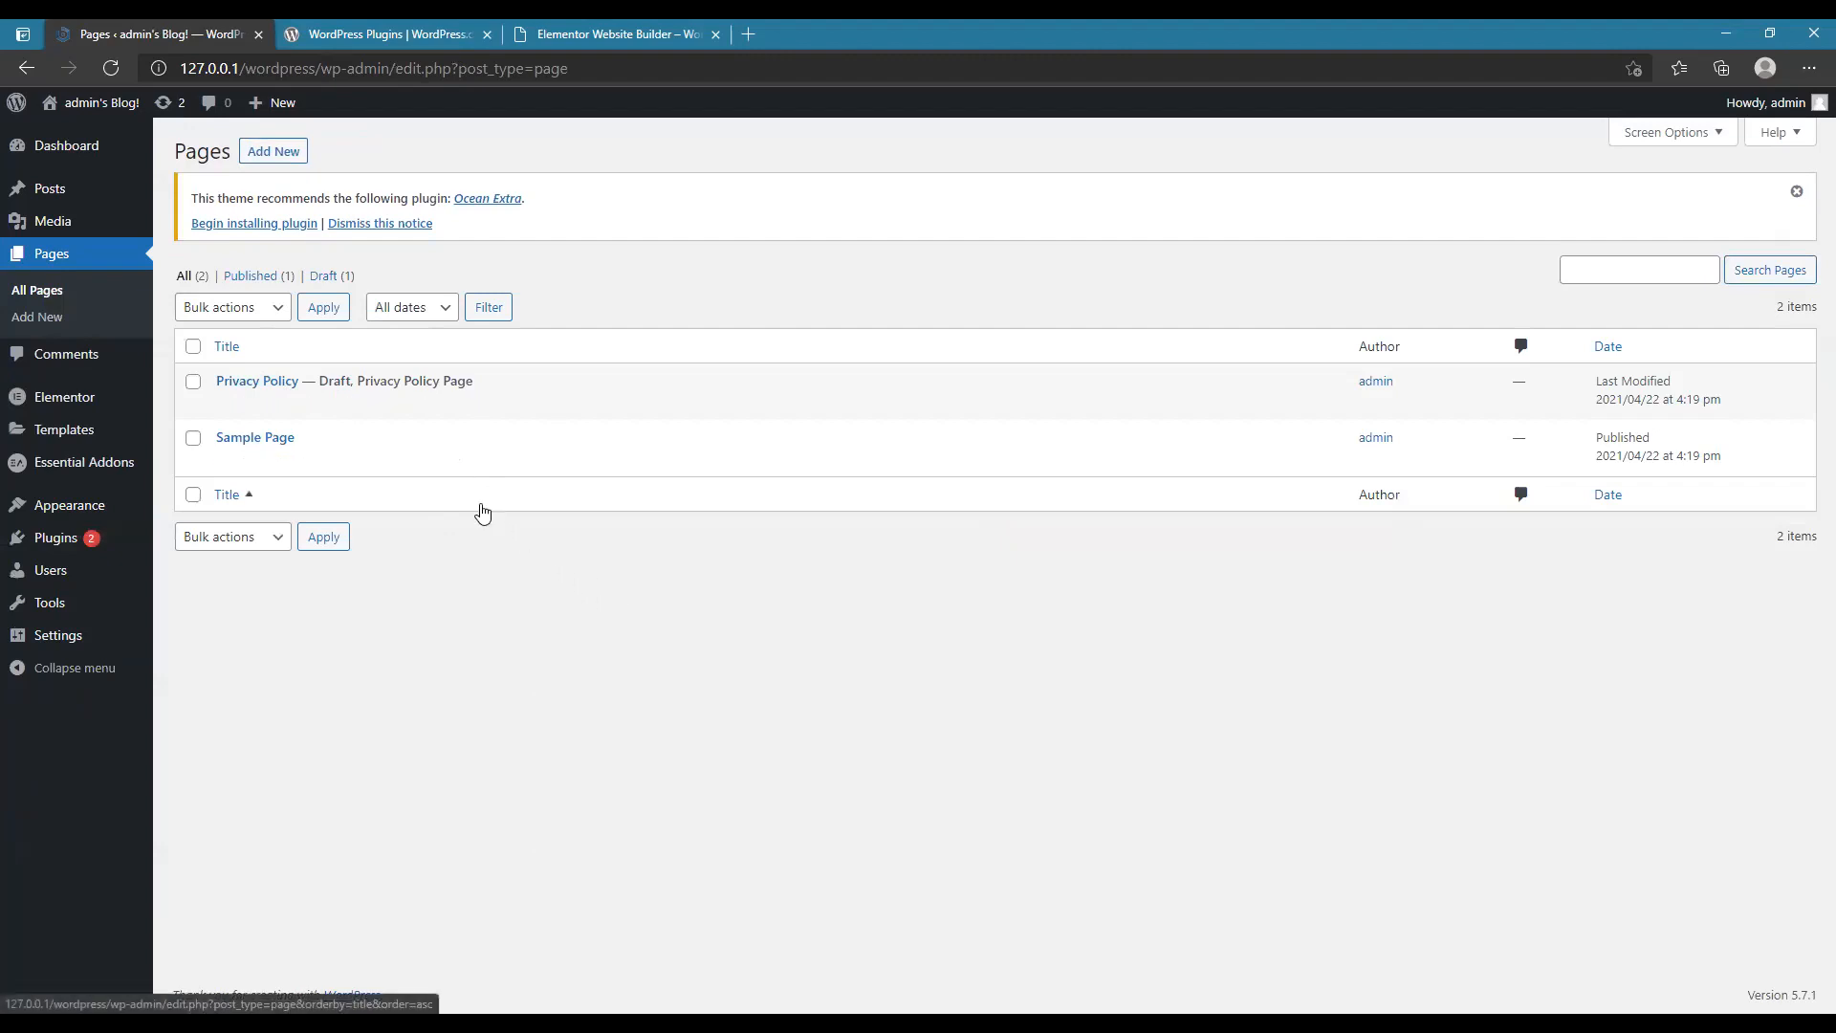
left_click(396, 229)
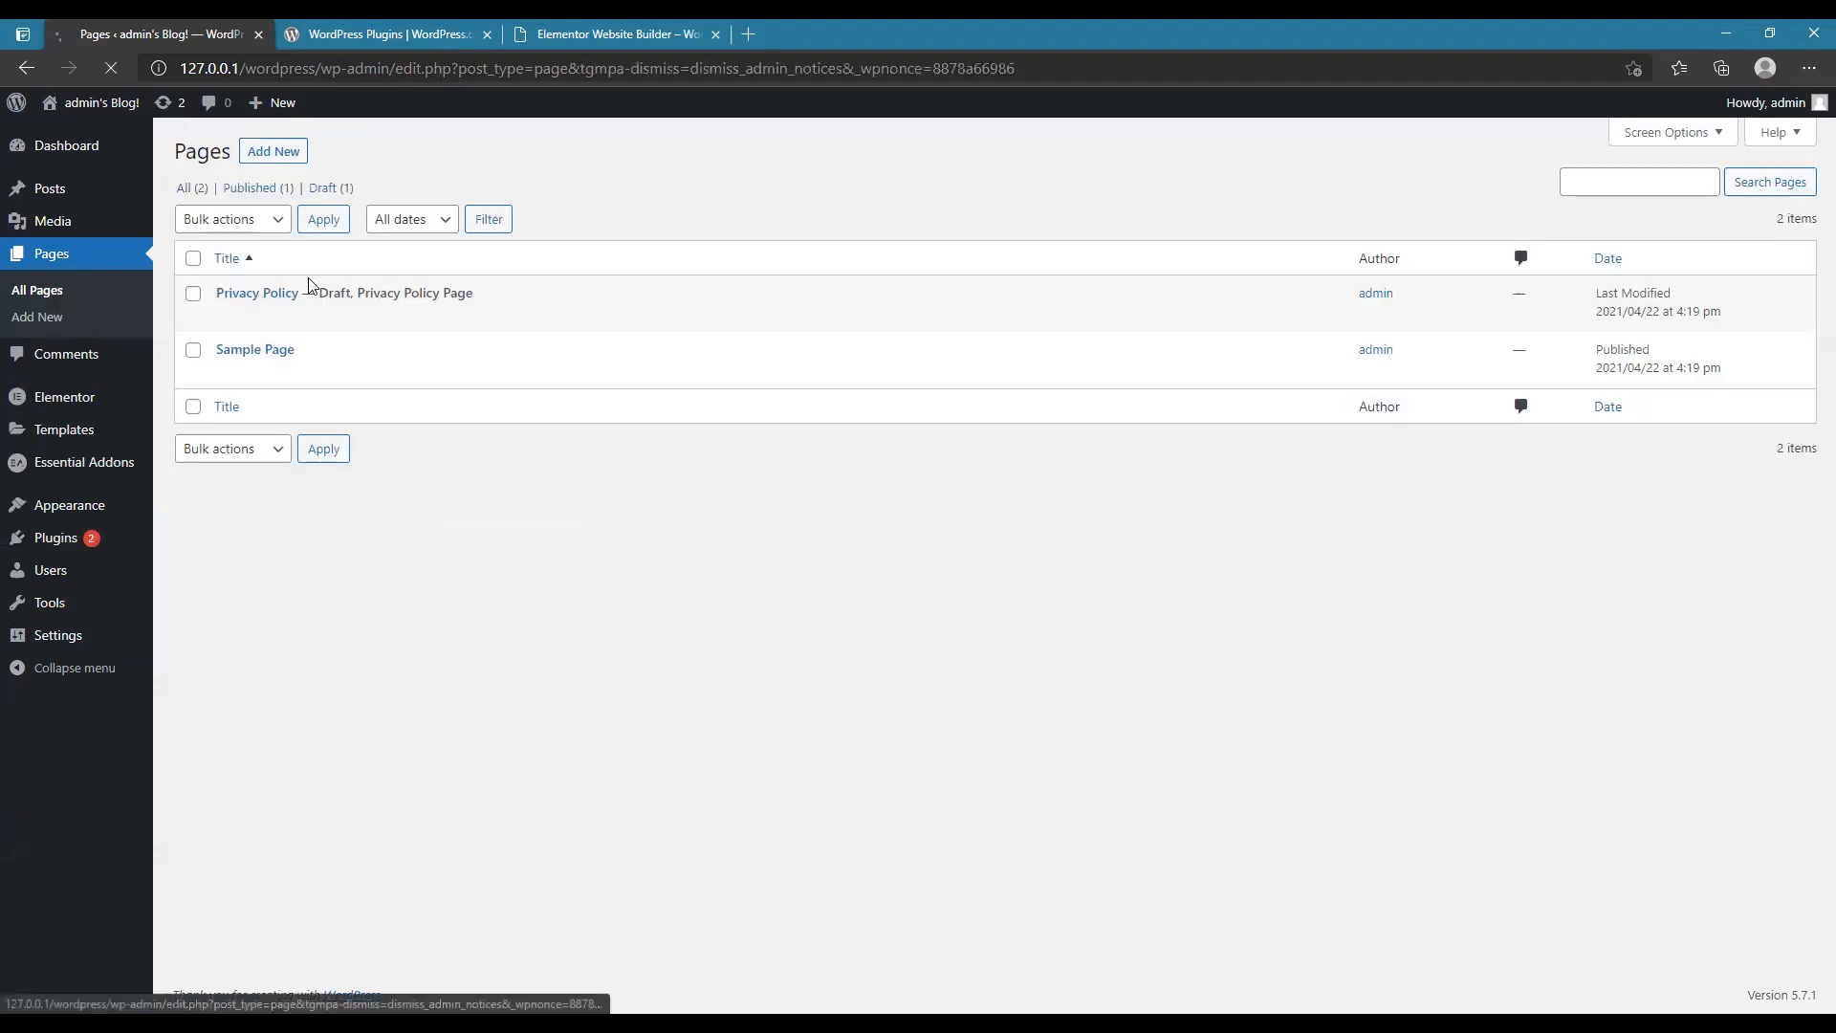
left_click(283, 156)
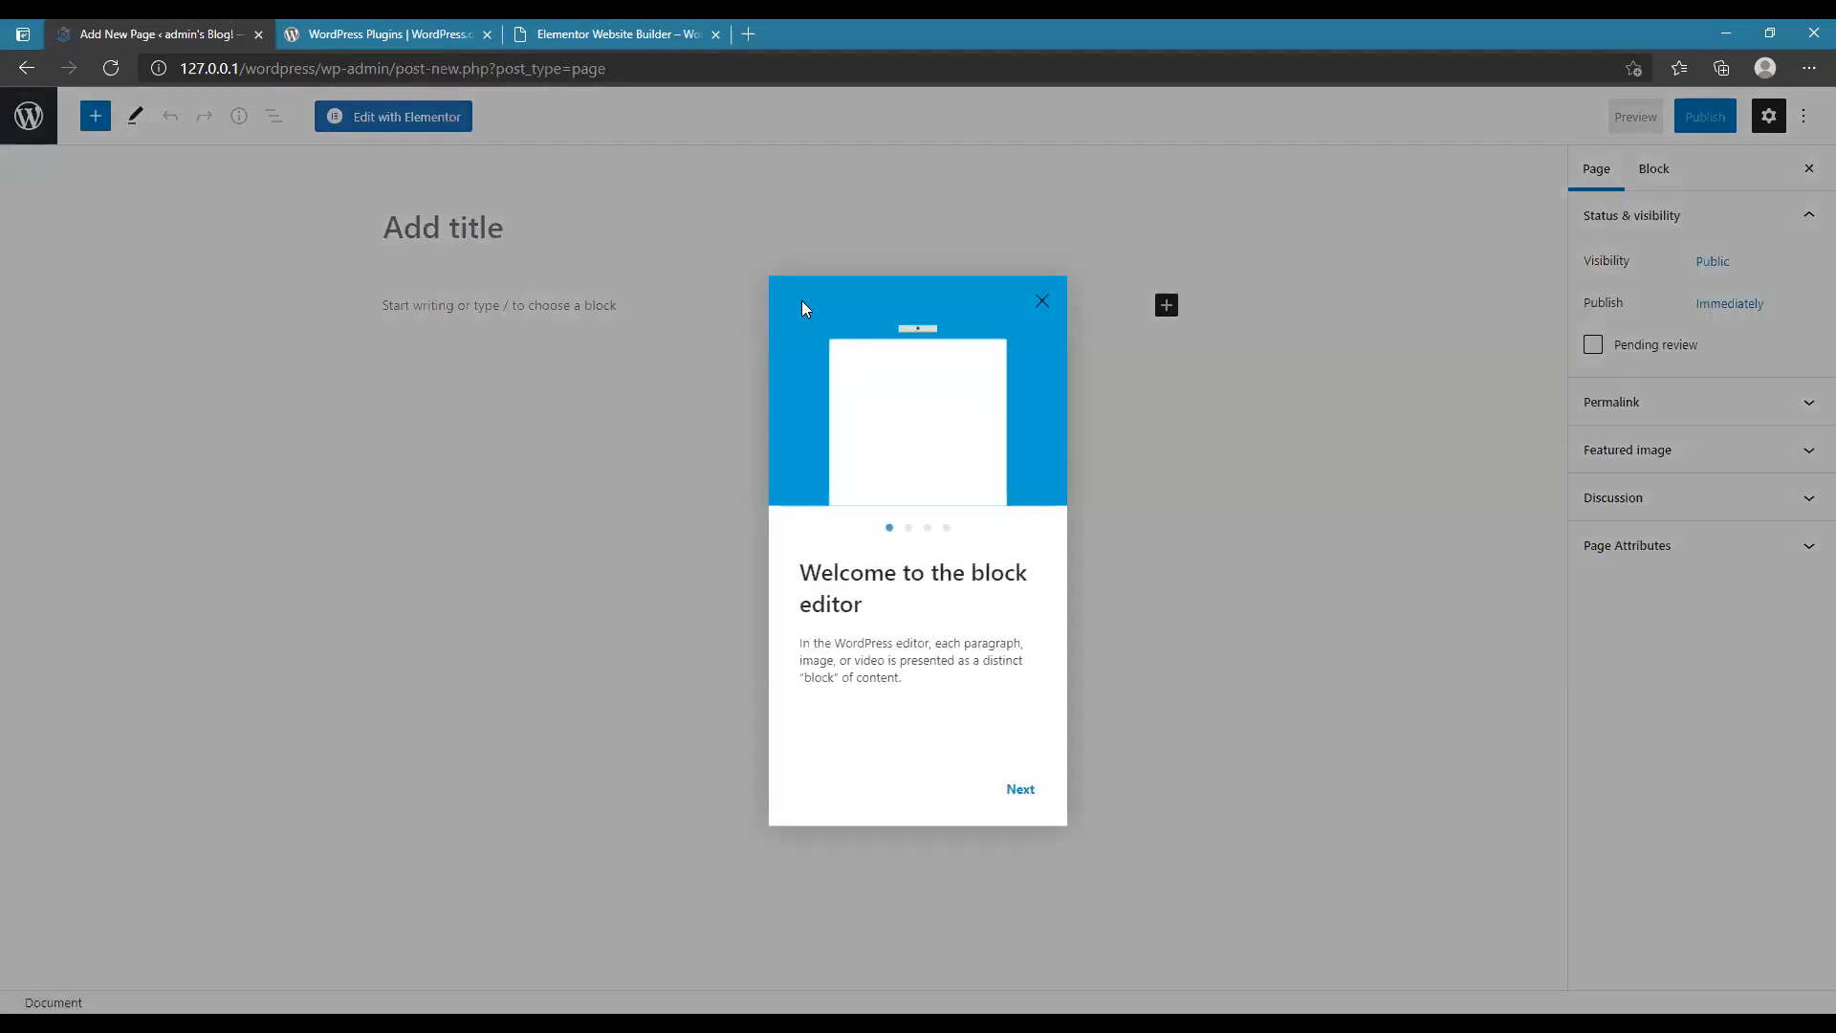
left_click(1041, 304)
left_click(478, 233)
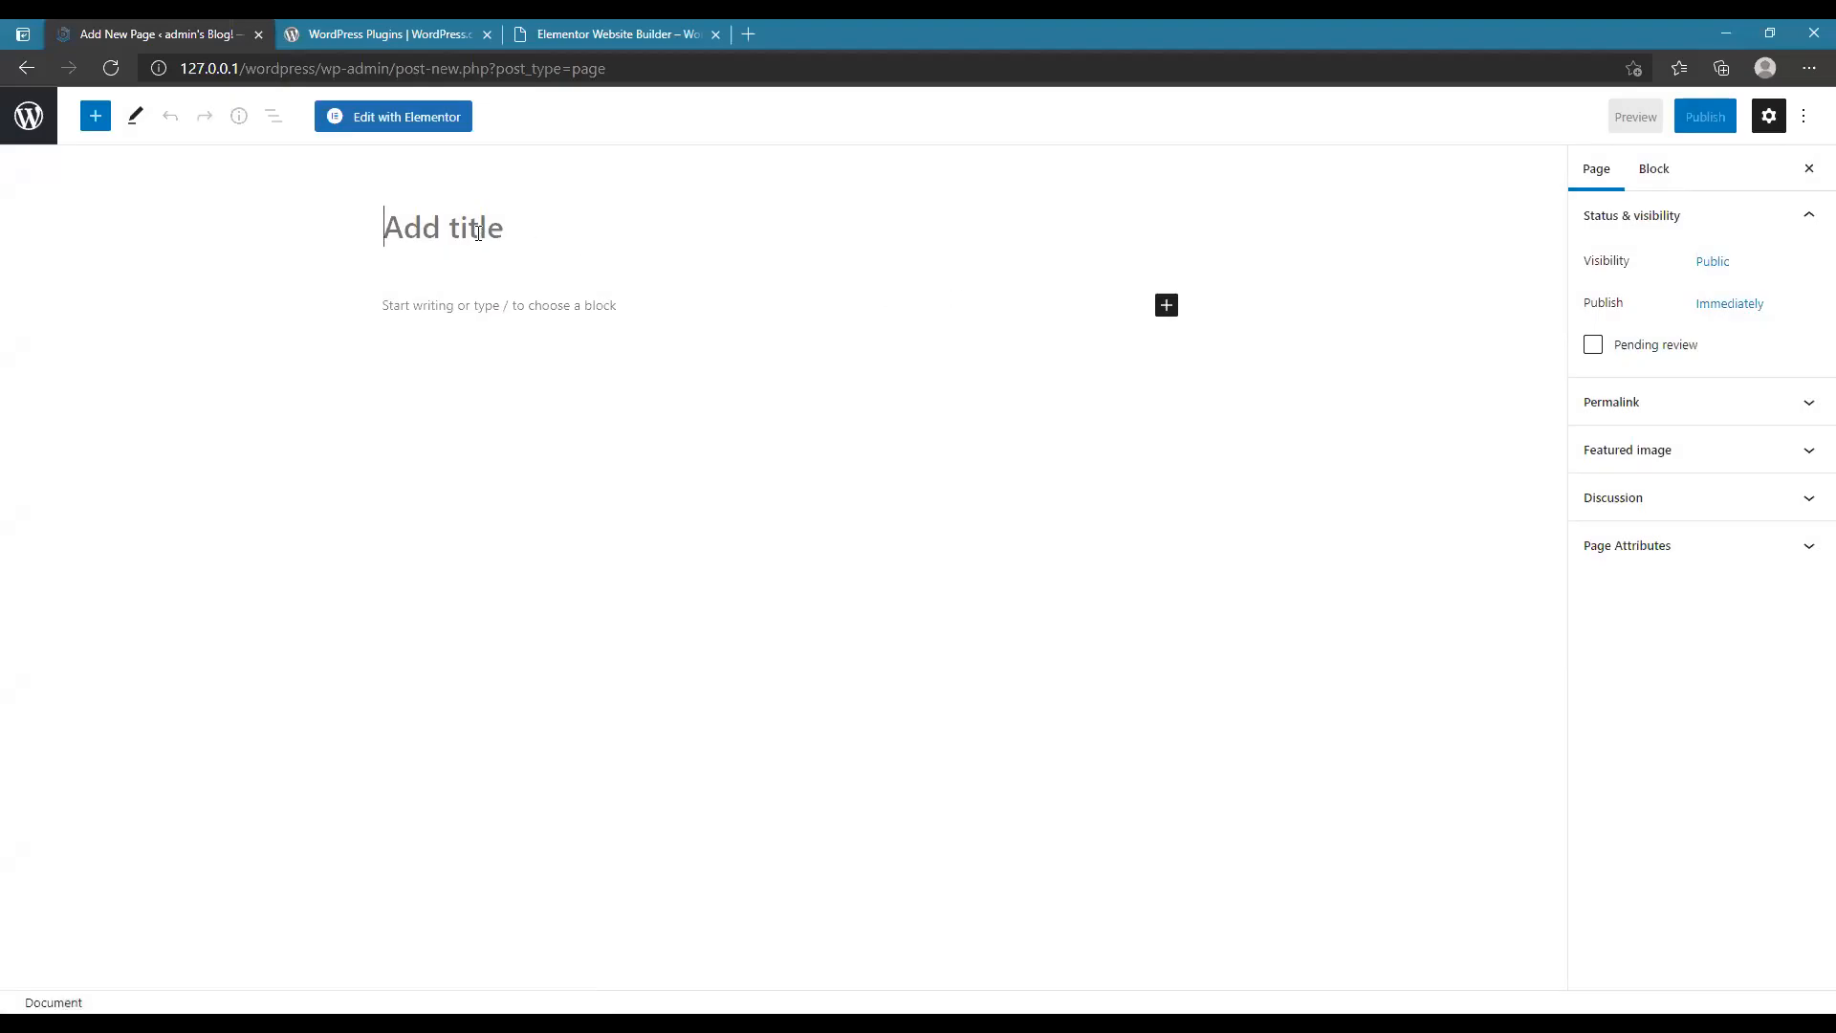
type("Homepage")
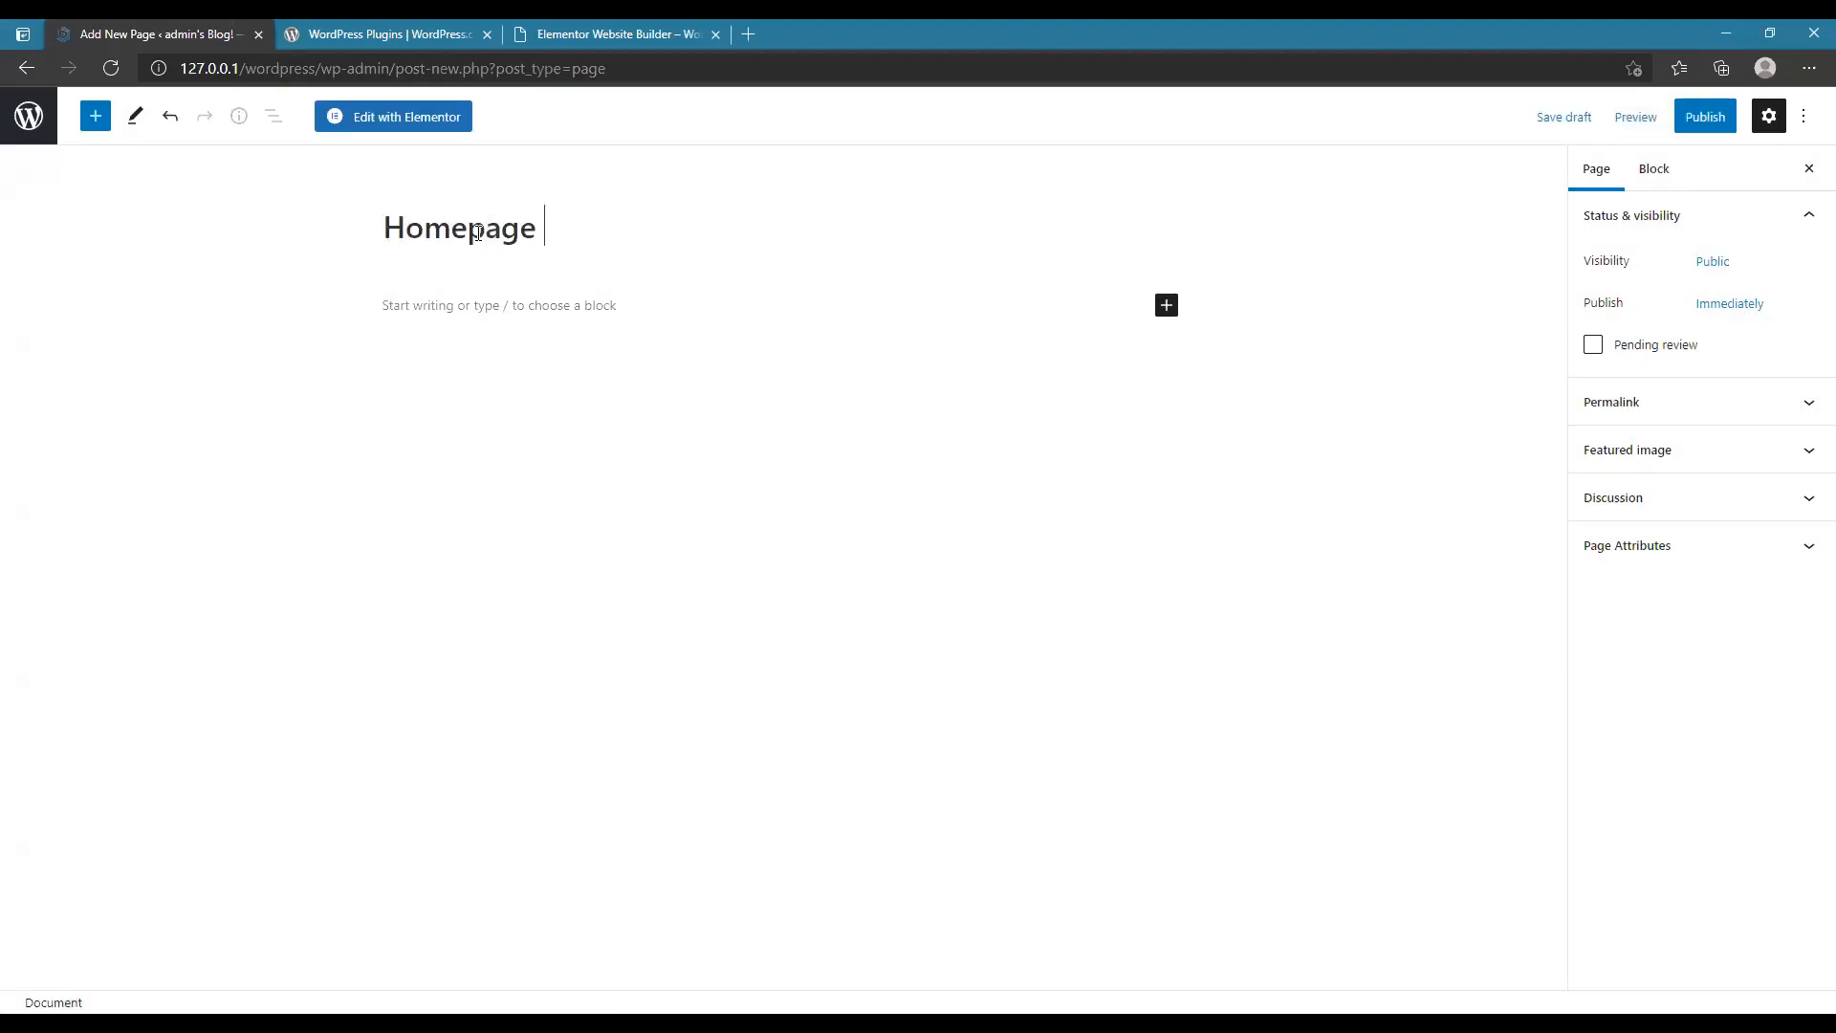
key("BackSpace")
- Set the Homepage's template to Elementor Full Width and publish the page
left_click(1683, 547)
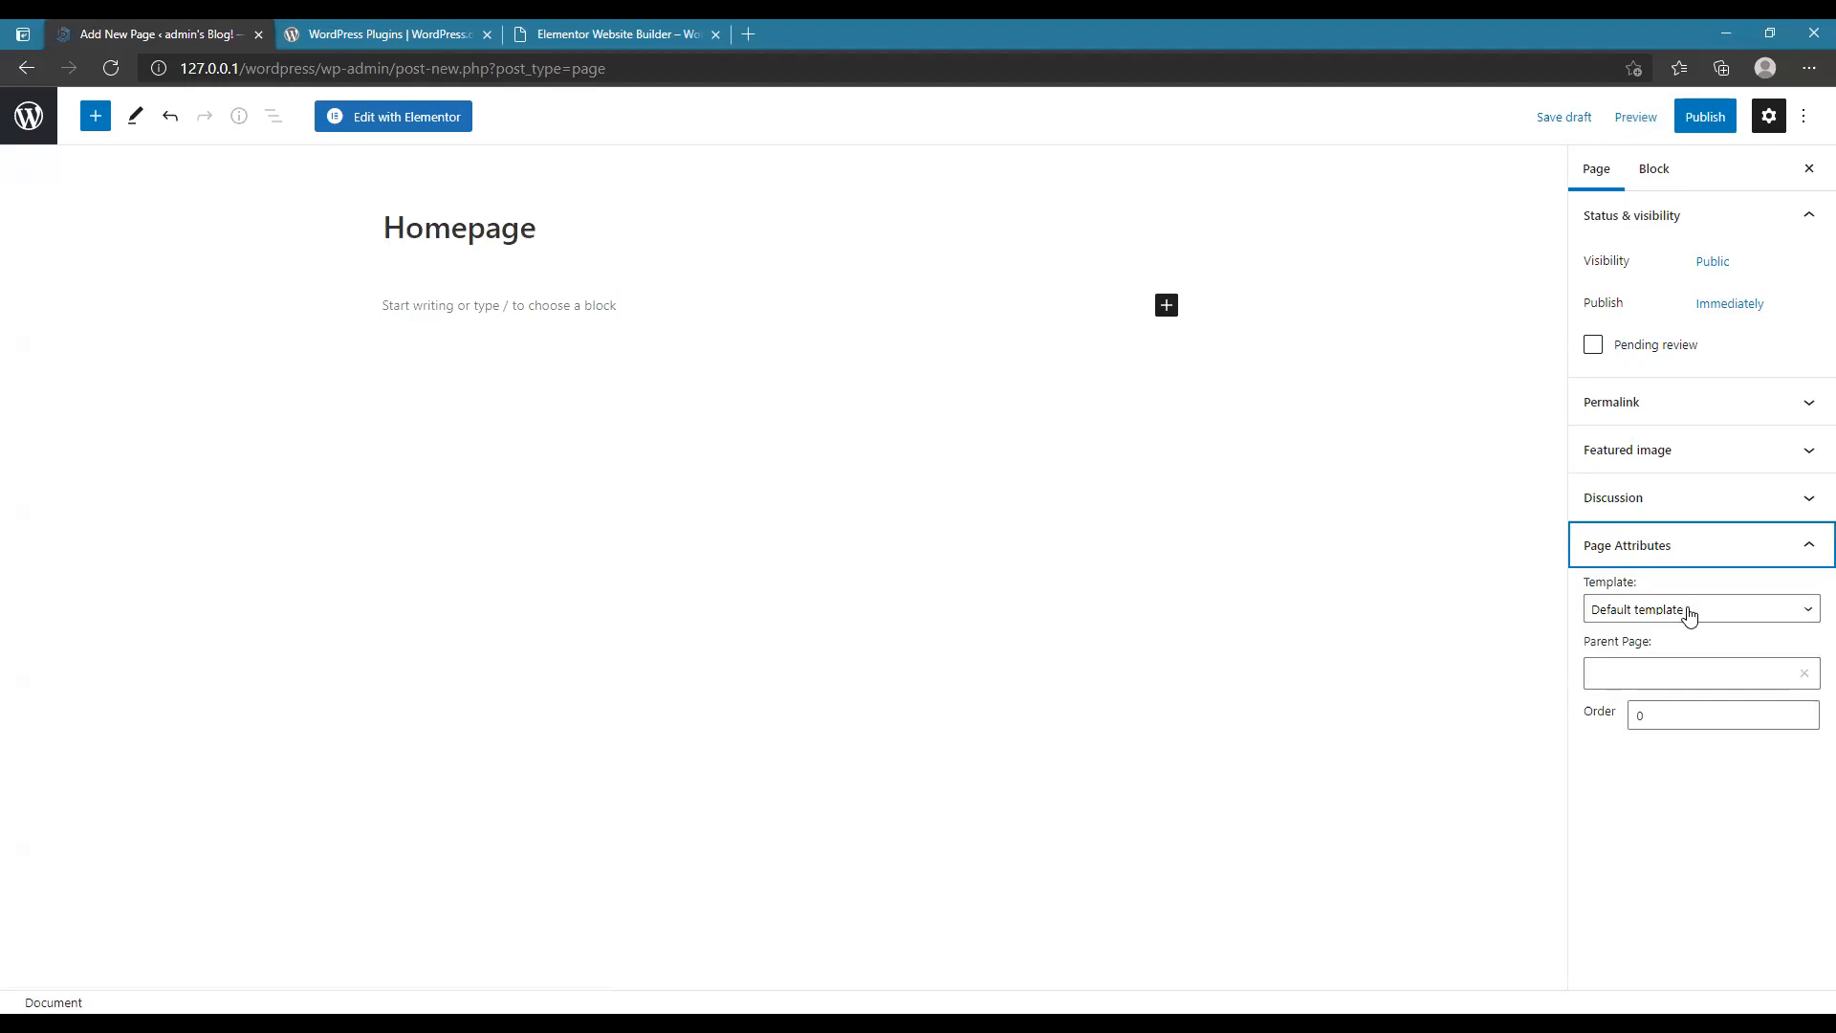
left_click(1689, 612)
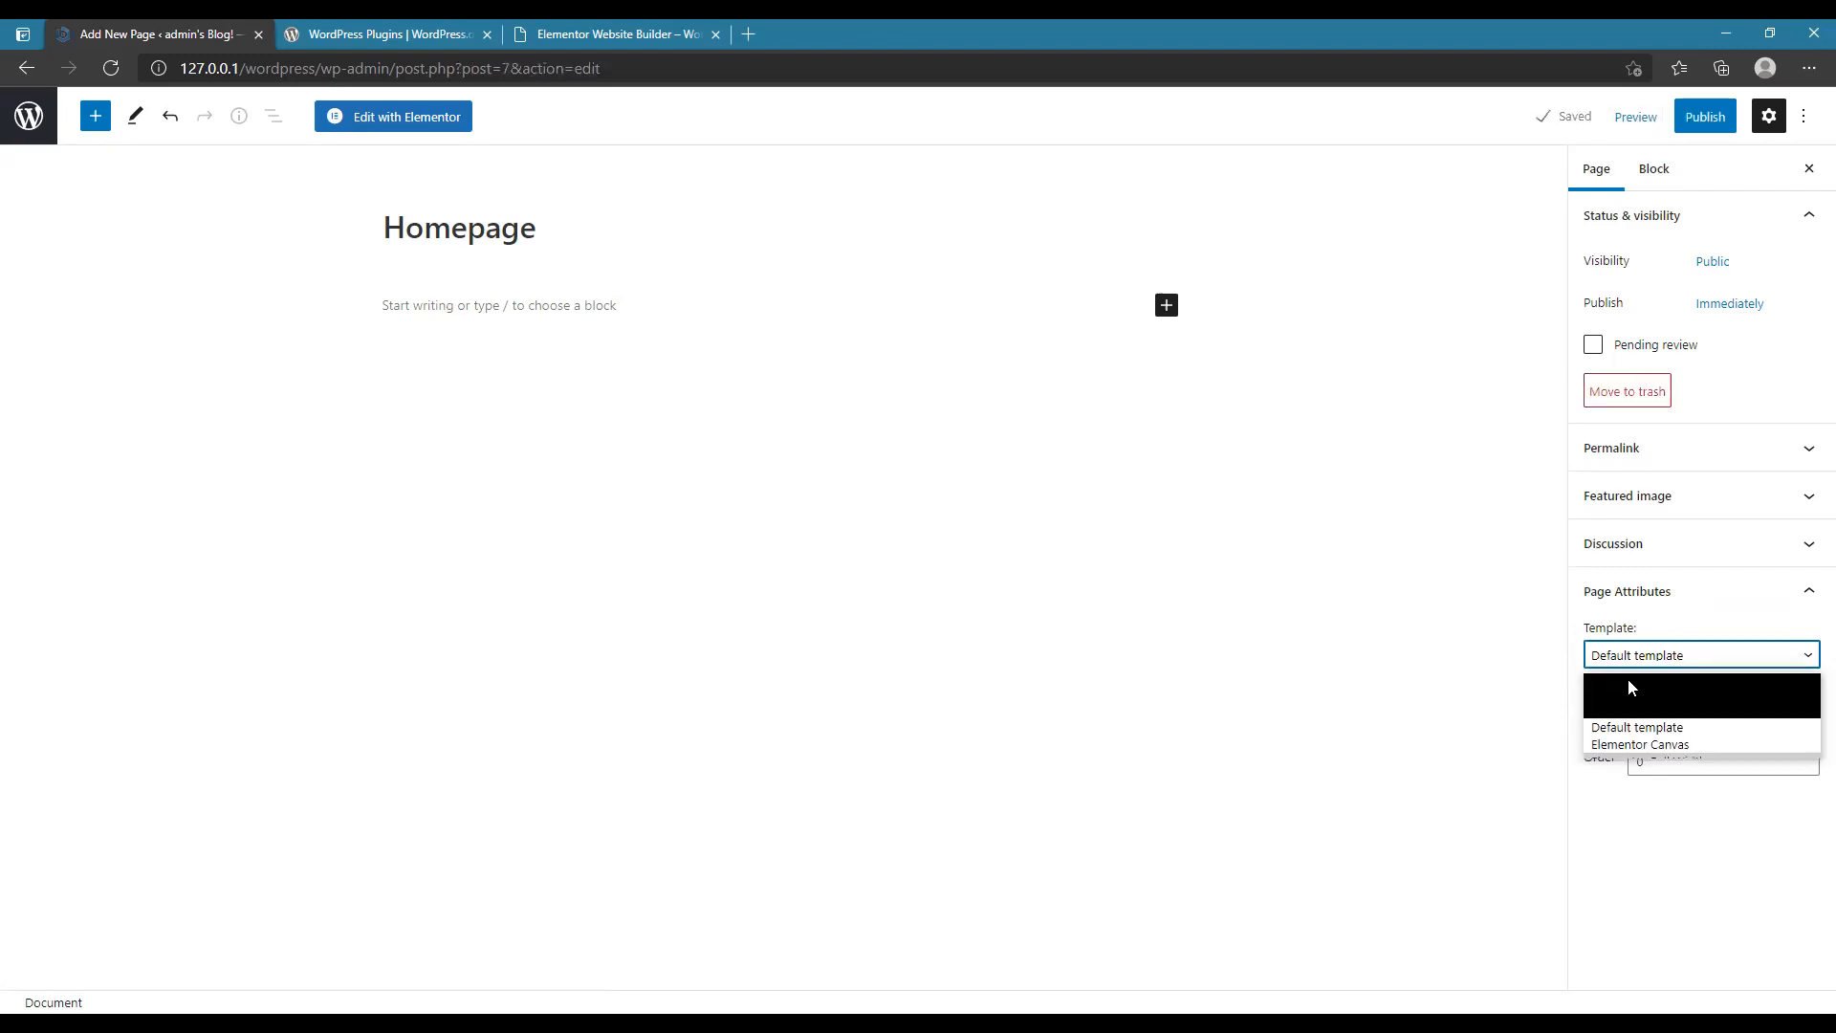
left_click(1652, 656)
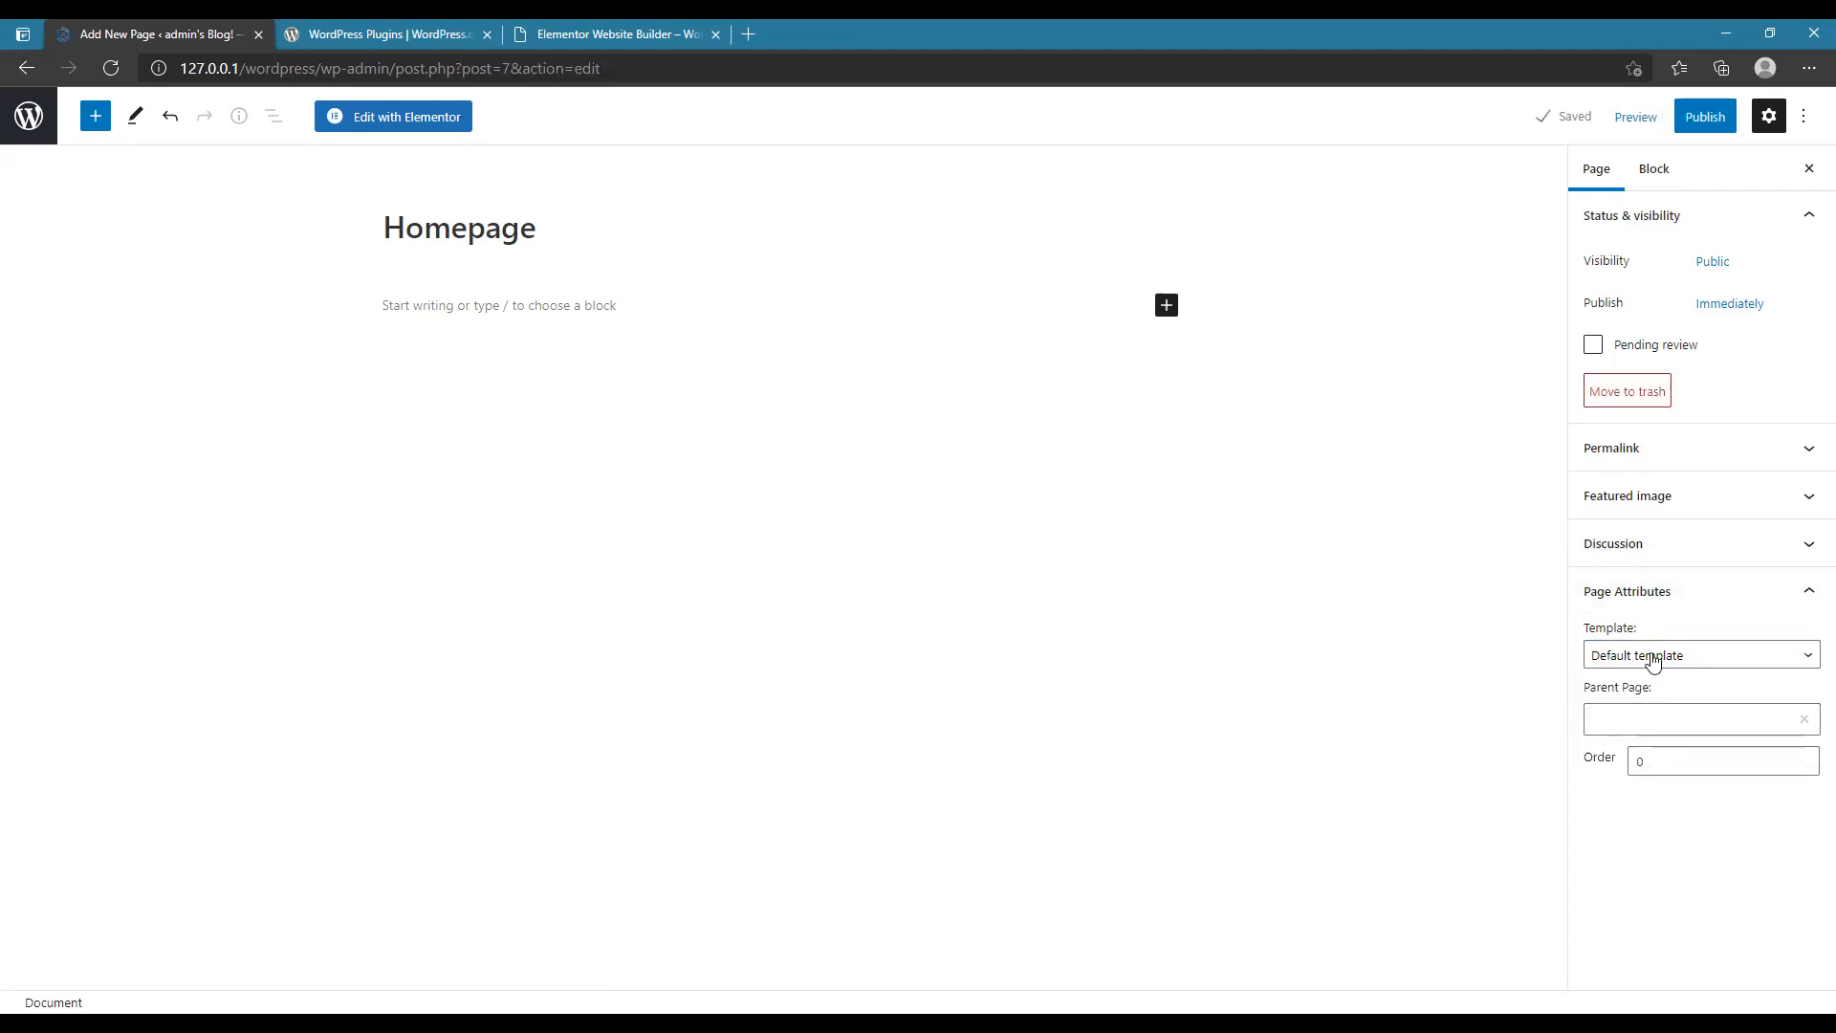
left_click(1652, 656)
left_click(1686, 717)
left_click(1708, 119)
left_click(1621, 119)
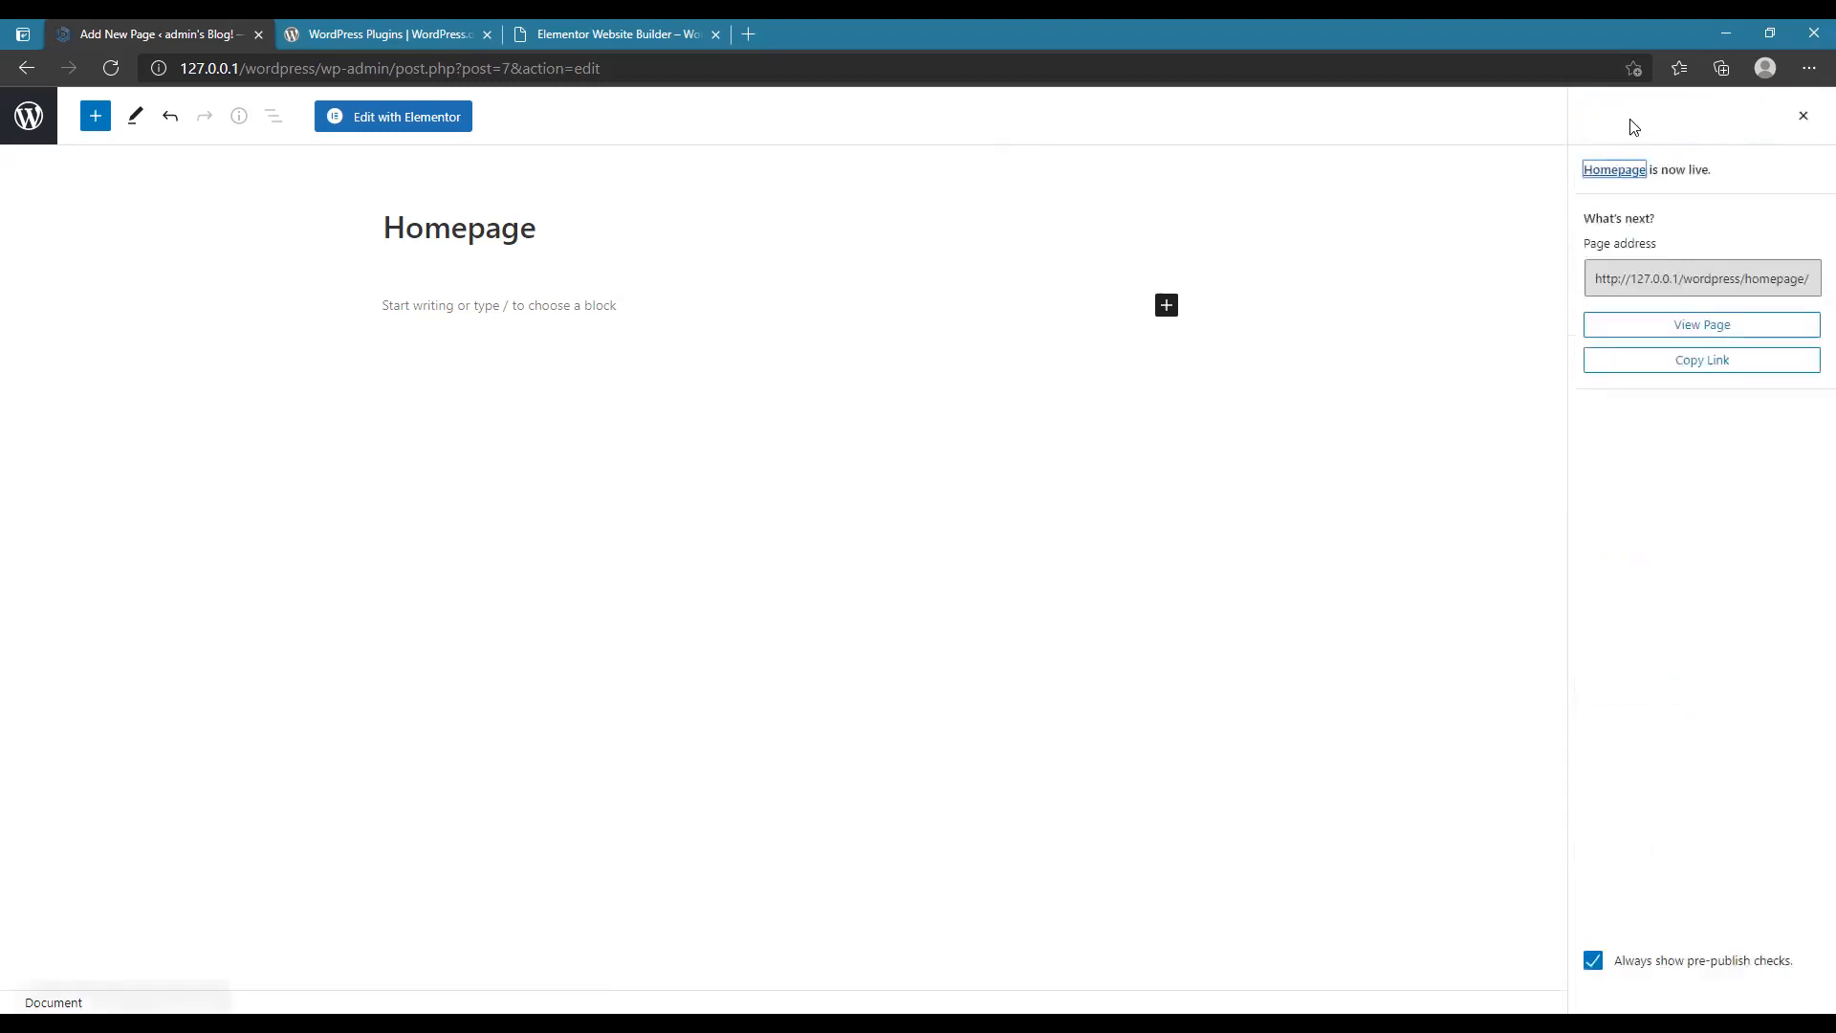
- Copy the published Homepage's address and open it in a new browser tab to view the live page
left_click(1814, 278)
key("ctrl+c")
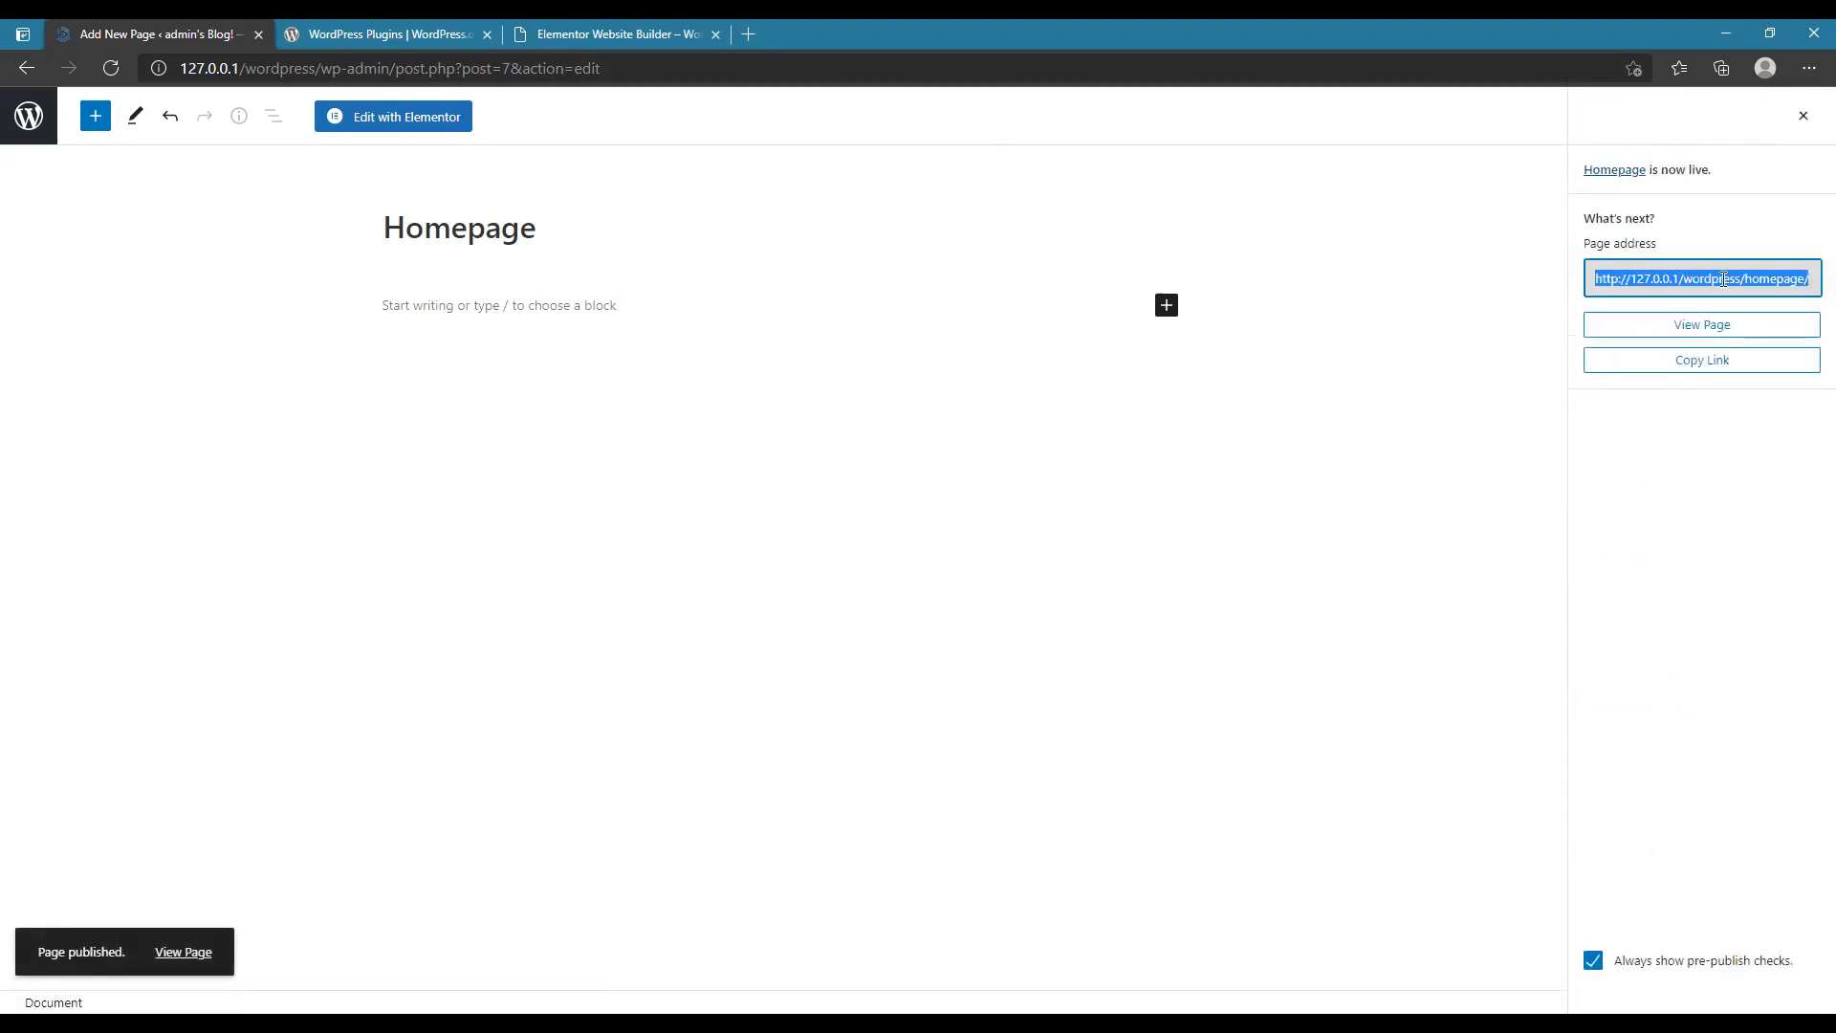
left_click(749, 33)
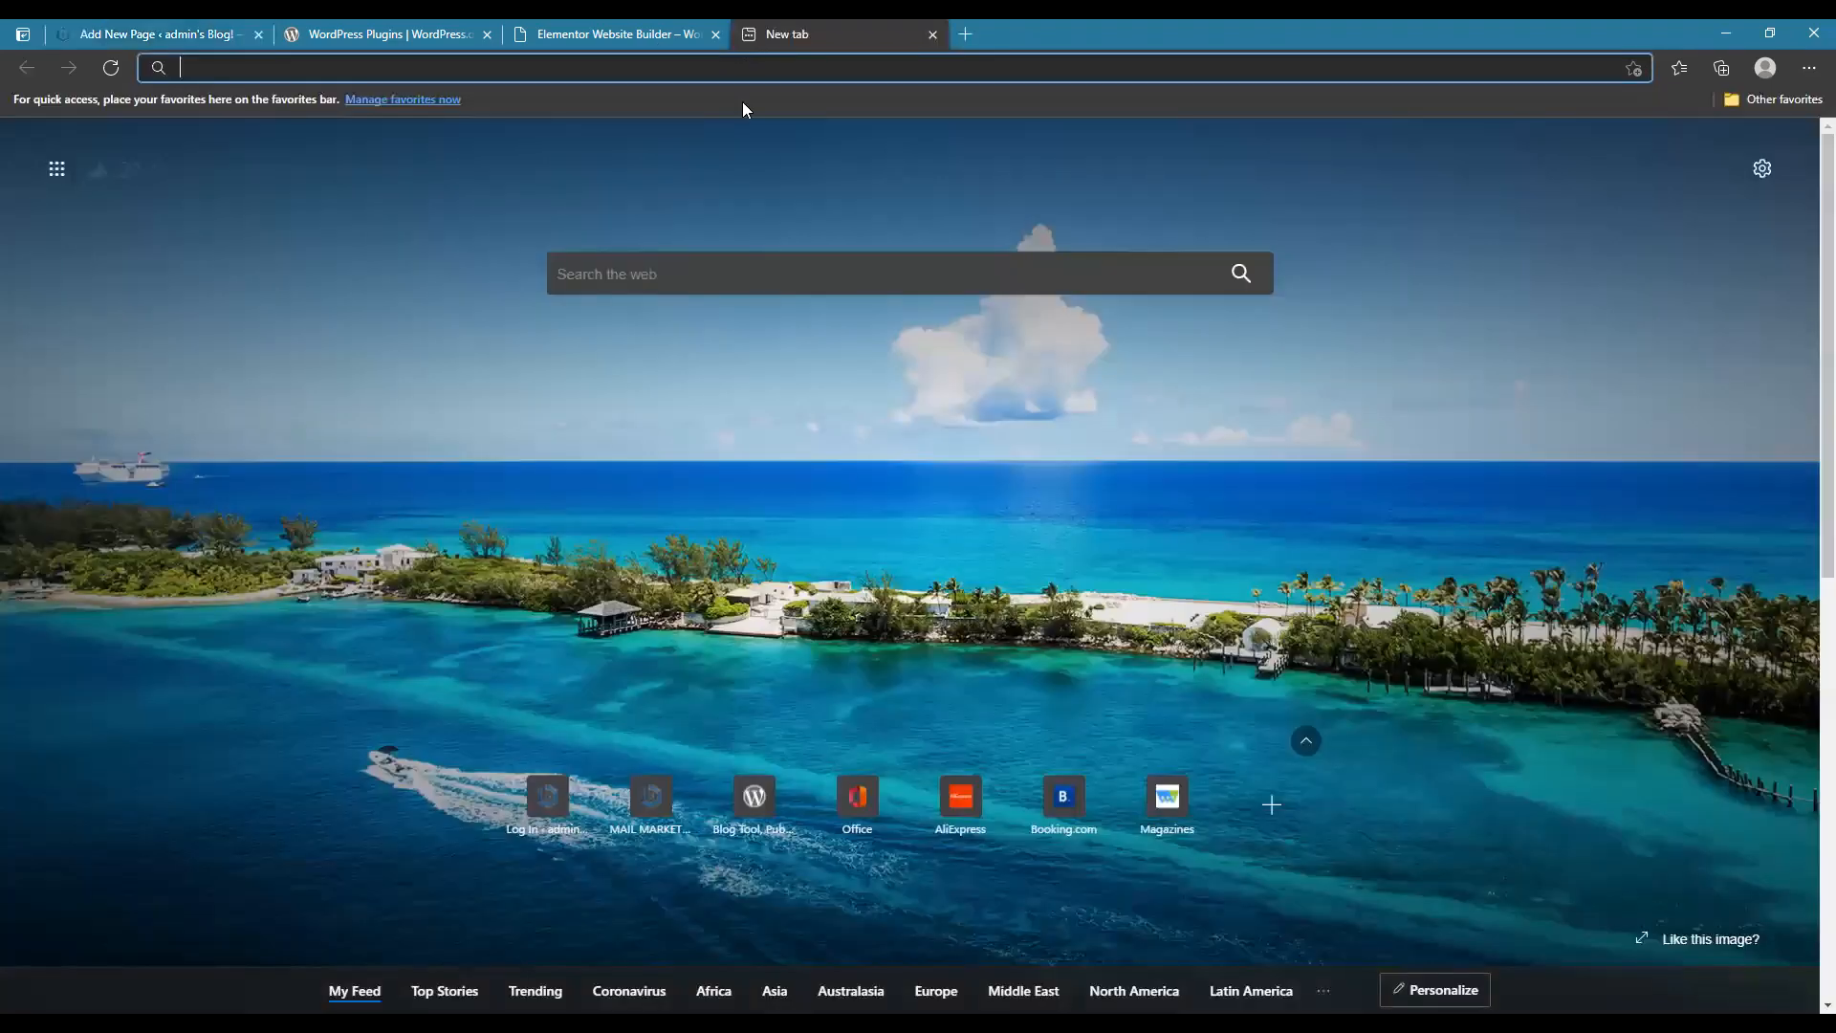
key("ctrl+v")
key("Return")
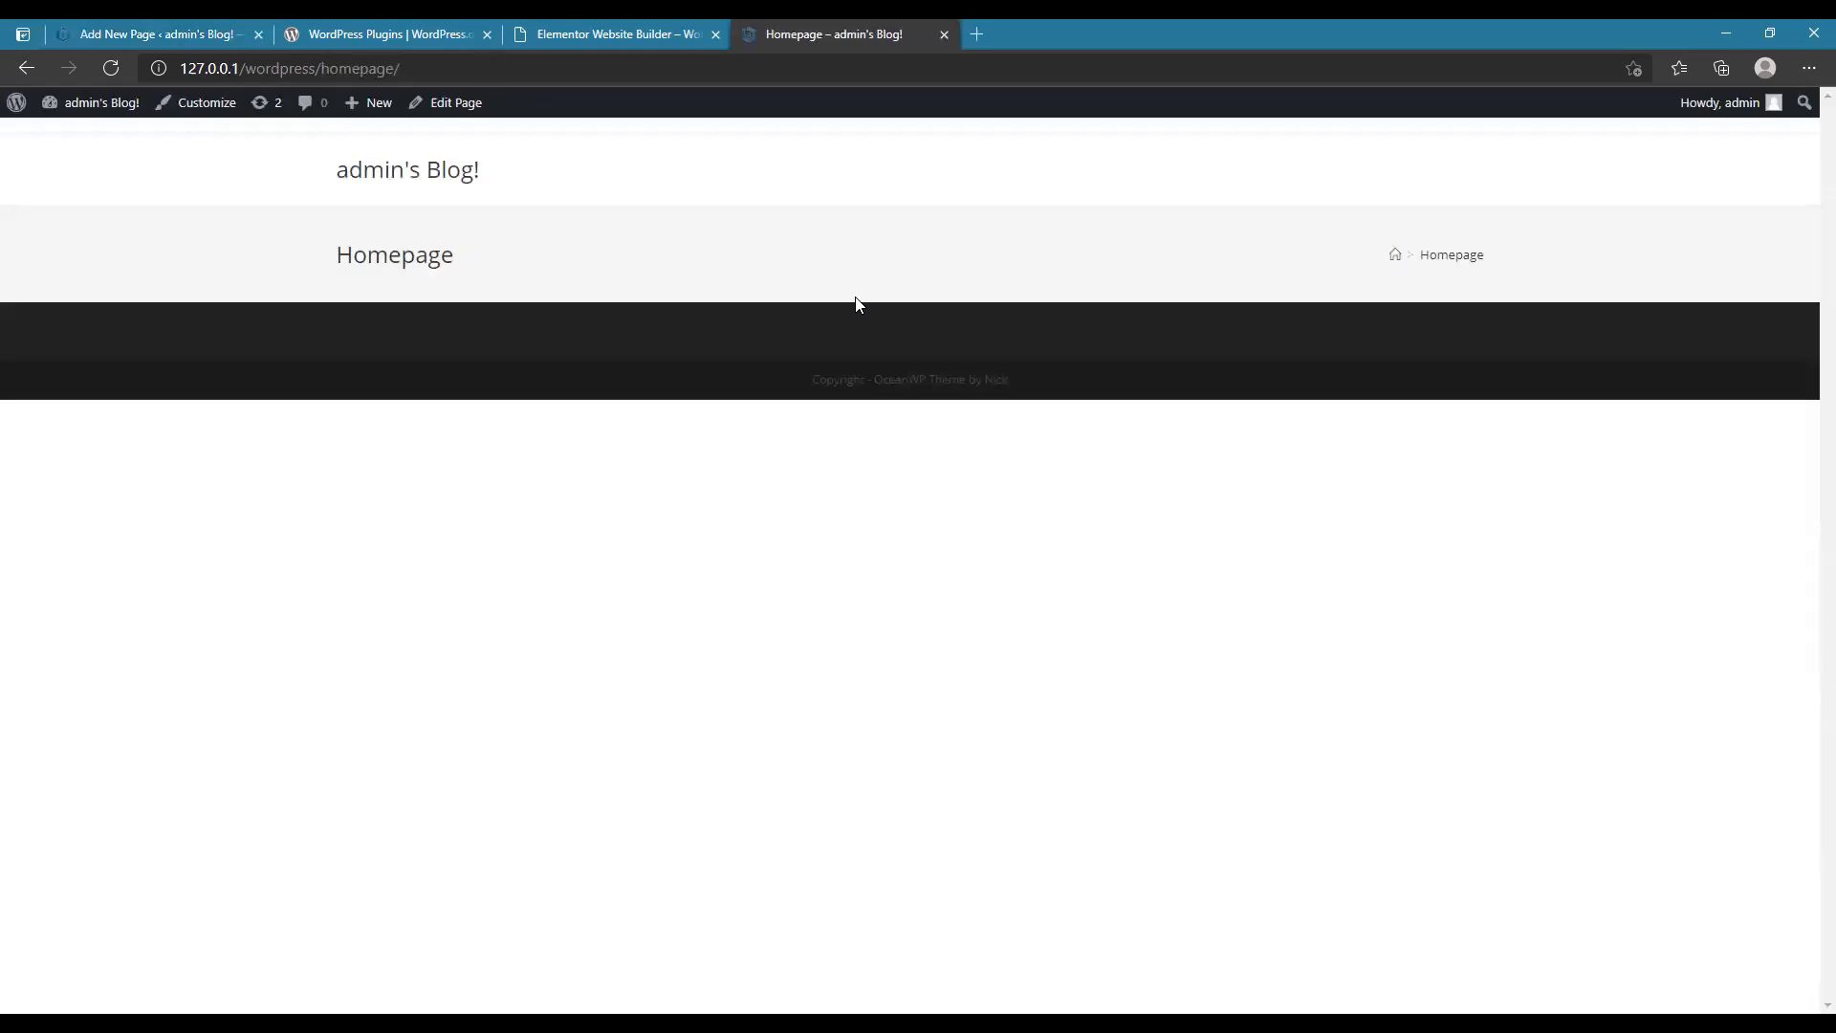
- Return to the Homepage editor, close the publishing confirmation and go back to the Pages list
left_click(196, 28)
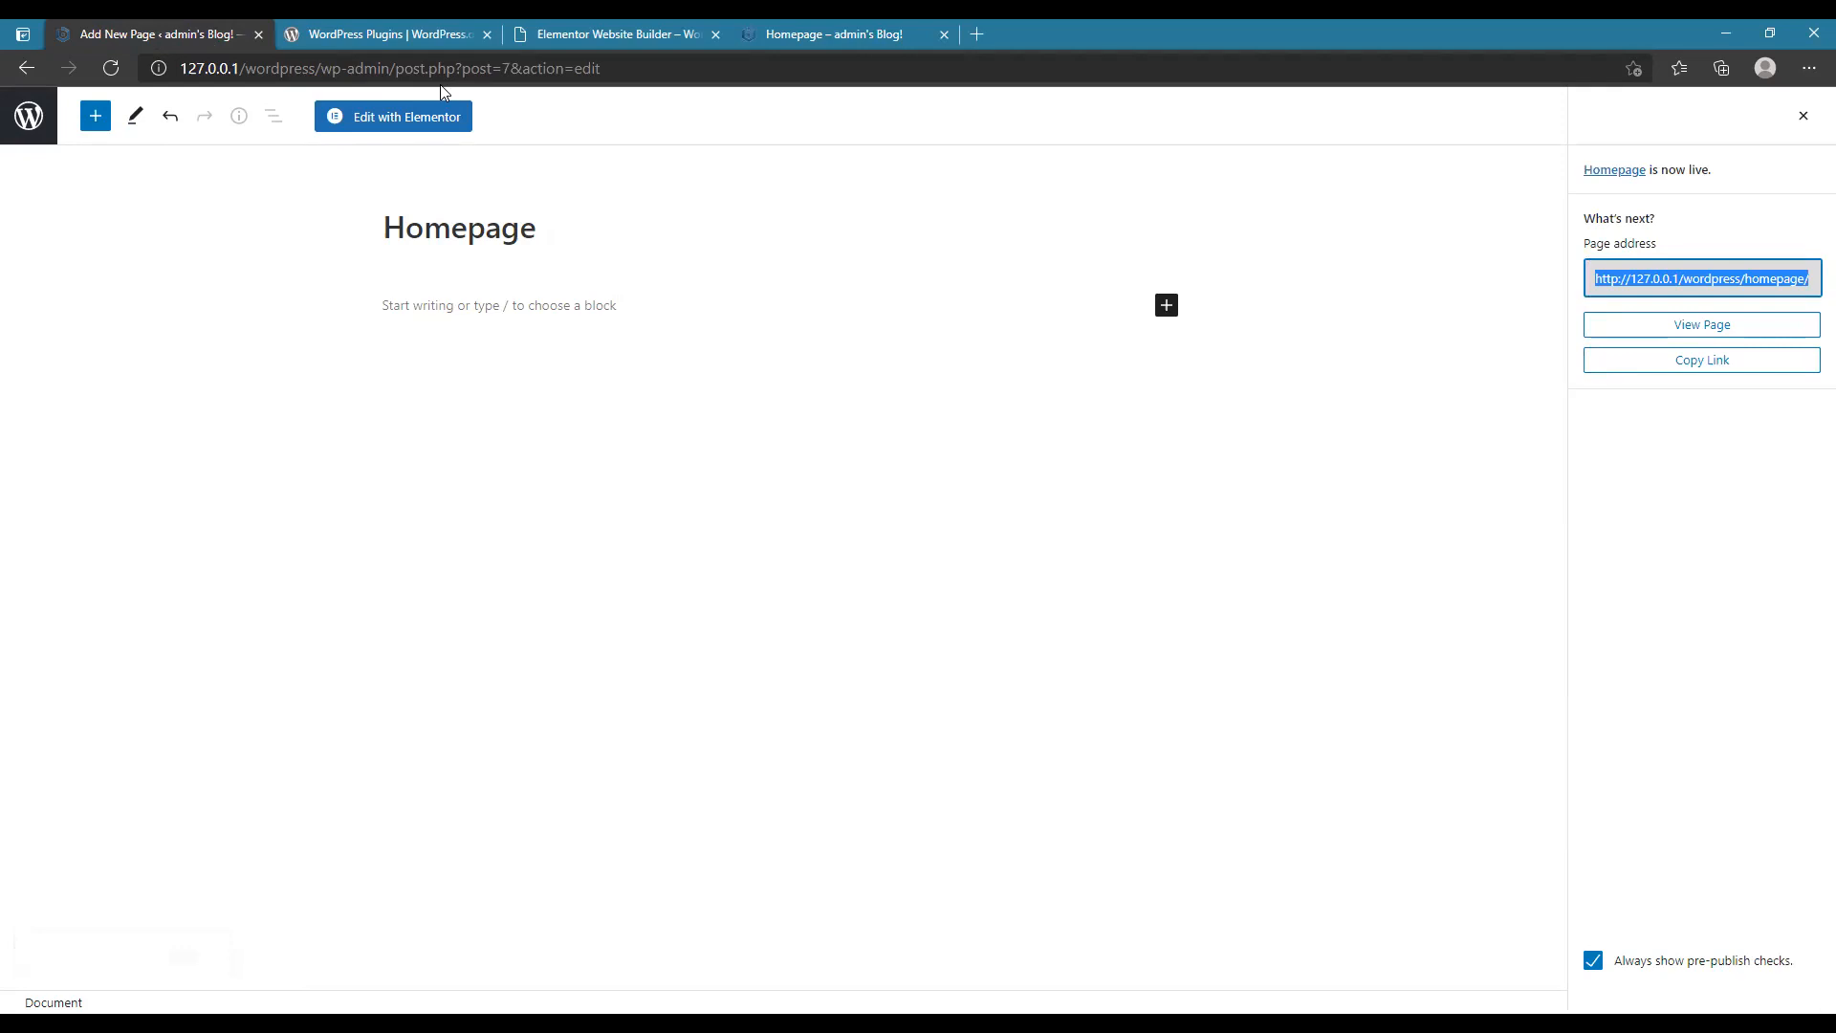
left_click(1798, 119)
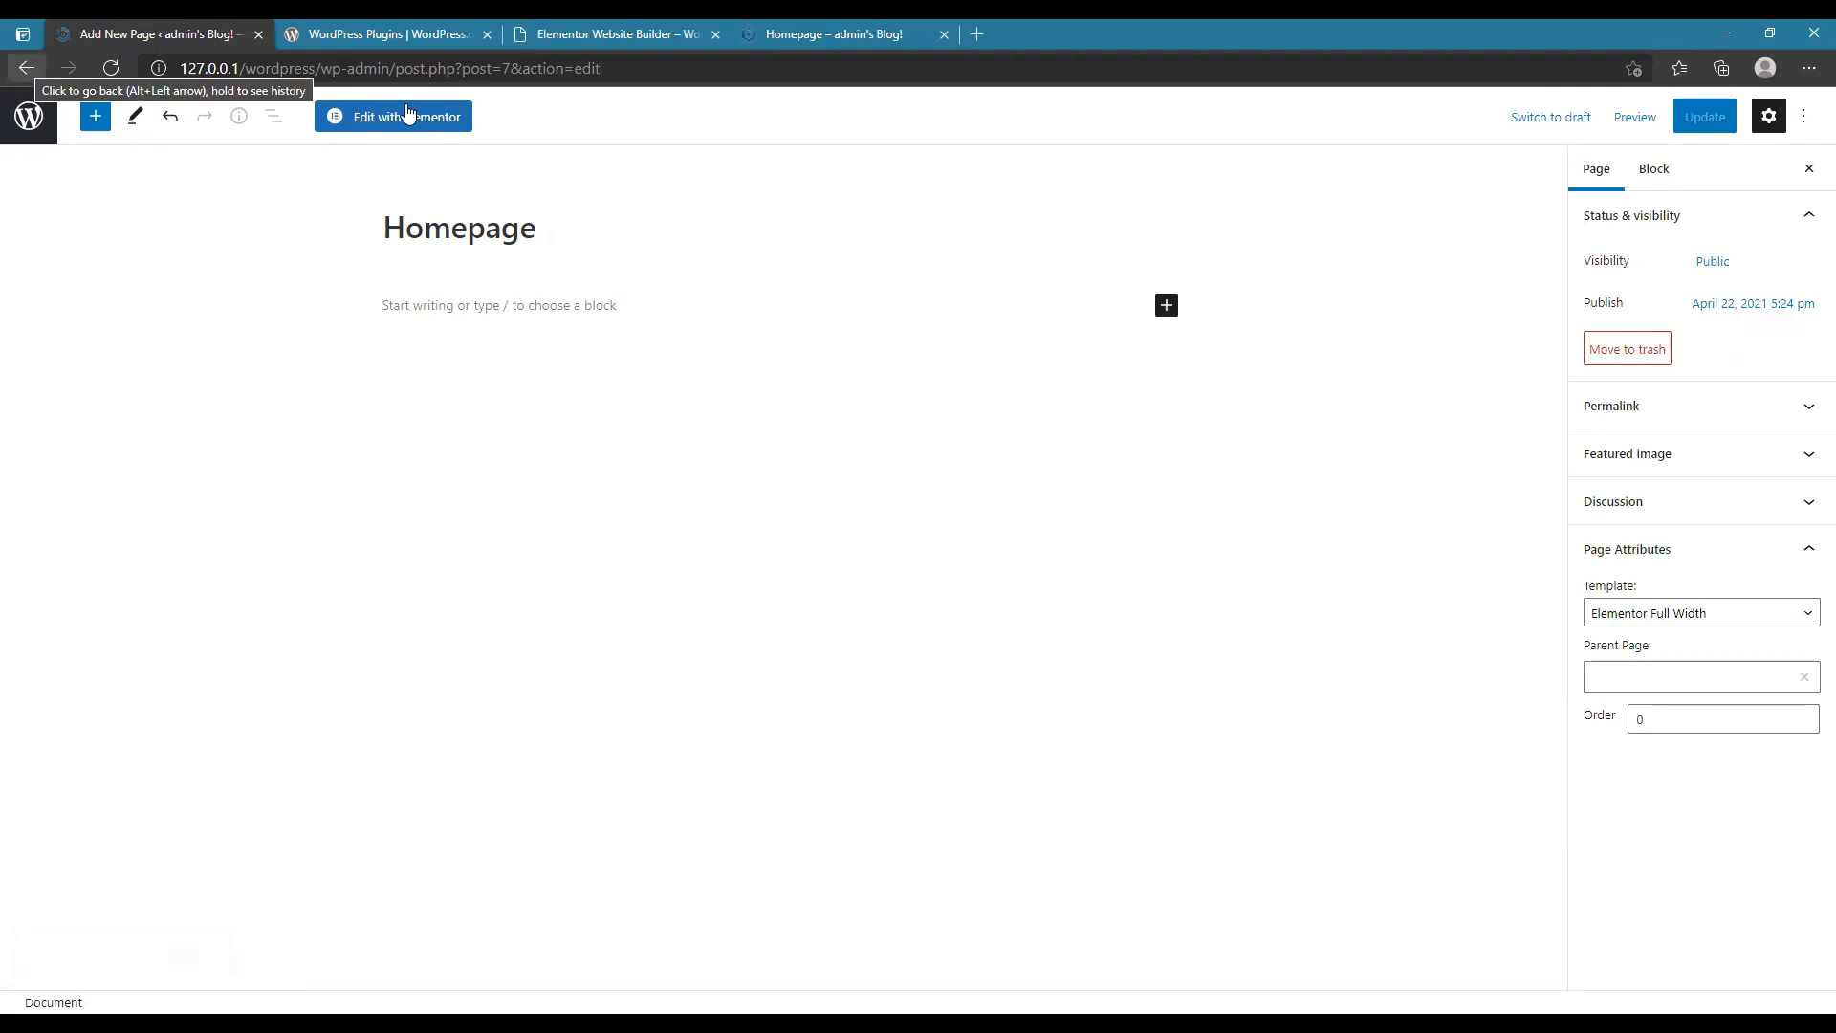
left_click(15, 71)
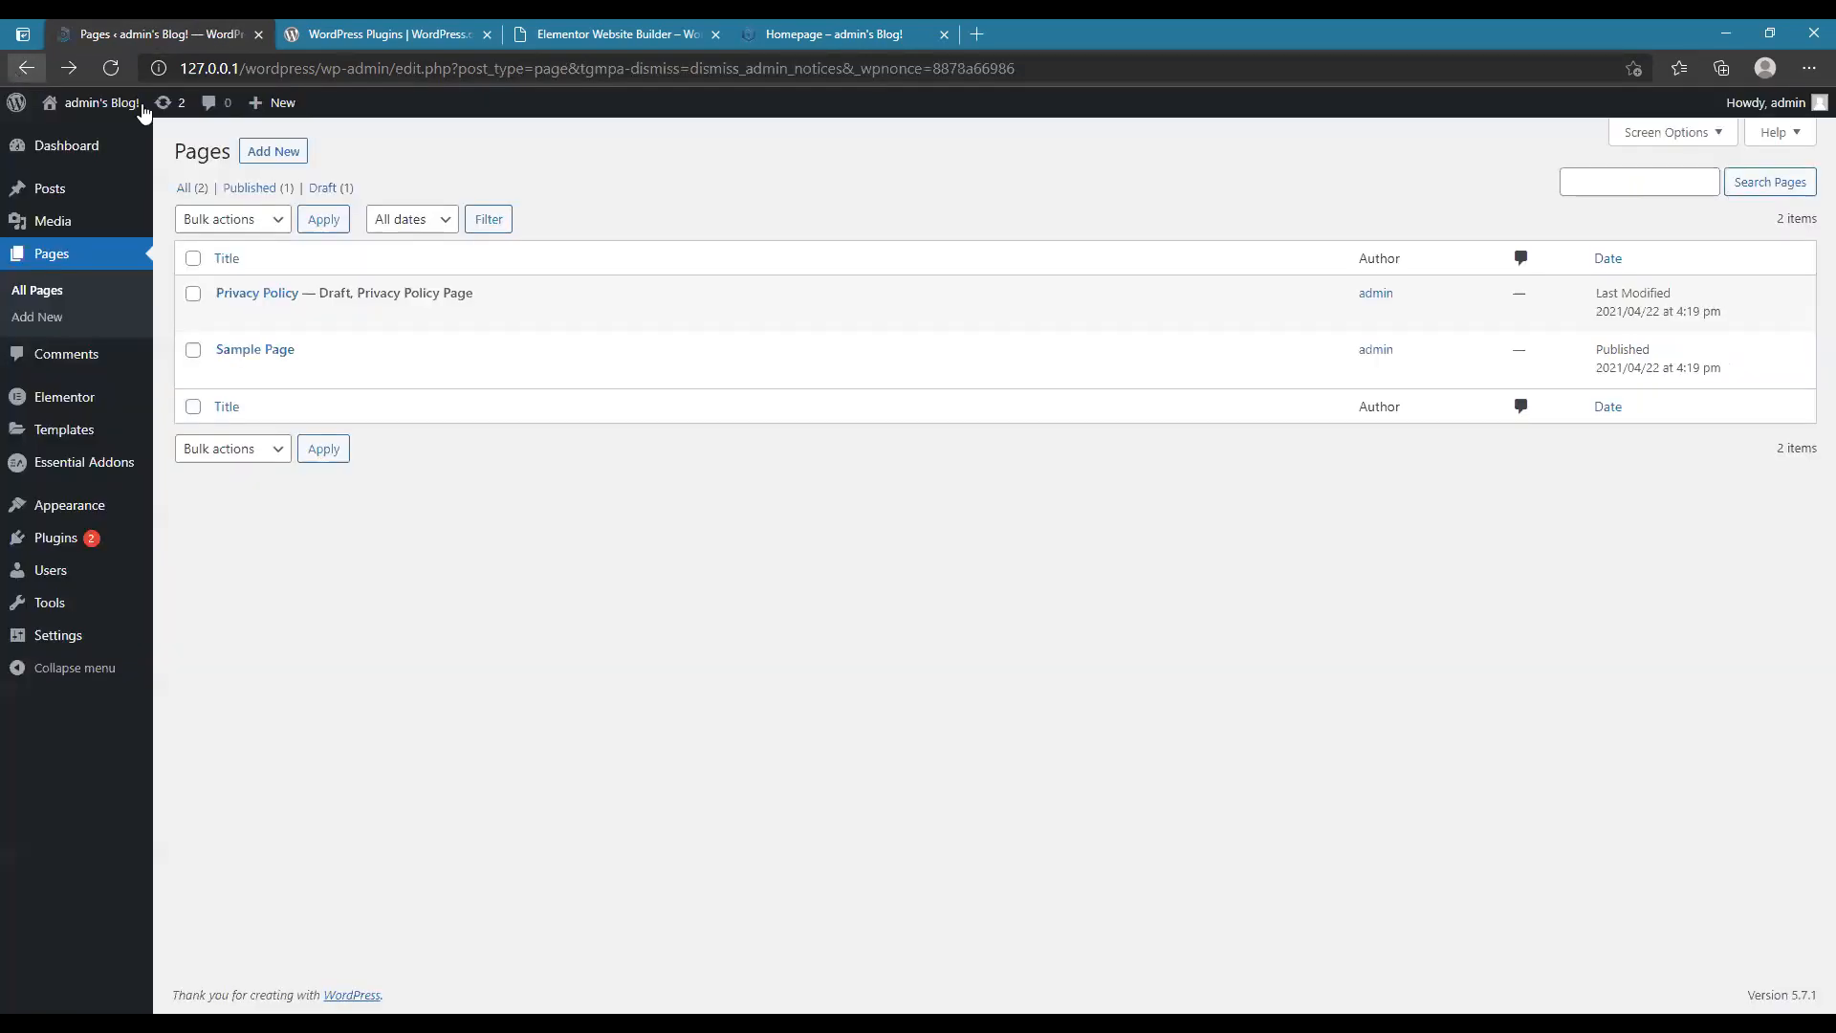
- Open the theme Customizer, and view the site's front page in a separate tab opened from the live Homepage's site title
mouse_move(82, 504)
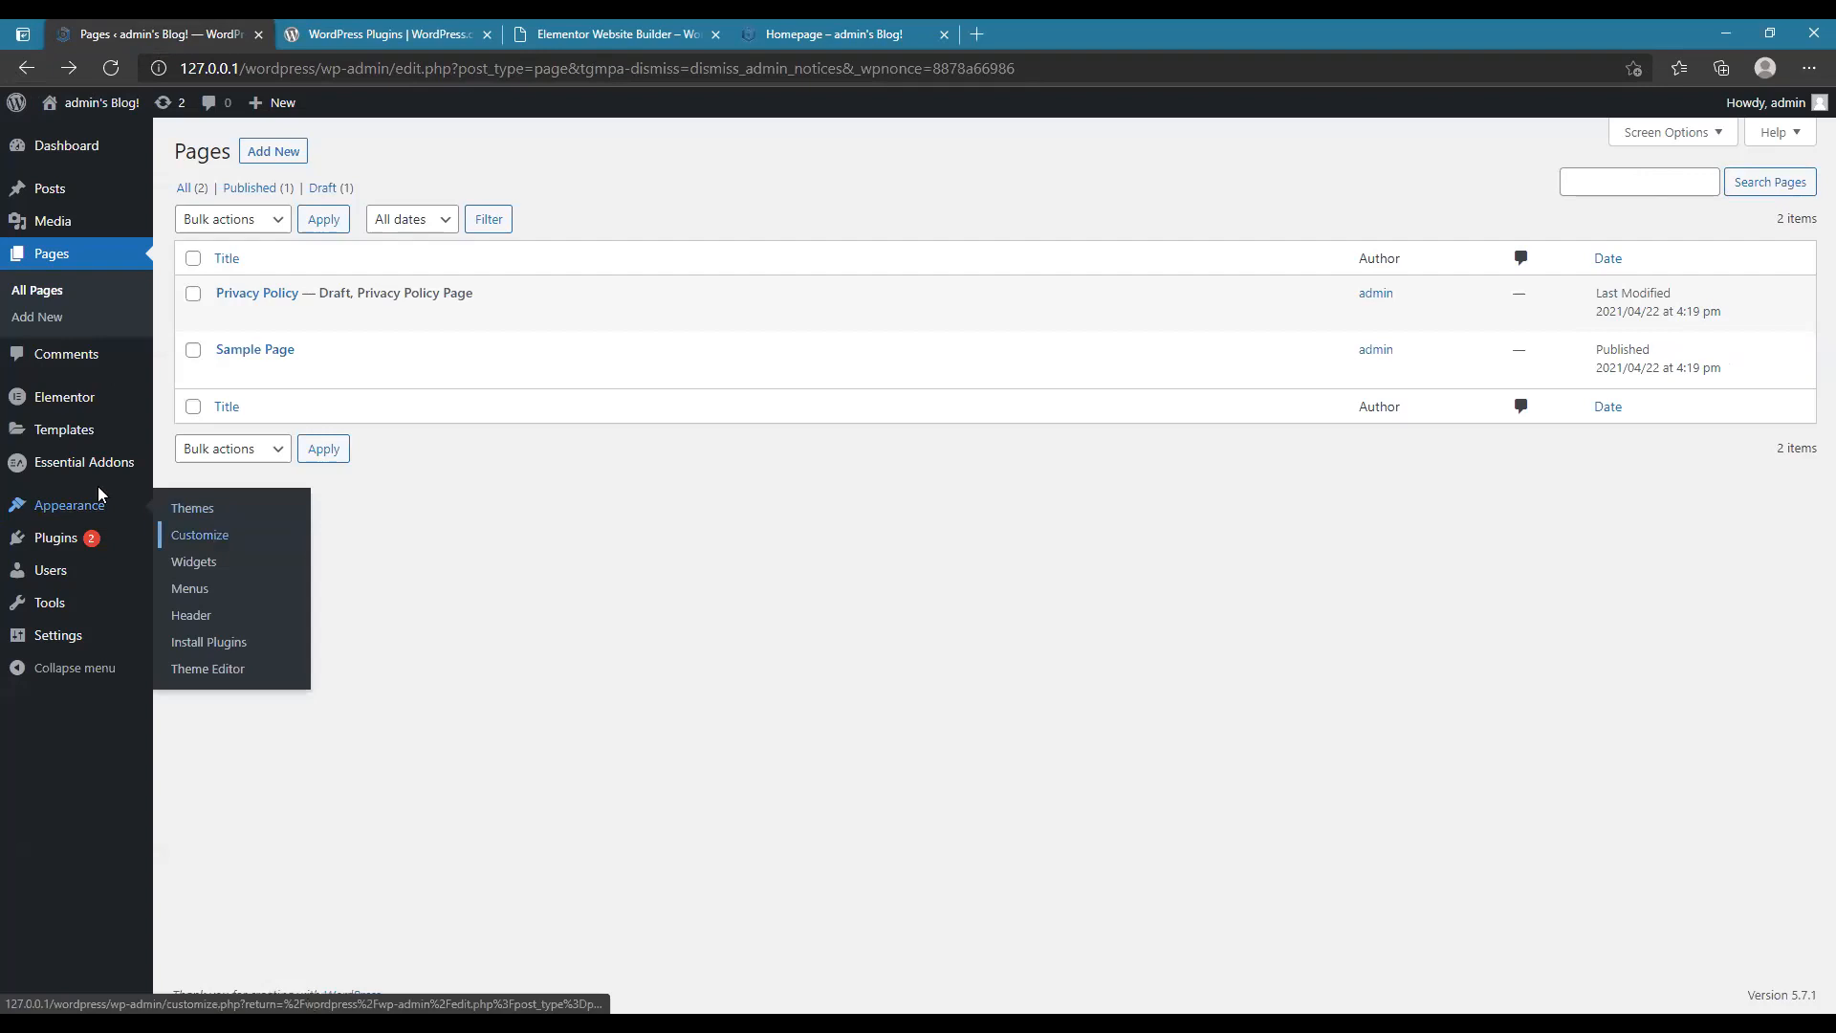
left_click(215, 542)
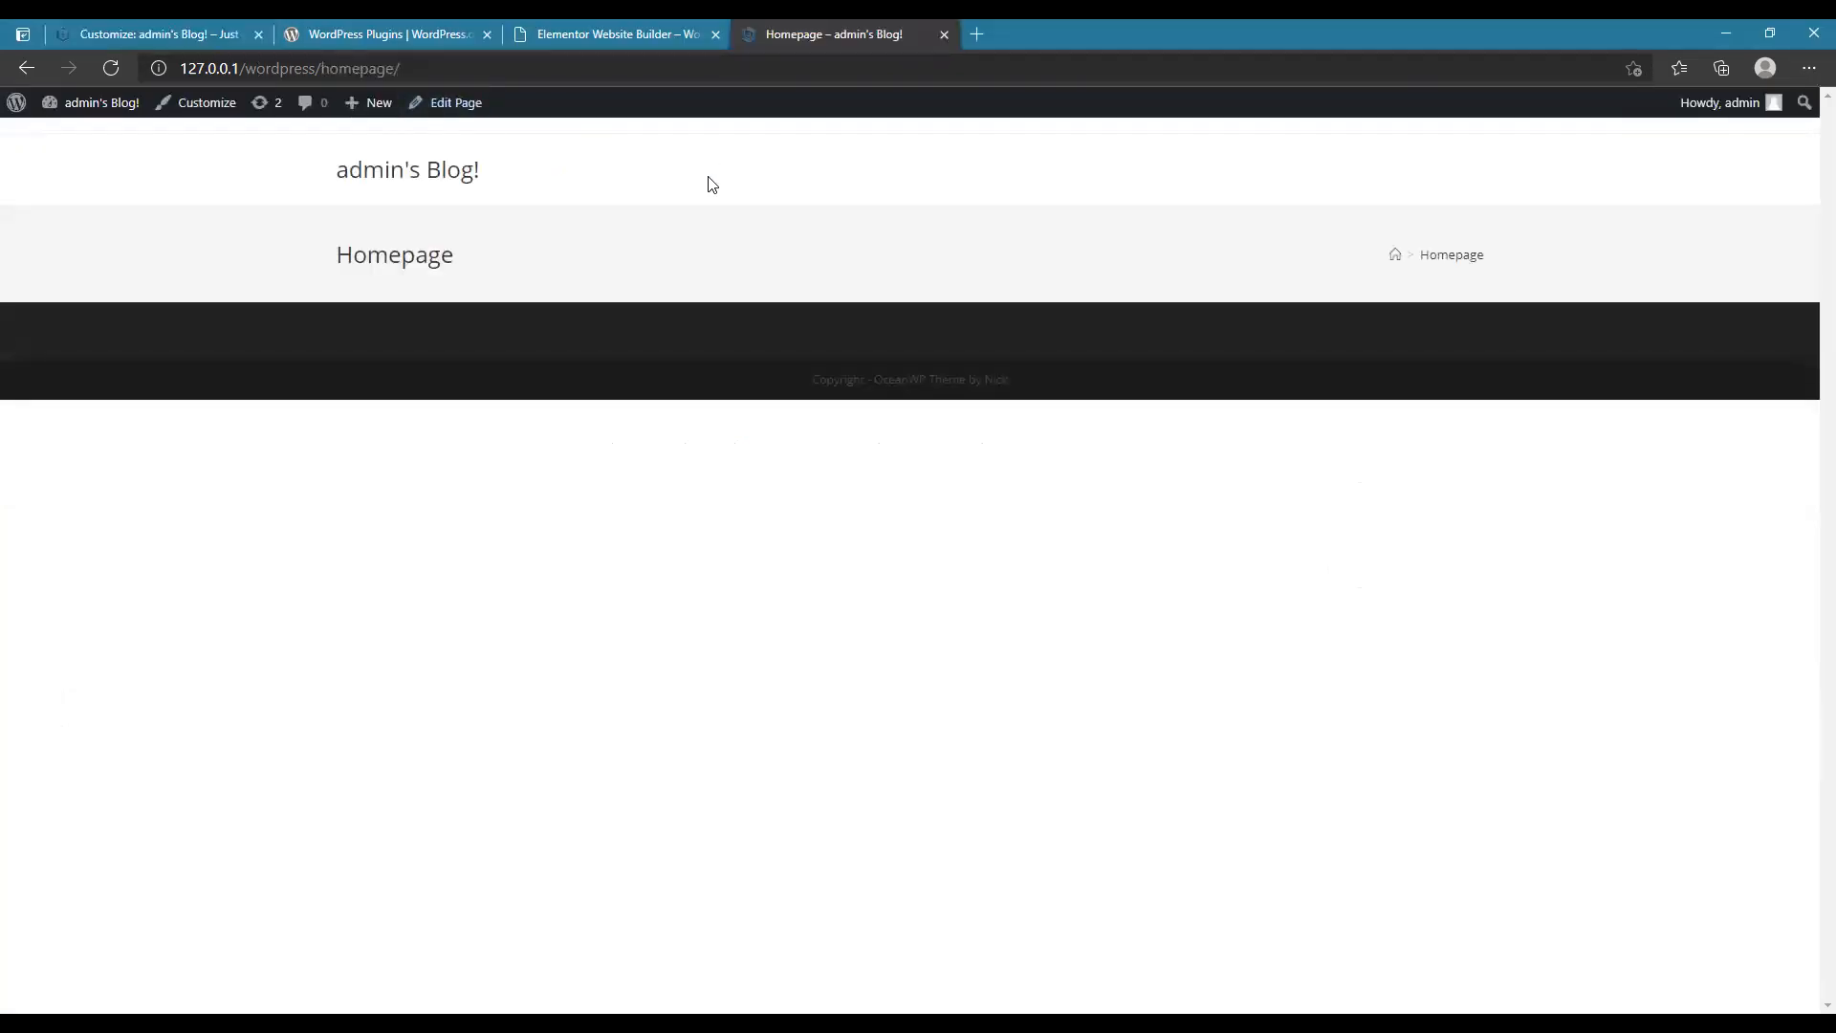
right_click(411, 176)
left_click(459, 188)
key("ctrl+Tab")
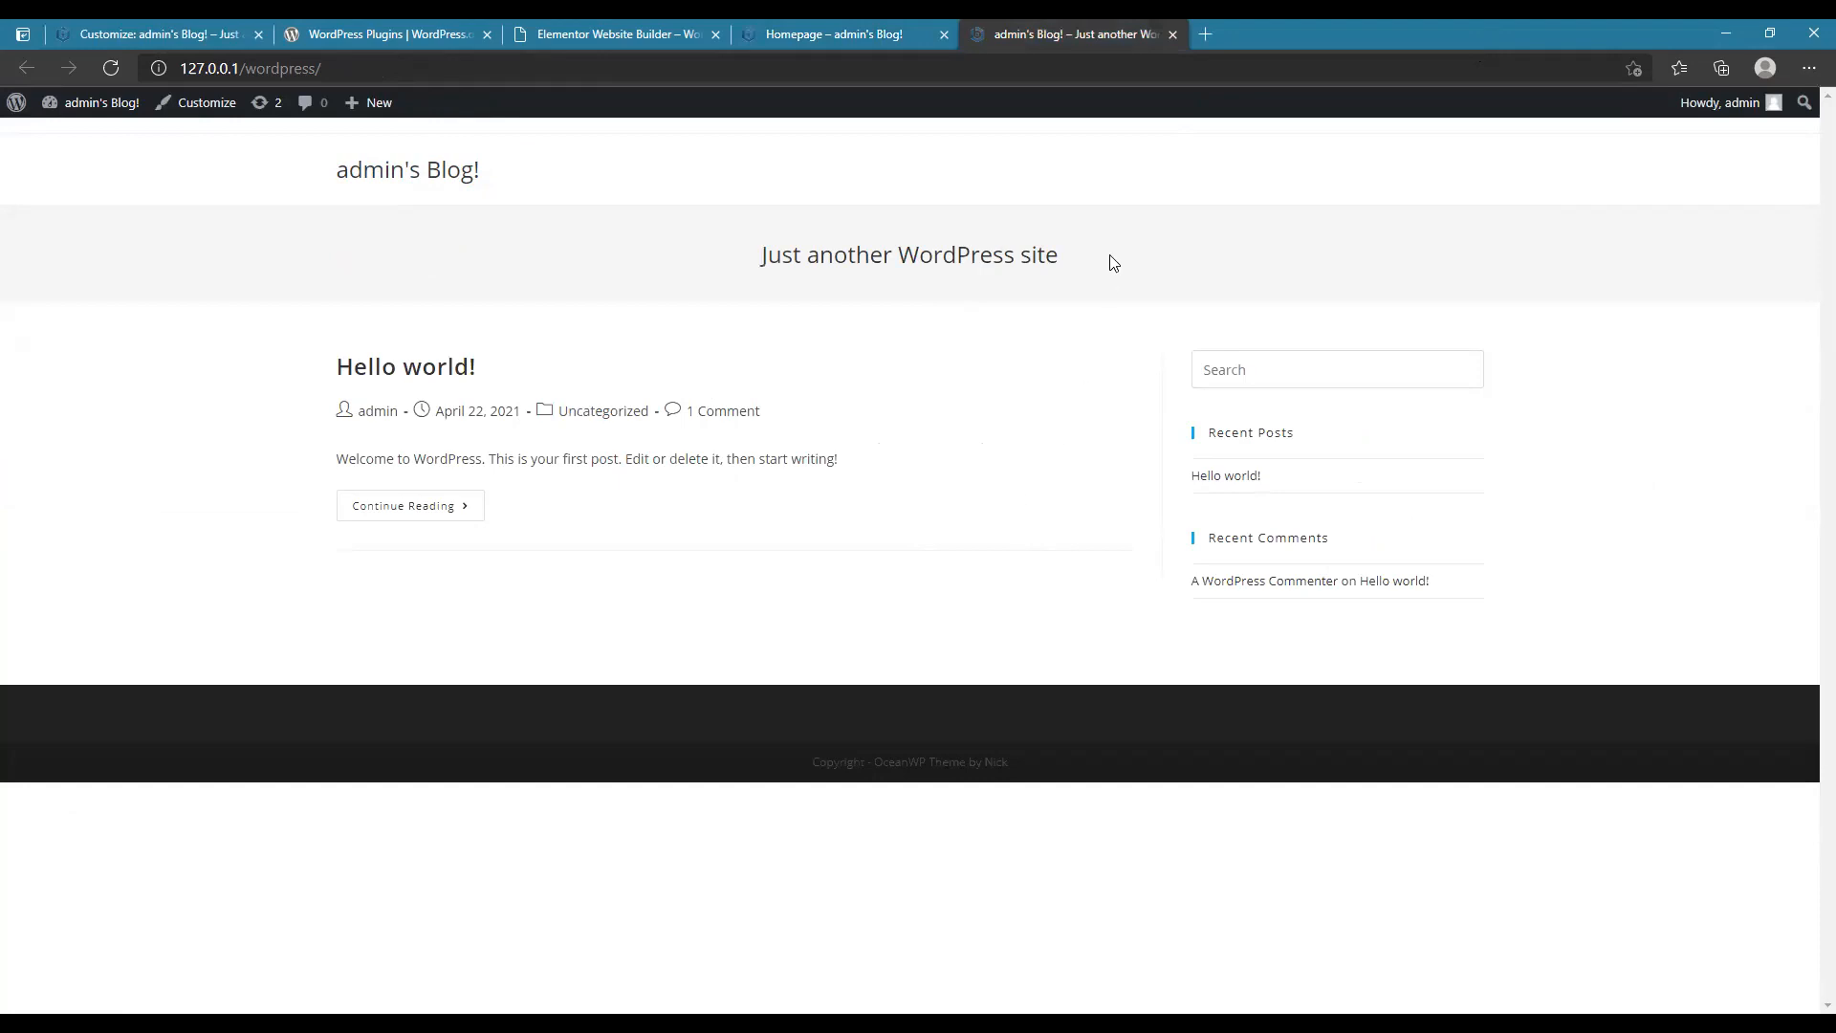
key("ctrl+shift+Tab")
left_click(1172, 35)
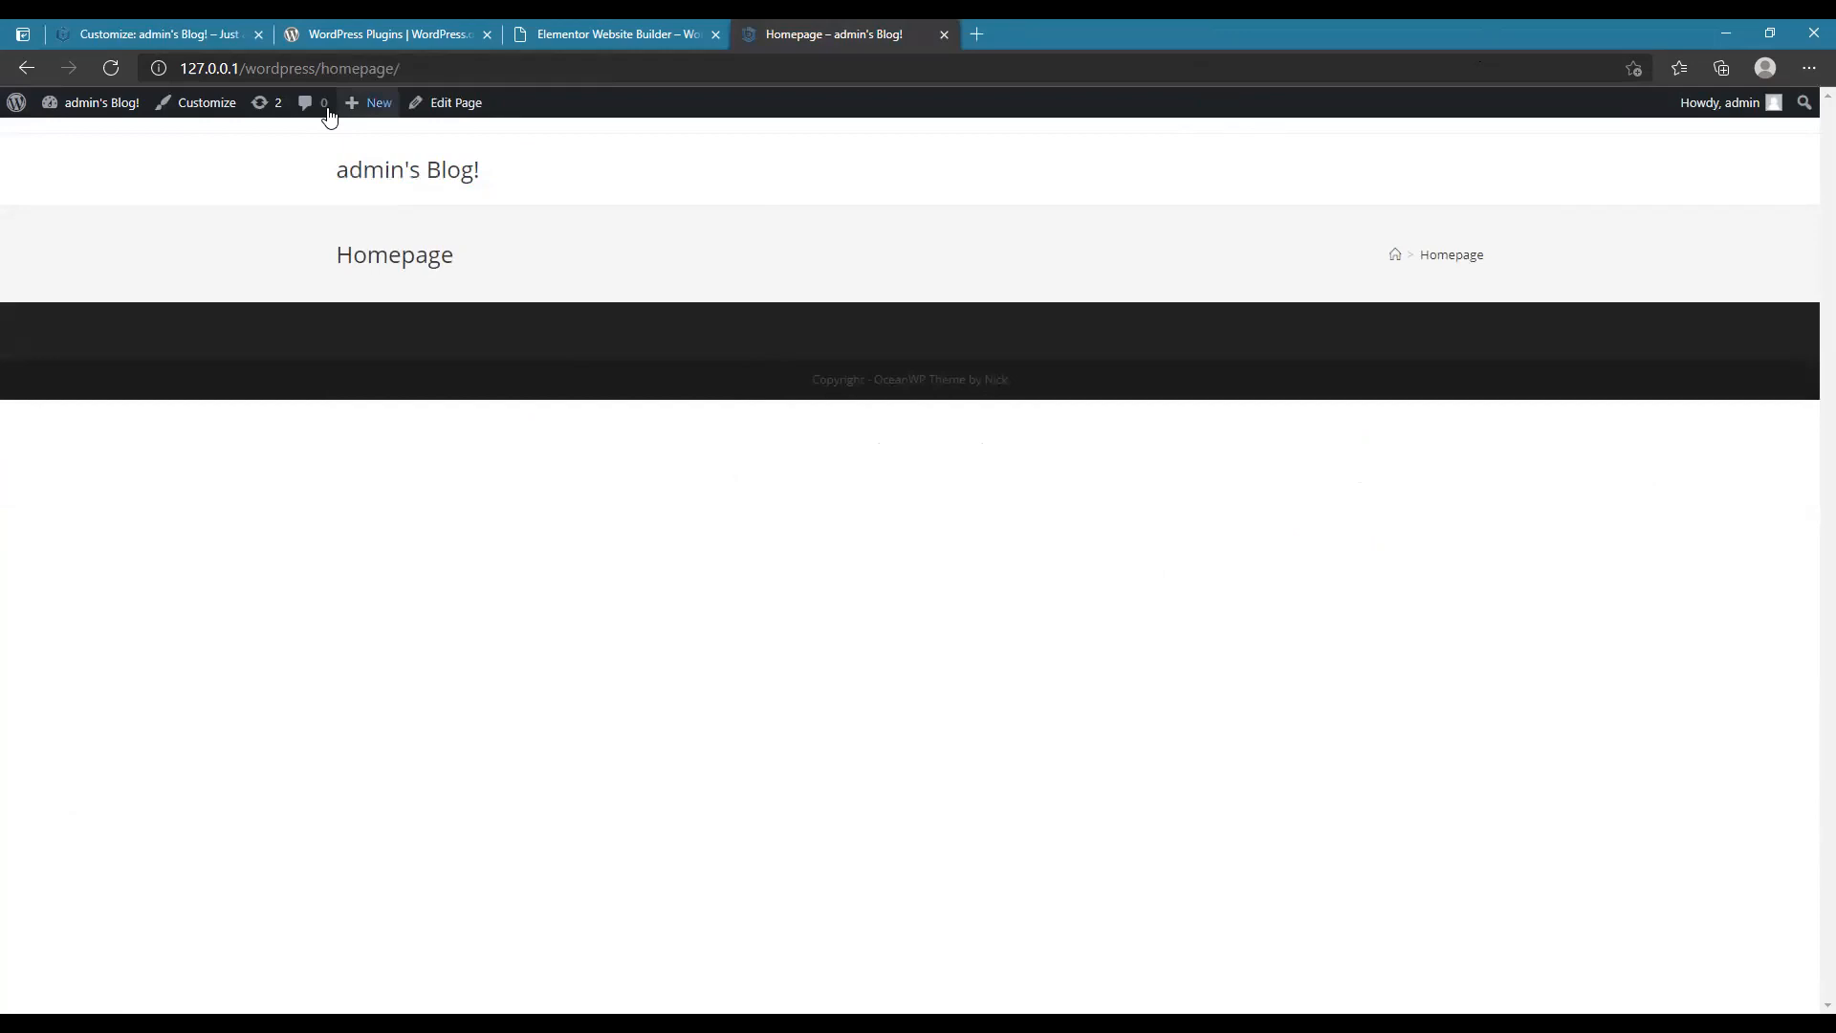
- Set the Customizer's Homepage Settings to display a static page, choose Homepage as the homepage, and publish the change
left_click(560, 43)
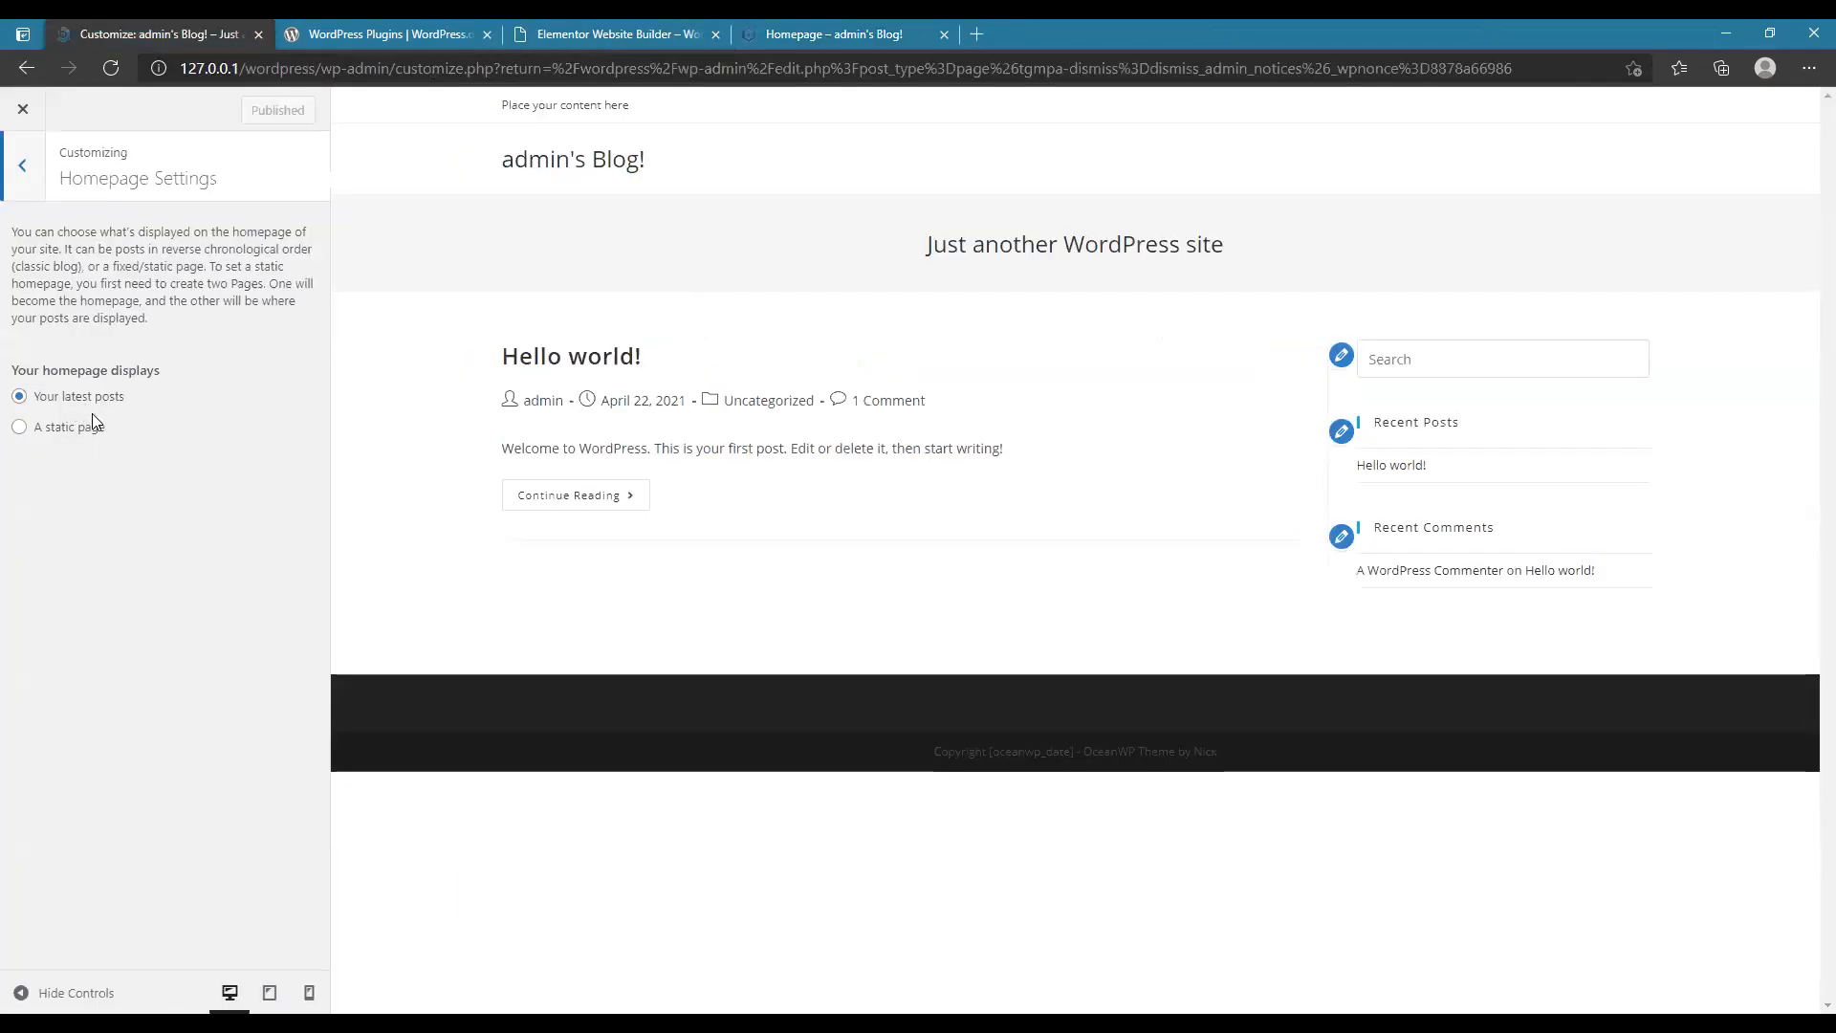
left_click(74, 433)
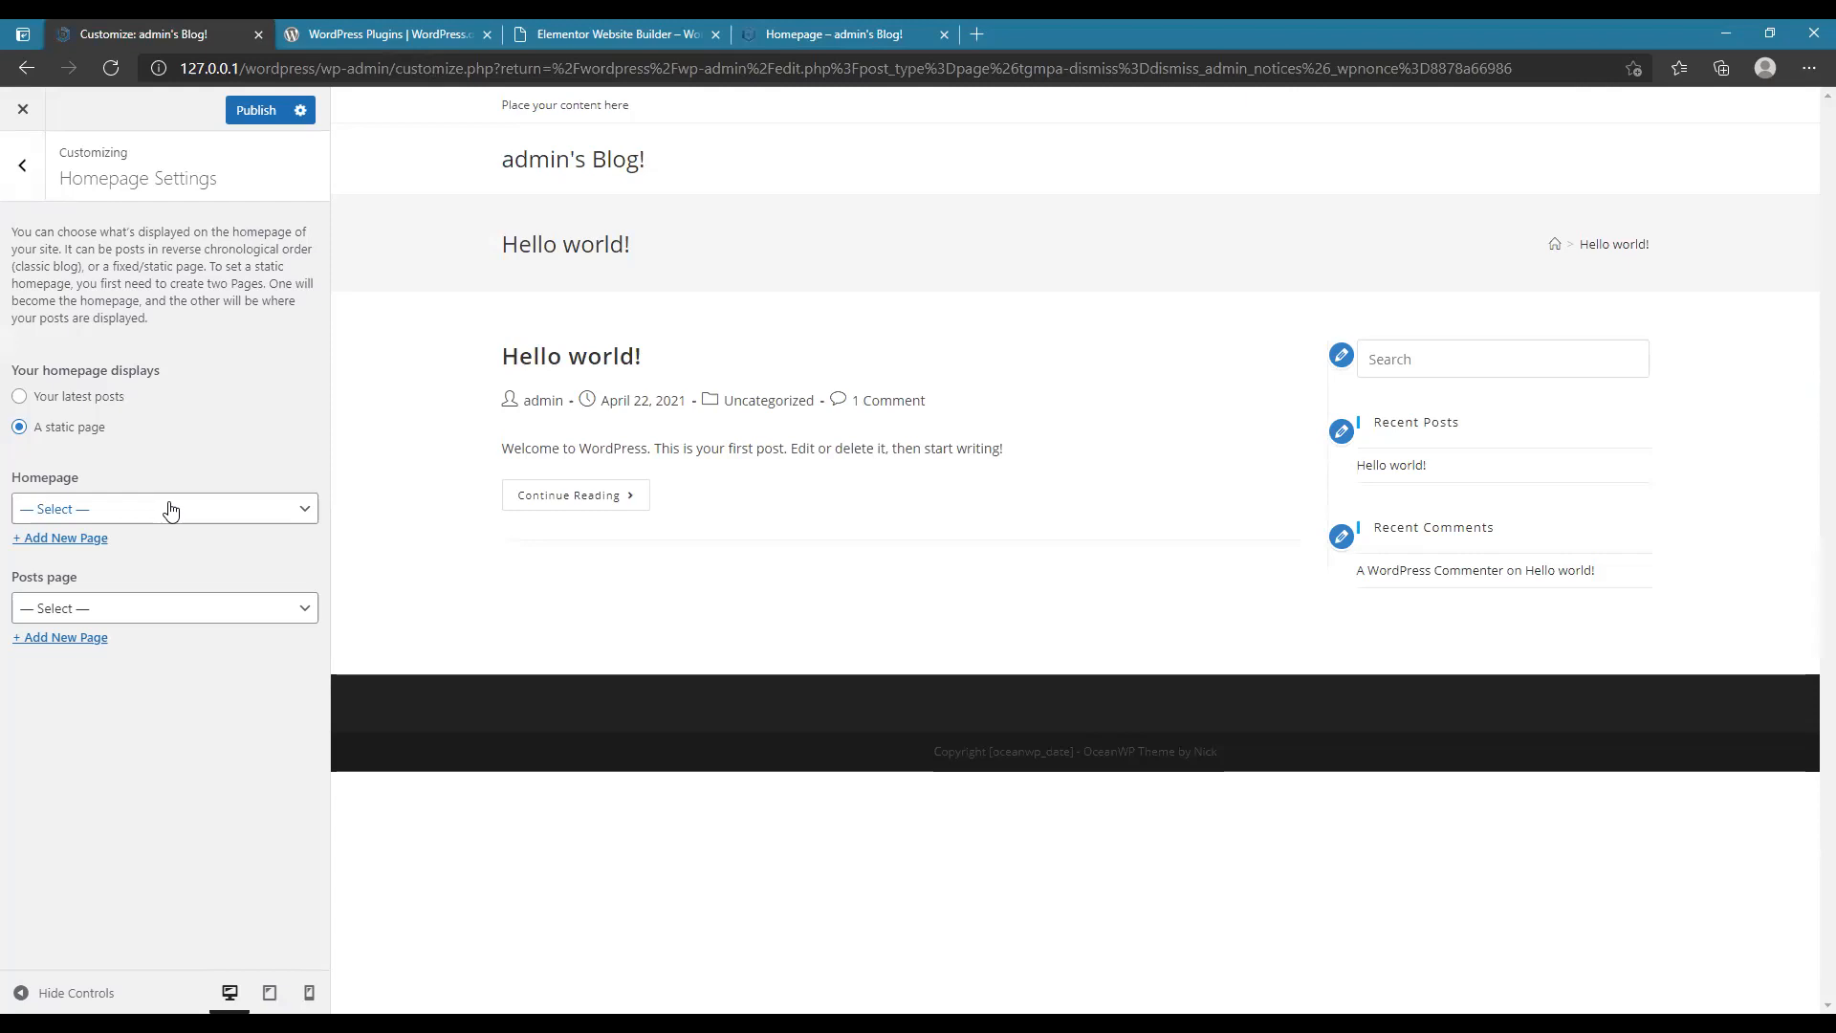
left_click(170, 510)
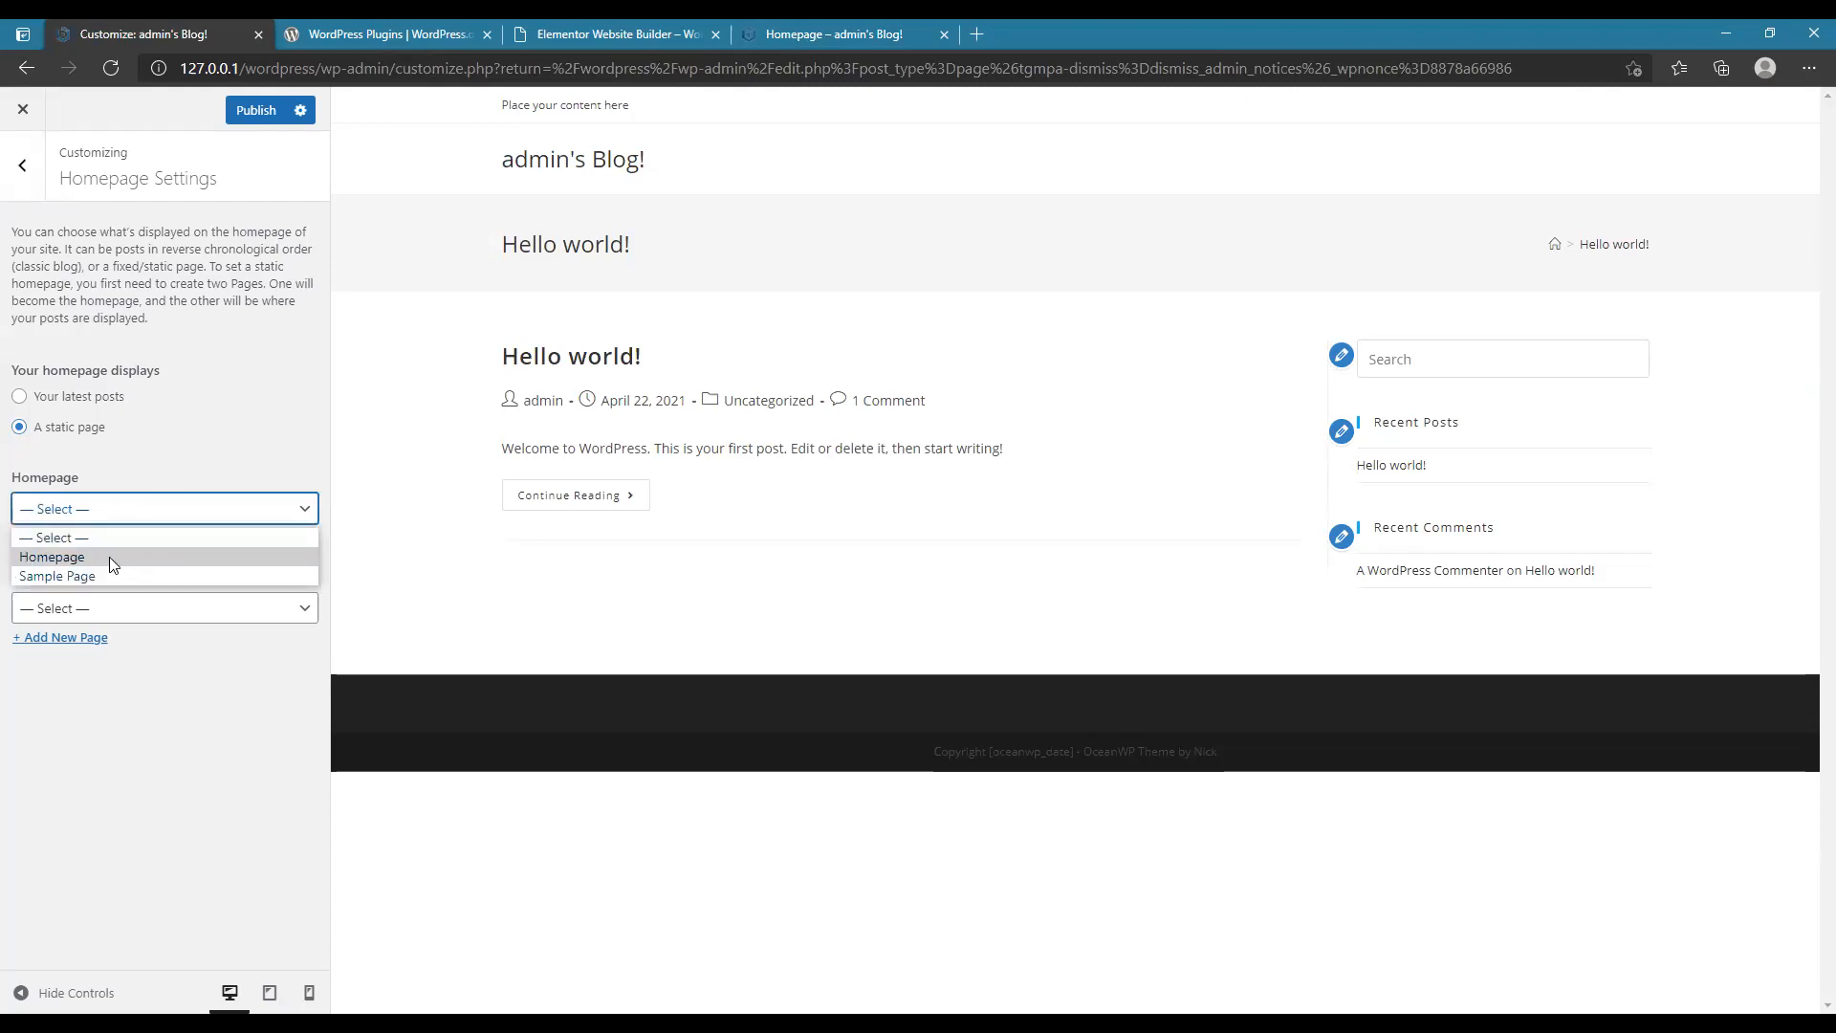
left_click(109, 557)
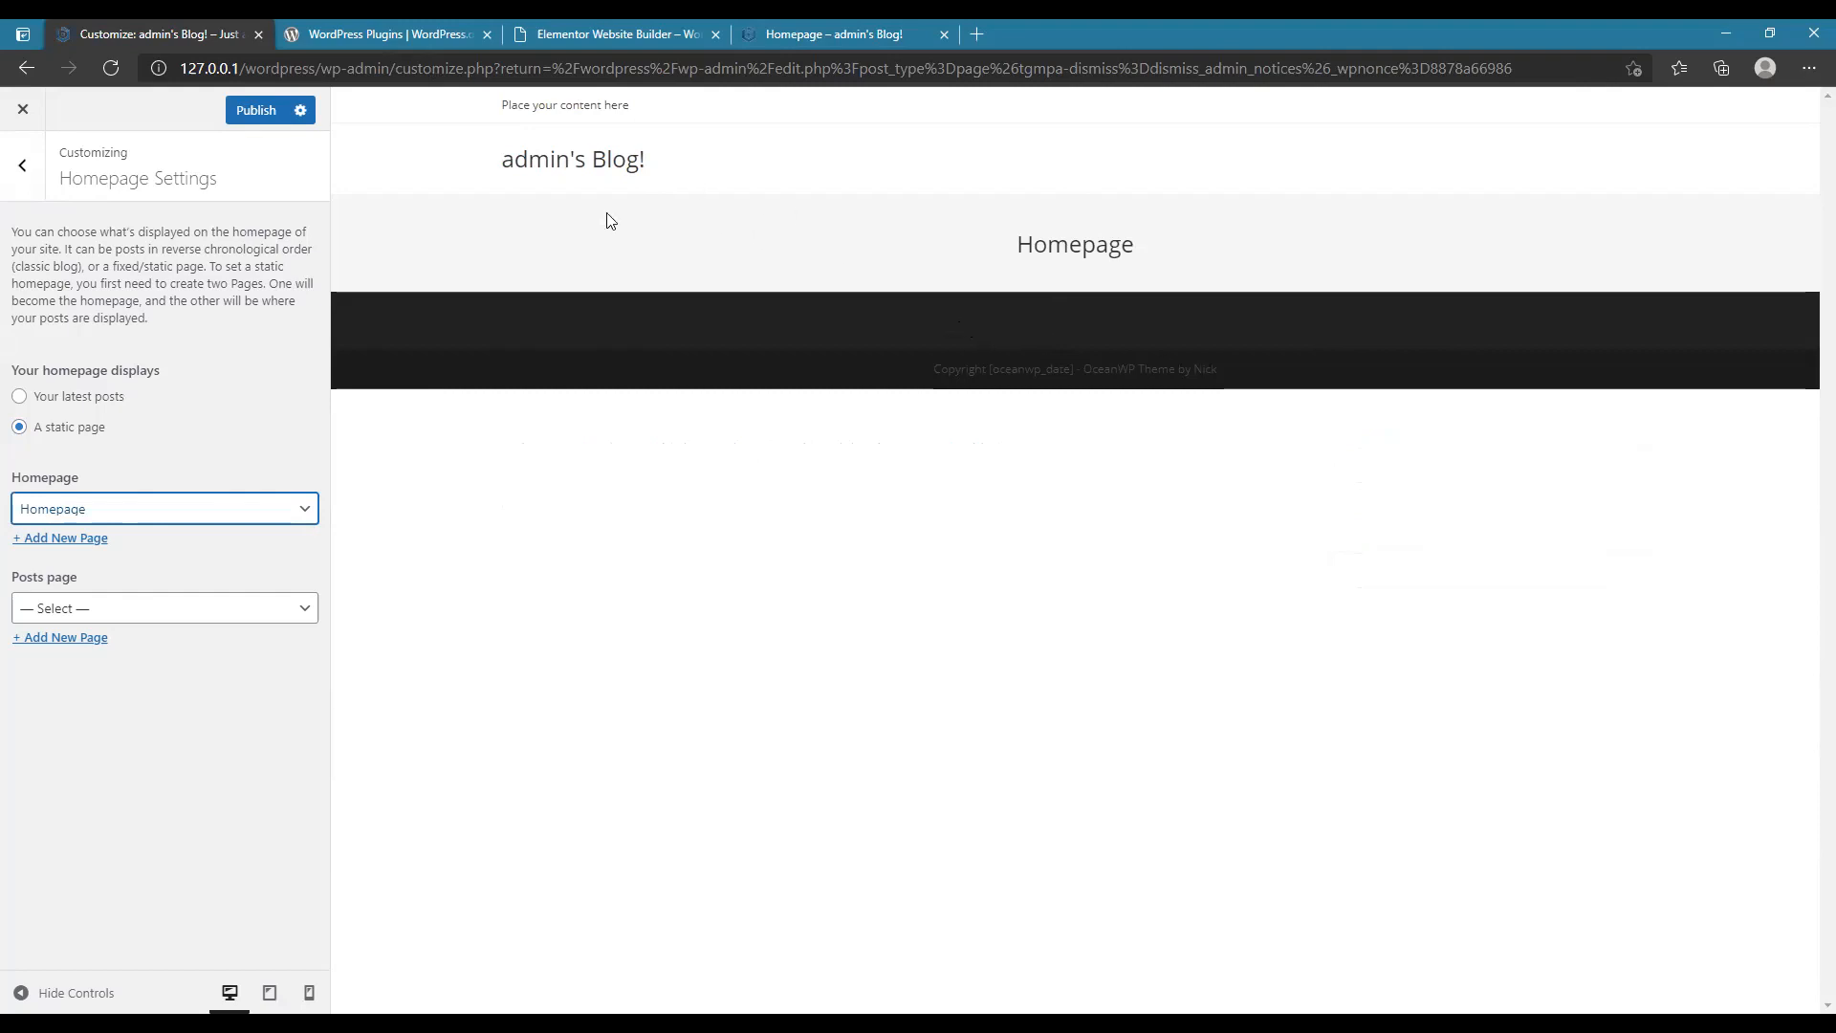
left_click(254, 113)
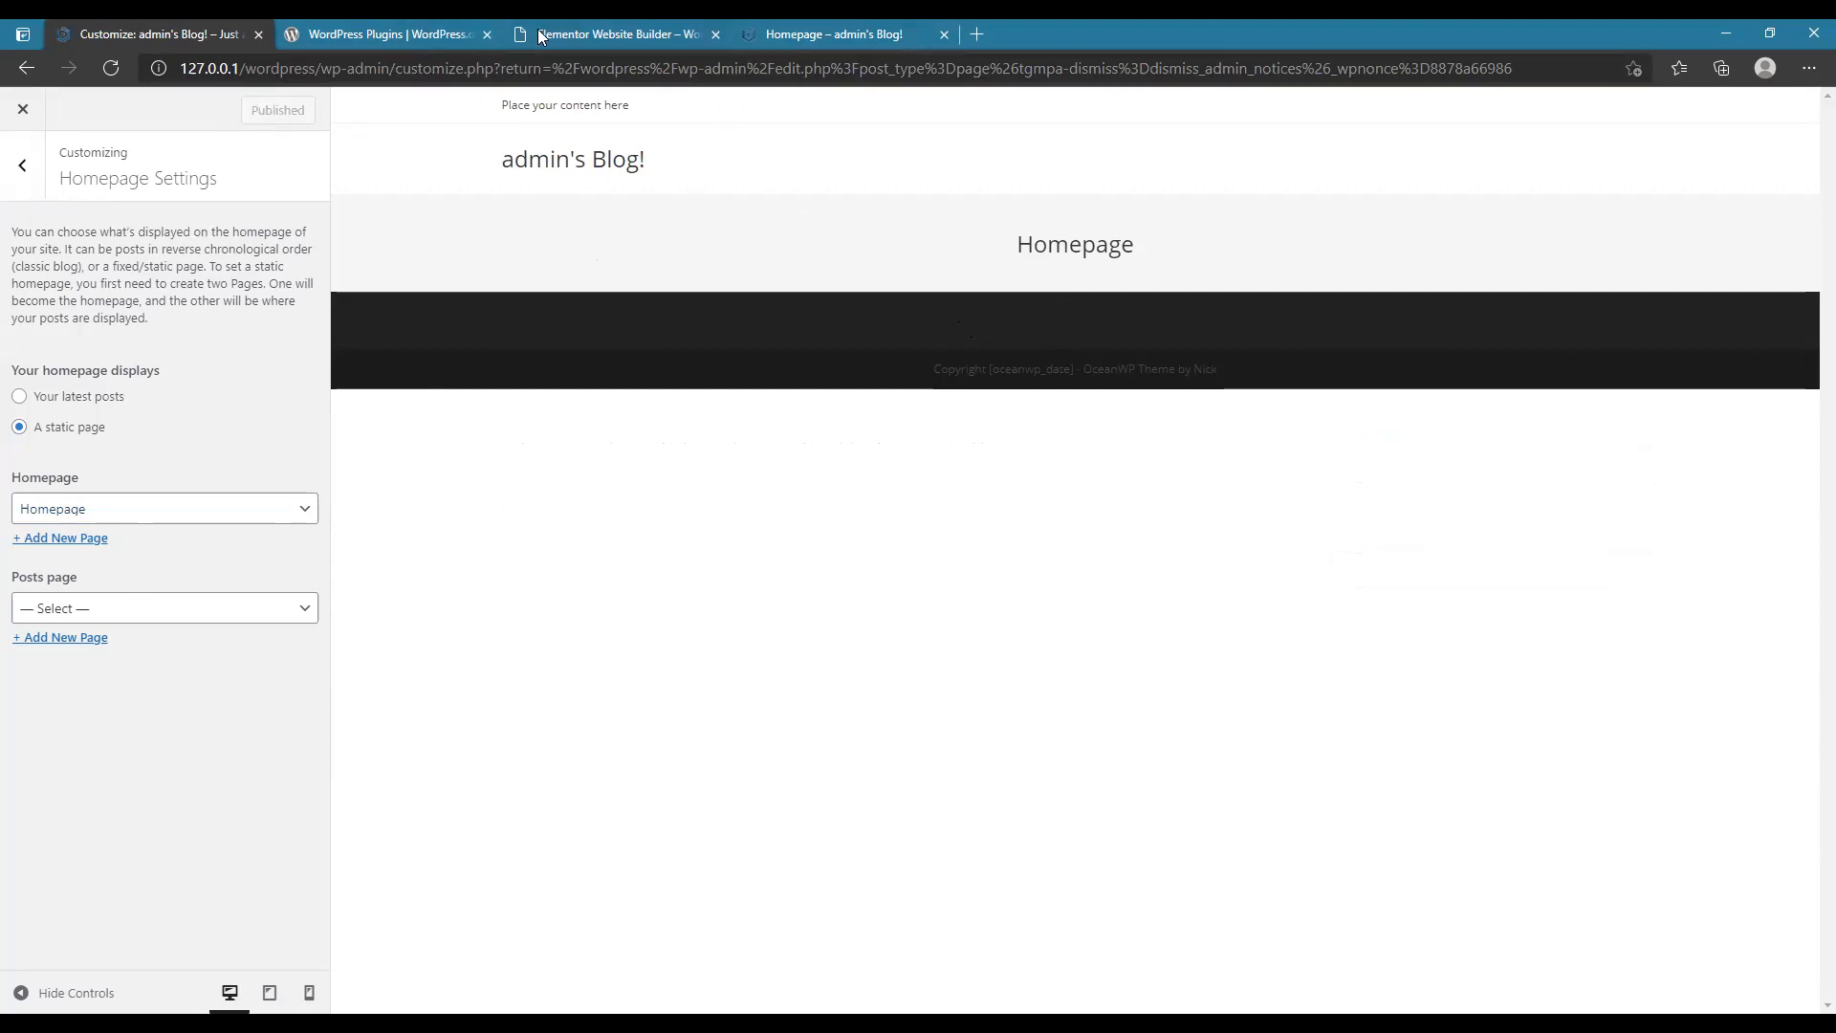
- Copy the root address 127.0.0.1/wordpress/ from the live Homepage tab and load it in the Elementor plugin tab to check the front page
key("ctrl+shift+Tab")
left_click(331, 73)
left_click(324, 73)
left_click_drag(325, 73, 178, 71)
key("ctrl+c")
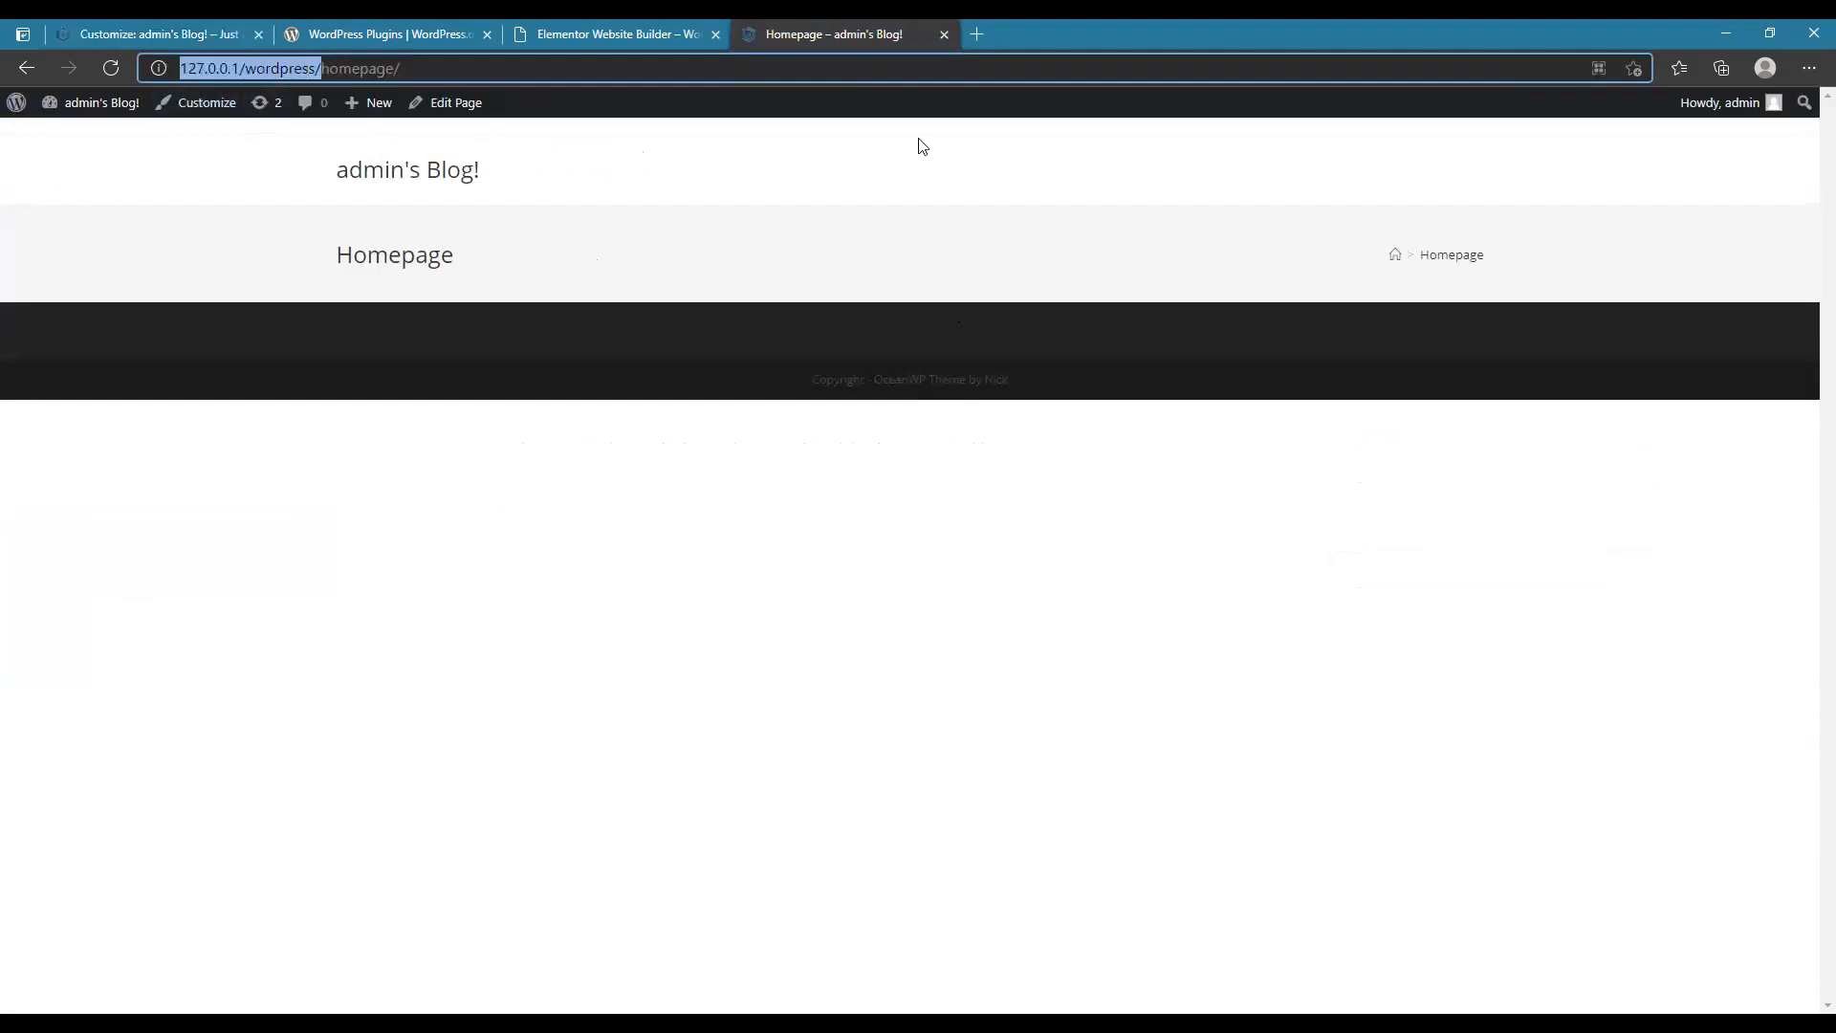
left_click(544, 44)
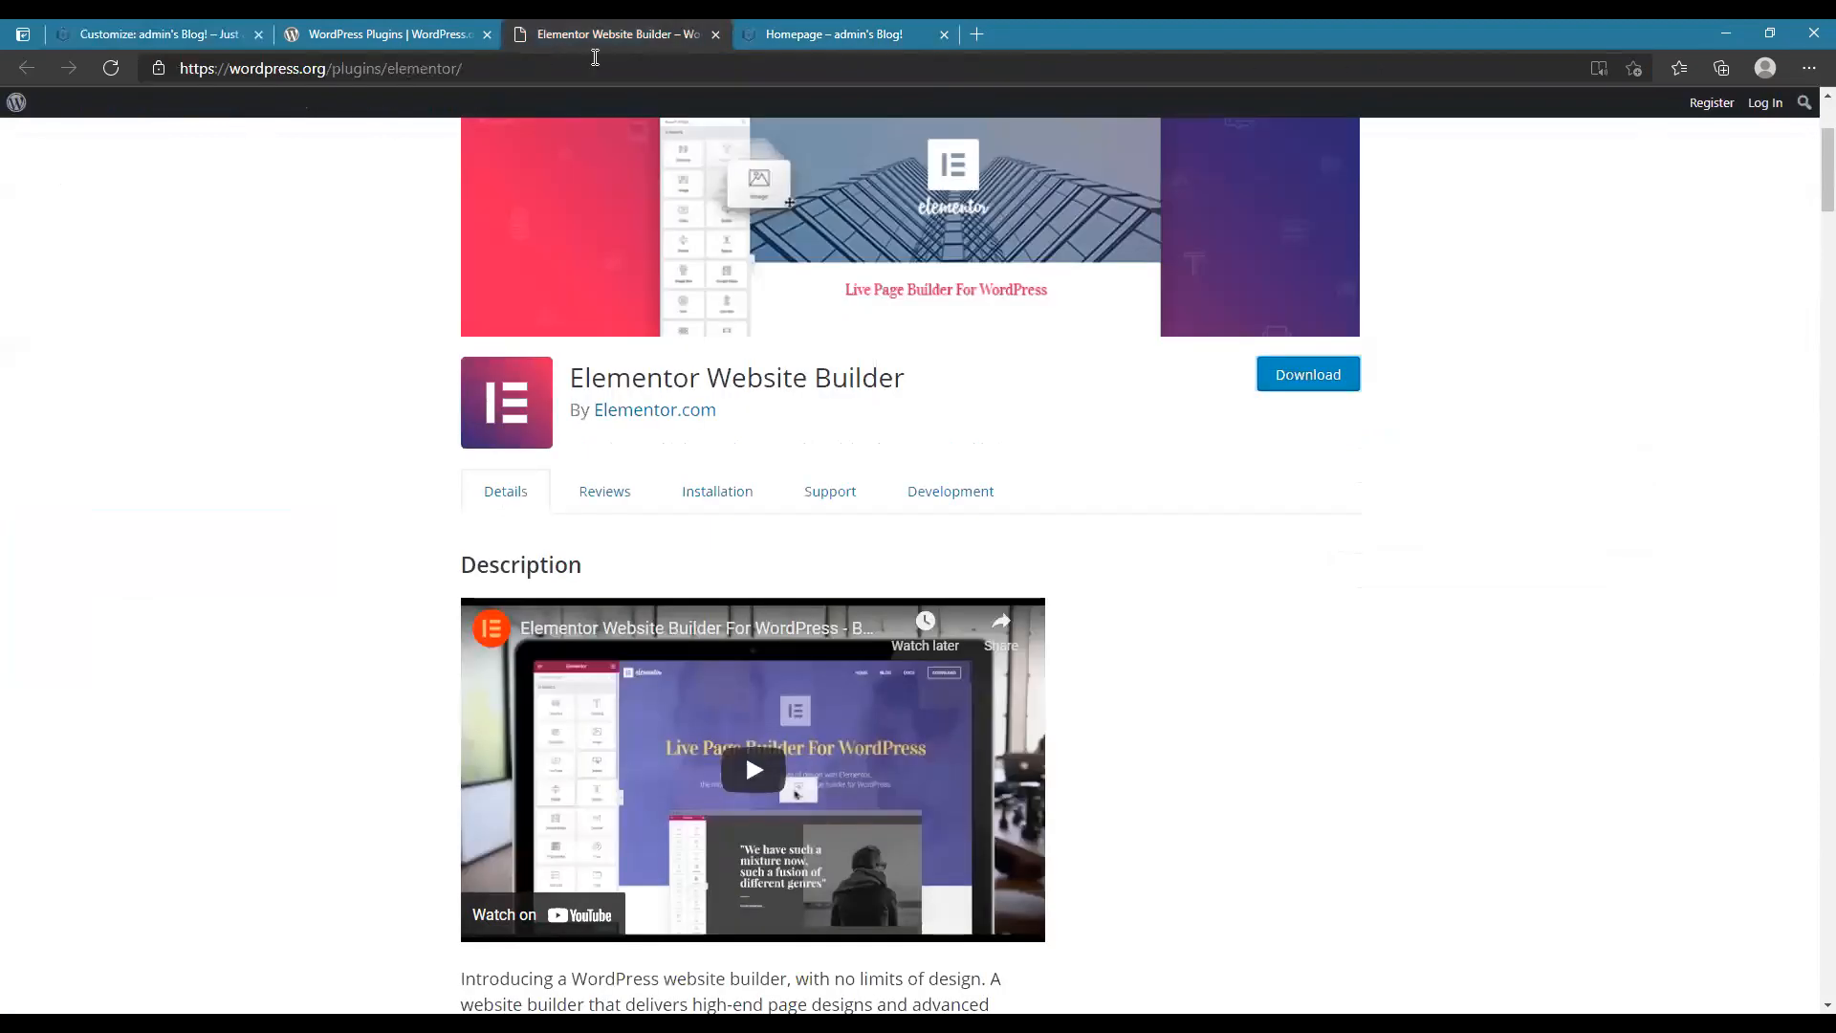
left_click(594, 58)
key("ctrl+v")
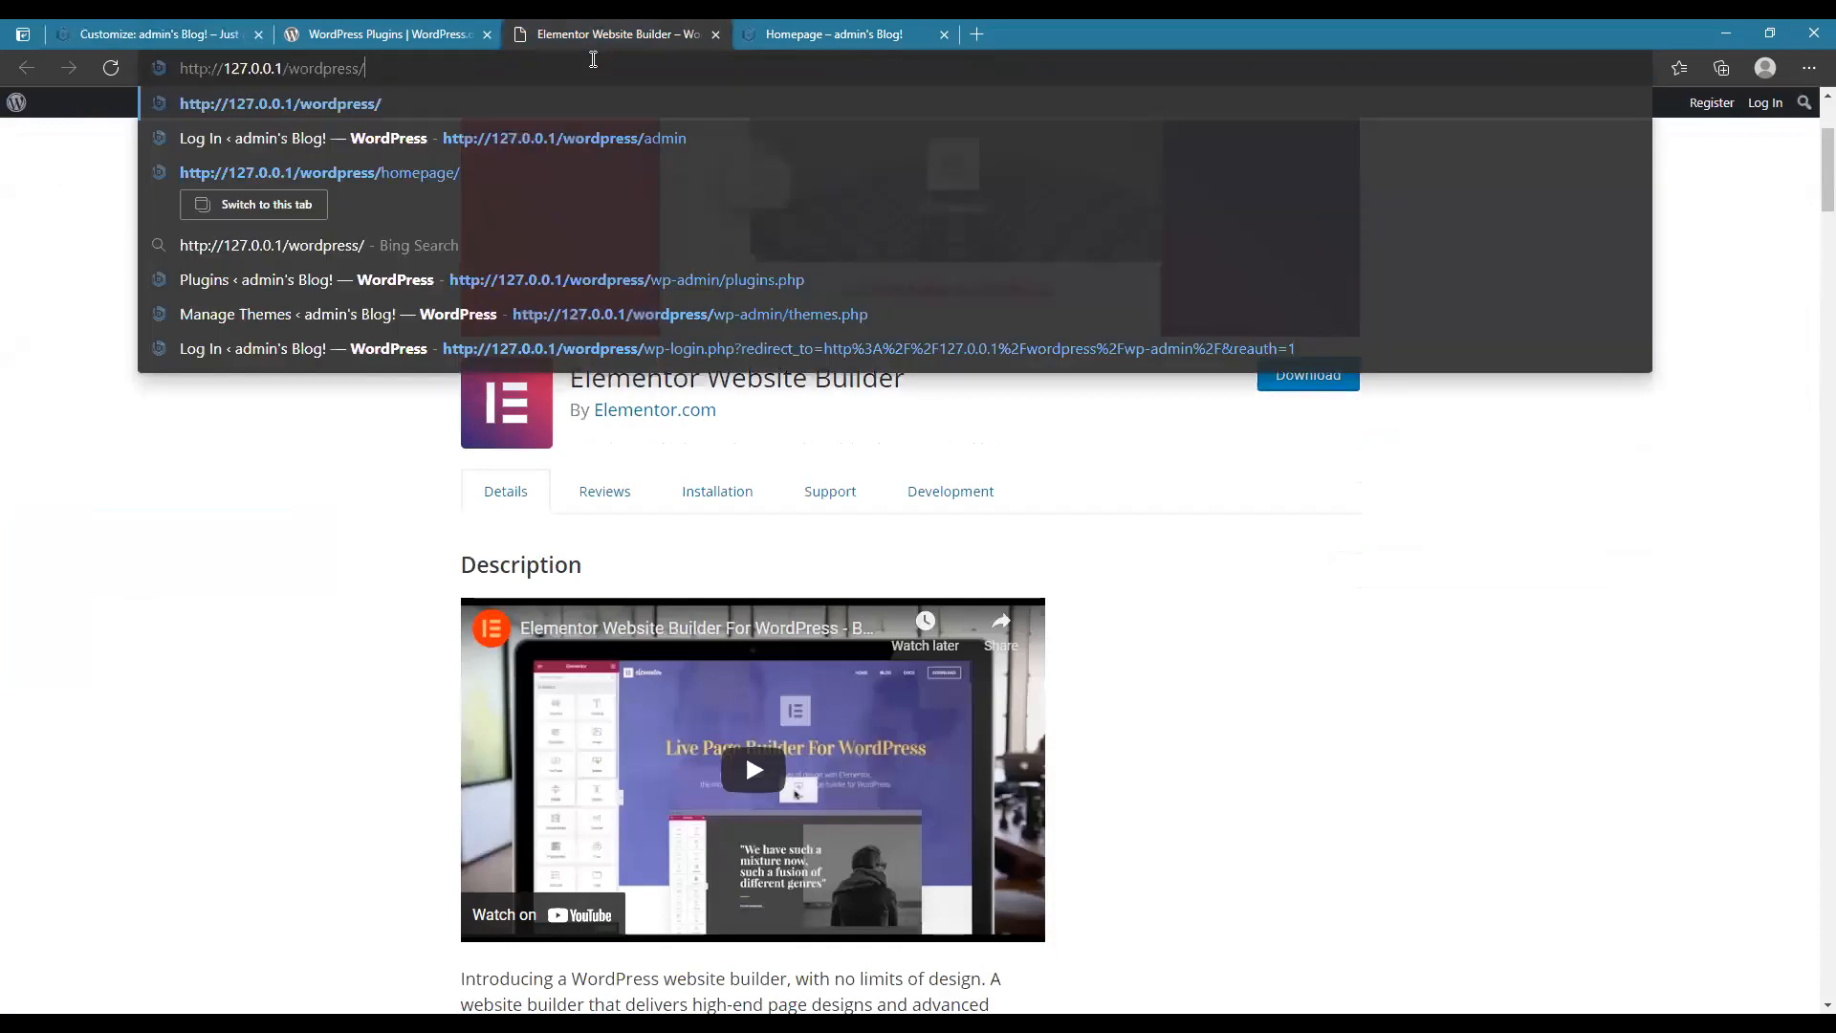
key("Return")
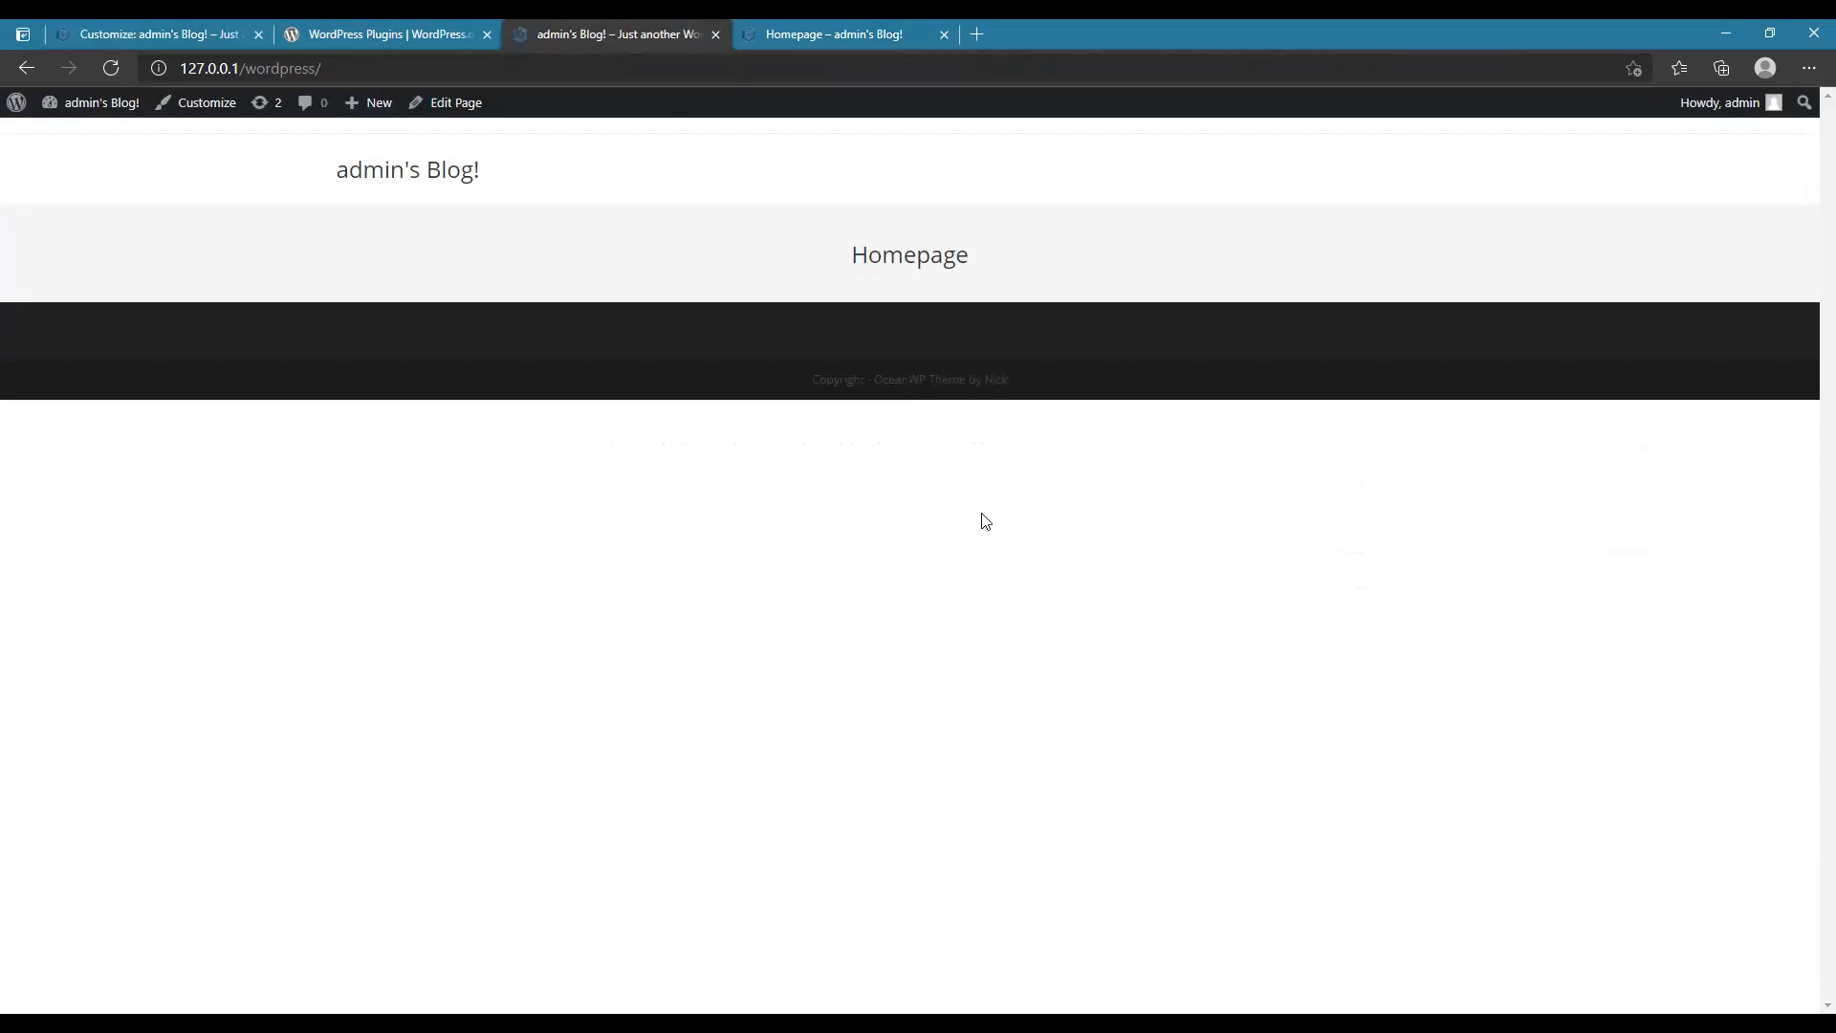
- Return to the Customizer and disable the top bar in the Top Bar general settings
left_click(158, 34)
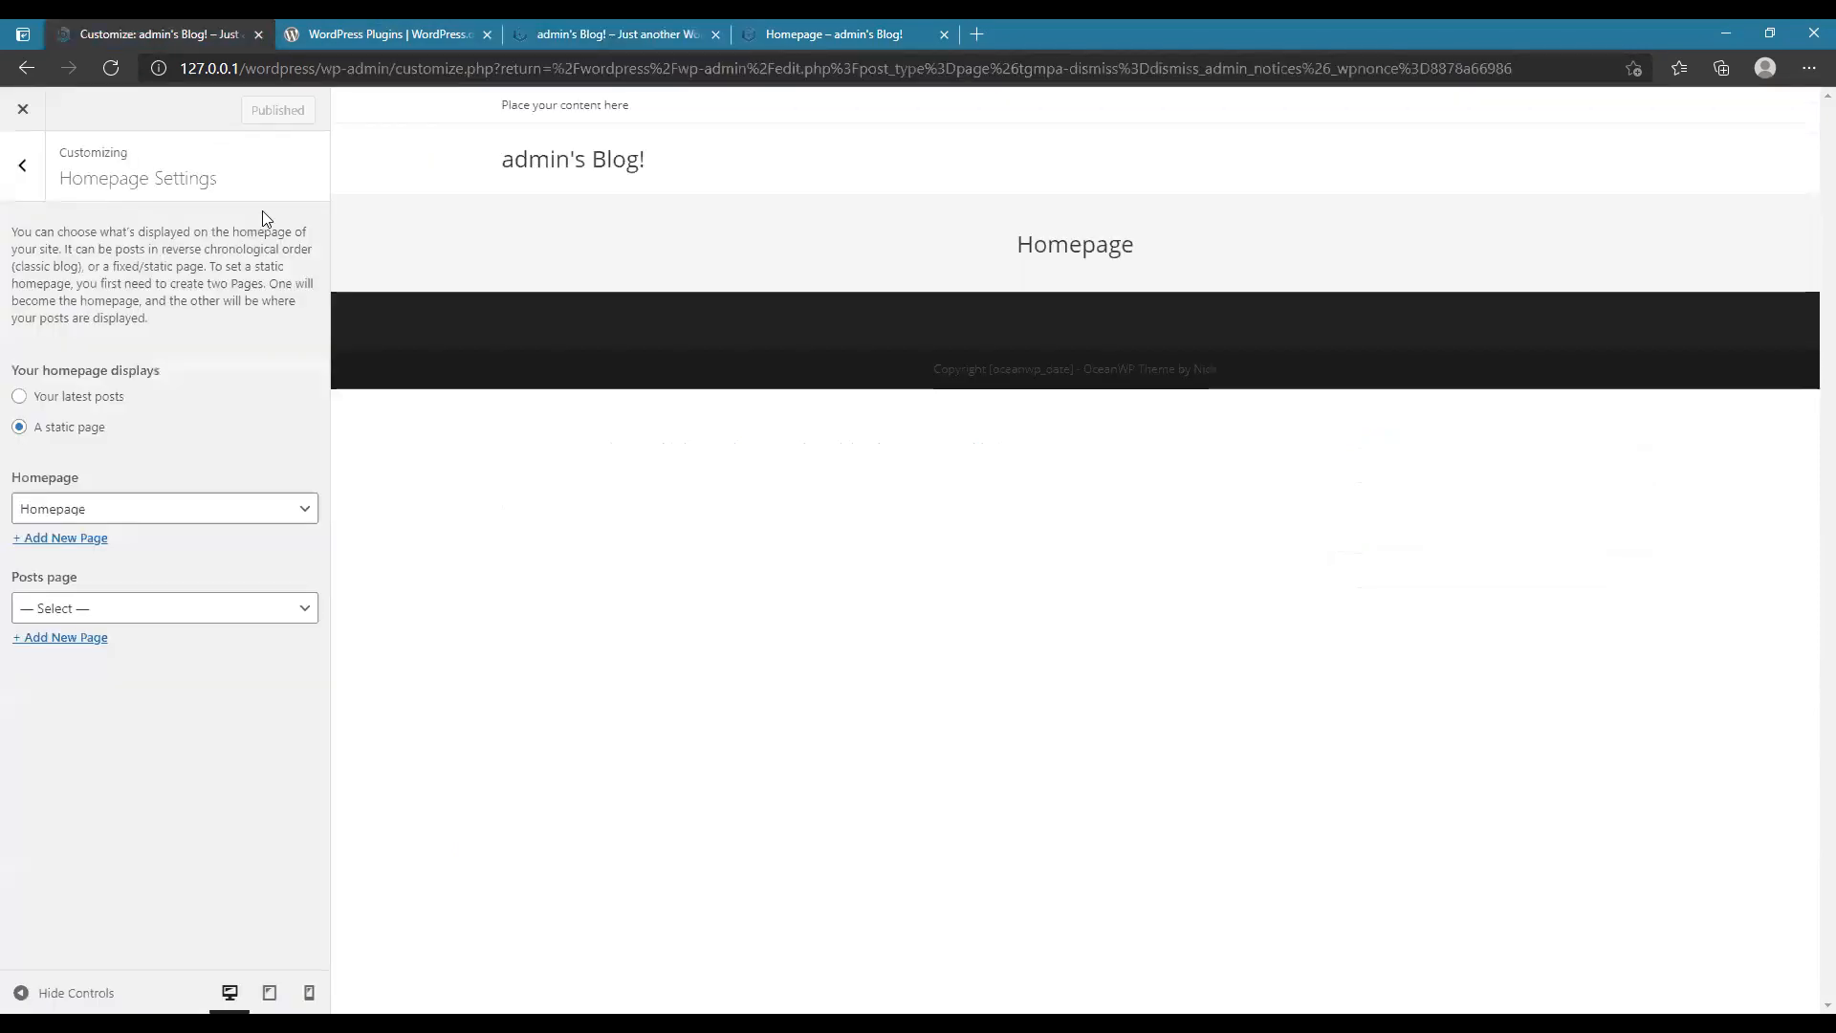
left_click(22, 172)
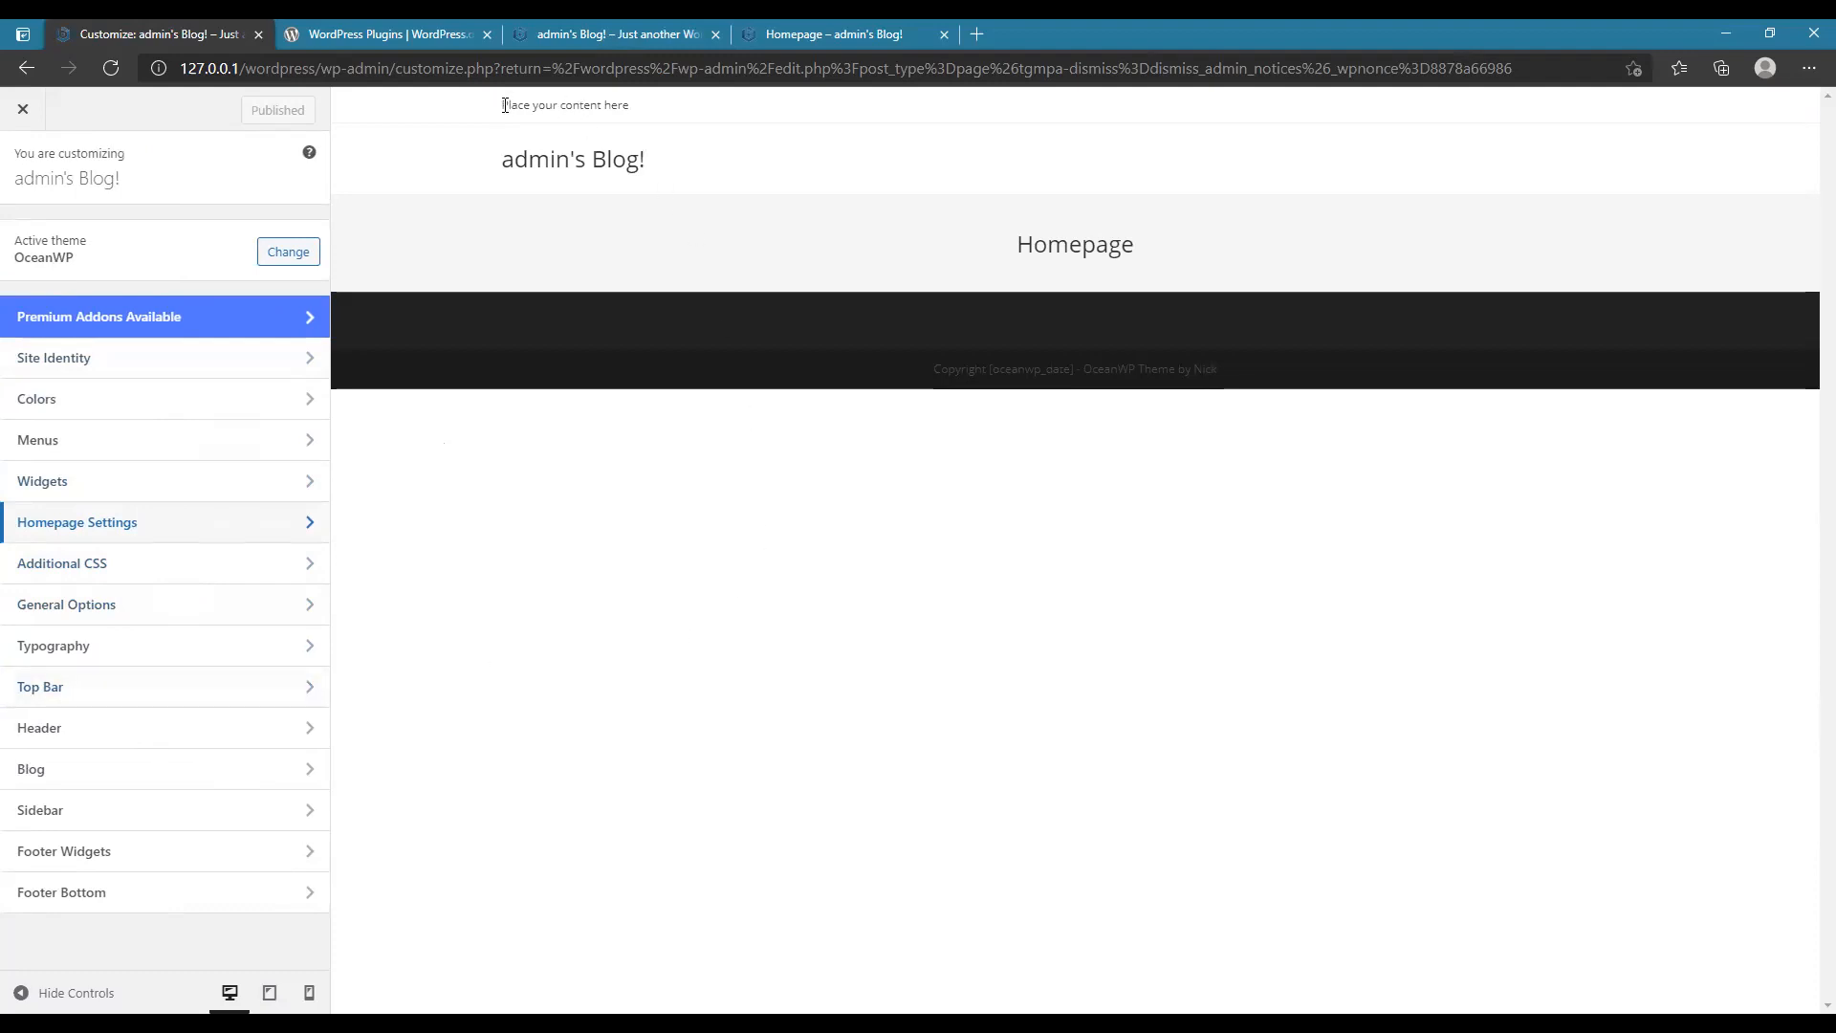
left_click_drag(505, 105, 658, 109)
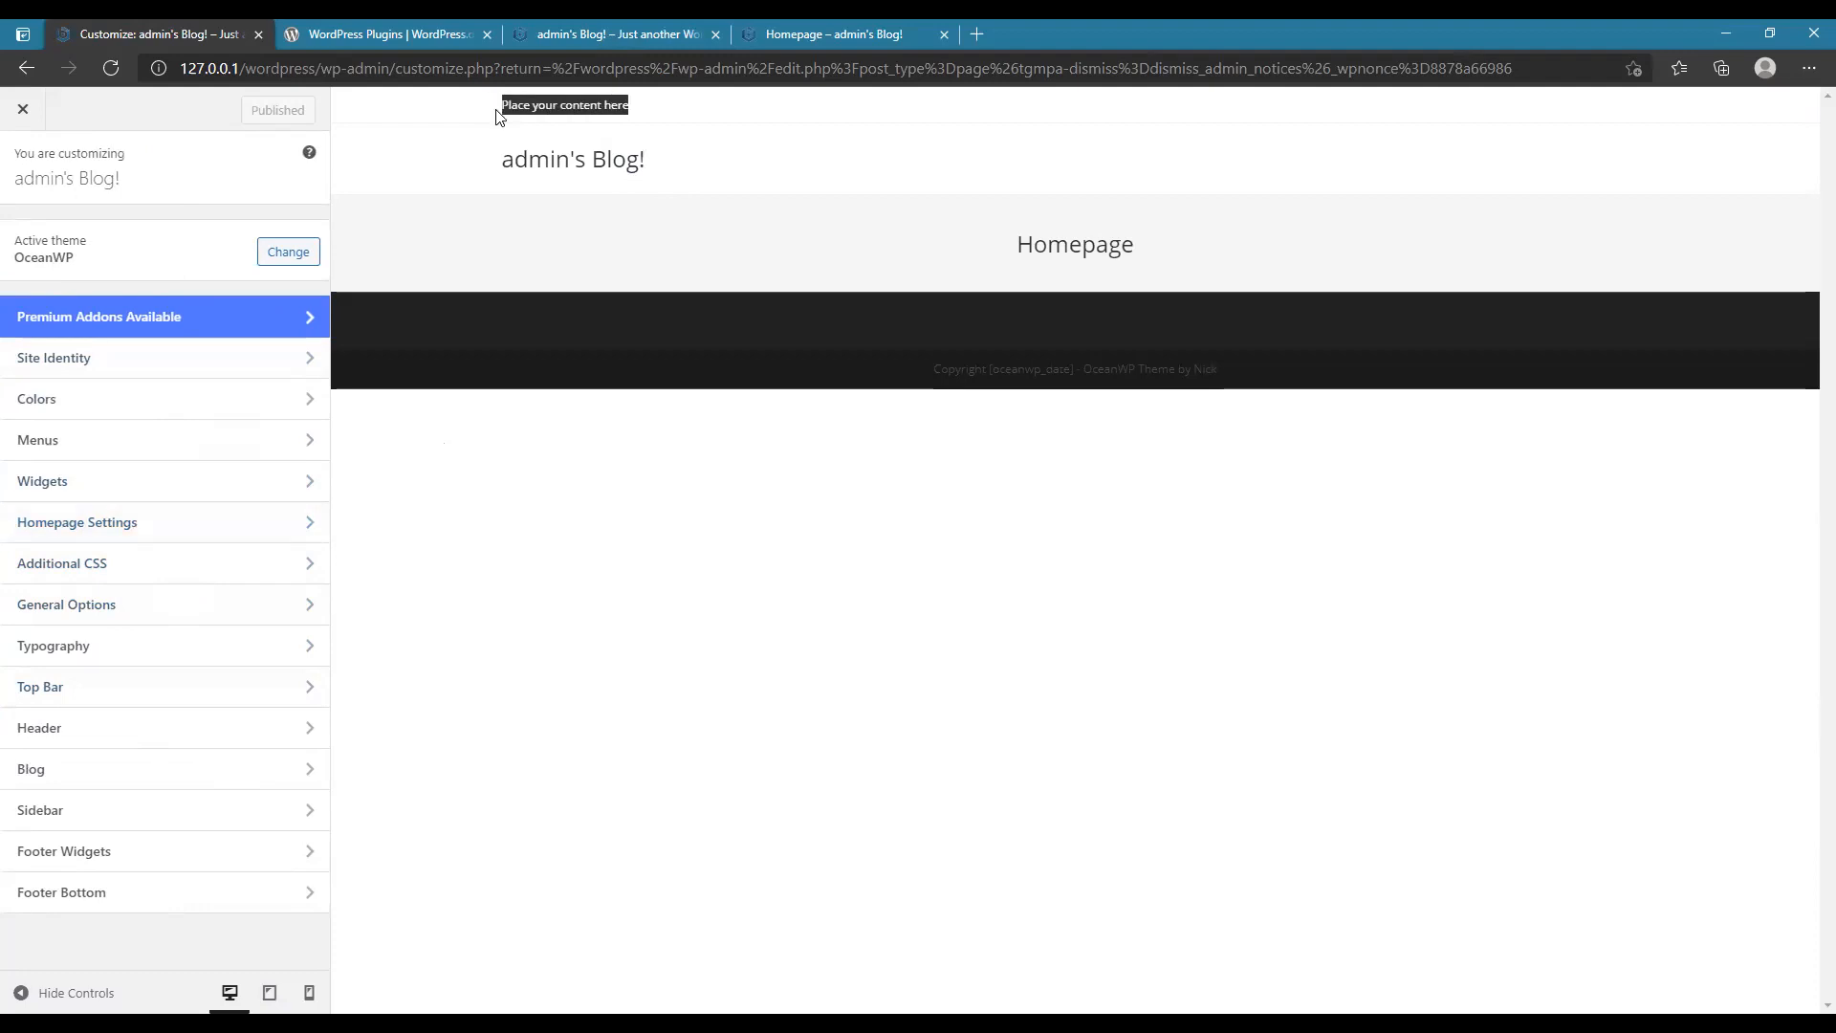
left_click(498, 116)
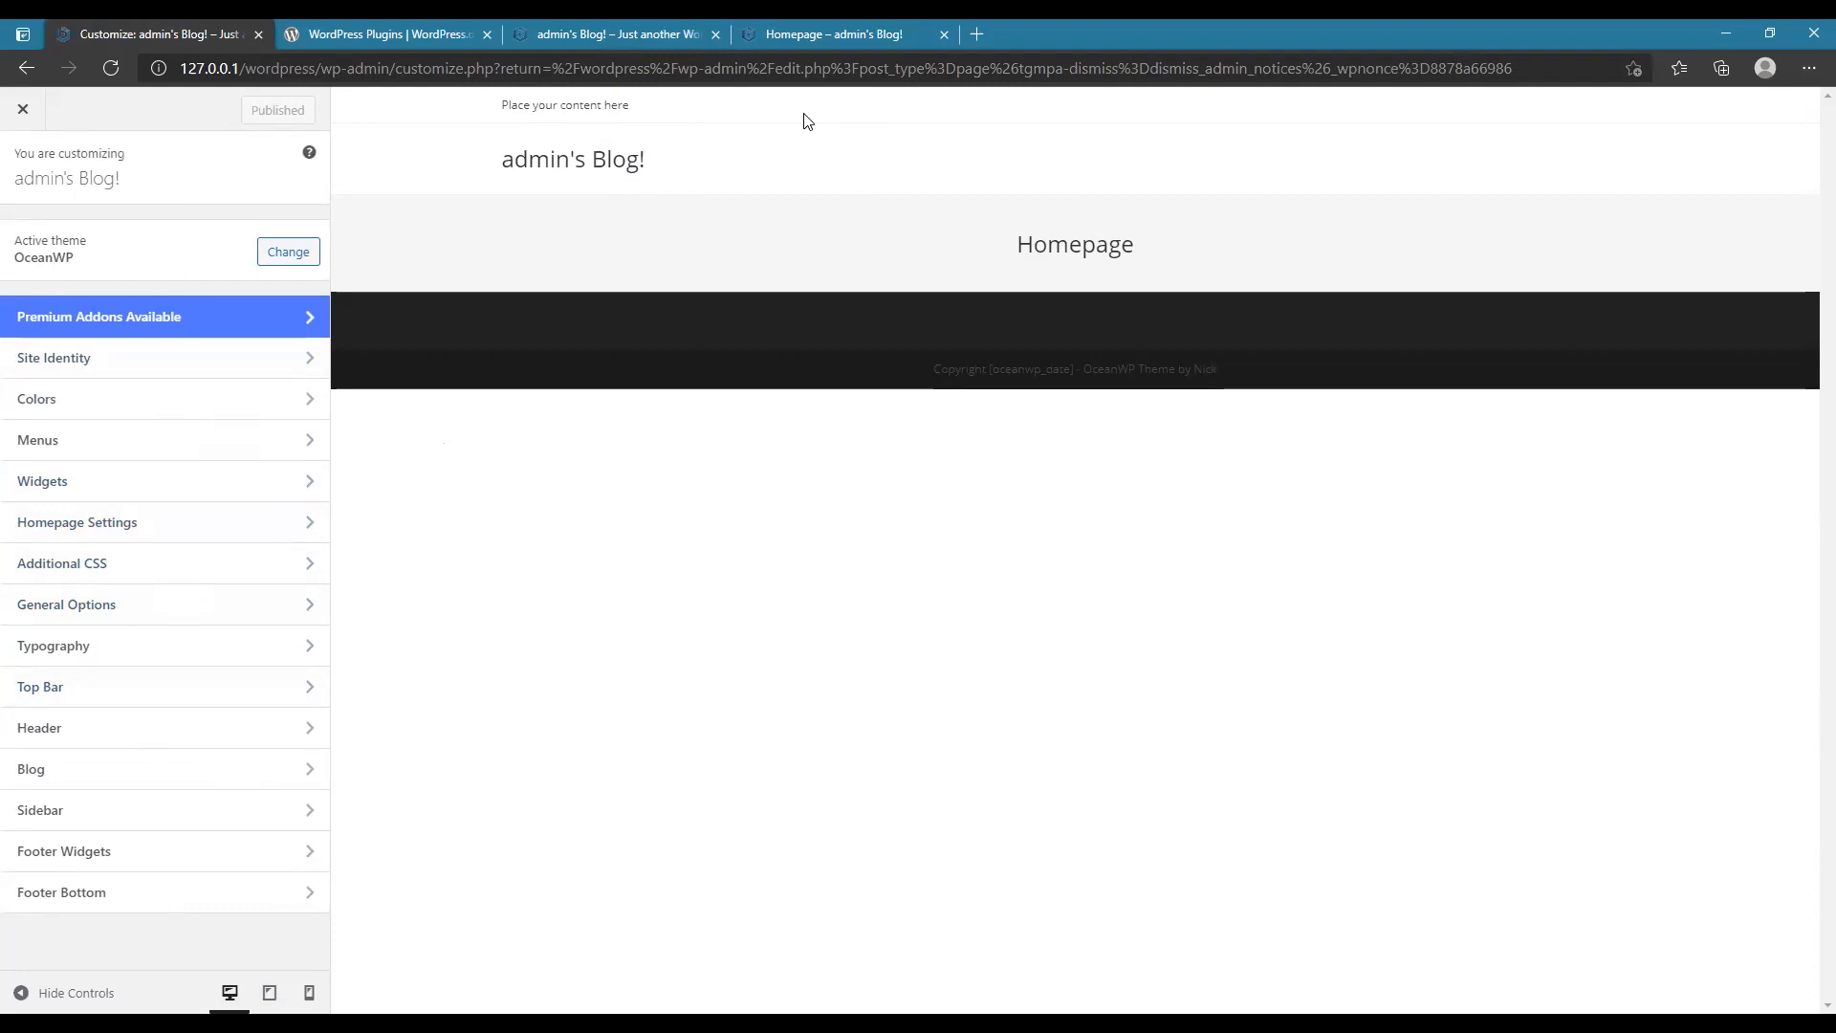
left_click_drag(468, 111, 706, 118)
left_click(704, 120)
left_click(156, 681)
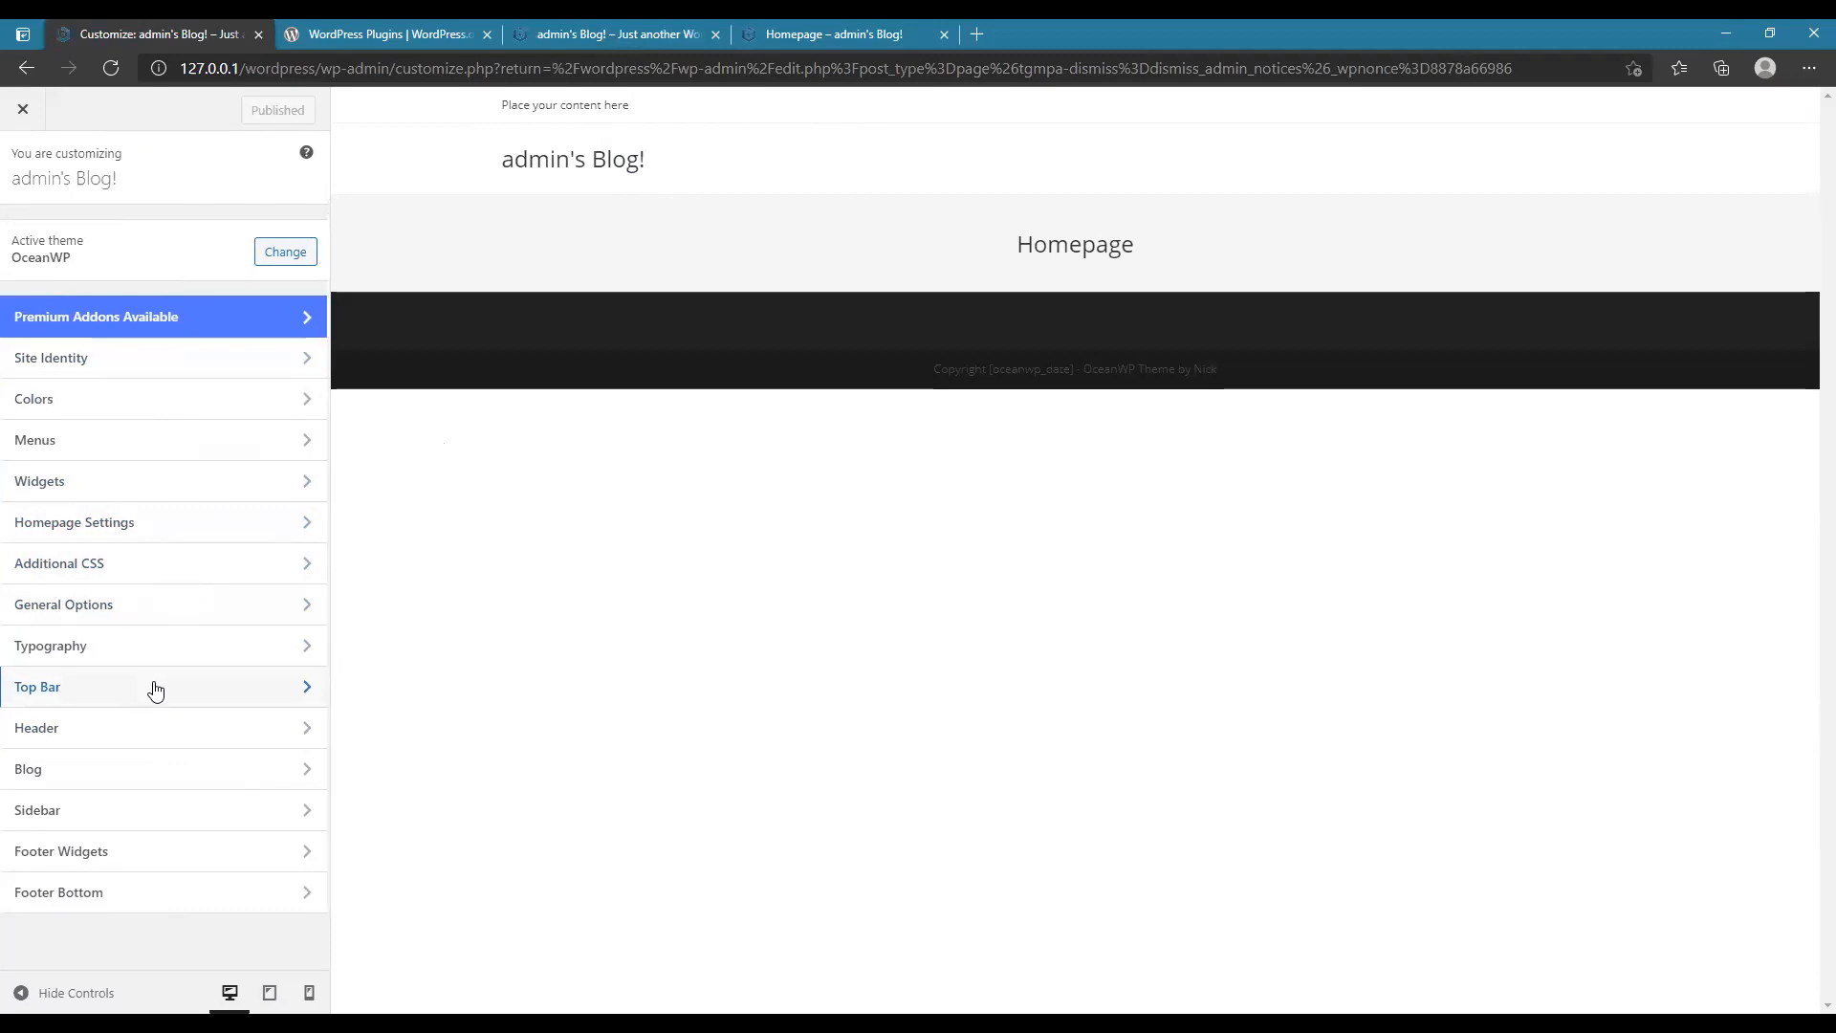
left_click(92, 235)
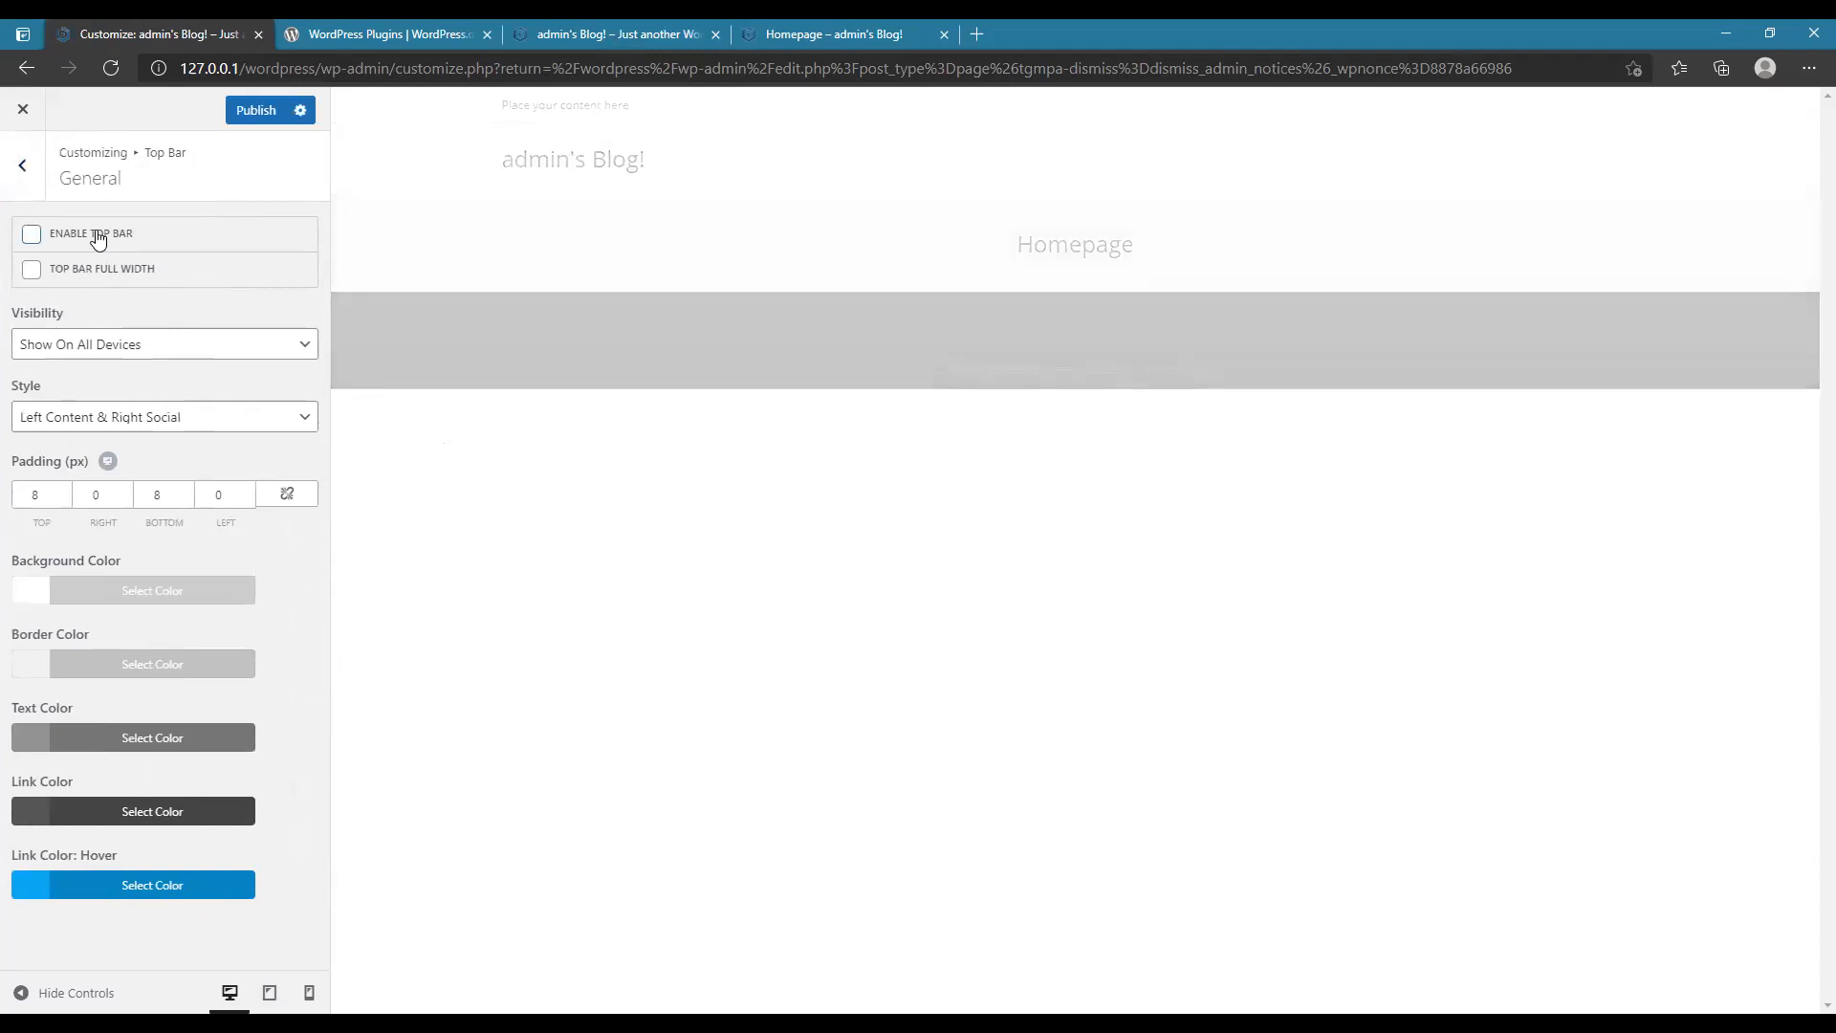
left_click(25, 168)
left_click(28, 174)
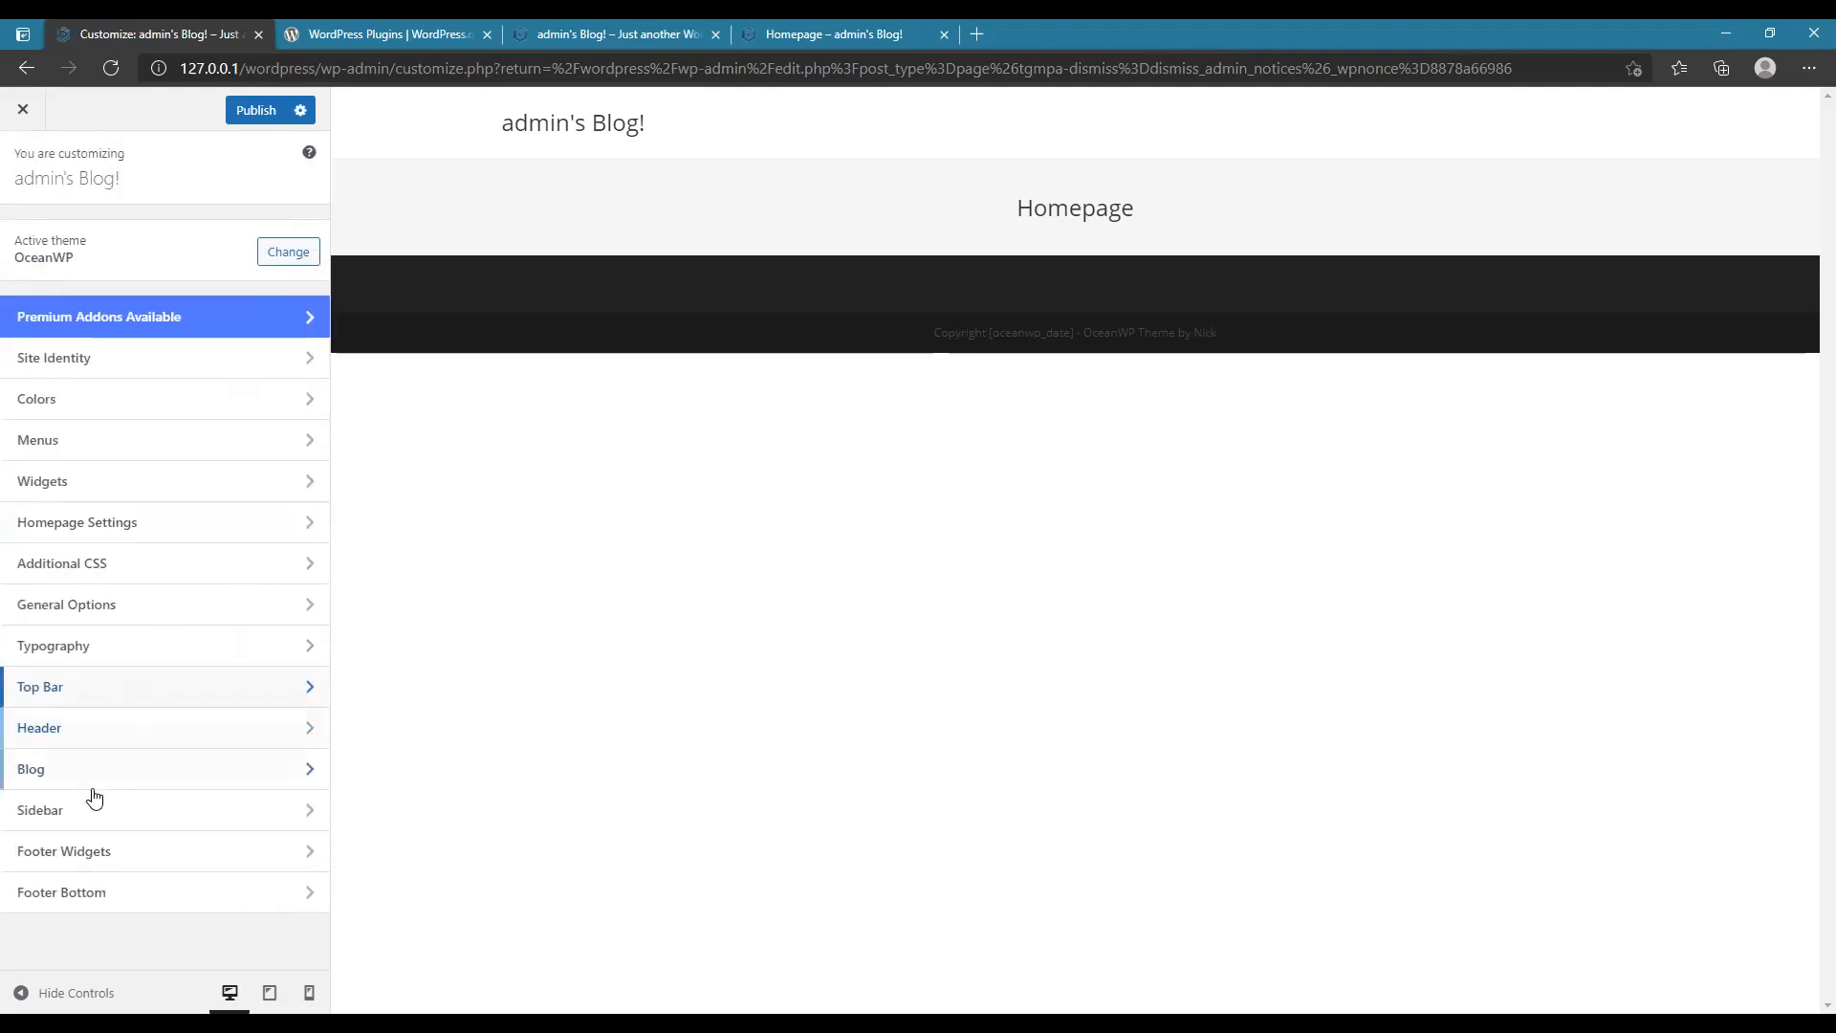
- Review the available header styles in the Header general settings and return to the main Customizer list
left_click(88, 737)
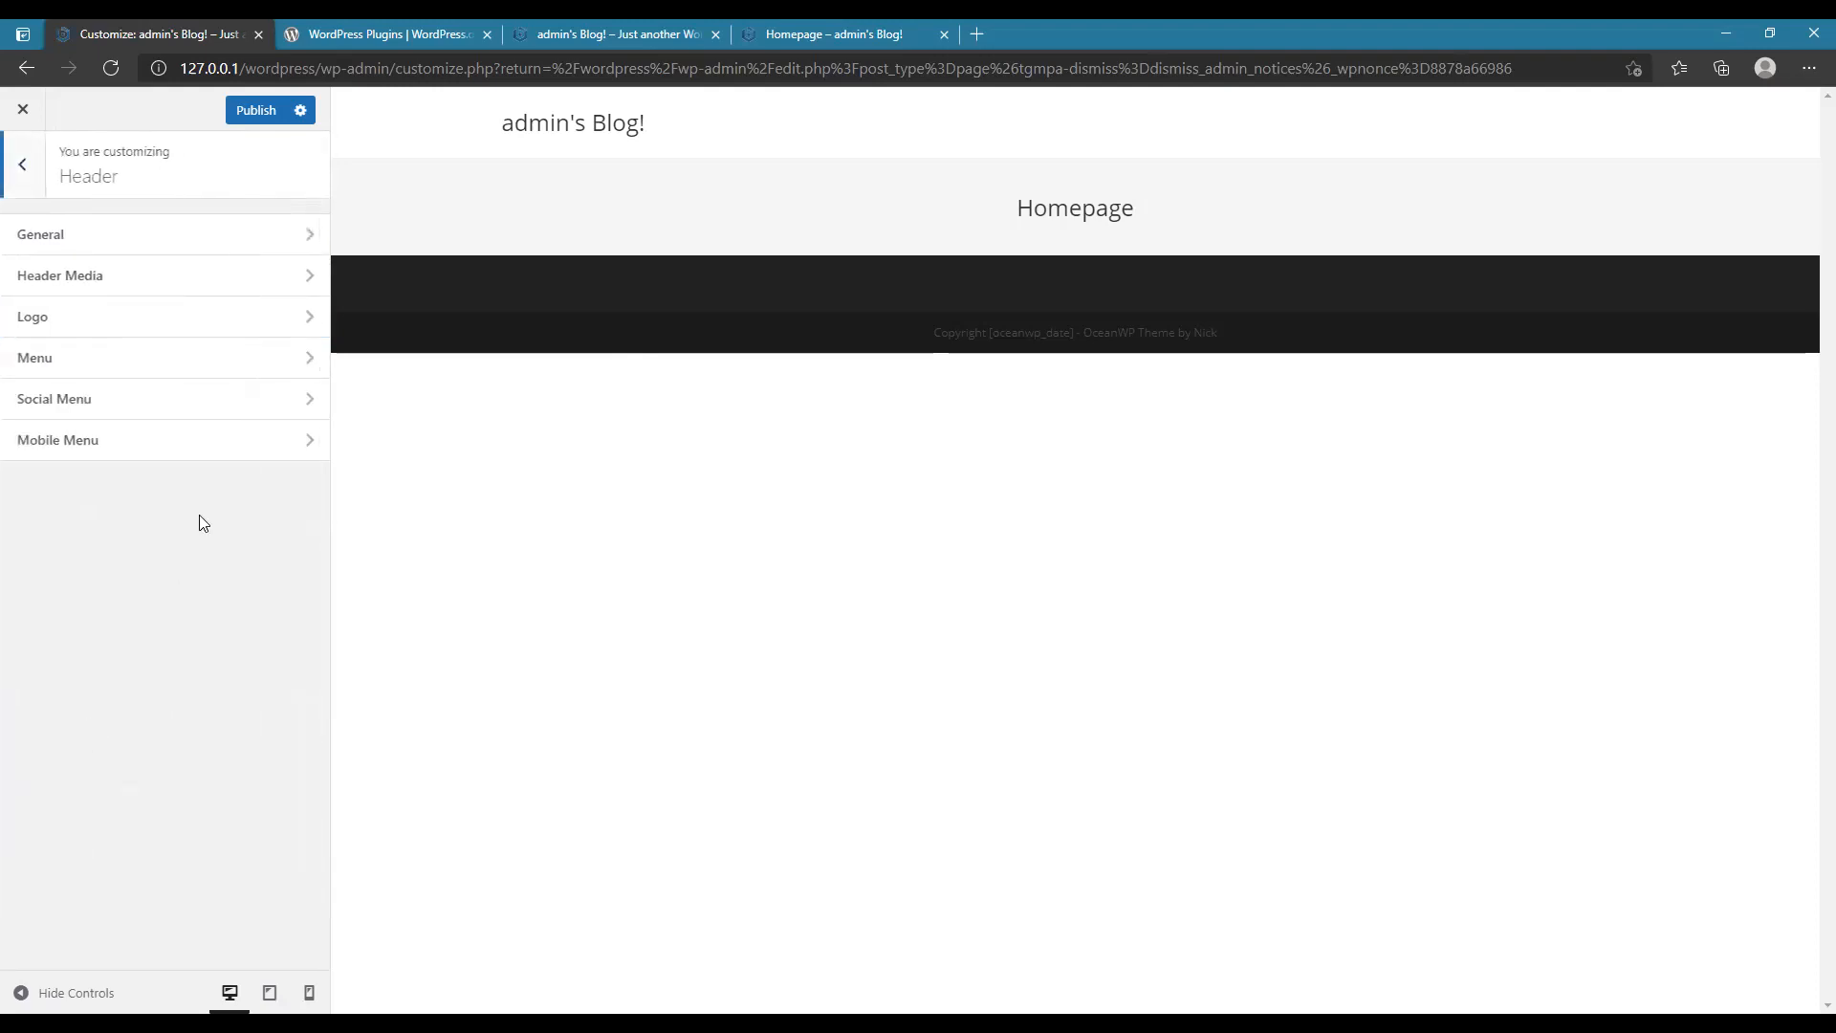
left_click(91, 251)
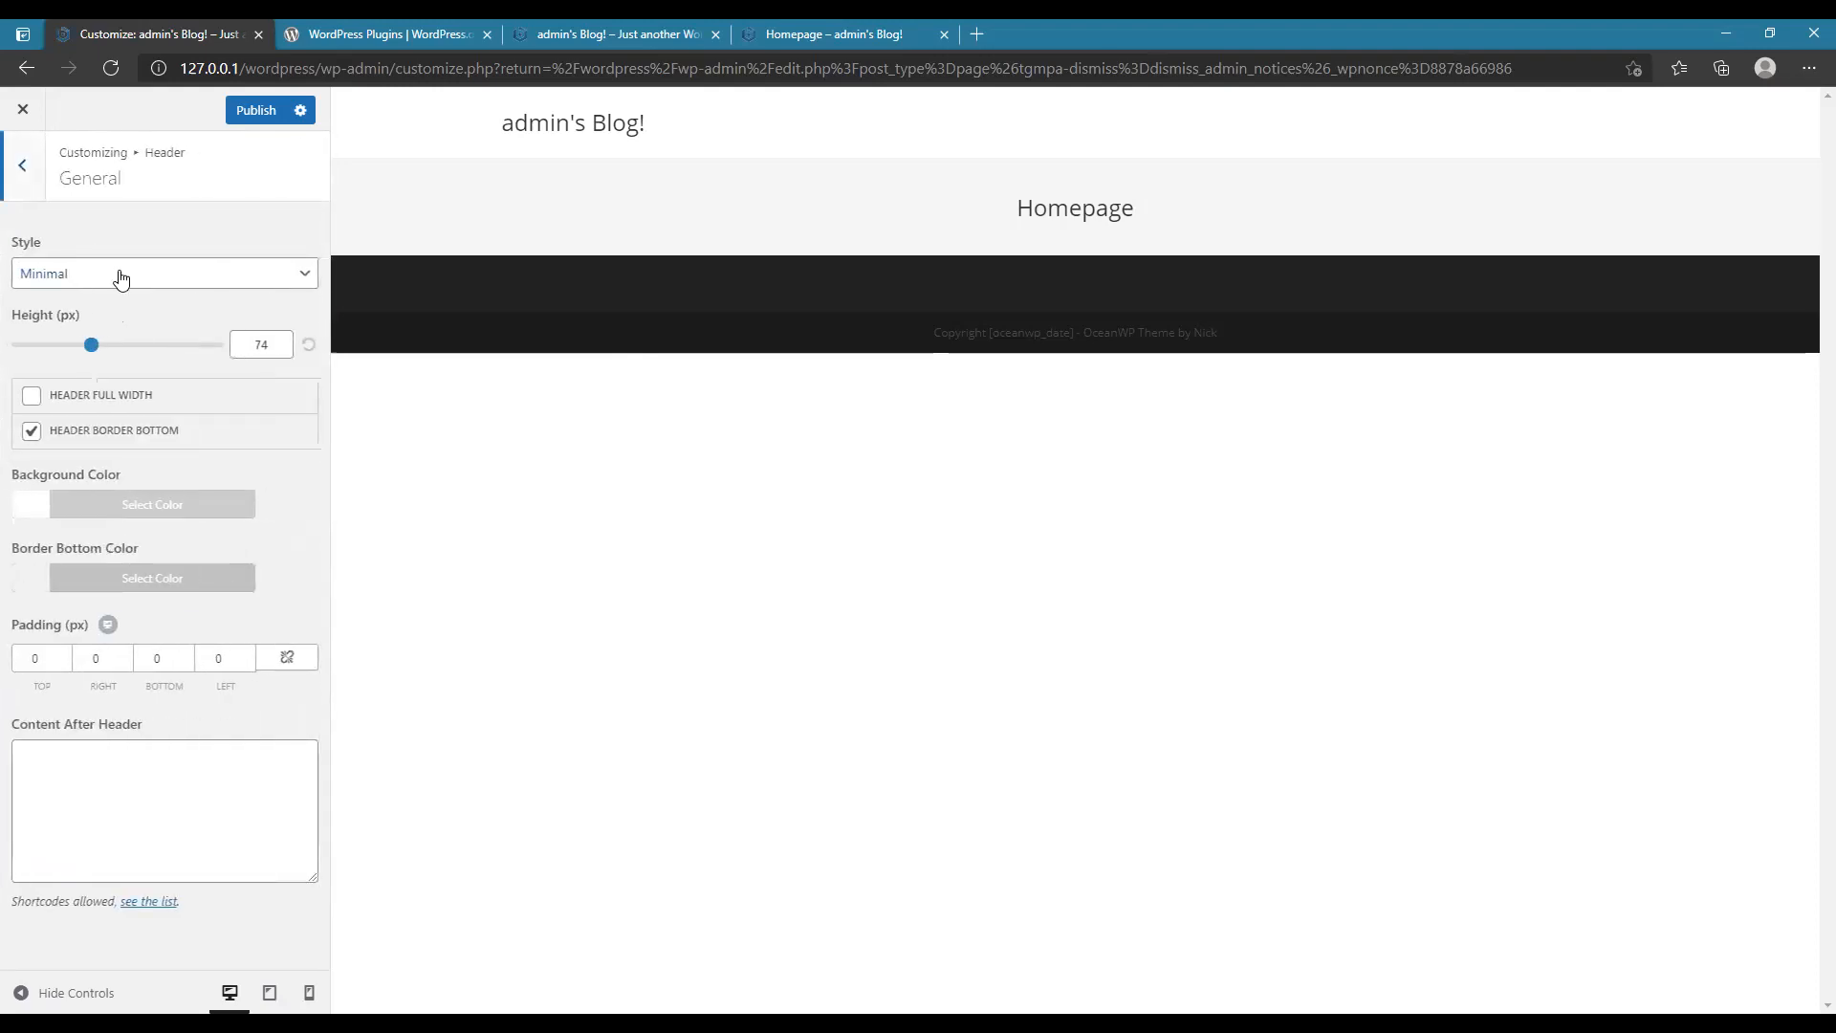
left_click(120, 278)
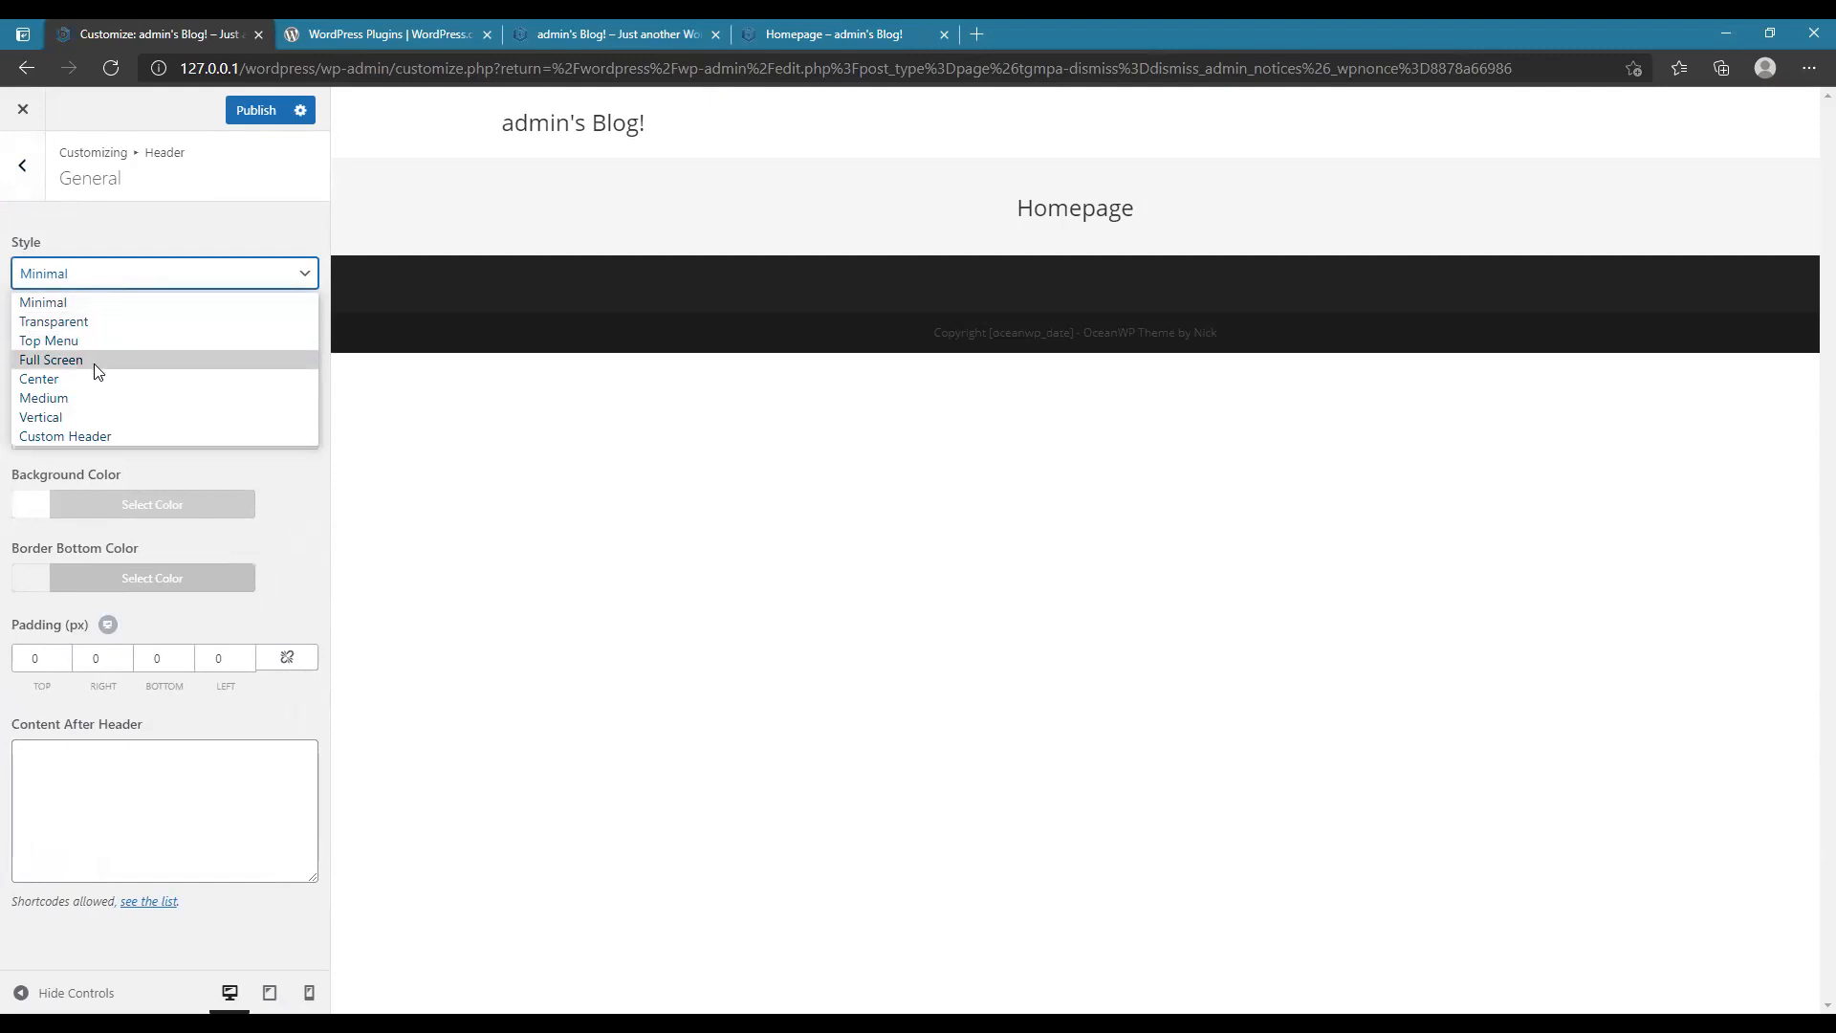
left_click(125, 275)
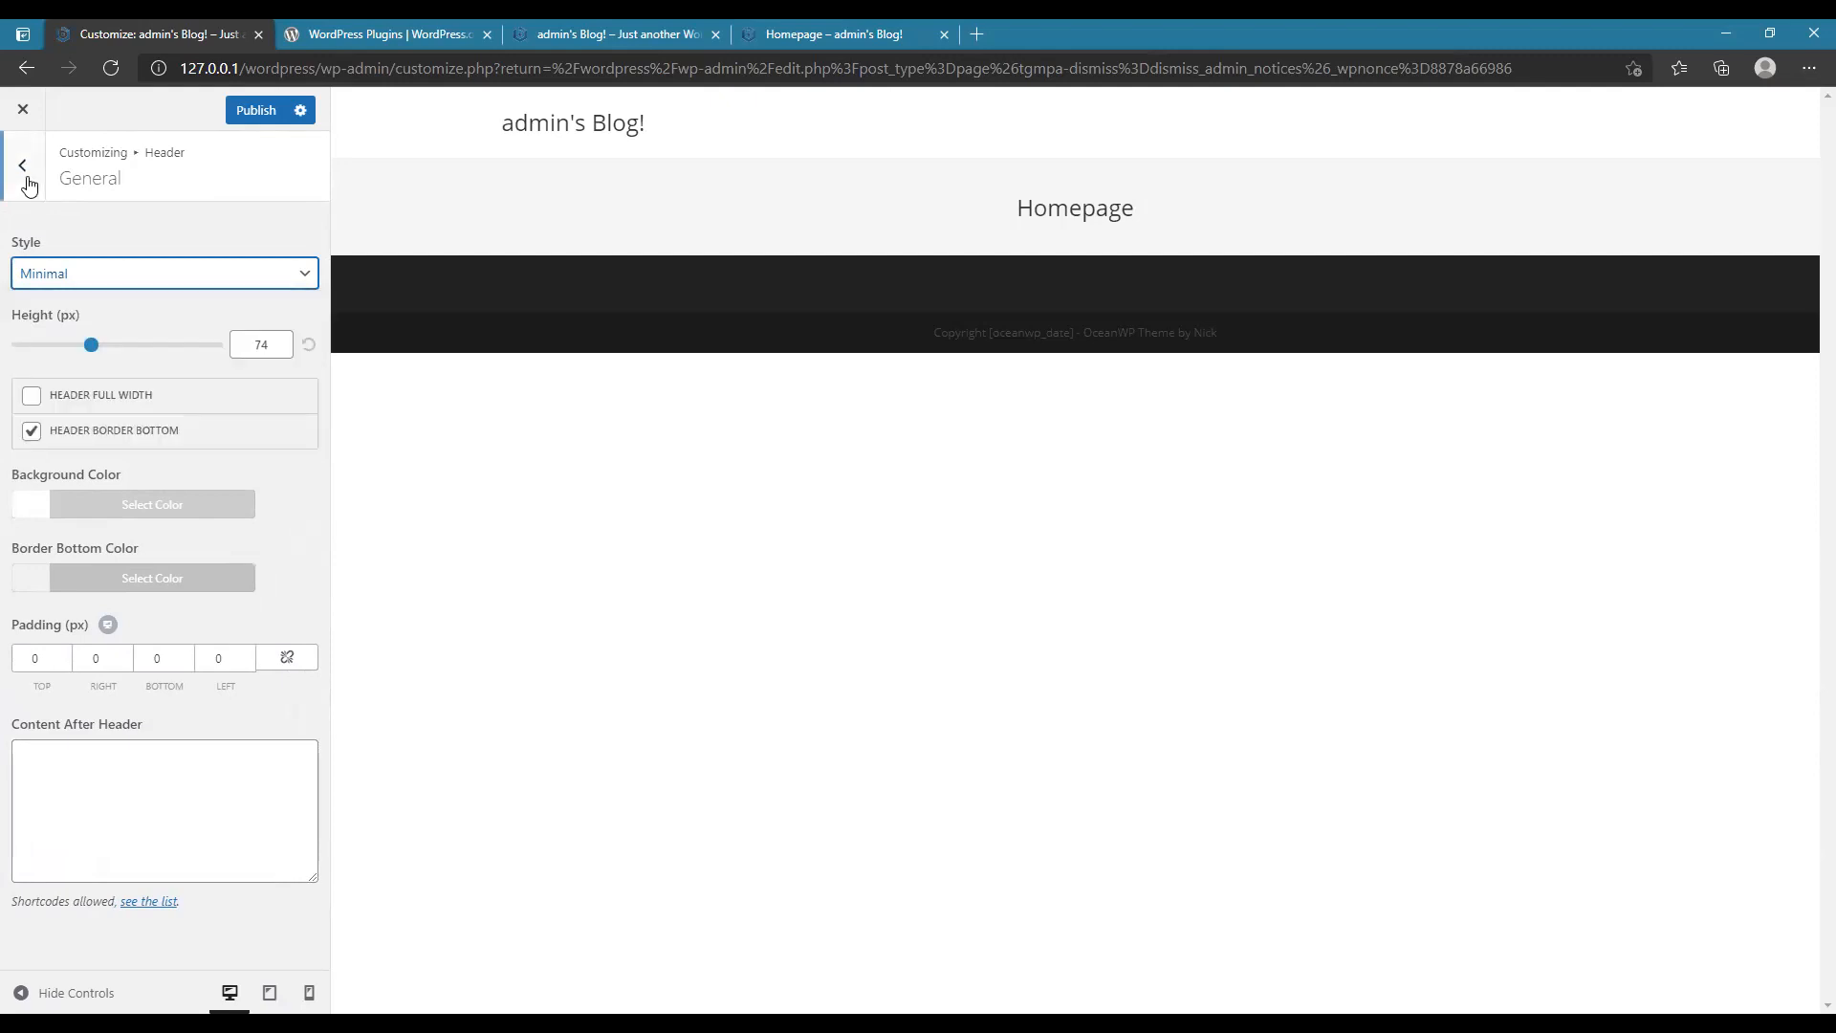
left_click(25, 171)
left_click(22, 164)
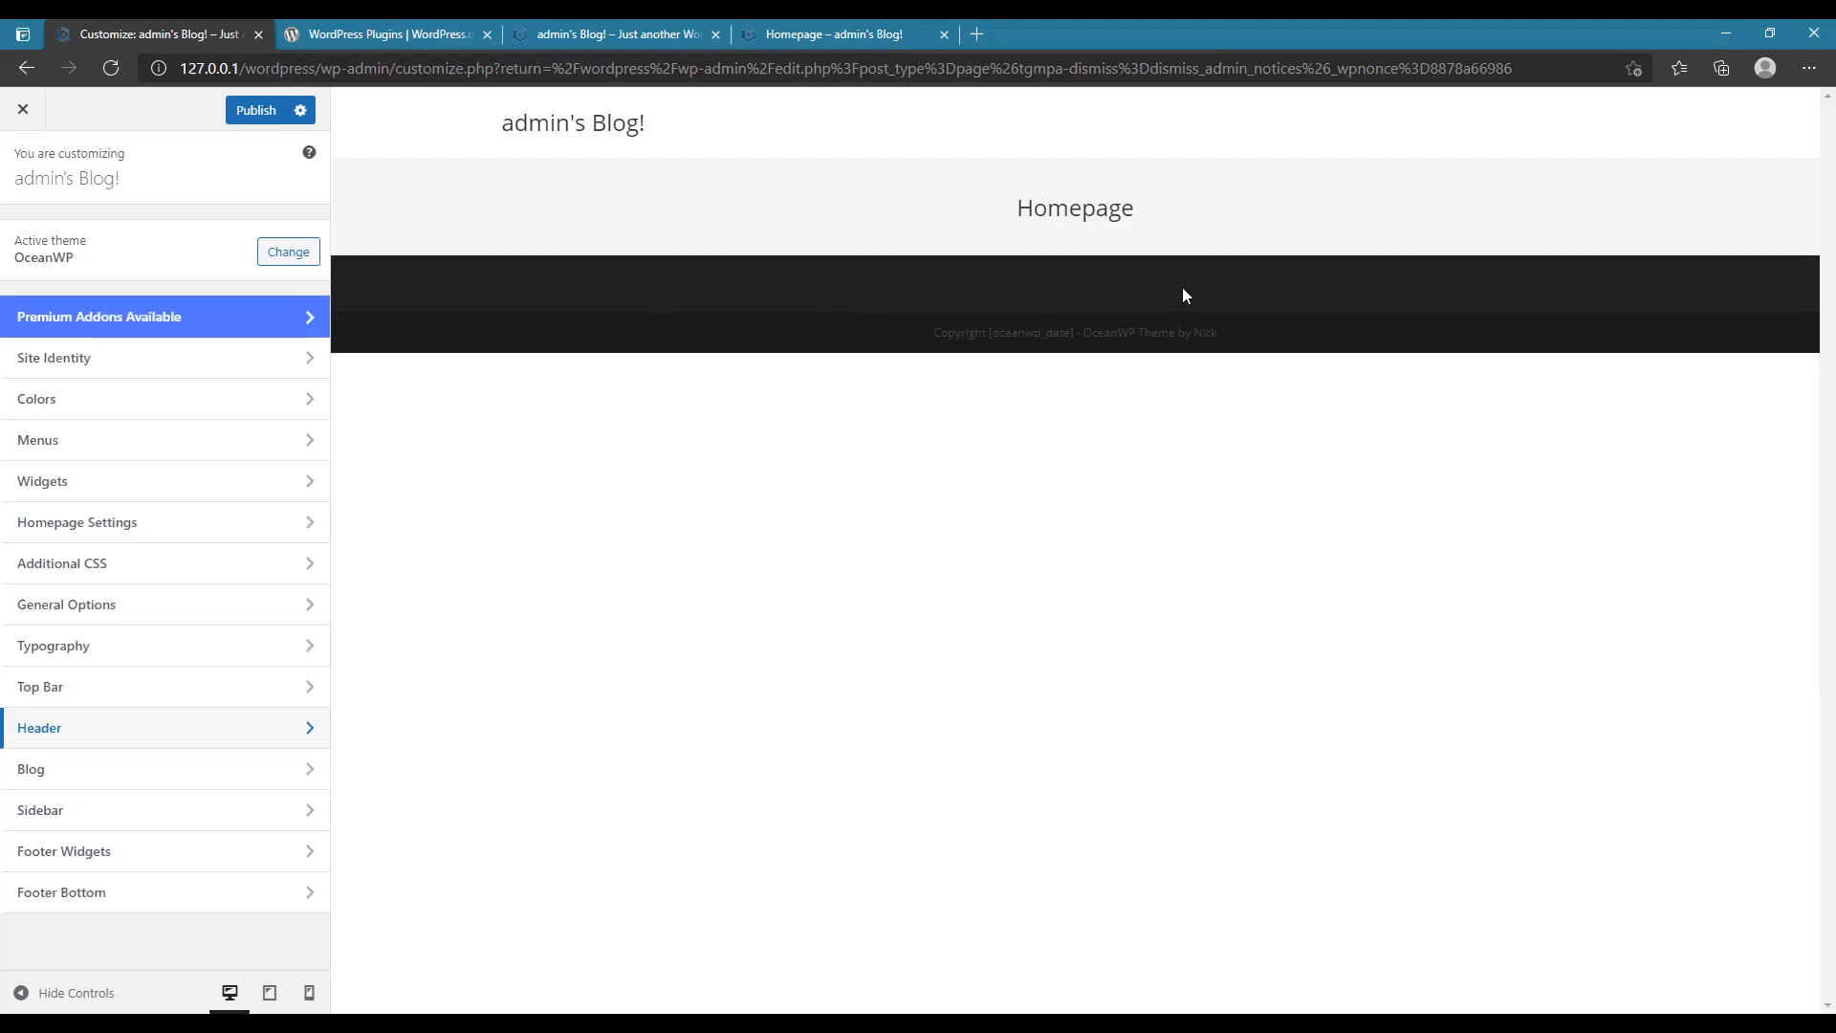
- Disable the footer widgets and return to the main Customizer list
left_click_drag(936, 333, 1216, 335)
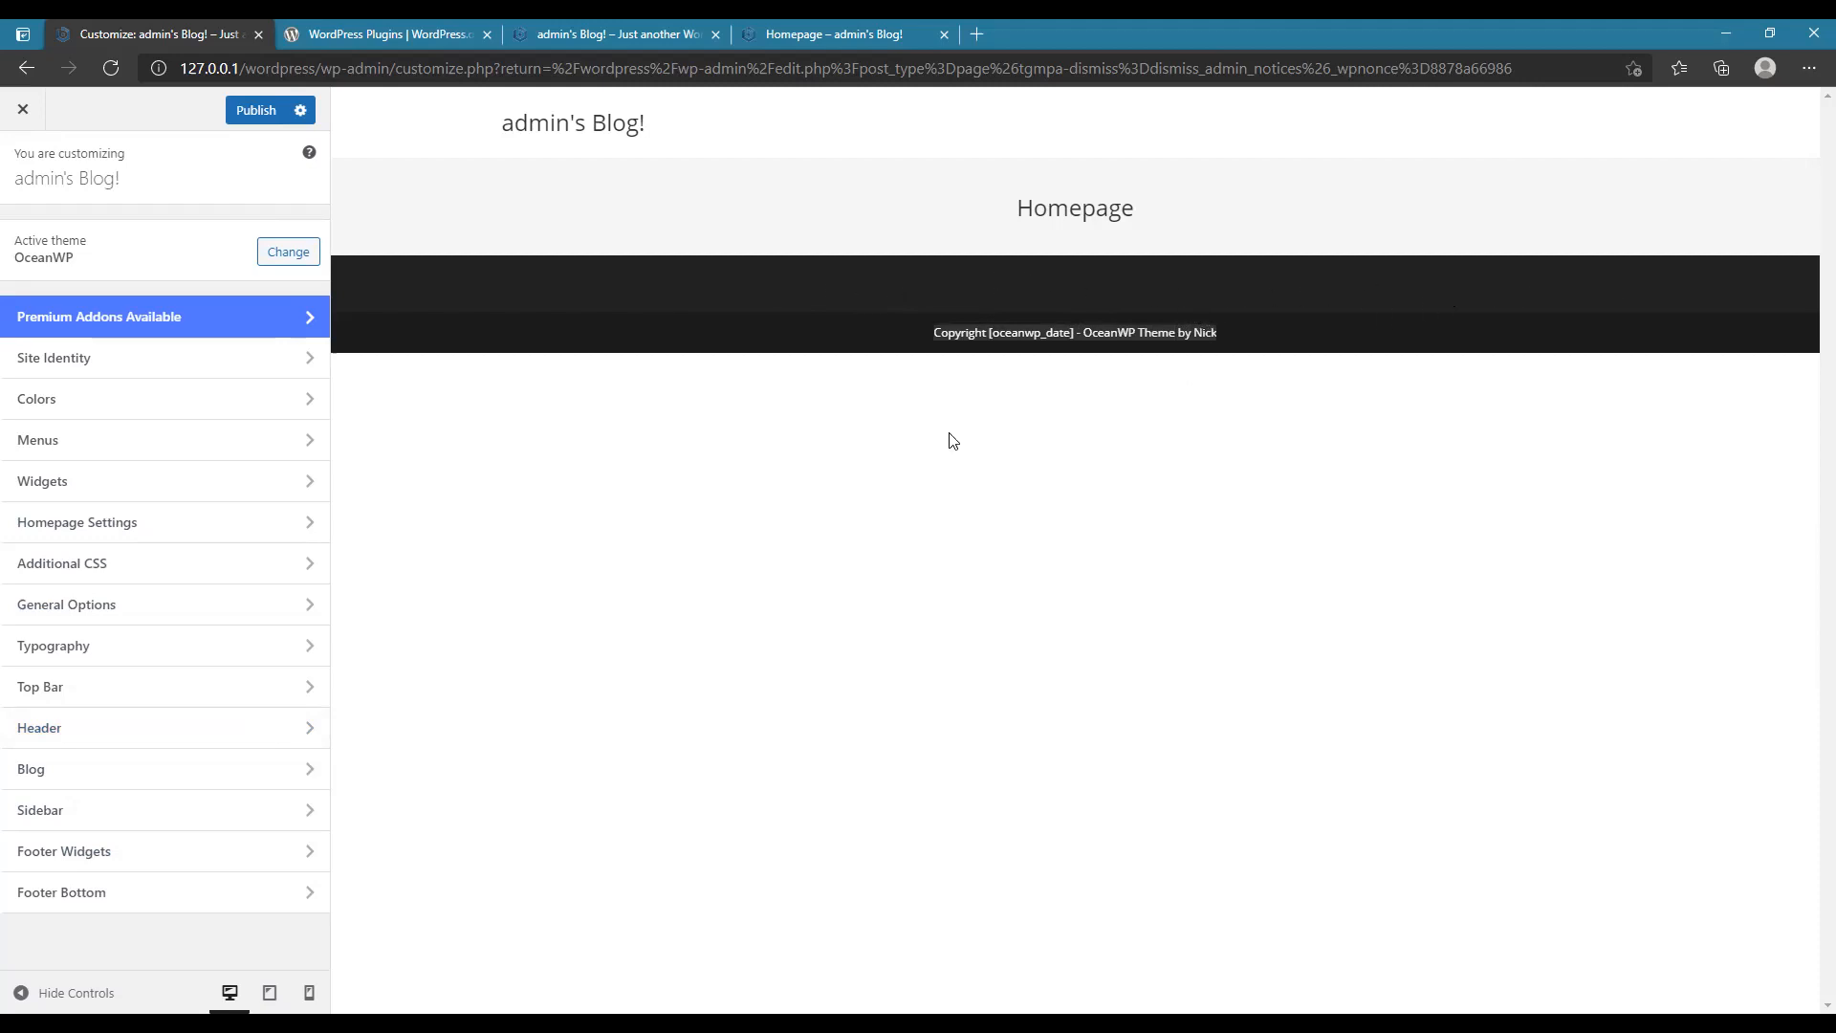
left_click(138, 864)
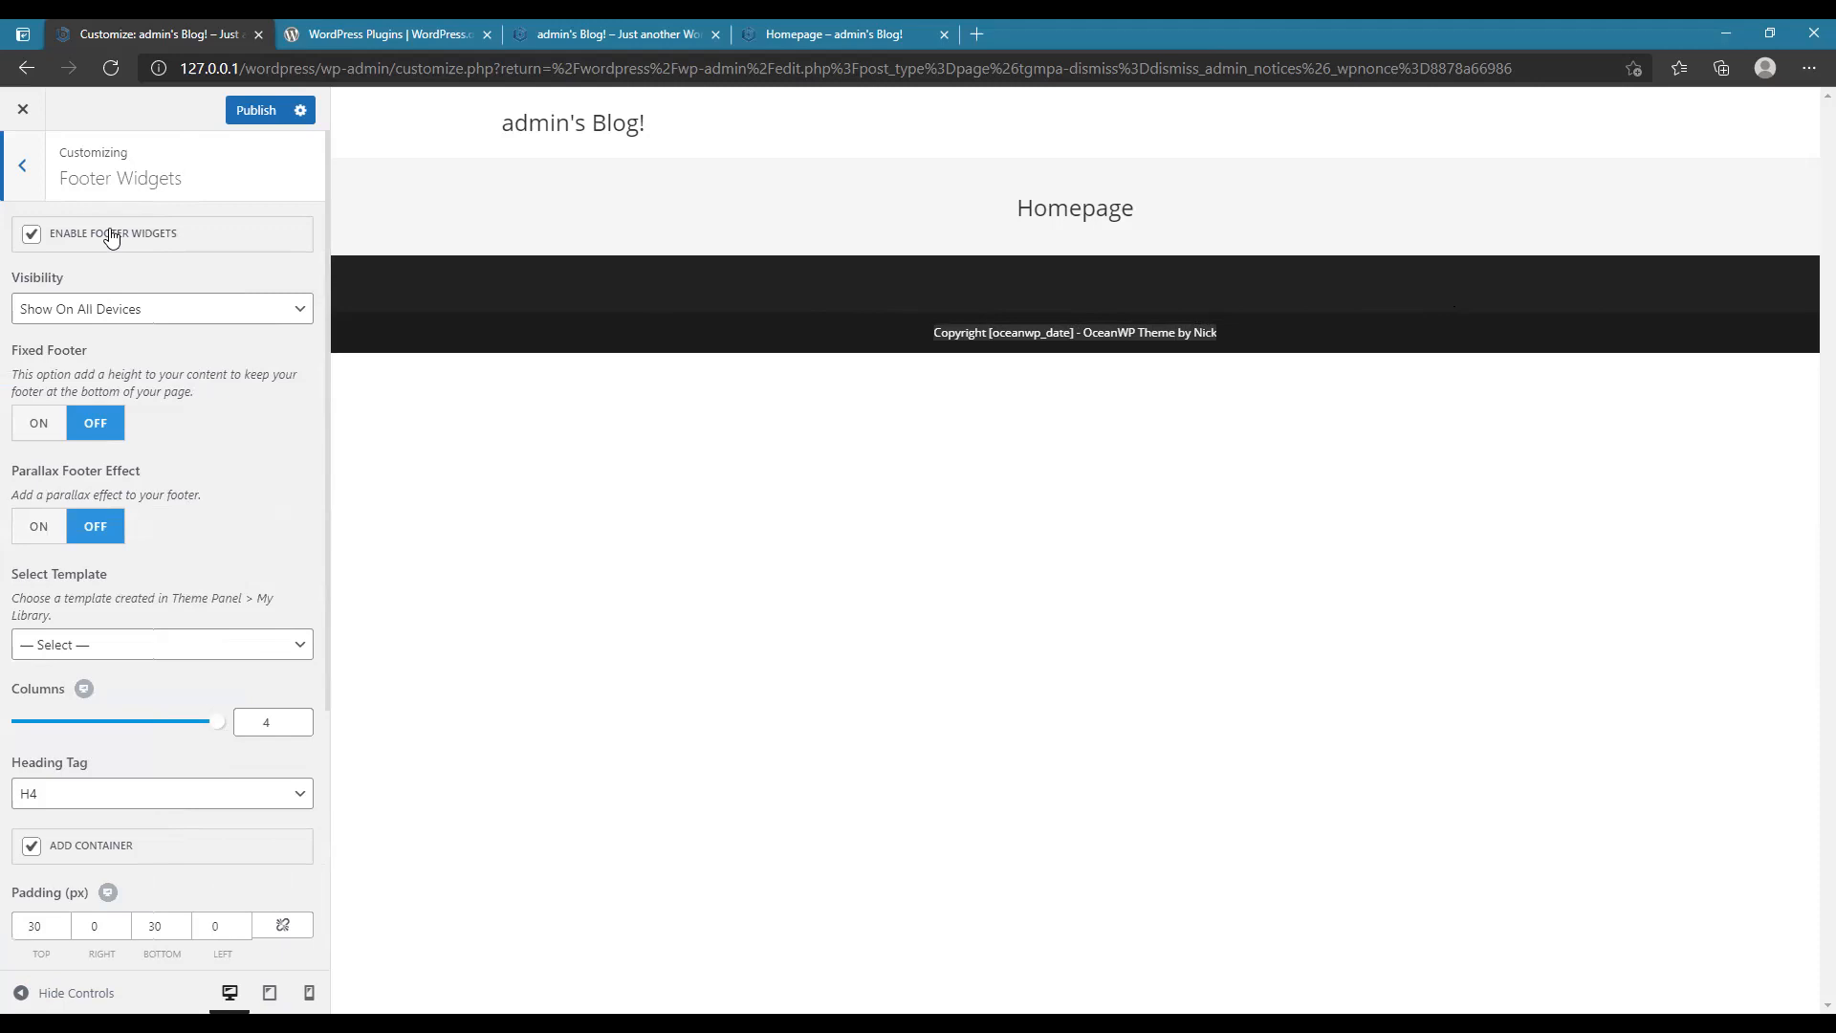
left_click(111, 236)
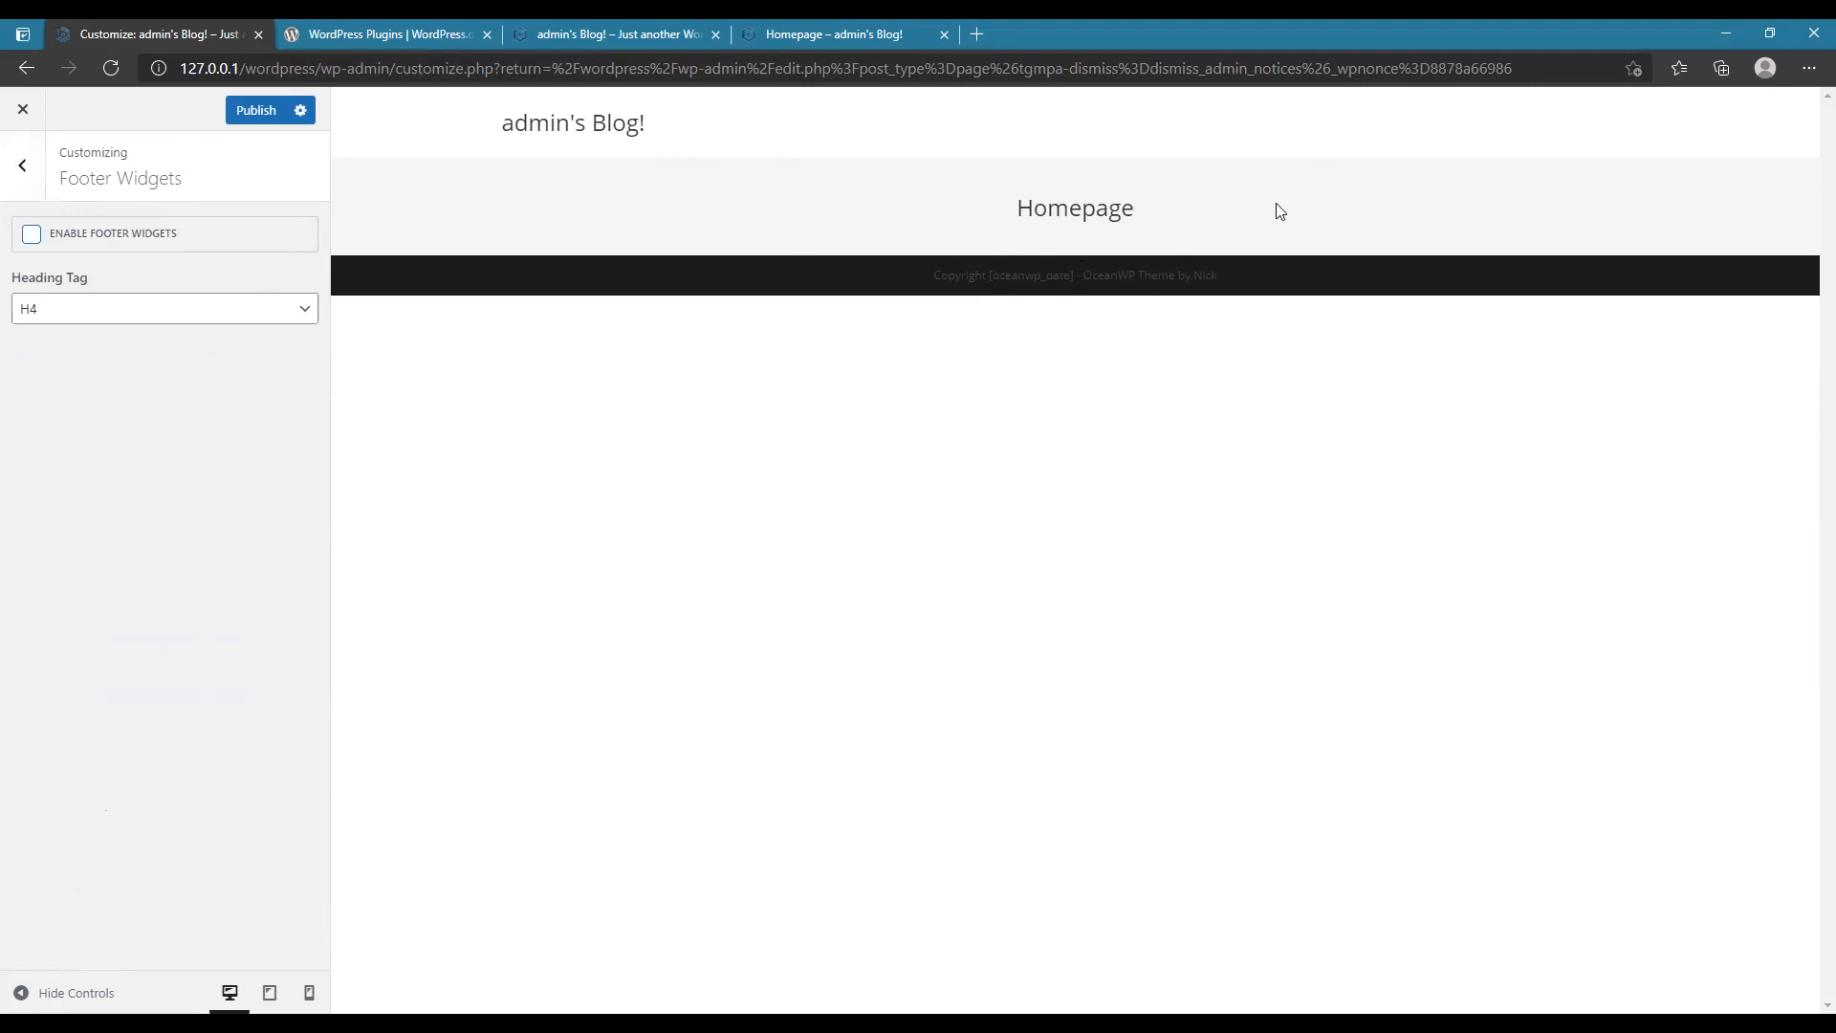
left_click(20, 172)
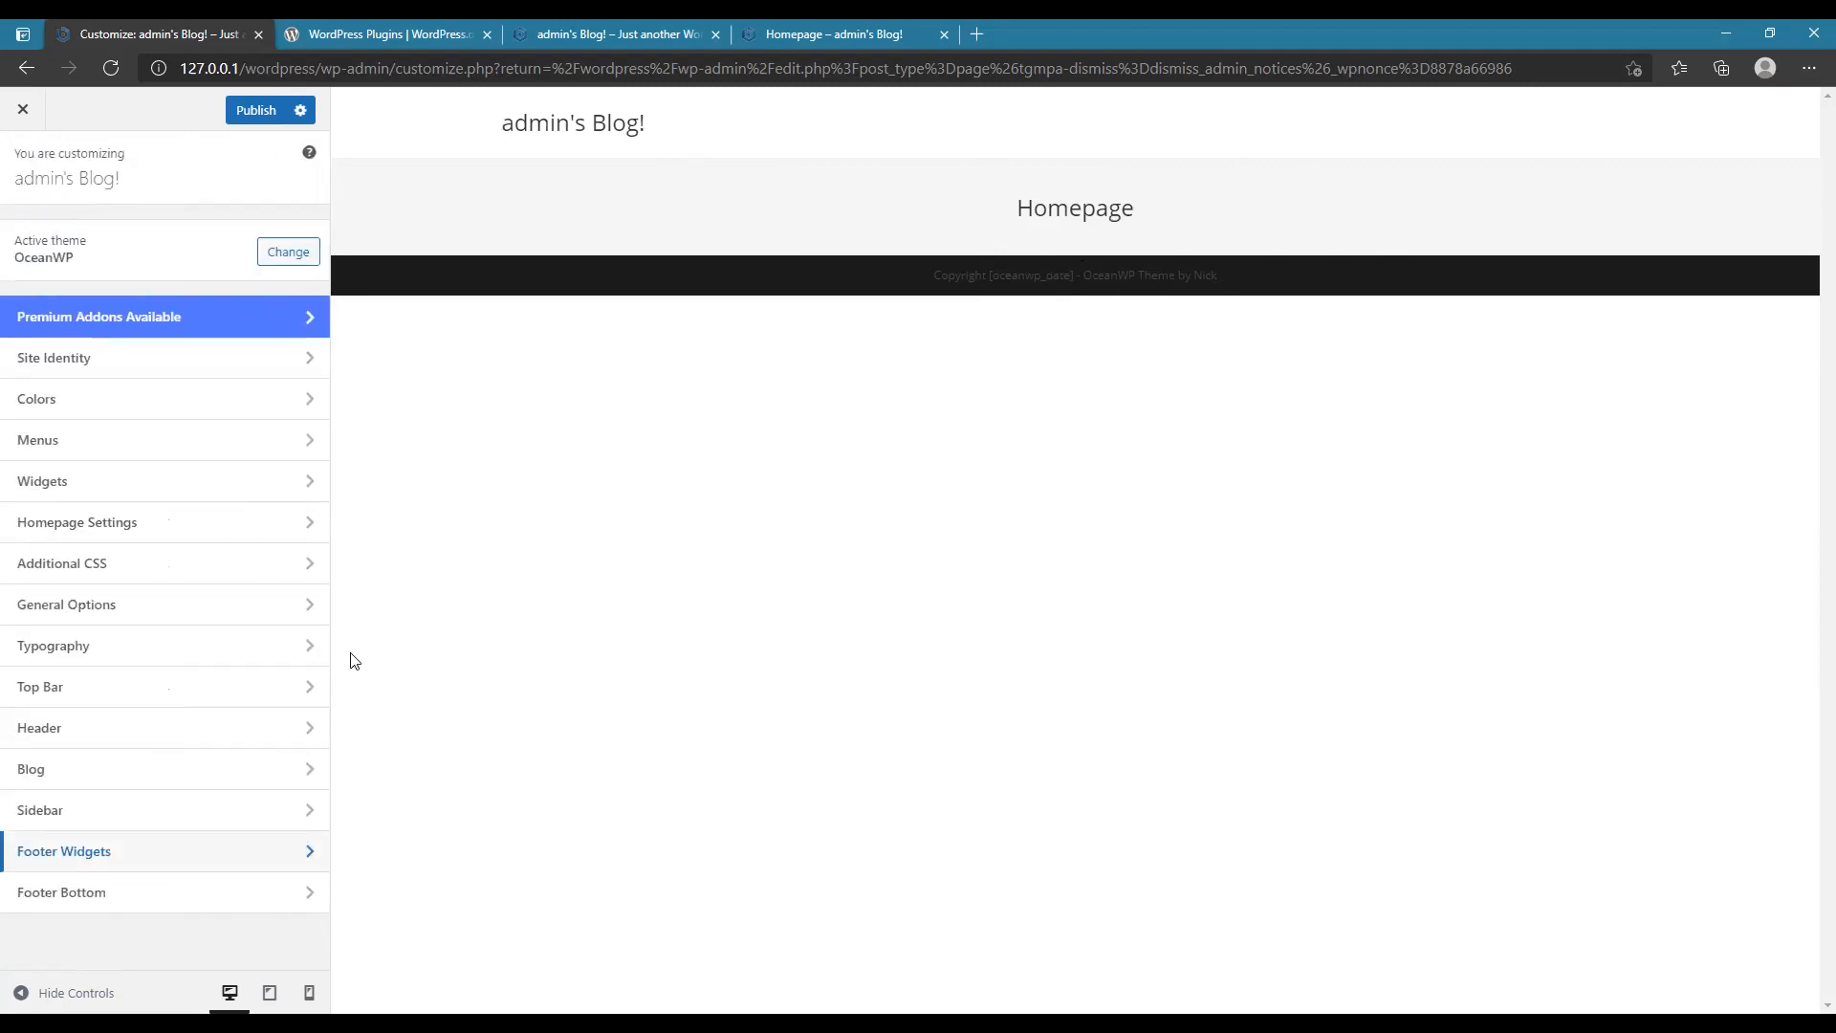
- Open the Footer Bottom settings and switch the footer bottom off and on again
left_click(143, 889)
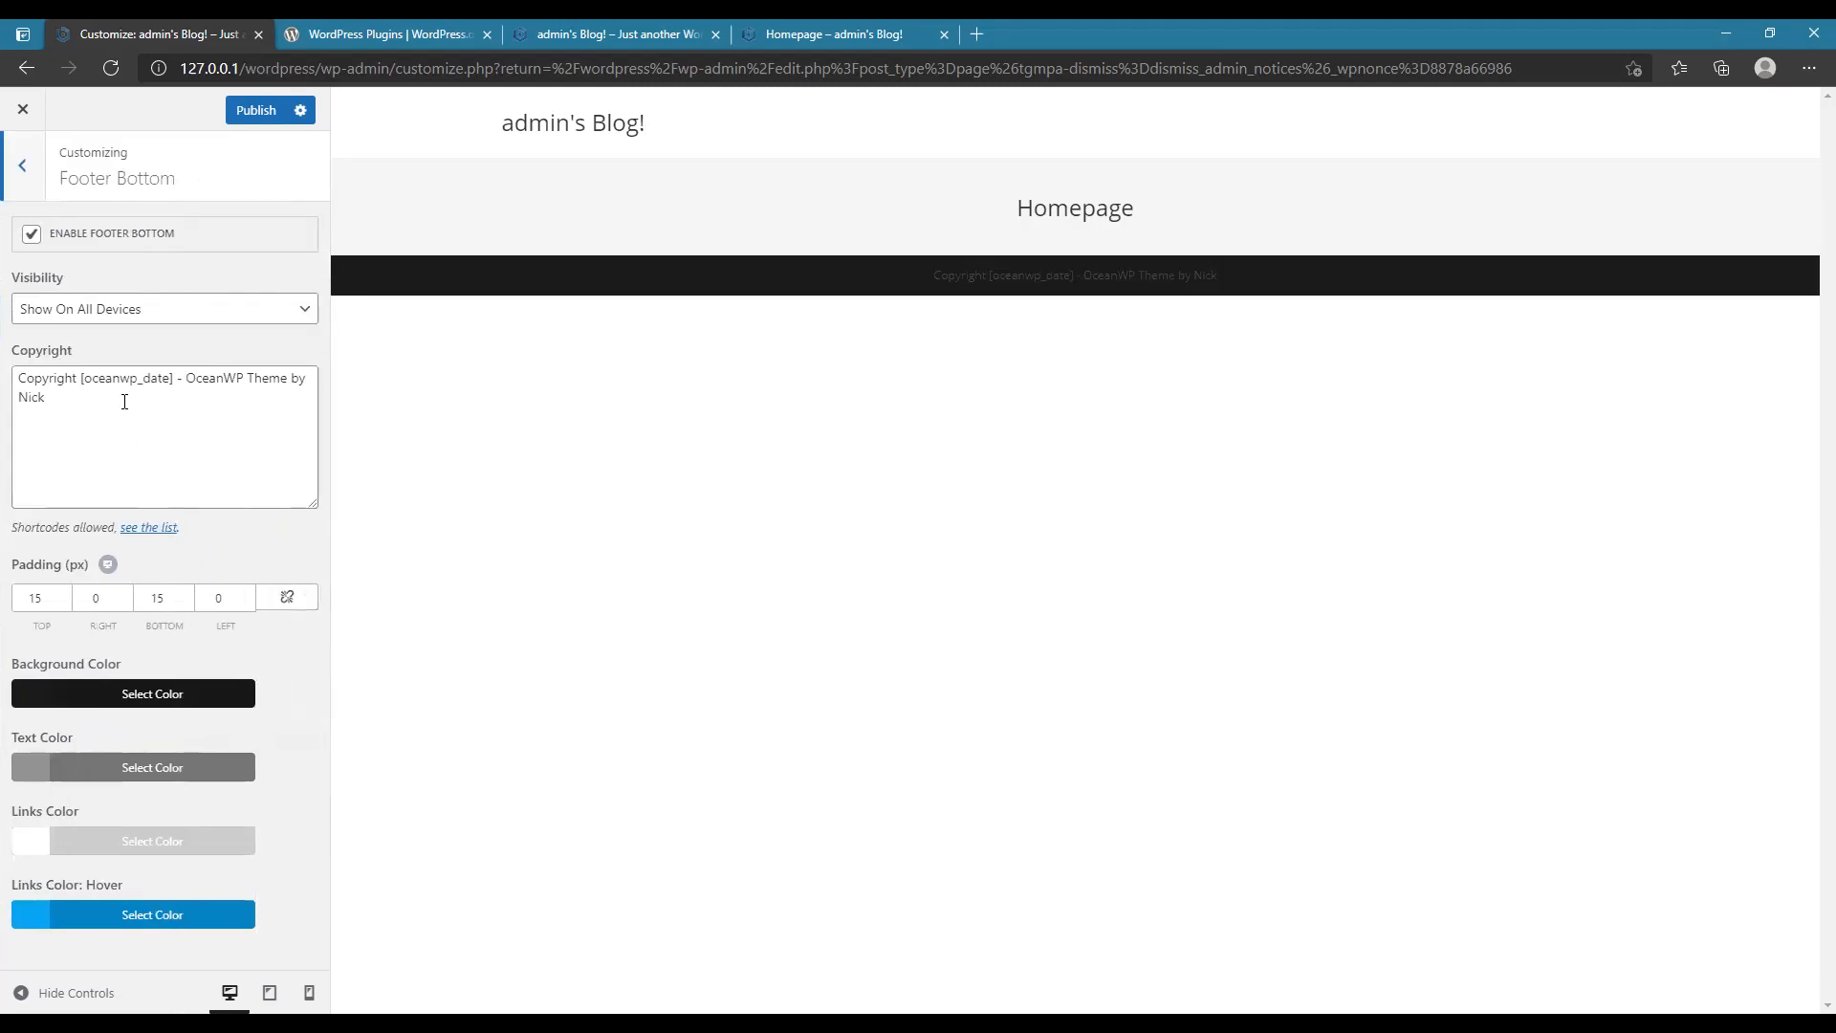
left_click(84, 412)
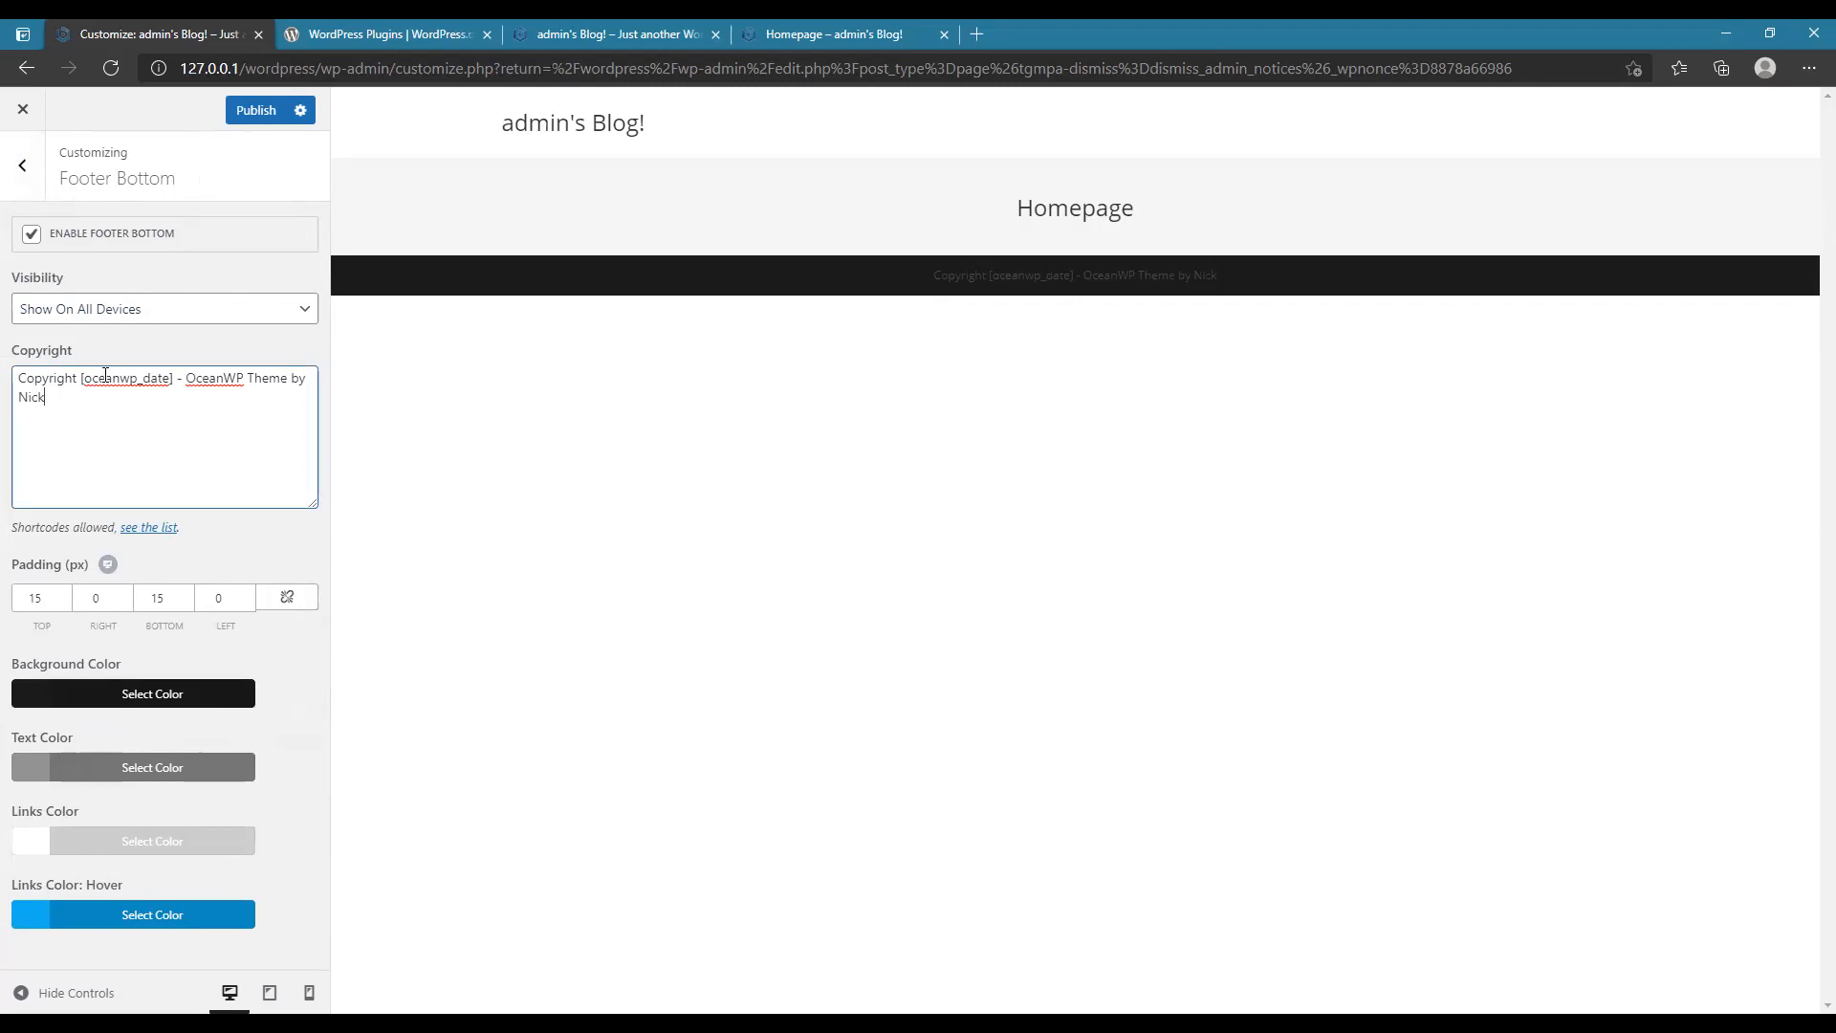
left_click(63, 243)
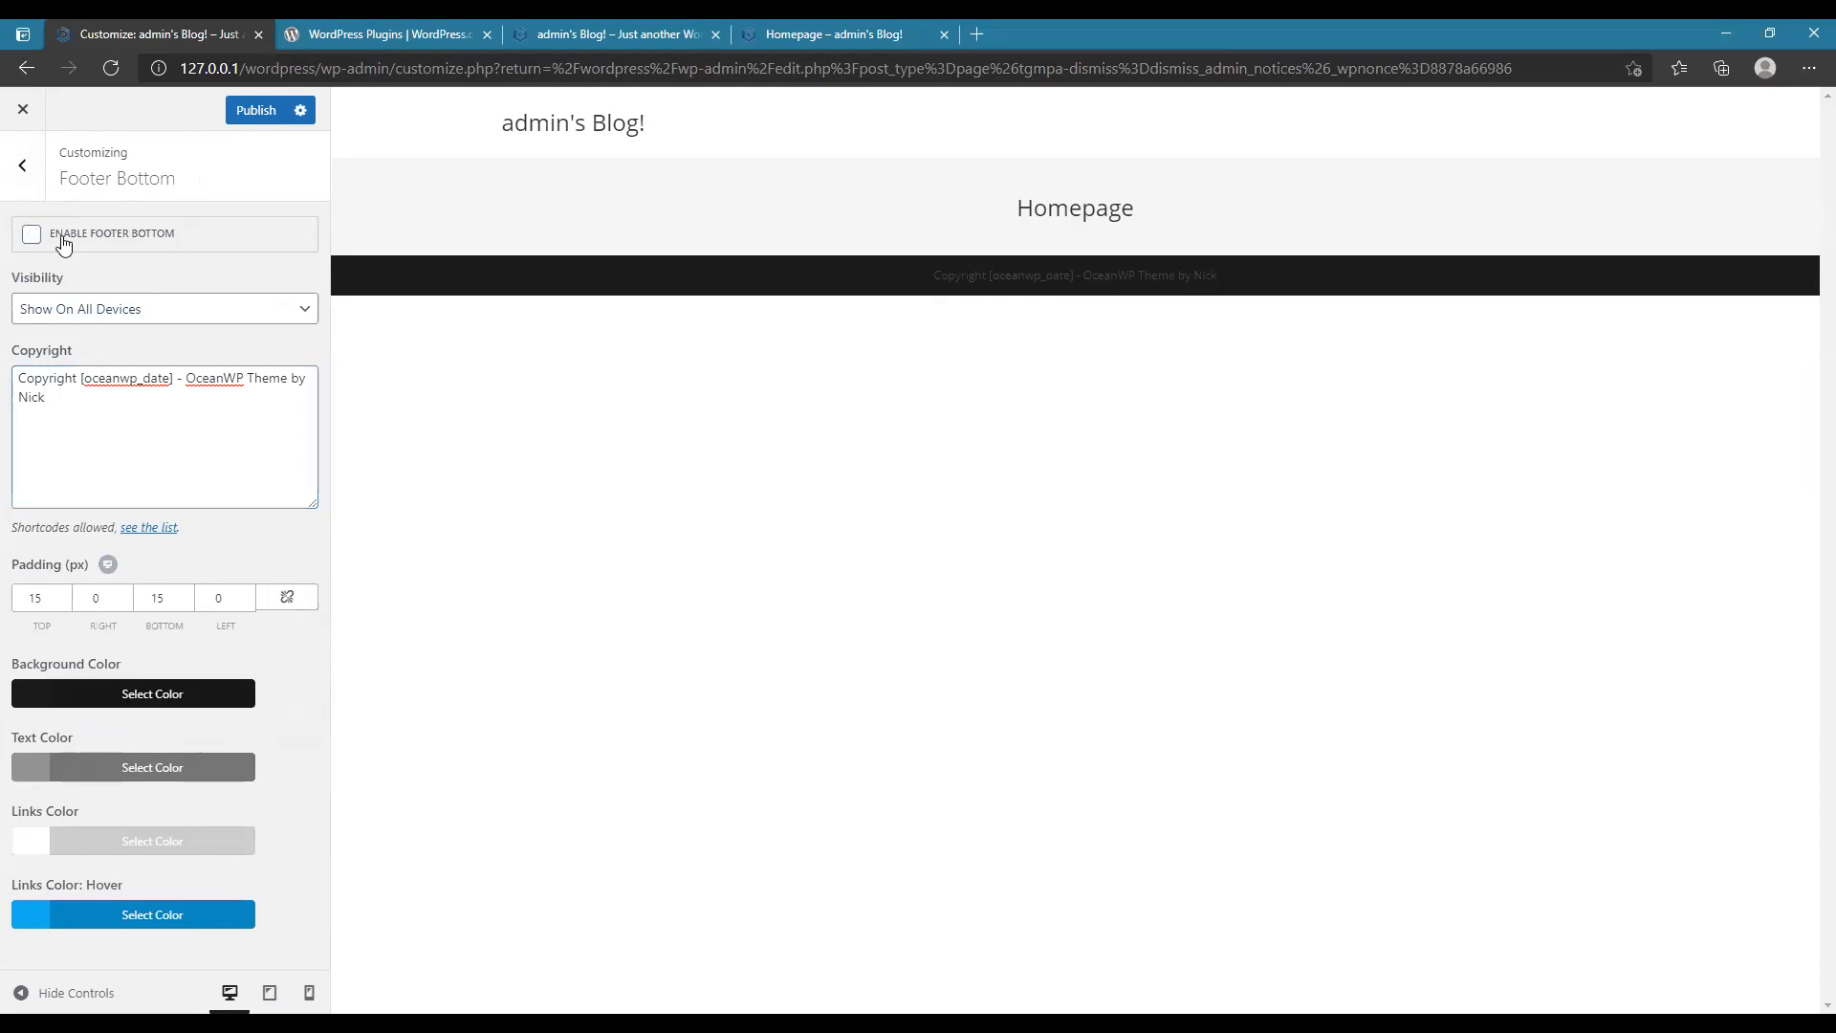
left_click(63, 243)
mouse_move(77, 406)
left_mouse_down()
mouse_move(15, 378)
mouse_move(86, 384)
left_mouse_up()
key("alt+Tab")
key("alt+Tab")
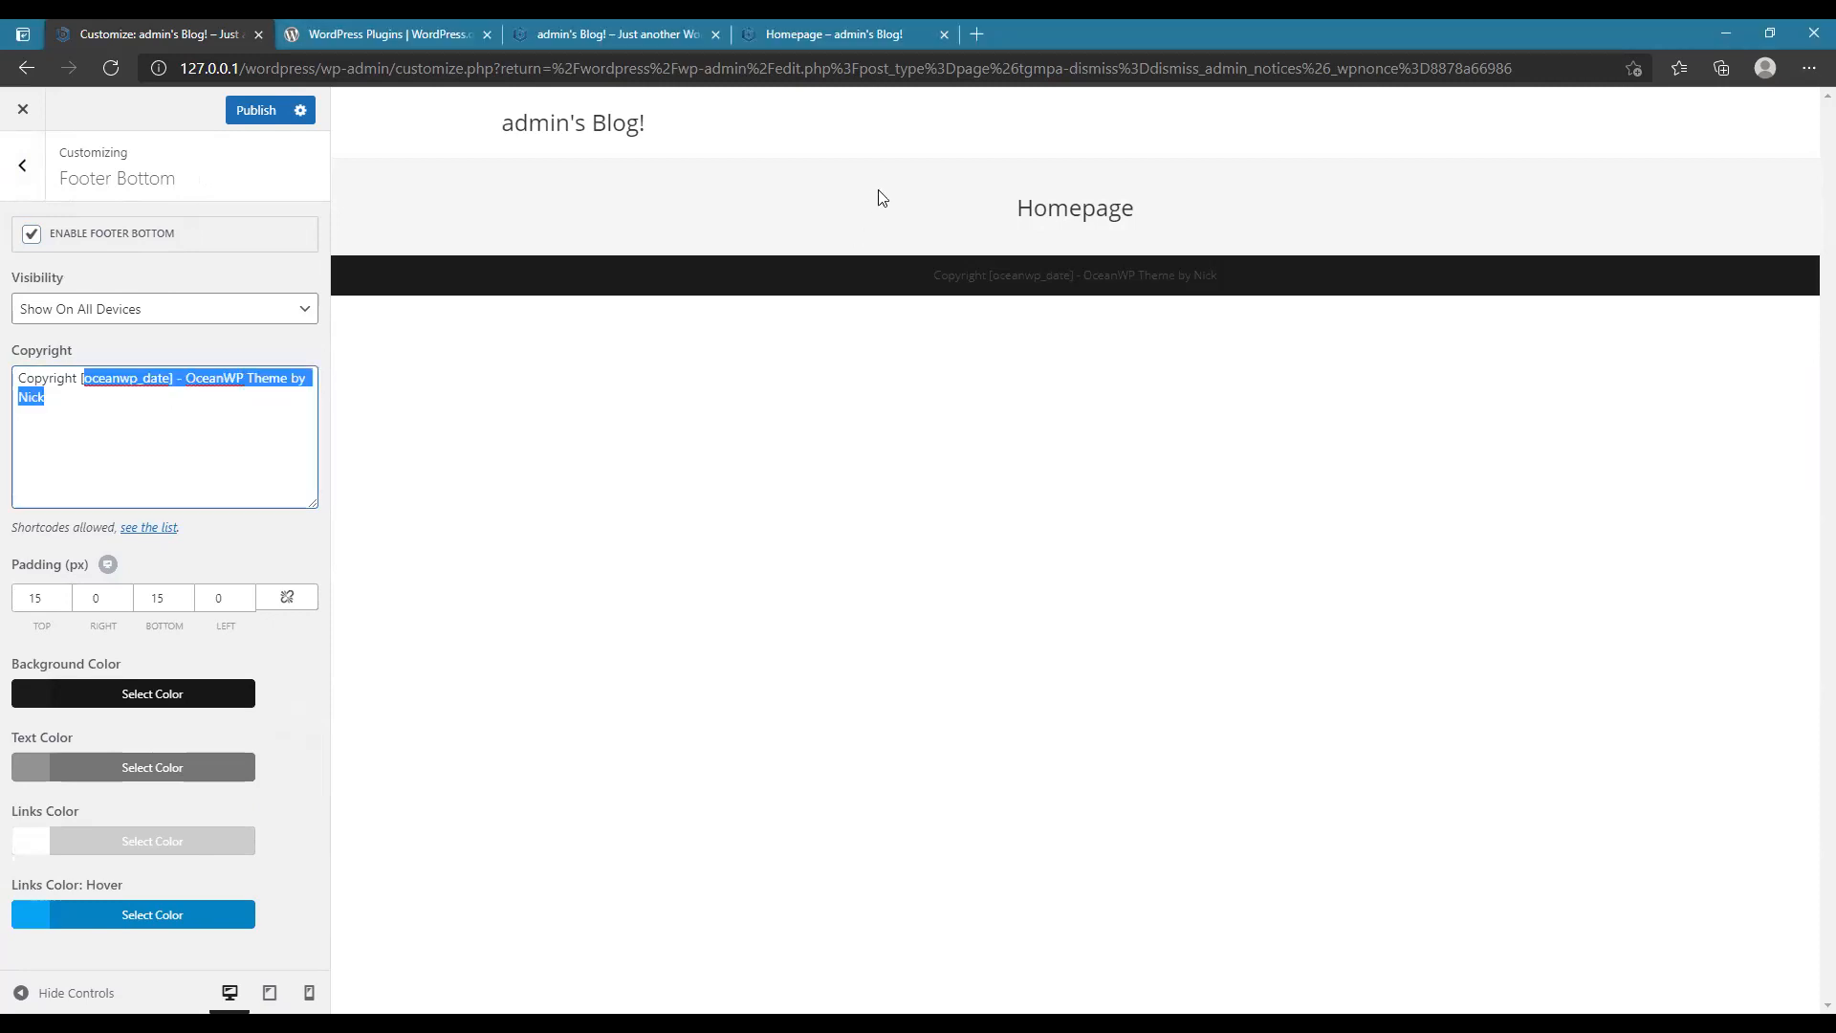
- Replace the footer copyright text with "My Website 2021 - Made with Elementor" and publish the changes
left_click_drag(116, 407, 17, 380)
key("BackSpace")
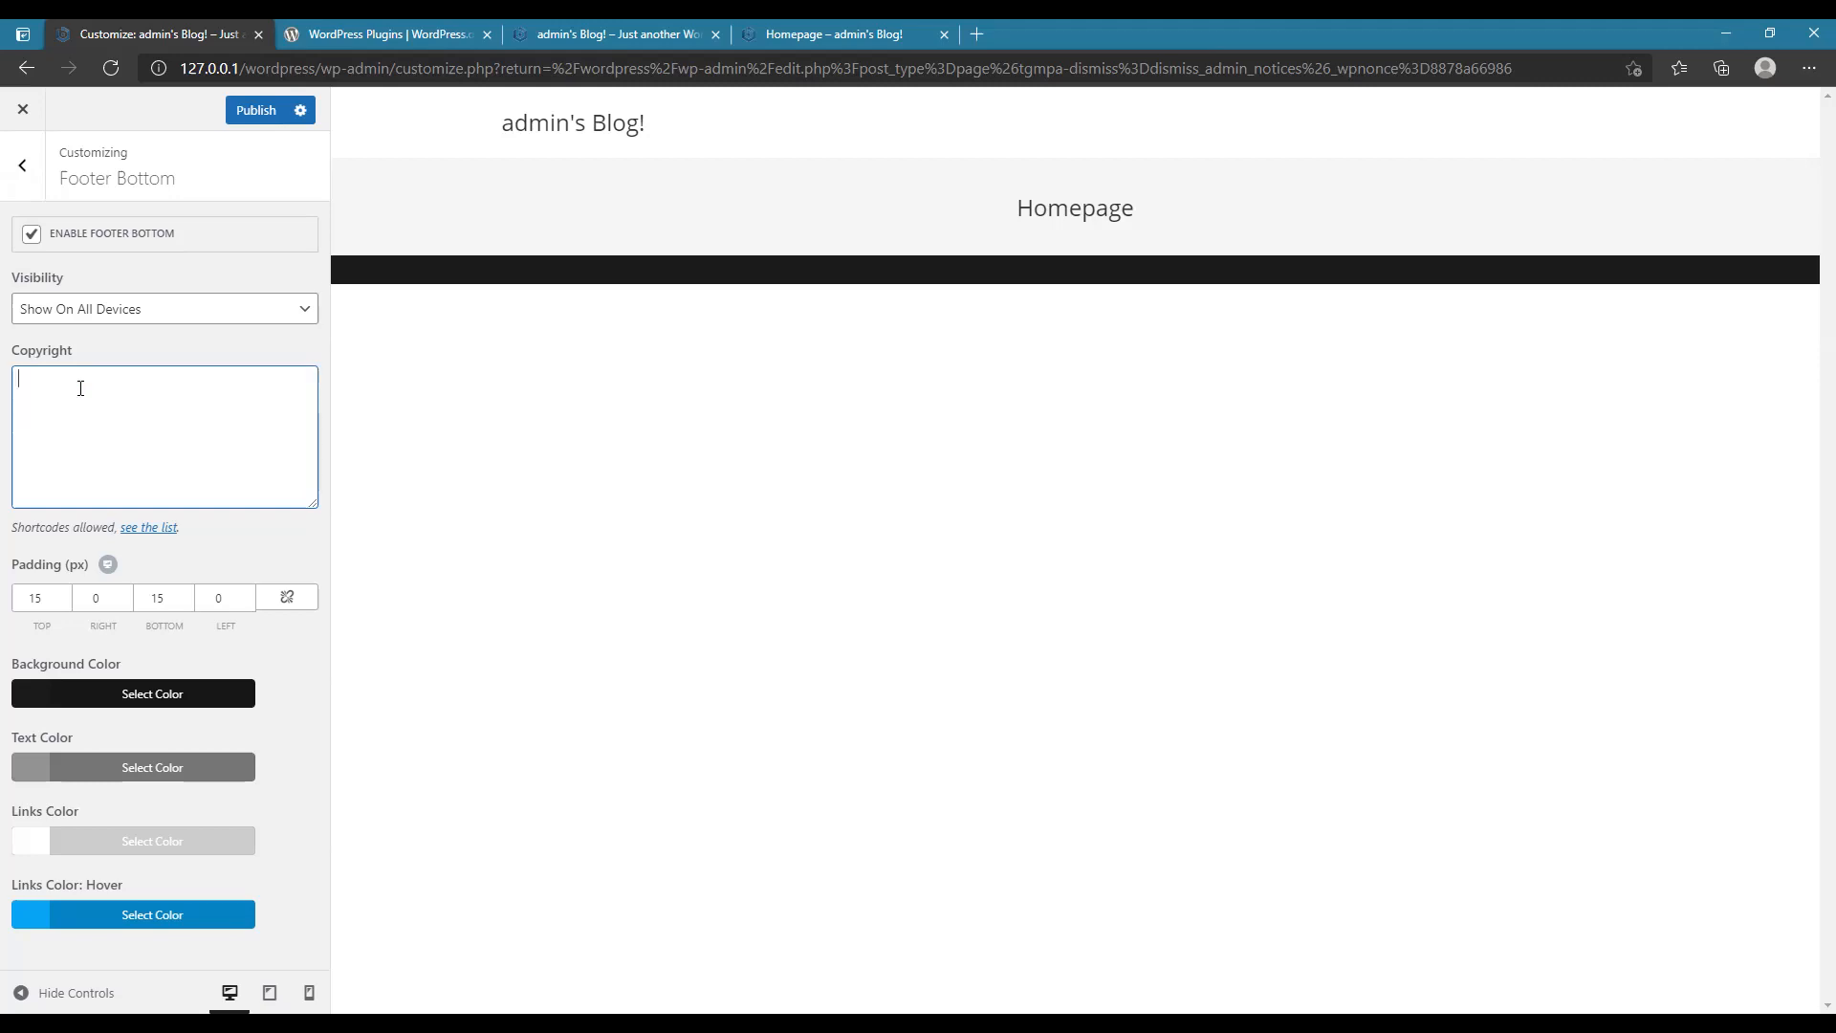
type("My W")
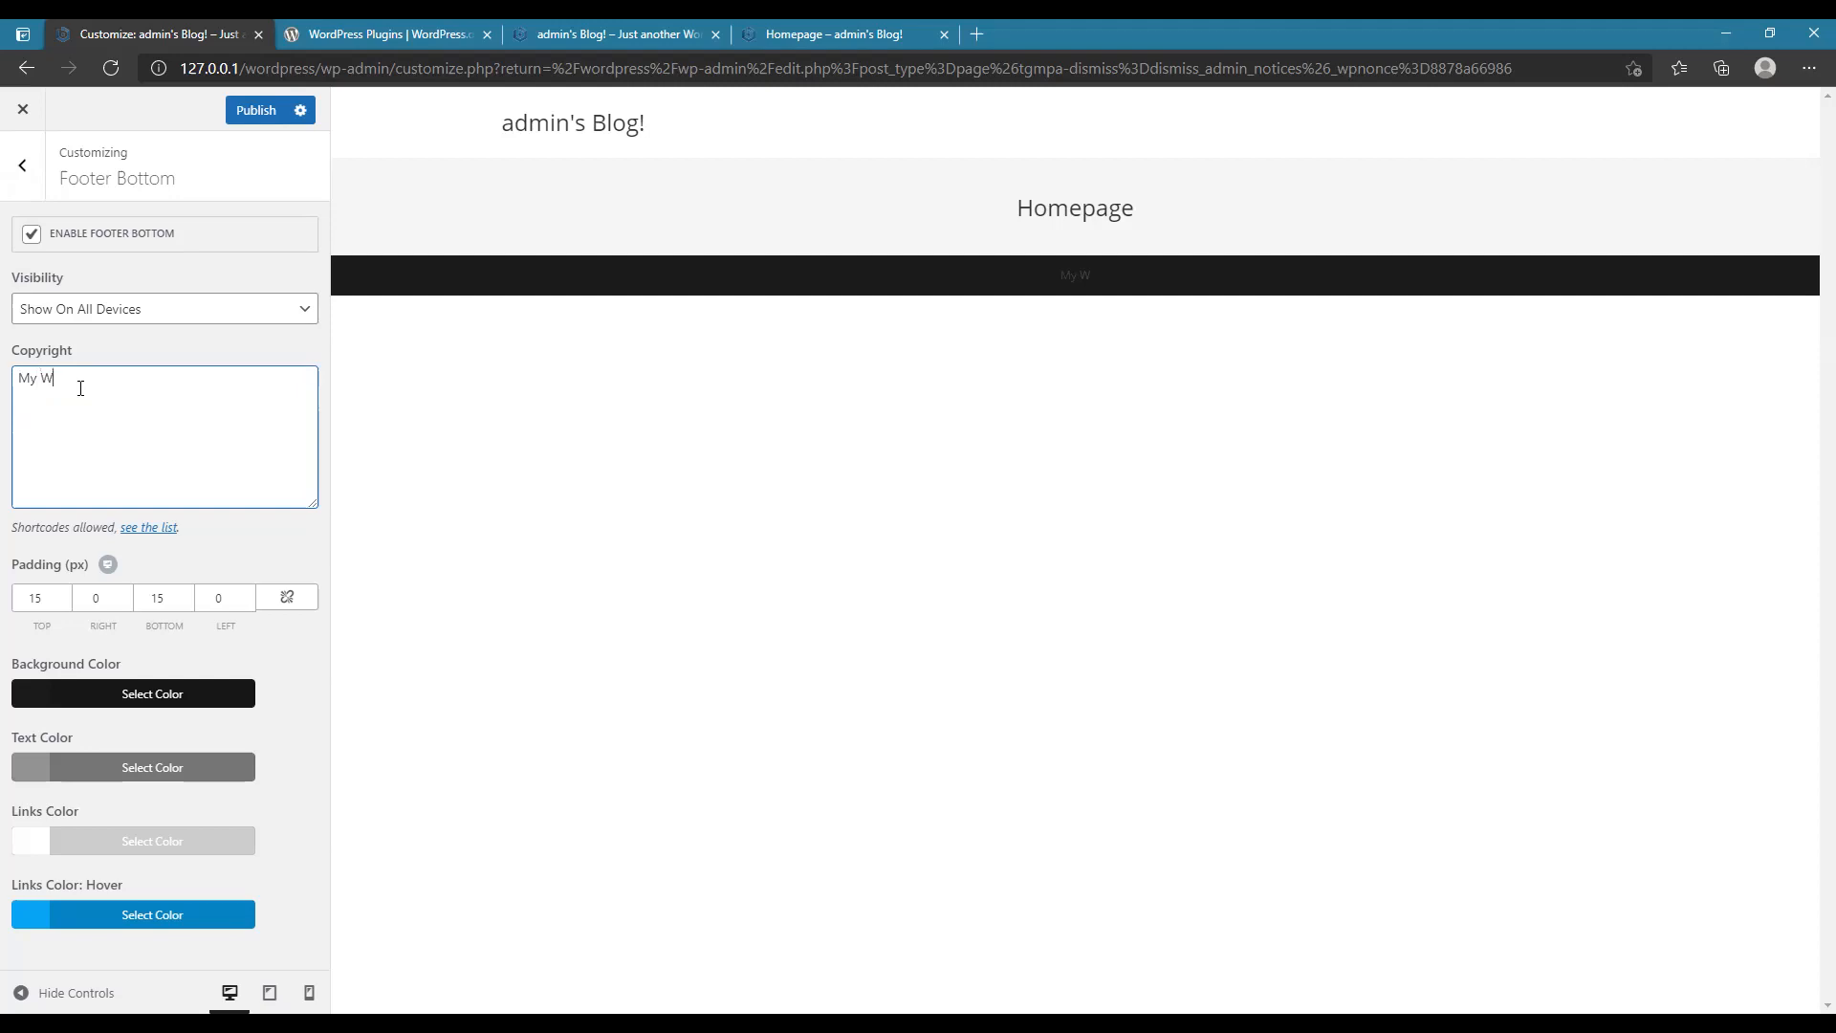
type("ebsite 2021 - Elementor")
type("made")
key("BackSpace")
key("BackSpace")
key("BackSpace")
key("BackSpace")
key("BackSpace")
type("Made with")
key("BackSpace")
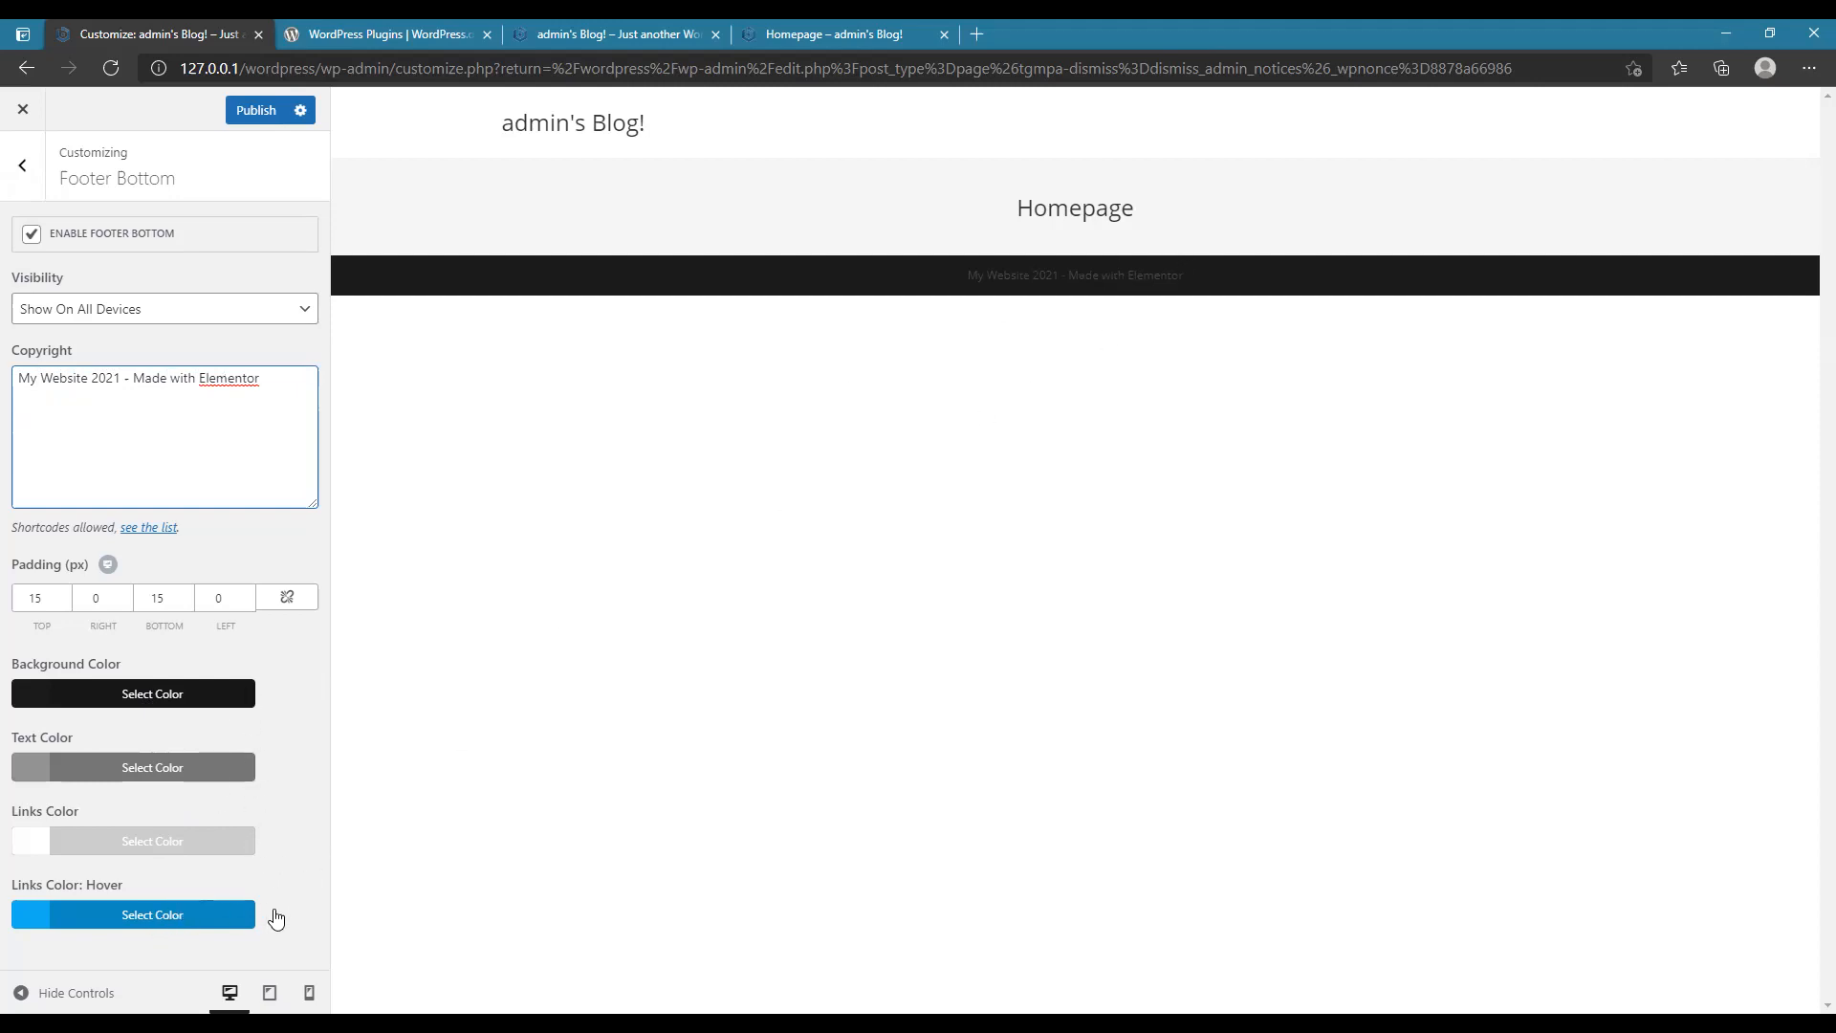
left_click(260, 113)
left_click(22, 166)
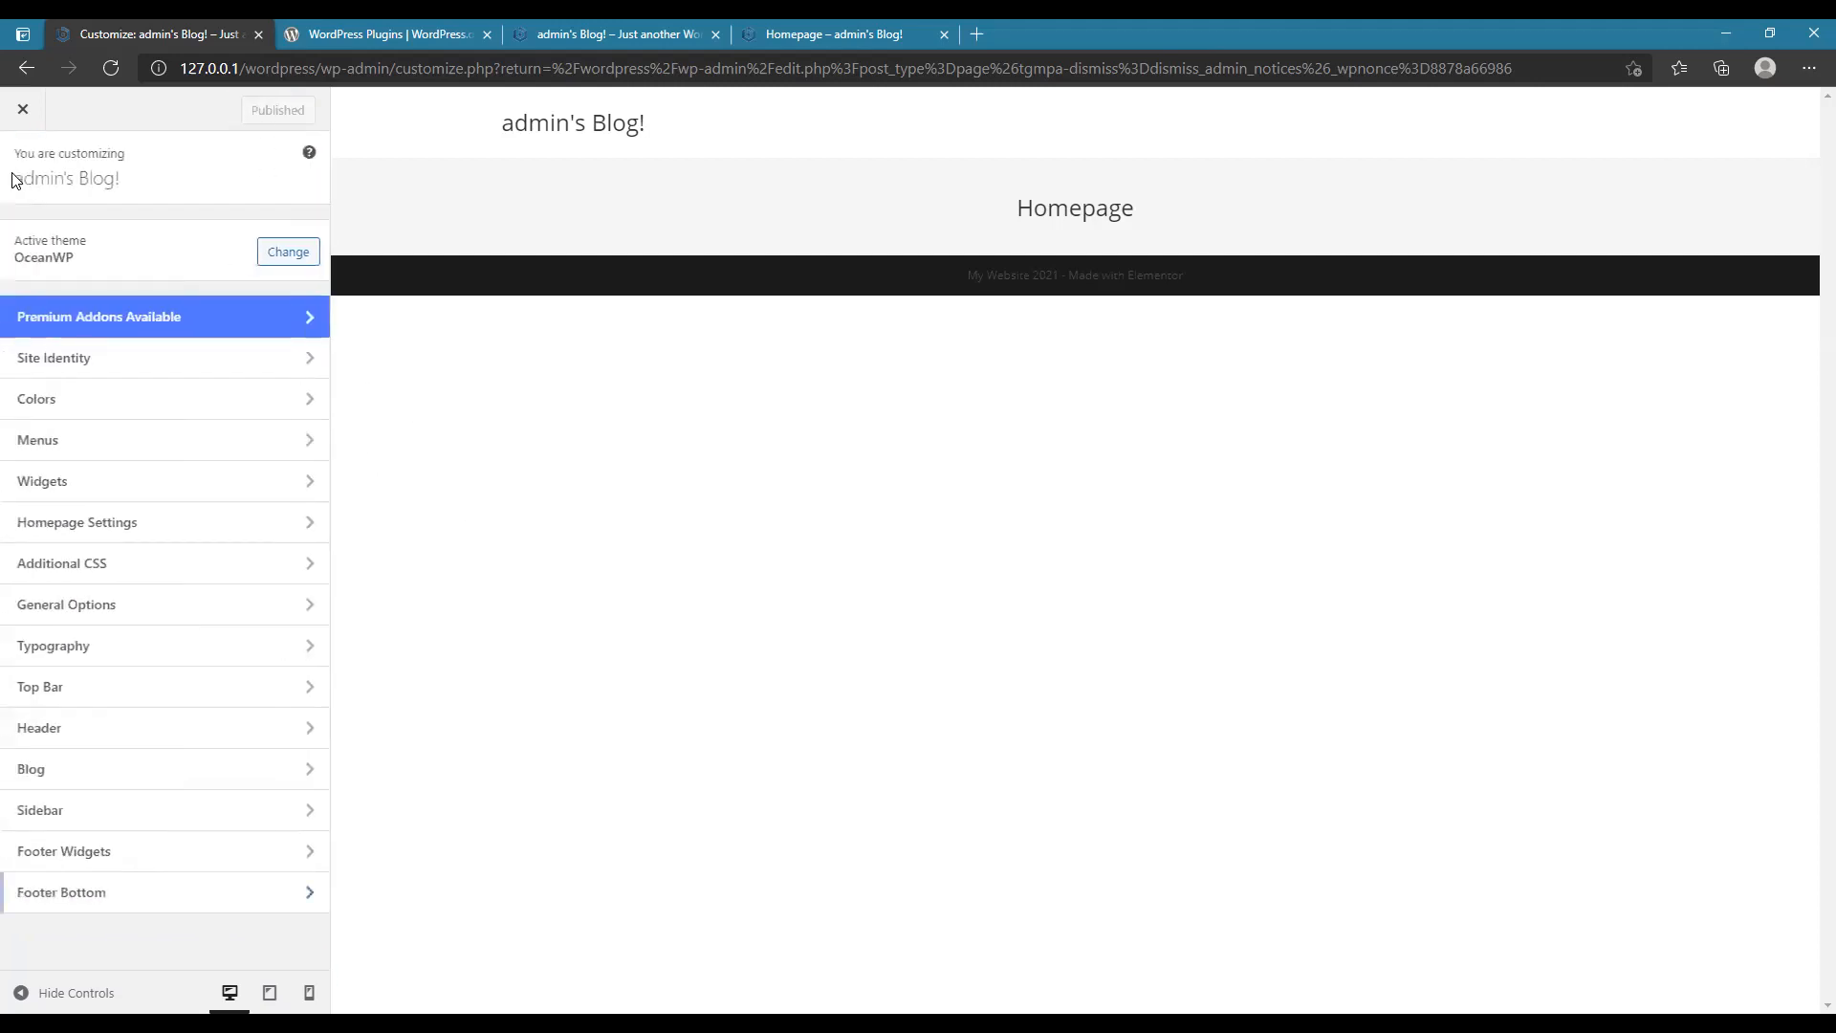
- Review the site title in the Site Identity settings and return to the main Customizer list
left_click(92, 362)
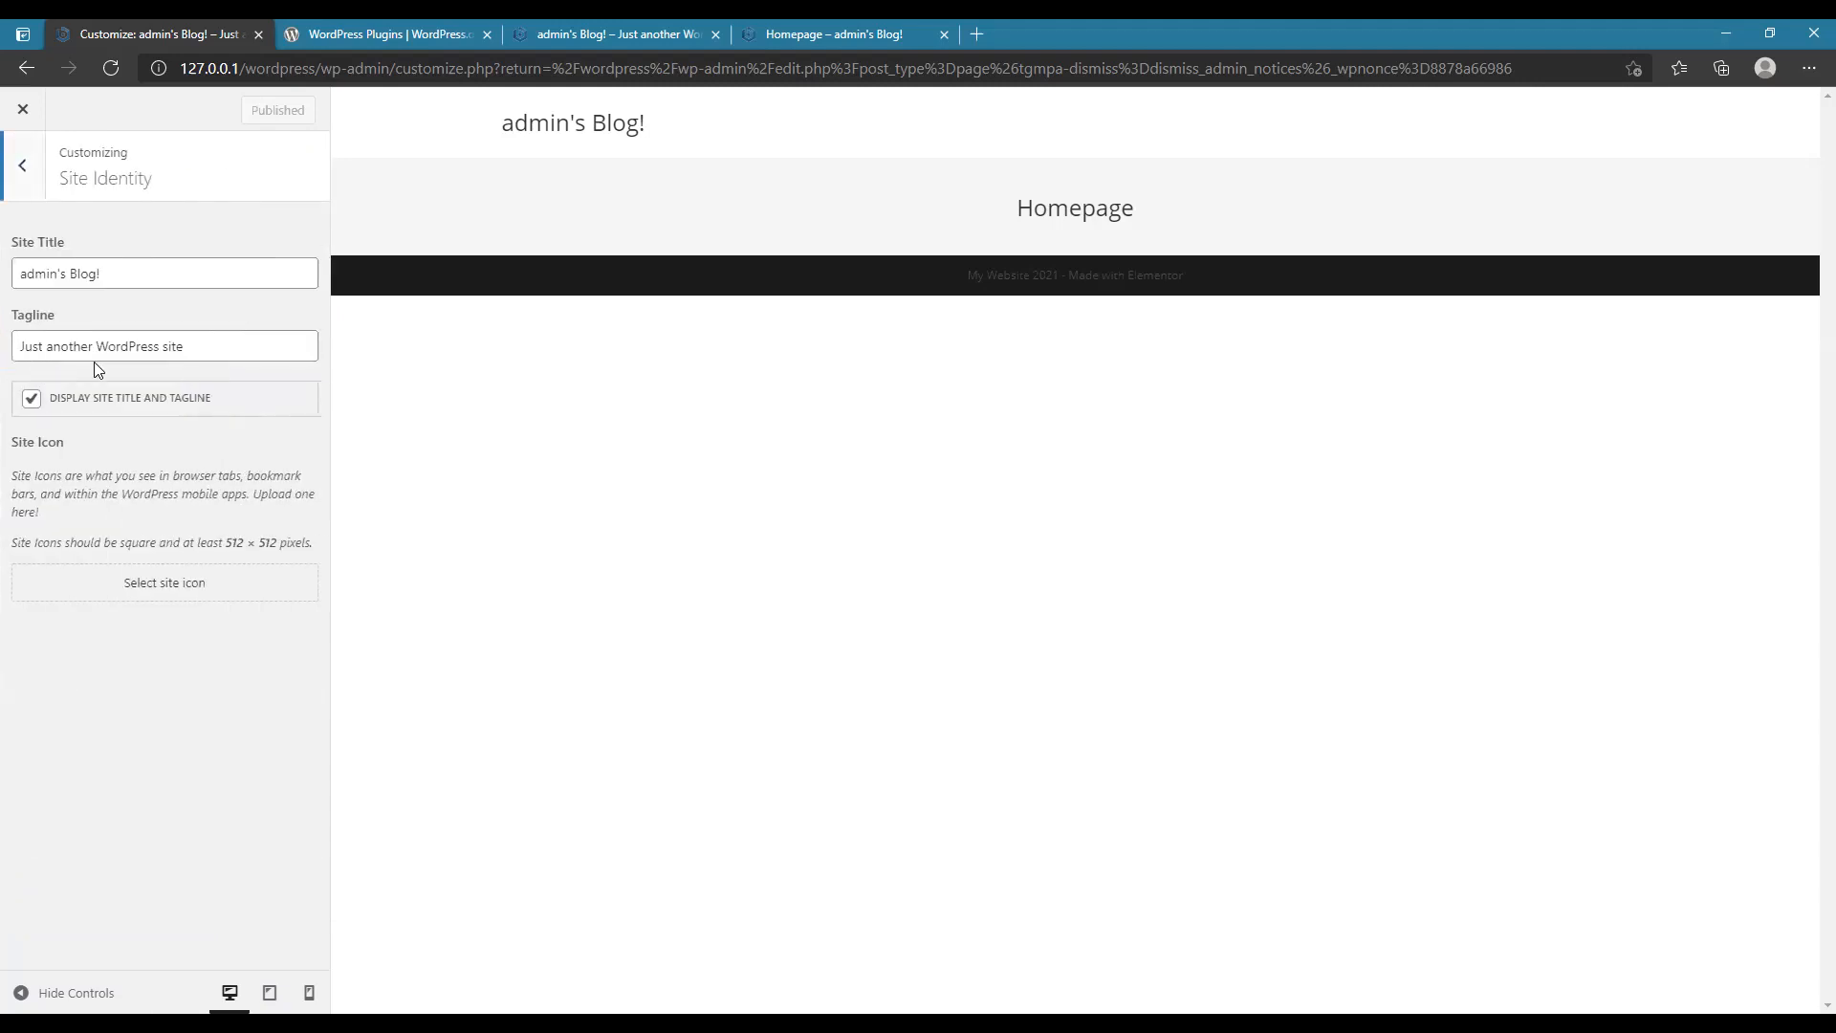
left_click_drag(122, 271, 15, 275)
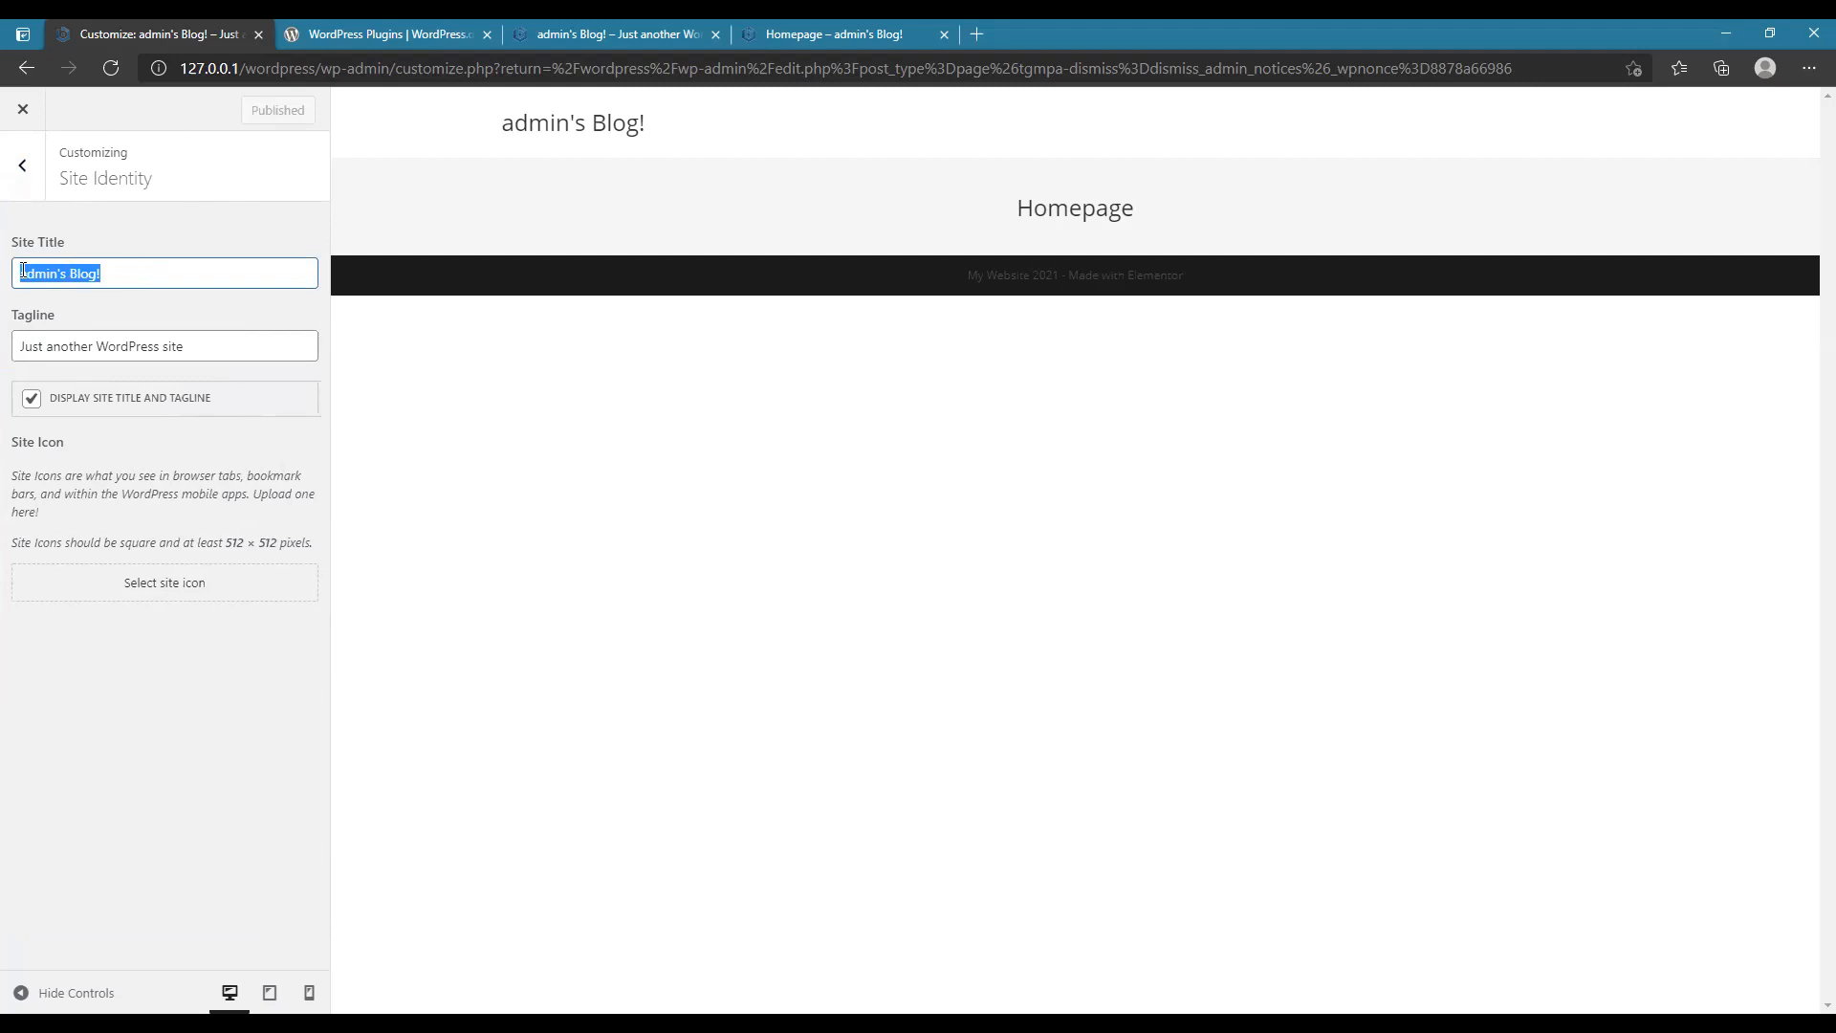
left_click(24, 188)
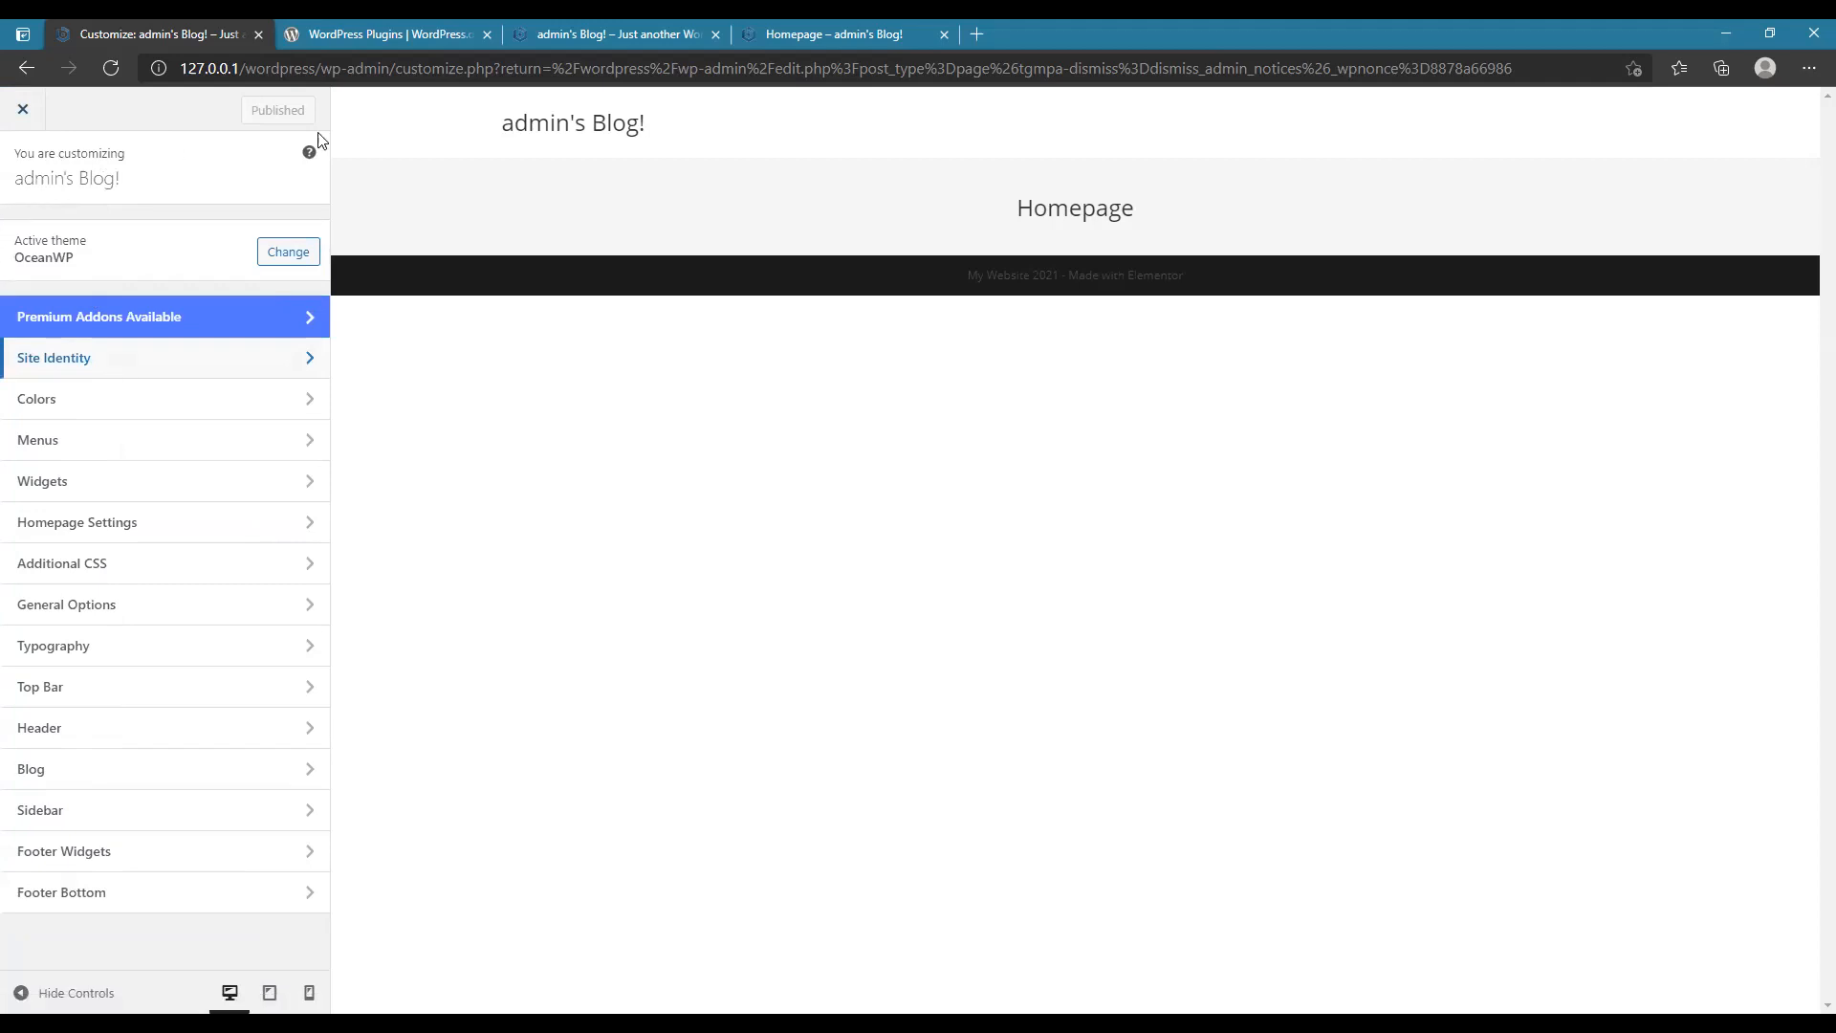
- Close the Customizer and open Homepage from the Pages list in the Elementor editor
left_click(26, 111)
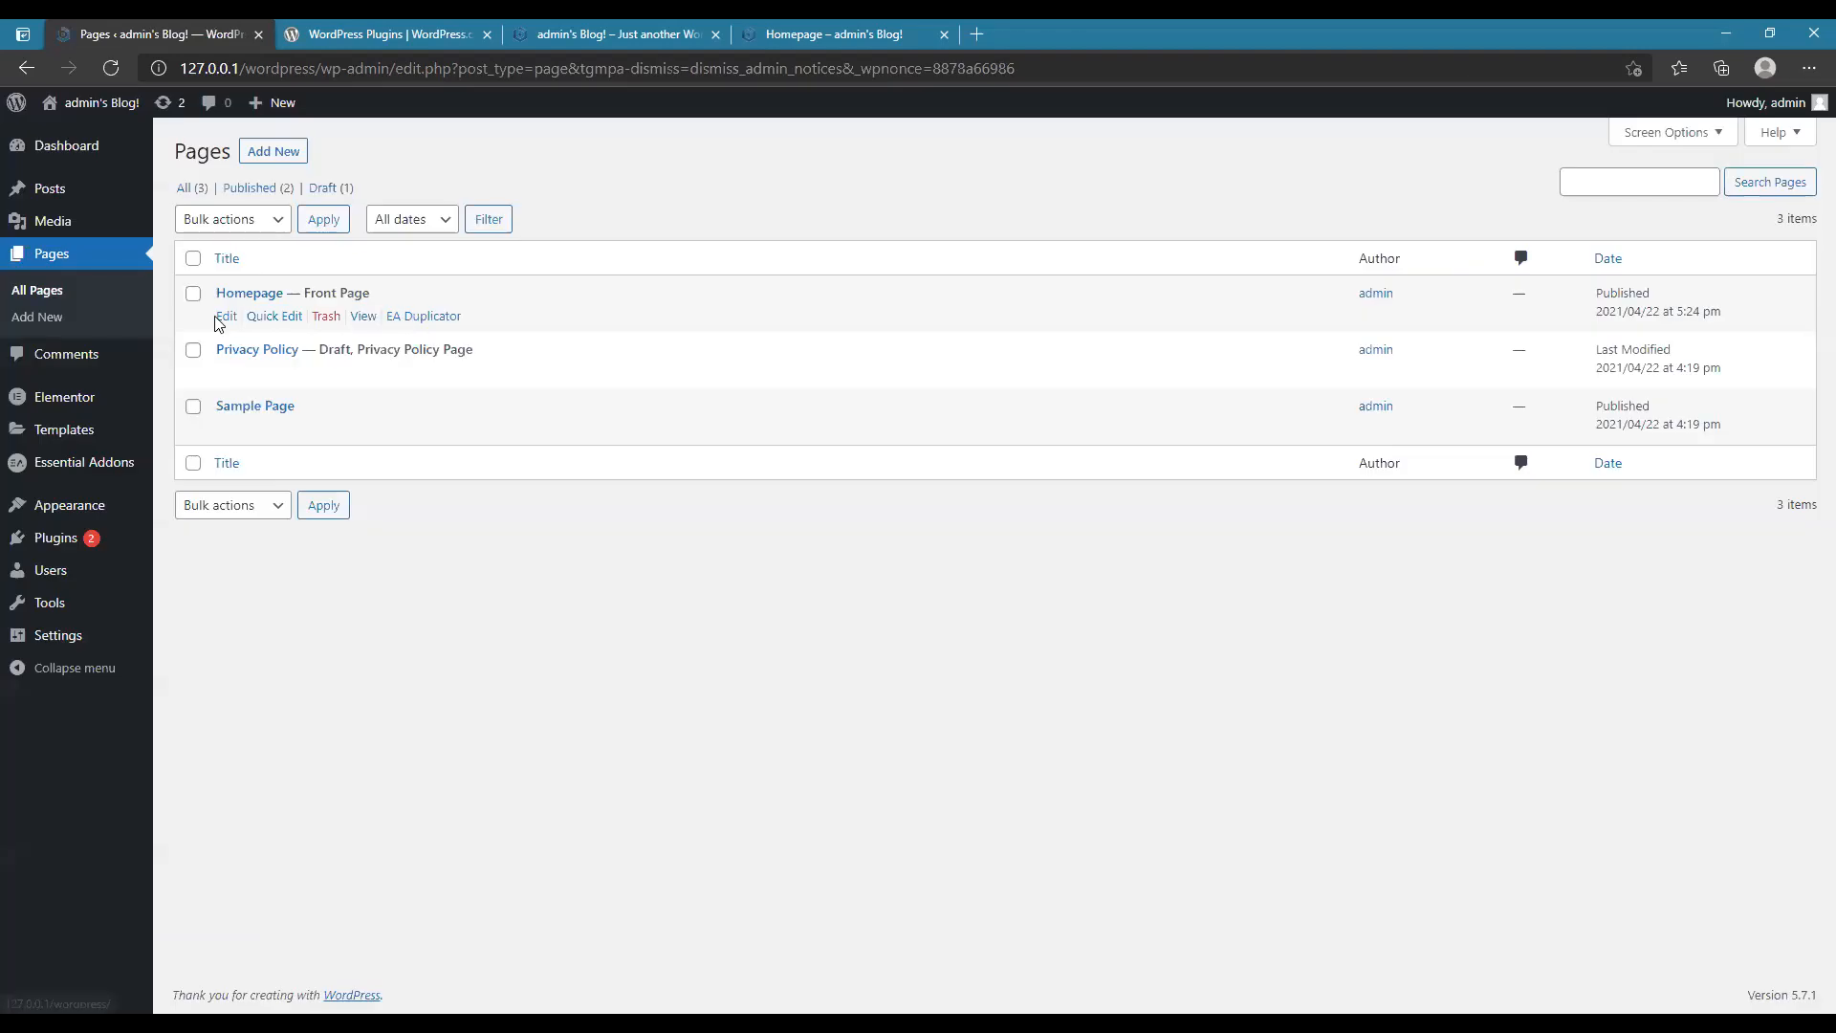
left_click(226, 315)
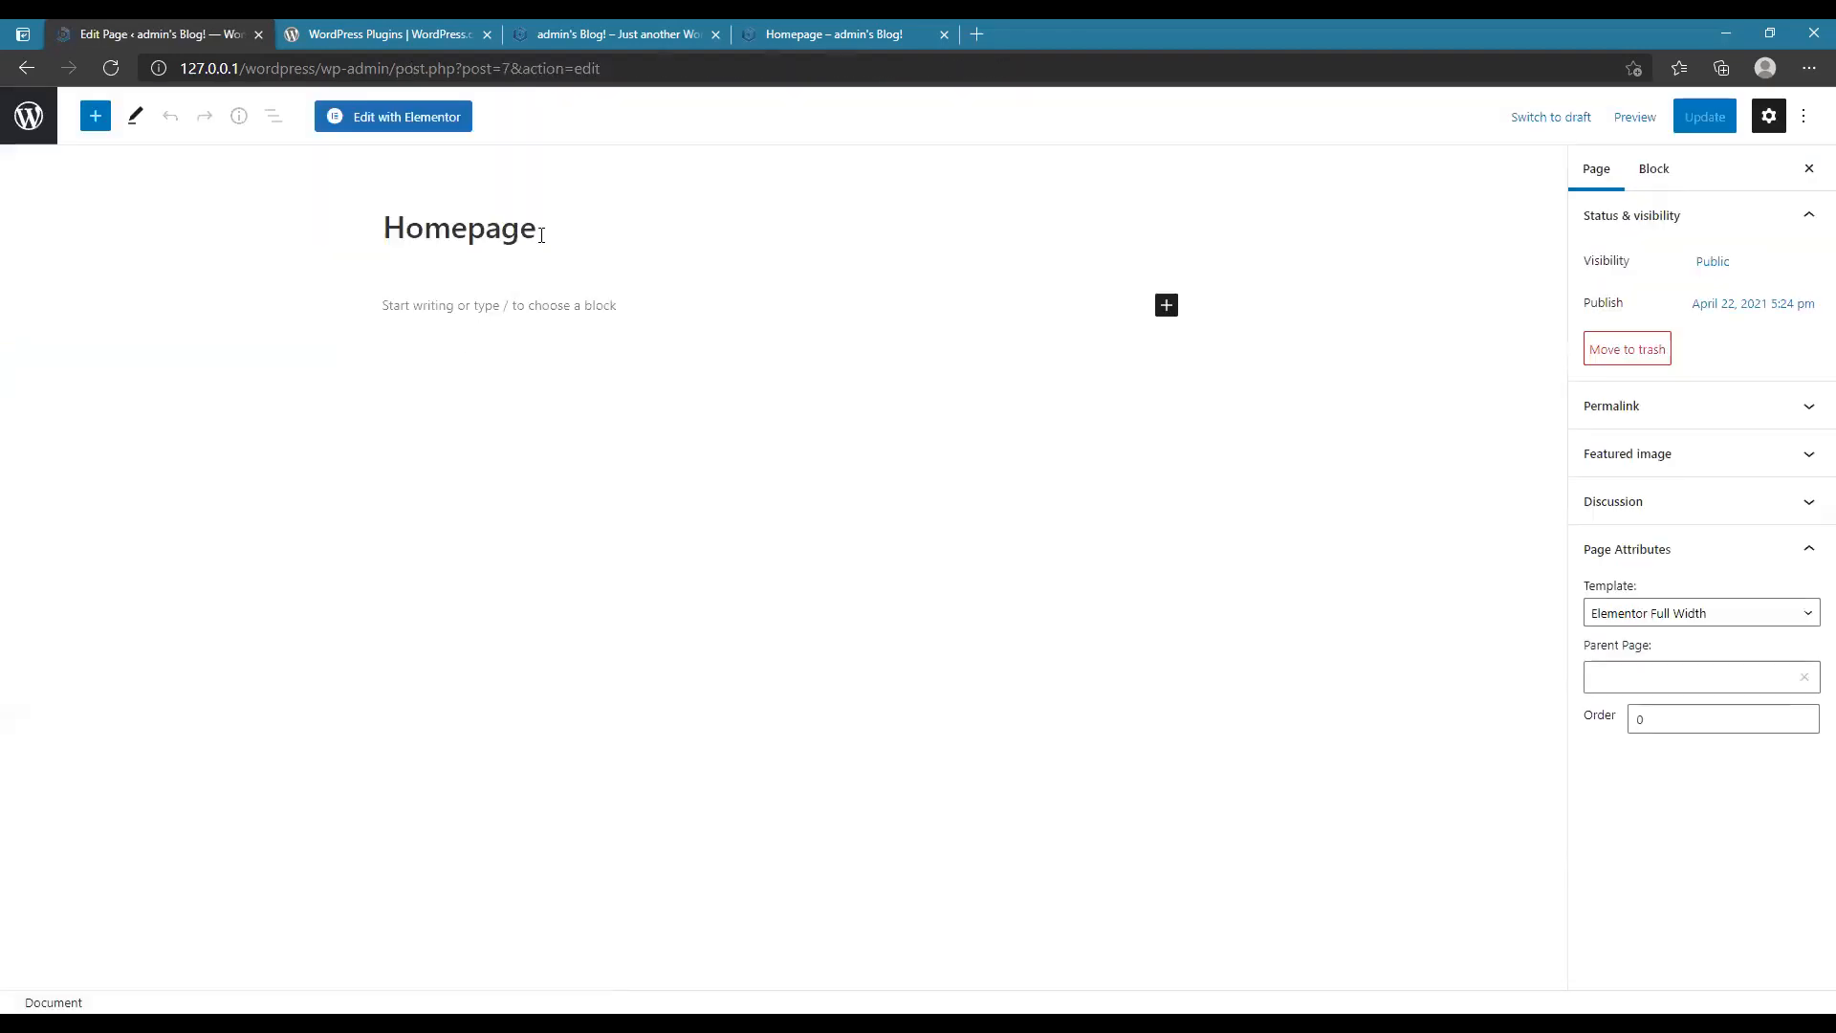
left_click(427, 117)
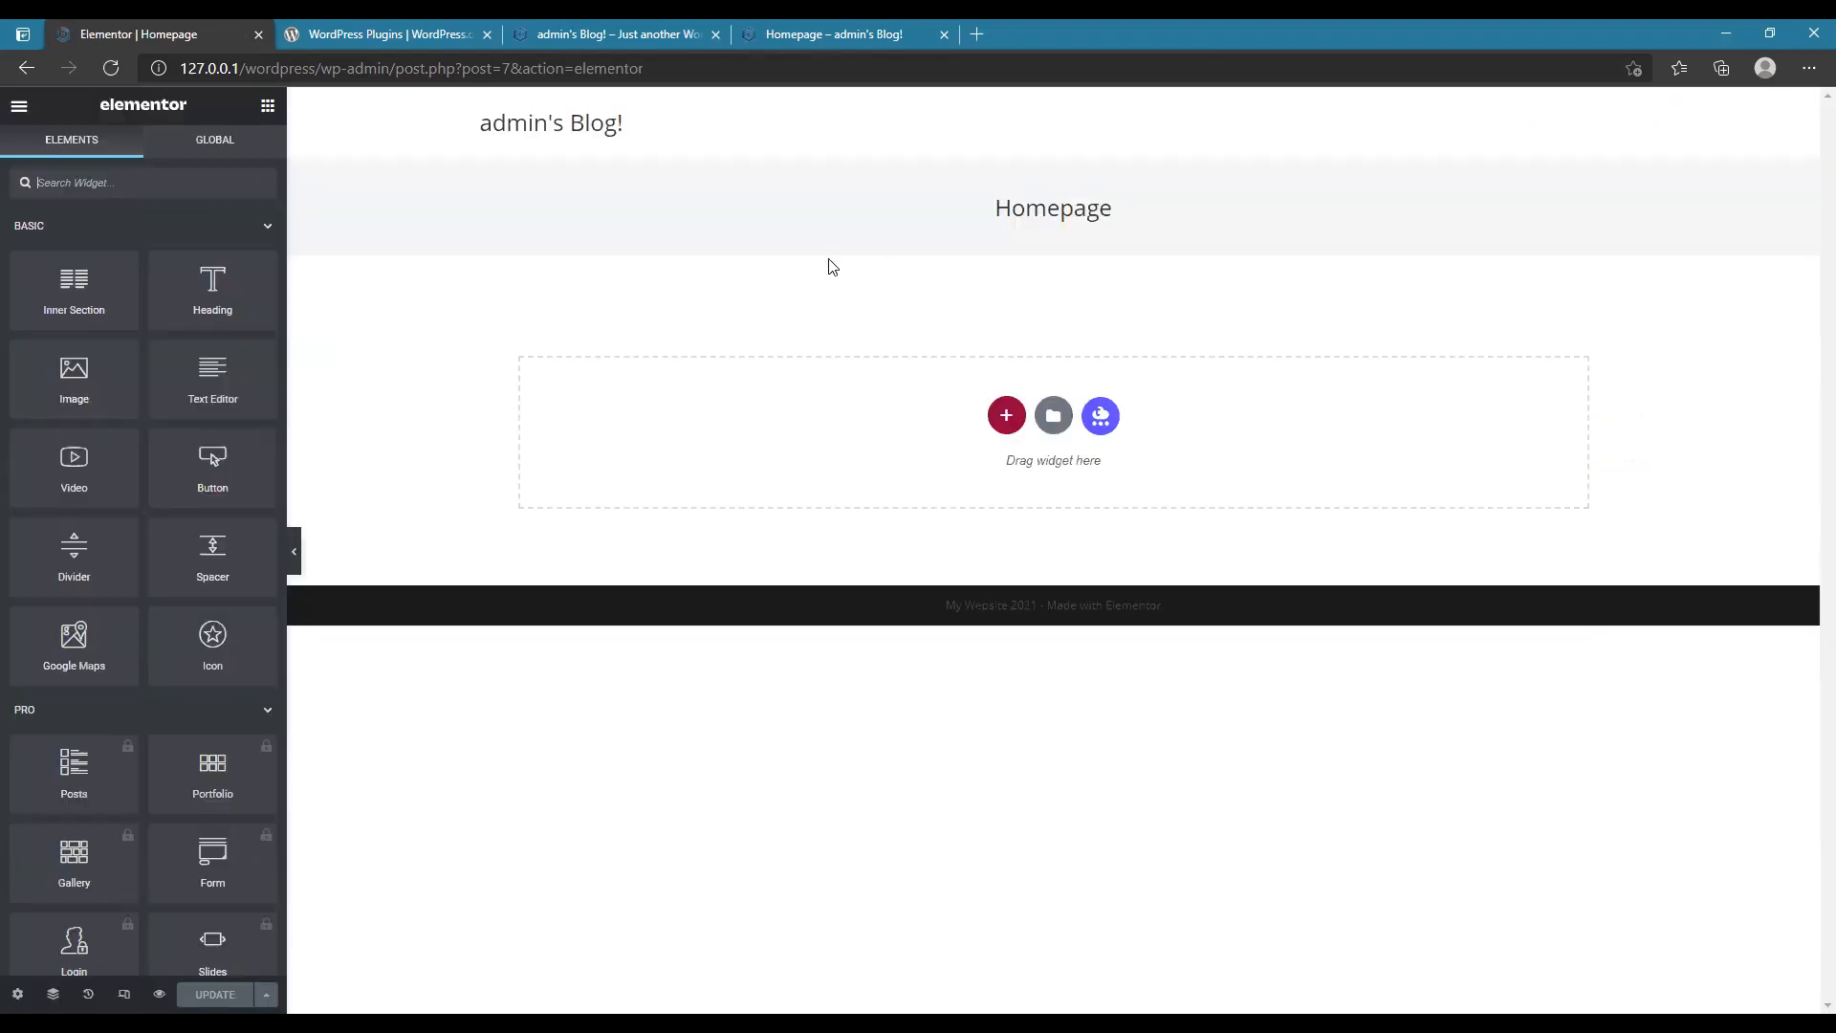
left_click_drag(992, 205, 1144, 217)
left_click(1143, 218)
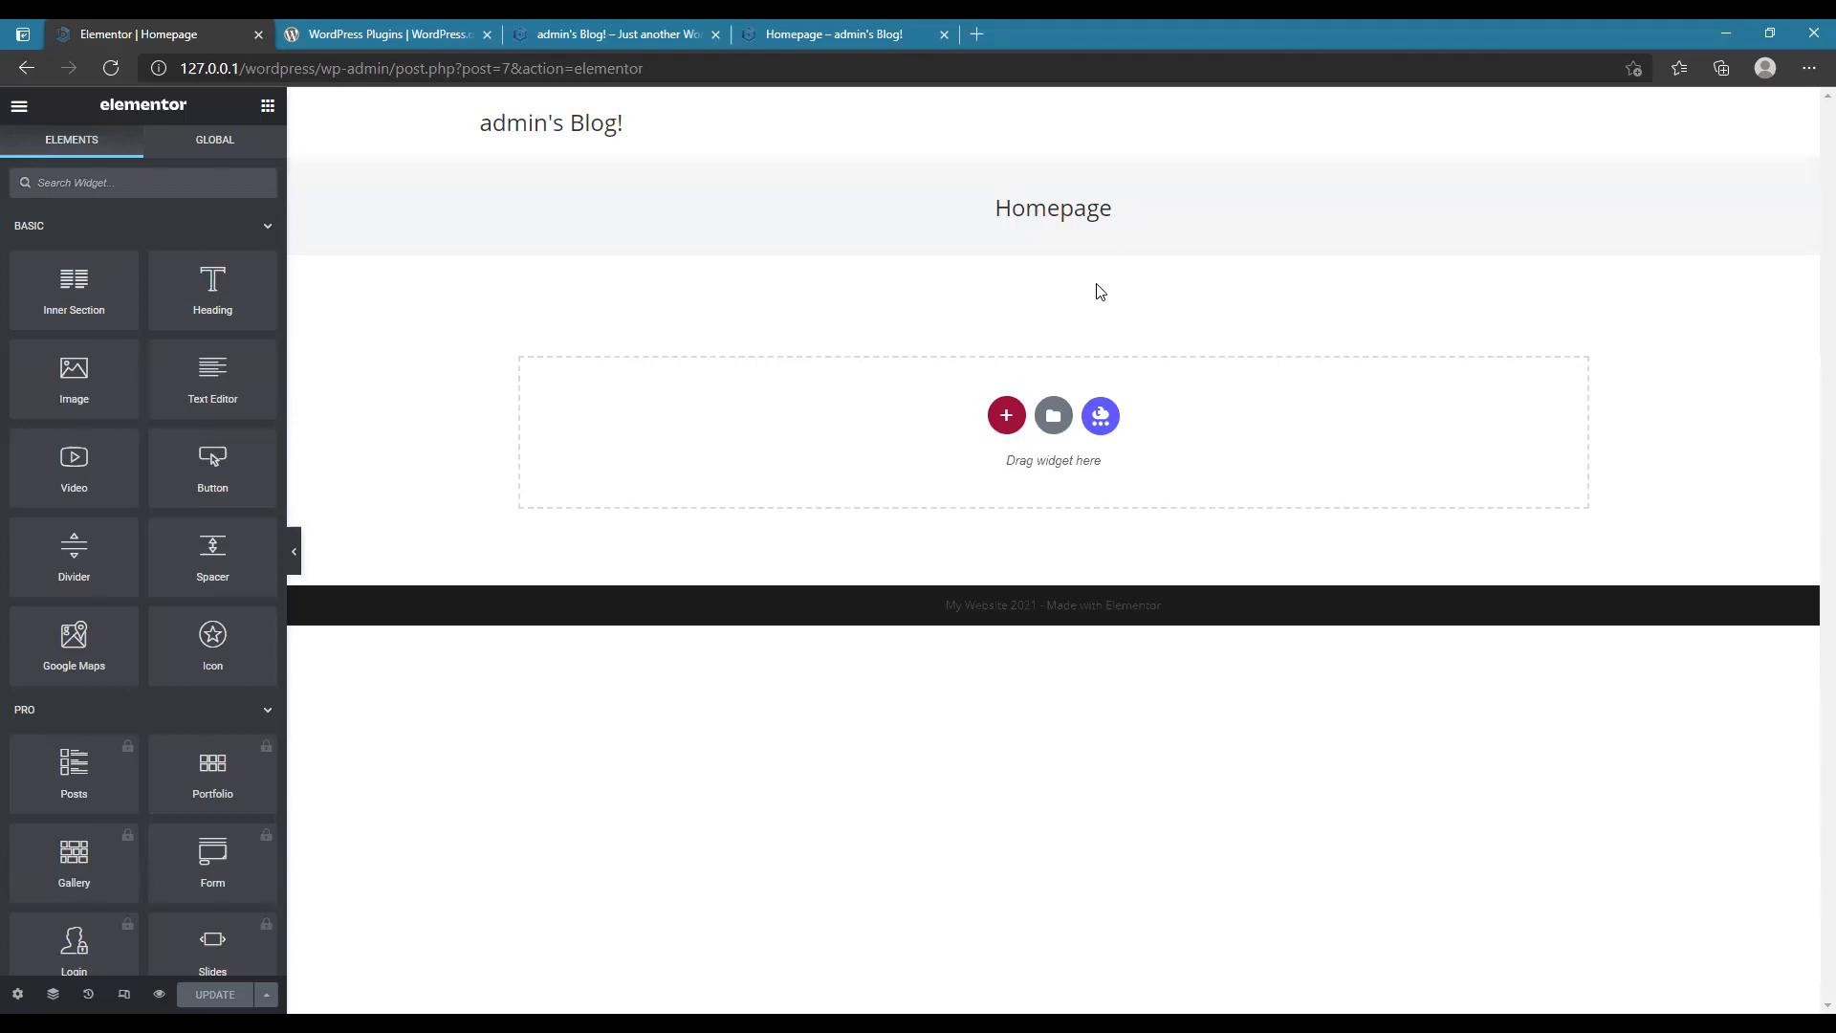
- Add a single-column section to Homepage and widen its boxed content to the maximum width
left_click(1006, 415)
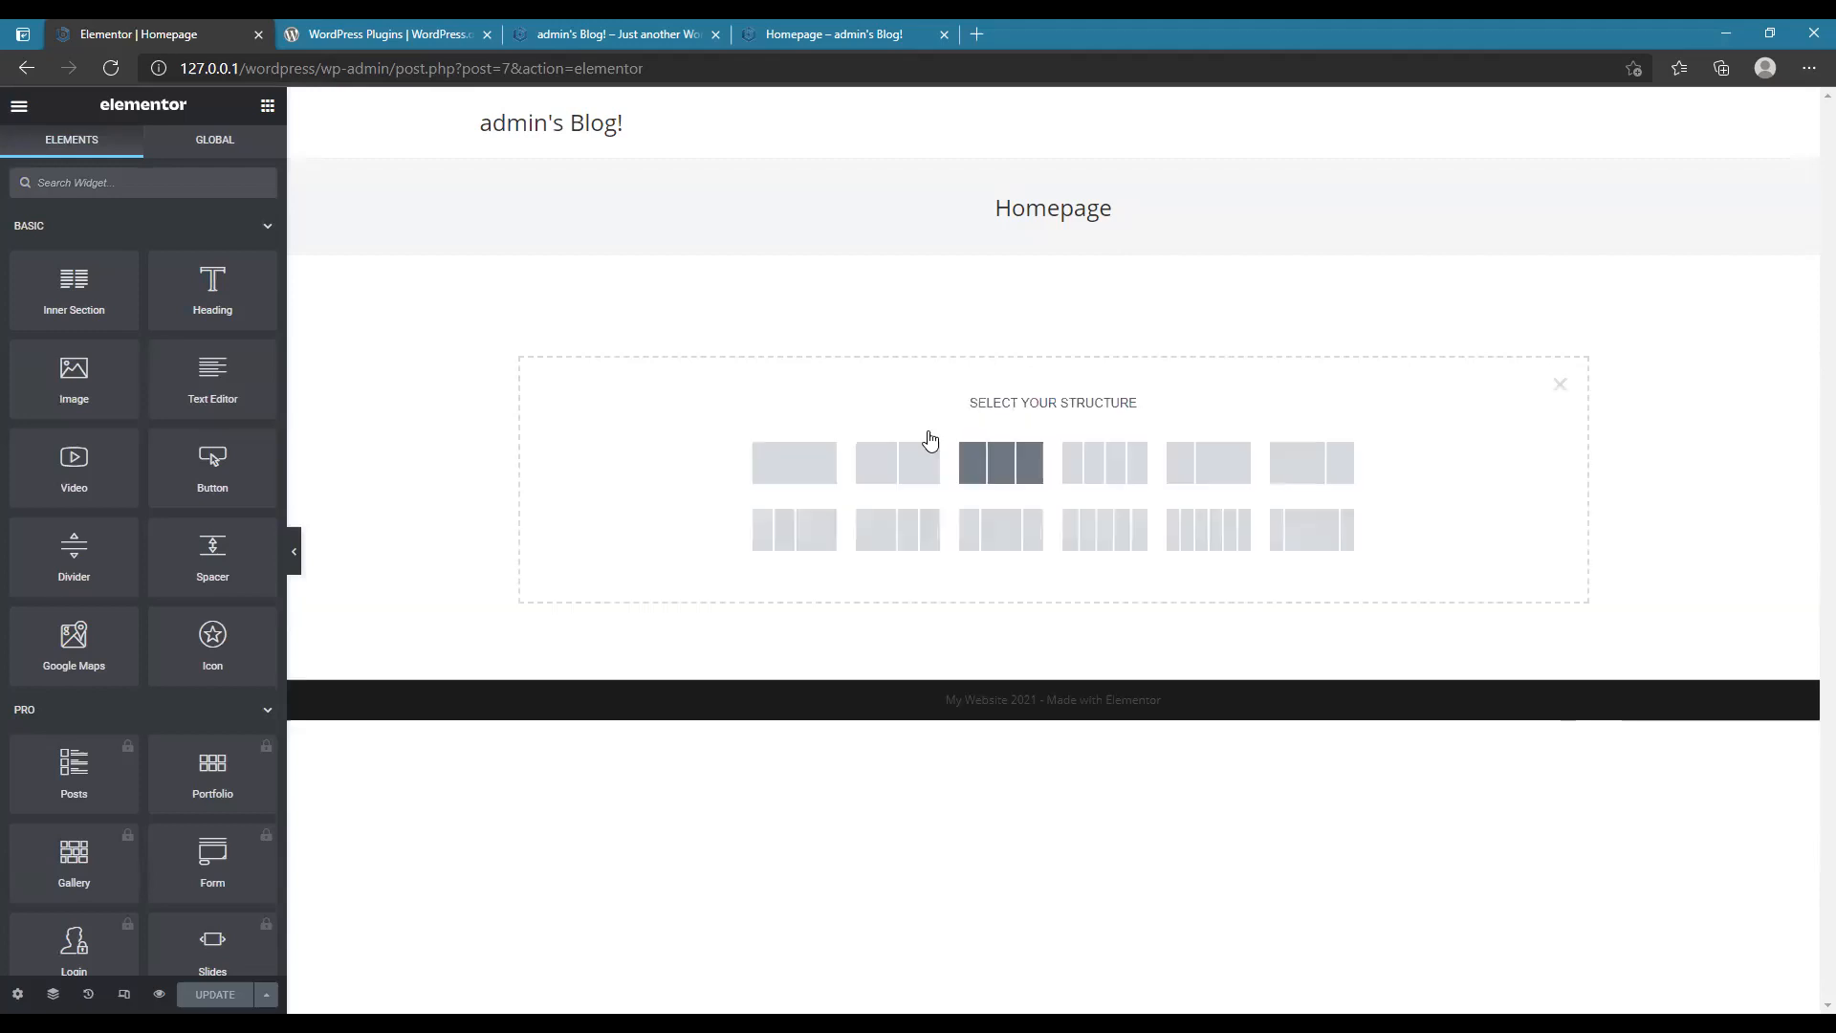
left_click(818, 469)
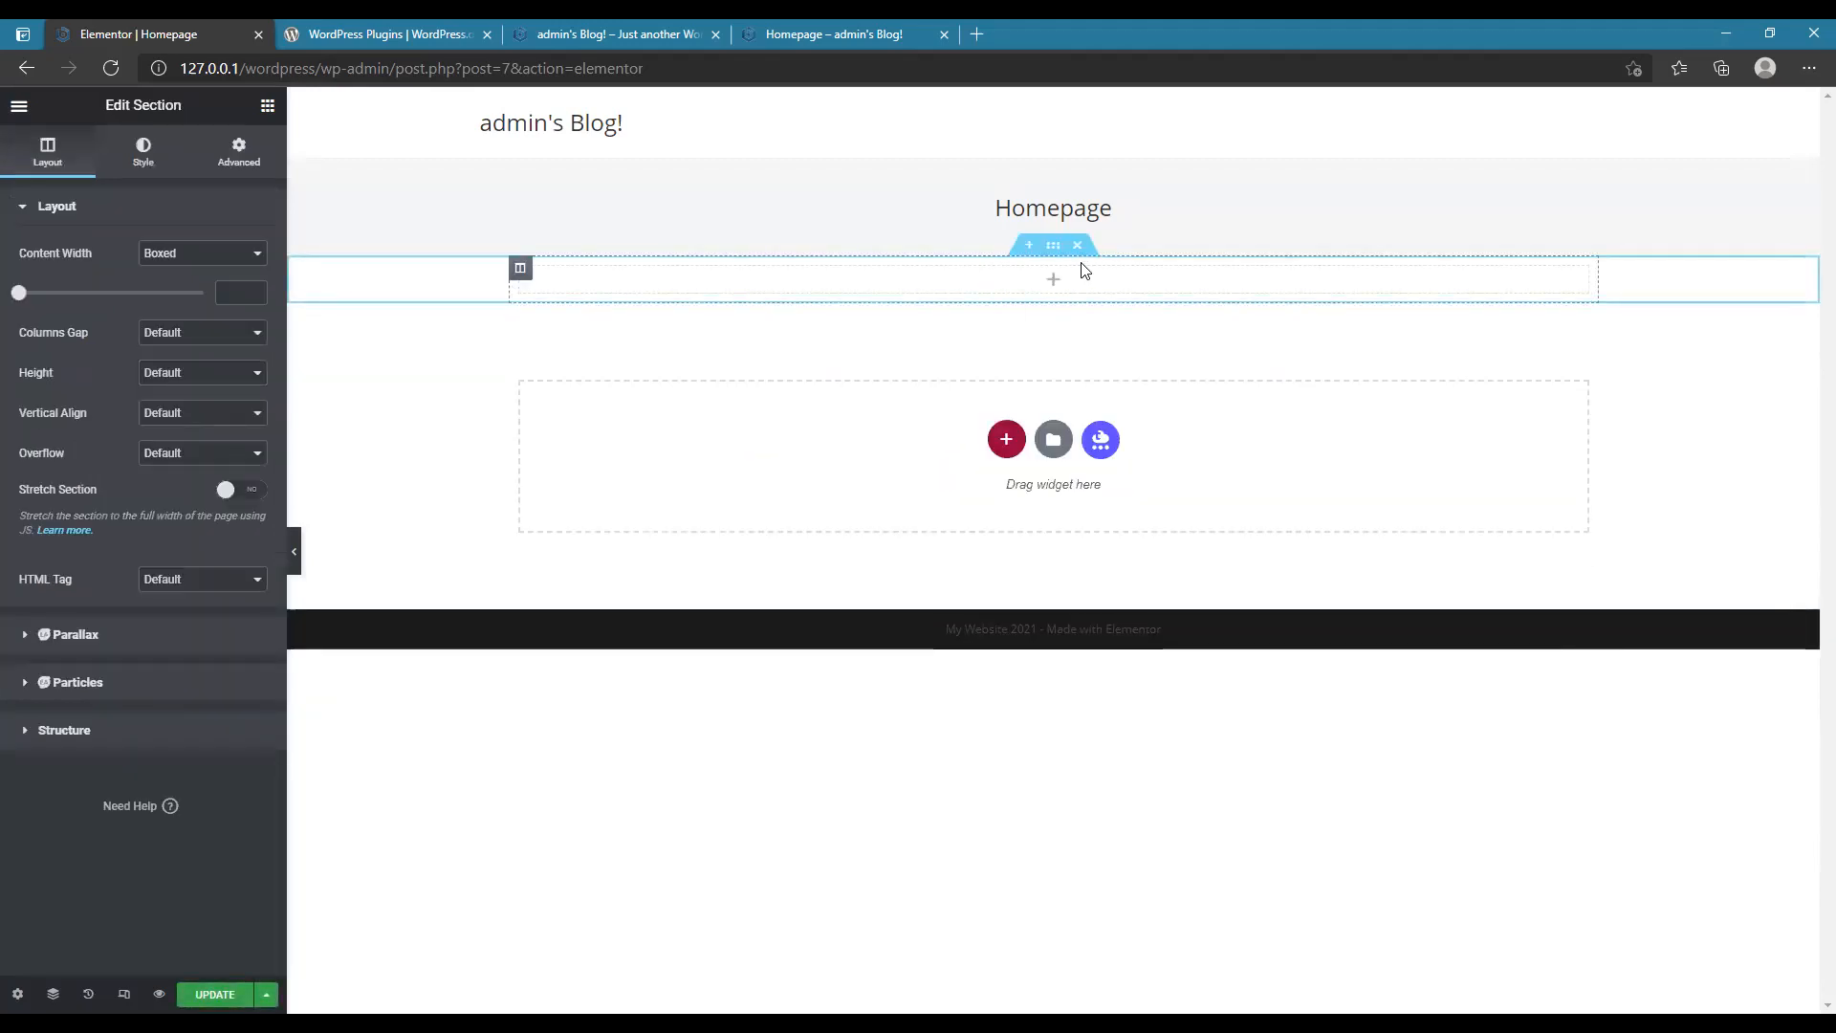
left_click_drag(14, 298, 230, 304)
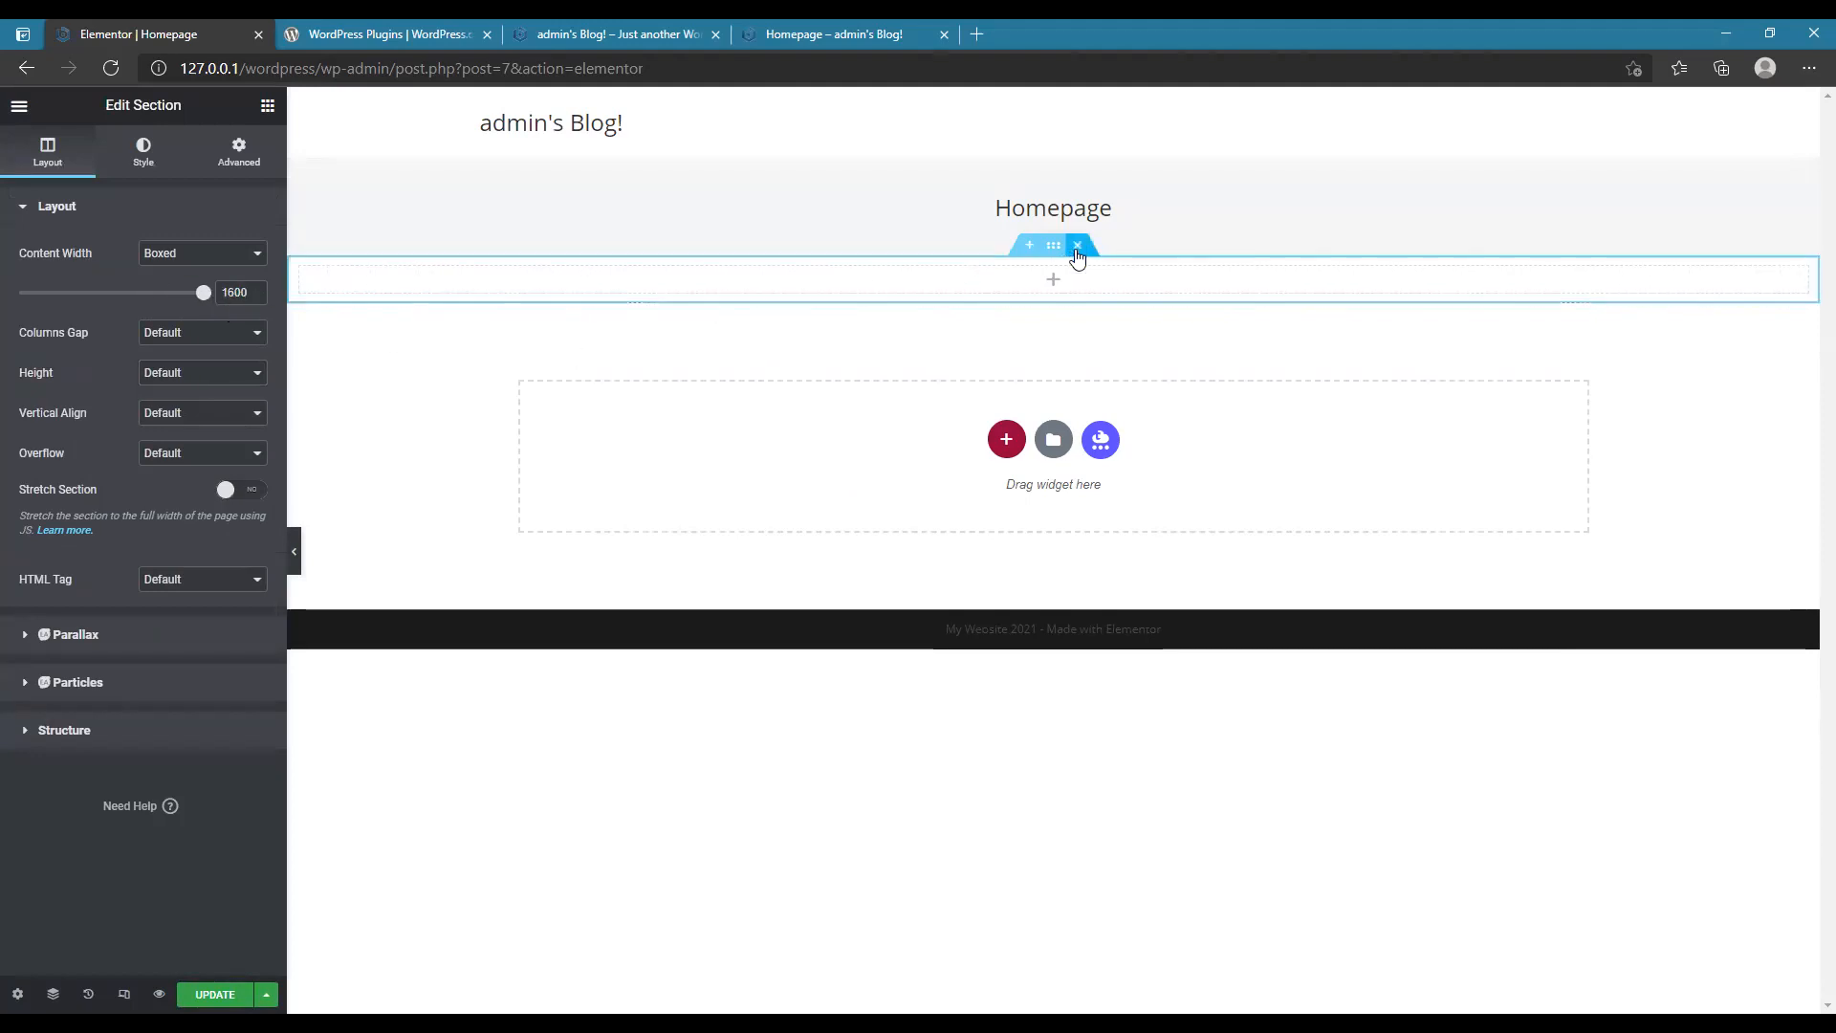
left_click(268, 105)
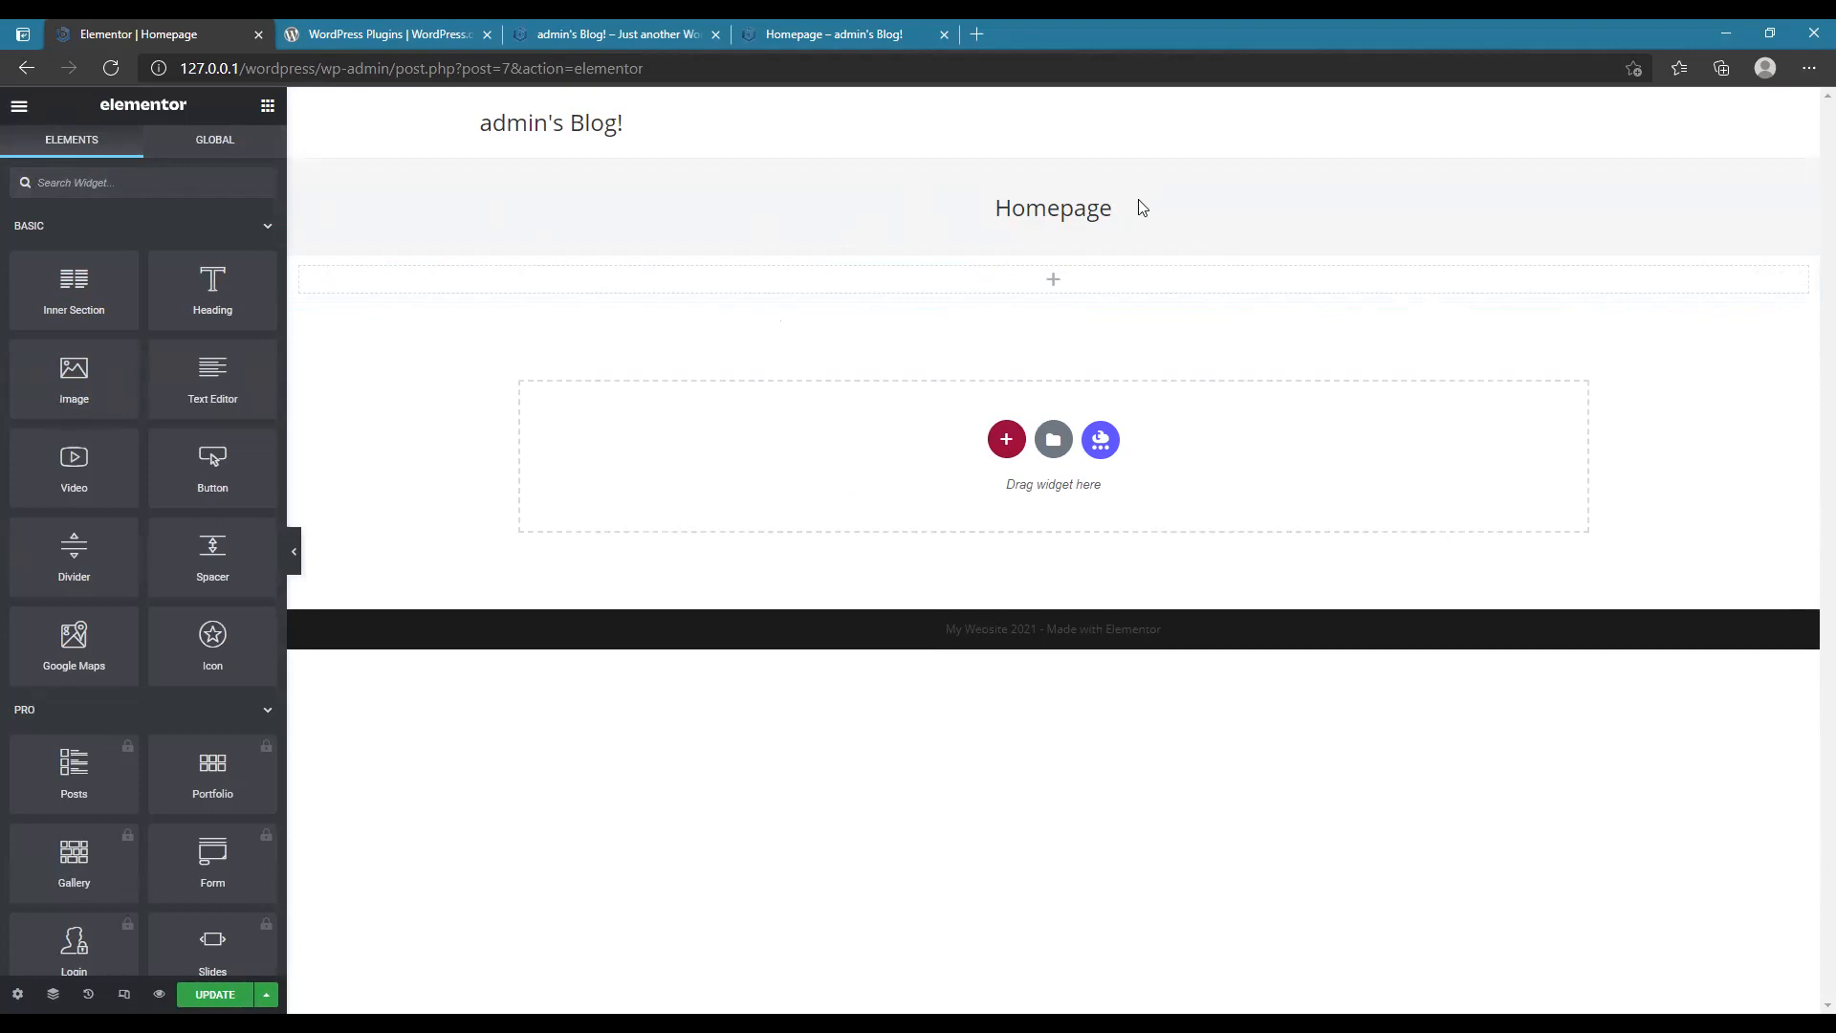
double_click(1101, 216)
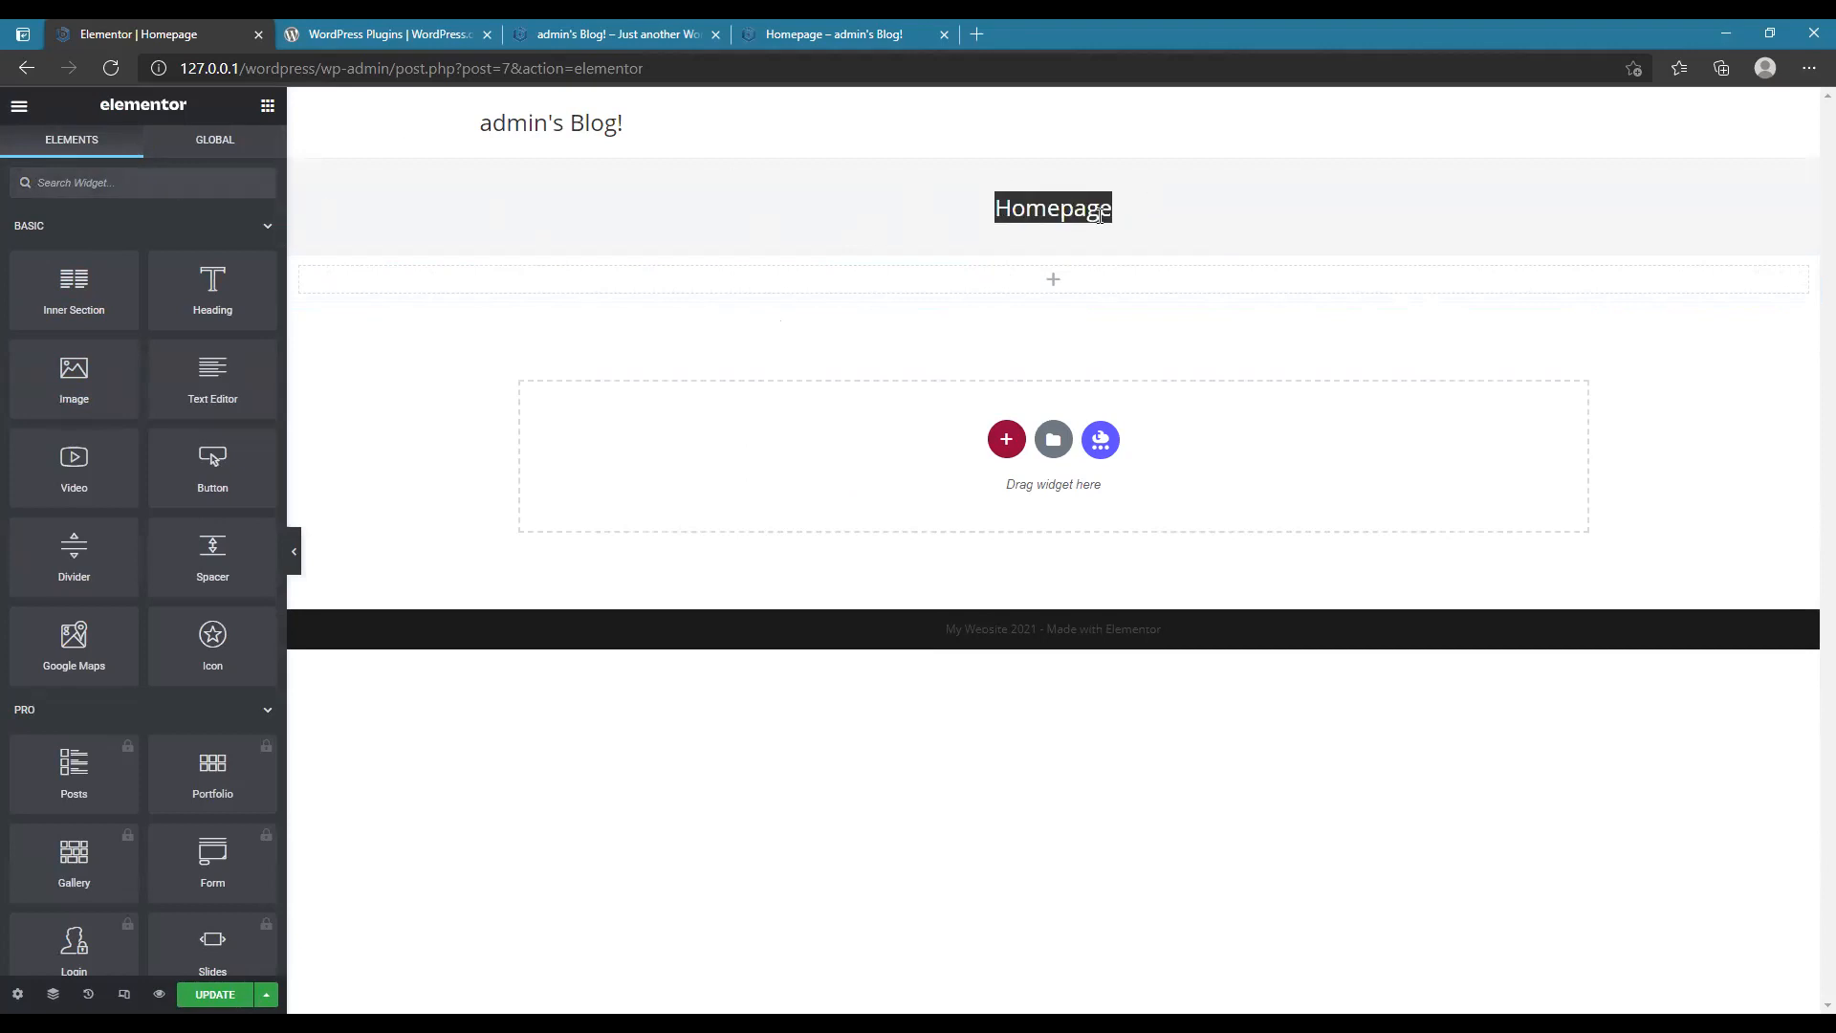
- Leave the Elementor editor without saving, return to the Pages list and reopen the theme Customizer
left_click(26, 70)
key("Return")
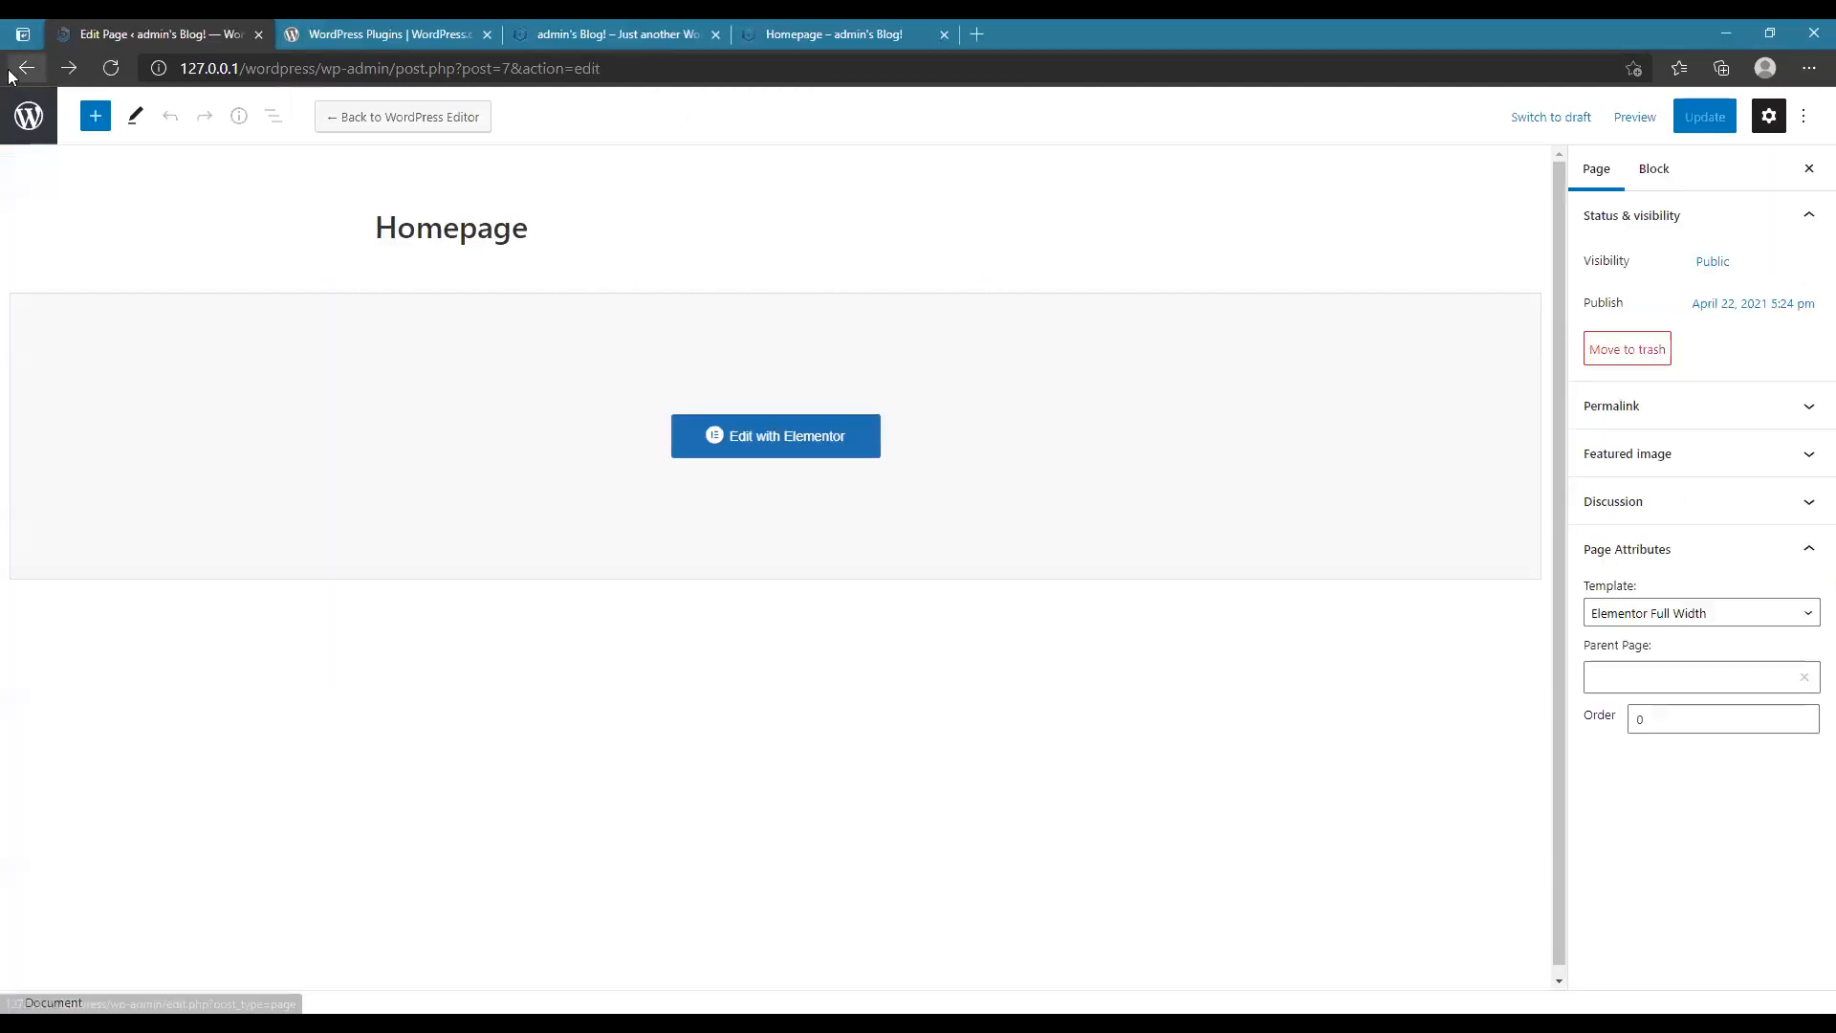
left_click(27, 117)
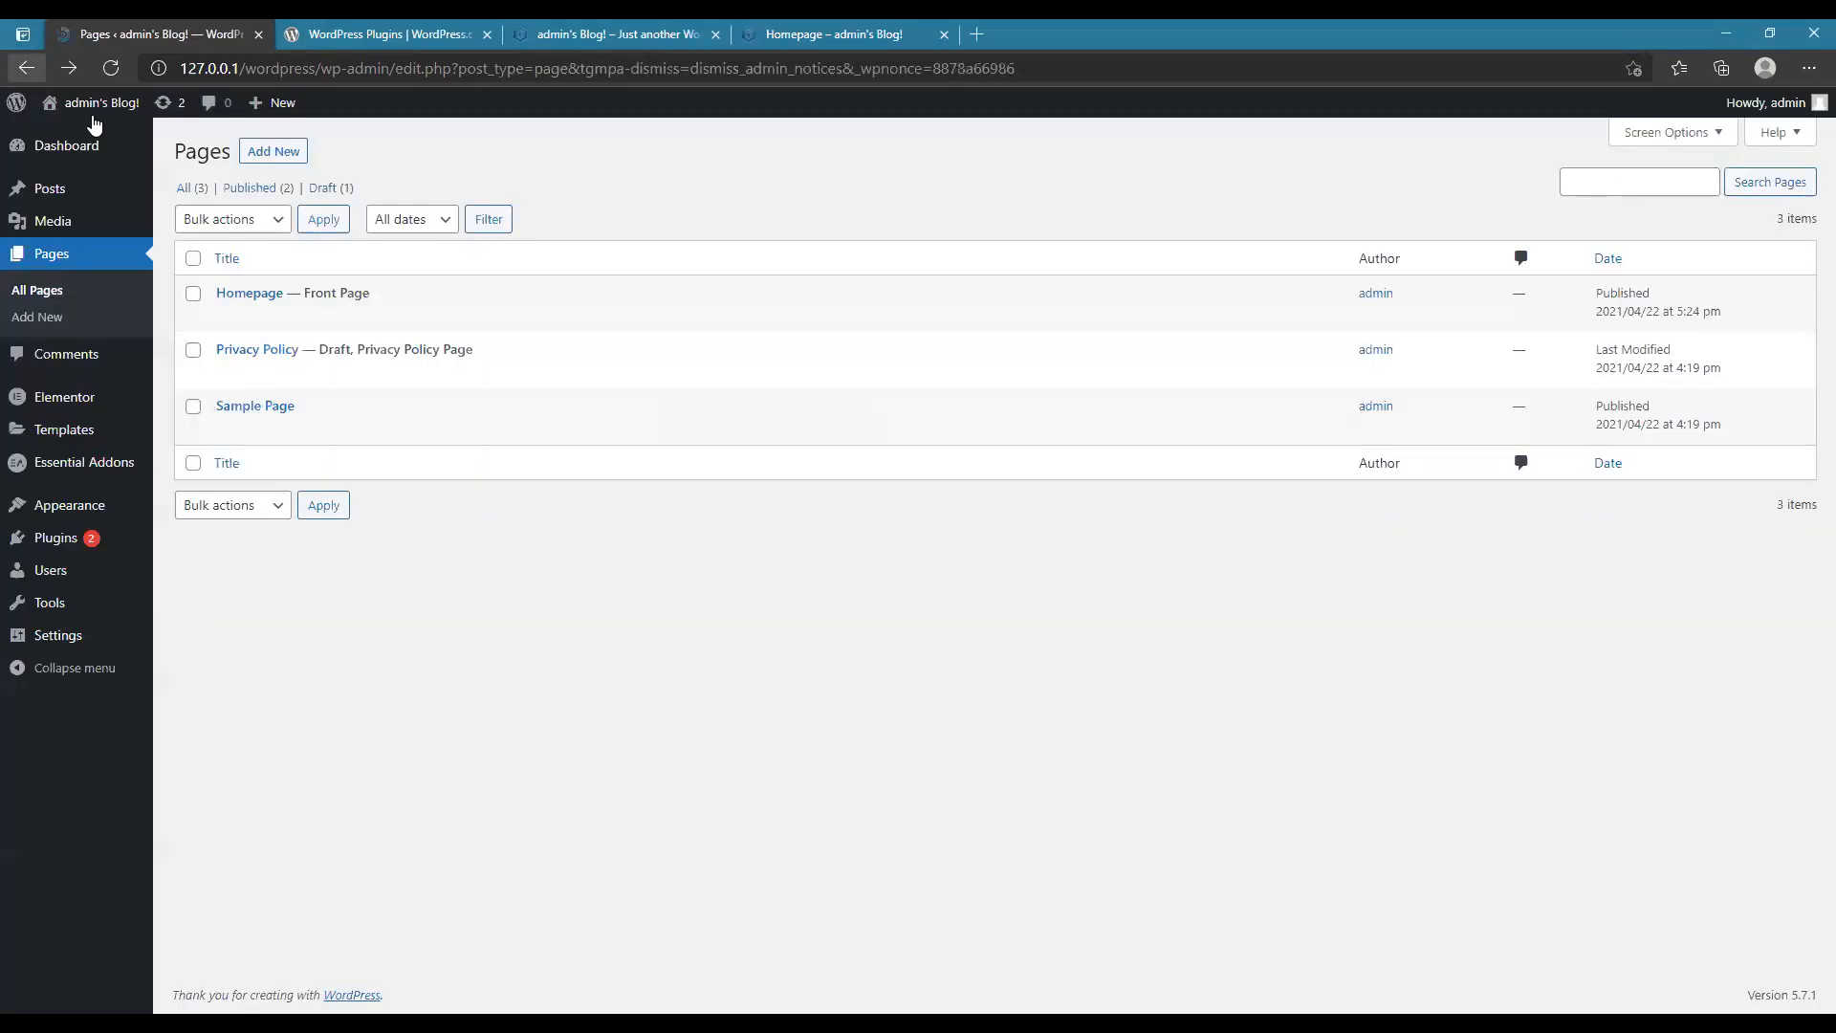
mouse_move(89, 507)
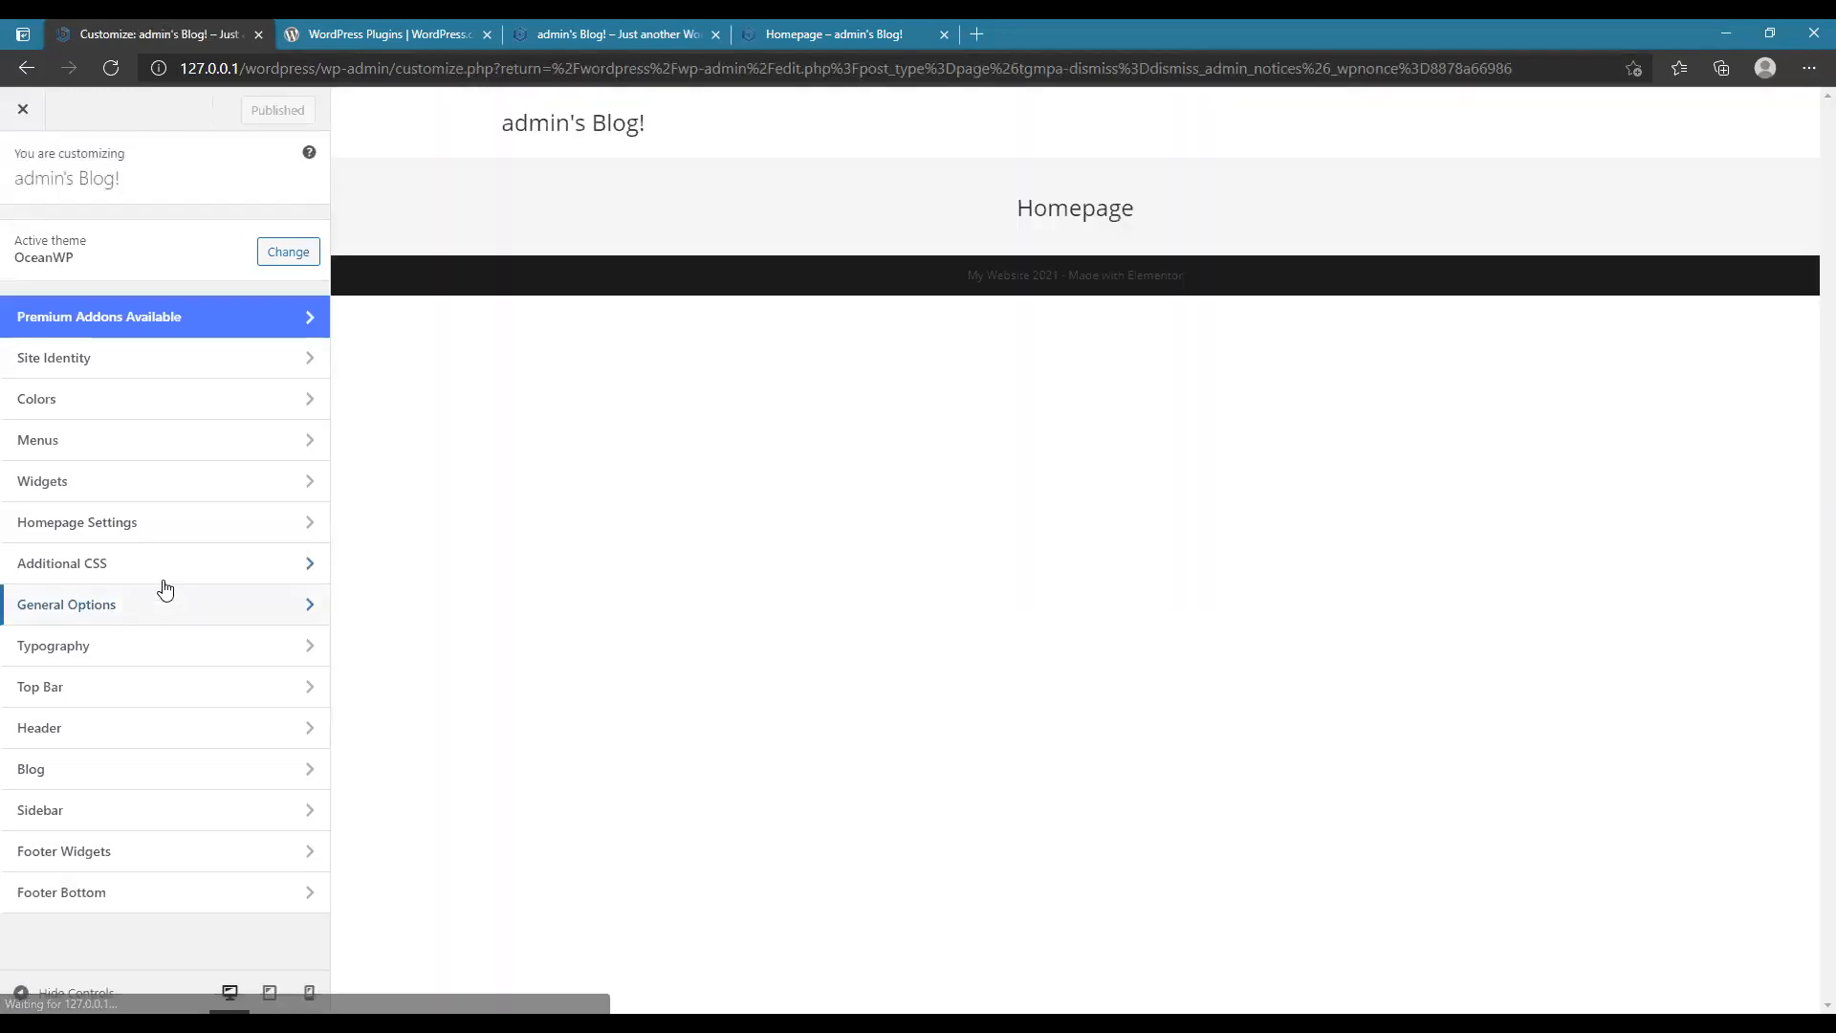
- Look through the General Options, Menus and Blog settings in the Customizer
left_click(102, 608)
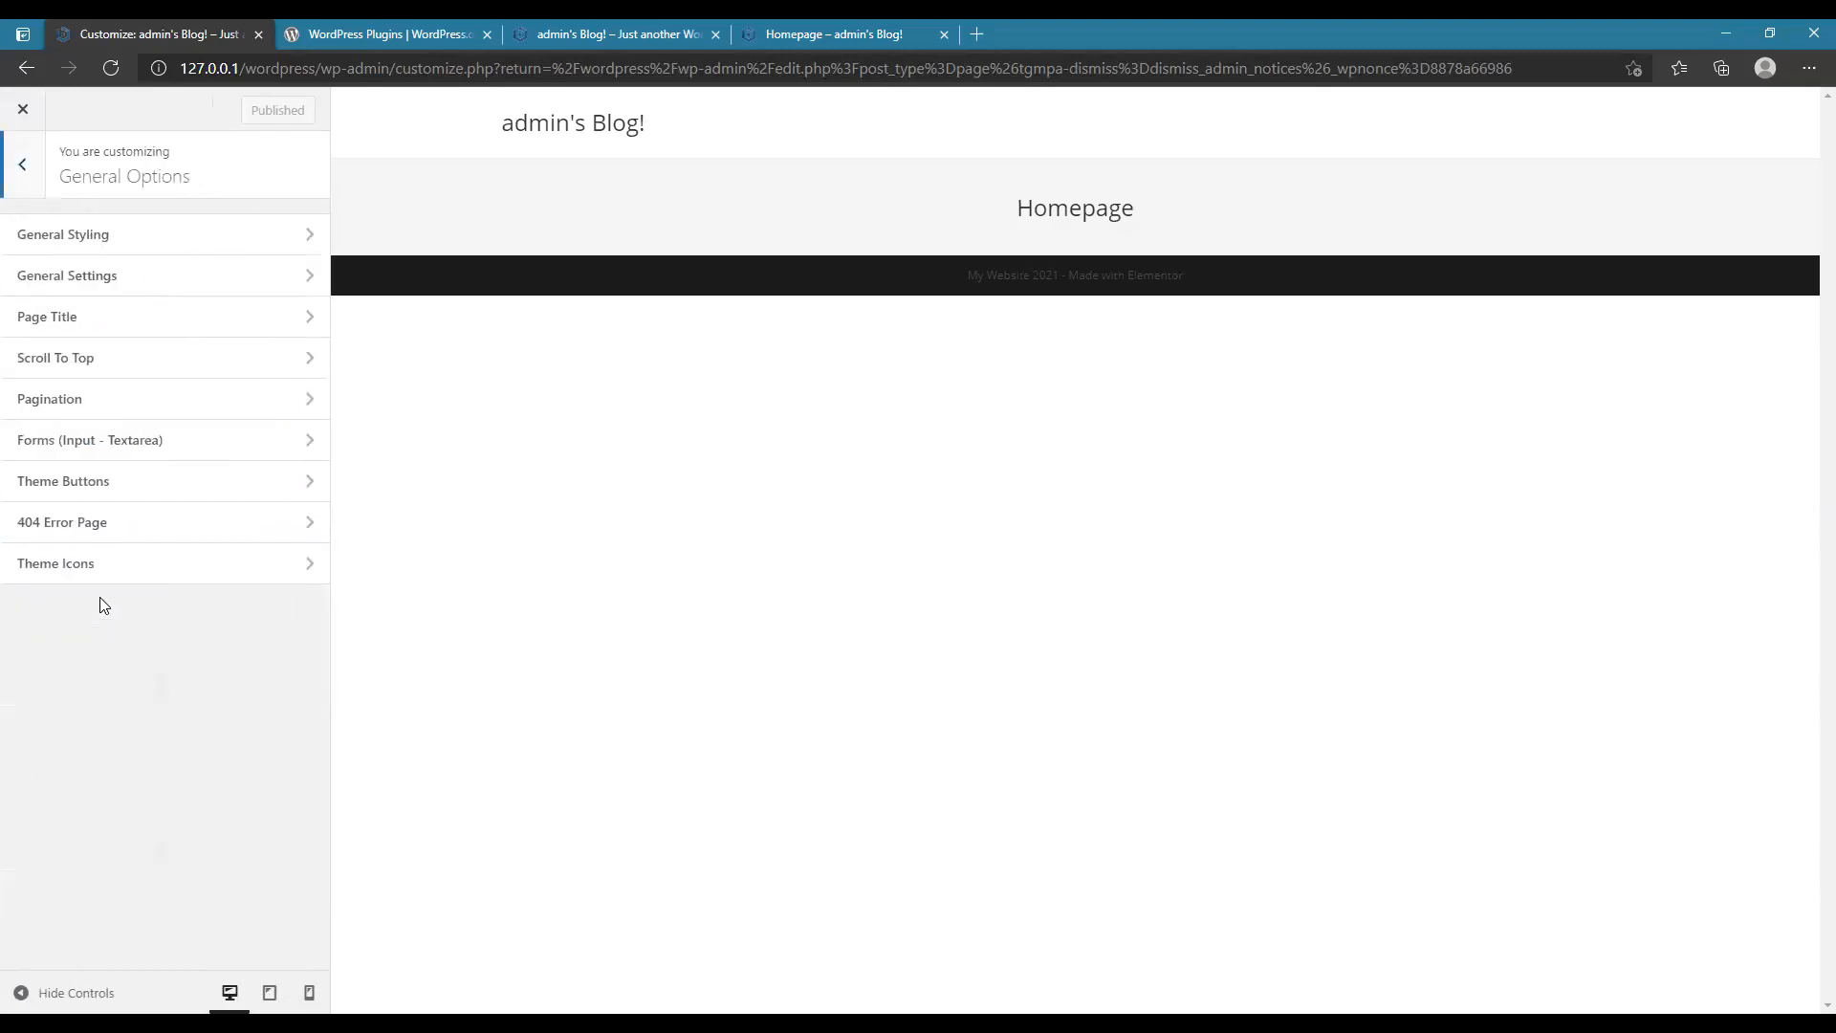
left_click(30, 170)
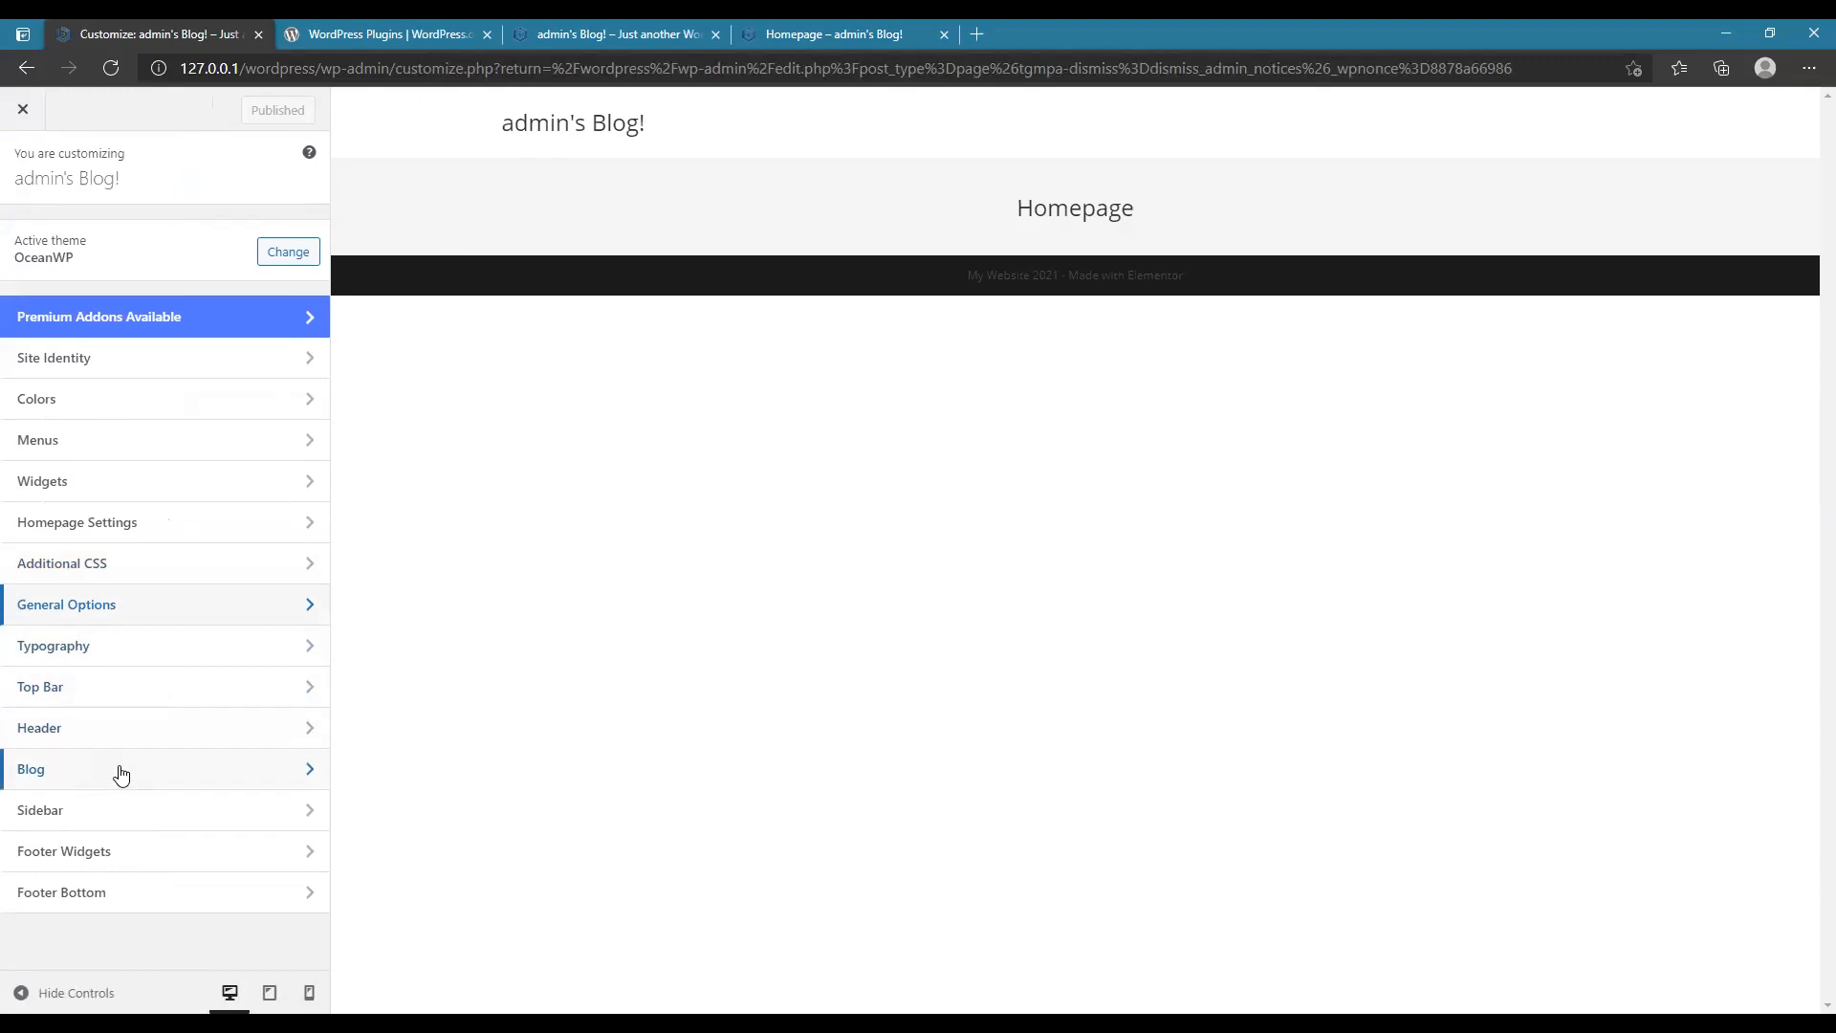
left_click(80, 451)
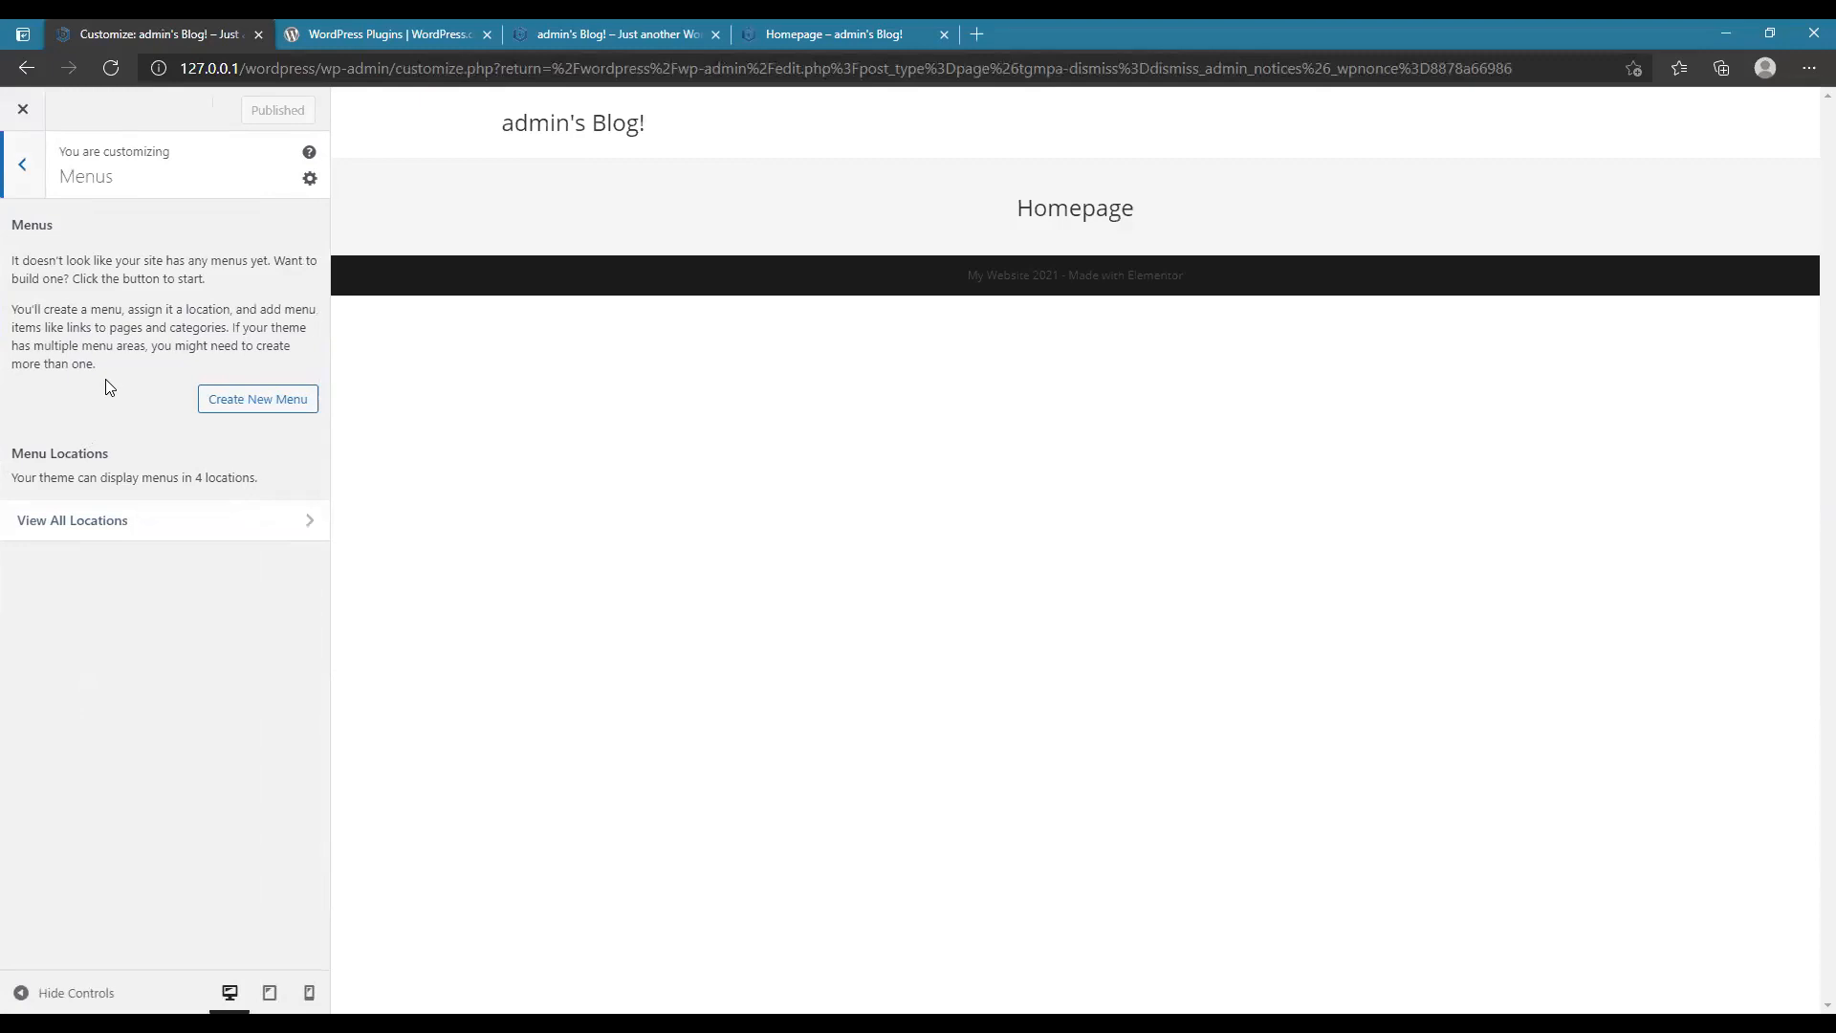
left_click(25, 168)
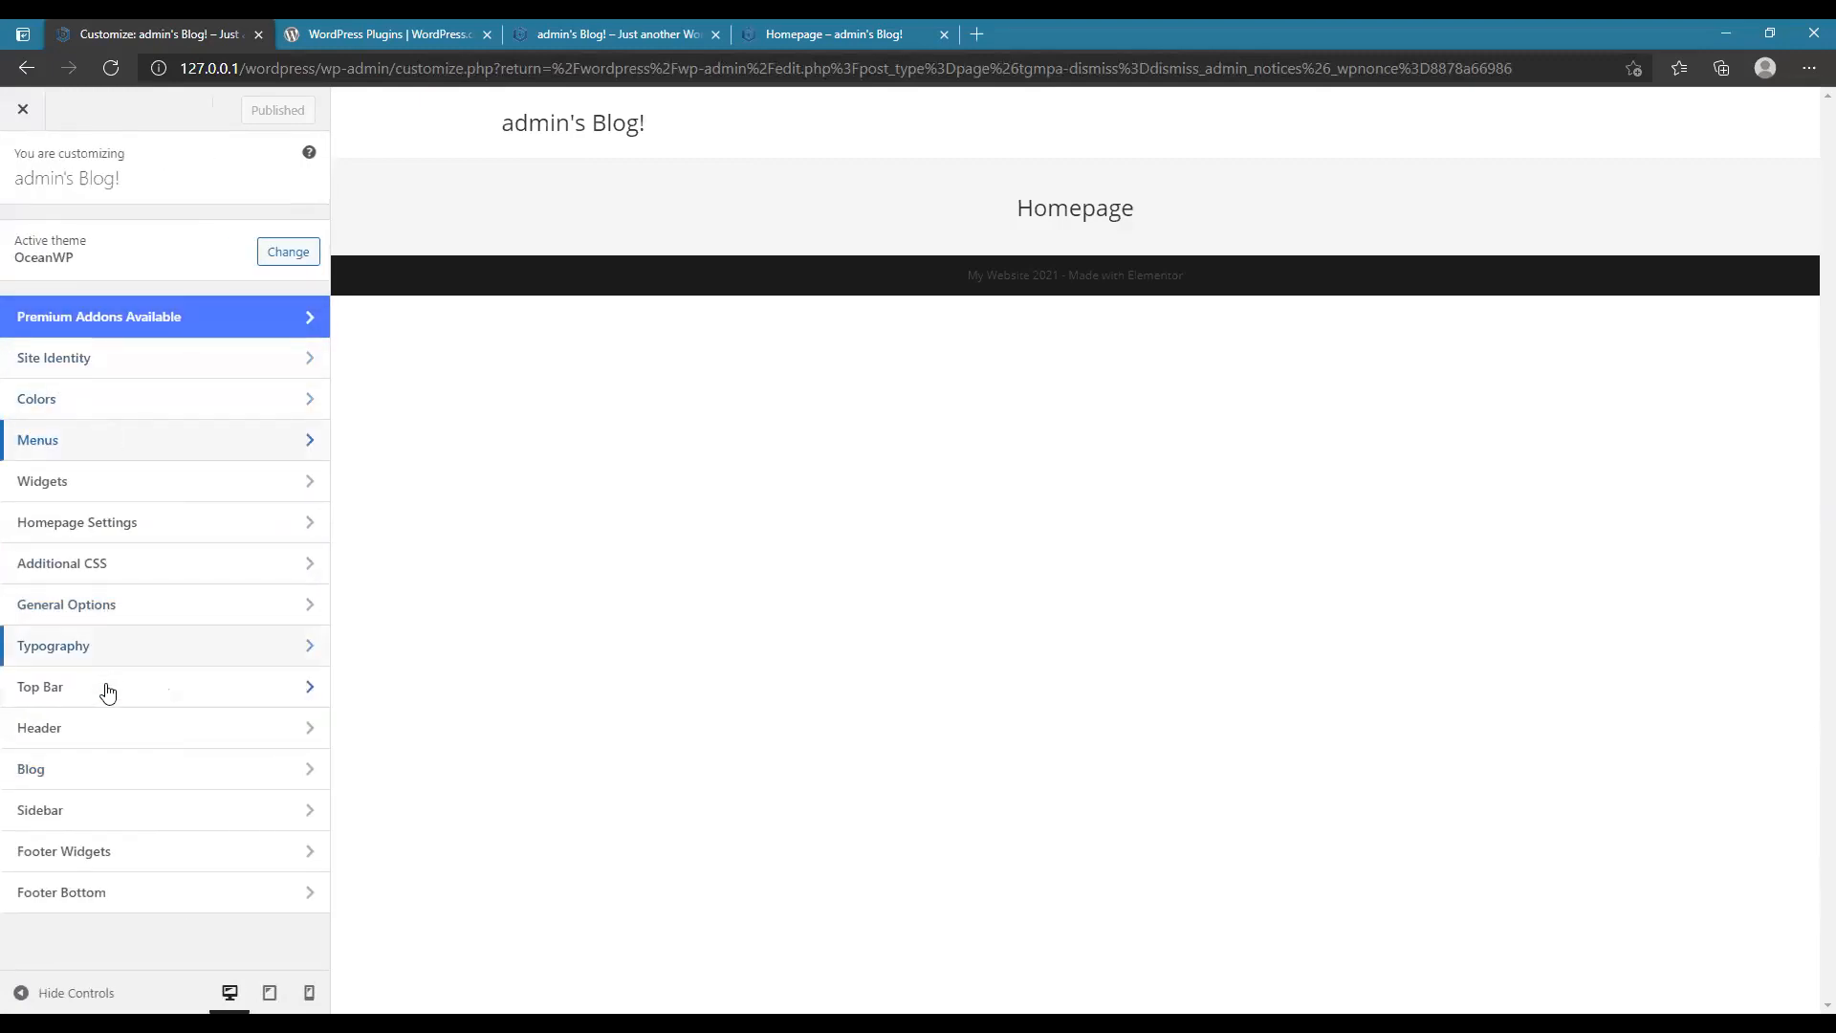
left_click(86, 772)
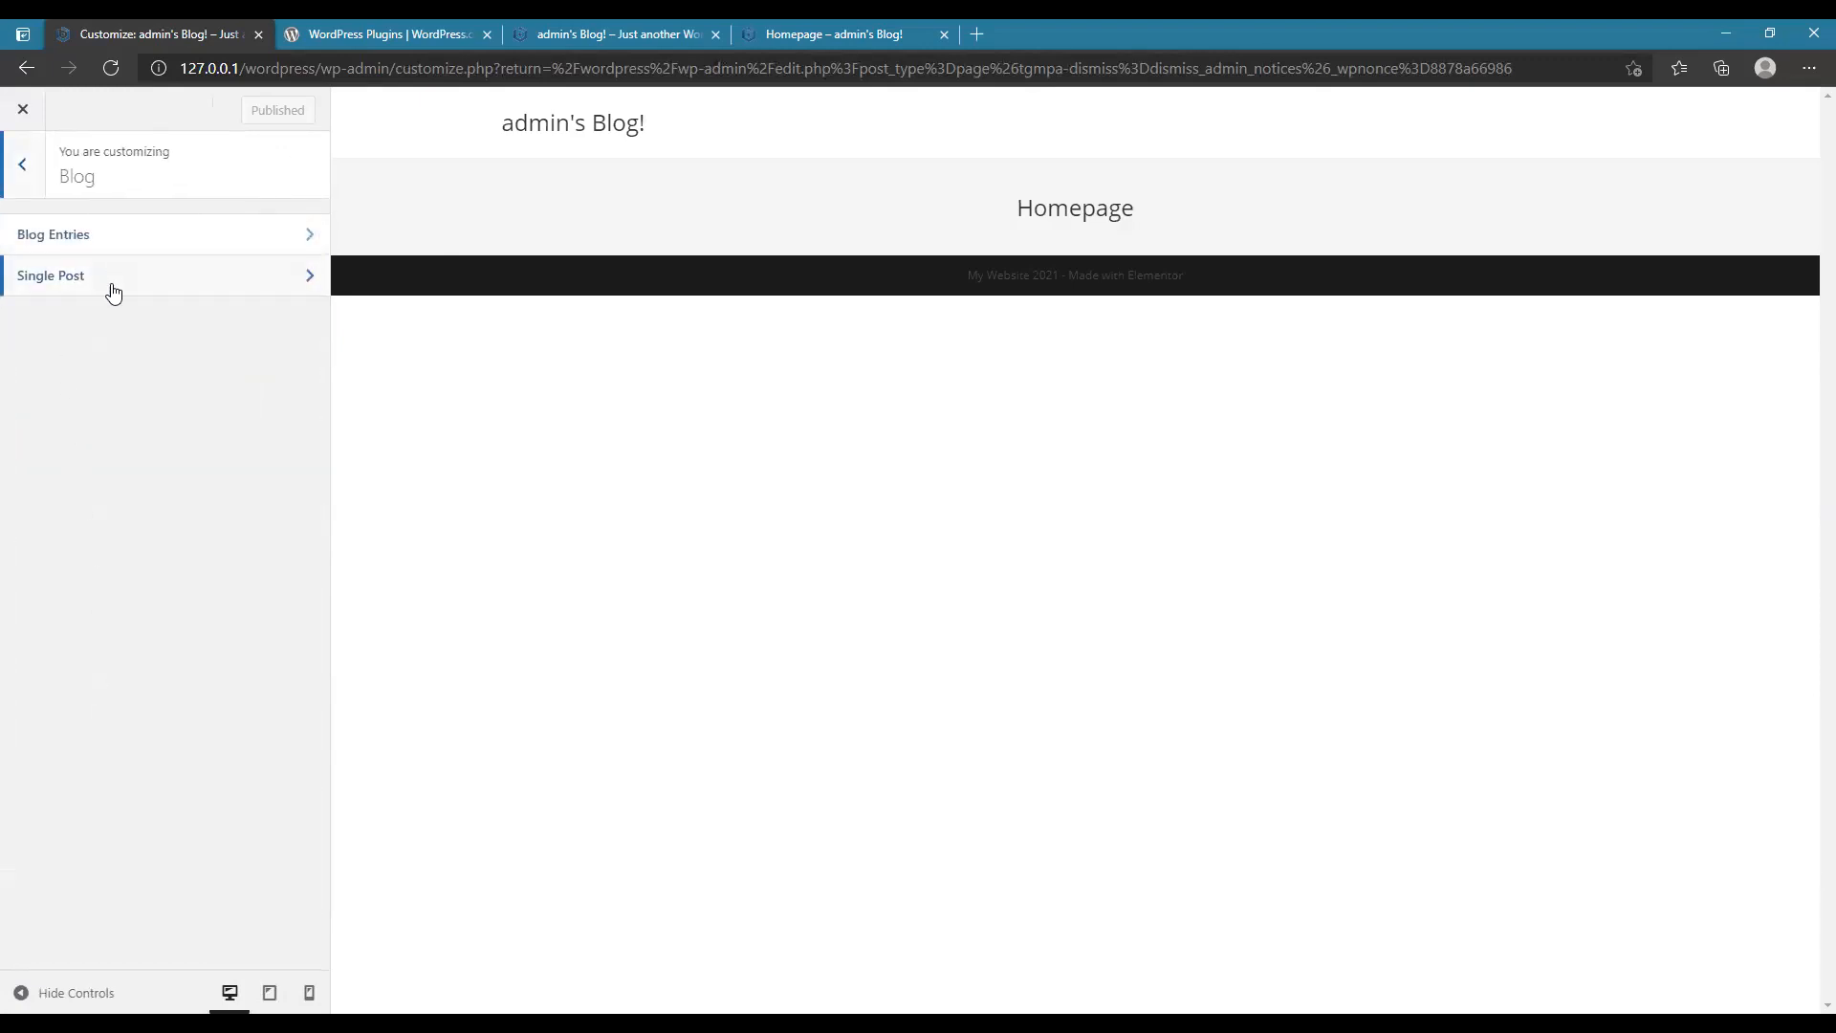
left_click(30, 180)
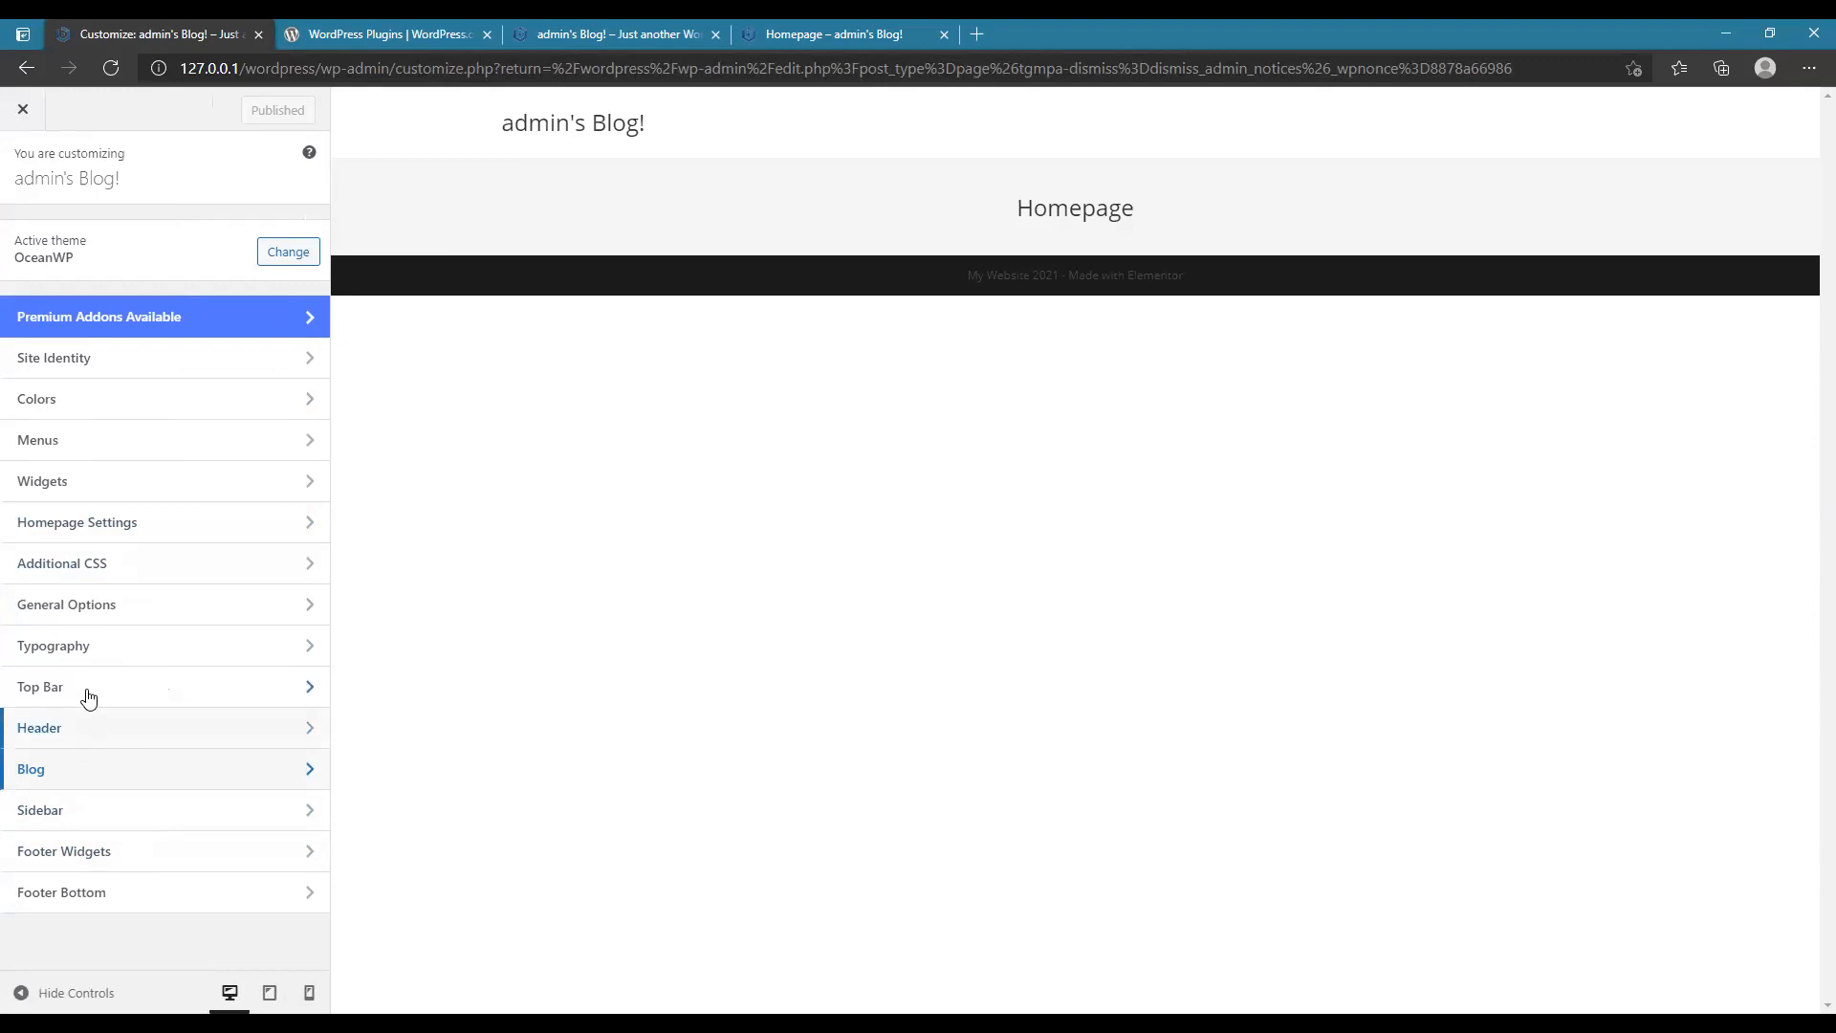
- Examine the Header Media, Menu and General settings within the Customizer's Header section
left_click(90, 734)
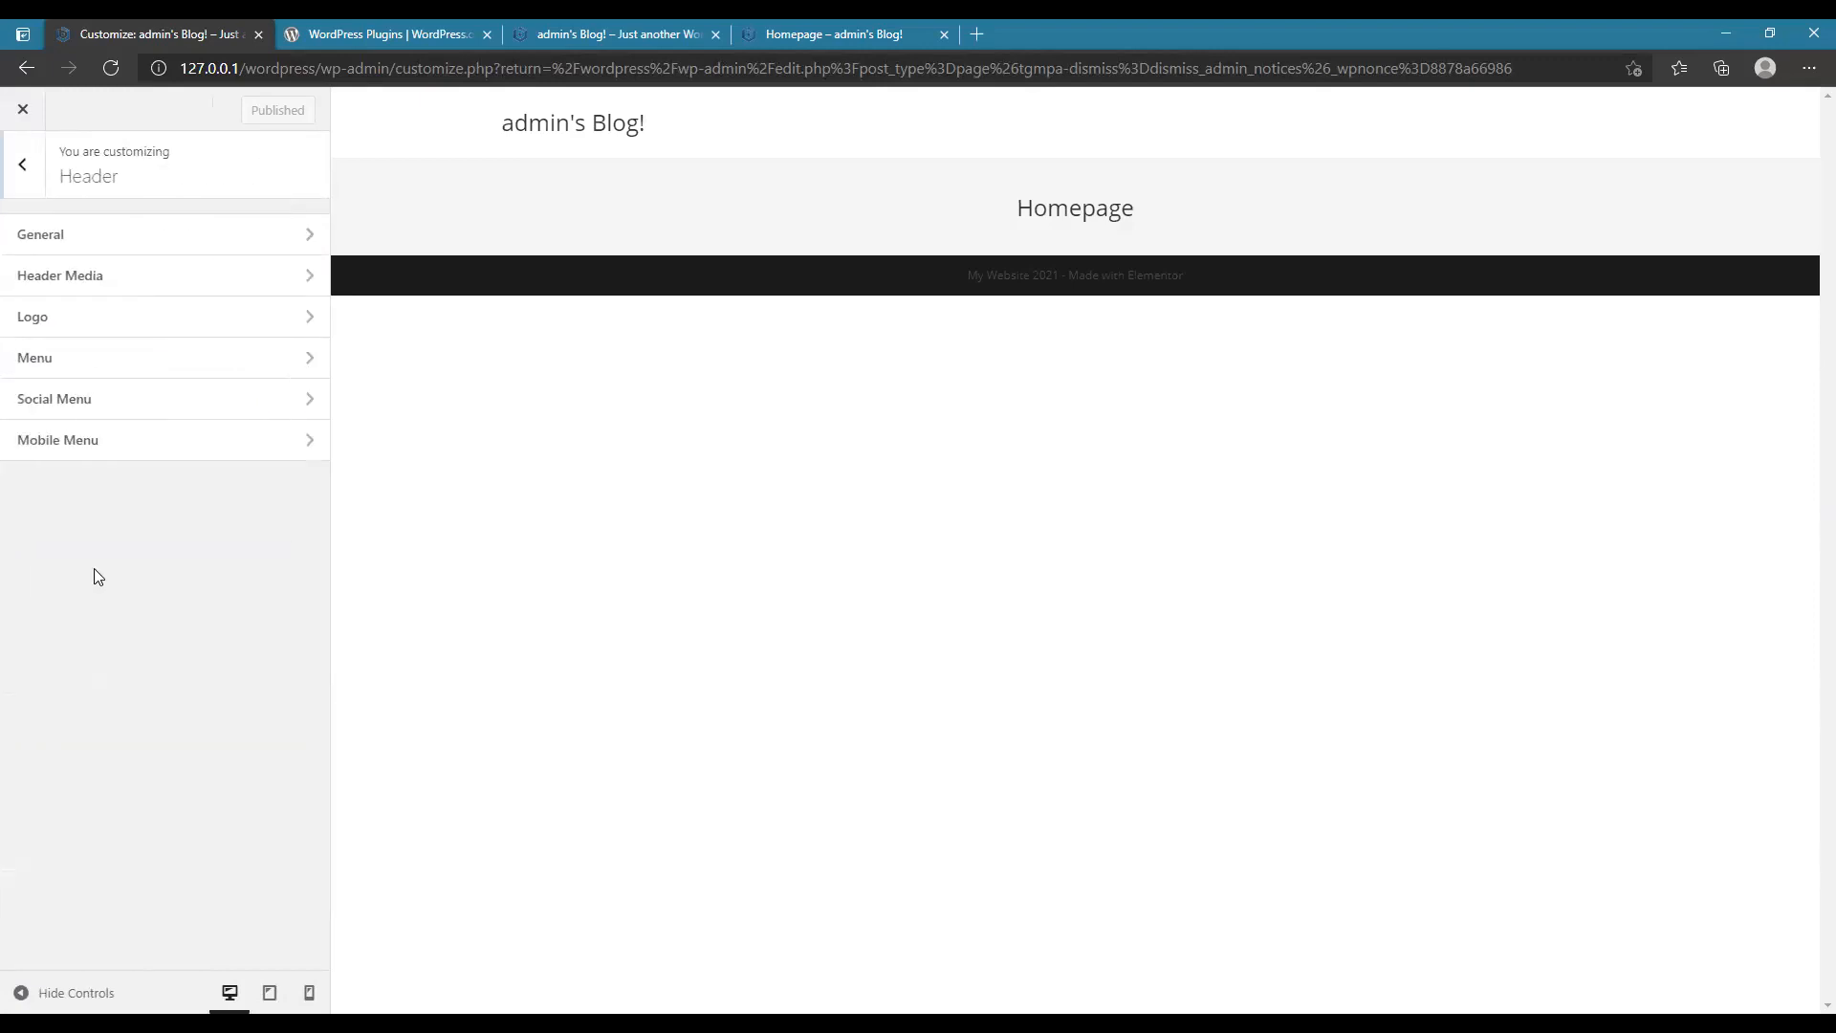
left_click(100, 278)
left_click(40, 194)
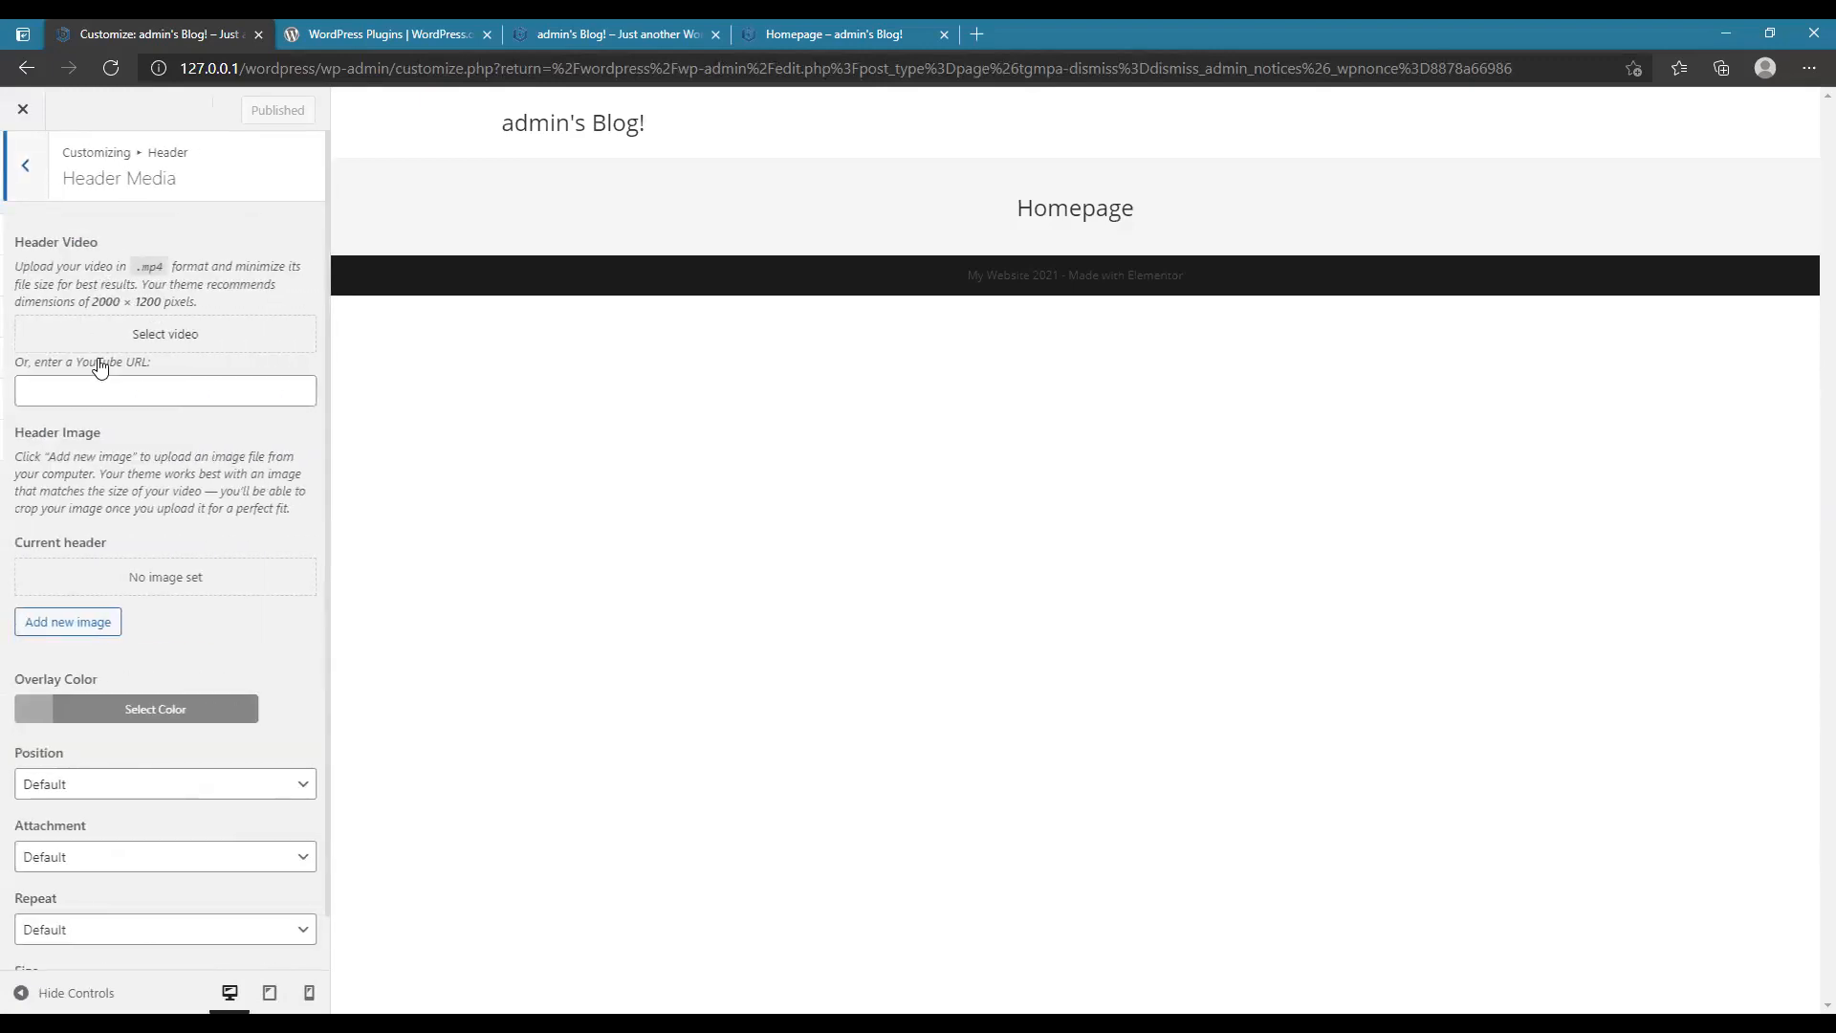
left_click(82, 363)
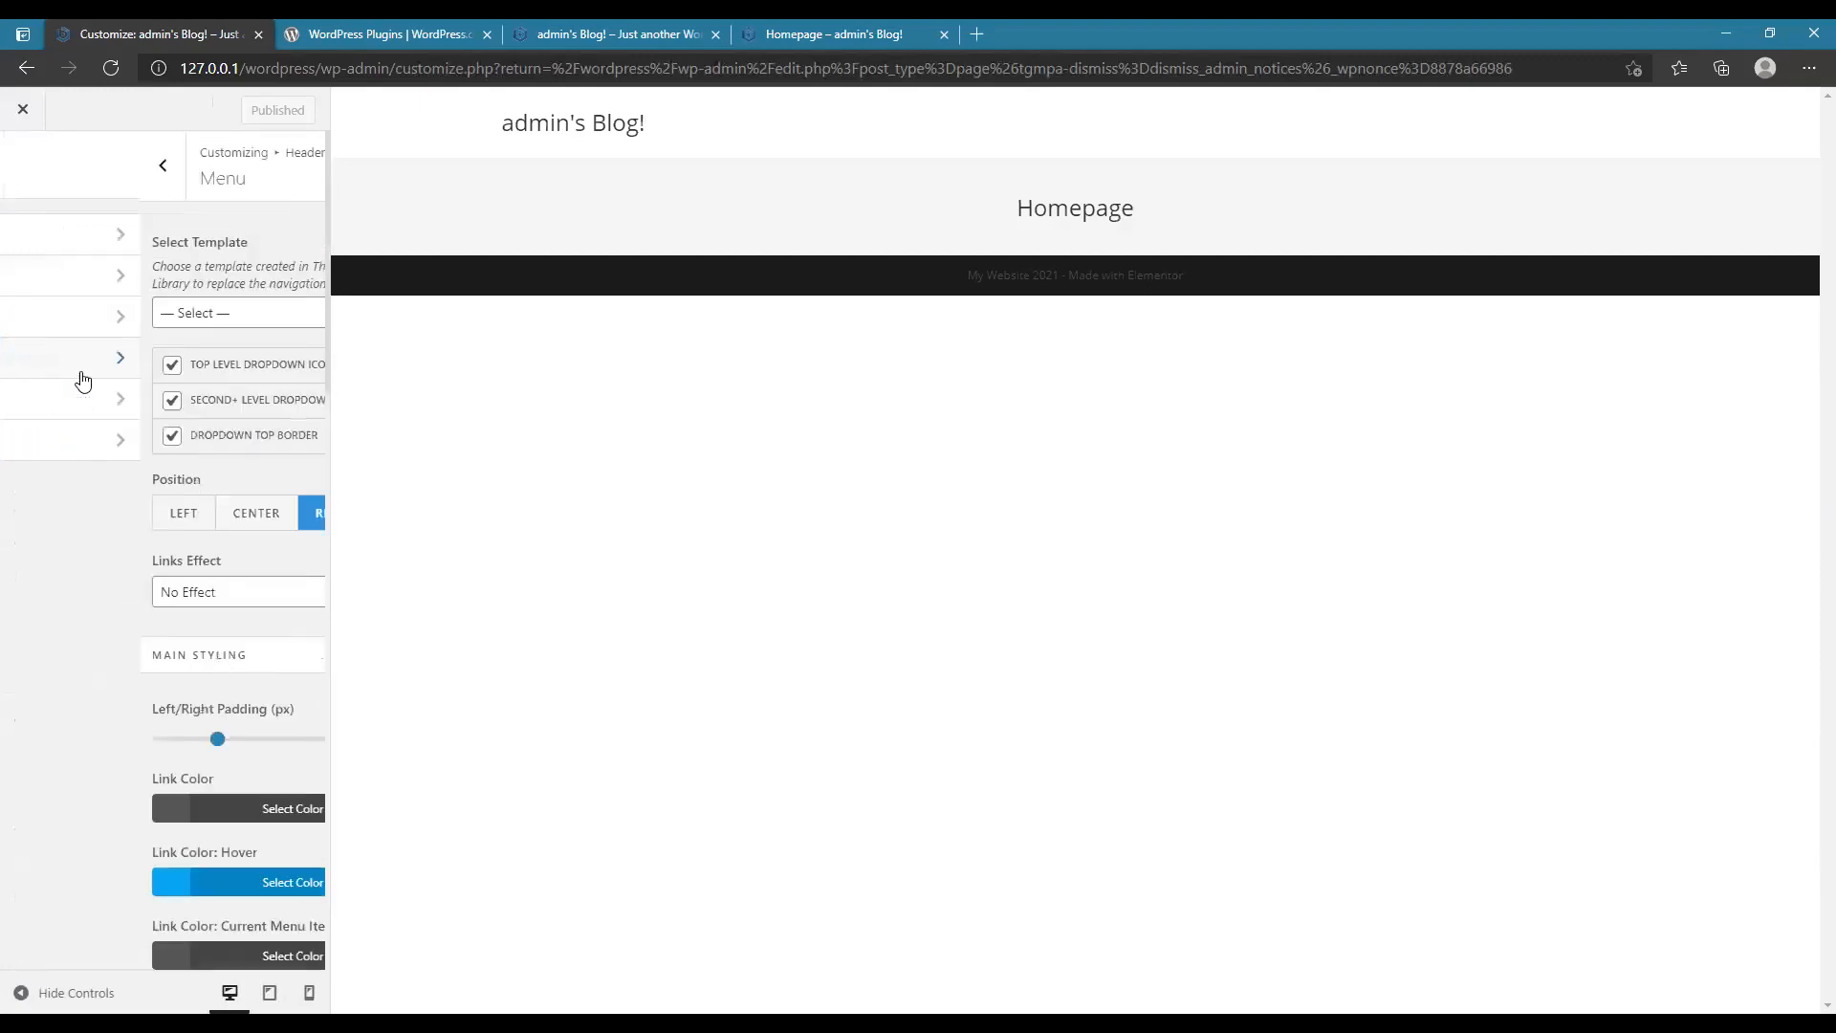
left_click(35, 182)
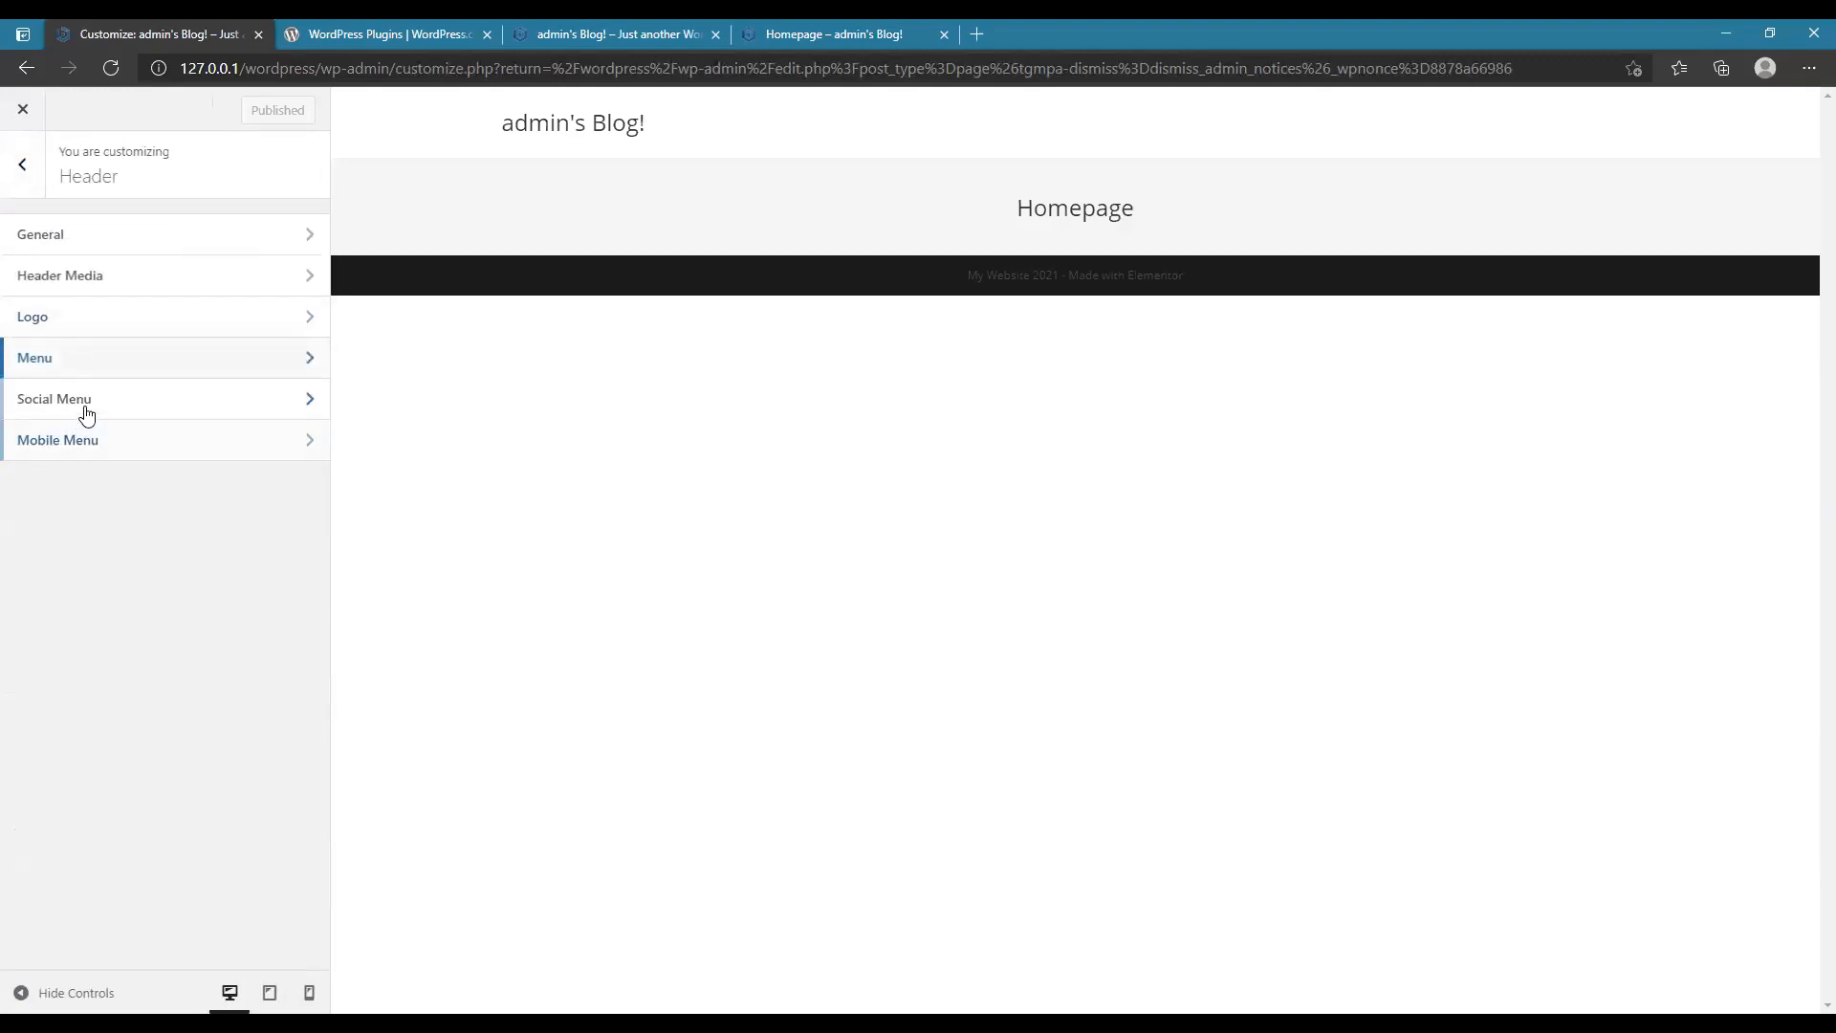
left_click(61, 233)
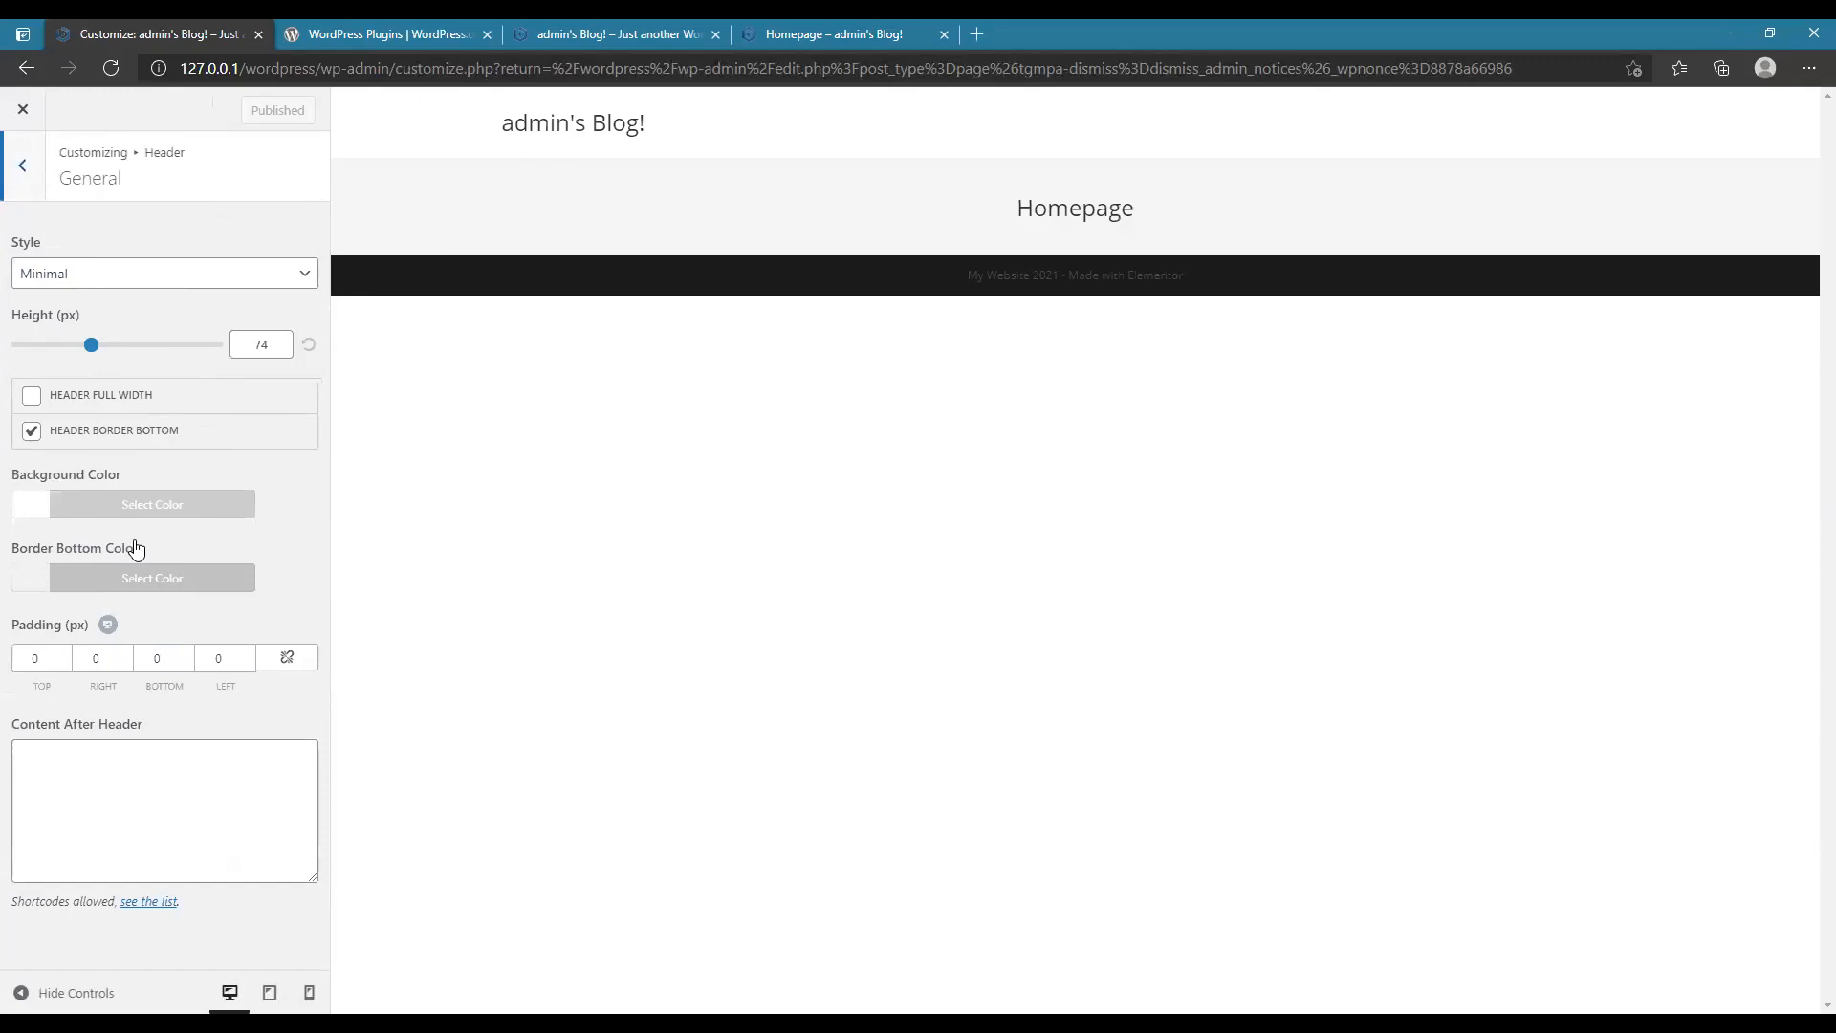
left_click(23, 164)
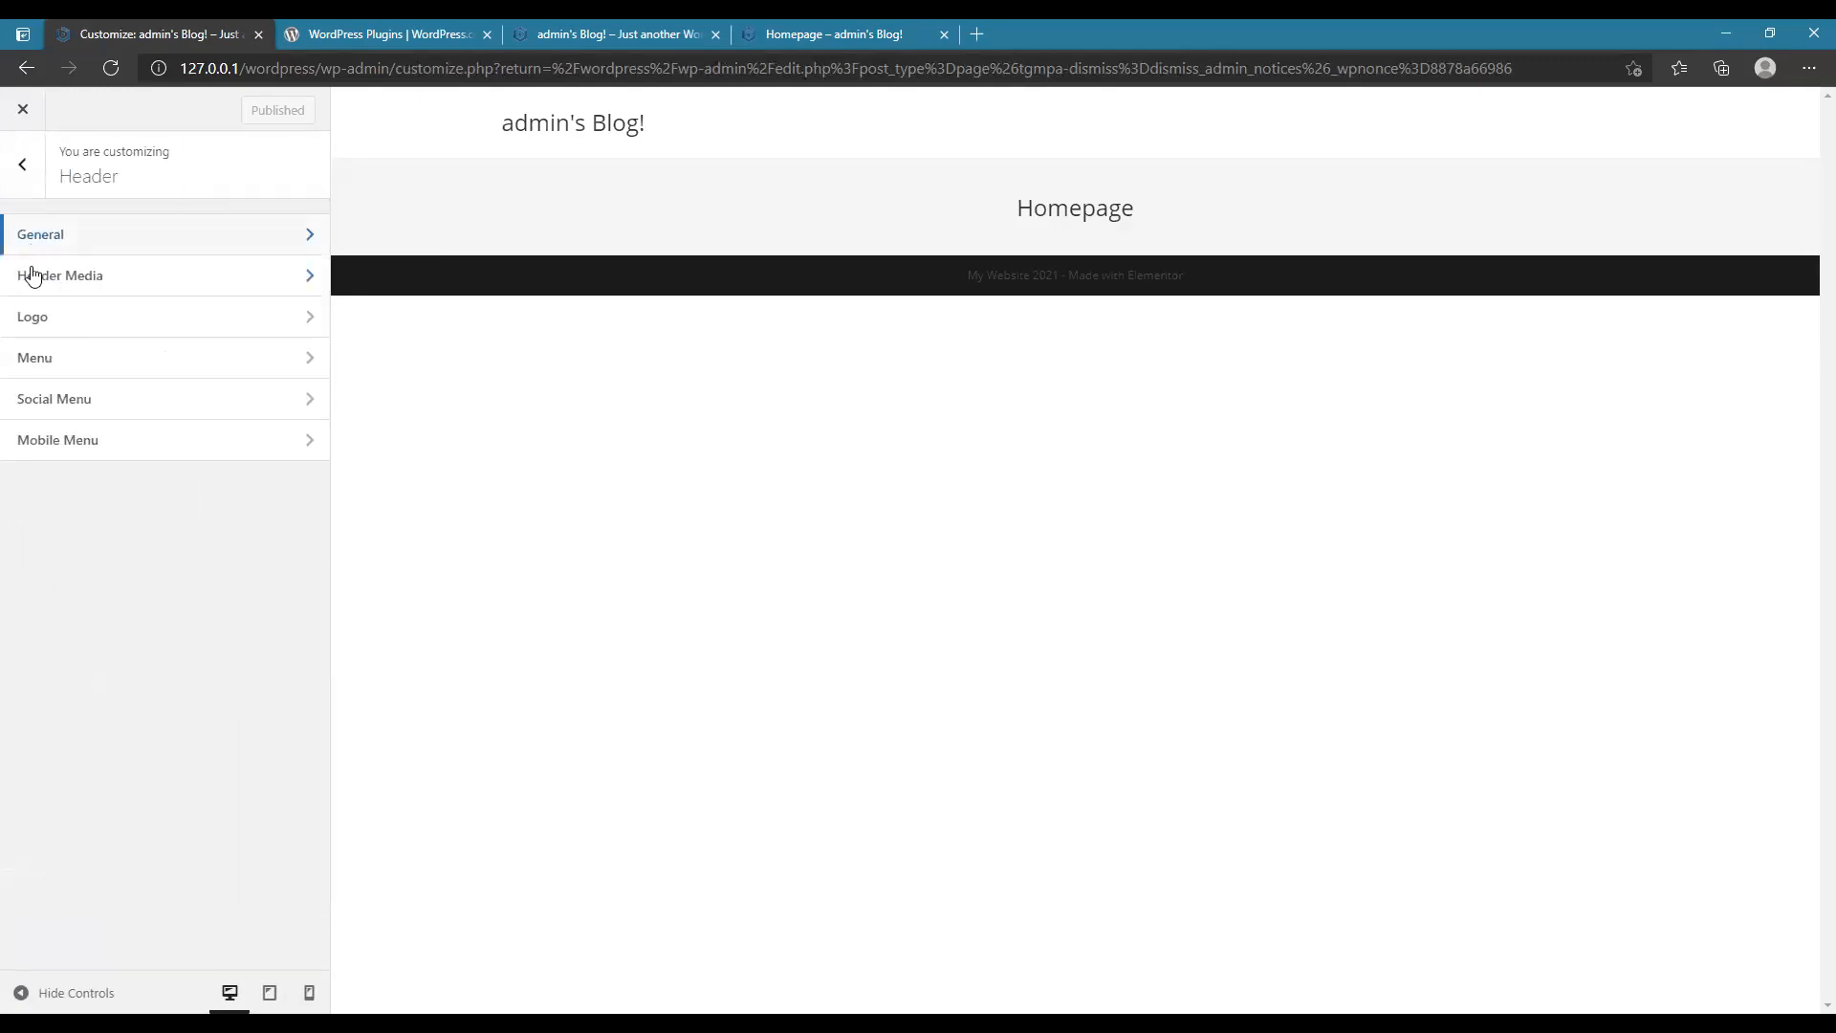
- Look through the Homepage Settings and Sidebar options in the Customizer, closing it when done
left_click(21, 164)
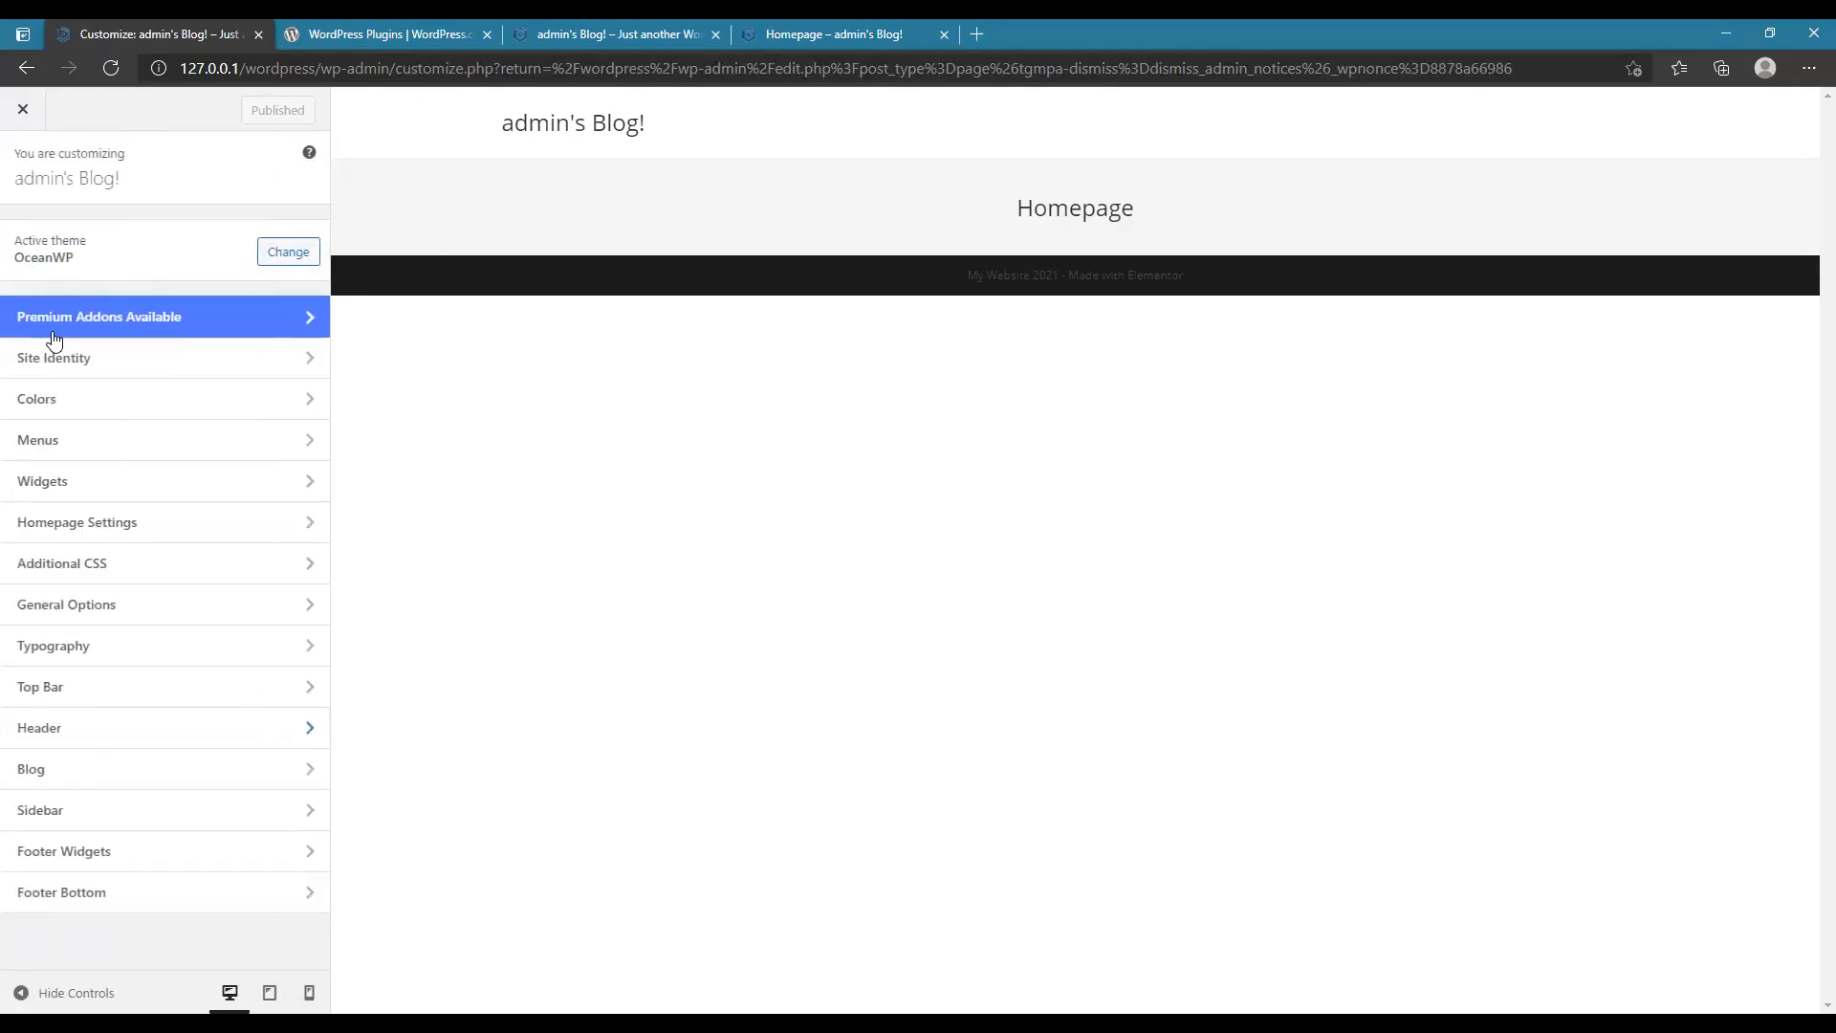
left_click(111, 524)
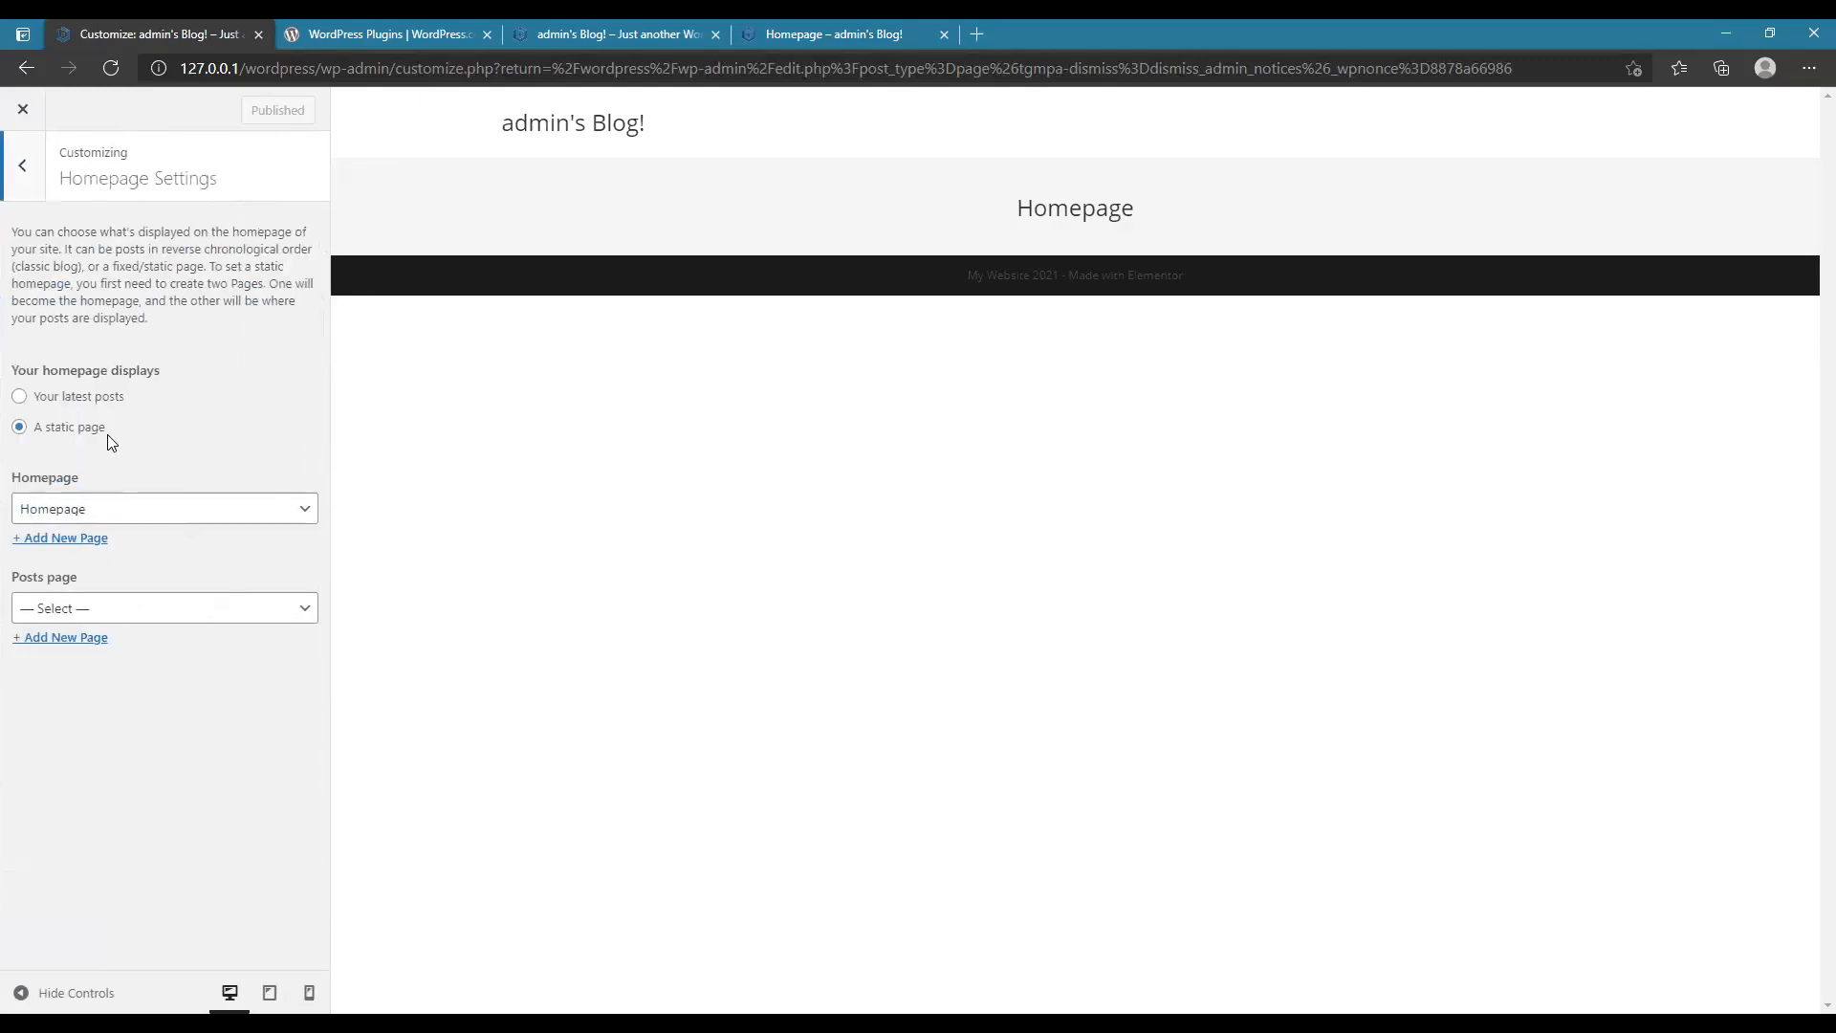
left_click(23, 172)
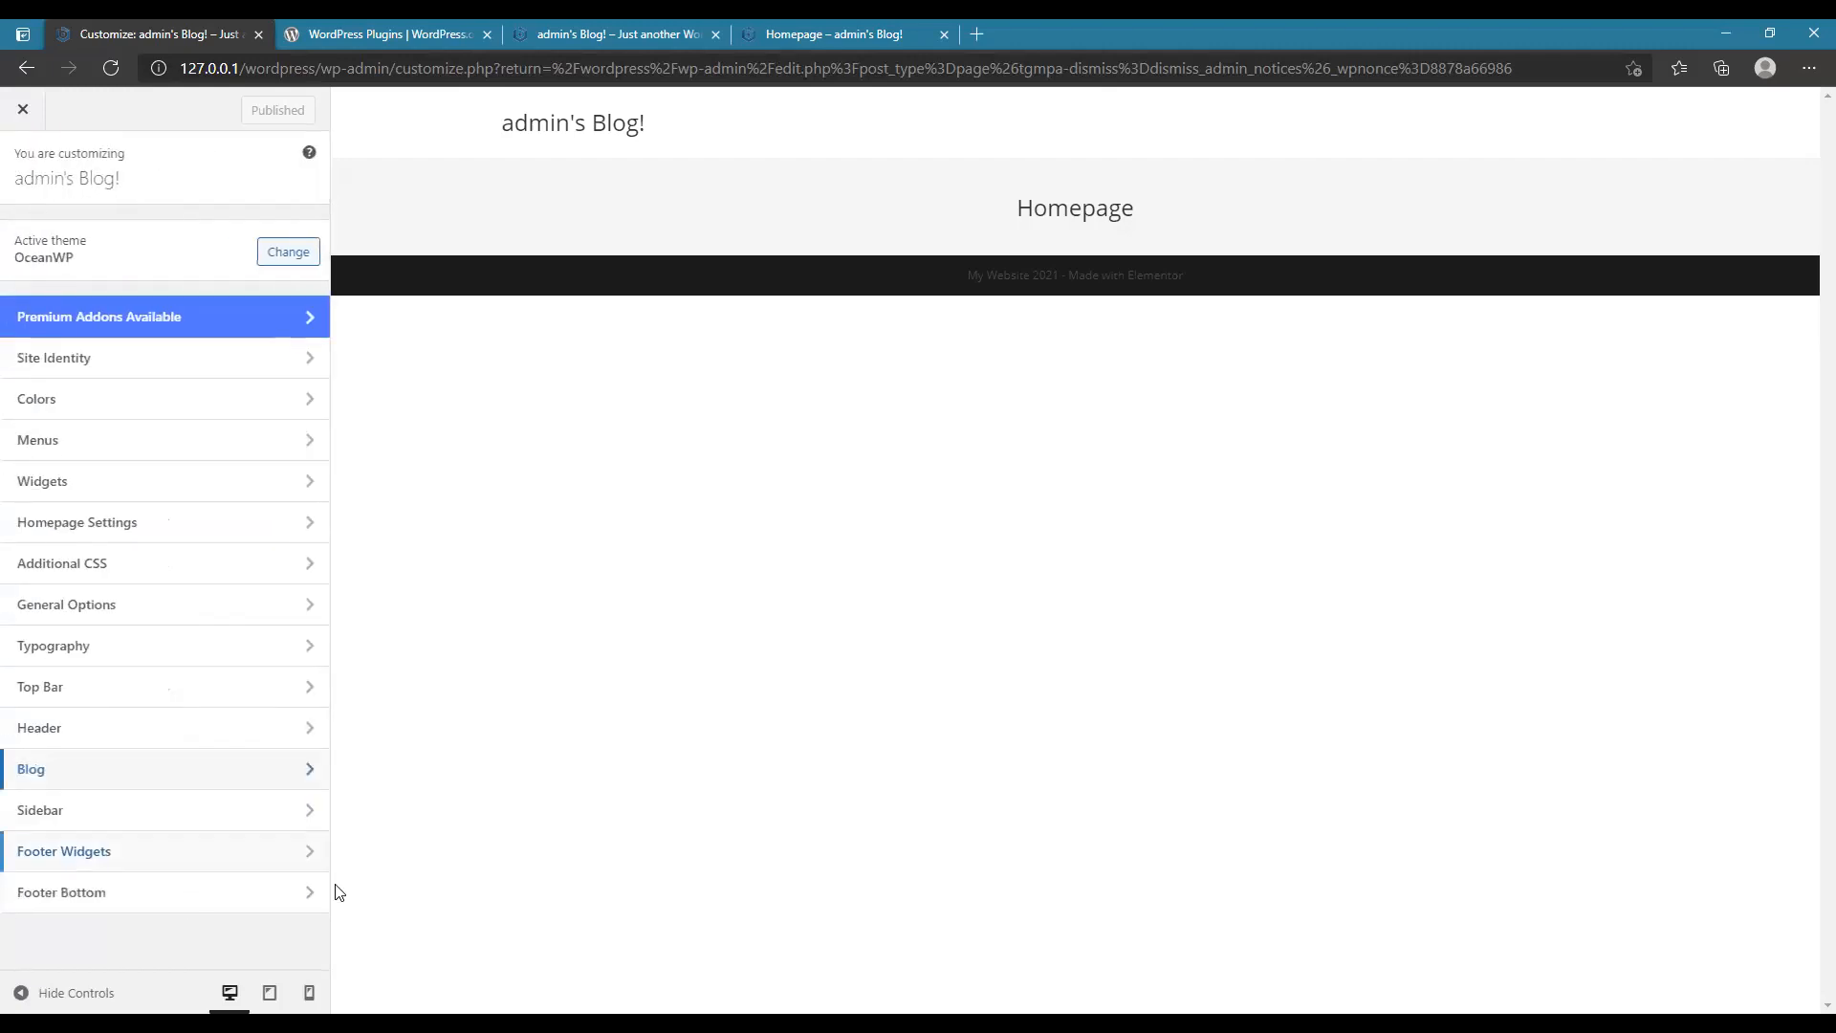
left_click(158, 813)
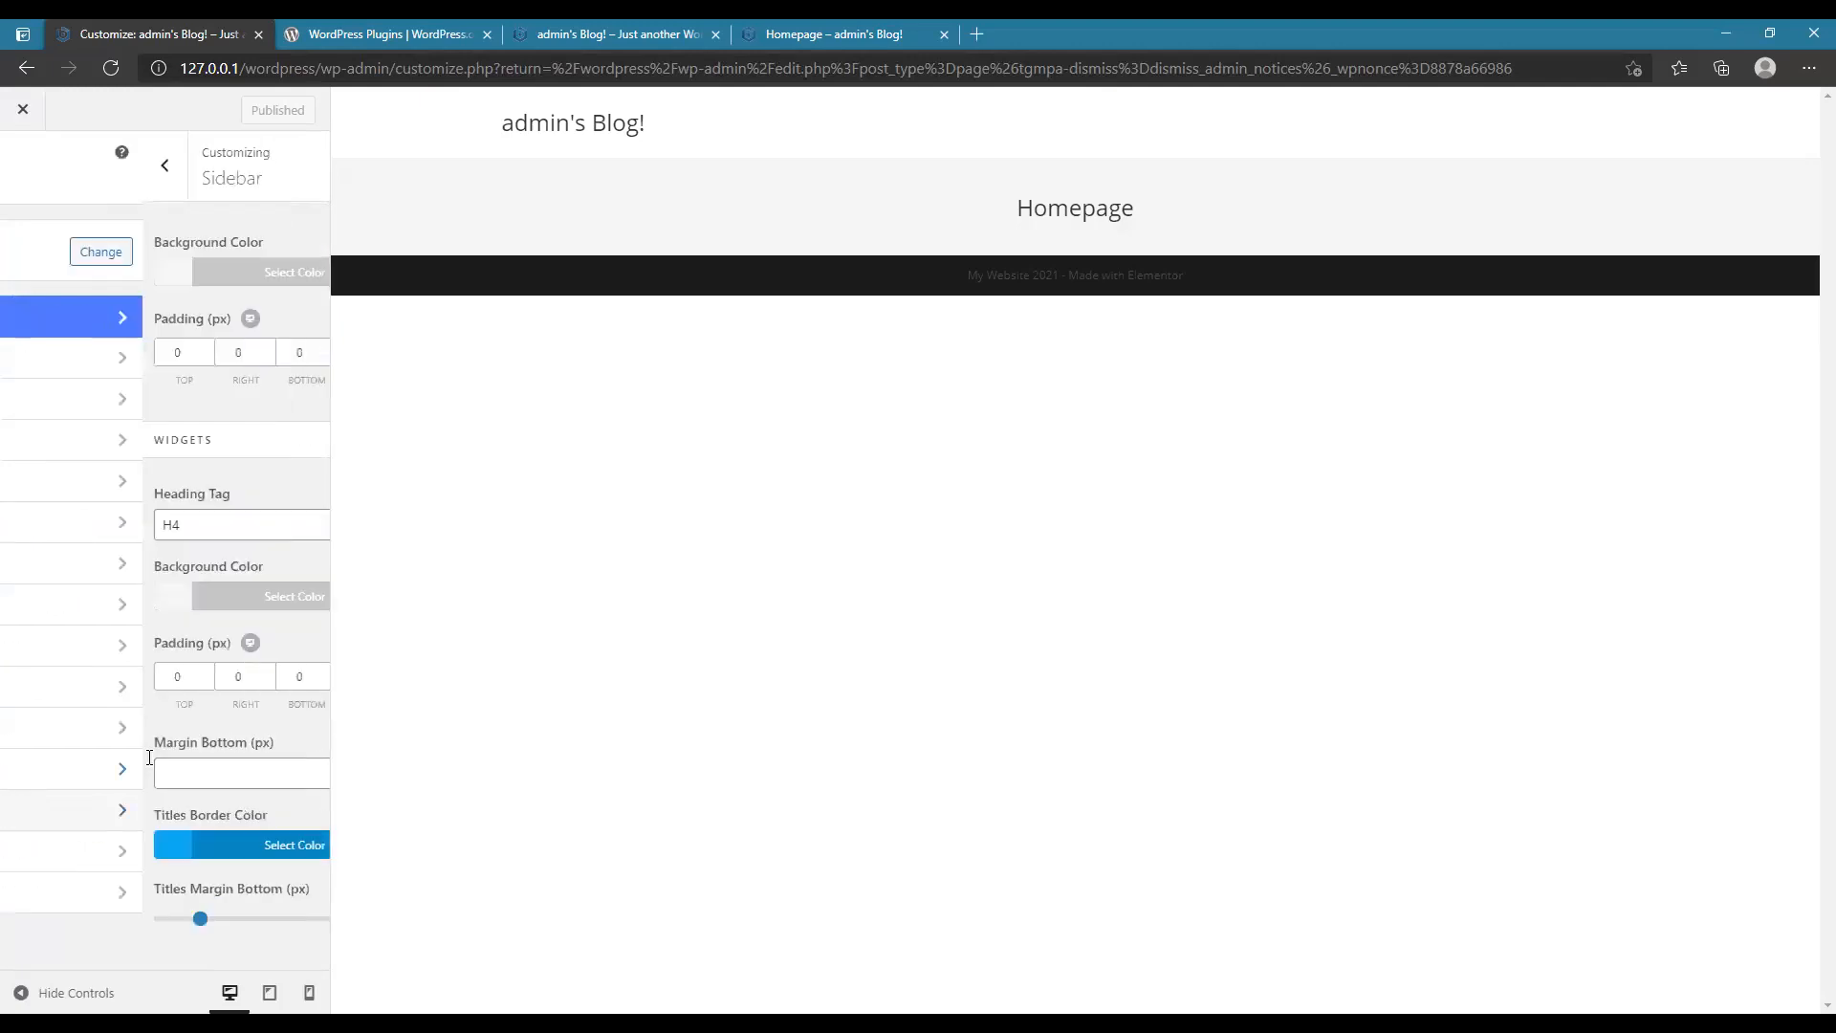
left_click(31, 174)
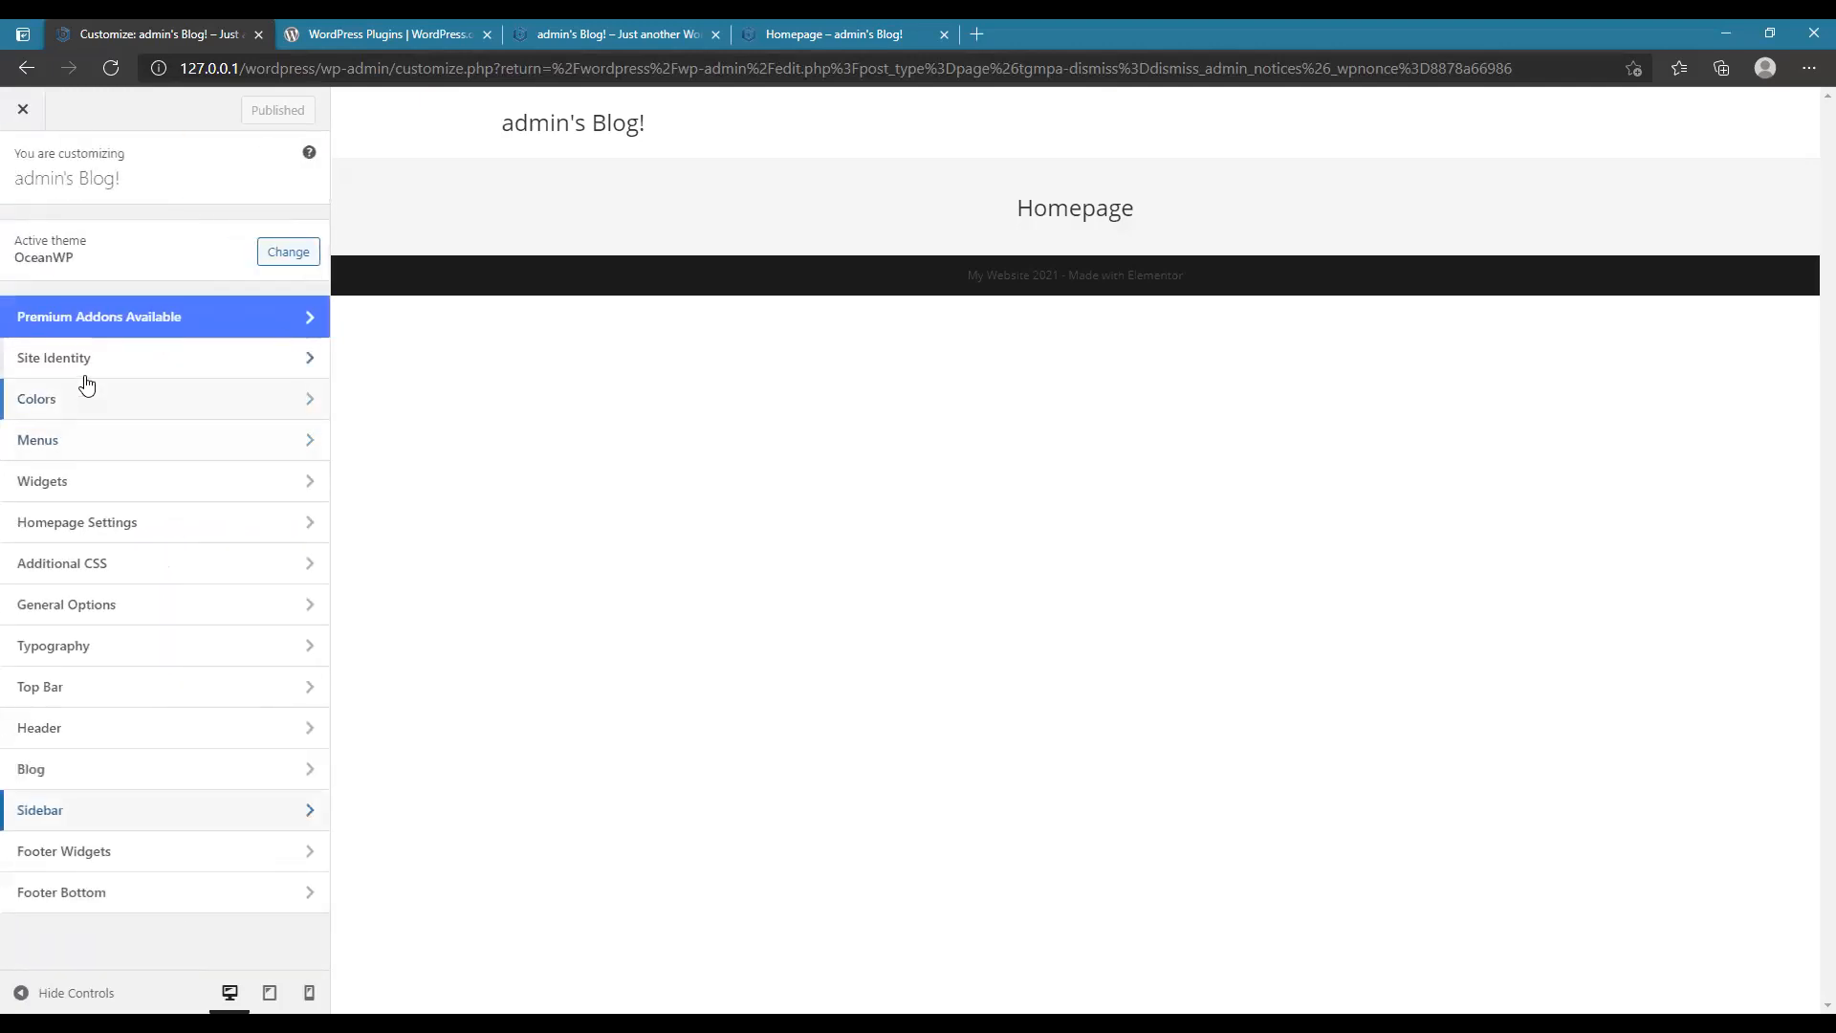
left_click_drag(1050, 206, 958, 211)
left_click(503, 584)
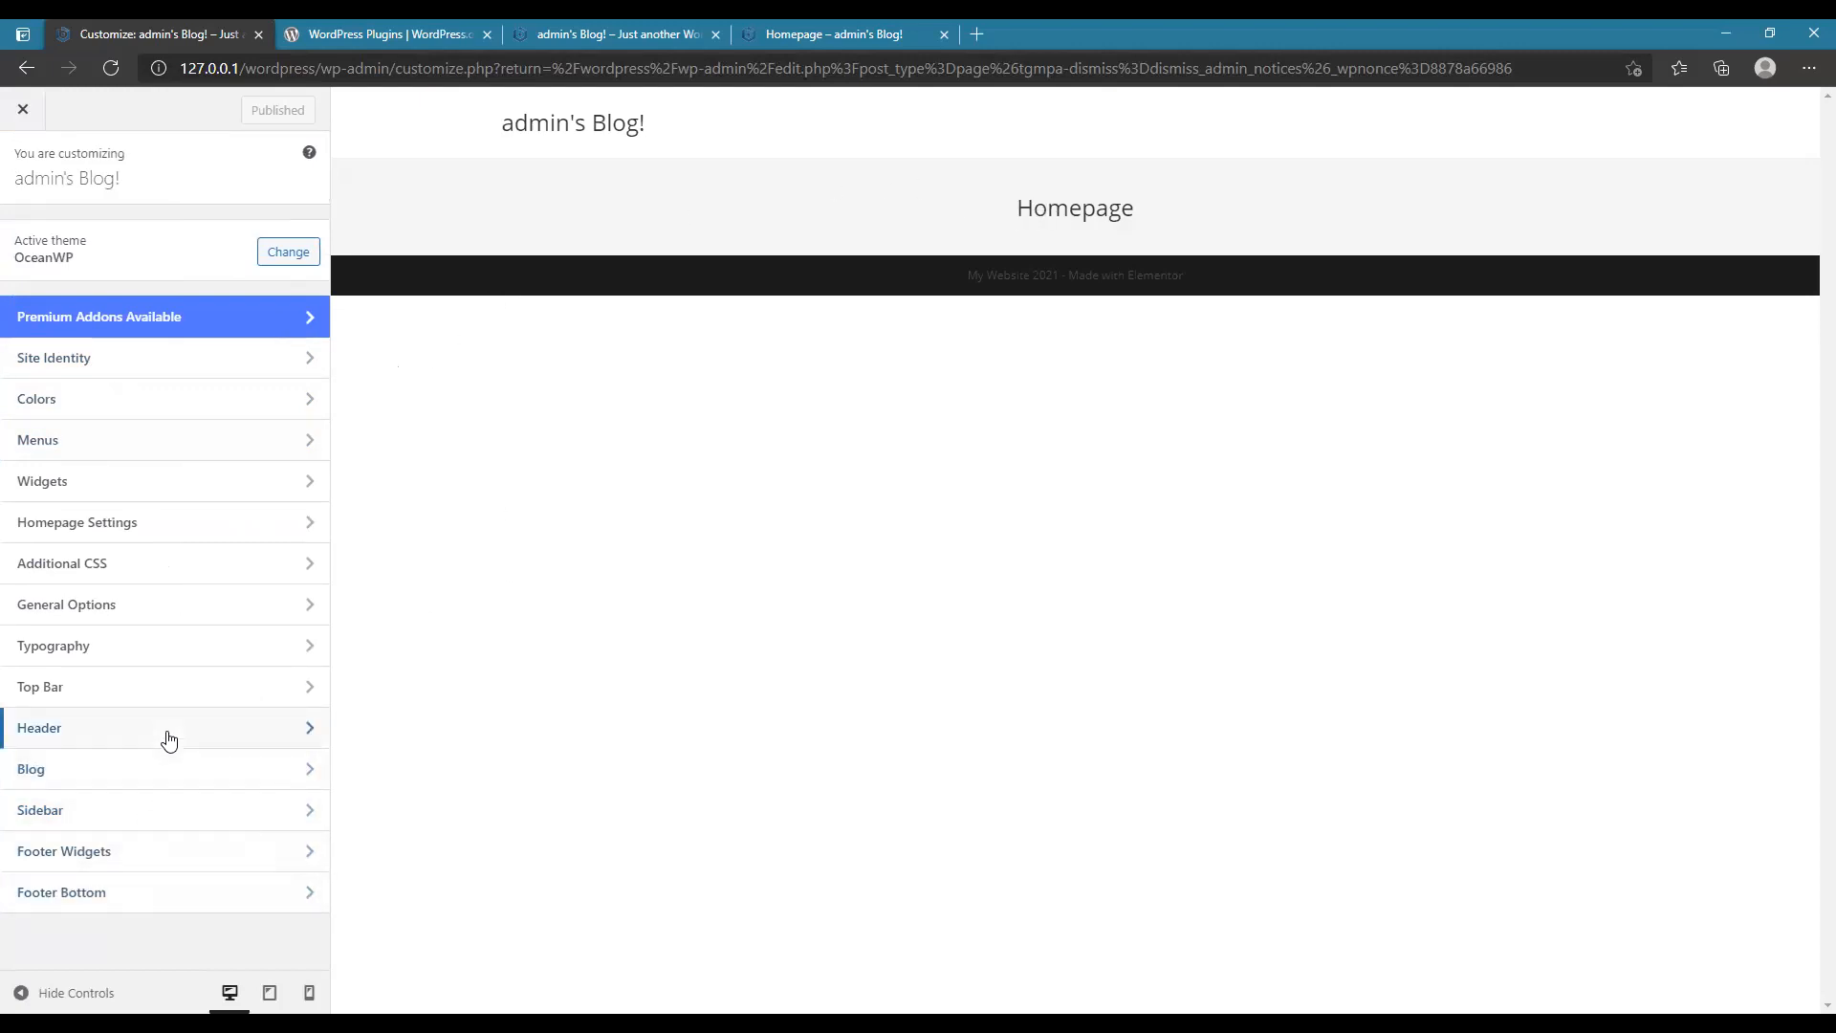
left_click(22, 111)
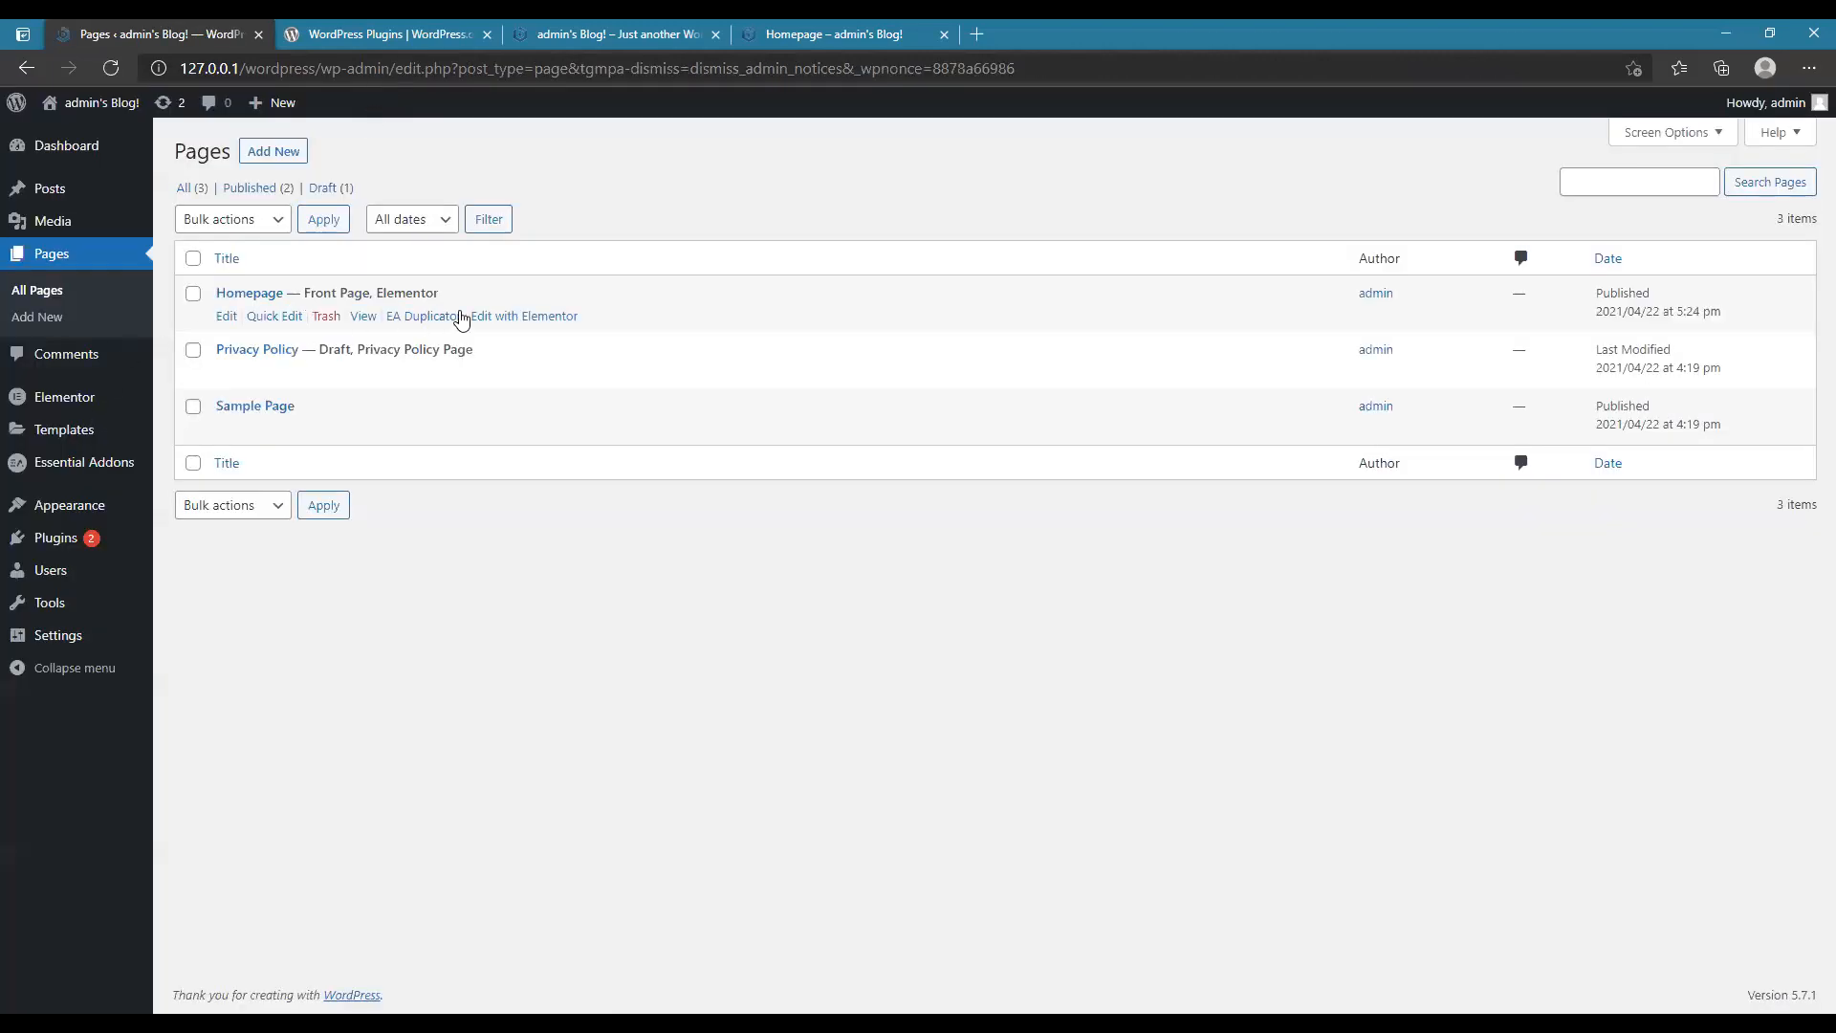
- Open Homepage in Elementor in a separate browser tab
right_click(512, 316)
left_click(535, 323)
left_click(397, 33)
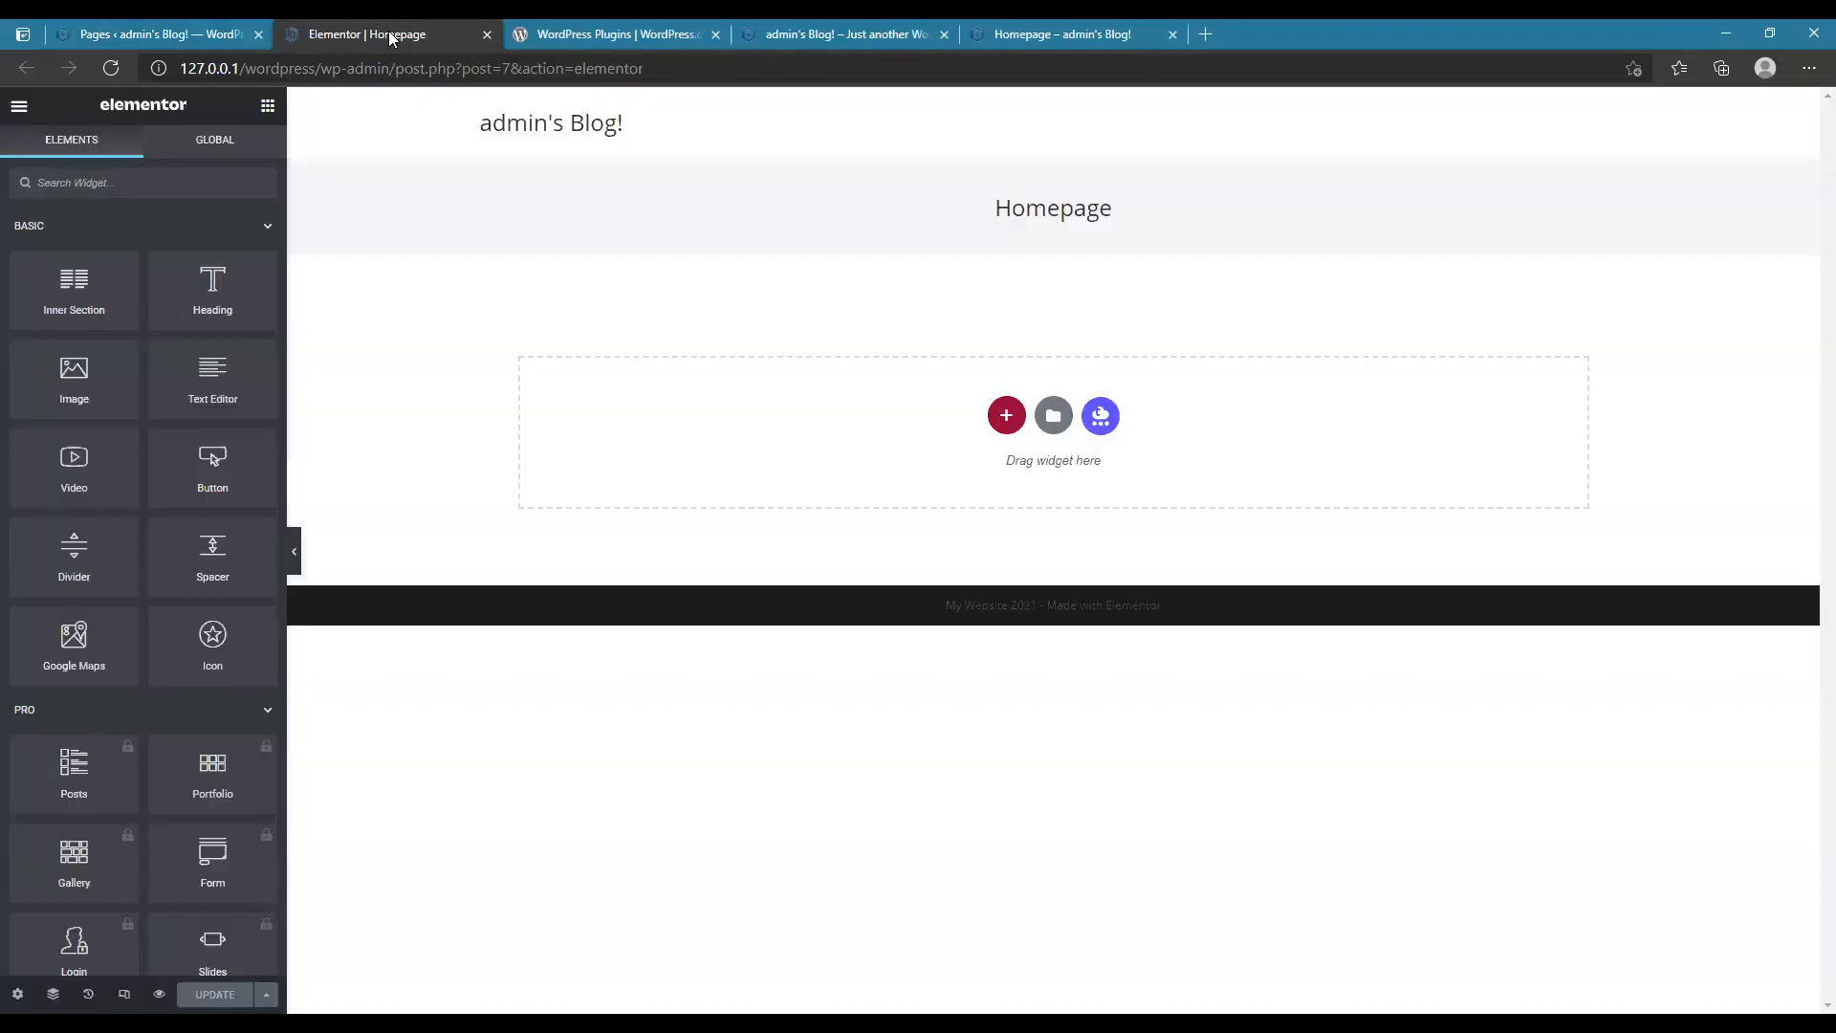
- Try to clear Homepage's title in the WordPress page editor, and close the separate Elementor tab
left_click(199, 34)
left_click(230, 317)
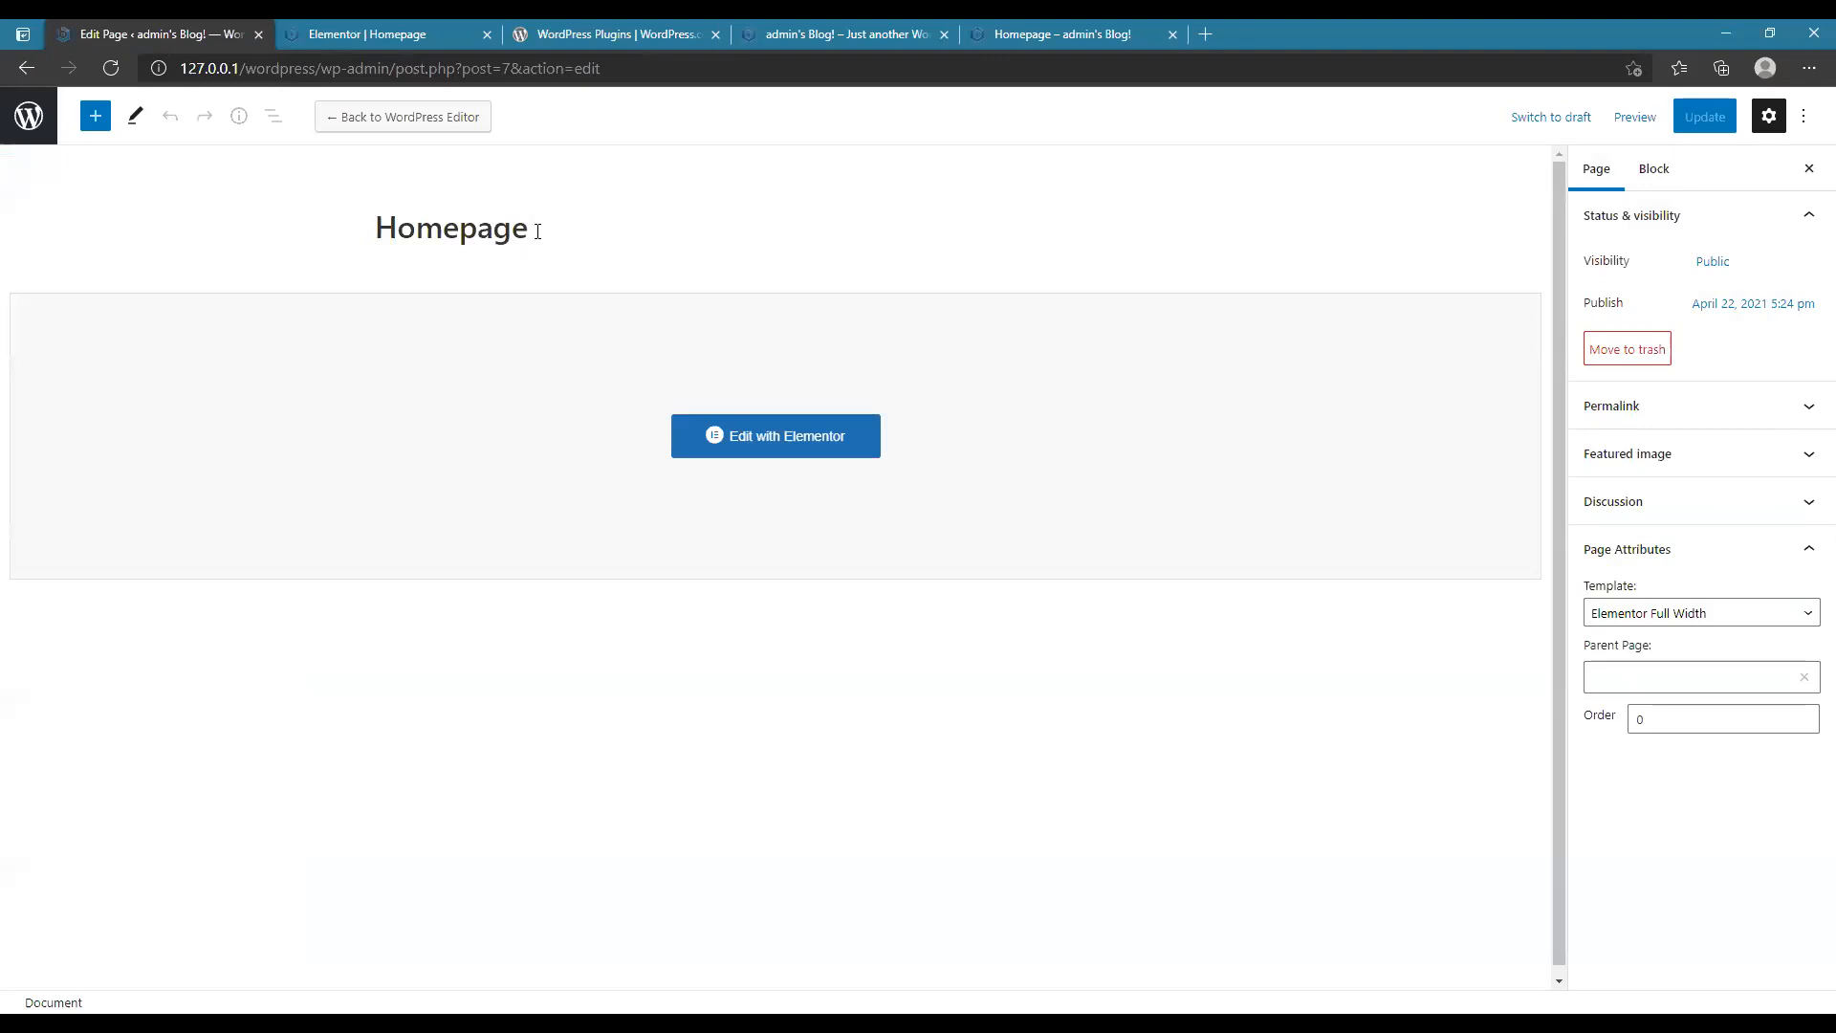
double_click(537, 231)
key("BackSpace")
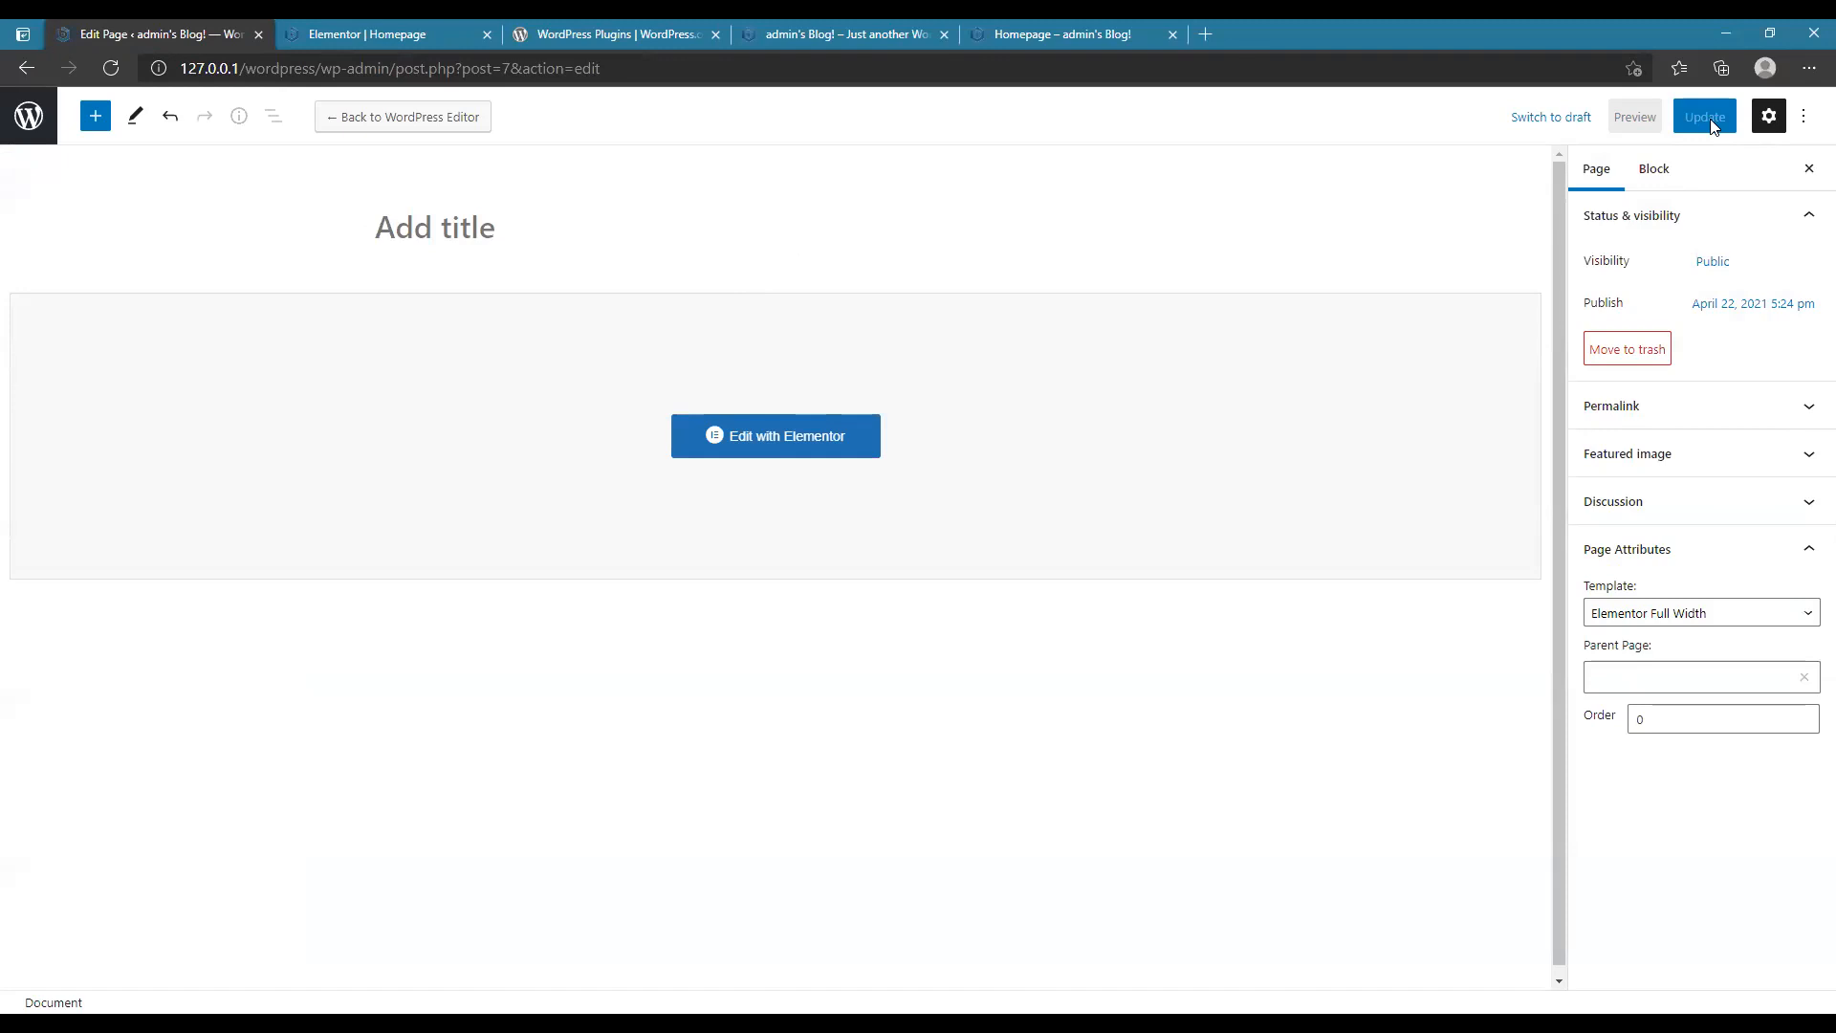
left_click(440, 35)
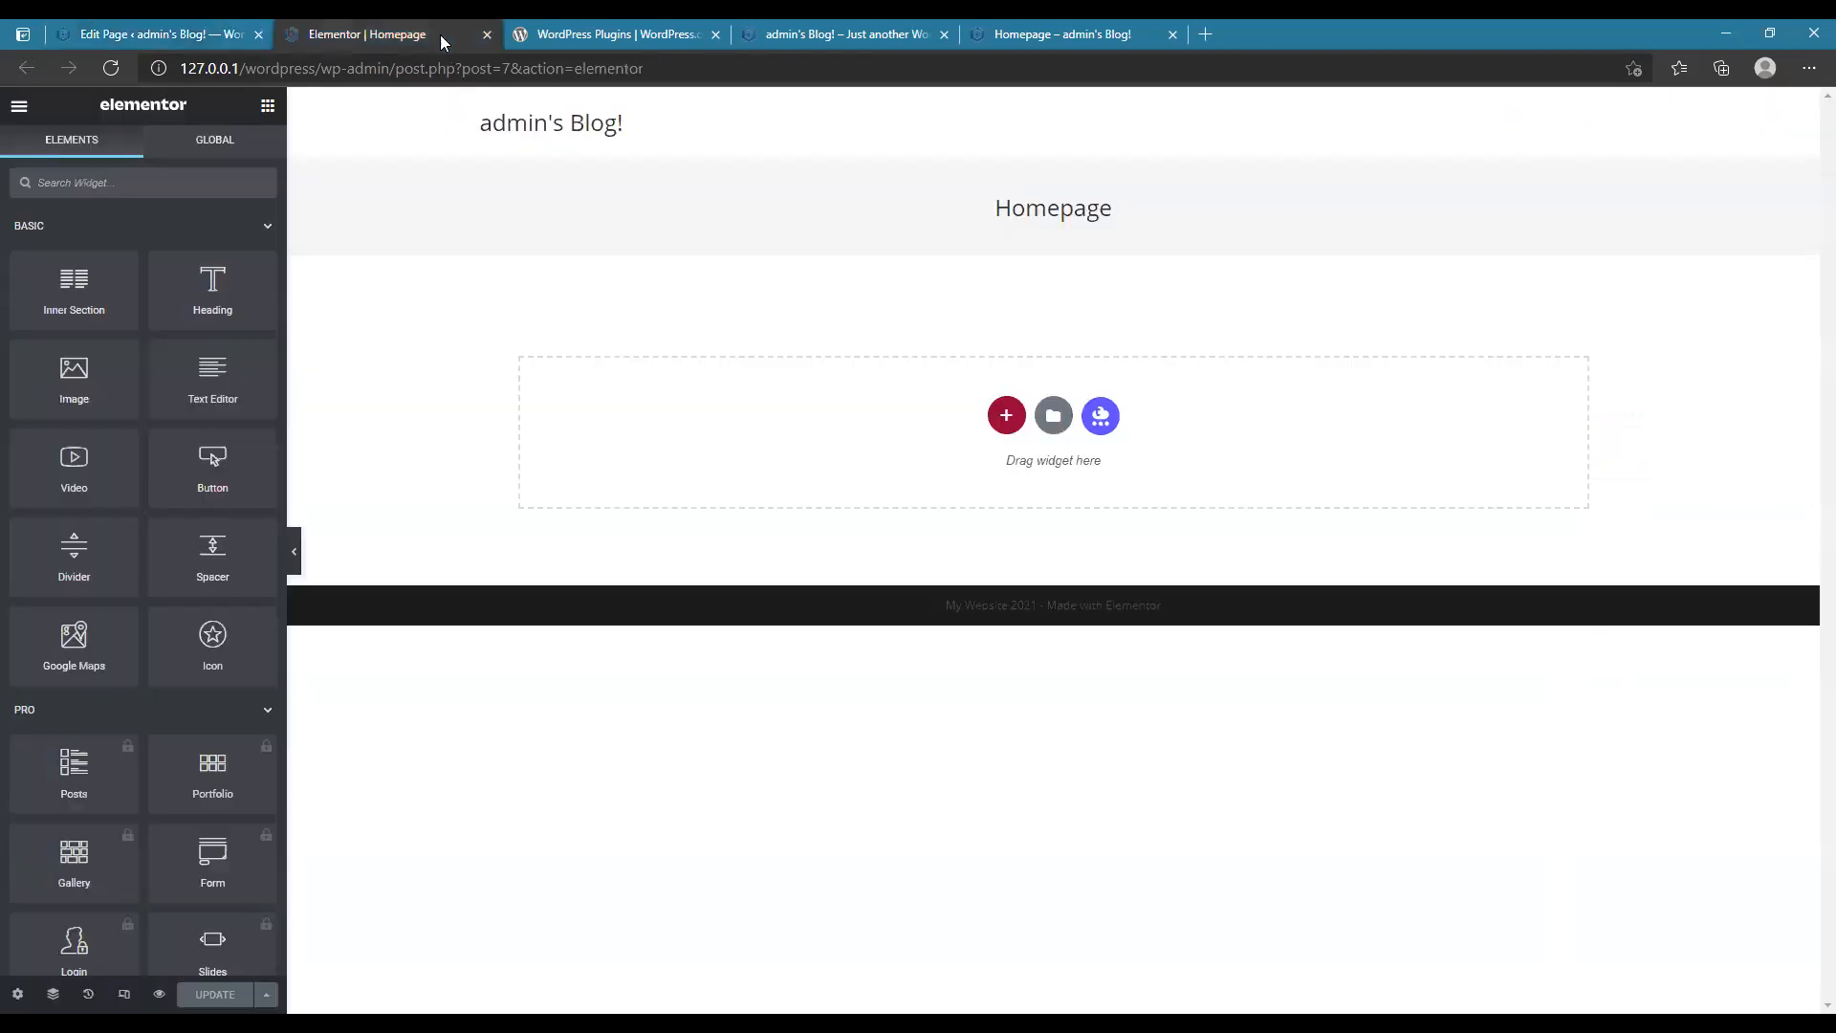
left_click(486, 35)
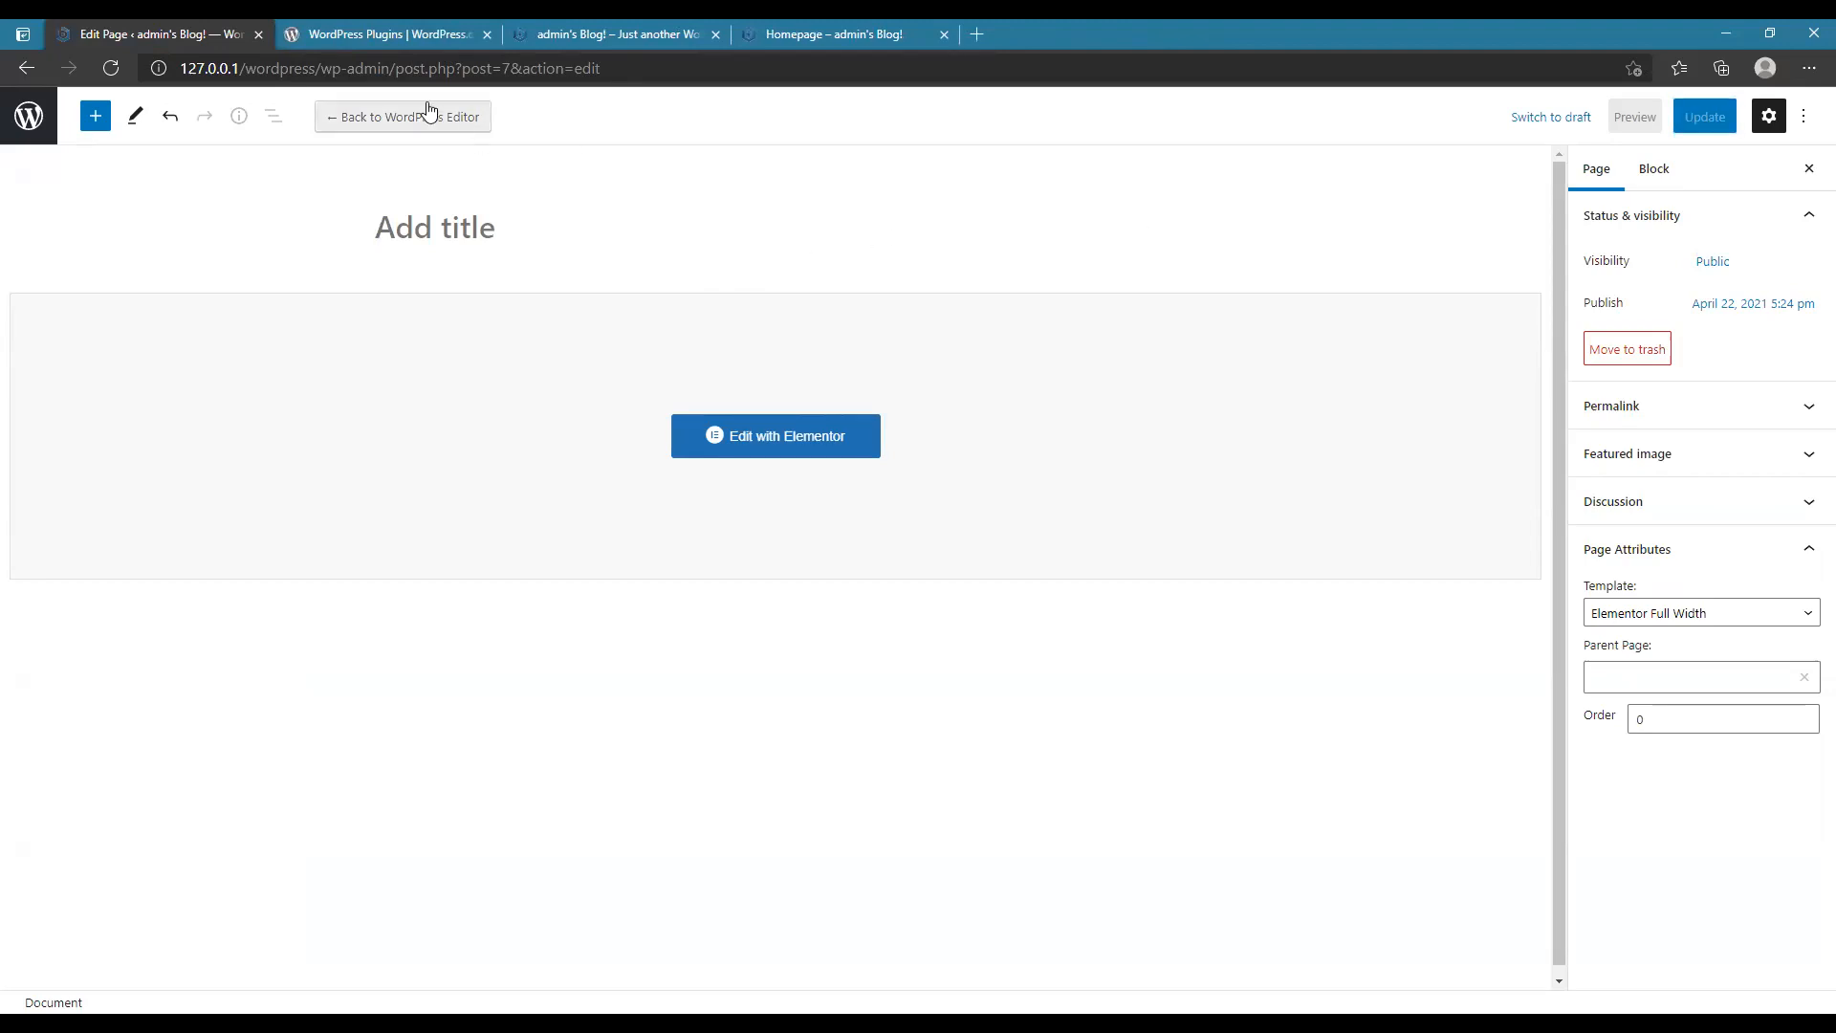
- Try to switch from the page editor to Elementor, then return to the Pages list without saving
left_click(795, 446)
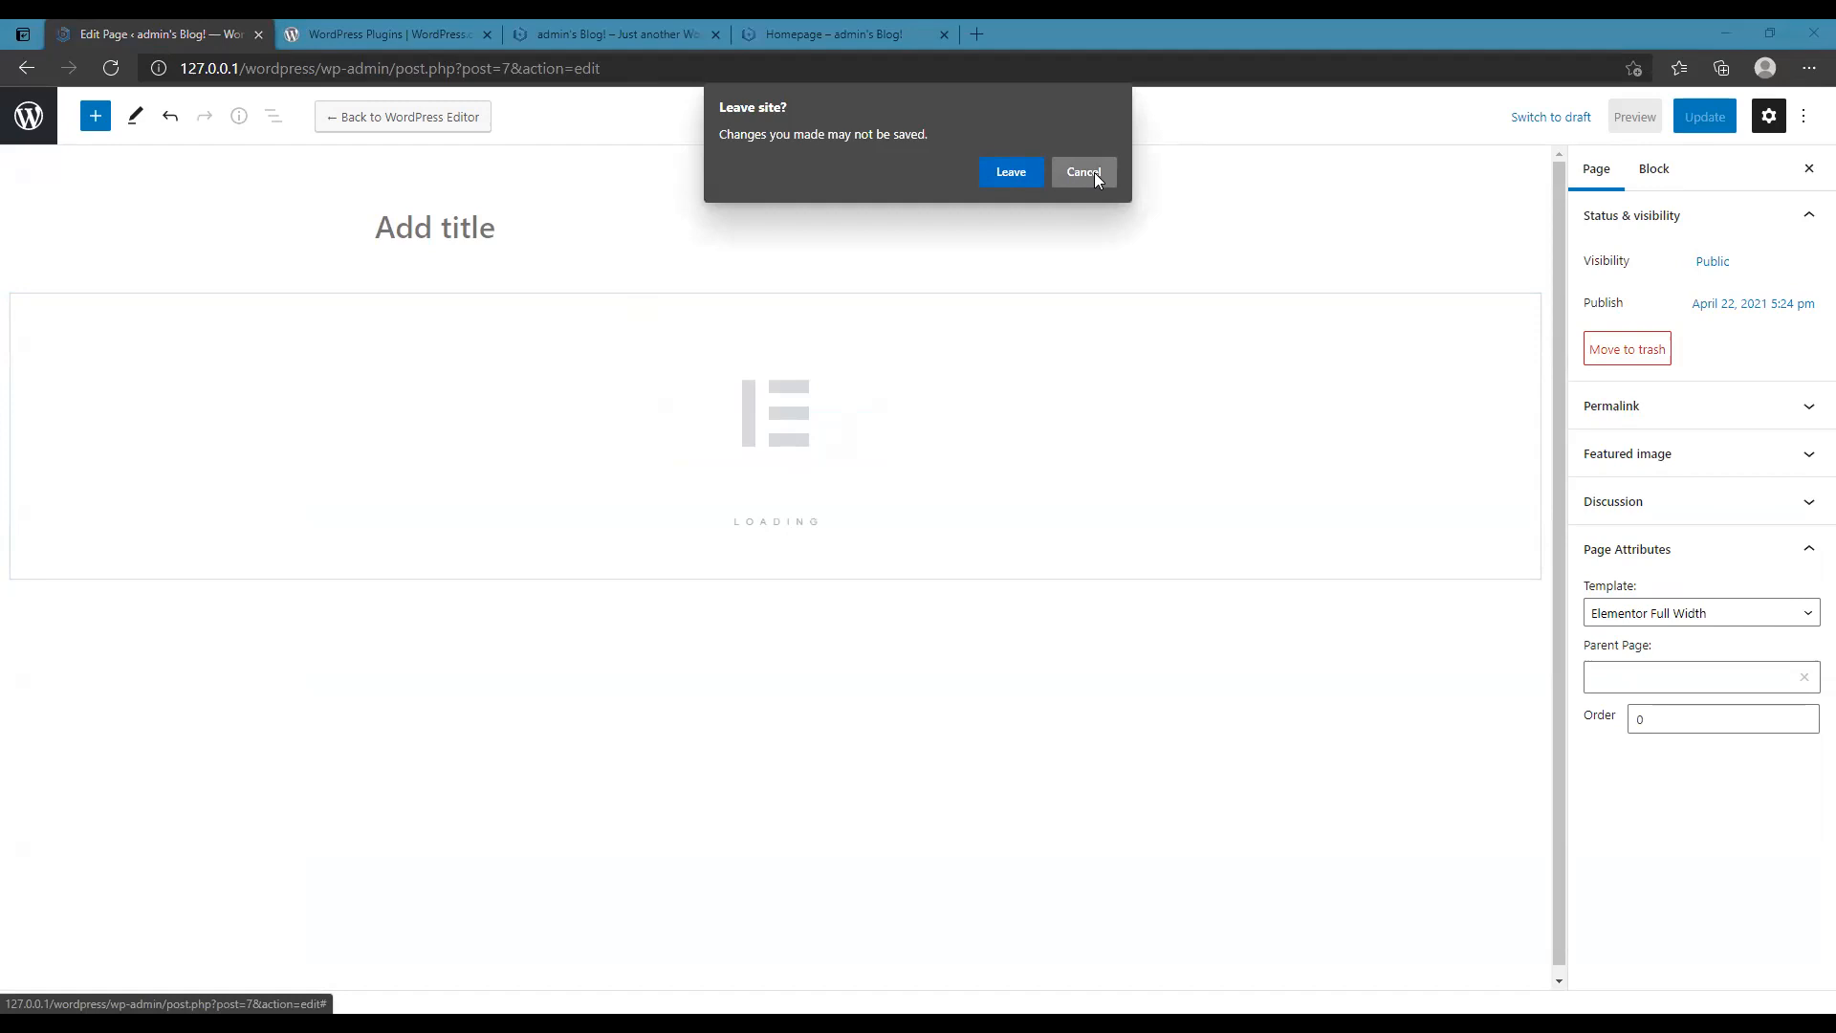
left_click(1094, 172)
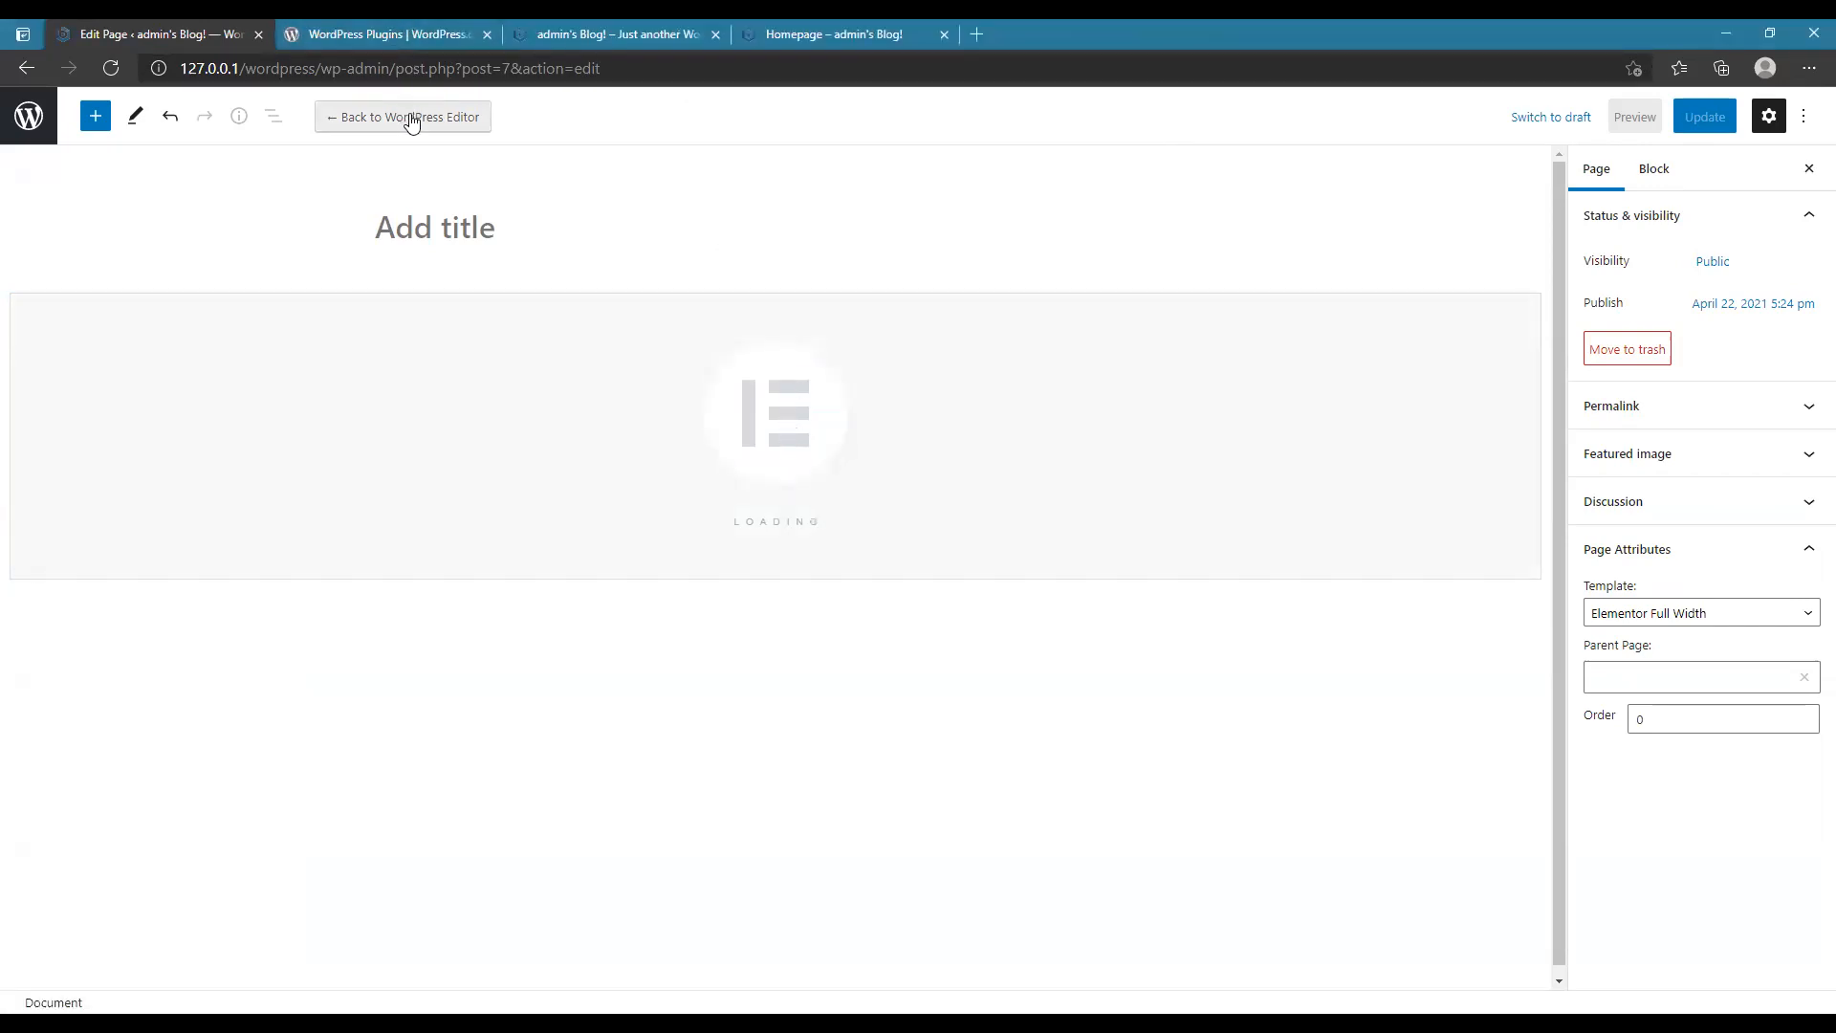
left_click(28, 71)
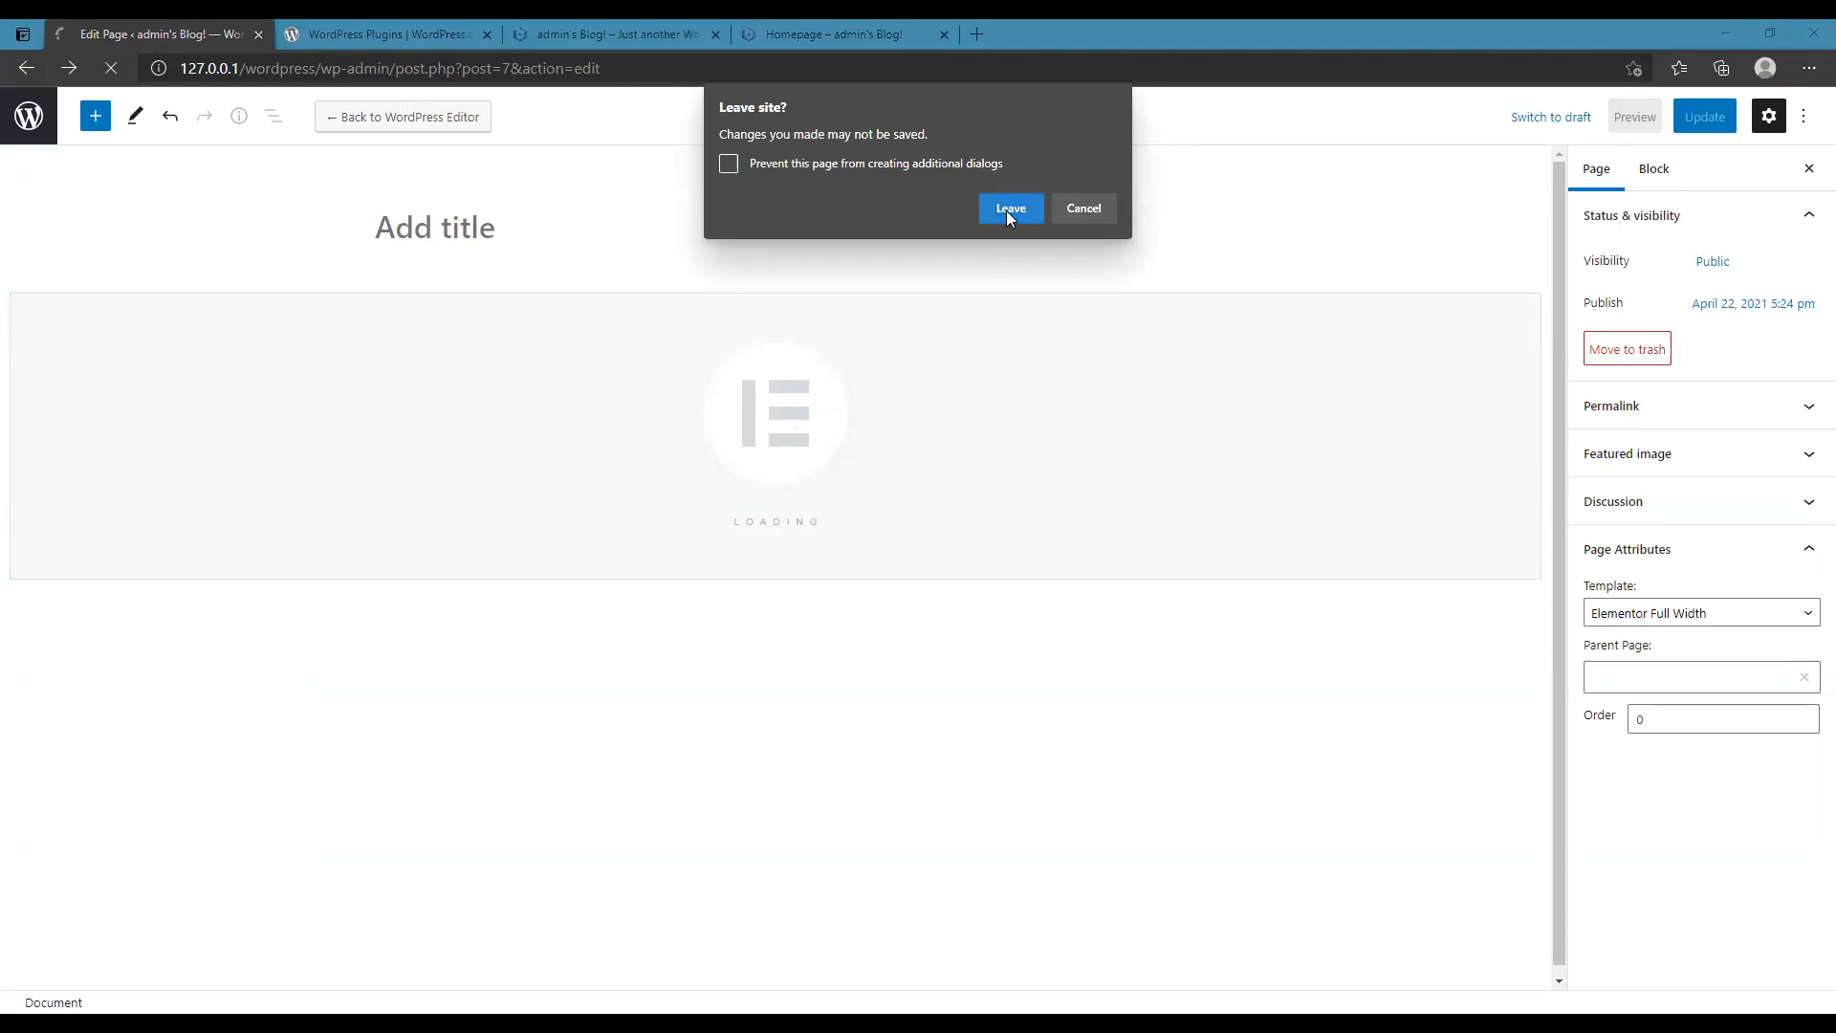
left_click(1010, 208)
- Clear Homepage's title in the page editor and open the page in Elementor, leaving the title change unsaved
left_click(228, 317)
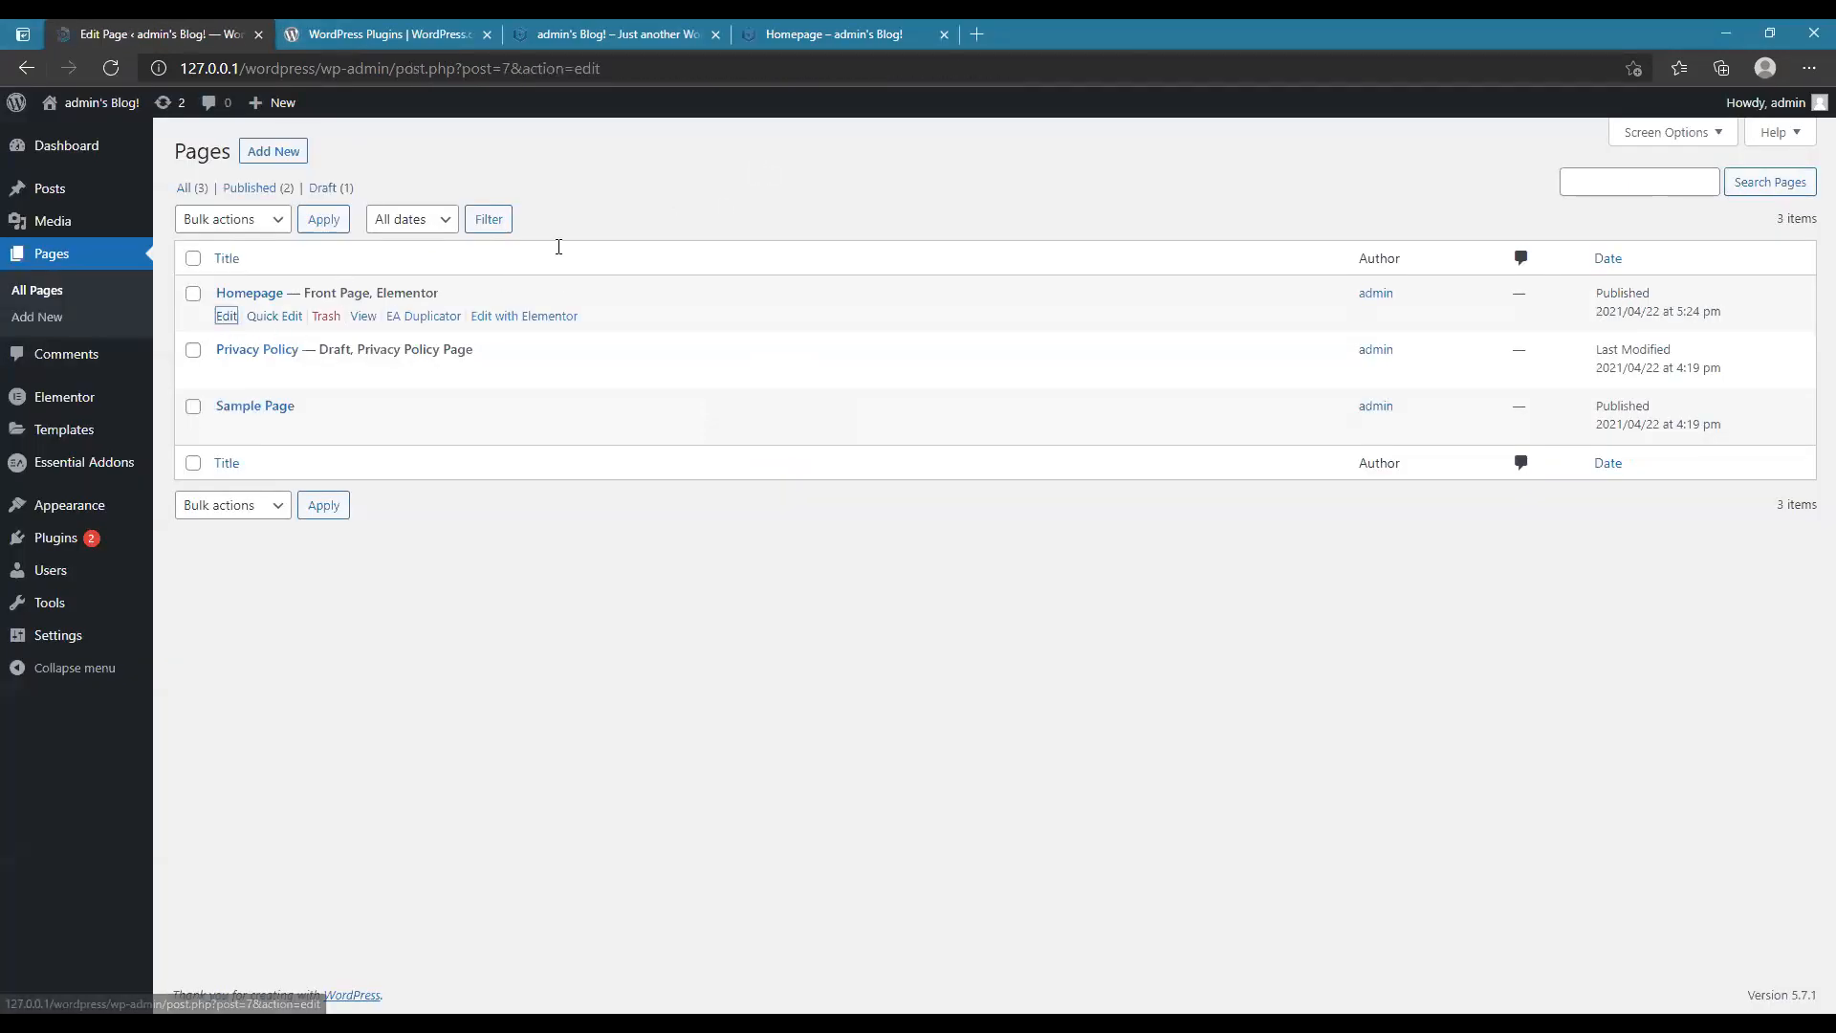
left_click_drag(531, 226, 353, 246)
key("BackSpace")
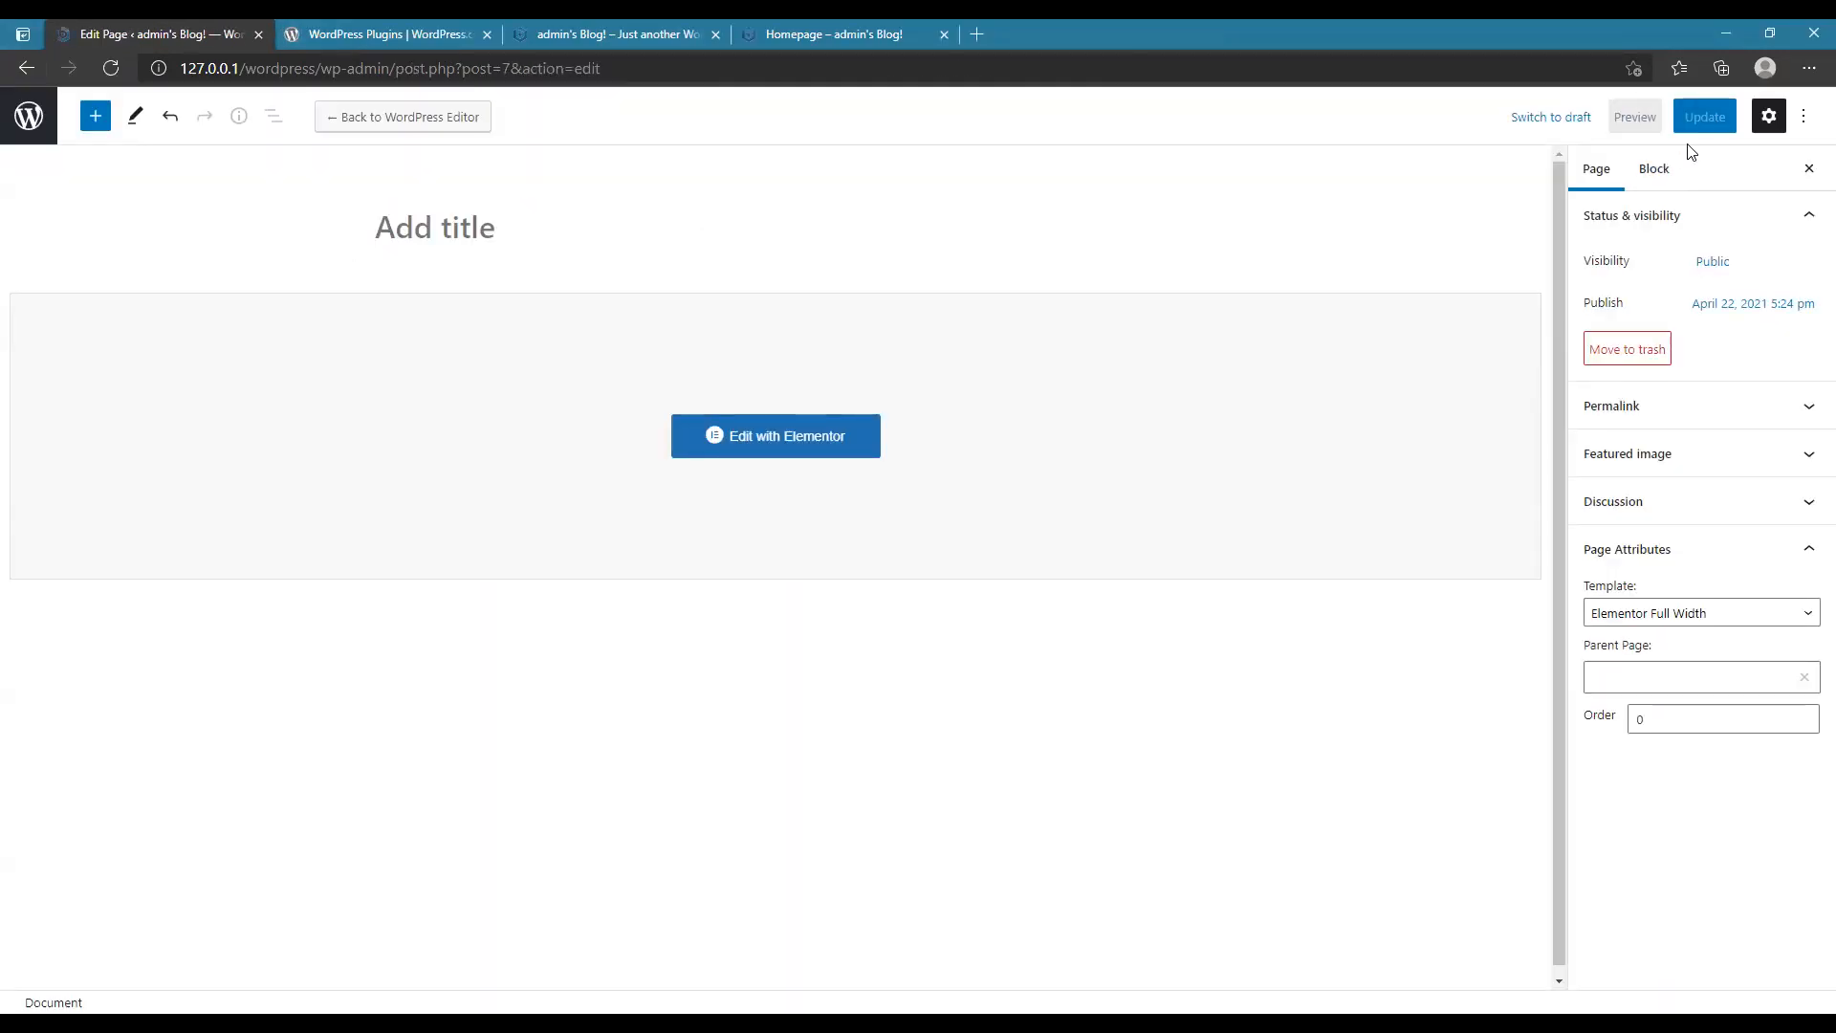
left_click(780, 423)
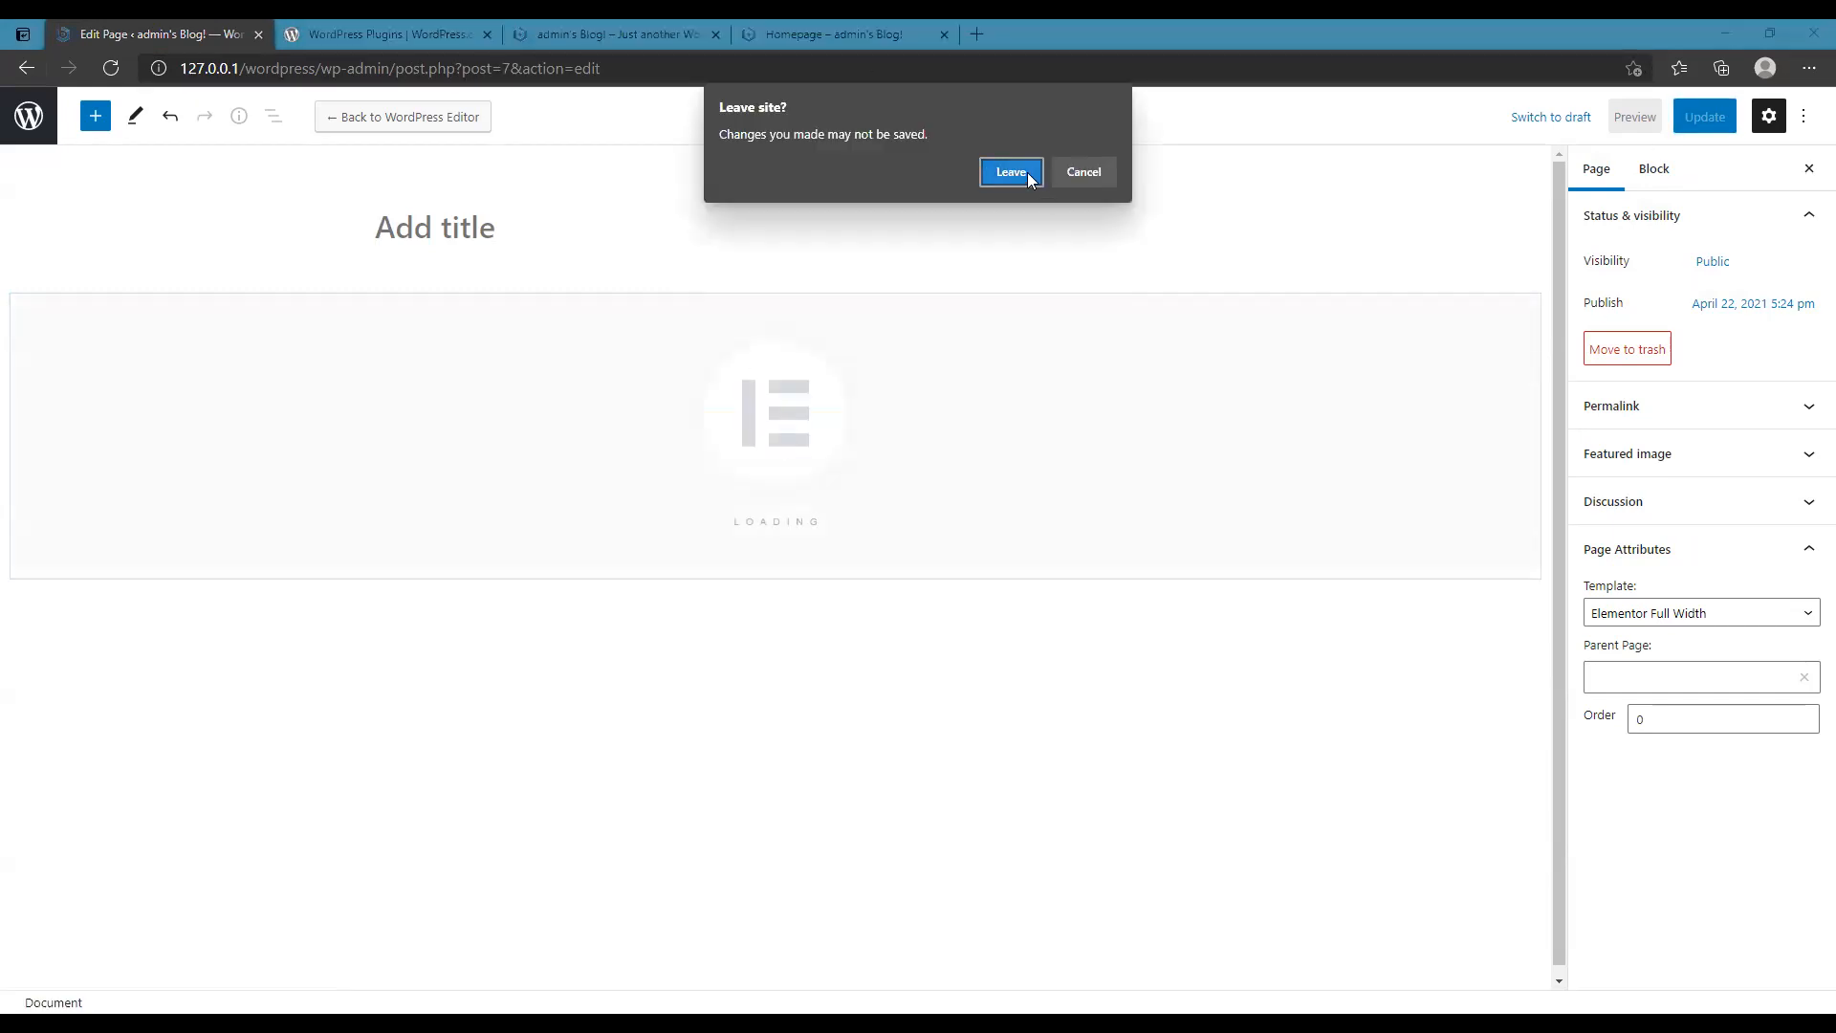
left_click(1030, 180)
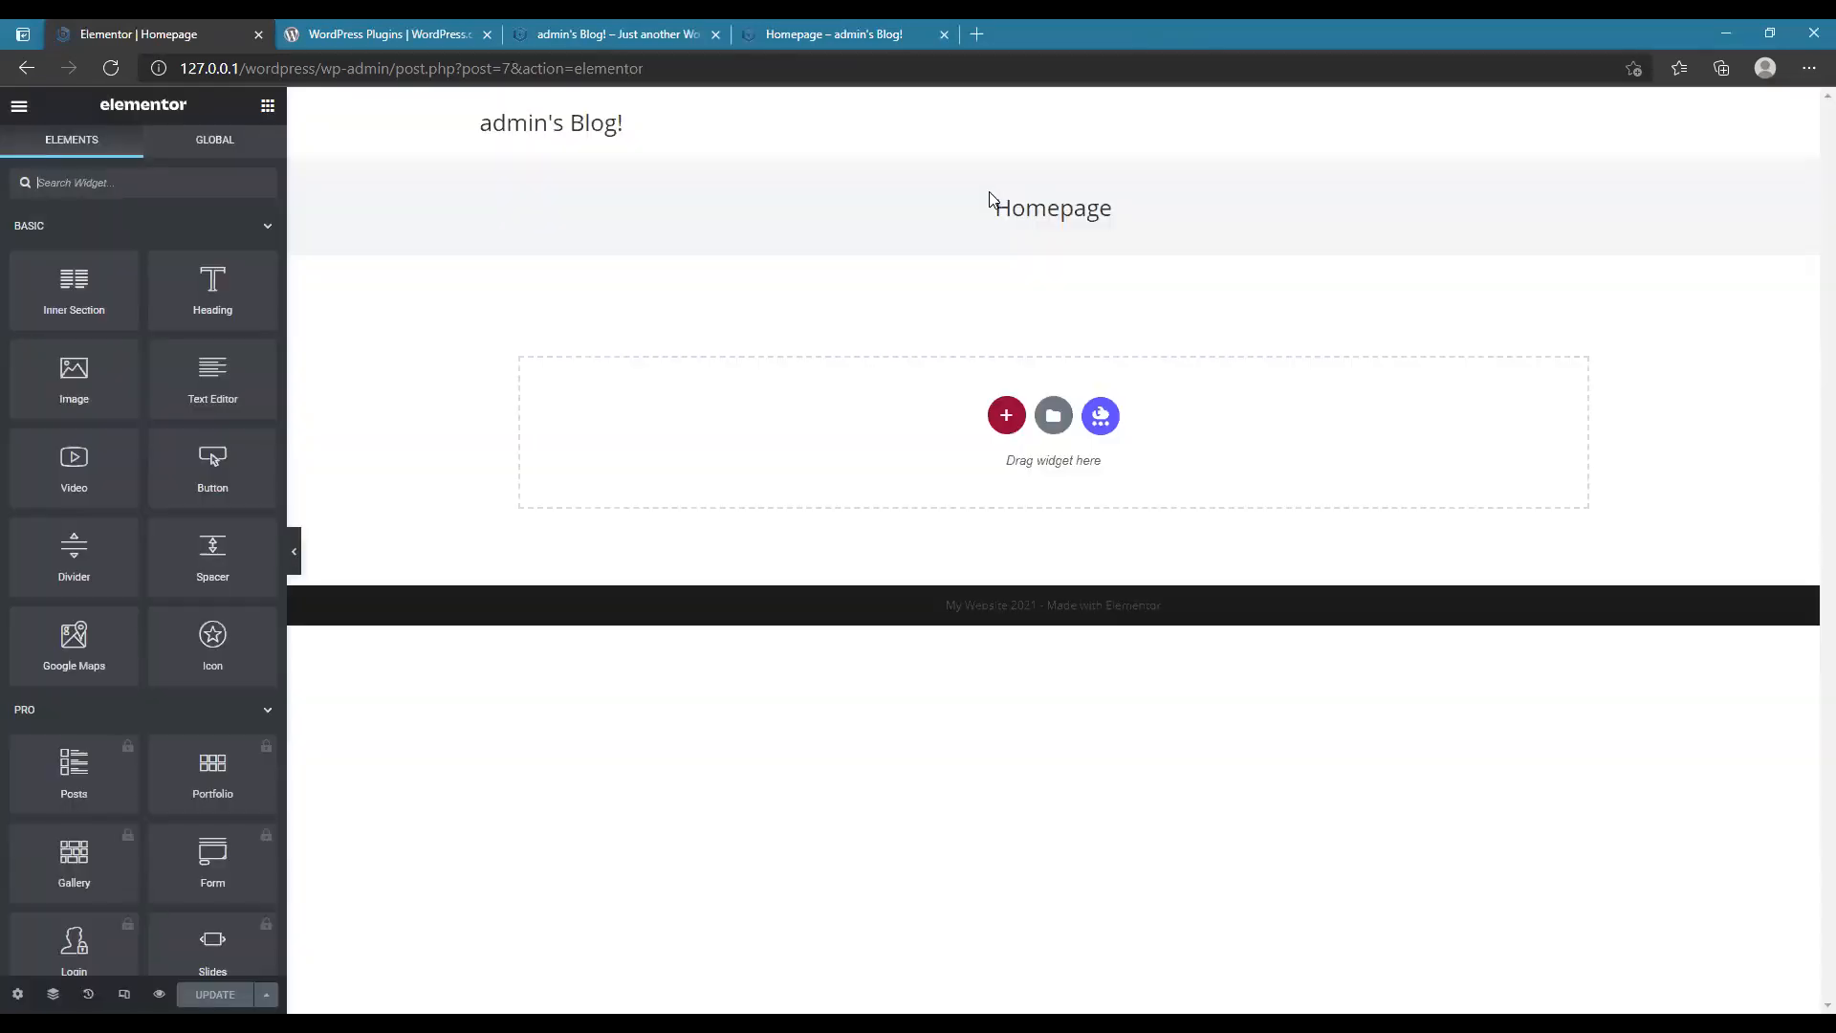
left_click_drag(990, 212, 1100, 211)
left_click(1096, 209)
left_click(1048, 208)
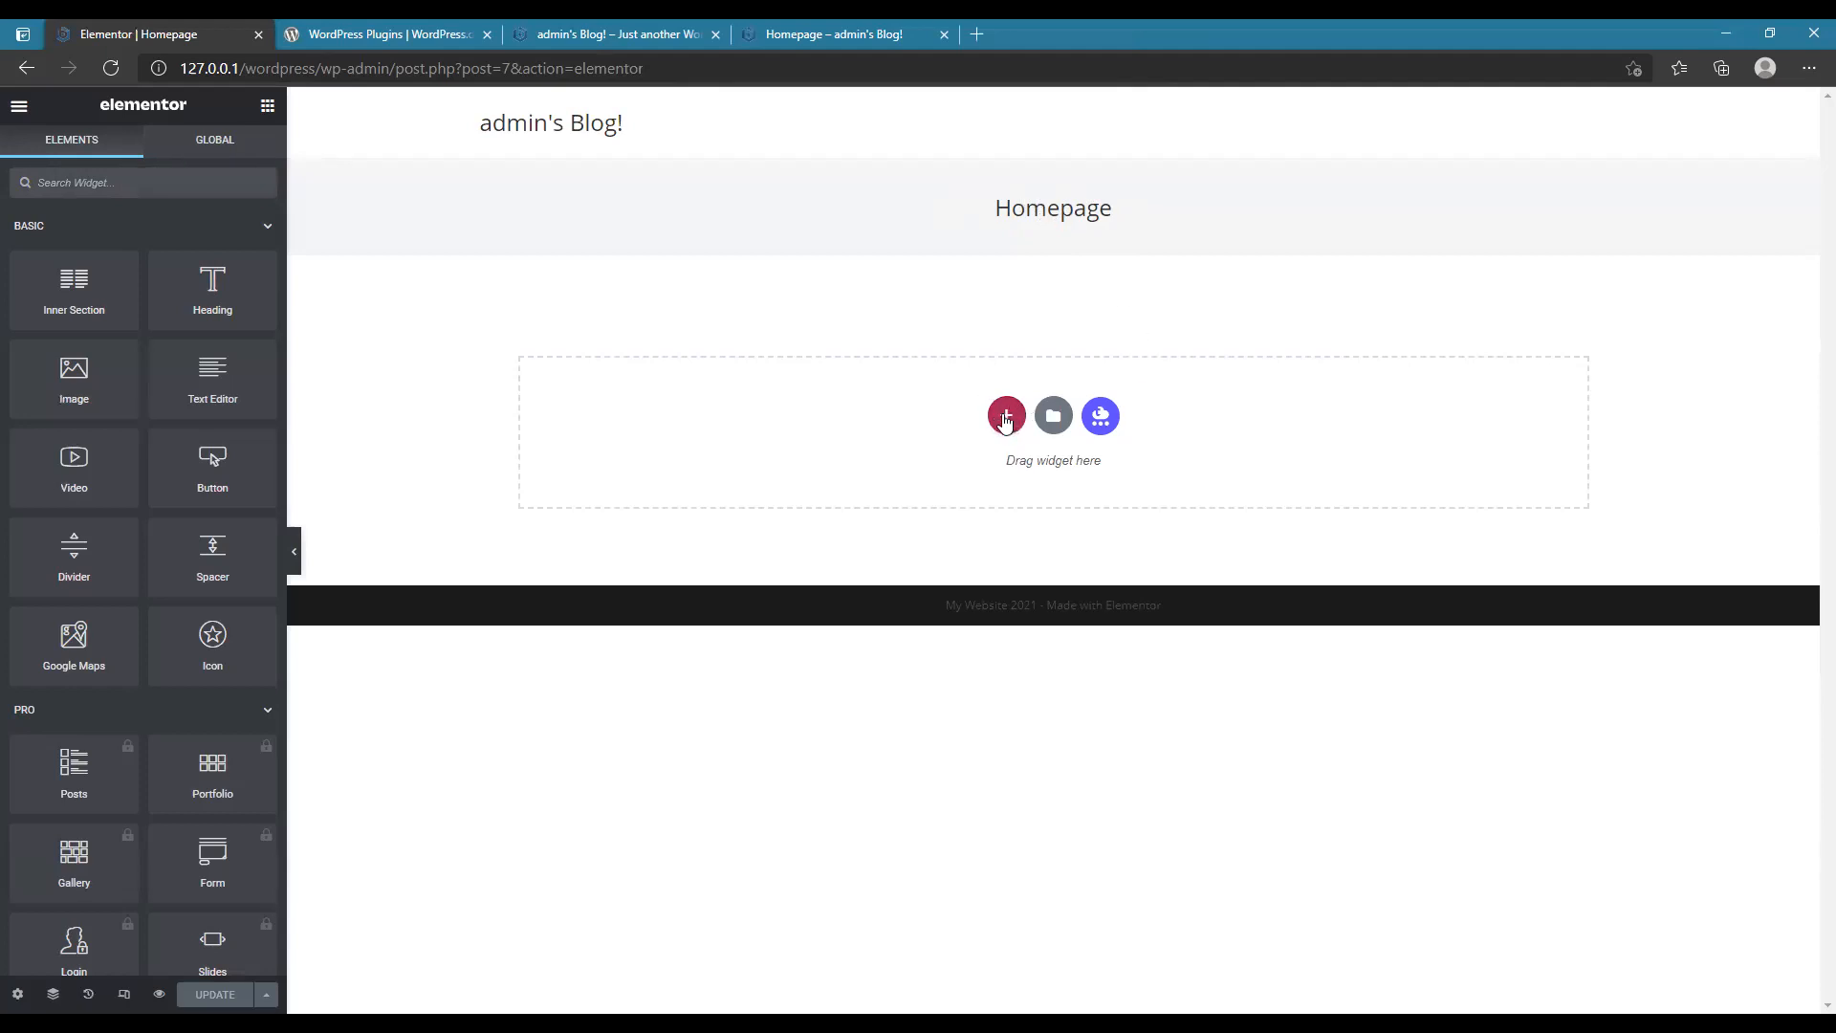
- Add a single-column section to Homepage and set its content width to Full Width
left_click(1008, 418)
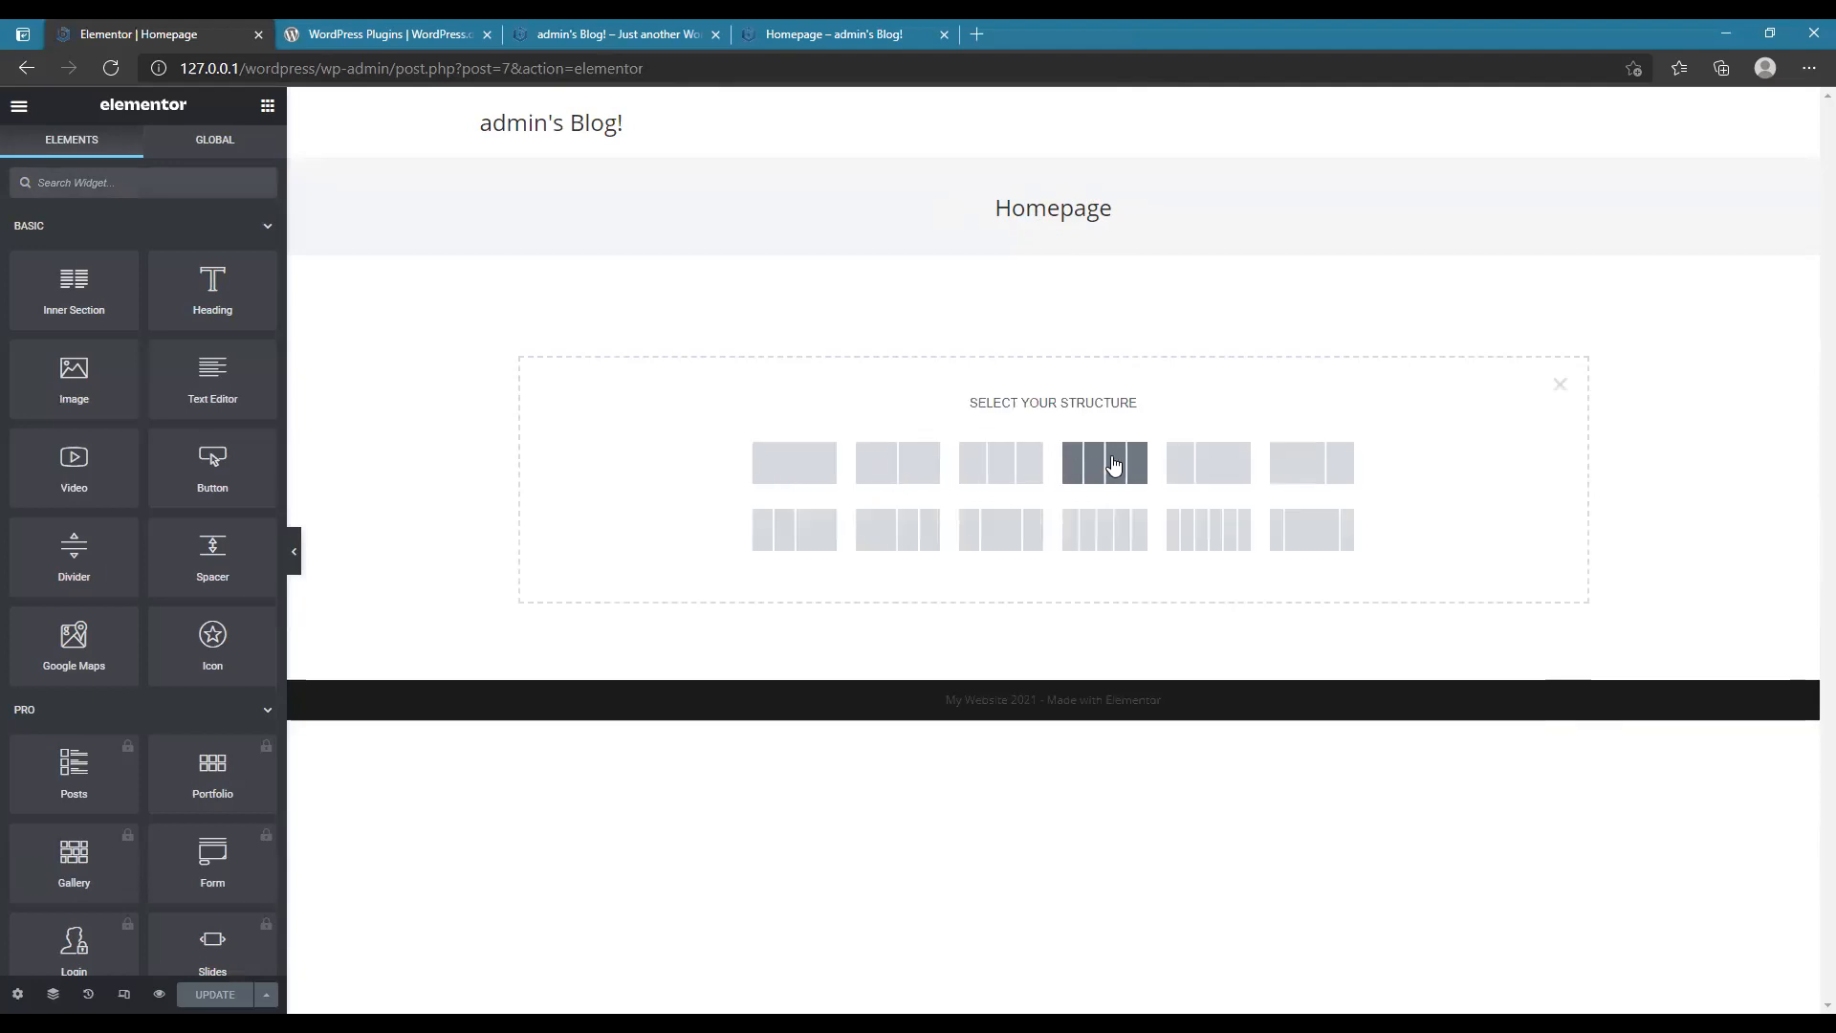
left_click(818, 473)
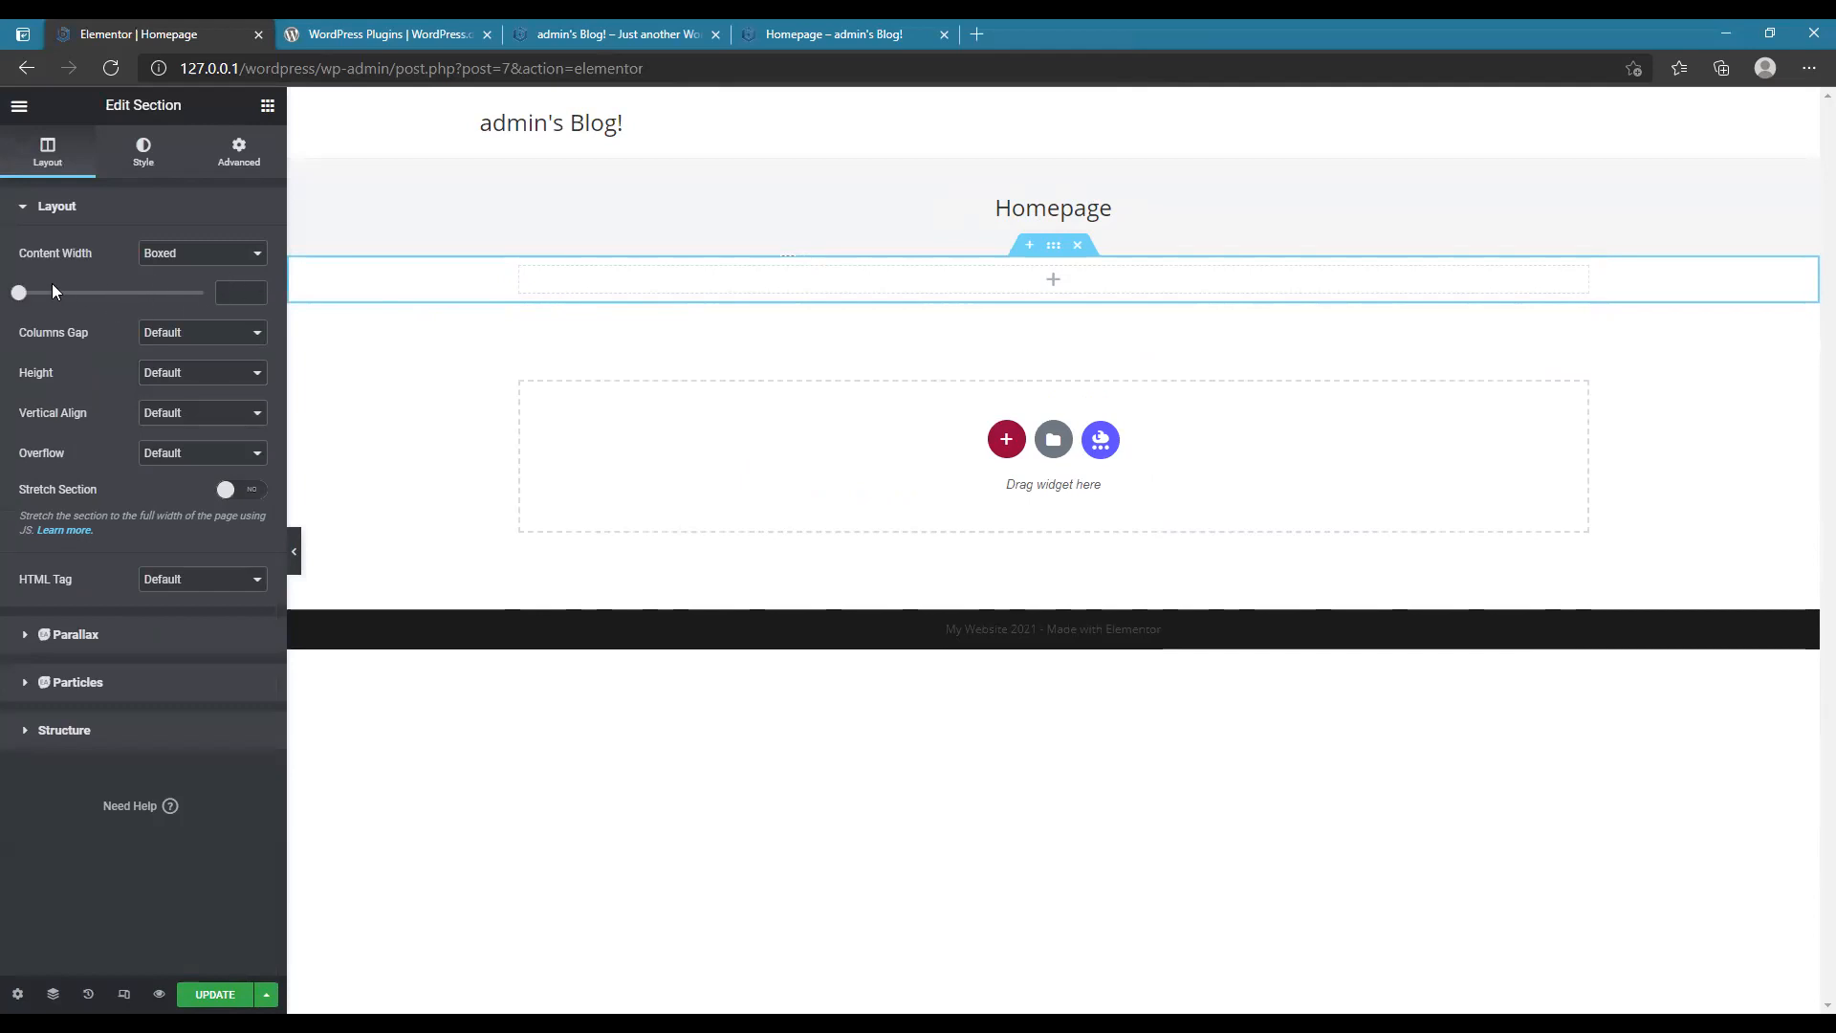
mouse_move(19, 294)
left_mouse_down()
mouse_move(94, 297)
mouse_move(3, 304)
mouse_move(32, 296)
left_mouse_up()
left_click(199, 255)
left_click(174, 291)
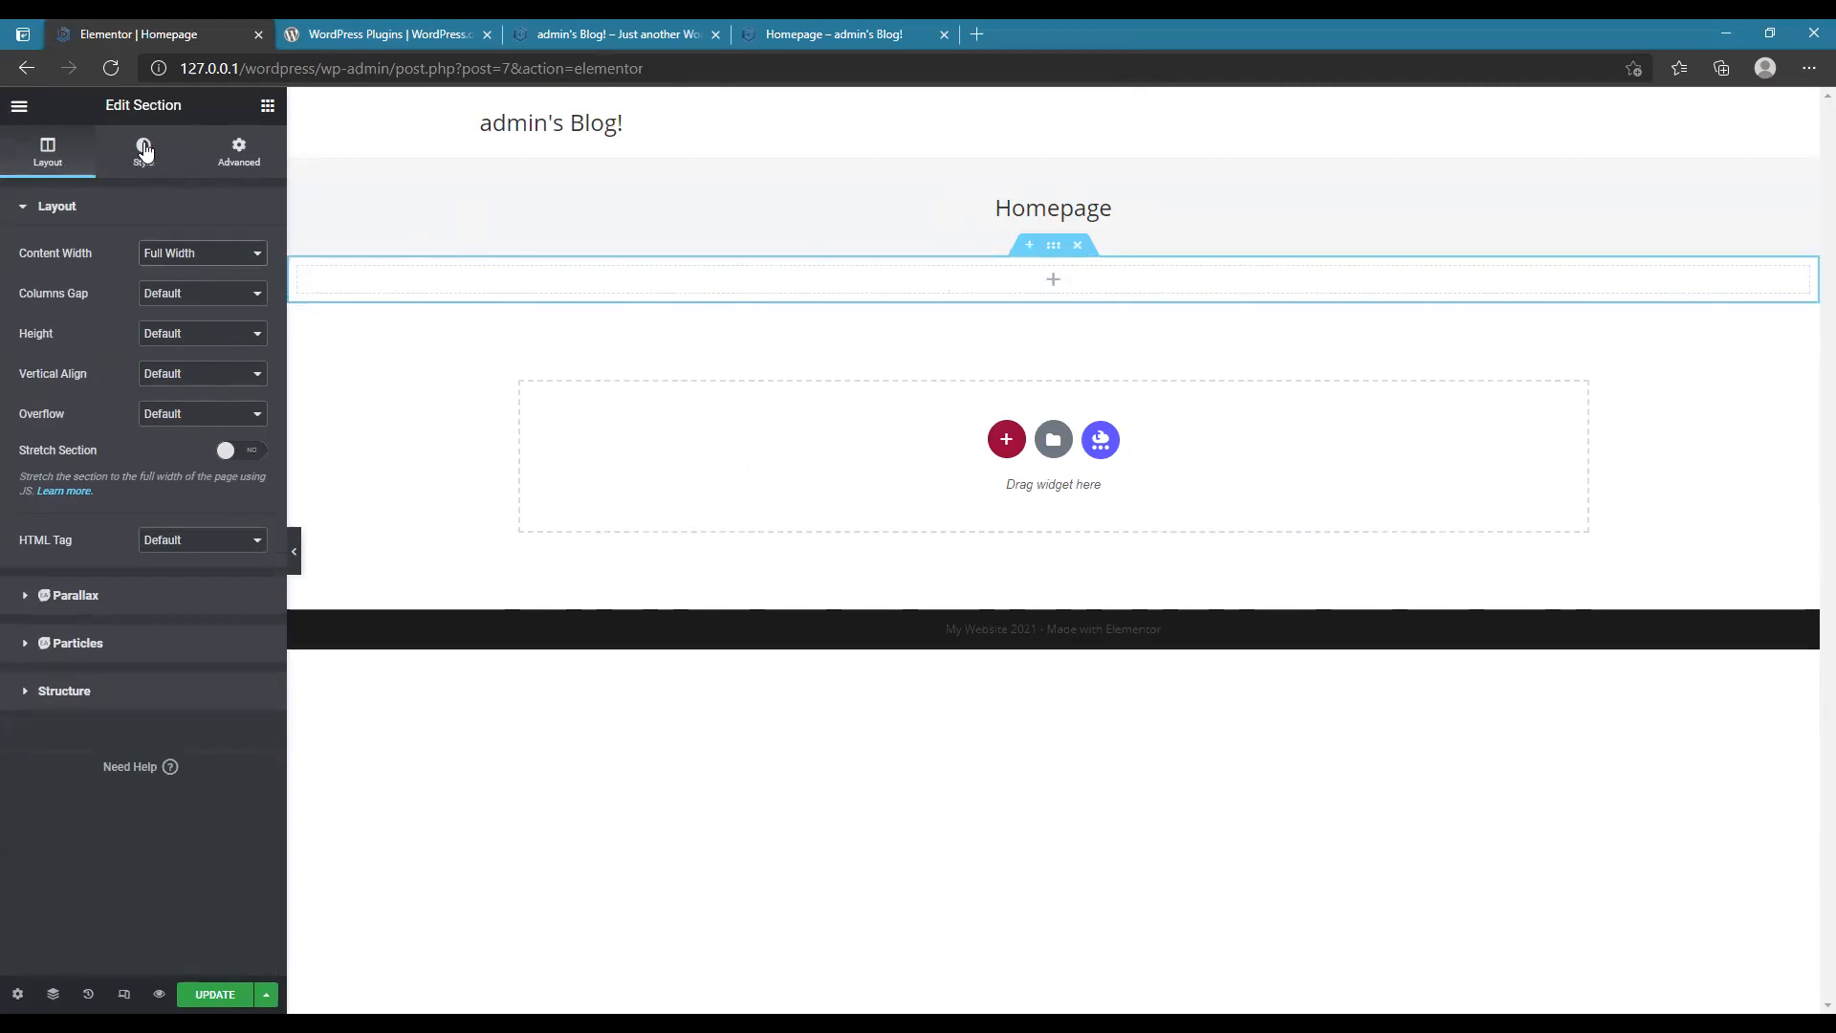
left_click(238, 151)
left_click(43, 155)
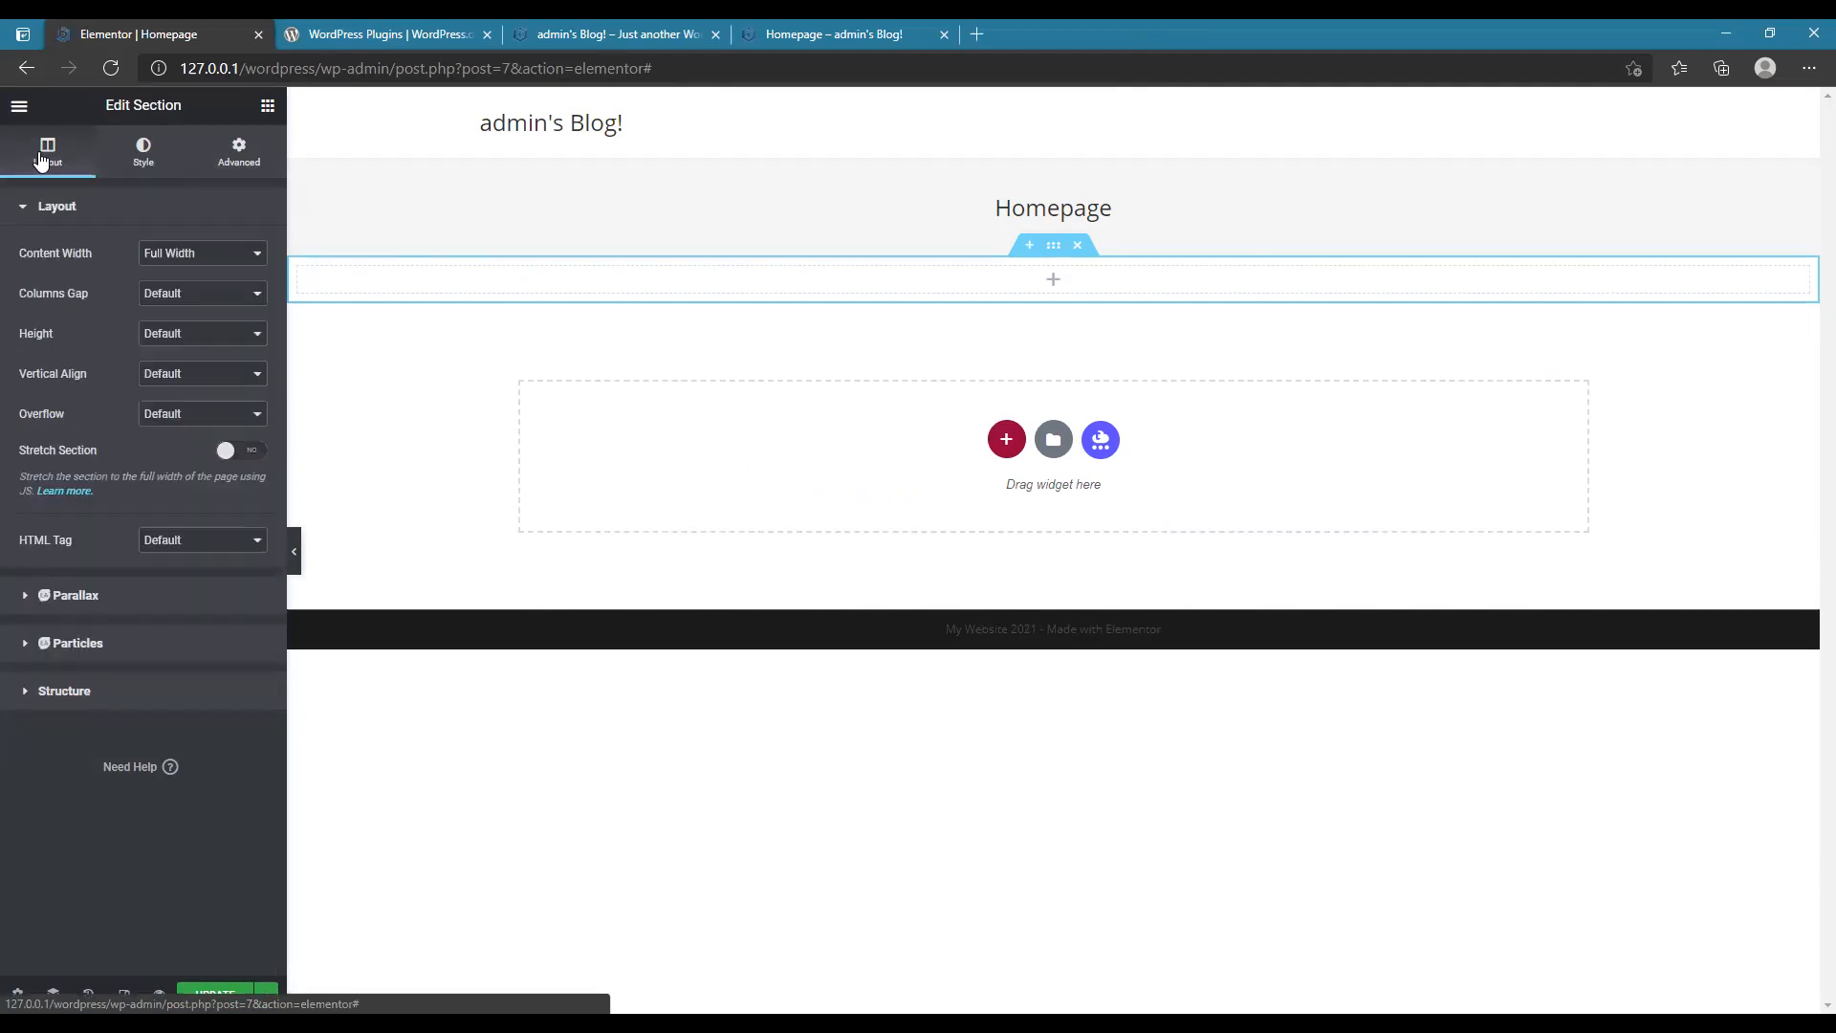
- Insert a Heading widget into the new section and align it to the center
left_click(266, 106)
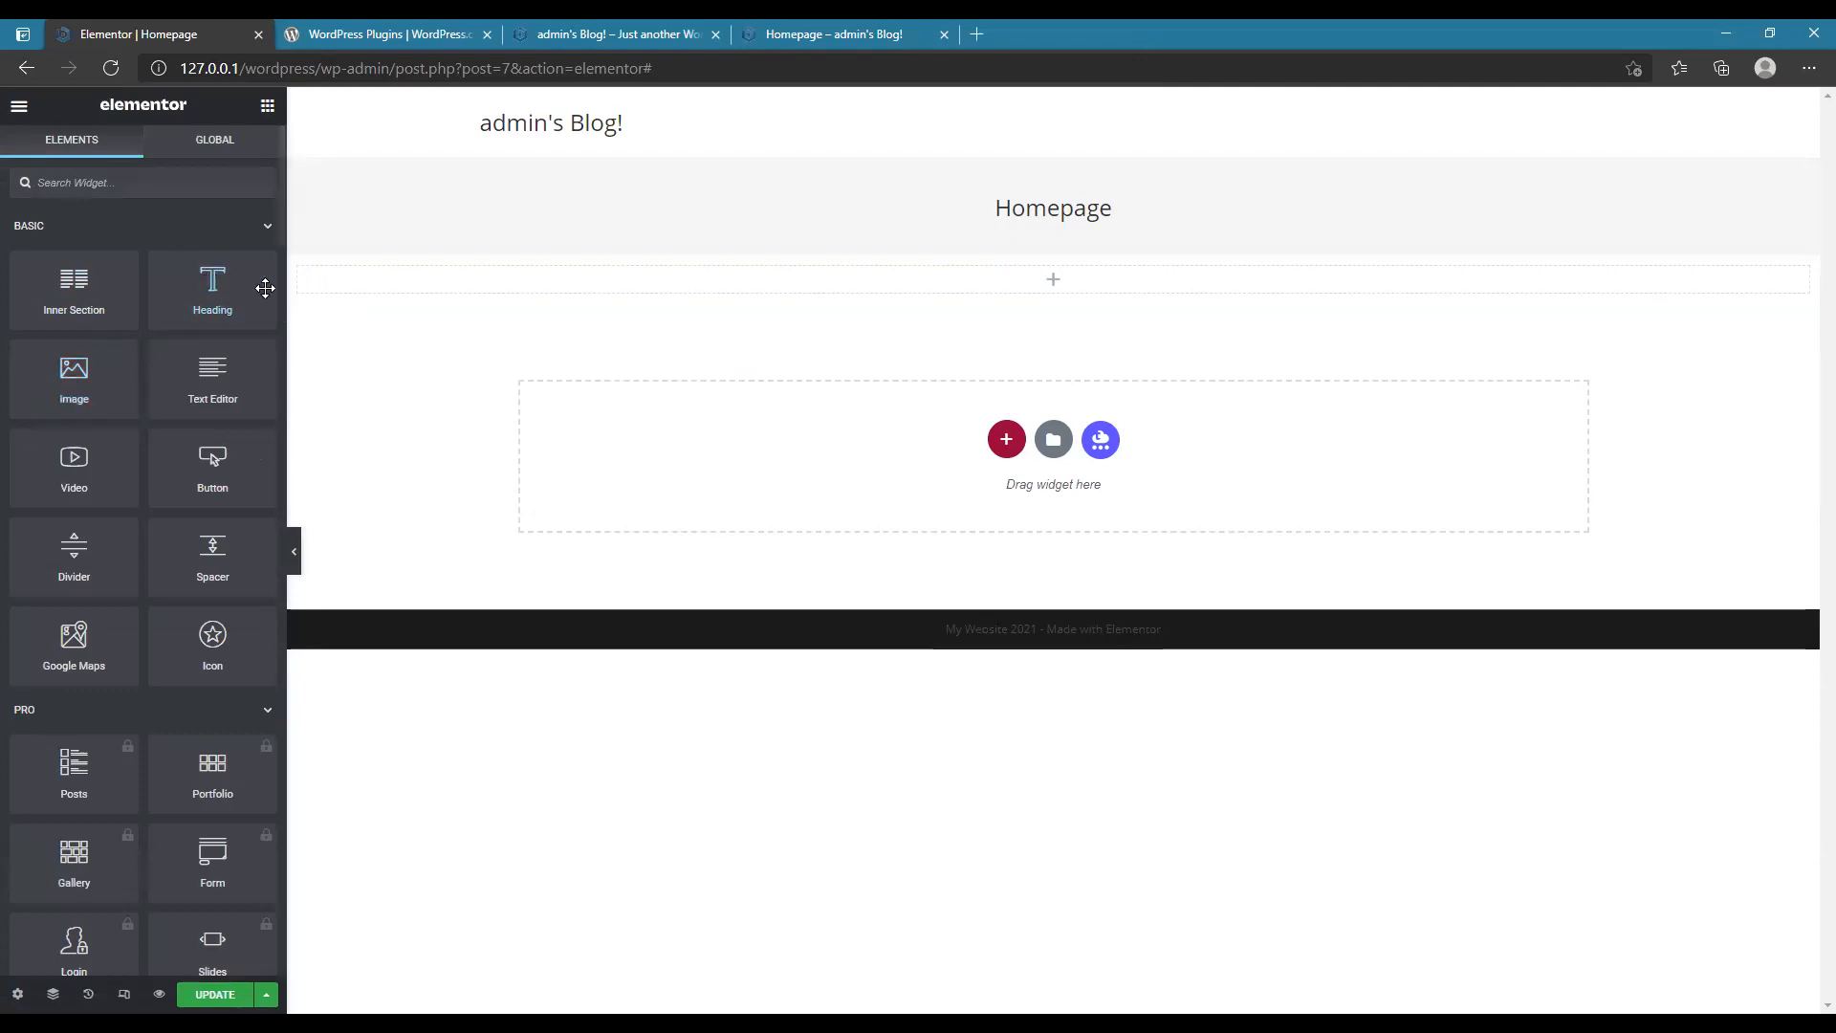
left_click_drag(223, 282, 1051, 287)
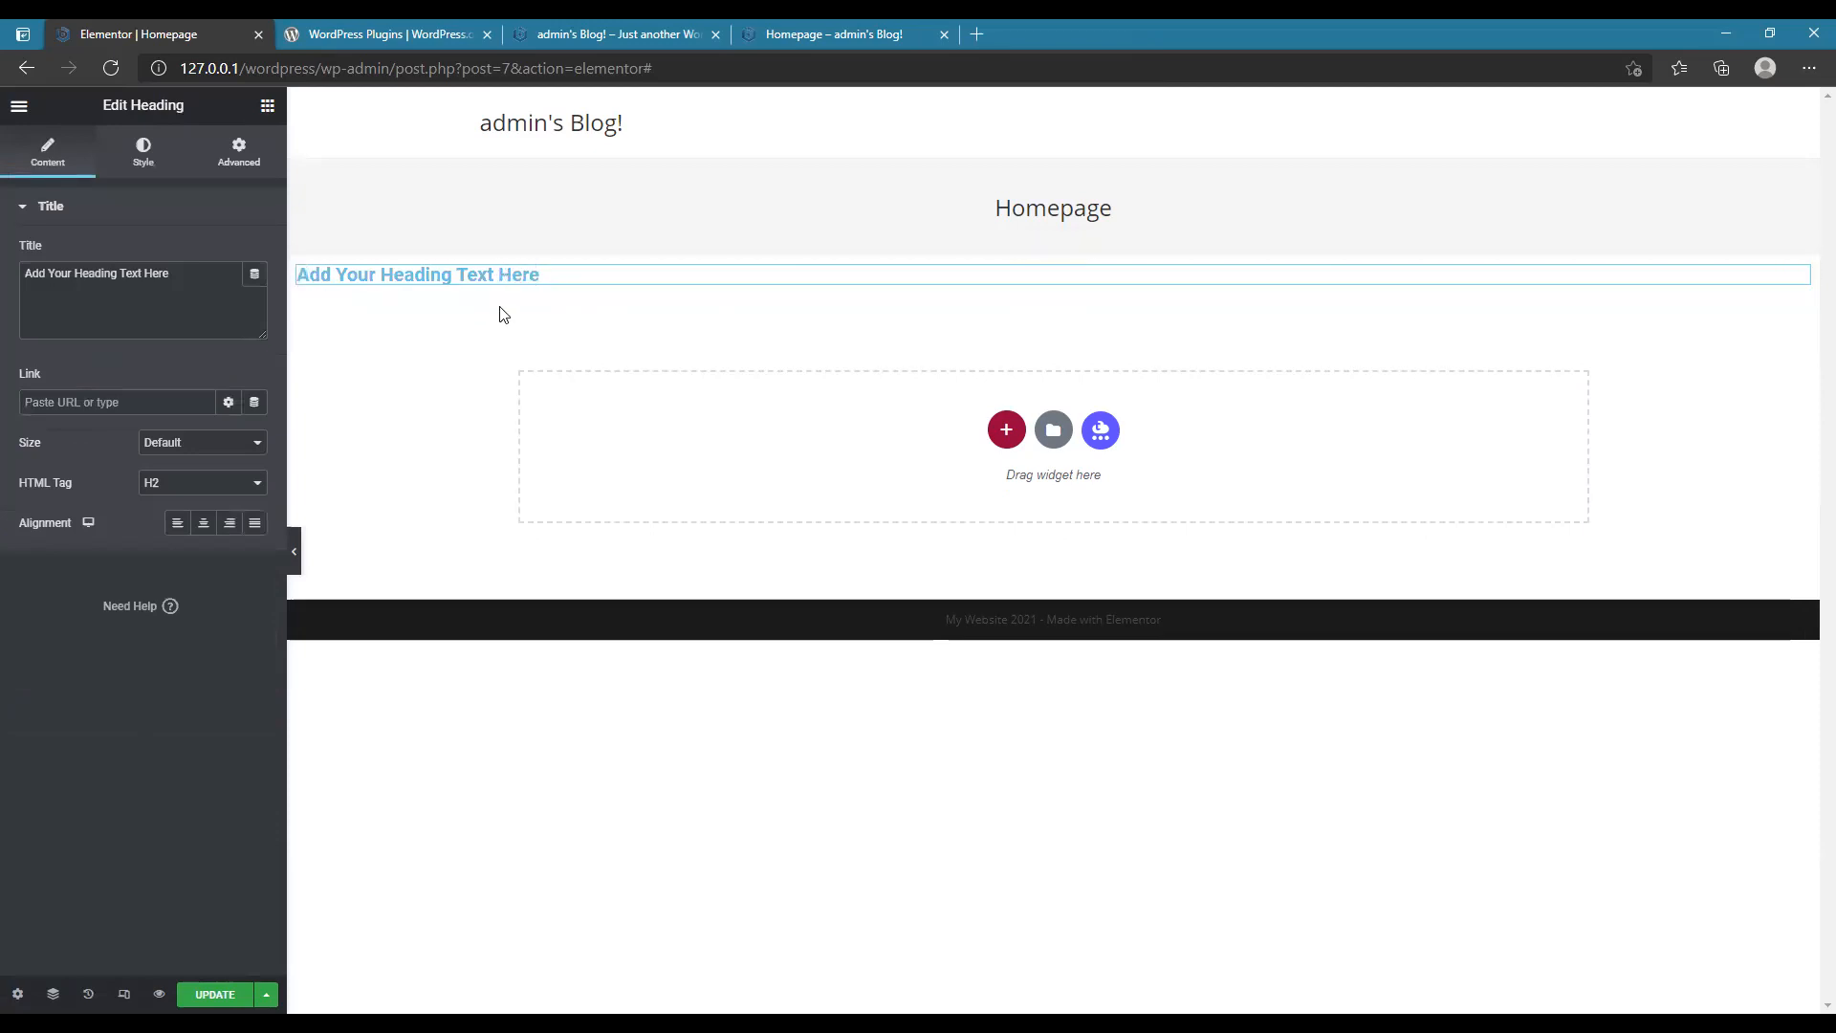
left_click(203, 523)
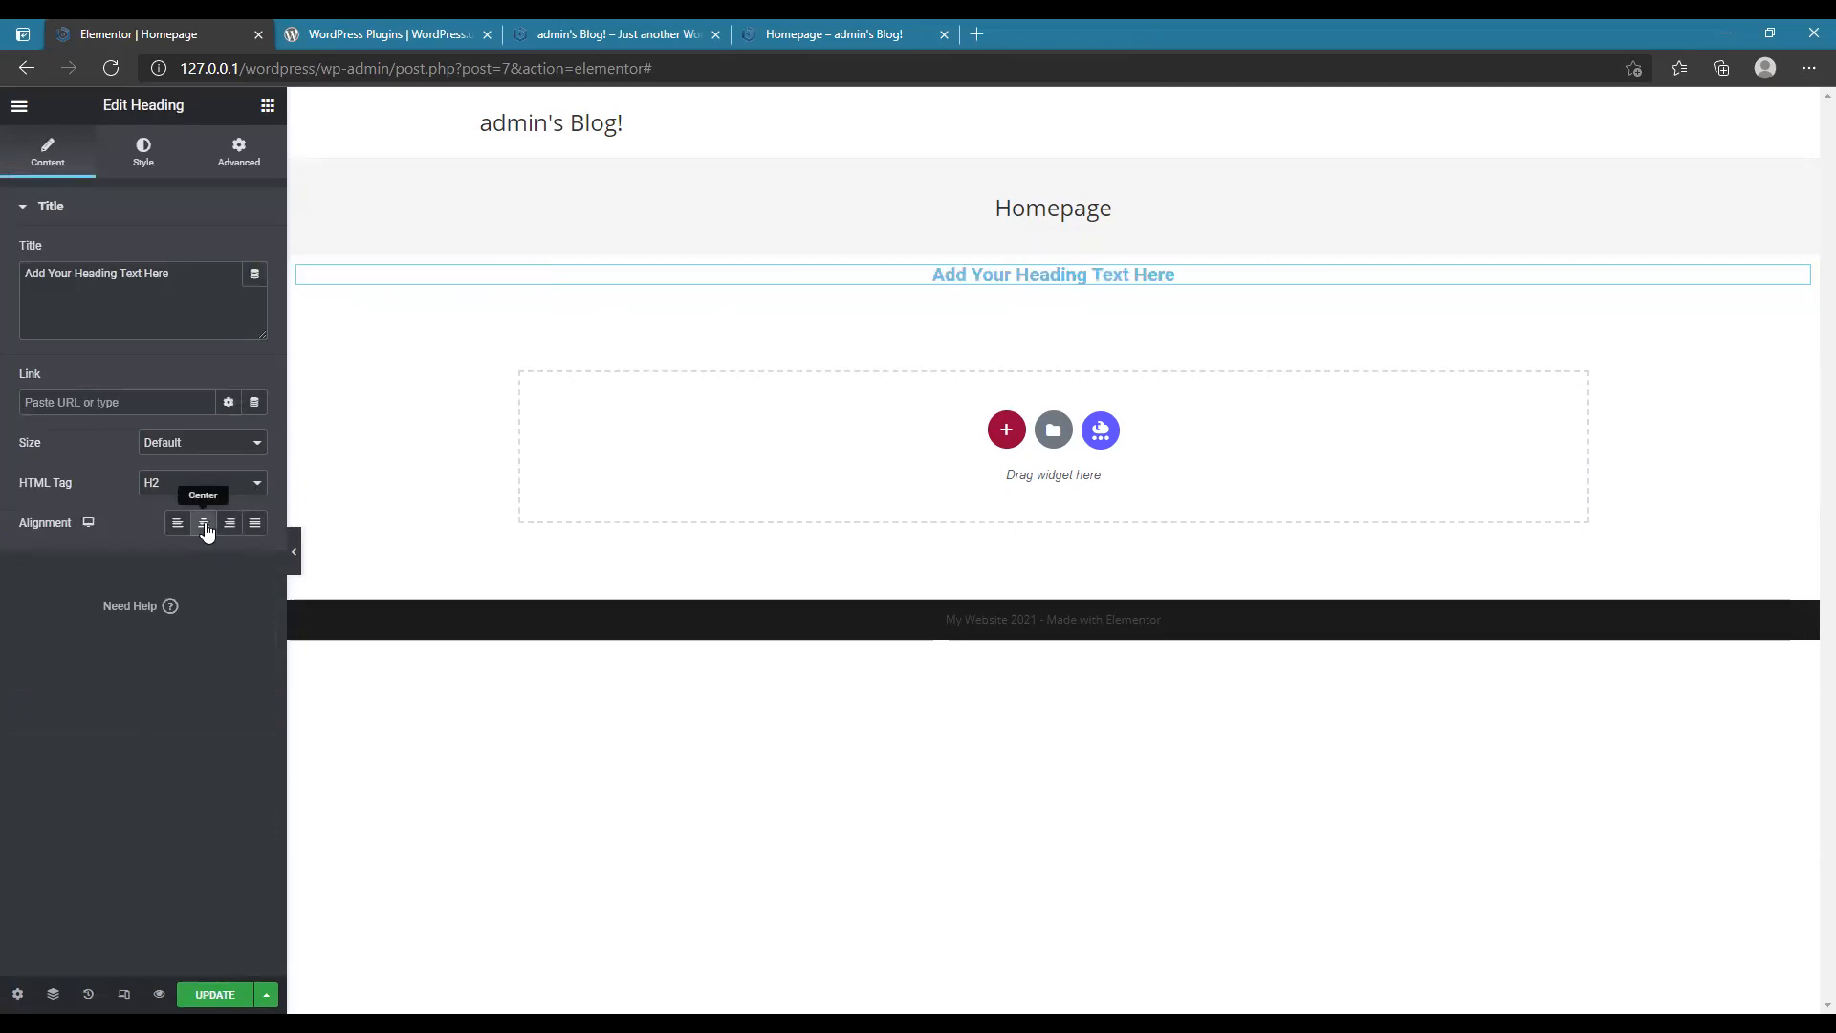
- Set the heading's typography size to 37 px
left_click(141, 162)
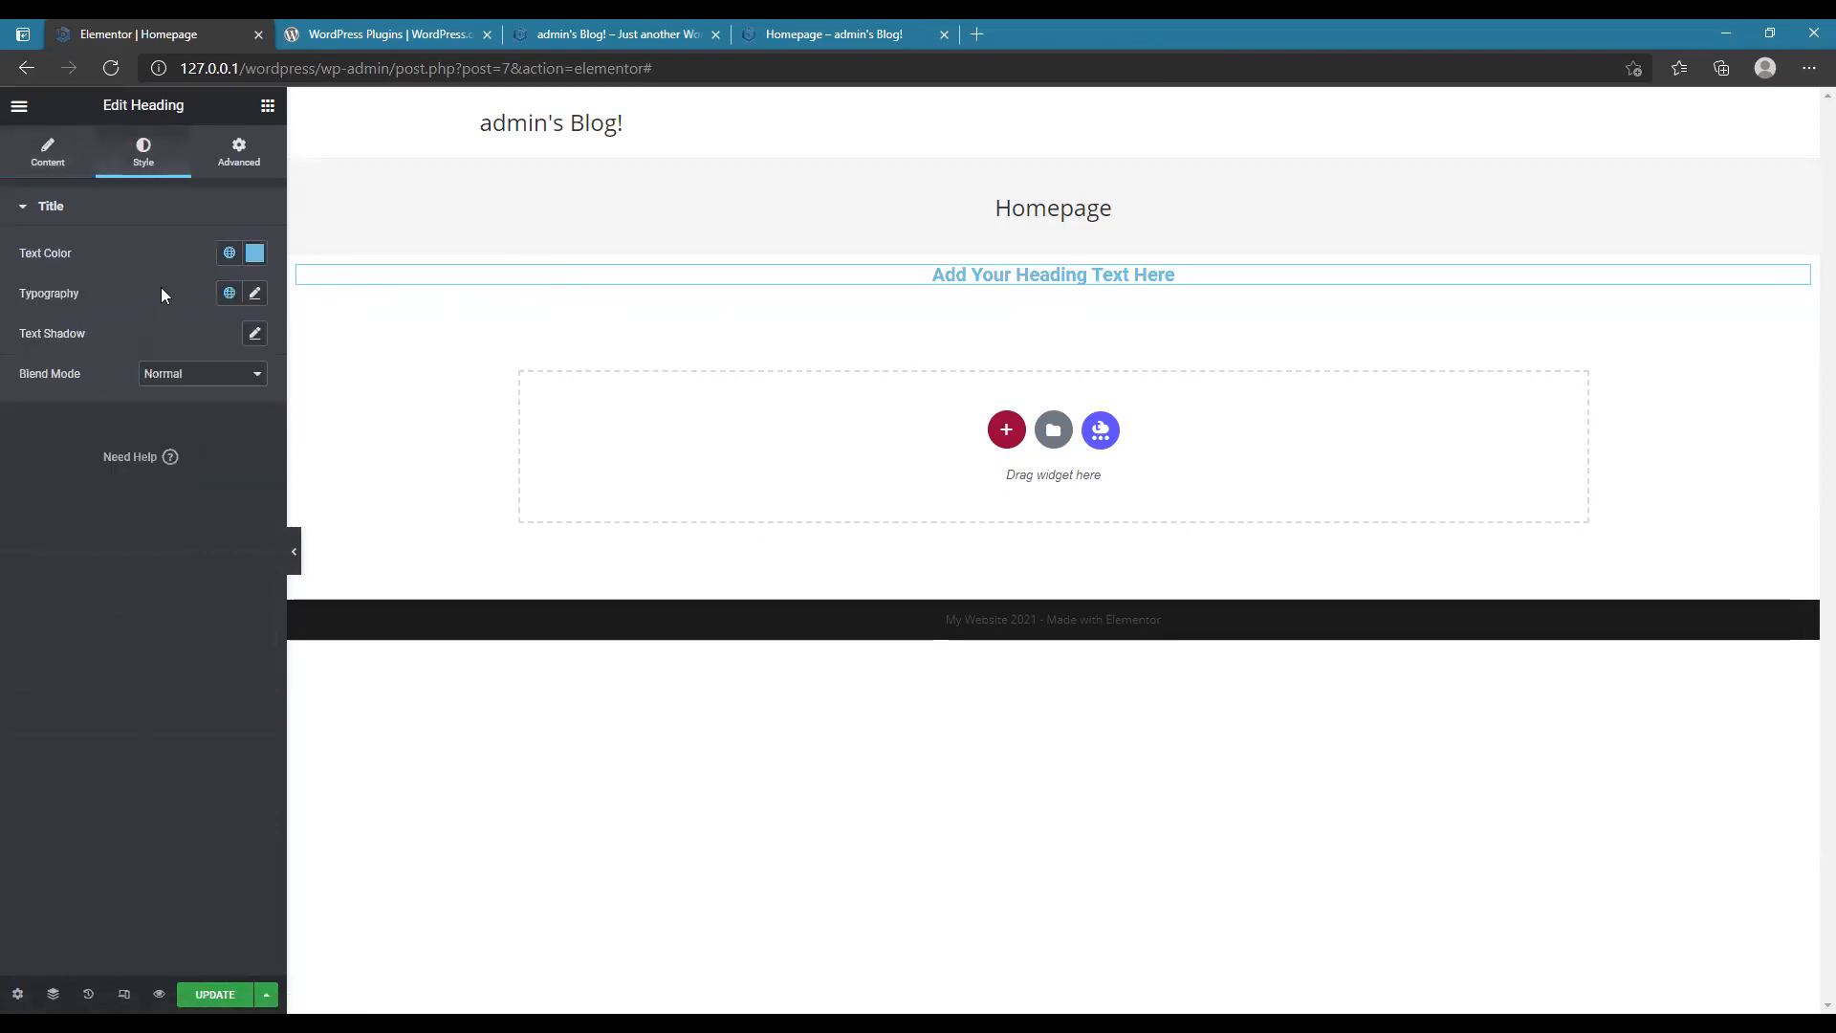
left_click(255, 295)
left_click_drag(34, 449, 68, 455)
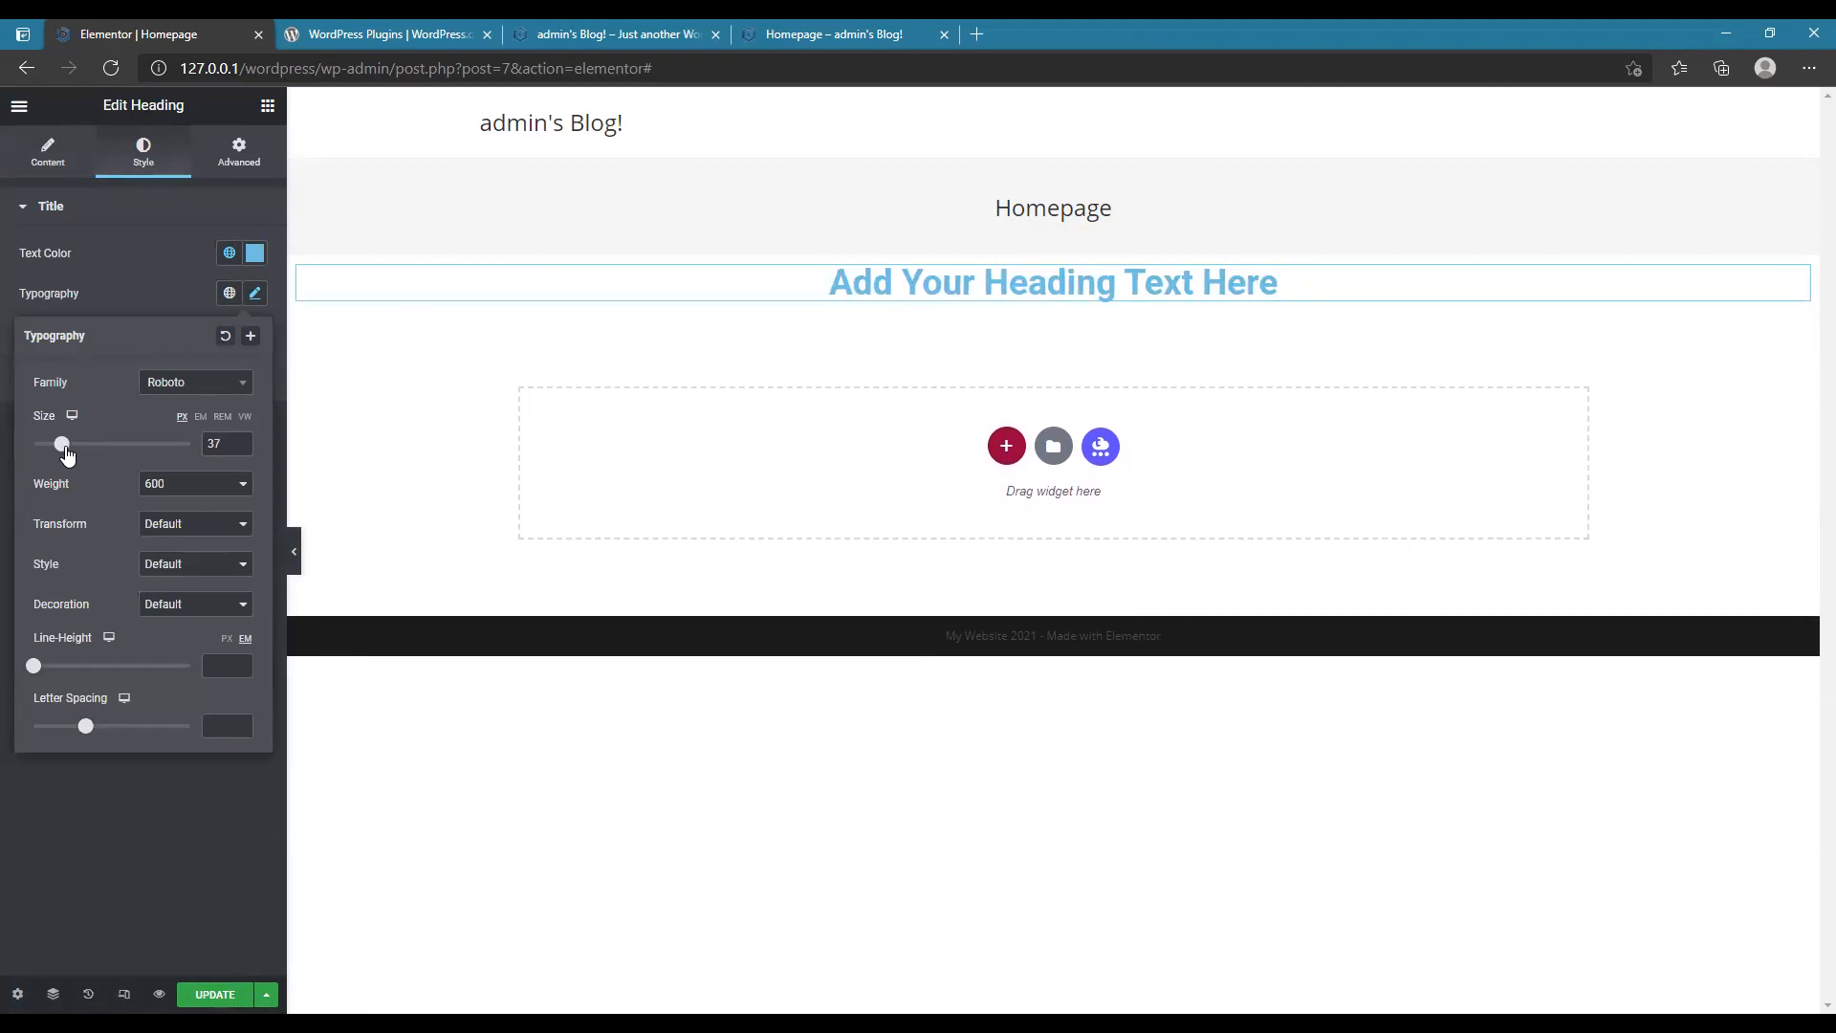
- Replace the heading's placeholder text with "Welcome to my website!"
left_click(1282, 281)
key("BackSpace")
key("BackSpace")
key("BackSpace")
key("BackSpace")
key("BackSpace")
key("BackSpace")
key("BackSpace")
key("BackSpace")
key("BackSpace")
key("BackSpace")
key("BackSpace")
key("BackSpace")
key("BackSpace")
key("BackSpace")
key("BackSpace")
key("BackSpace")
key("BackSpace")
key("BackSpace")
key("BackSpace")
key("BackSpace")
key("BackSpace")
key("BackSpace")
key("BackSpace")
key("BackSpace")
key("BackSpace")
key("BackSpace")
type("Welcome to ")
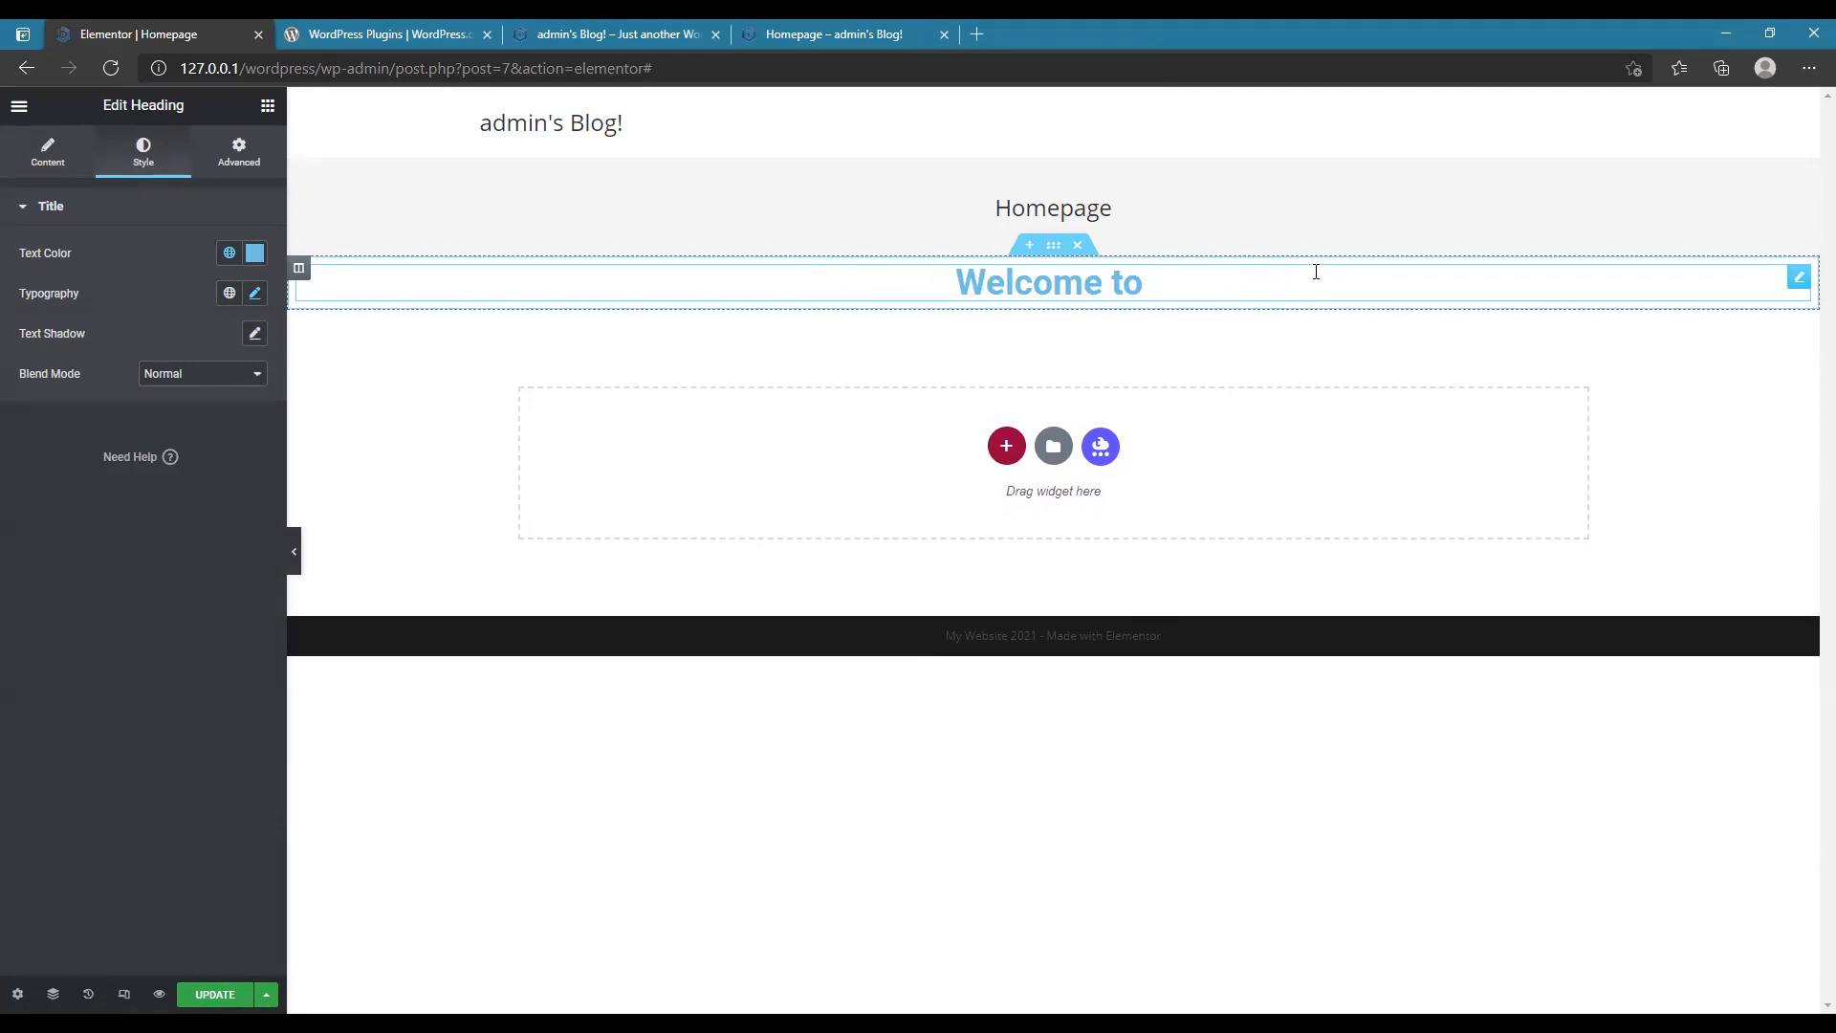
type("my ")
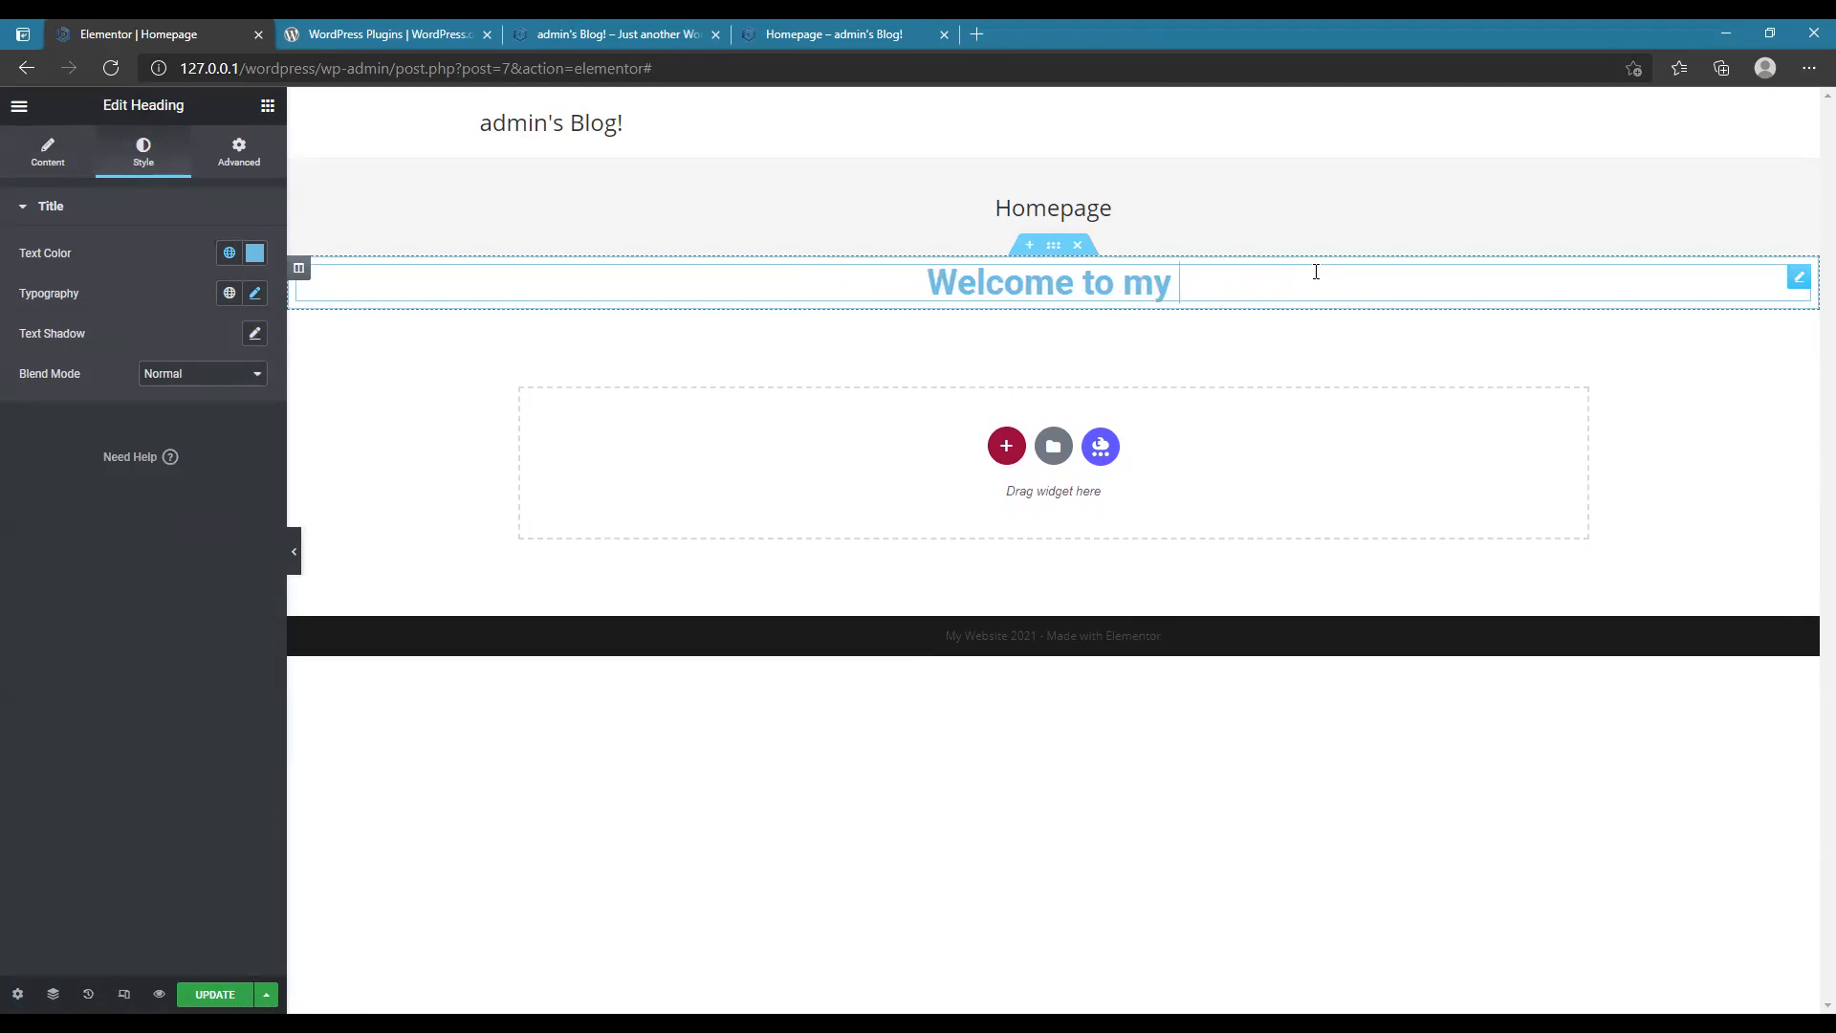
type("website")
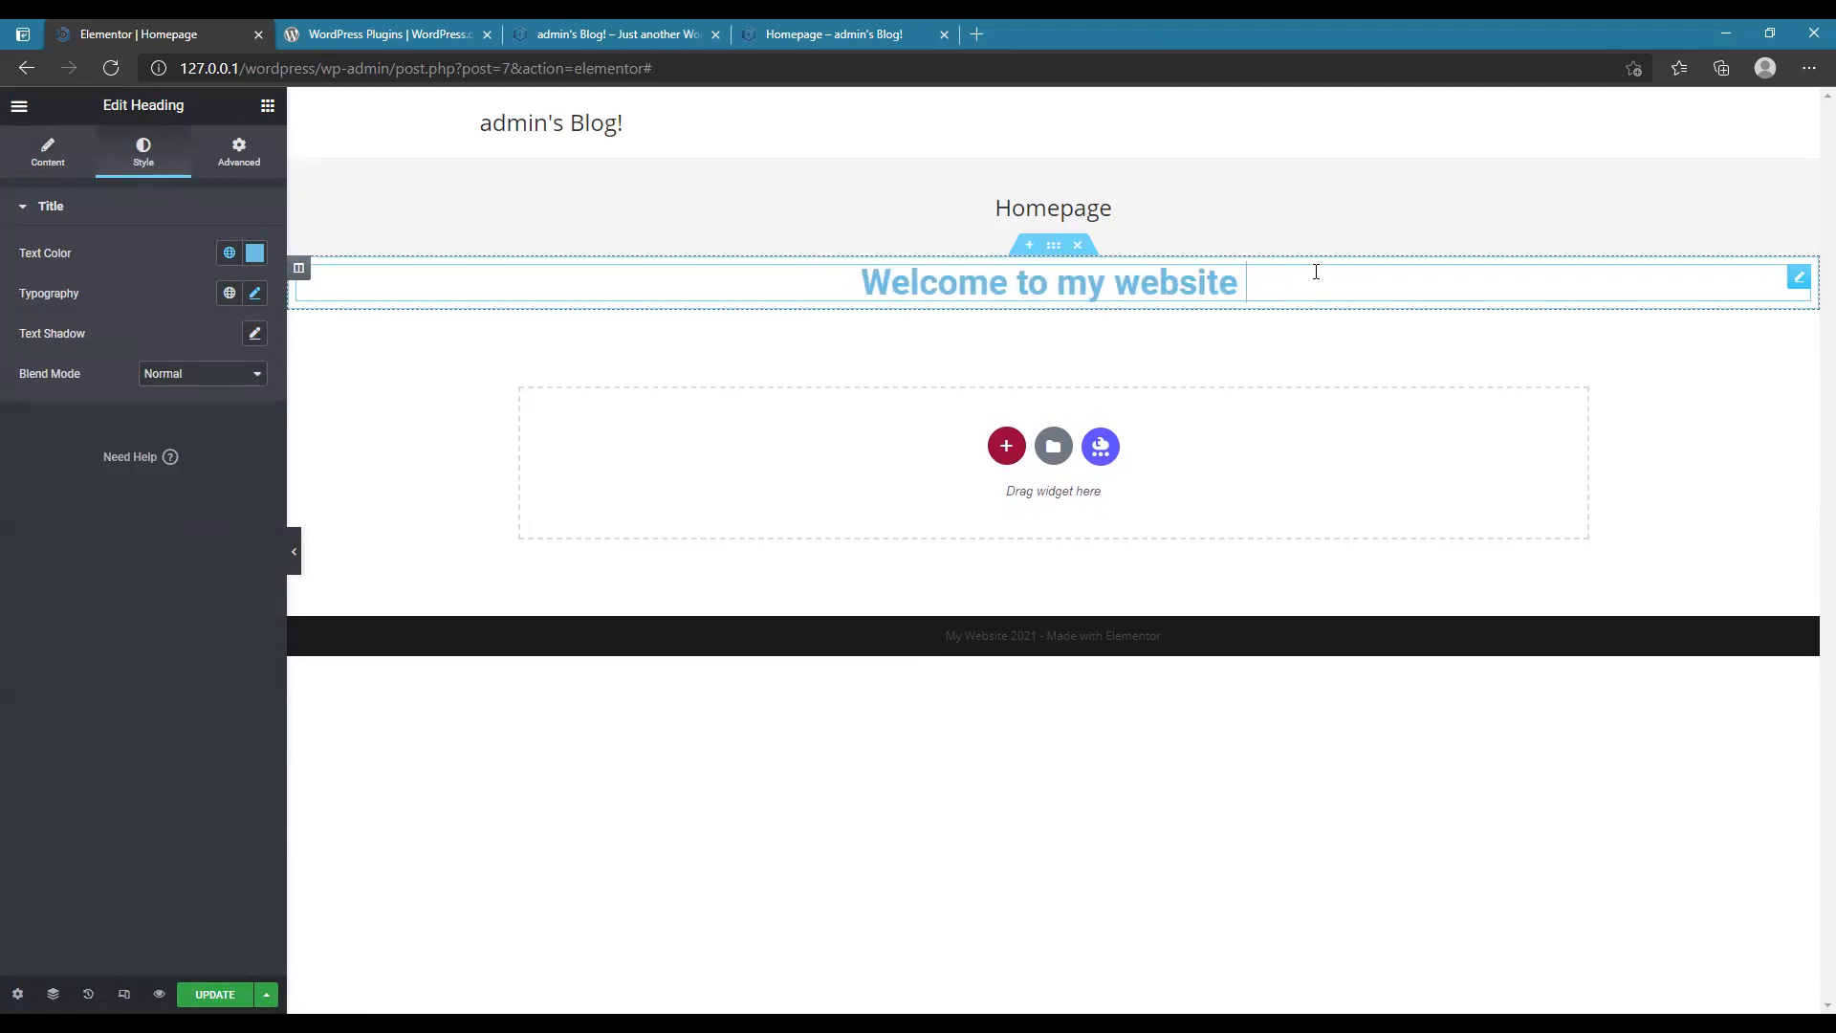
type("!")
- Change the heading's text color to the light gray #E2E8EA
left_click(254, 253)
left_click_drag(217, 360, 41, 336)
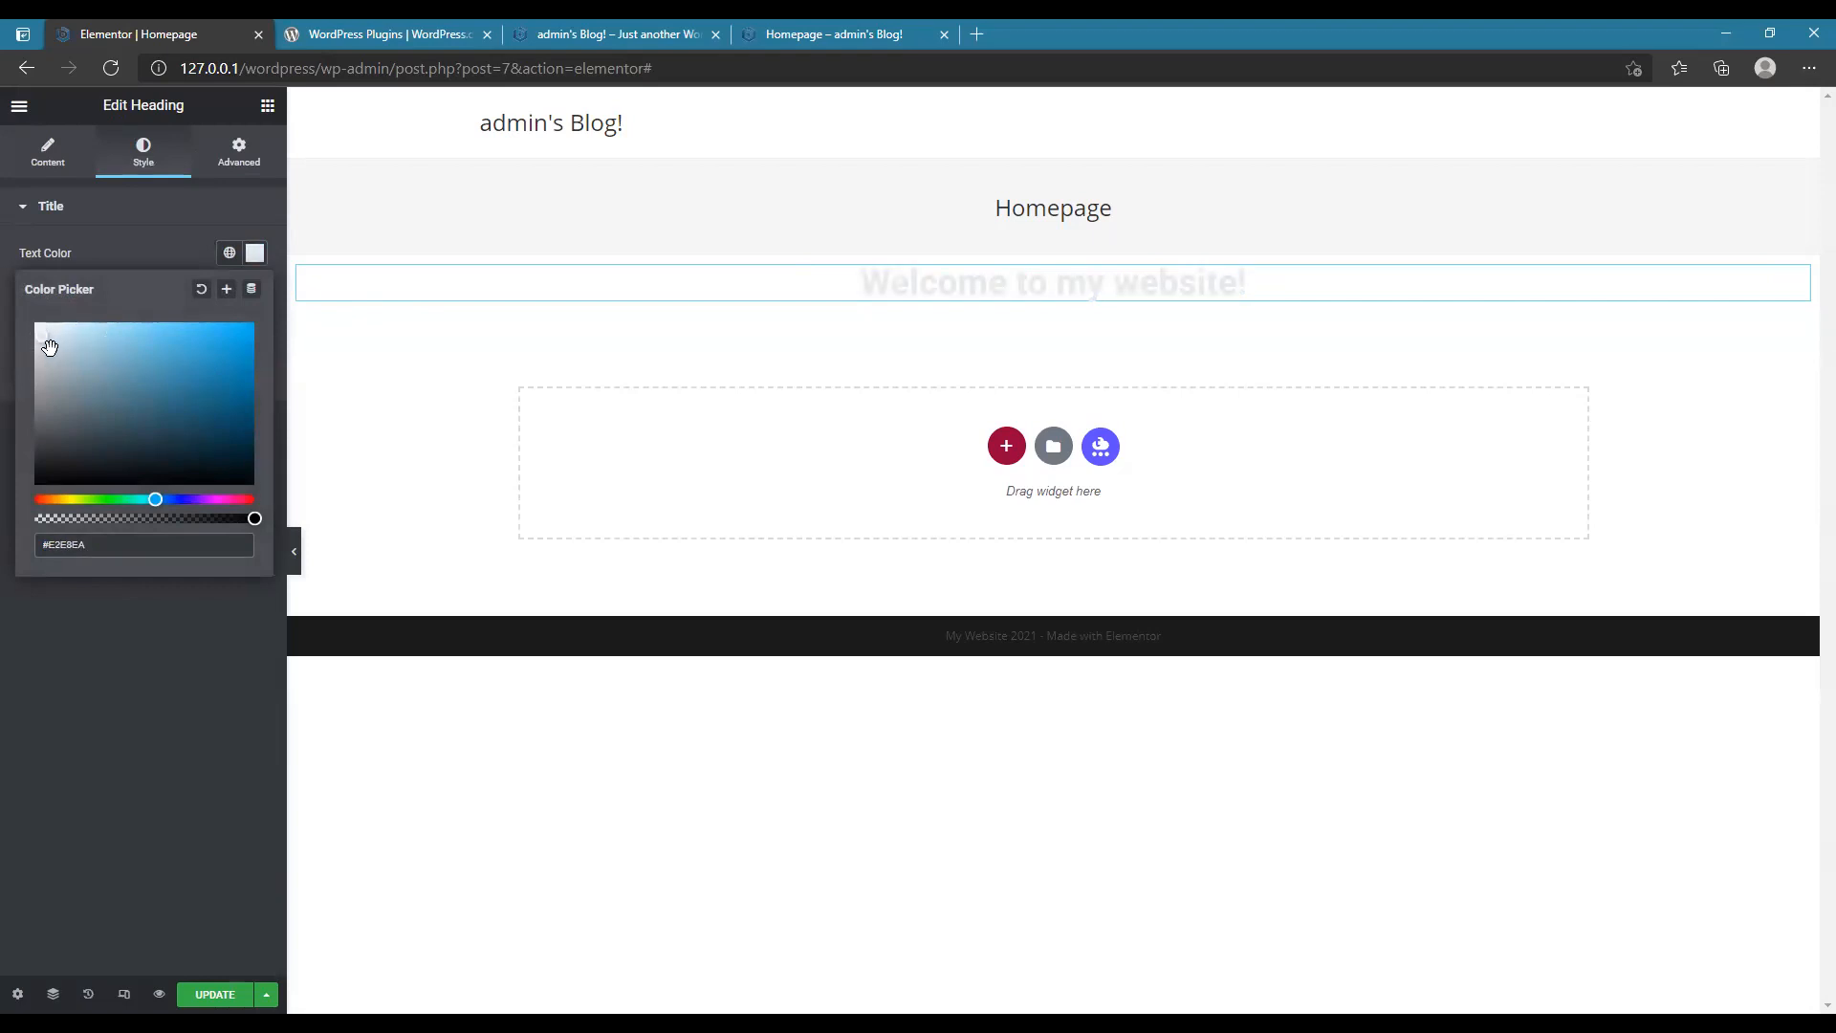
left_click(201, 220)
left_click(127, 225)
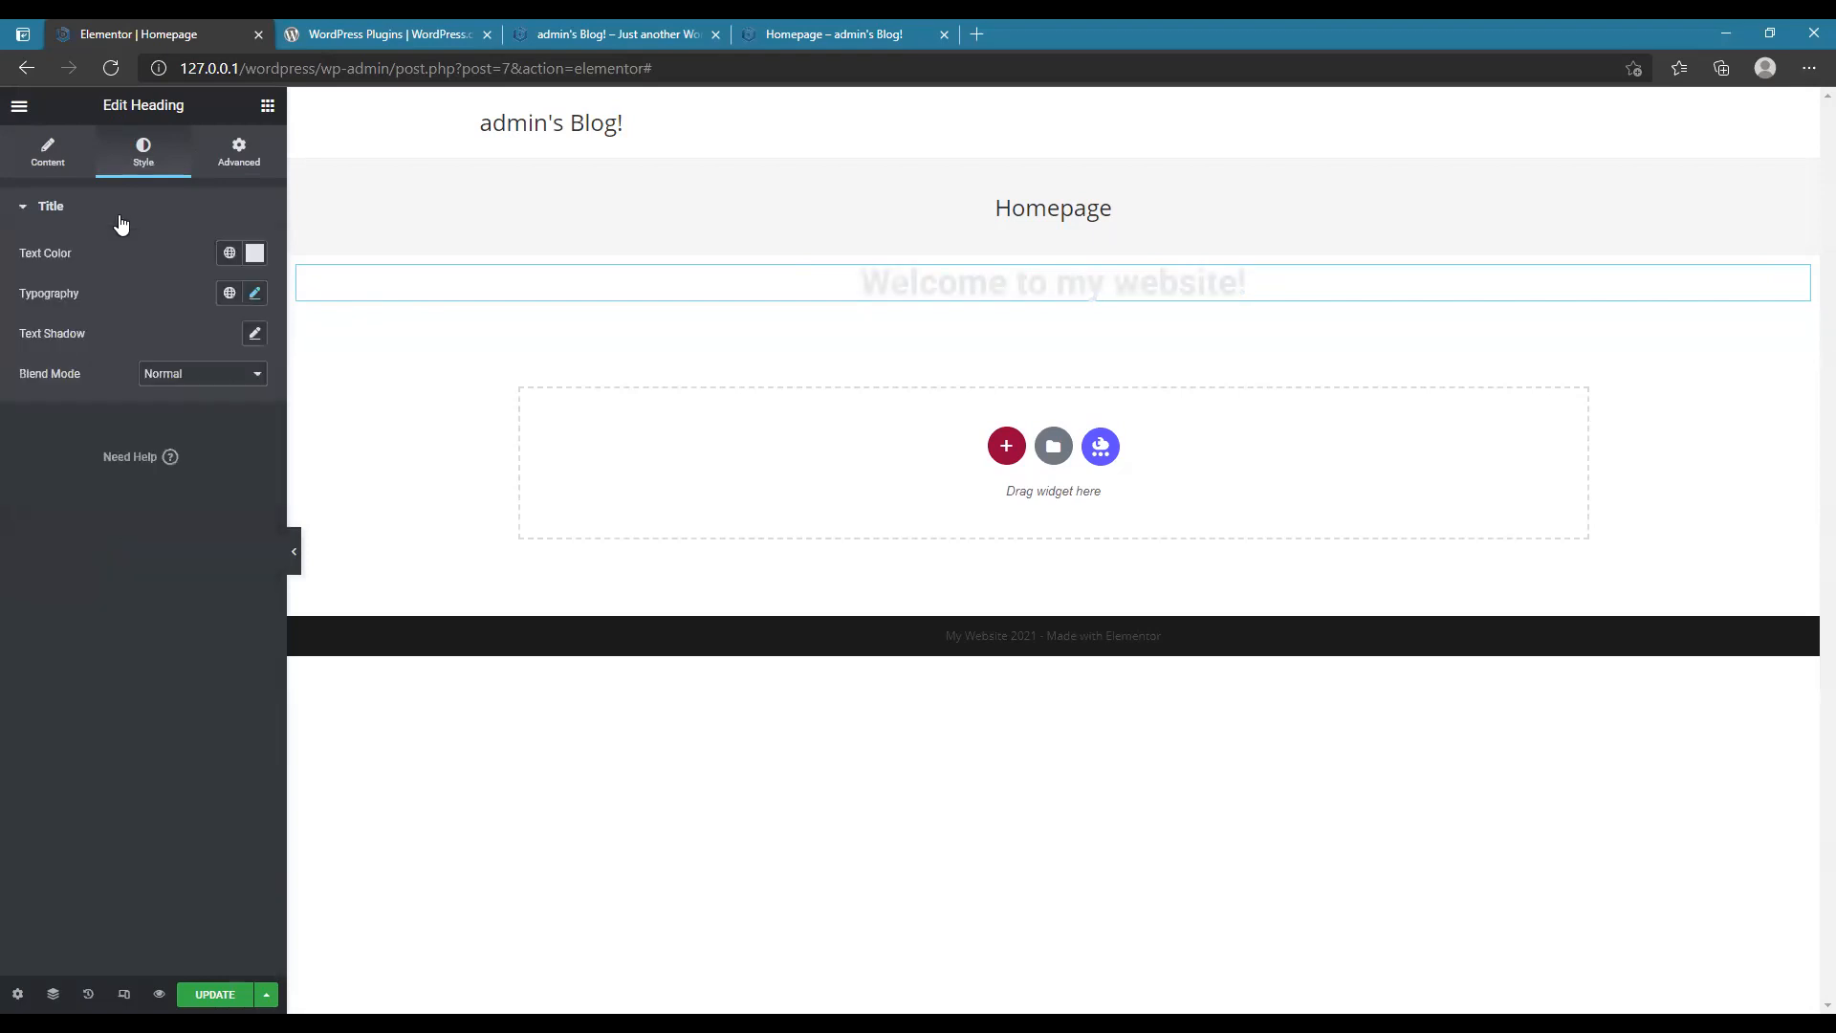
- Open the background style settings of the heading's section and choose the classic background type
left_click(1053, 245)
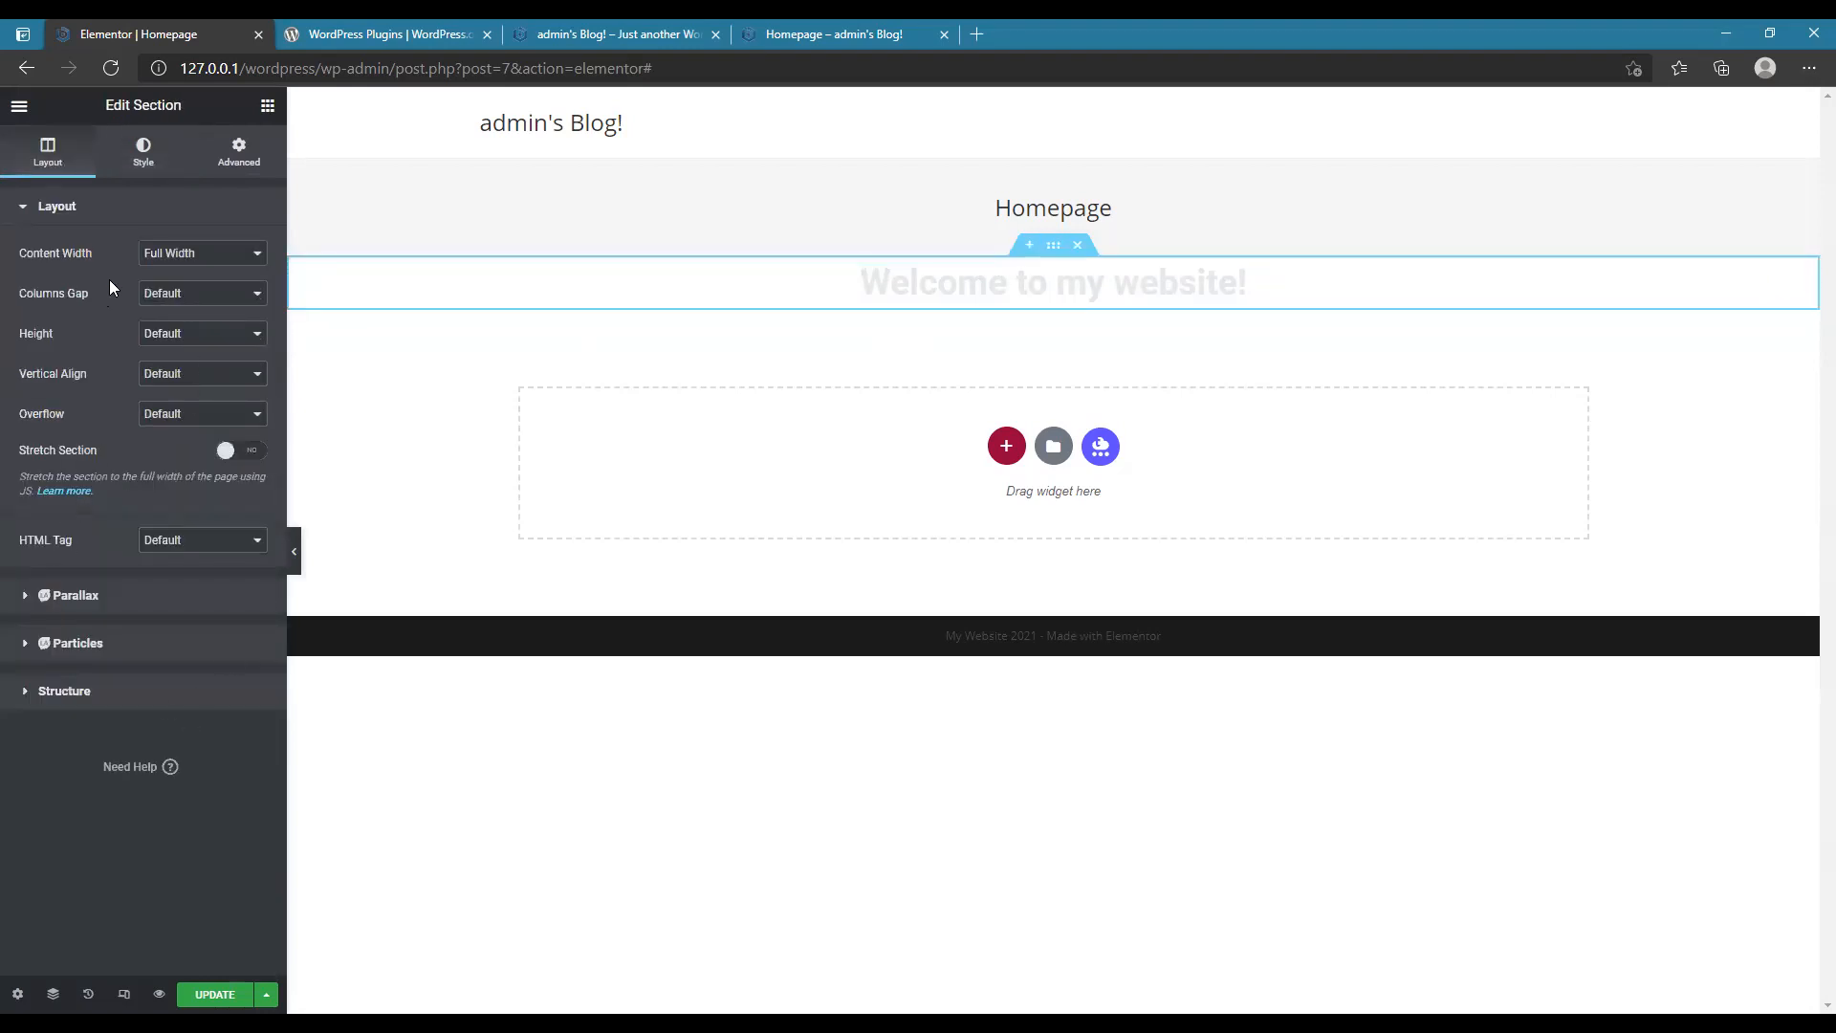
left_click(146, 159)
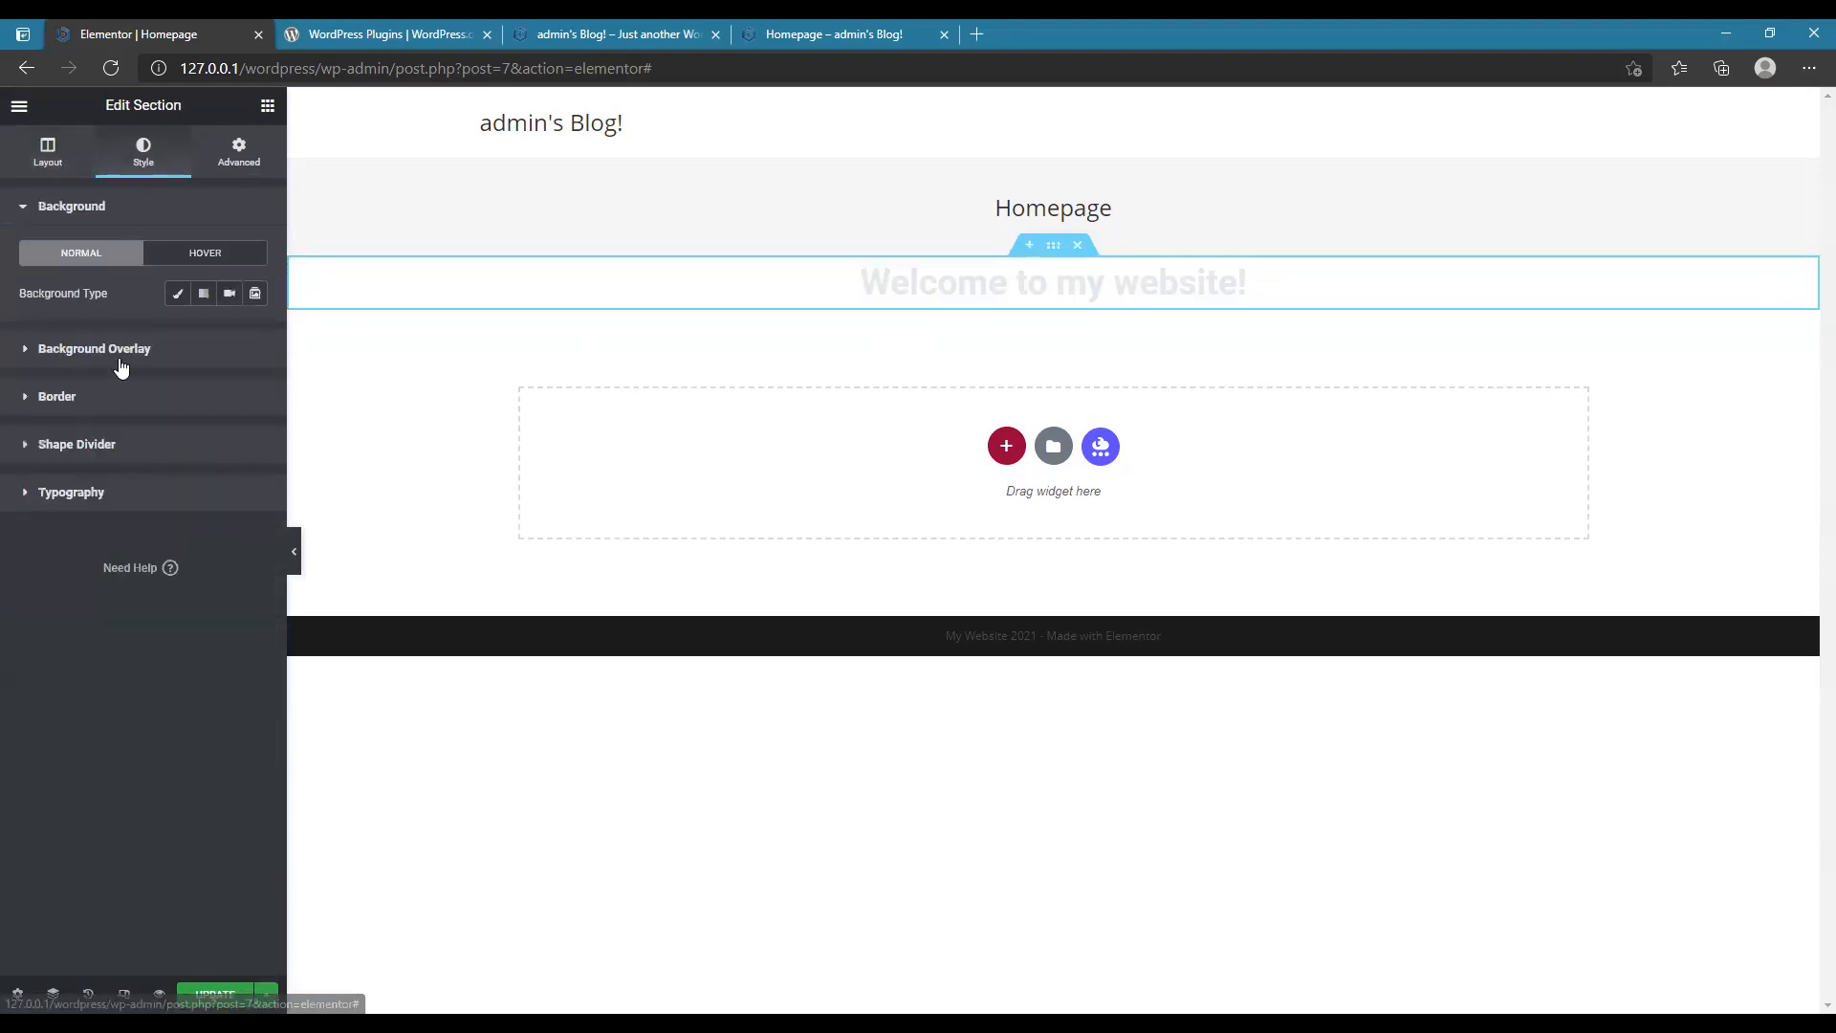
left_click(28, 350)
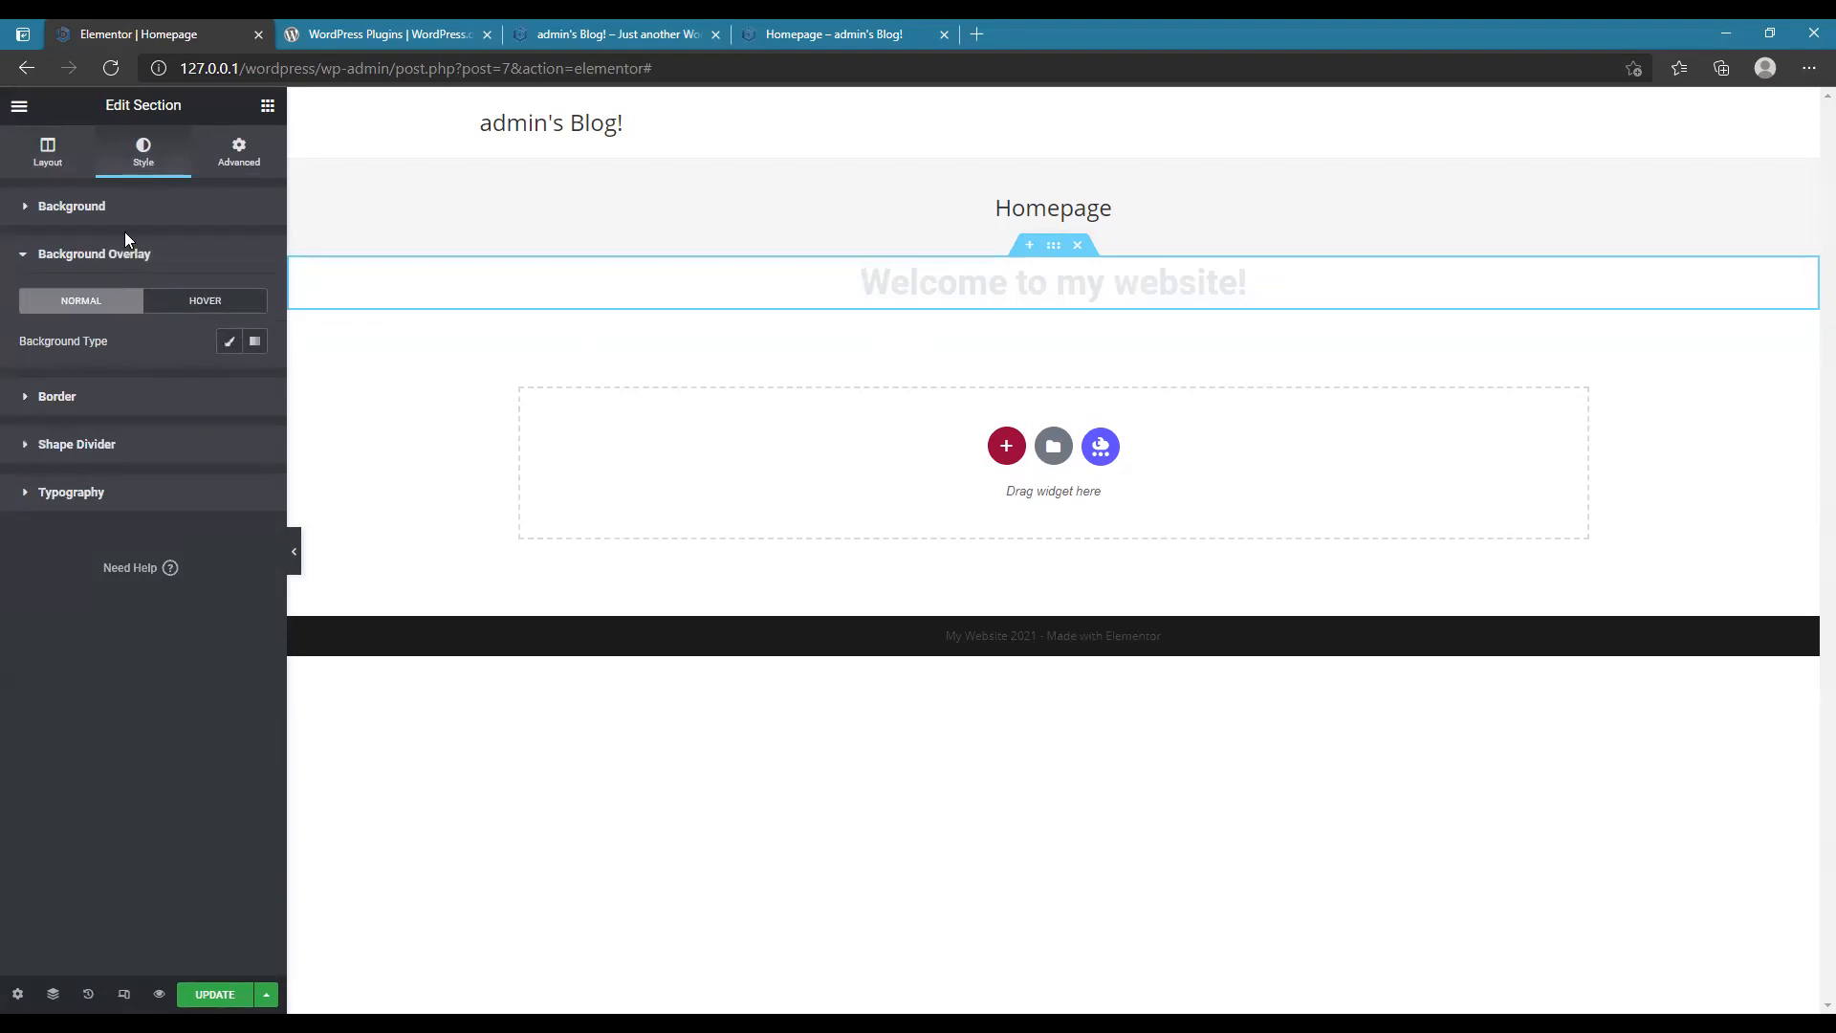
left_click(83, 212)
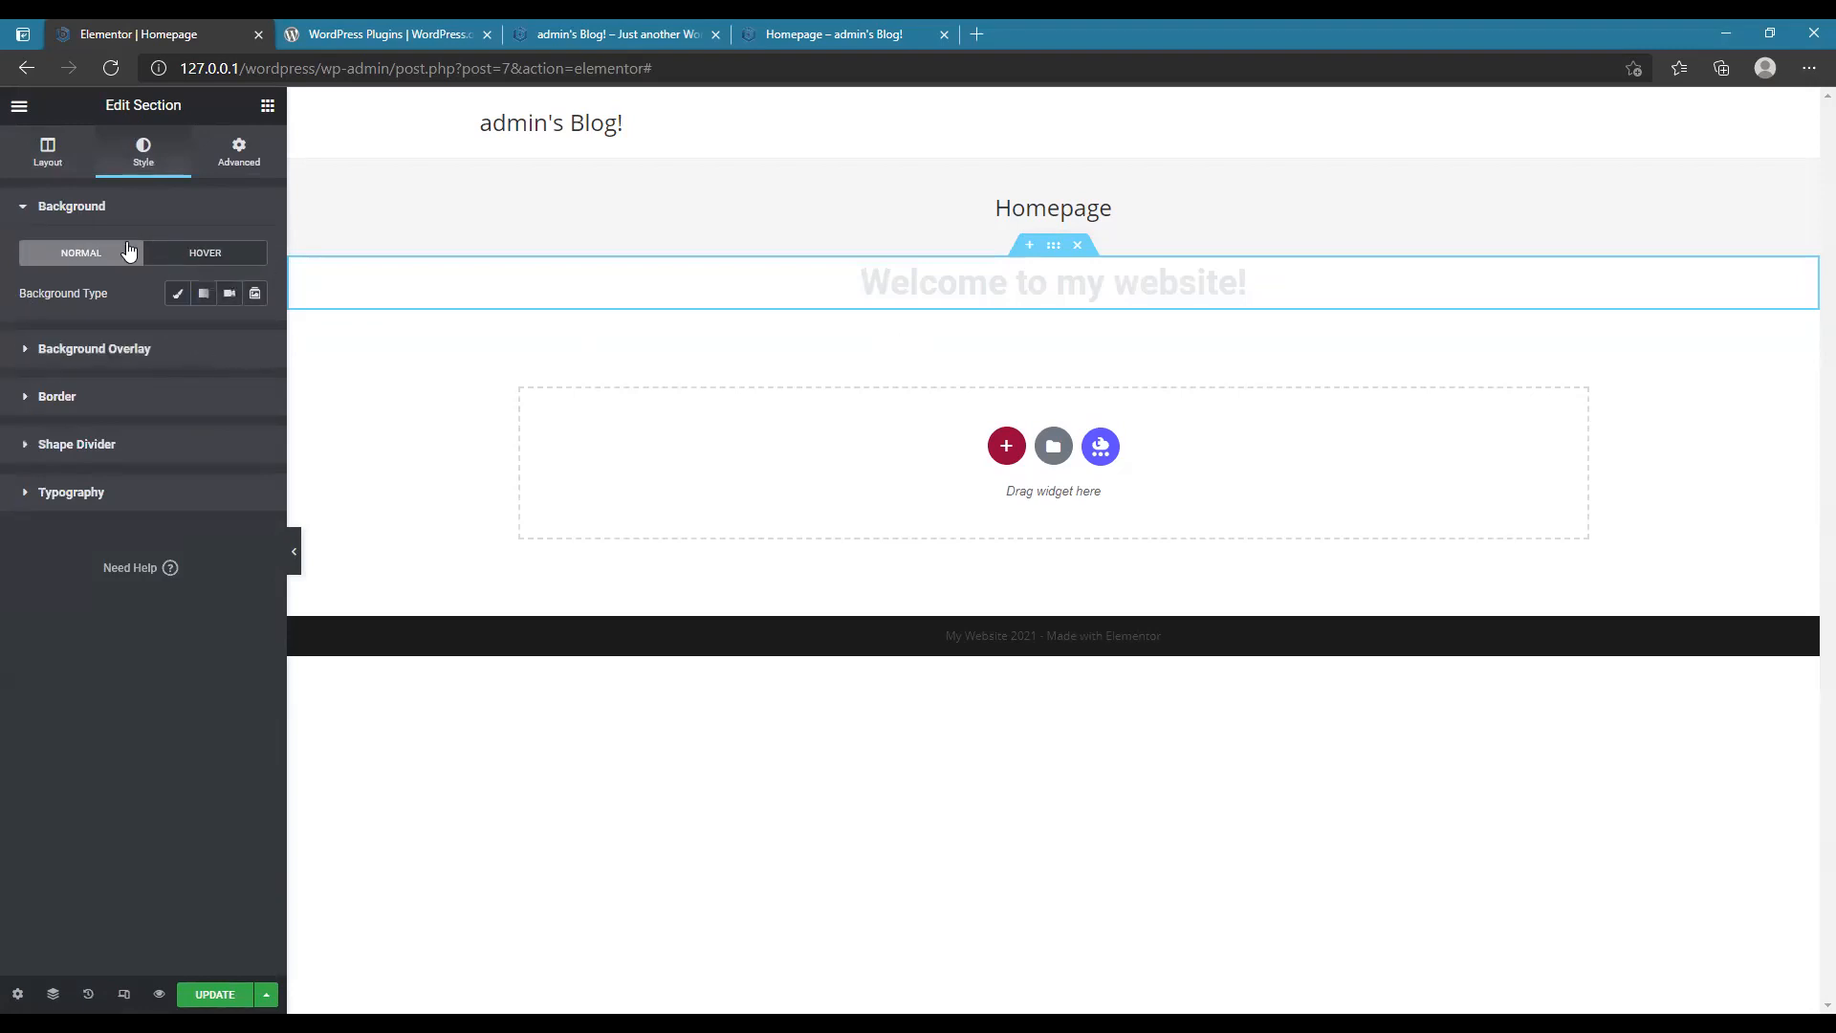
left_click(180, 299)
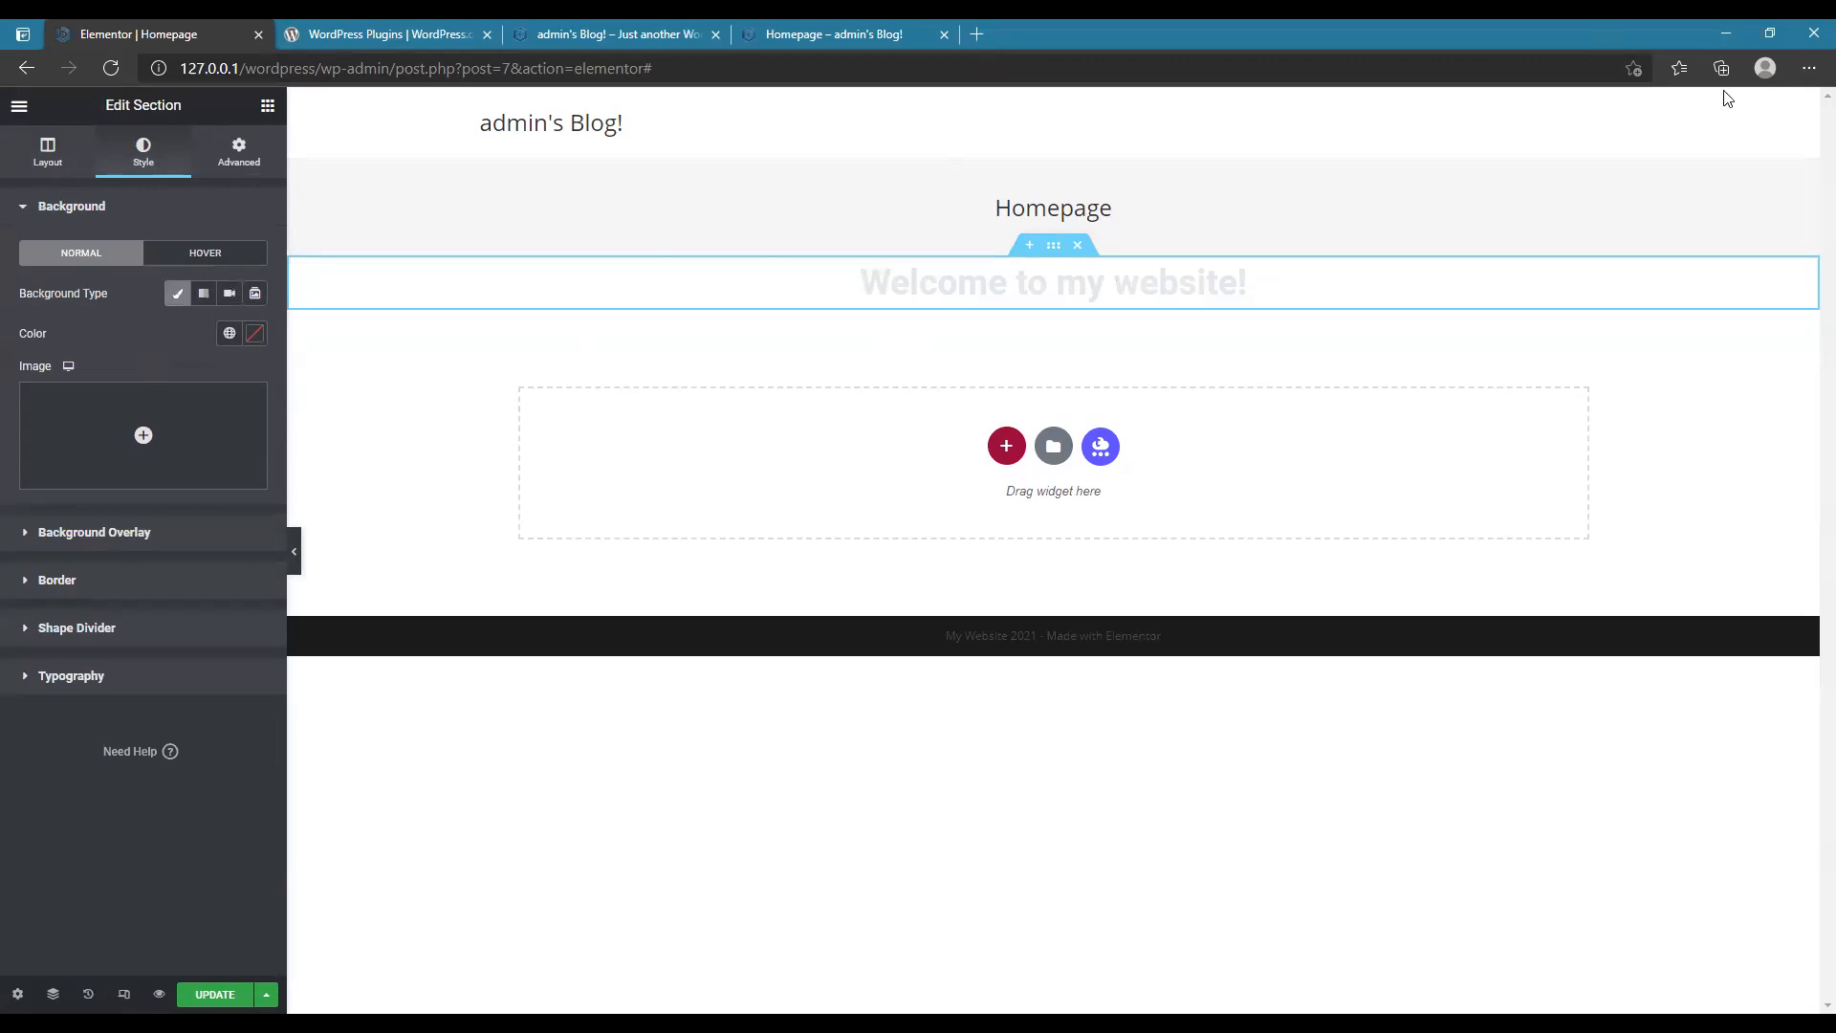
- Search the web for "pexels free images" in the WordPress Plugins browser tab and open the Pexels site
left_click(397, 33)
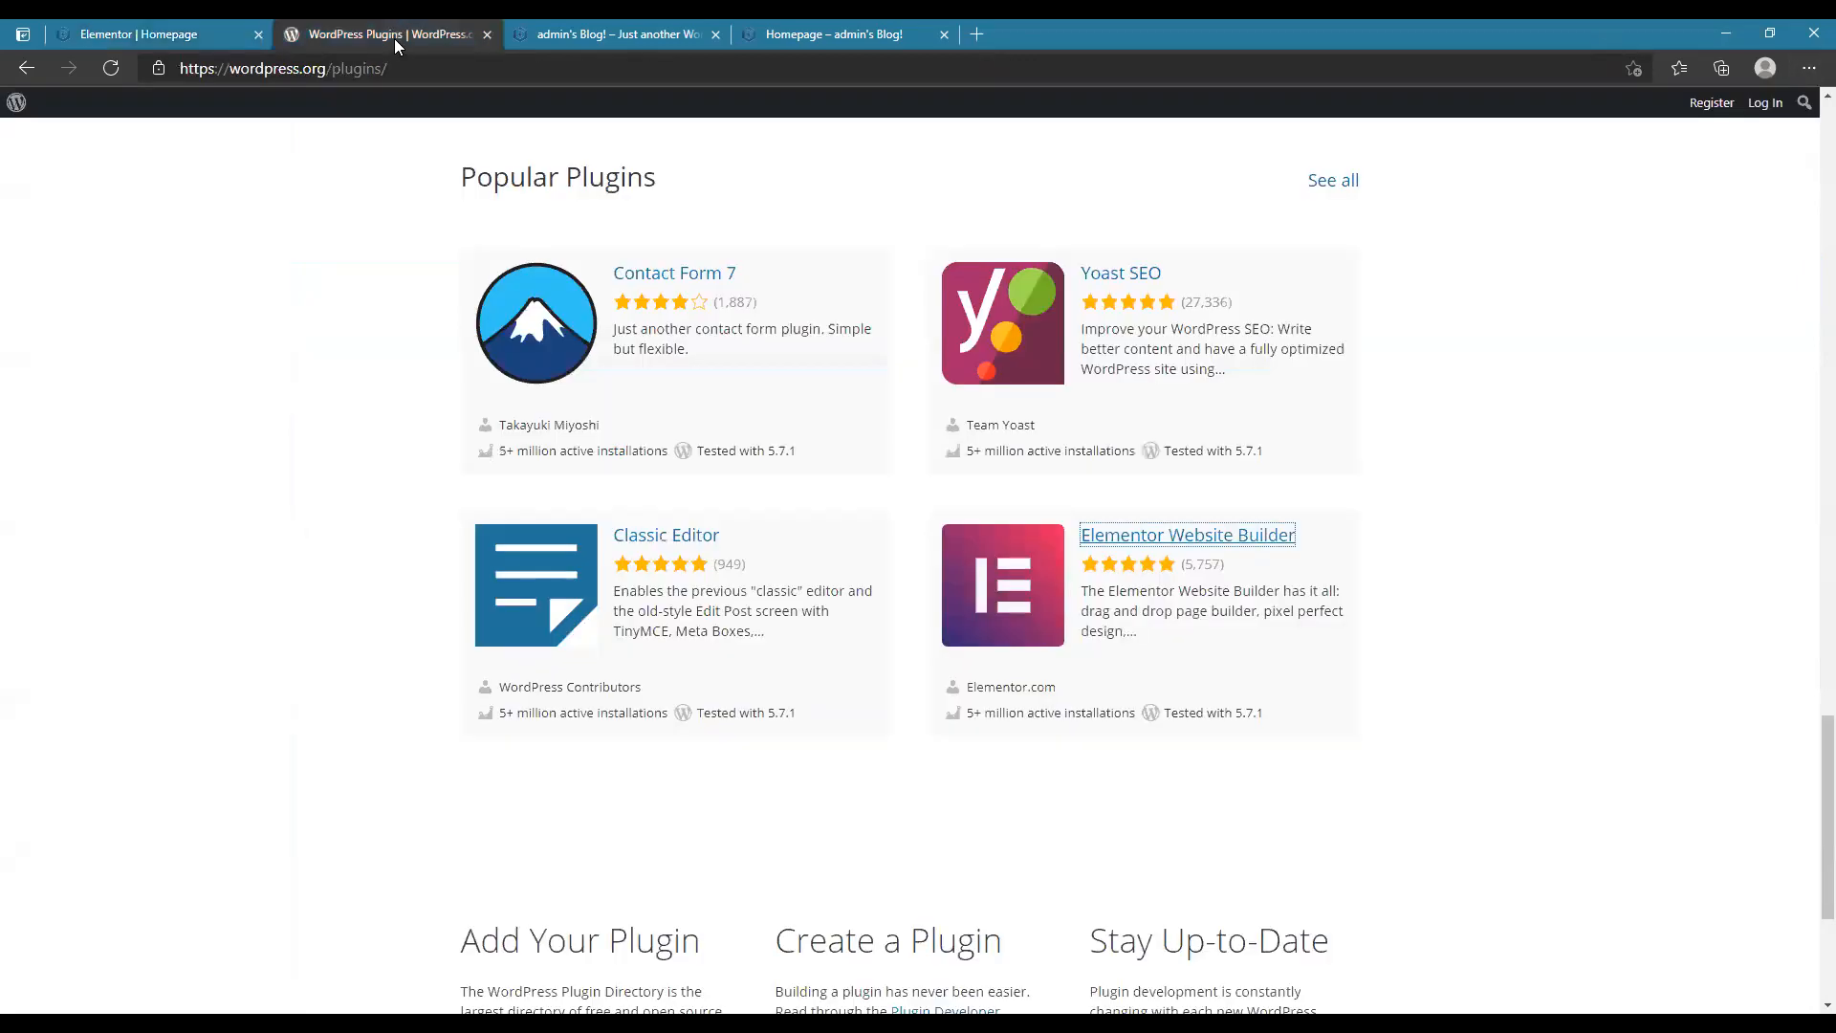
left_click(432, 67)
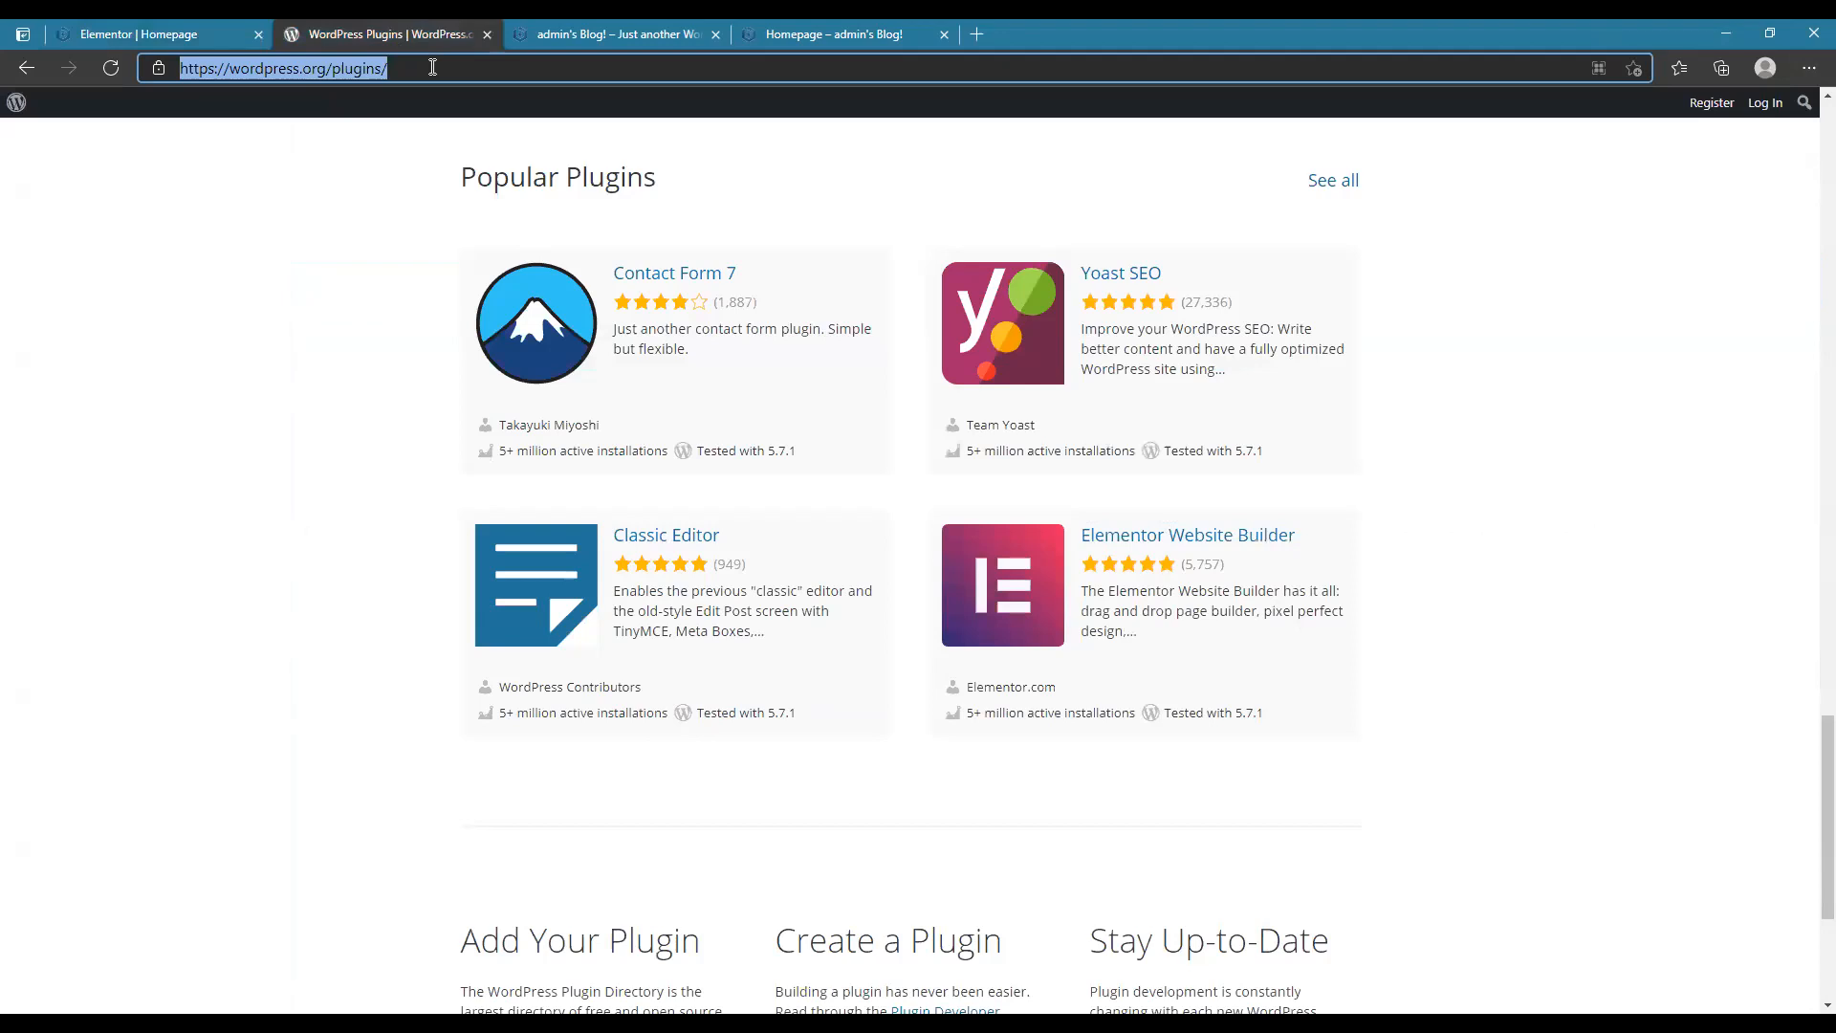
type("pex")
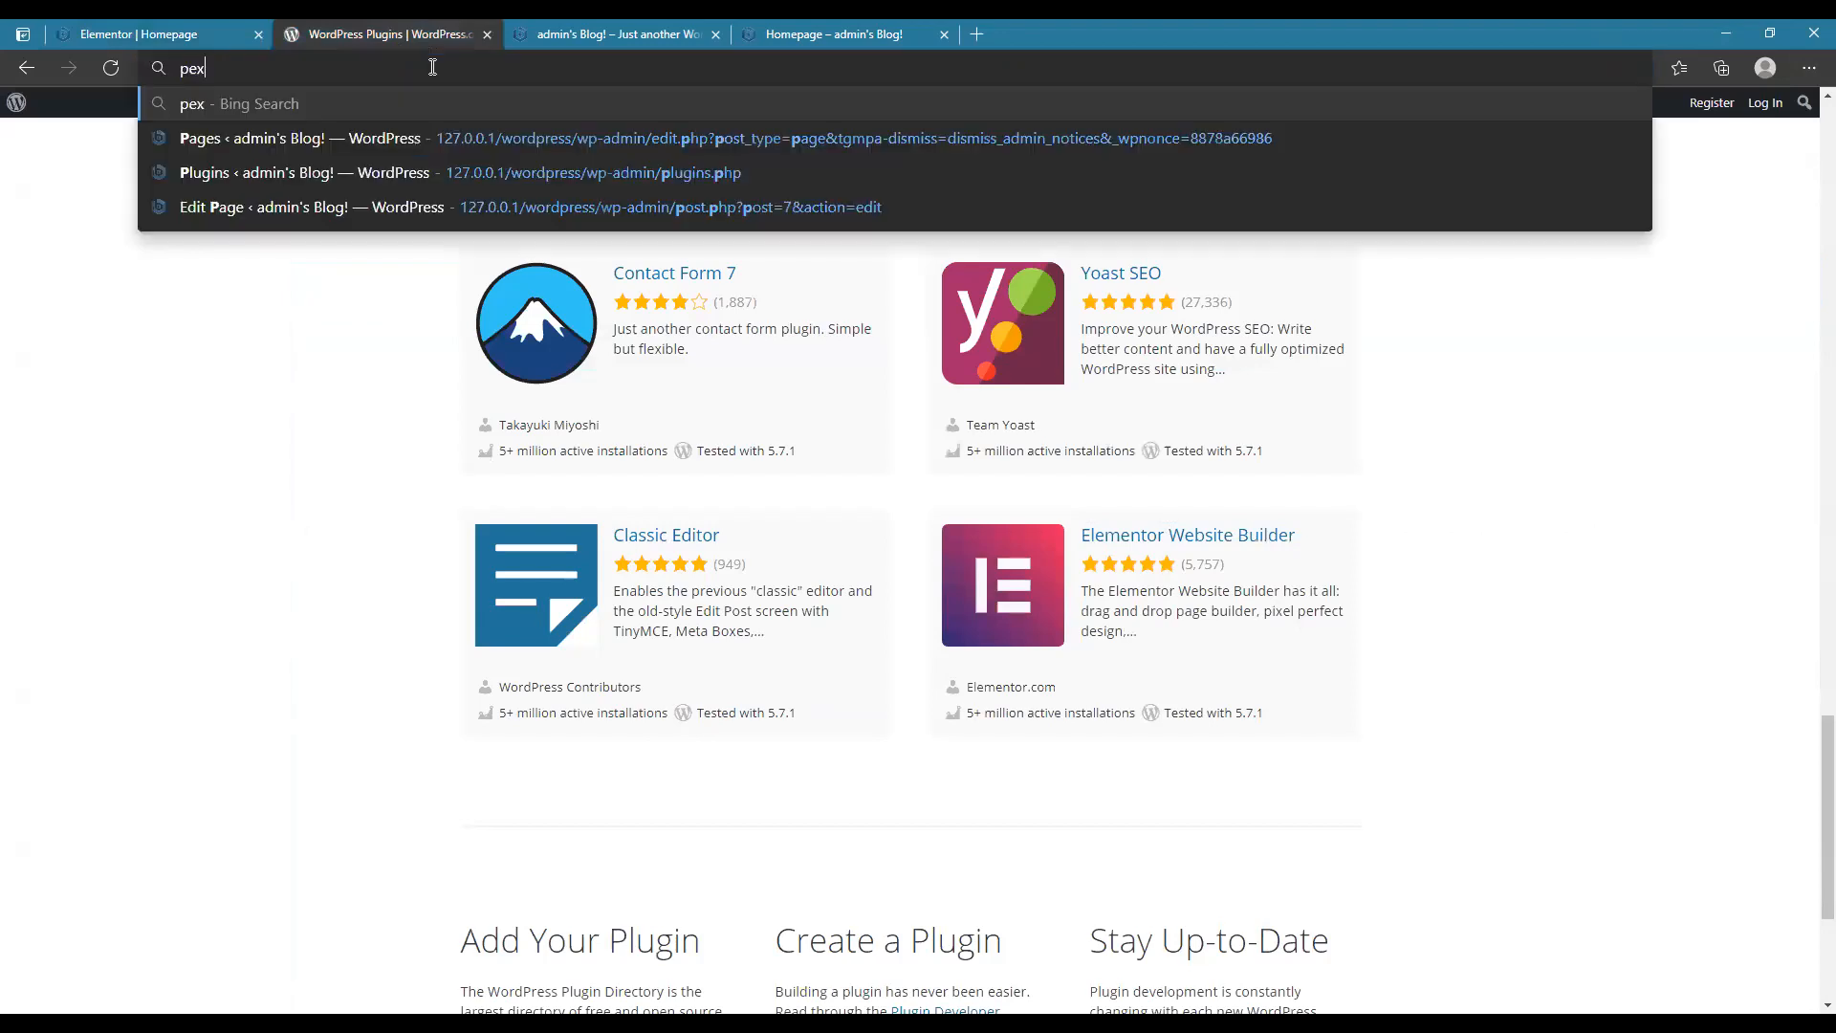
type("els")
key("Down")
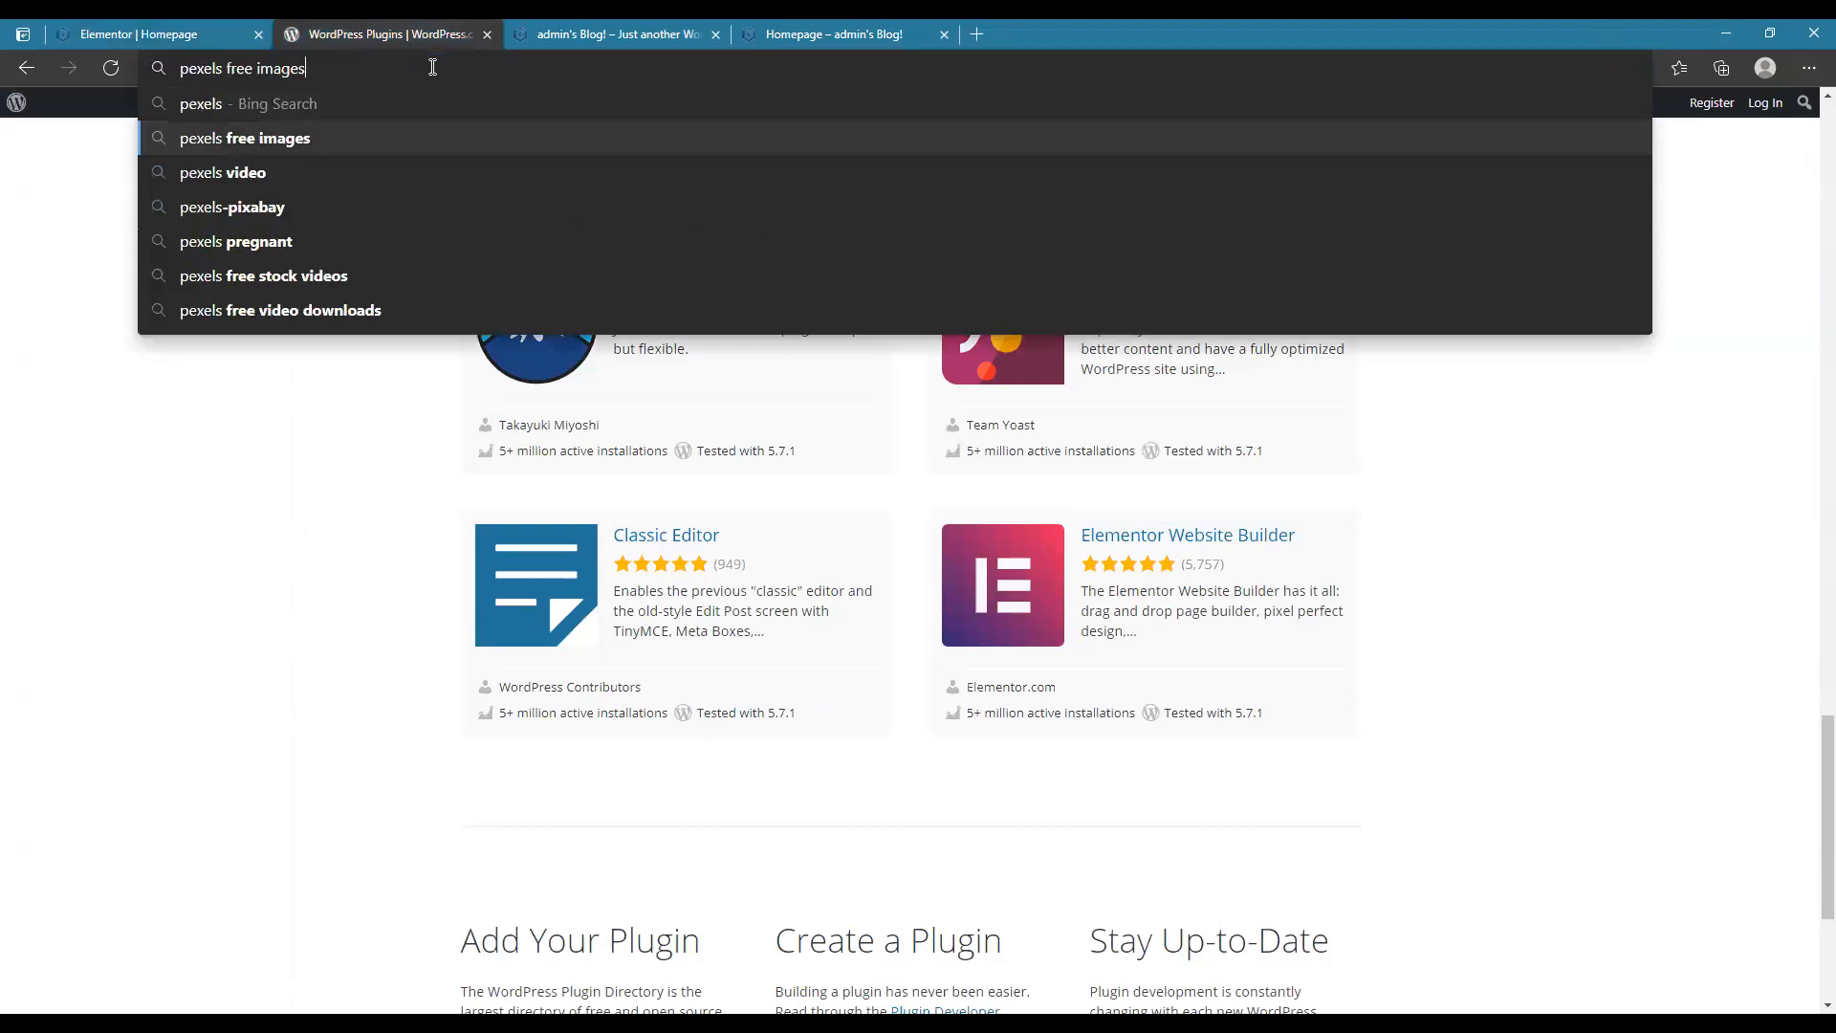
key("Return")
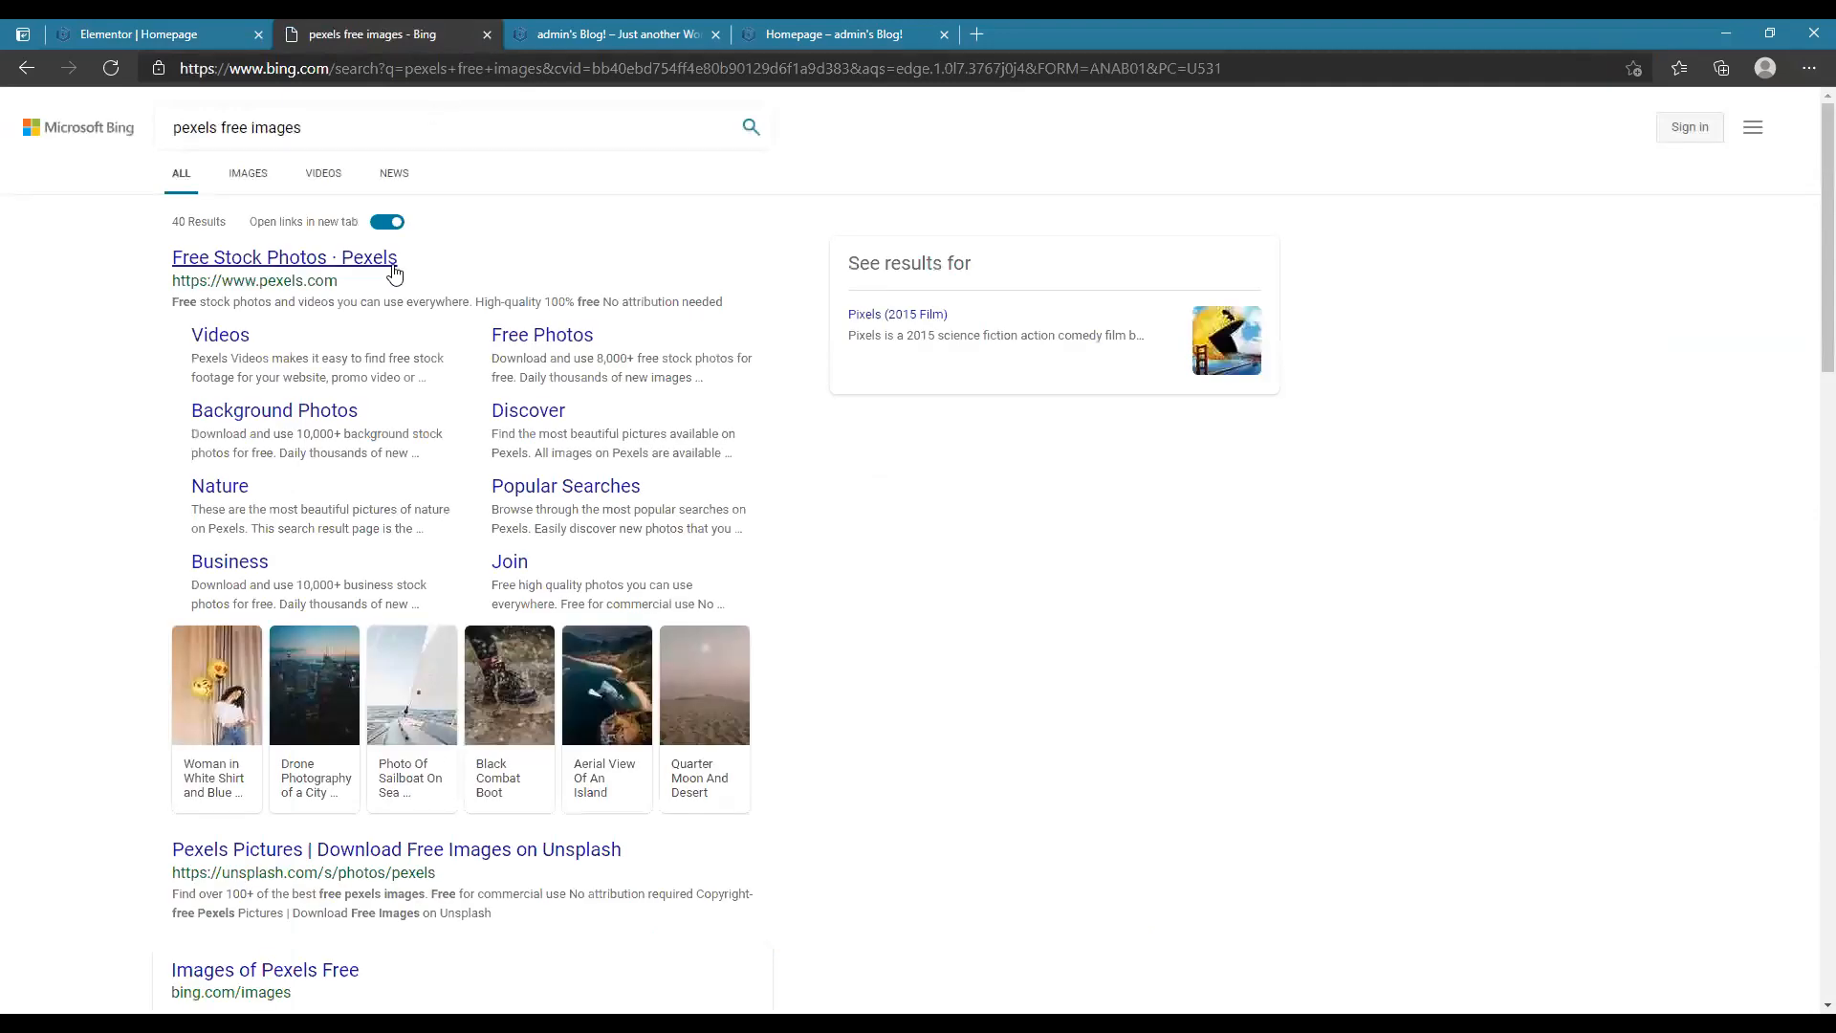
left_click(406, 264)
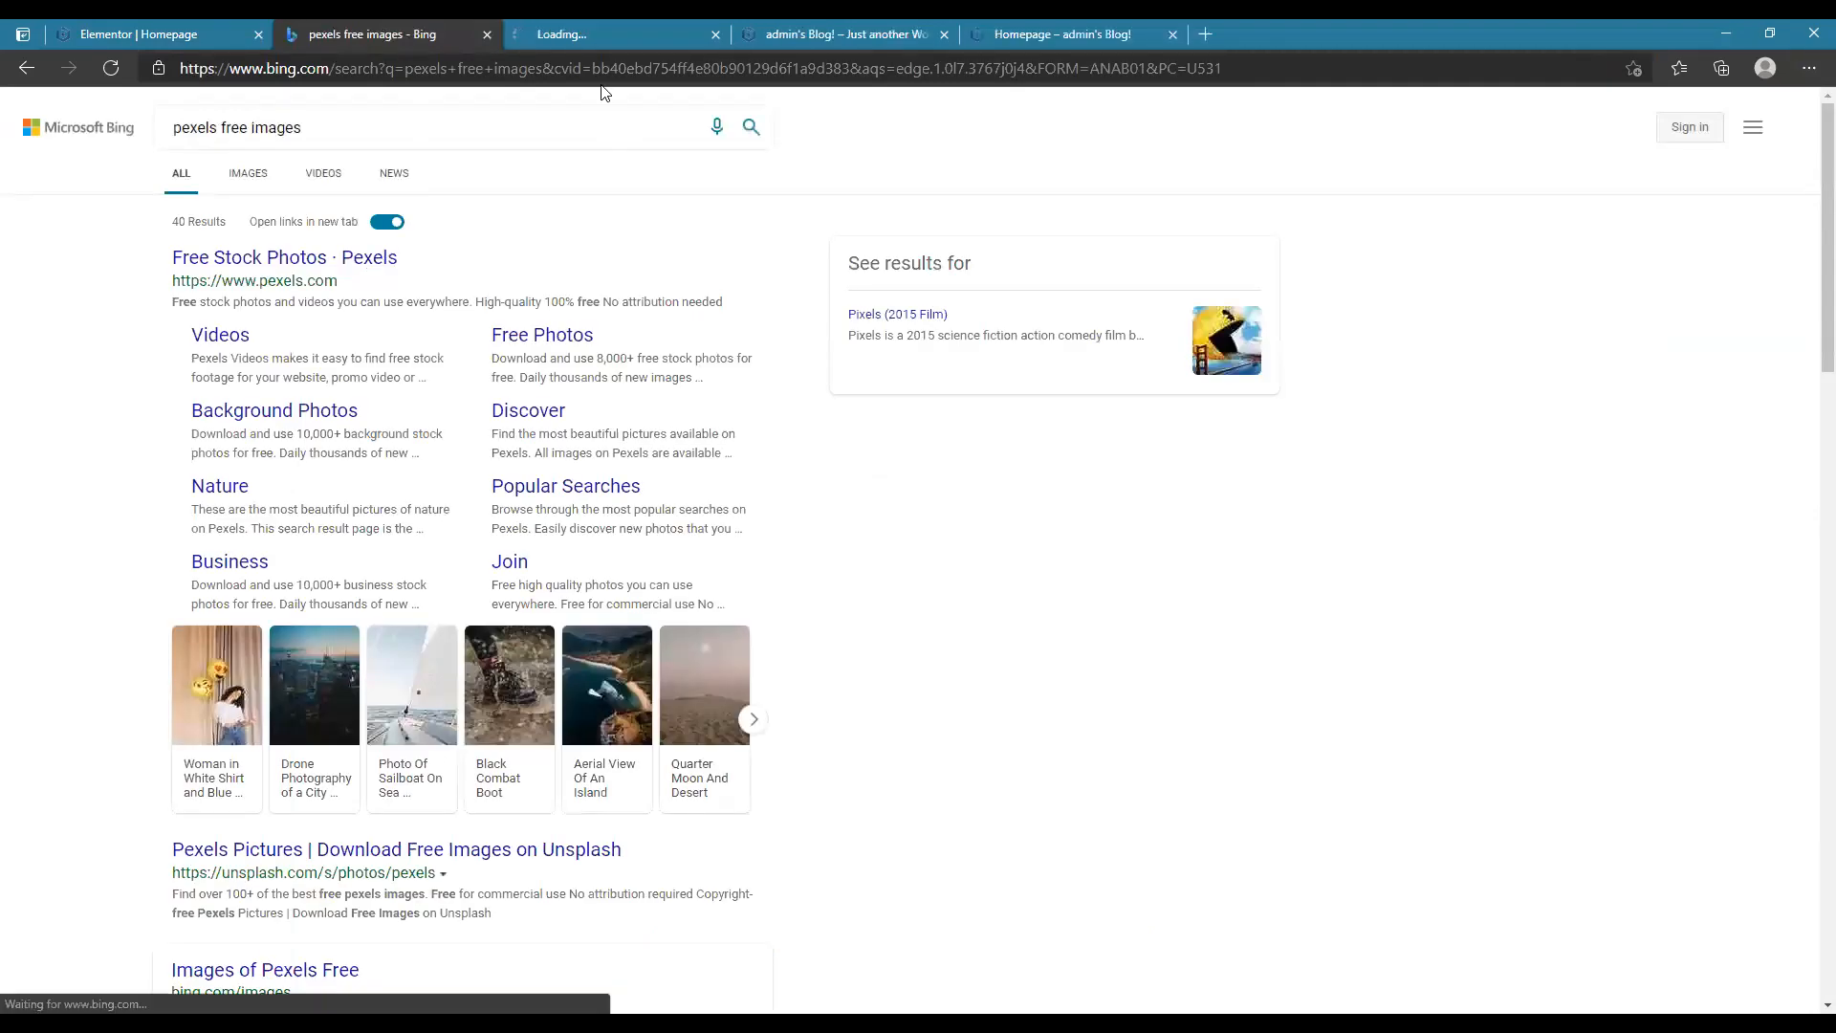
left_click(520, 29)
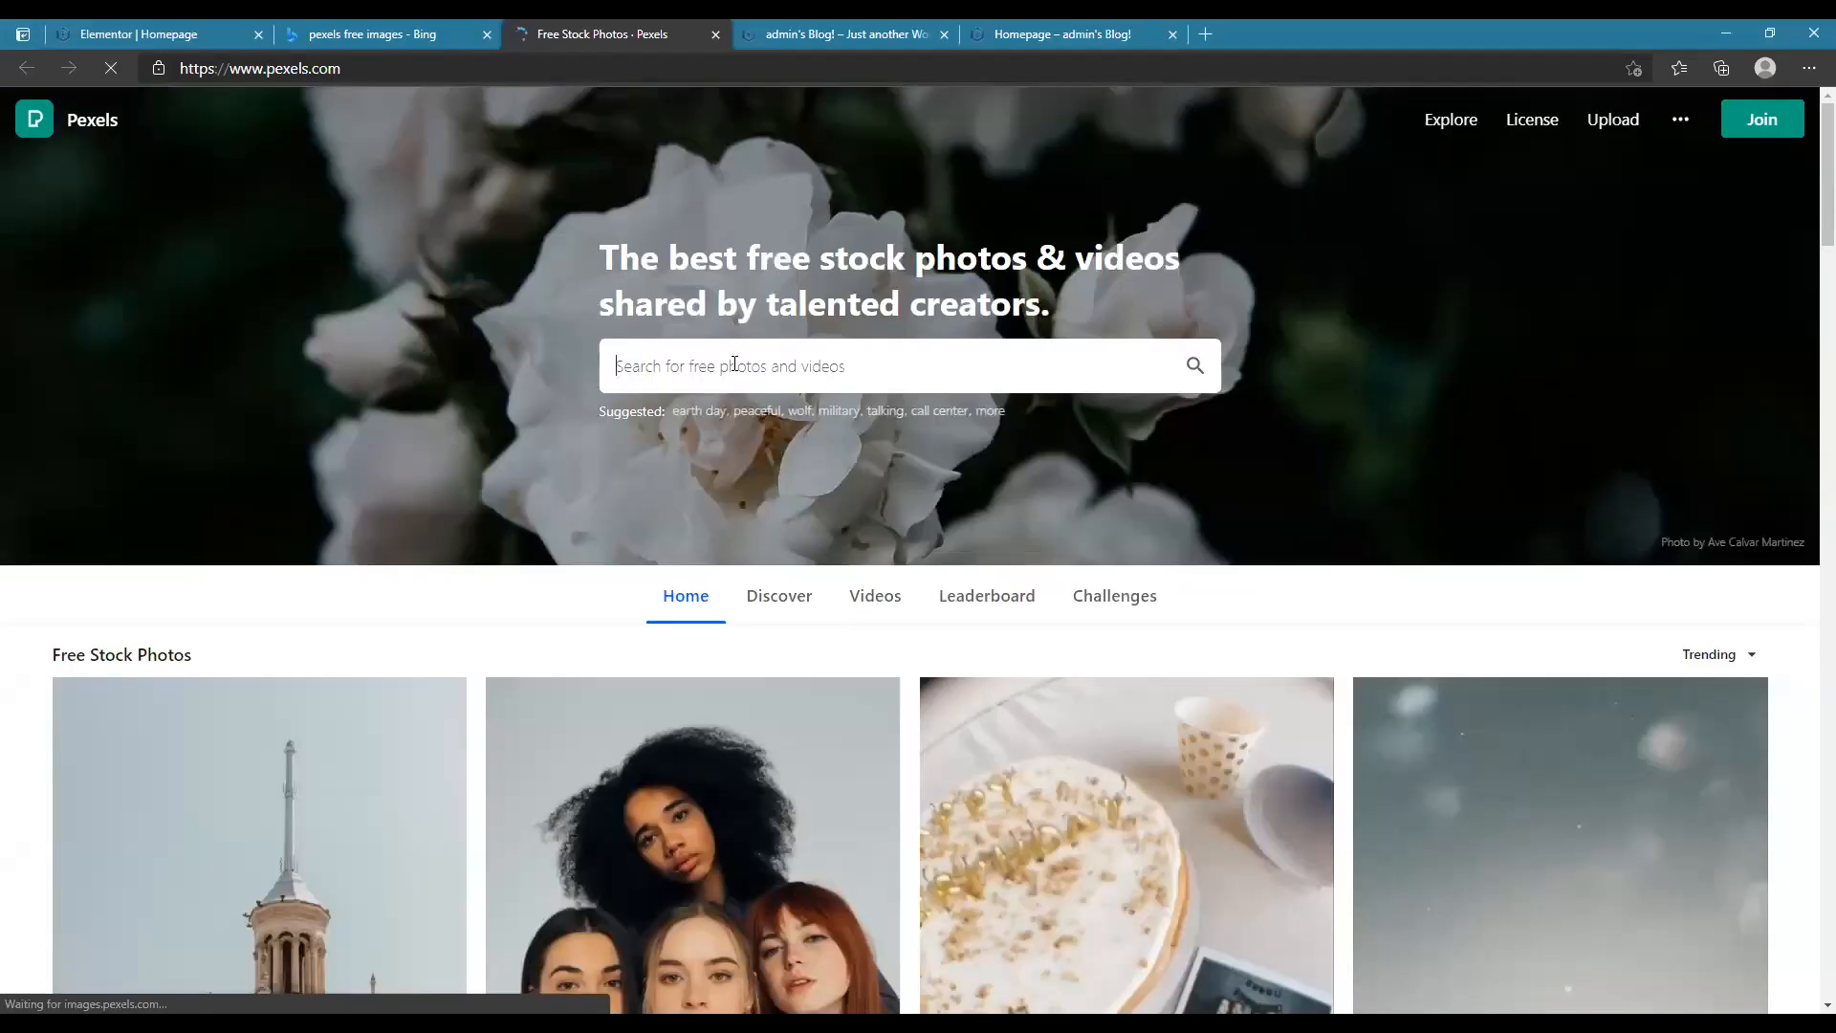
- Search Pexels for "technology" and download the time-lapse photo of blue lights
type("technology")
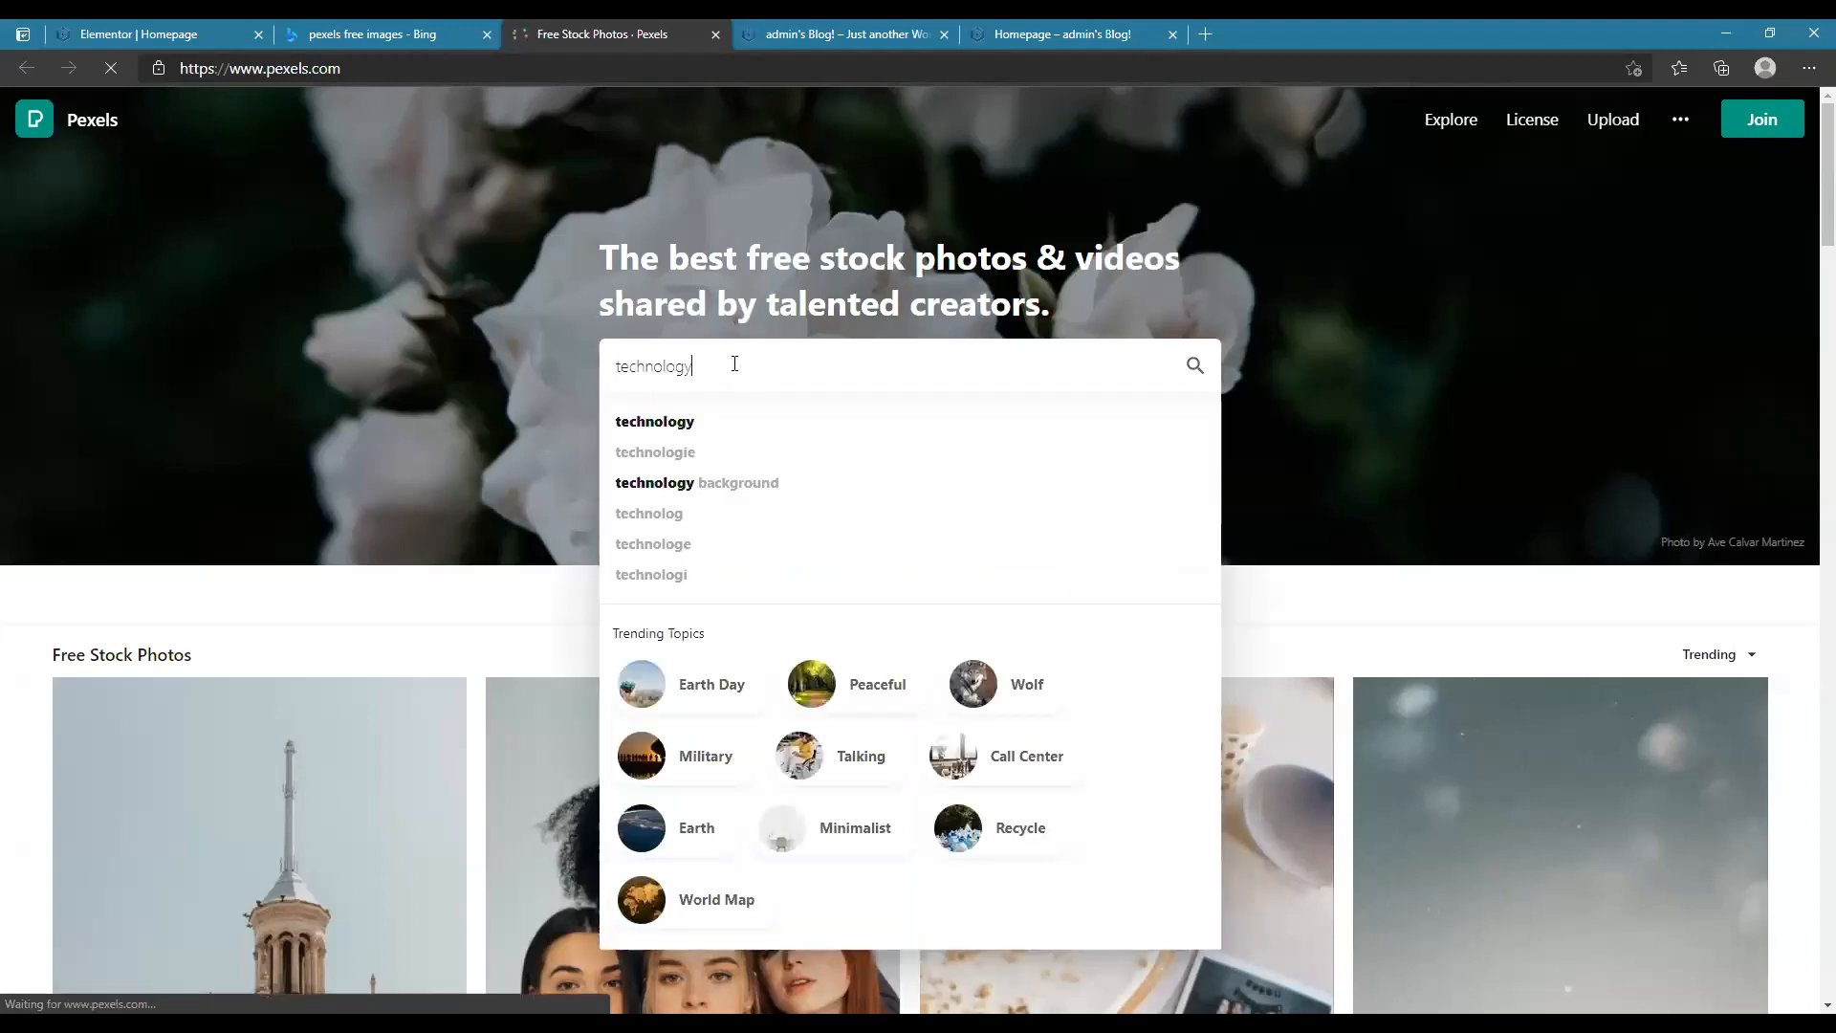
key("Return")
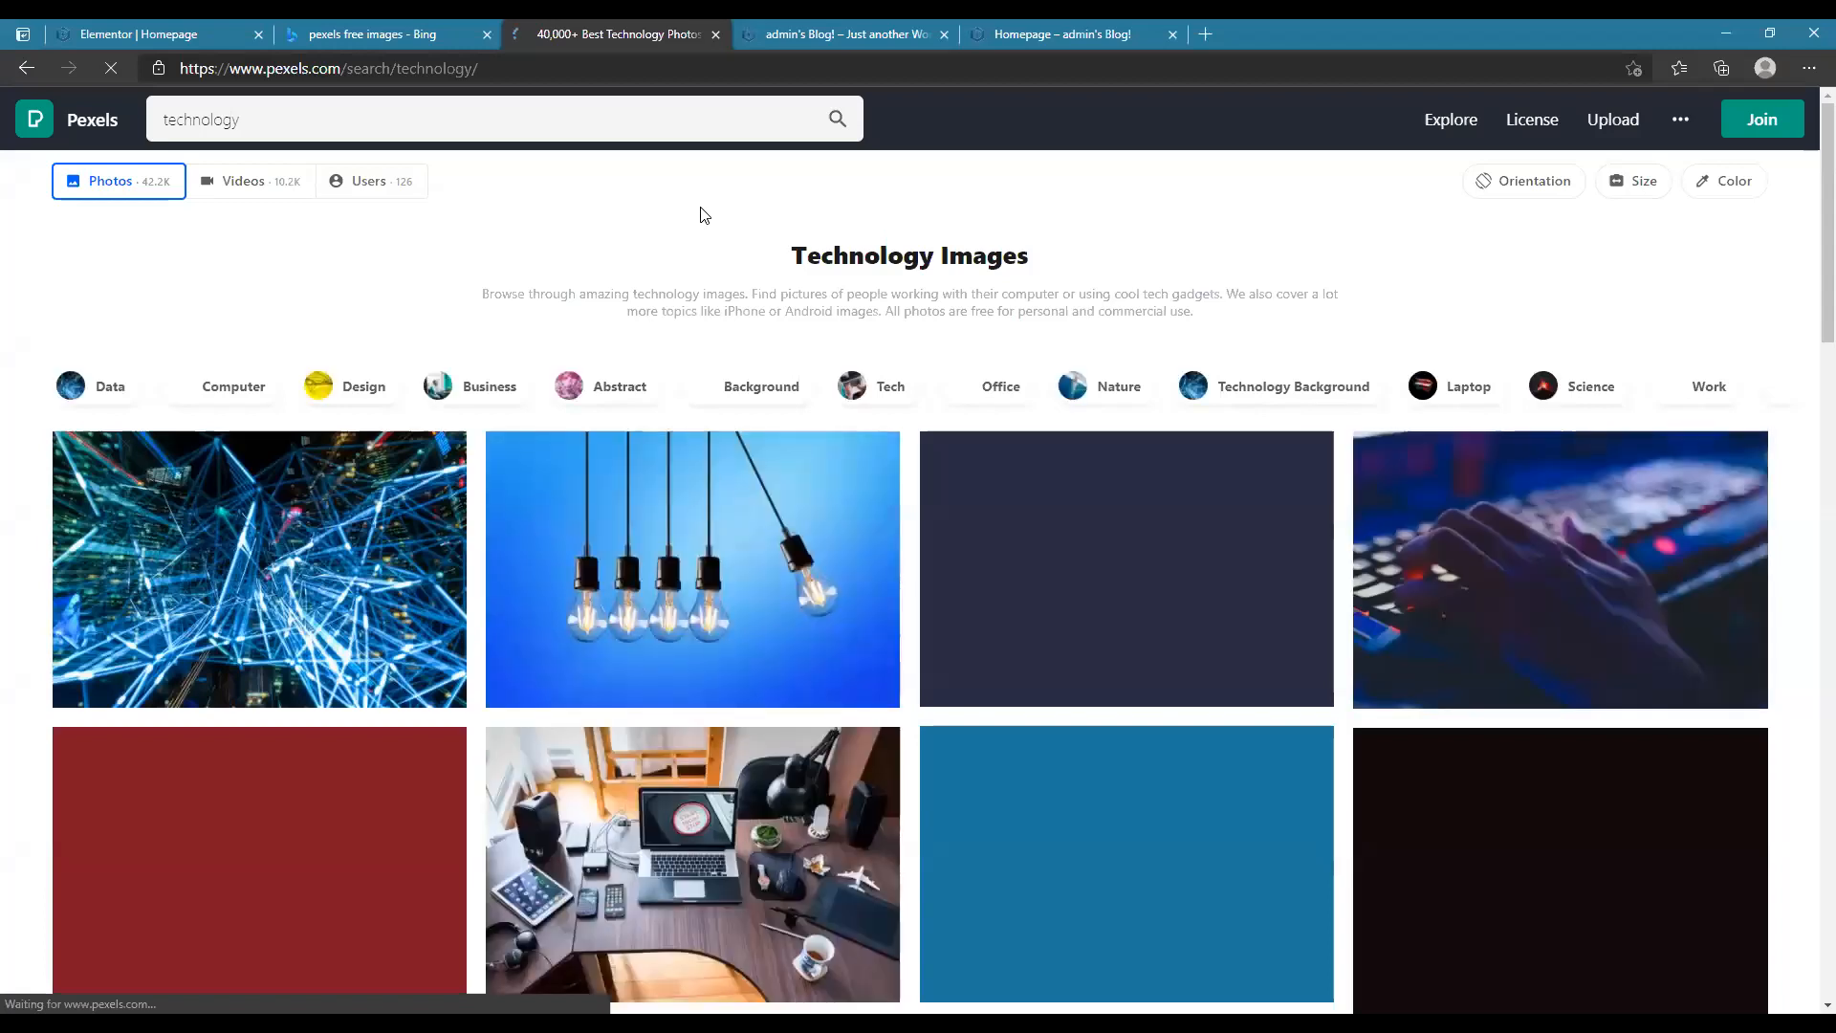
scroll(512, 466, "down", 3)
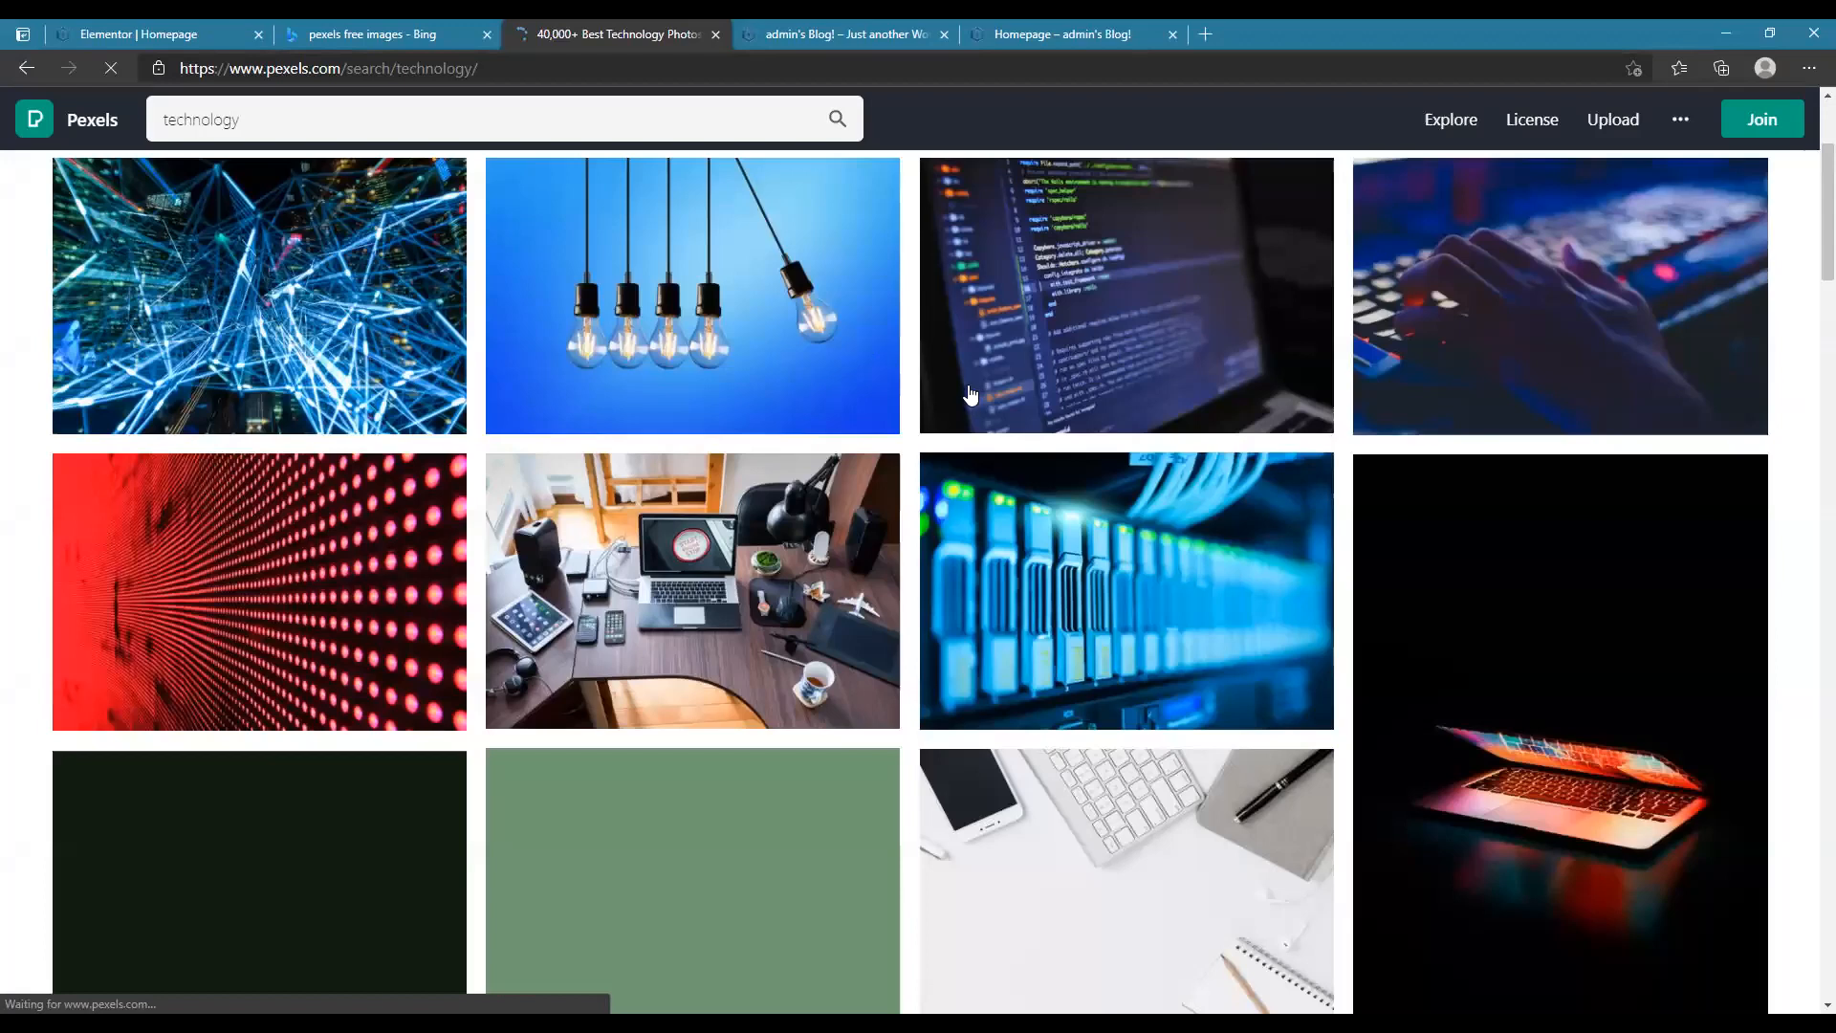
left_click(308, 397)
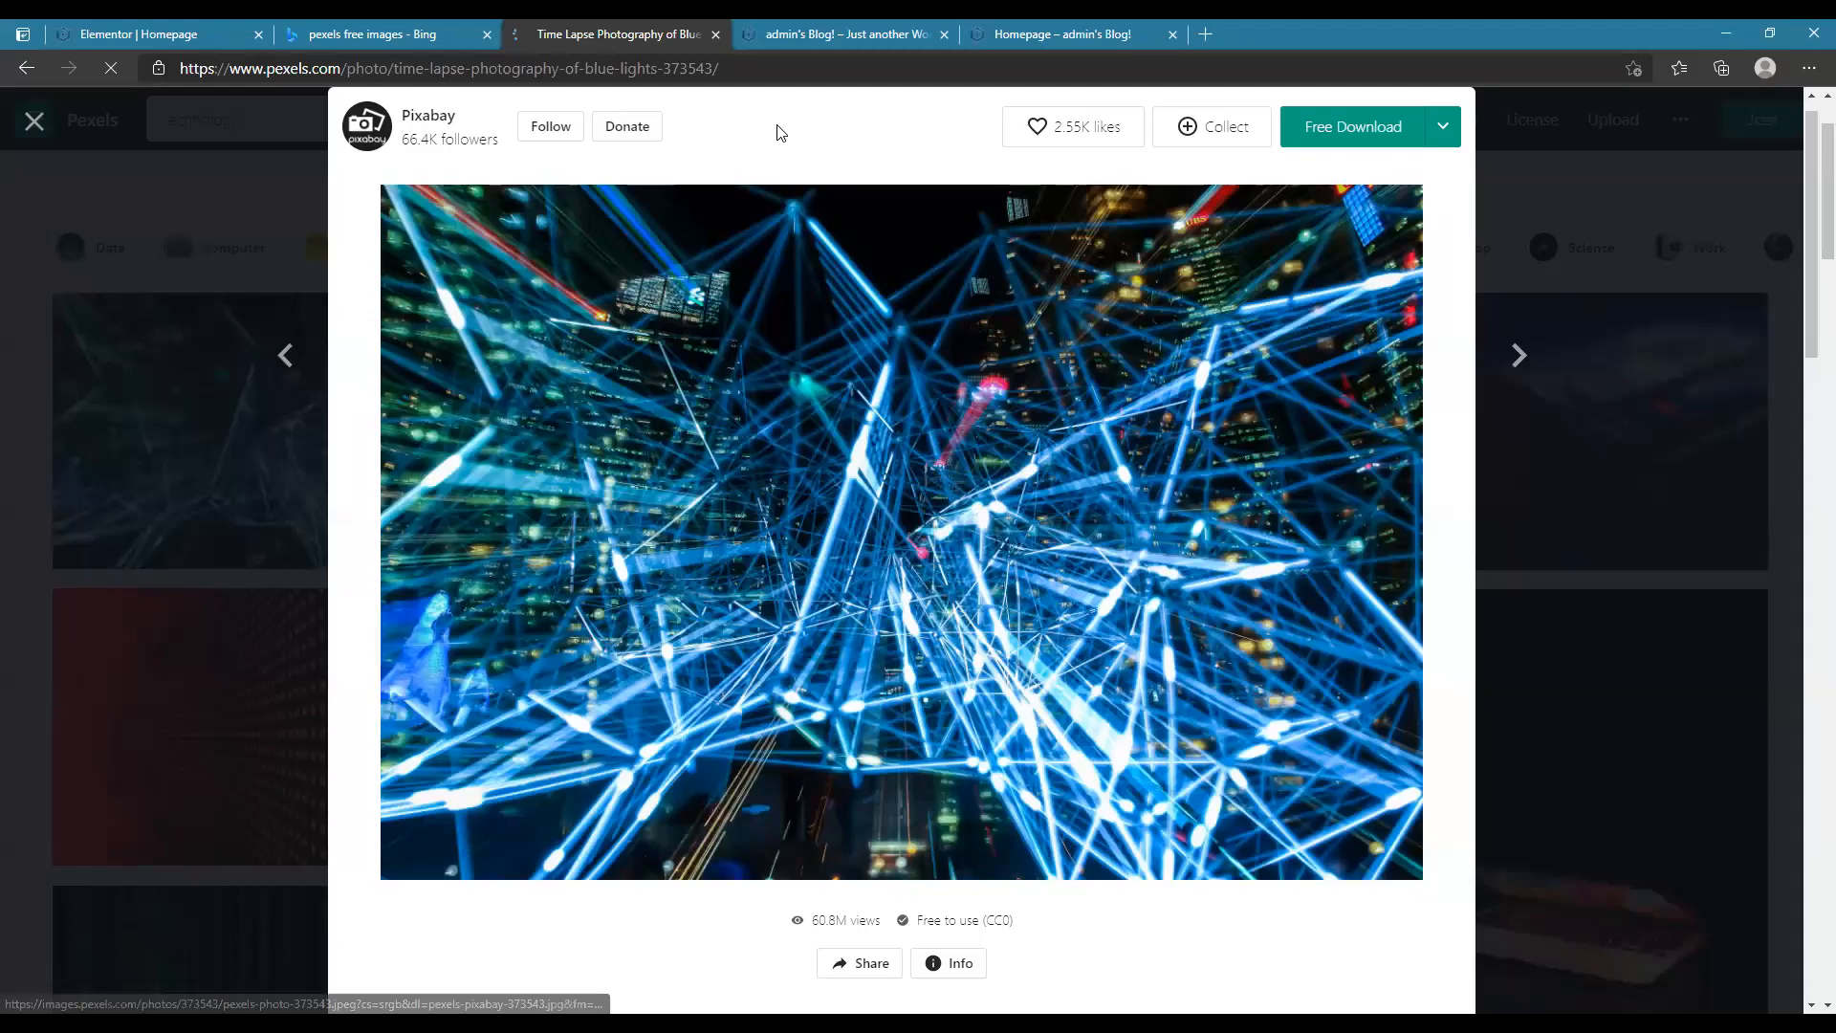
left_click(1680, 69)
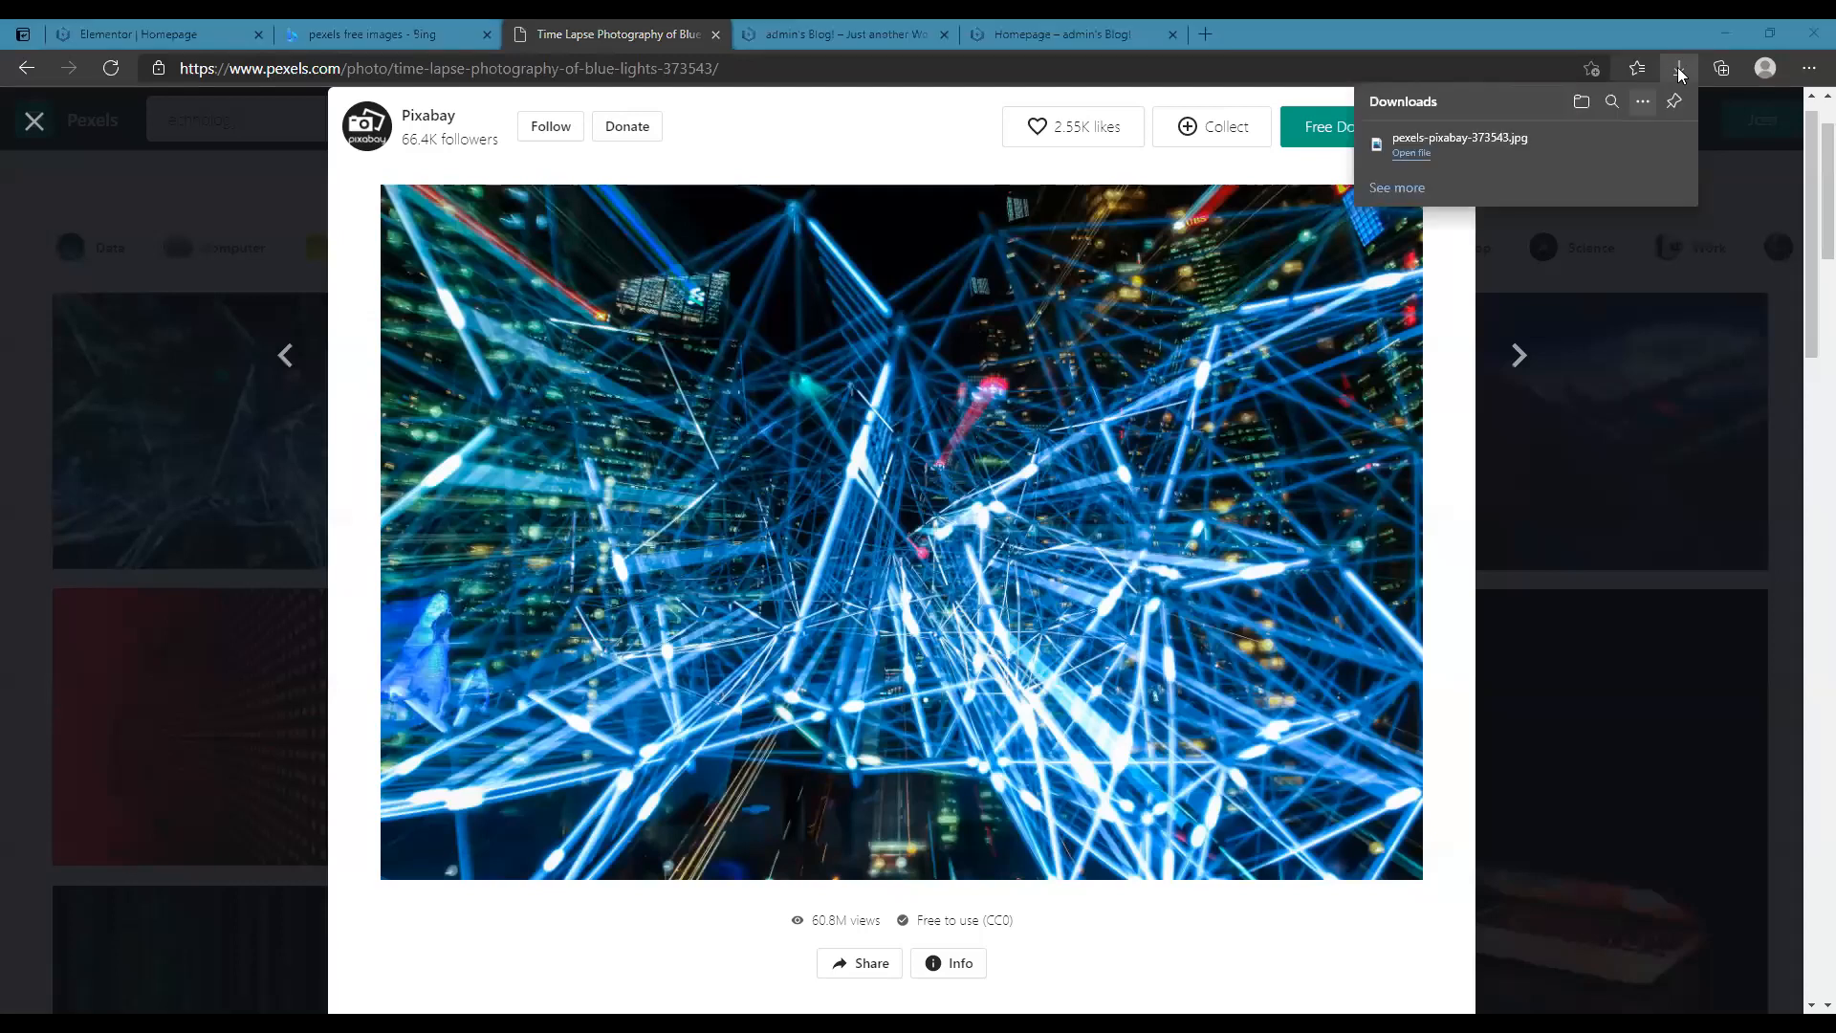
left_click(791, 122)
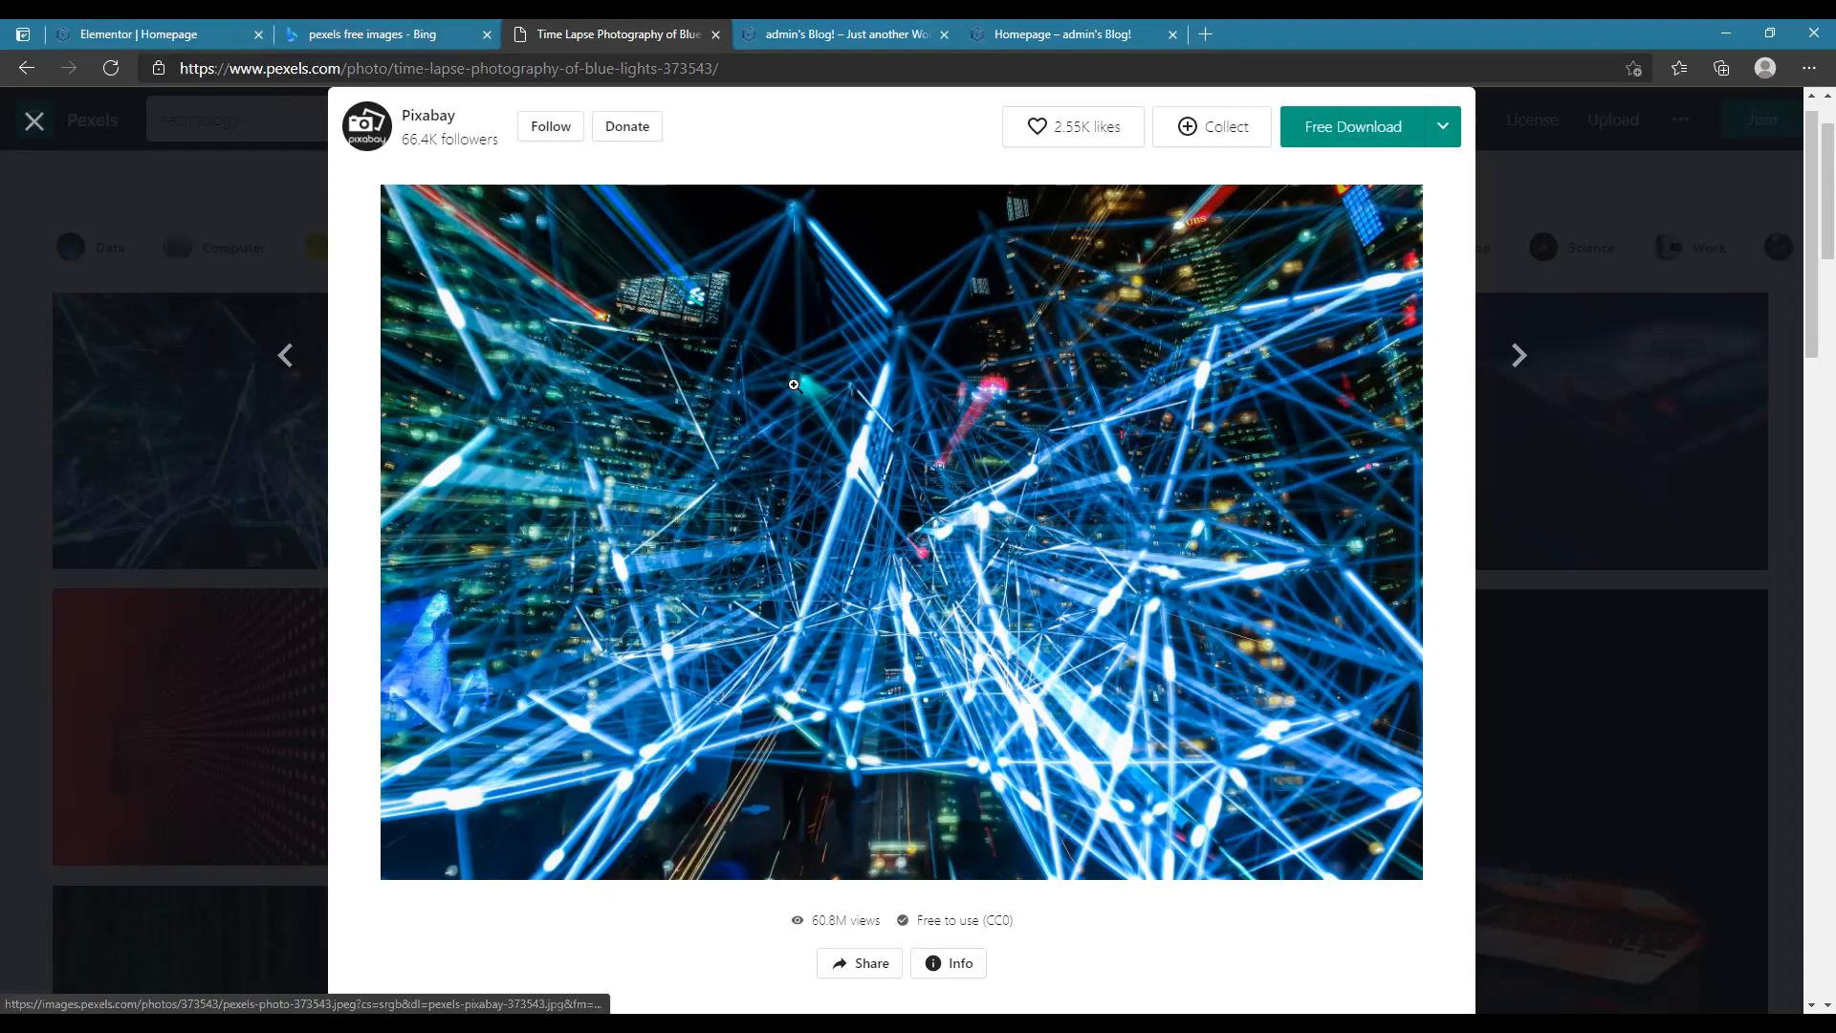
- Return to the Elementor Homepage editor and upload pexels-pixabay-373543.jpg from Downloads through the section's background image setting
left_click(140, 28)
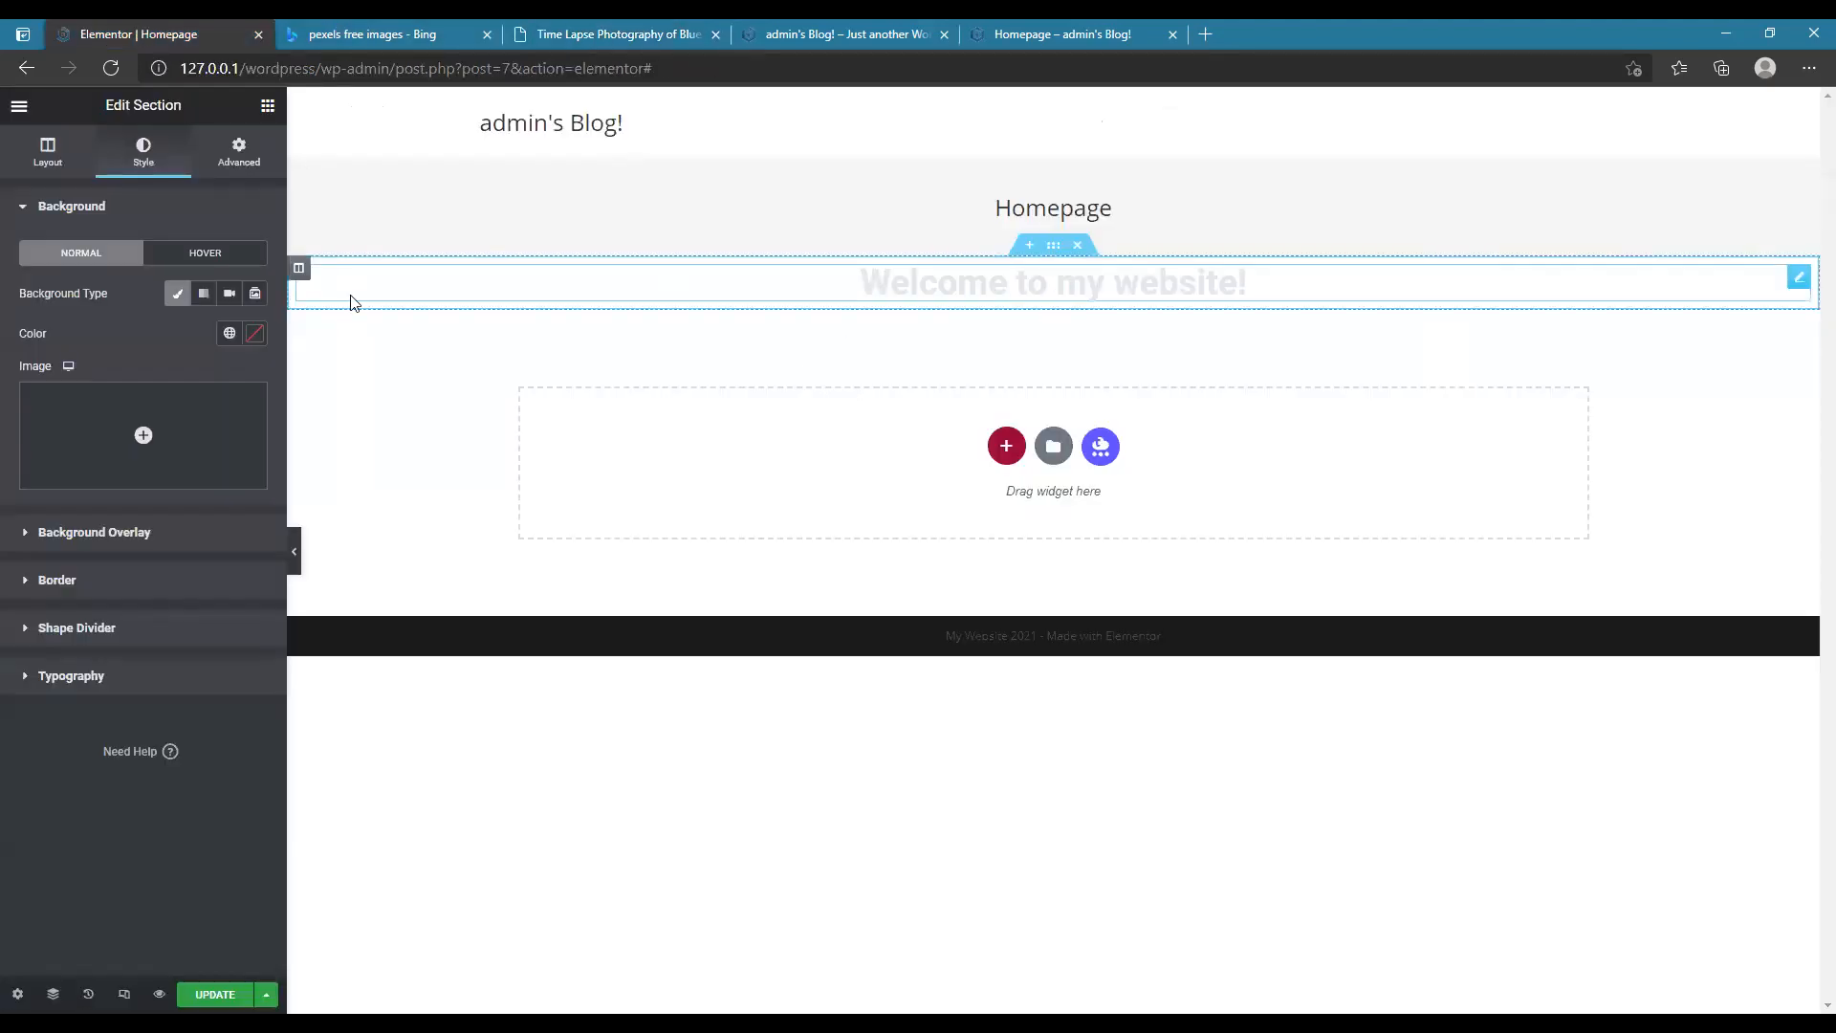
left_click(145, 440)
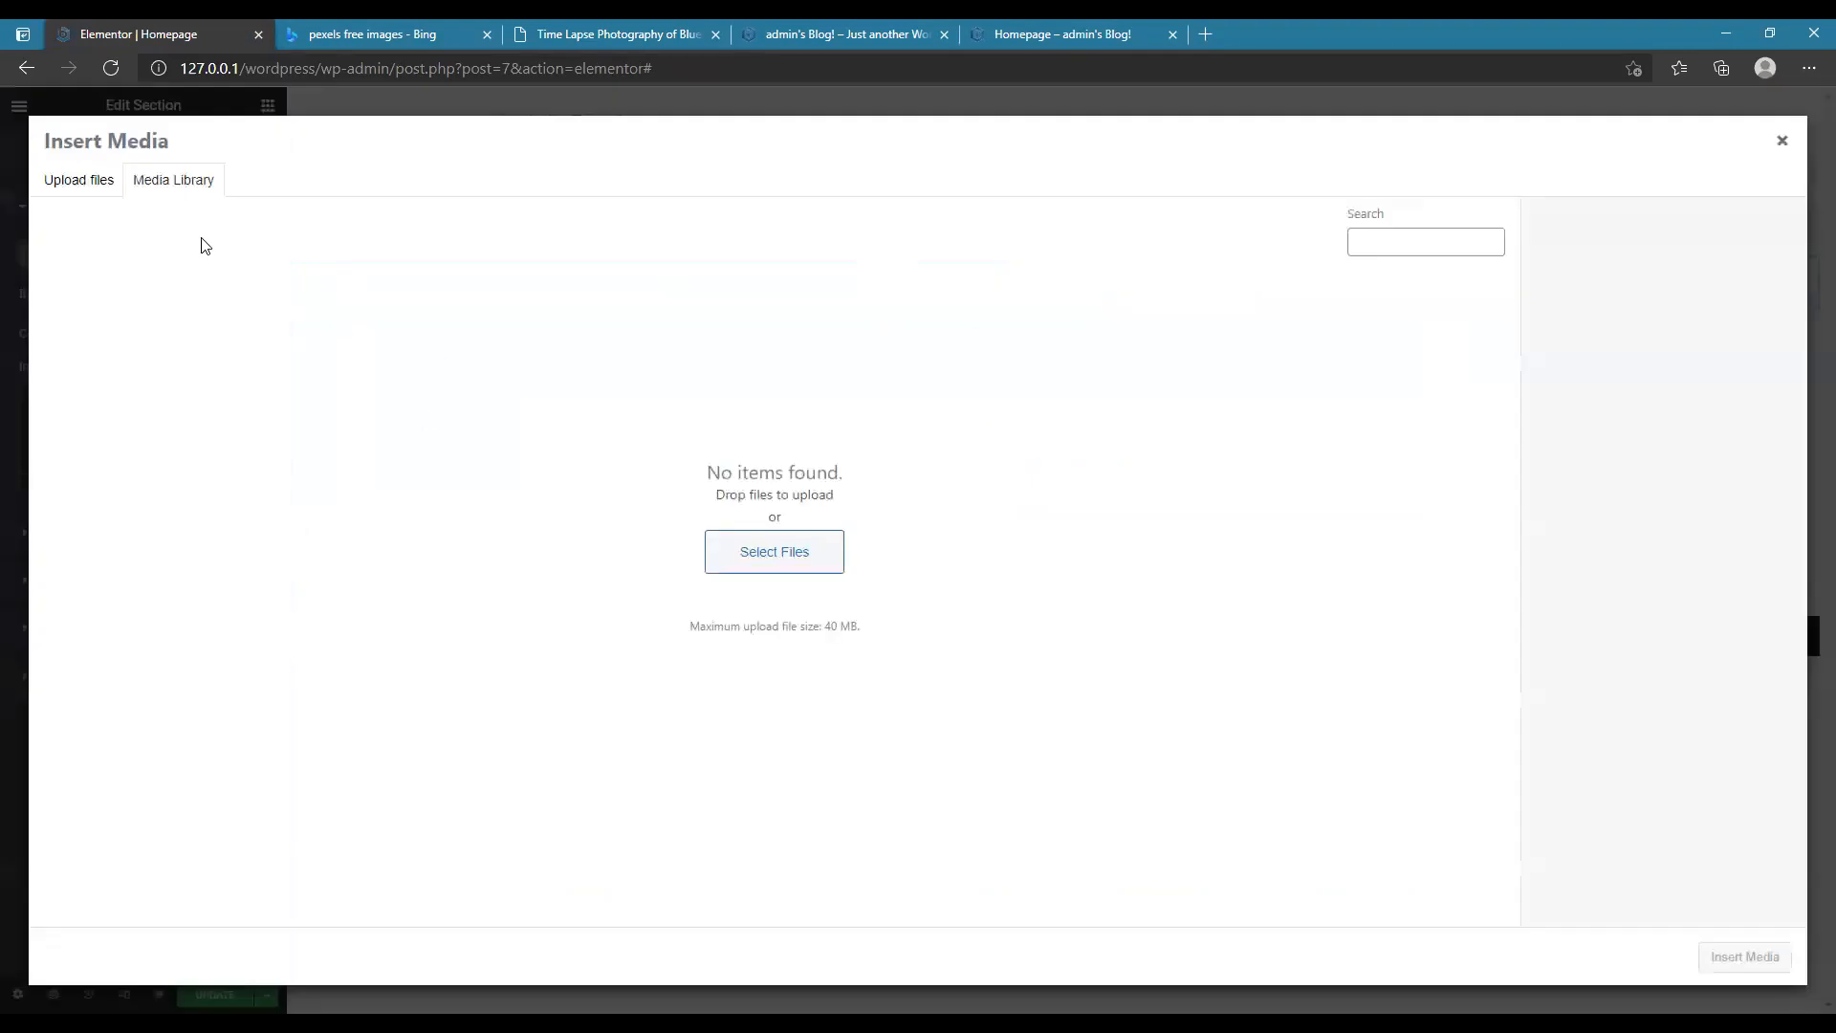
left_click(76, 181)
left_click(934, 514)
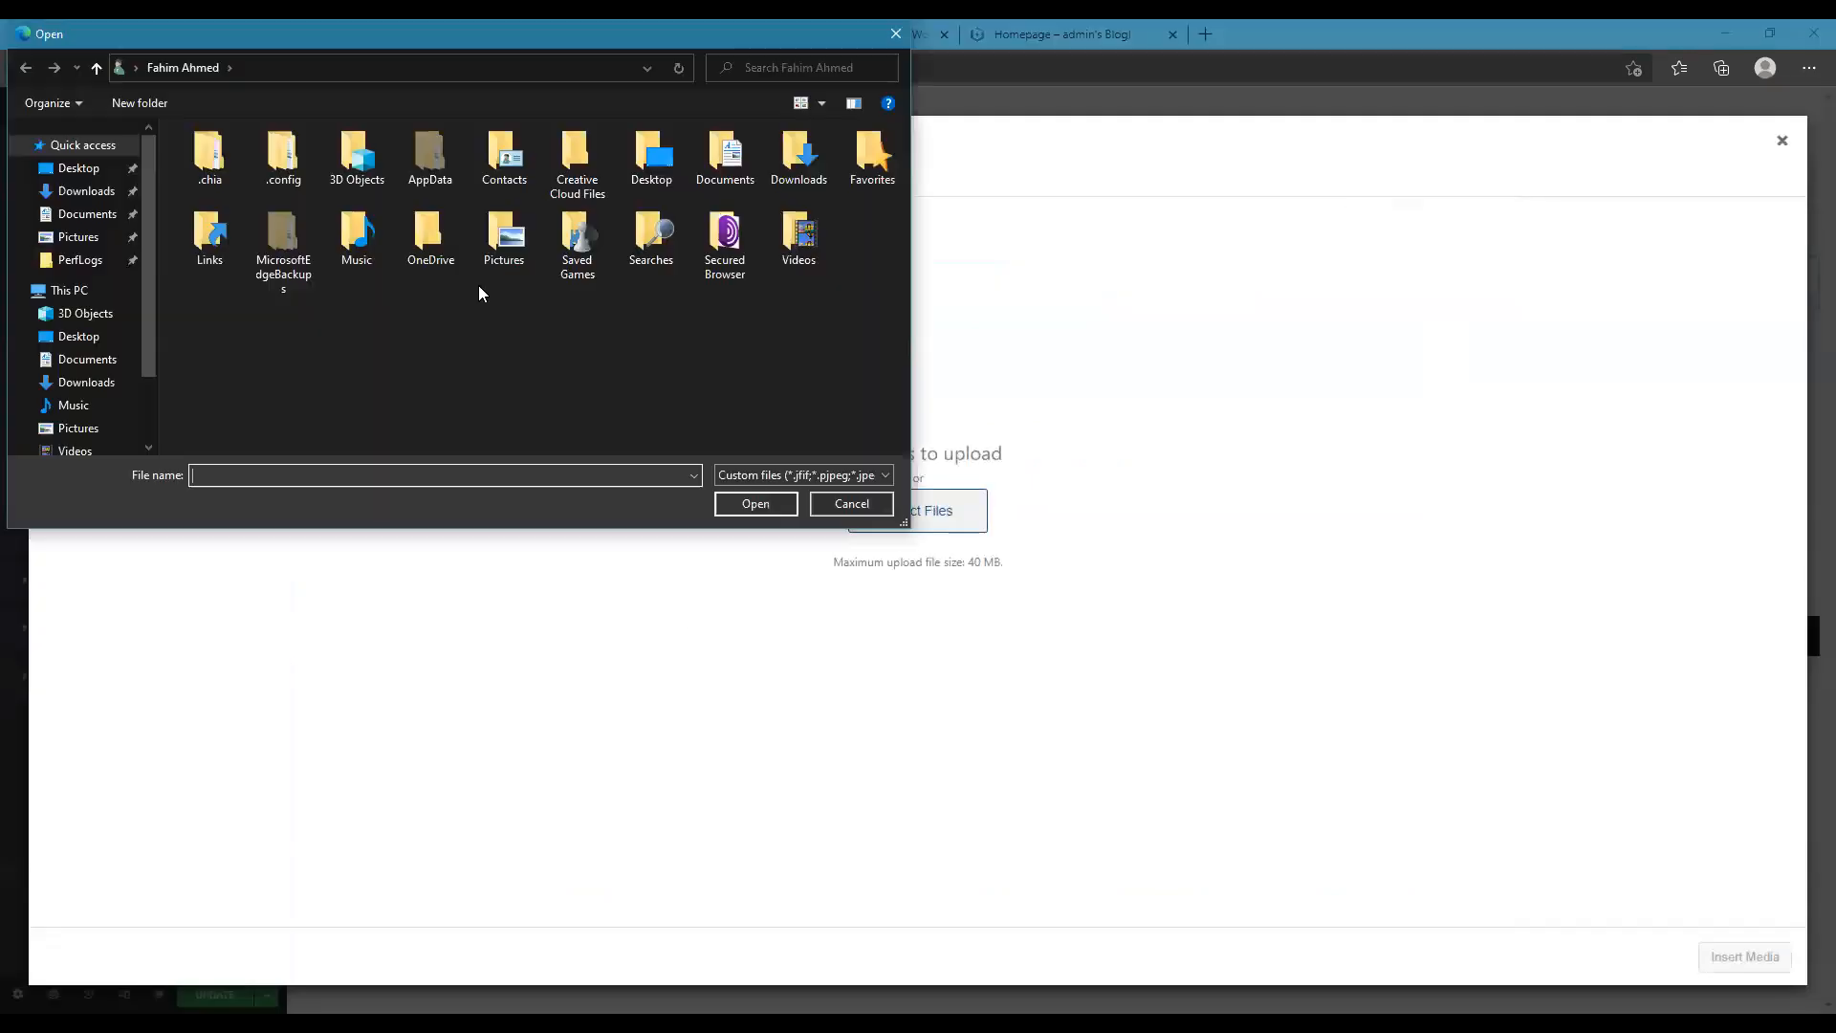
left_click(86, 191)
left_click(224, 213)
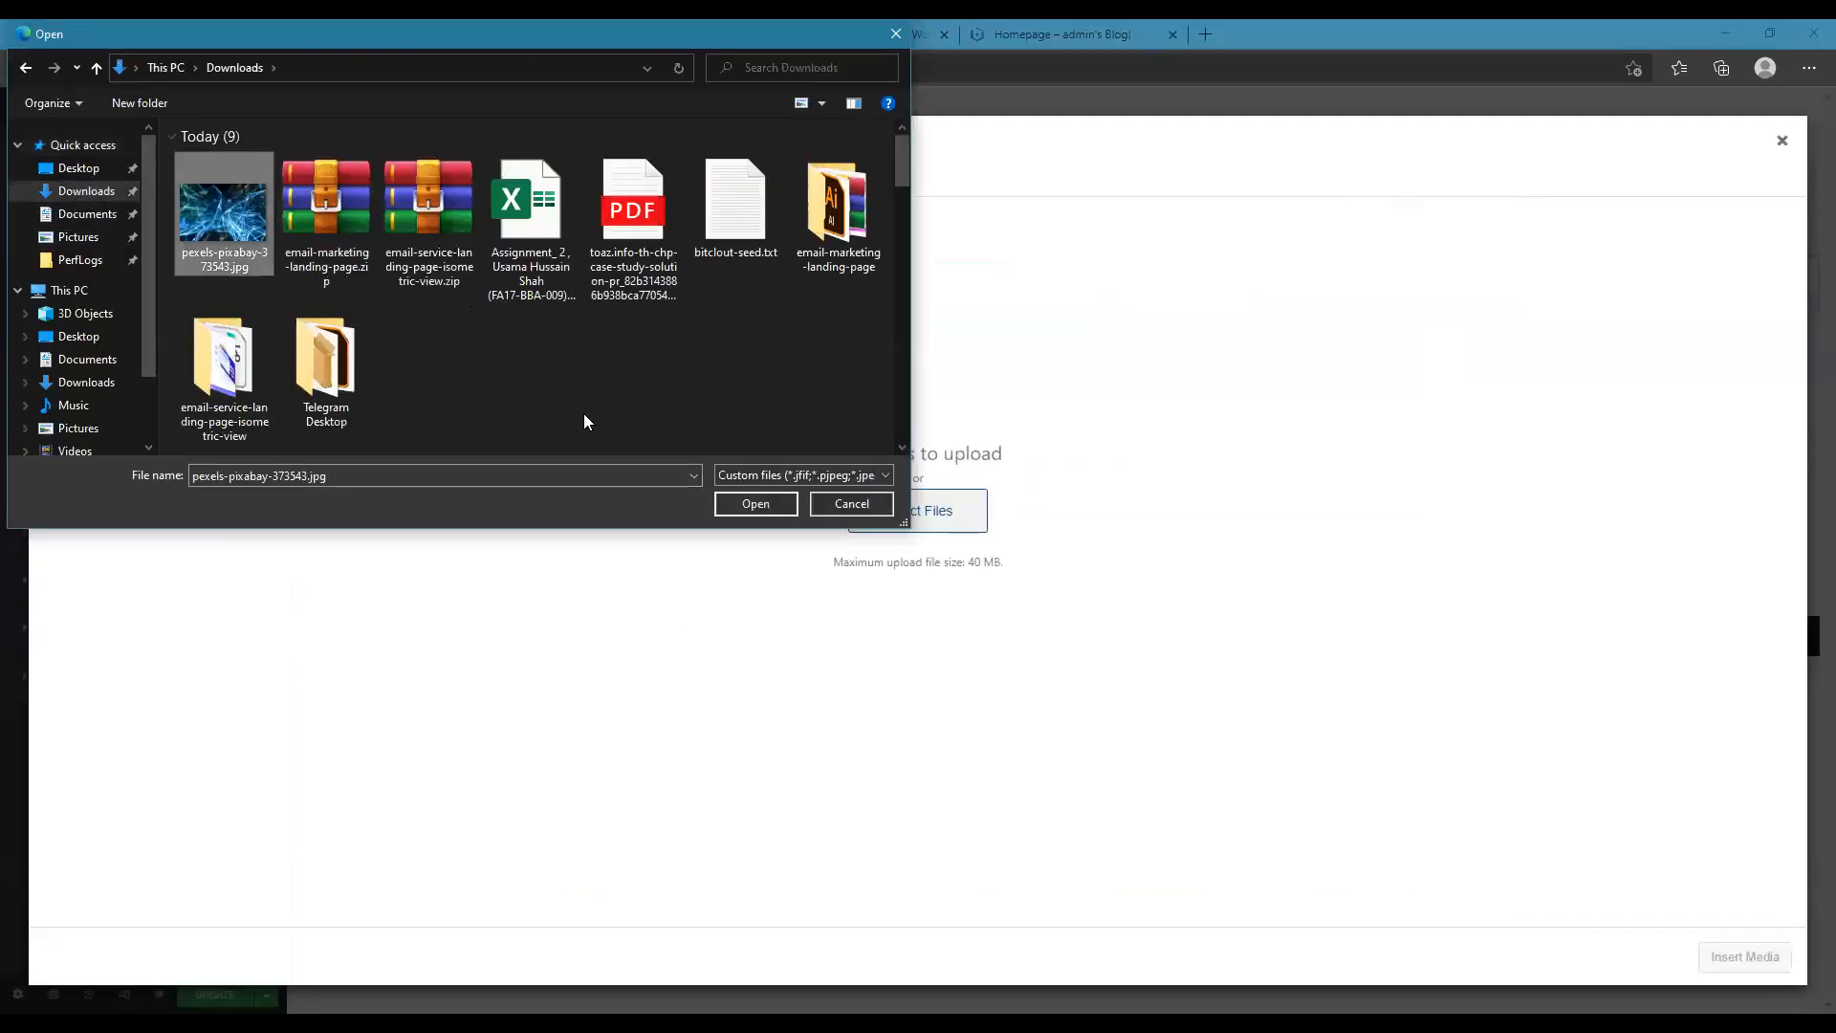
left_click(751, 504)
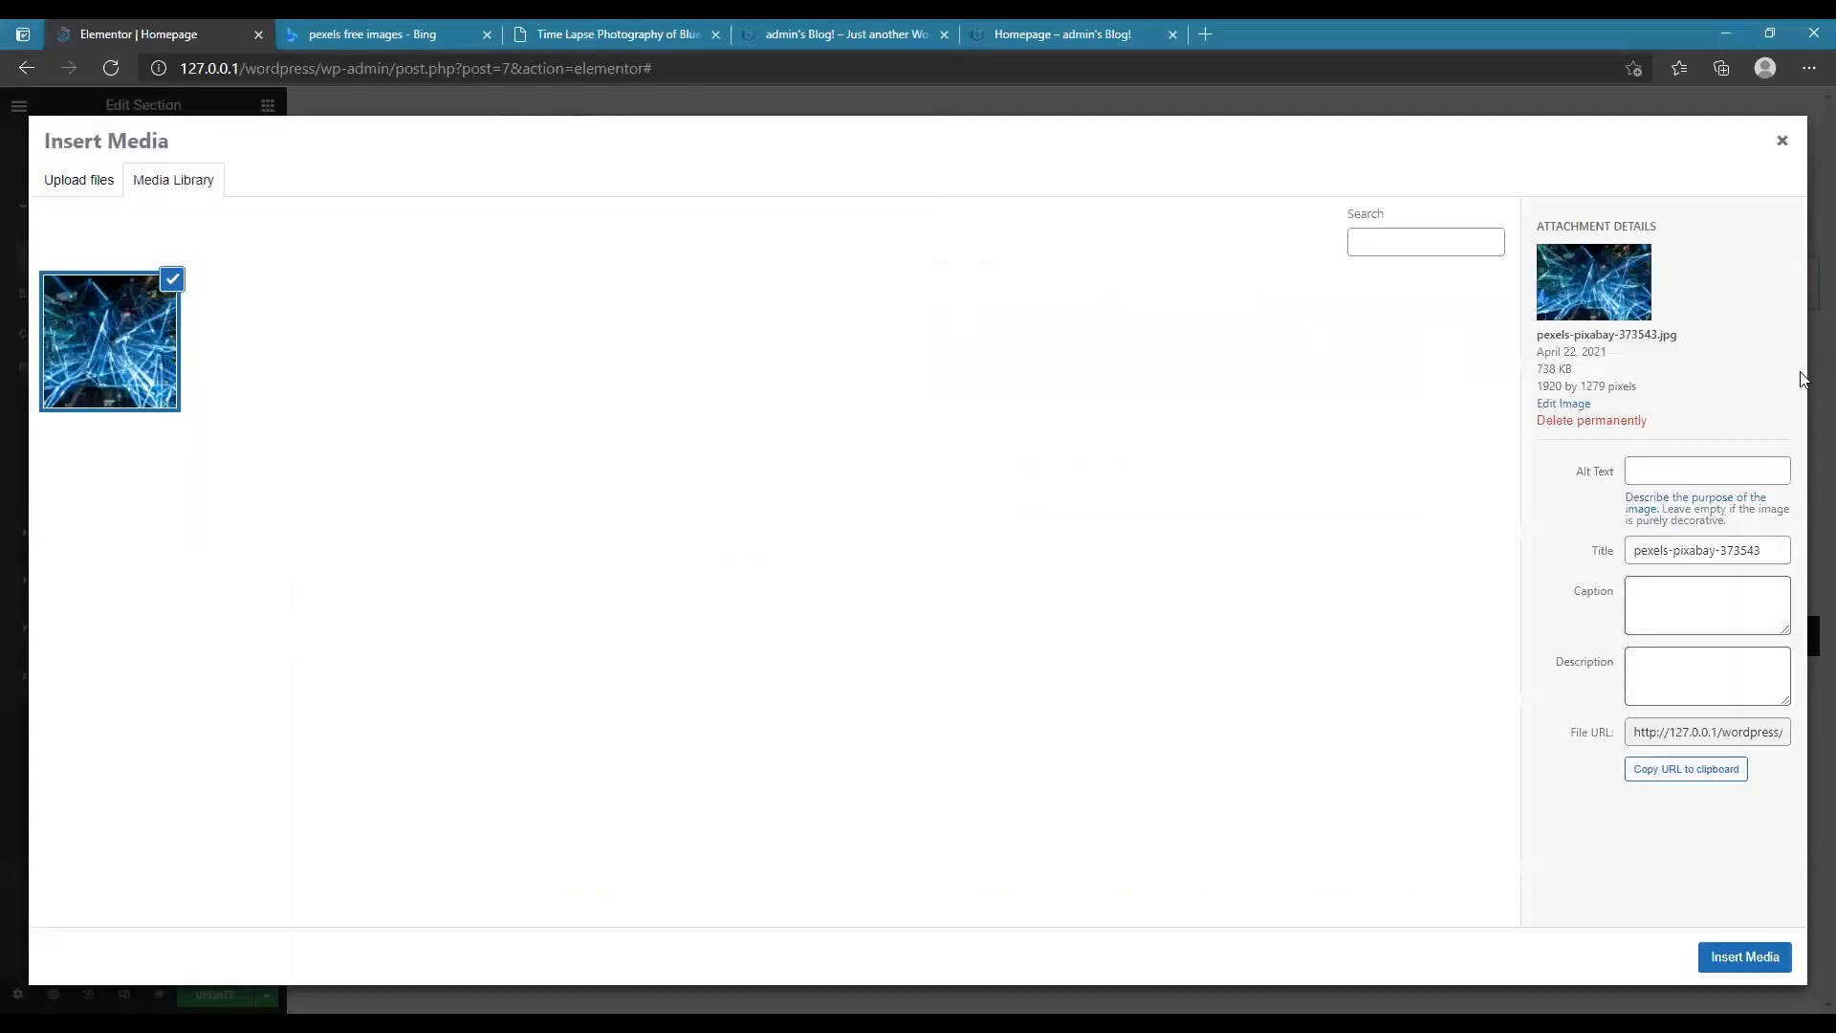
- Clear the uploaded image's title and insert the image as the section background
triple_click(1702, 550)
key("BackSpace")
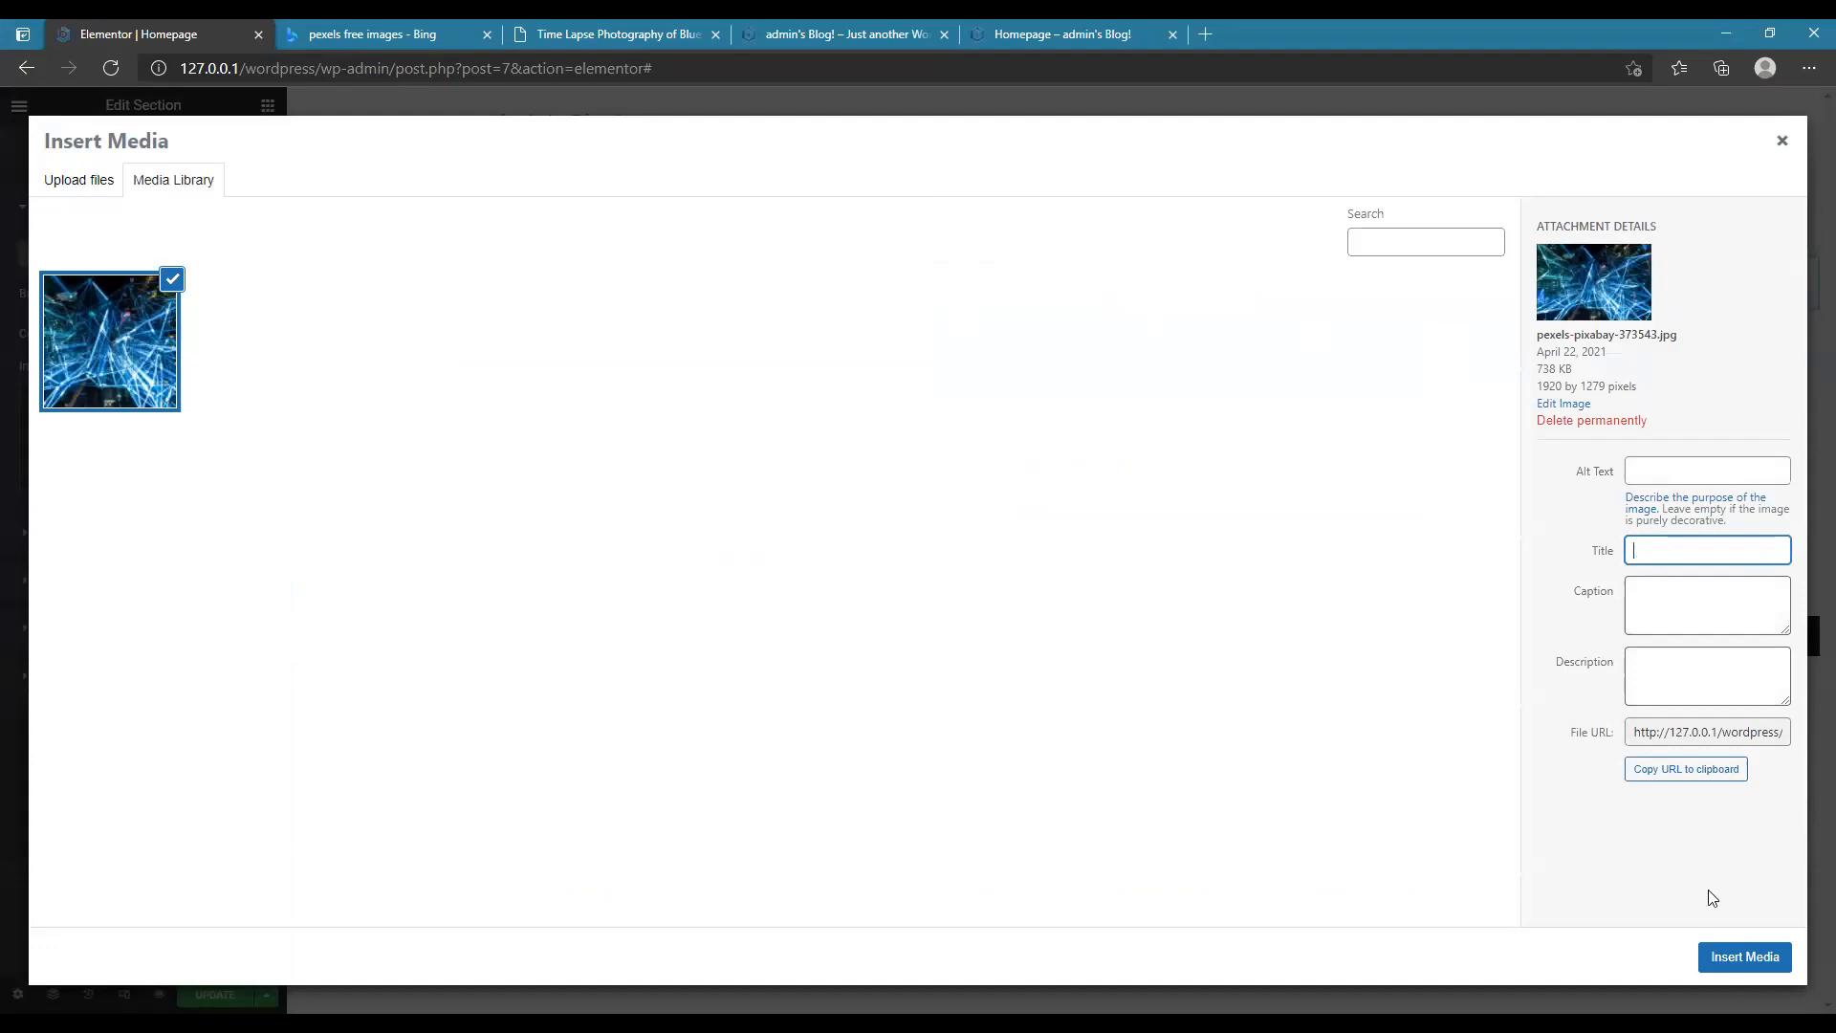
left_click(1746, 957)
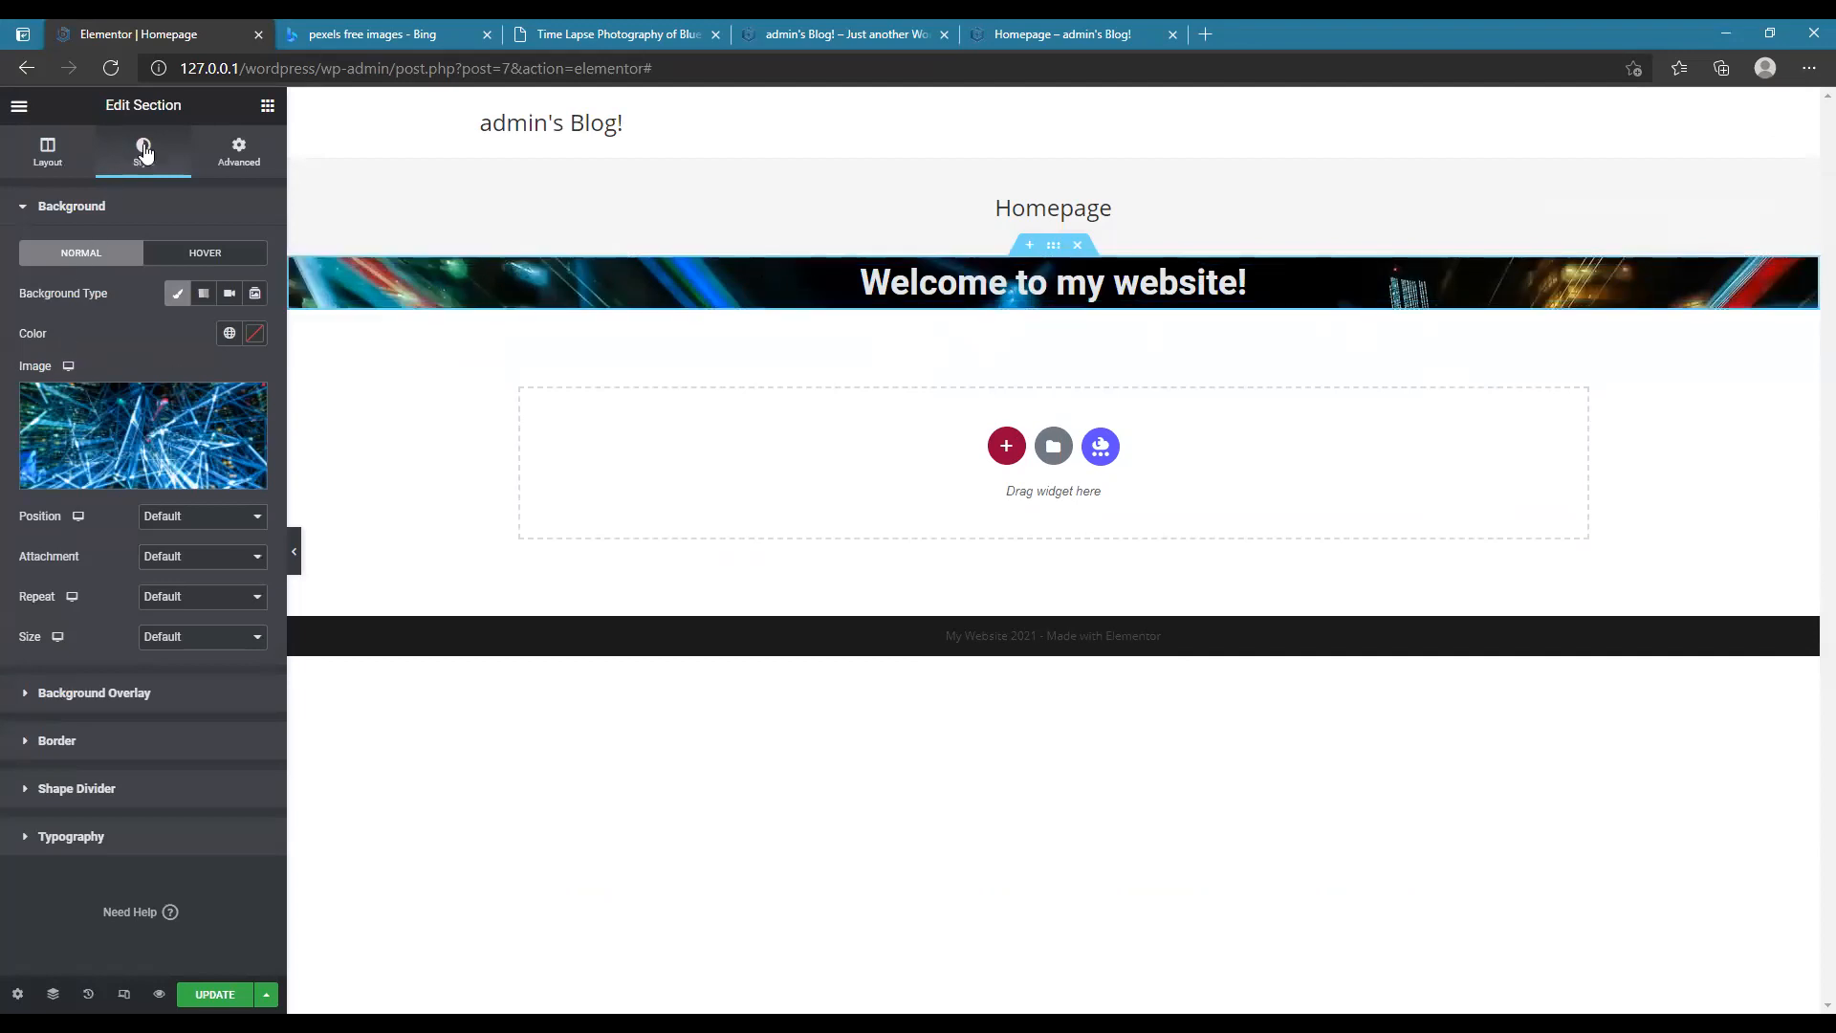
left_click(21, 209)
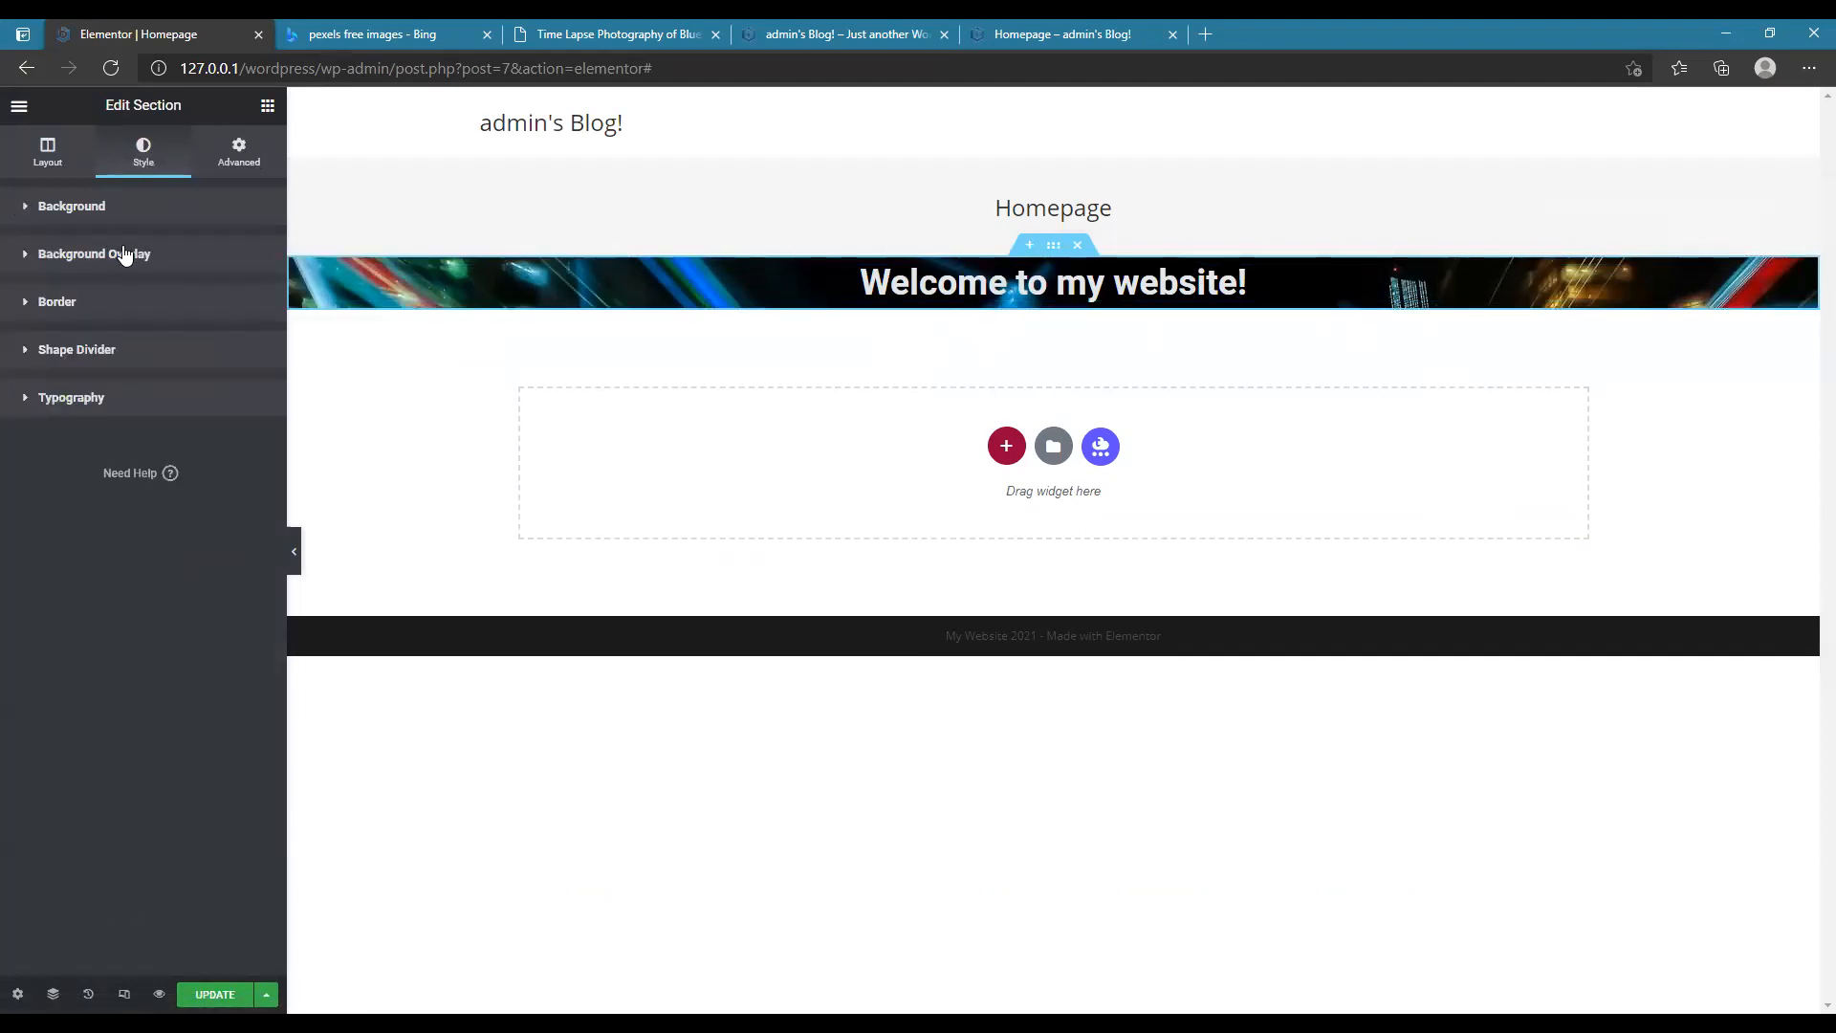
left_click(235, 163)
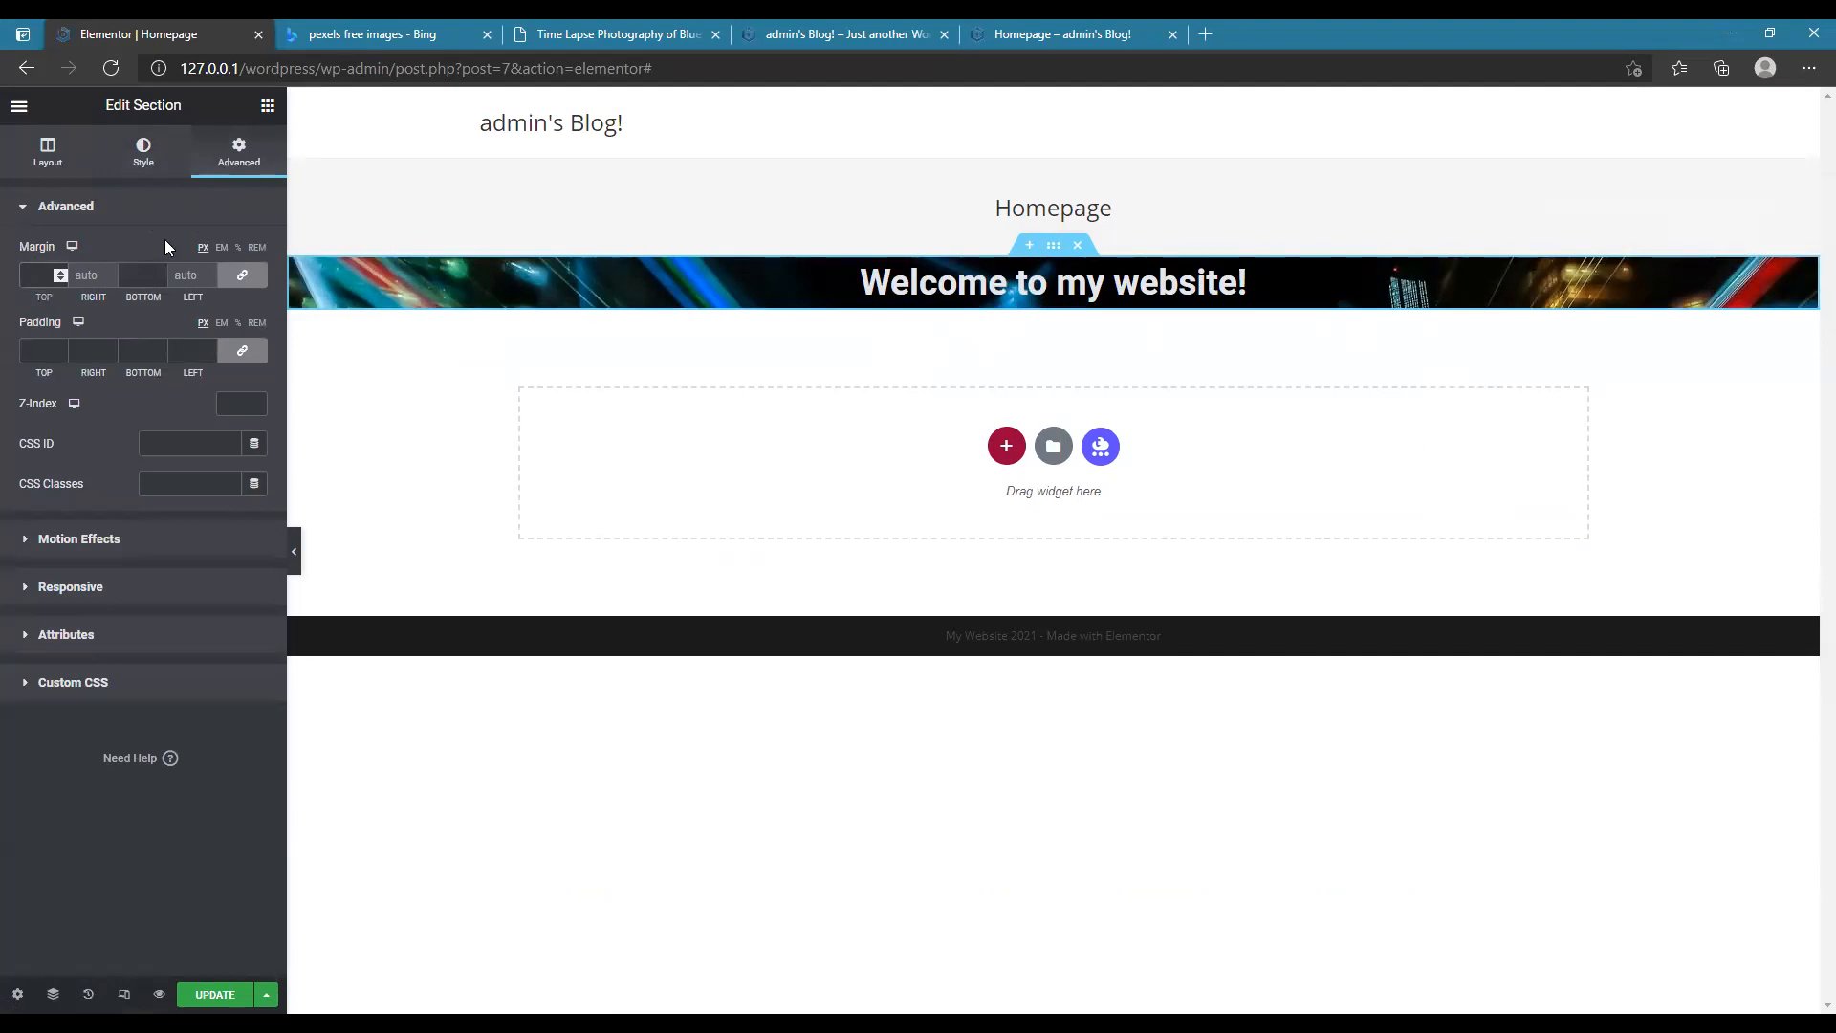
type("200")
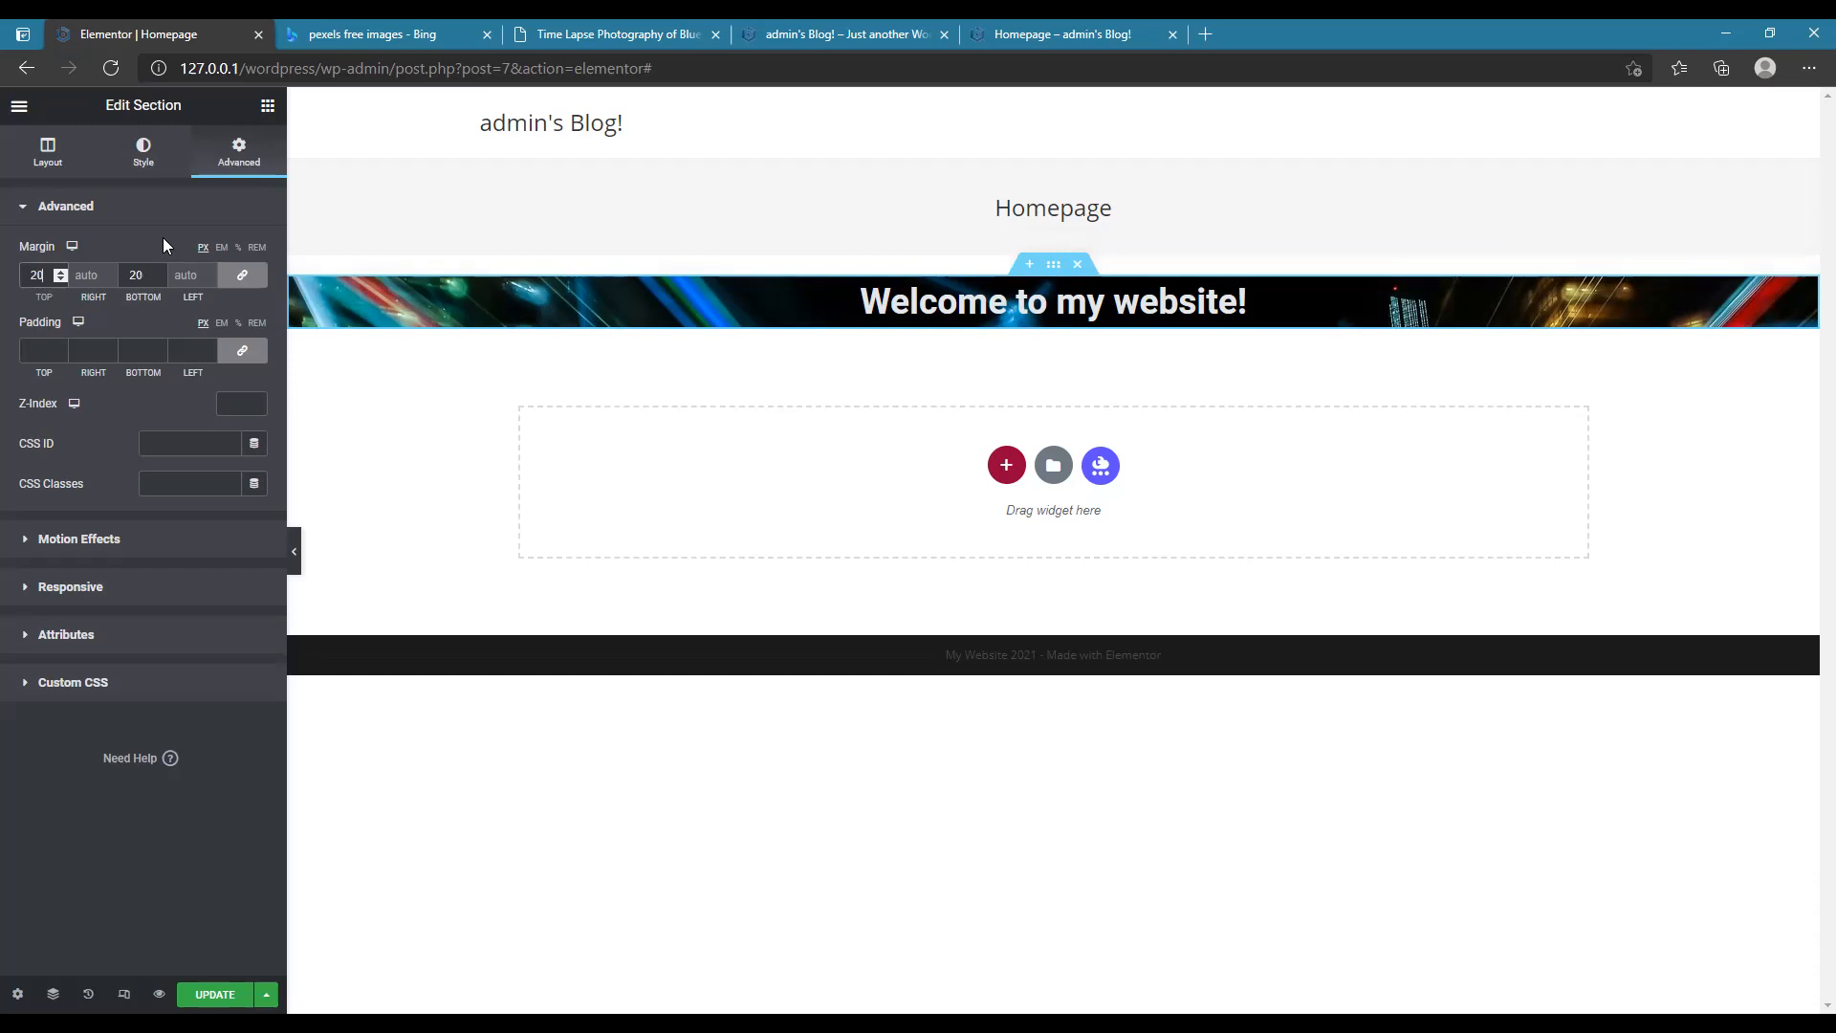
key("BackSpace")
key("BackSpace")
- Unlink the welcome heading's margin values and set its top and bottom margins to 200 px
left_click(1019, 268)
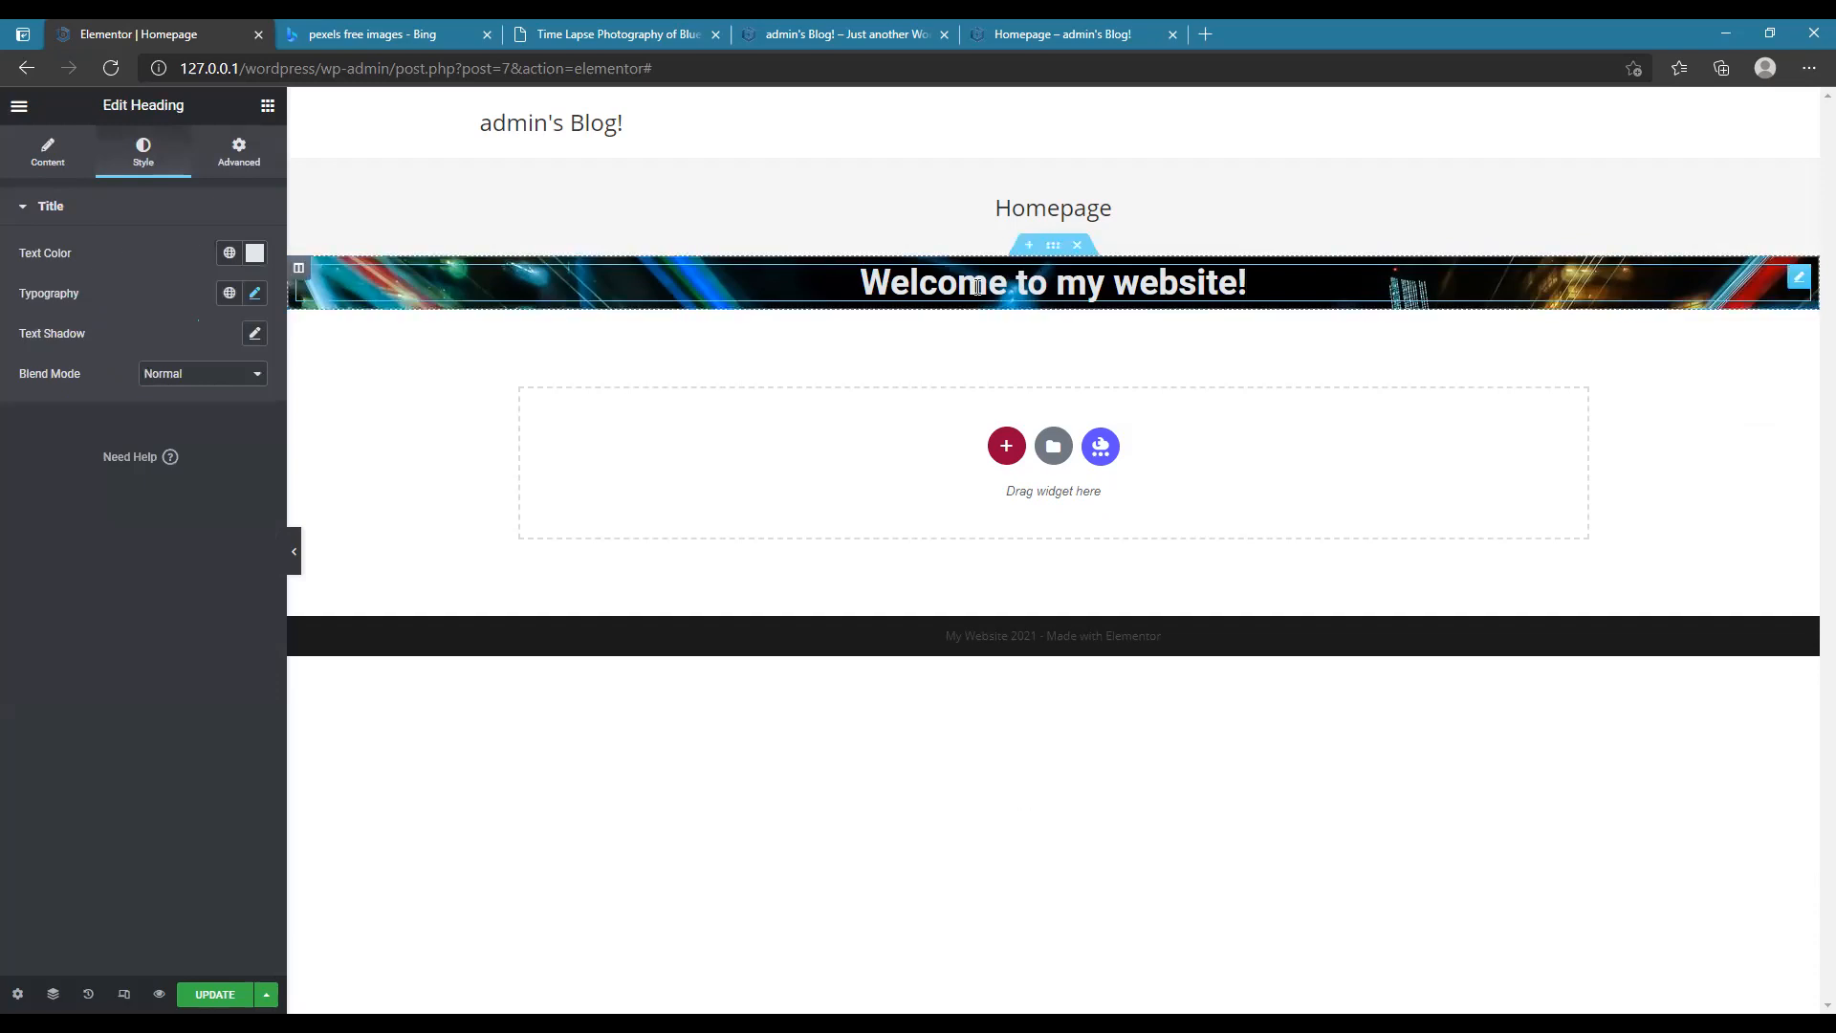
left_click(240, 151)
left_click(43, 276)
left_click(241, 276)
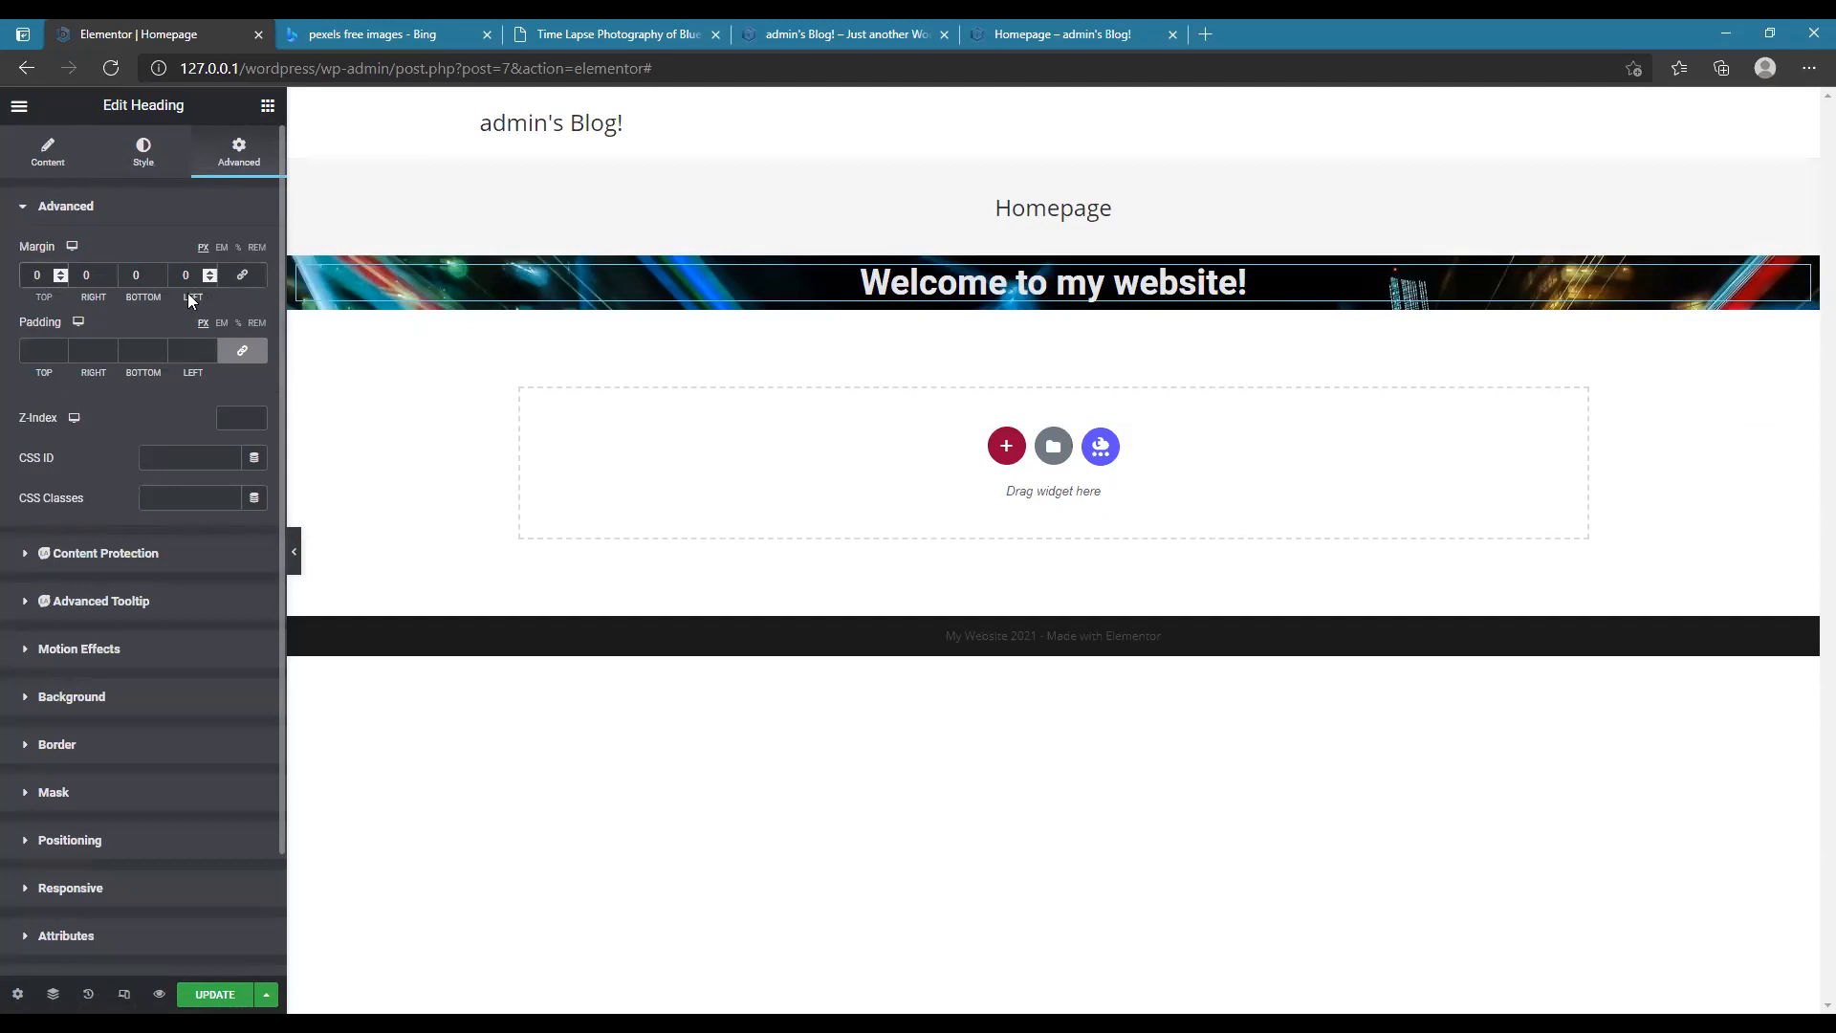
type("200")
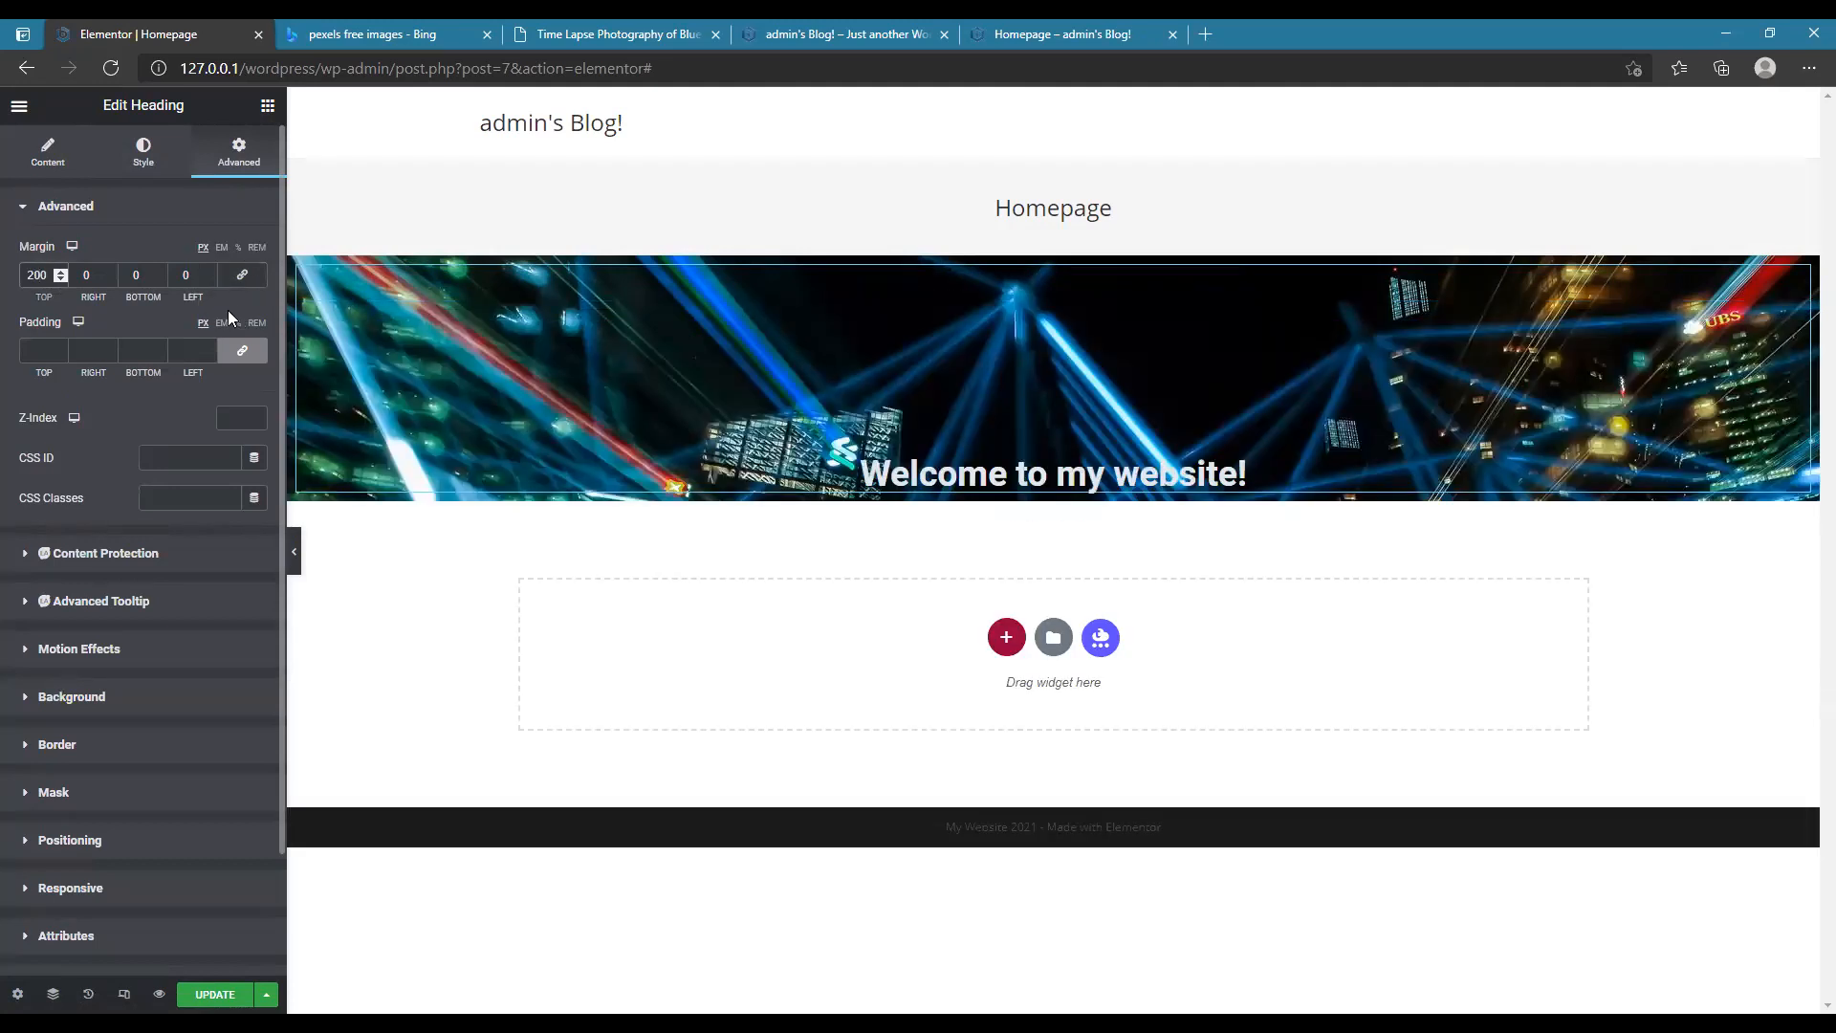
left_click(193, 273)
left_click(138, 277)
type("20")
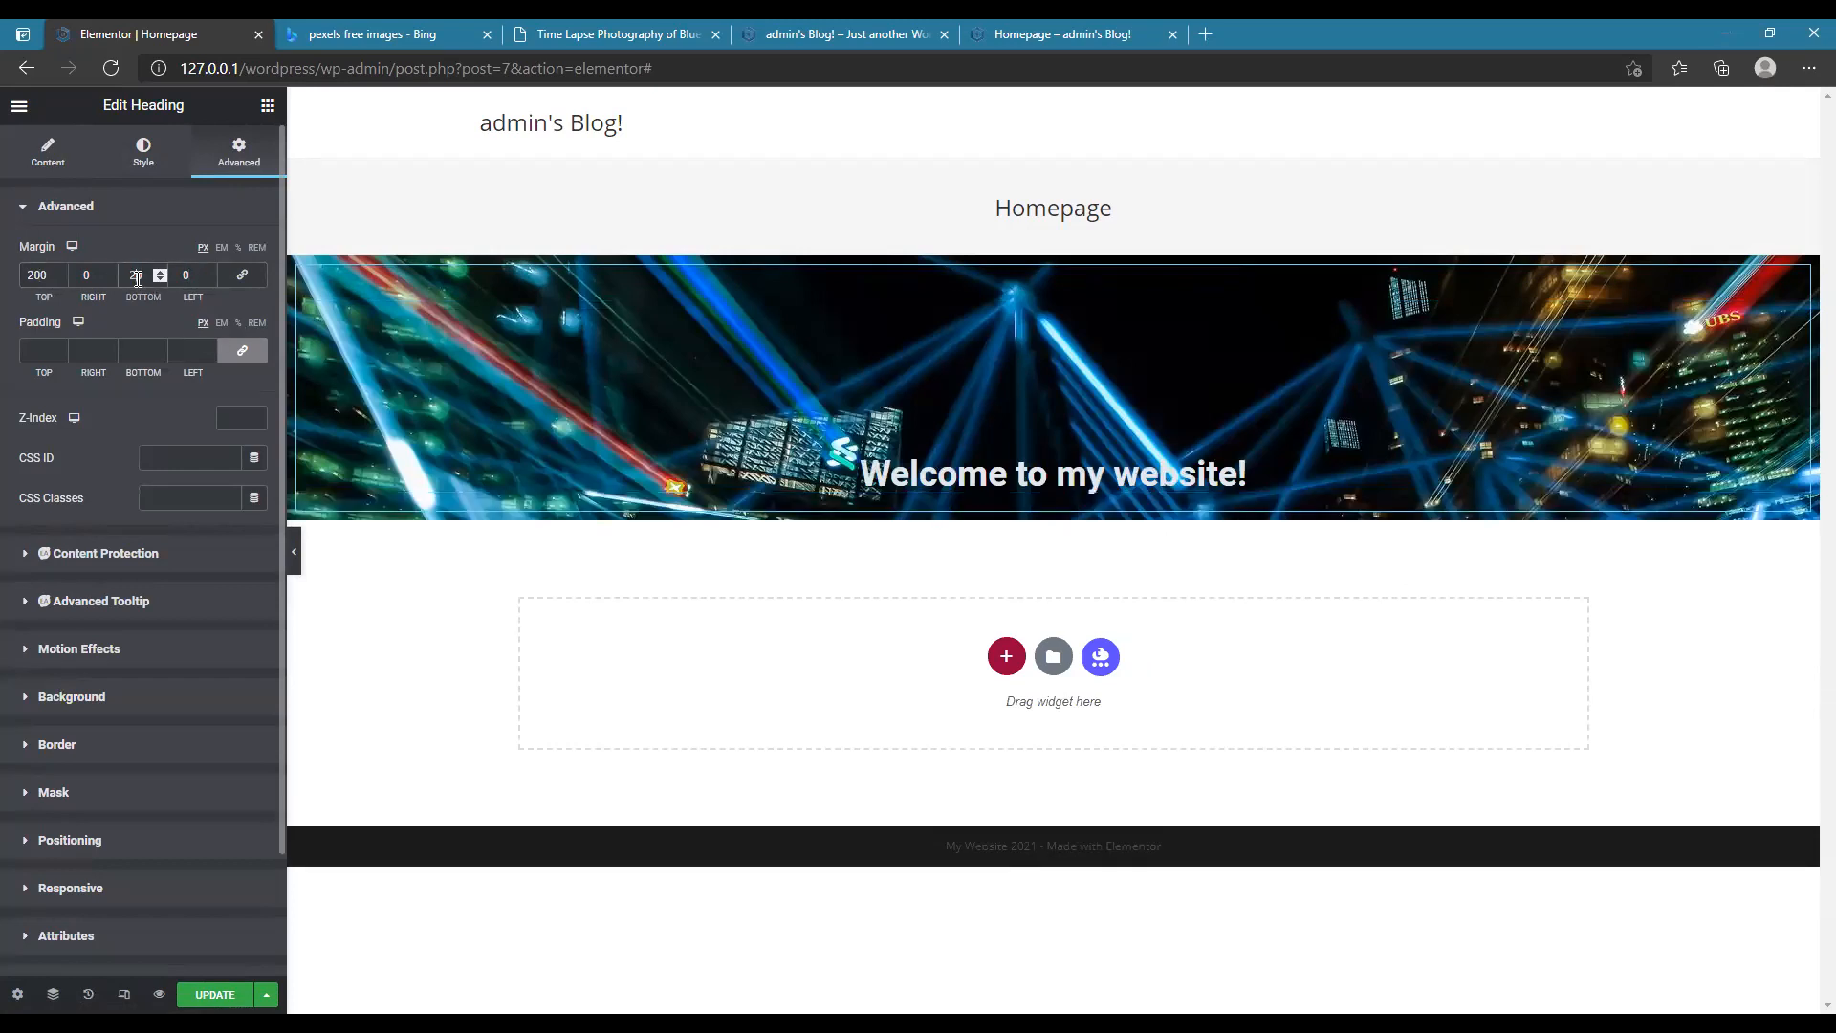
type("0")
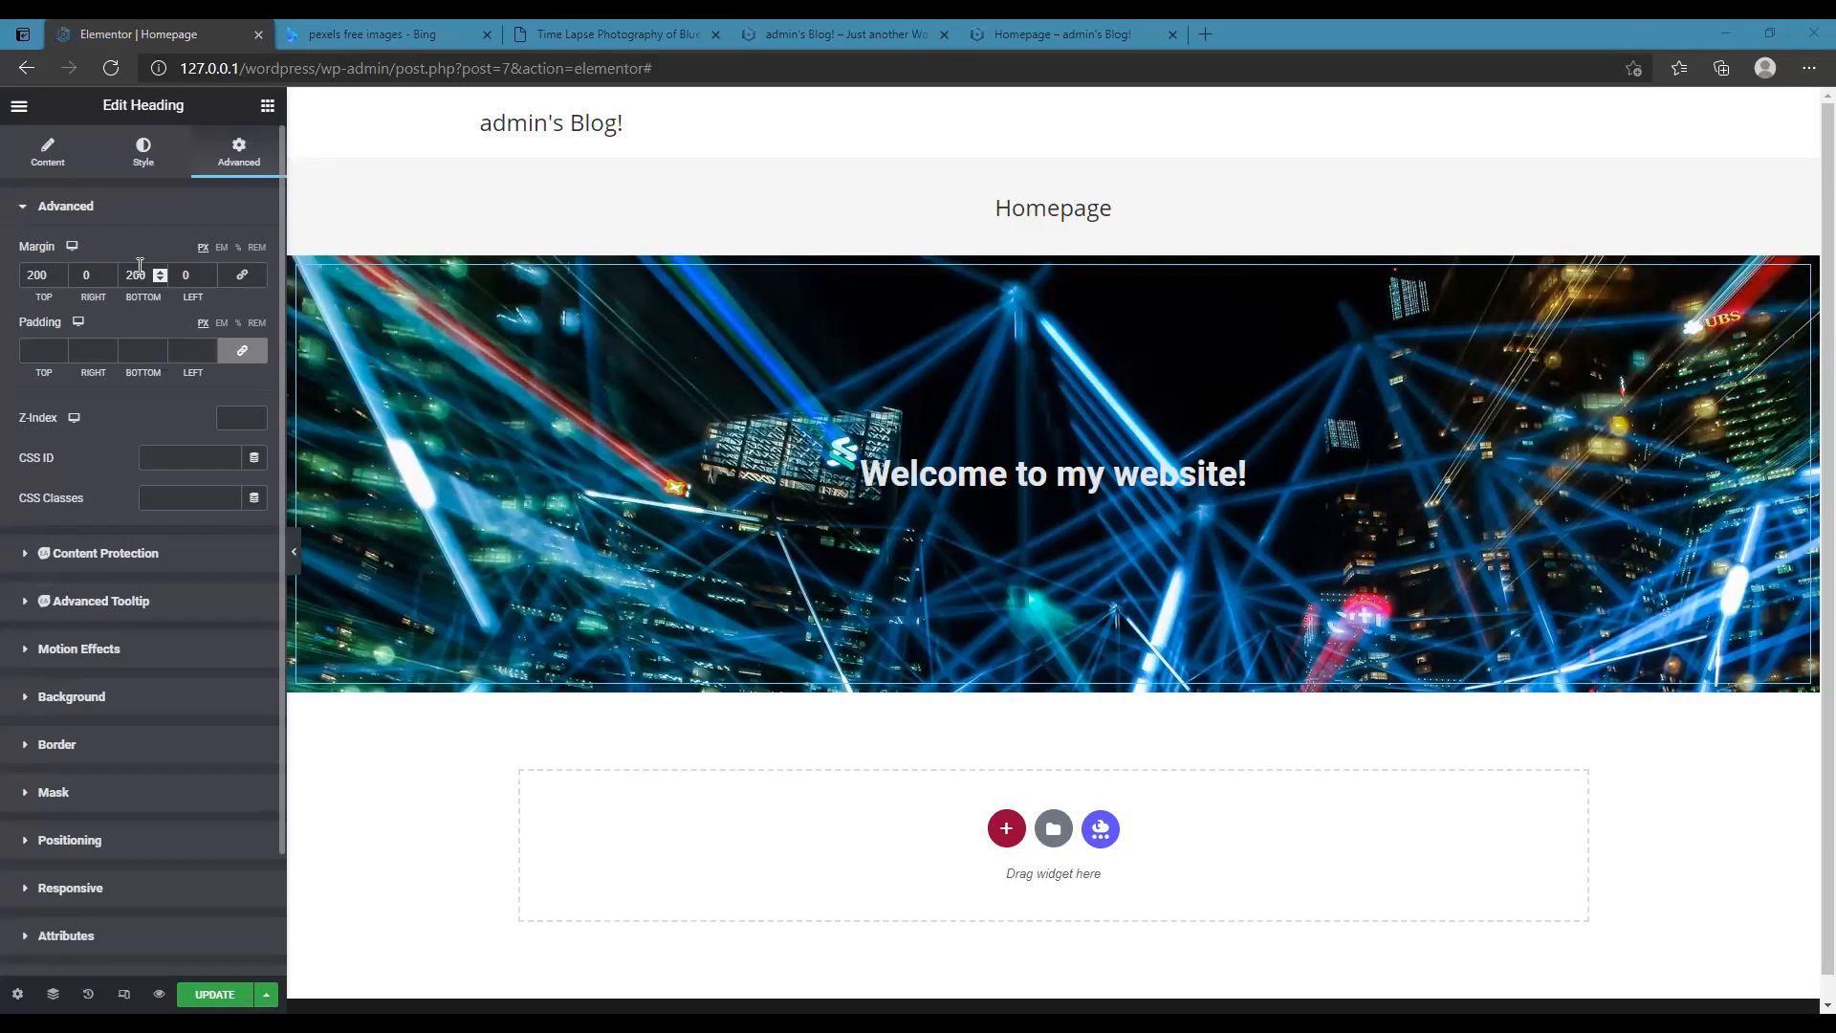
type("0")
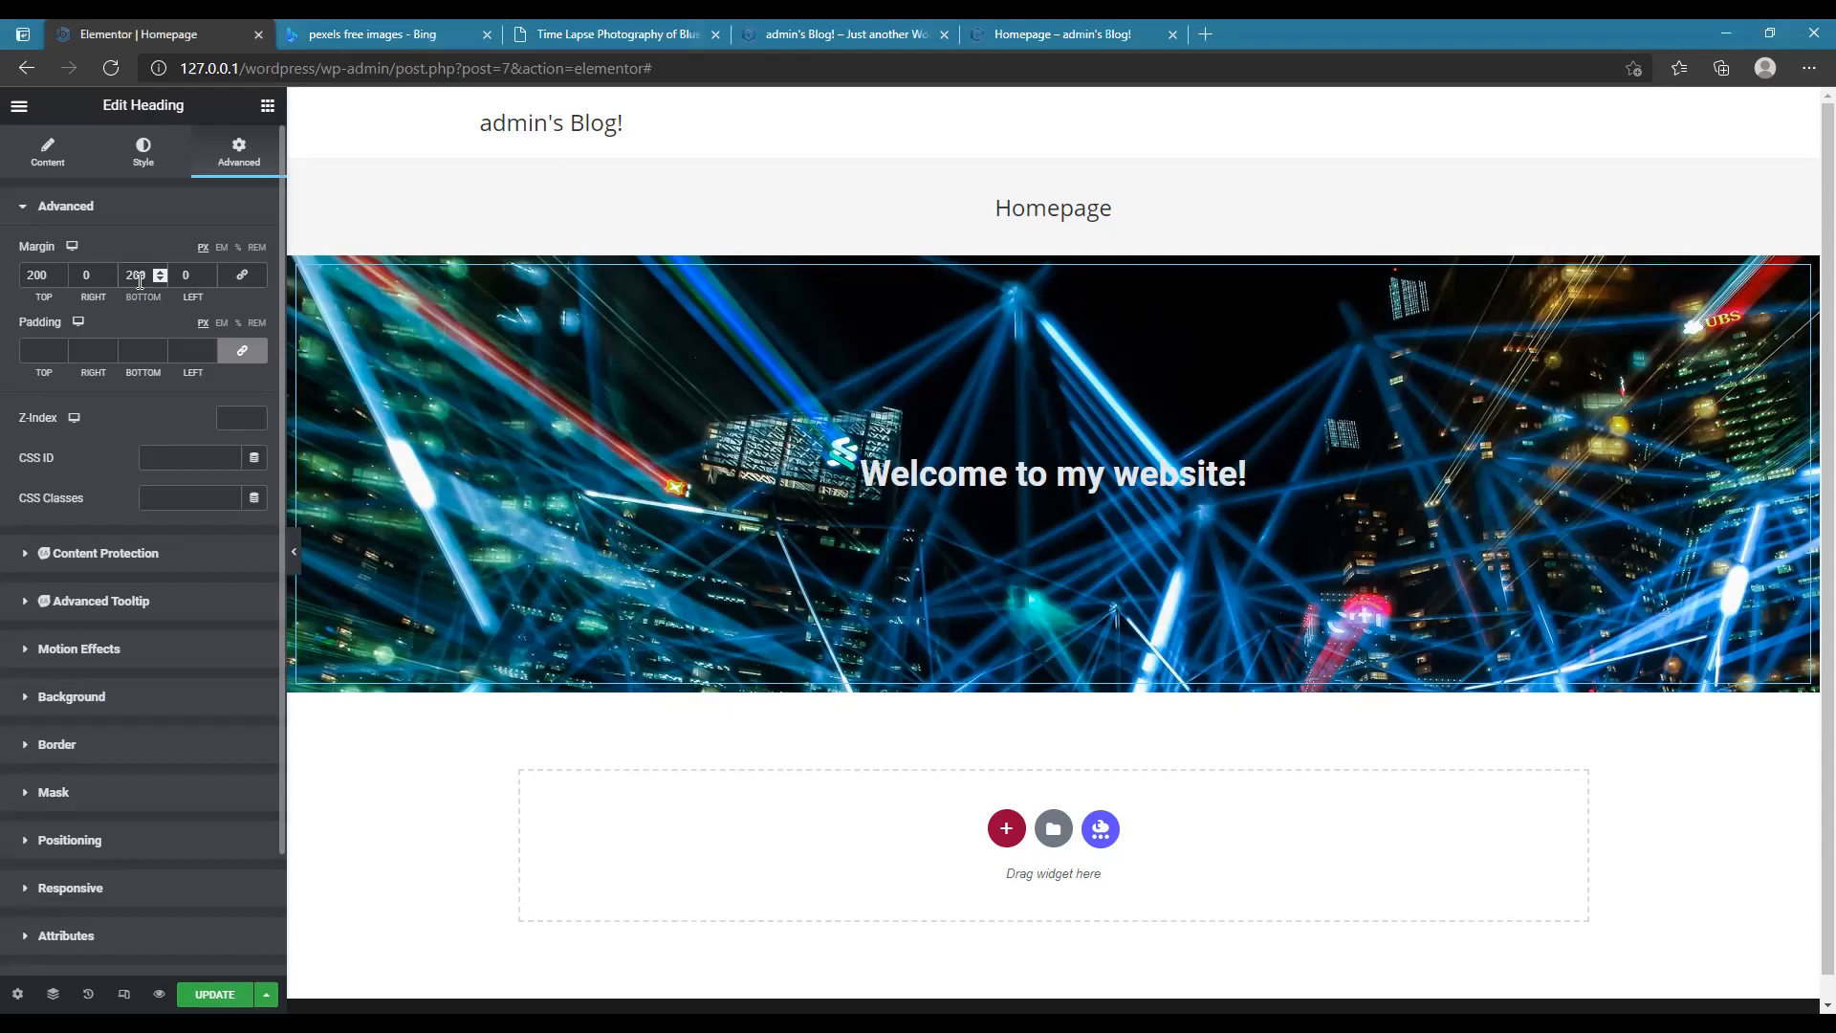
- Set the welcome heading's top and bottom margins to 300 px
left_click_drag(149, 274, 3, 307)
type("300")
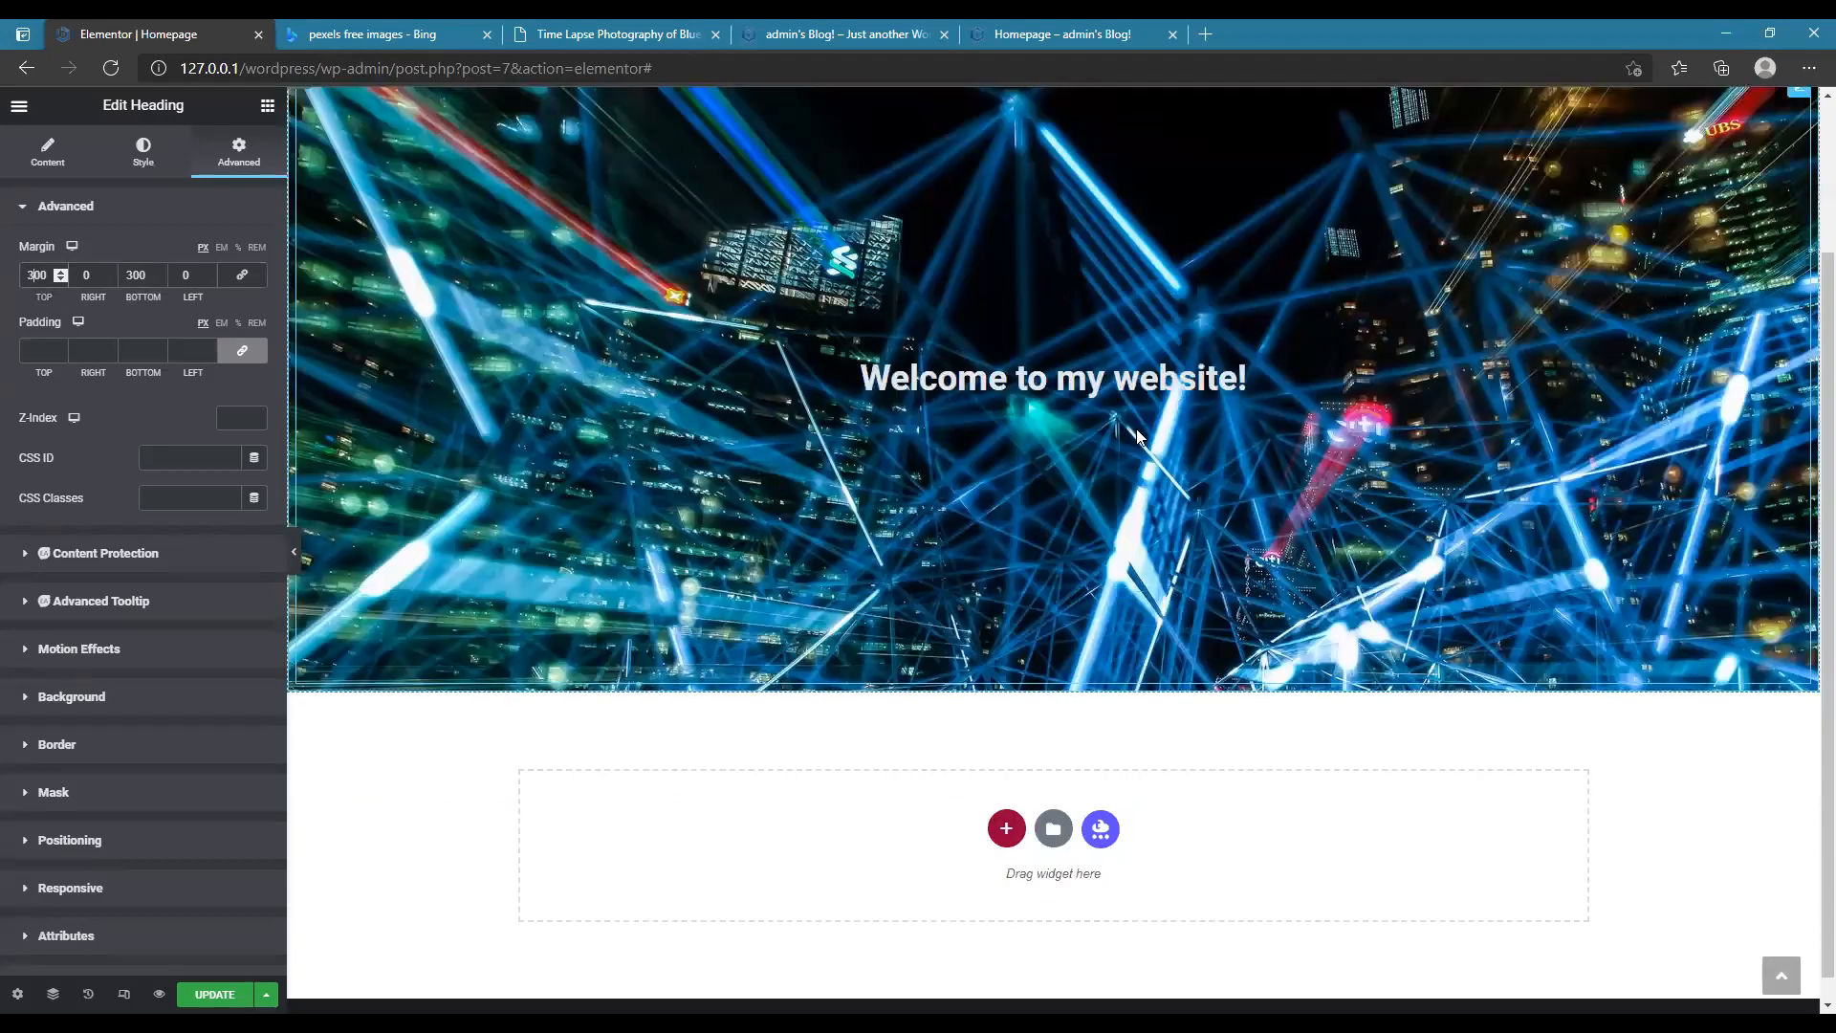
- Reduce the welcome heading's top and bottom margins to 200 px each
scroll(1137, 432, "up", 2)
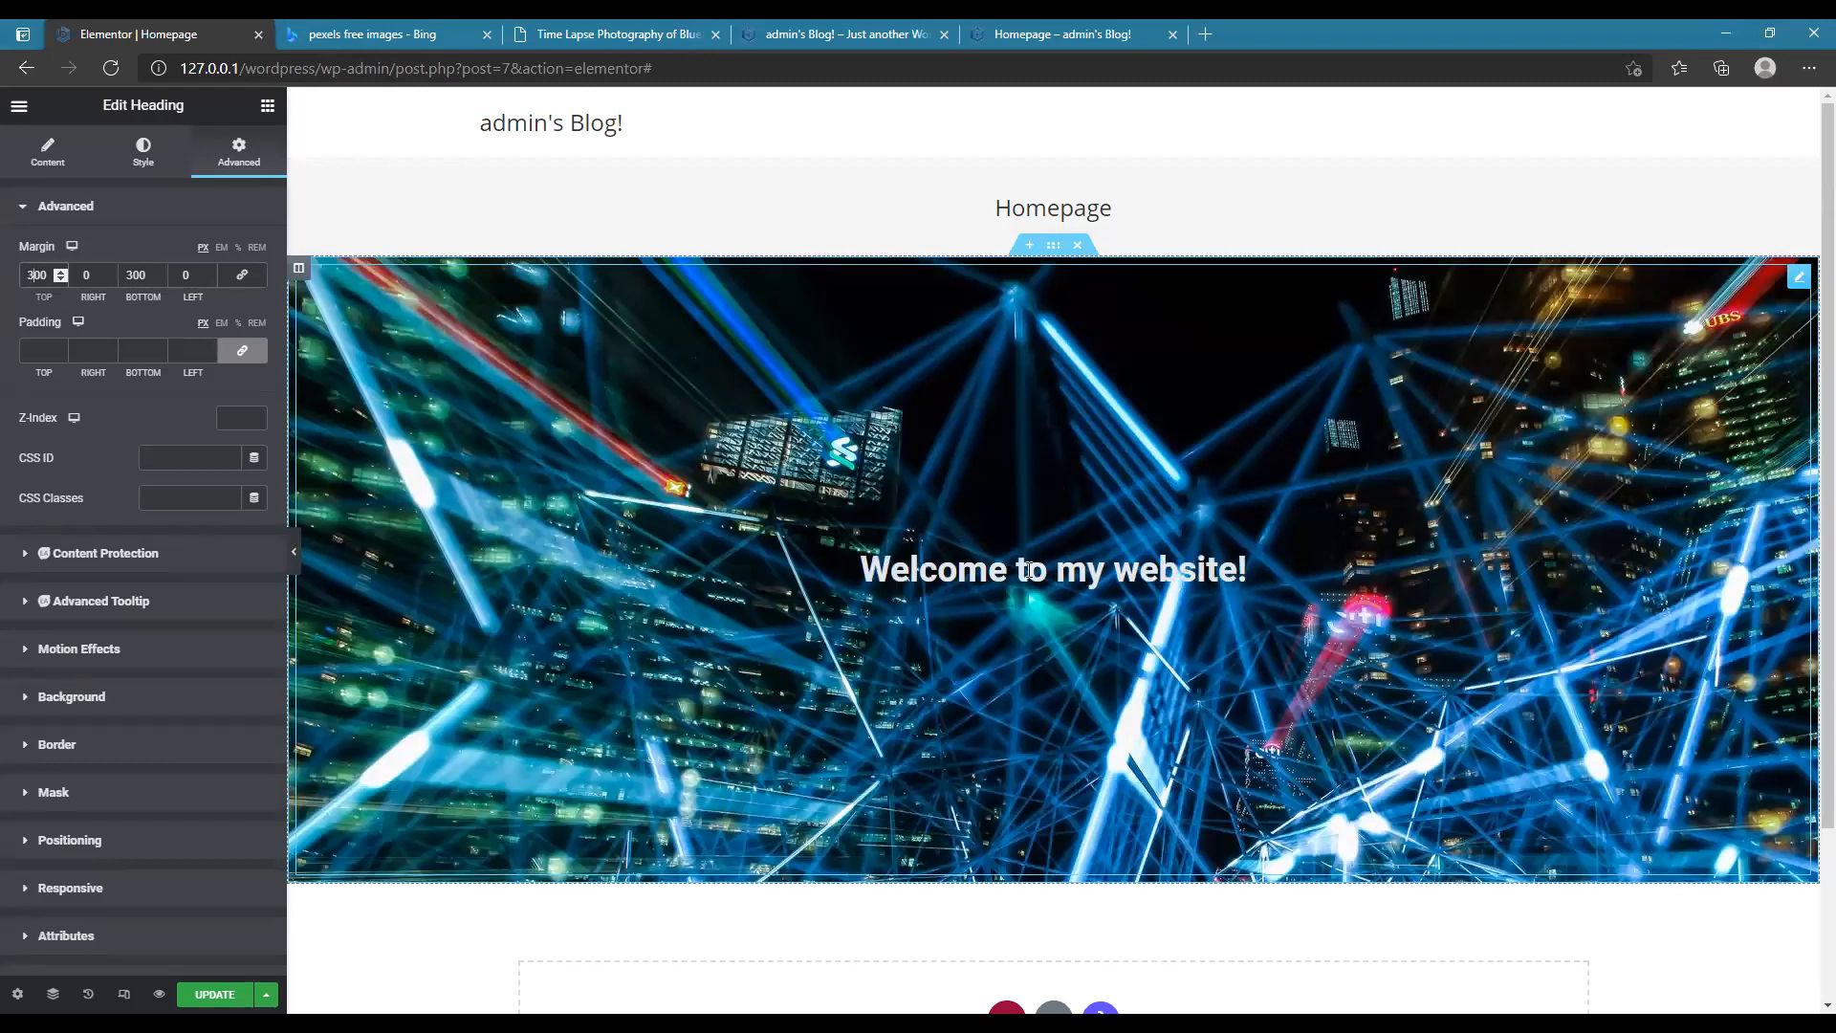
key("BackSpace")
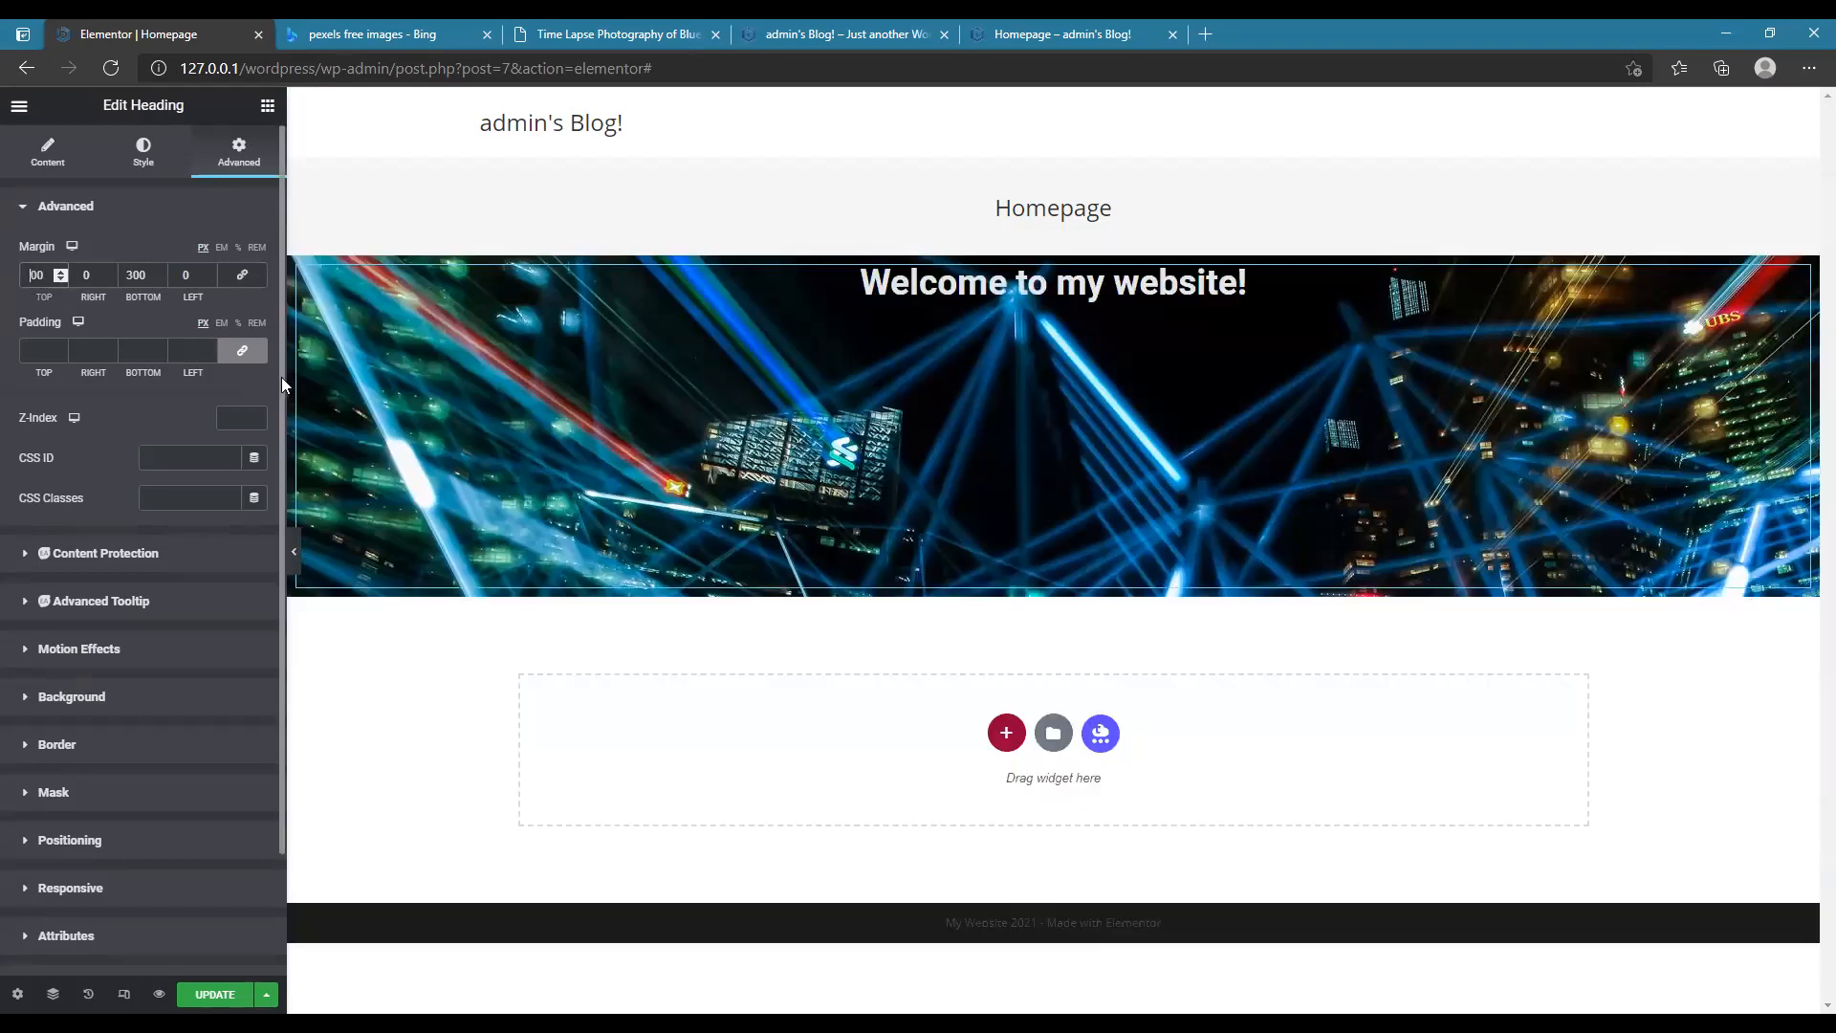
type("2")
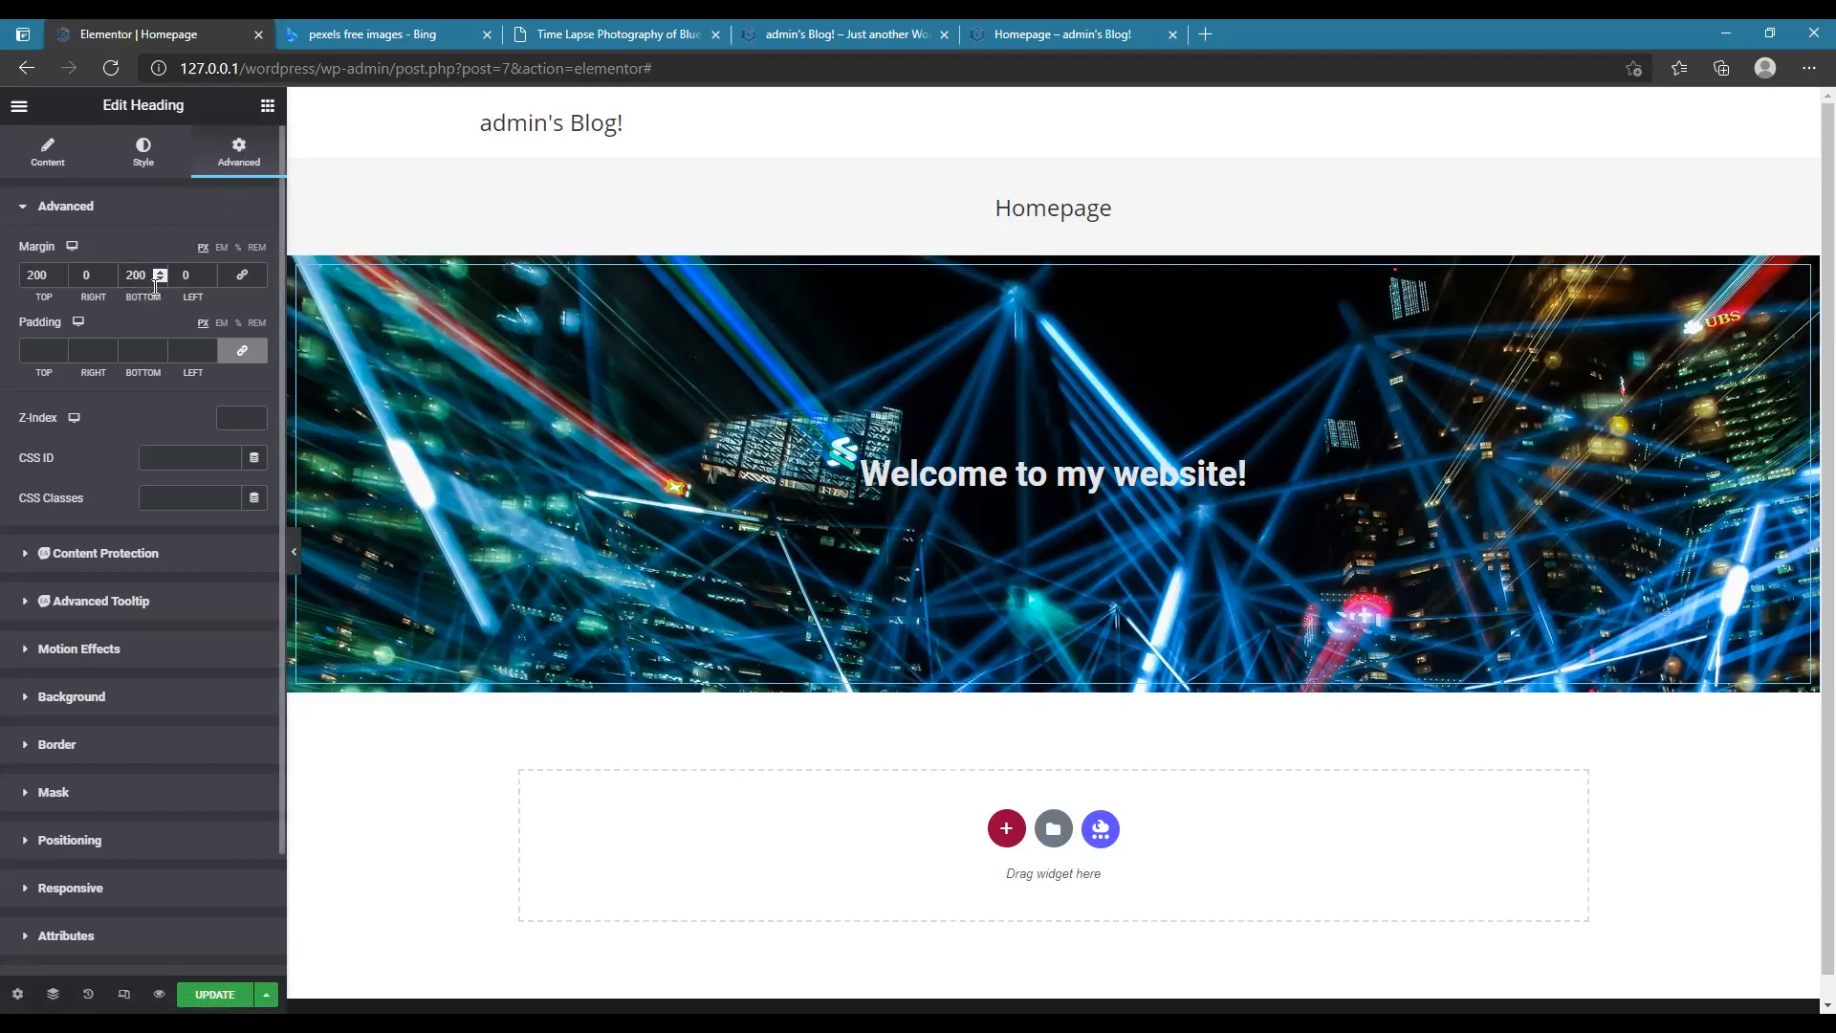
- Add a Button widget below the welcome heading, inside the section with the background image
left_click(268, 105)
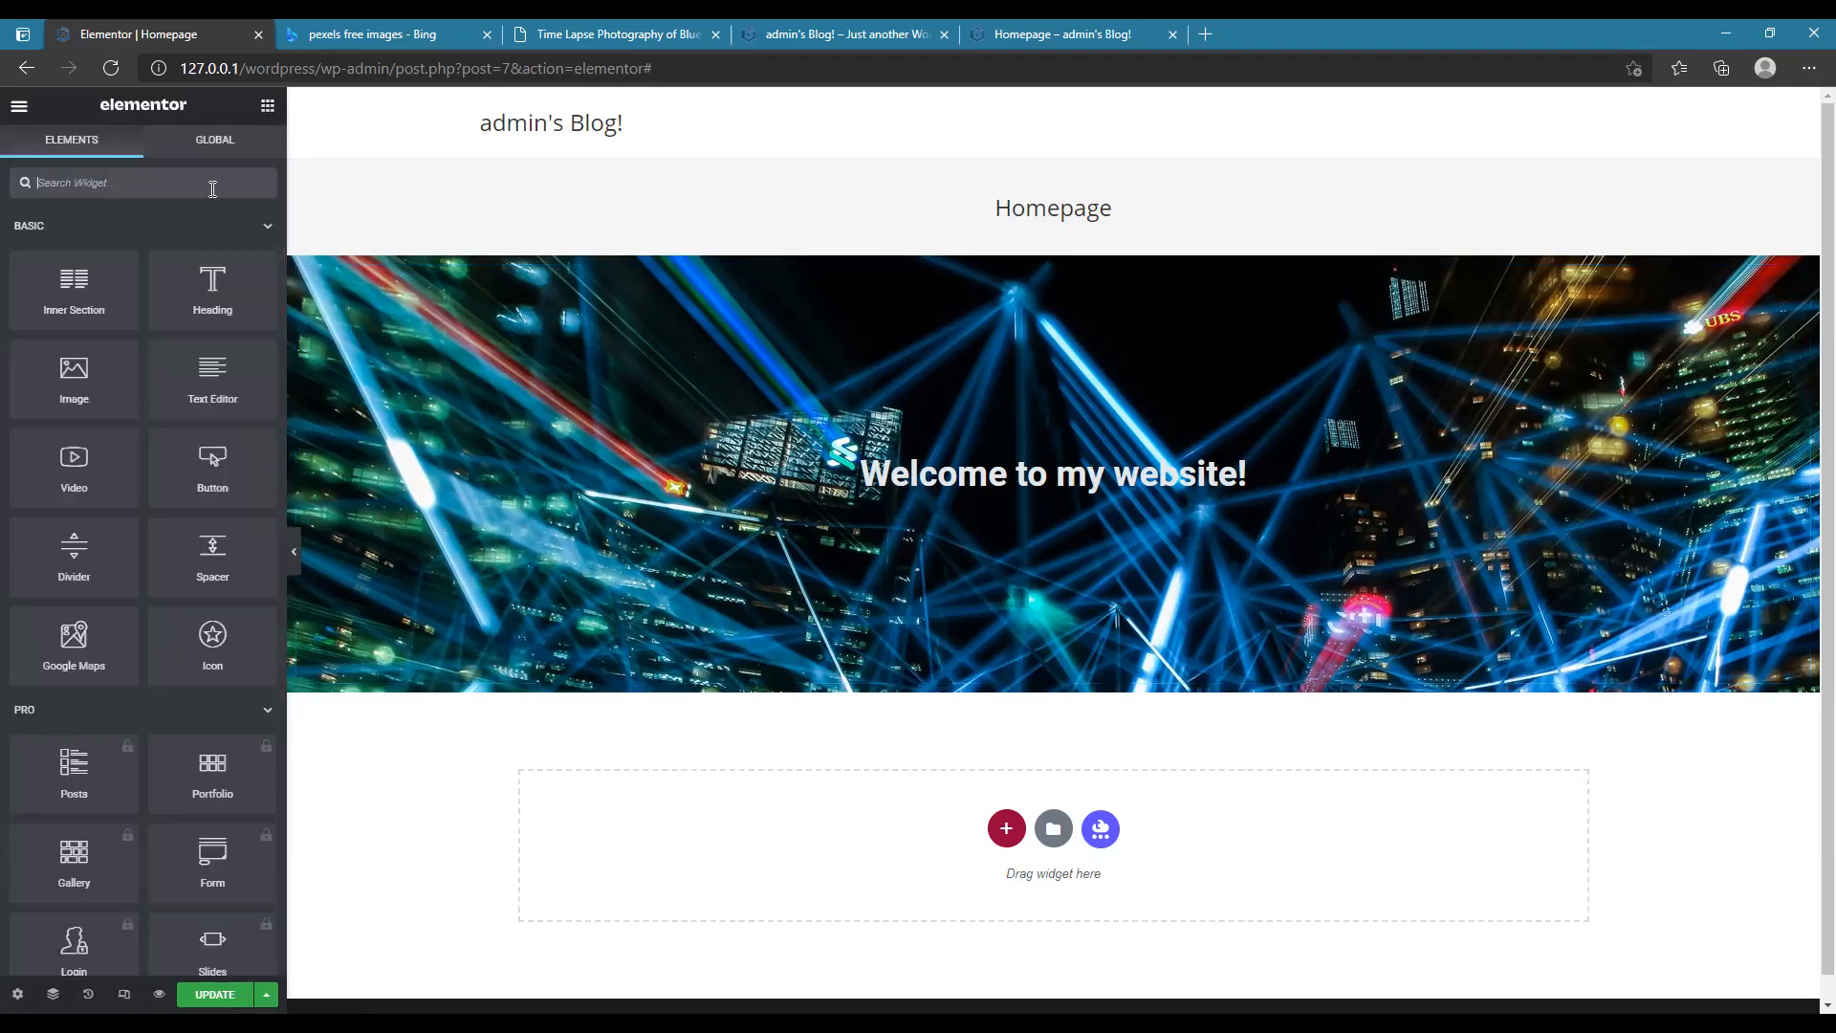
scroll(204, 516, "down", 1)
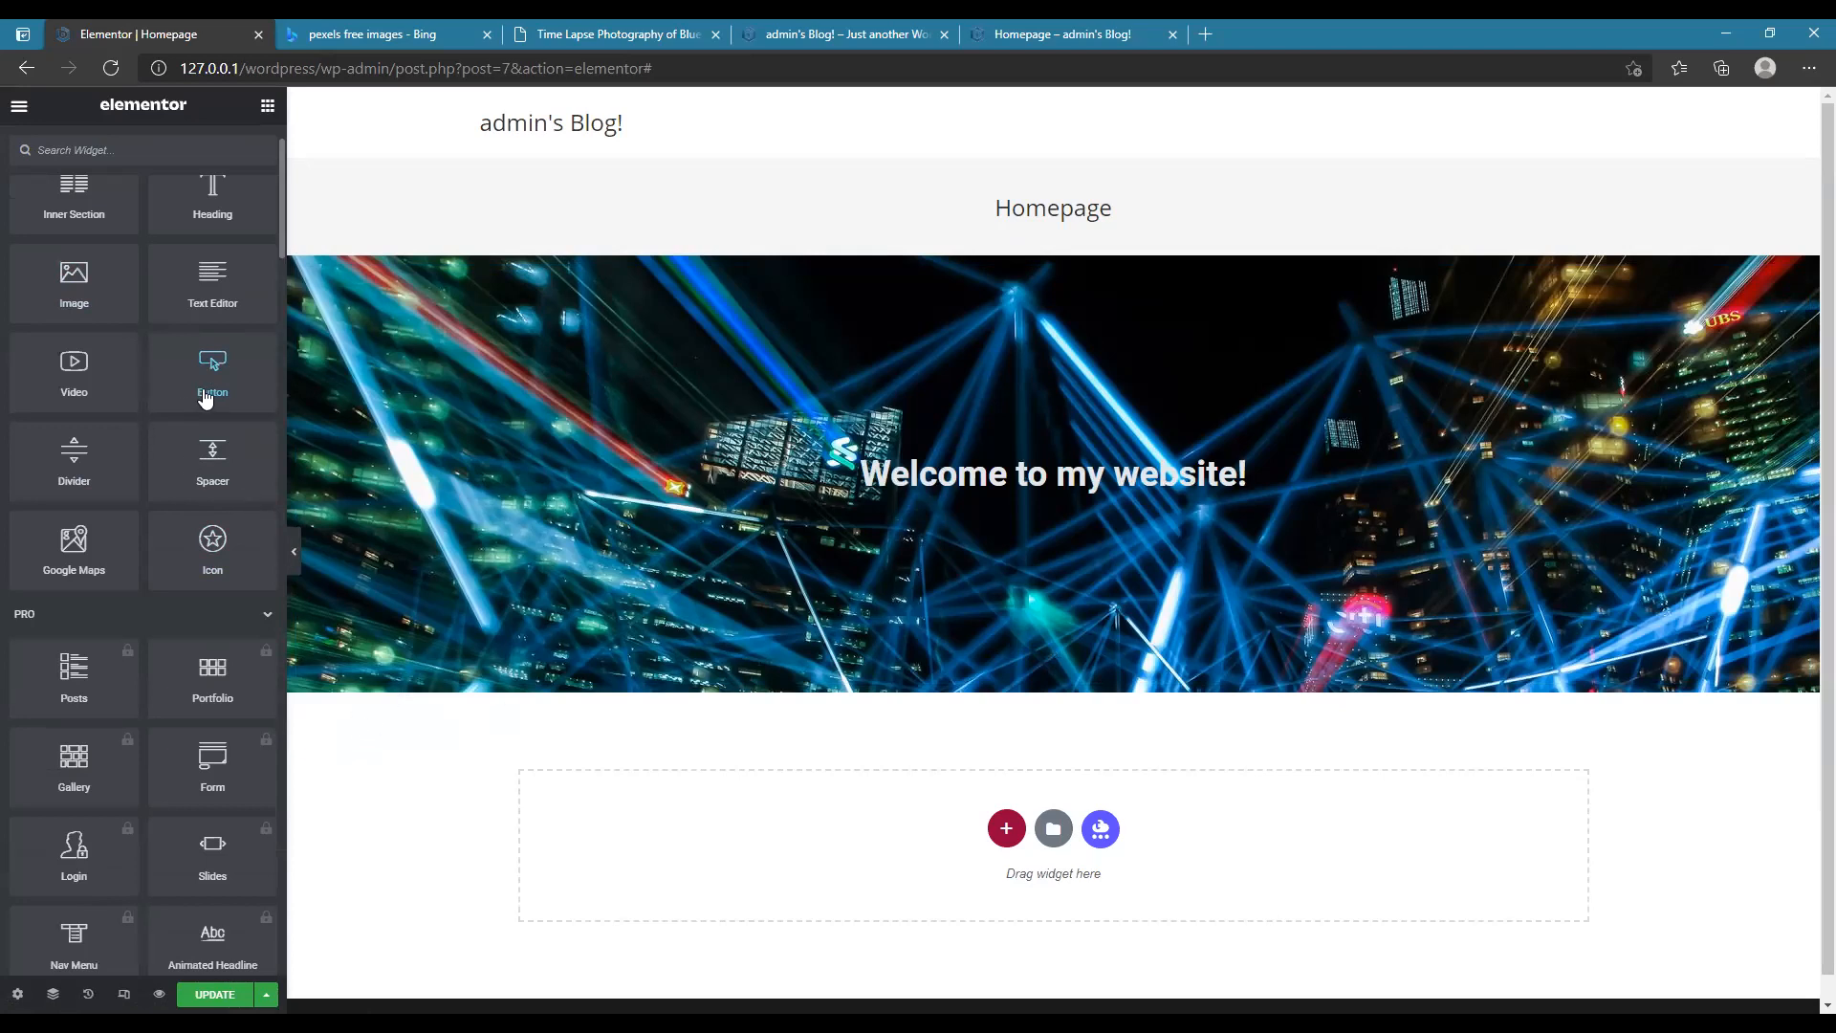
left_click_drag(199, 398, 967, 684)
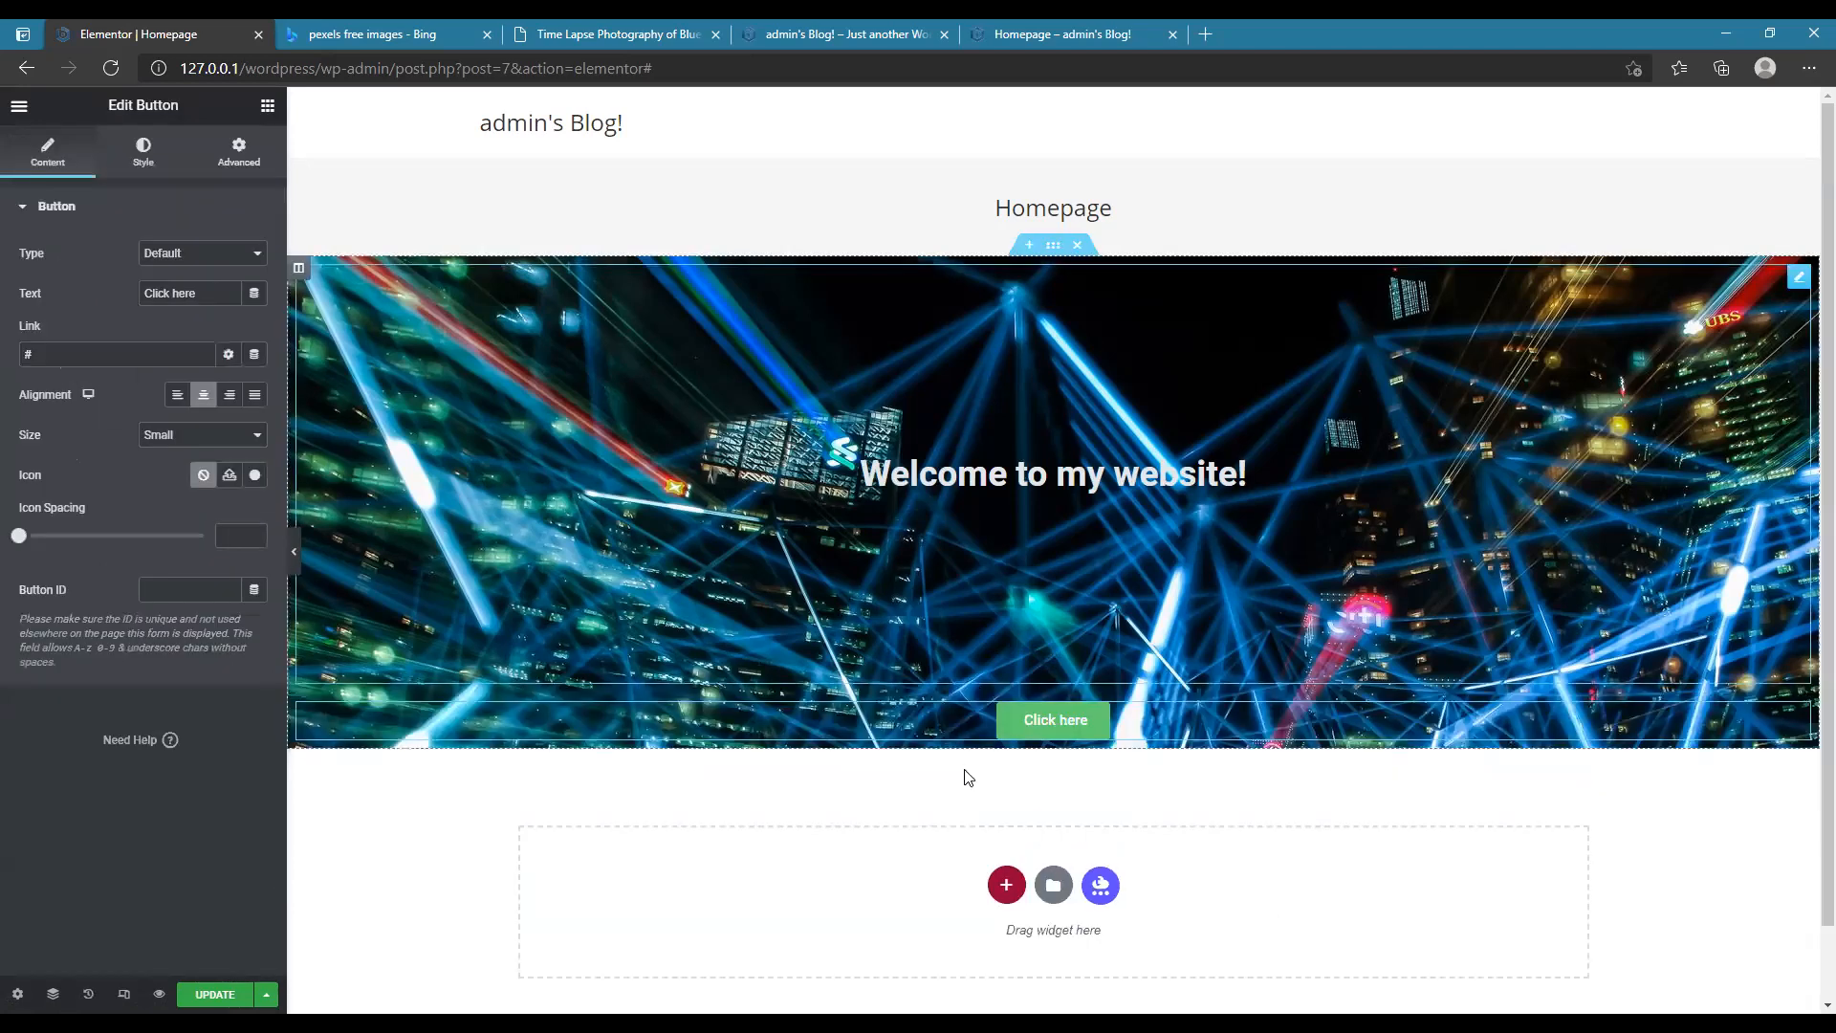
- Set the welcome heading's bottom margin to 0 and give the button below it a bottom margin of 200 px
left_click(1017, 360)
double_click(150, 275)
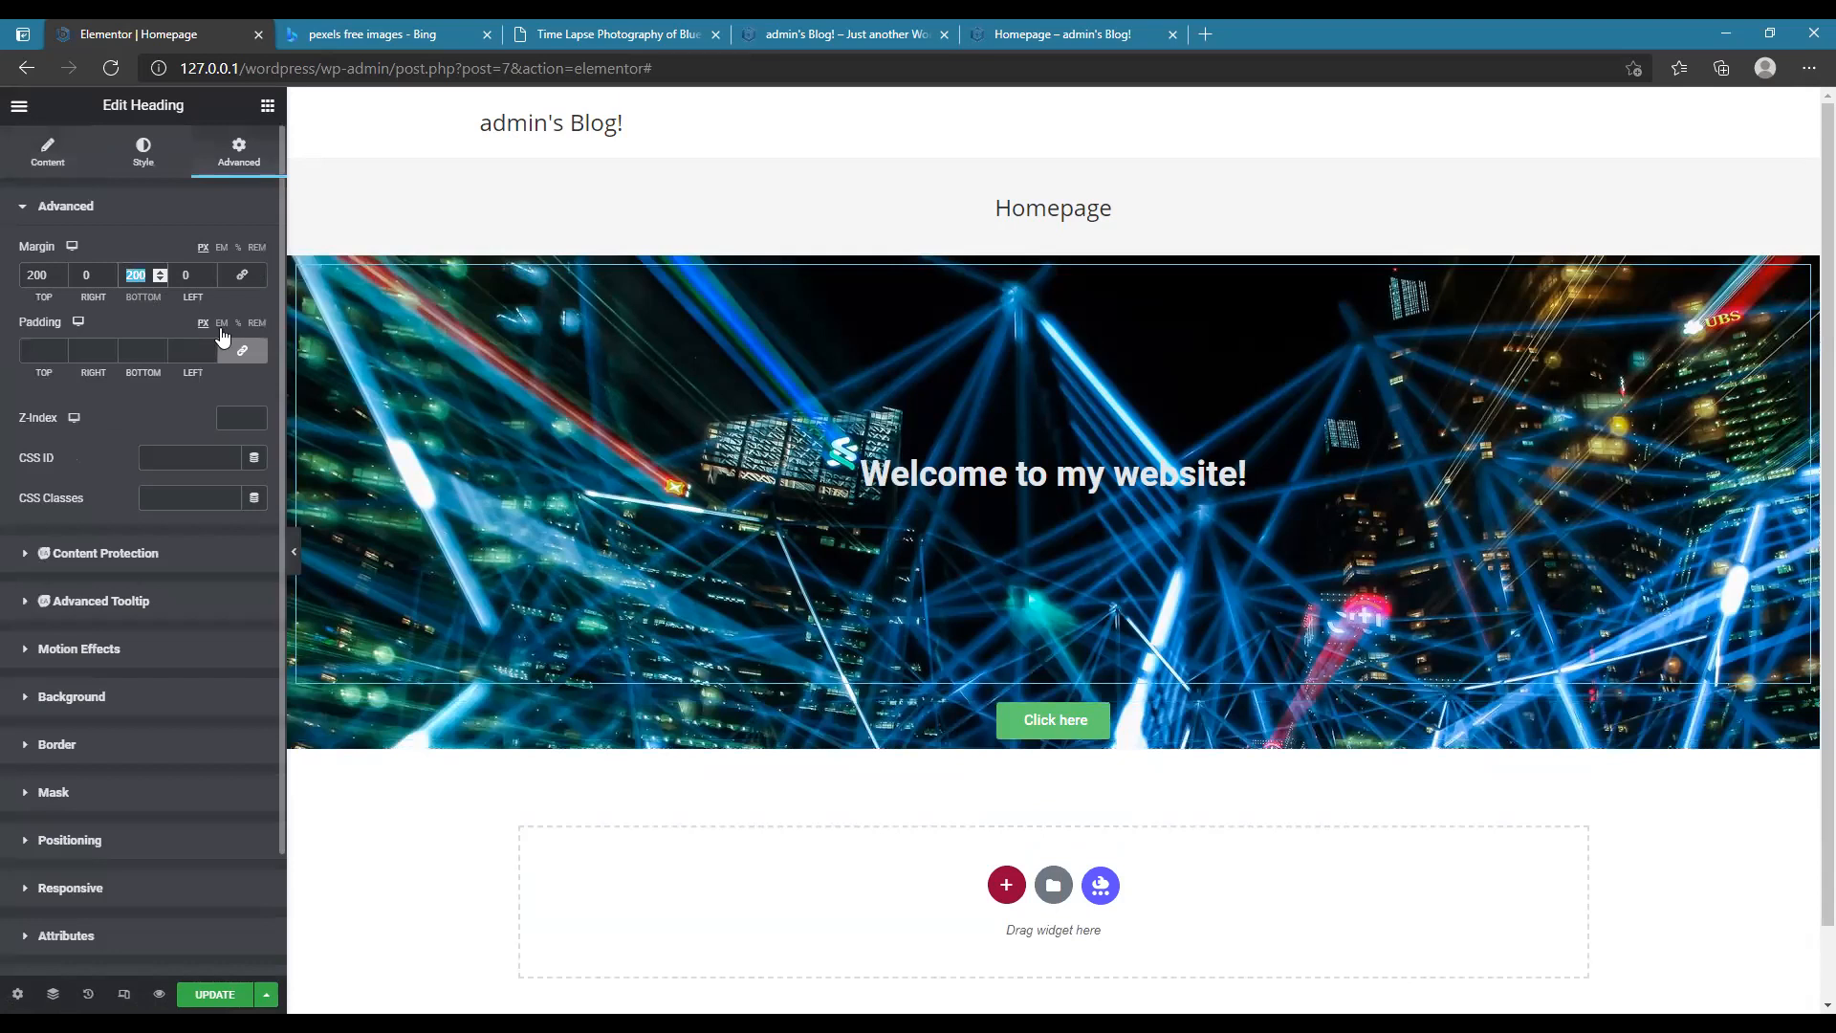
type("0")
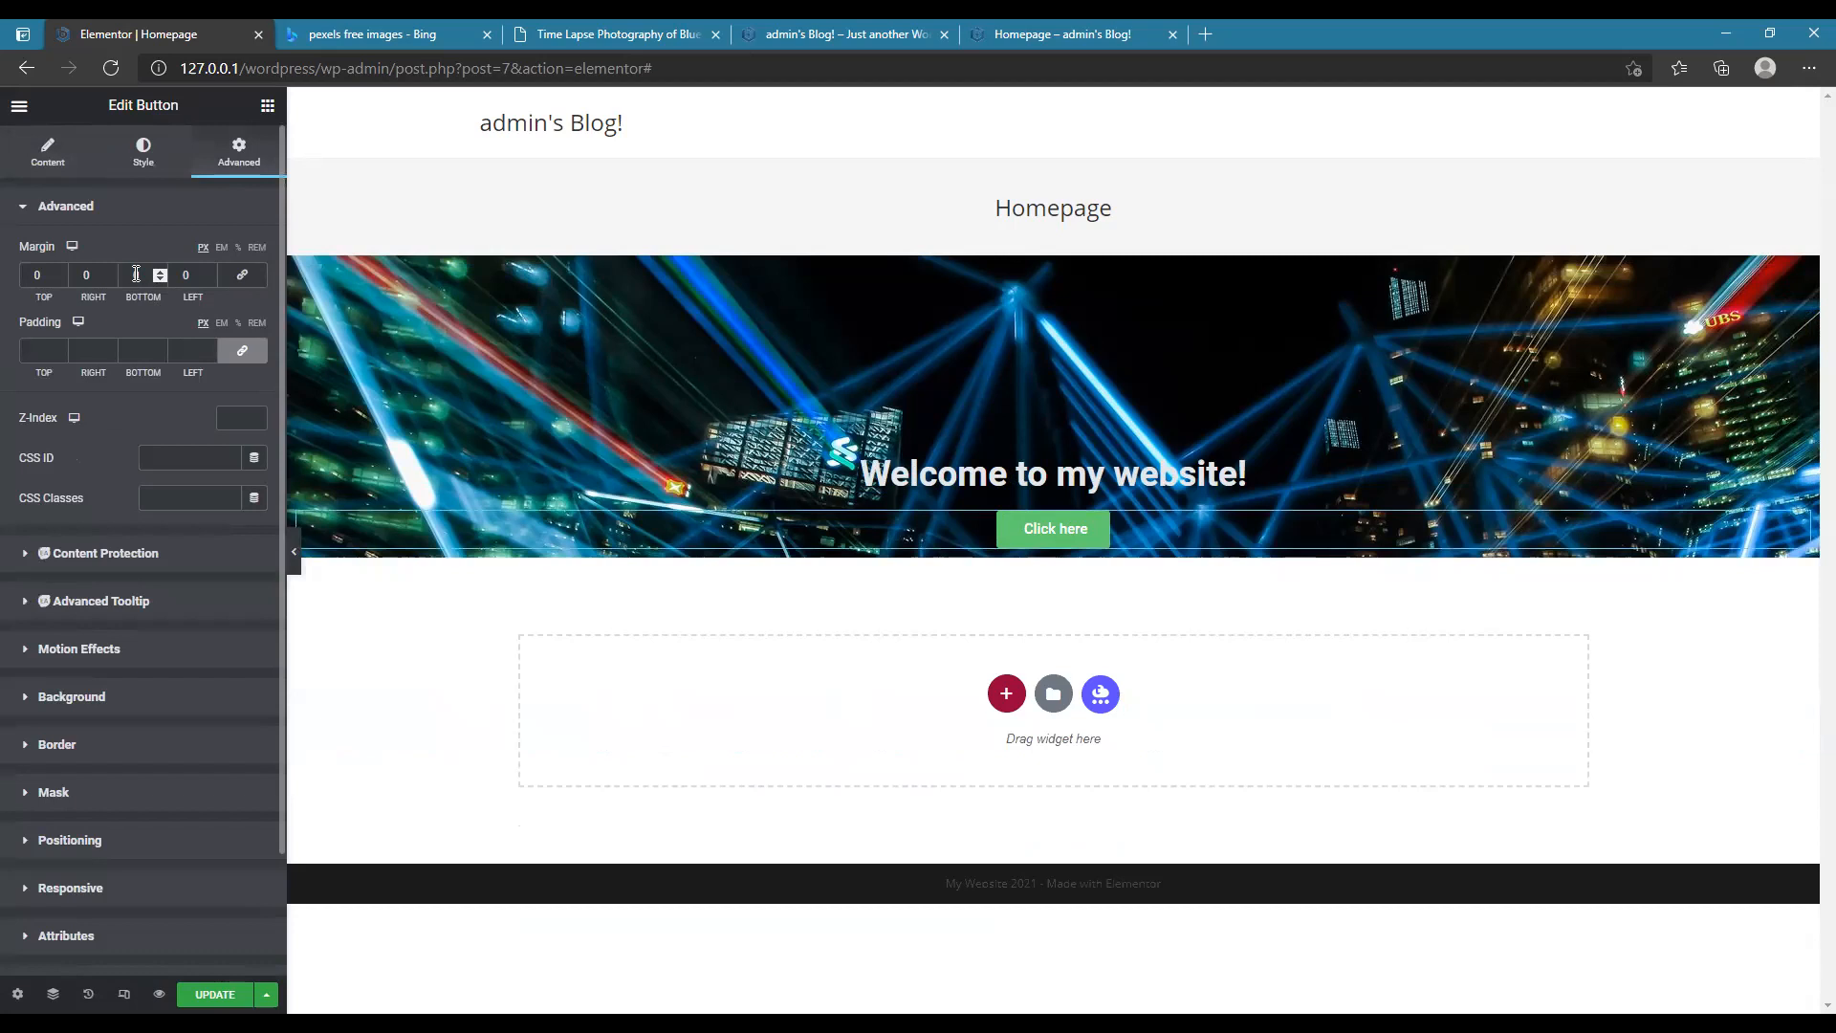
left_click(133, 273)
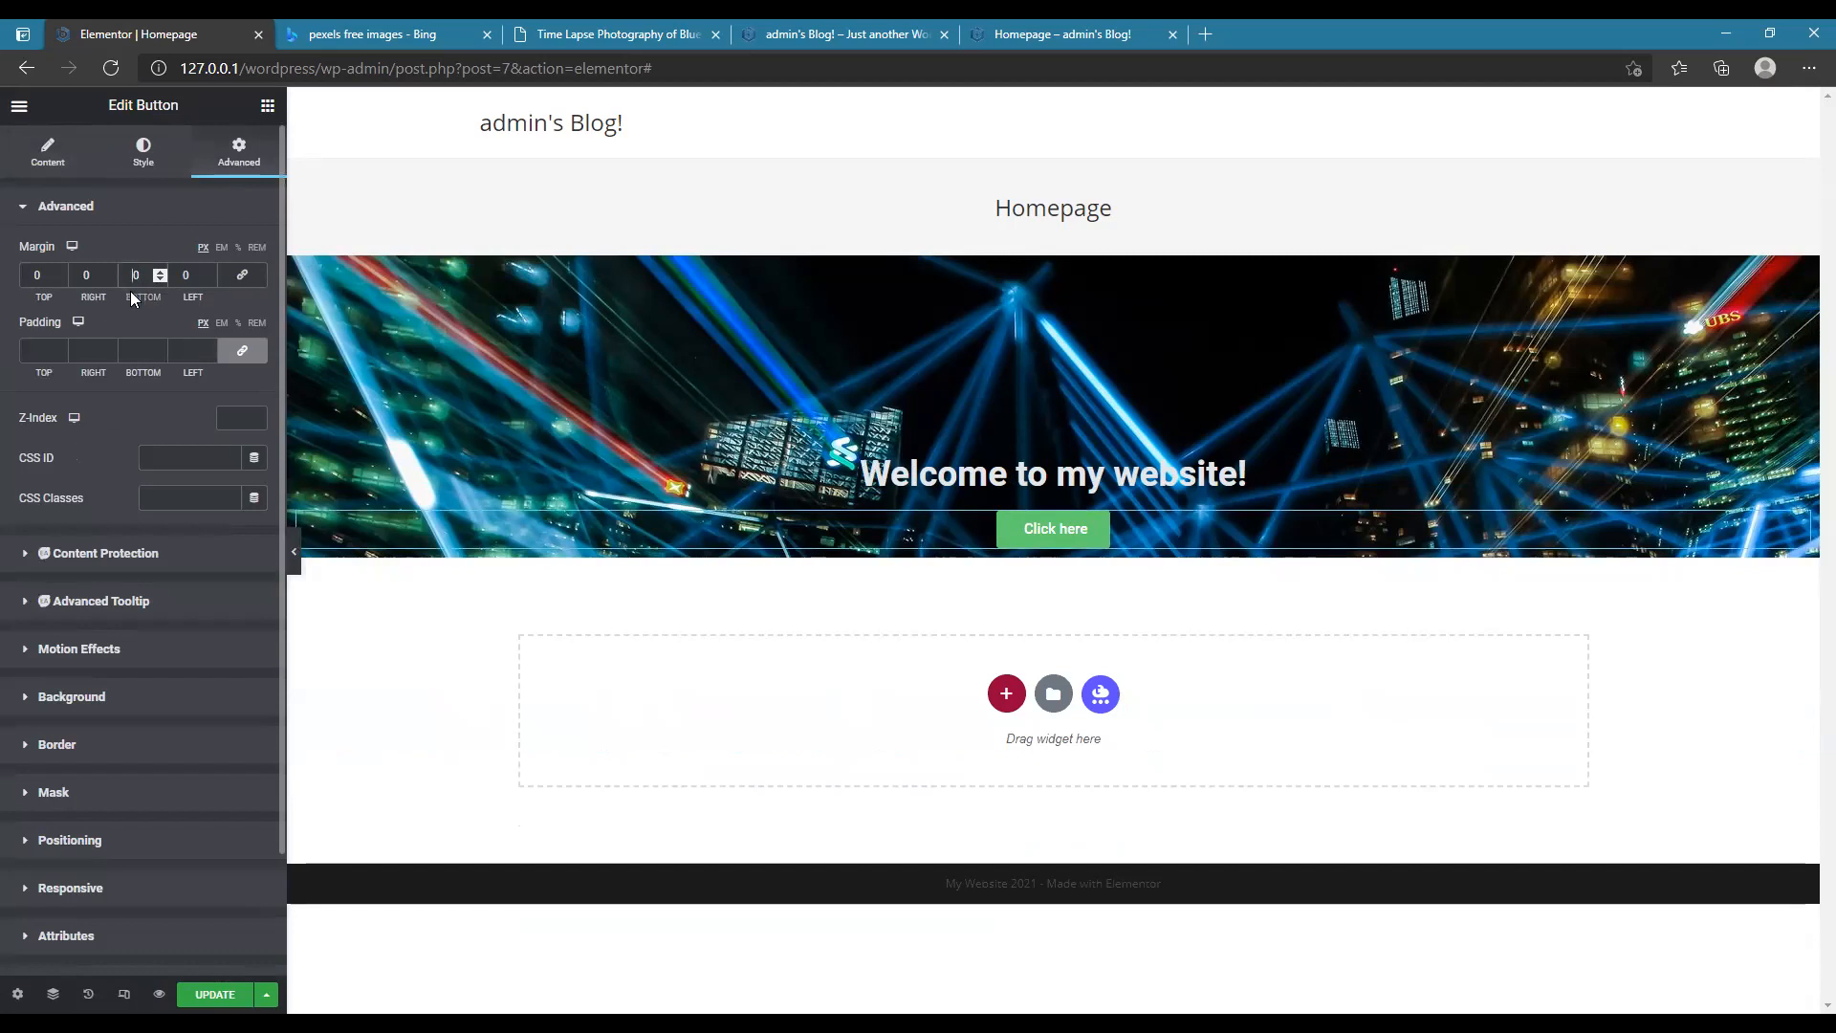
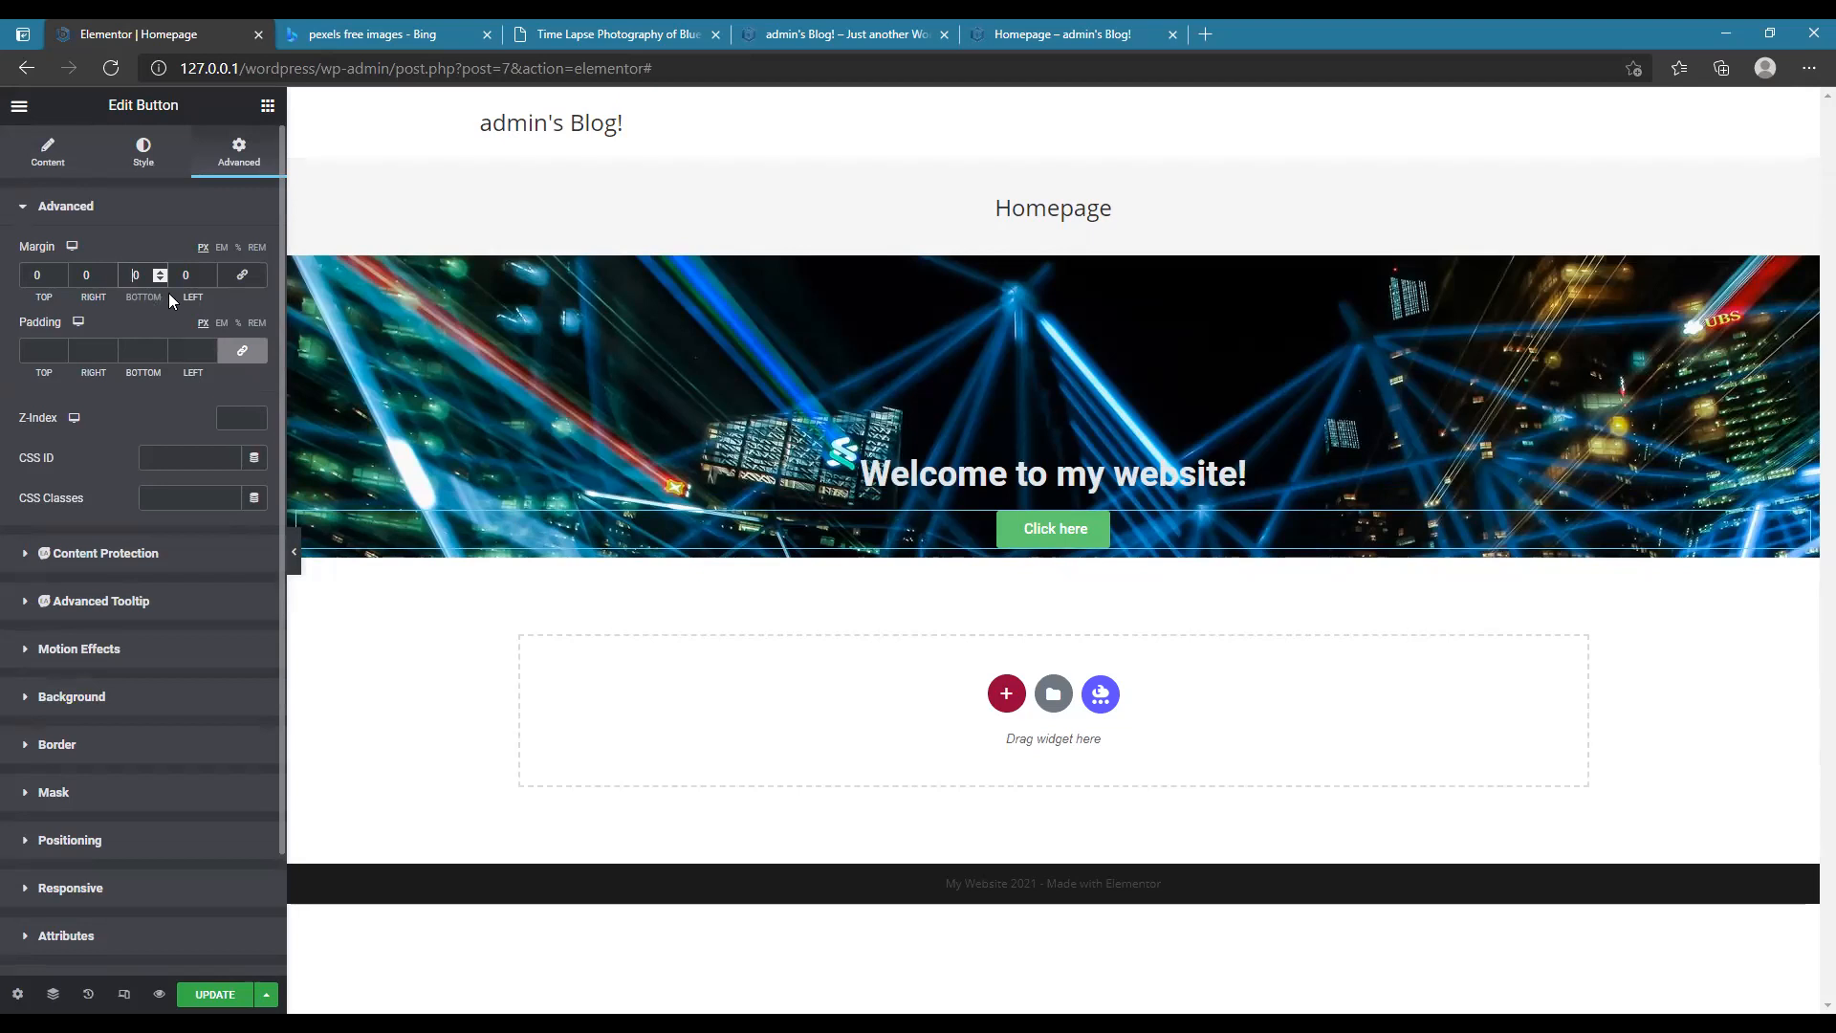
type("2")
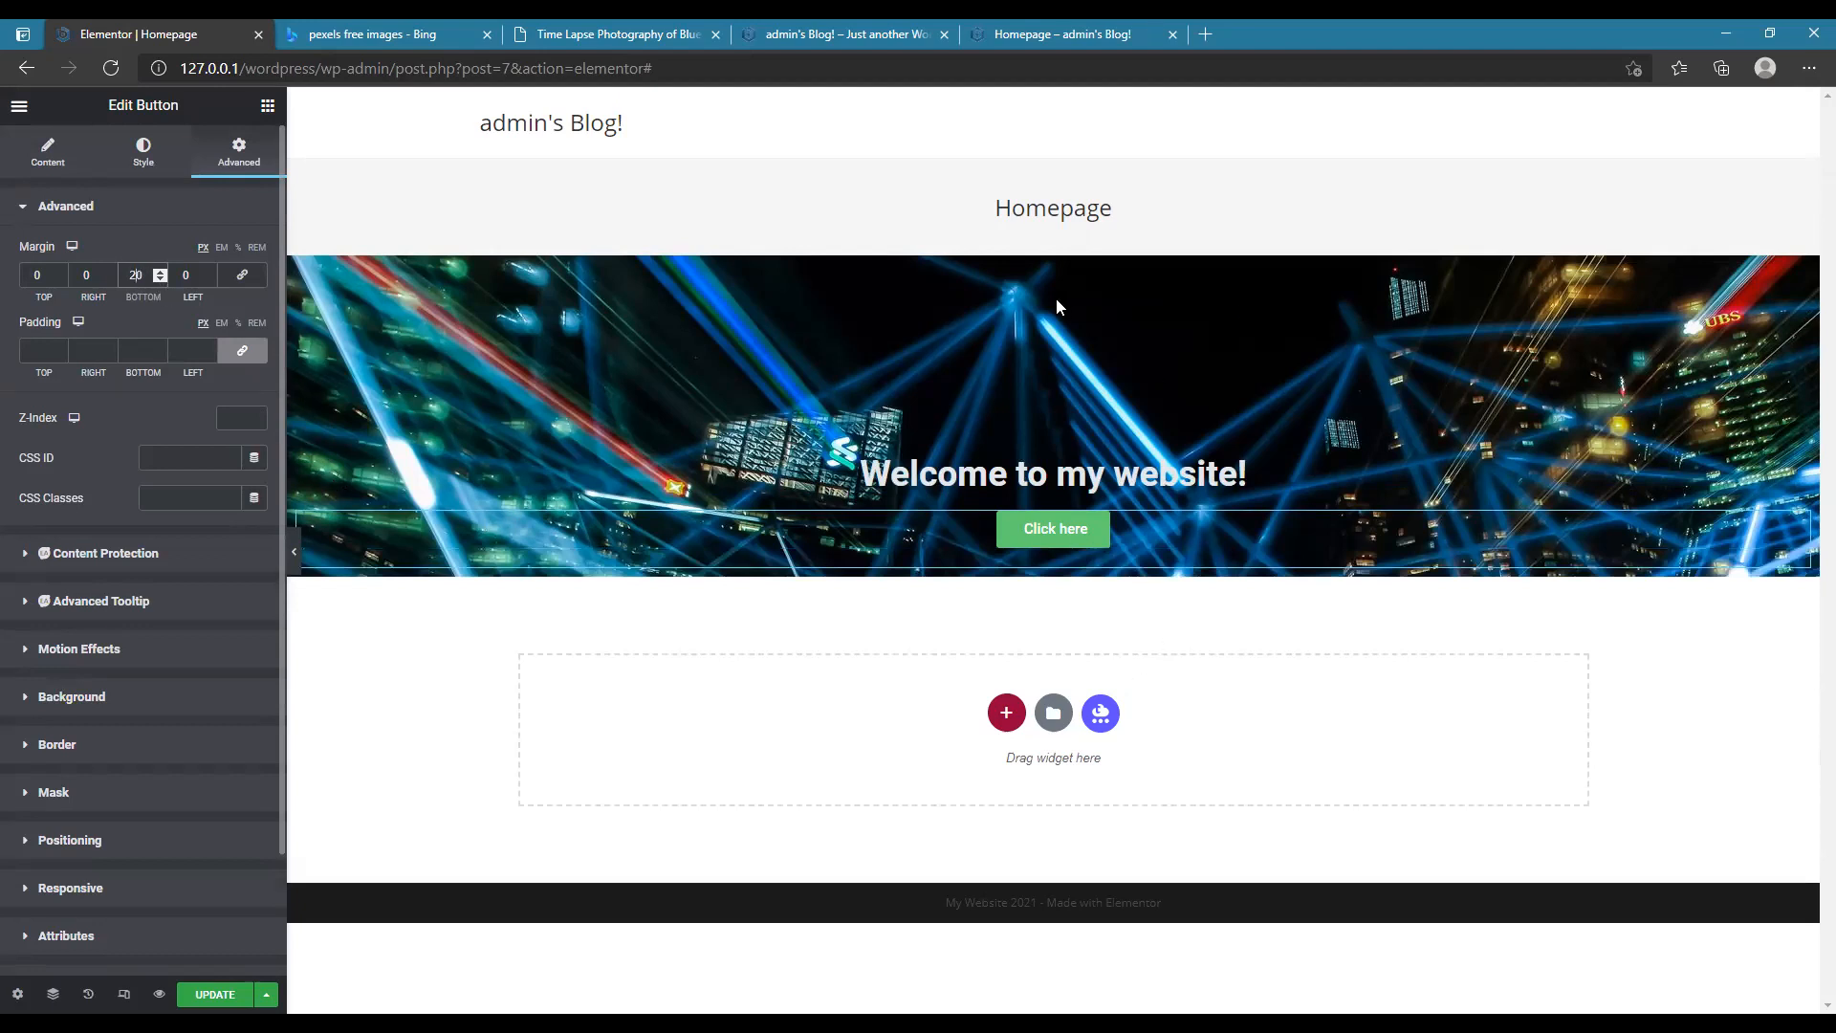
- Update the Homepage in the editor and view the published page on the site
left_click(859, 489)
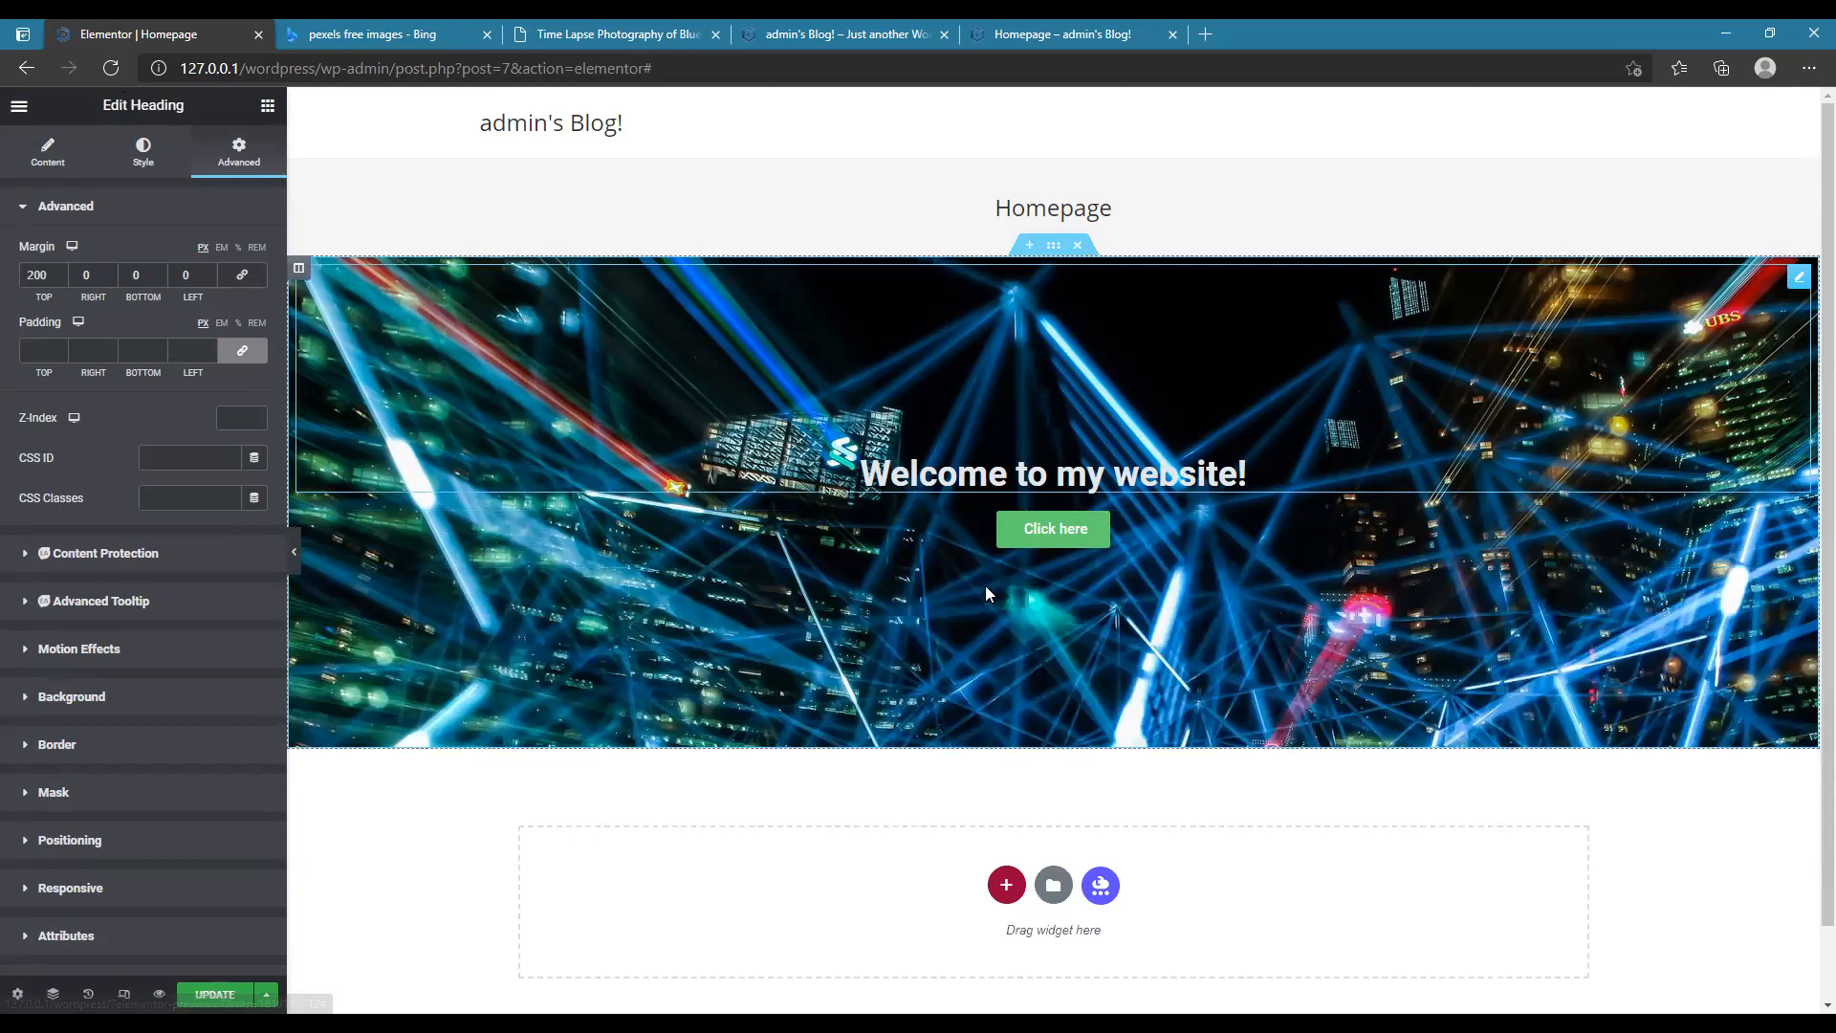
key("ctrl+4")
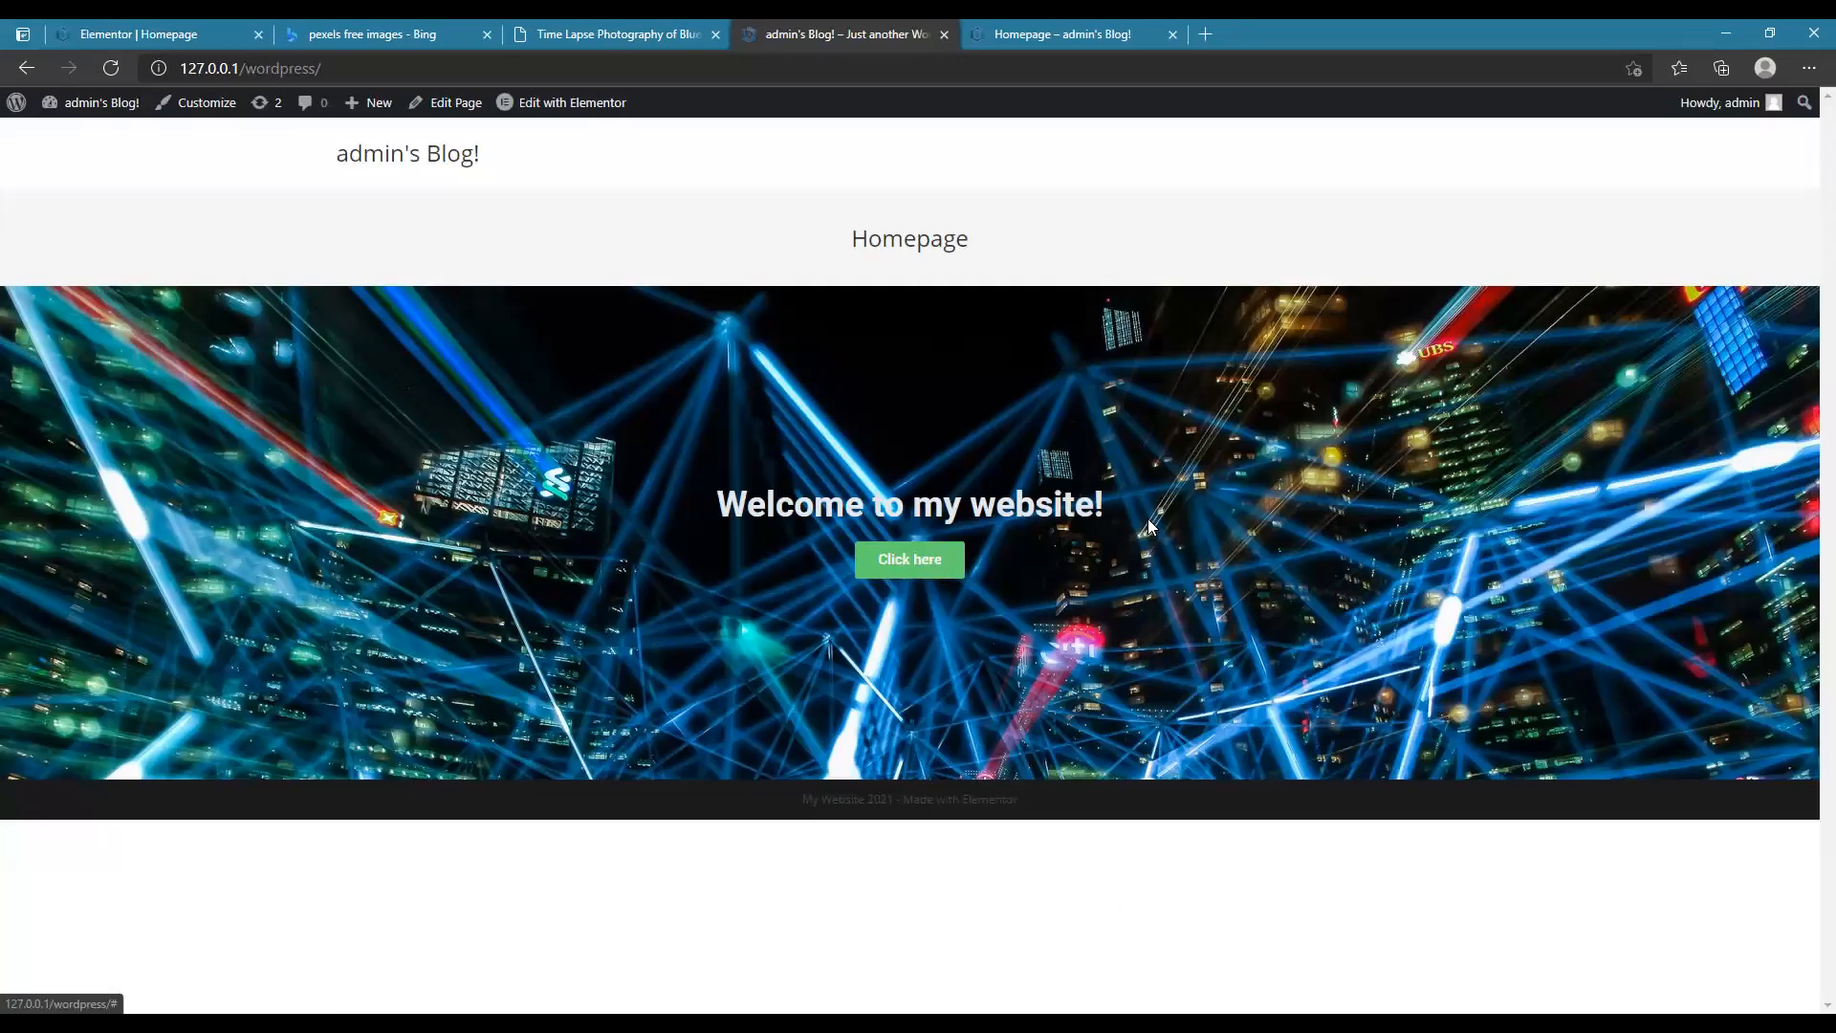
- Try the "Click here" button on the published homepage and return to the page in the Elementor editor
left_click(960, 568)
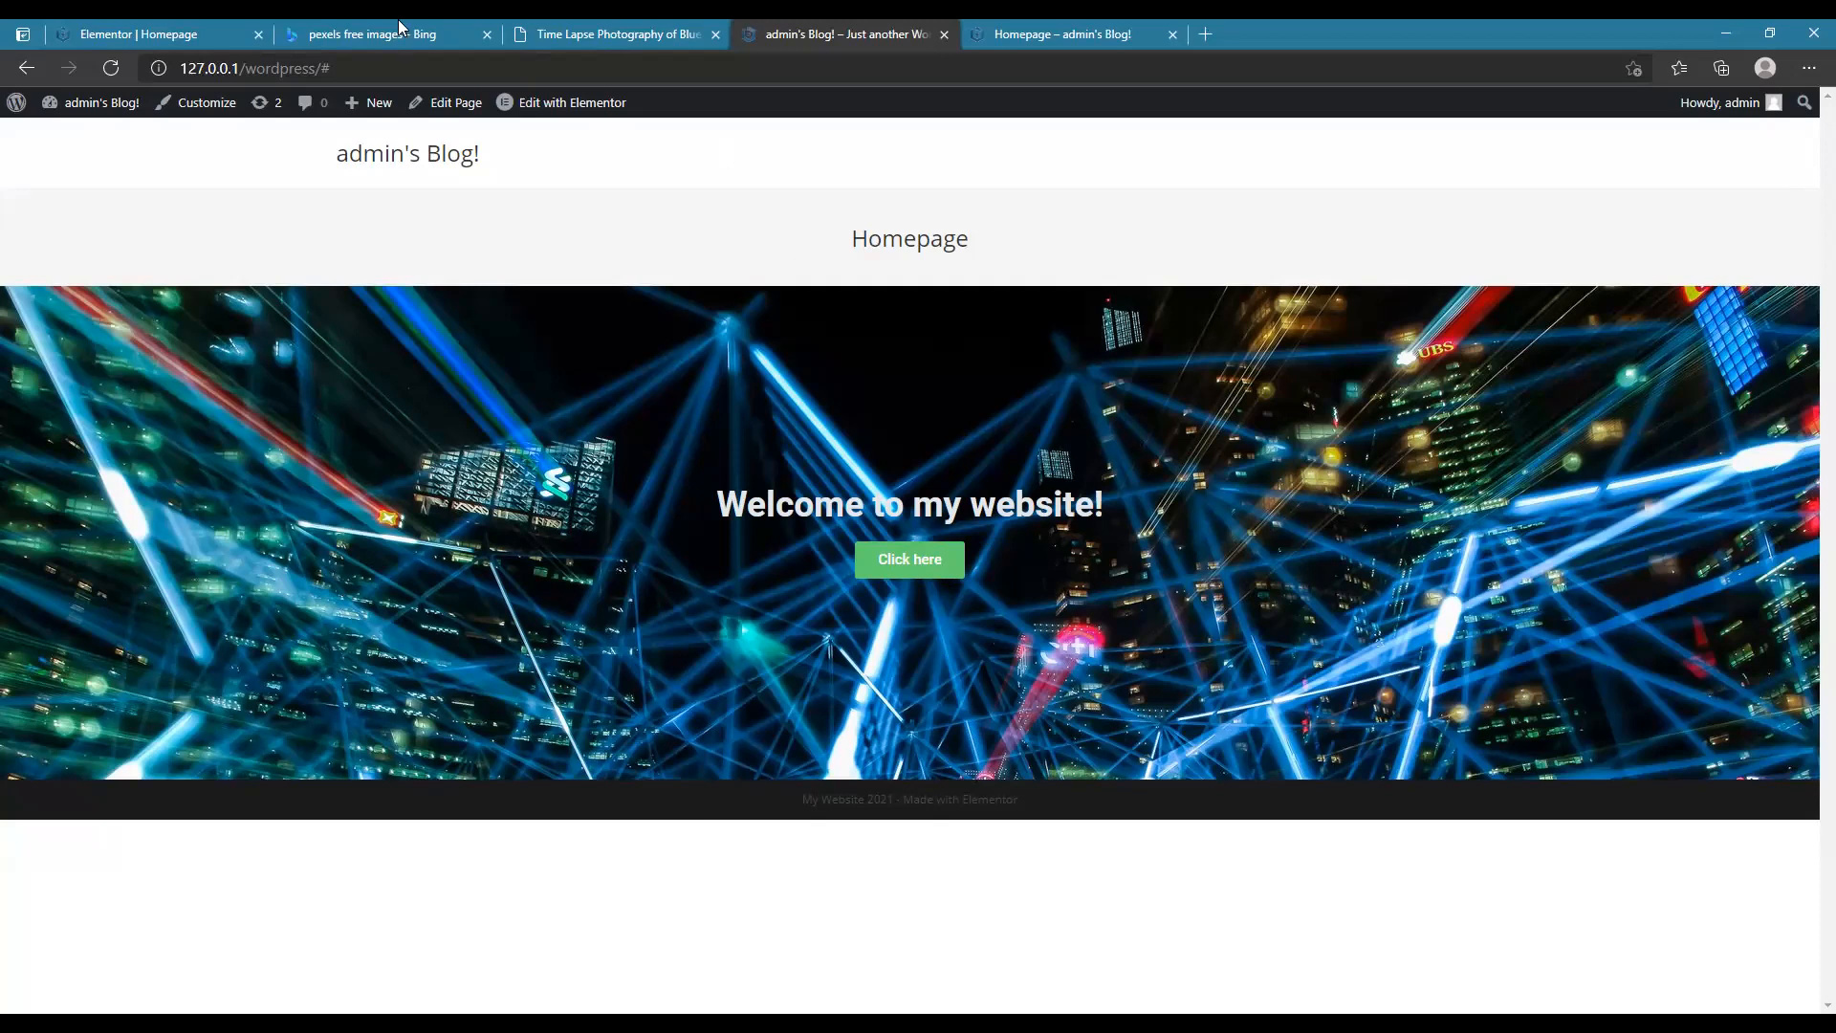
left_click(120, 31)
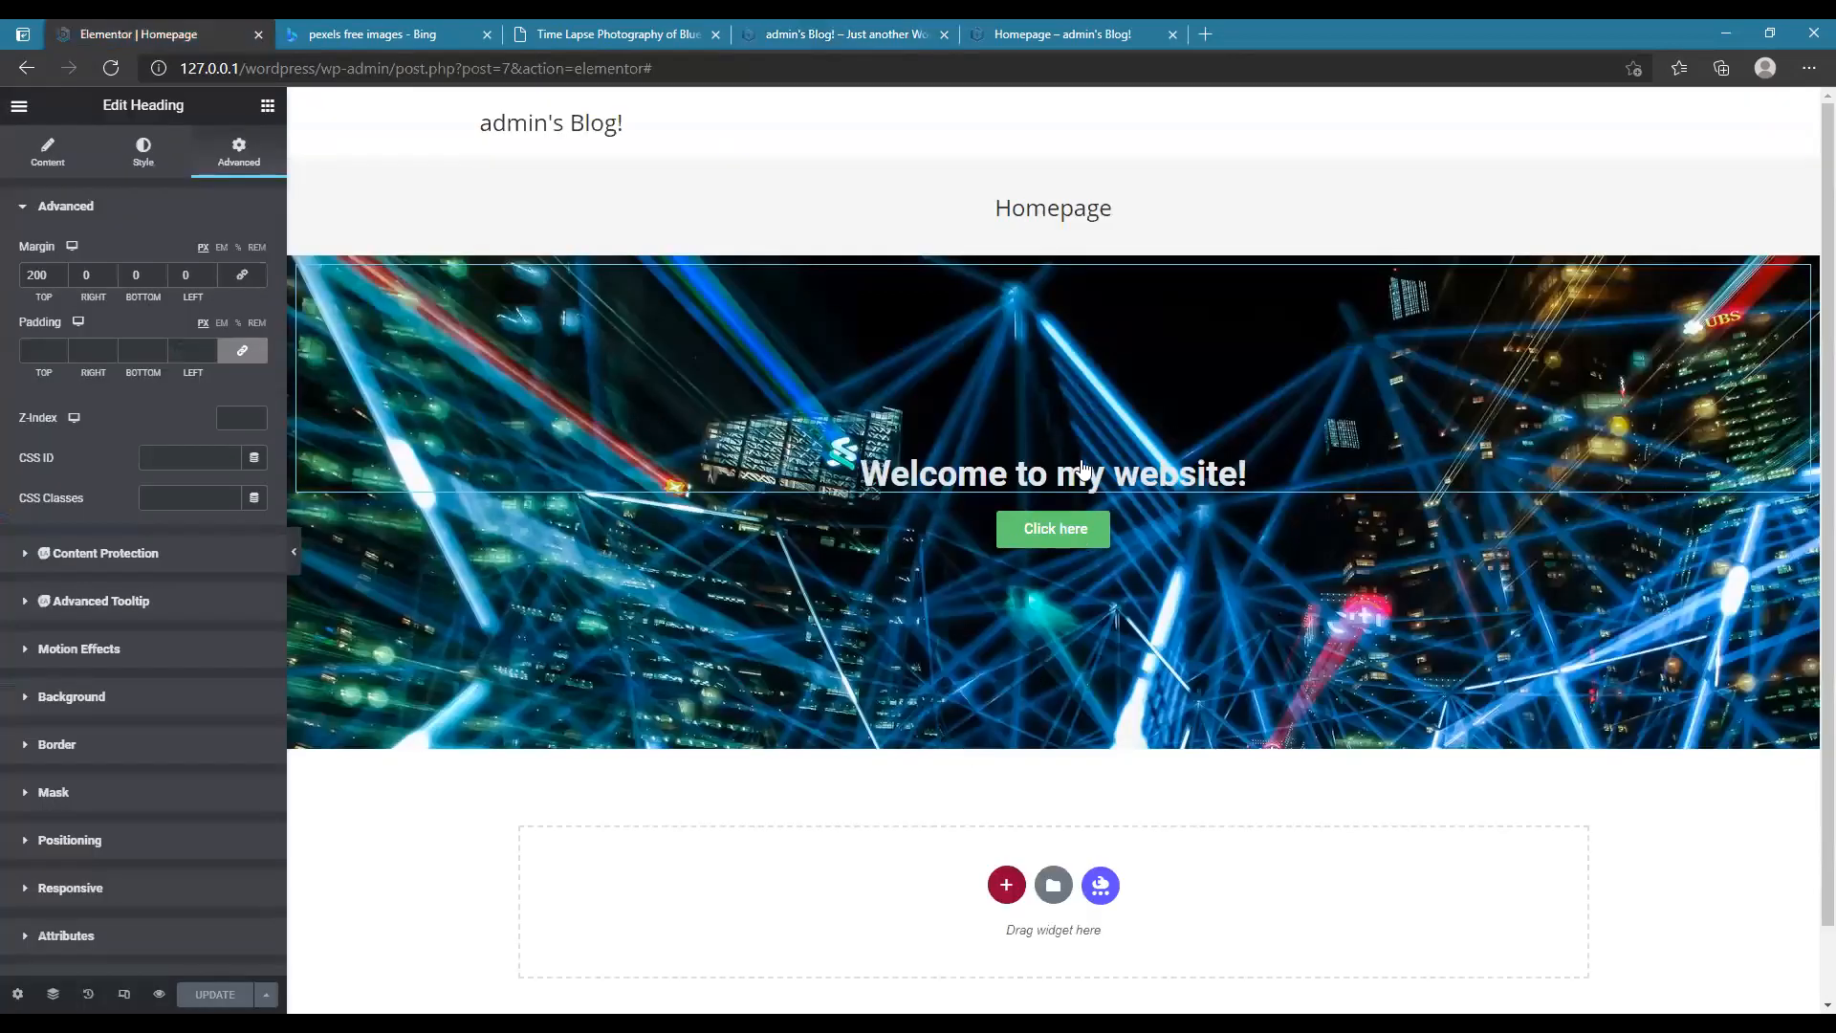
- Add a new section below the hero banner with a two-column structure, narrow first column and wide second column
scroll(1045, 798, "down", 2)
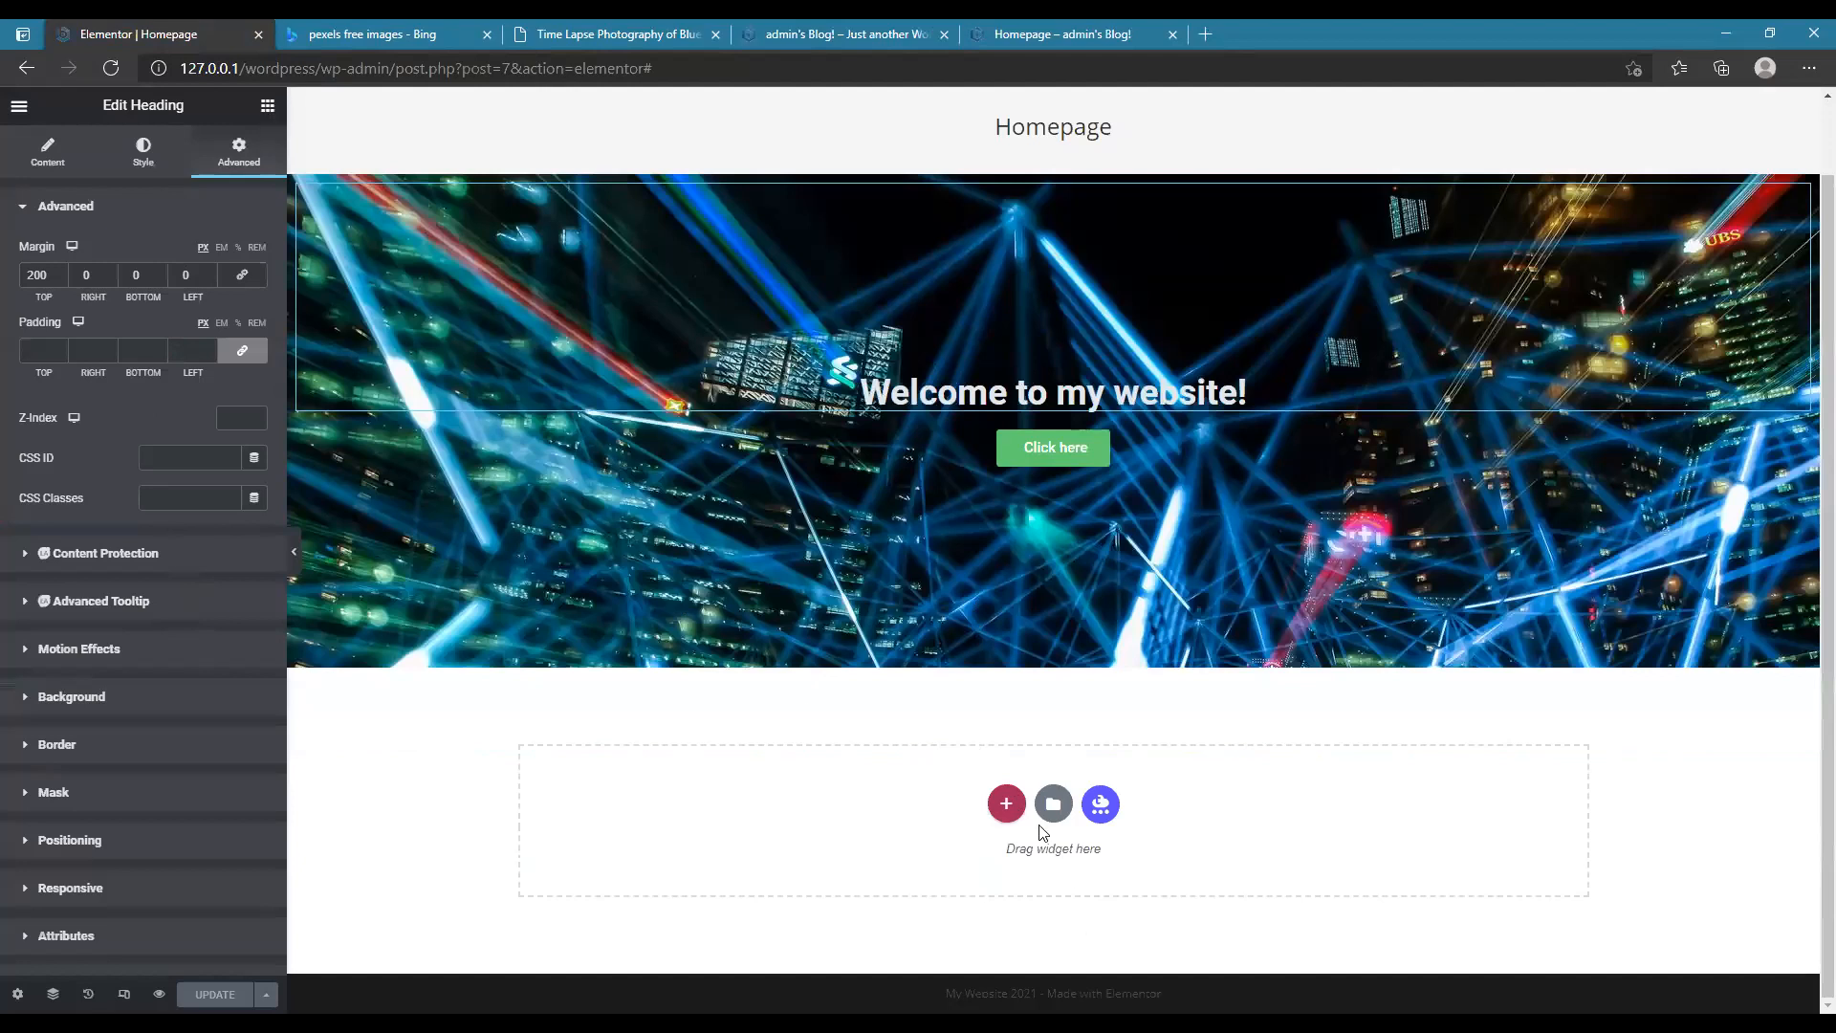
left_click(1006, 803)
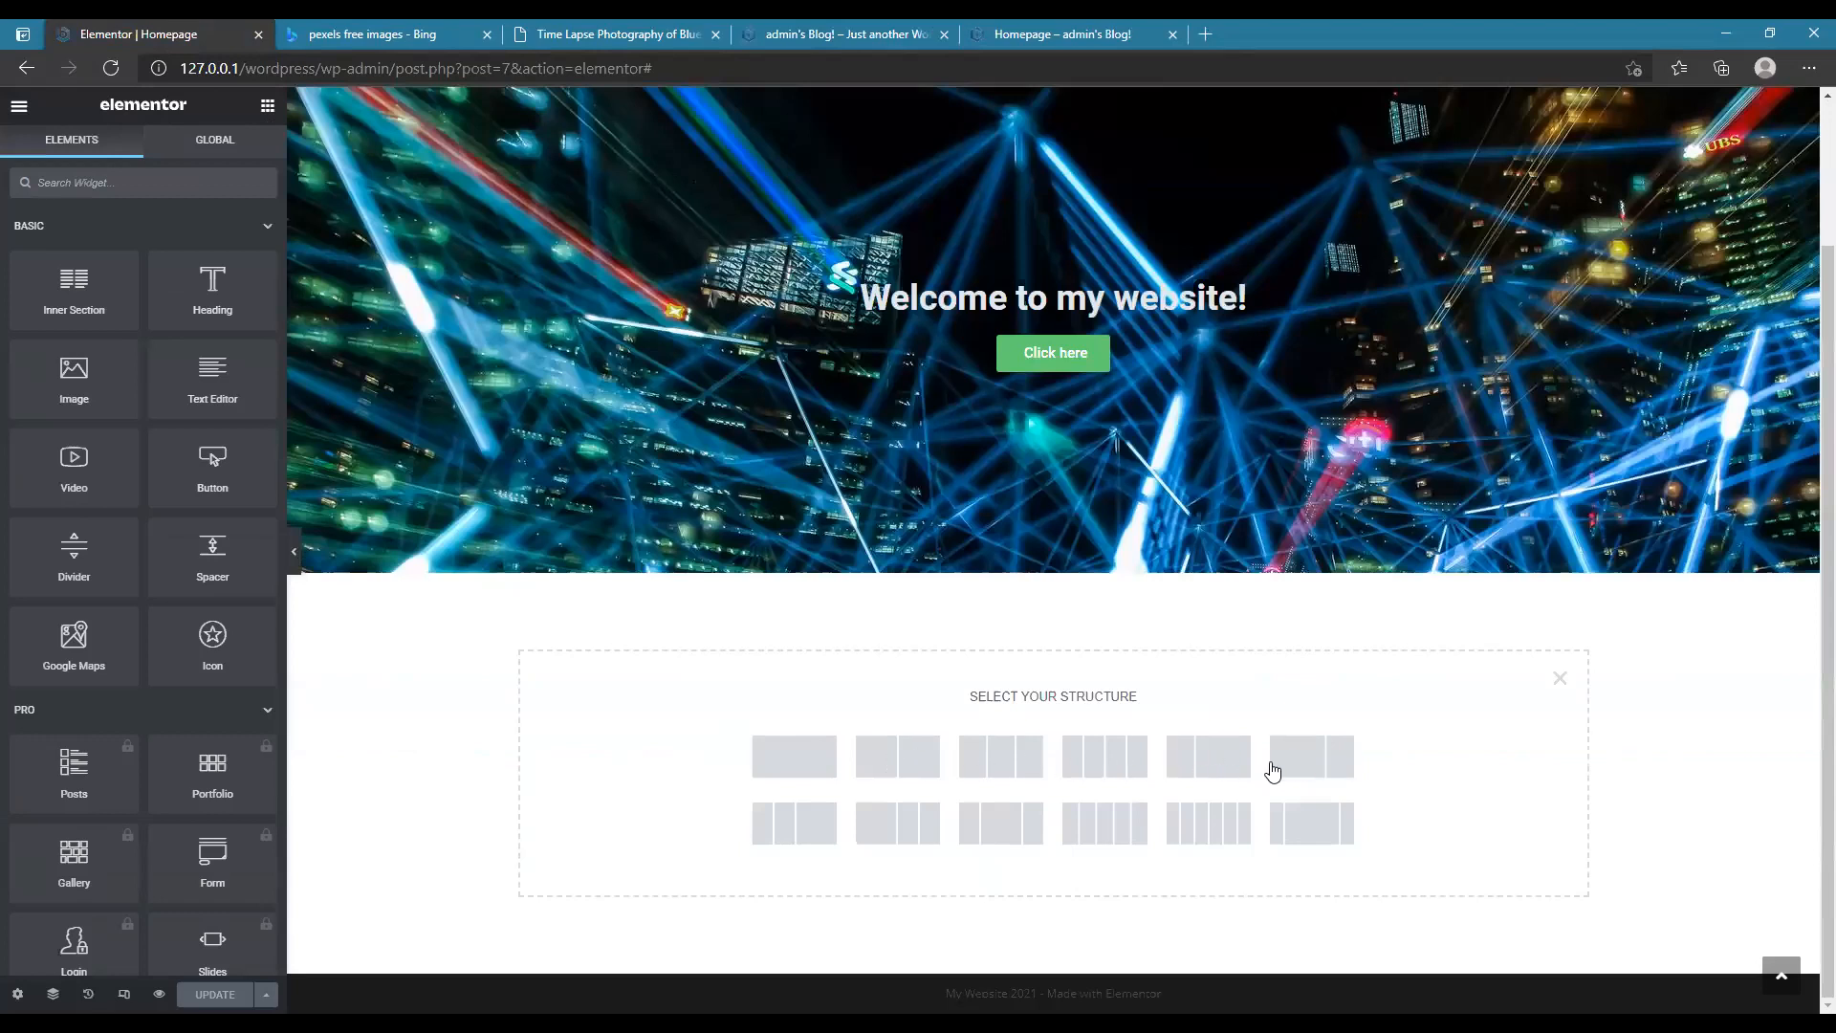
left_click(1008, 761)
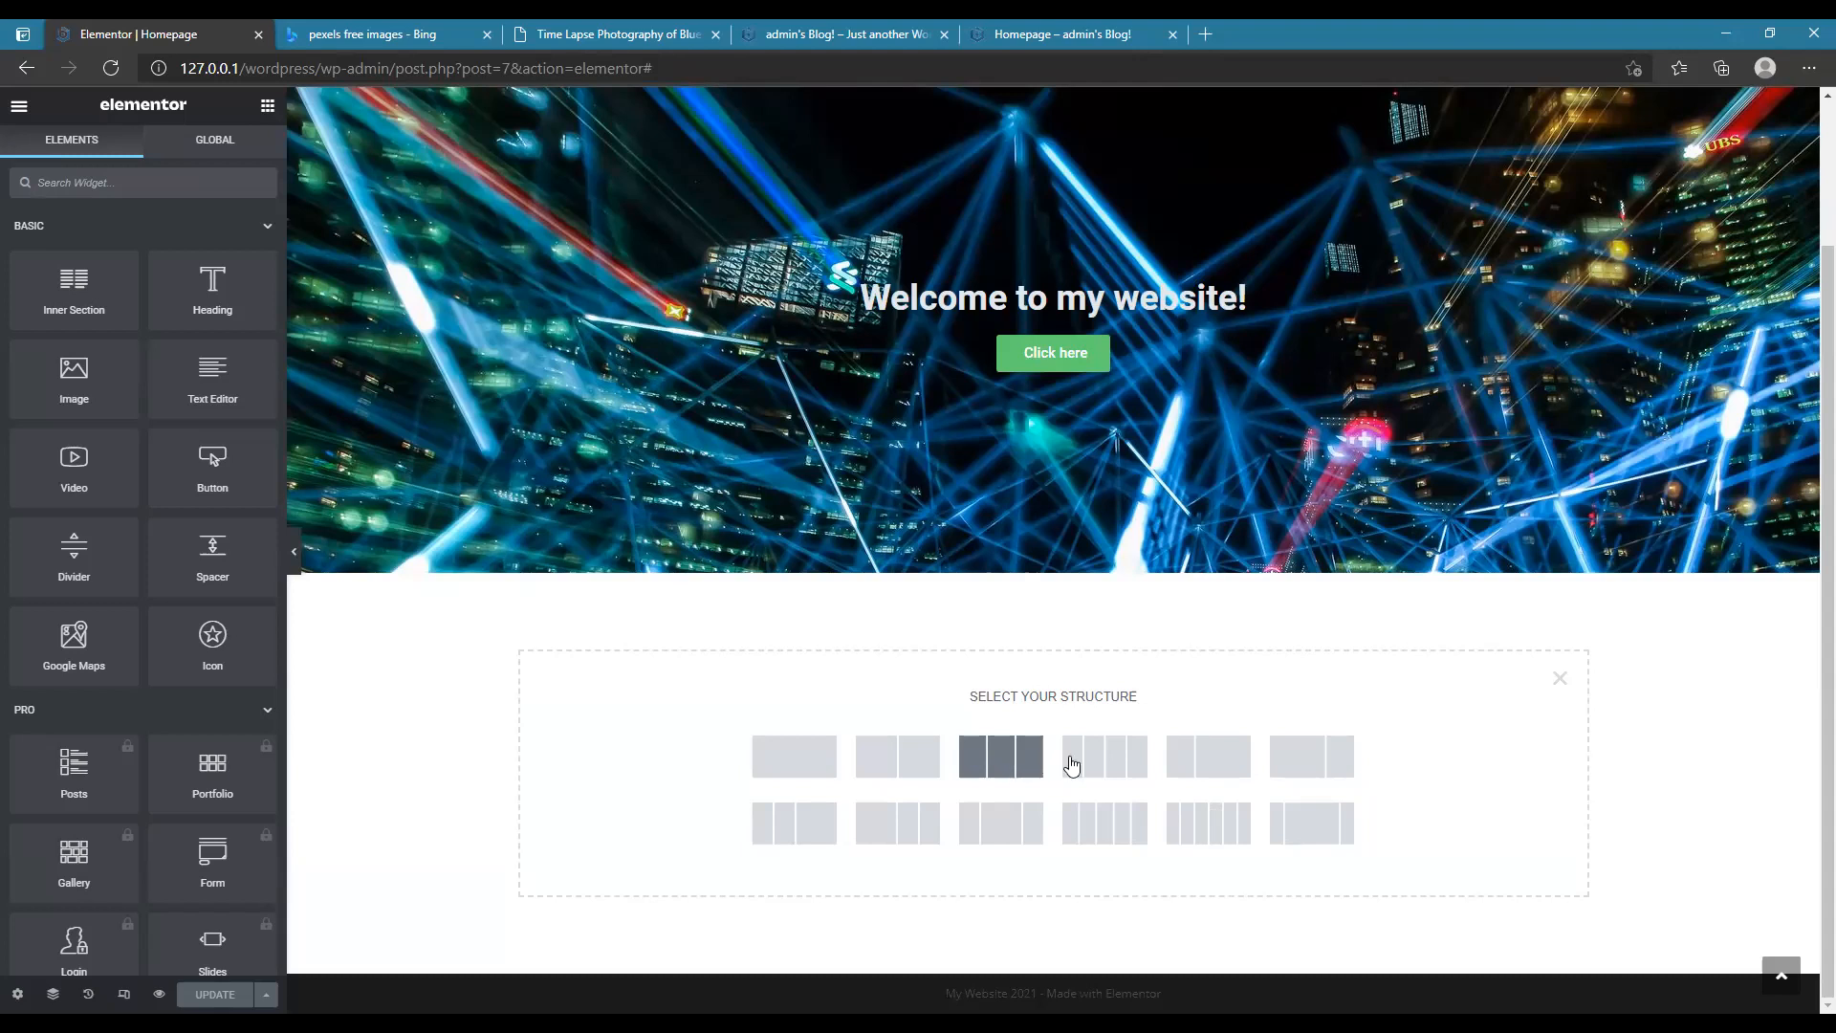
left_click(1229, 768)
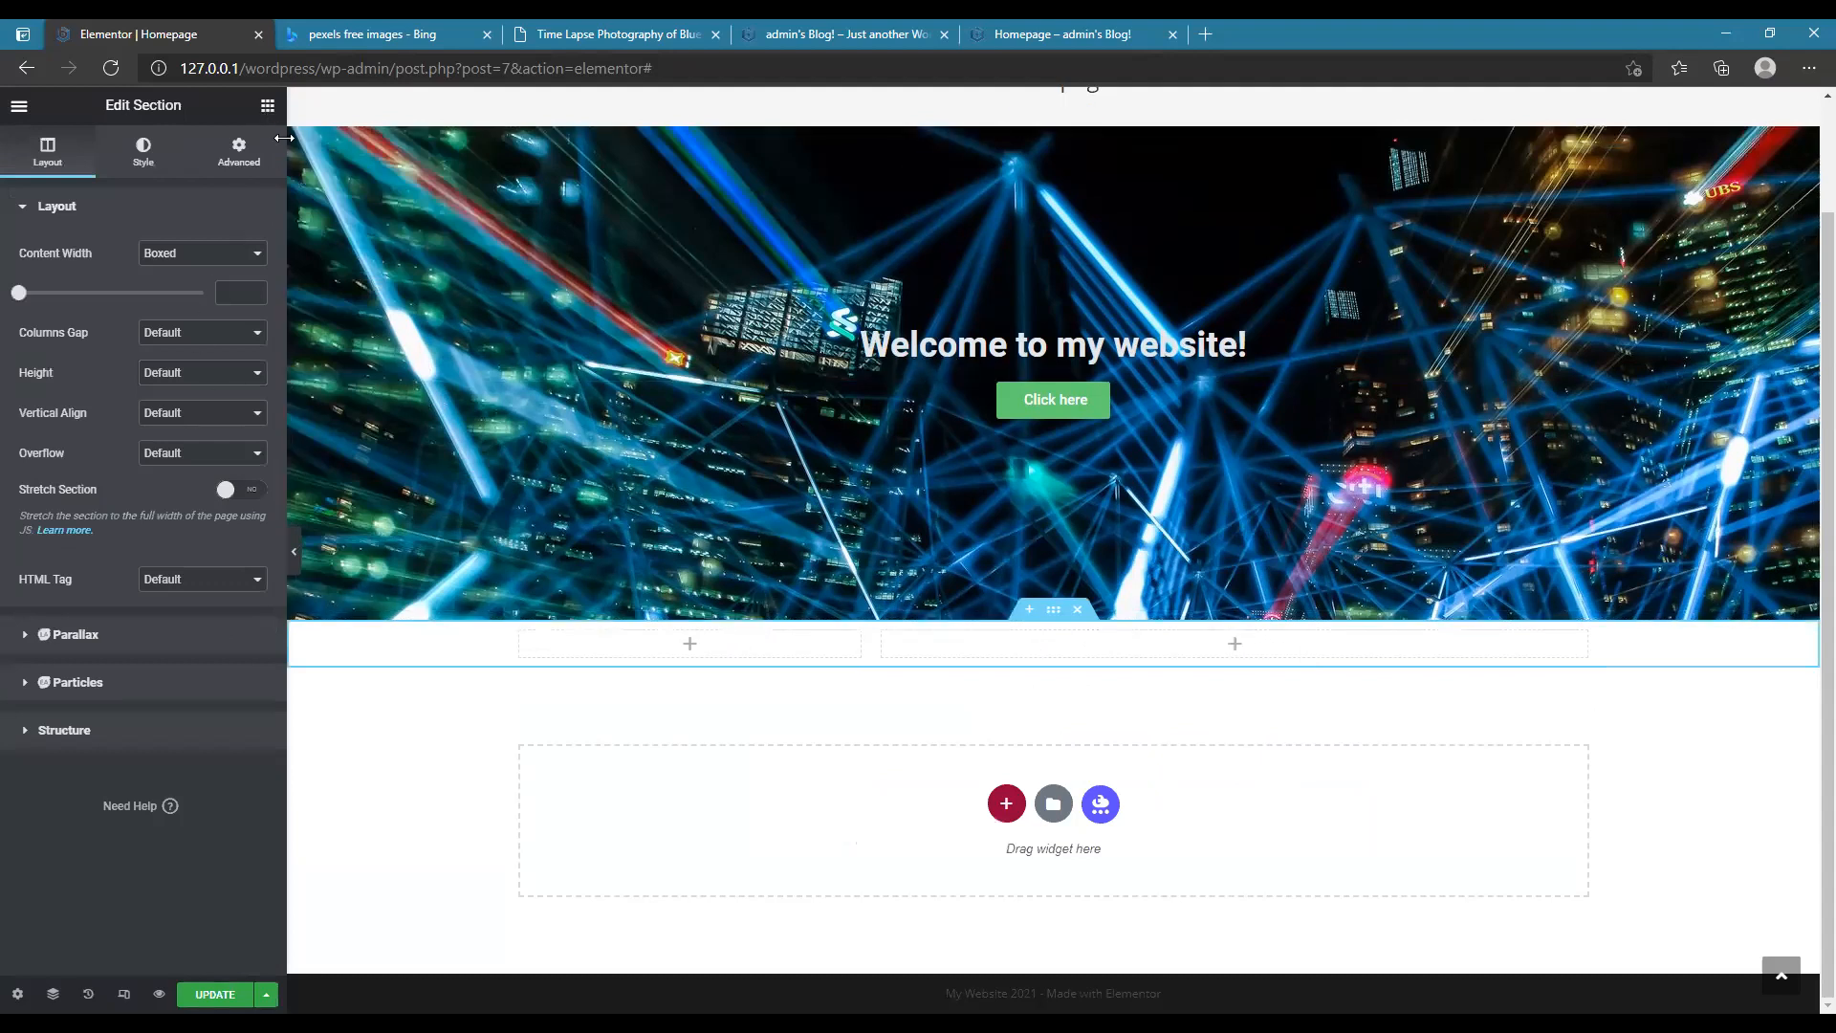
- Add a Heading widget to the wide column of the new section and set its title to "This is my heading no.1"
left_click(268, 106)
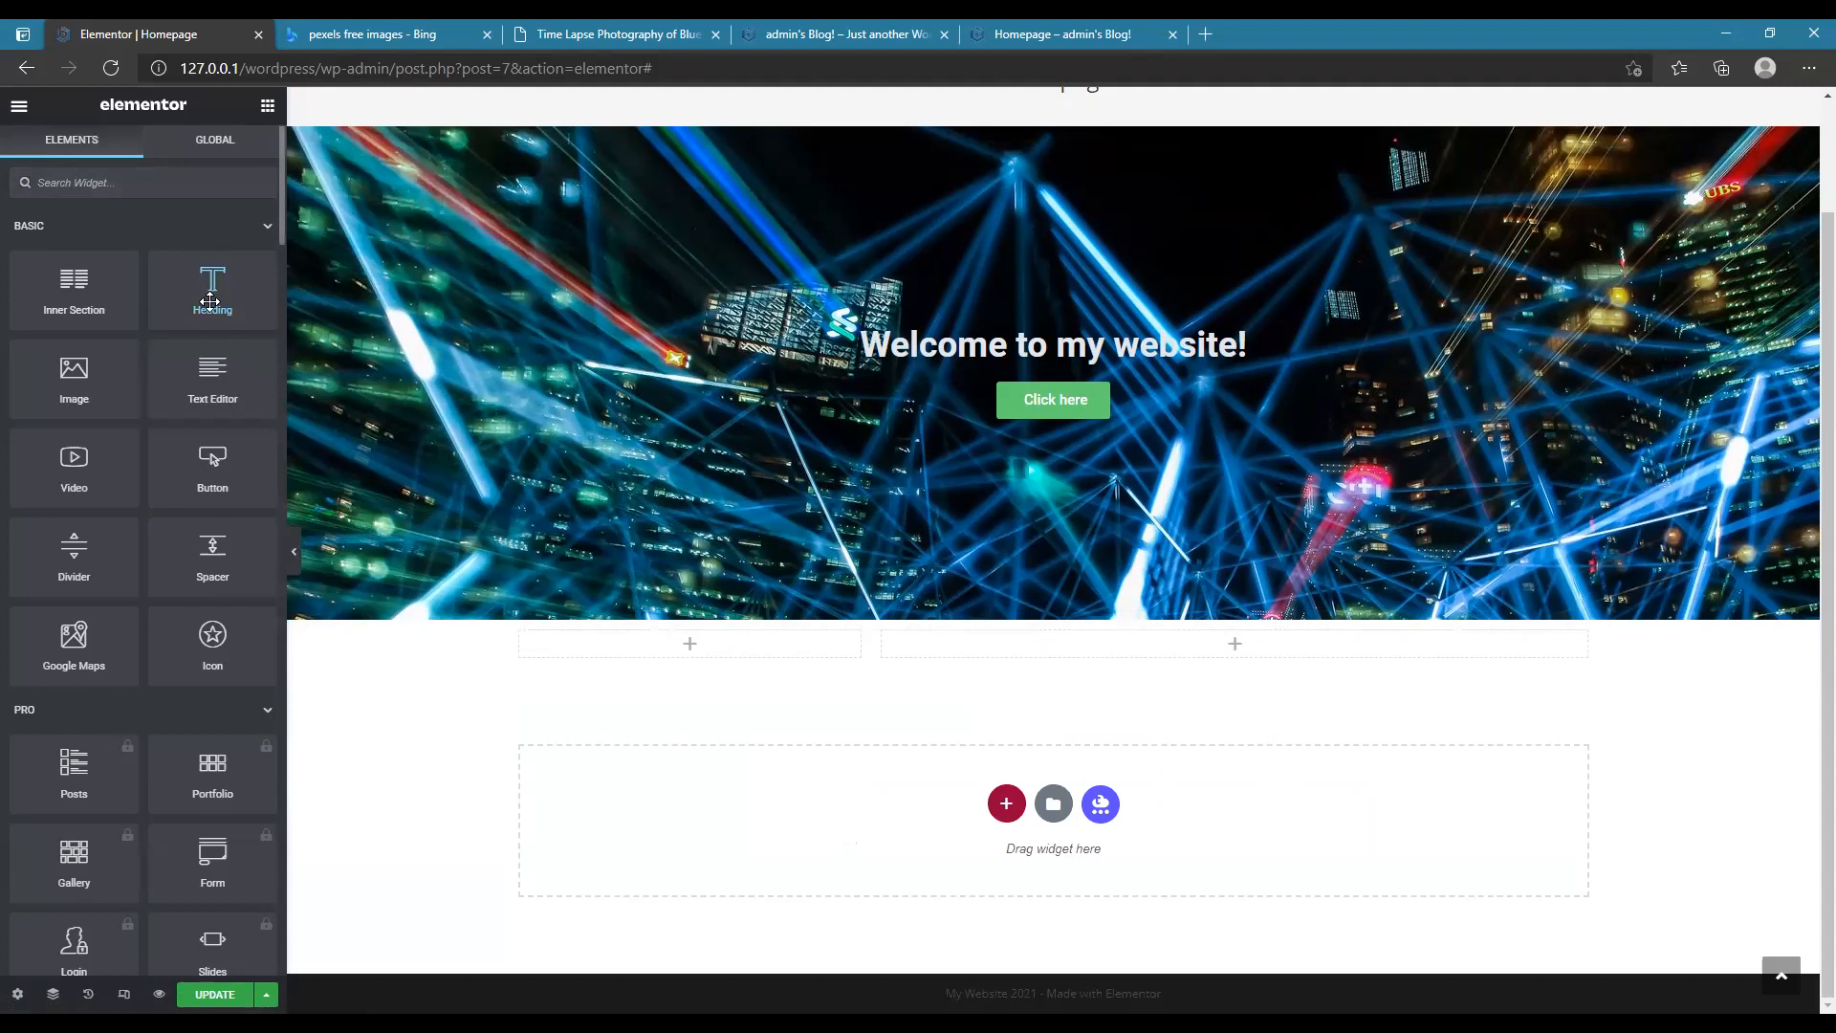
left_click_drag(203, 250, 1210, 650)
key("BackSpace")
key("BackSpace")
key("BackSpace")
key("BackSpace")
key("BackSpace")
key("BackSpace")
key("BackSpace")
key("BackSpace")
key("BackSpace")
key("BackSpace")
key("BackSpace")
key("BackSpace")
key("BackSpace")
key("BackSpace")
key("BackSpace")
key("BackSpace")
key("BackSpace")
key("BackSpace")
key("BackSpace")
key("BackSpace")
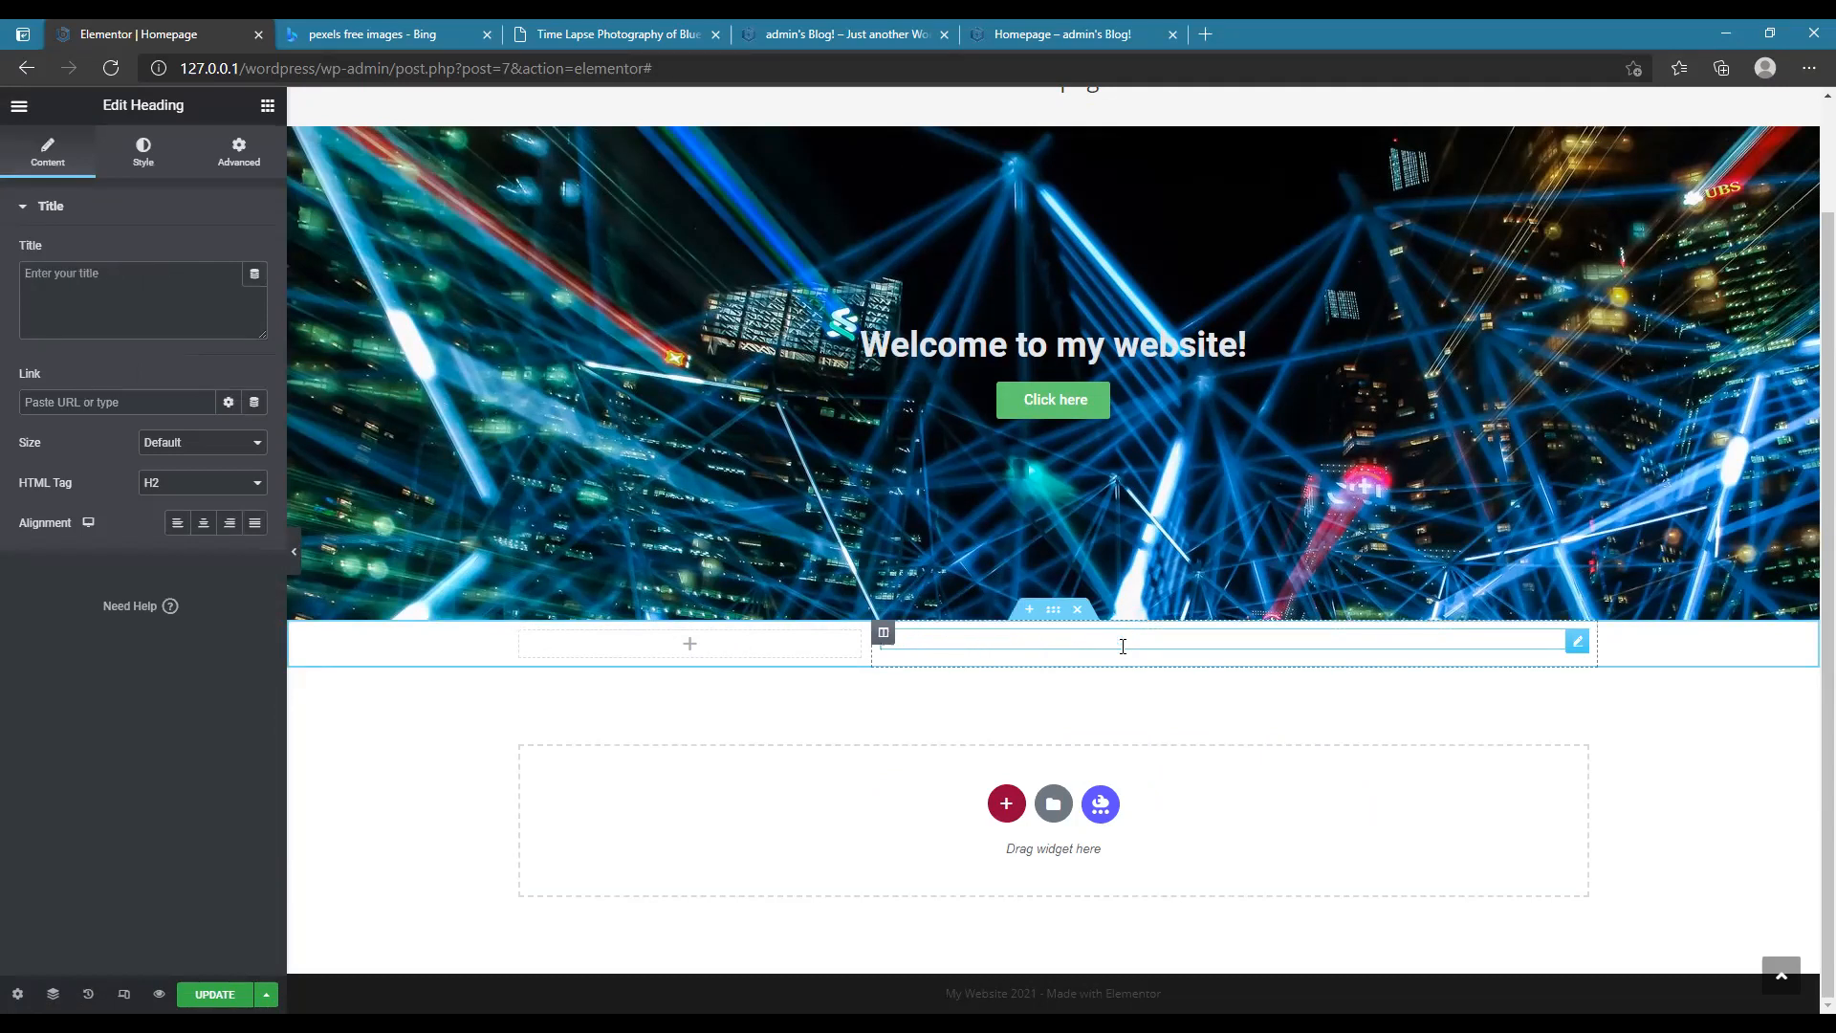
type("This is my heading")
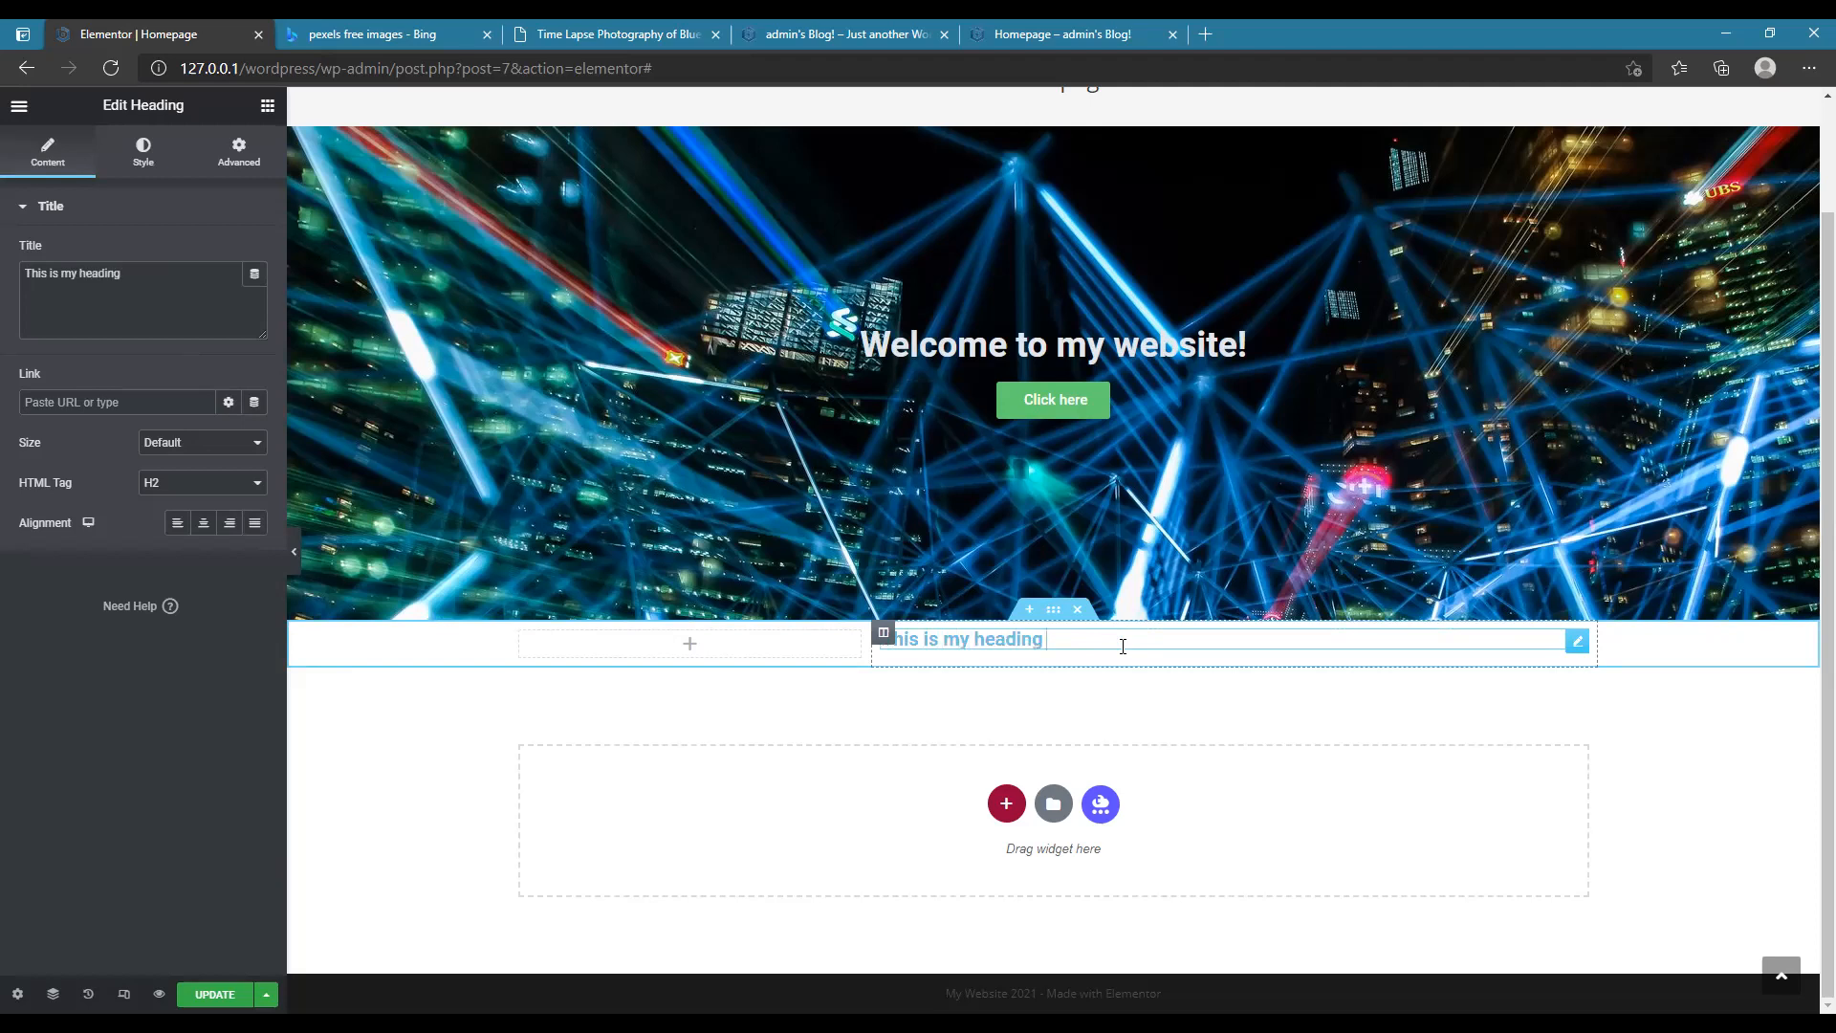
type(" no.1")
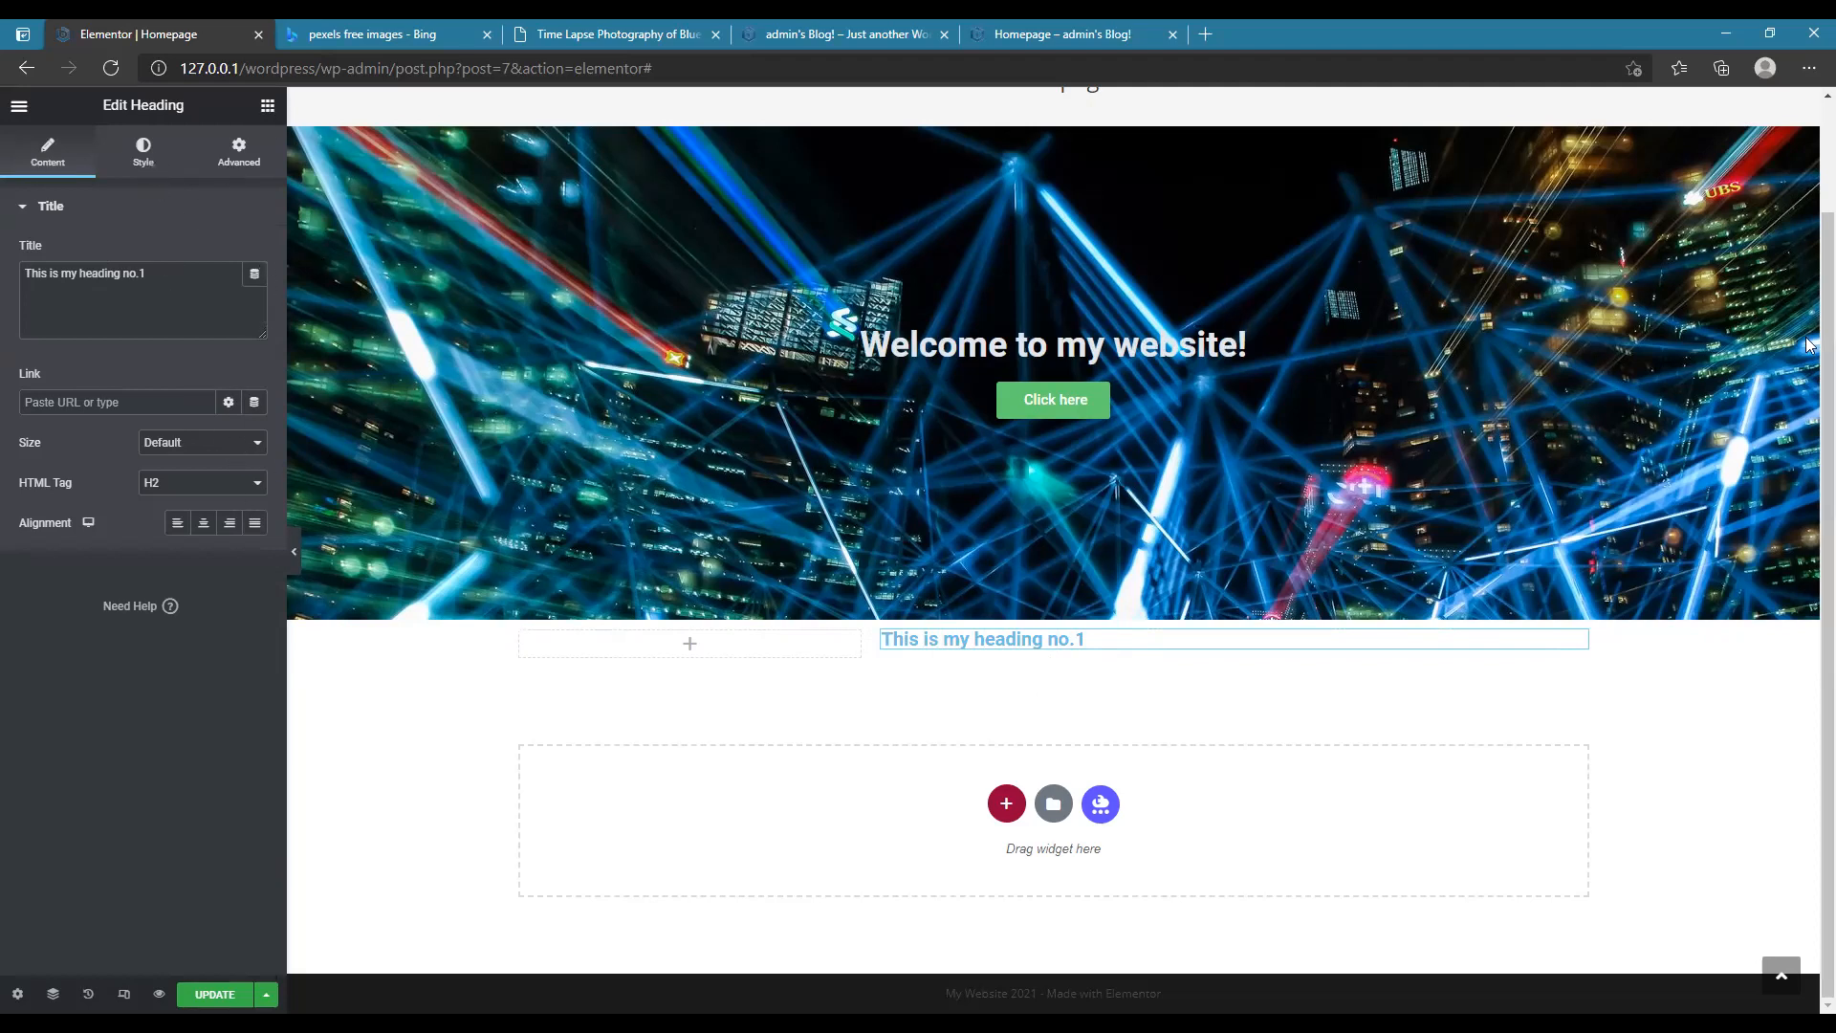
- Change the text color of the new heading to a more saturated, vivid blue
left_click(143, 151)
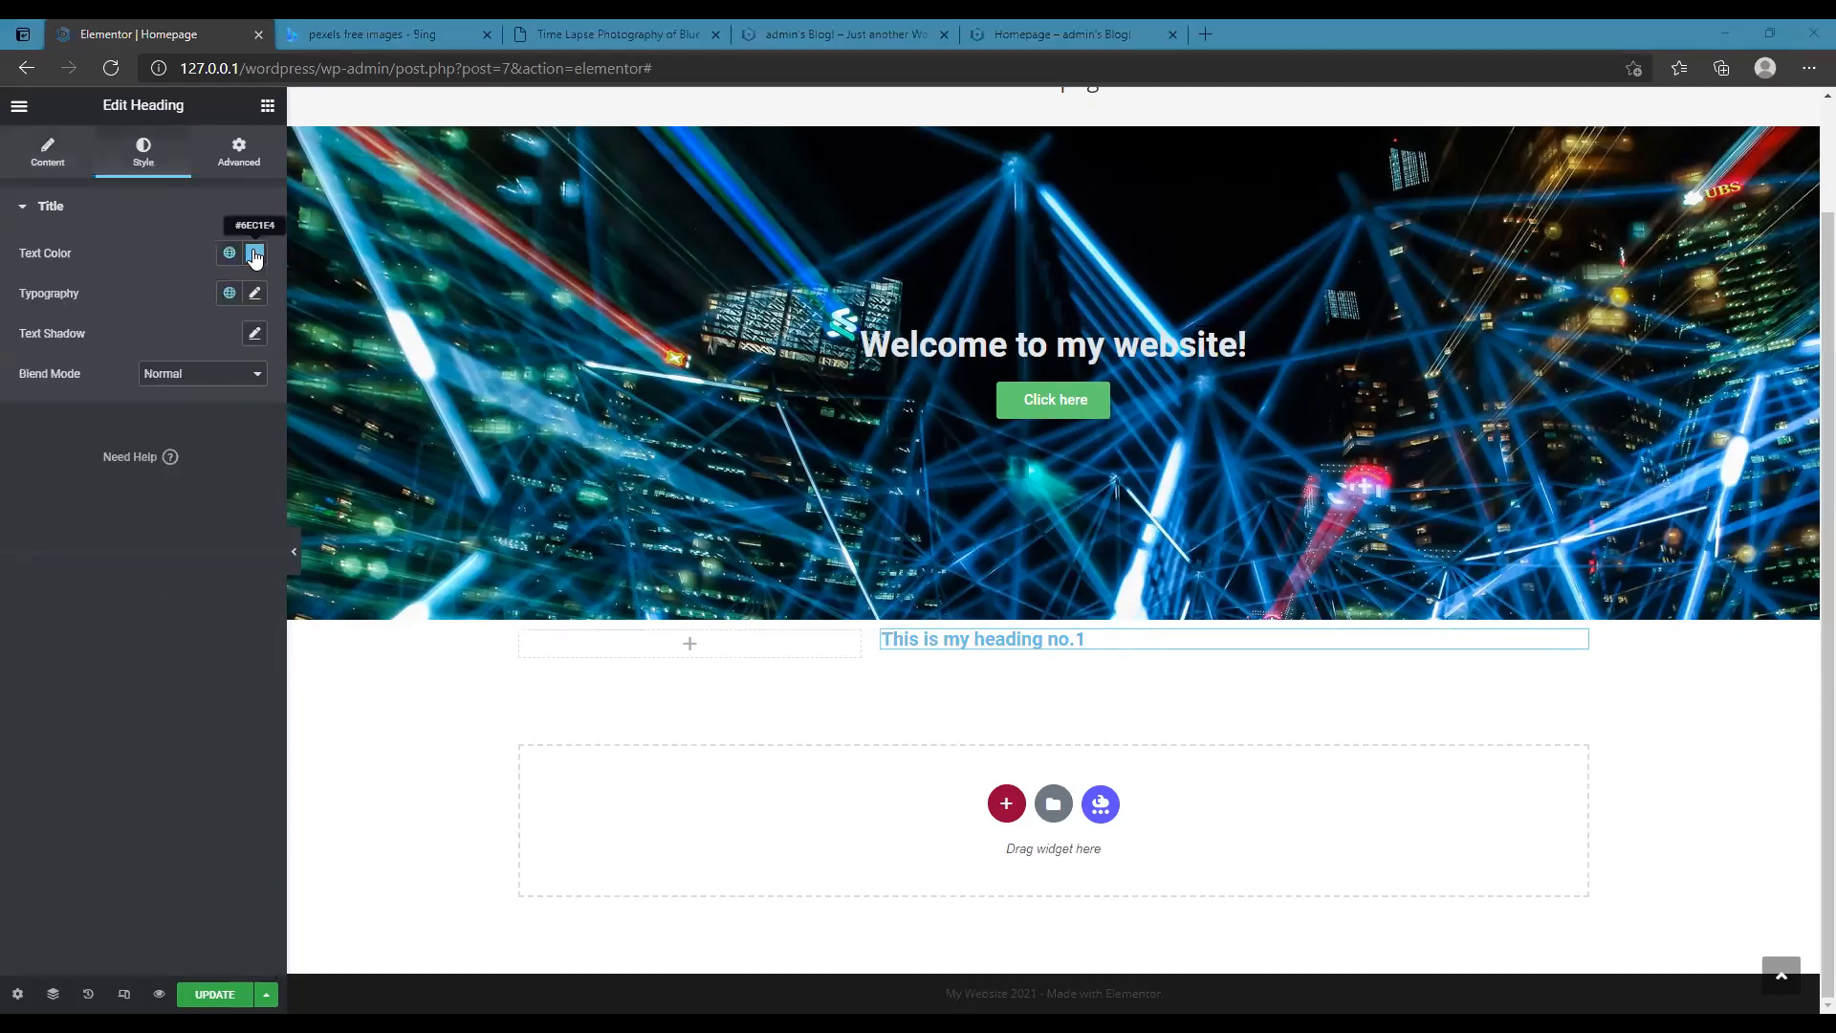
left_click(255, 253)
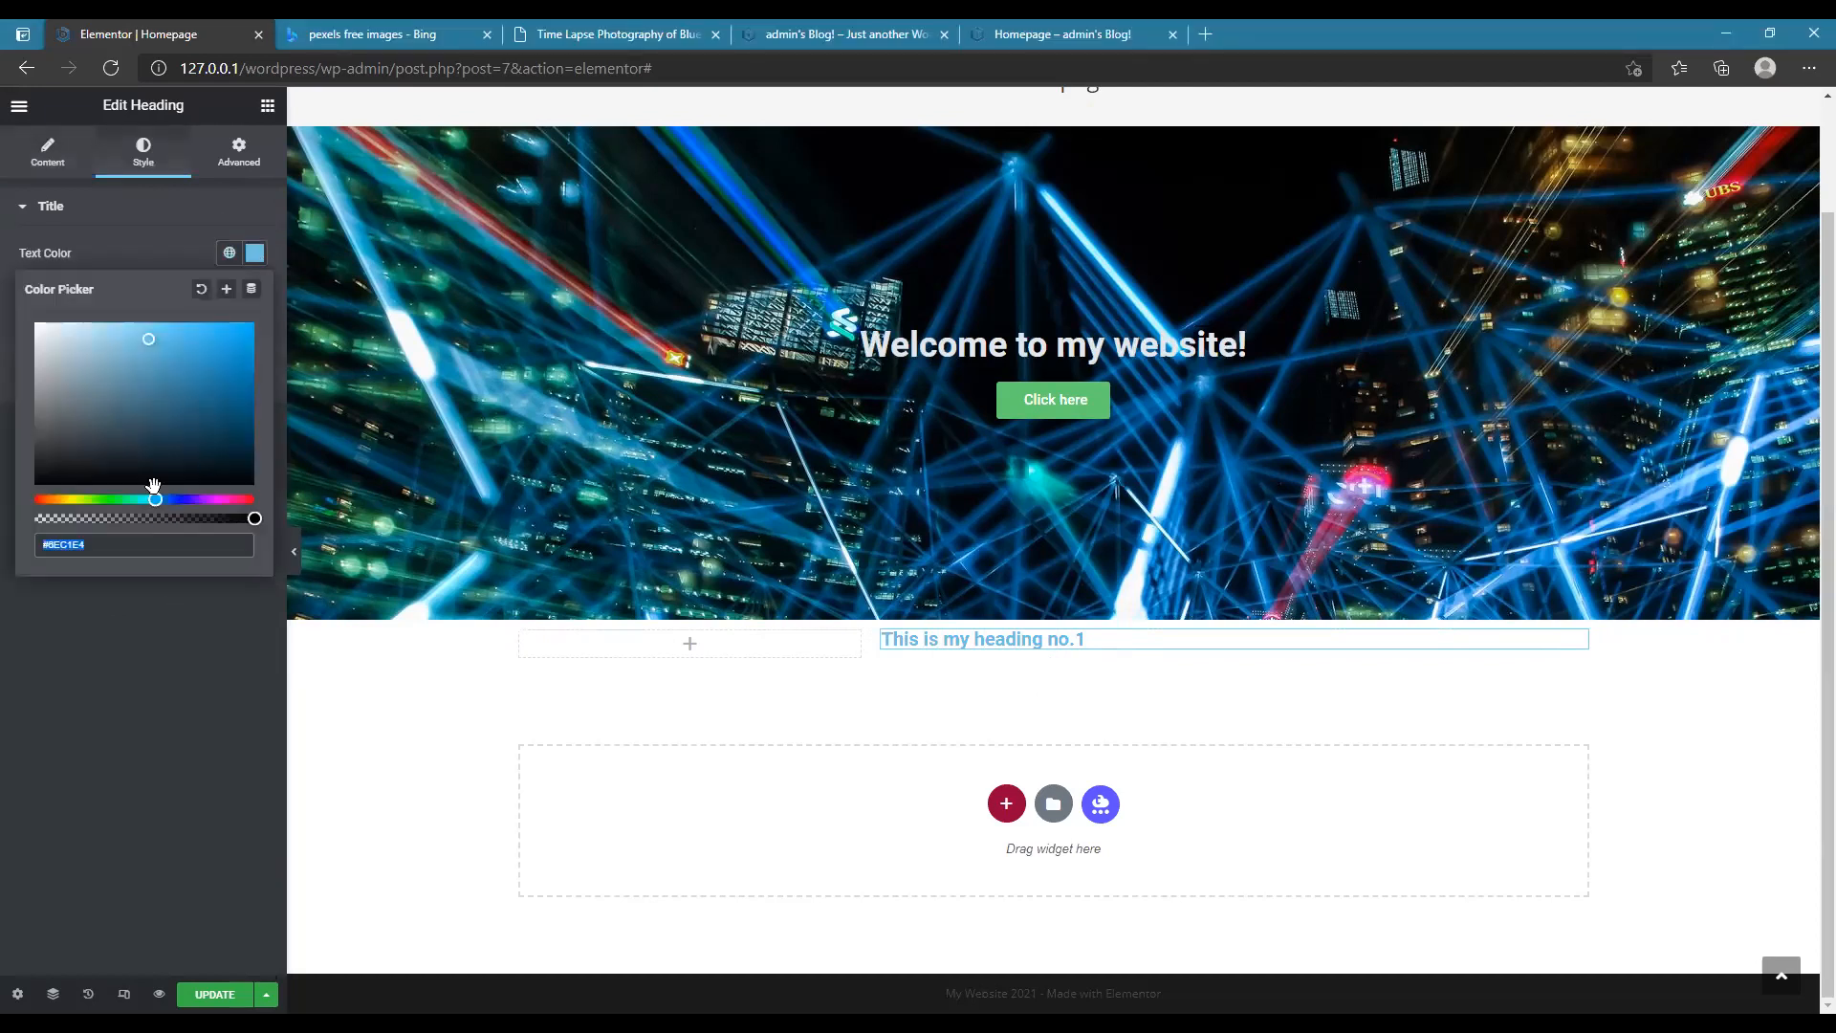
left_click(142, 352)
left_click_drag(251, 335, 284, 341)
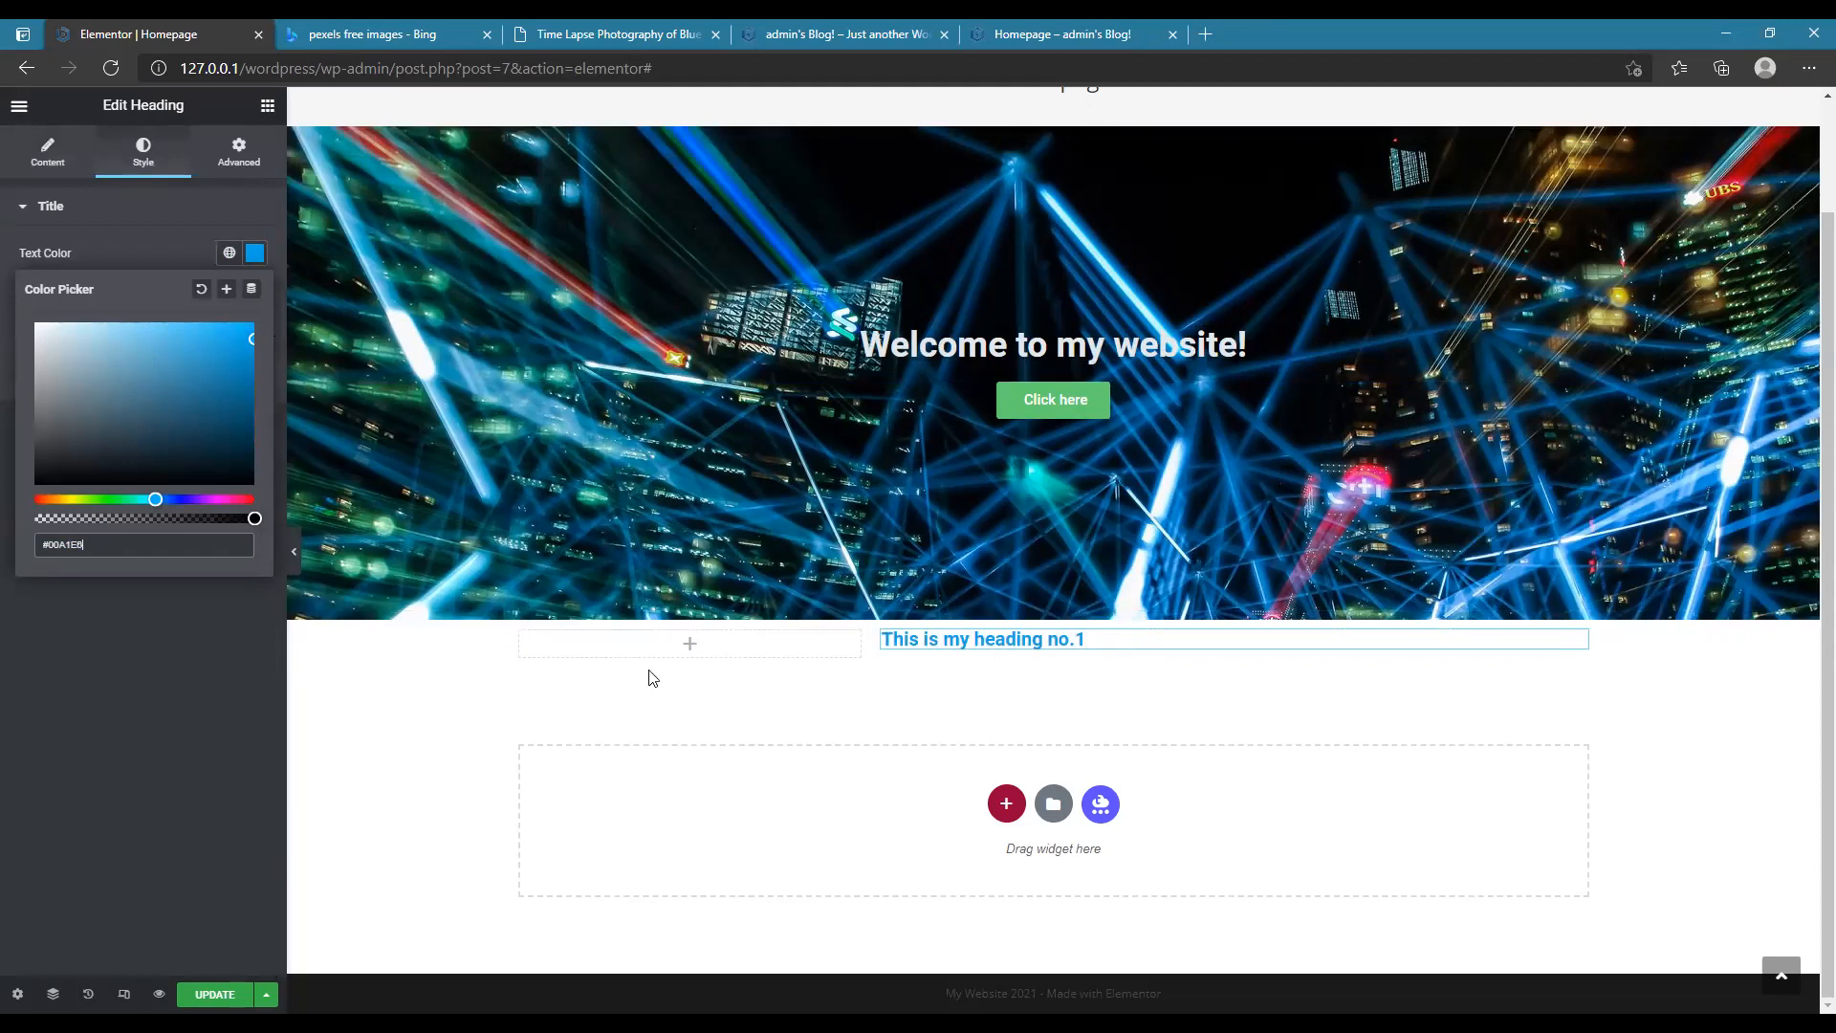
left_click(262, 263)
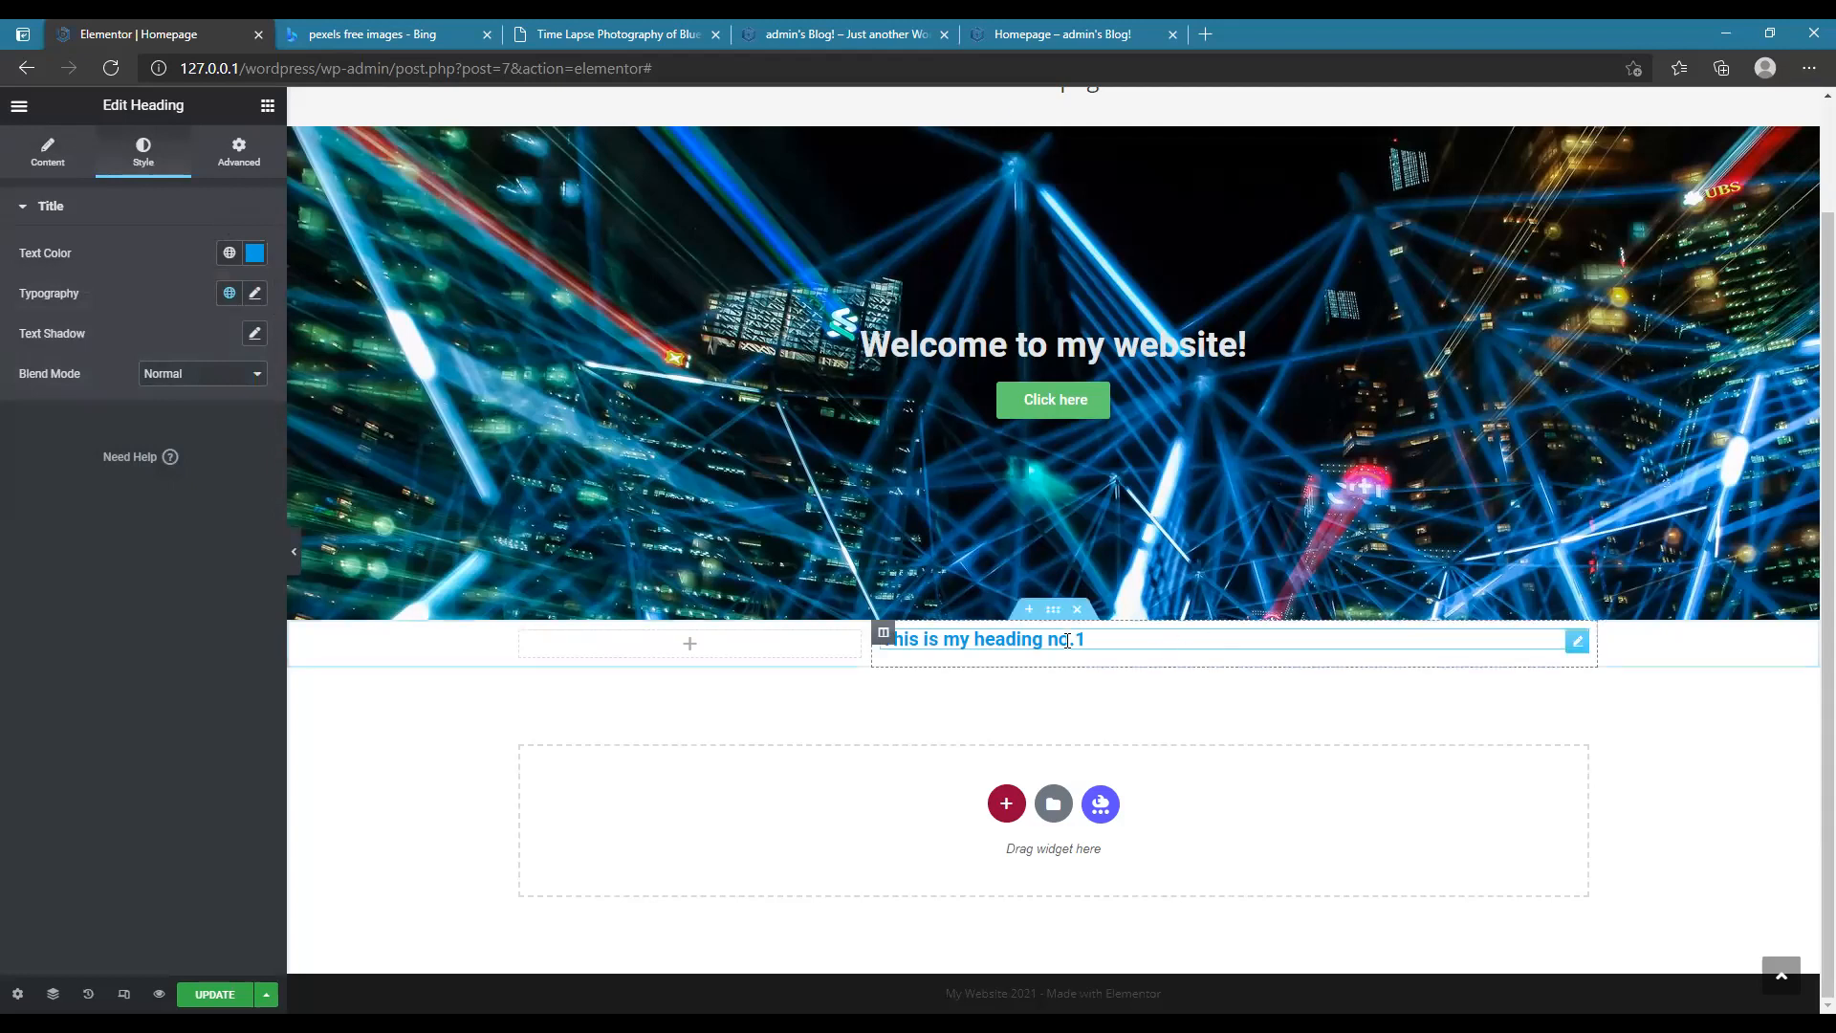
- Browse the font families offered in the heading's typography settings
left_click(254, 296)
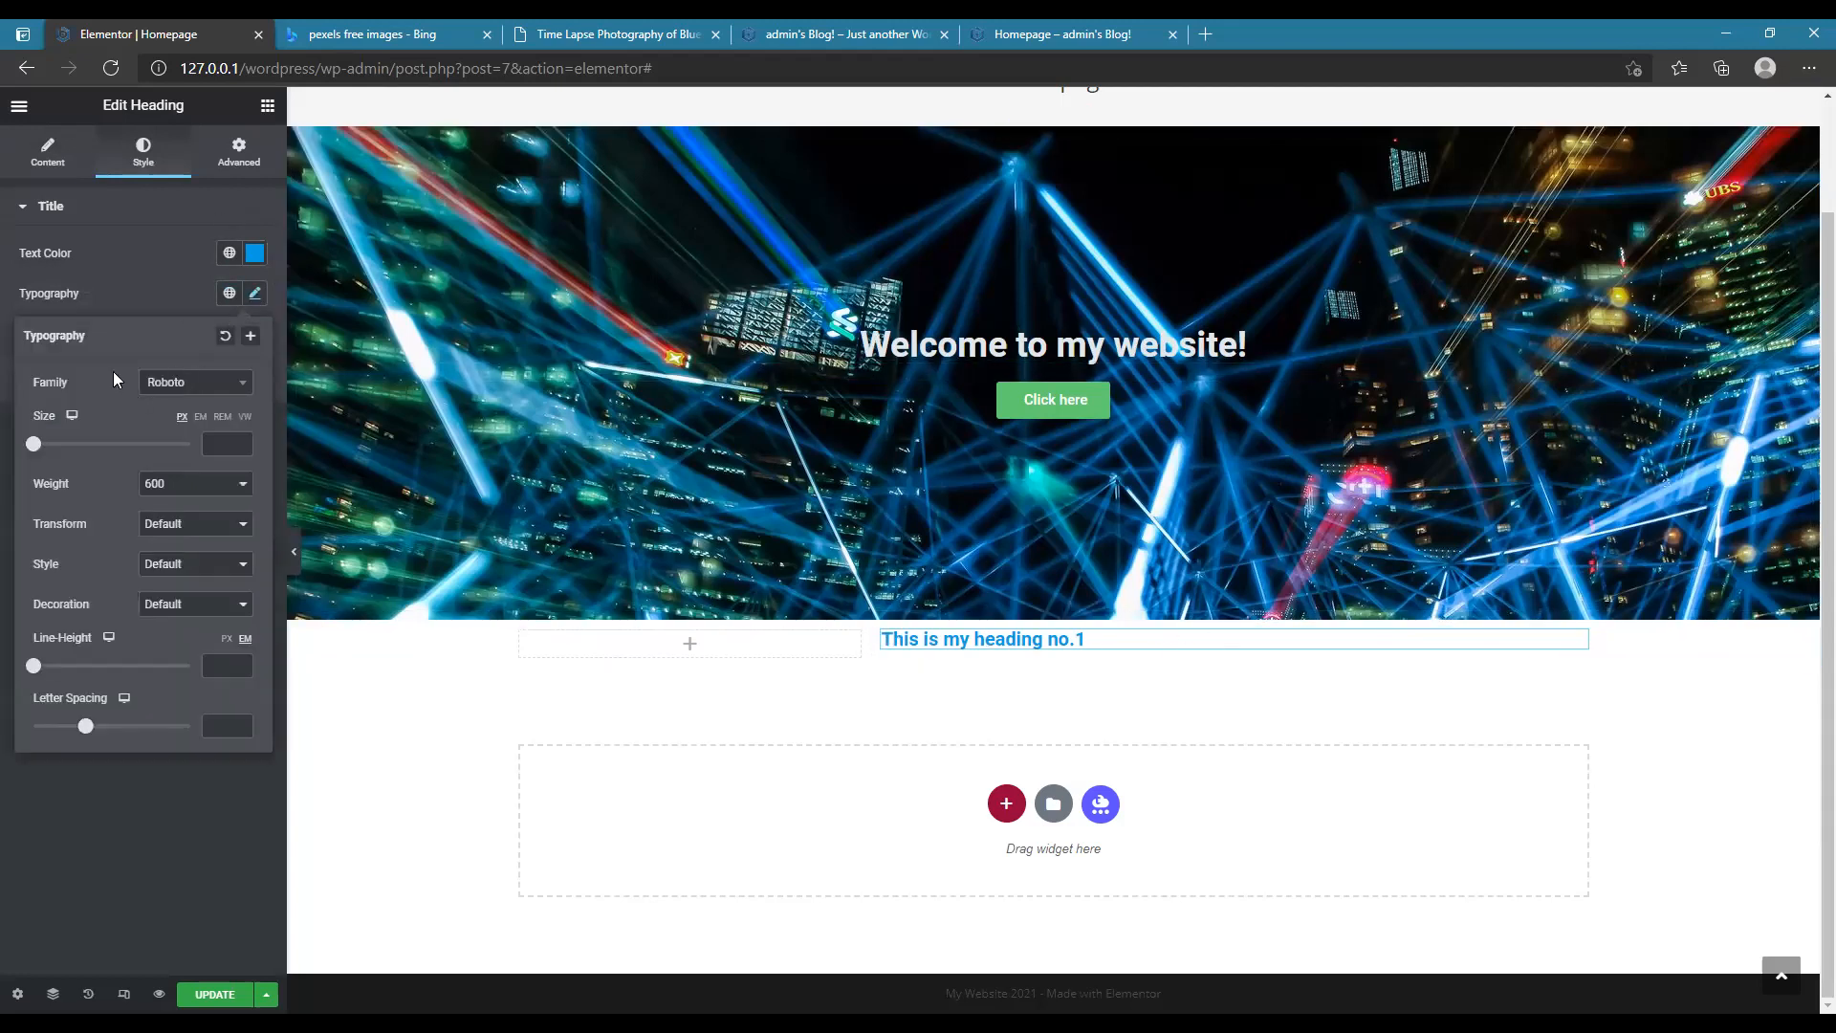
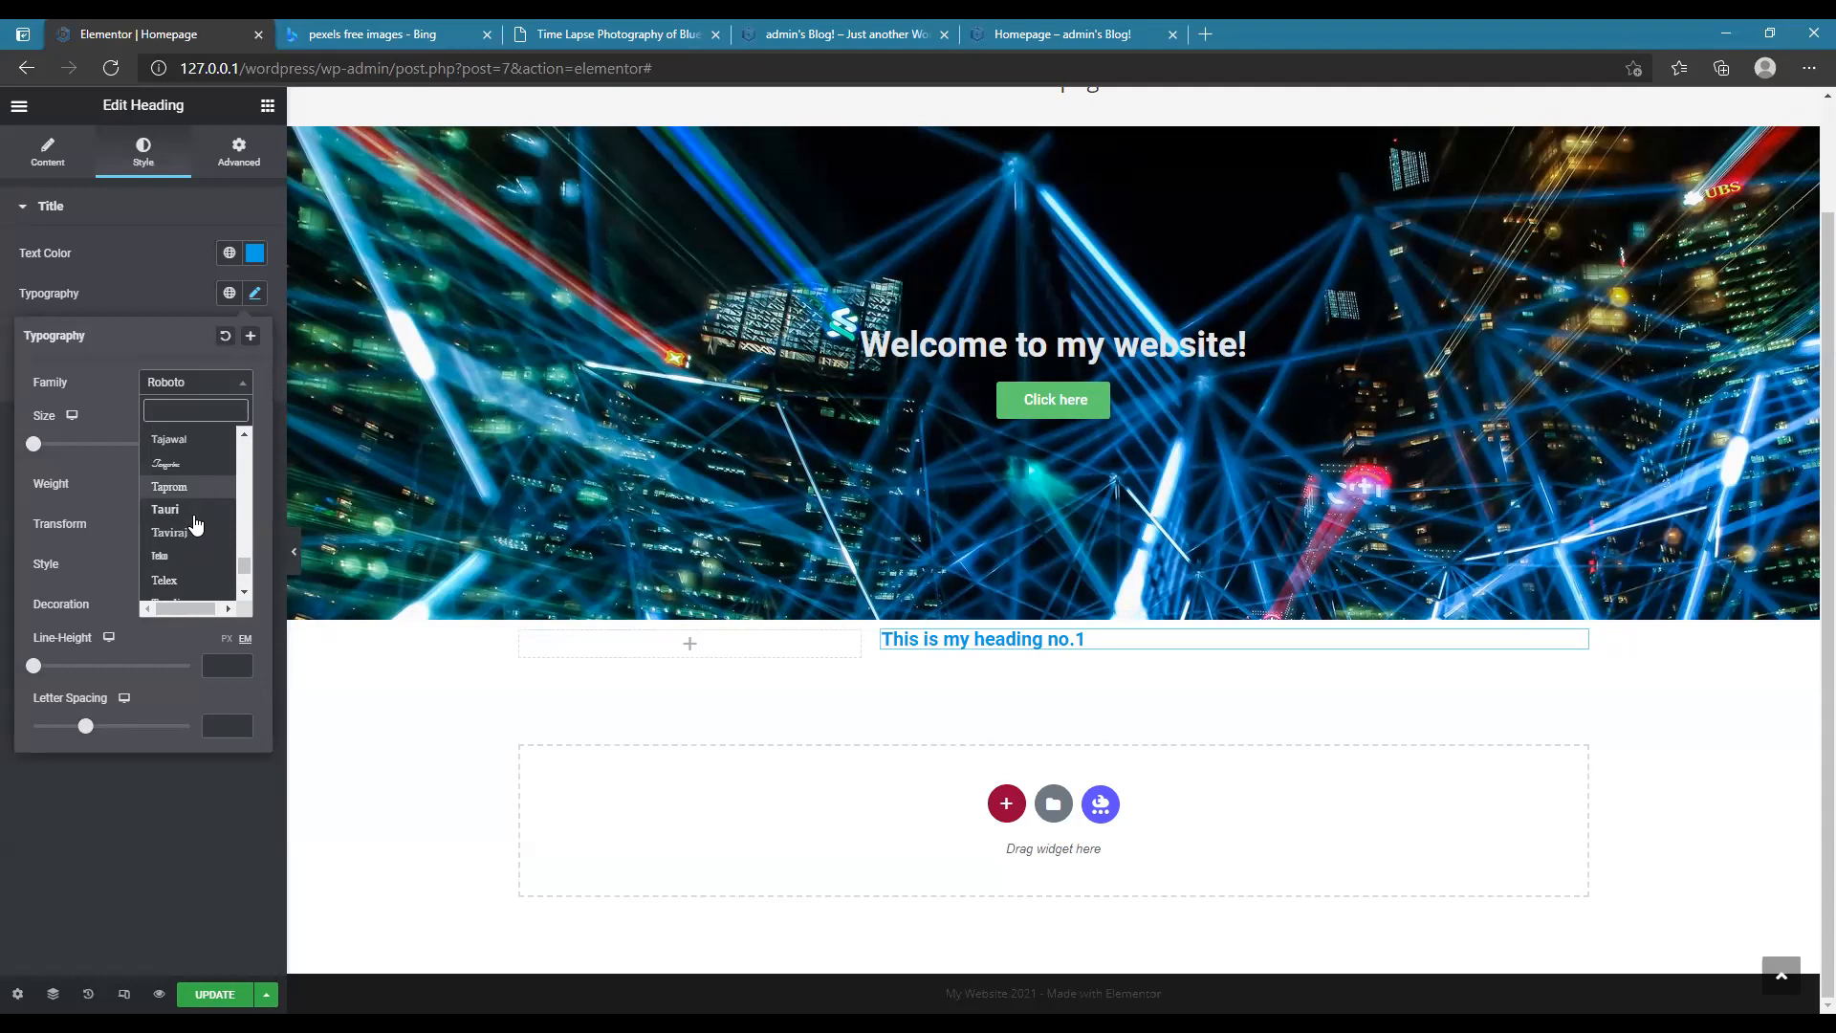
scroll(197, 503, "up", 1)
scroll(197, 503, "up", 1)
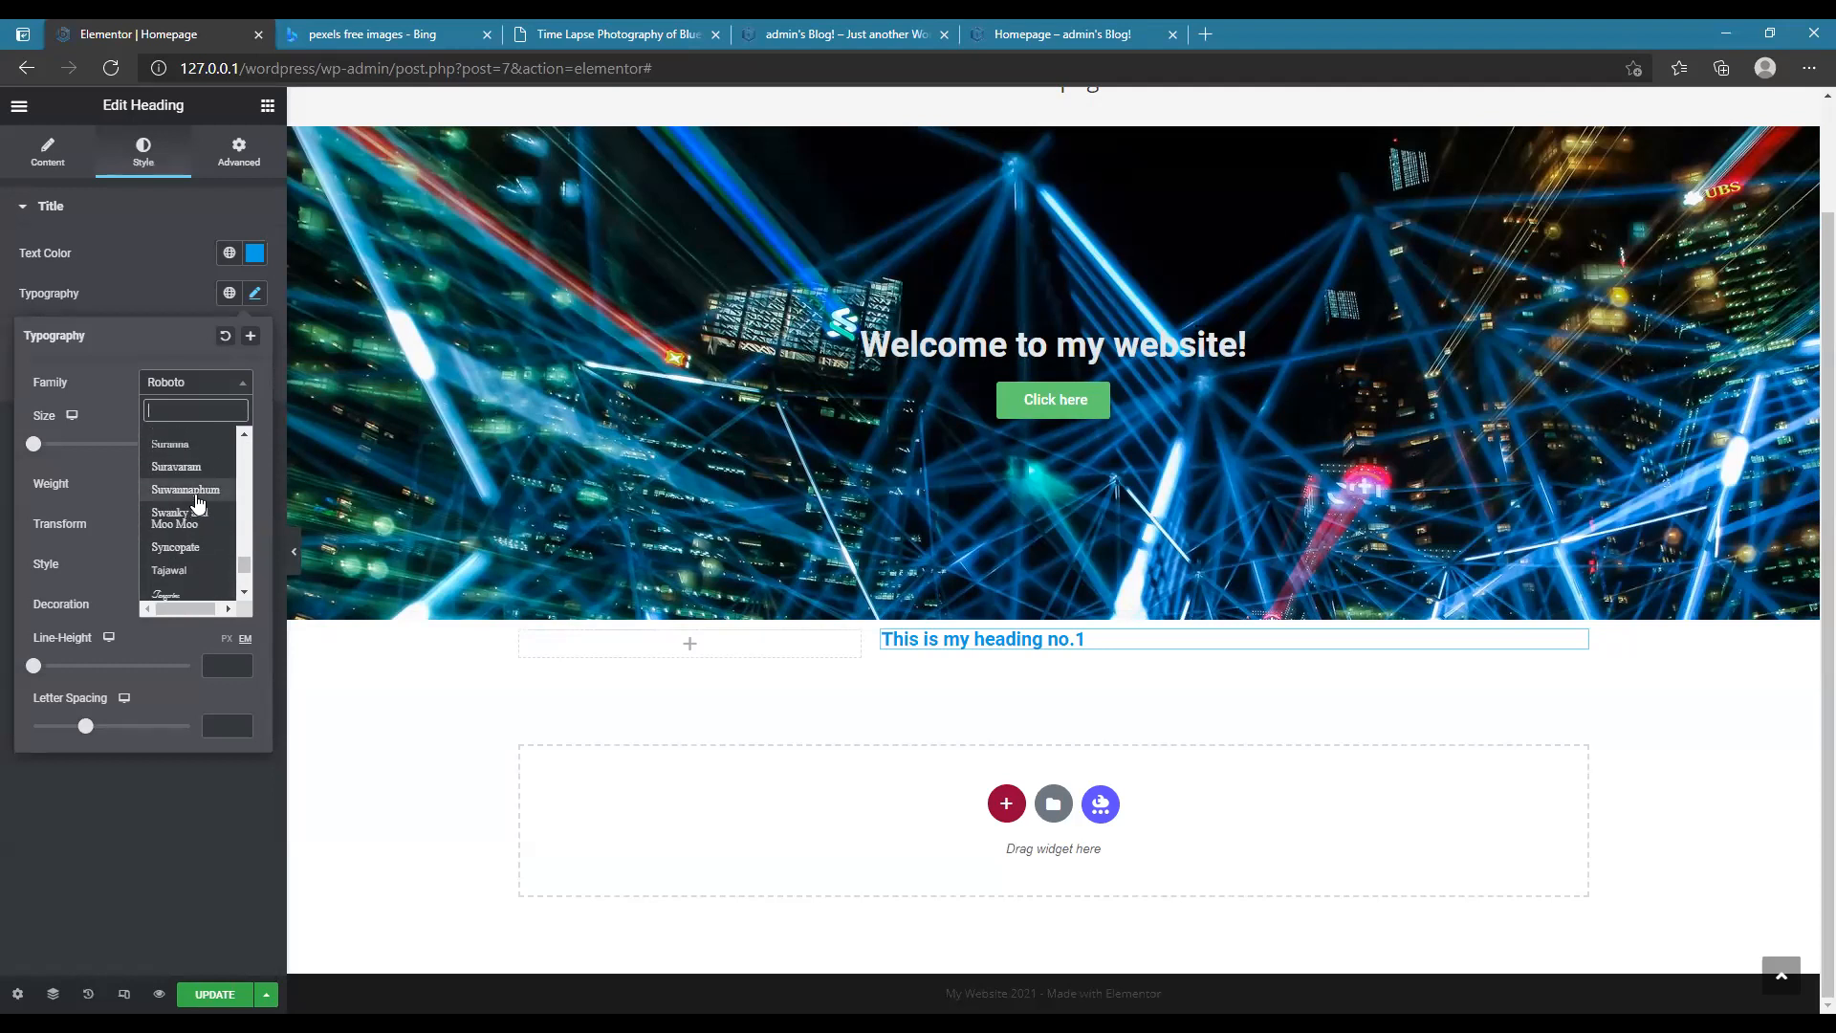
scroll(197, 503, "up", 2)
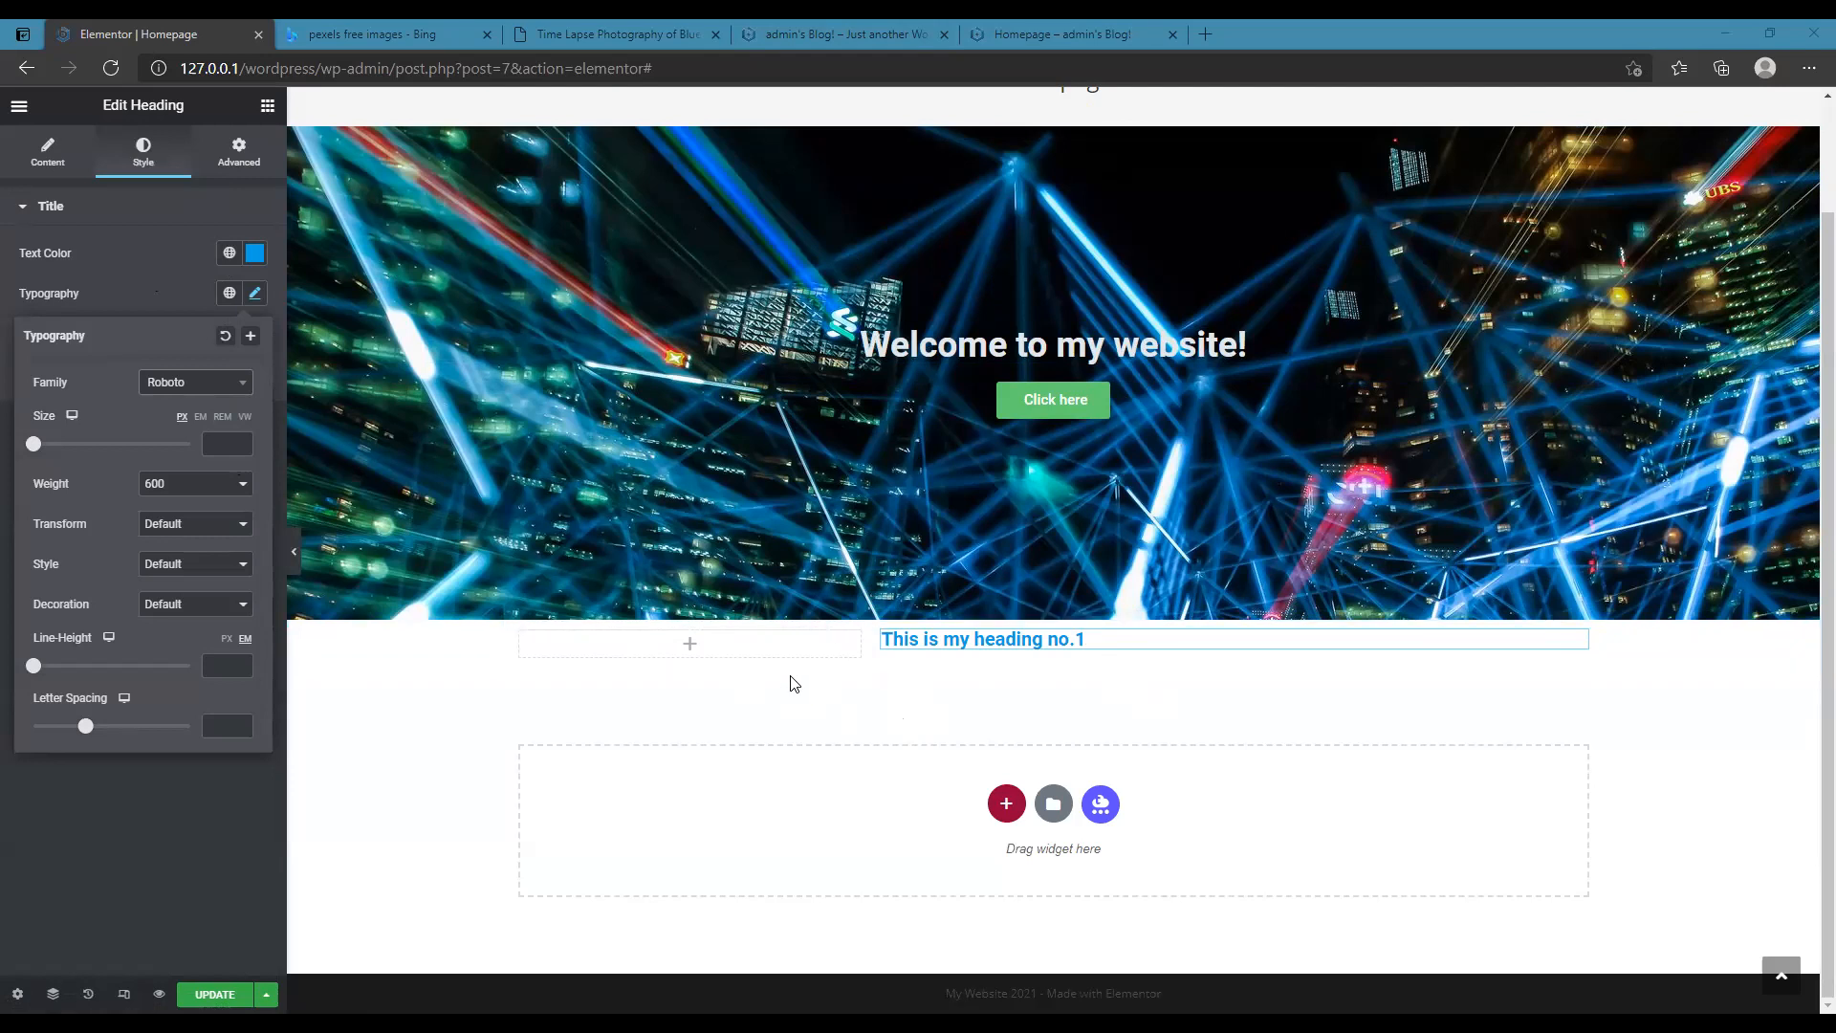
- Look through the available widgets, from the Basic, Pro and General groups down to the Essential Addons
left_click(269, 107)
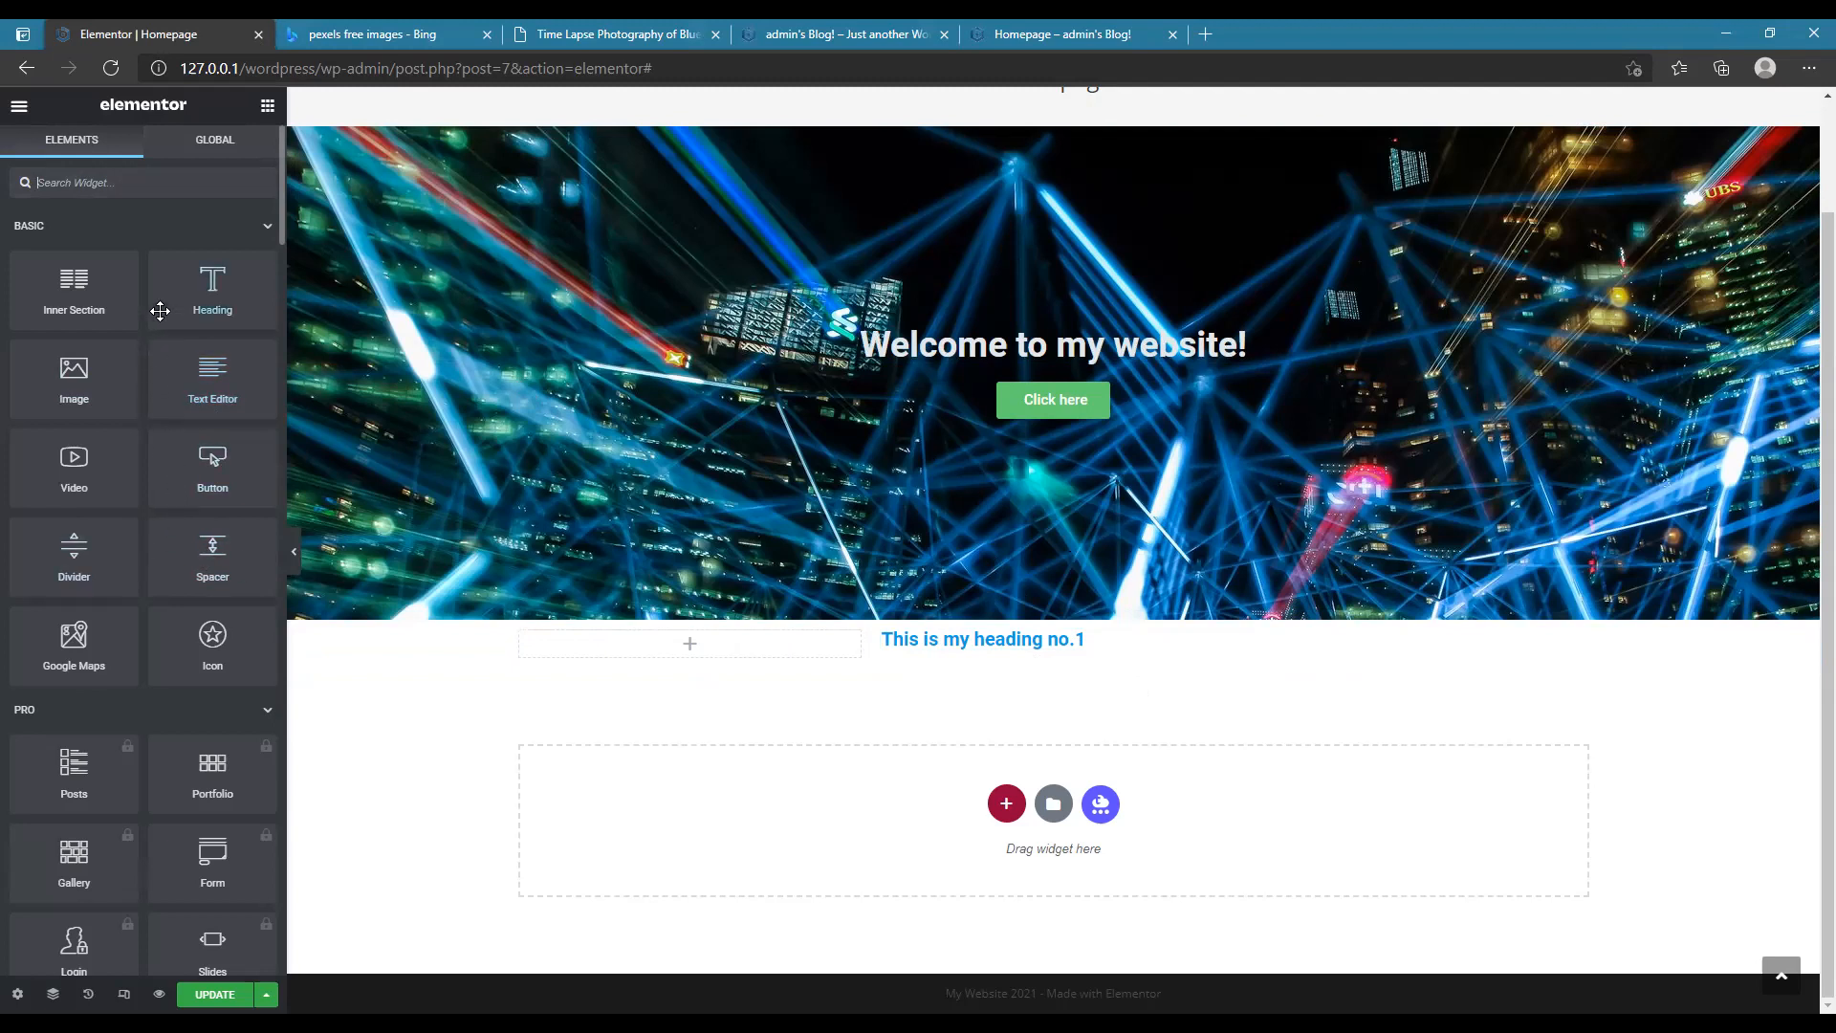
scroll(160, 310, "down", 4)
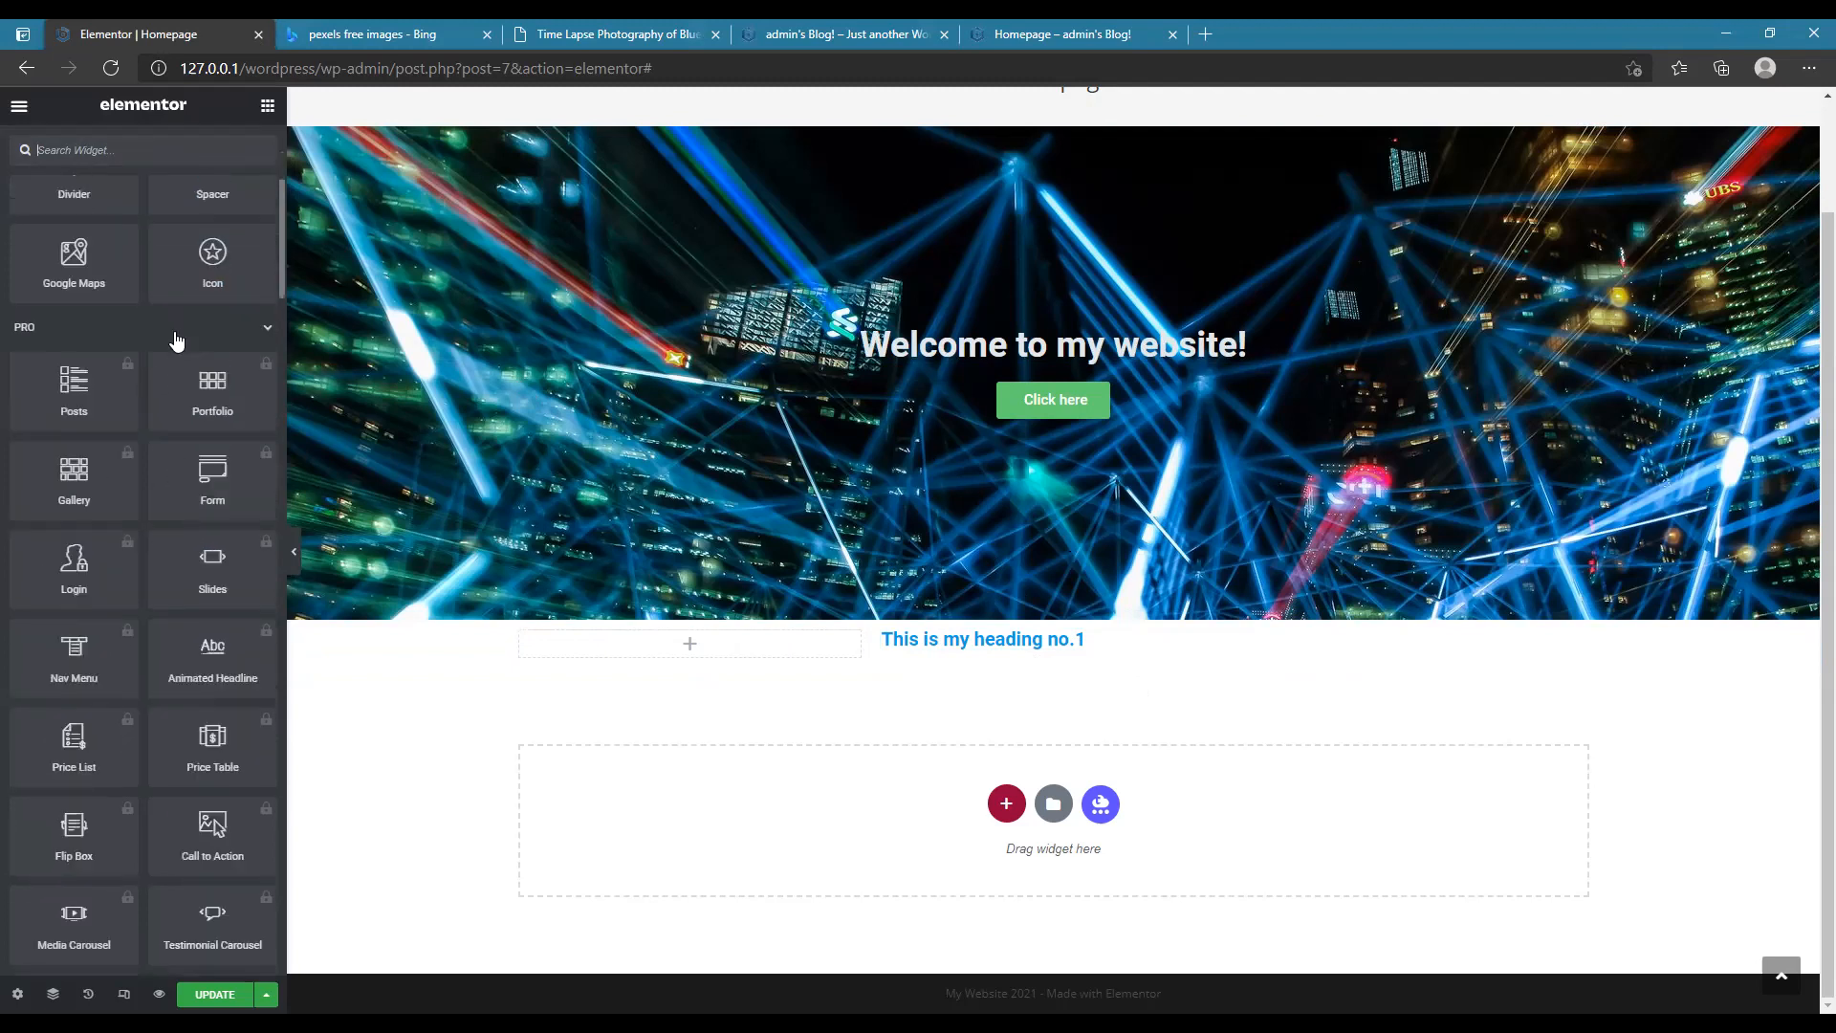
scroll(176, 340, "down", 10)
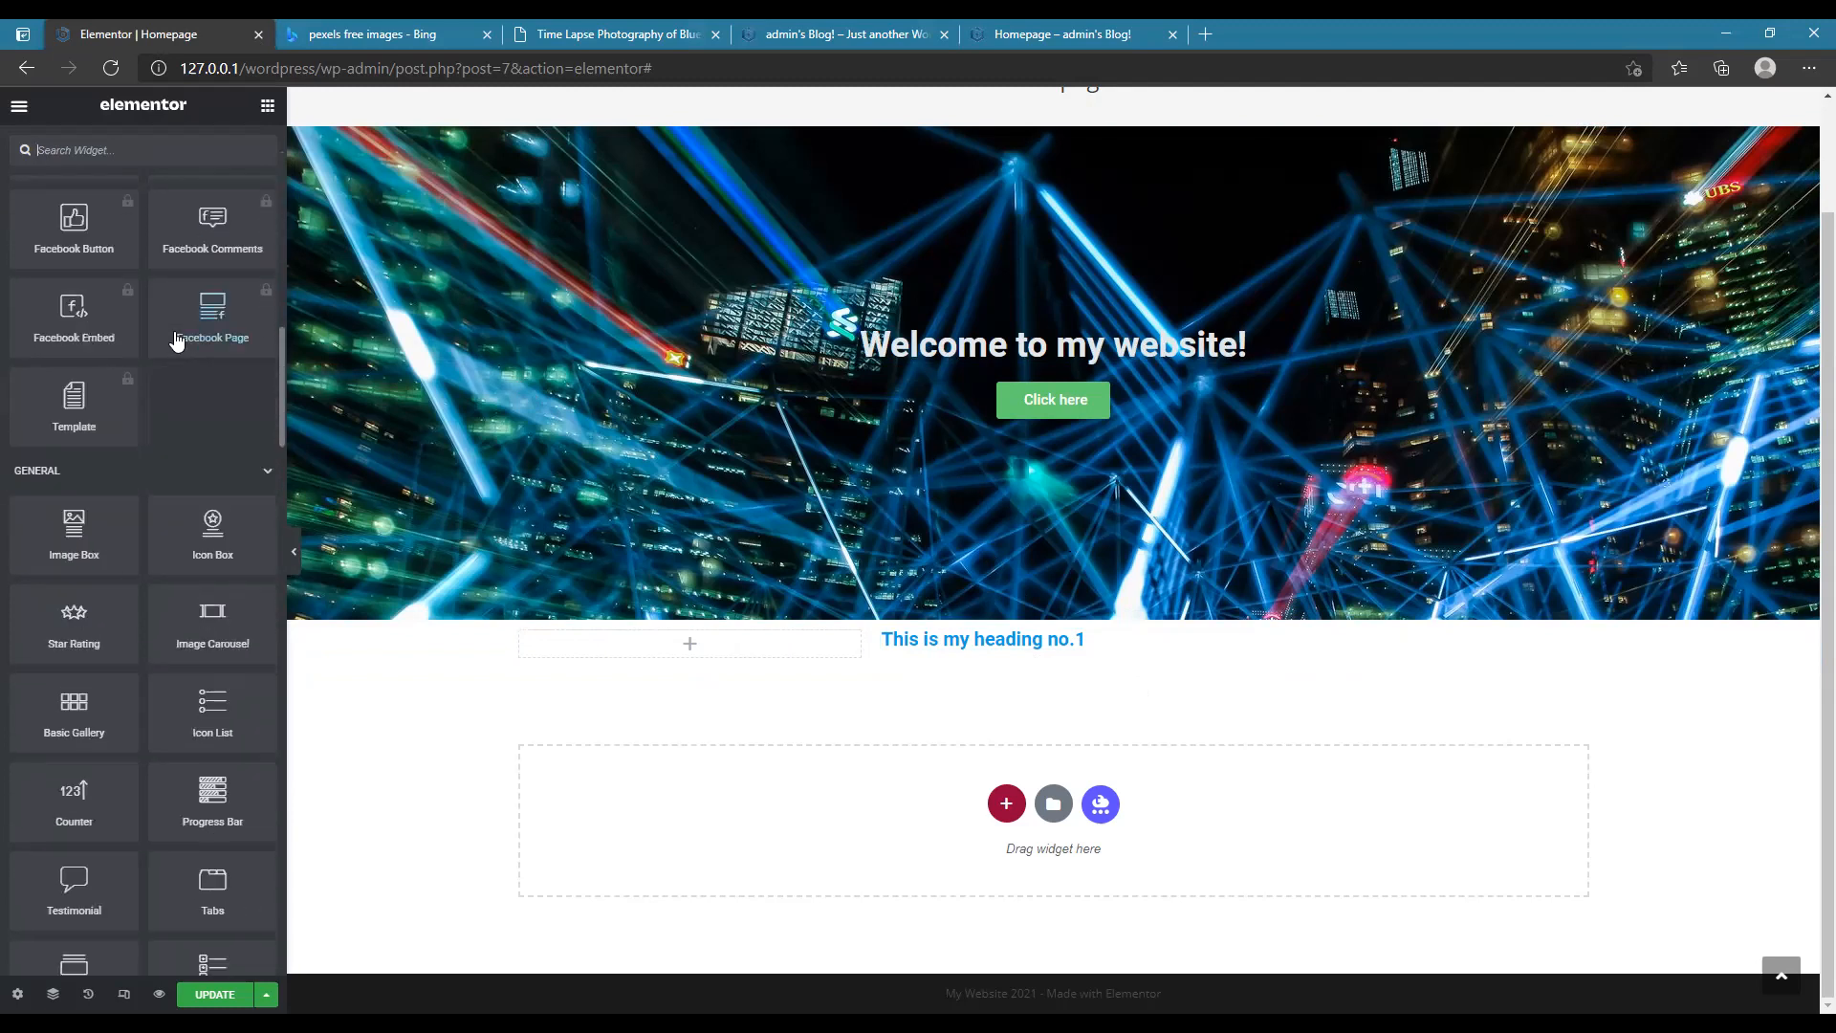
scroll(174, 331, "down", 7)
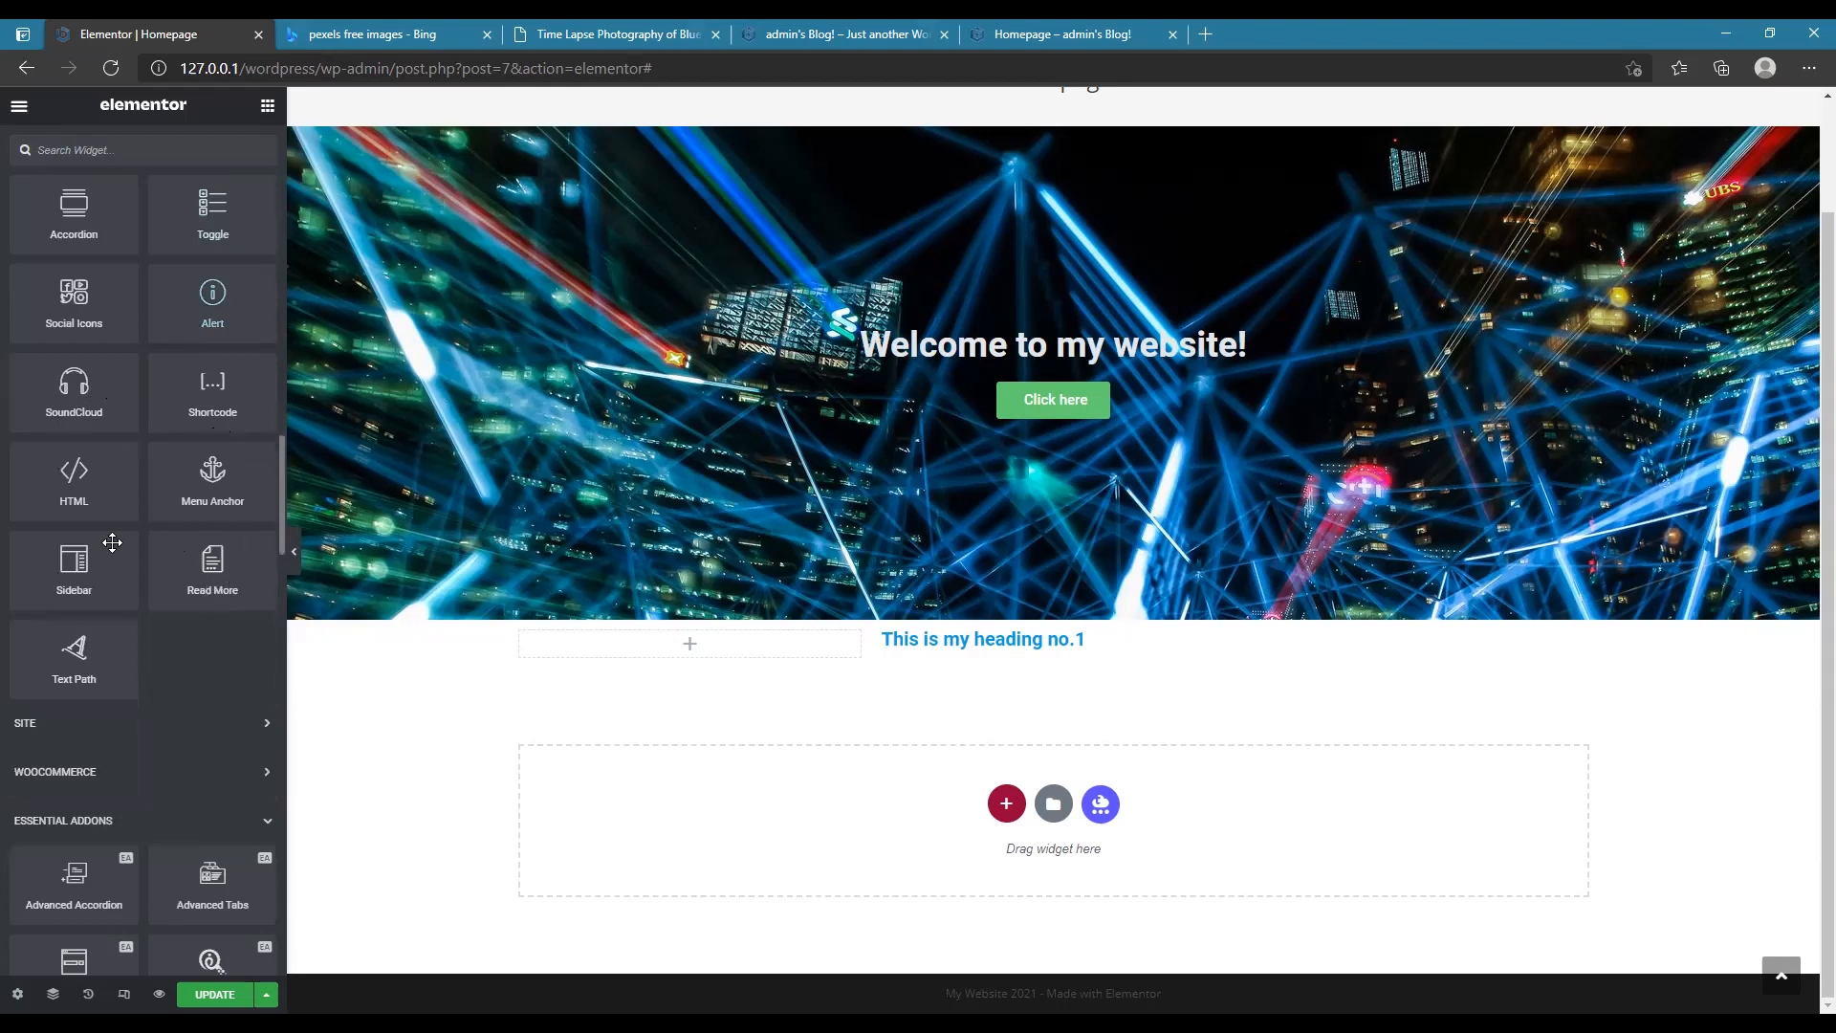
scroll(227, 657, "down", 7)
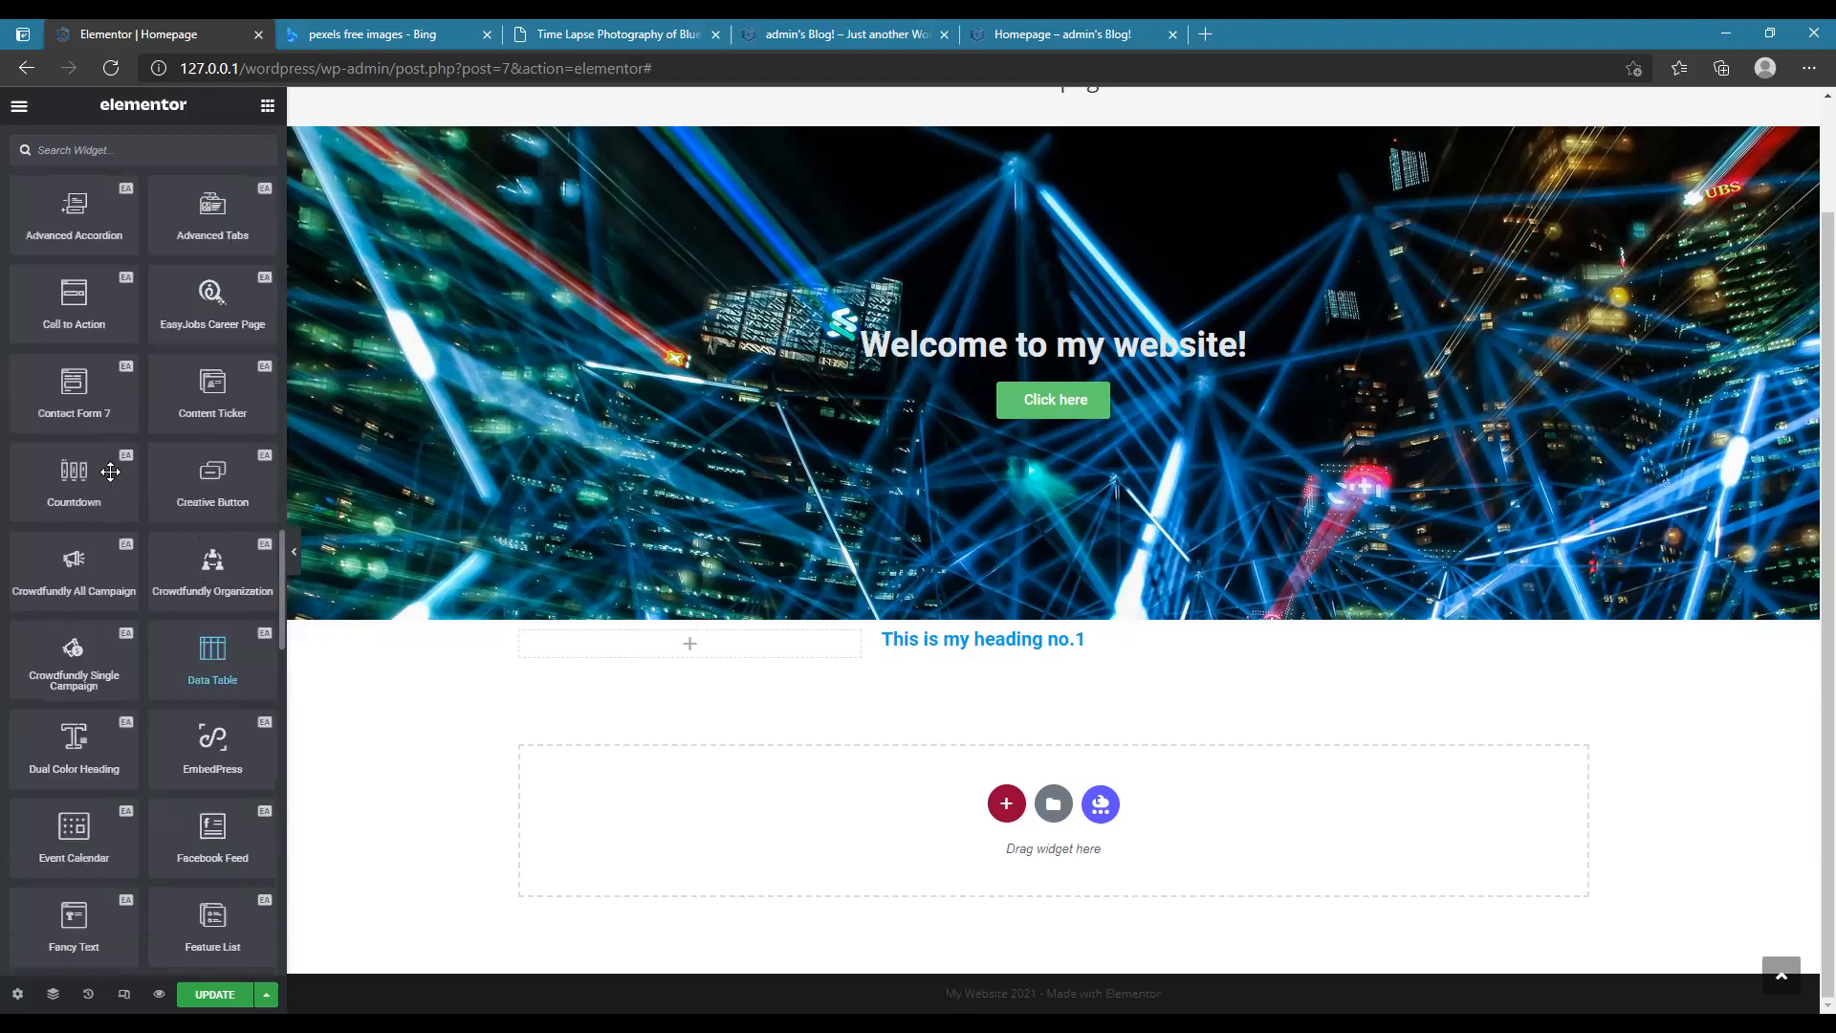
scroll(140, 731, "down", 2)
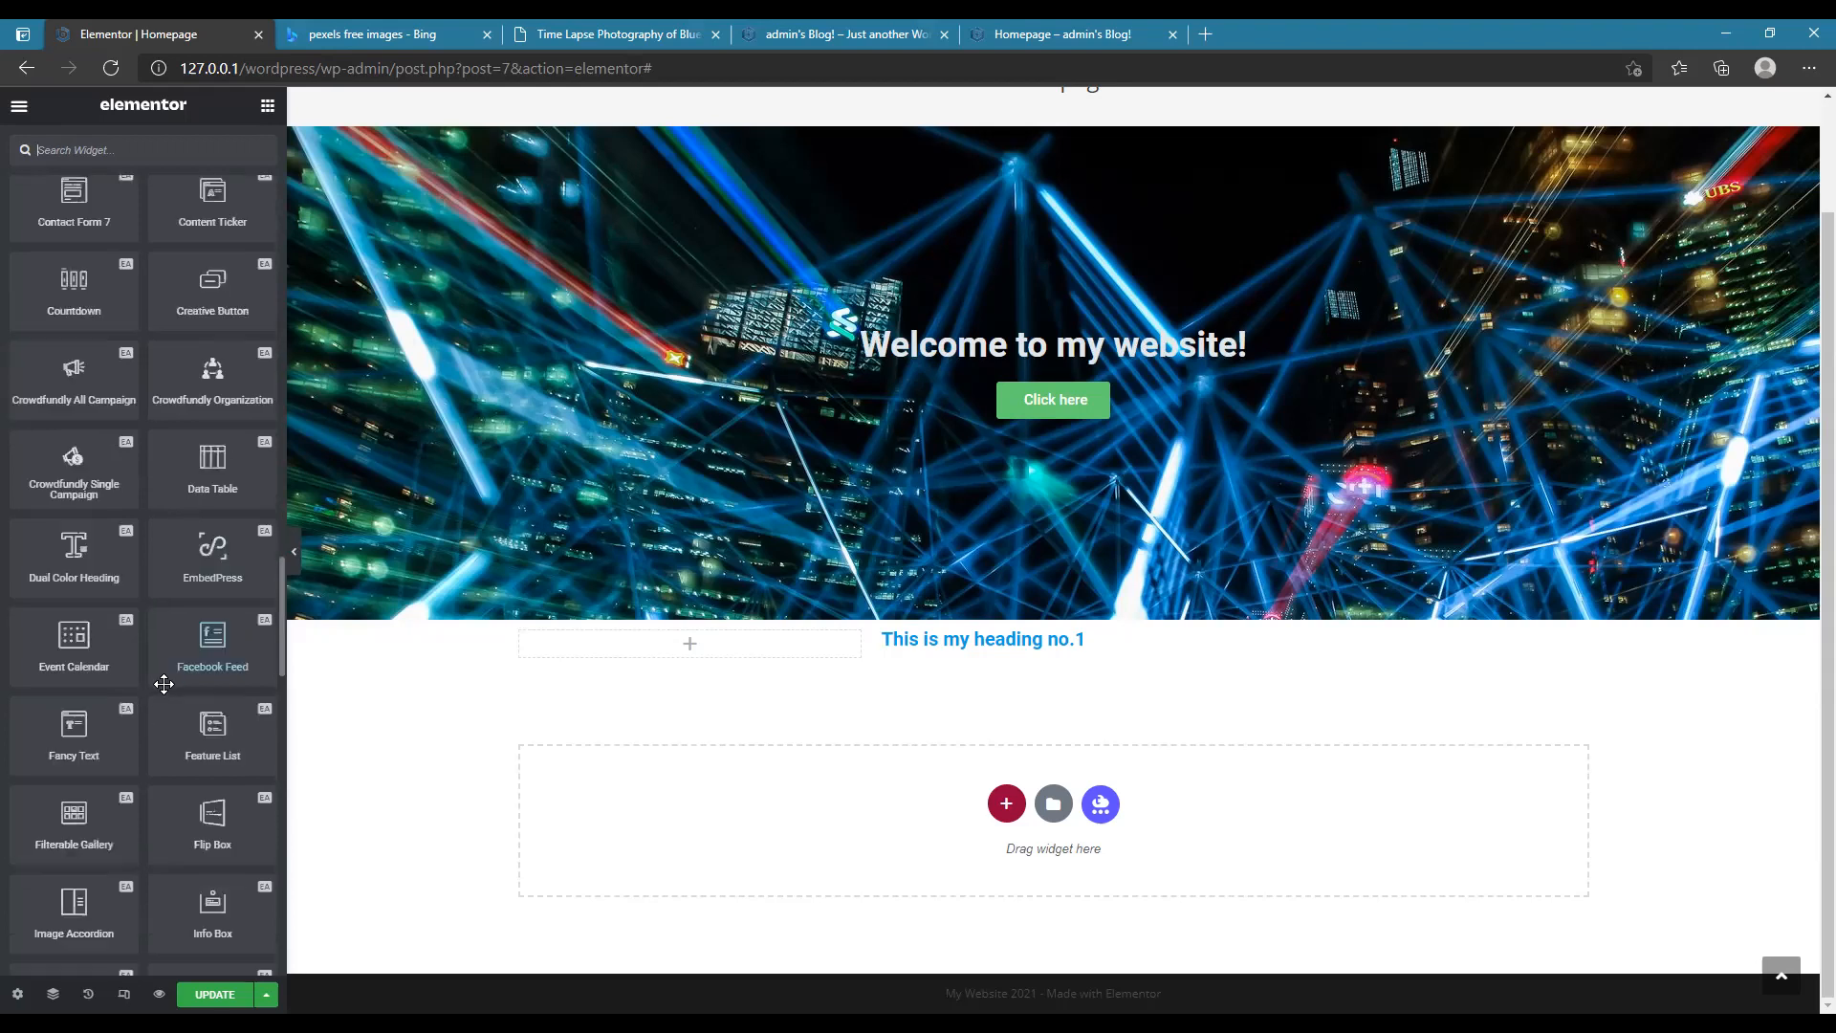
scroll(182, 478, "down", 2)
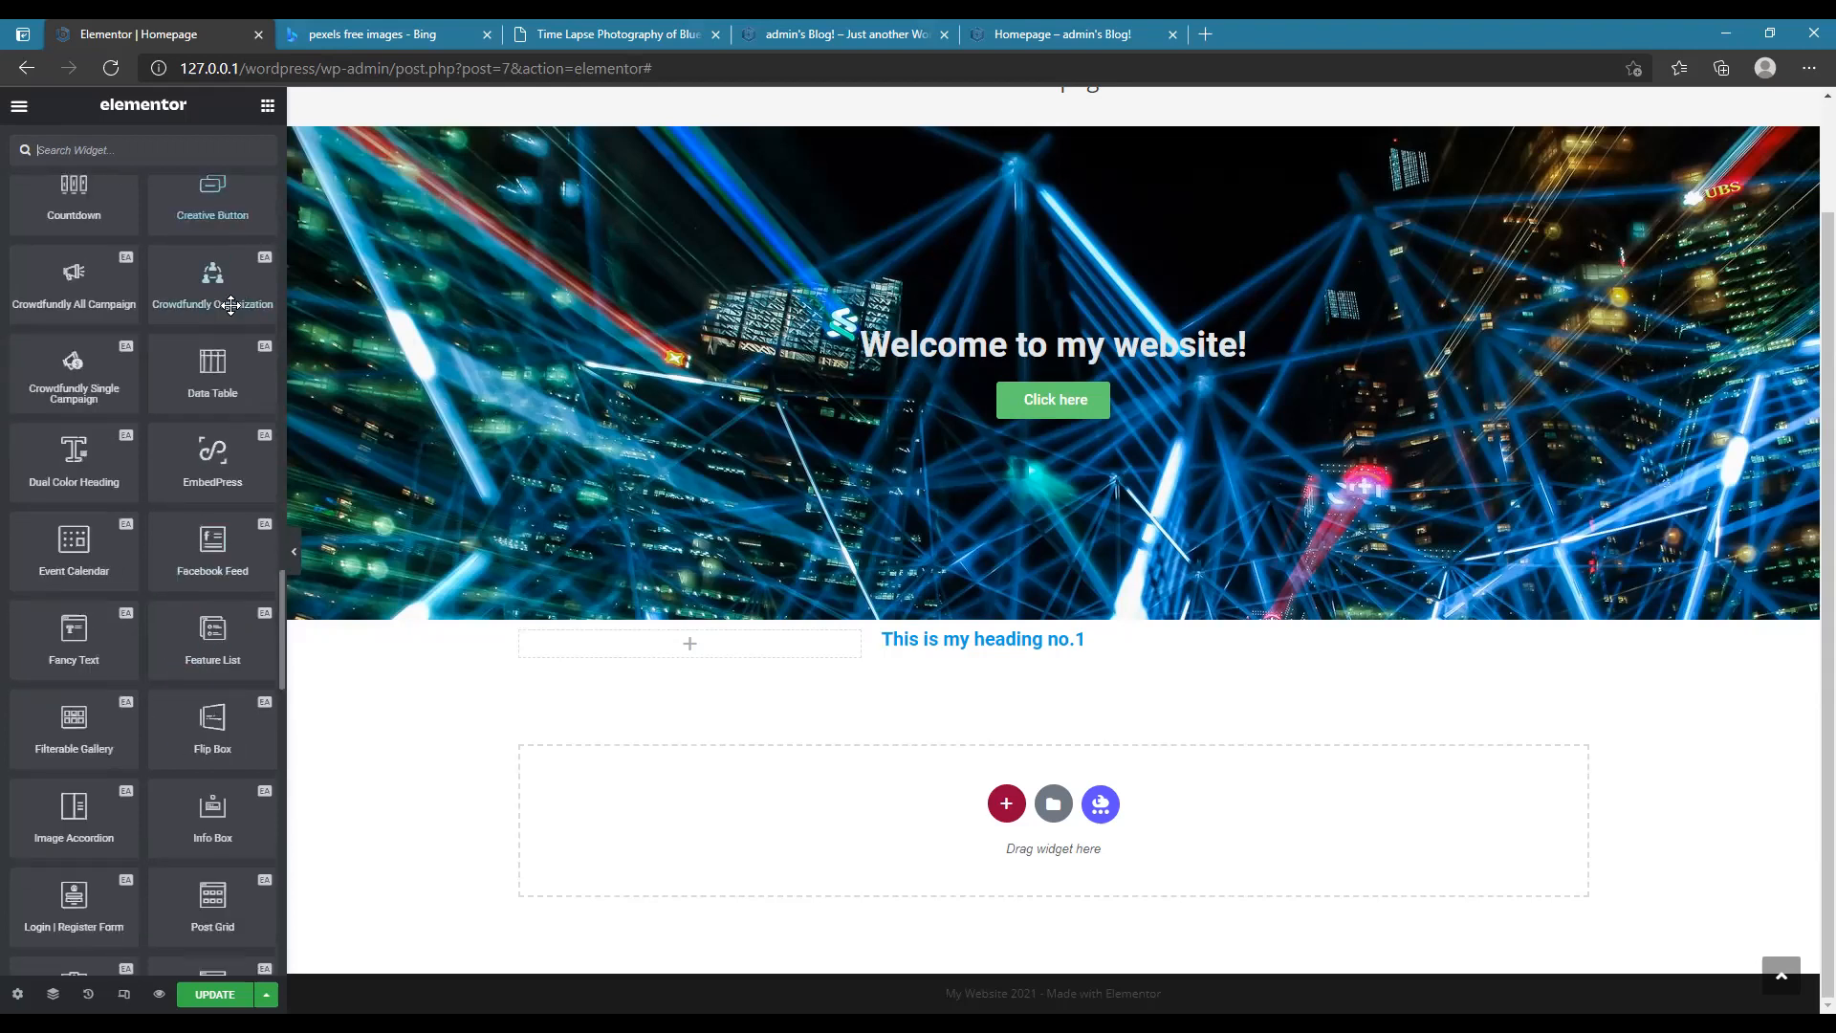
scroll(182, 485, "down", 2)
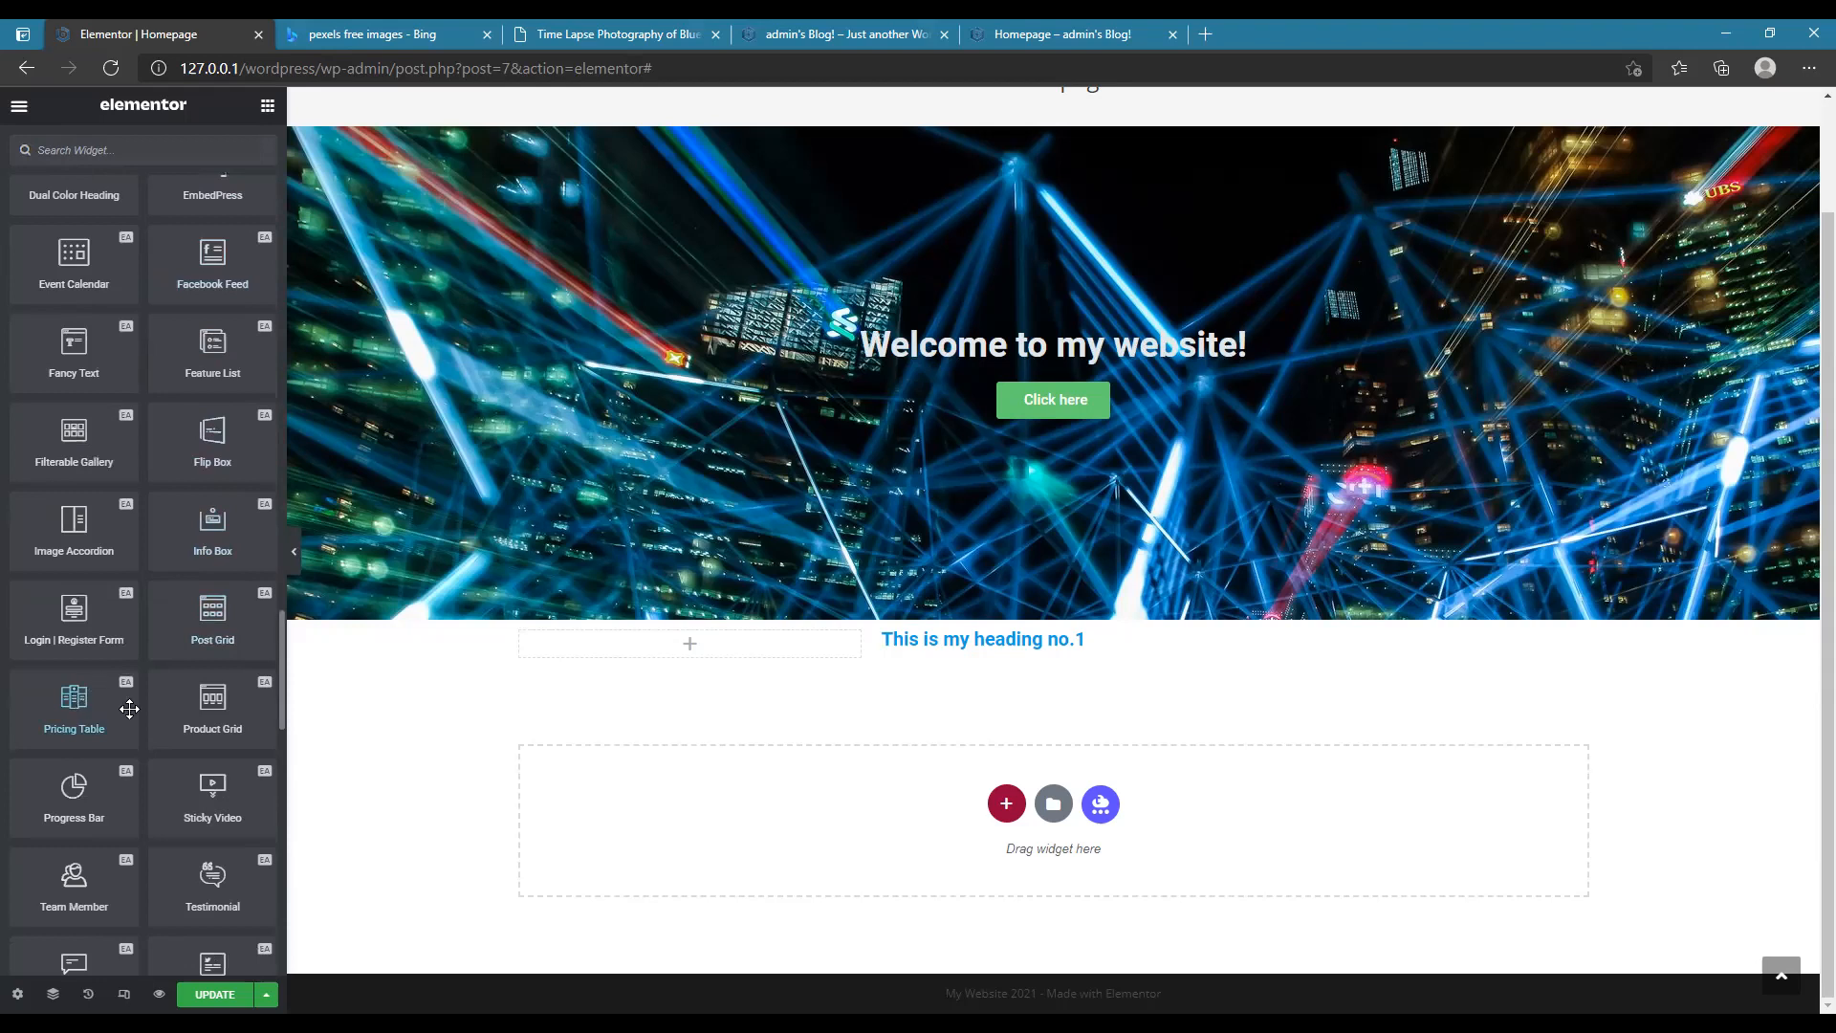
- Add a section with three equal columns below the heading section and set its content width to Full Width
left_click(1006, 803)
scroll(1011, 771, "down", 1)
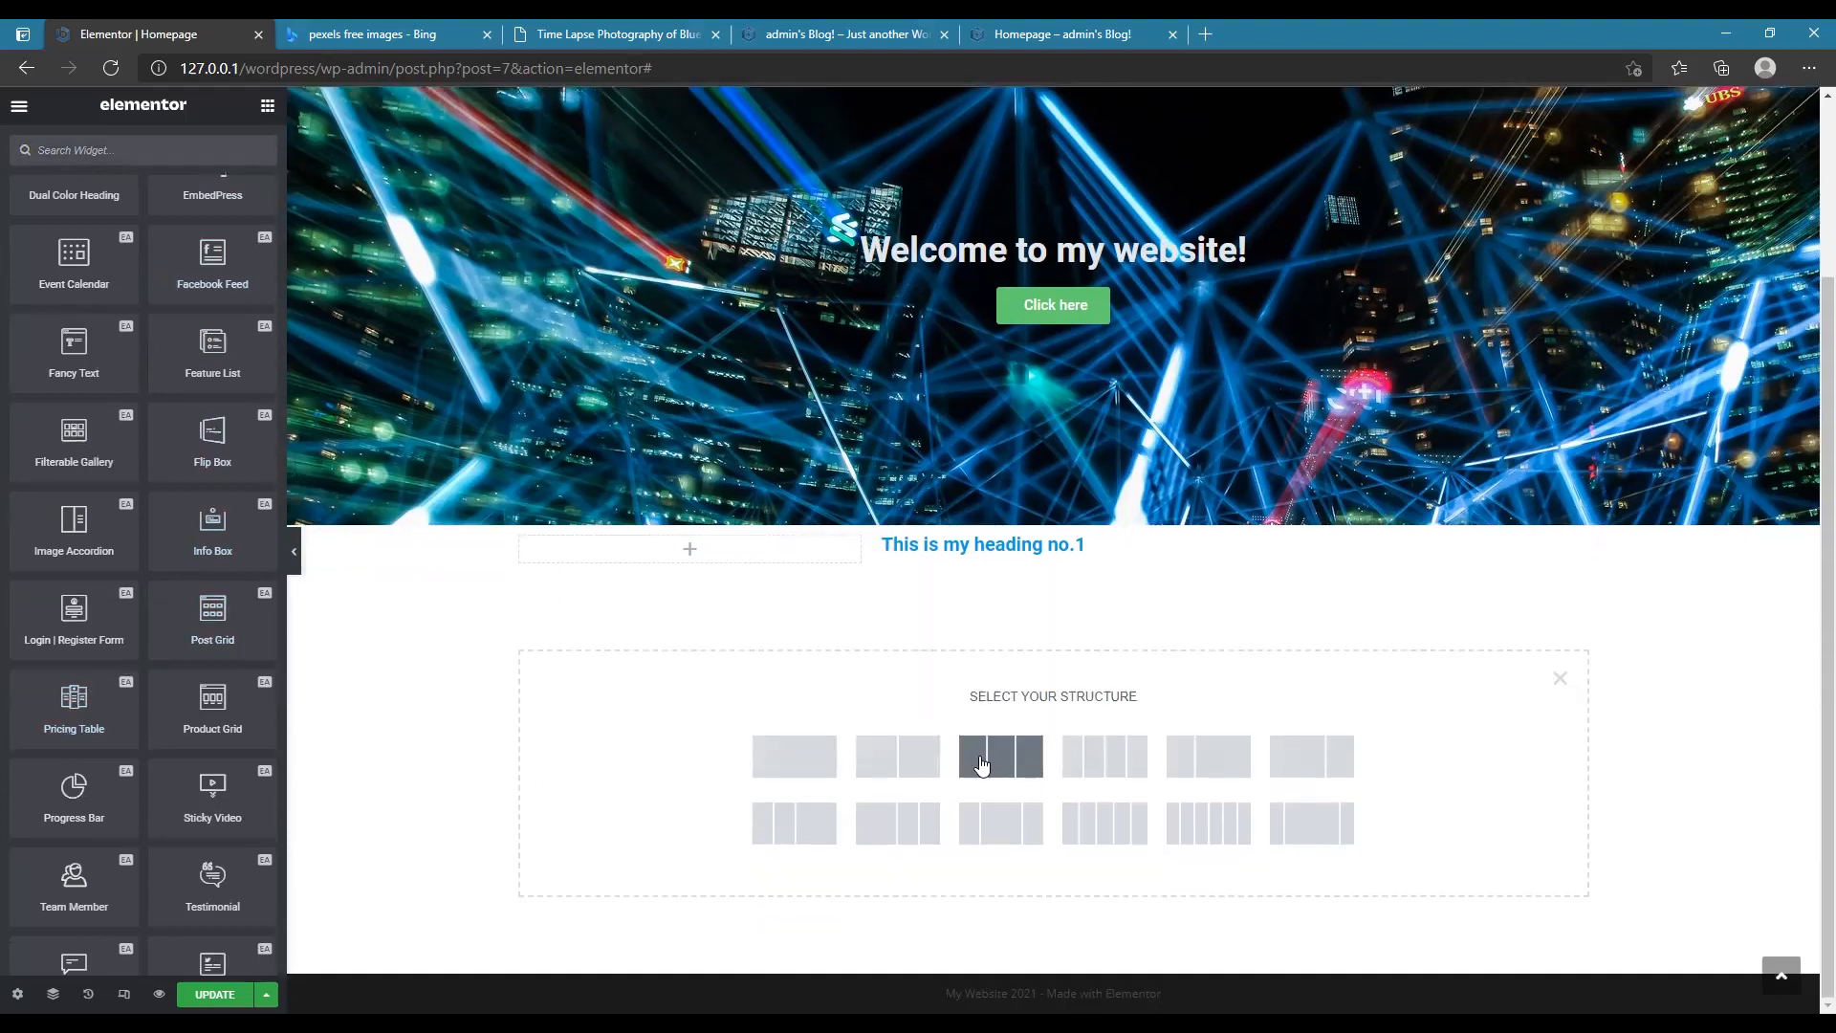
left_click(1000, 756)
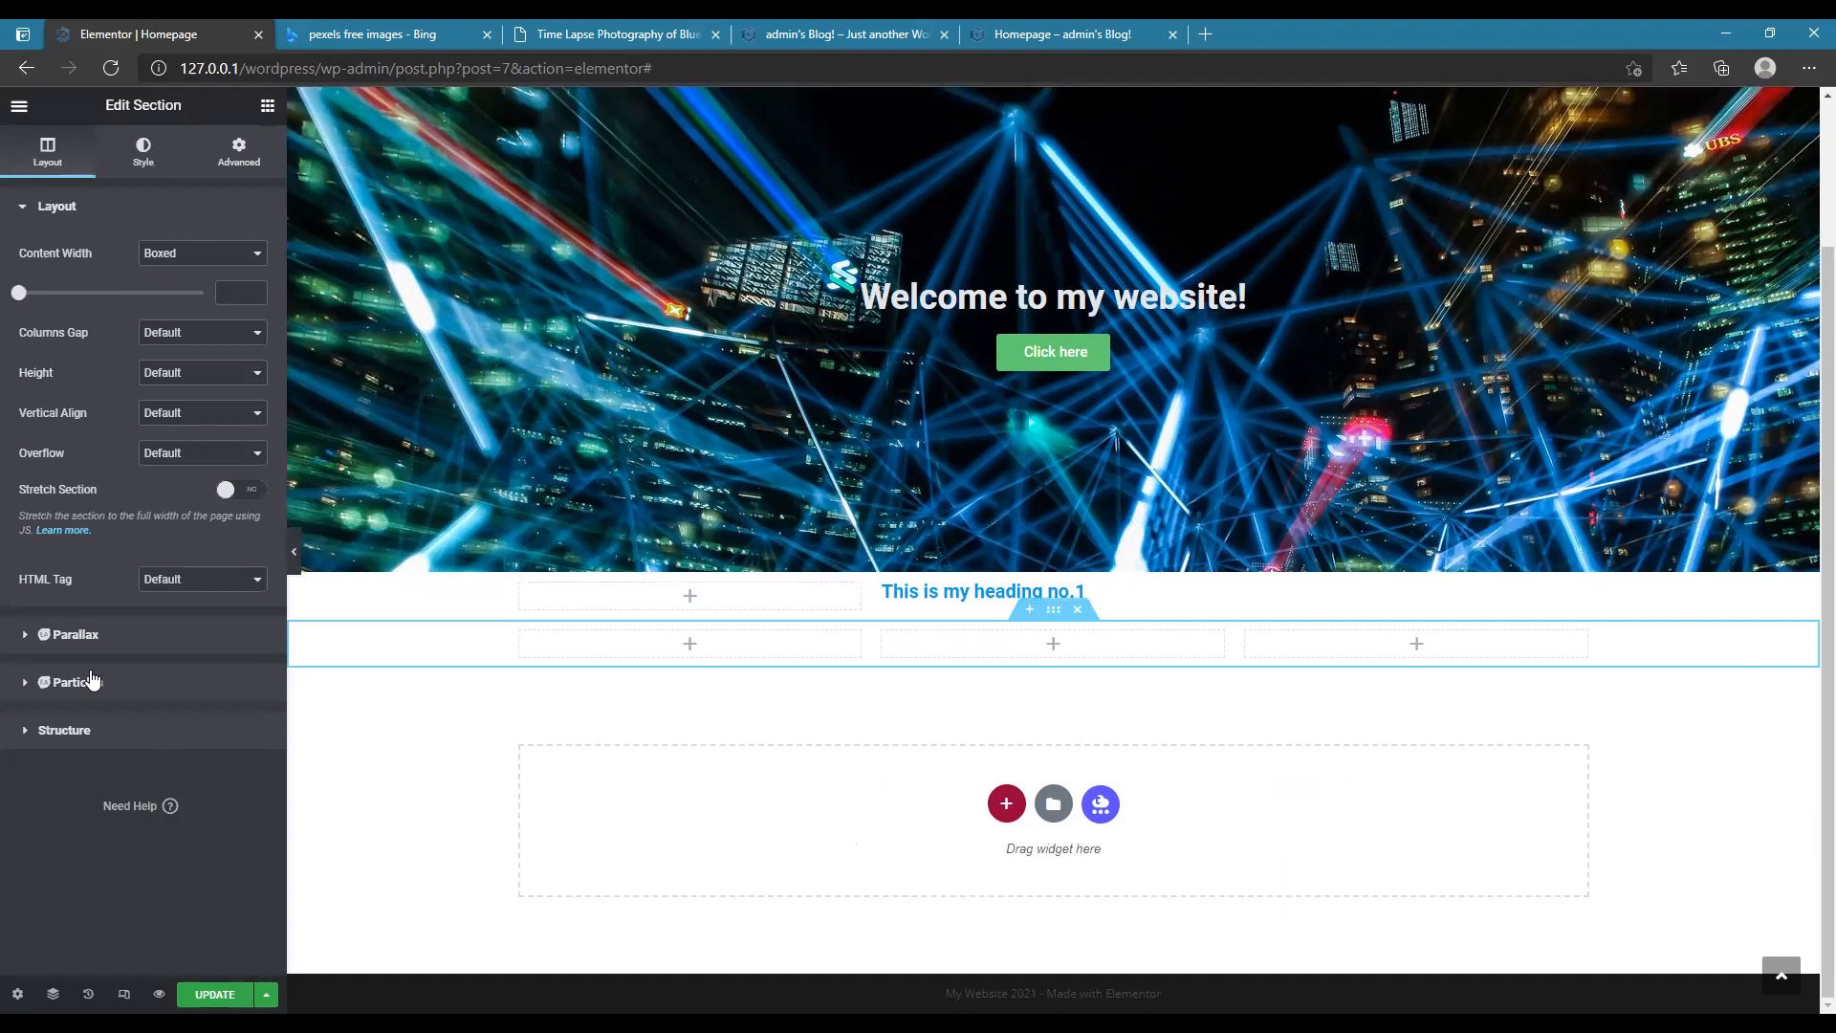
left_click(191, 260)
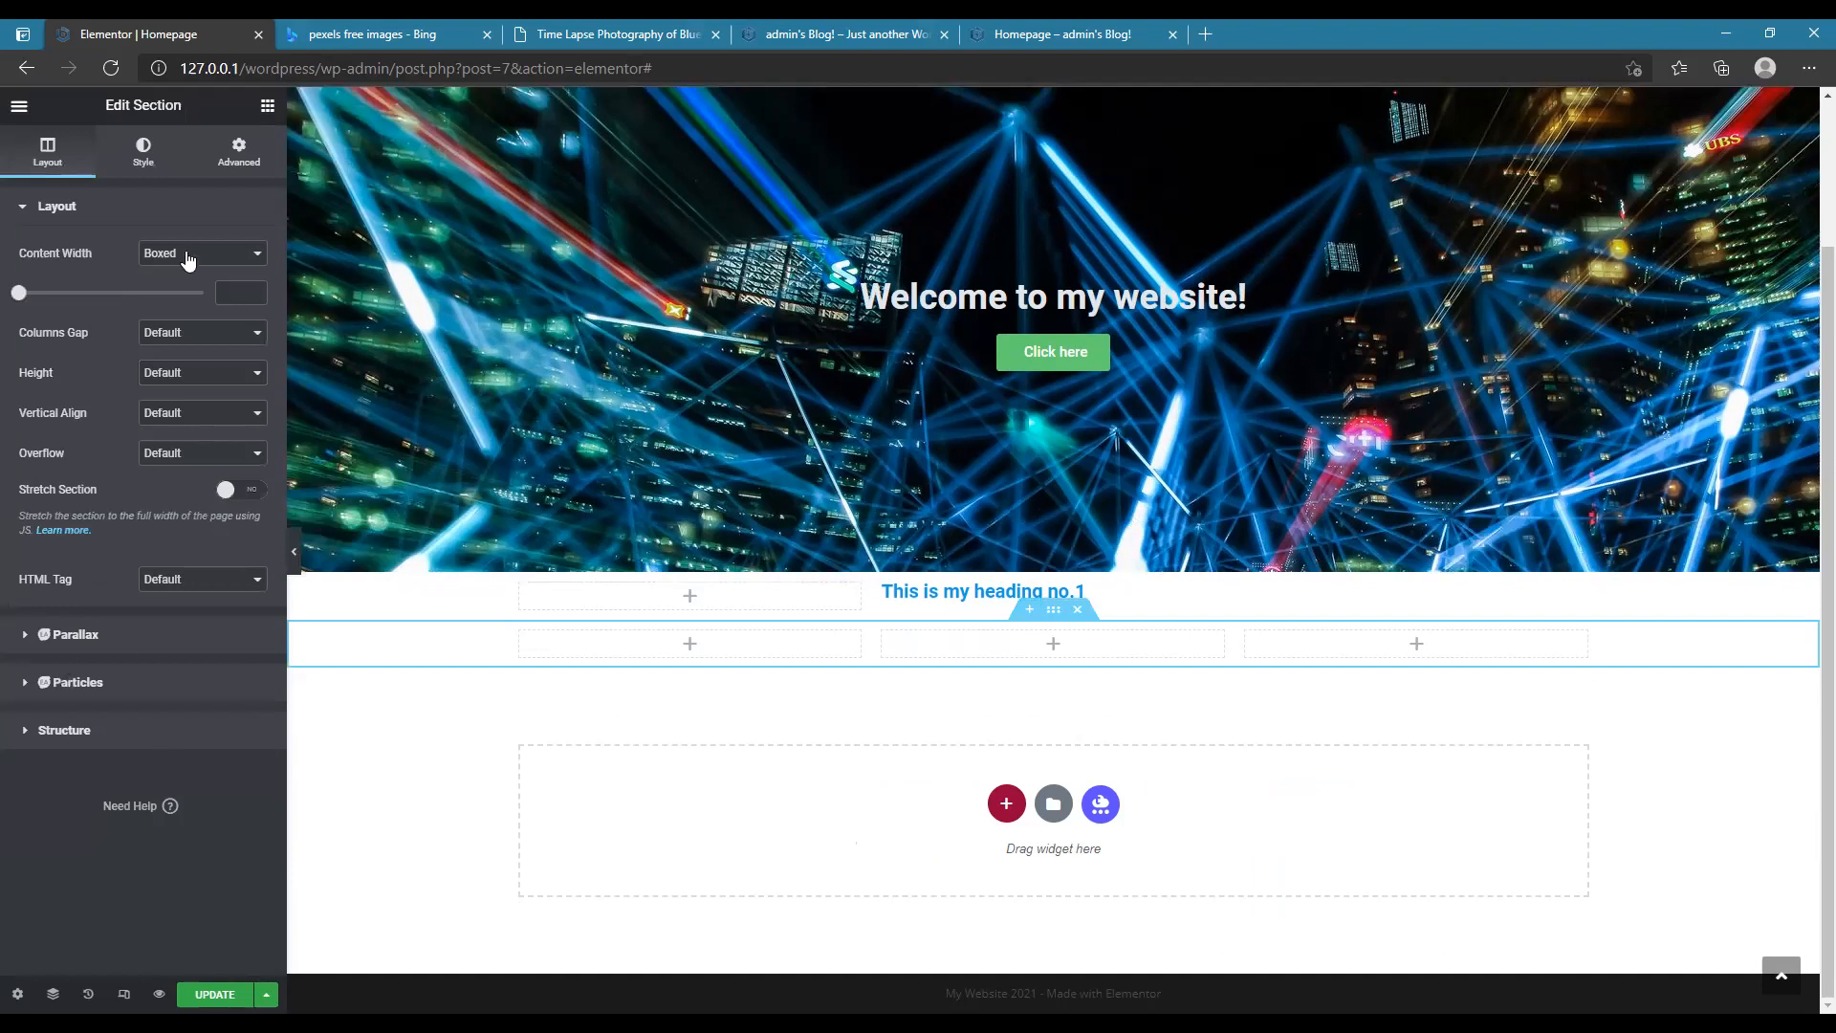
left_click(182, 303)
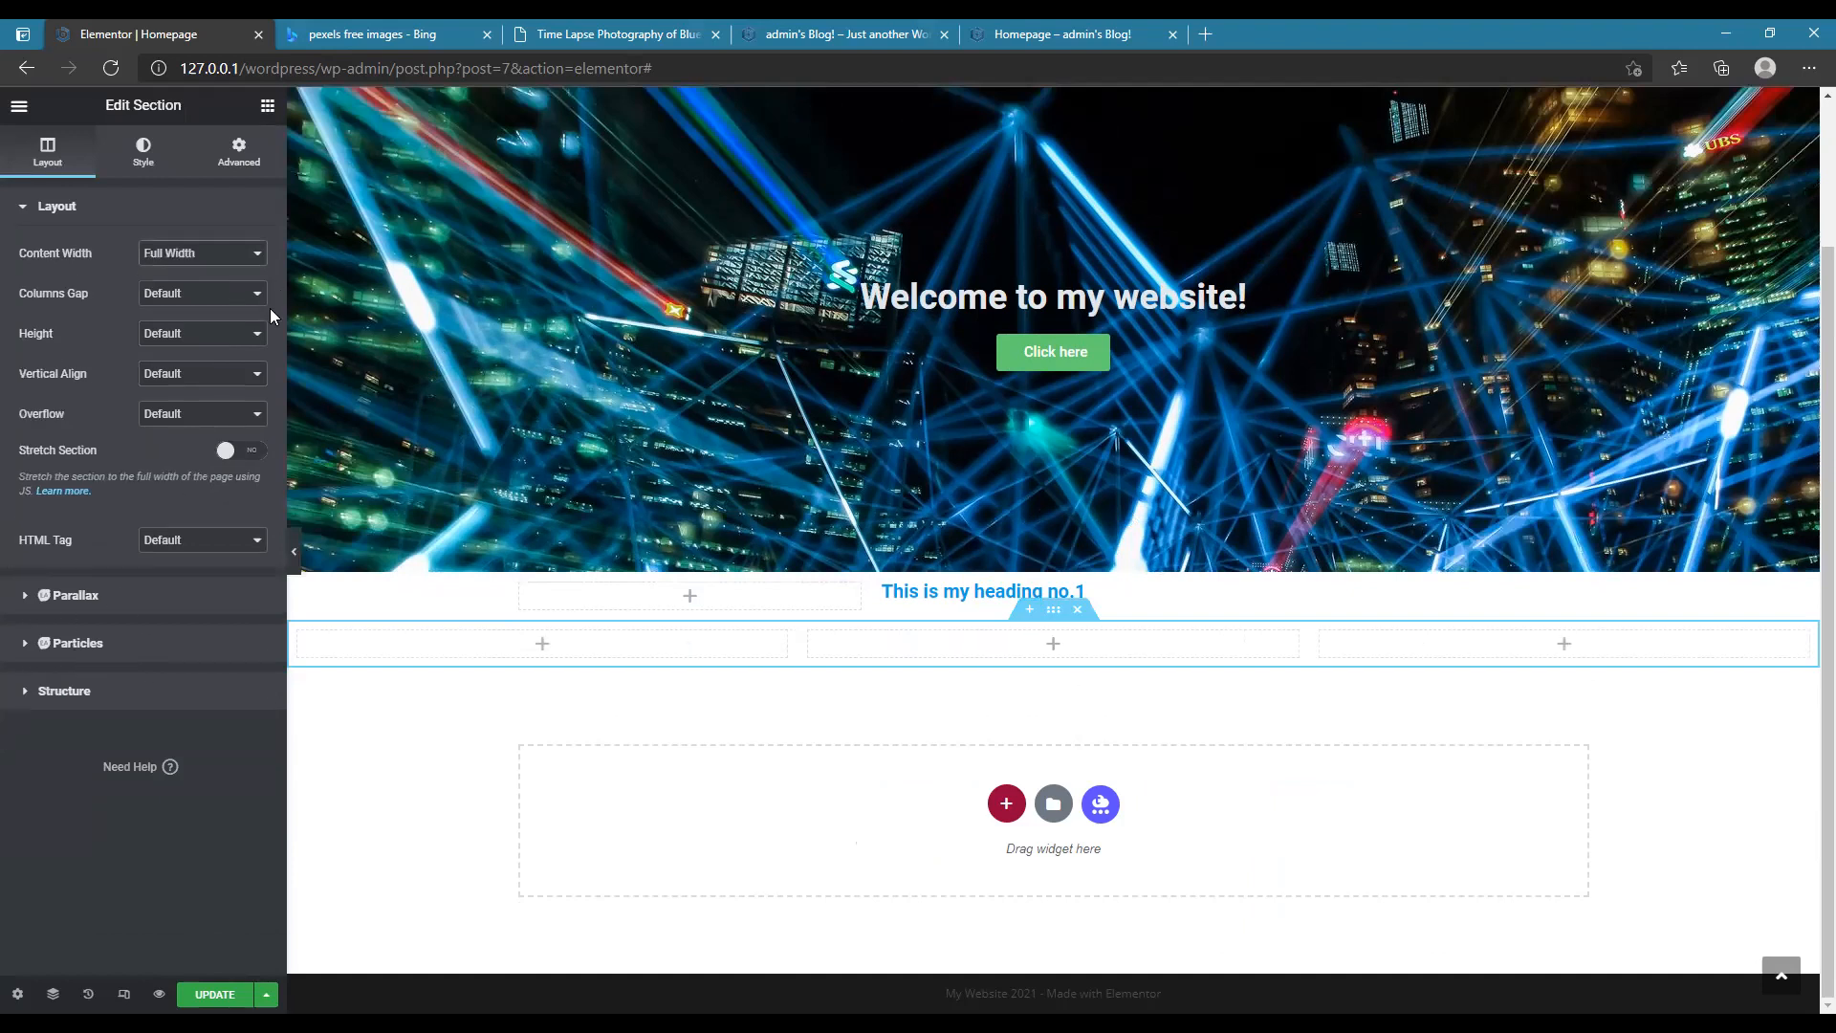
- Place the Essential Addons Pricing Table widget in the first column of the three-column section and review it
left_click(267, 107)
scroll(111, 664, "down", 15)
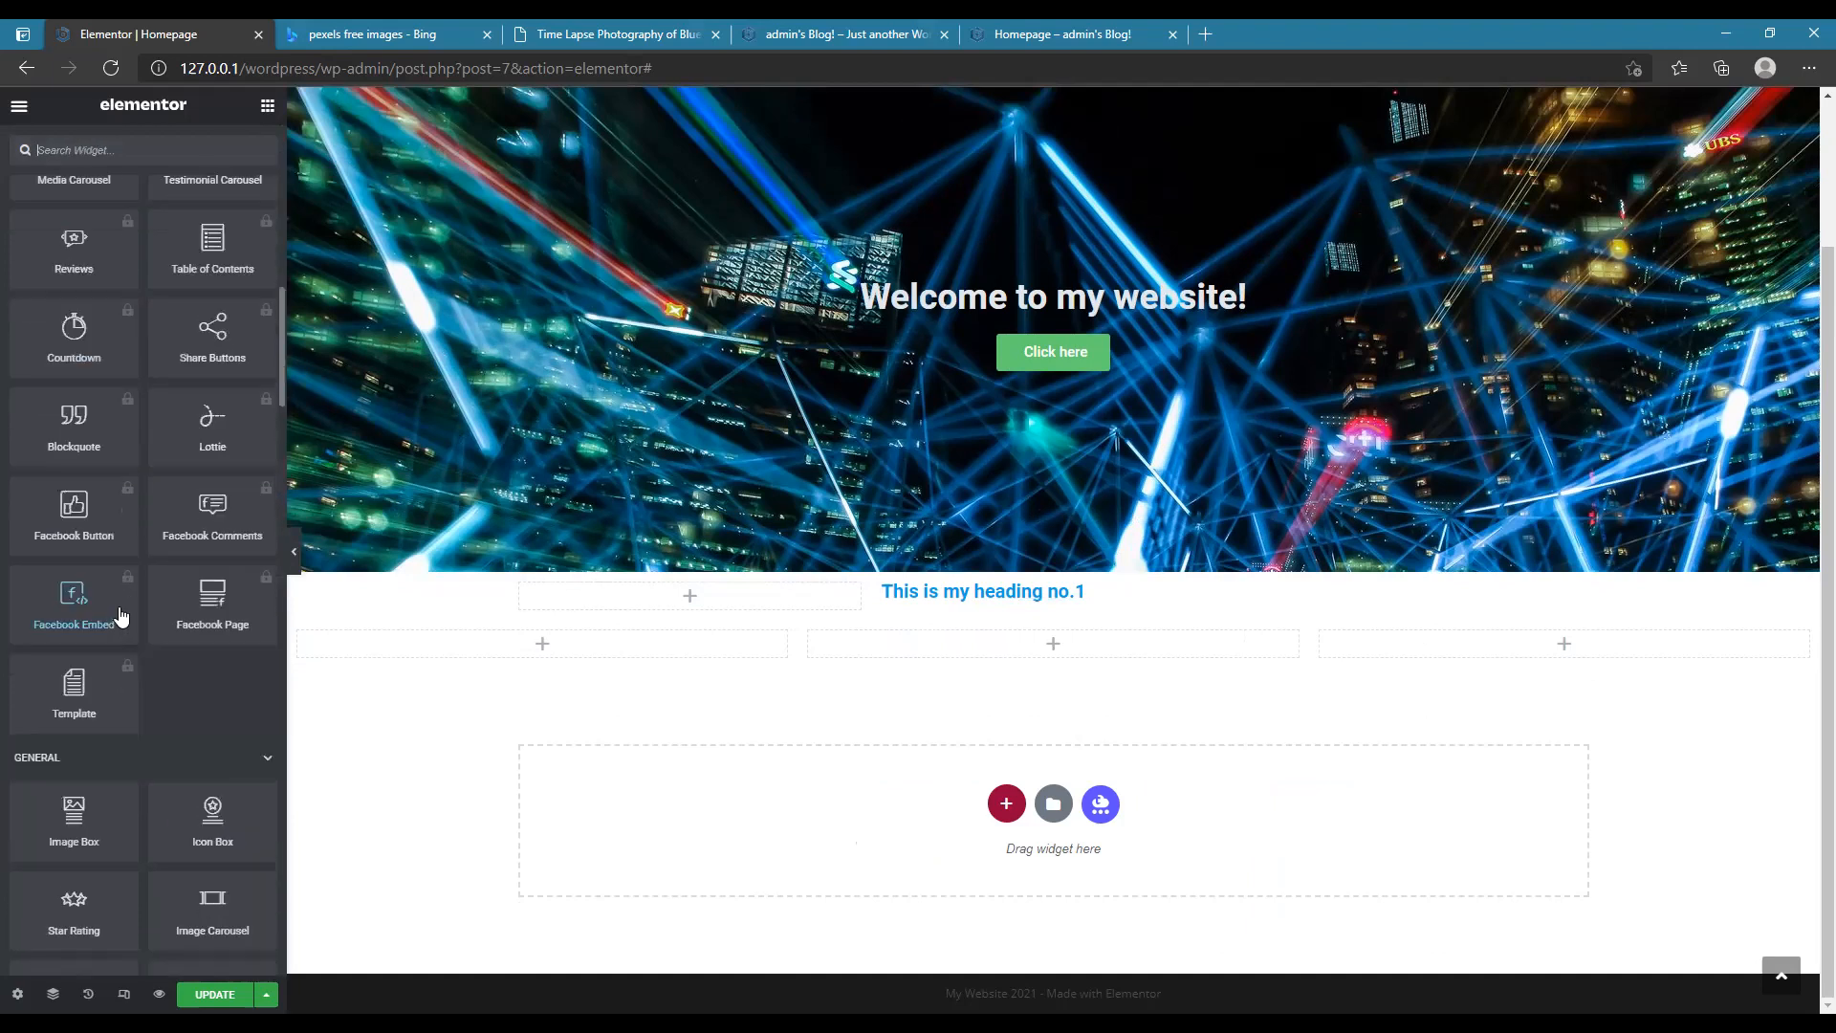
scroll(101, 390, "down", 15)
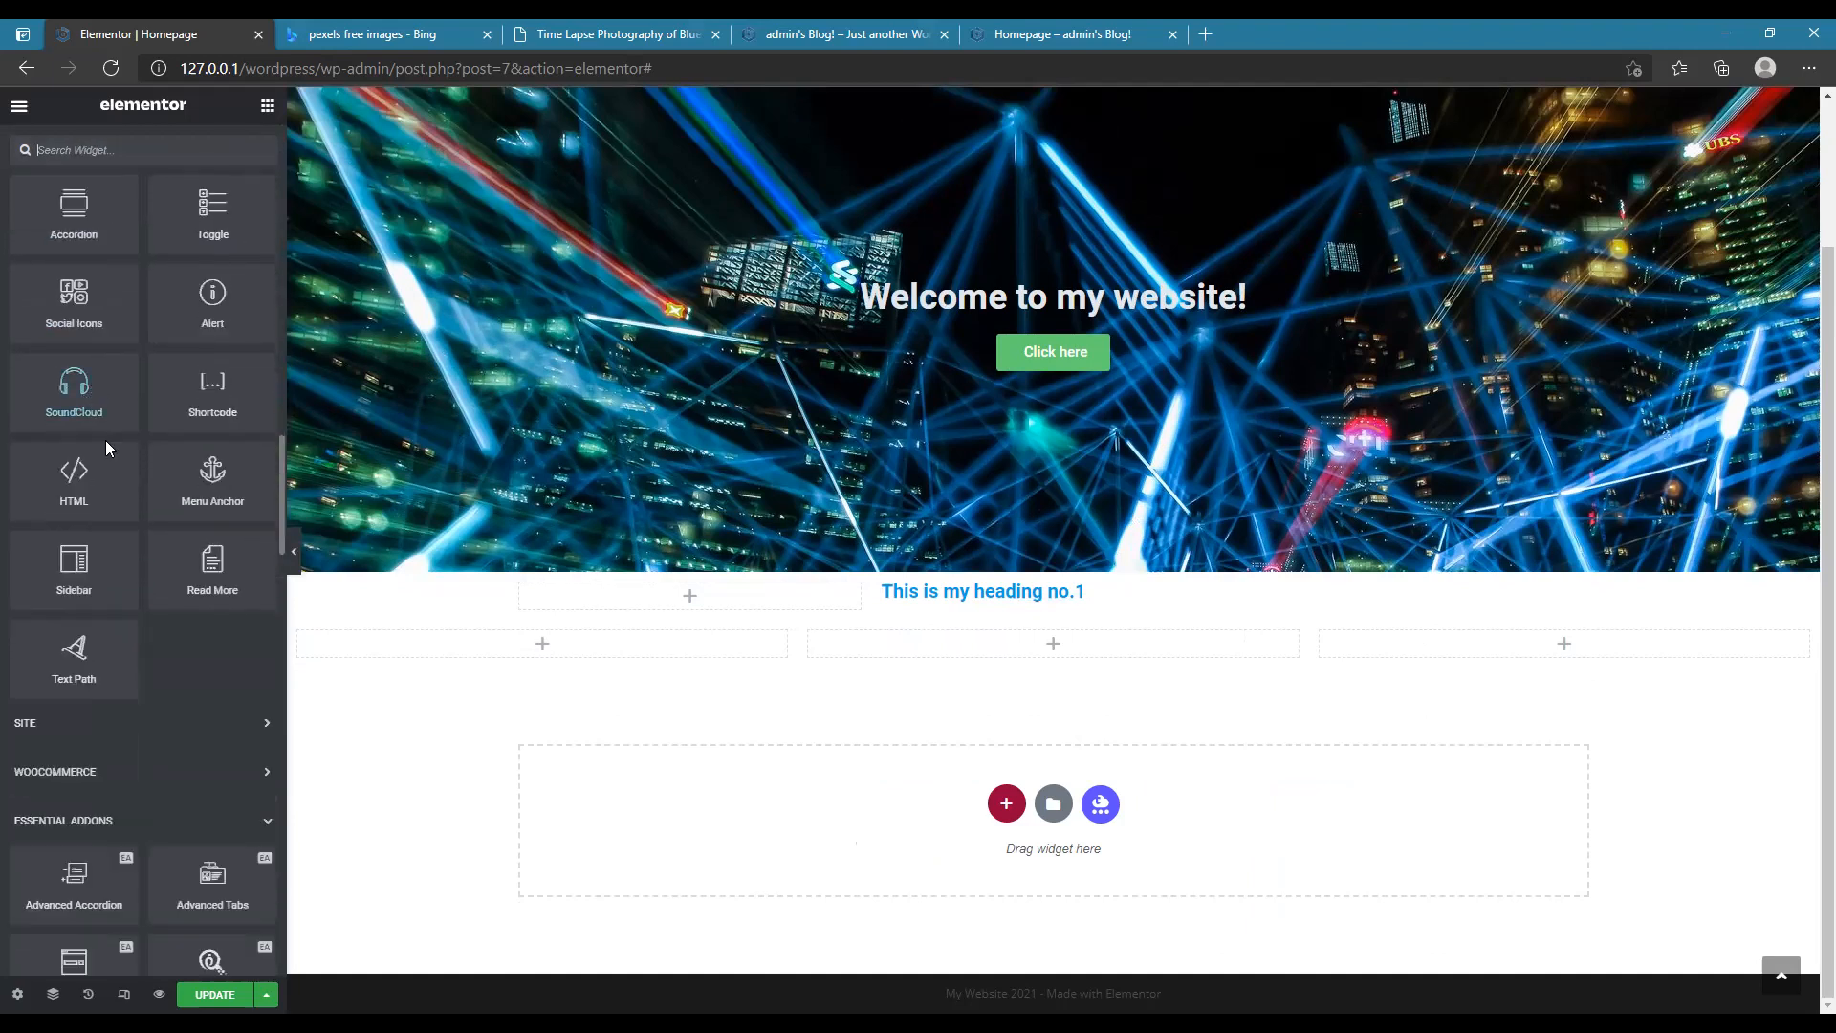
scroll(114, 473, "down", 6)
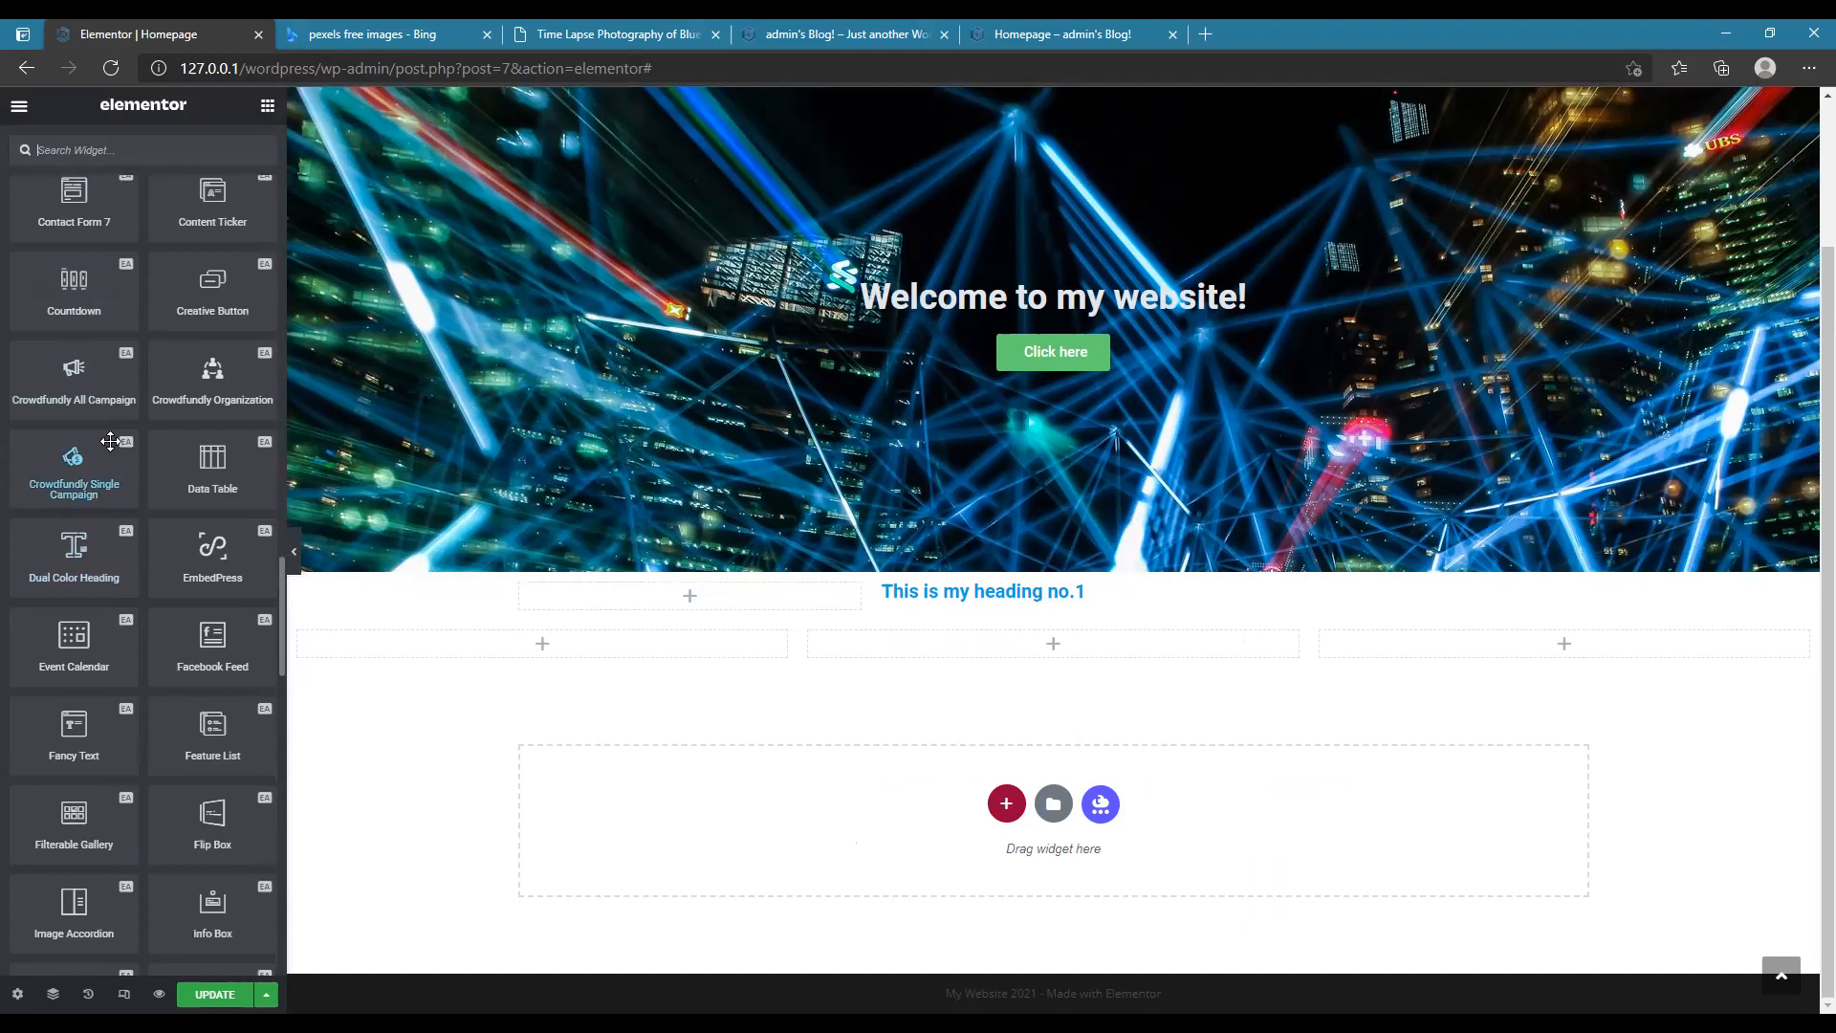
scroll(108, 446, "down", 2)
left_click_drag(74, 701, 545, 648)
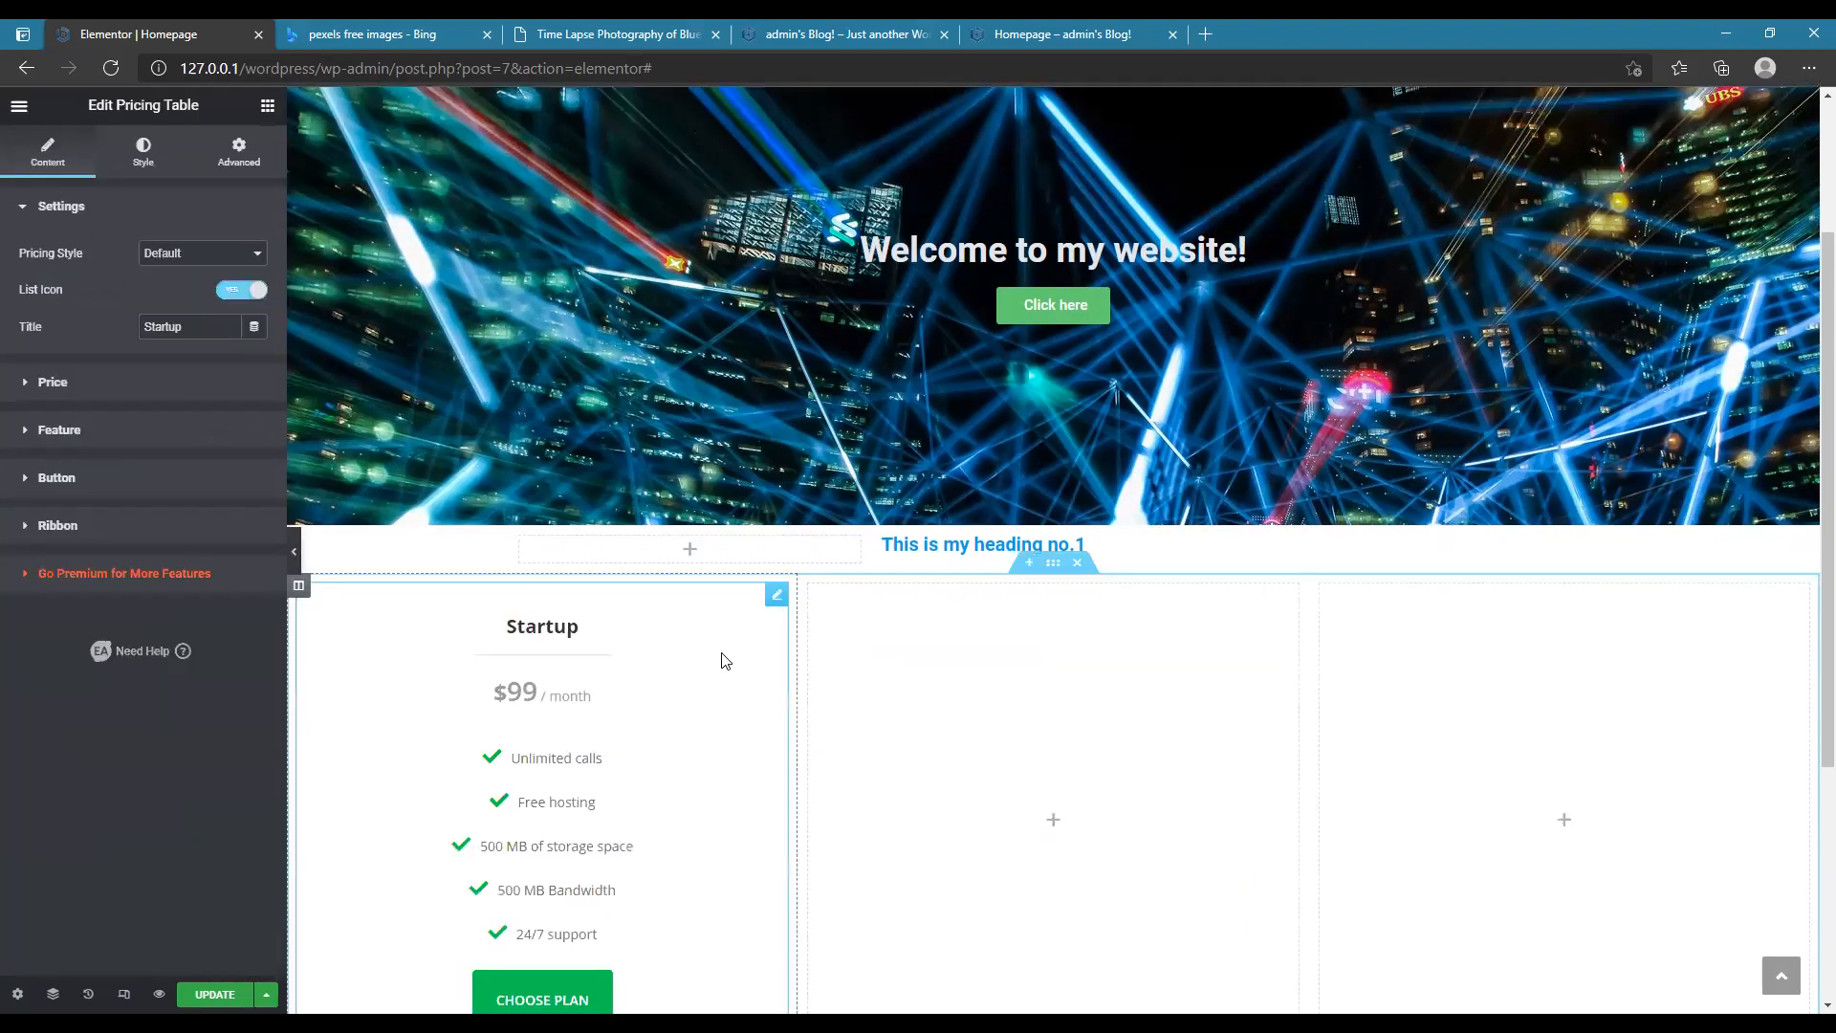
scroll(616, 563, "down", 5)
scroll(615, 563, "up", 2)
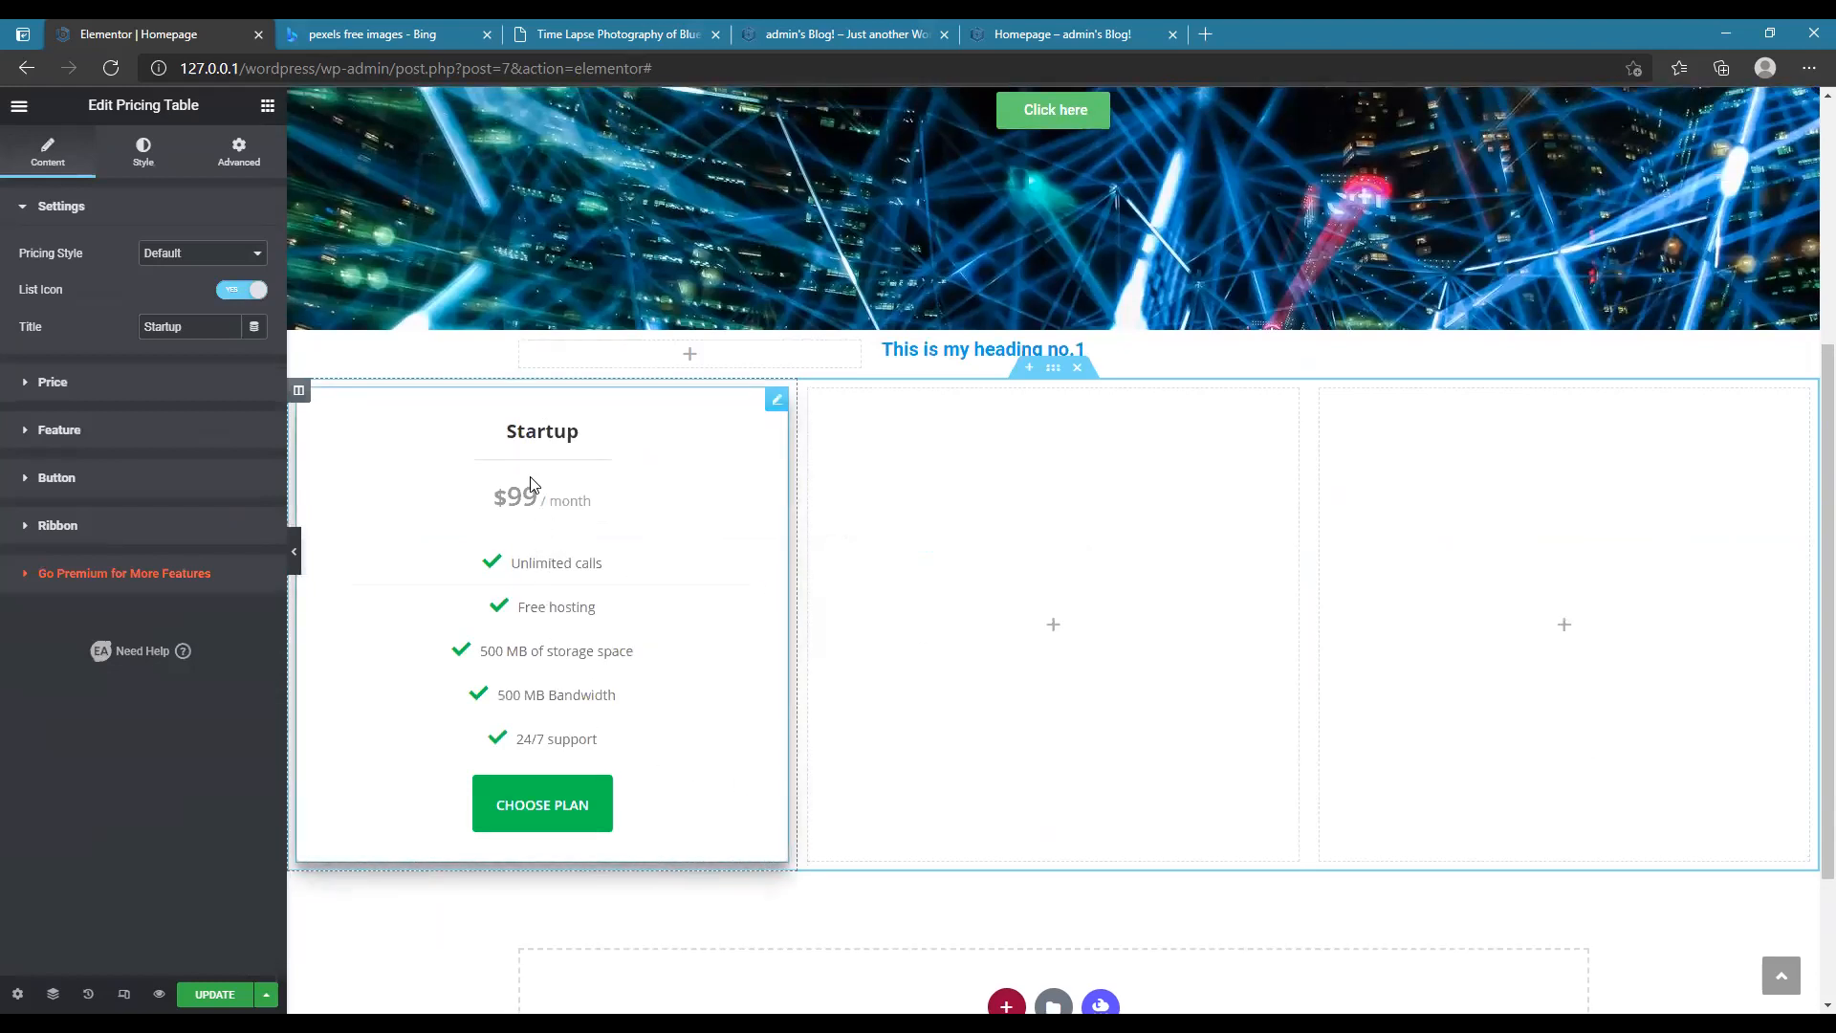
- Place an Essential Addons Pricing Table widget in the second column of the three-column section
left_click(268, 105)
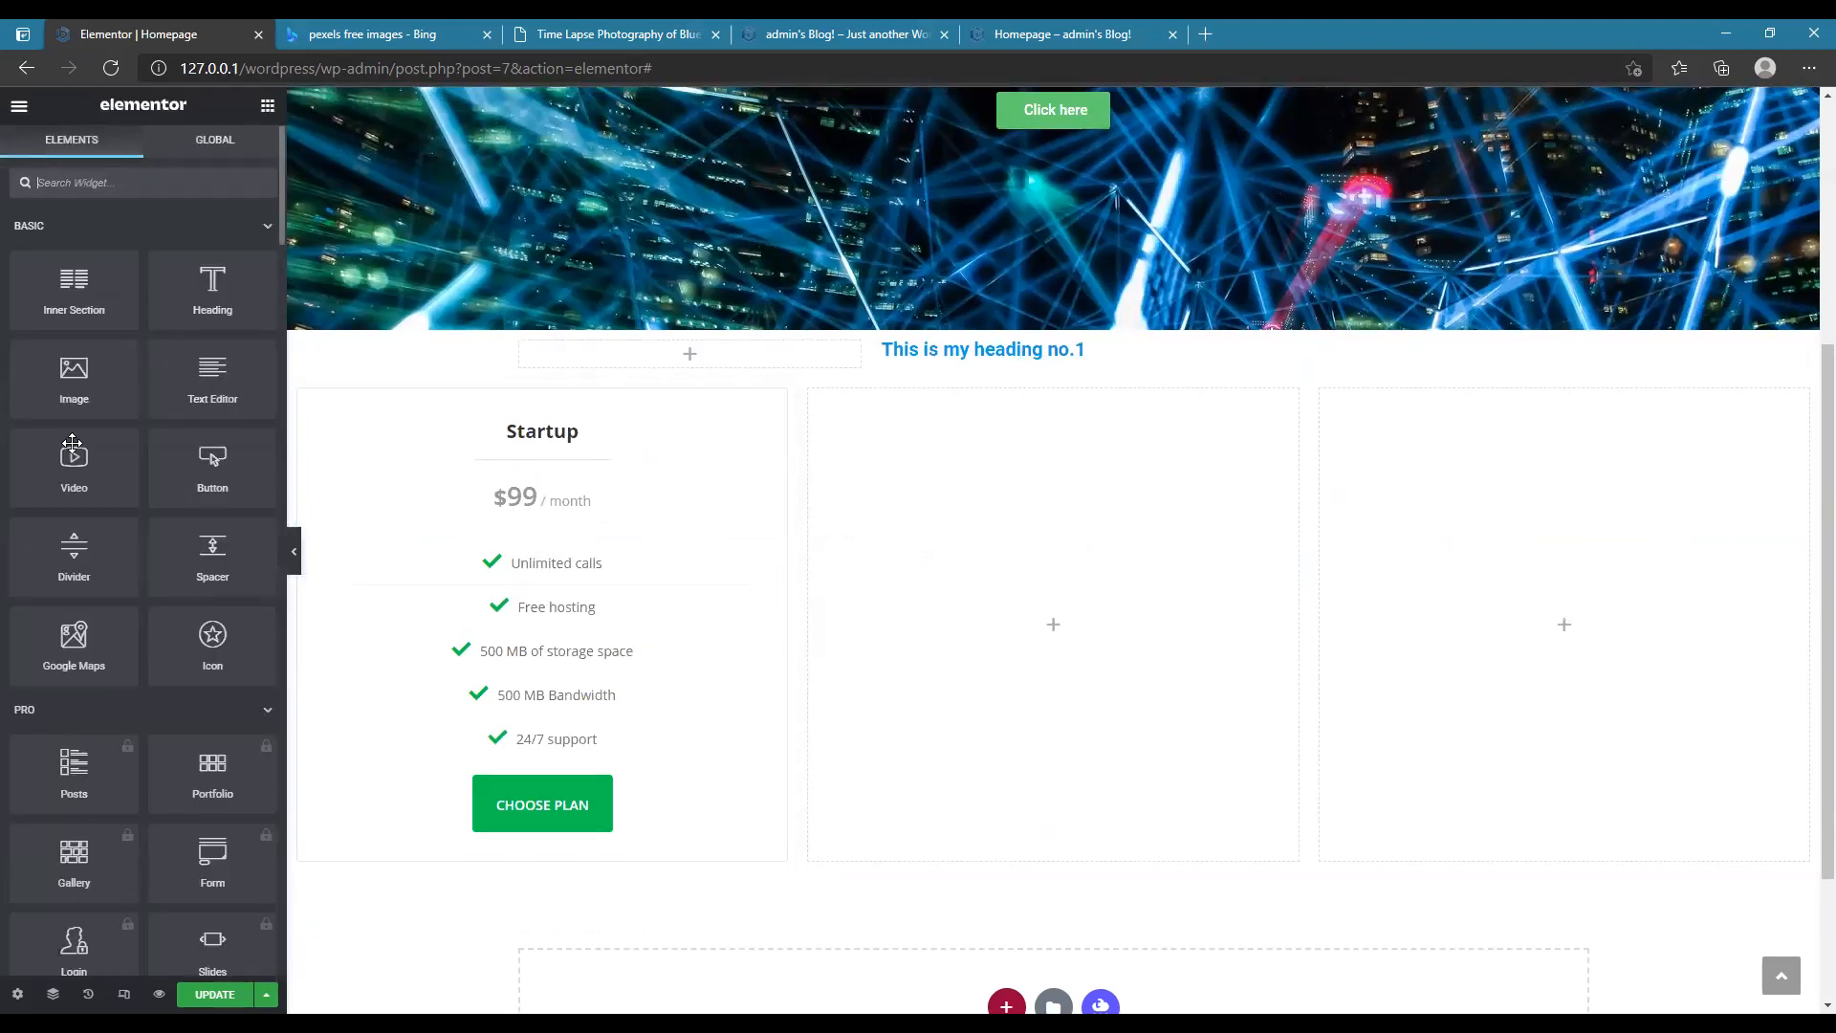
scroll(180, 542, "down", 15)
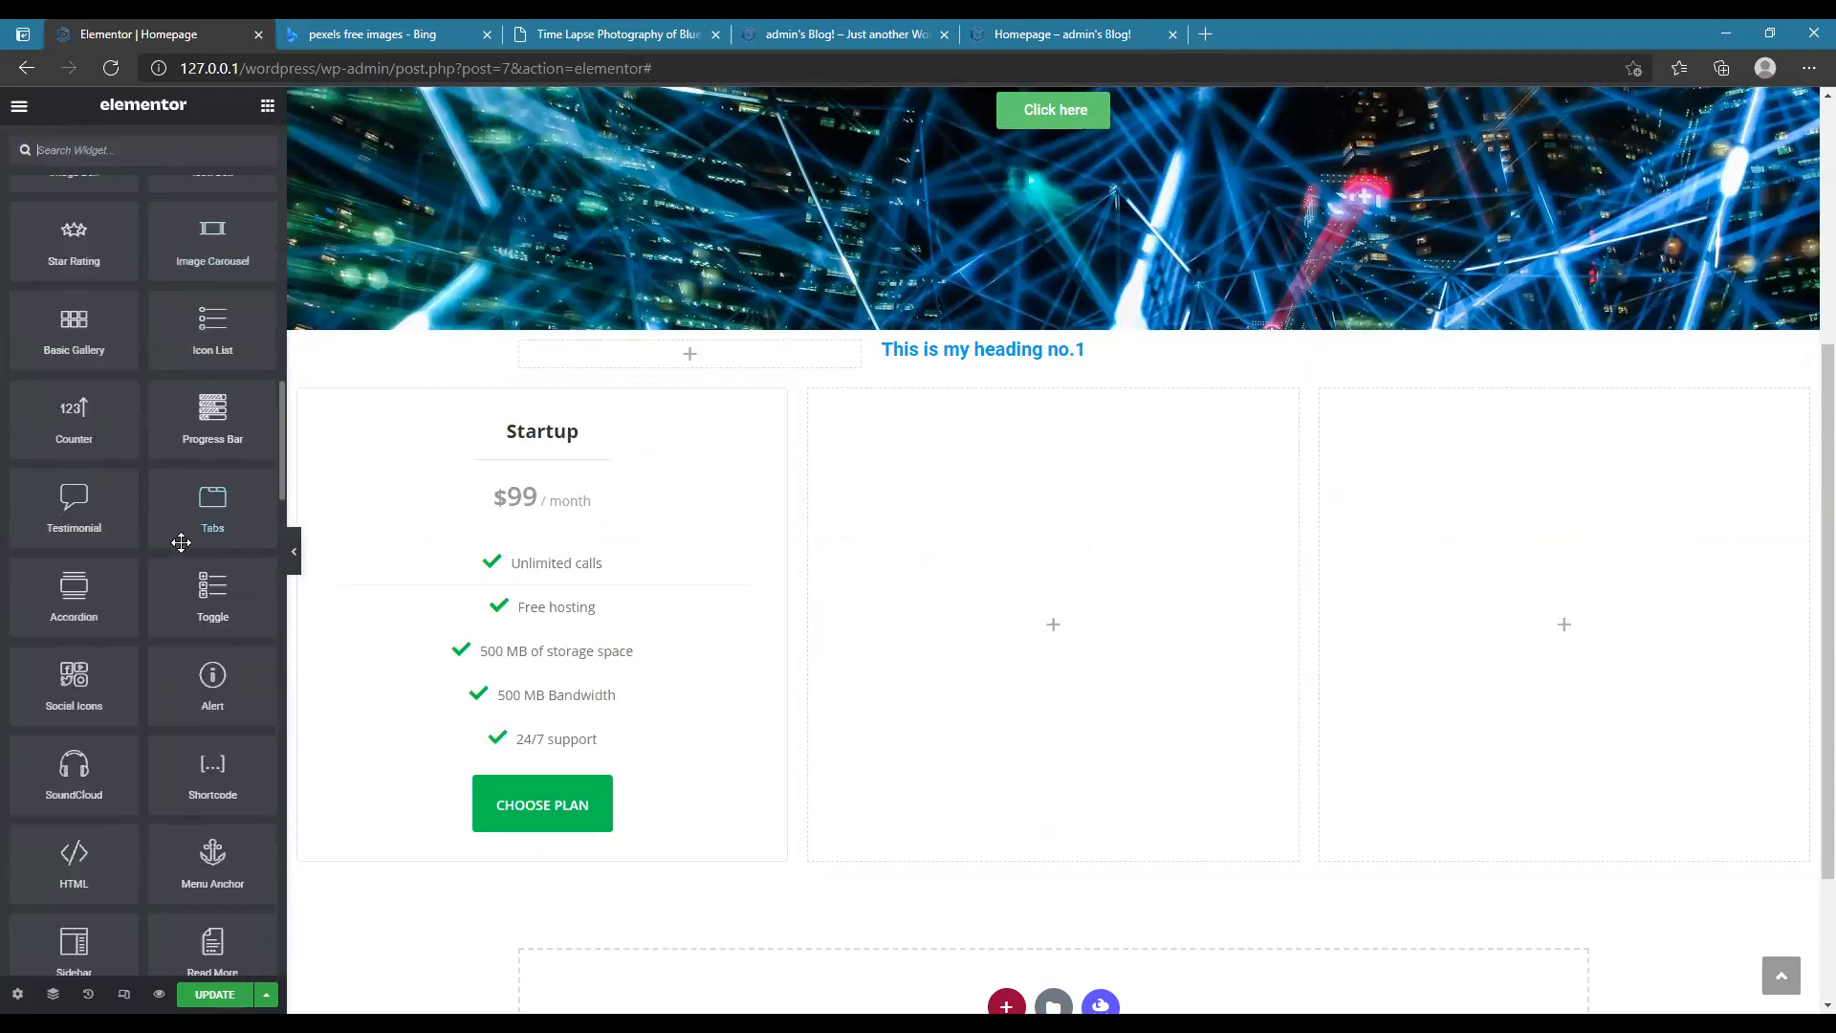
scroll(180, 542, "down", 10)
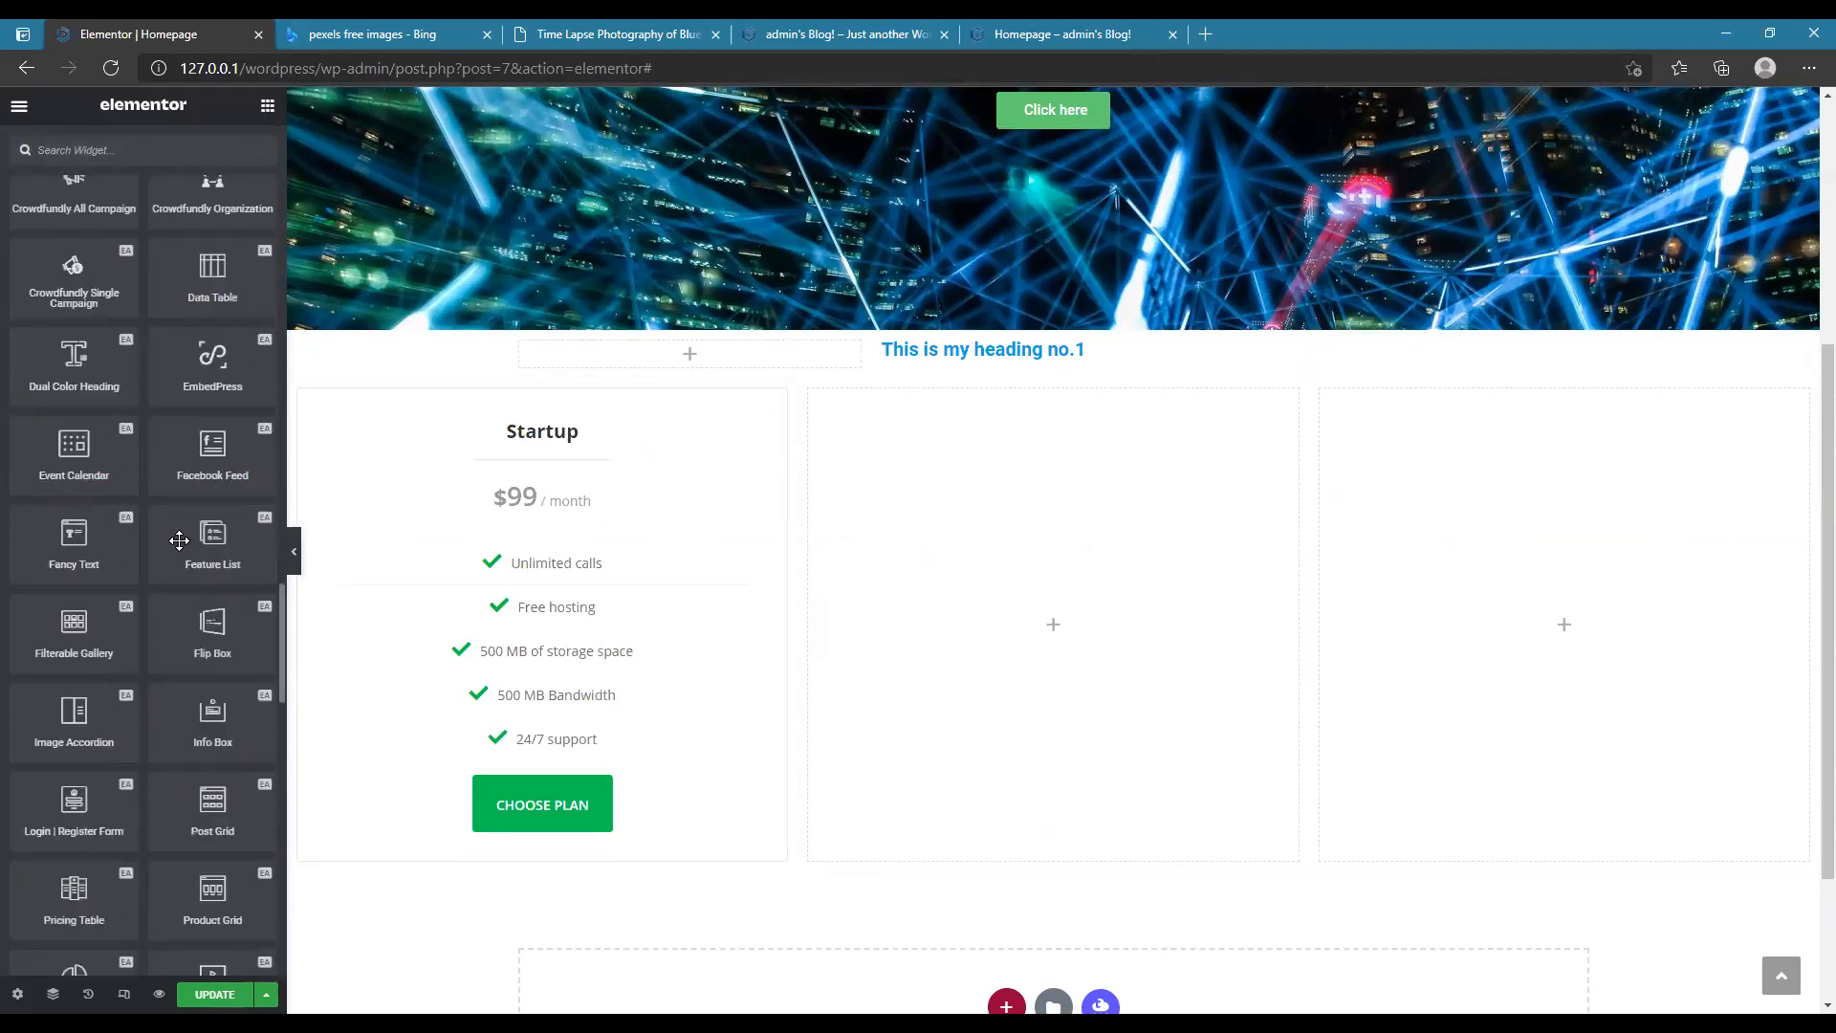
left_click_drag(95, 617, 1041, 580)
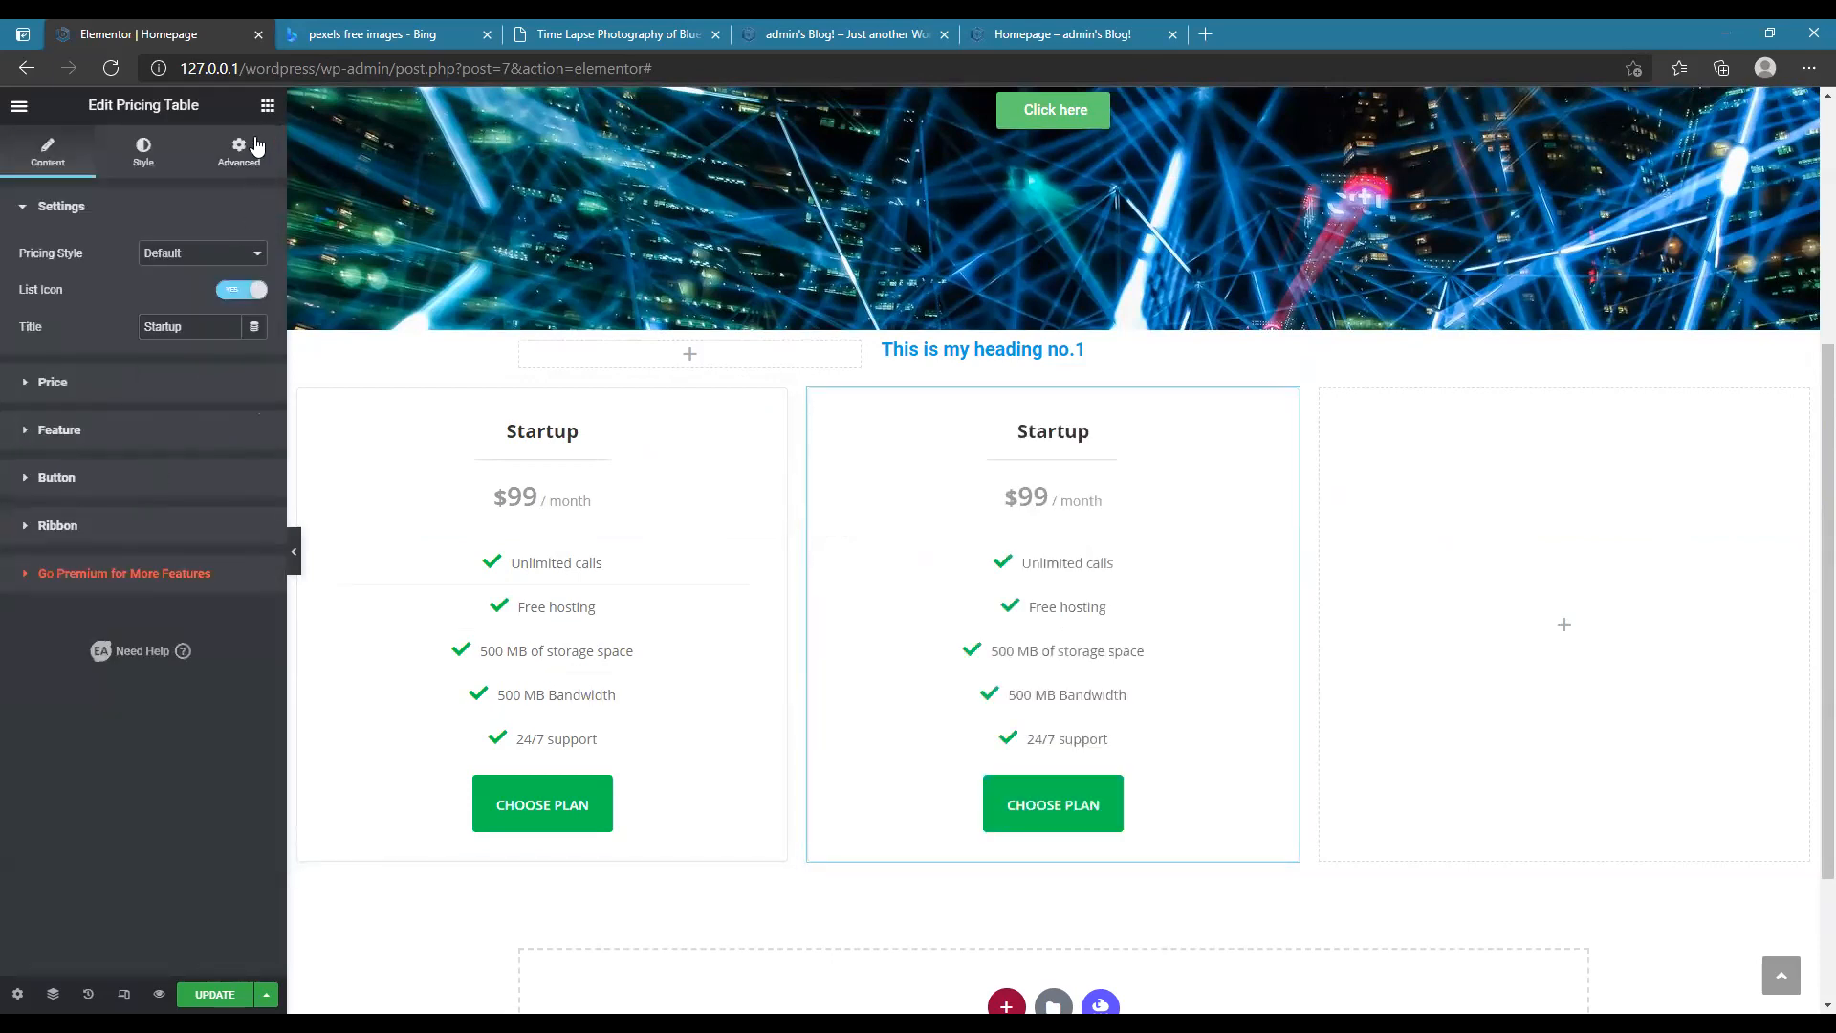
- Place an Essential Addons Pricing Table widget in the third column of the three-column section
left_click(268, 105)
scroll(108, 626, "down", 10)
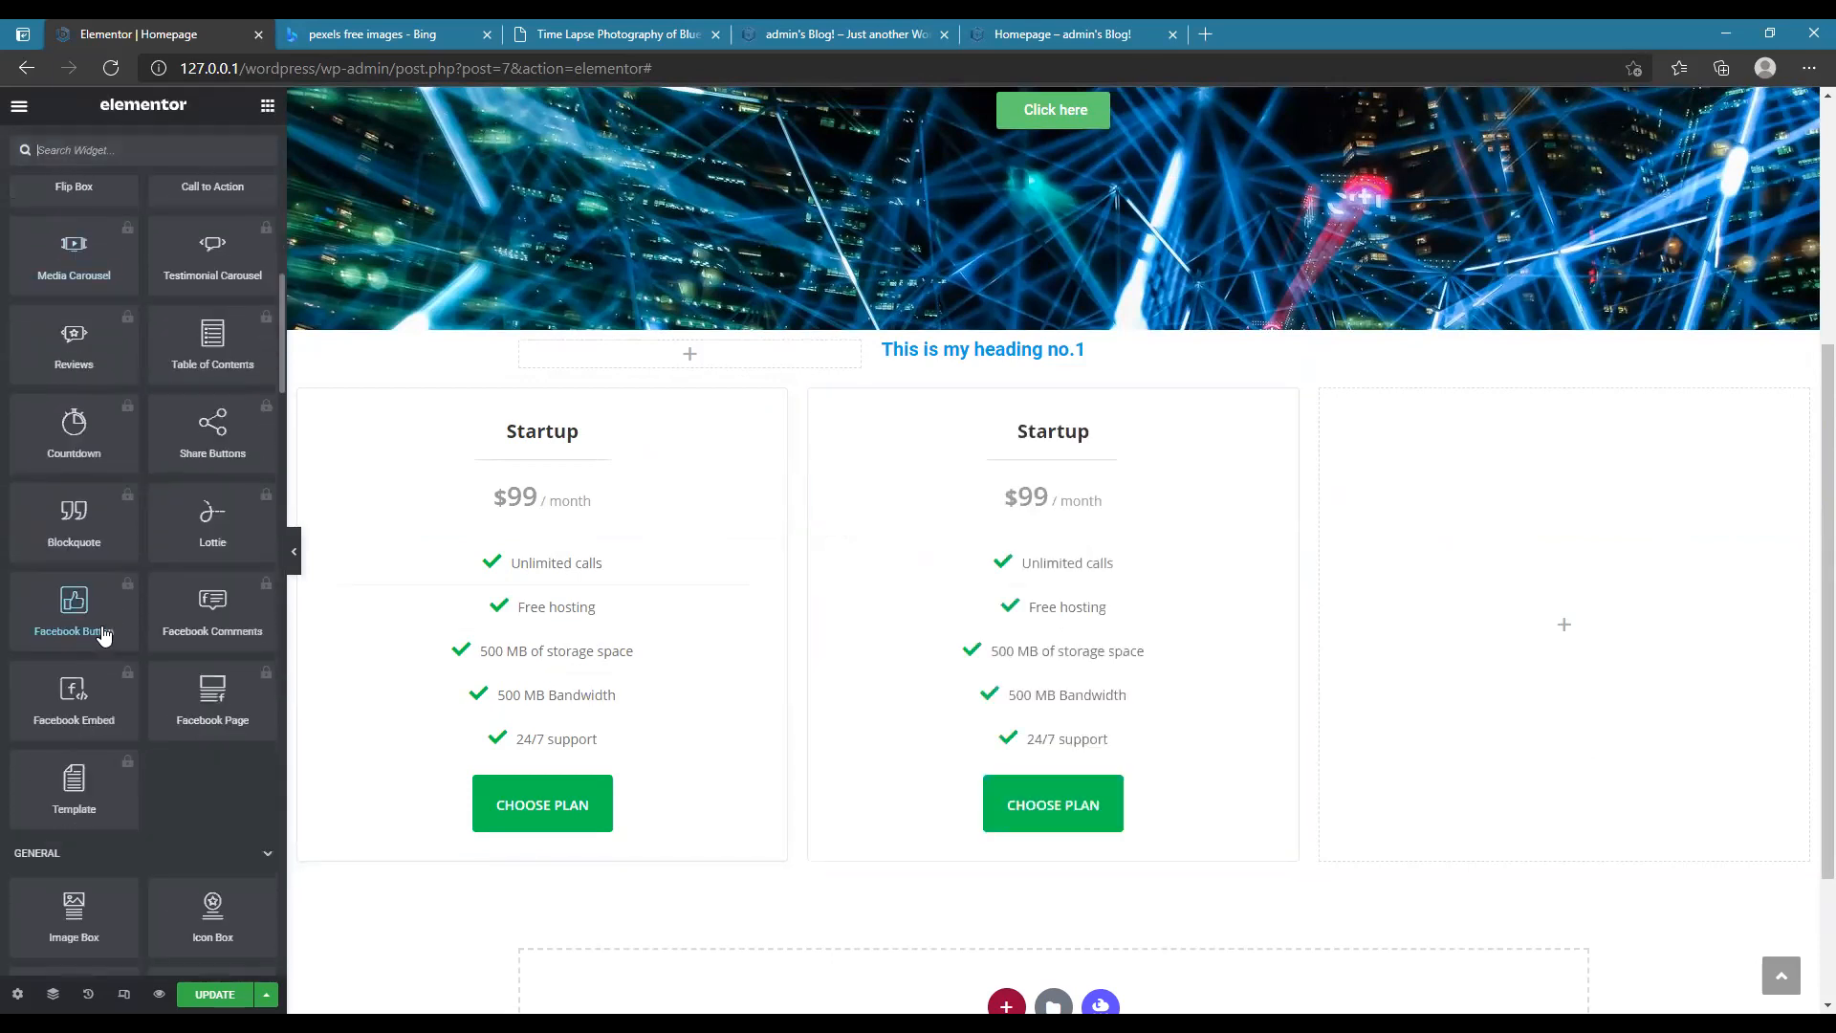
scroll(108, 627, "down", 15)
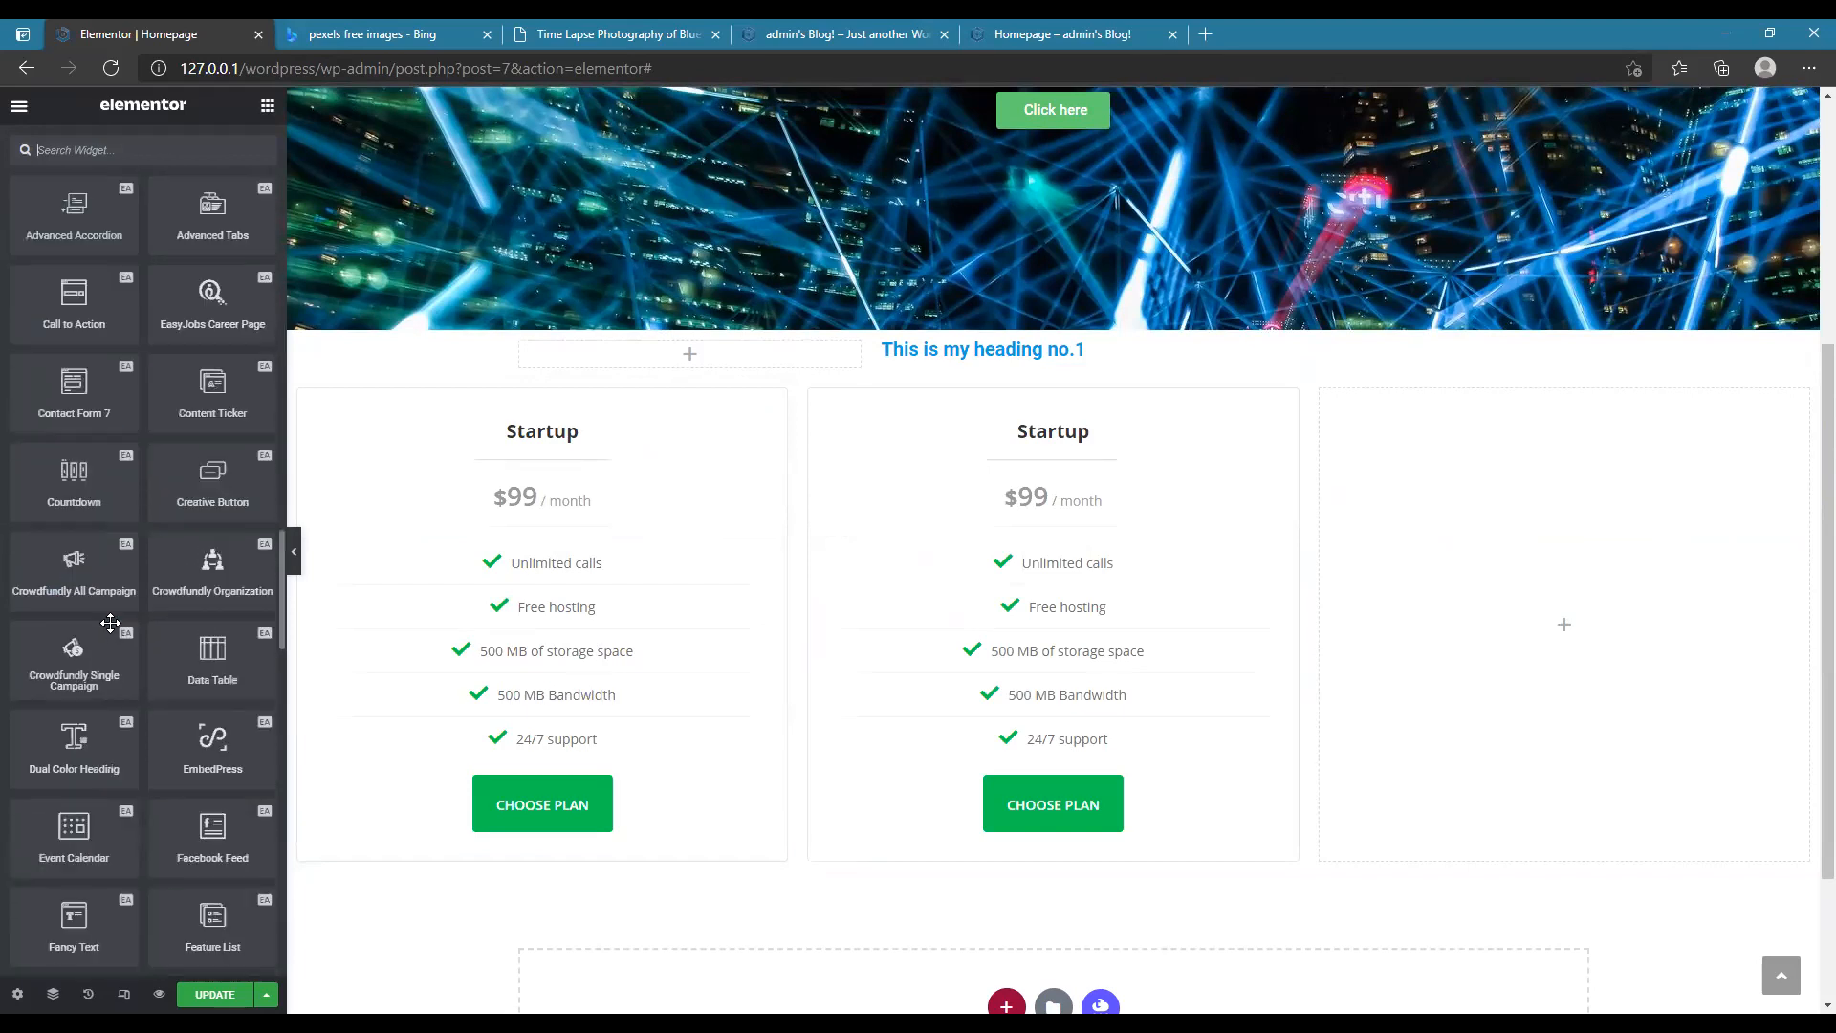
scroll(127, 613, "down", 5)
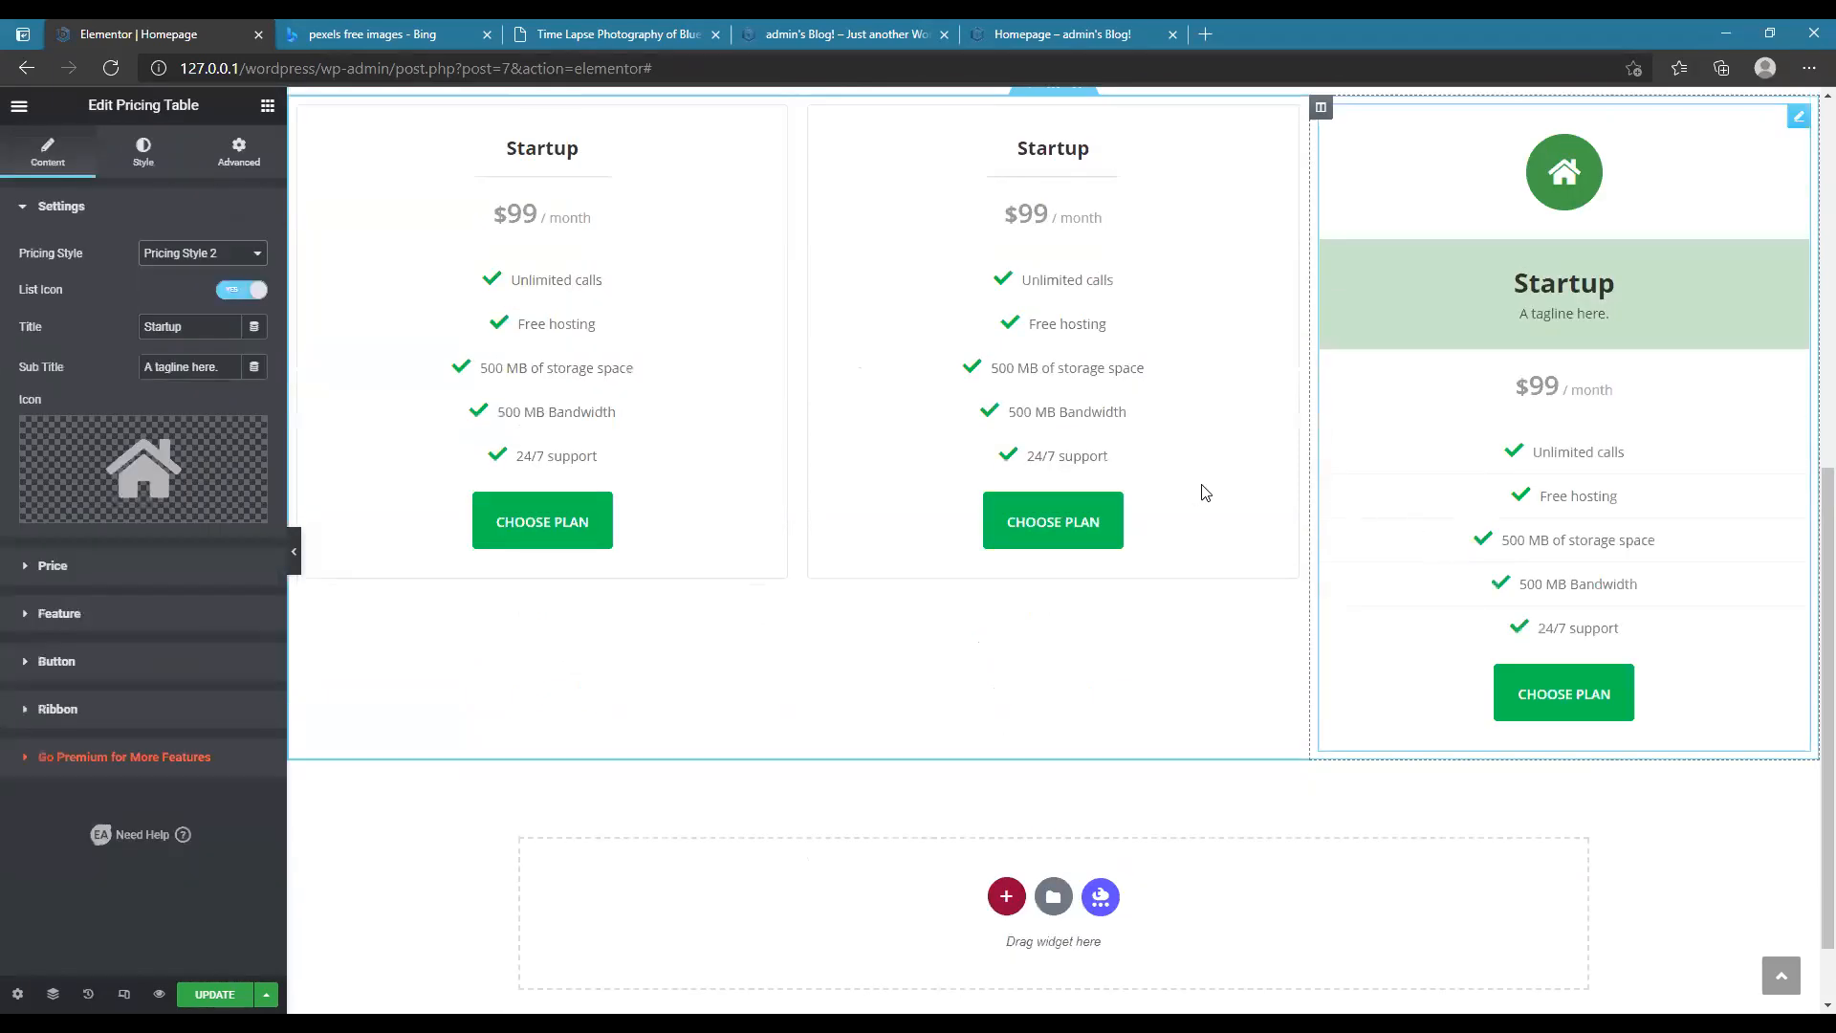
- Set the pricing style of the third column's table to Default
scroll(1221, 545, "up", 2)
left_click(205, 255)
left_click(182, 274)
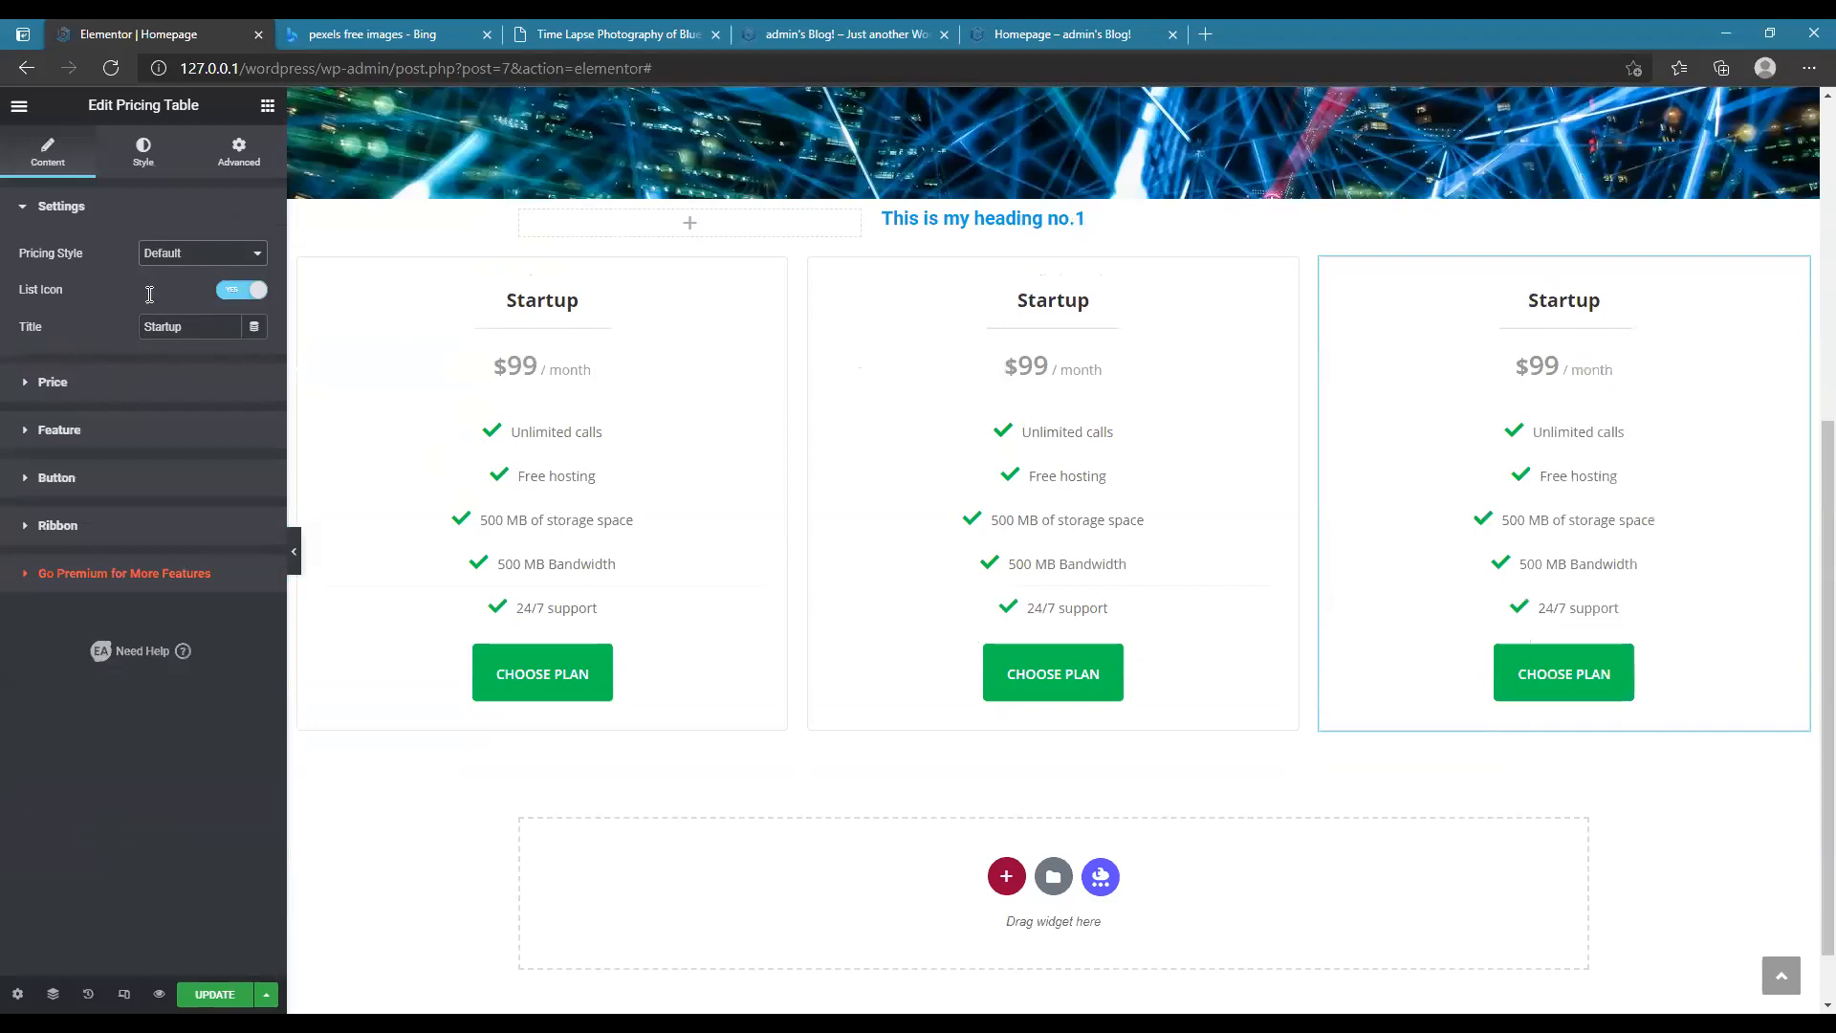
- Title the third pricing table Professional and set its price currency to PKR
left_click(209, 375)
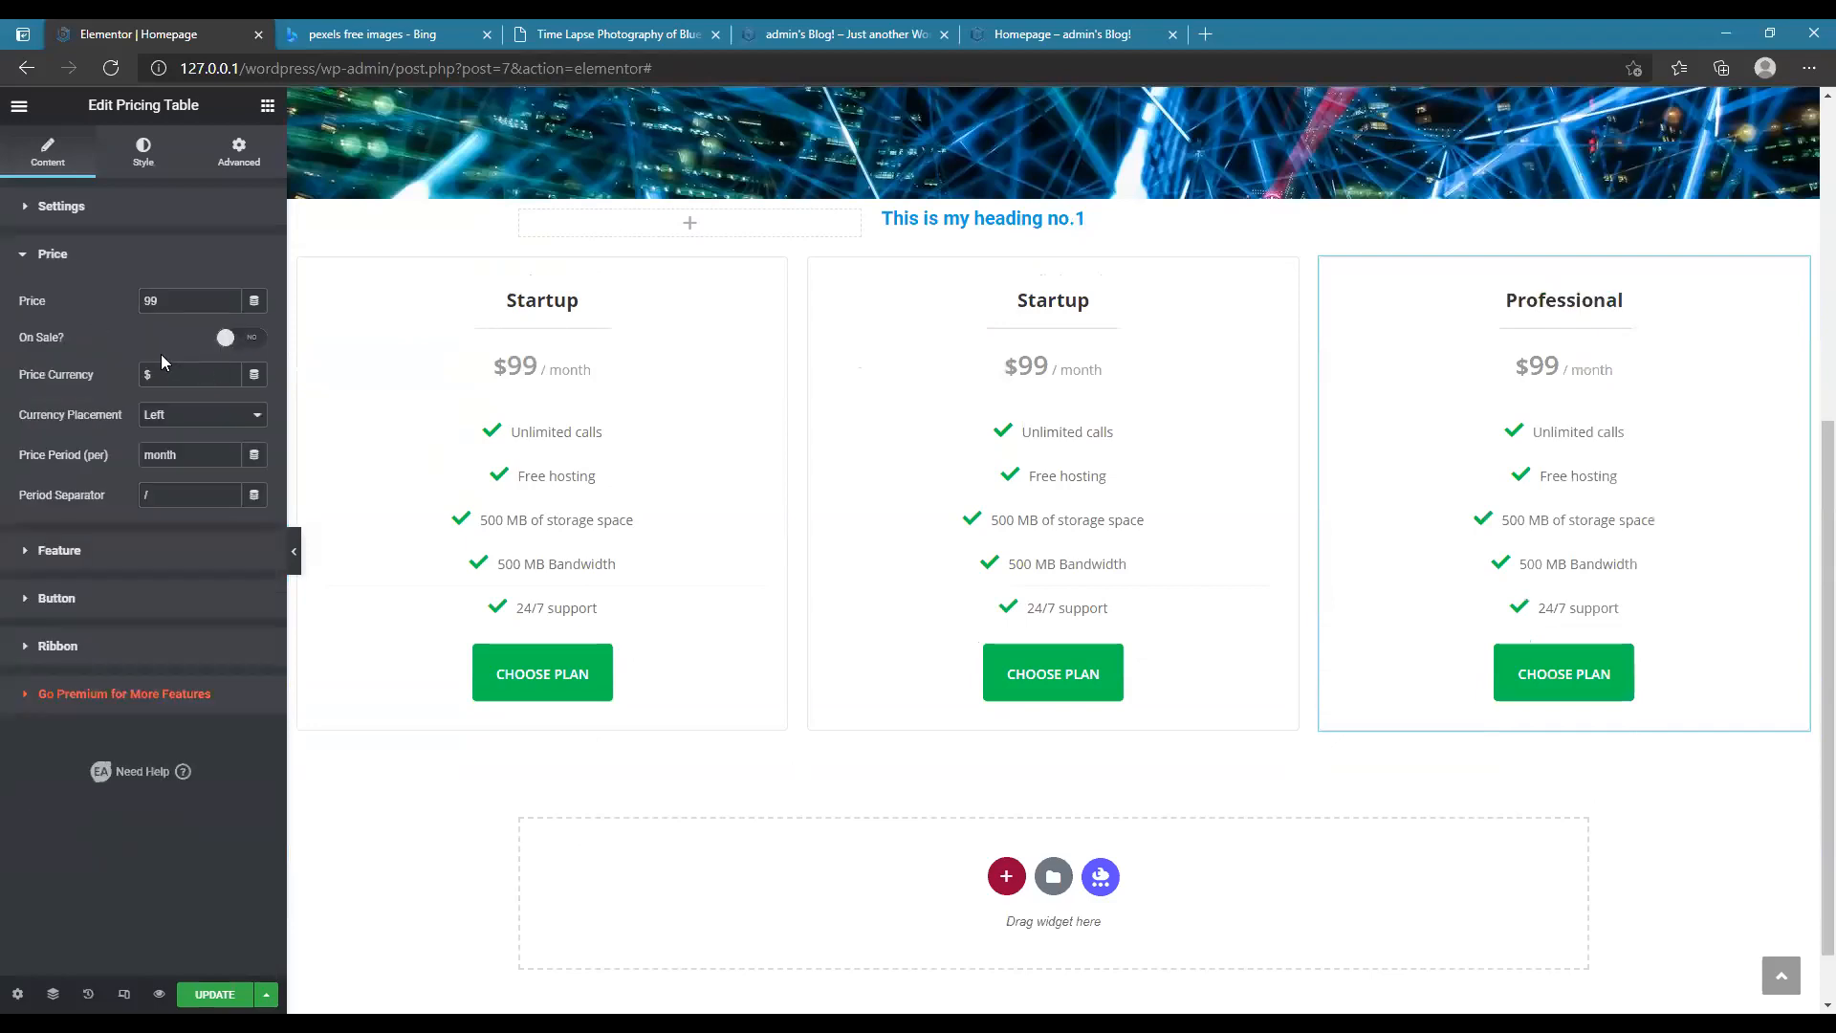
key("BackSpace")
type("PKRE")
key("BackSpace")
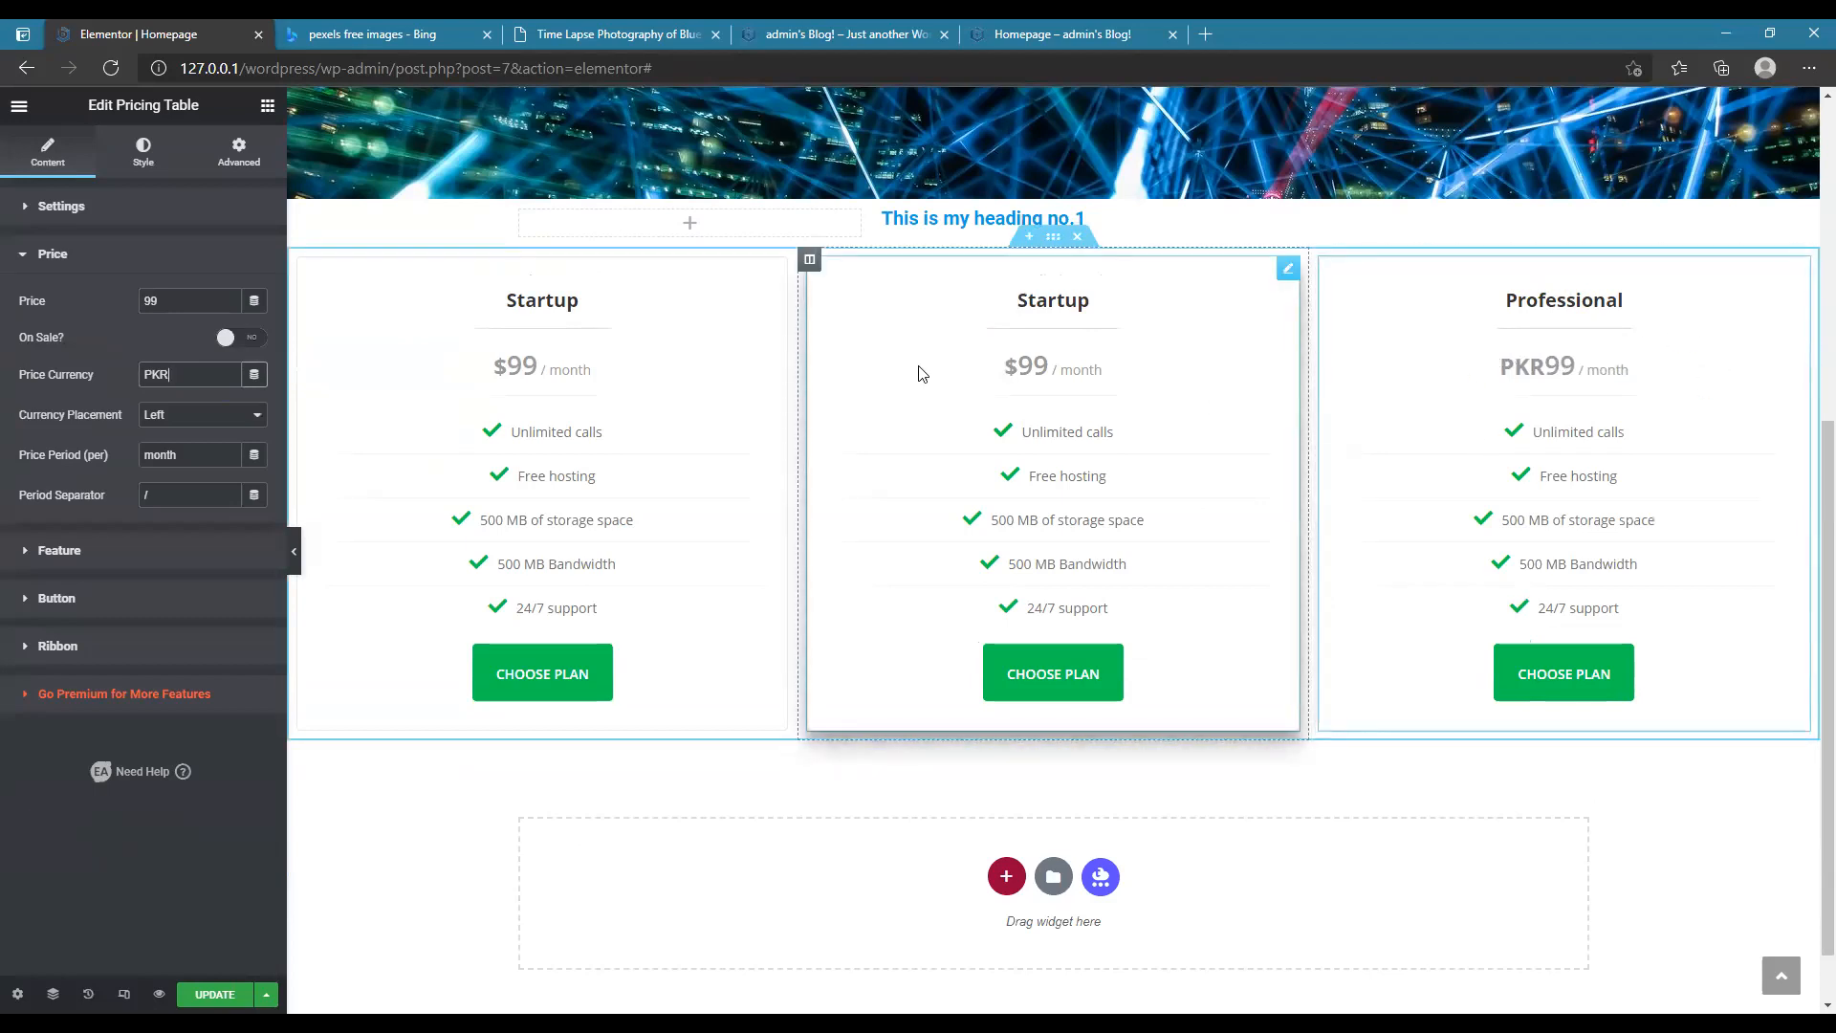
- Review the page from the hero banner to the pricing tables and look through the widget groups down to Essential Addons
scroll(921, 373, "up", 1)
scroll(903, 358, "up", 3)
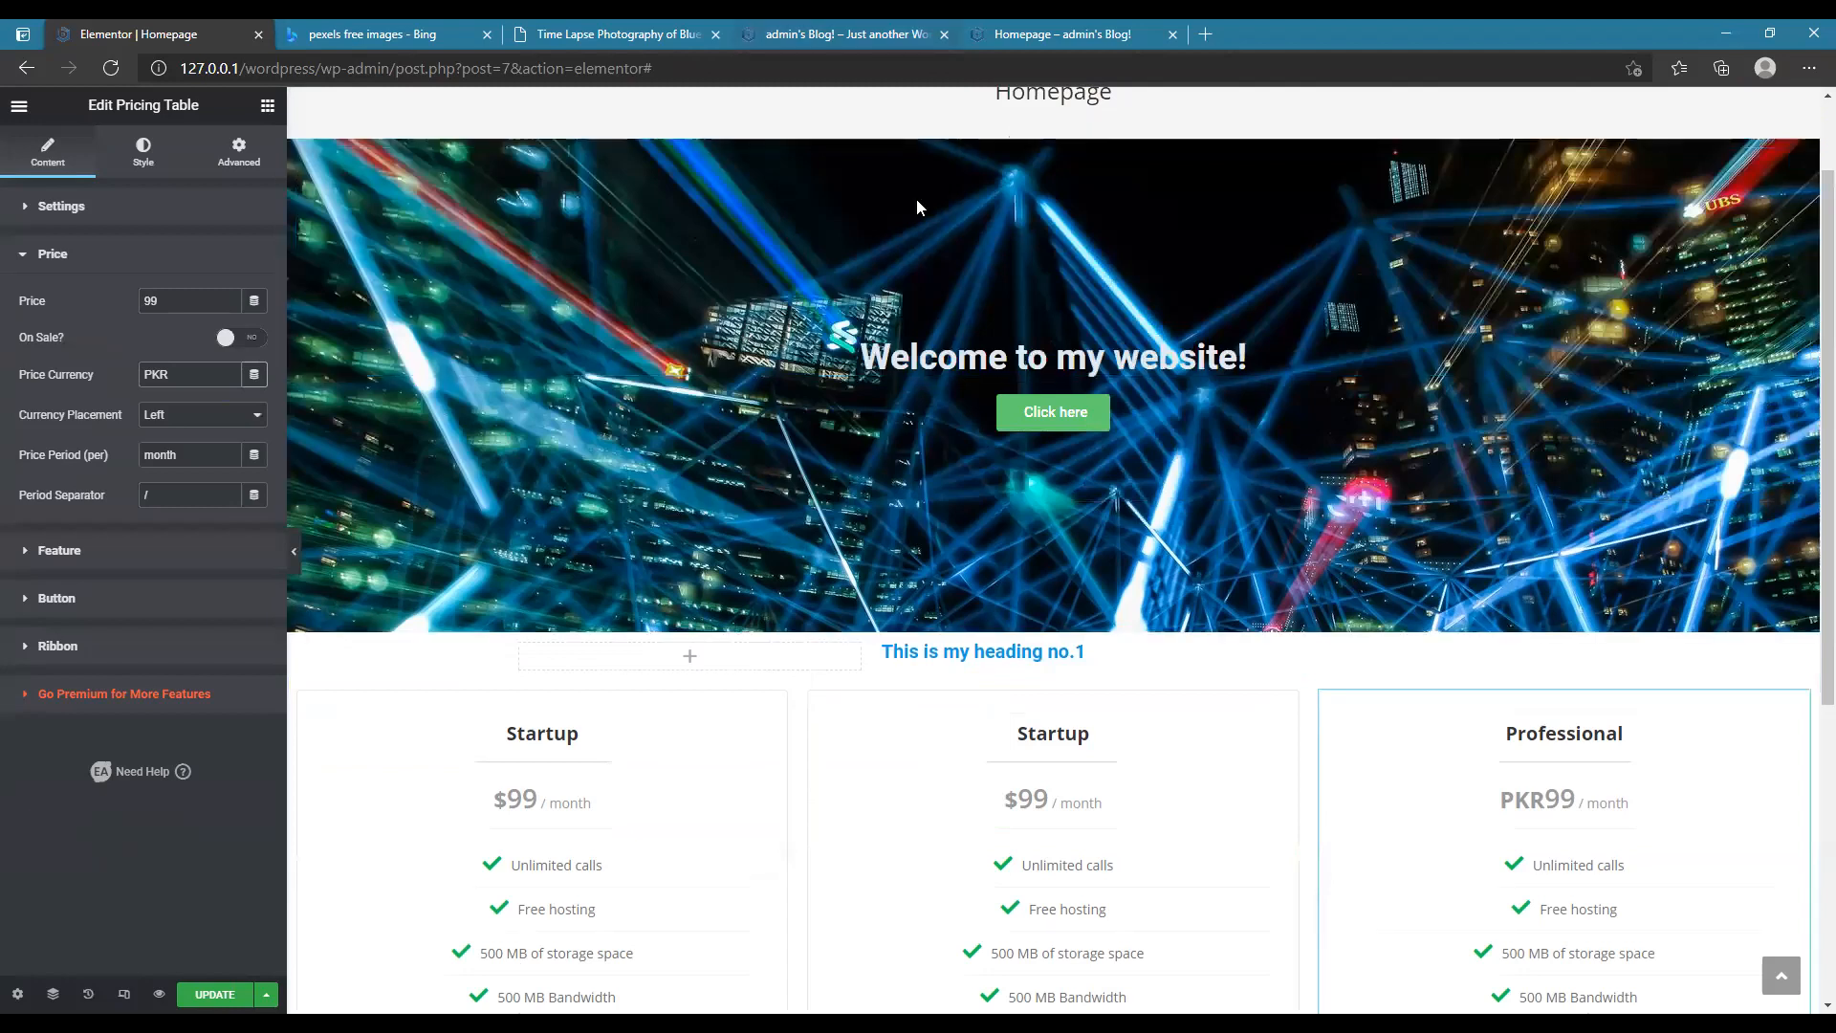
scroll(982, 428, "down", 4)
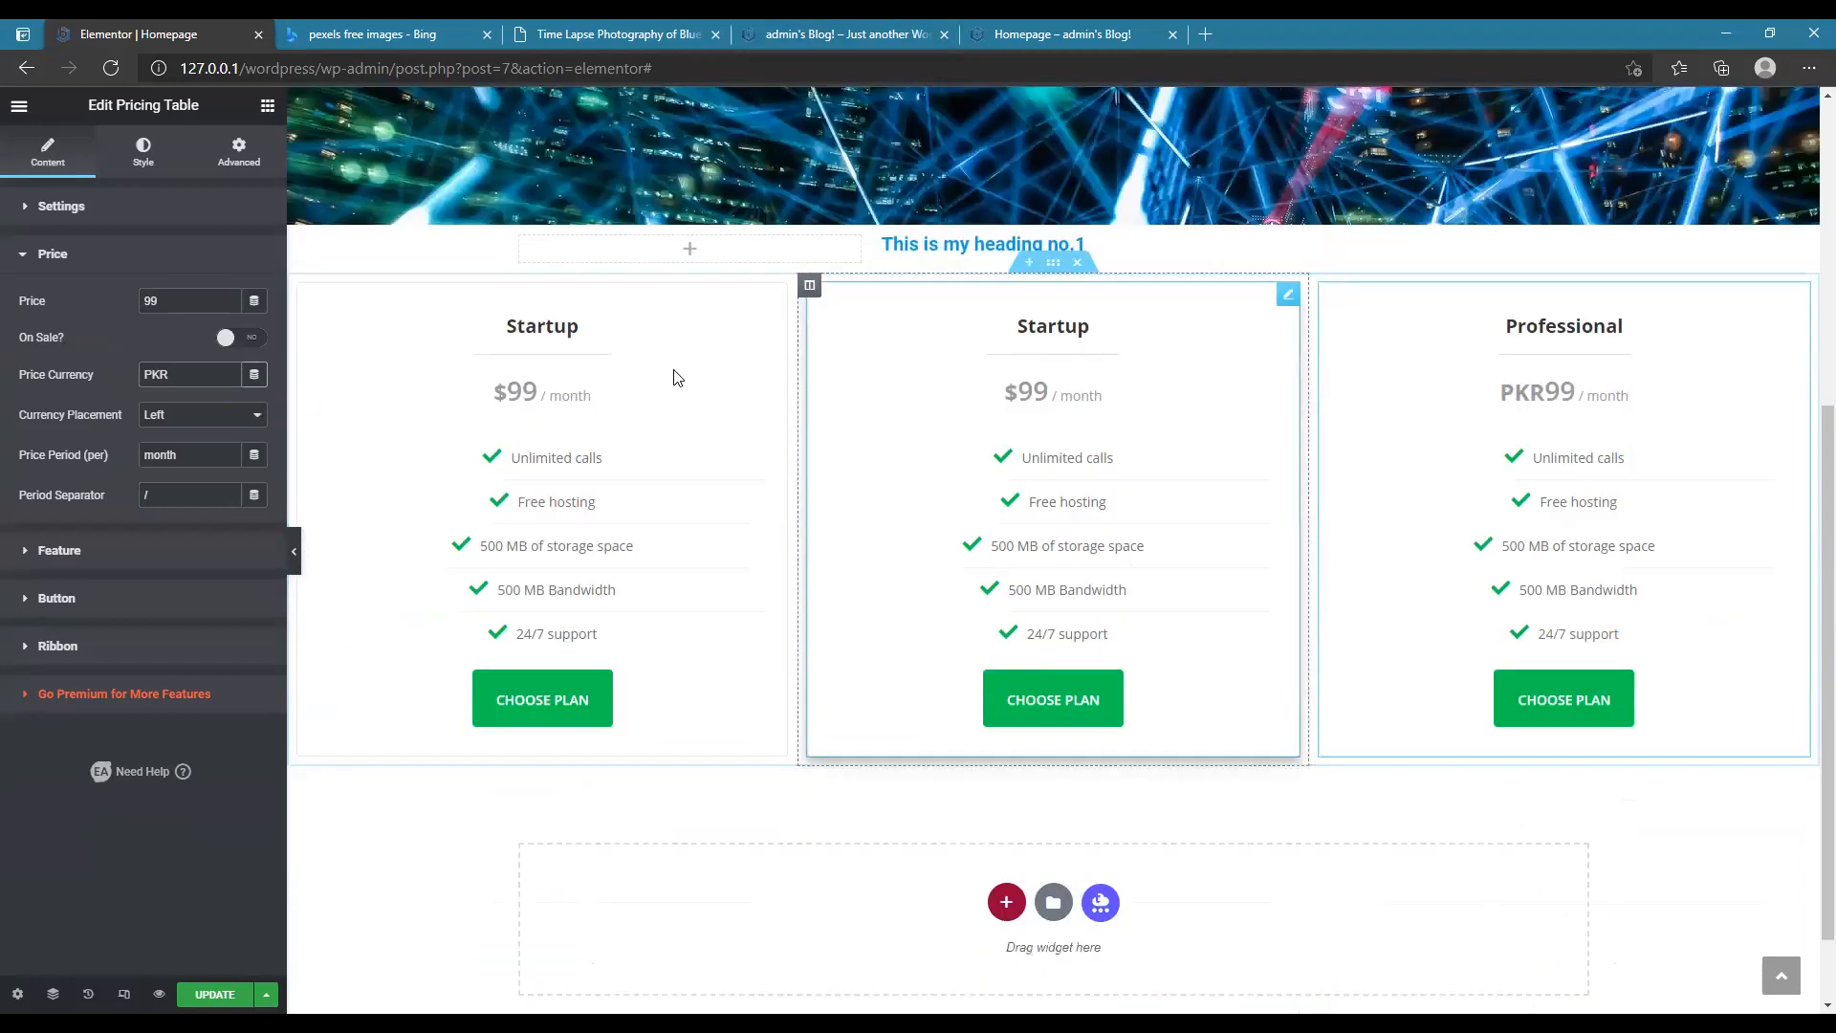
scroll(676, 377, "down", 1)
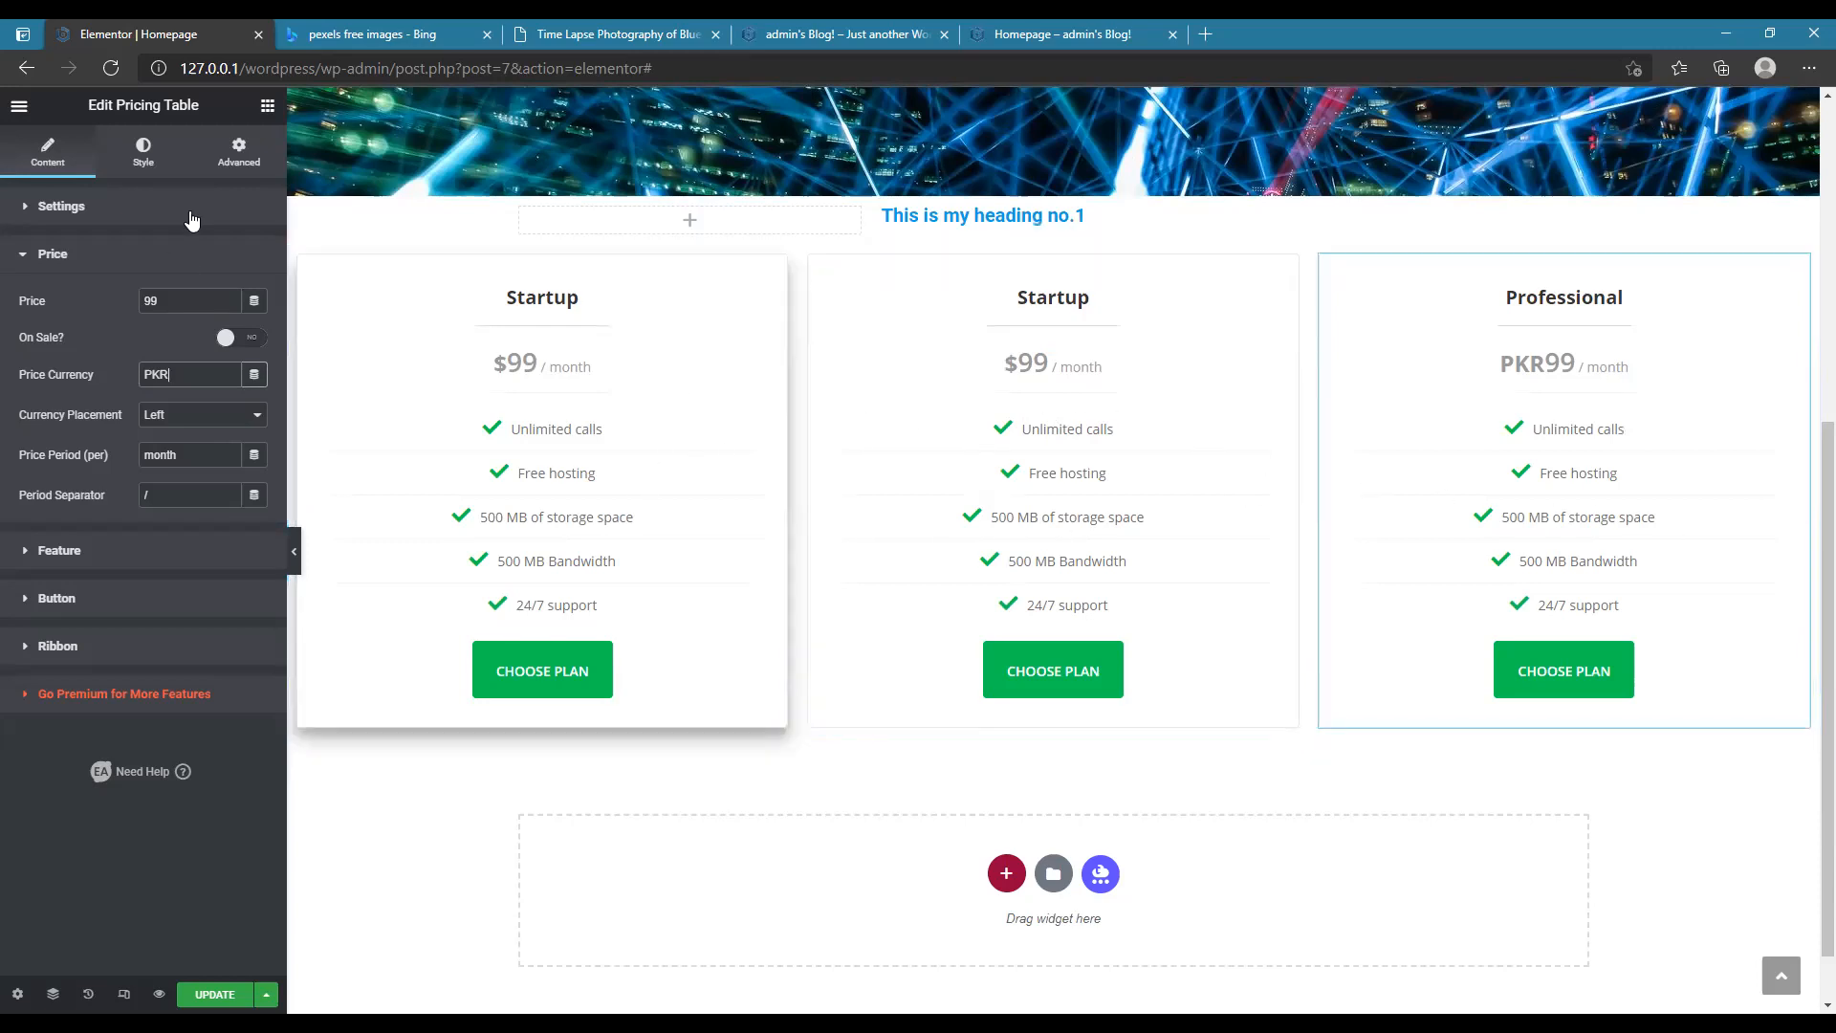
left_click(267, 105)
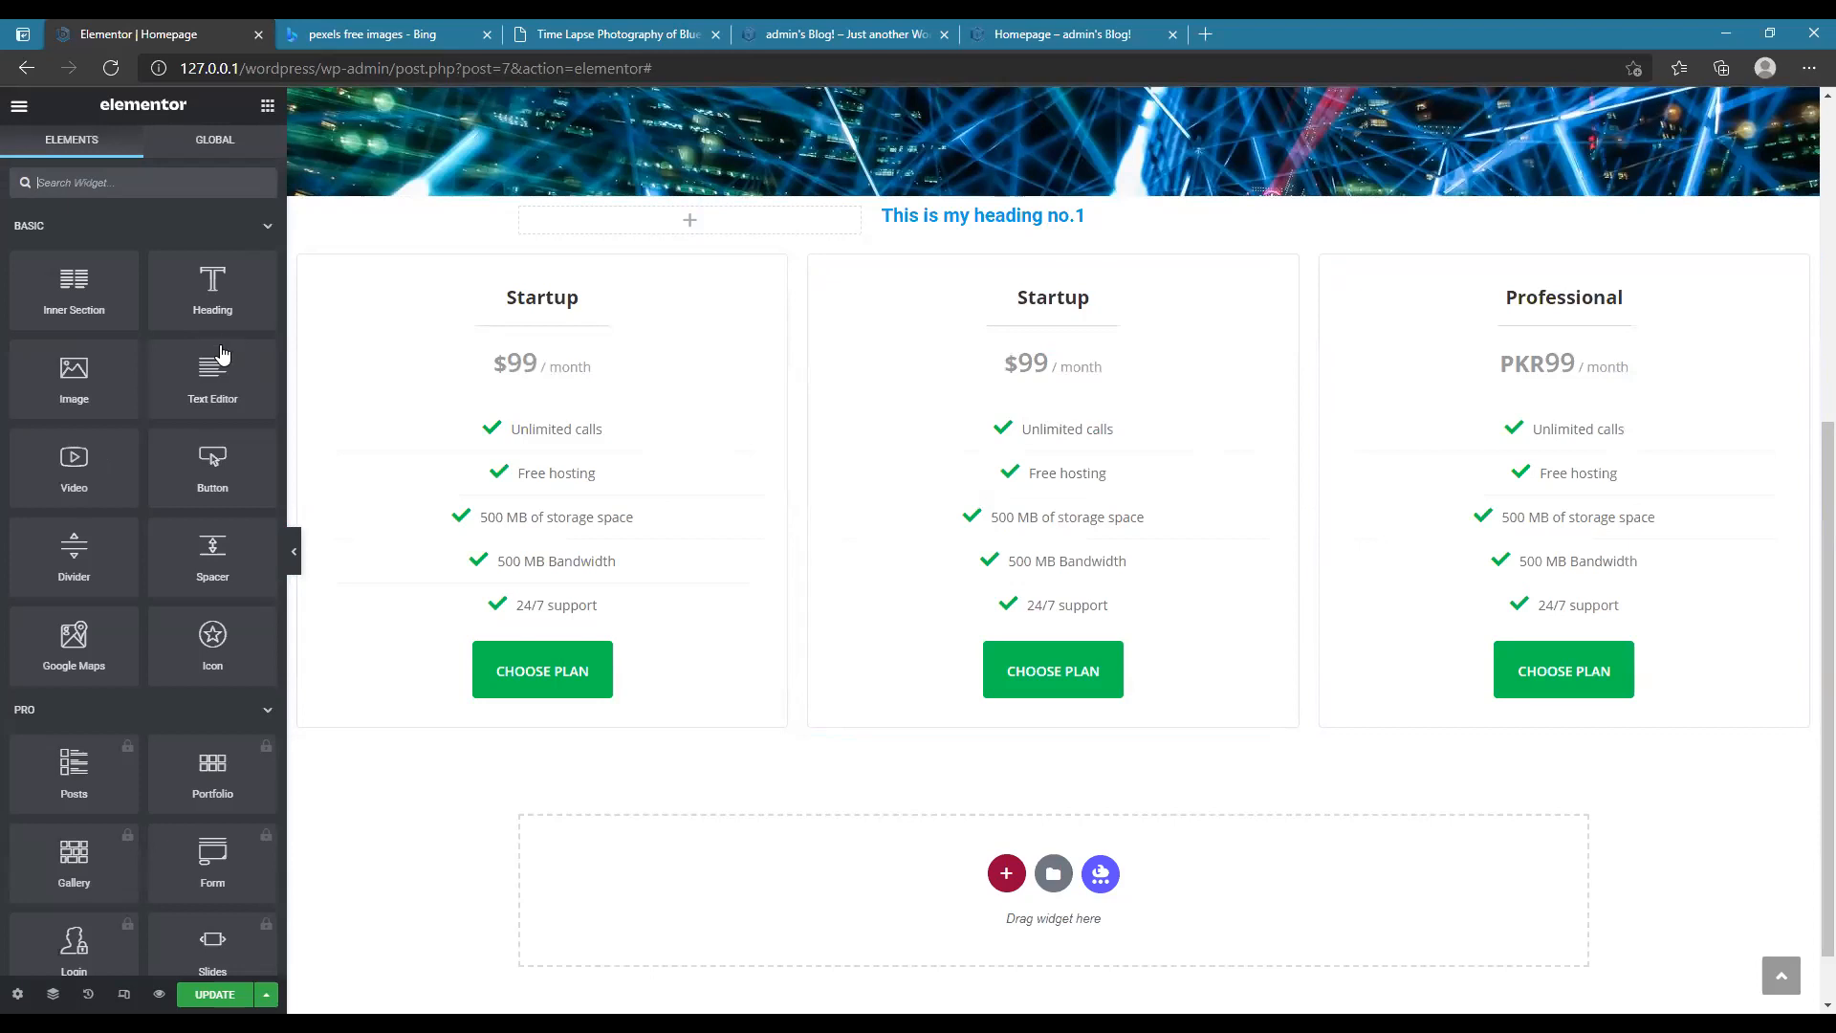
scroll(221, 355, "down", 15)
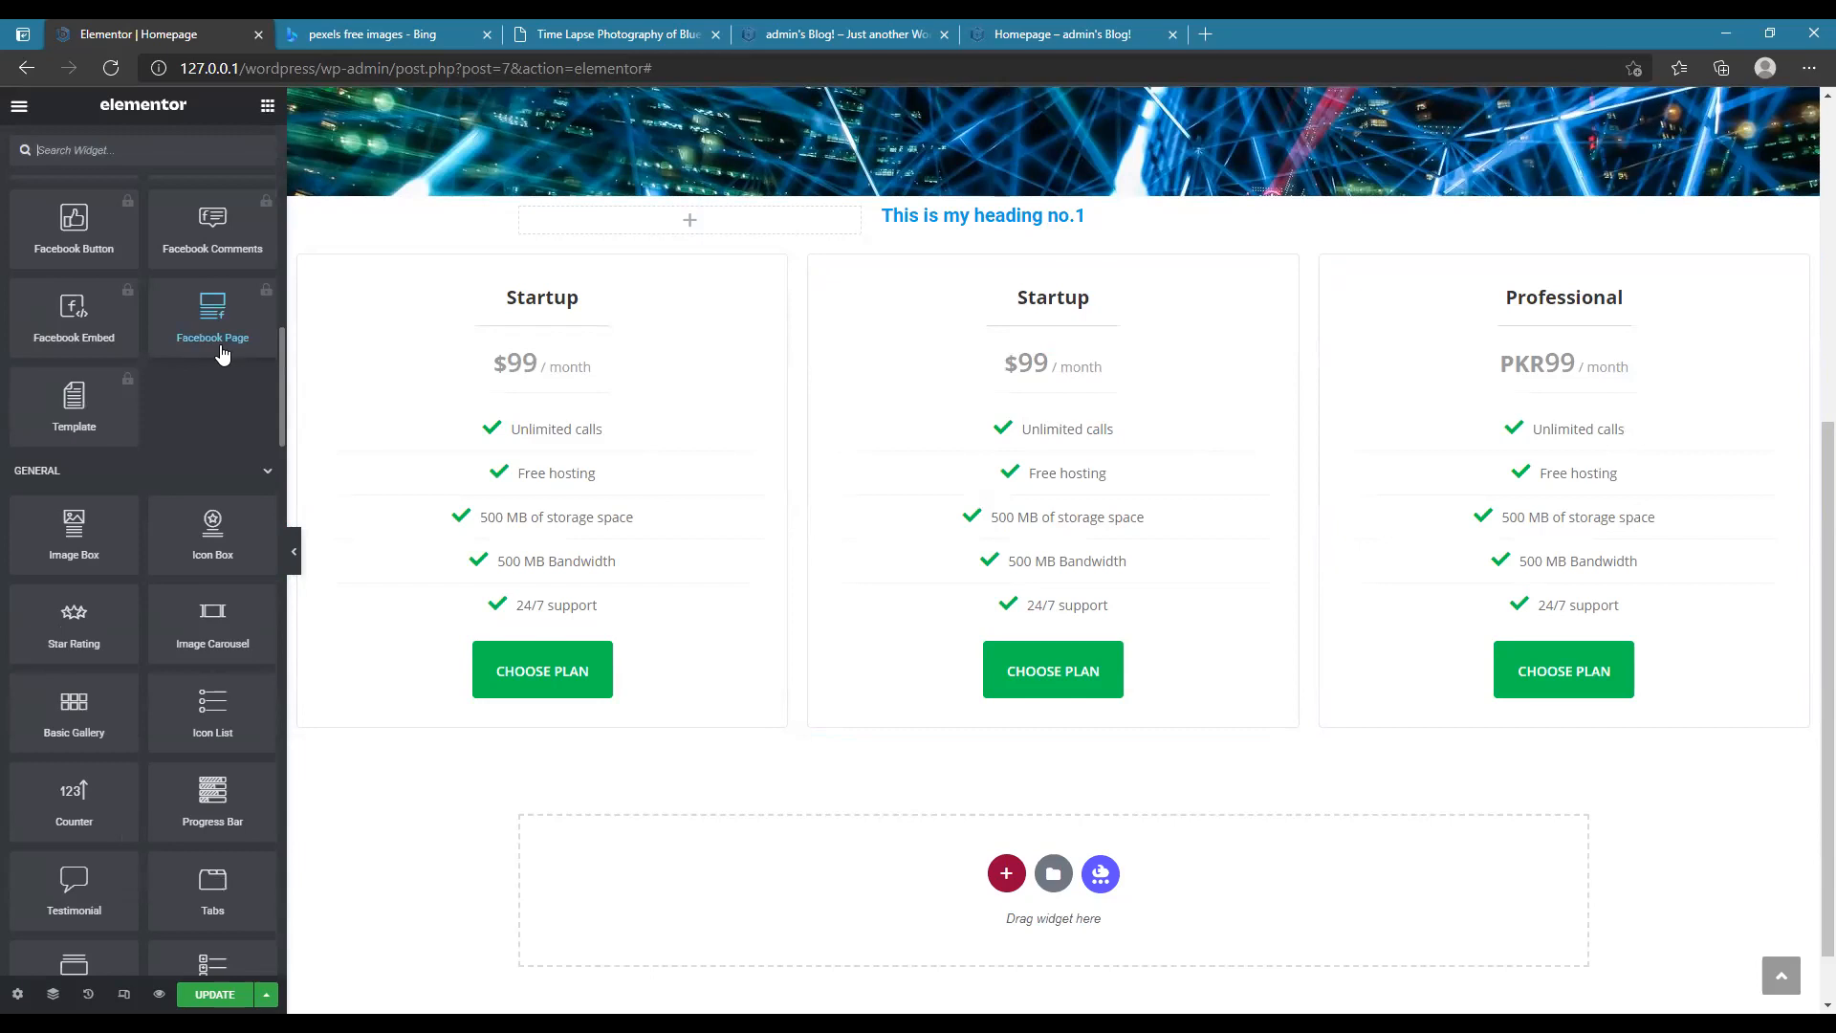
scroll(221, 355, "down", 2)
scroll(221, 345, "down", 10)
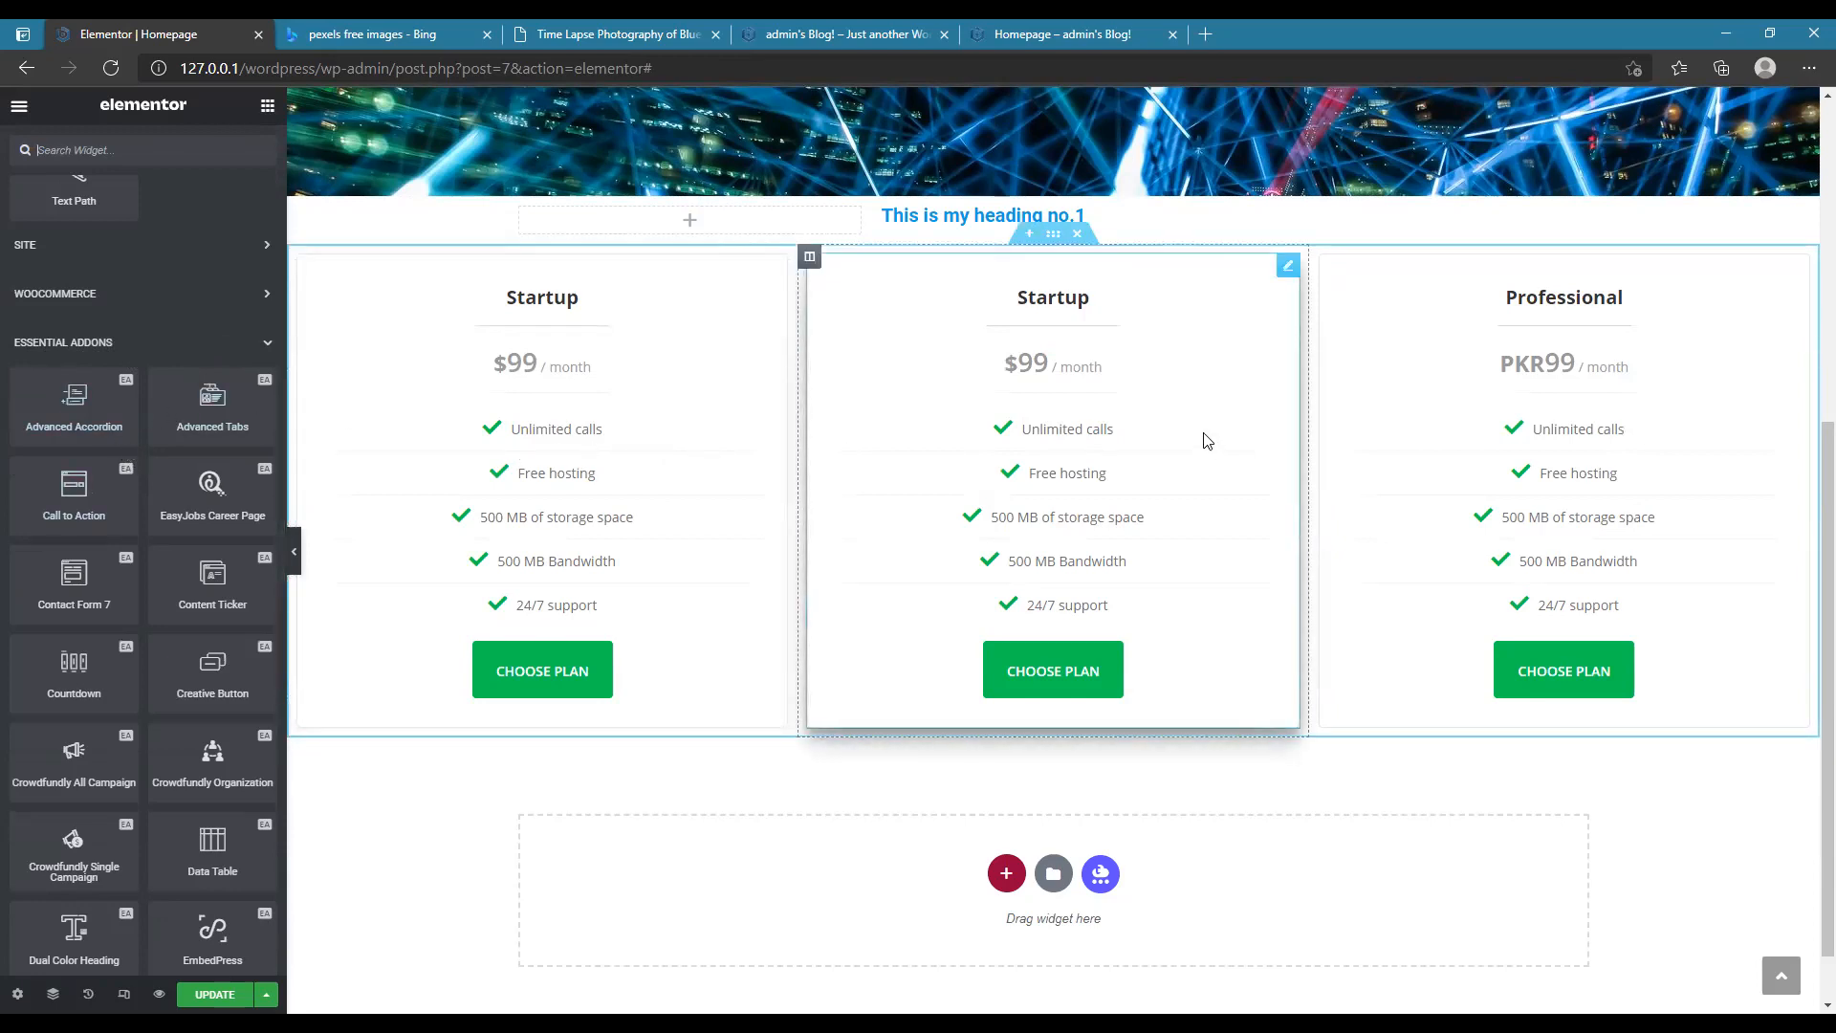
scroll(75, 572, "down", 1)
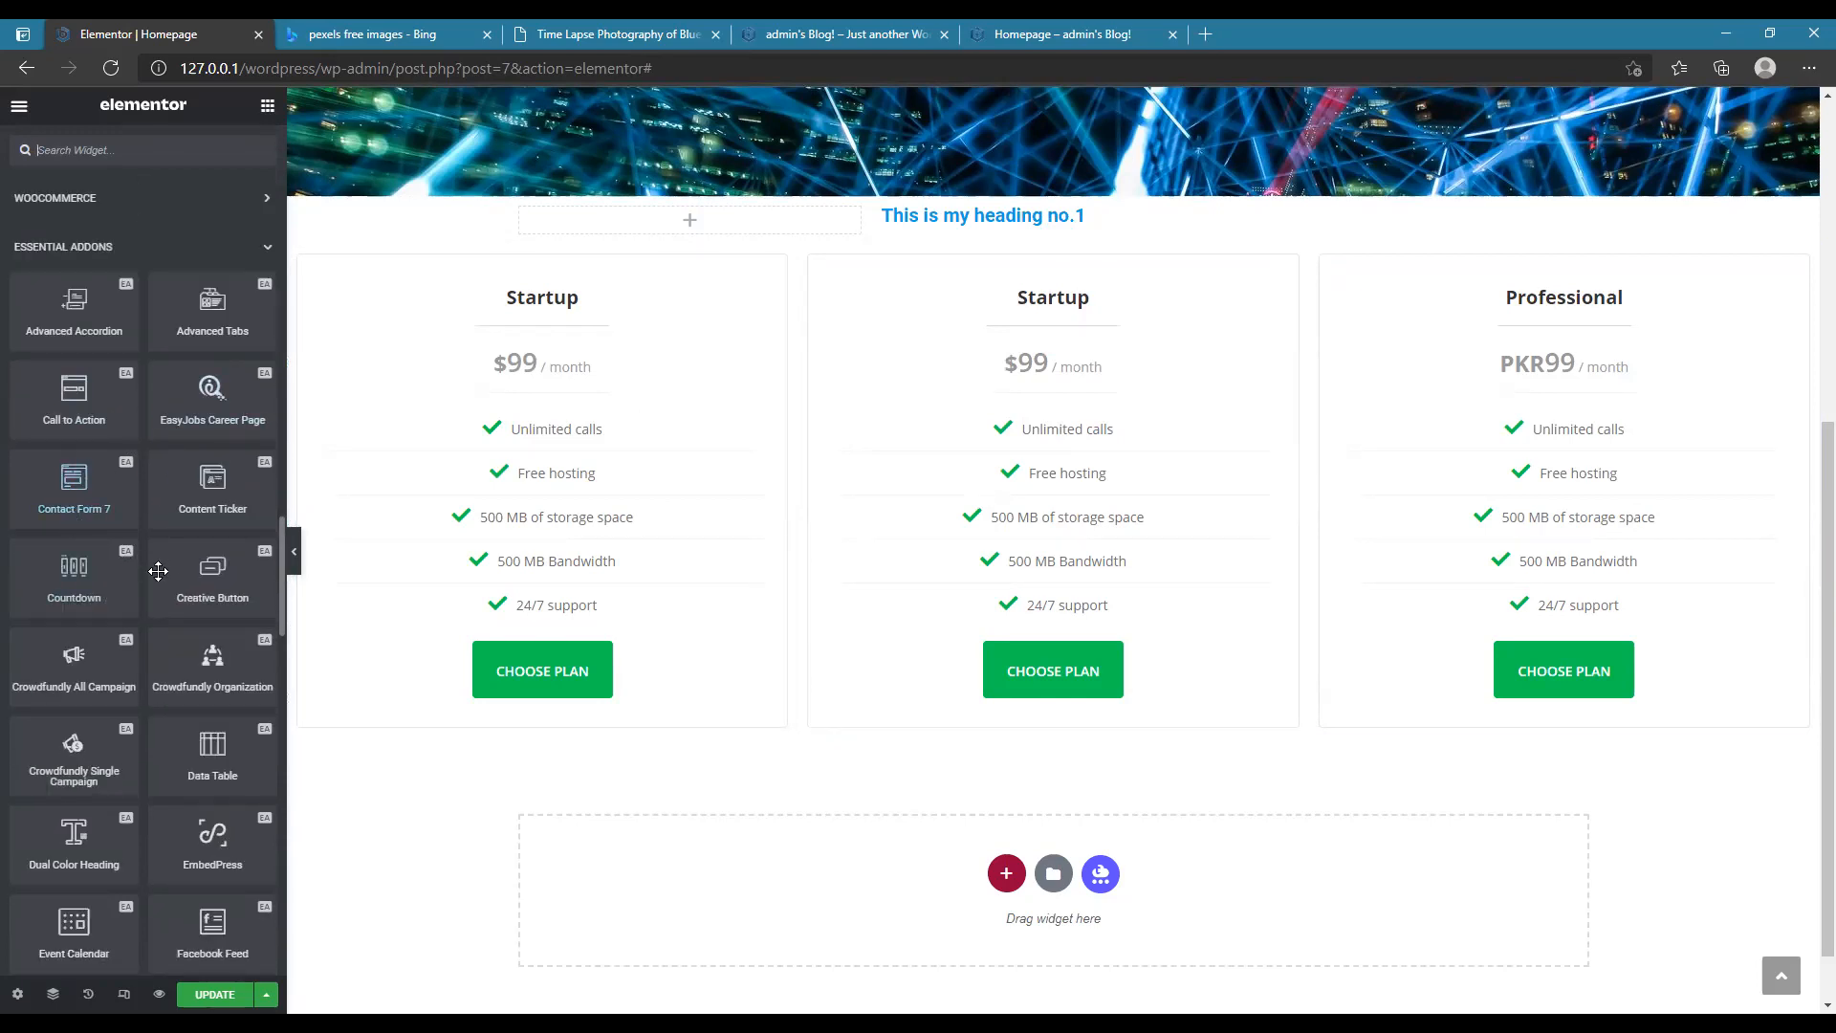
scroll(1134, 529, "up", 3)
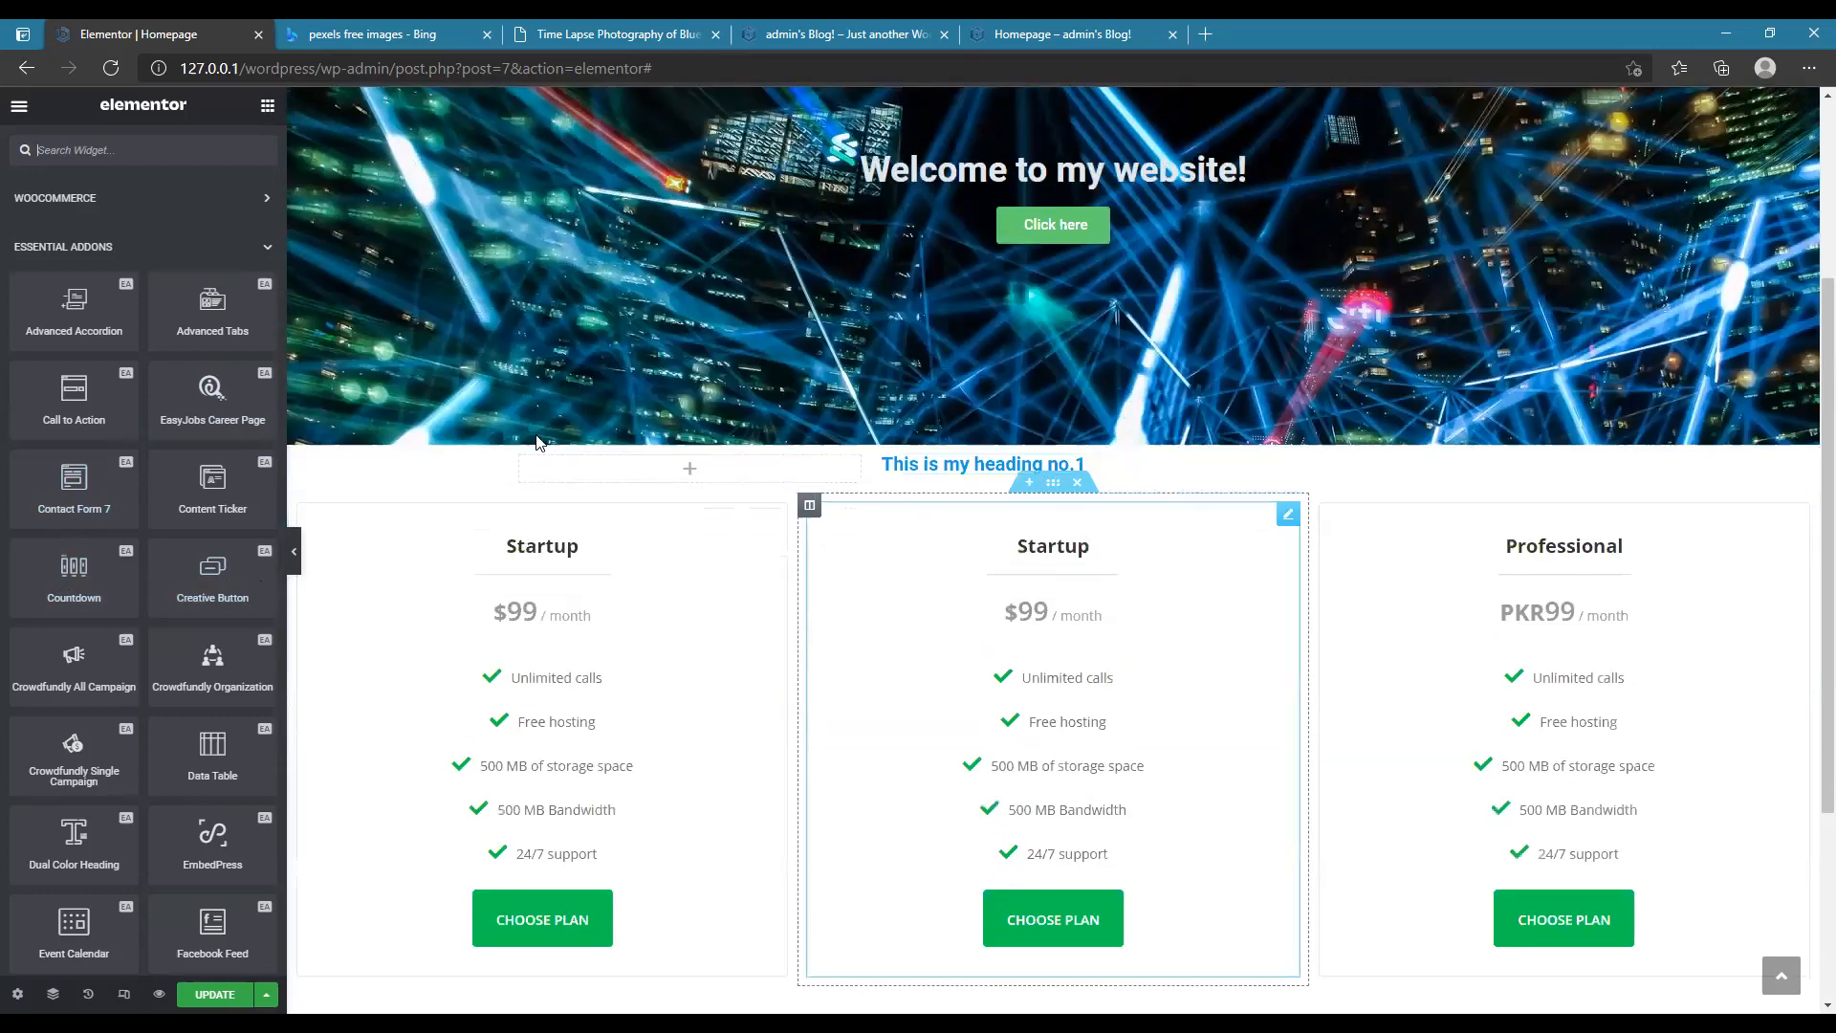
- Place a Text Editor widget below the heading "This is my heading no.1" and an Image widget in the empty column beside it
left_click(267, 103)
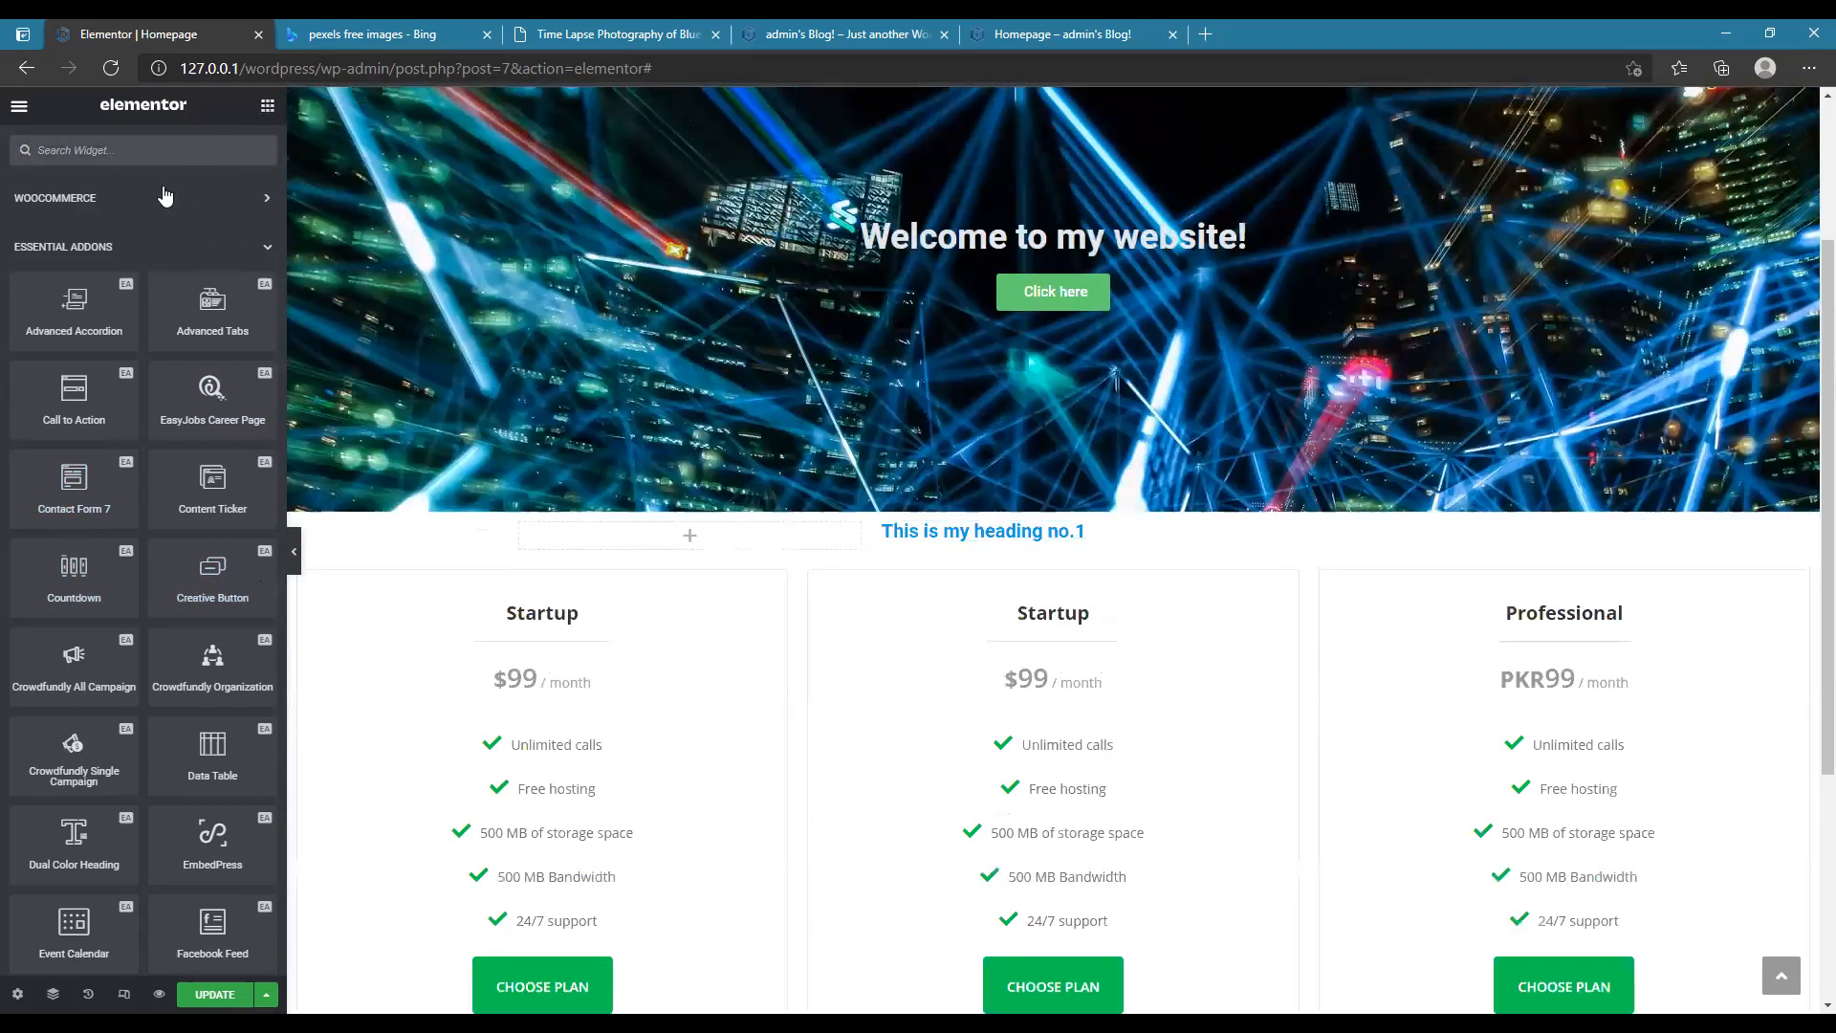
scroll(156, 303, "up", 6)
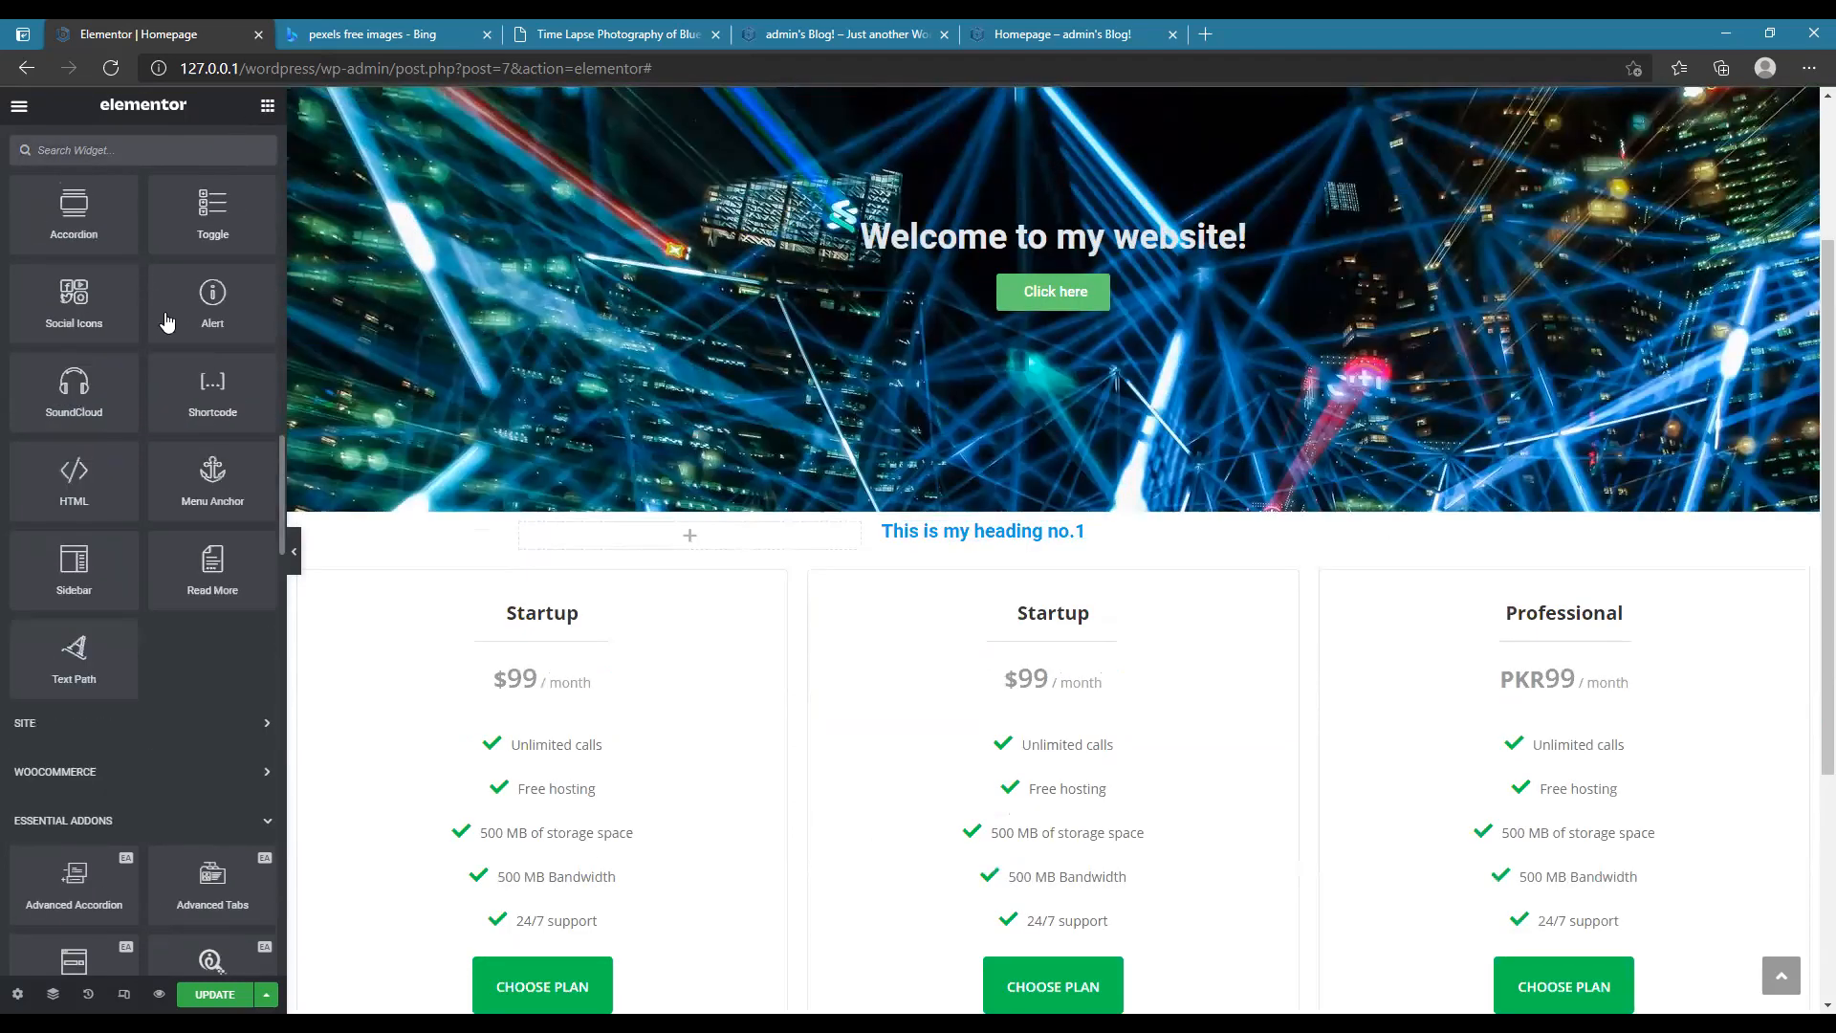
scroll(166, 321, "up", 20)
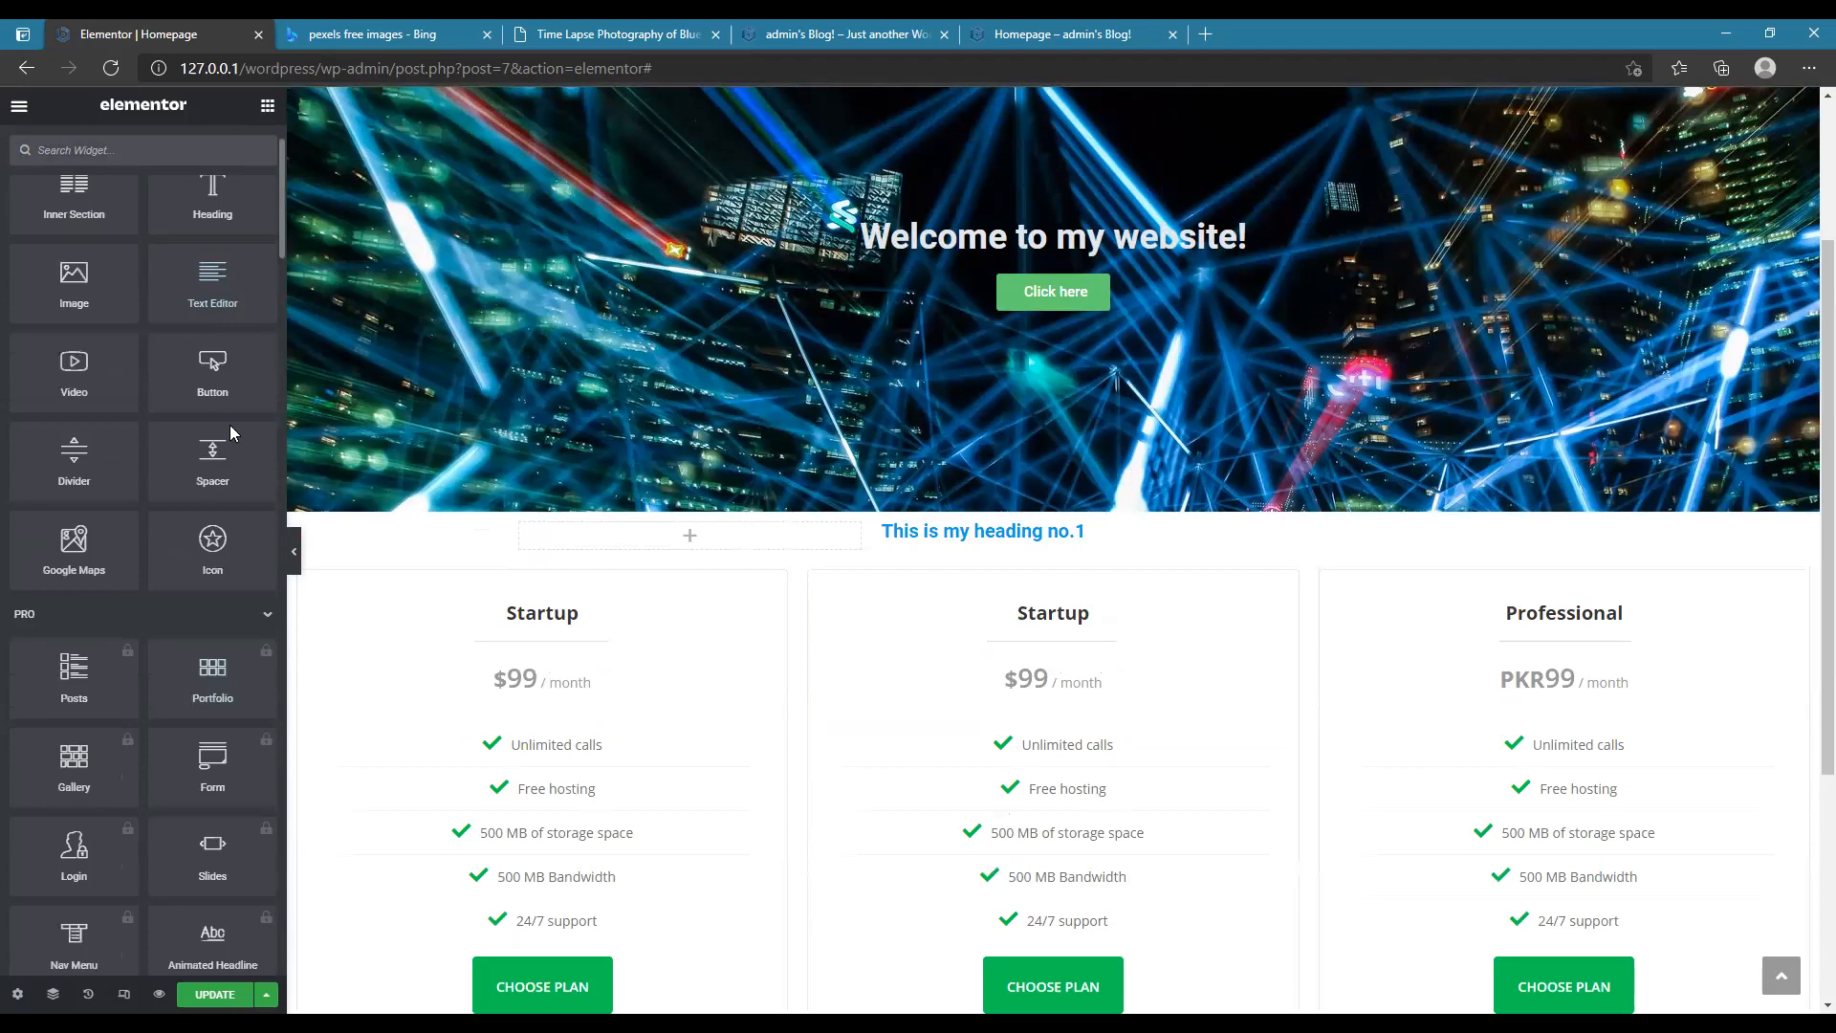
scroll(222, 429, "down", 3)
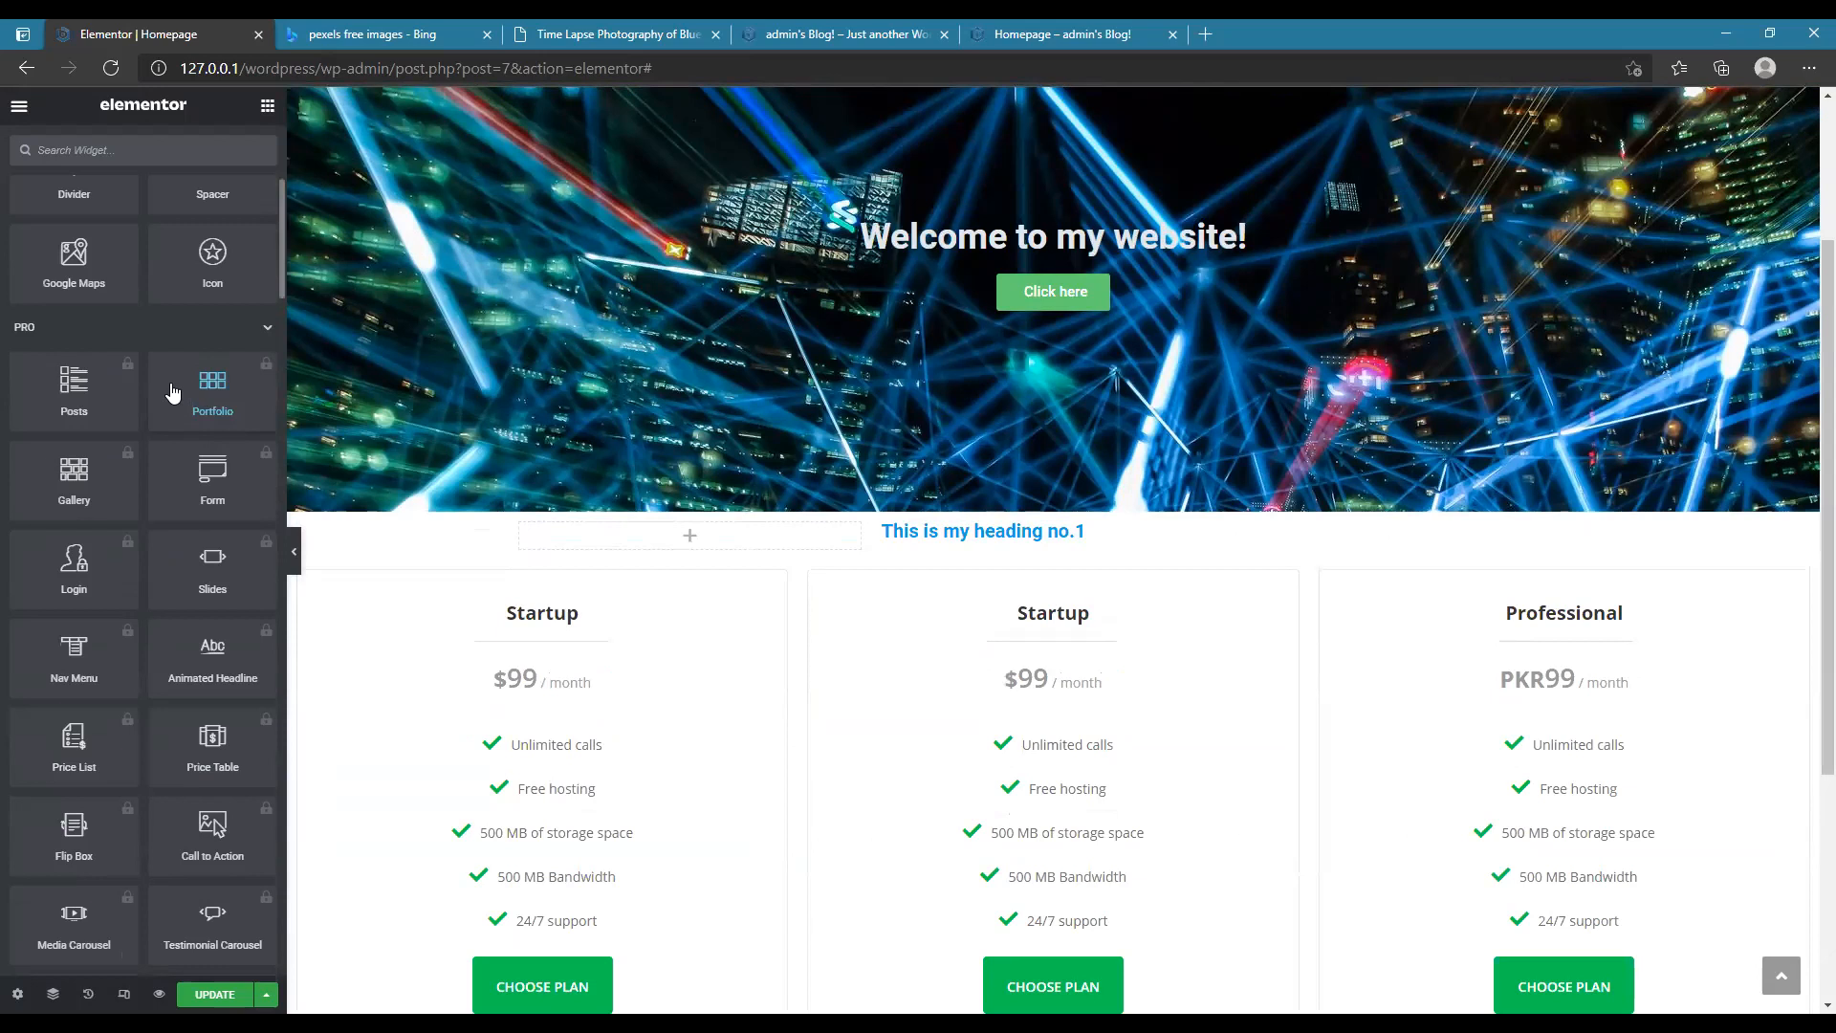
scroll(201, 401, "up", 3)
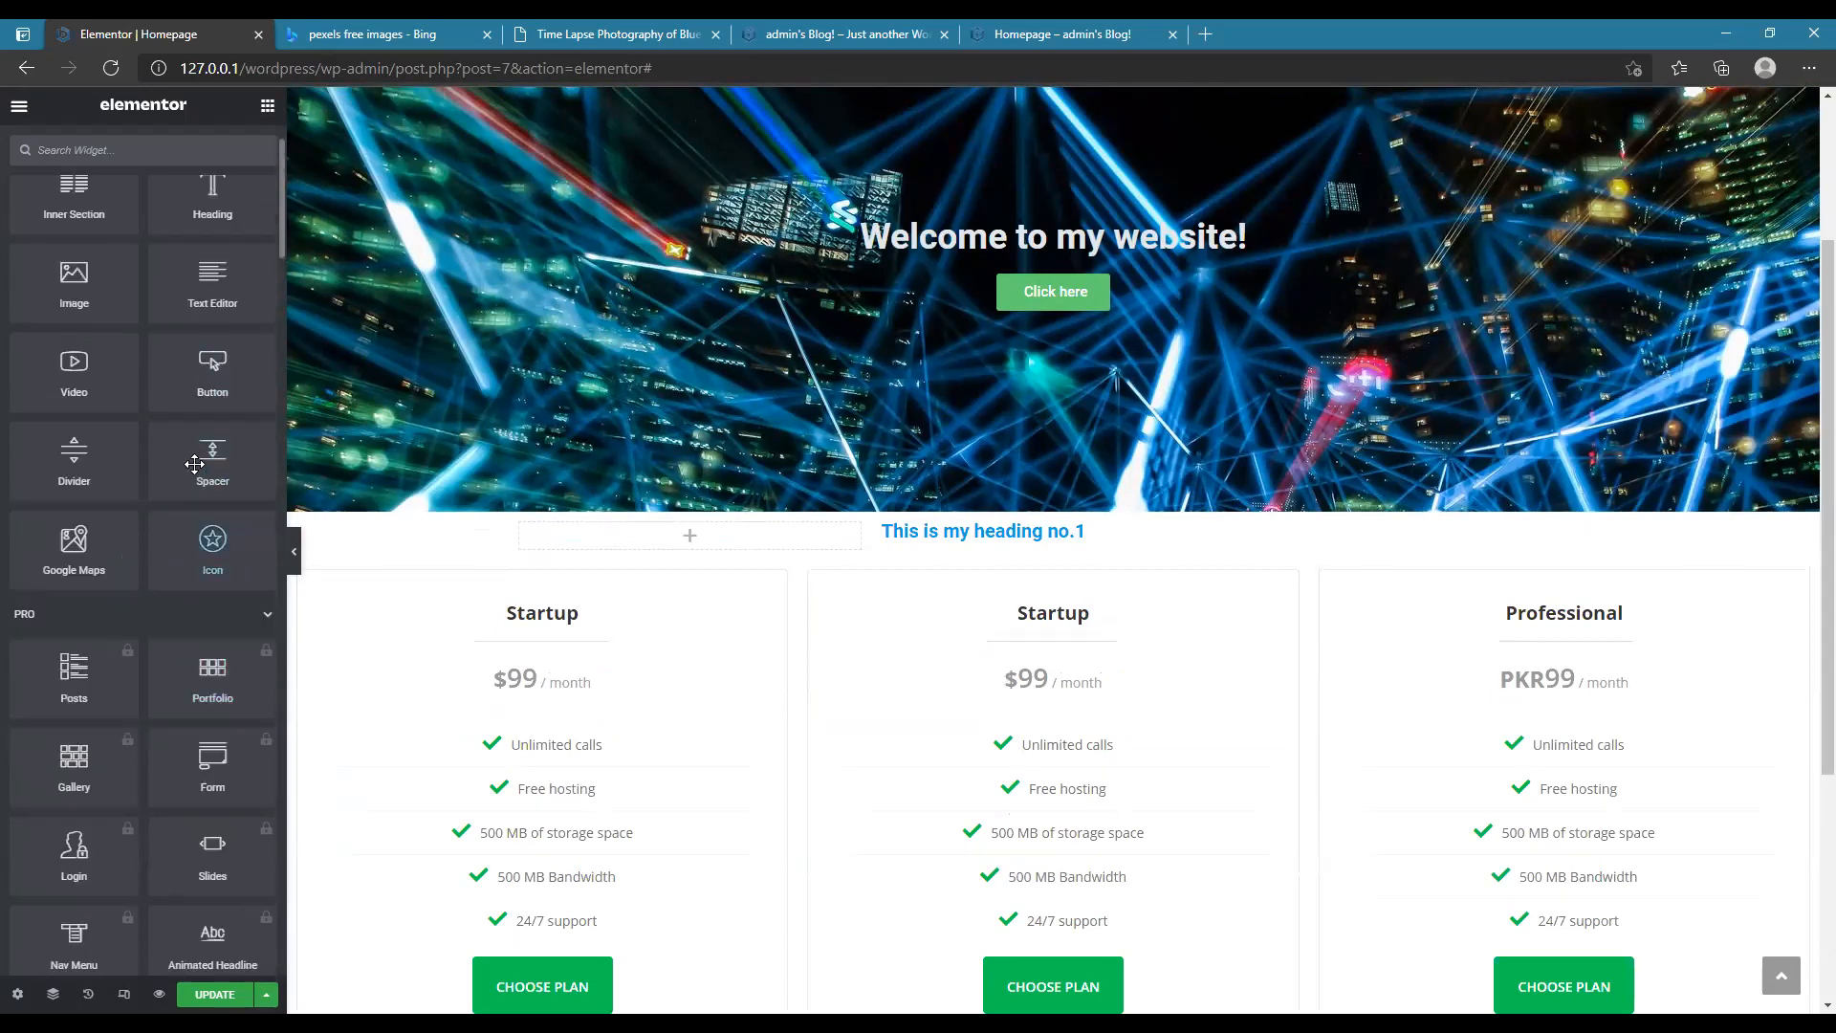
scroll(194, 462, "up", 1)
scroll(669, 535, "down", 4)
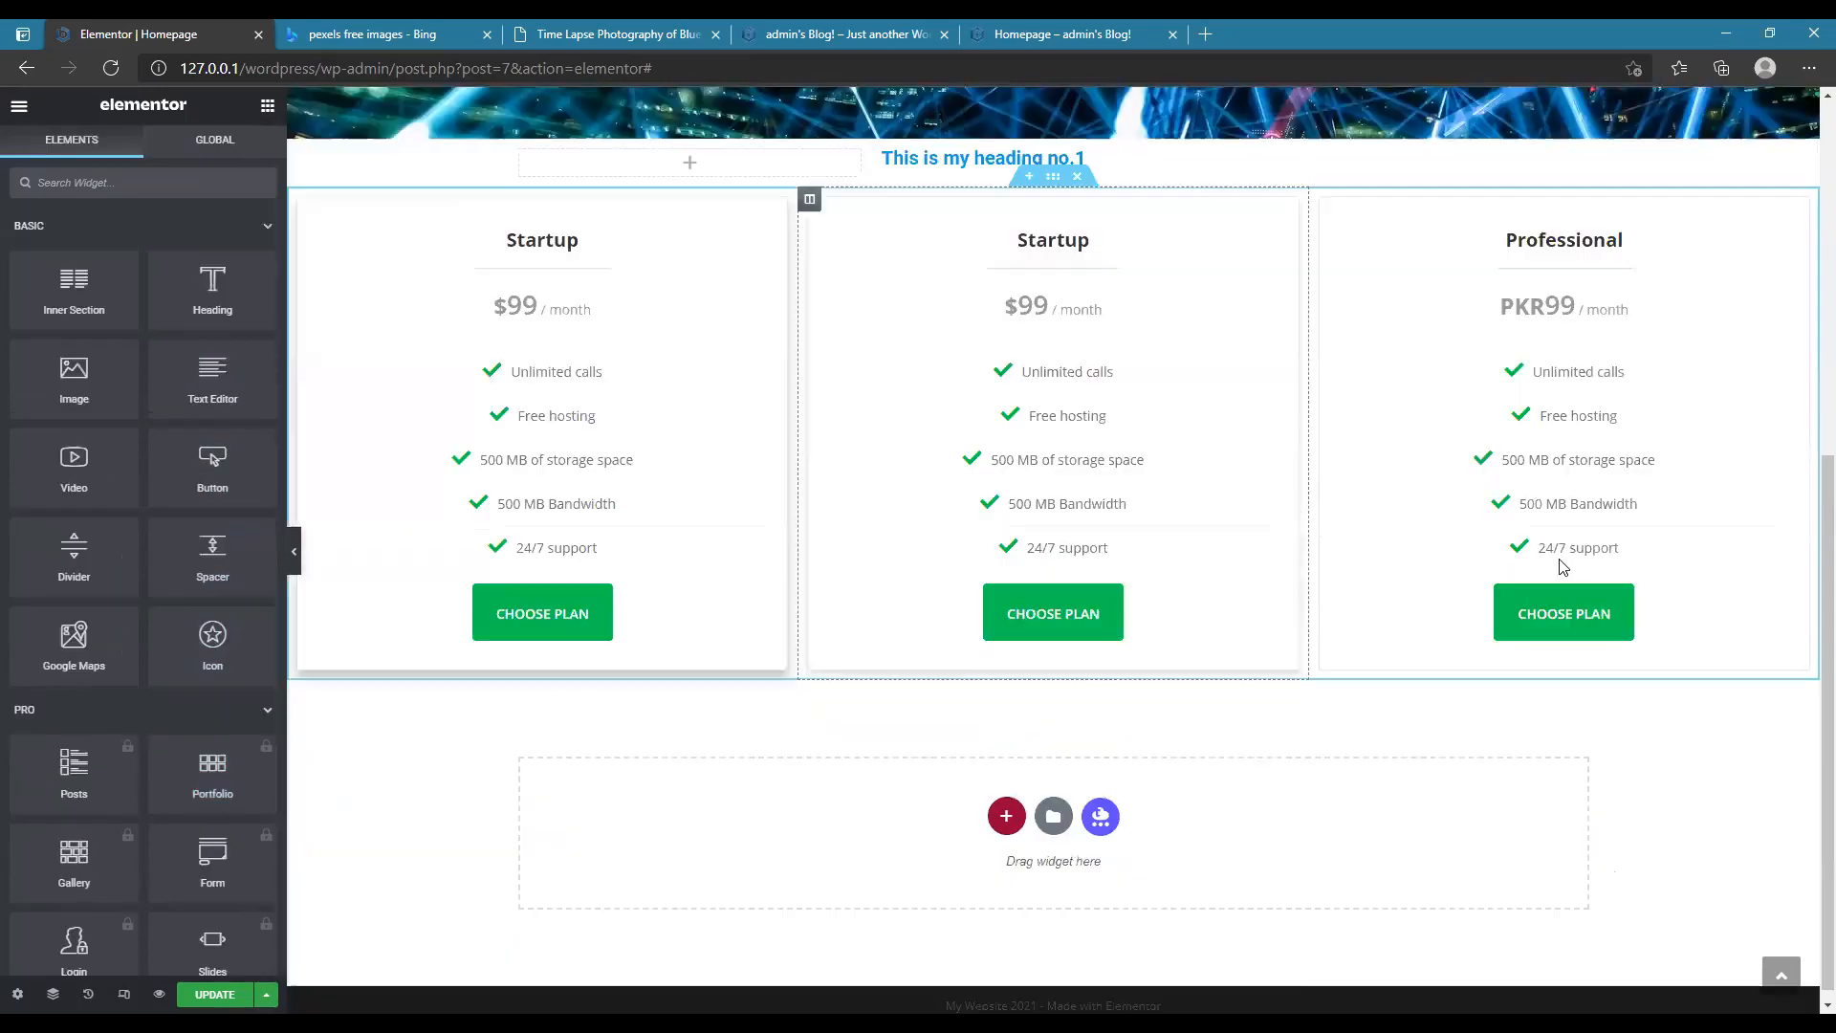
scroll(904, 555, "up", 2)
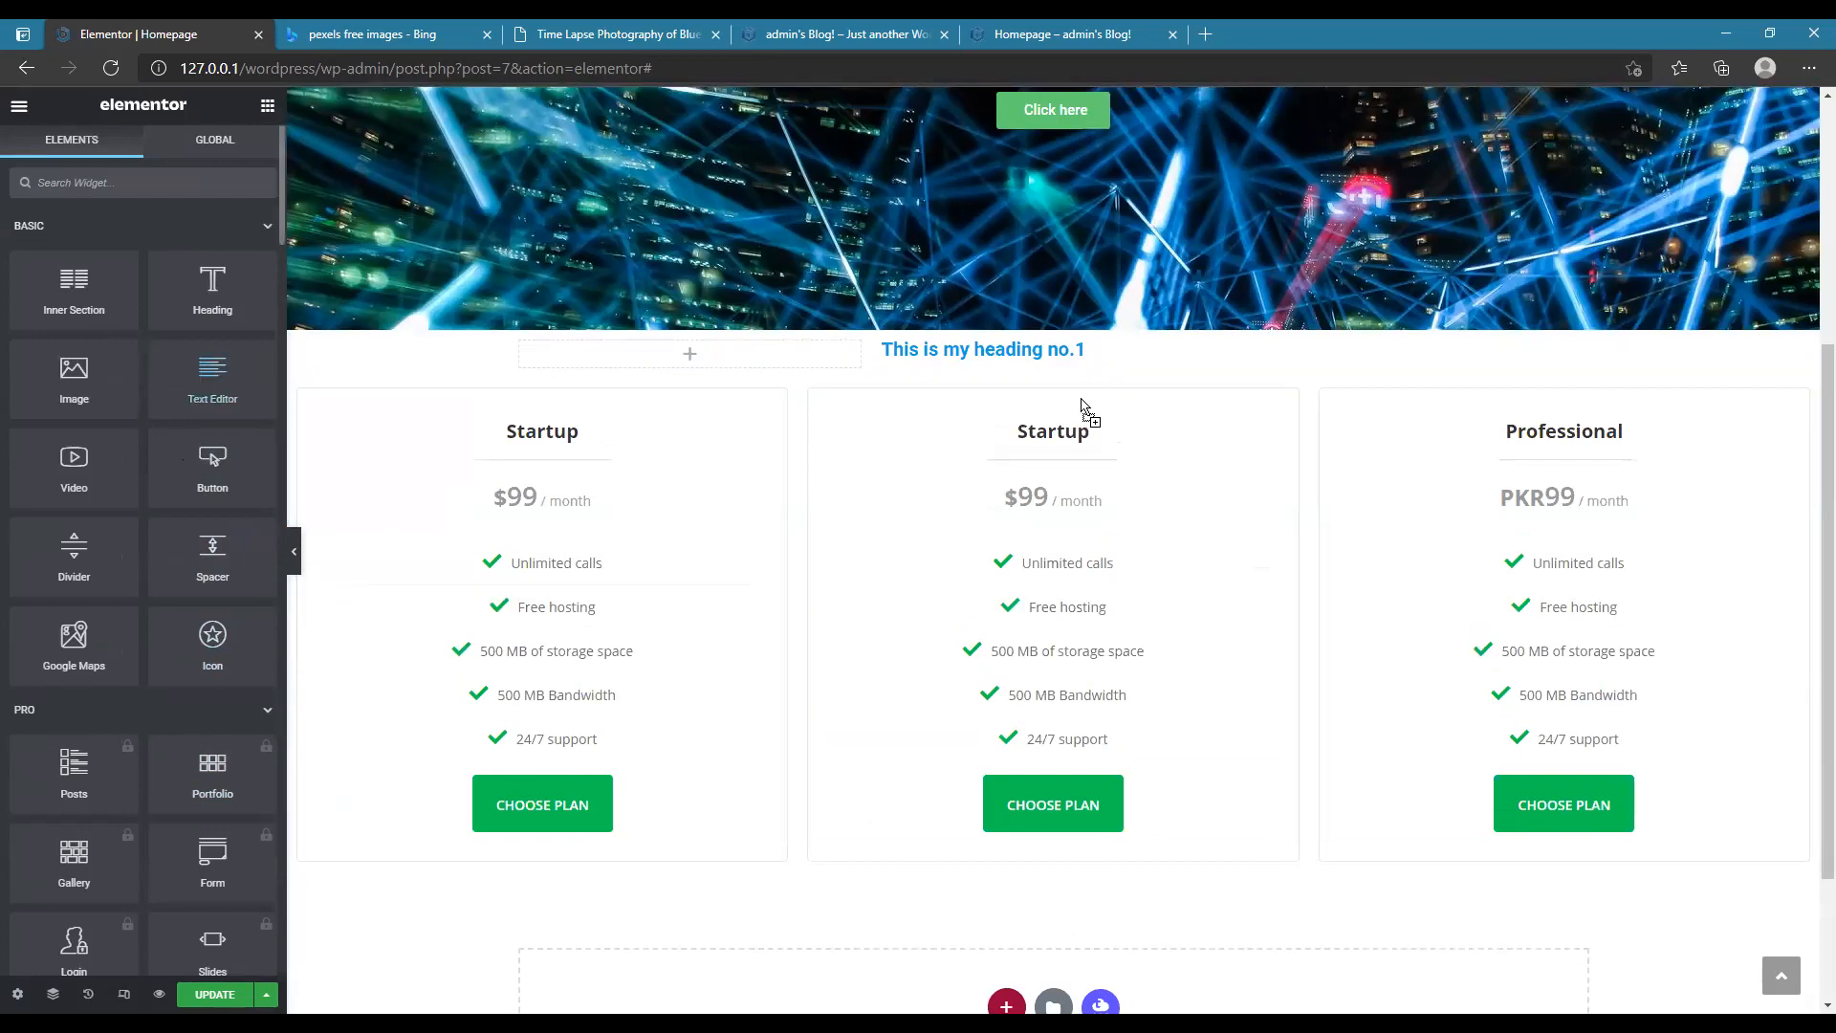
left_click_drag(1048, 363, 1048, 373)
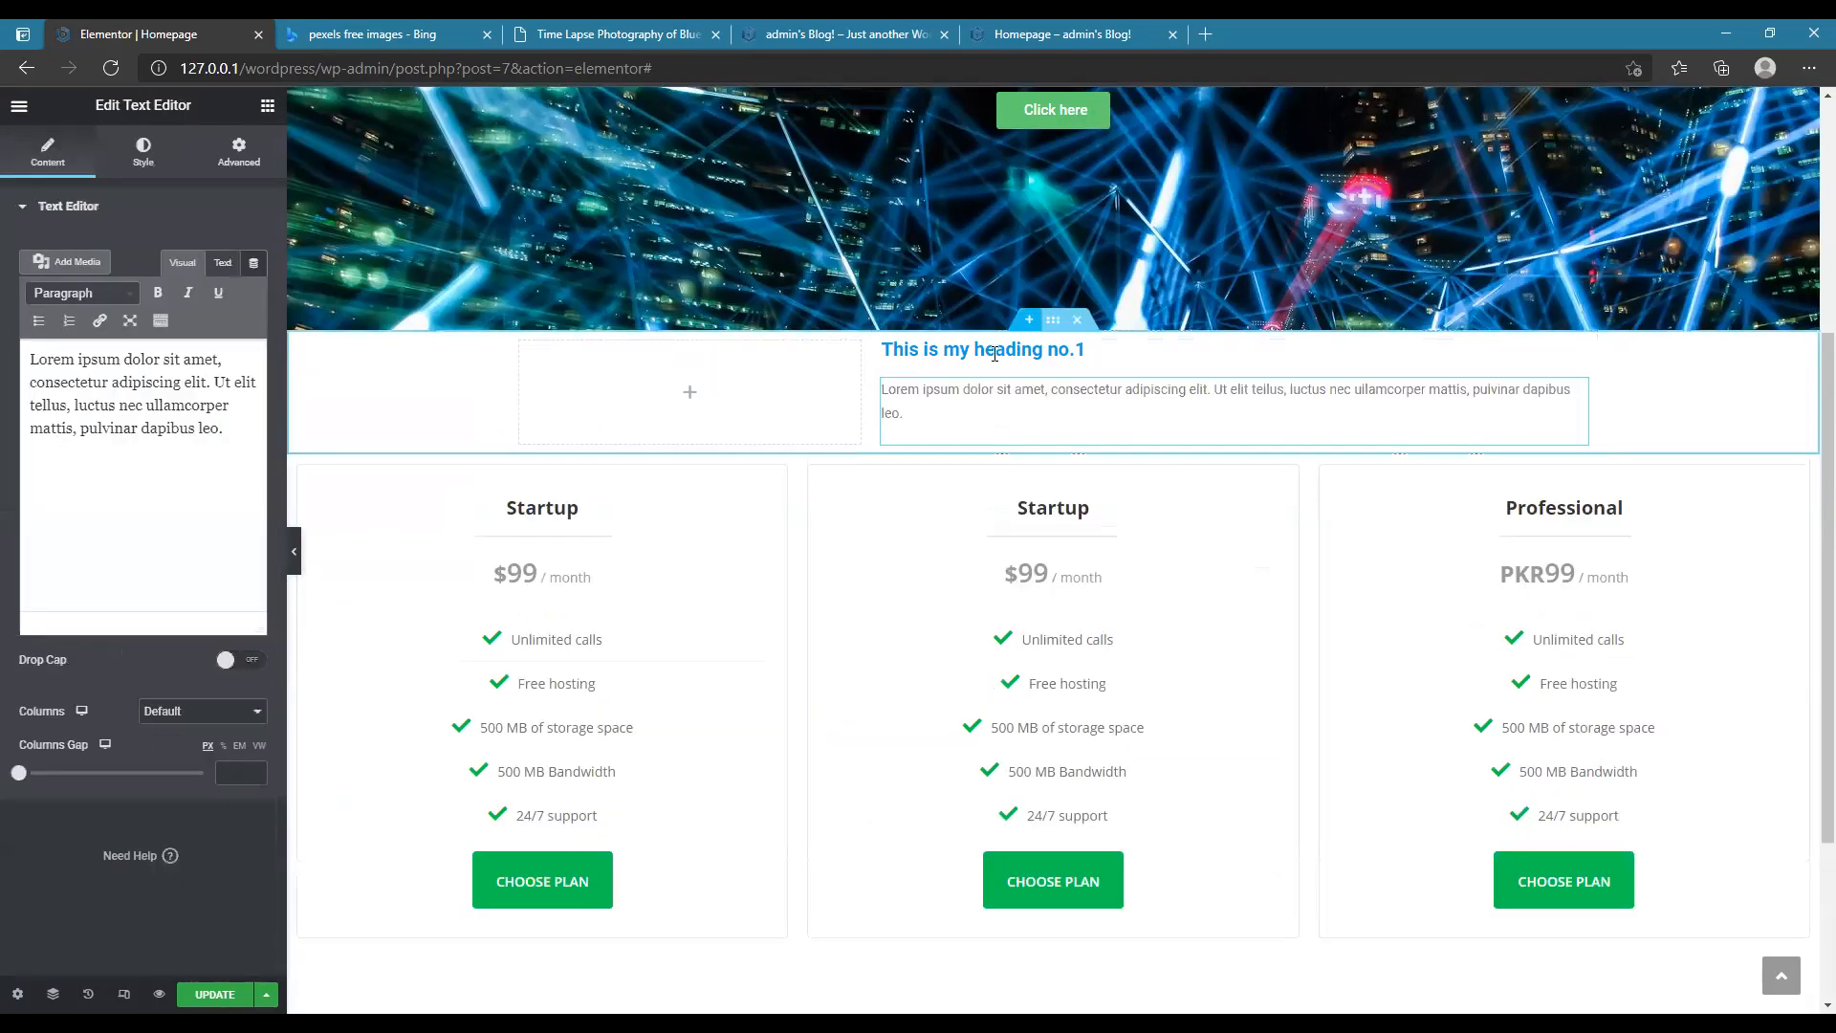
left_click(268, 105)
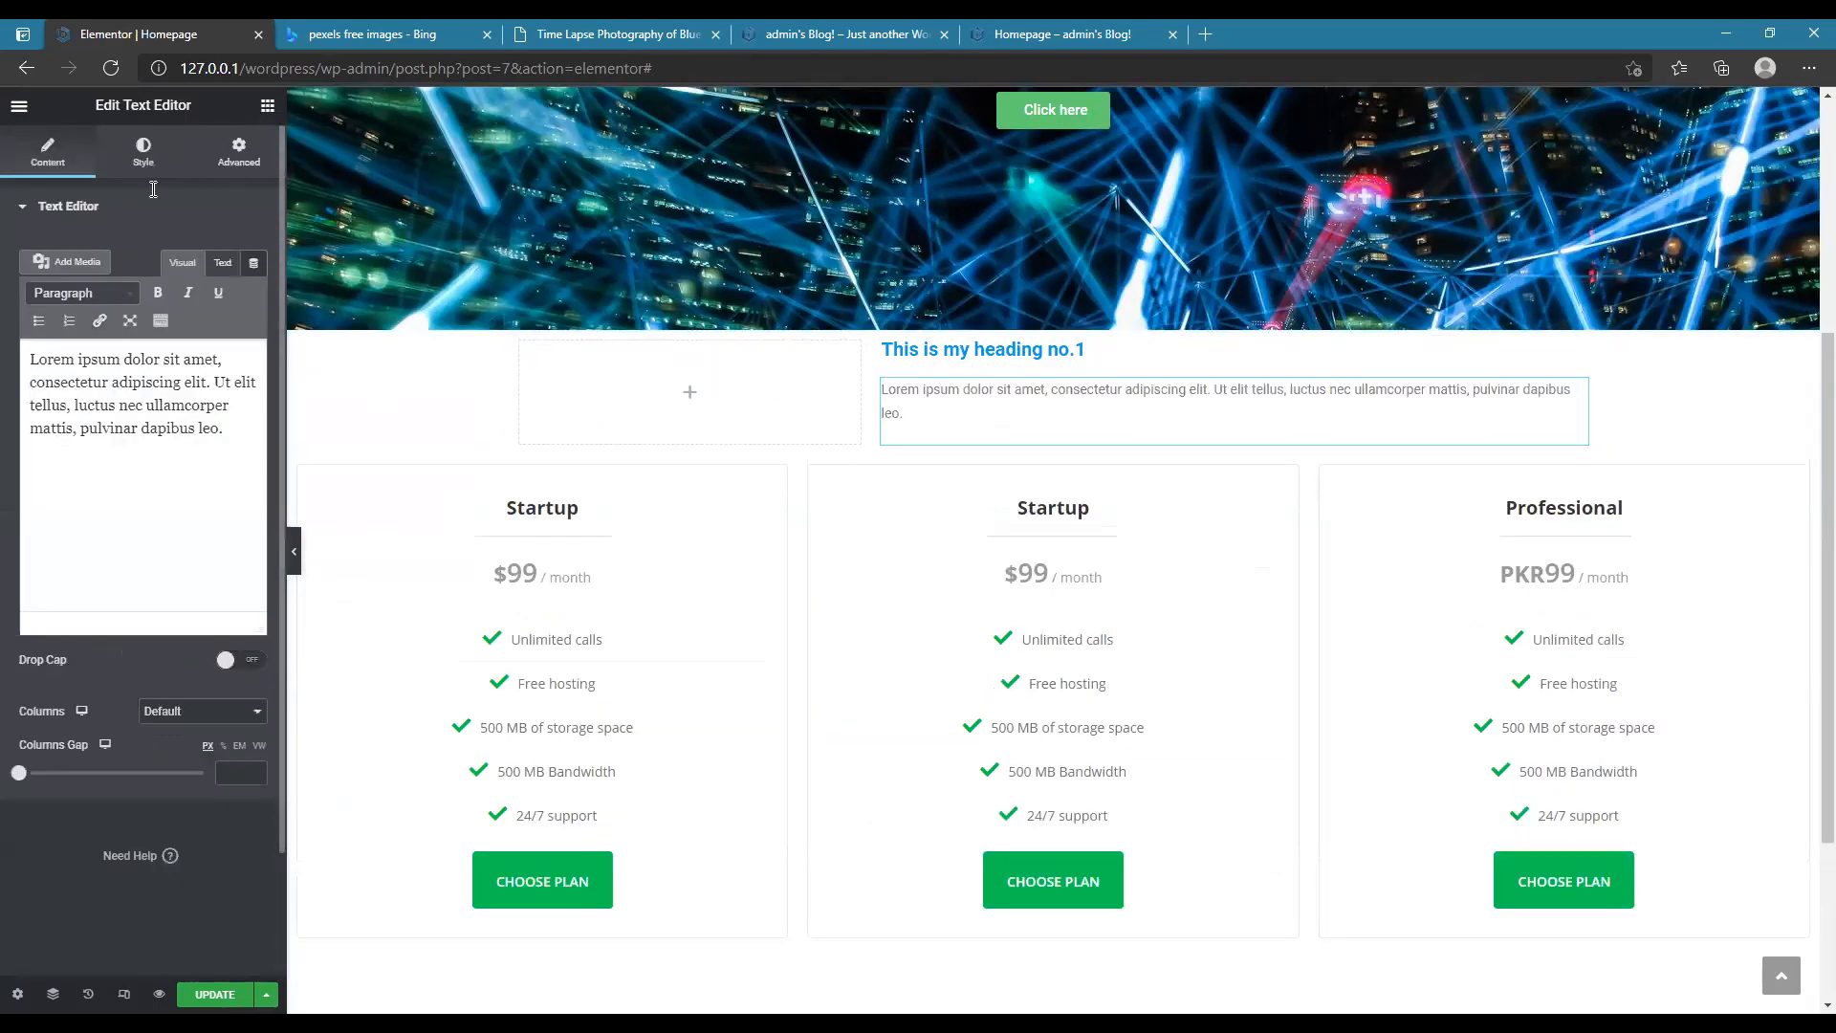
left_click_drag(73, 375, 691, 407)
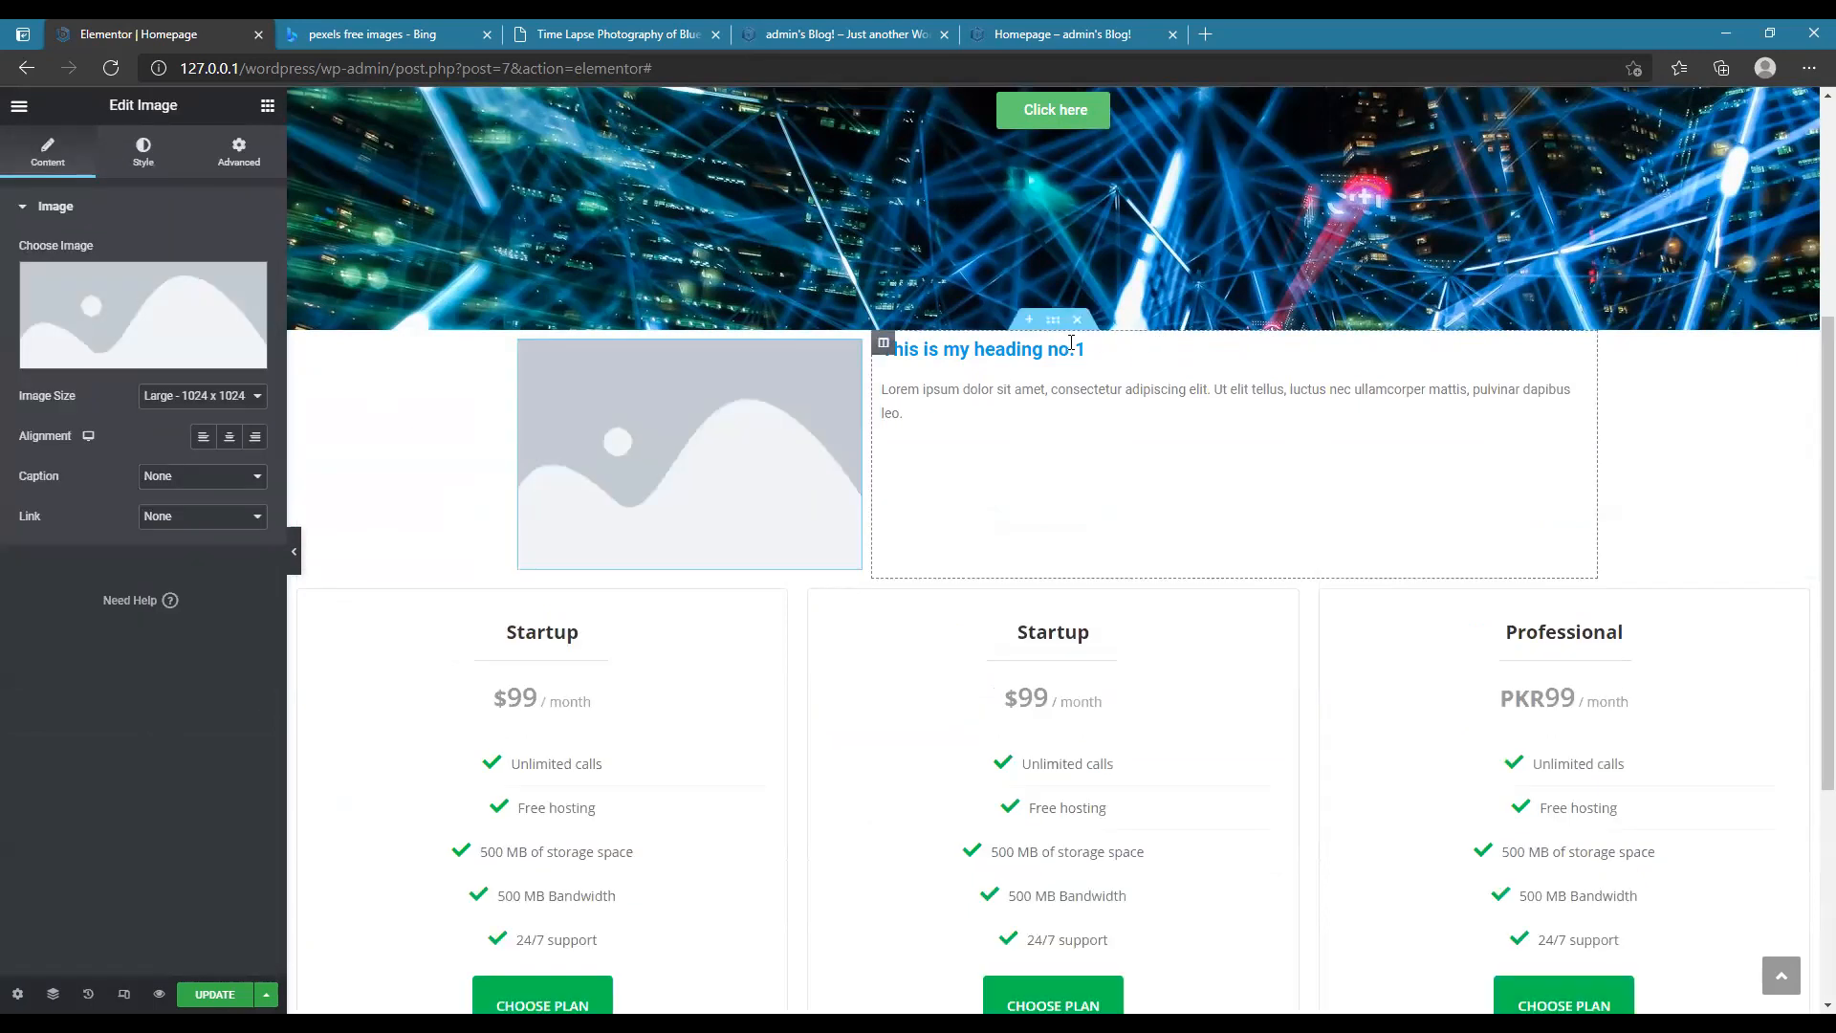
- Unlink the padding sides of the section holding the heading and image, and set its top padding to 100 px
left_click(1081, 342)
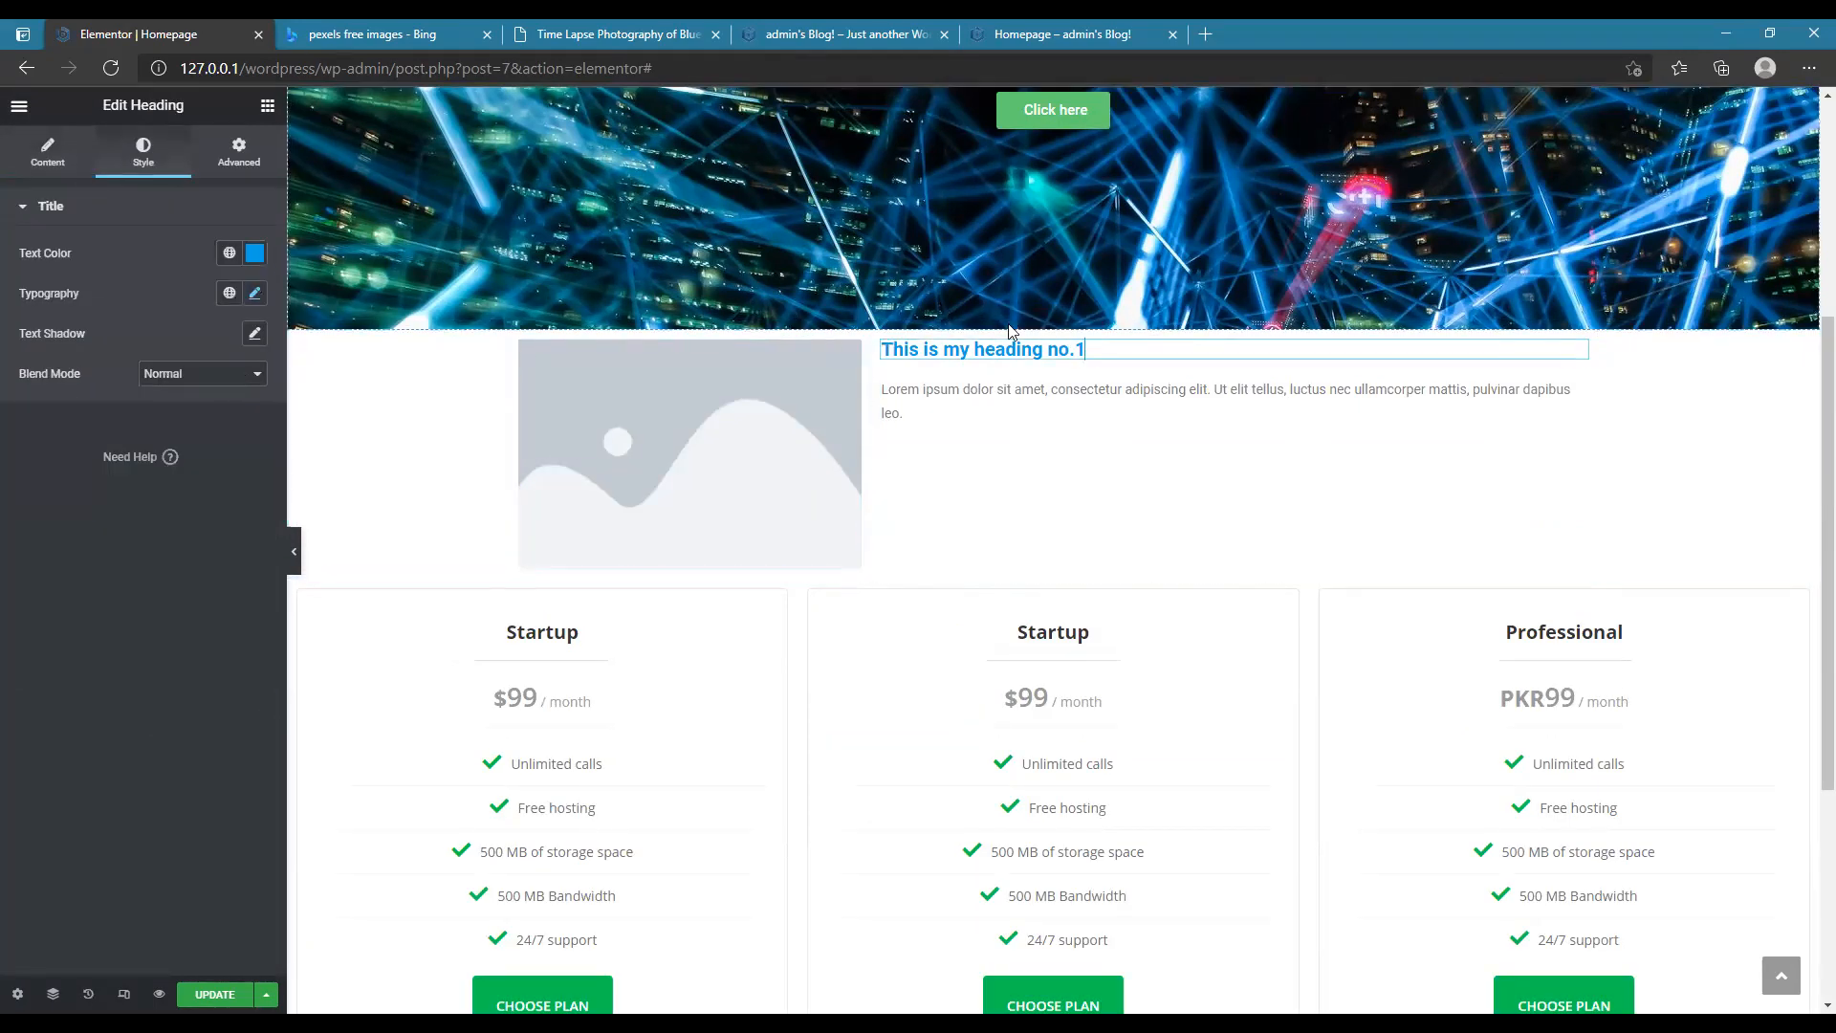
left_click(1052, 322)
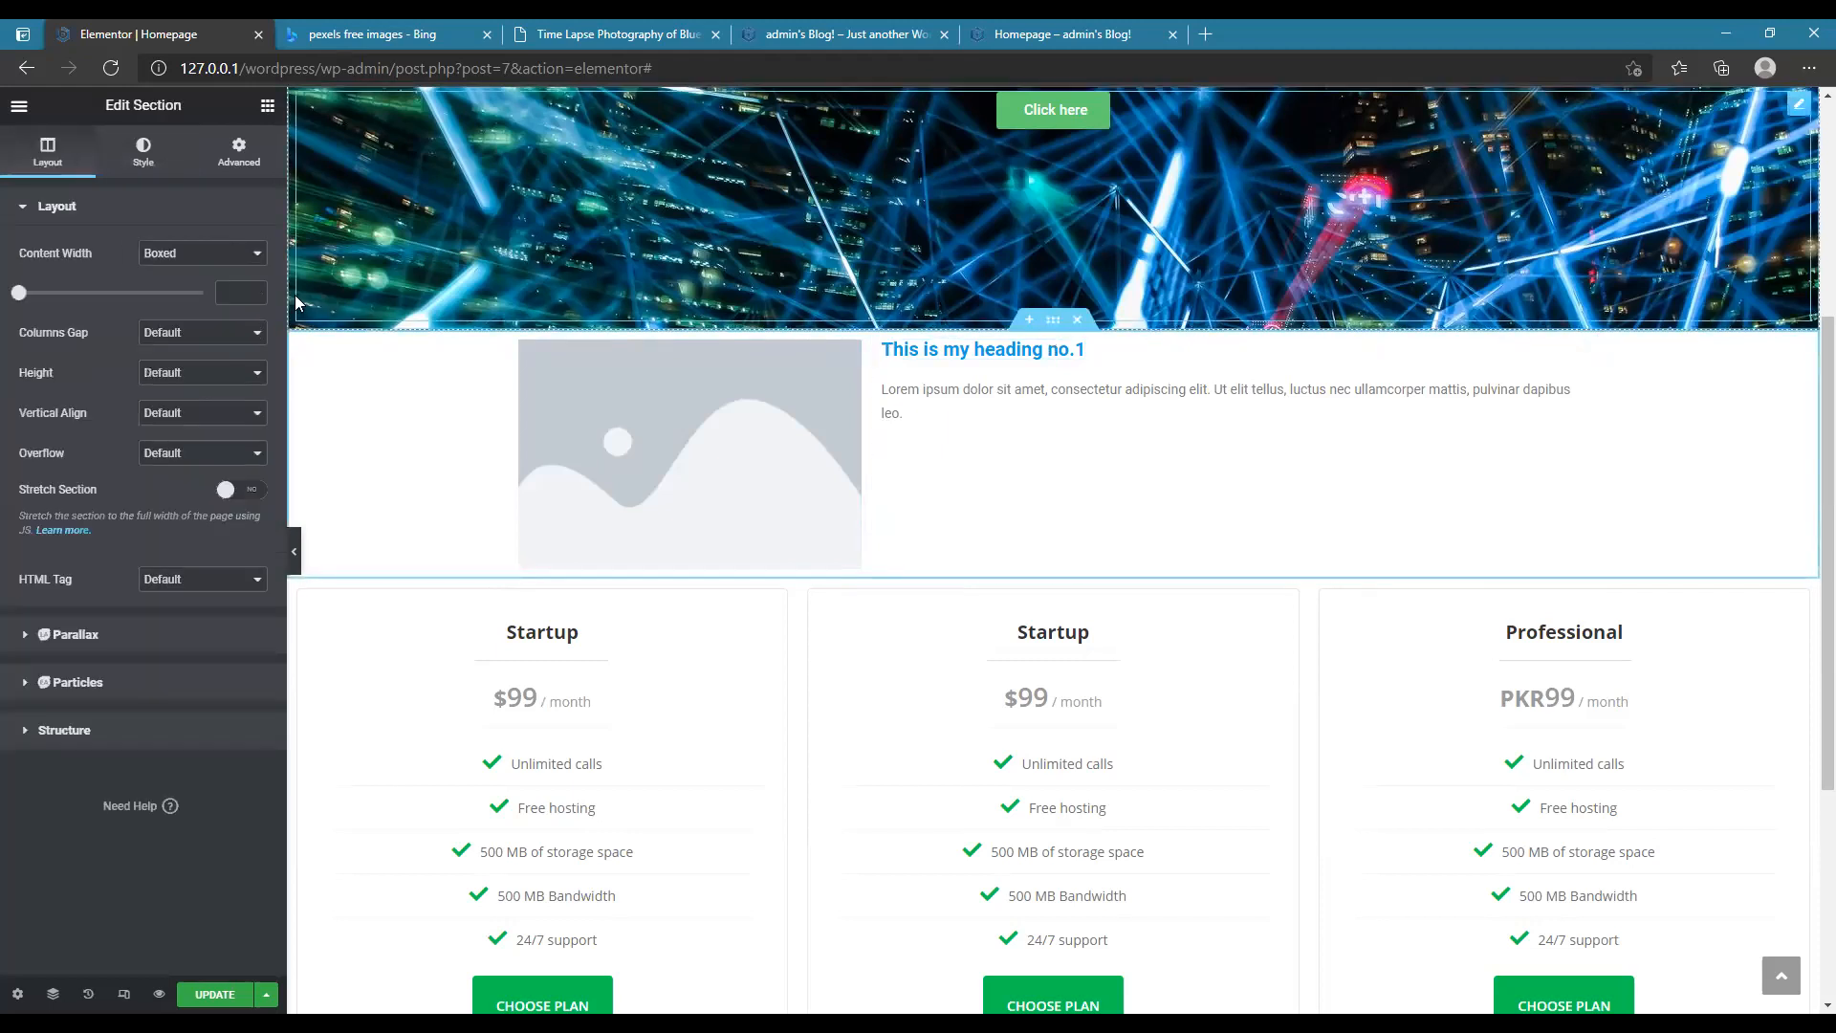
left_click(240, 153)
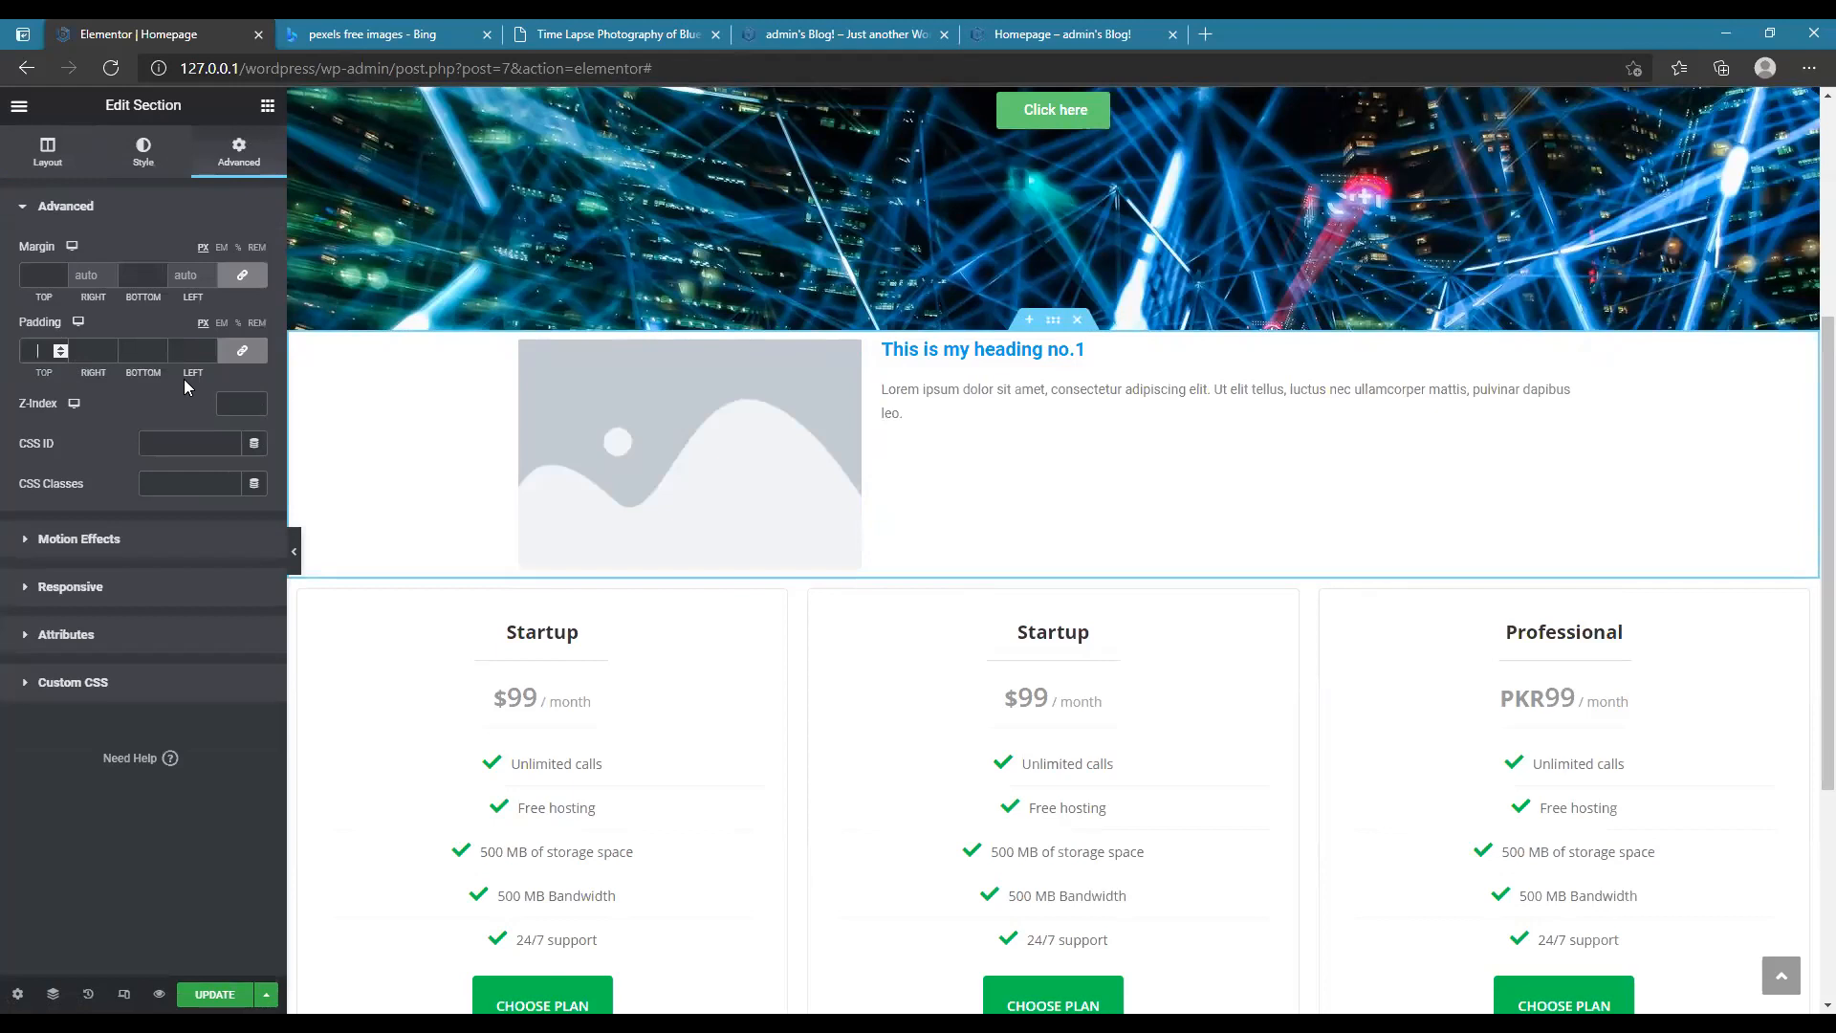
type("10")
key("BackSpace")
key("BackSpace")
left_click(242, 351)
left_click(37, 349)
type("100")
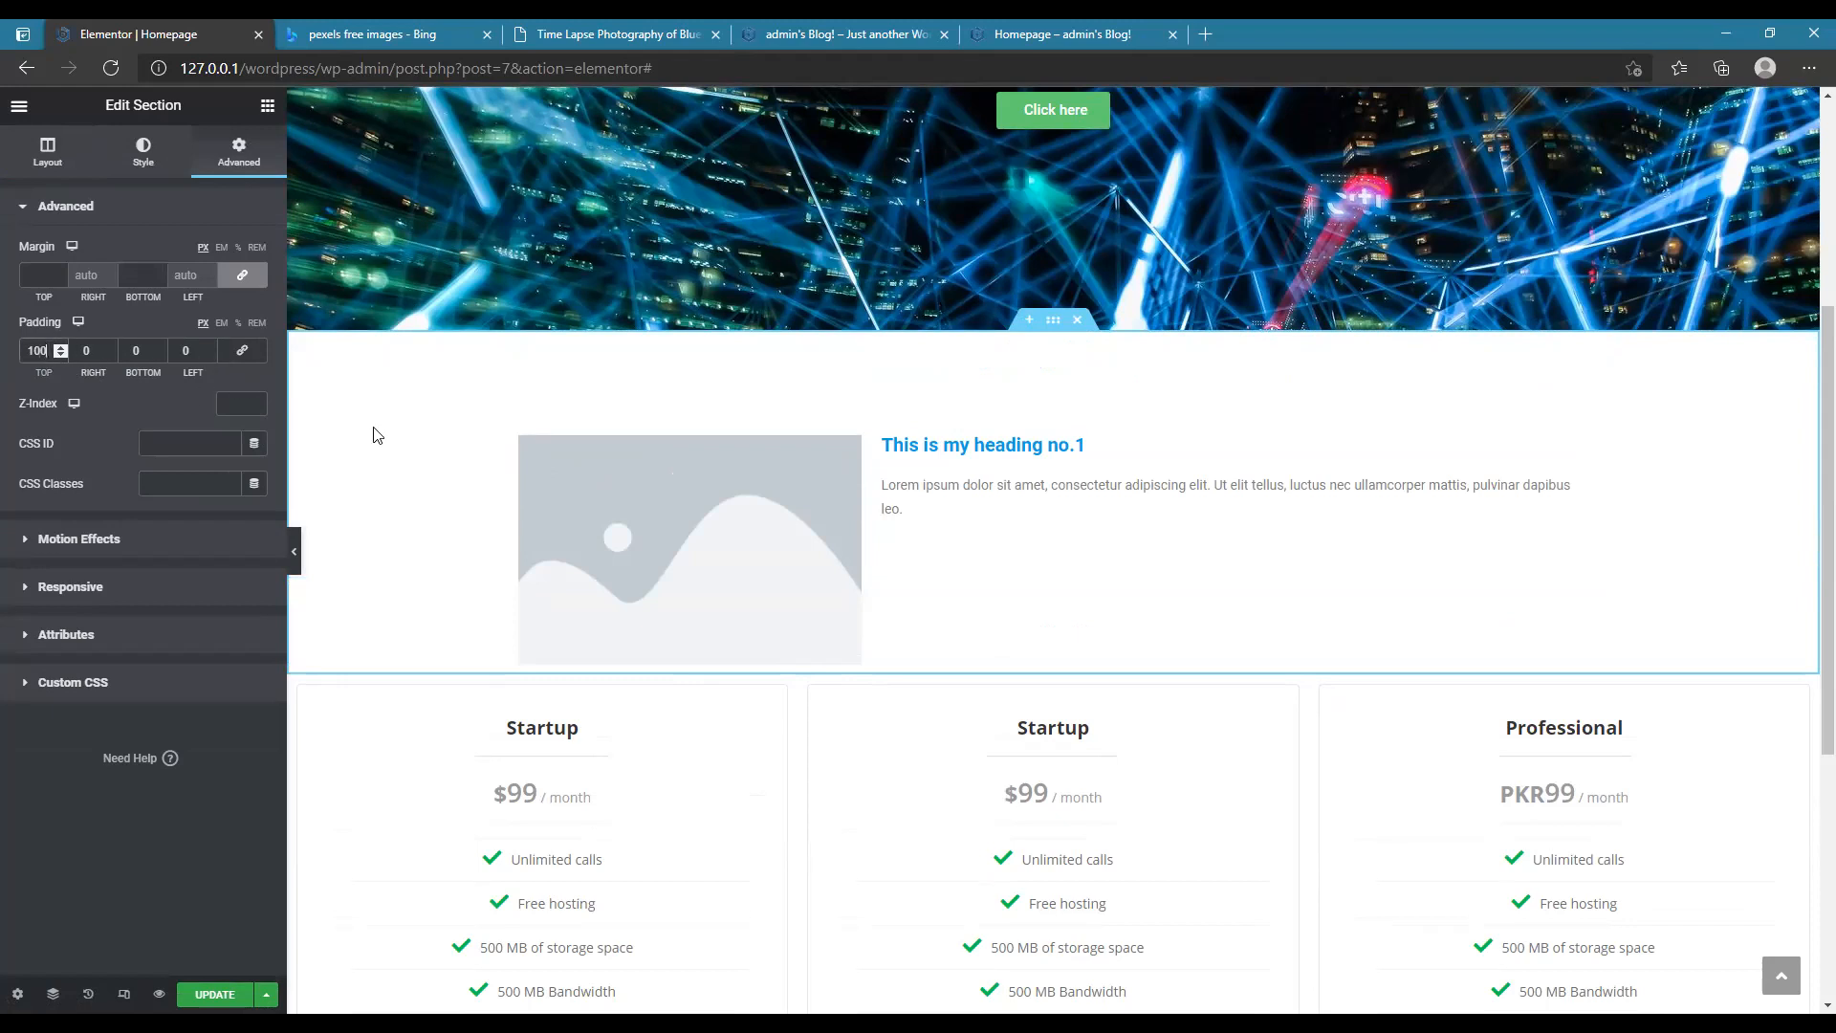
- Change the heading and image section's top padding to 50 px and set its bottom padding to 50 px
key("BackSpace")
key("BackSpace")
key("BackSpace")
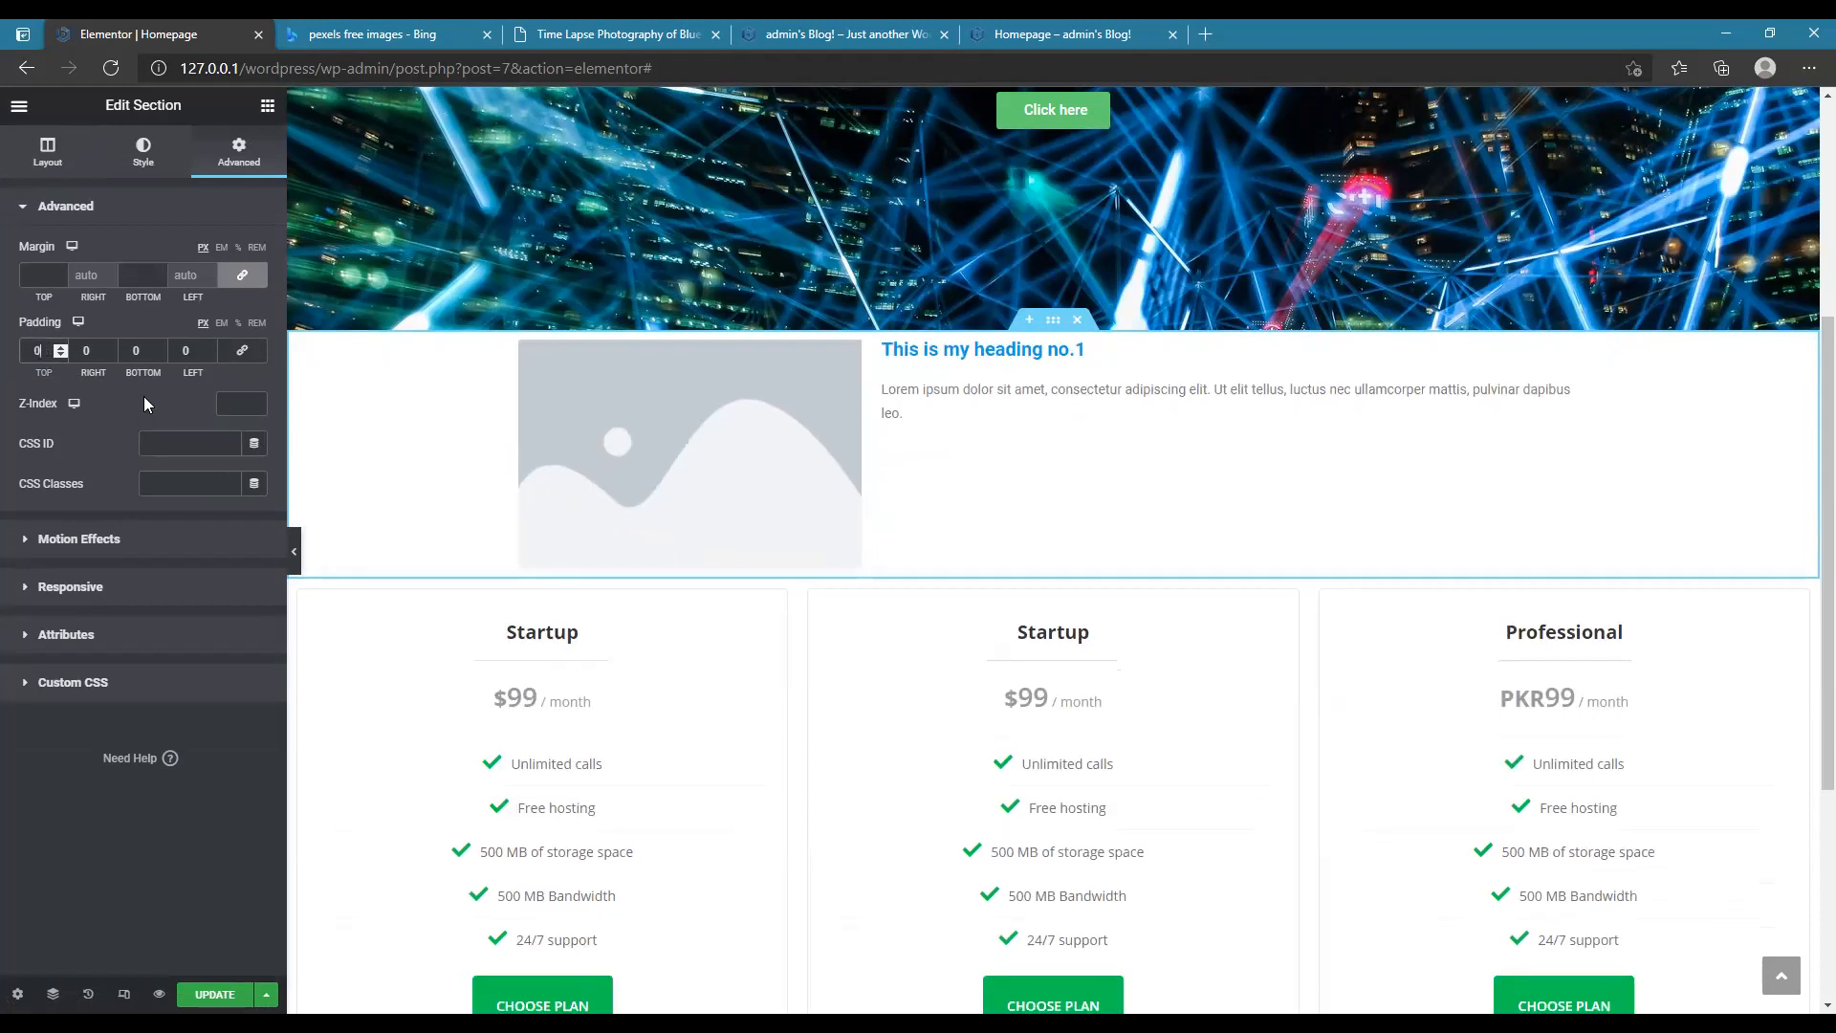
type("050")
left_click(135, 353)
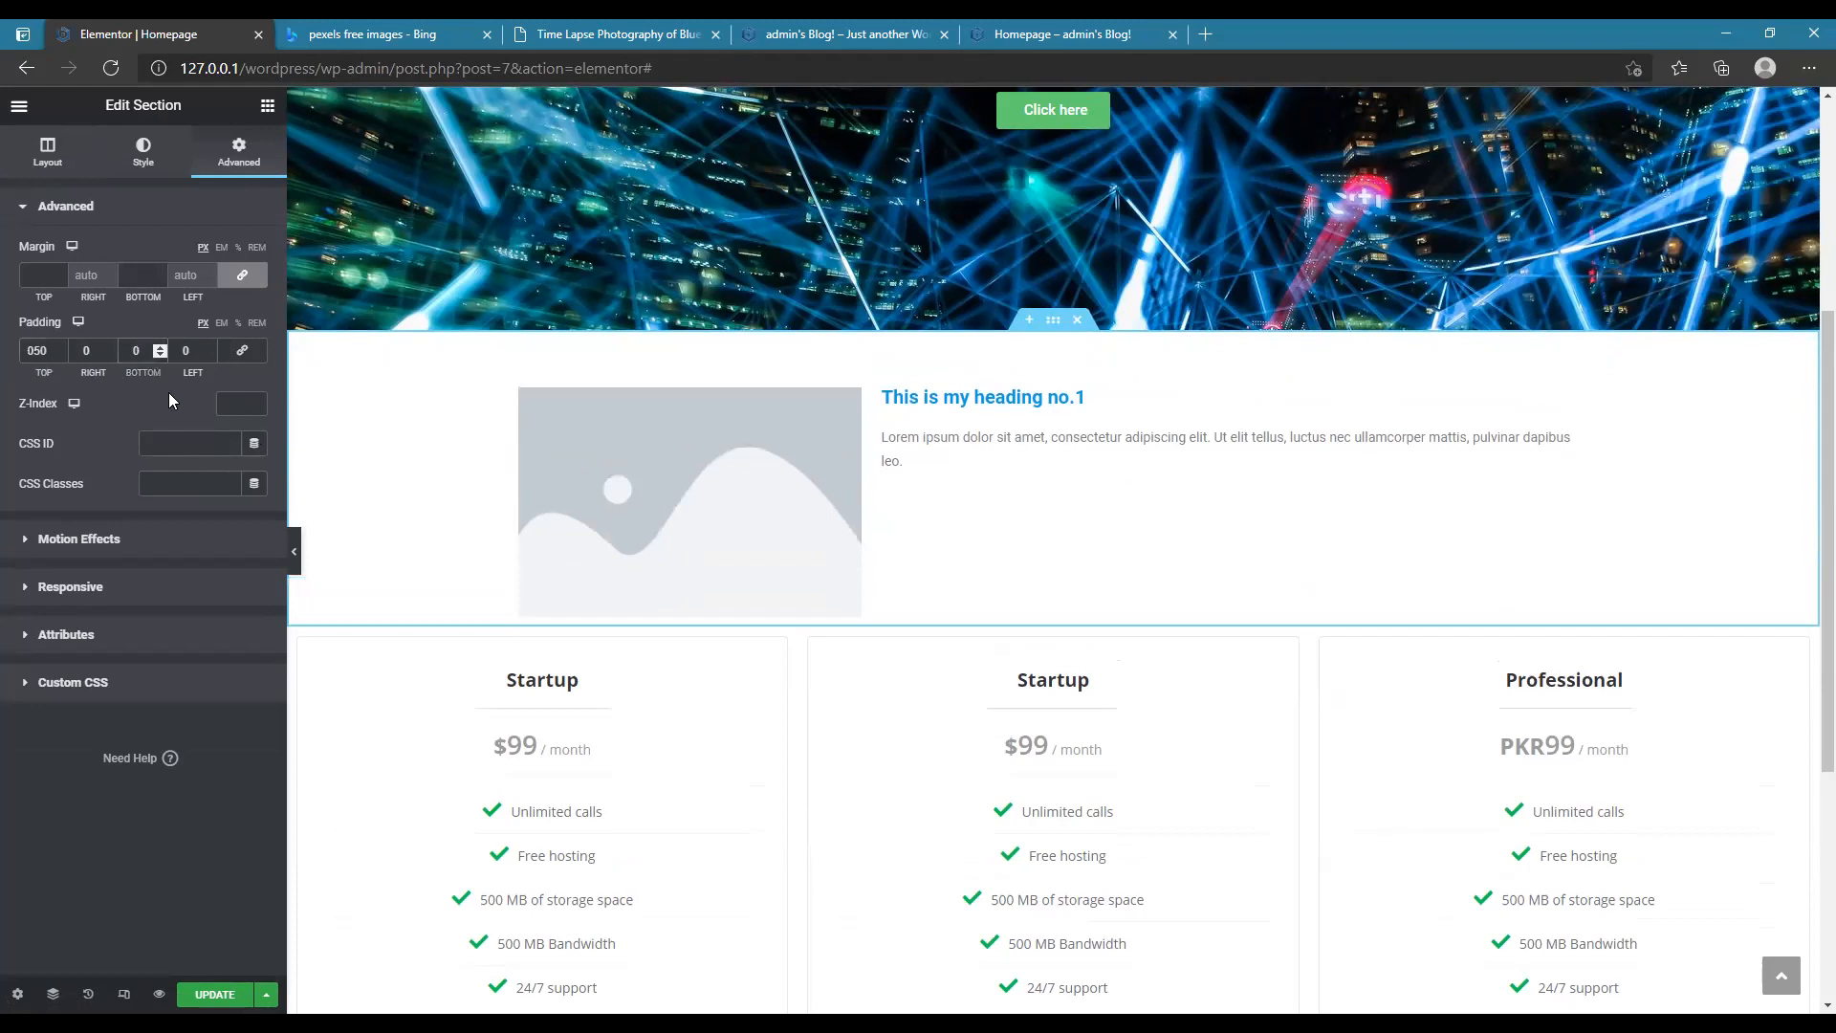
key("BackSpace")
type("50")
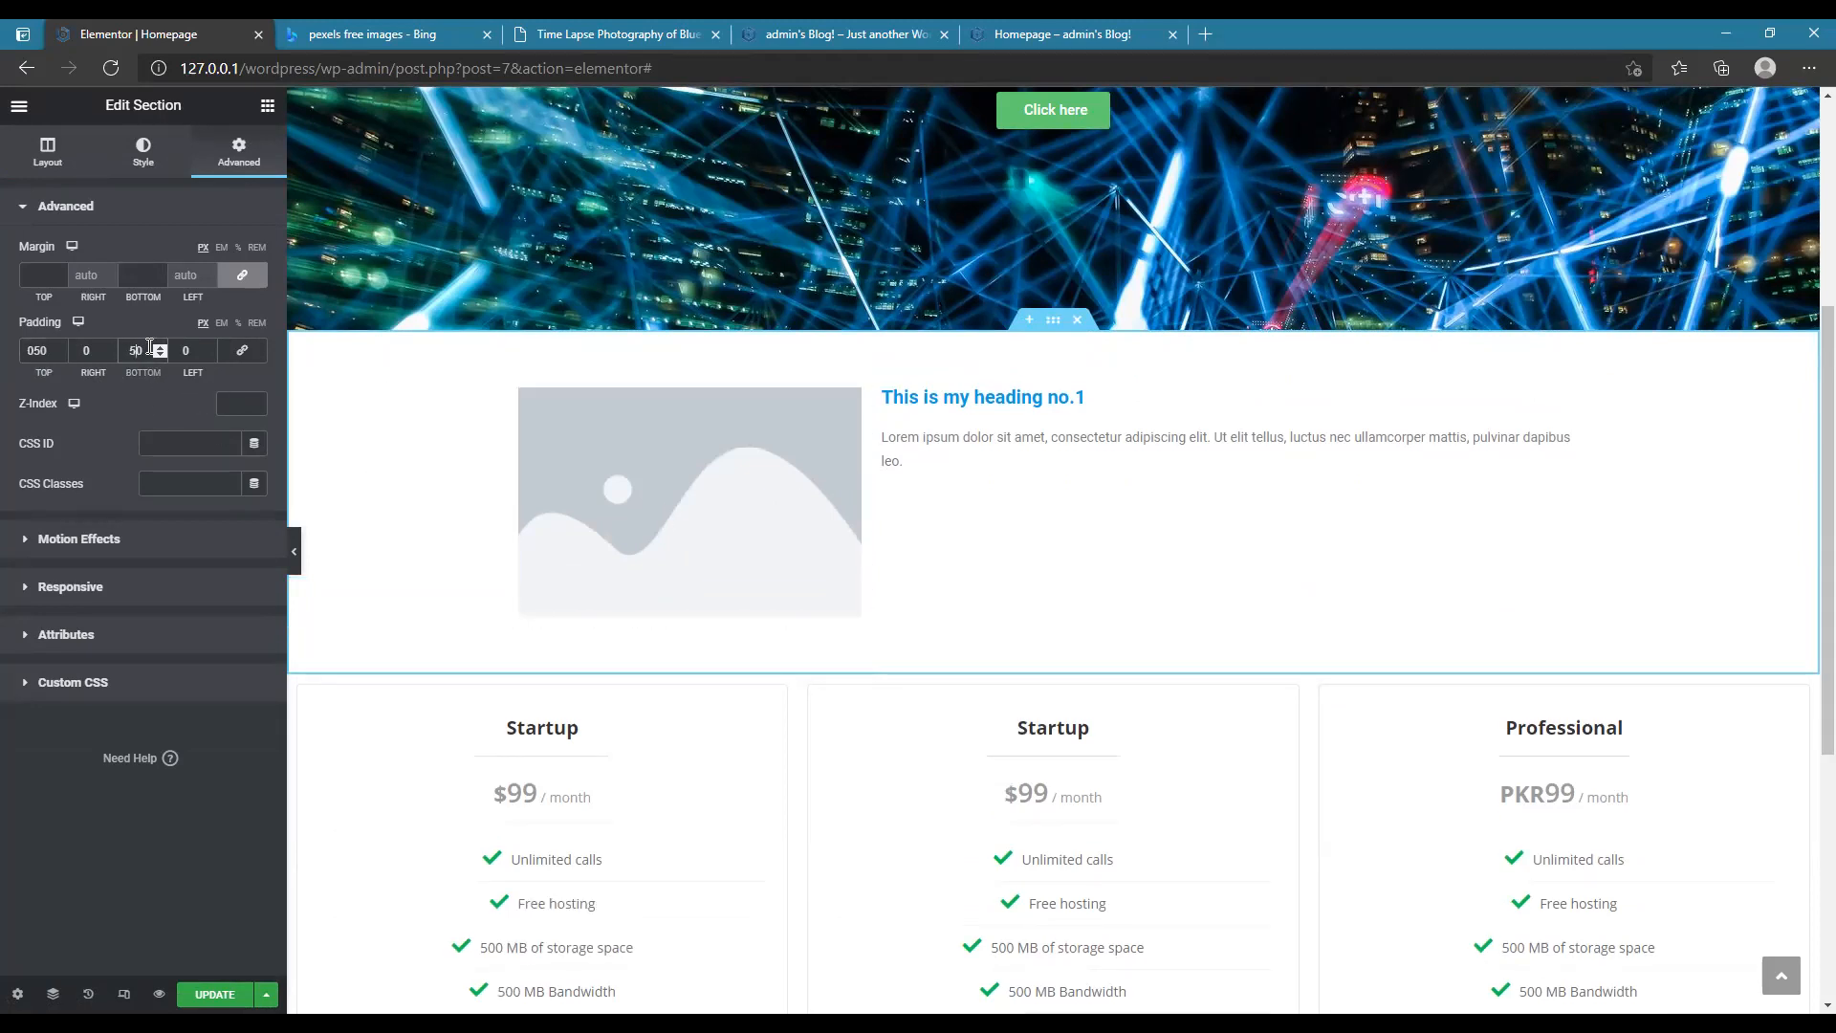
- Set the bottom padding of the heading and image section to 60 px
key("BackSpace")
key("BackSpace")
type("60")
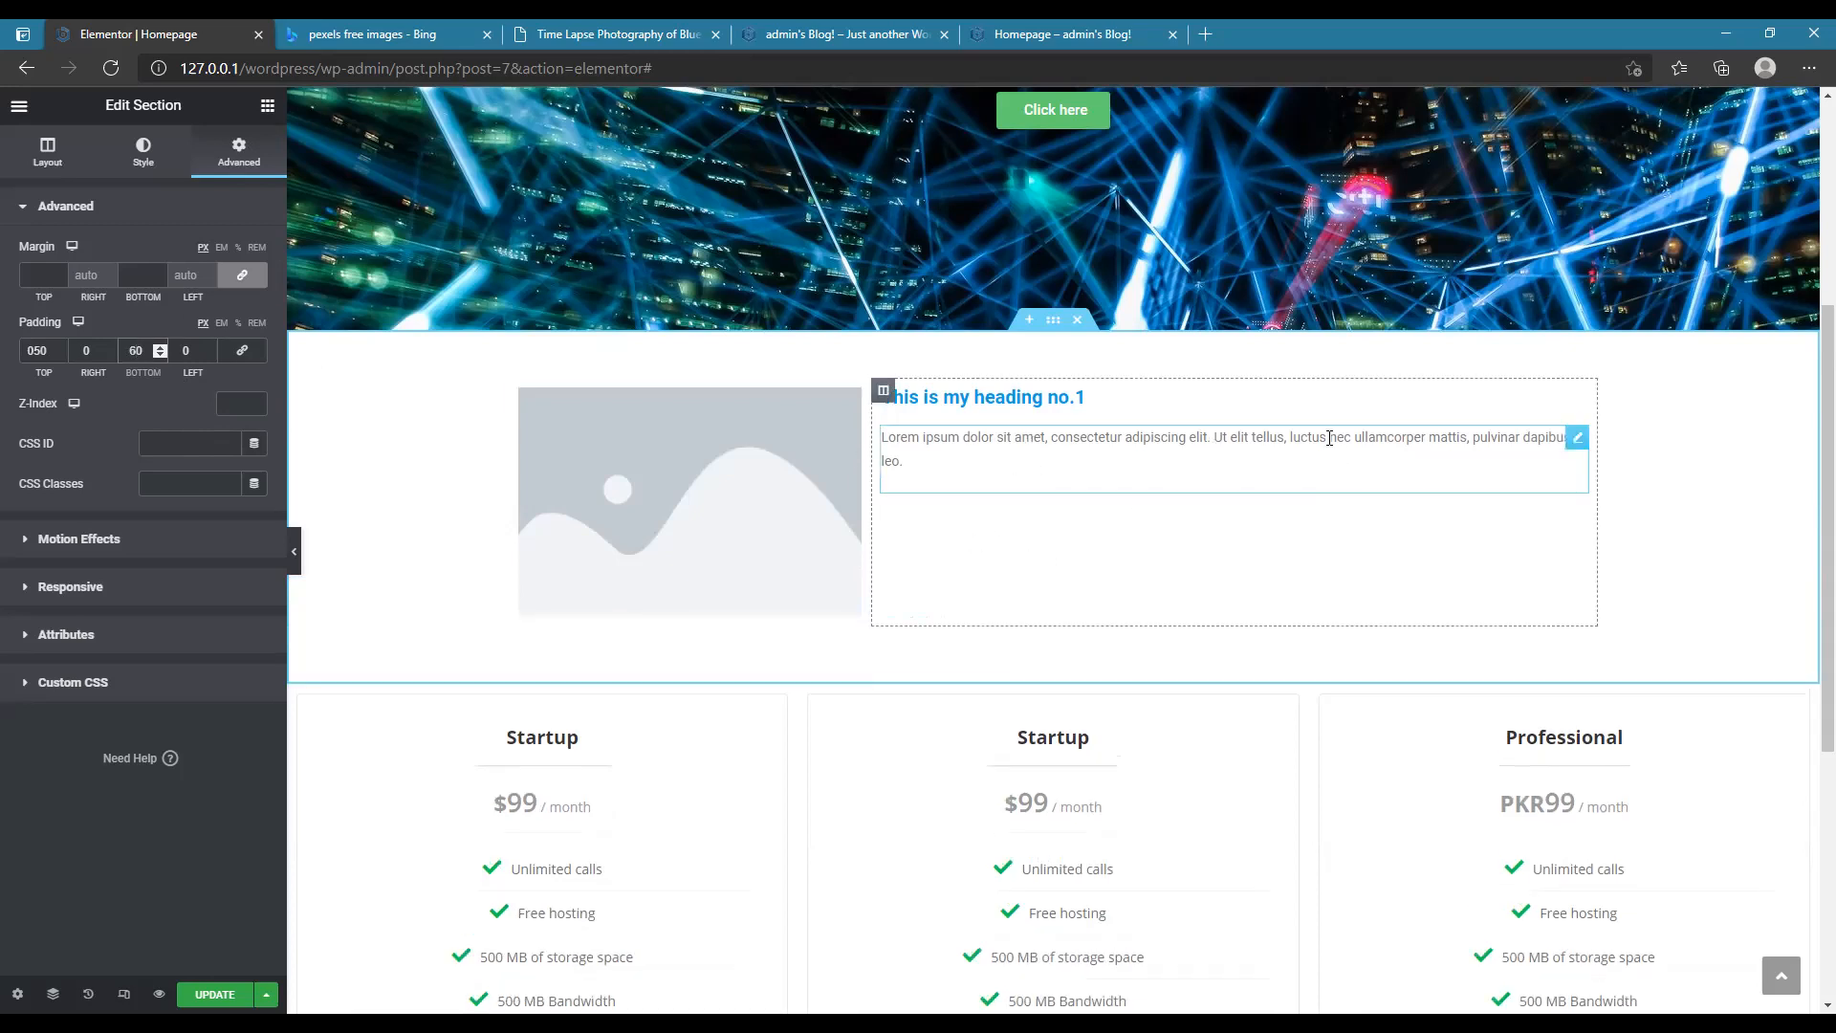
- Examine the spacing around the image and heading section and the layout of the pricing tables down to the page end
scroll(1683, 511, "down", 1)
scroll(1682, 511, "down", 1)
scroll(1106, 464, "up", 1)
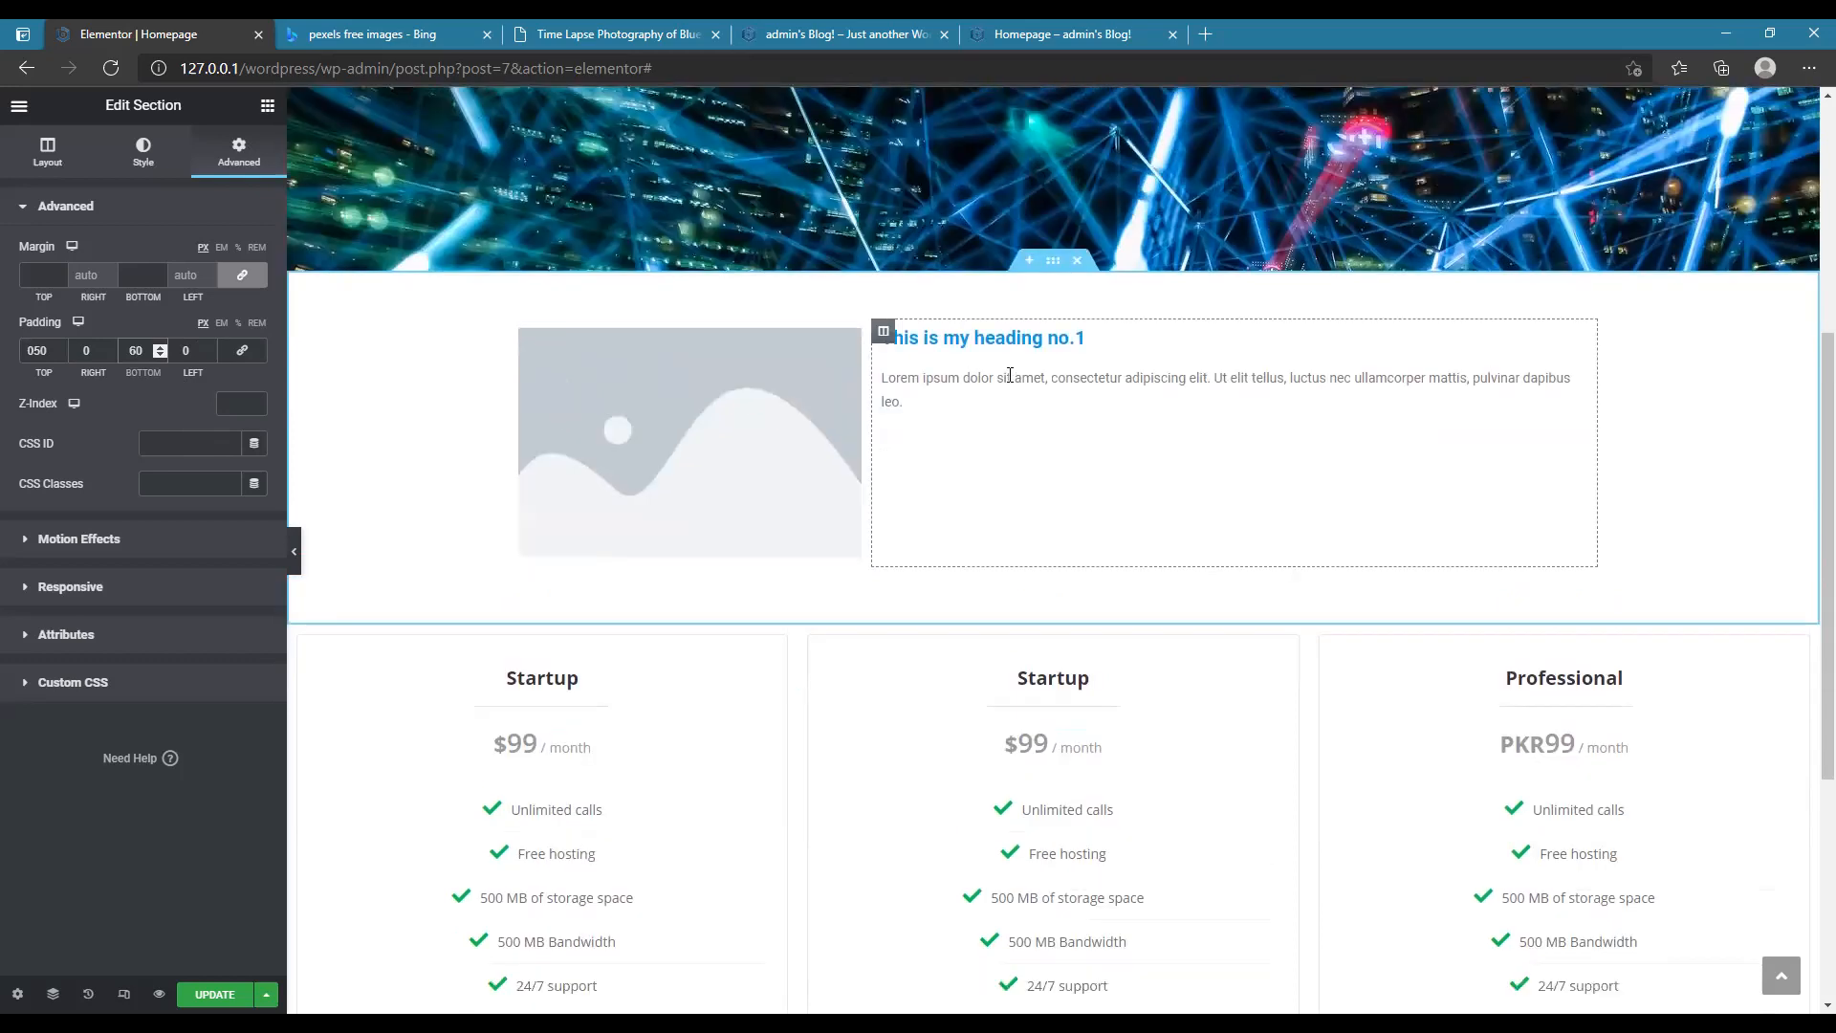
scroll(1435, 311, "down", 2)
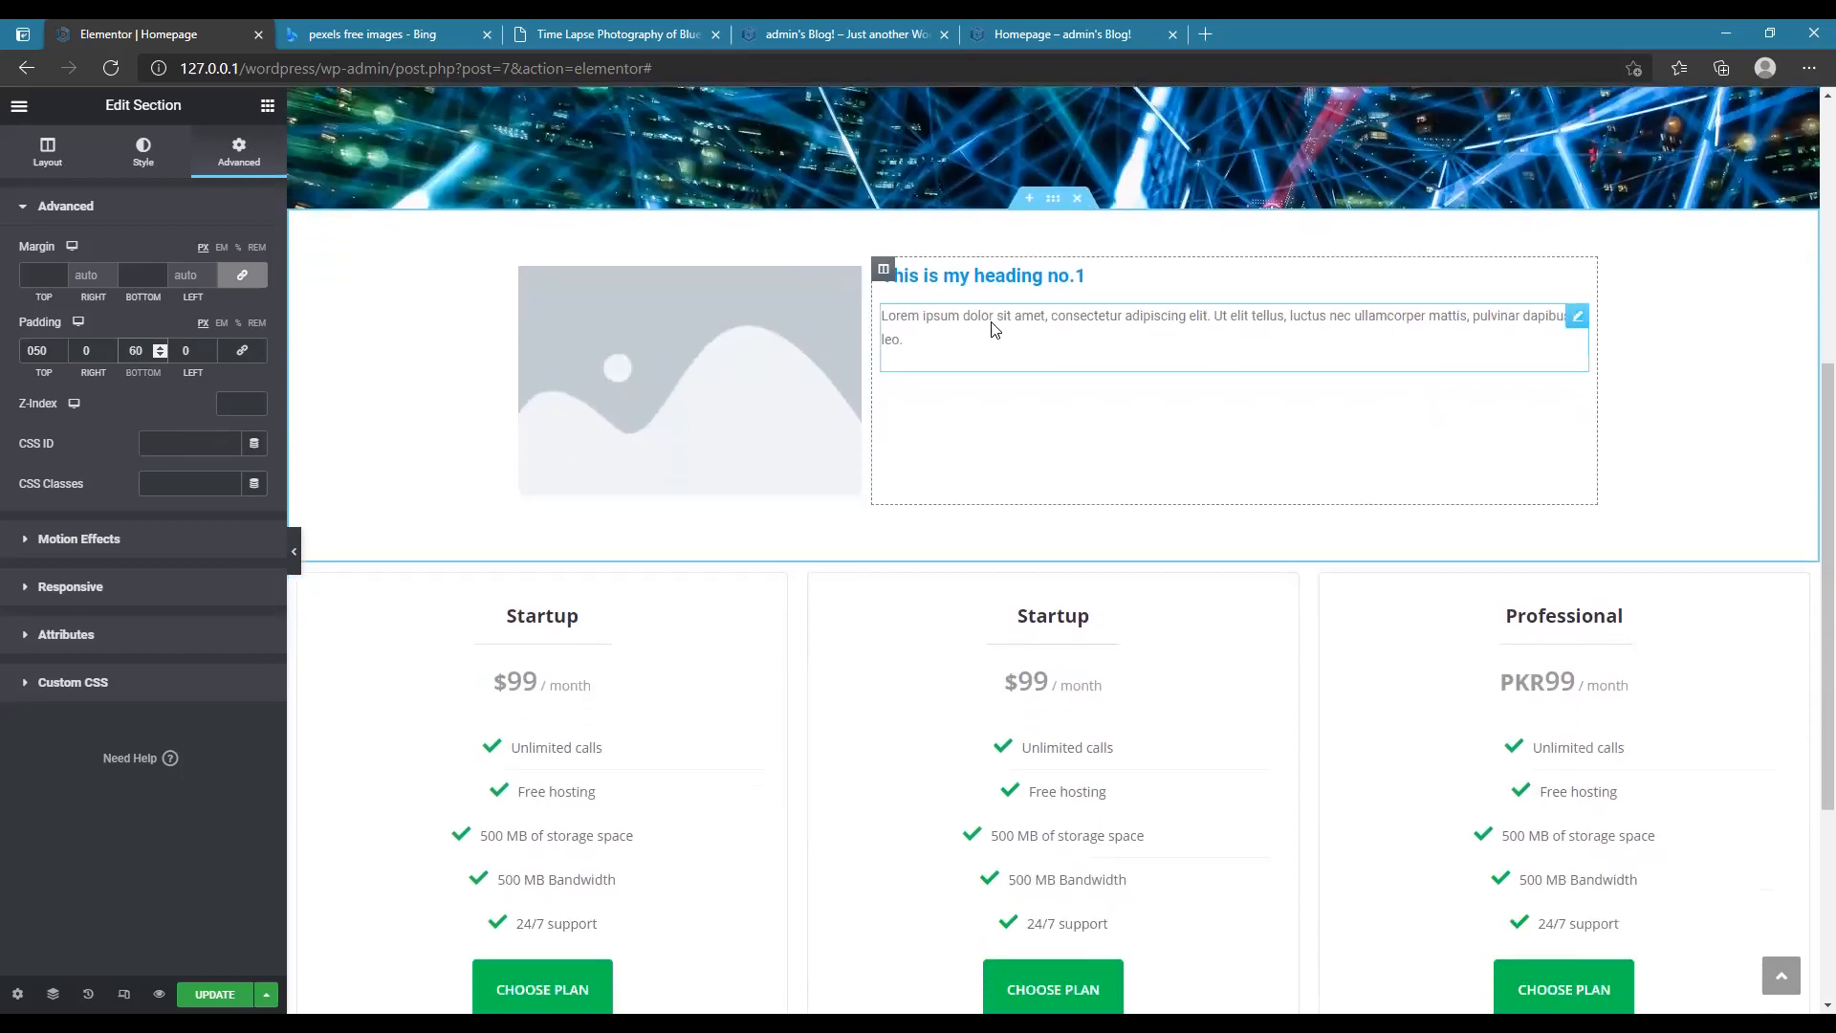
scroll(957, 402, "down", 1)
scroll(950, 426, "up", 4)
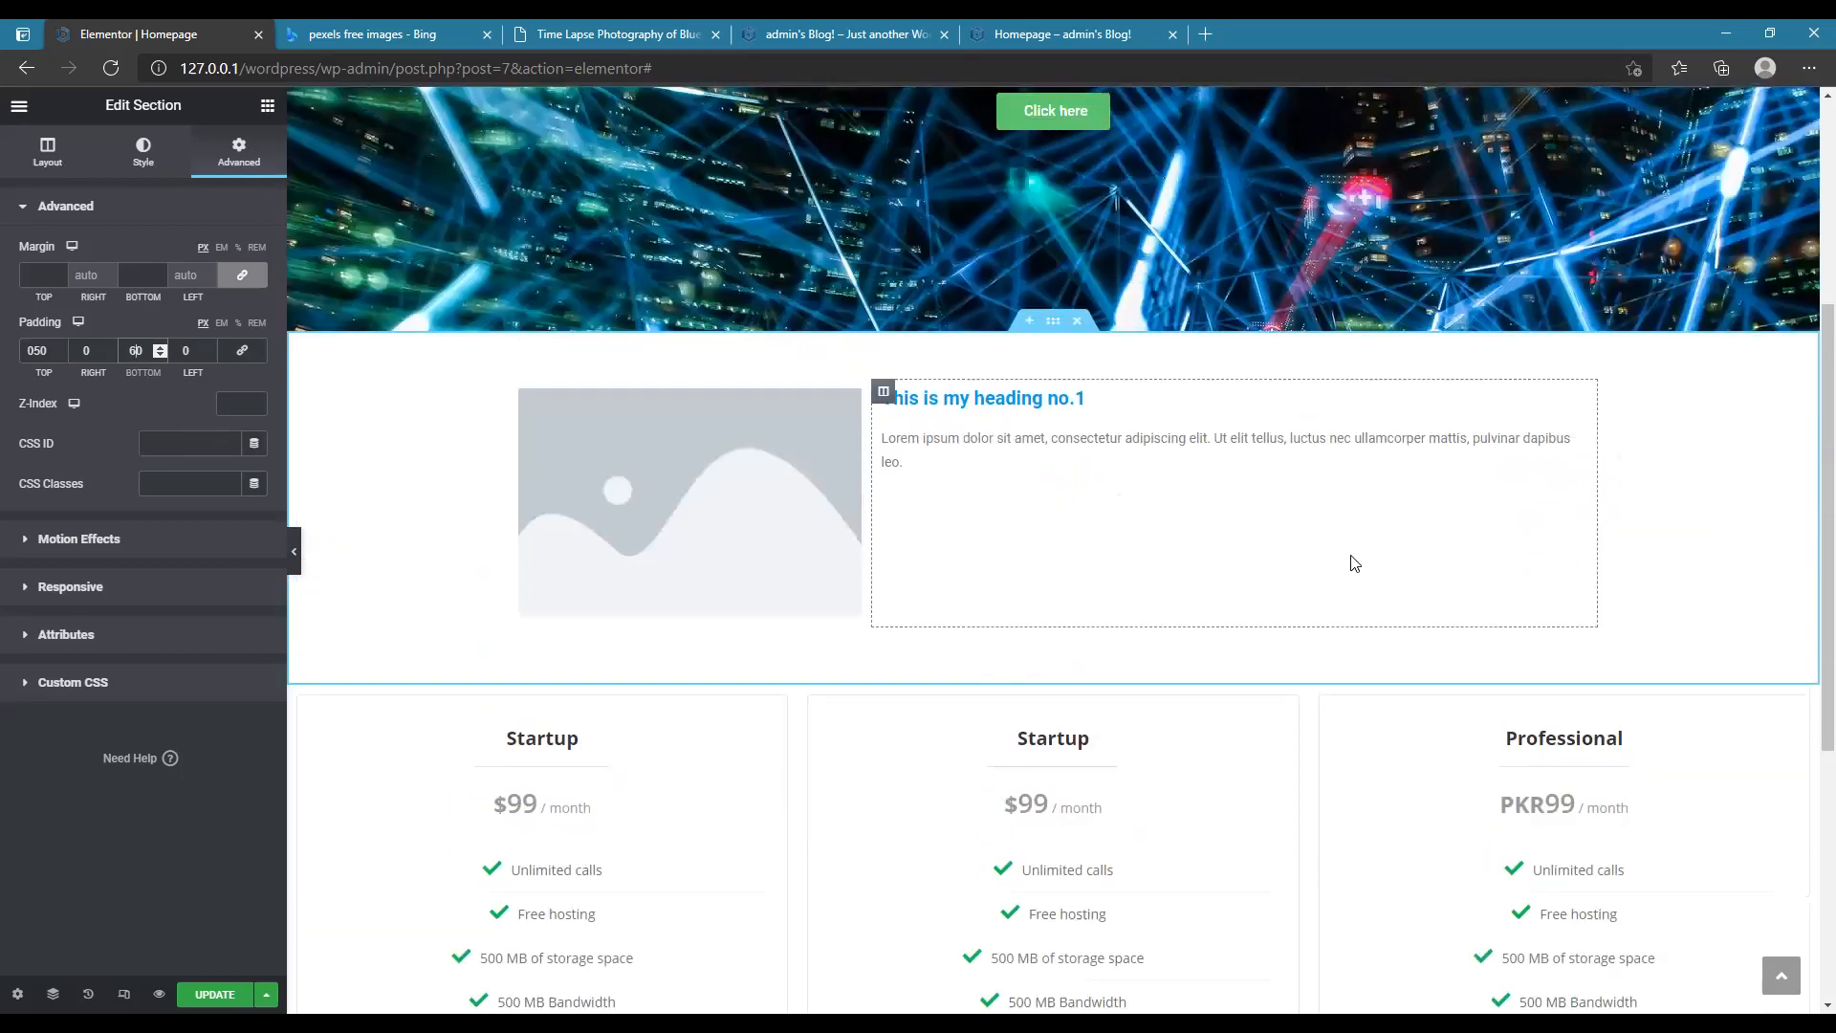
scroll(1330, 555, "down", 1)
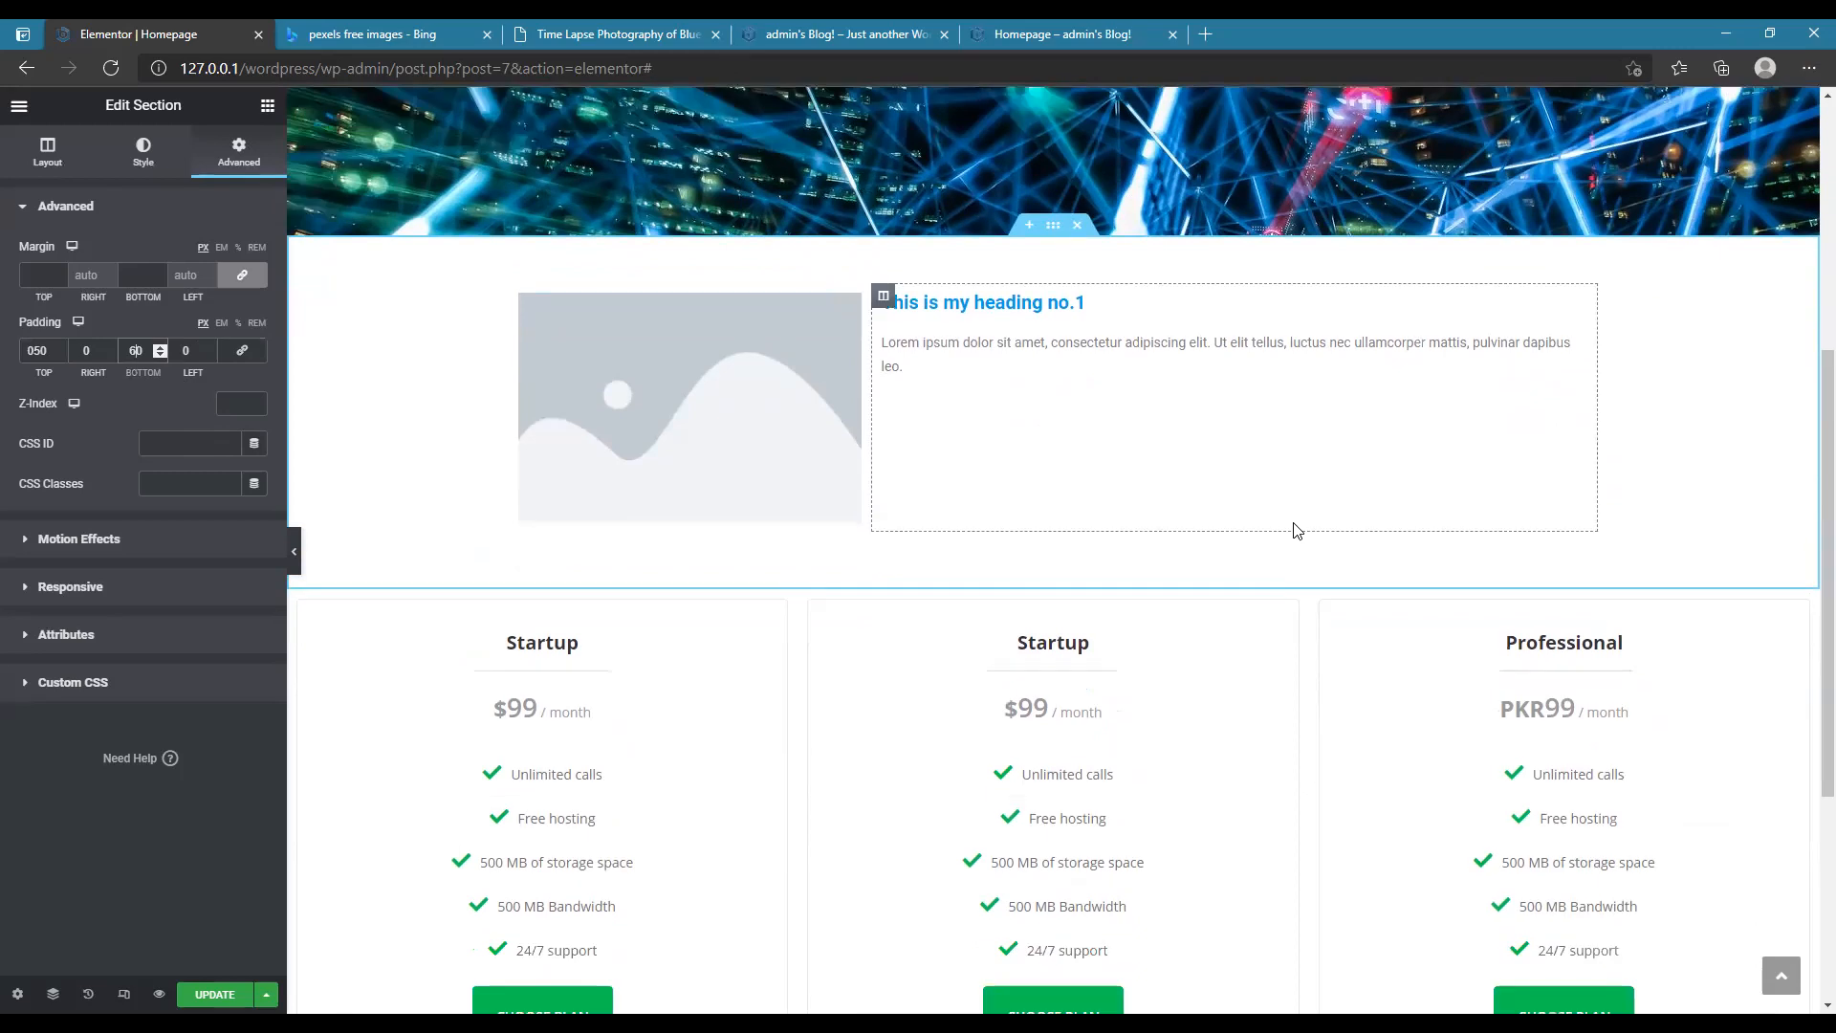
scroll(909, 430, "down", 2)
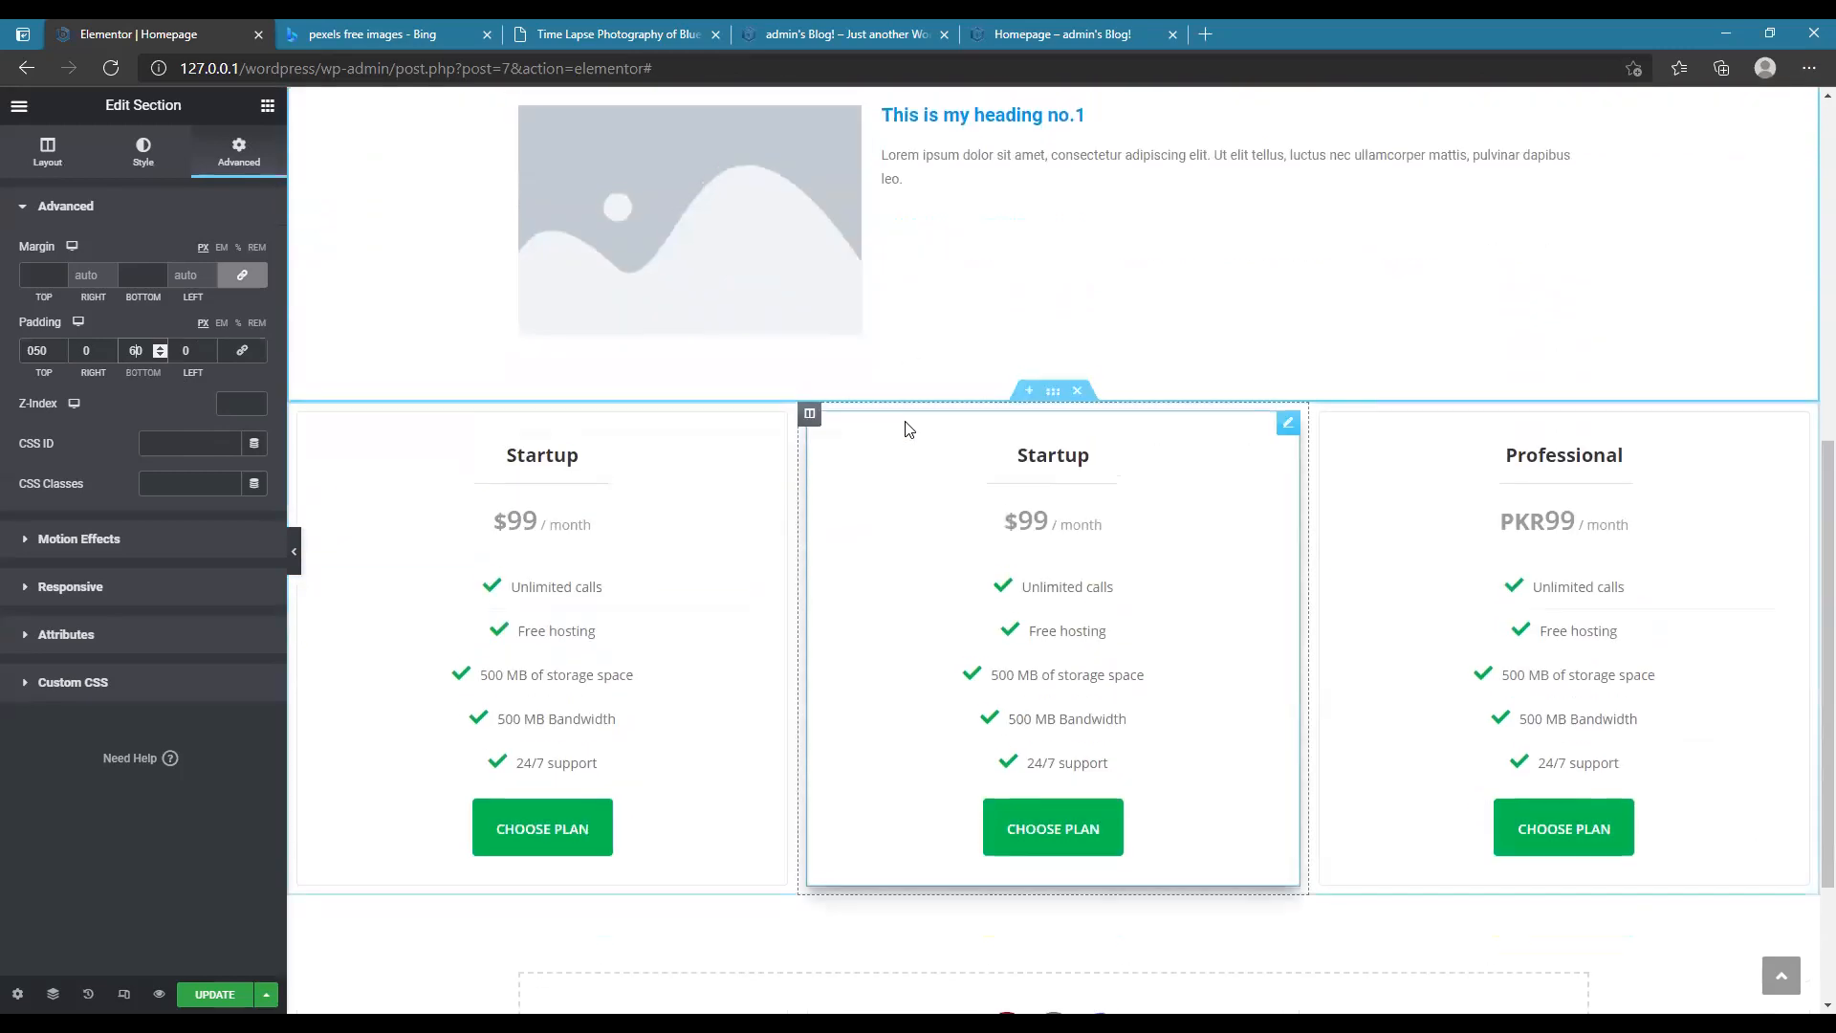
scroll(935, 425, "up", 1)
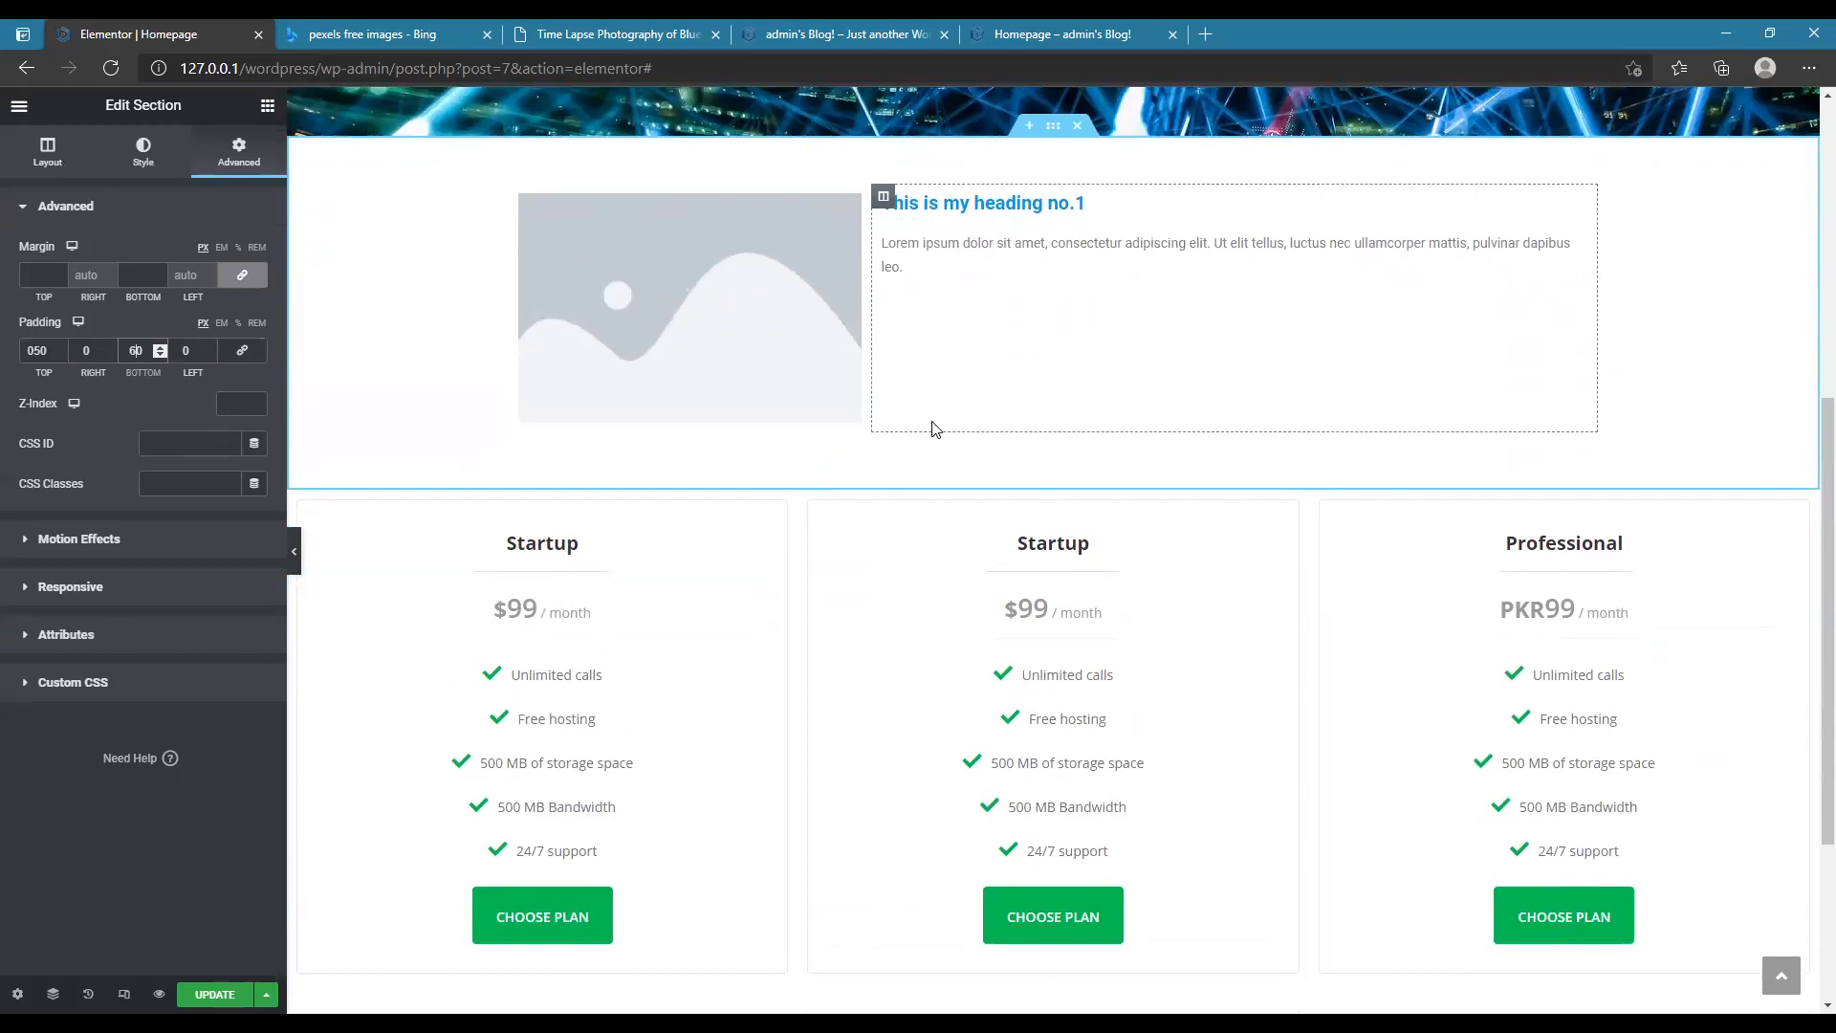
scroll(935, 427, "down", 2)
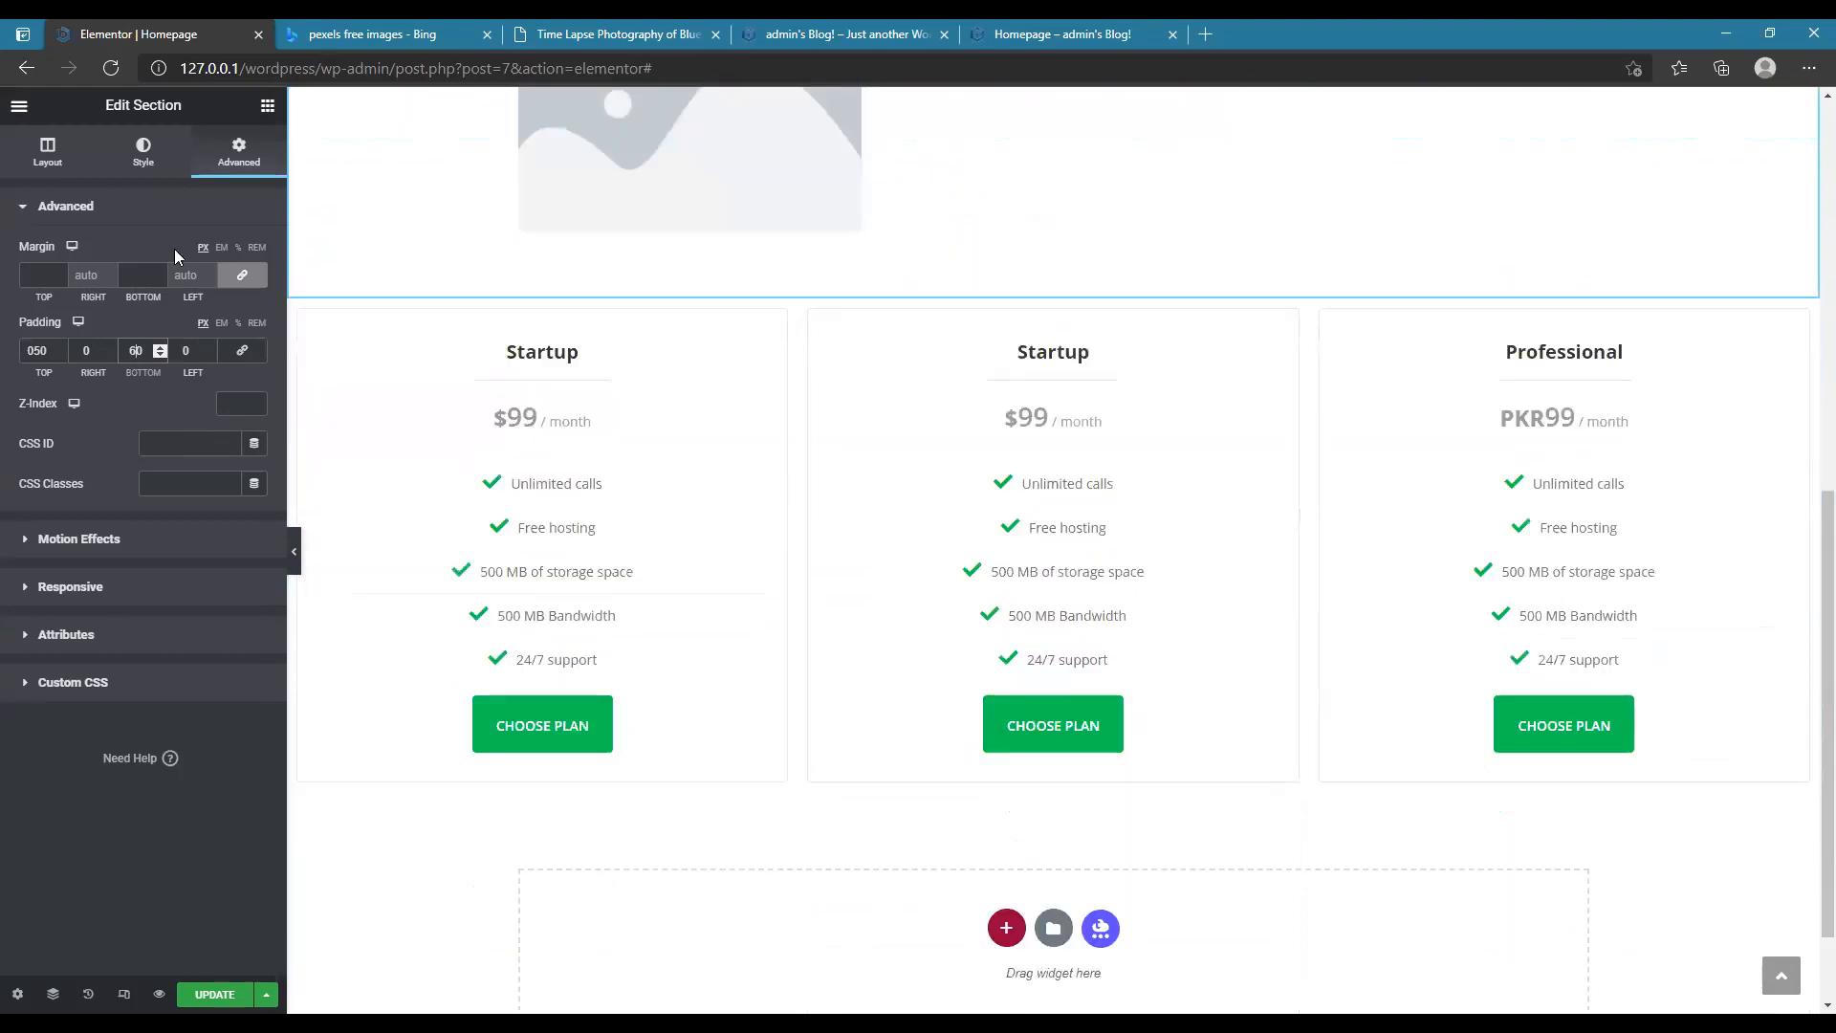
scroll(760, 256, "down", 1)
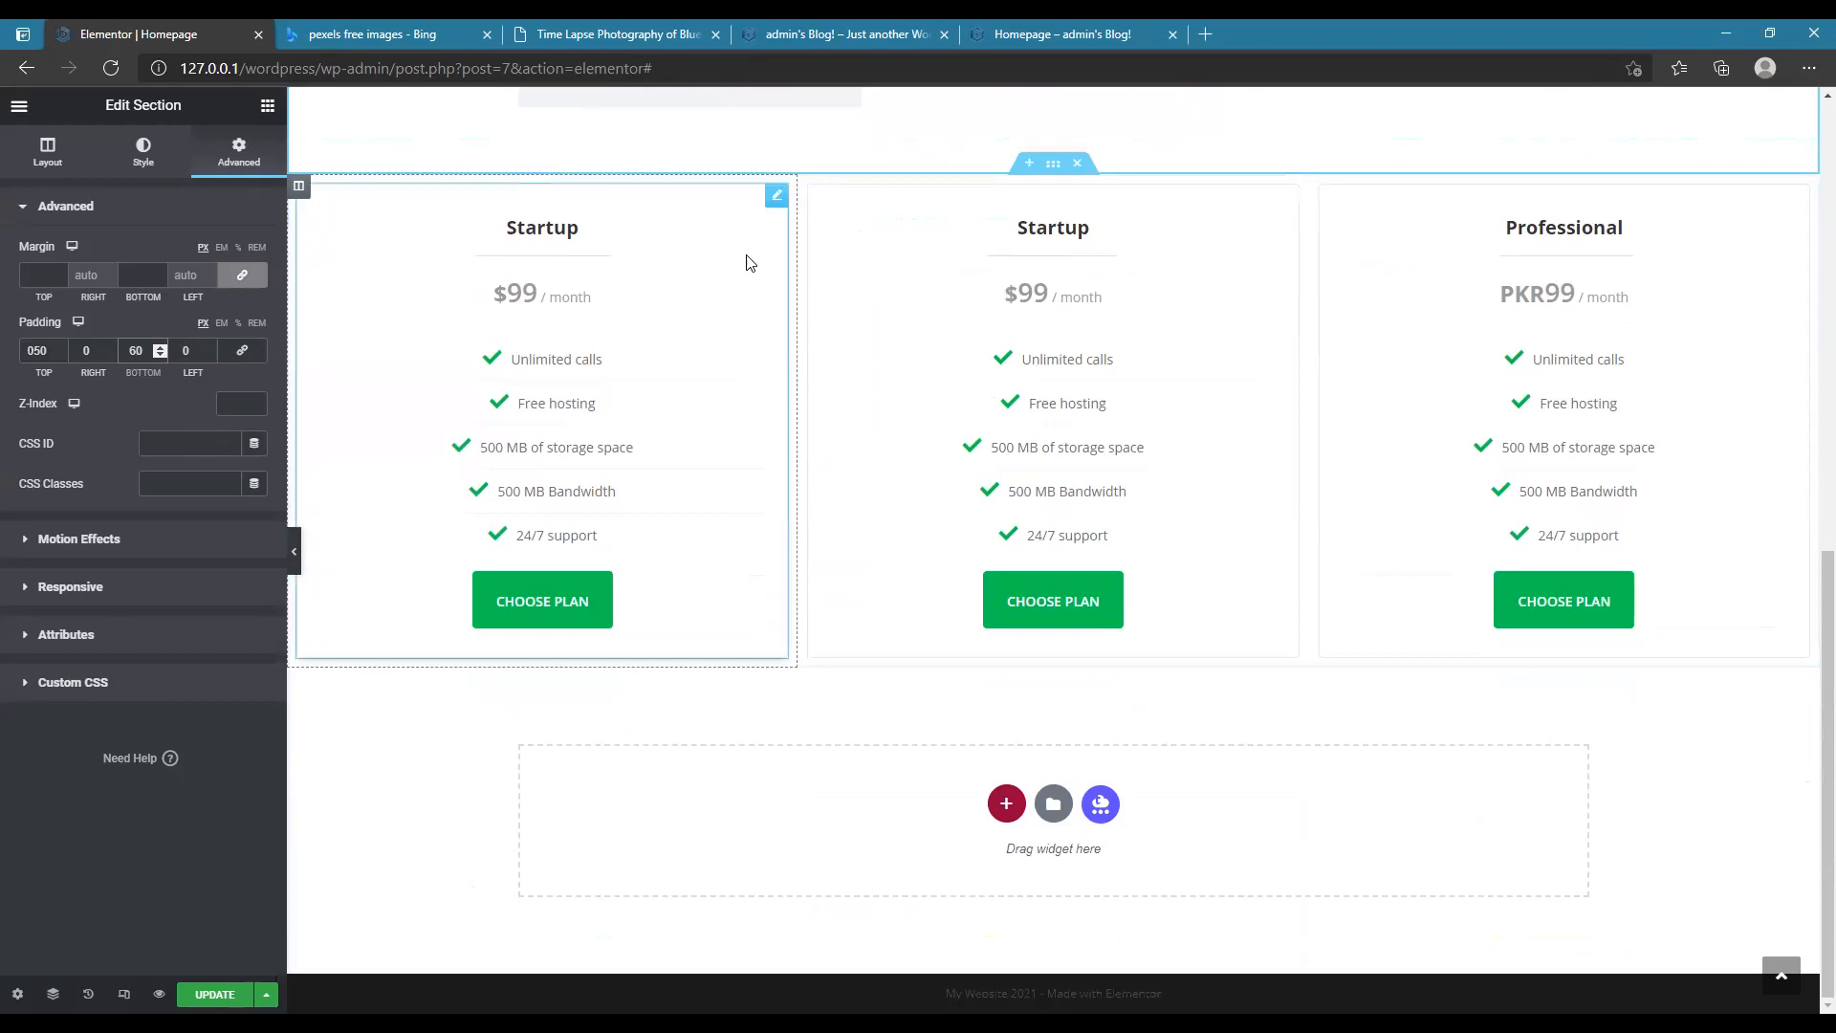
- Add a three-column section below the pricing tables and set its content width to Full Width
left_click(267, 105)
scroll(162, 488, "down", 7)
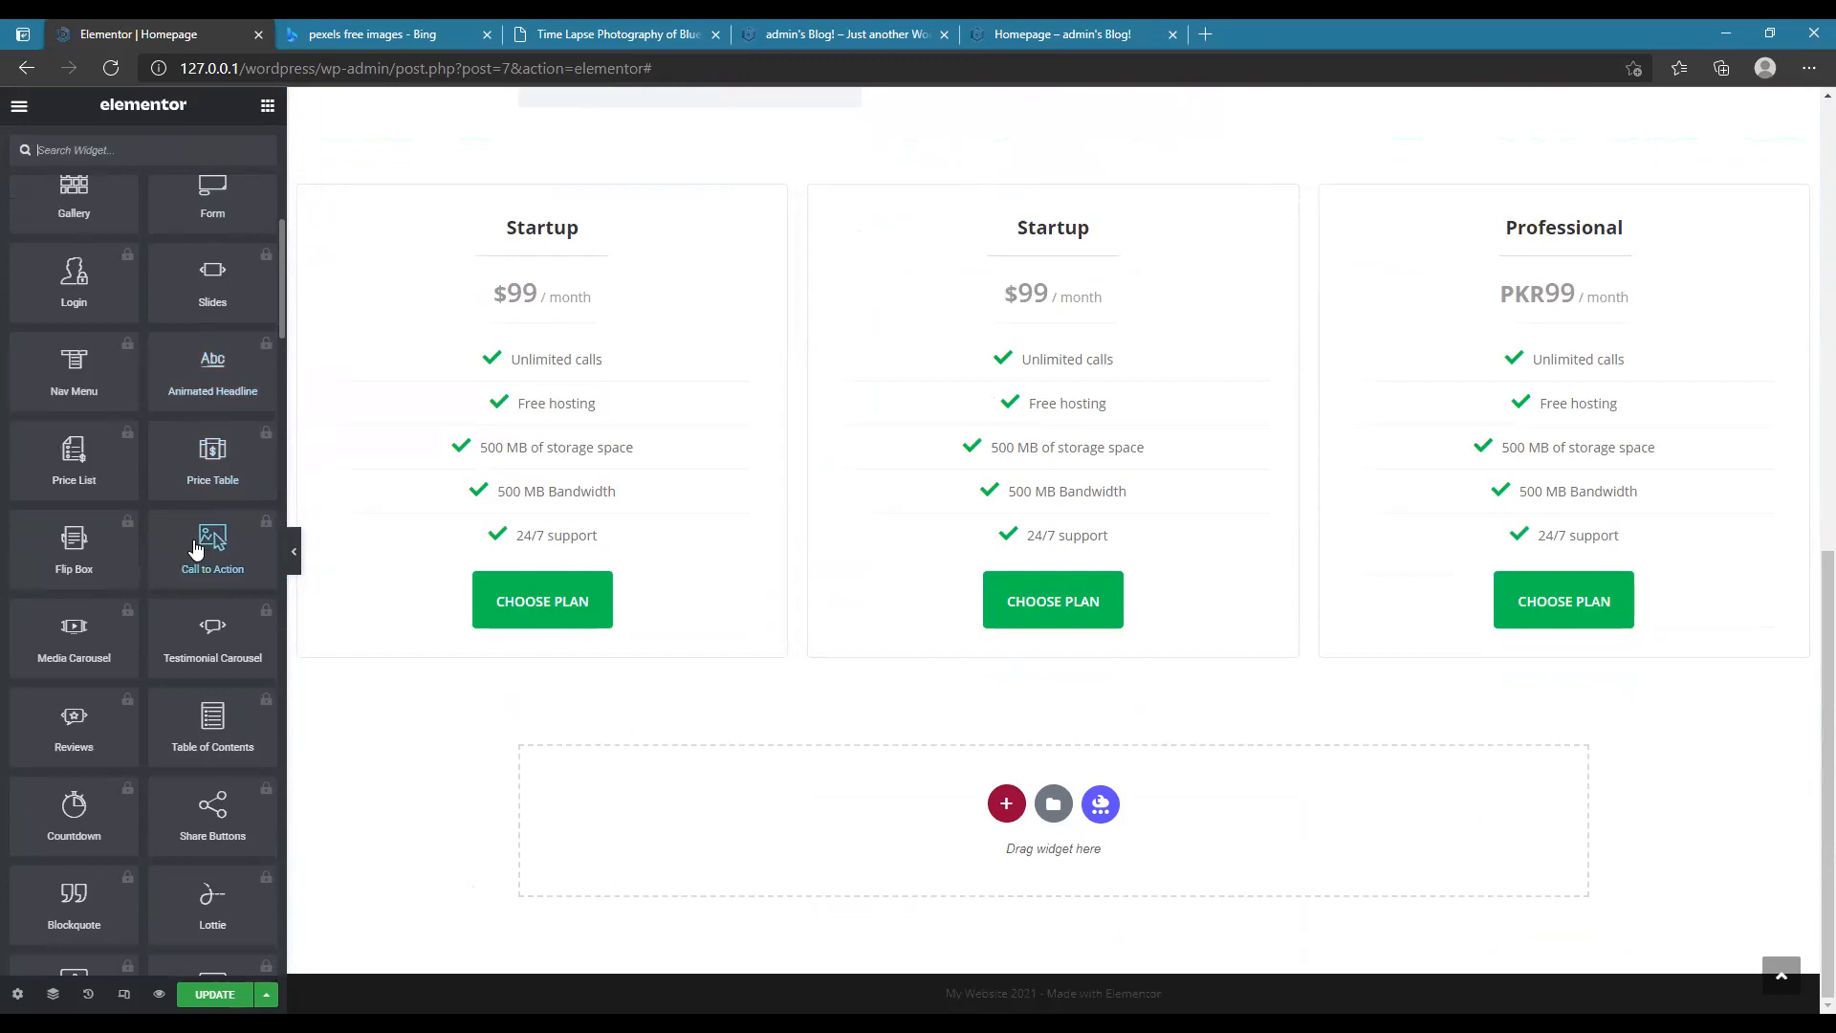
scroll(187, 531, "down", 8)
scroll(183, 528, "down", 10)
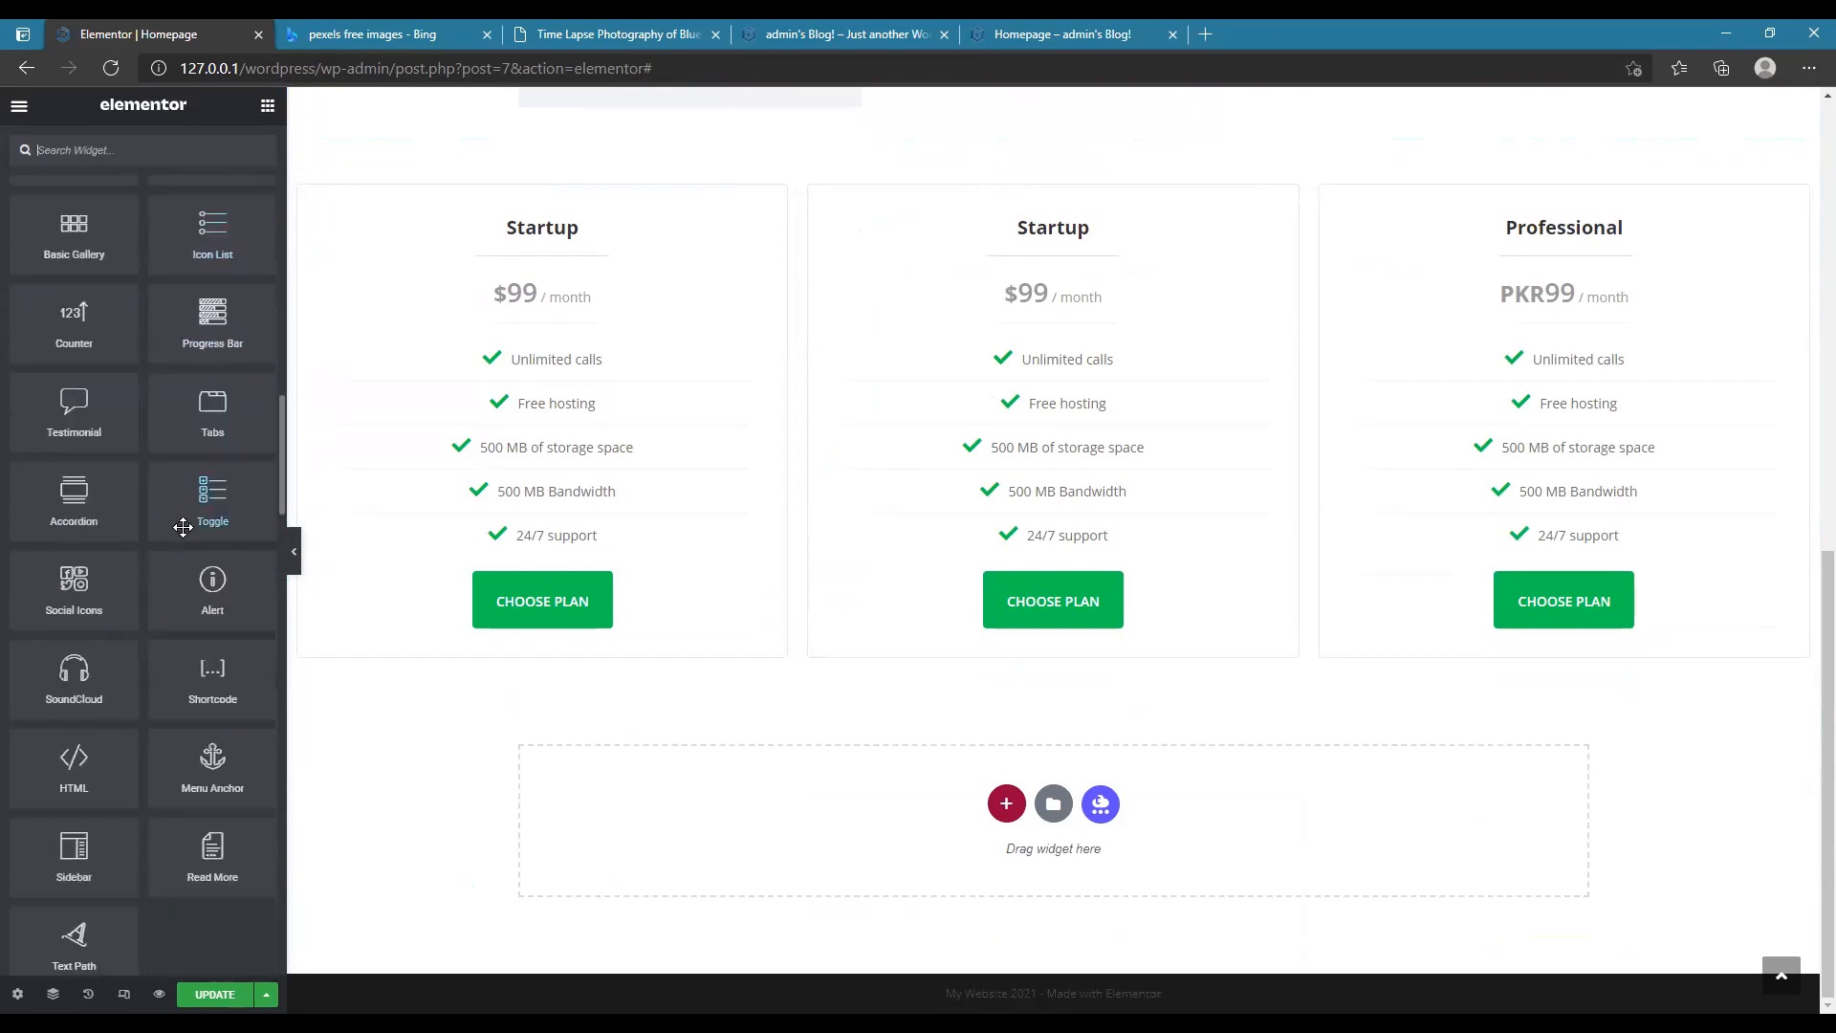
scroll(183, 528, "down", 3)
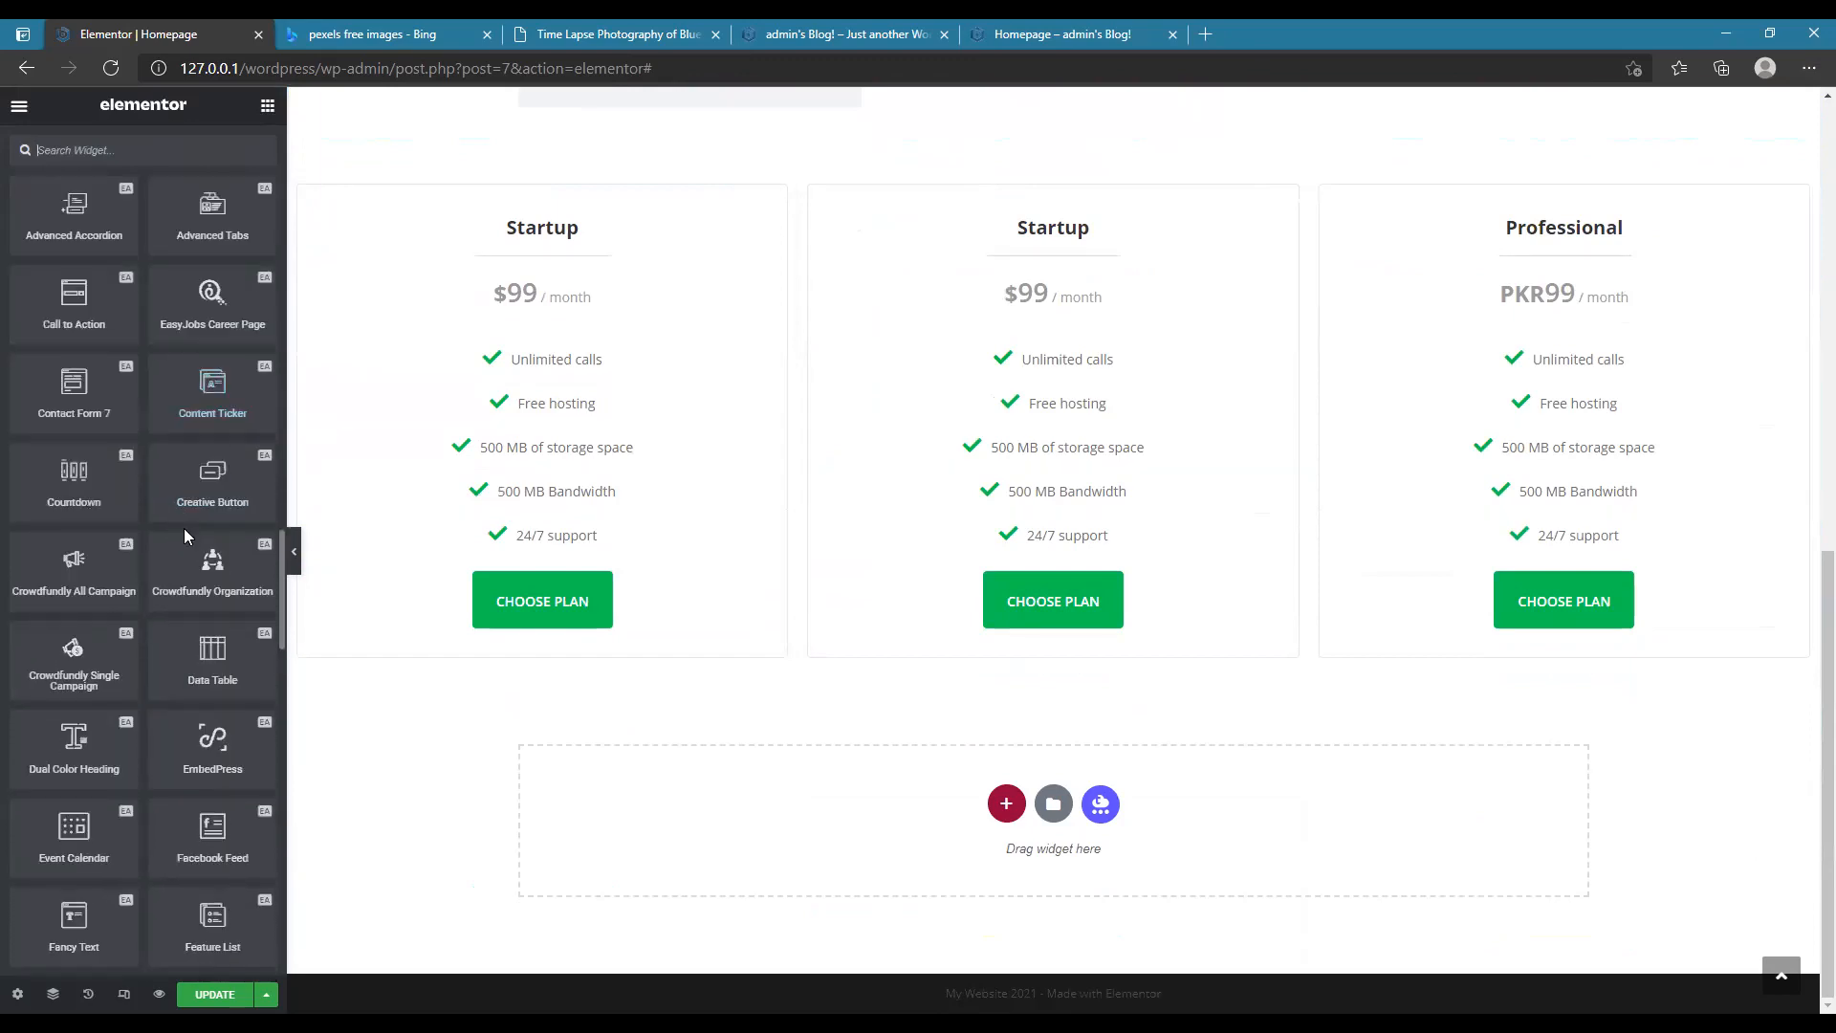
scroll(195, 612, "down", 2)
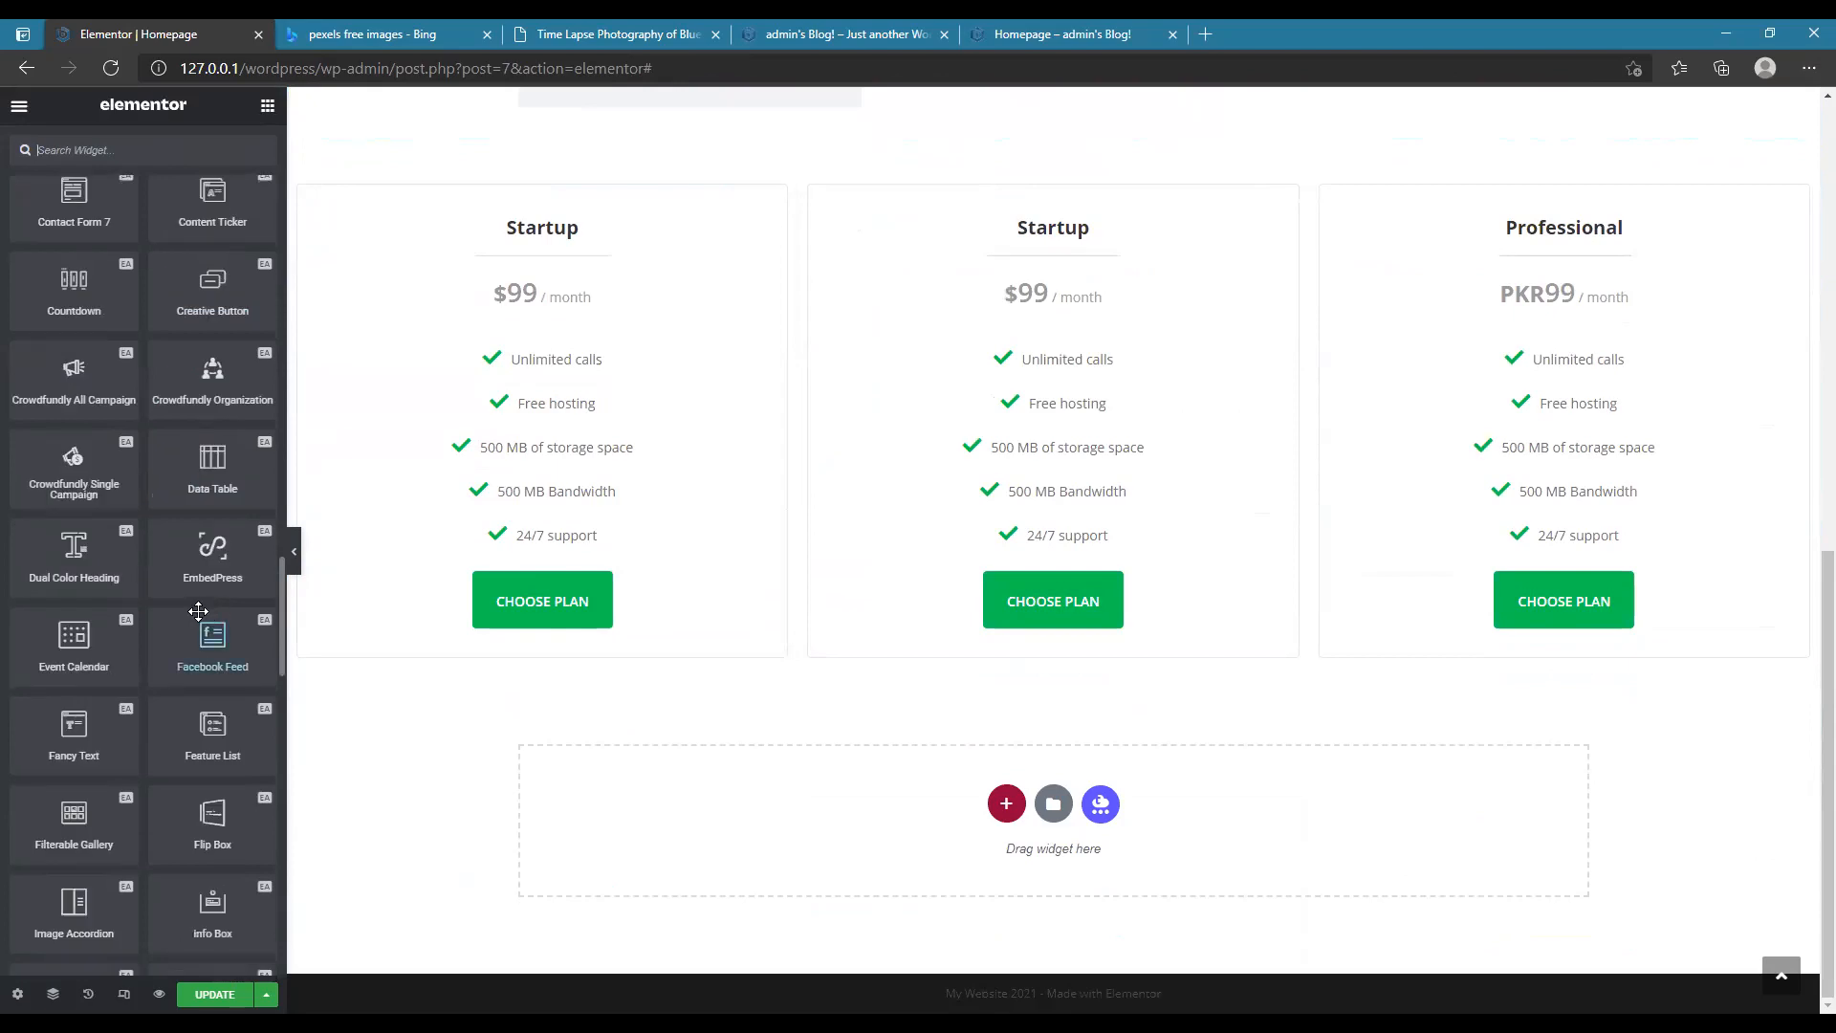
scroll(116, 571, "down", 1)
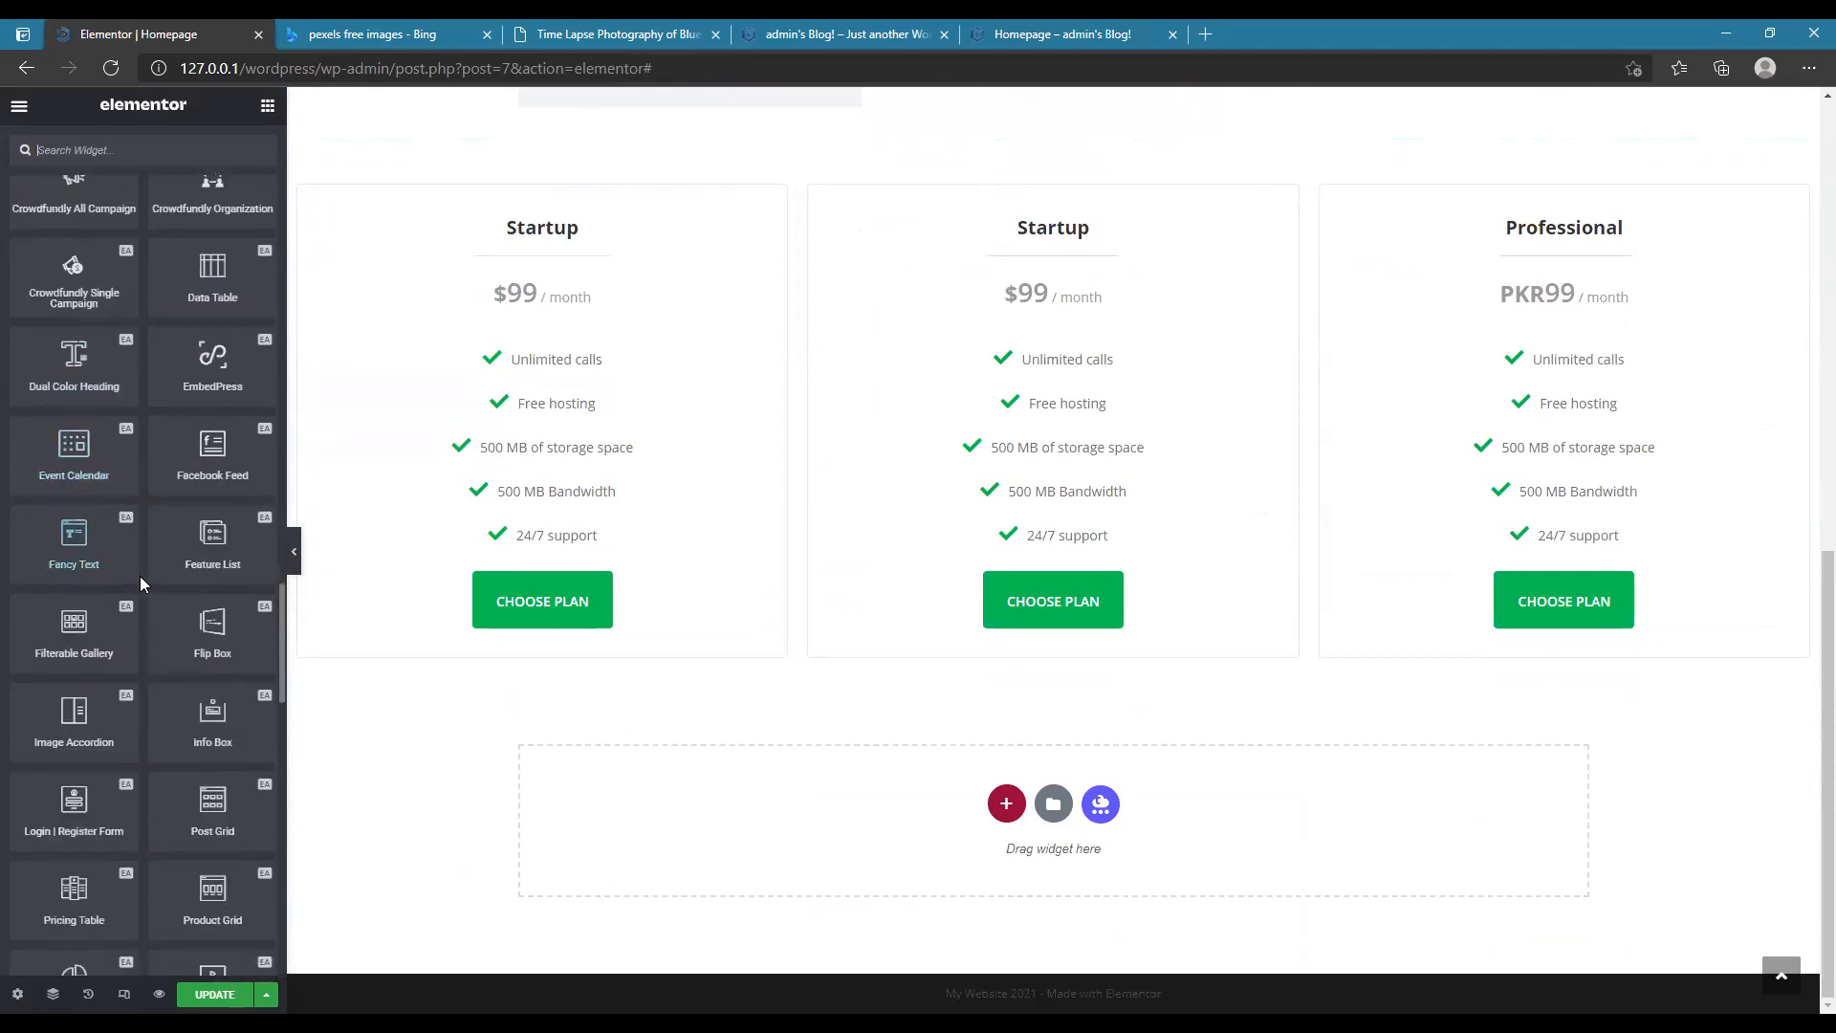
left_click(1007, 803)
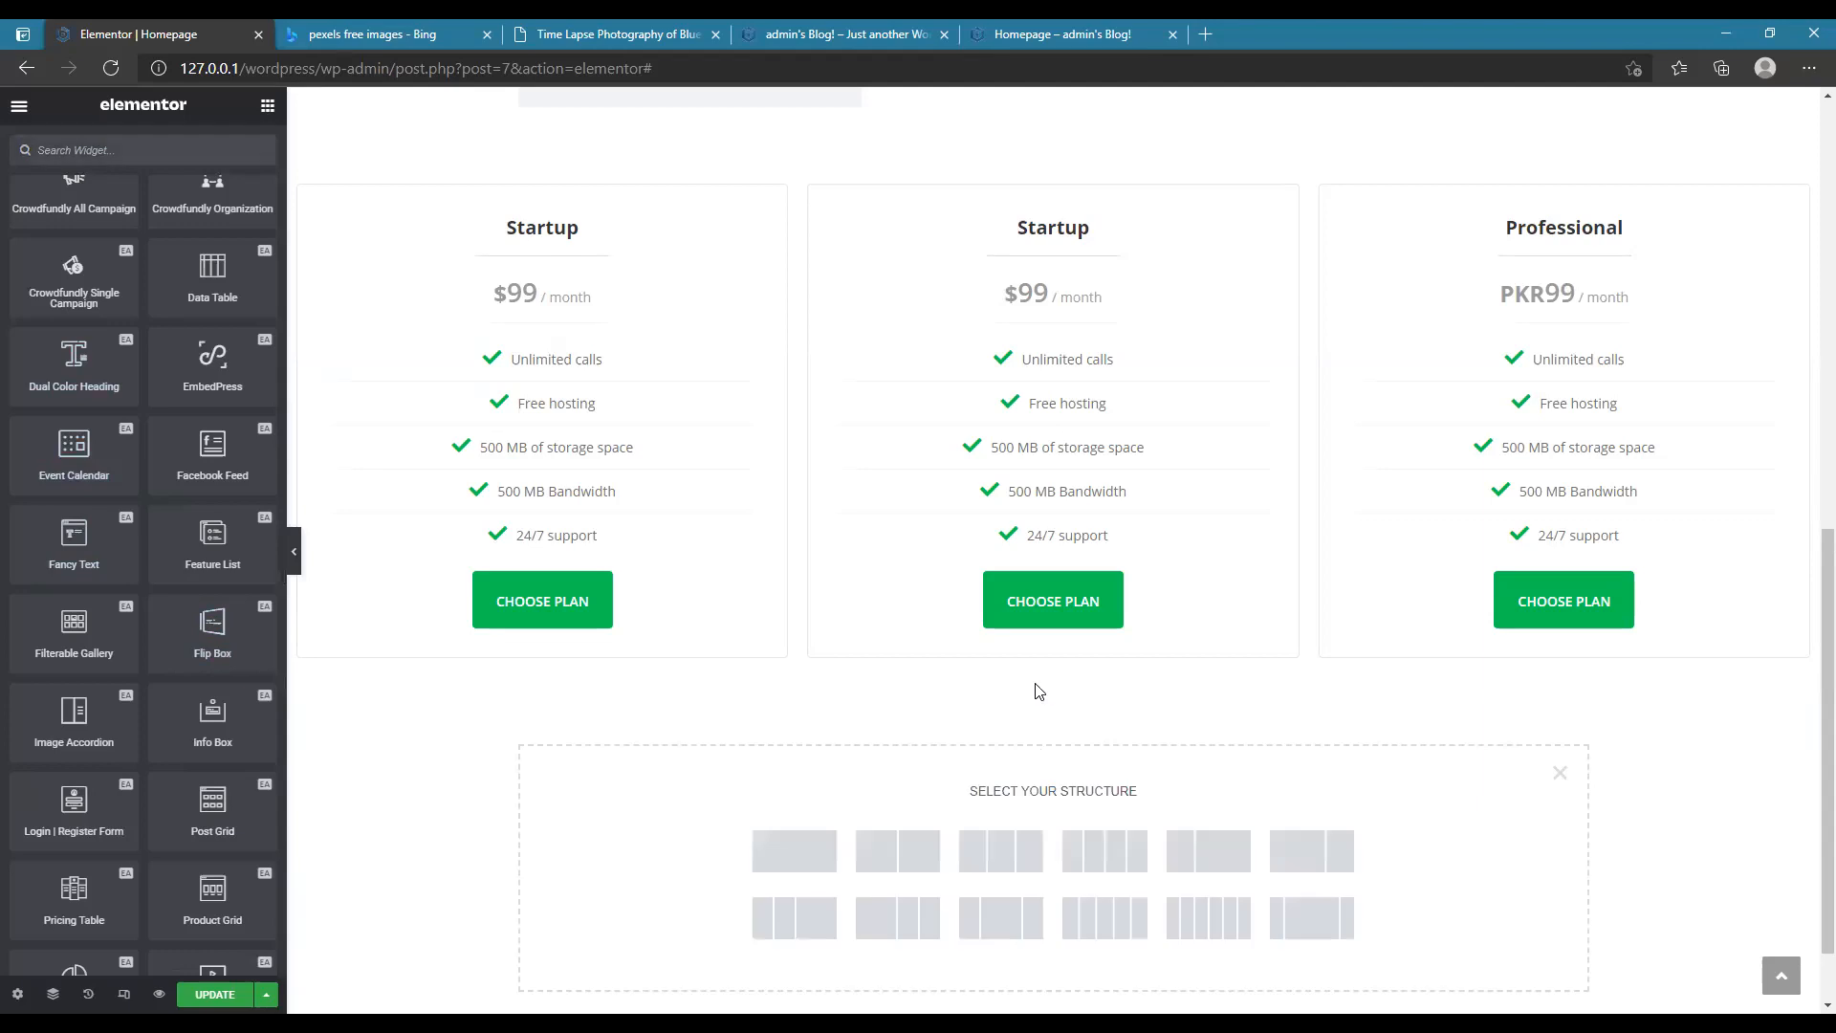
left_click(1022, 858)
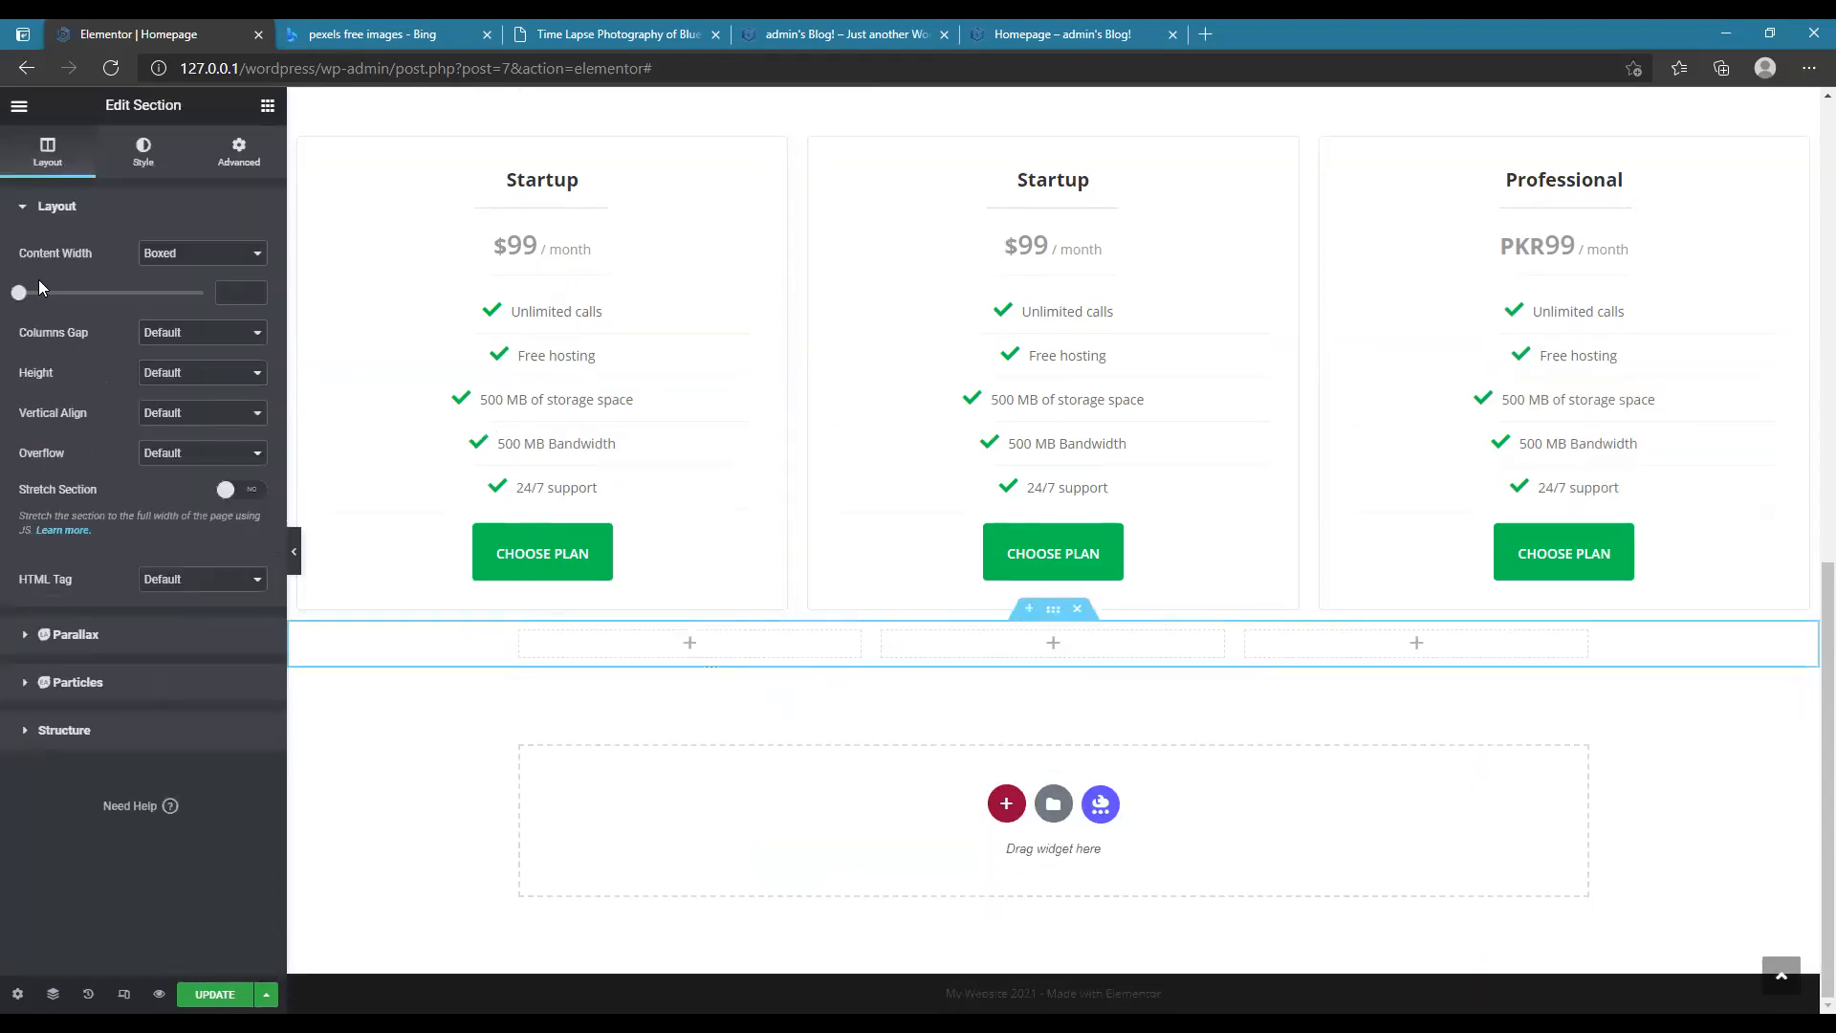
left_click(253, 256)
left_click(211, 285)
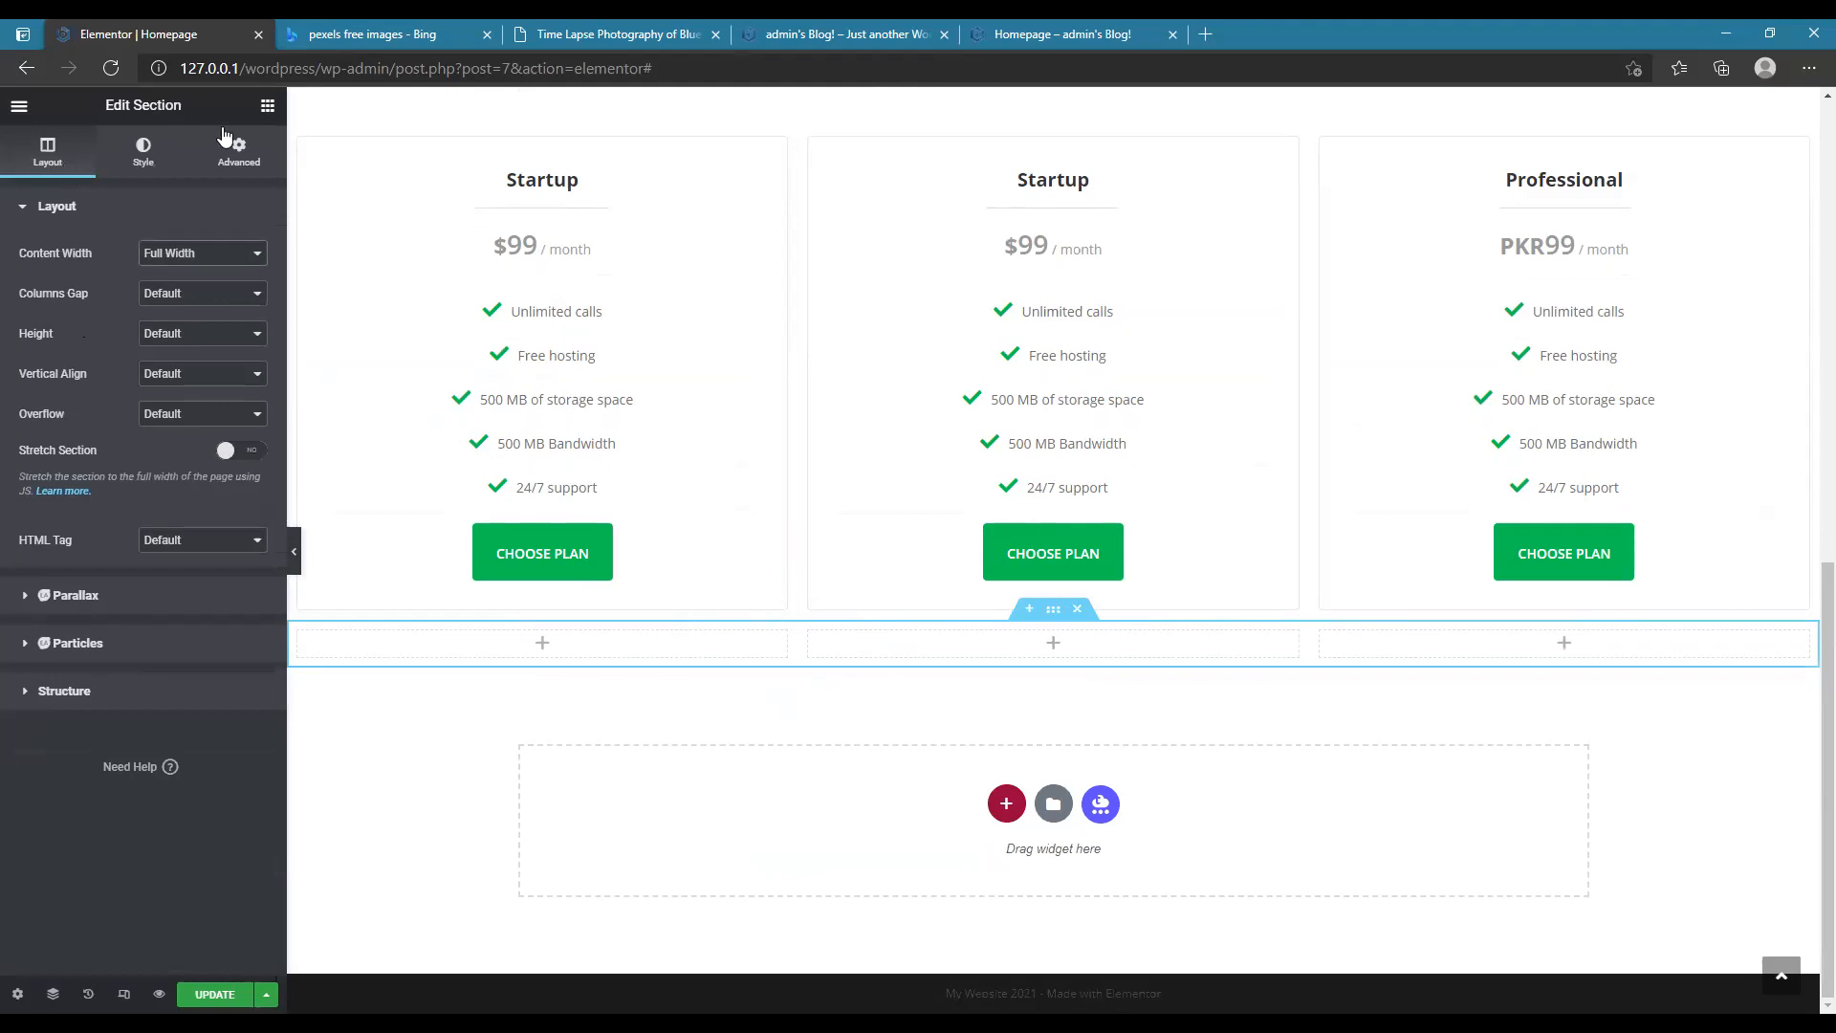
- Place an Essential Addons Flip Box widget in the first column of the new section below the pricing tables
left_click(268, 105)
scroll(90, 574, "down", 15)
scroll(89, 569, "down", 12)
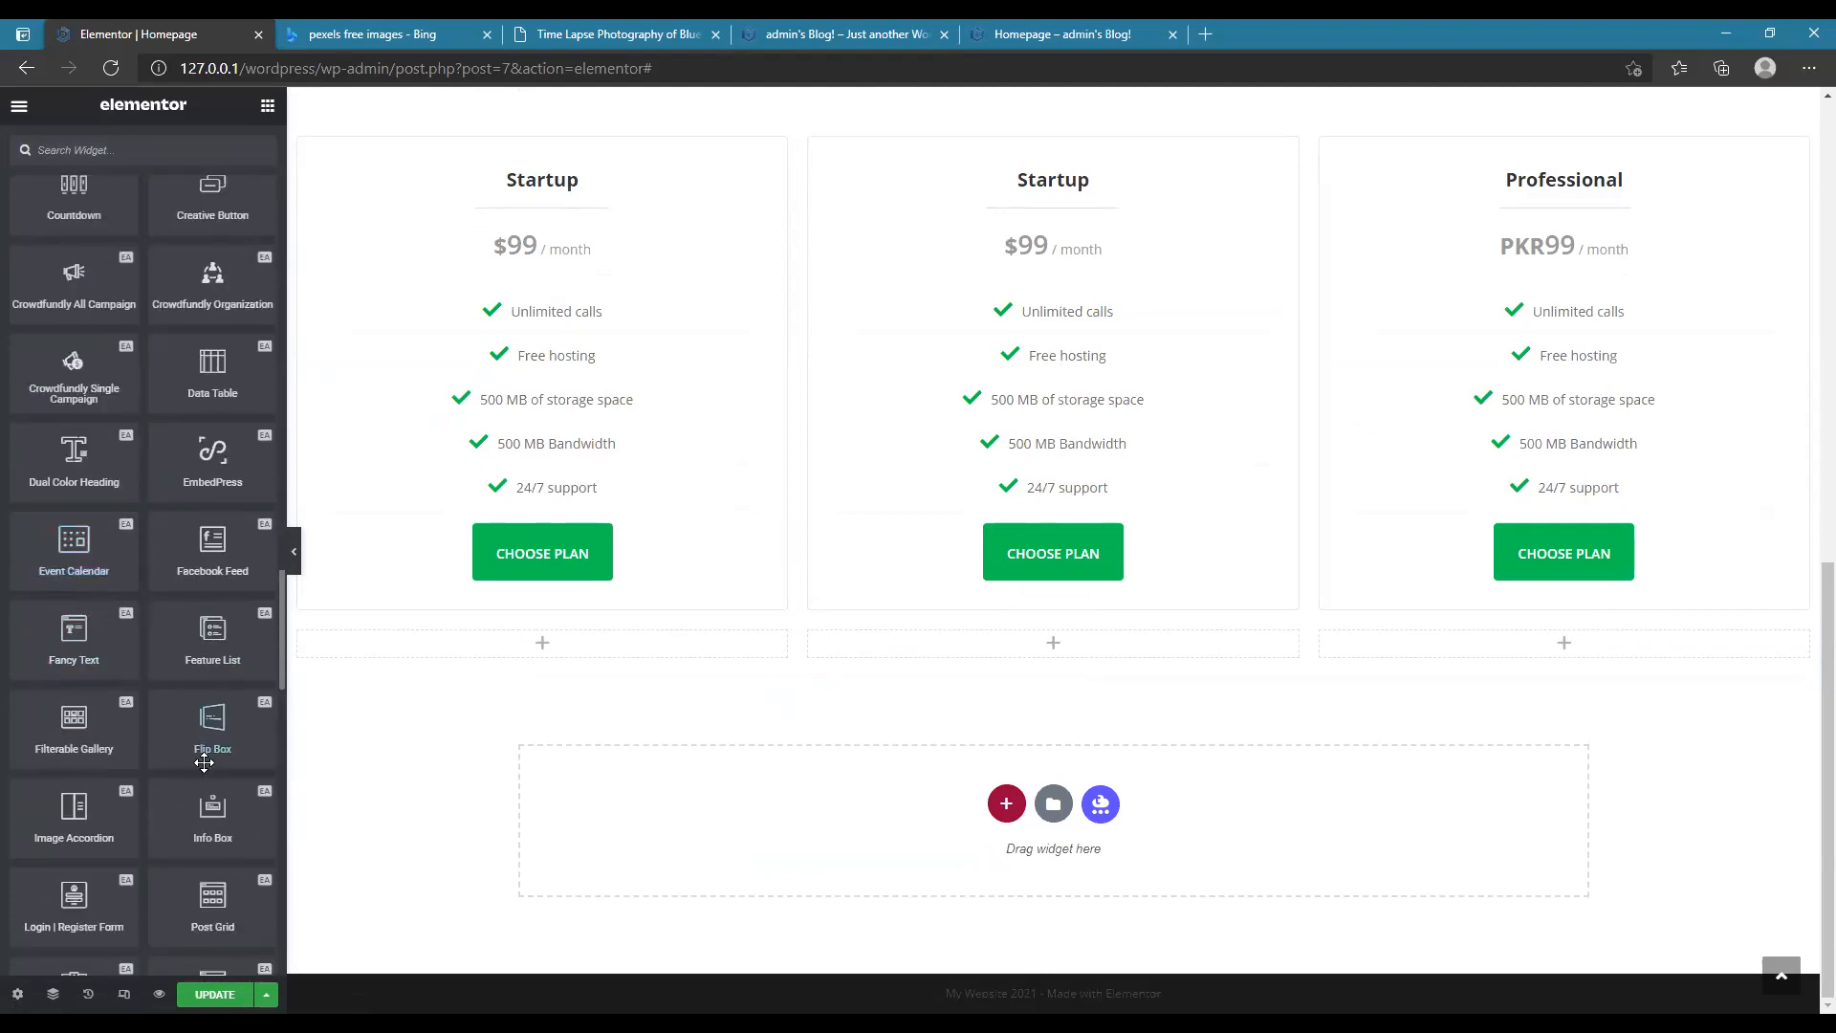
left_click_drag(244, 741, 550, 650)
scroll(669, 807, "down", 3)
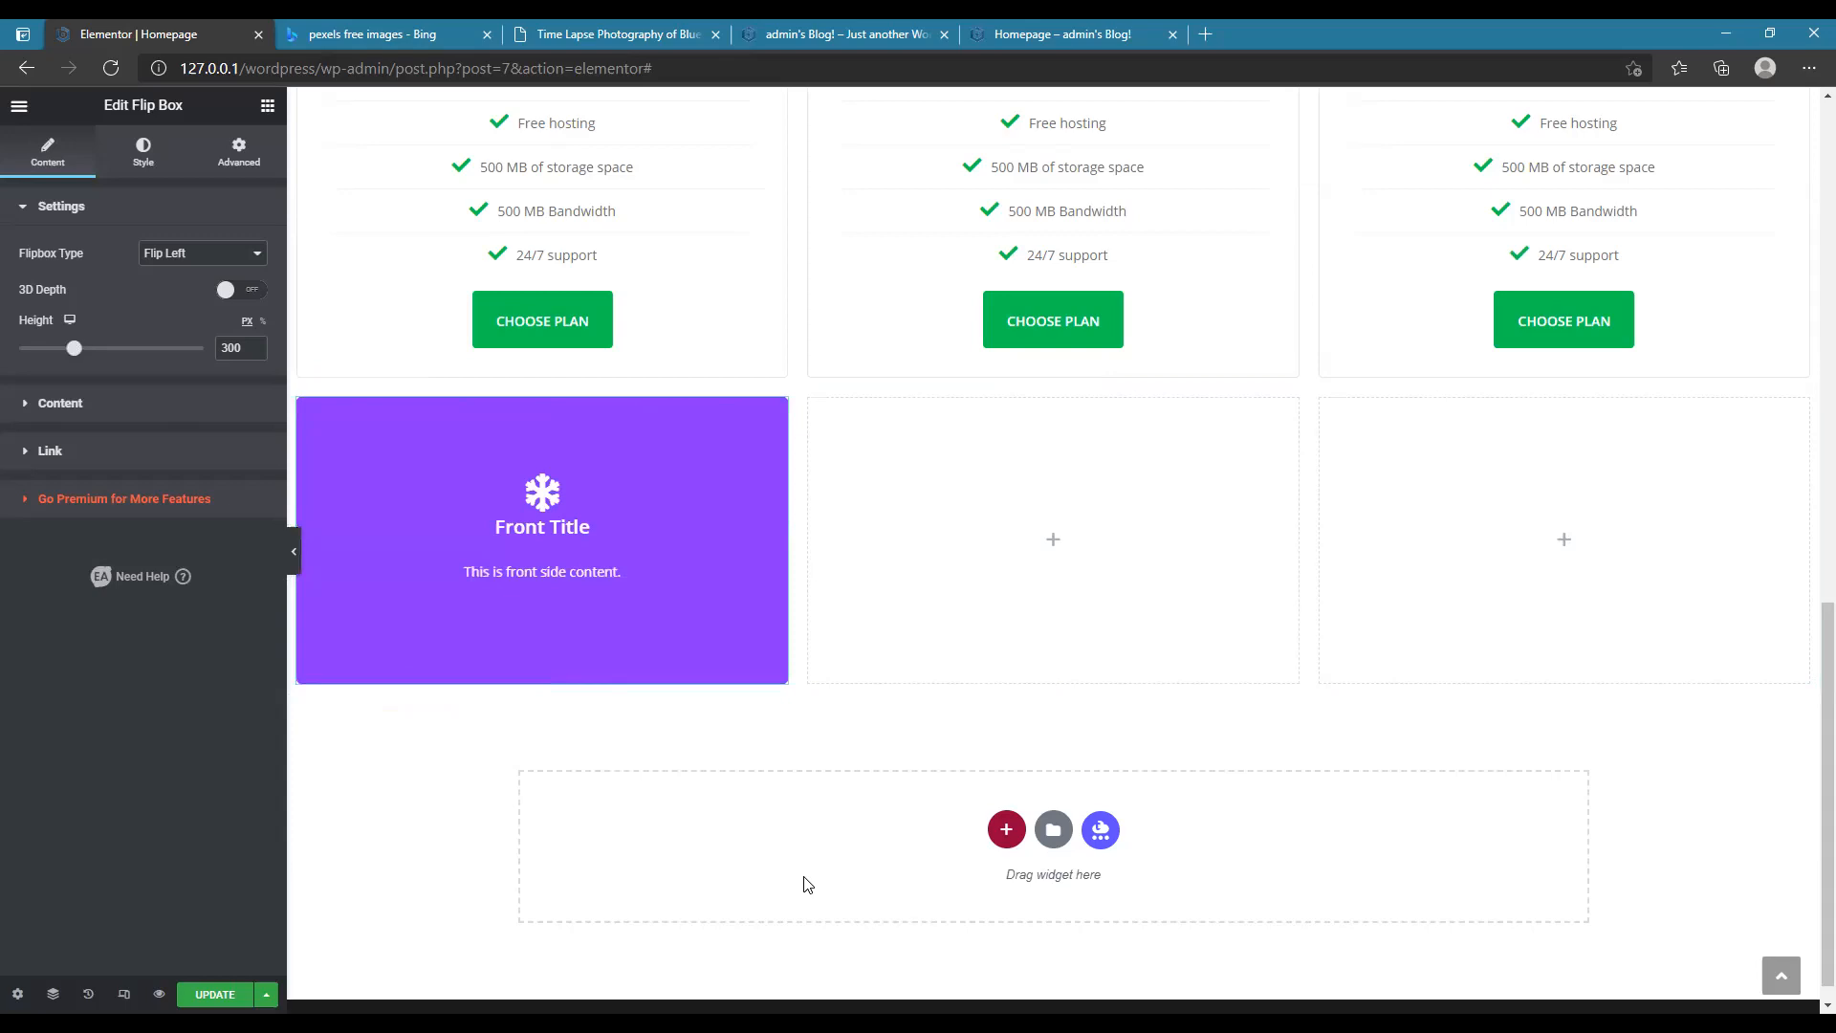
- Place a second Essential Addons Flip Box widget in the middle column, beside the first flip box
left_click(268, 105)
scroll(196, 400, "down", 10)
scroll(196, 400, "down", 6)
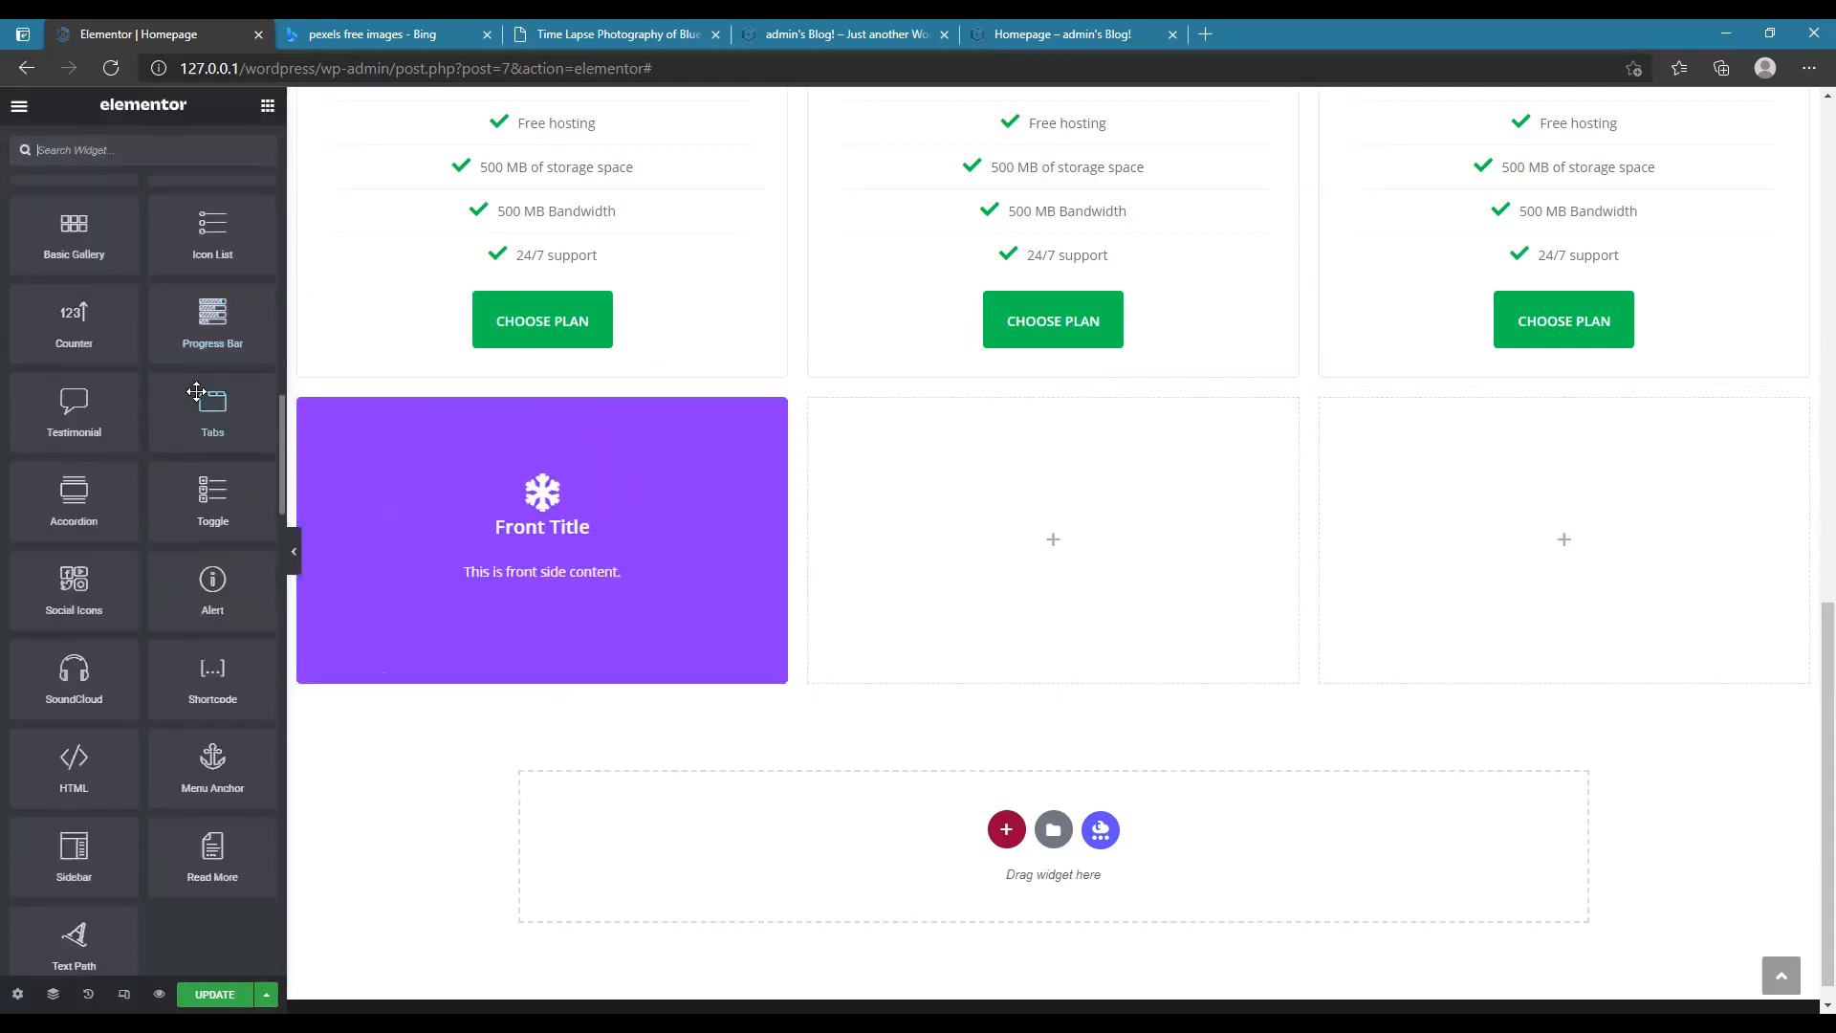
scroll(201, 365, "down", 2)
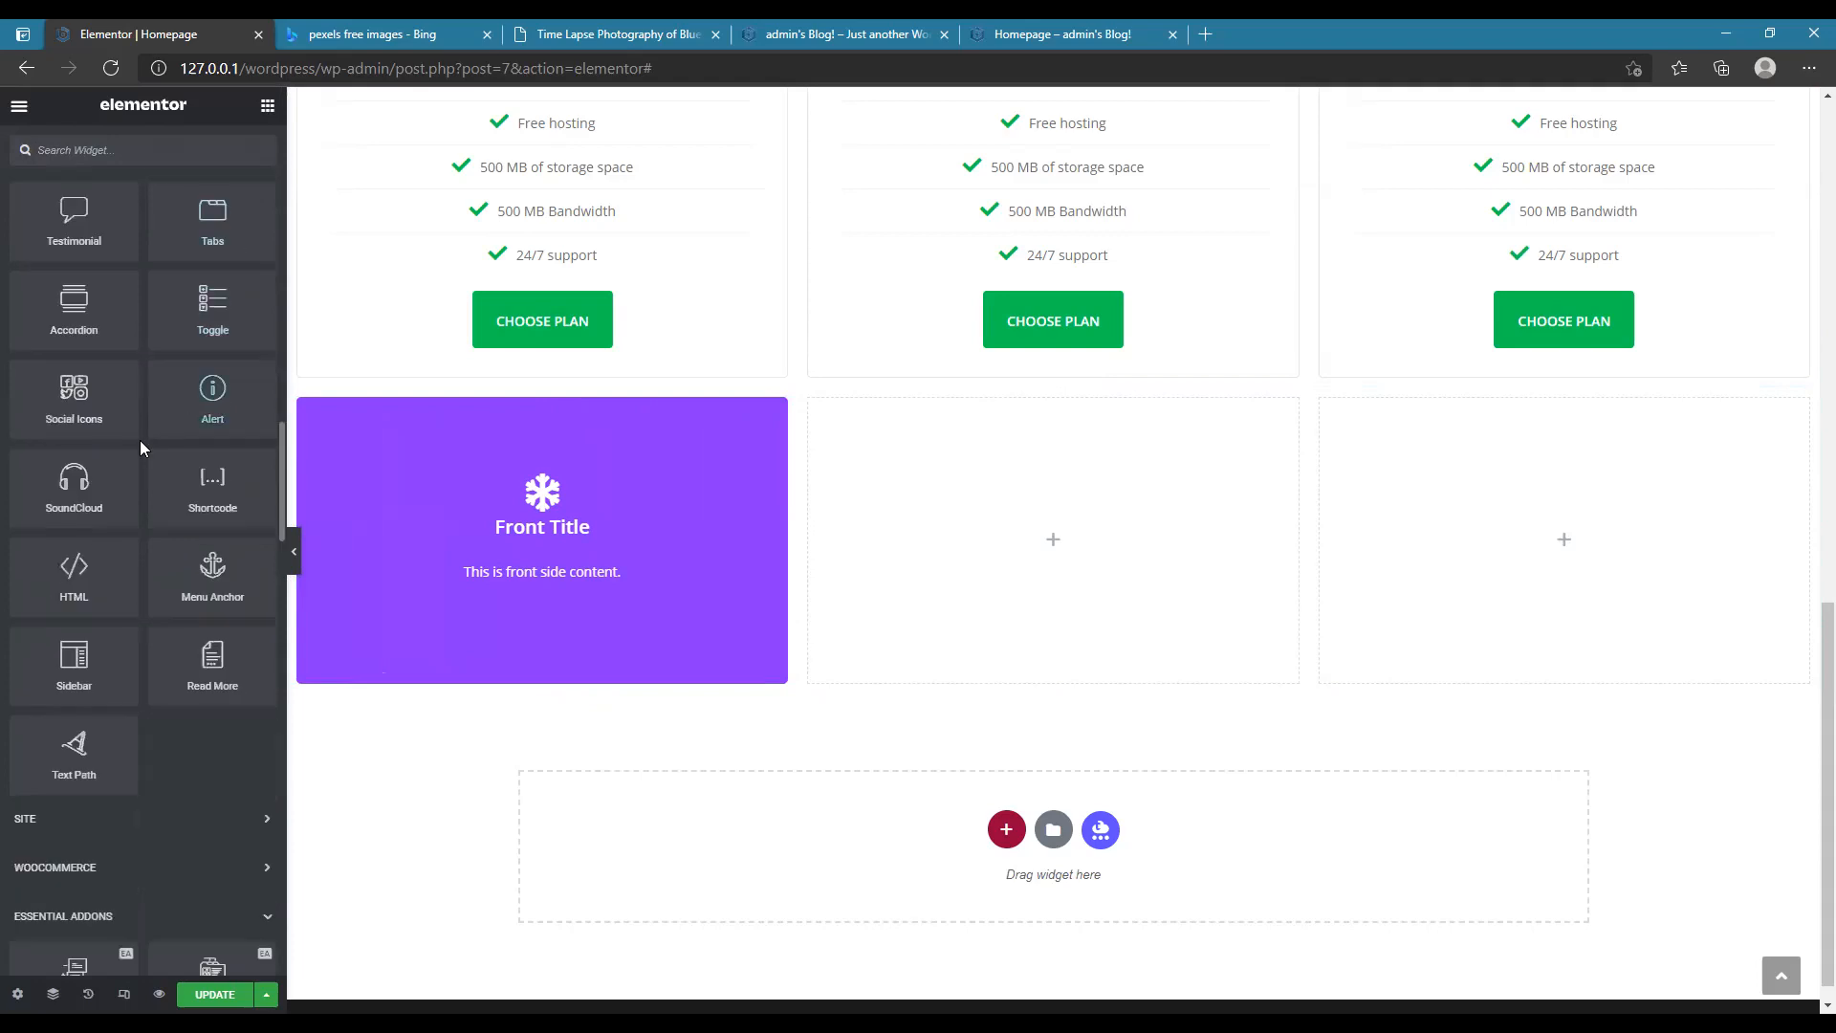
scroll(144, 452, "down", 8)
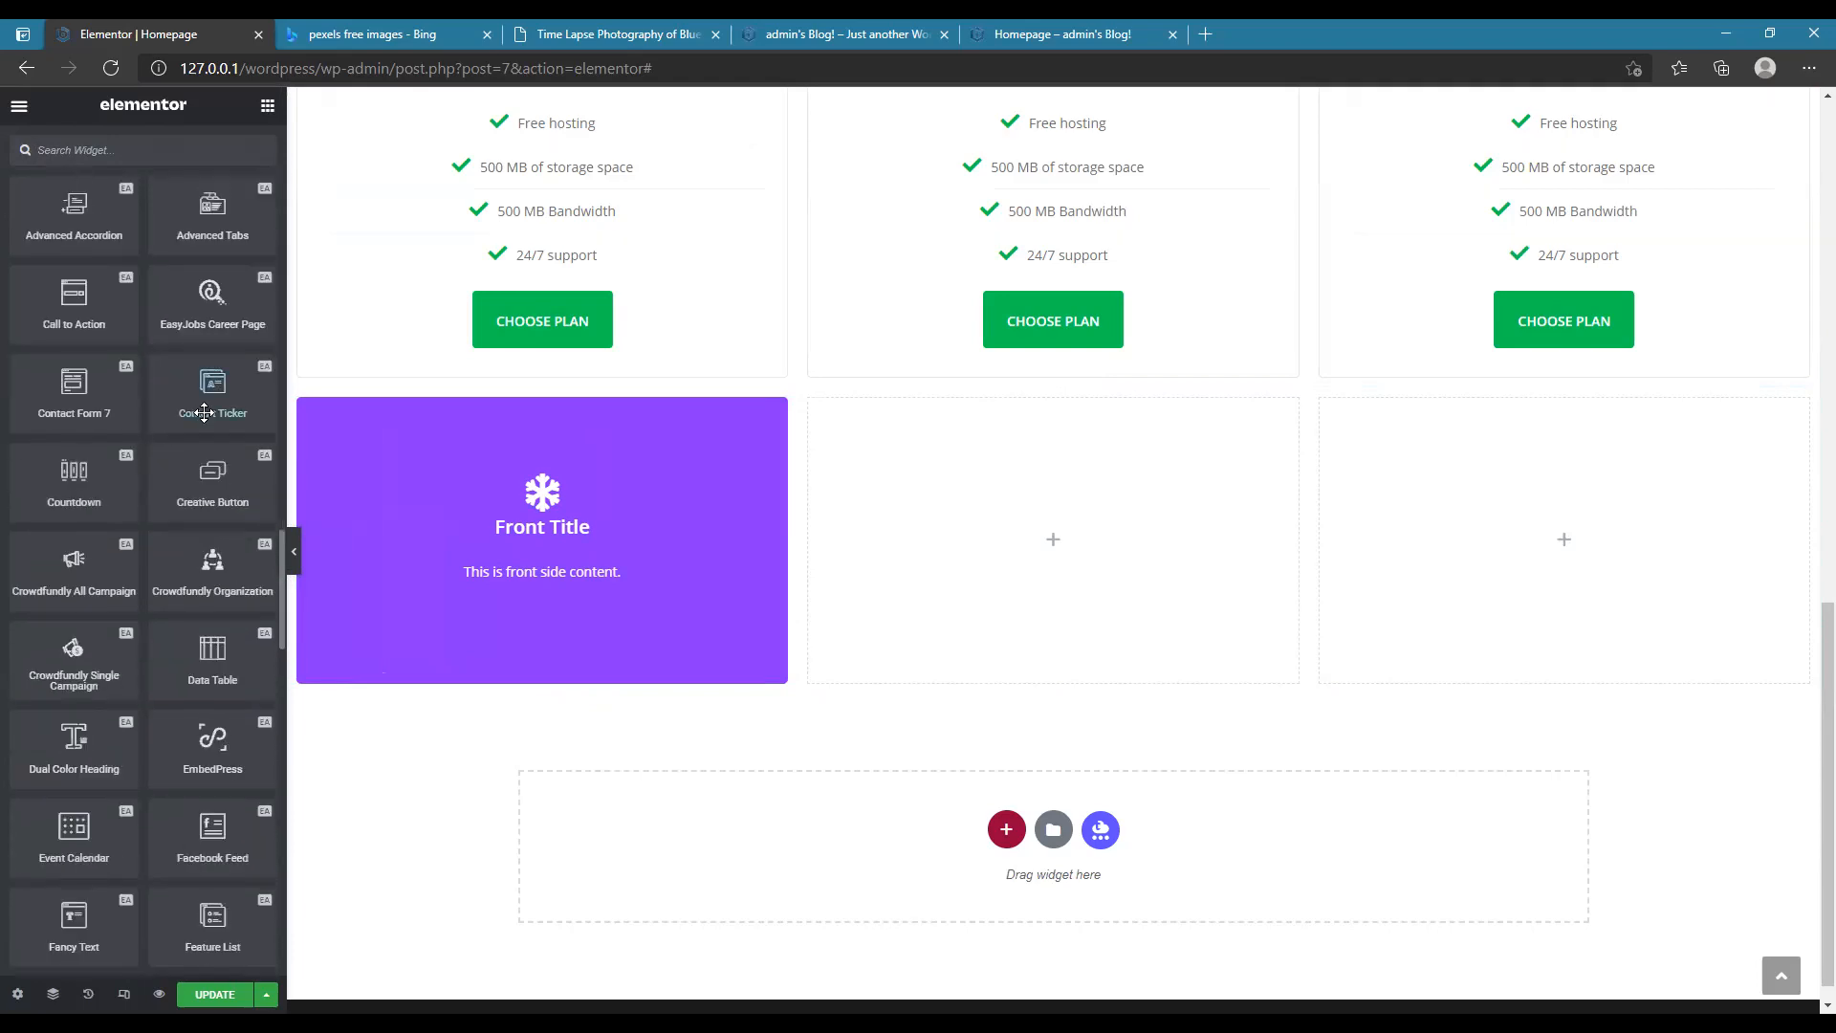
scroll(133, 356, "down", 2)
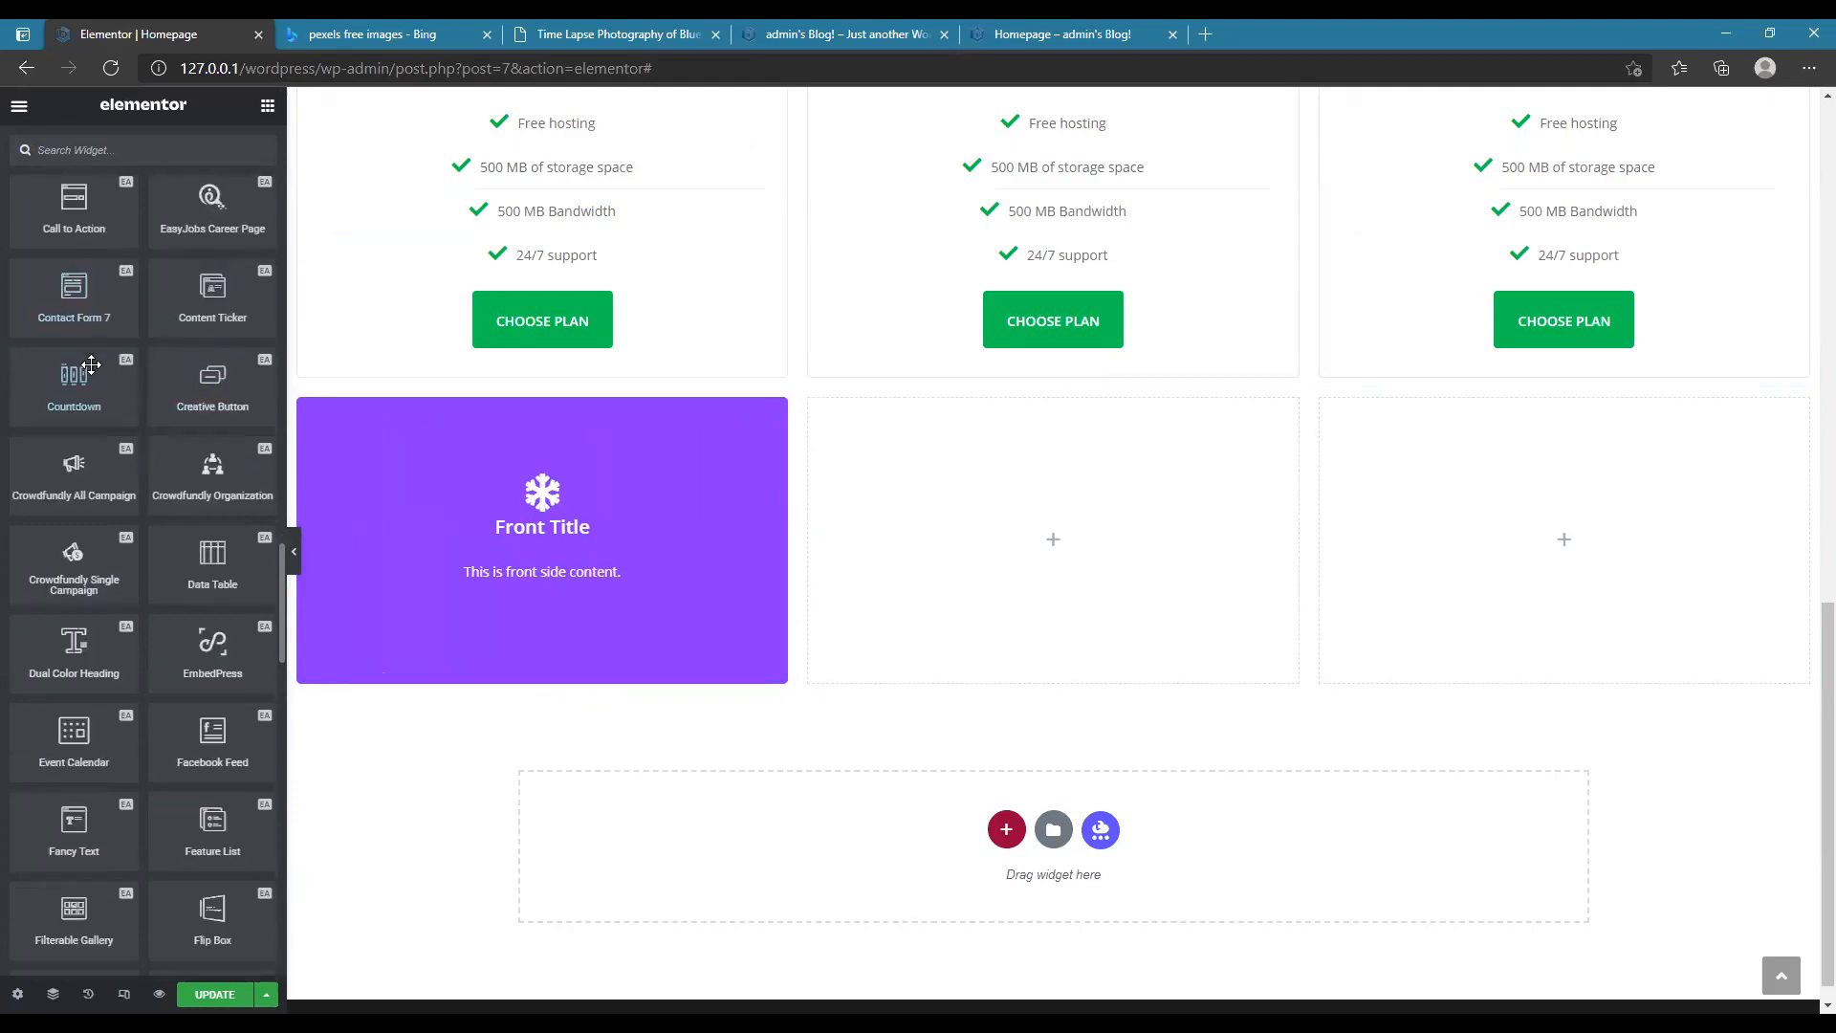
scroll(153, 378, "down", 2)
scroll(175, 388, "down", 2)
left_click_drag(212, 435, 1138, 579)
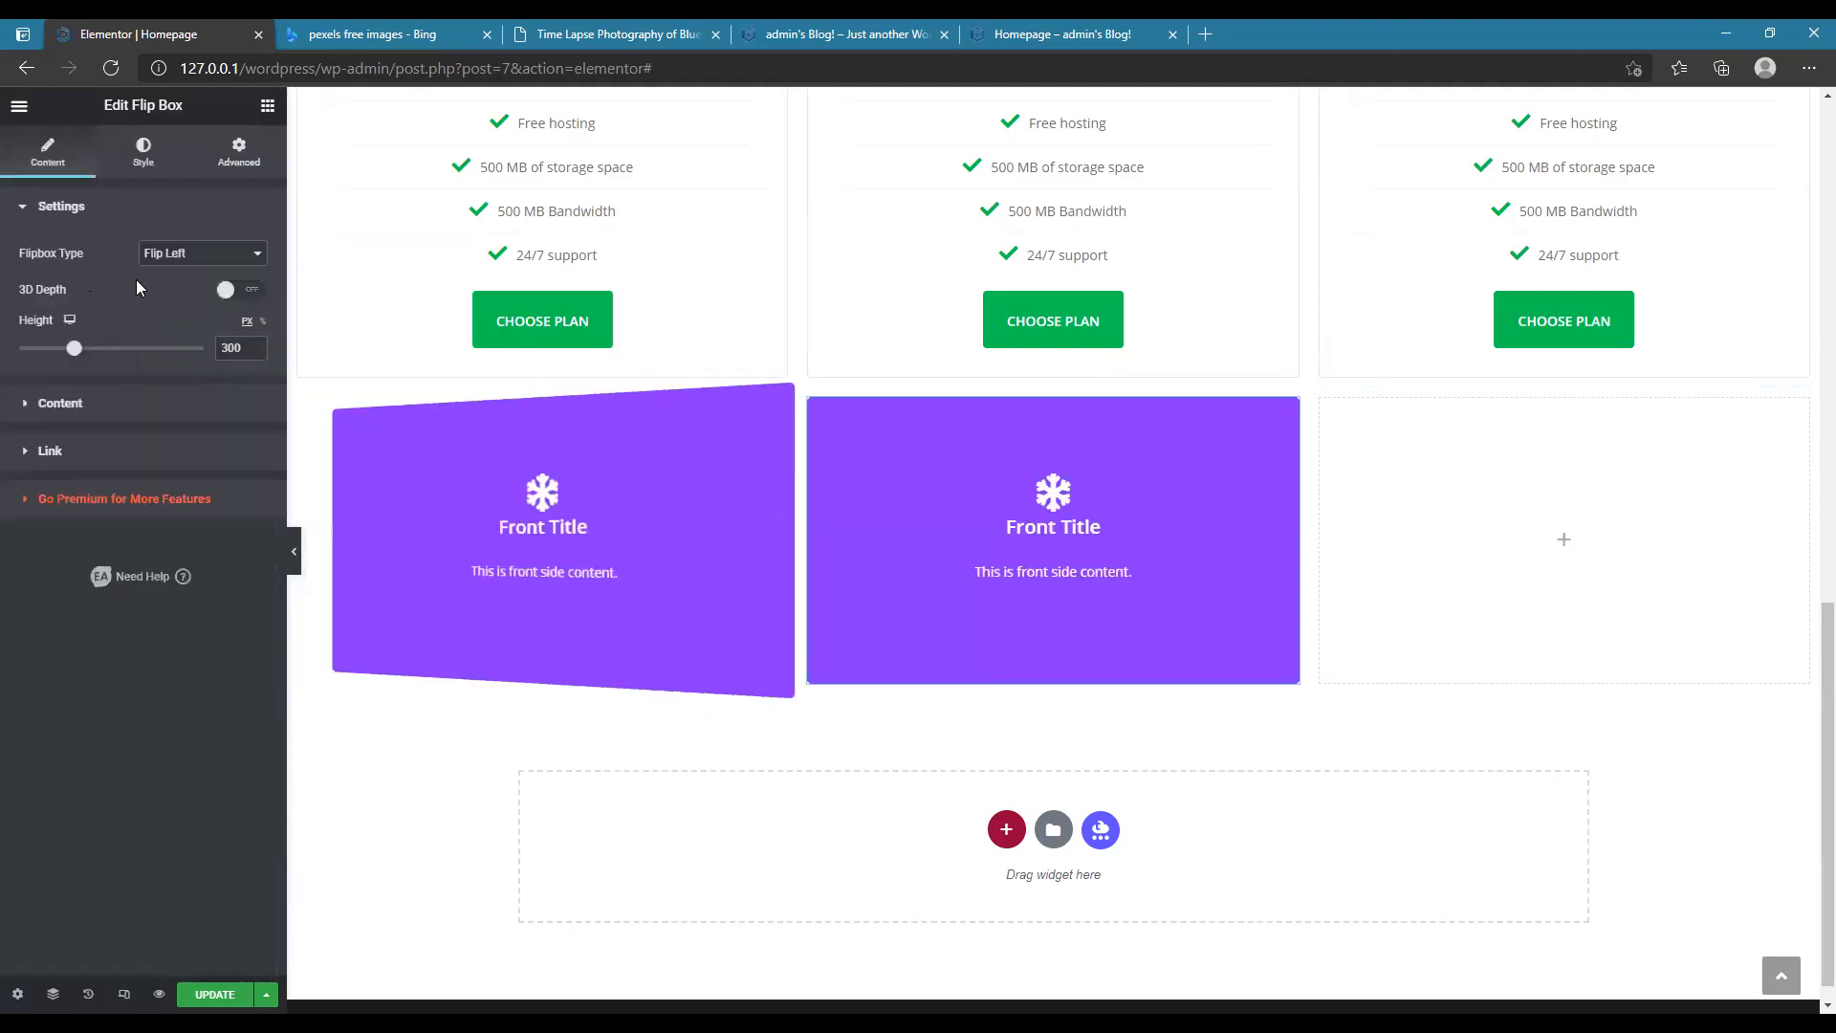
- Place a third Essential Addons Flip Box widget in the remaining empty column and check the row against the pricing tables
left_click(268, 106)
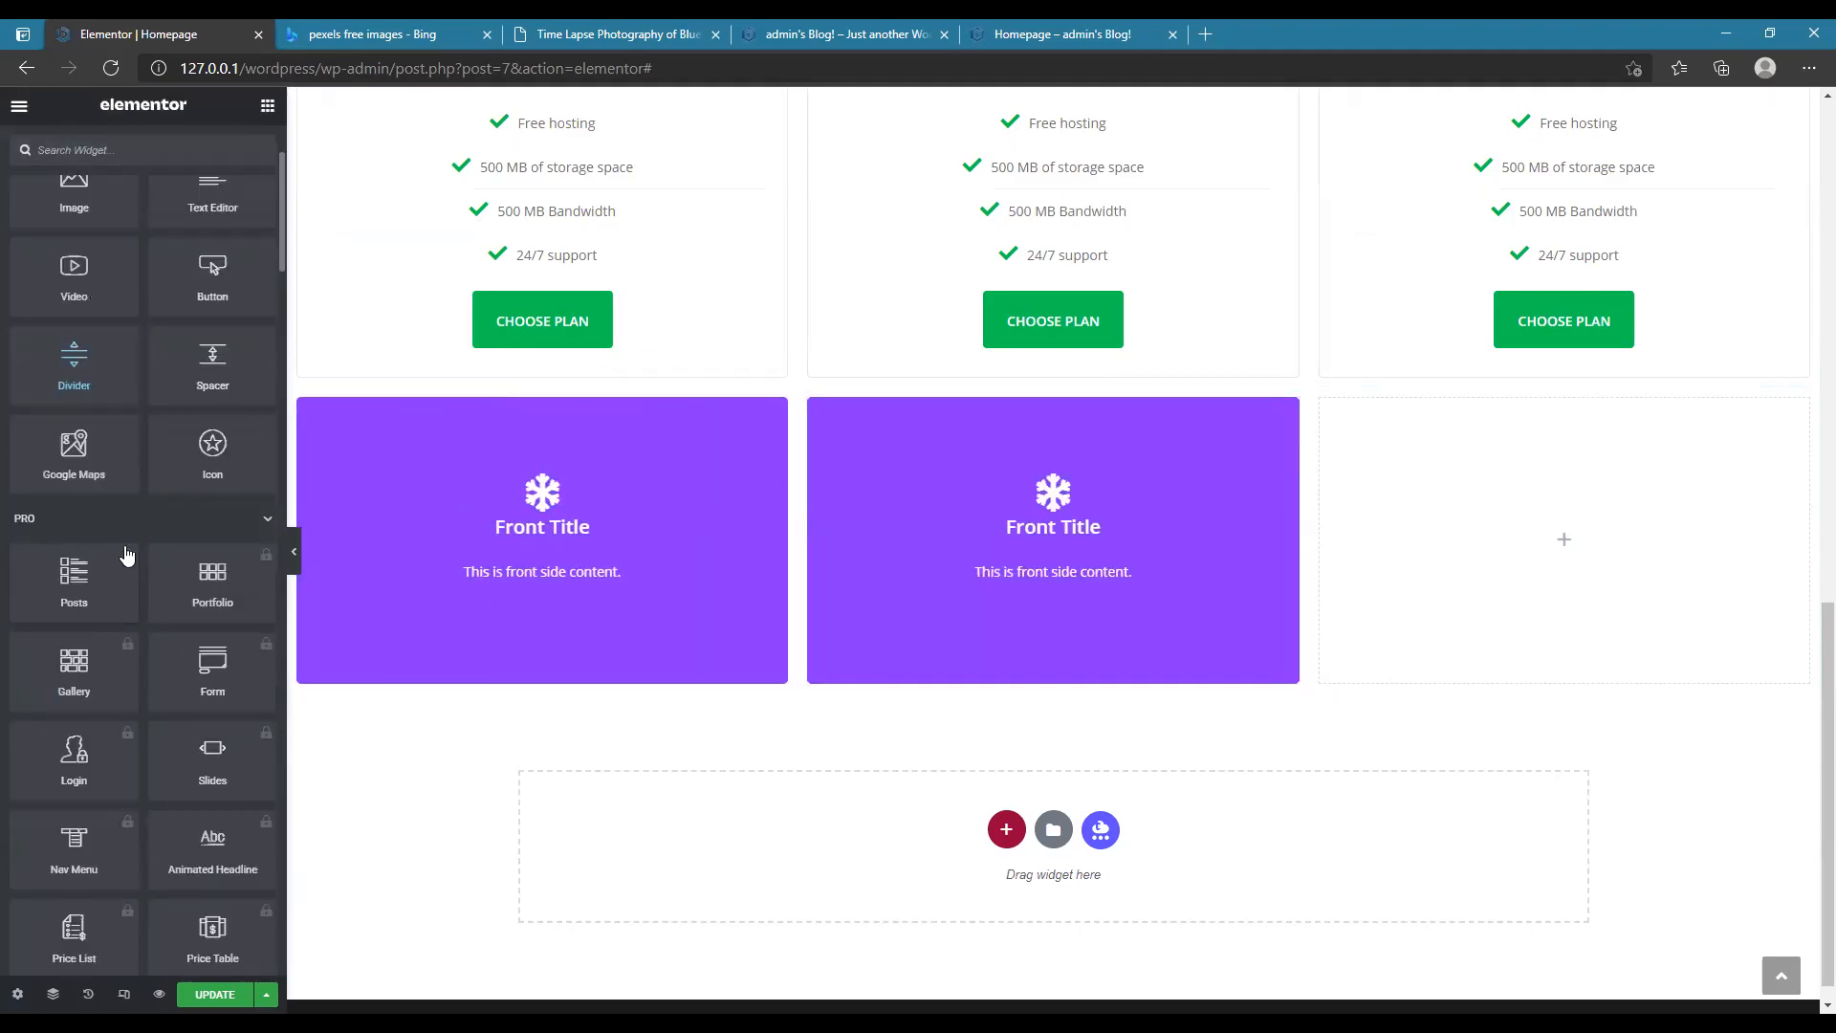
scroll(210, 567, "down", 15)
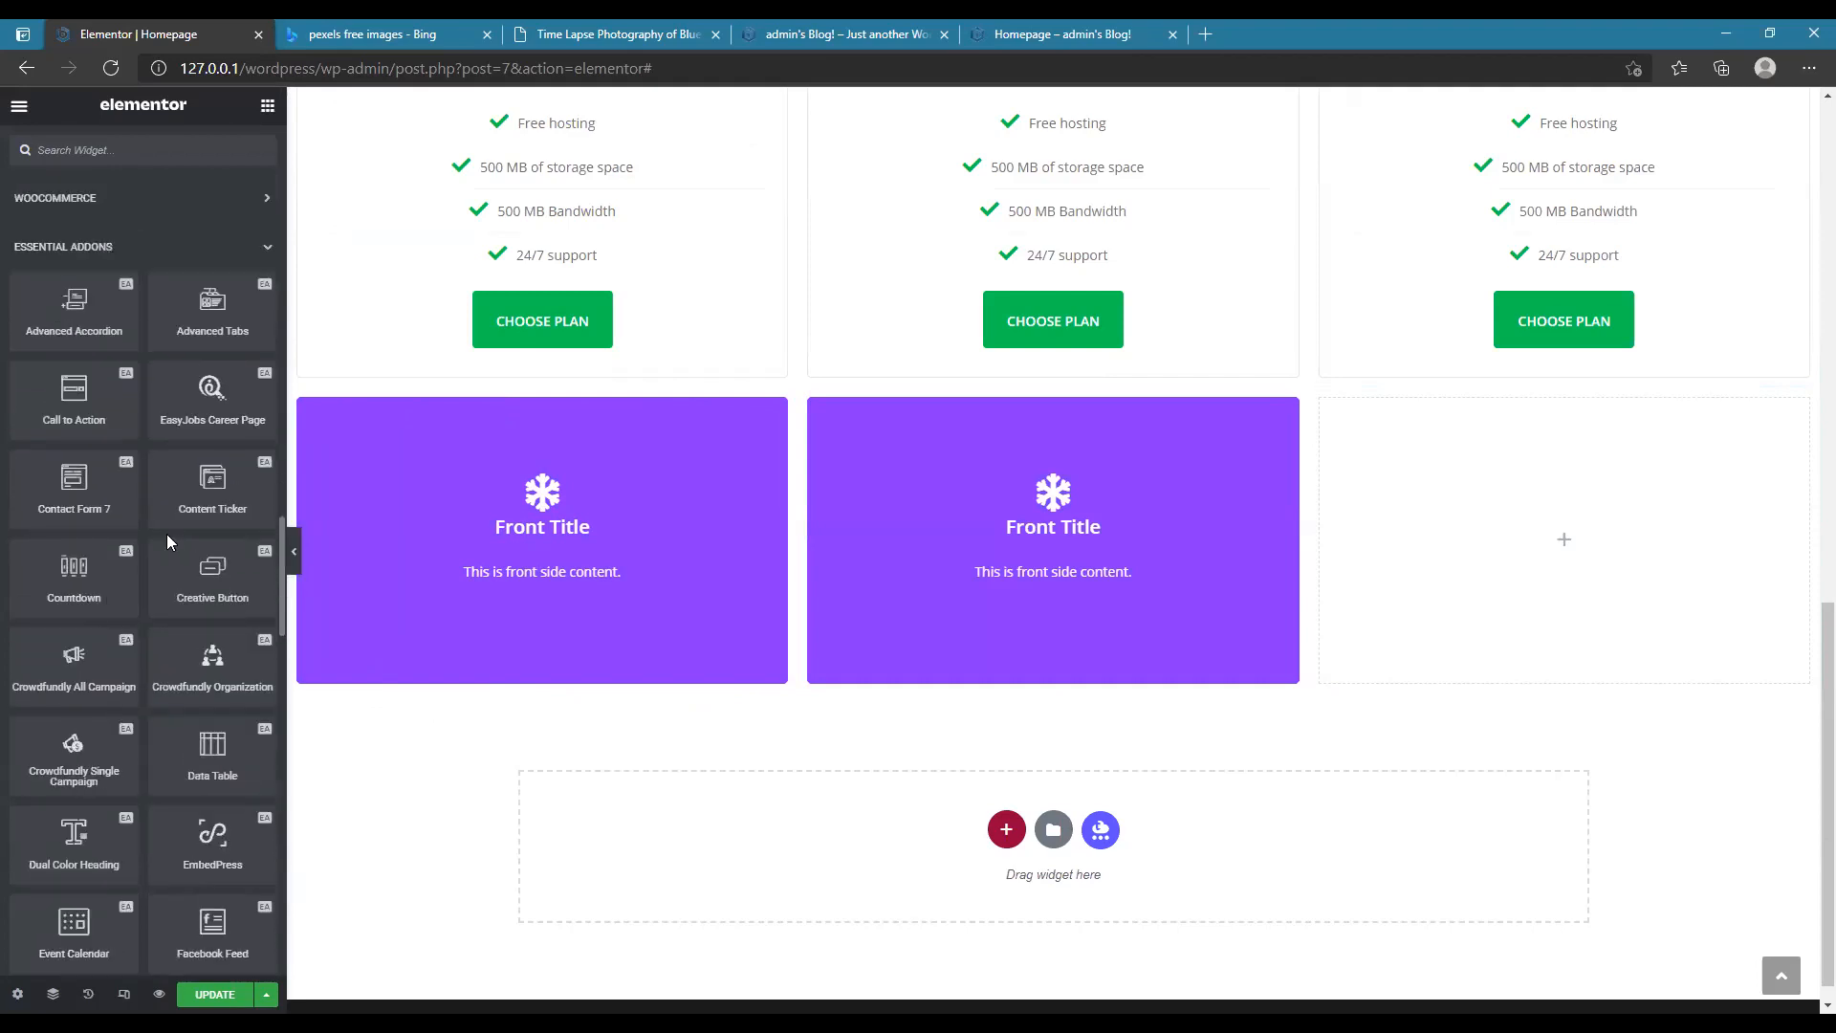
scroll(218, 514, "down", 3)
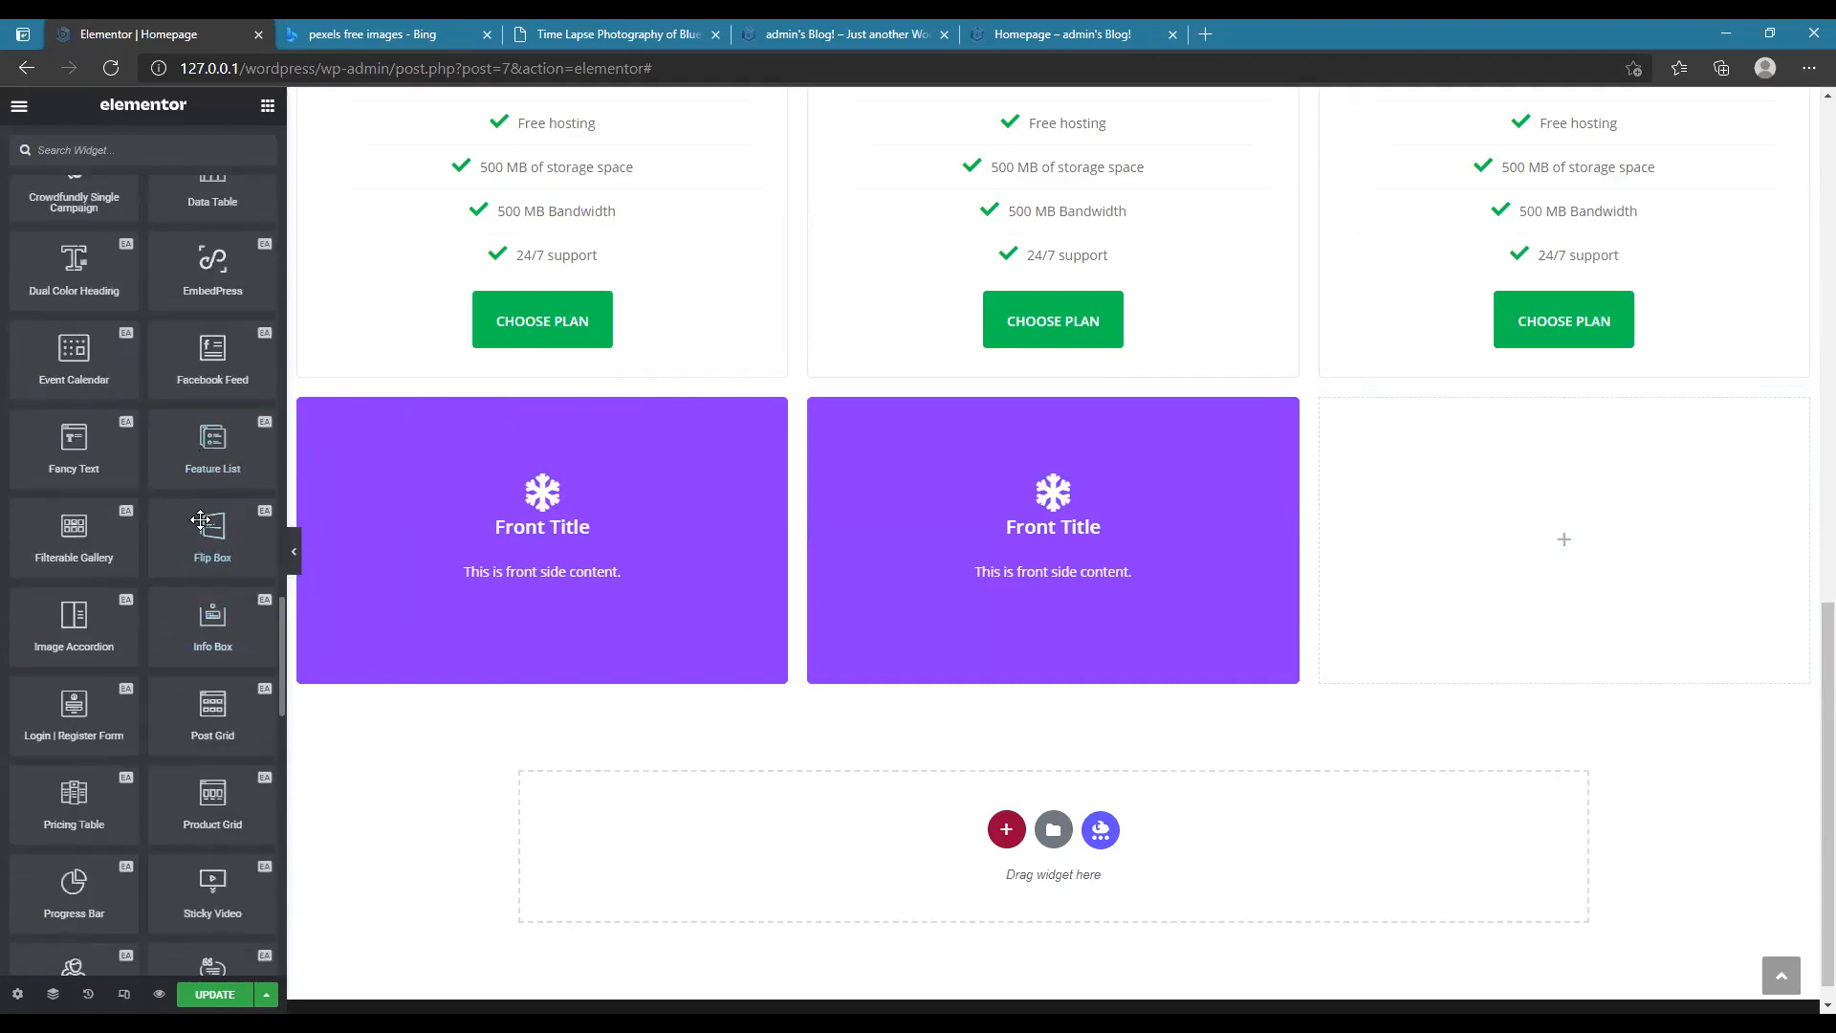
left_click_drag(241, 540, 1504, 551)
scroll(750, 287, "up", 4)
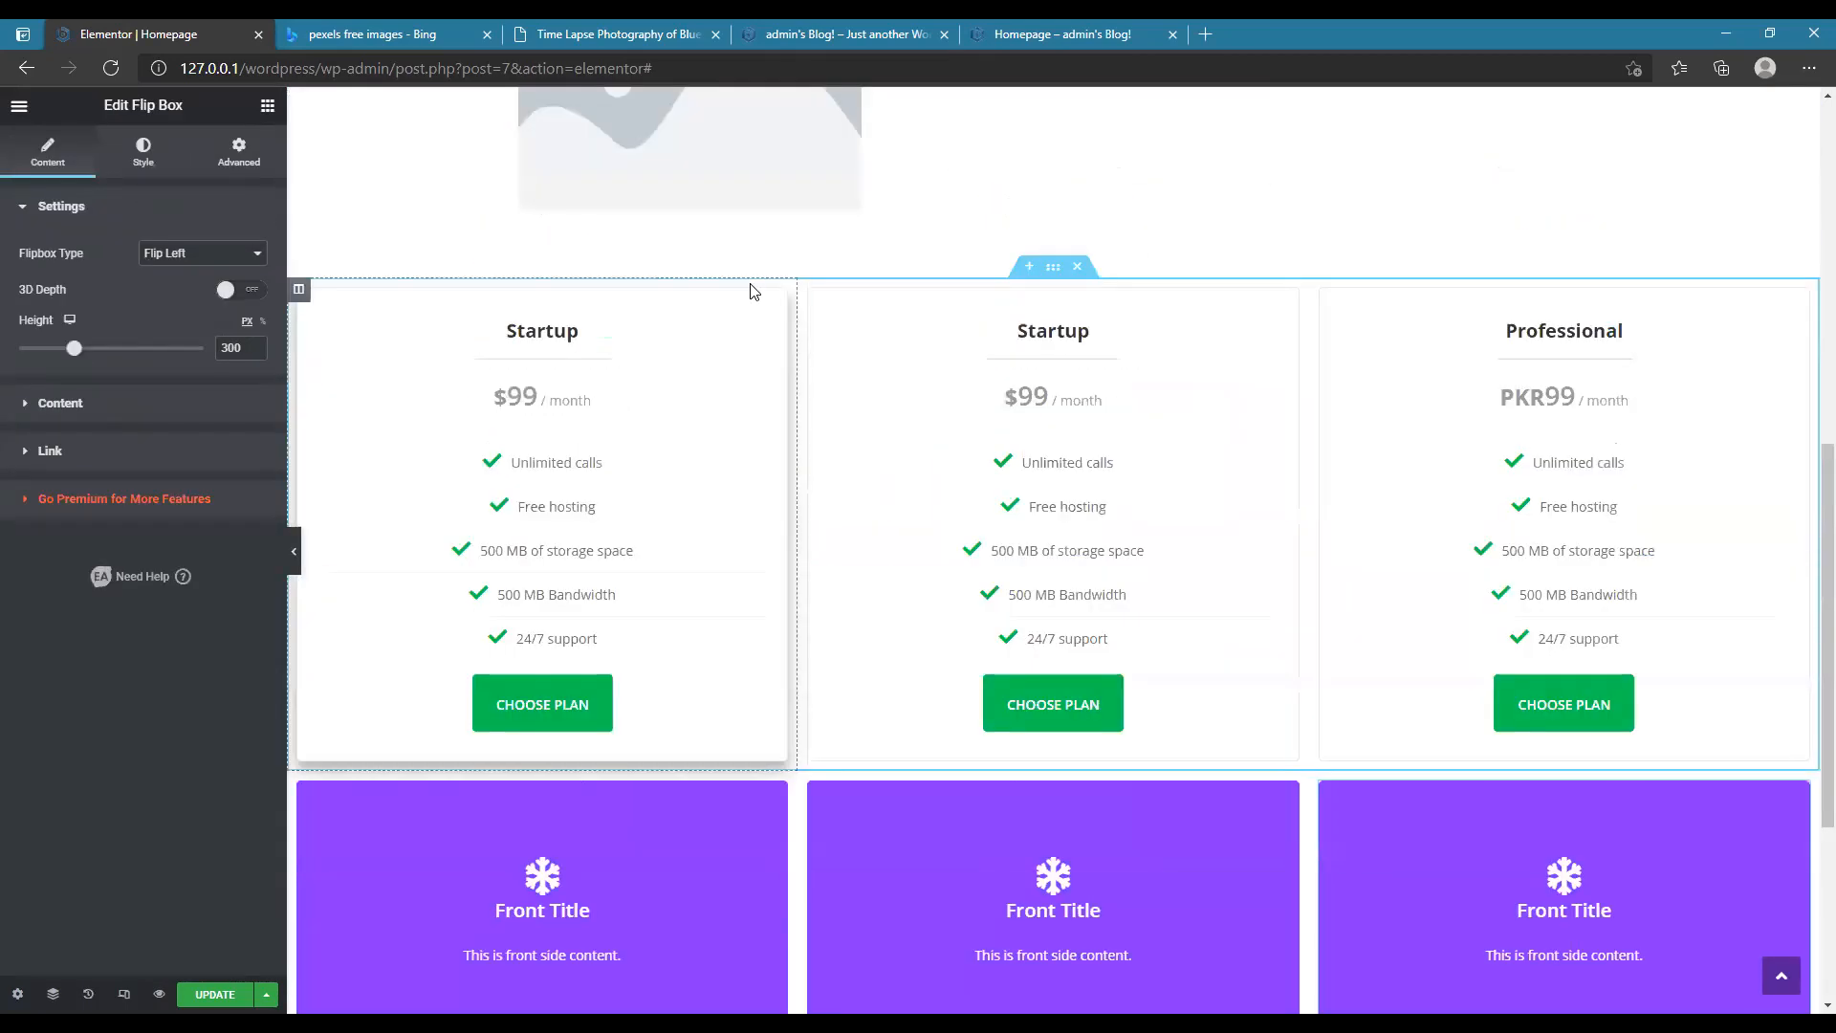
scroll(790, 325, "down", 1)
scroll(1033, 639, "down", 2)
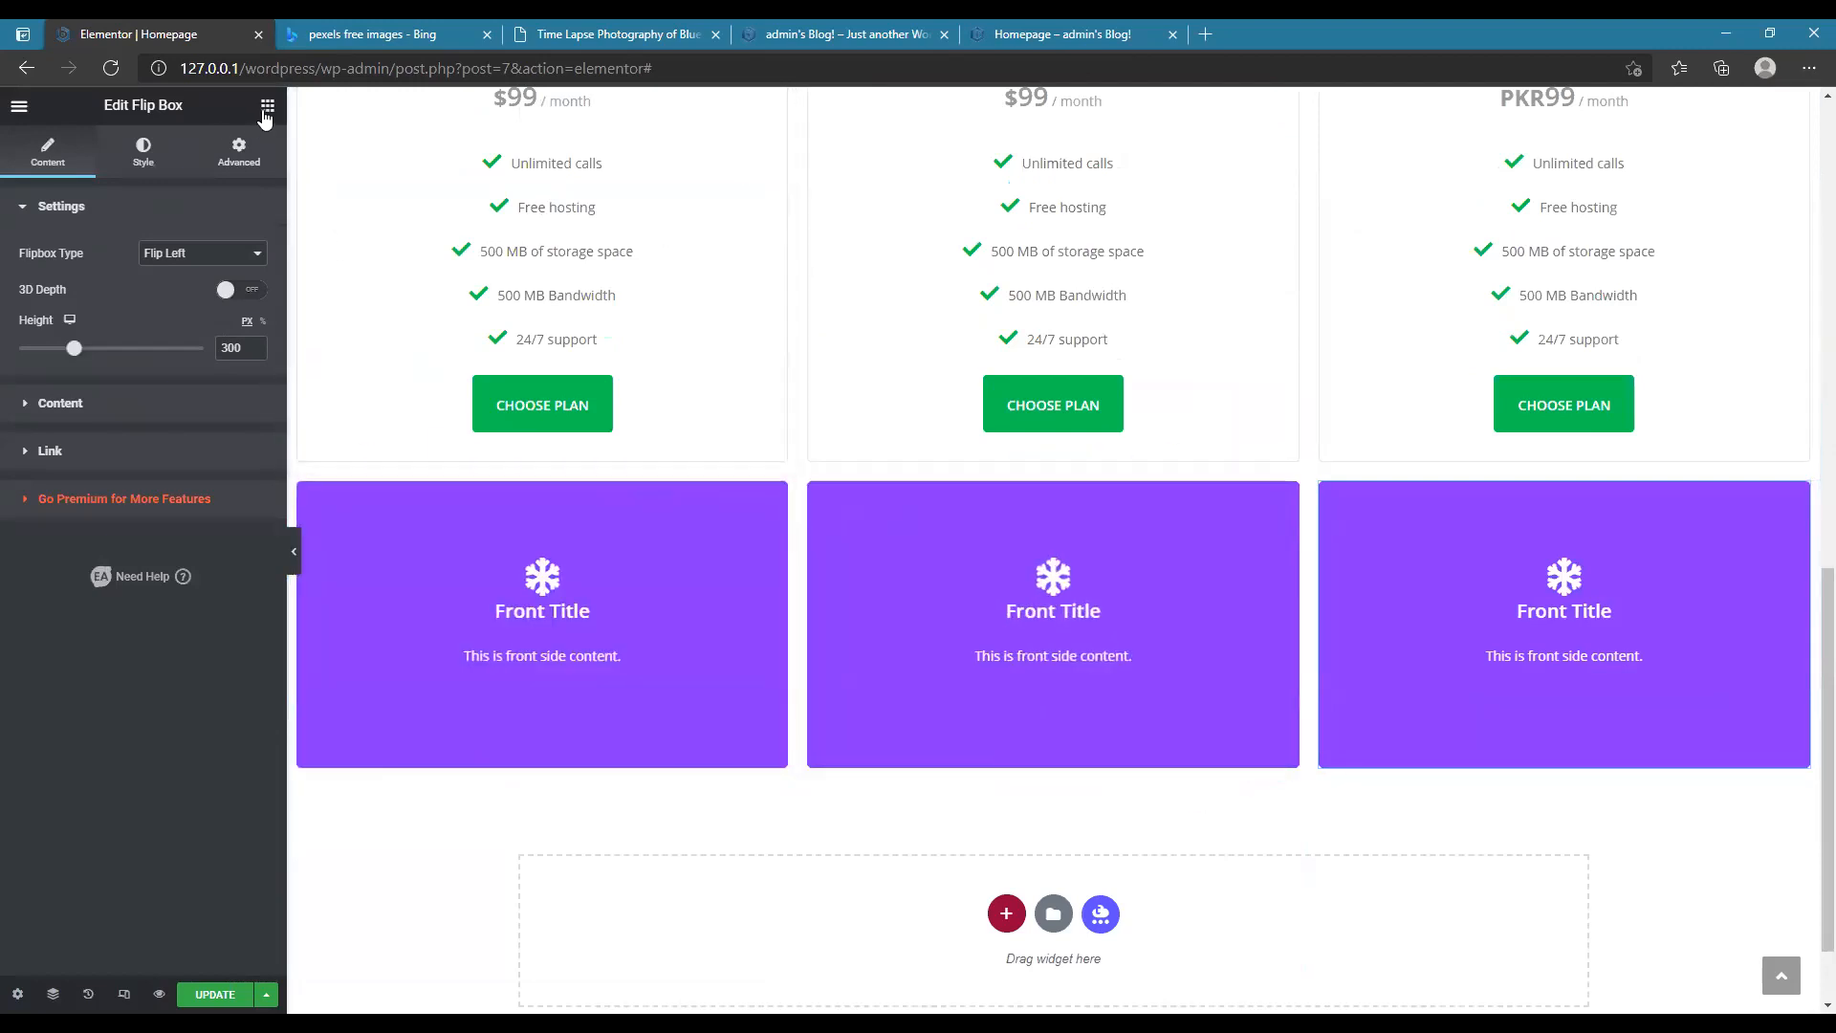
- Add a single-column section below the flip box row
left_click(267, 107)
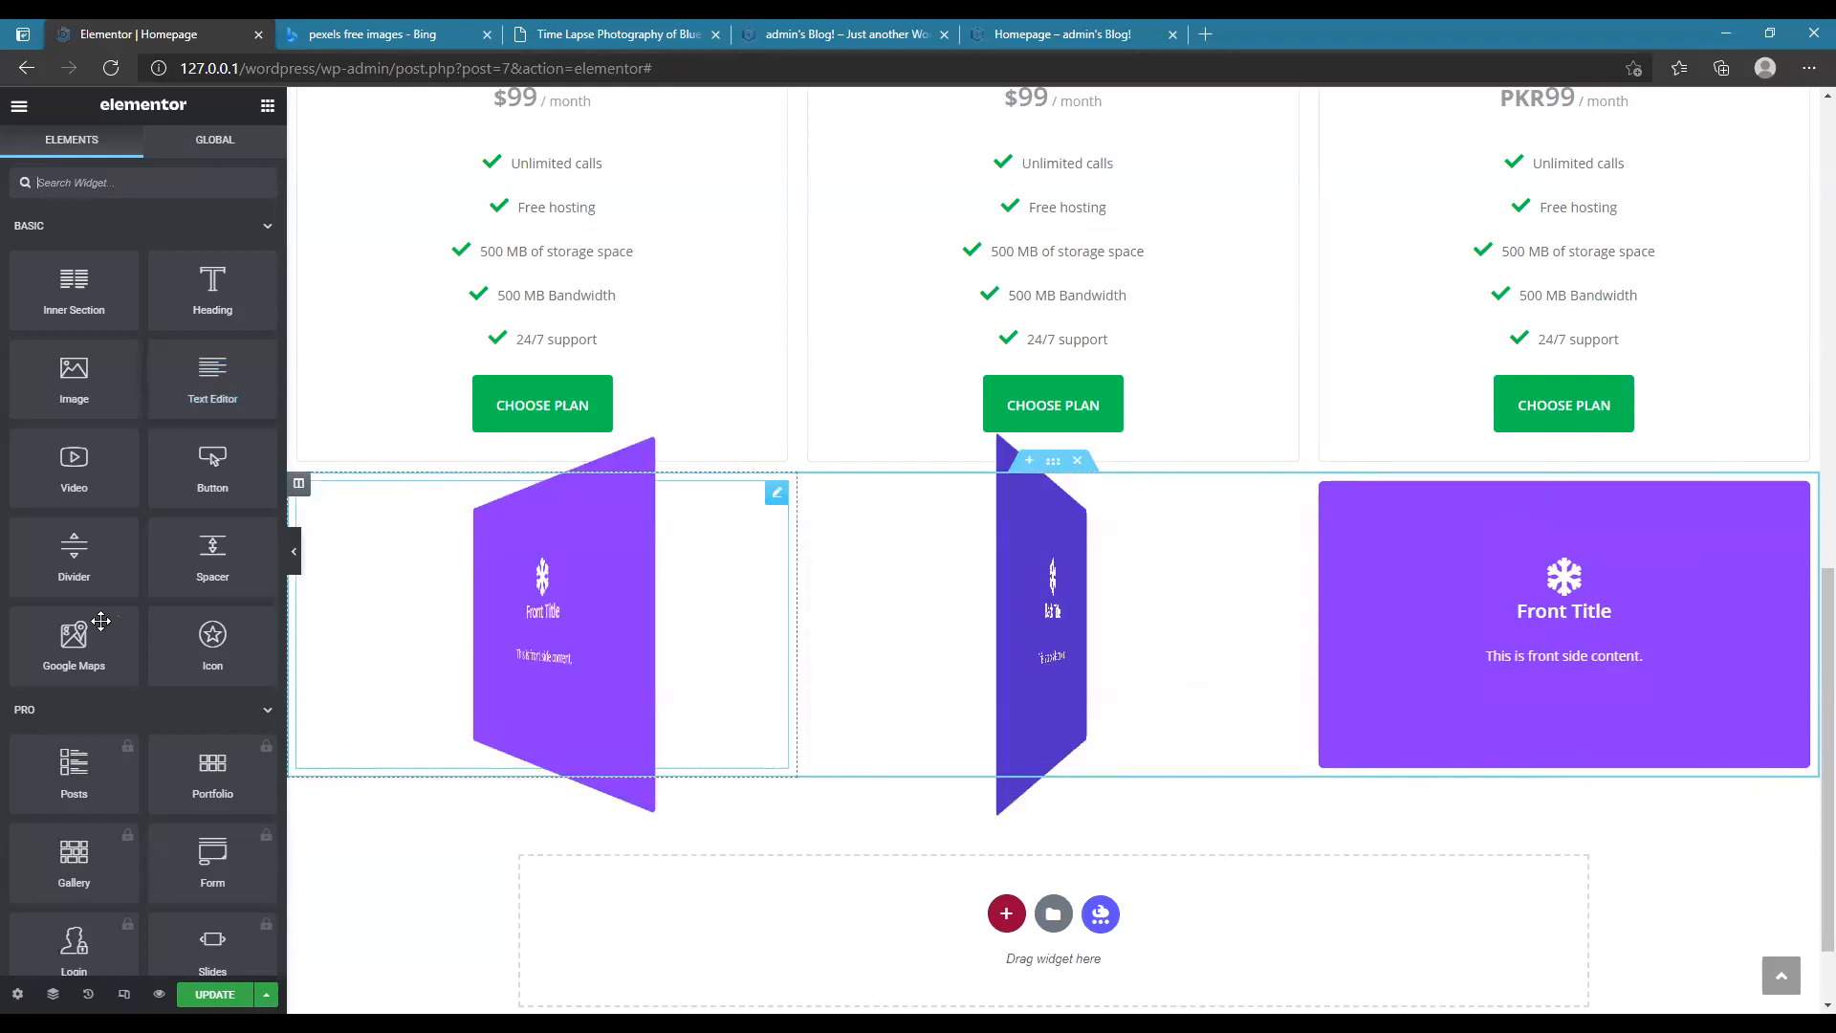
scroll(230, 572, "down", 1)
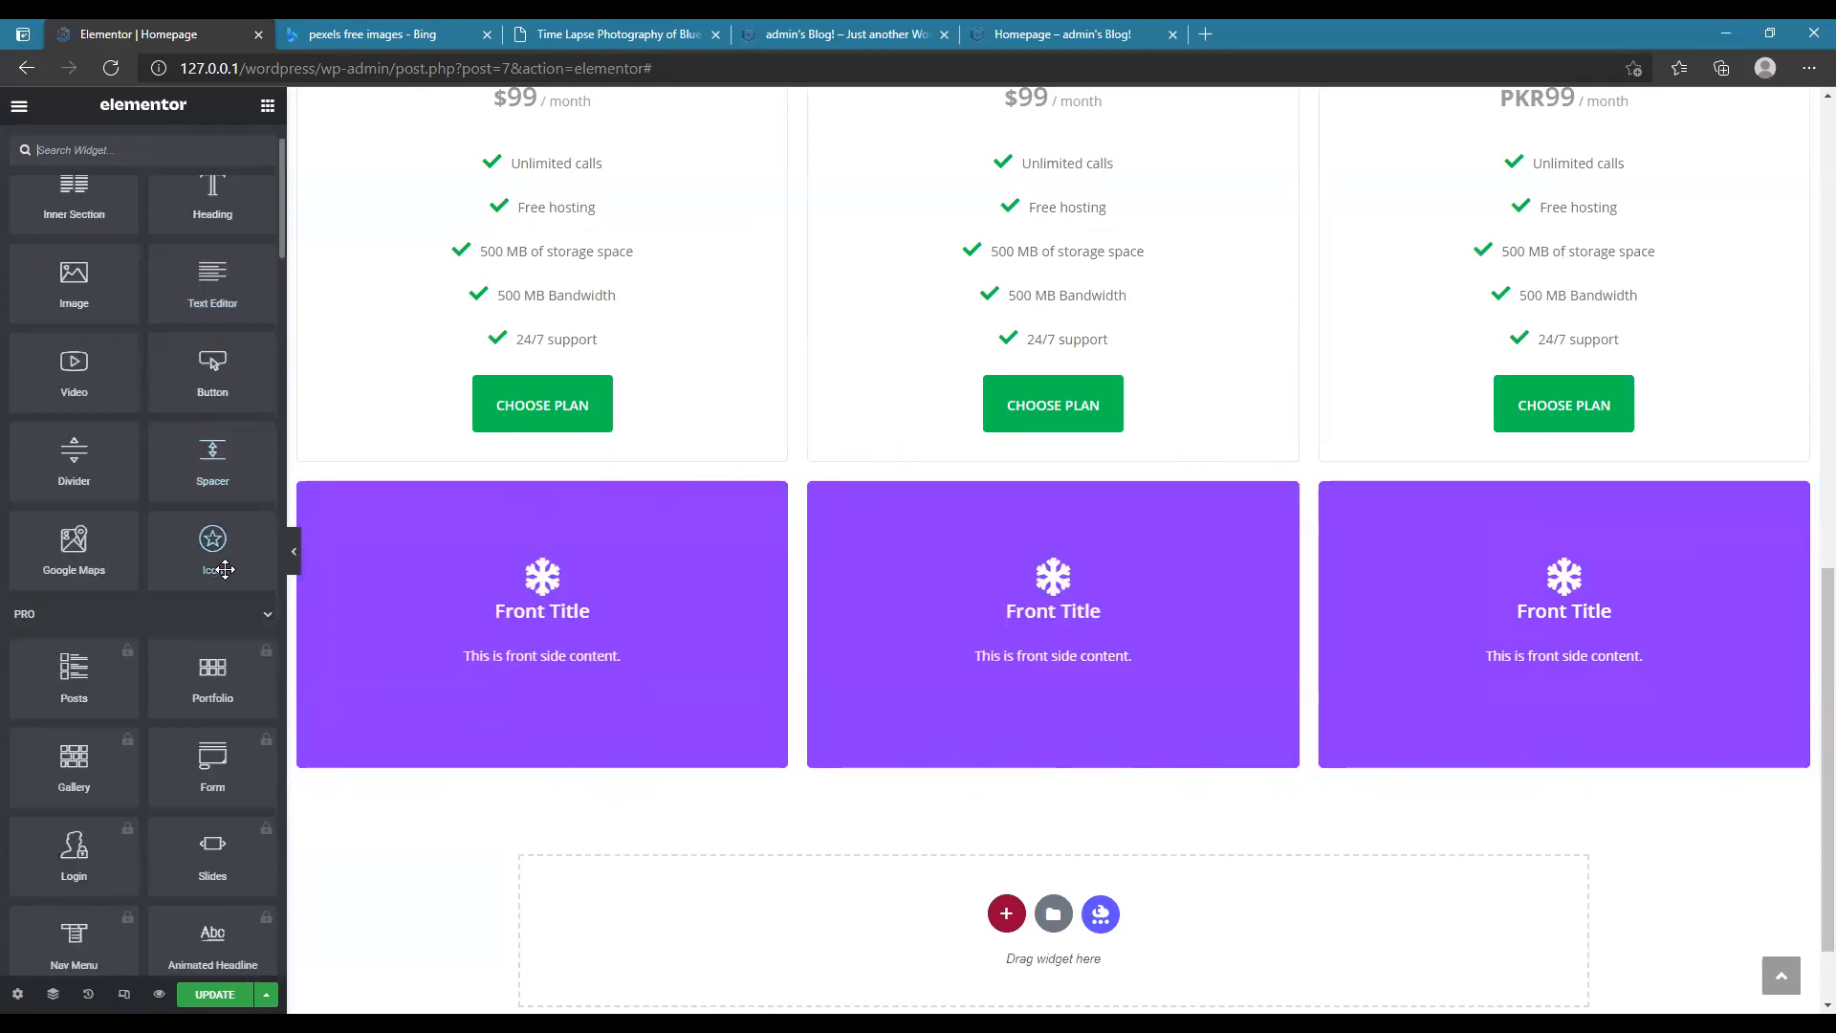
scroll(222, 566, "down", 7)
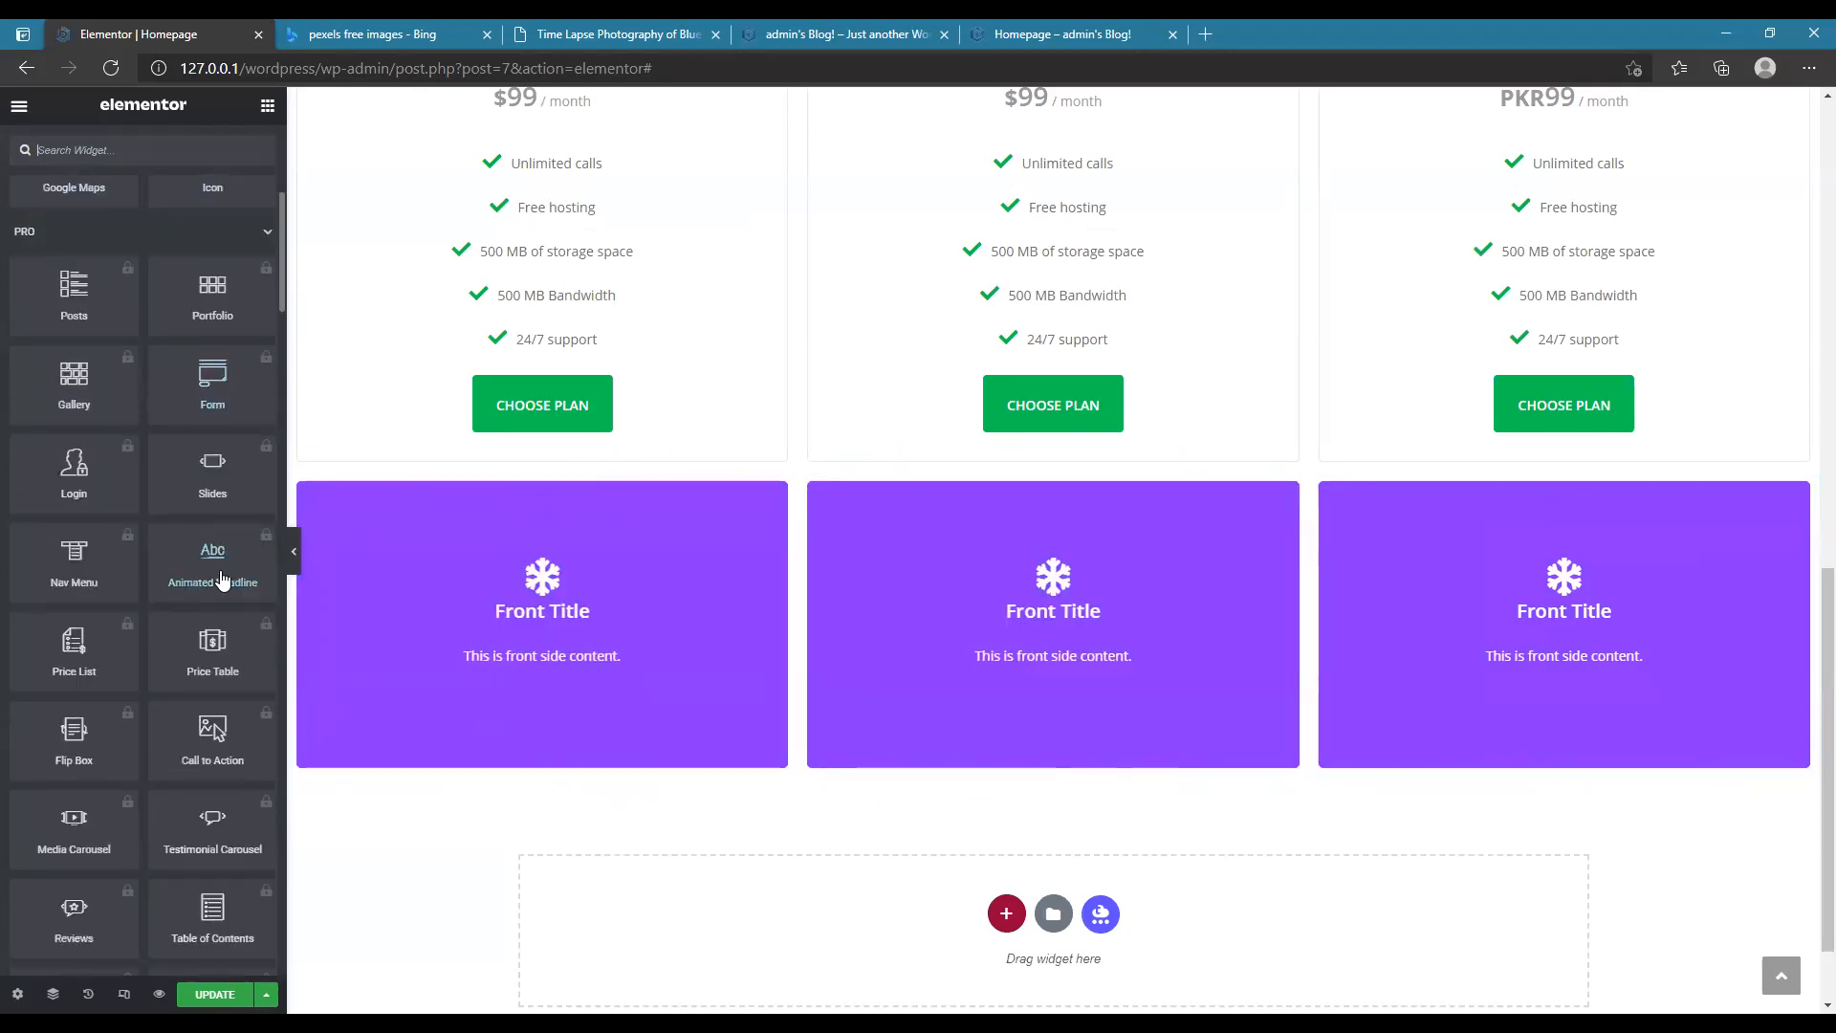
scroll(221, 581, "down", 6)
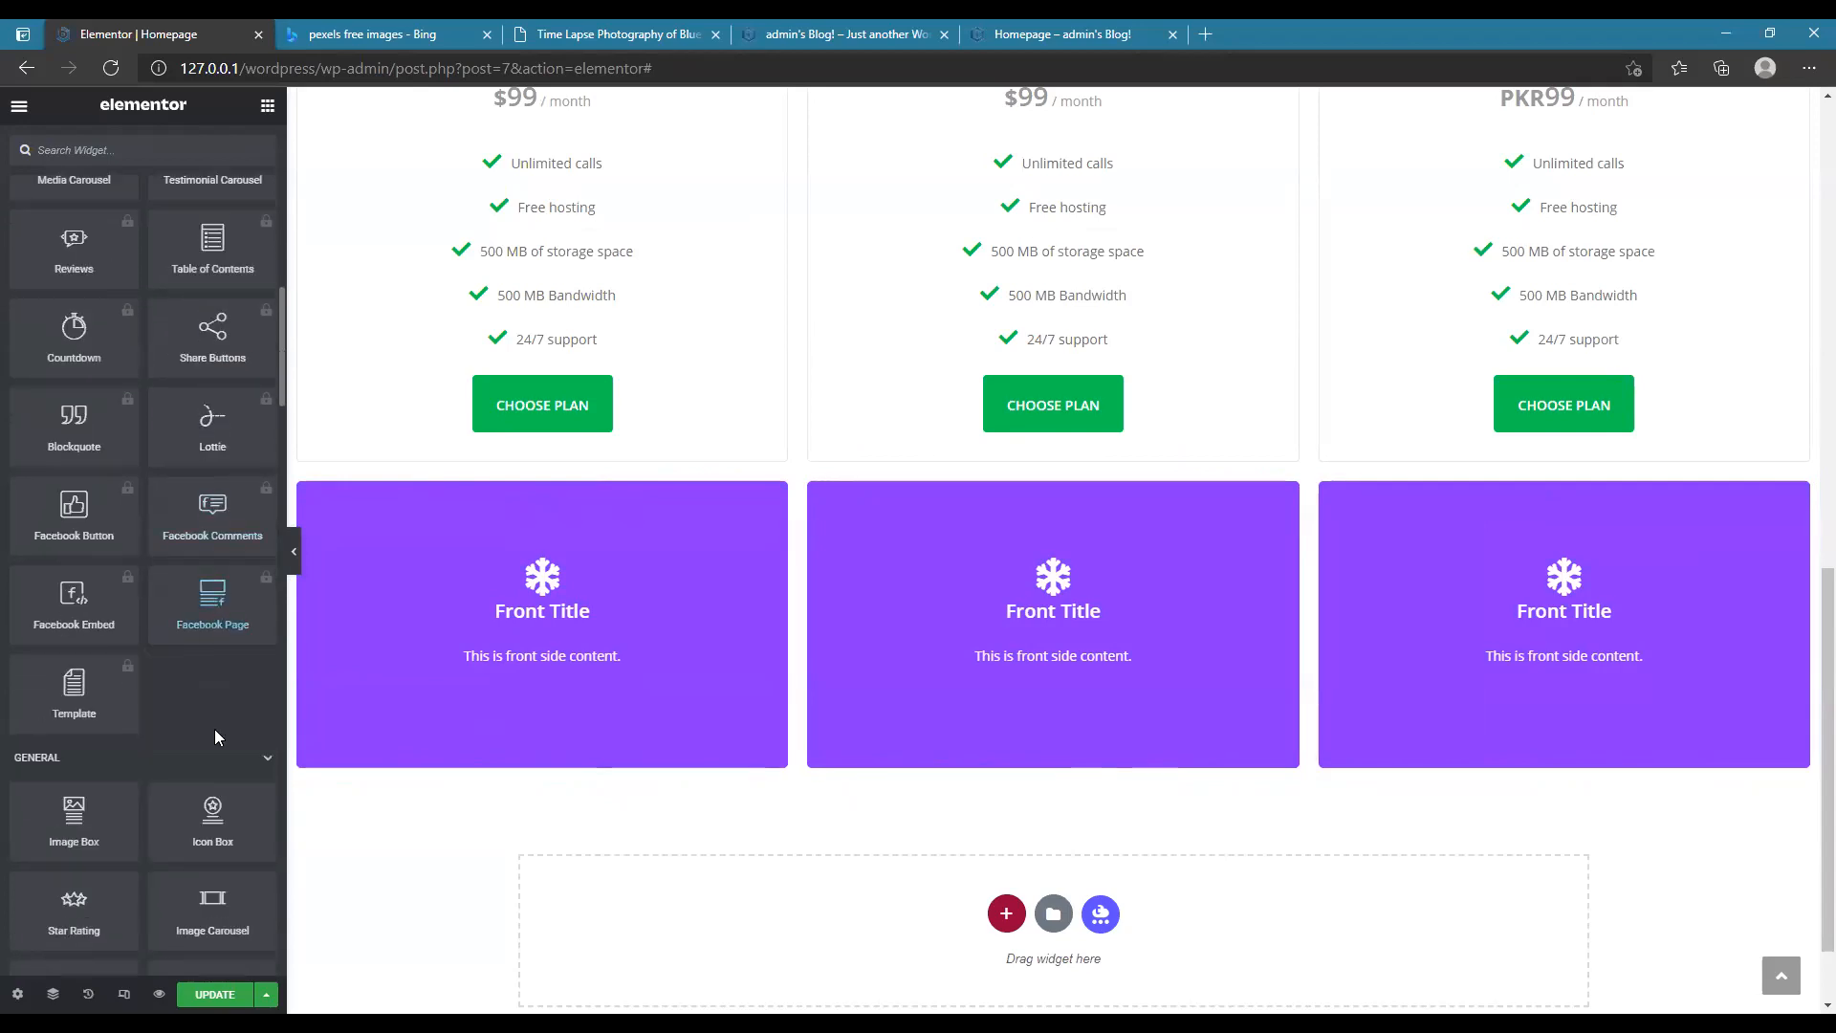
scroll(218, 692, "down", 8)
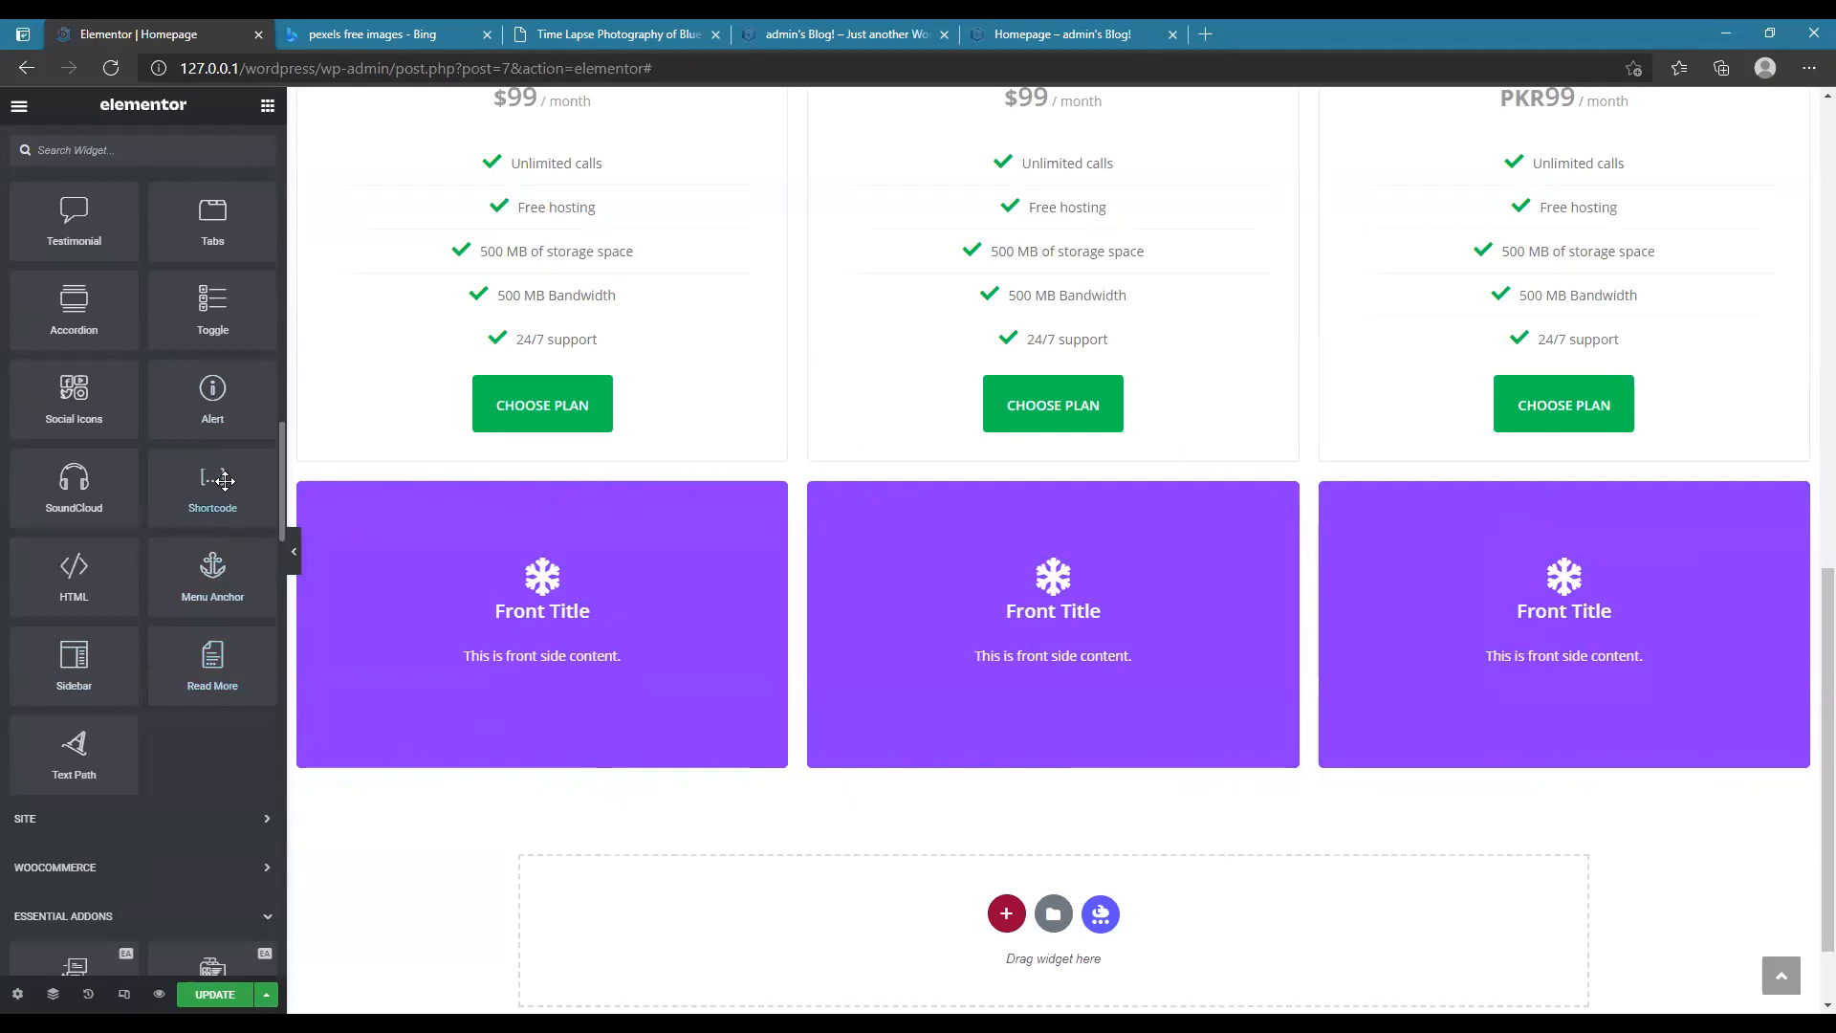
scroll(1140, 841, "down", 1)
left_click(1006, 803)
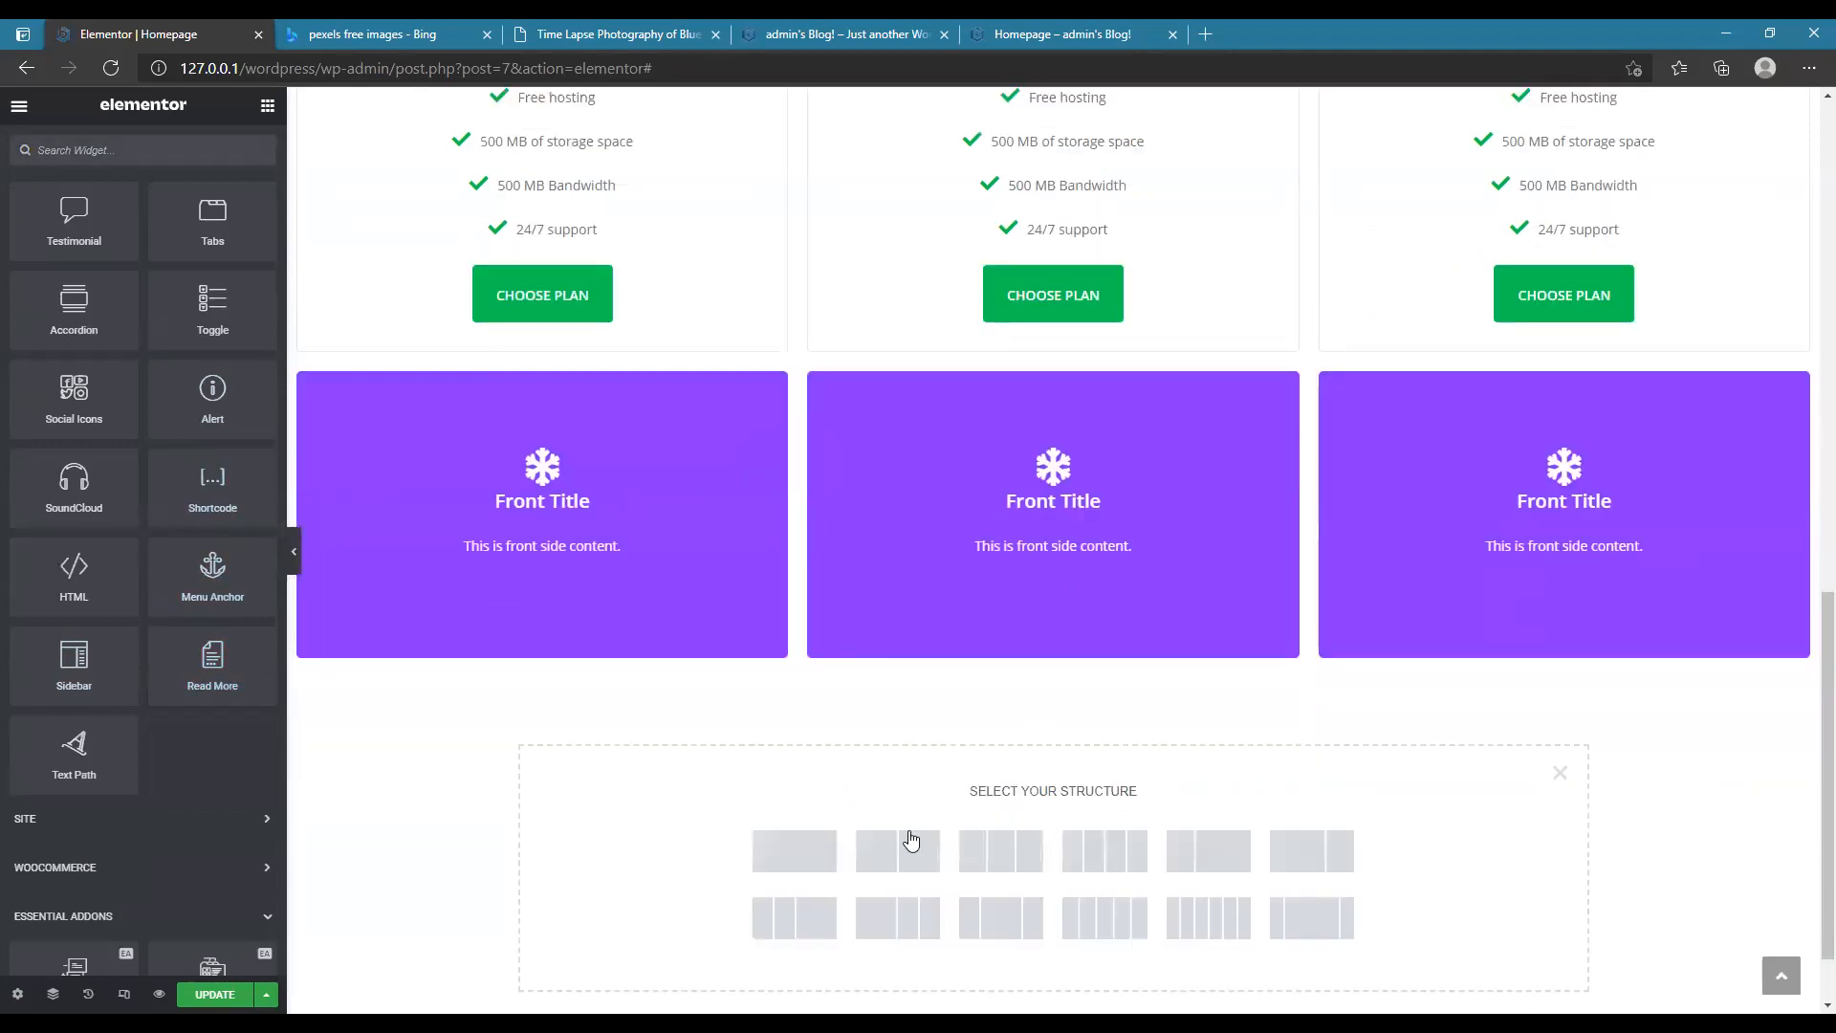
left_click(784, 851)
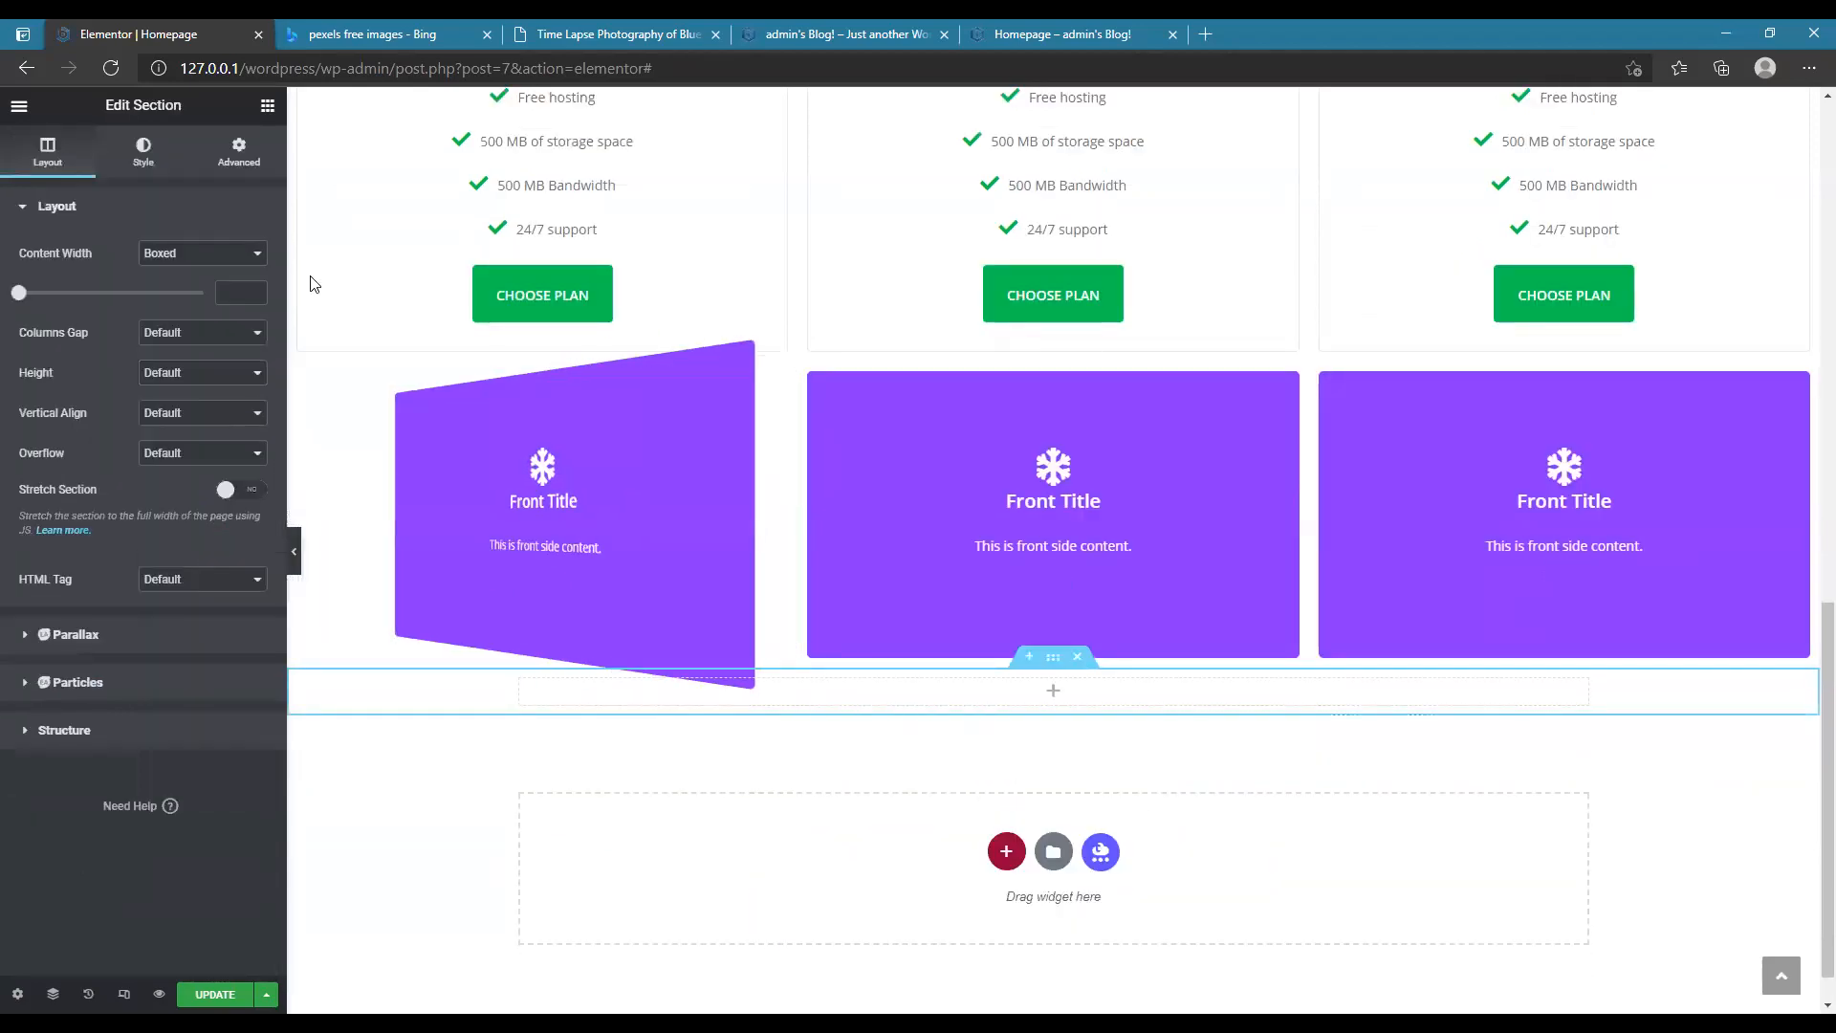
- Place a Shortcode widget in the empty single-column section below the flip boxes
left_click(268, 107)
scroll(175, 533, "down", 8)
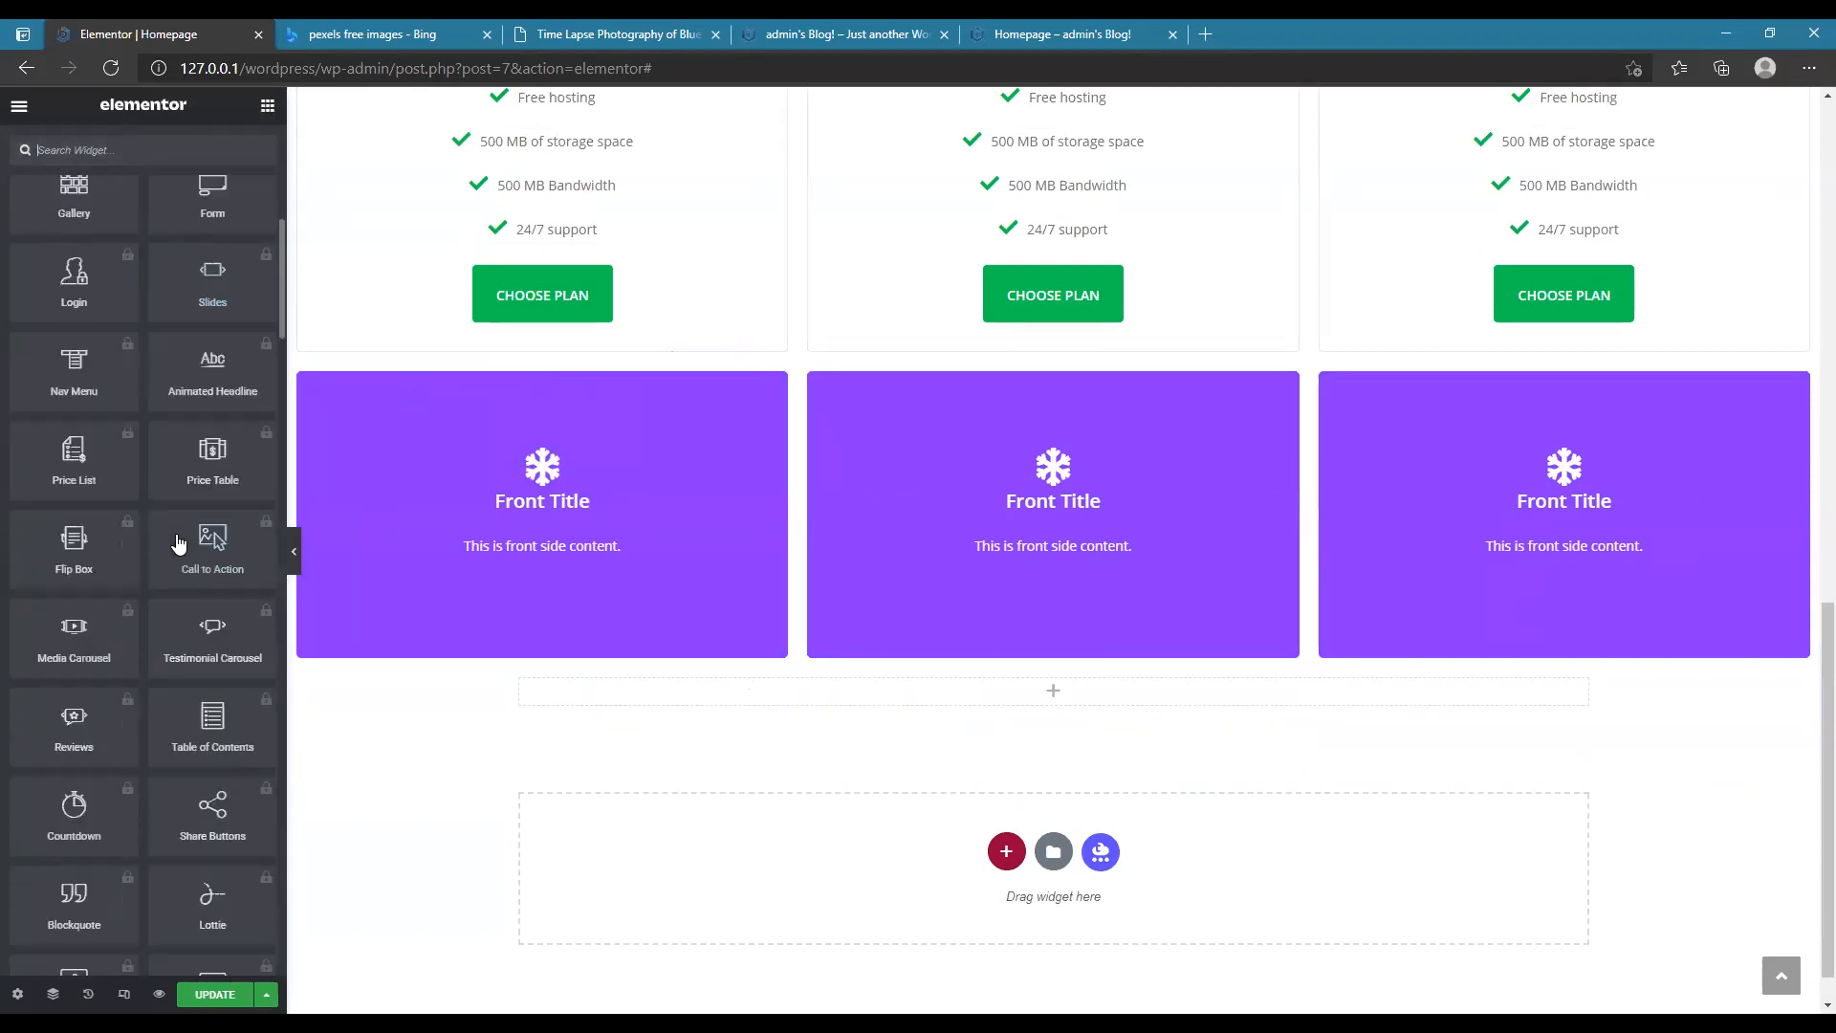
scroll(225, 688, "down", 5)
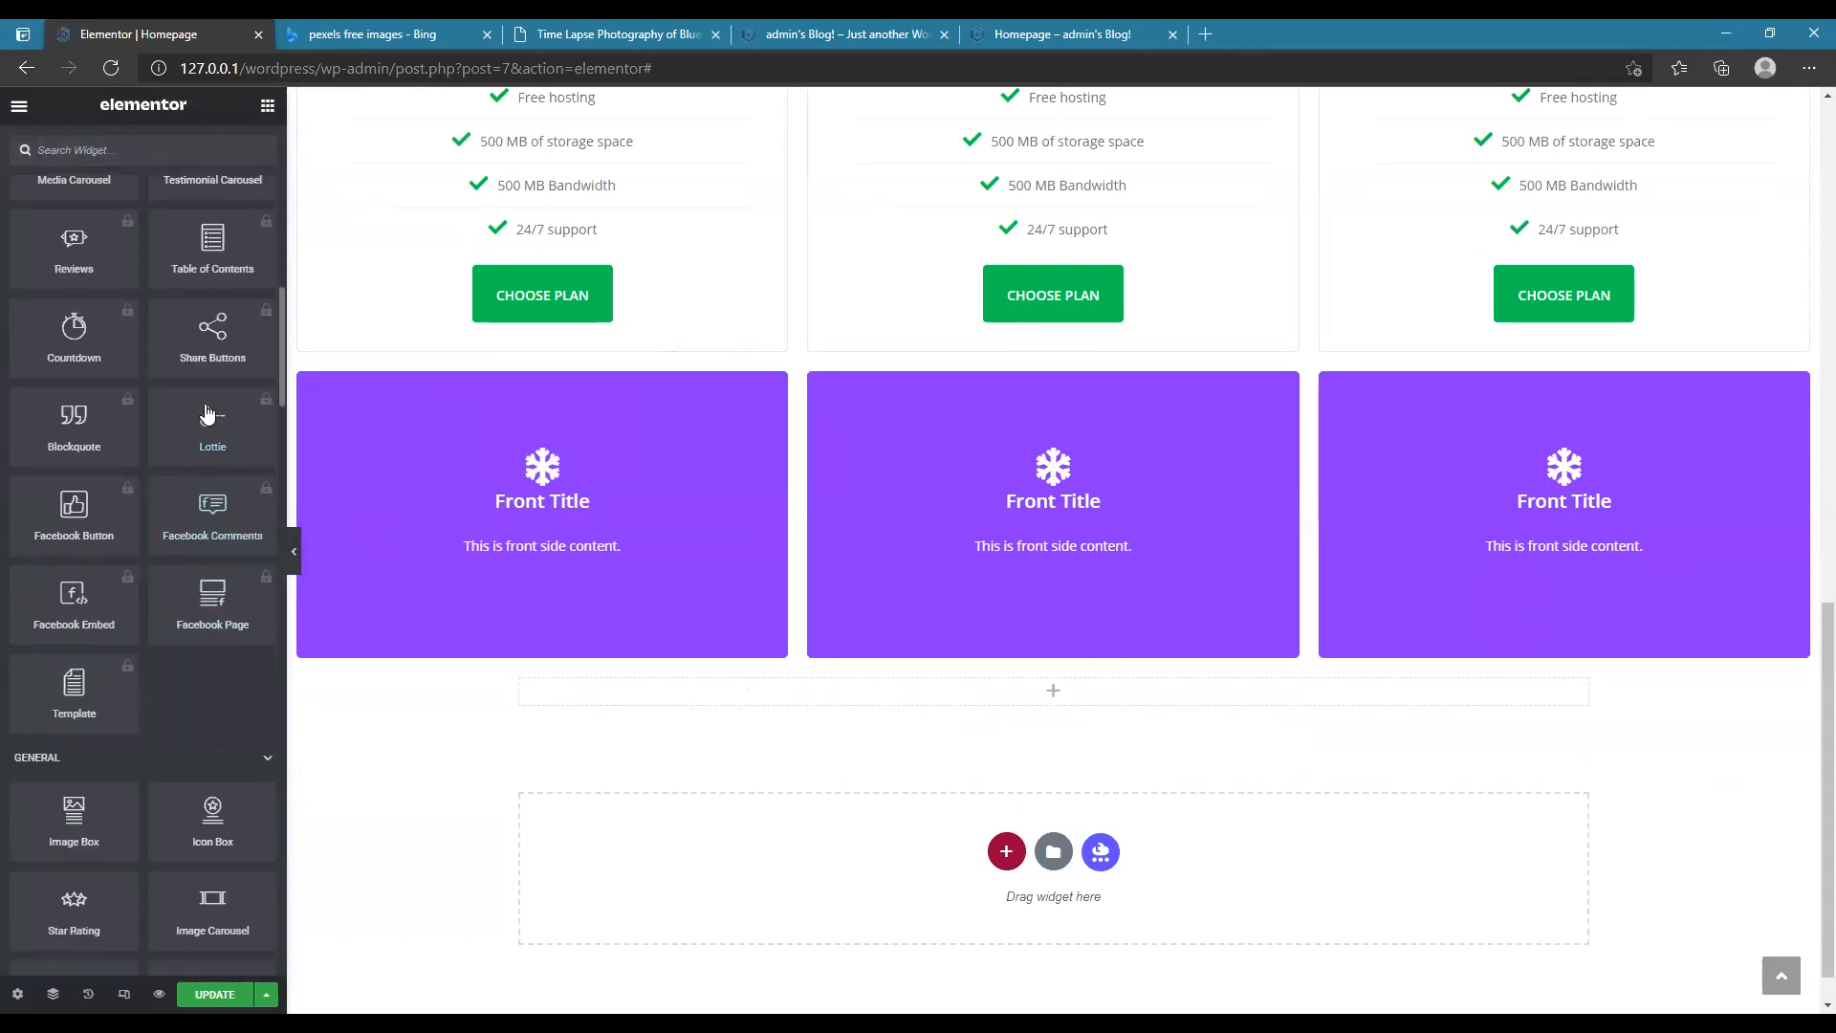
scroll(205, 492, "down", 4)
scroll(205, 493, "down", 5)
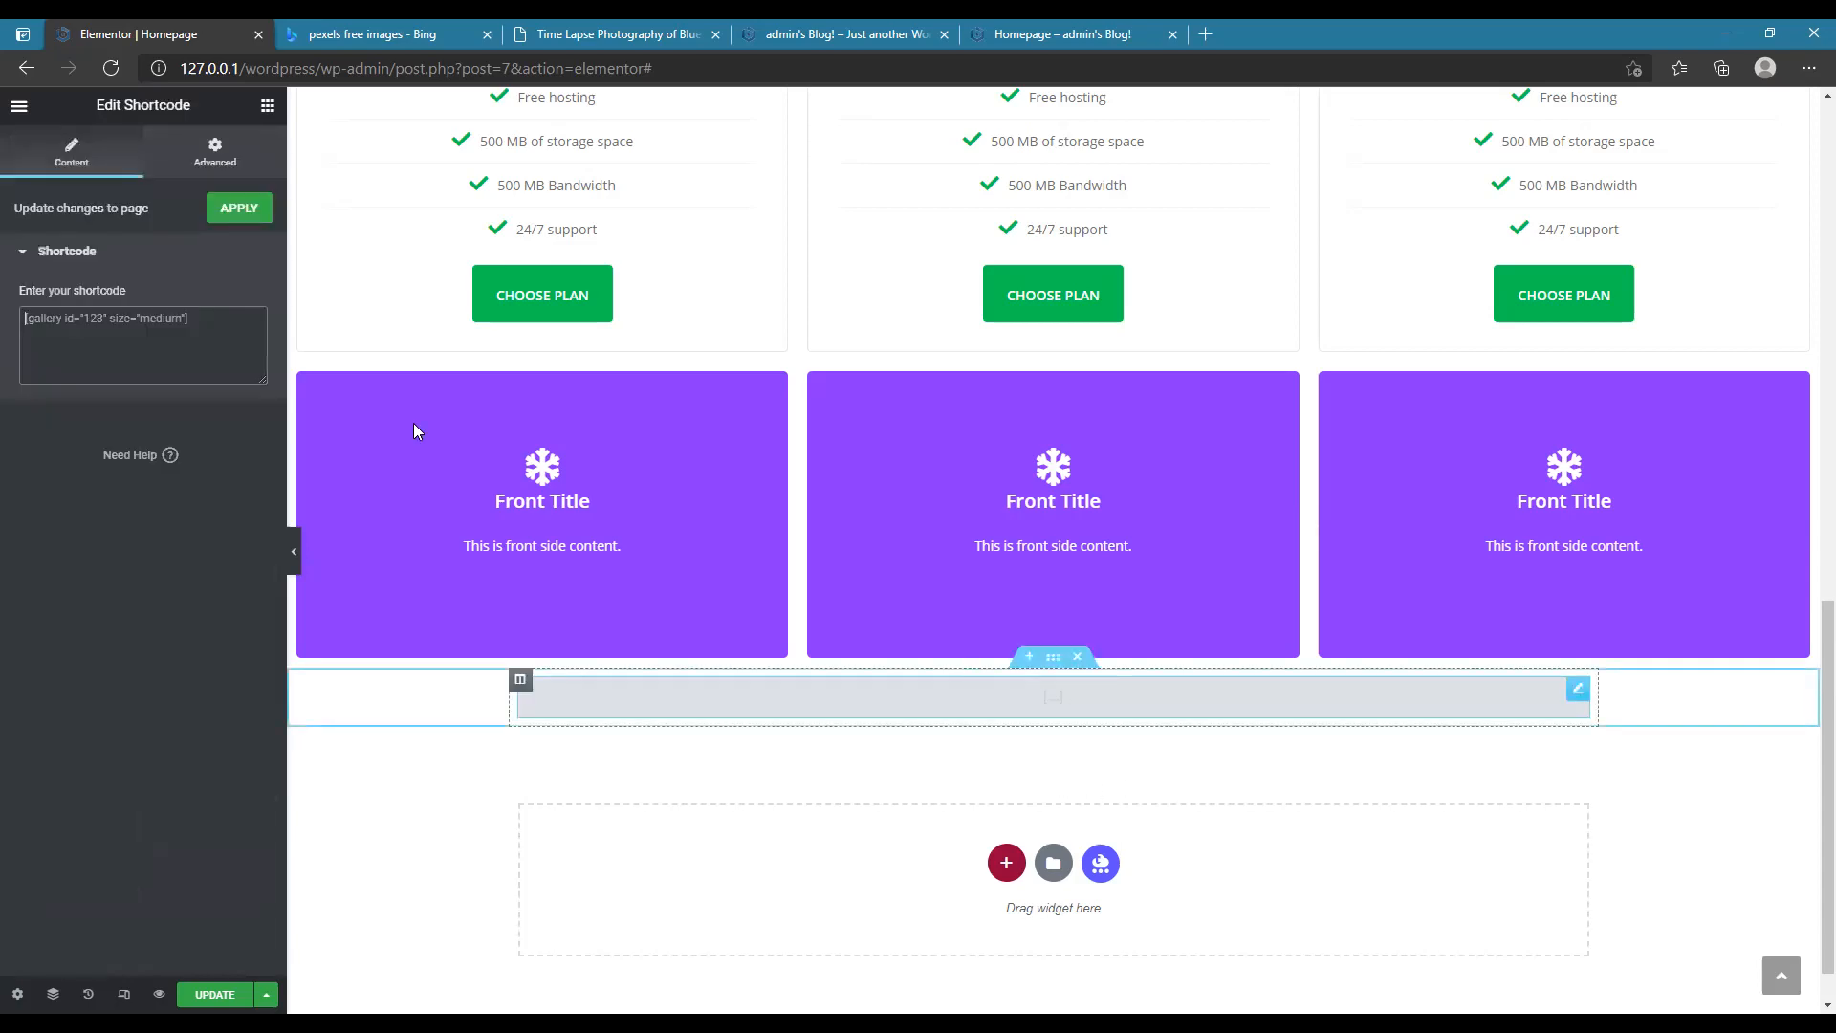
- Look through the Basic, Pro and General widgets for one that suits the section below the flip boxes
left_click(267, 105)
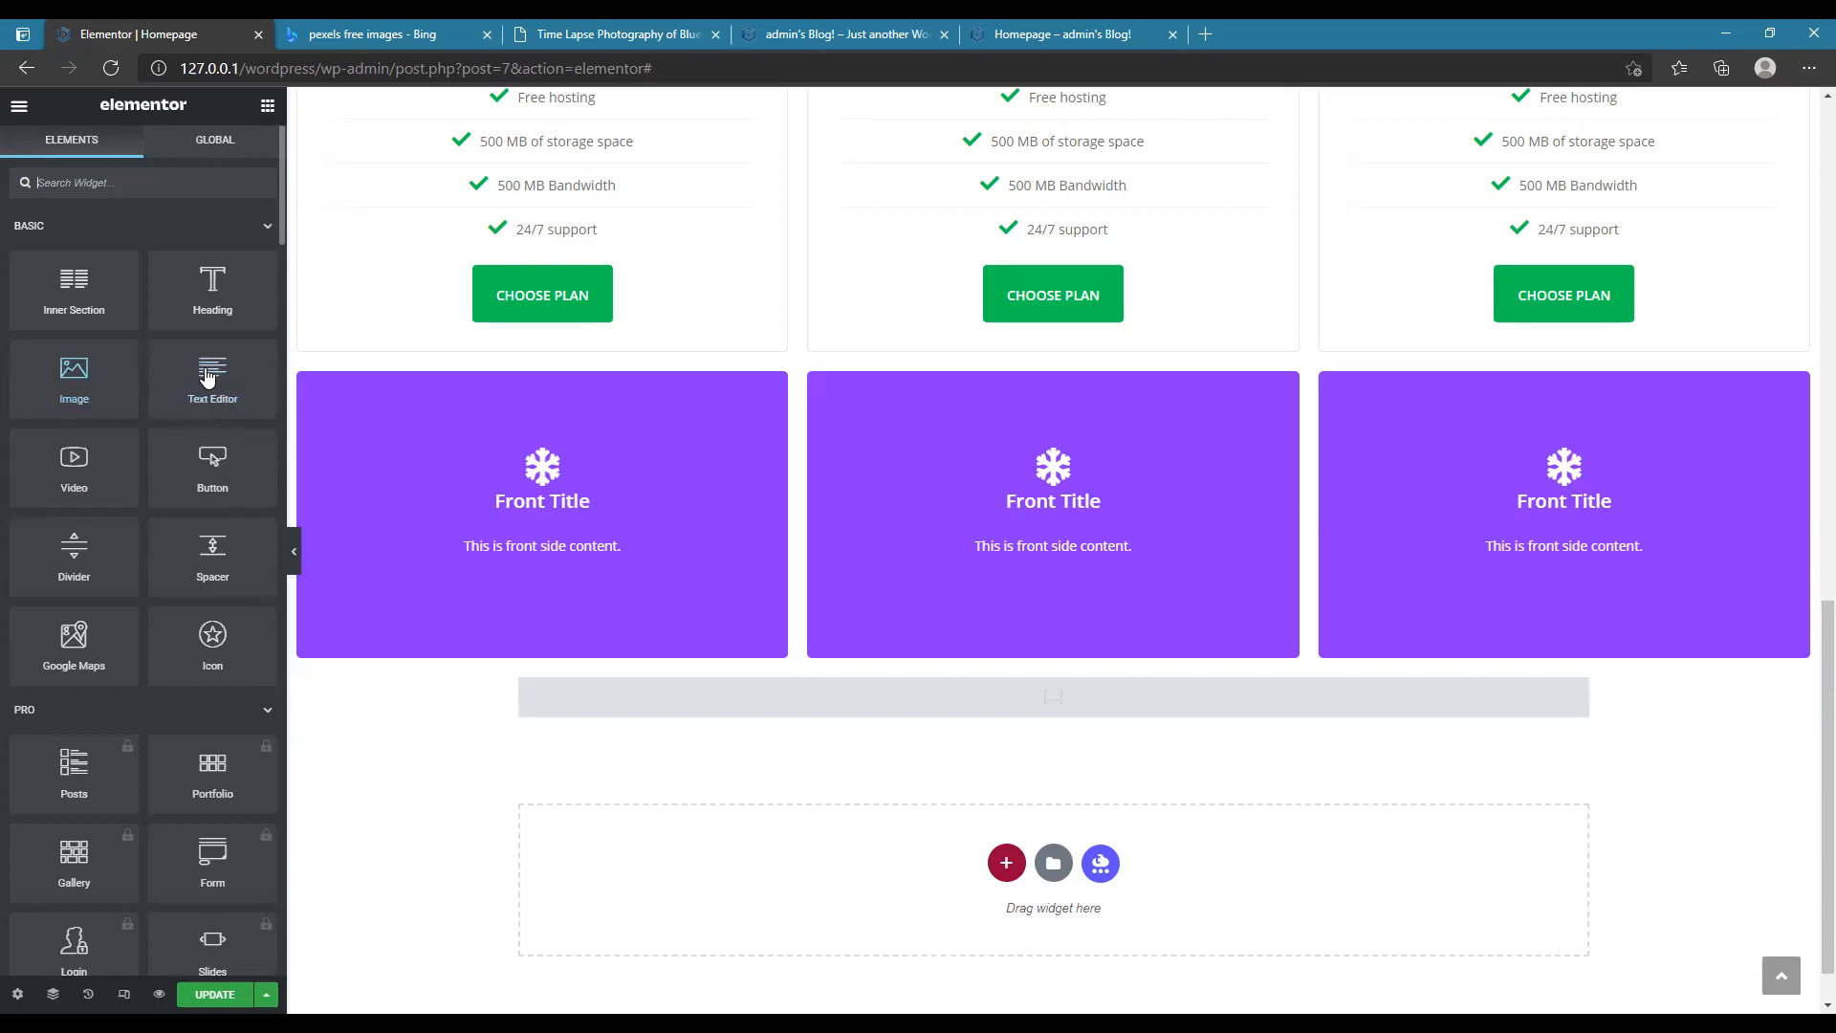
scroll(235, 364, "down", 5)
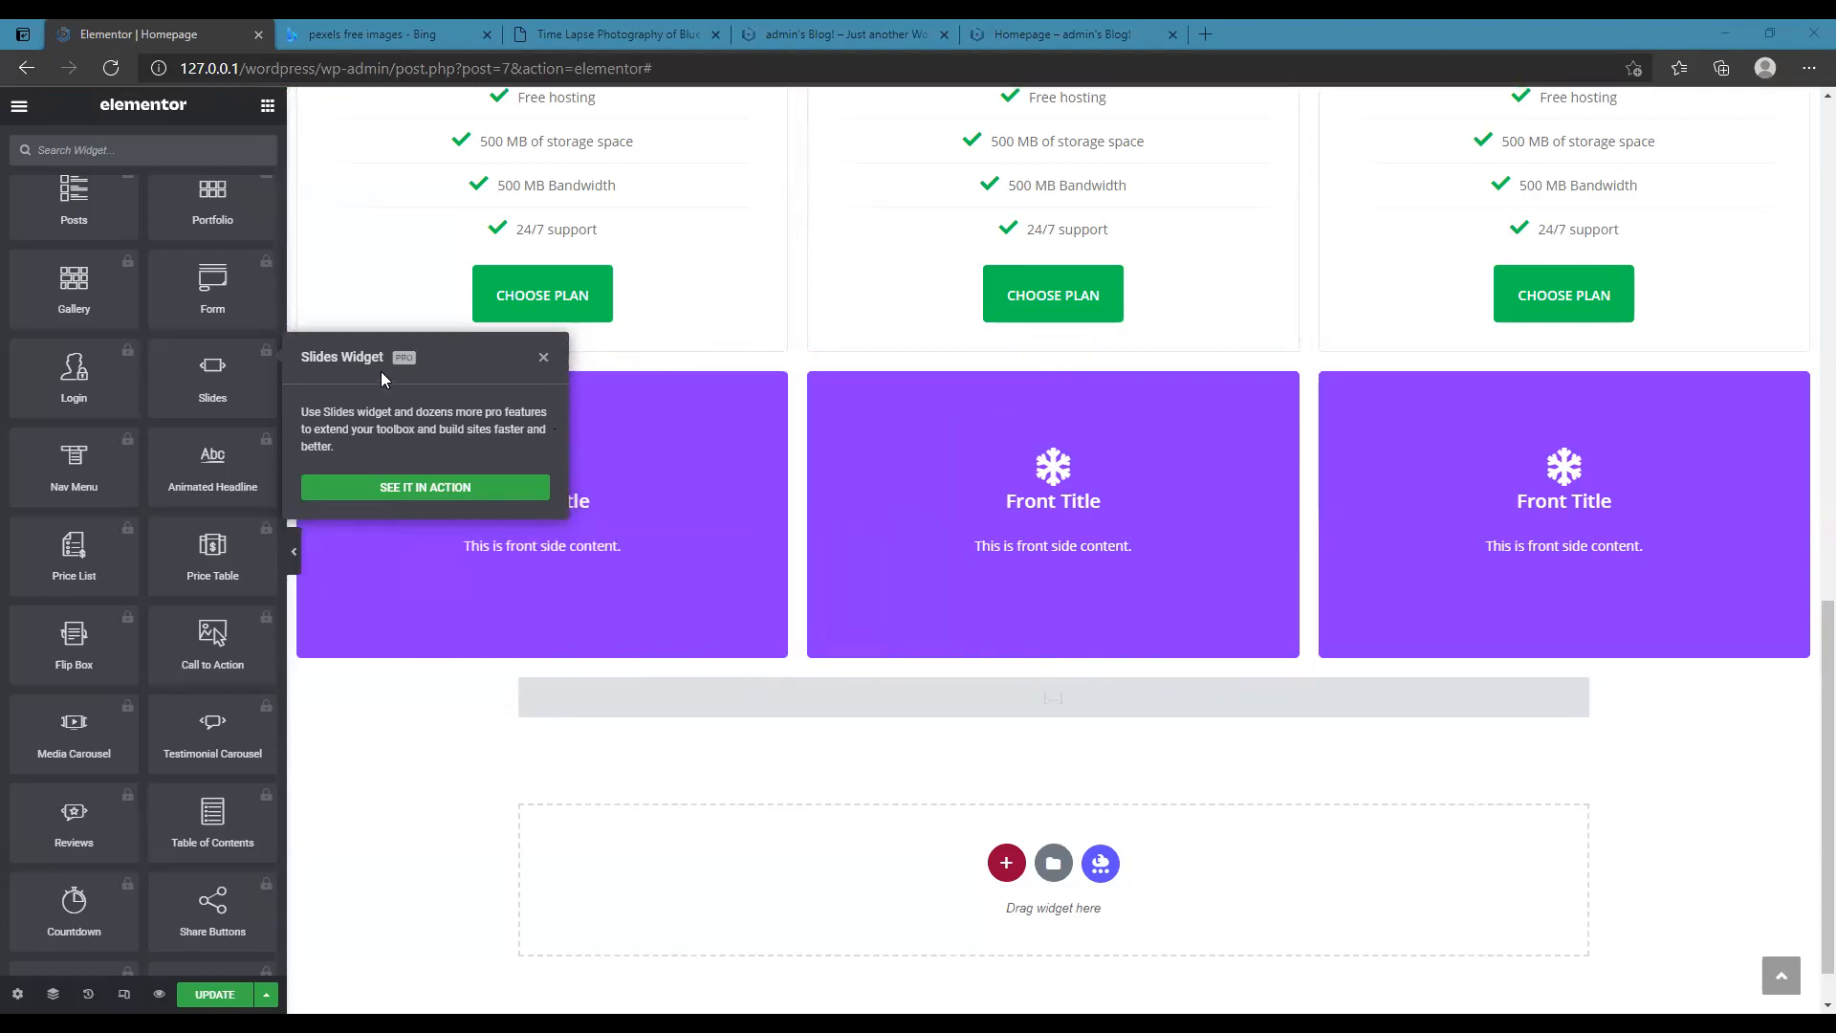
left_click(543, 362)
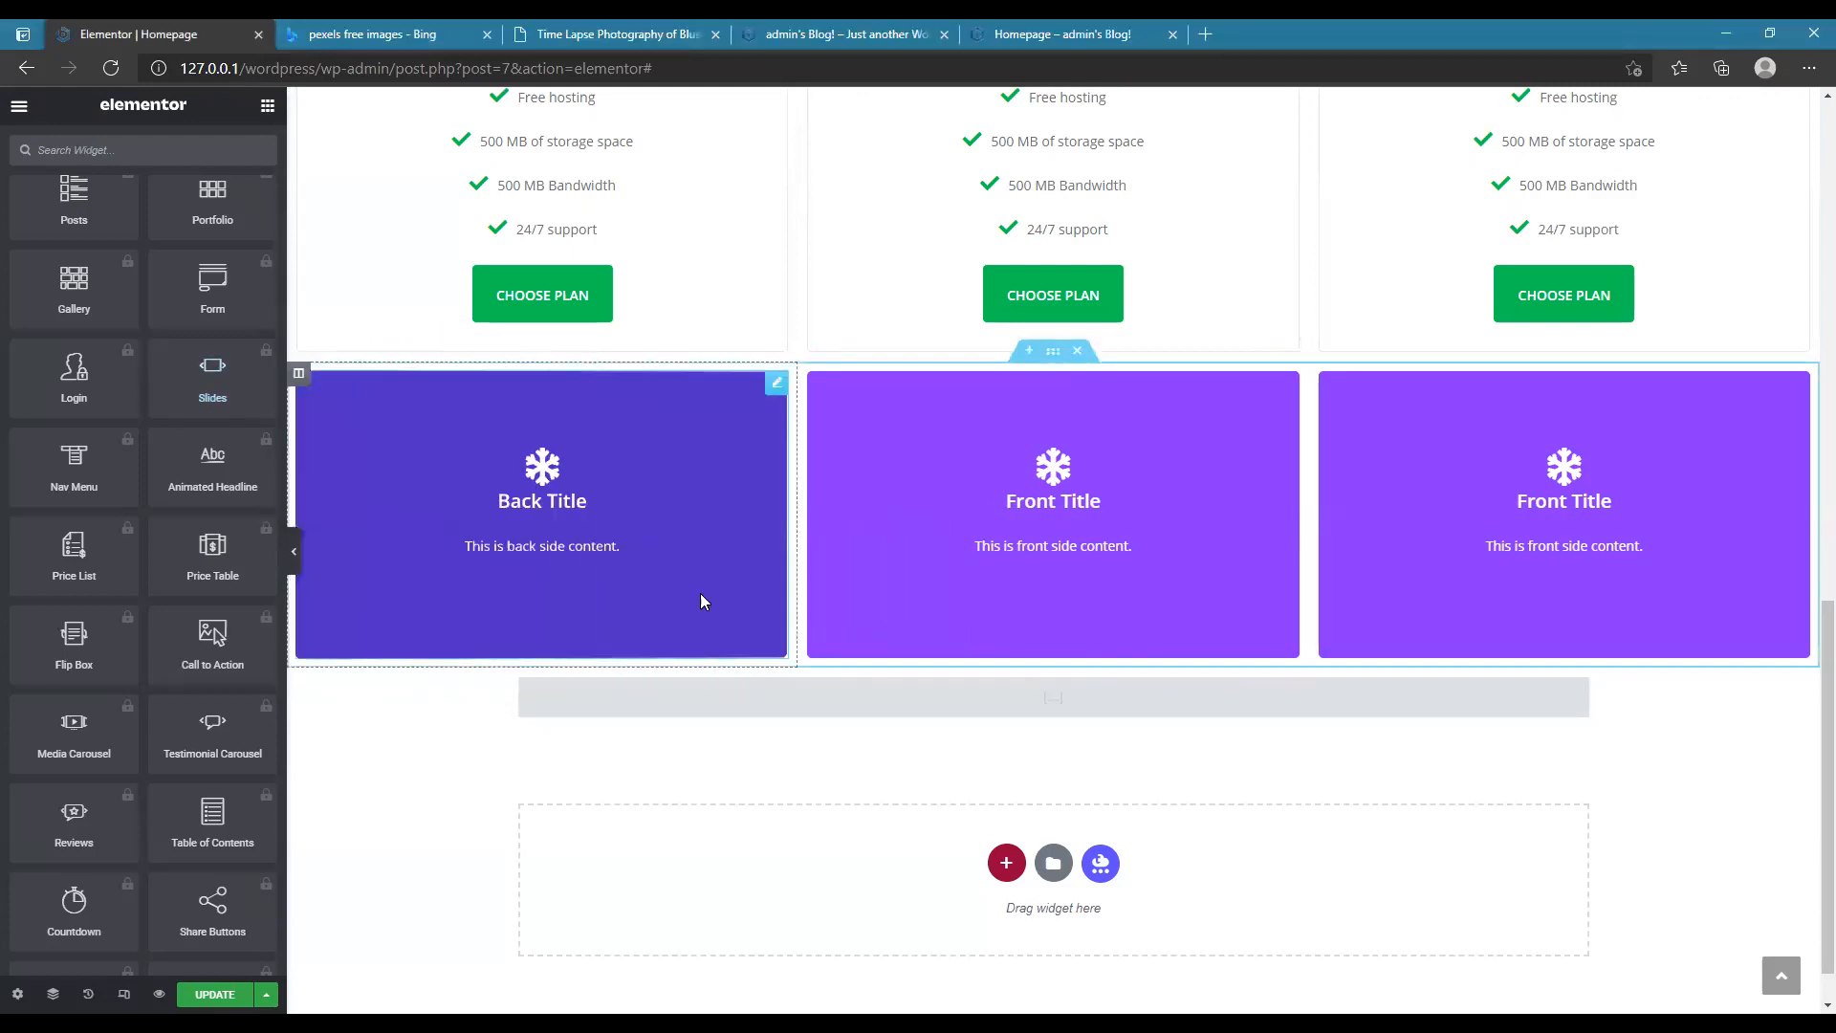
scroll(847, 729, "up", 3)
scroll(854, 729, "down", 4)
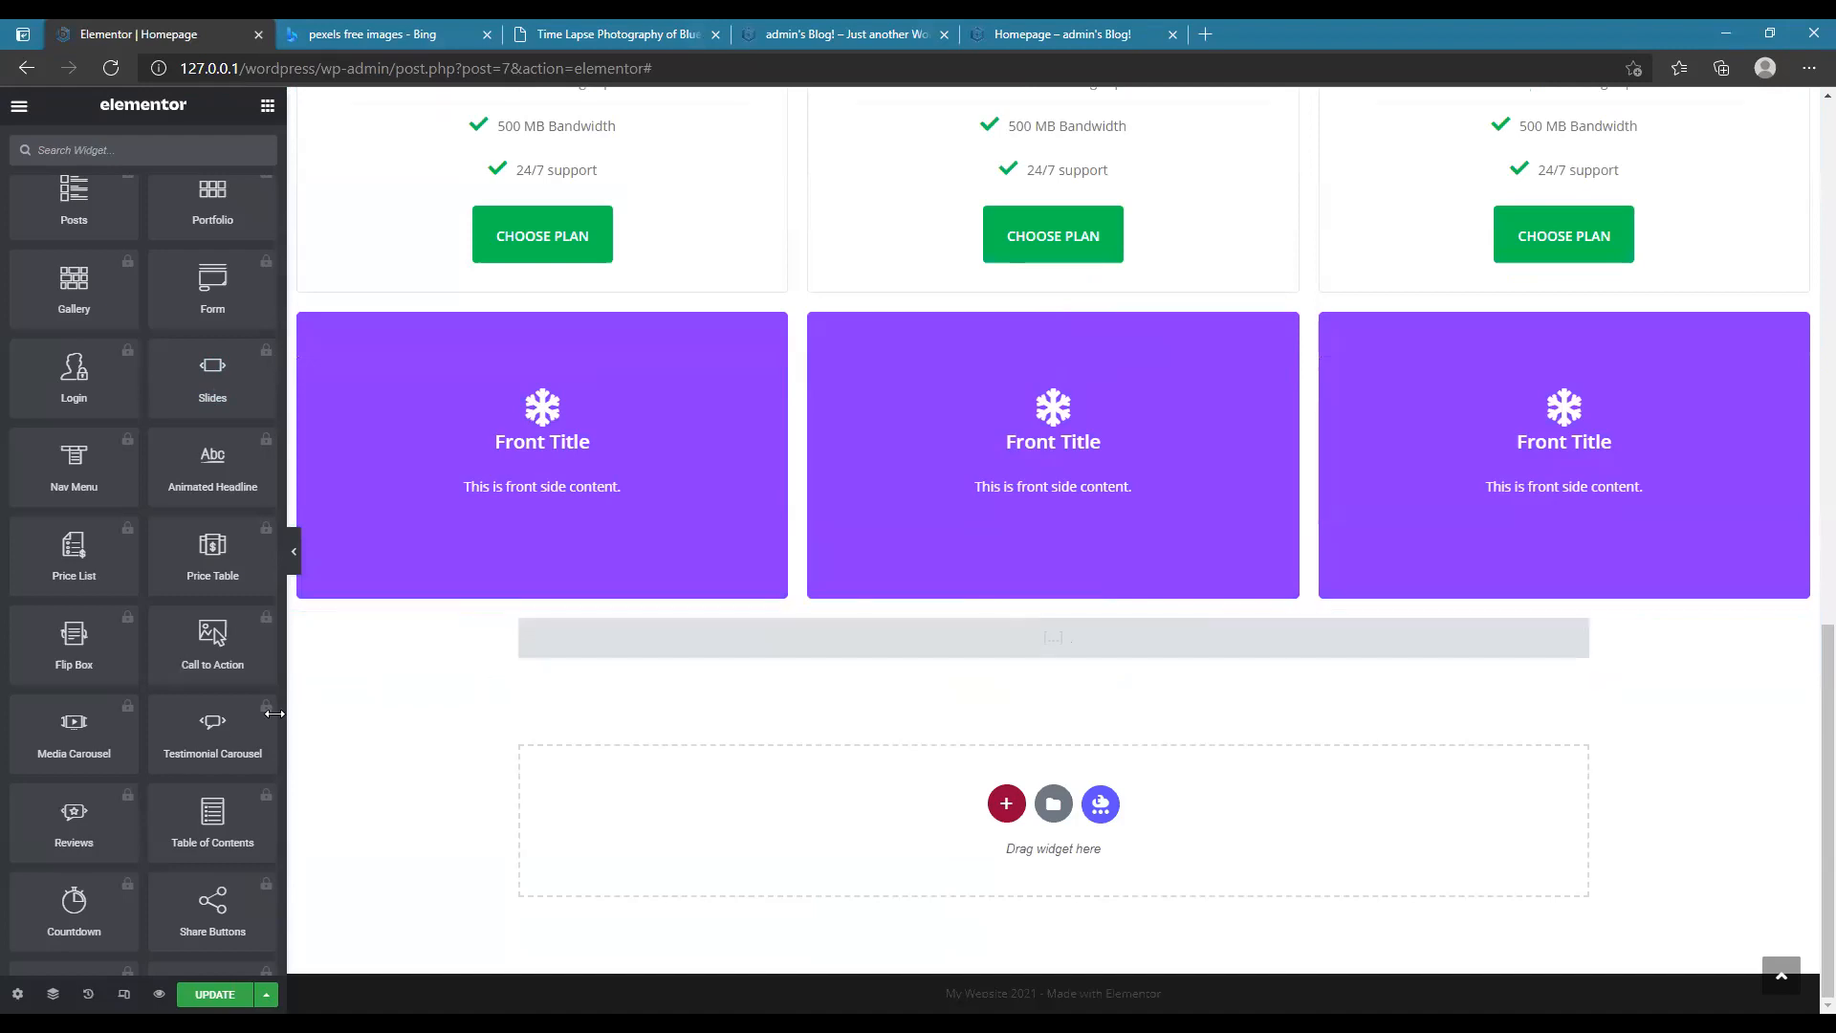
scroll(222, 816, "down", 5)
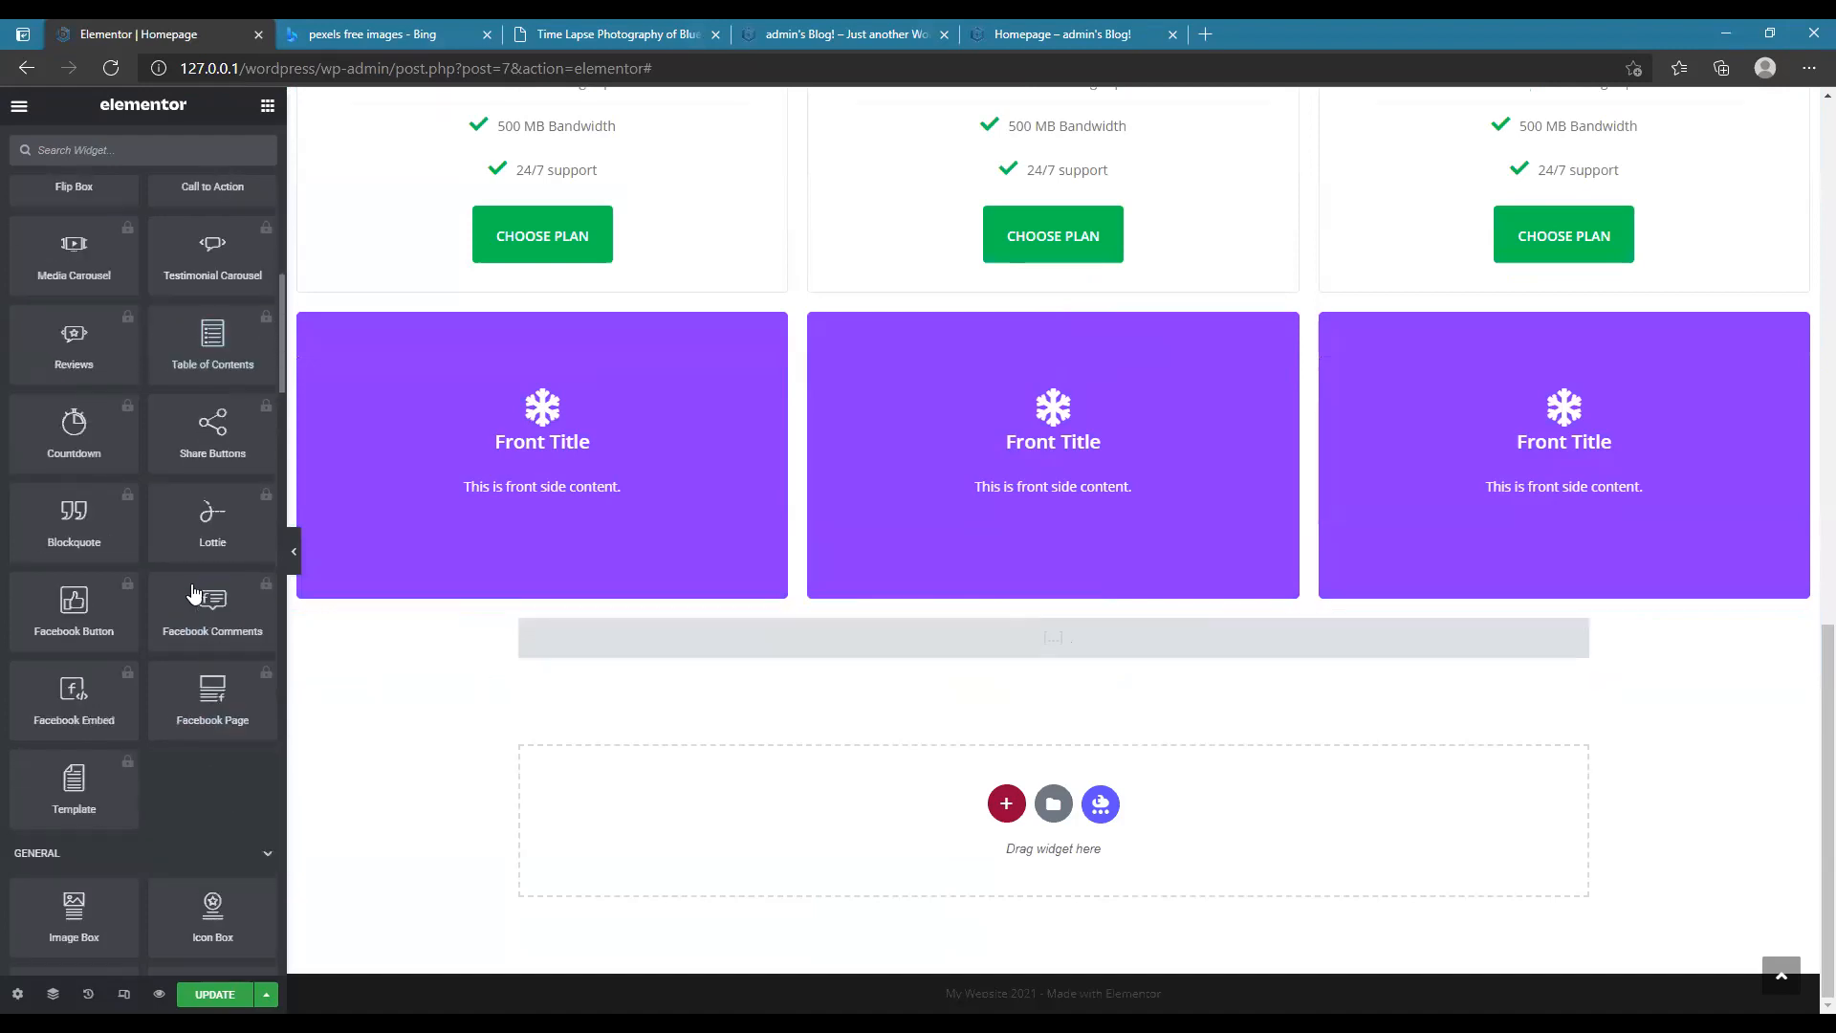
scroll(196, 588, "down", 8)
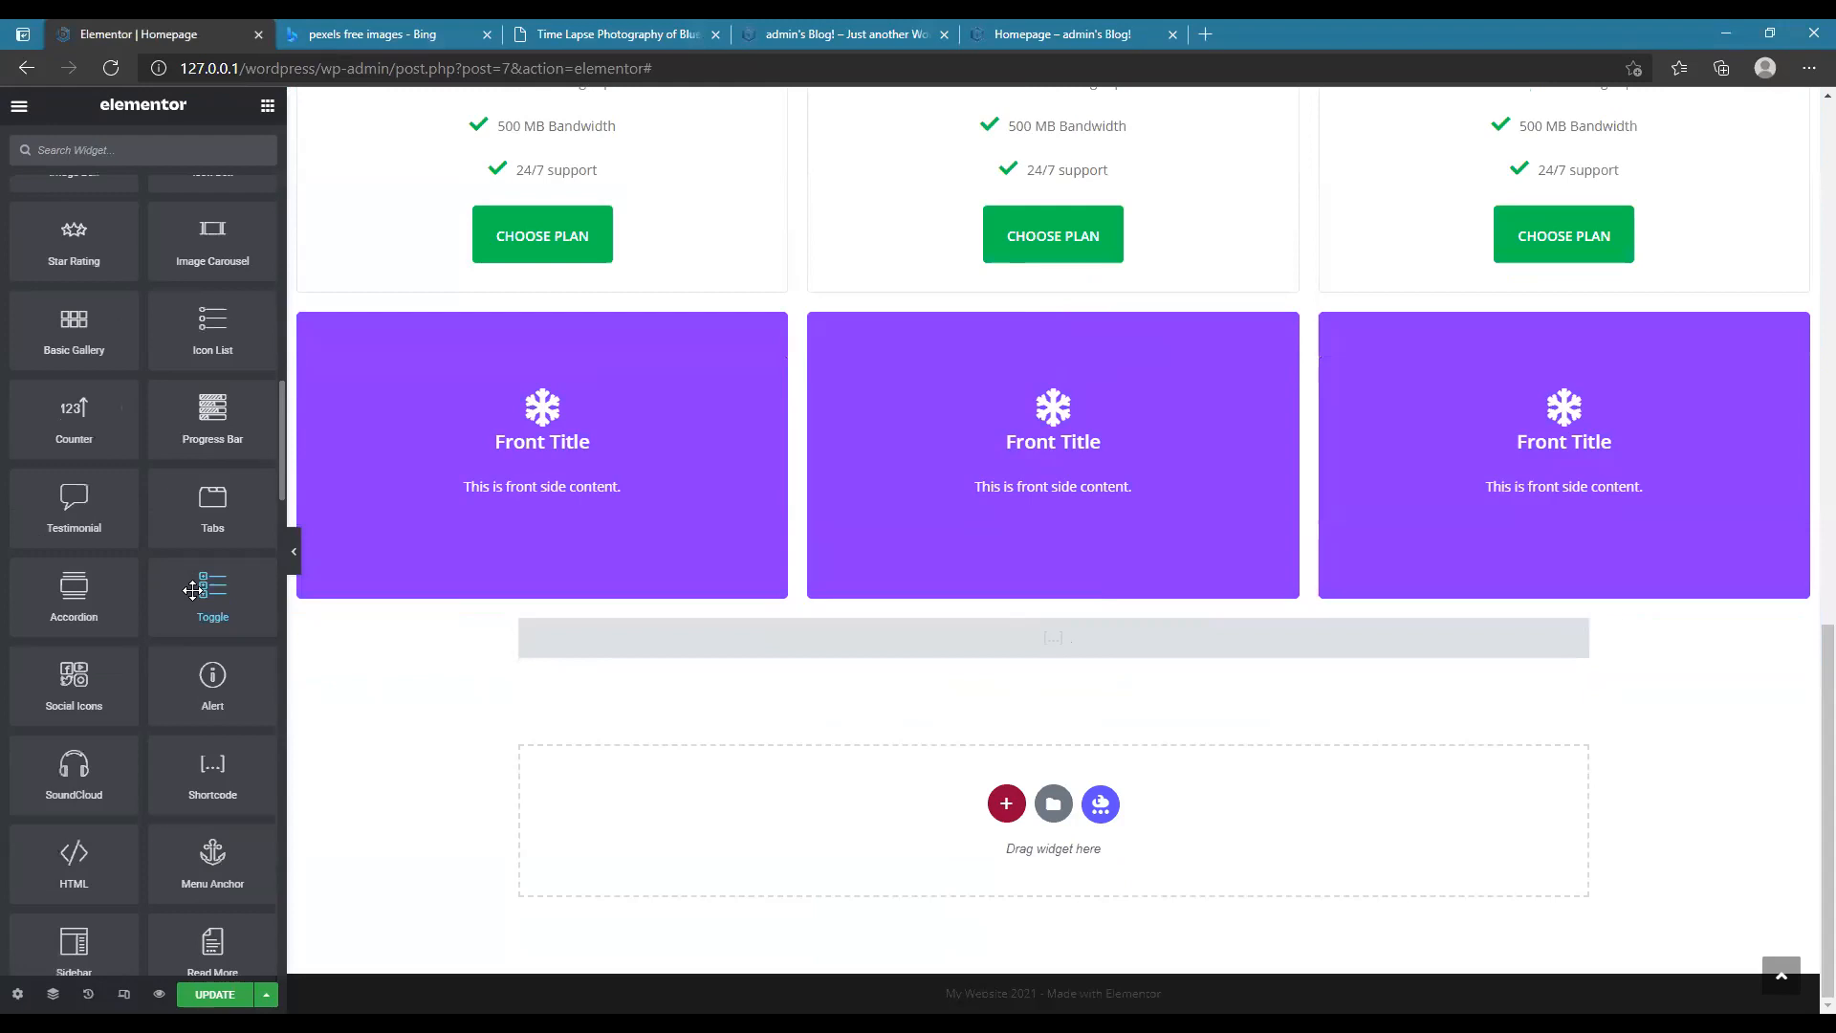
scroll(192, 590, "down", 1)
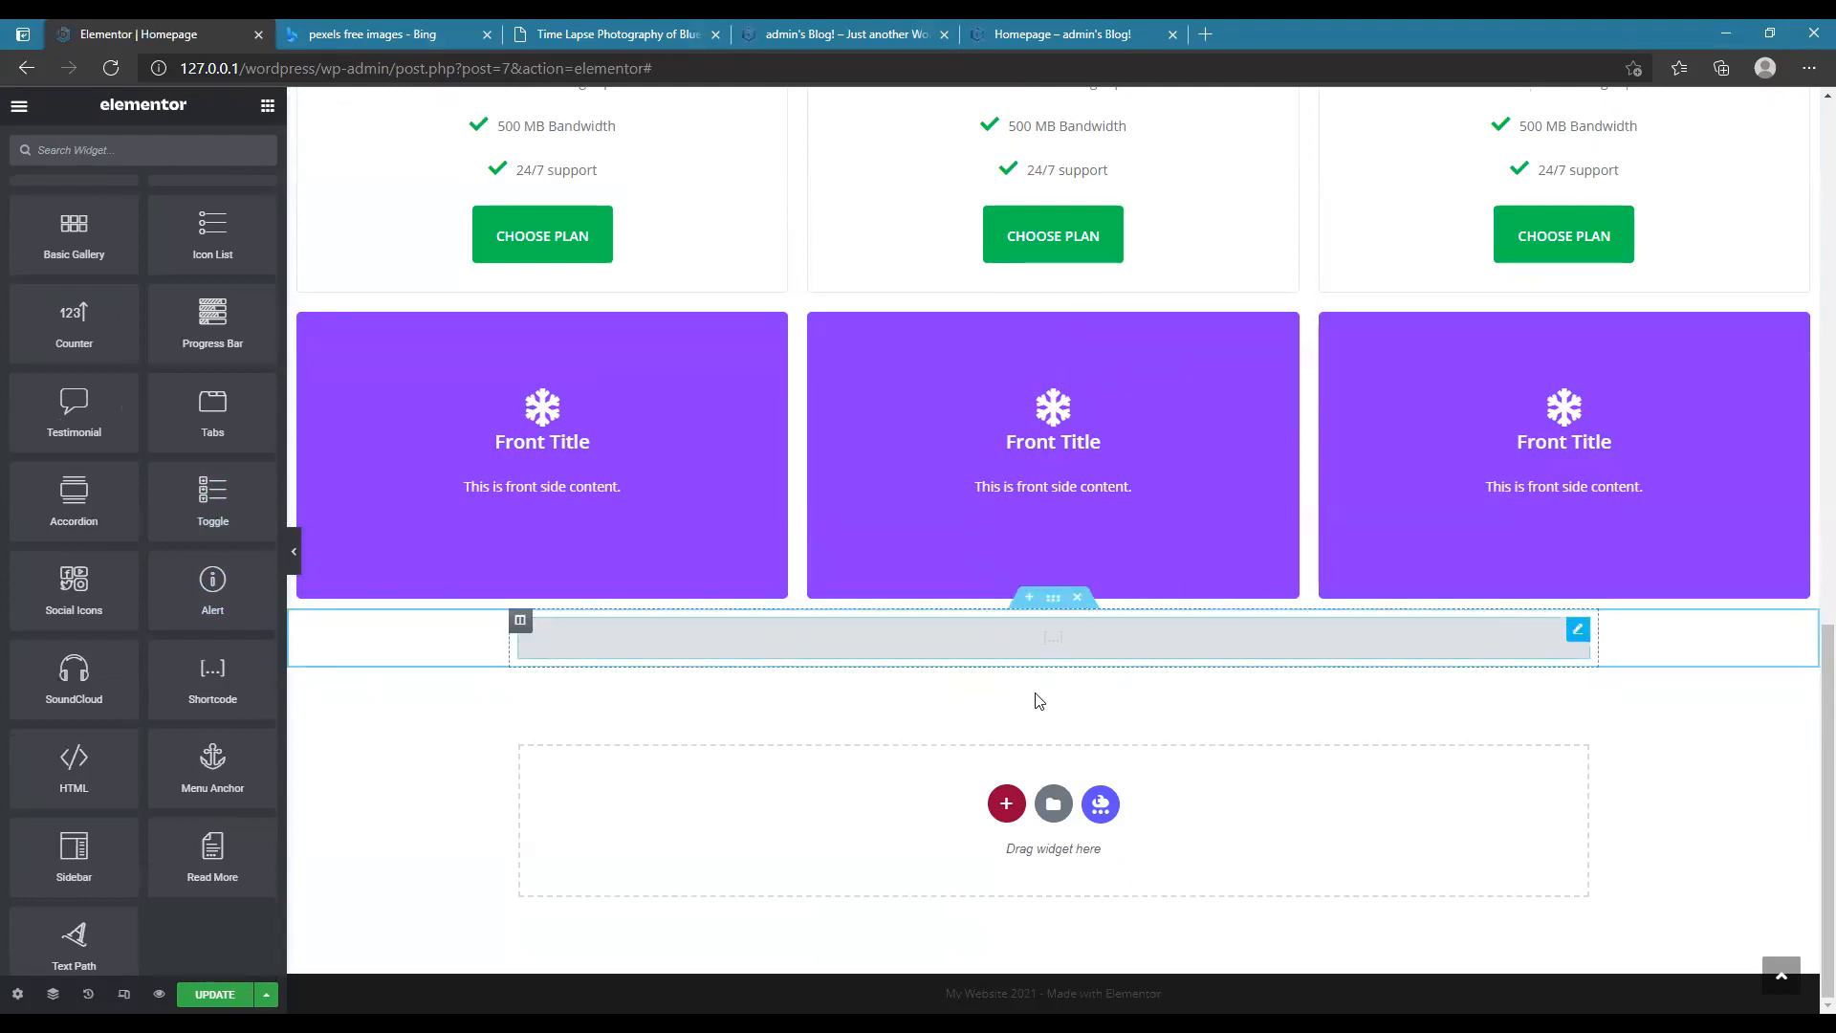
- Delete the section holding the Shortcode widget and add a fresh single-column section below the flip boxes
left_click(1077, 597)
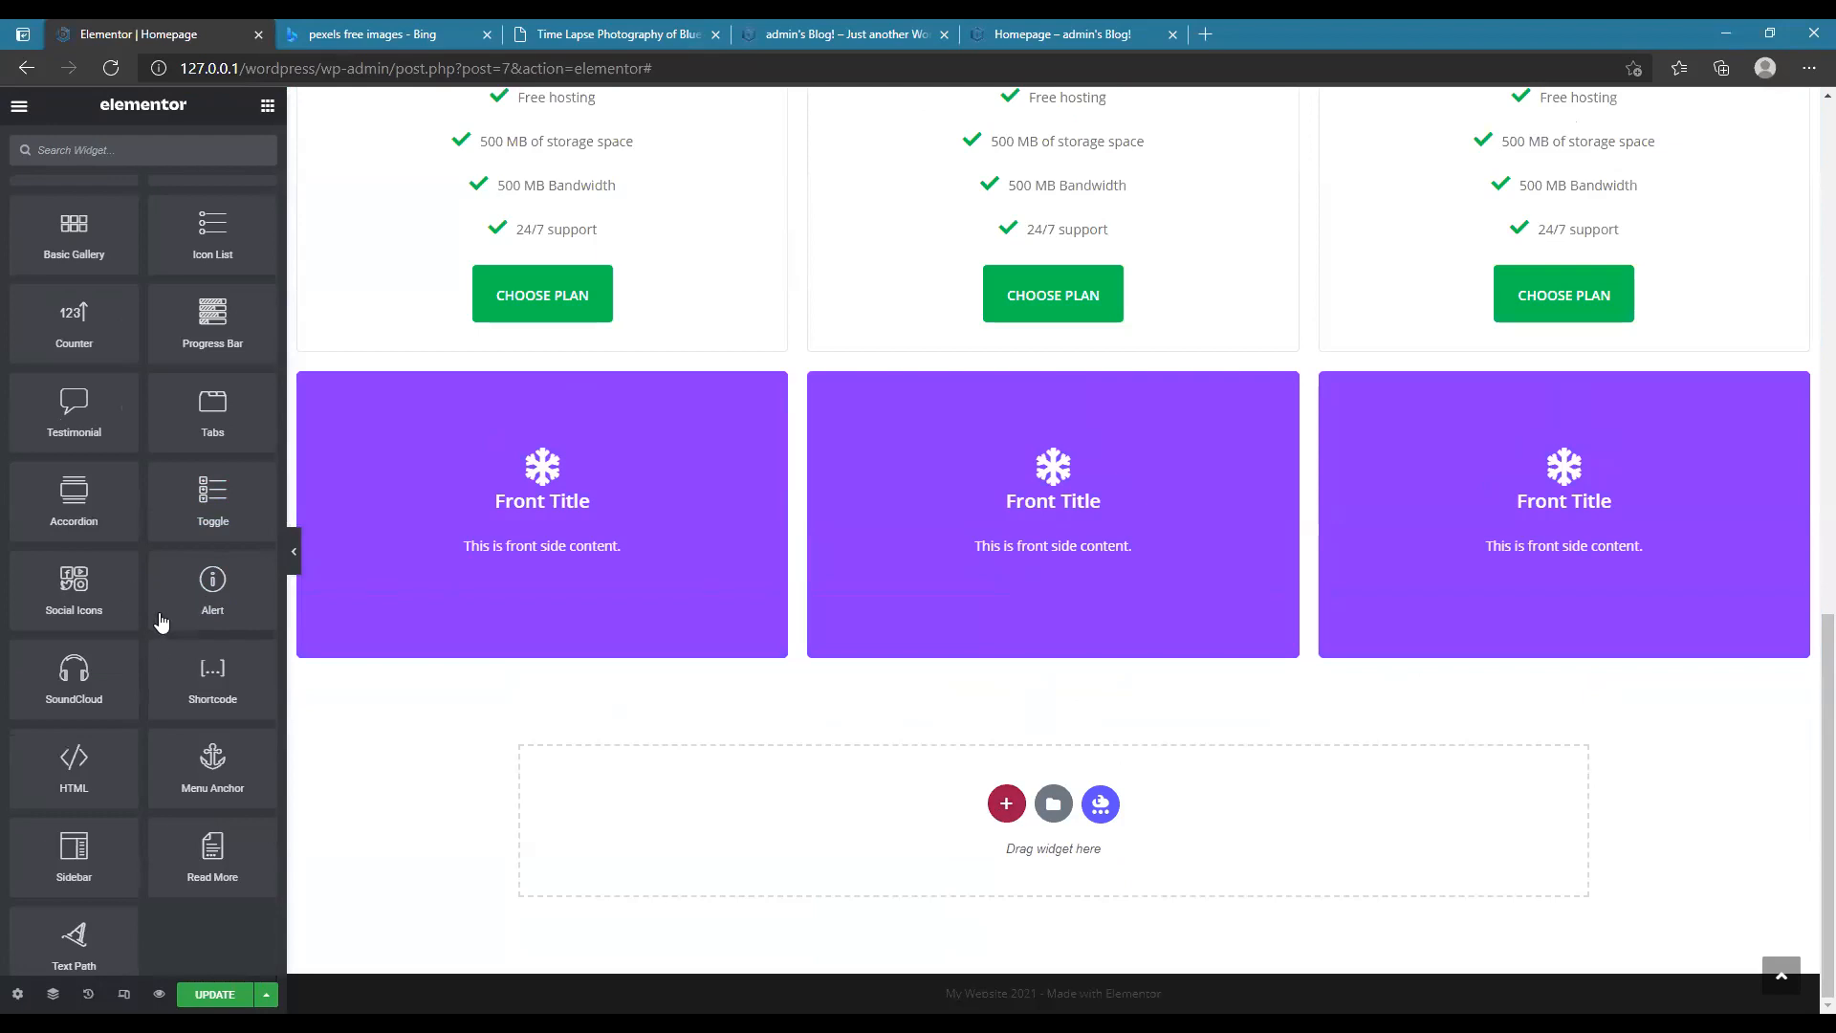
scroll(172, 612, "down", 4)
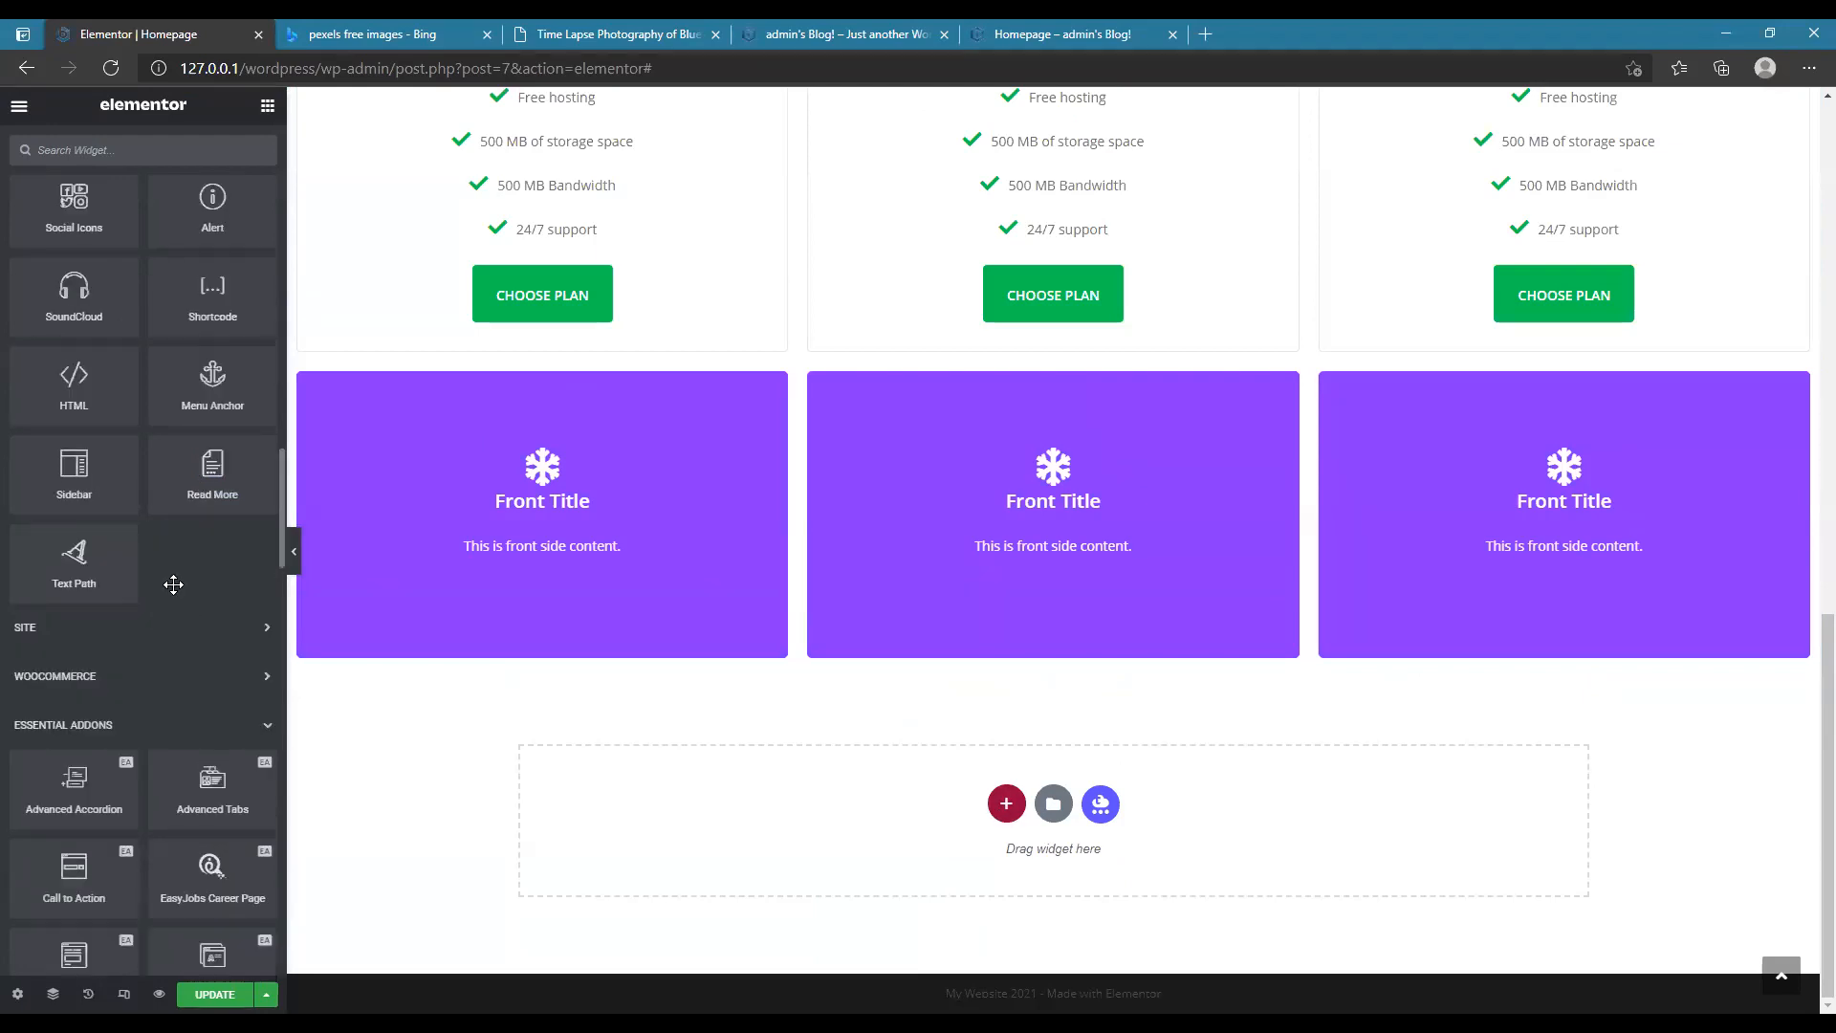
scroll(173, 585, "up", 3)
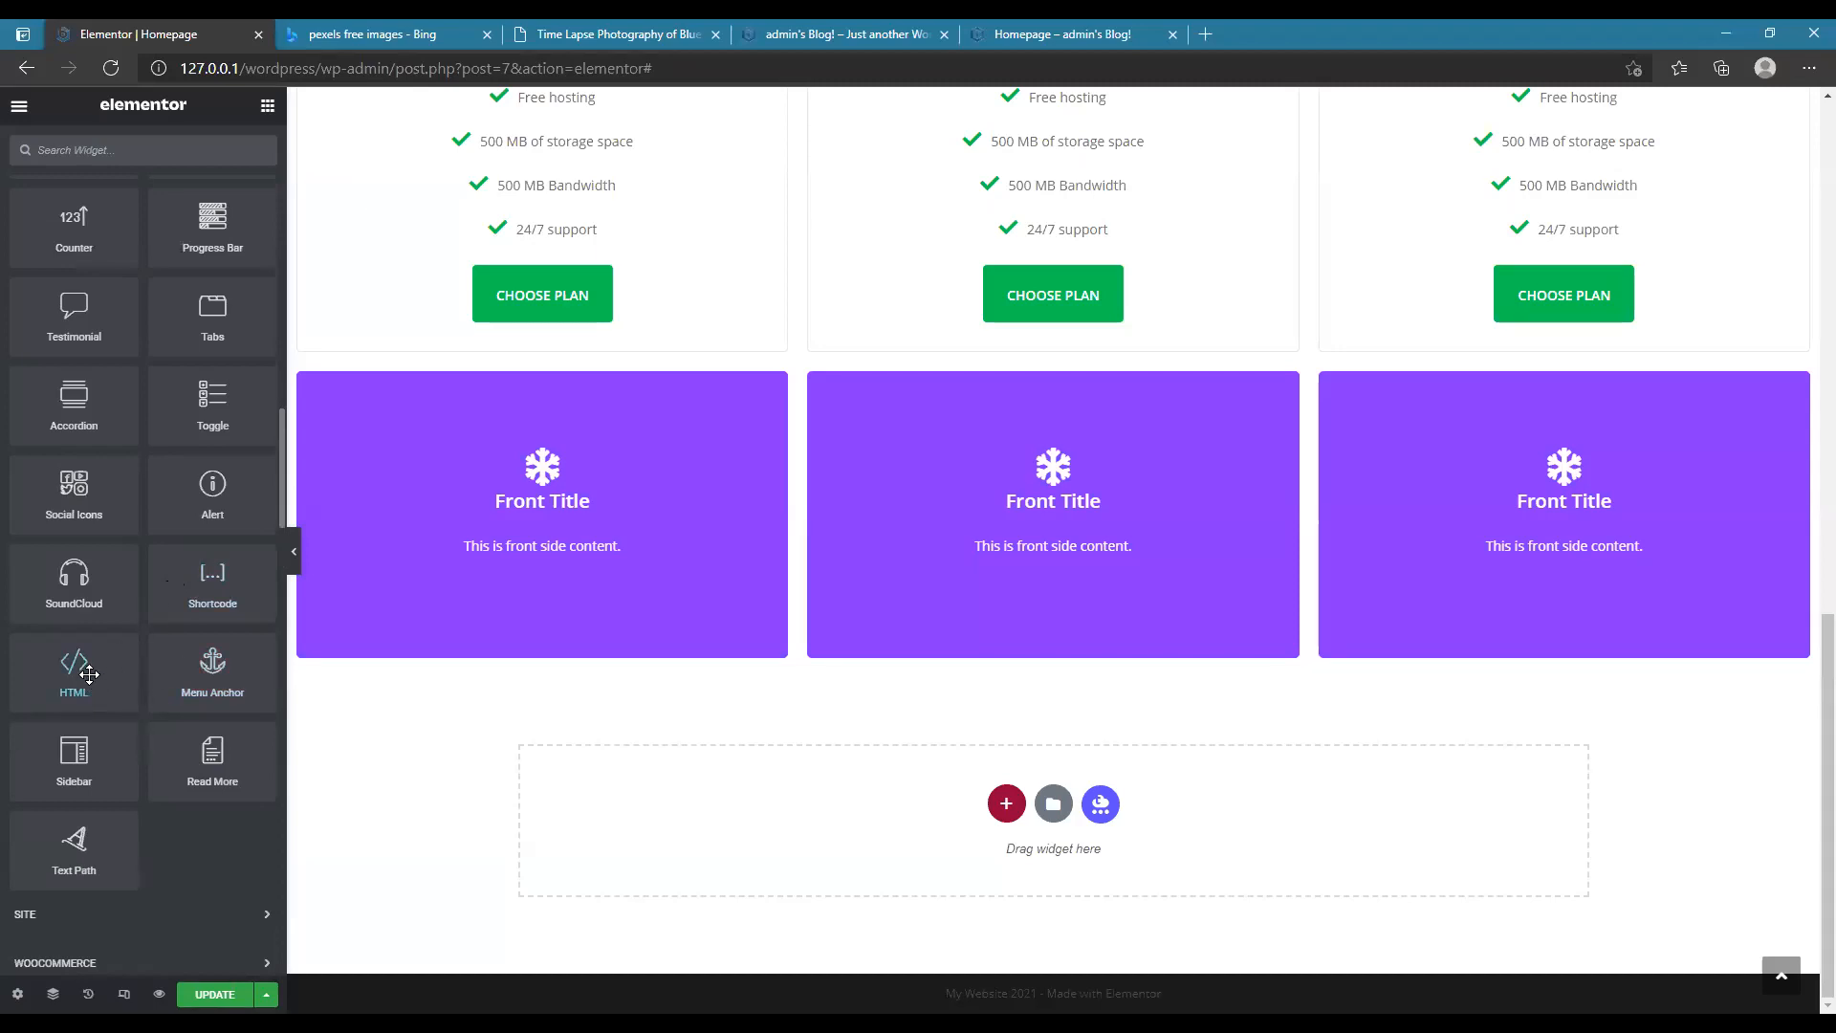
left_click(1006, 803)
left_click(789, 789)
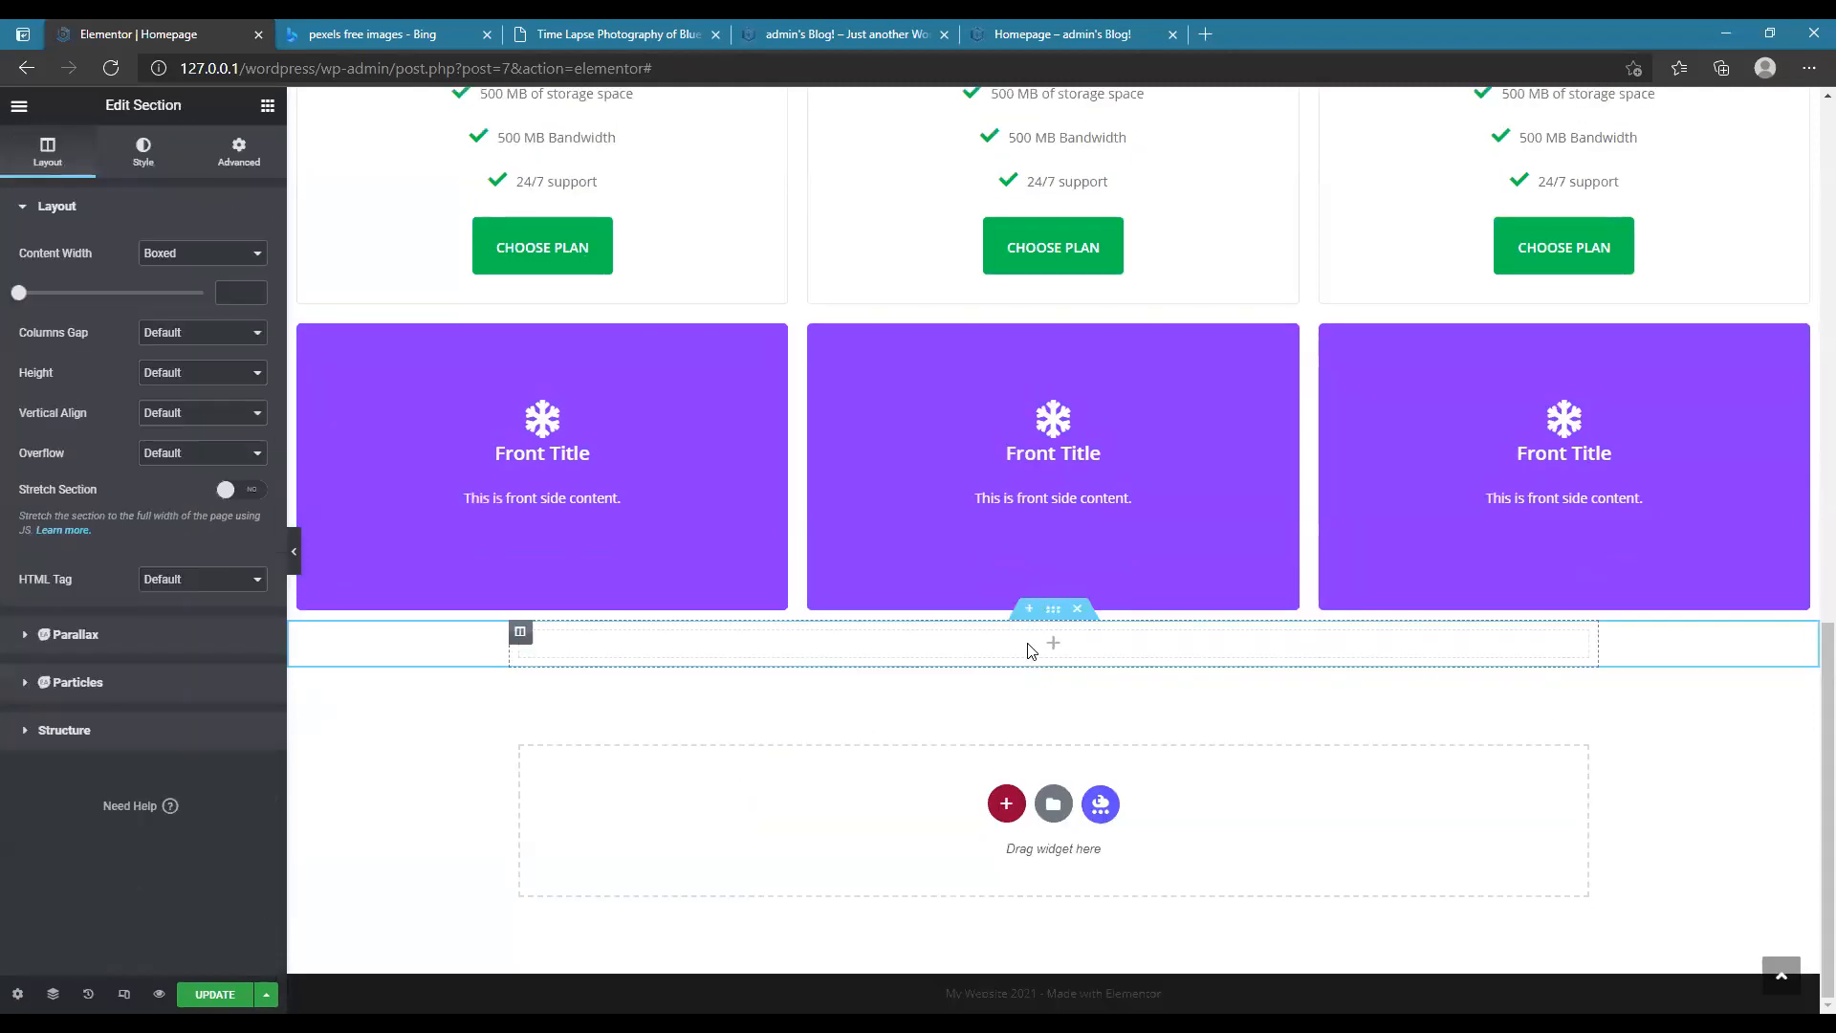
- Try to place an HTML widget in the empty single-column section below the flip boxes
left_click(268, 105)
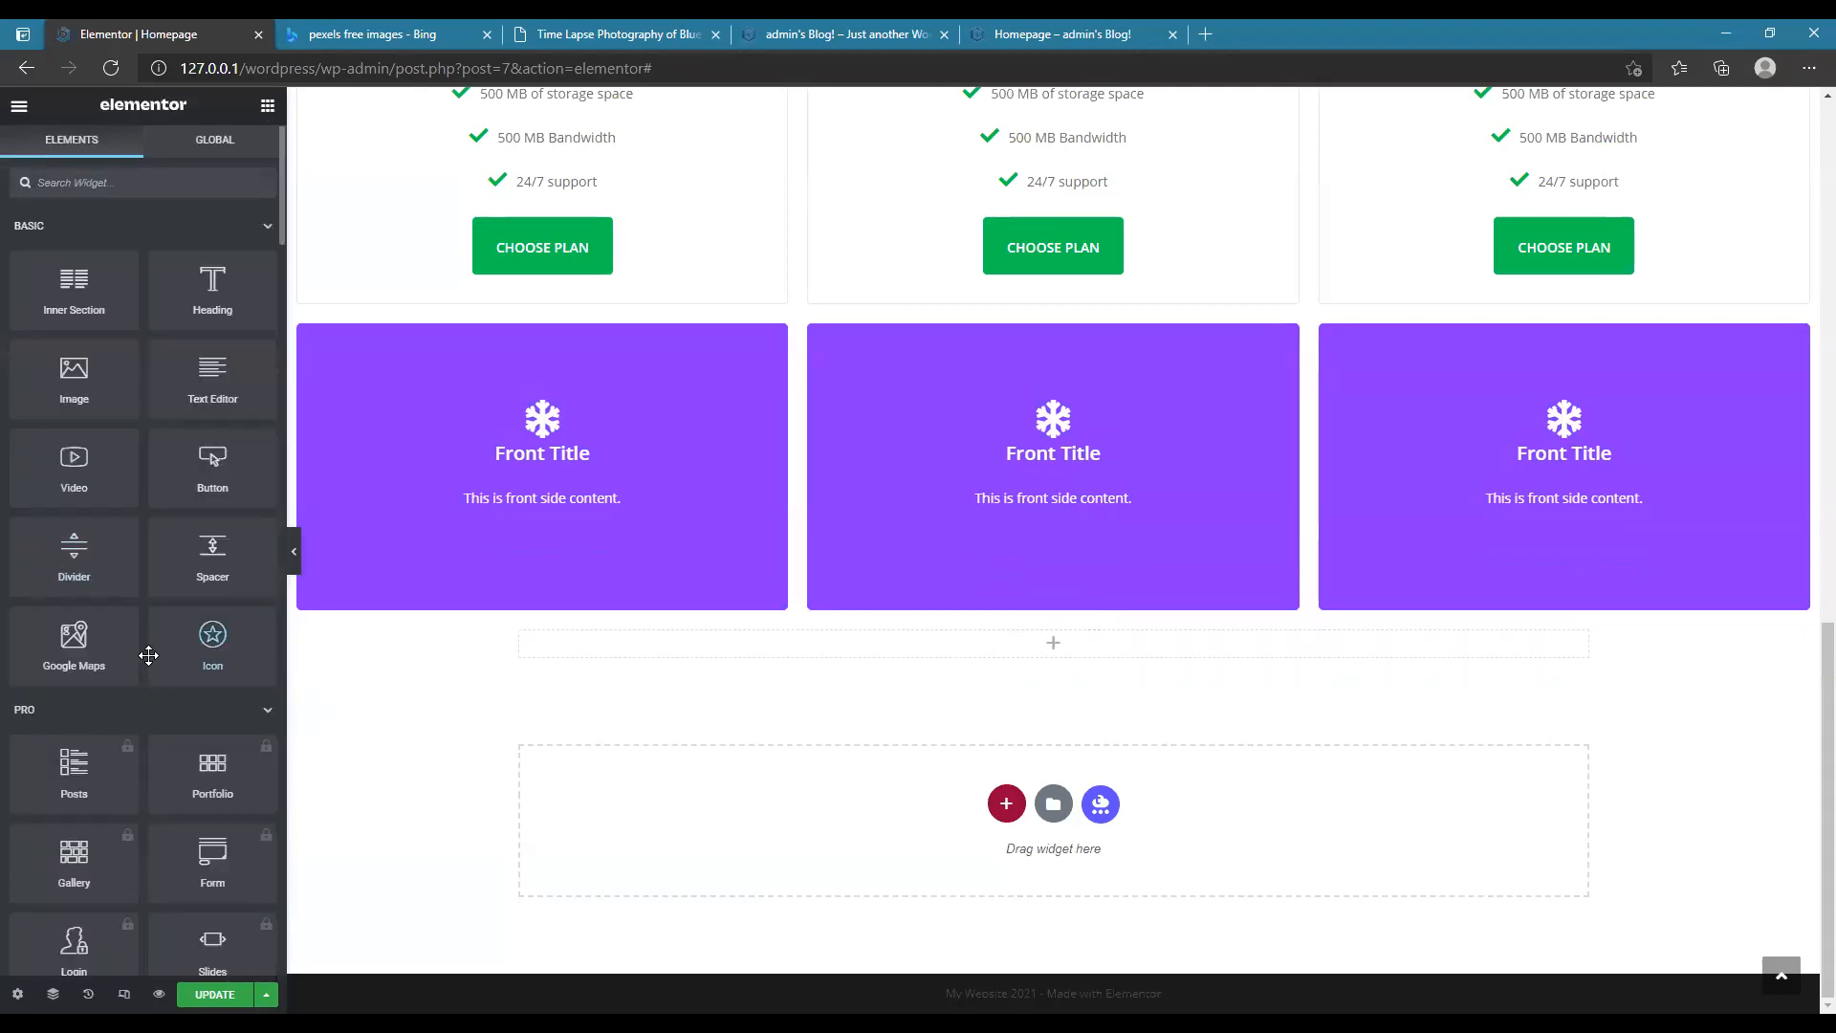
scroll(260, 607, "down", 8)
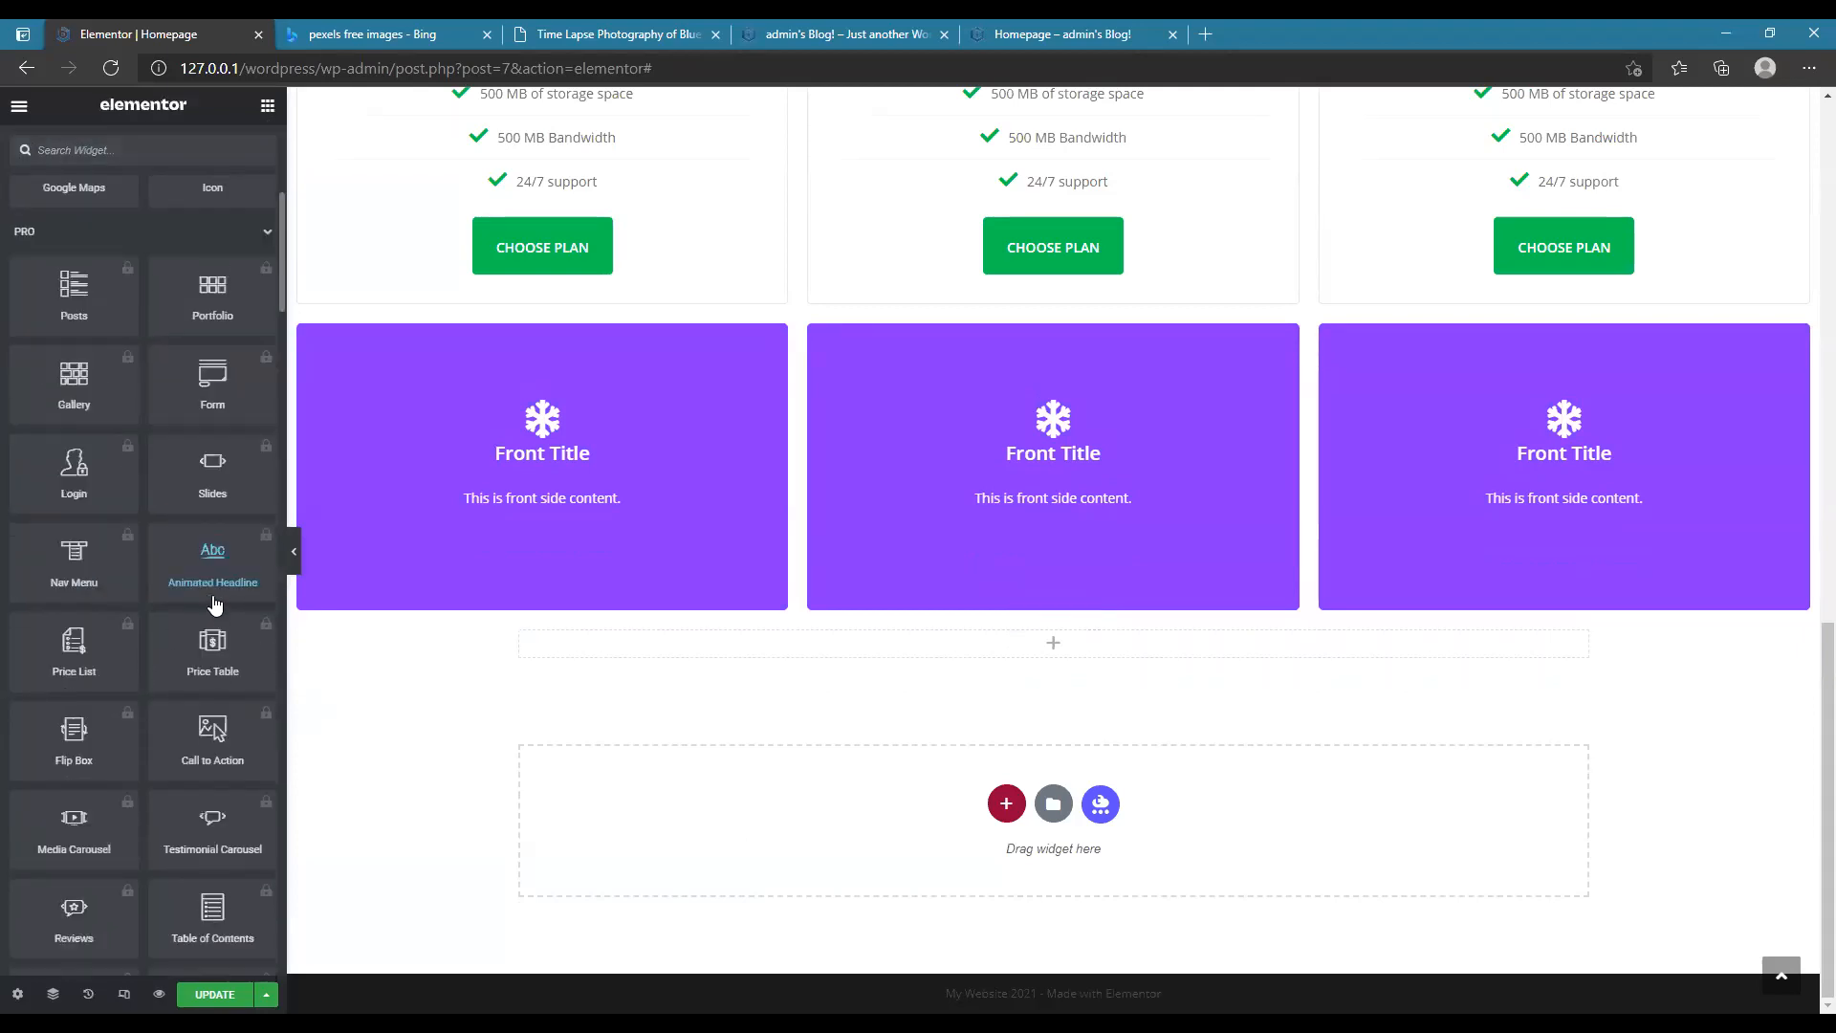
scroll(181, 521, "down", 1)
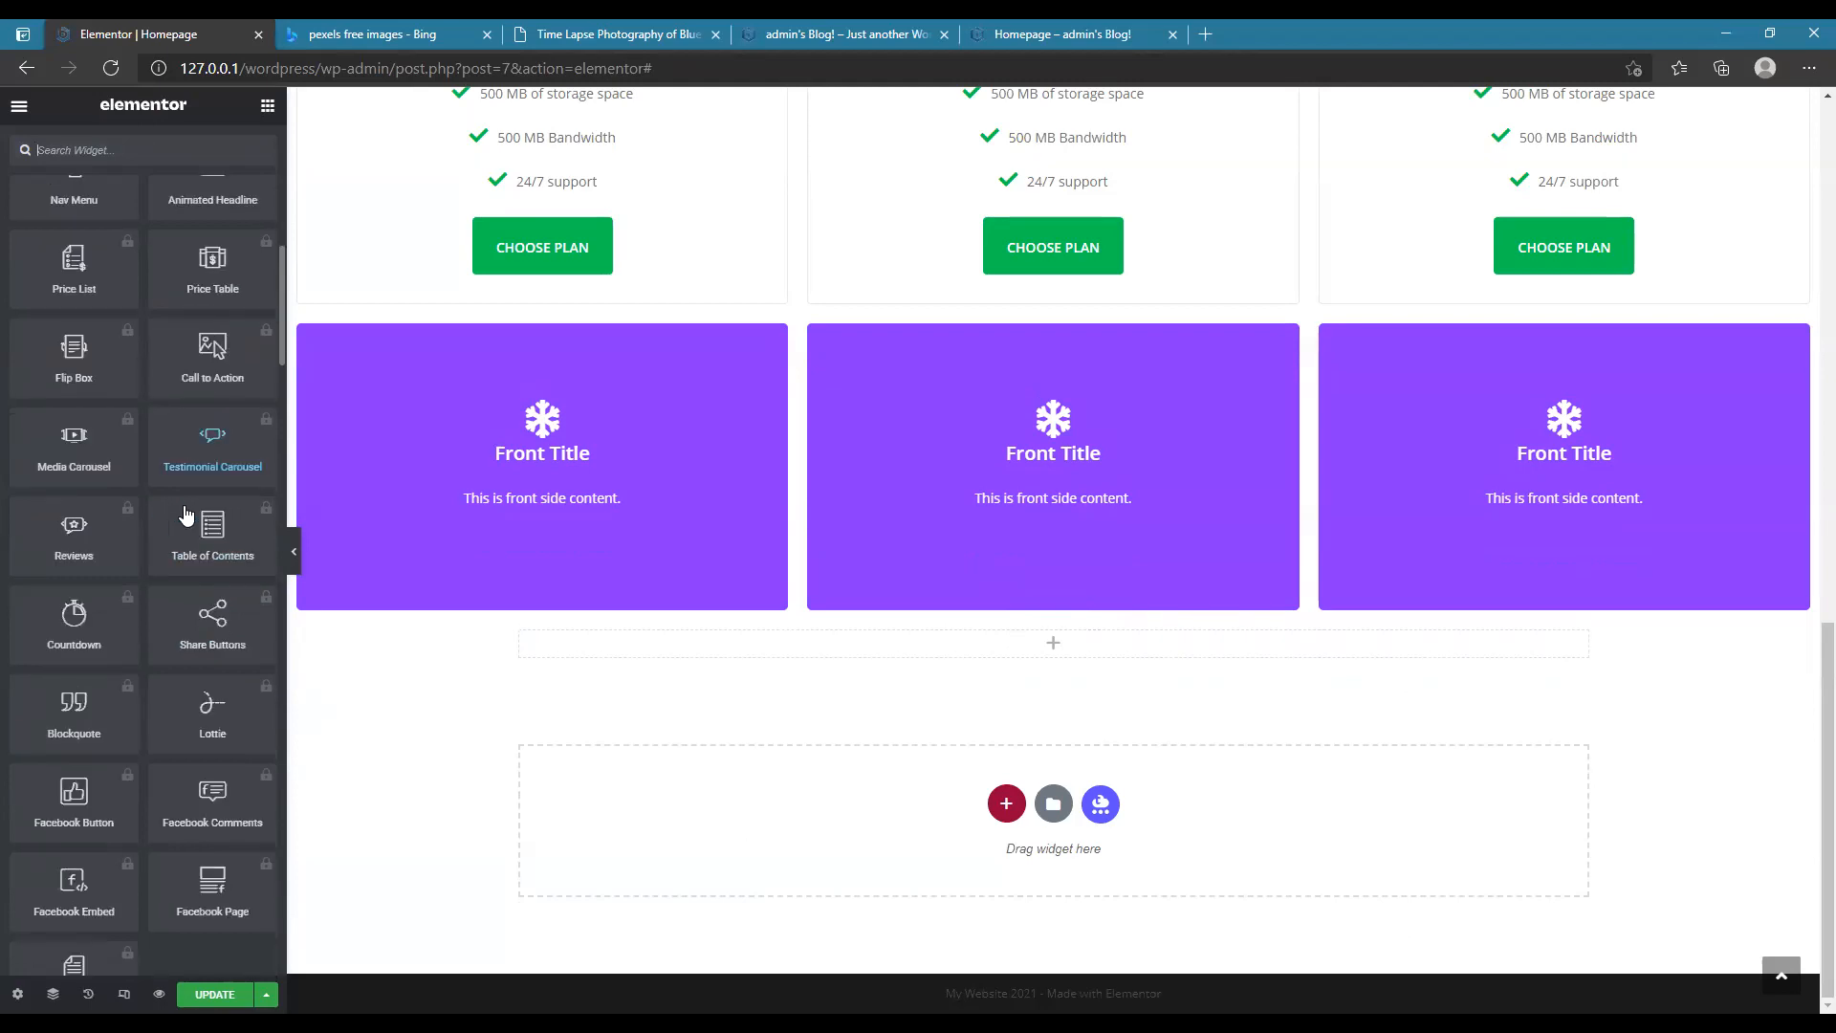
scroll(201, 468, "down", 8)
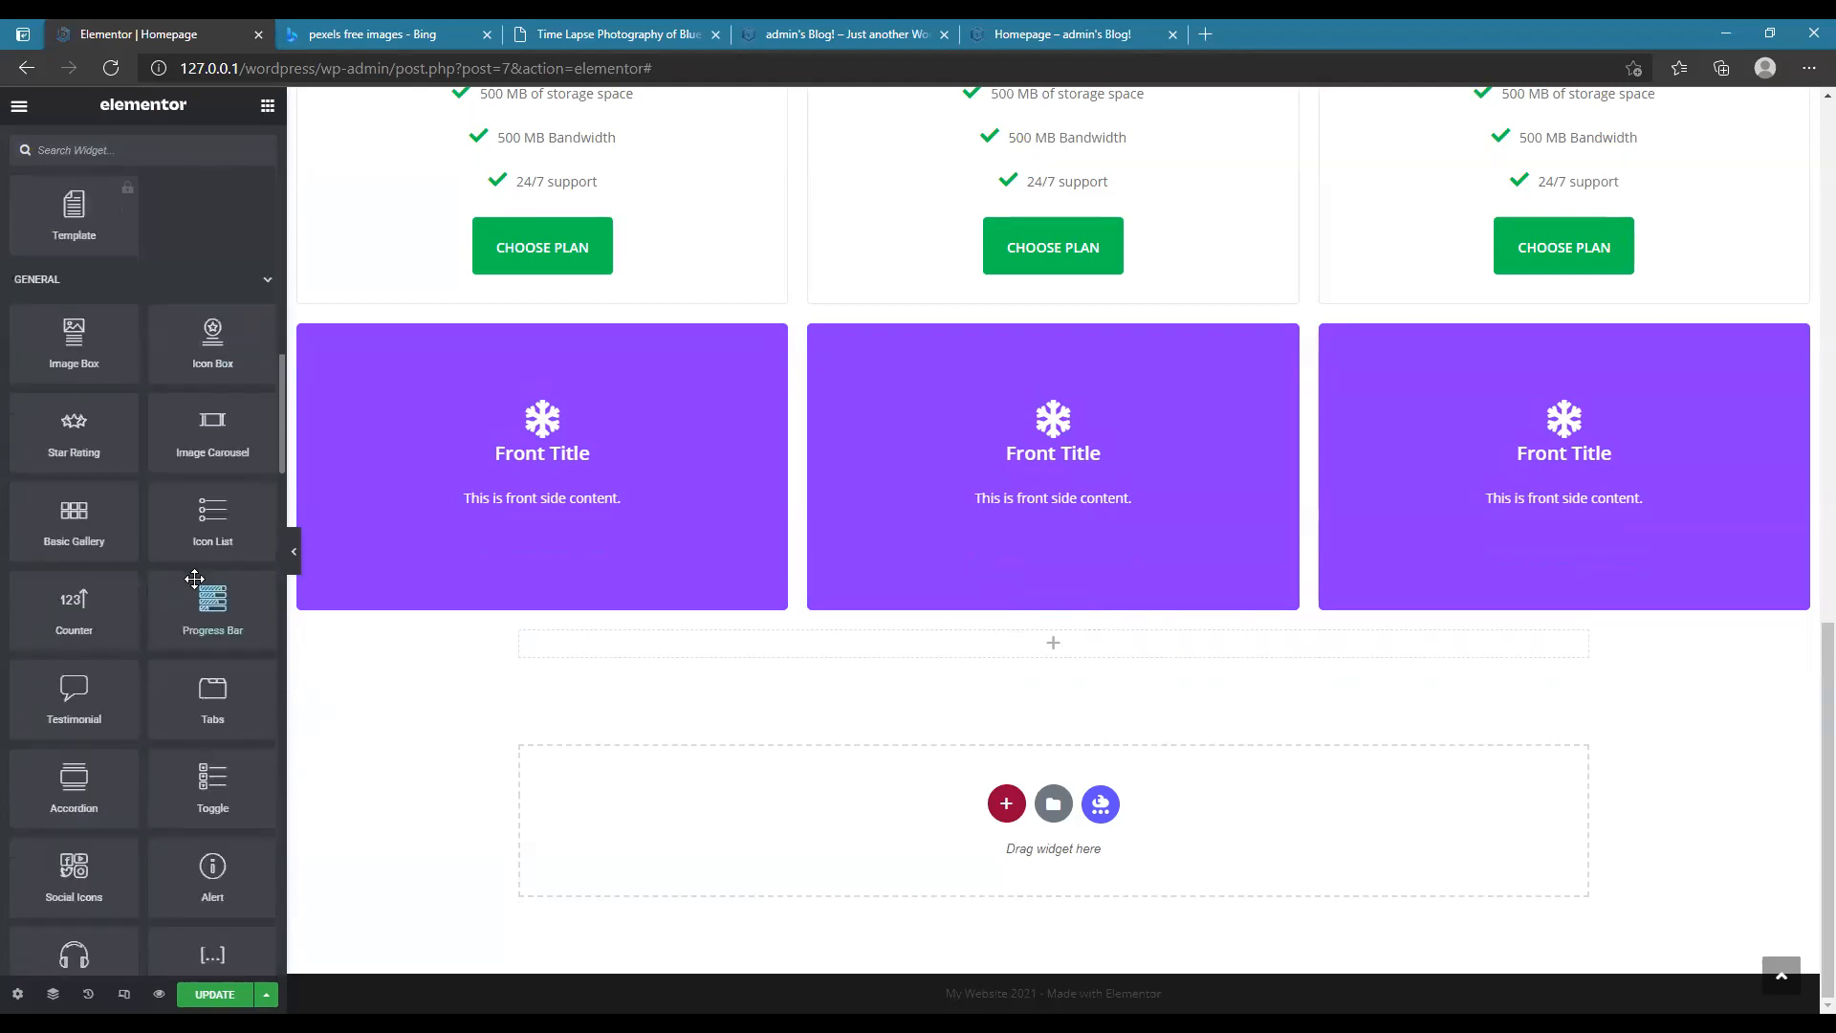
scroll(196, 574, "down", 2)
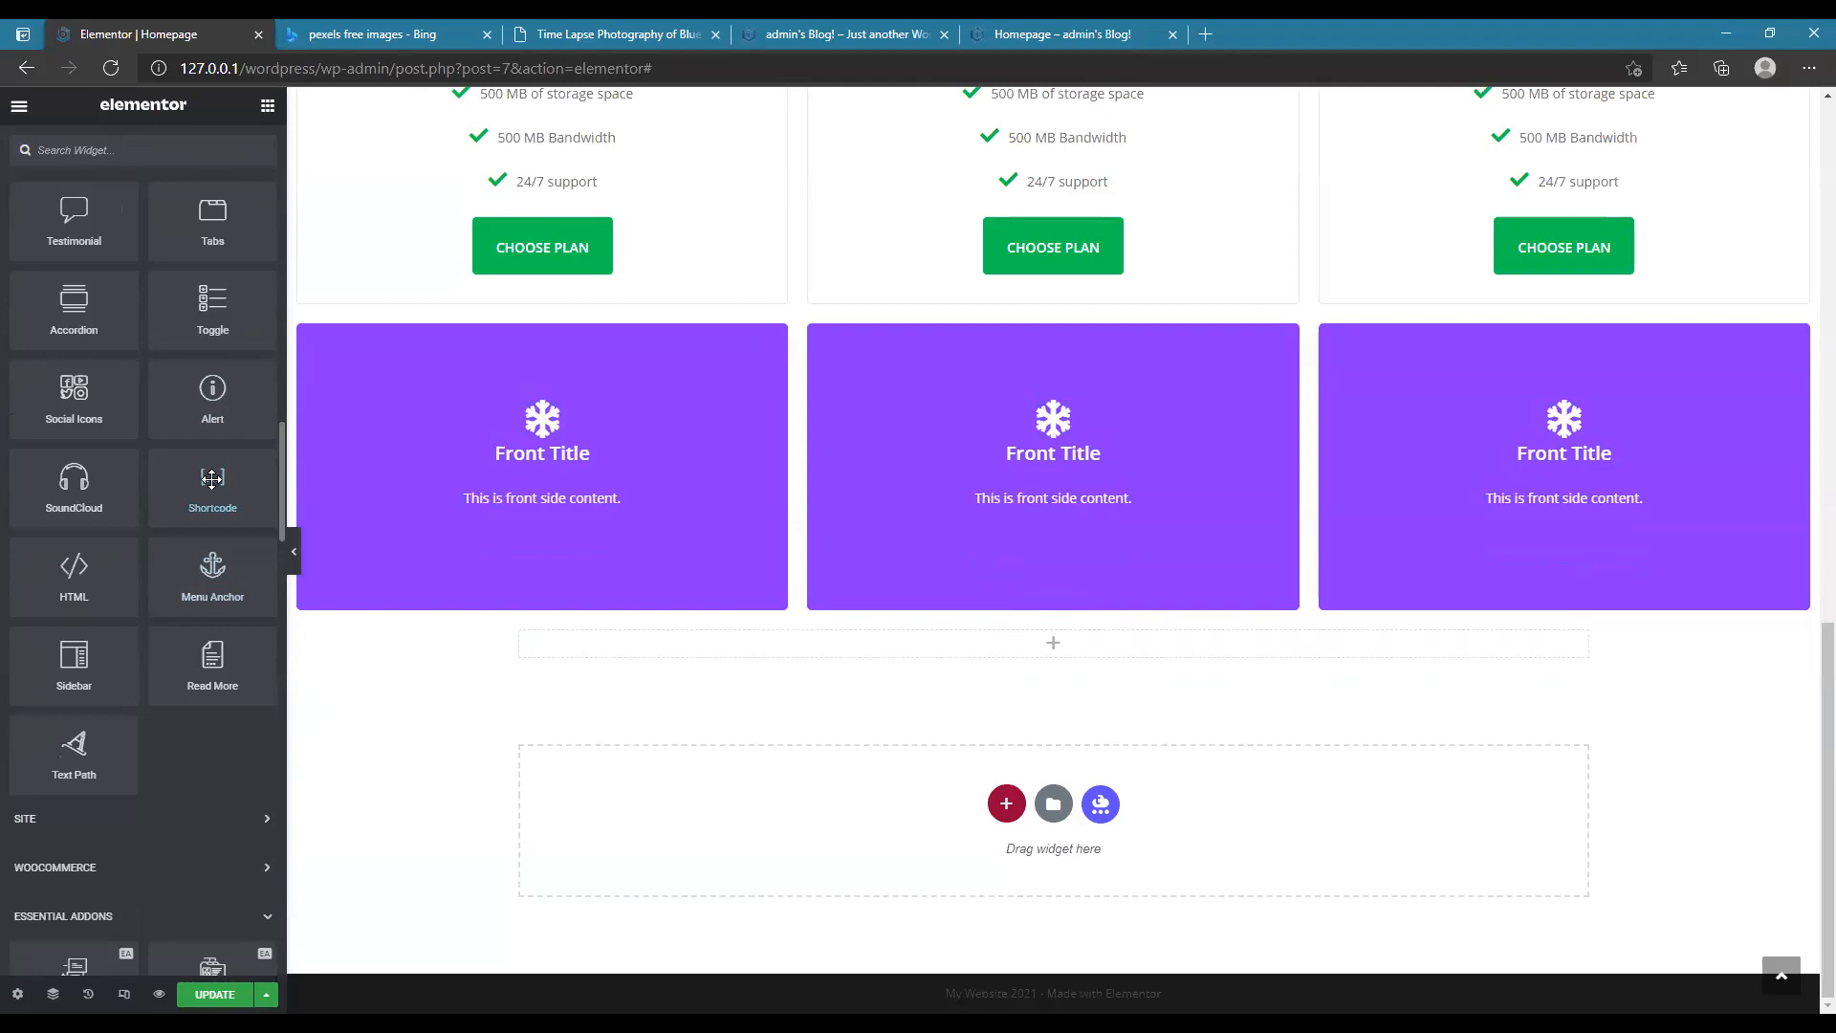
left_click_drag(74, 579, 1057, 645)
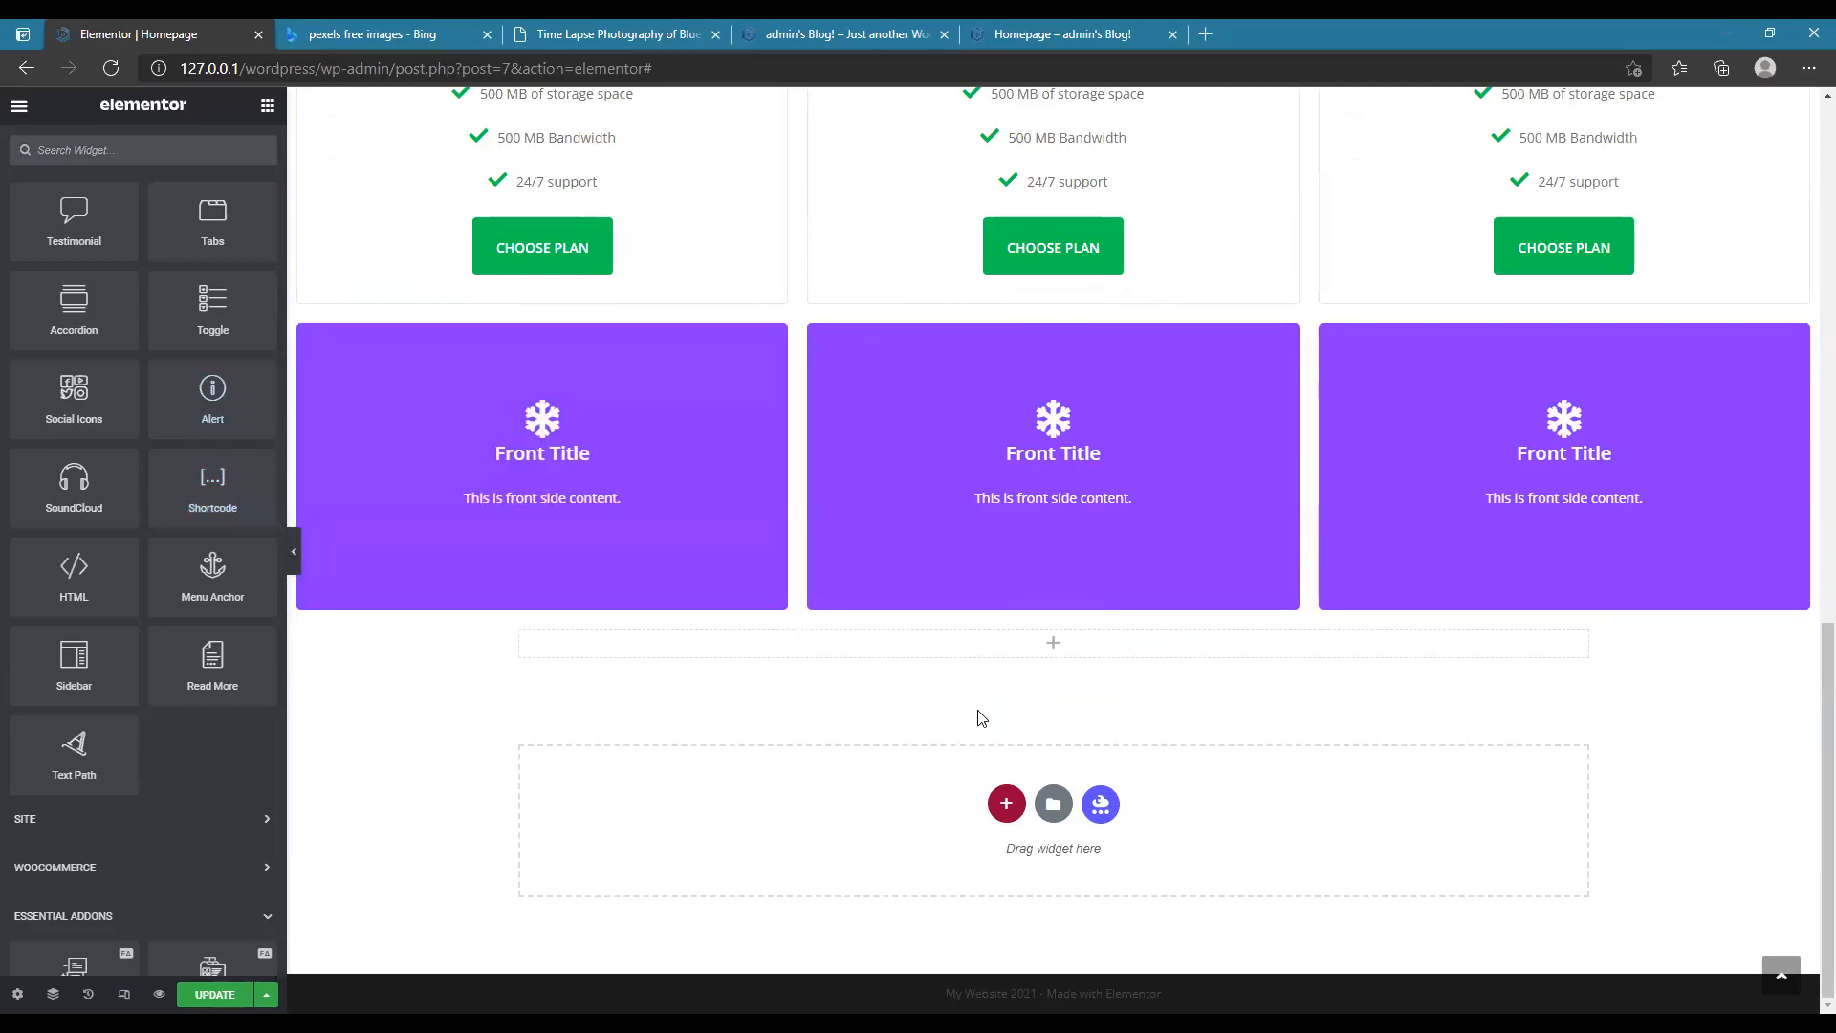
- Place an Essential Addons Call to Action widget in the empty single-column section below the flip boxes
scroll(214, 599, "down", 2)
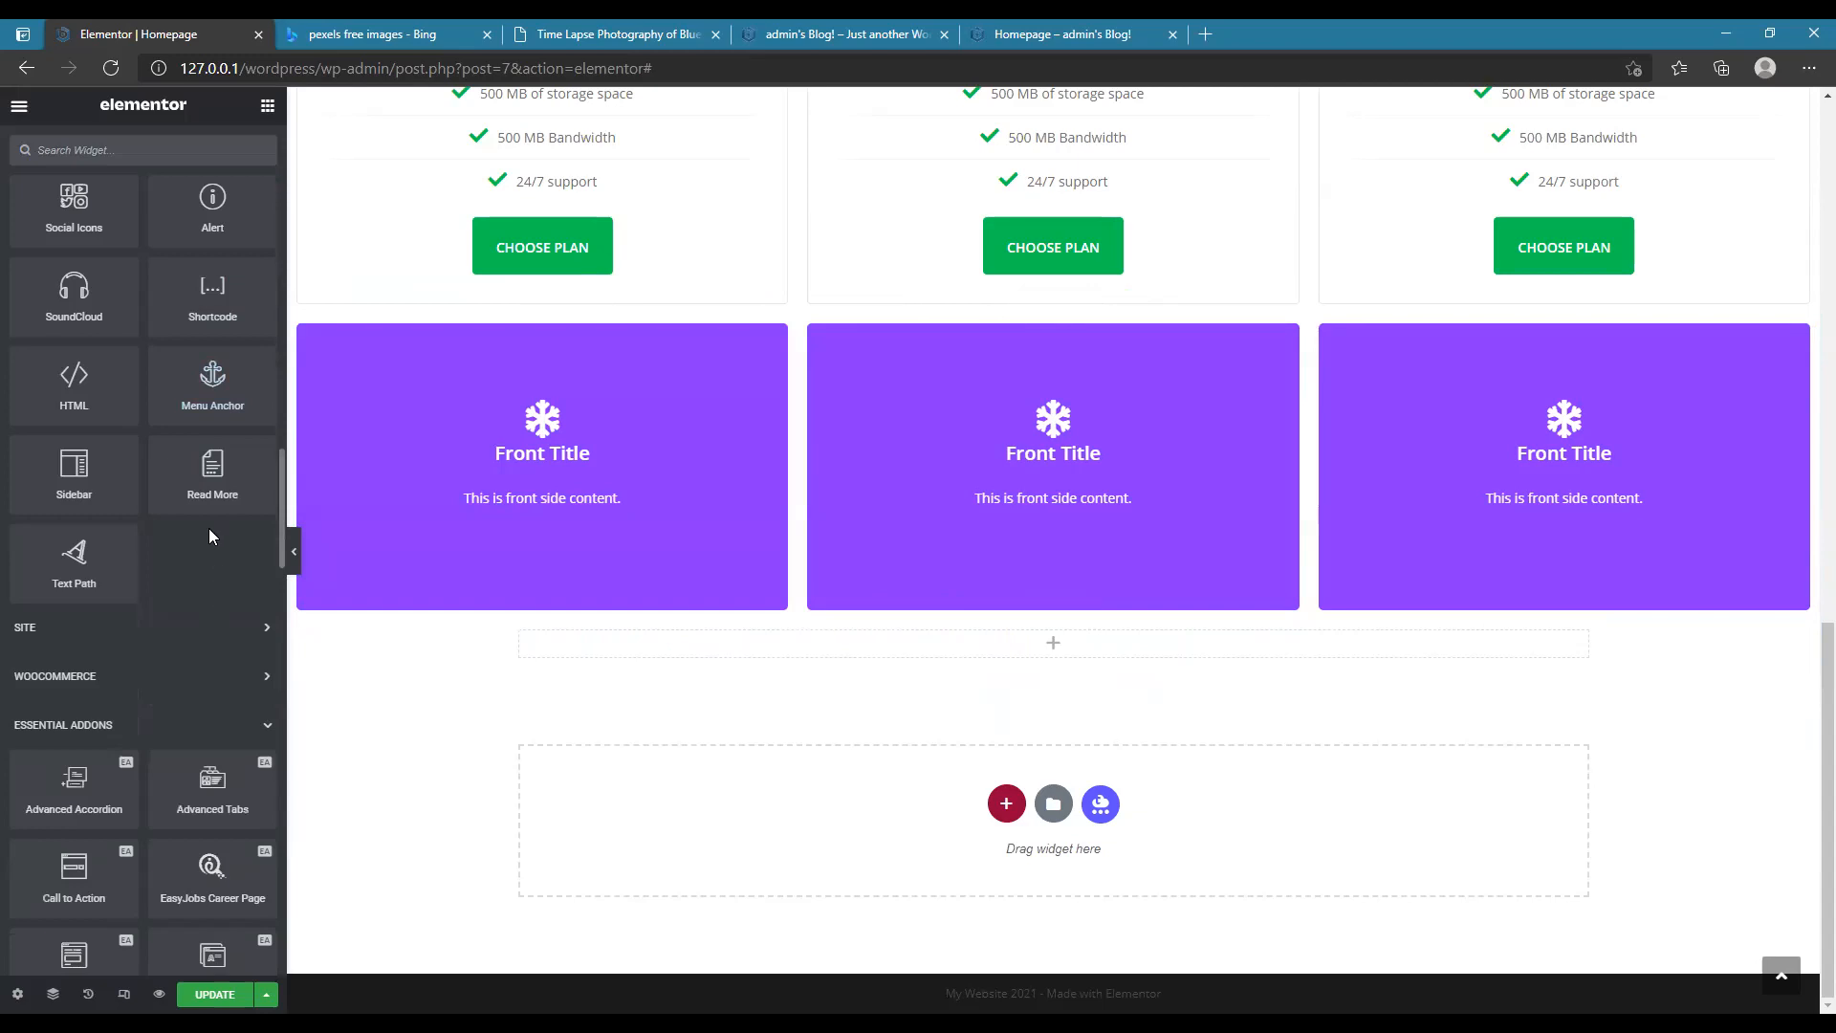
scroll(176, 457, "down", 2)
scroll(176, 457, "down", 2)
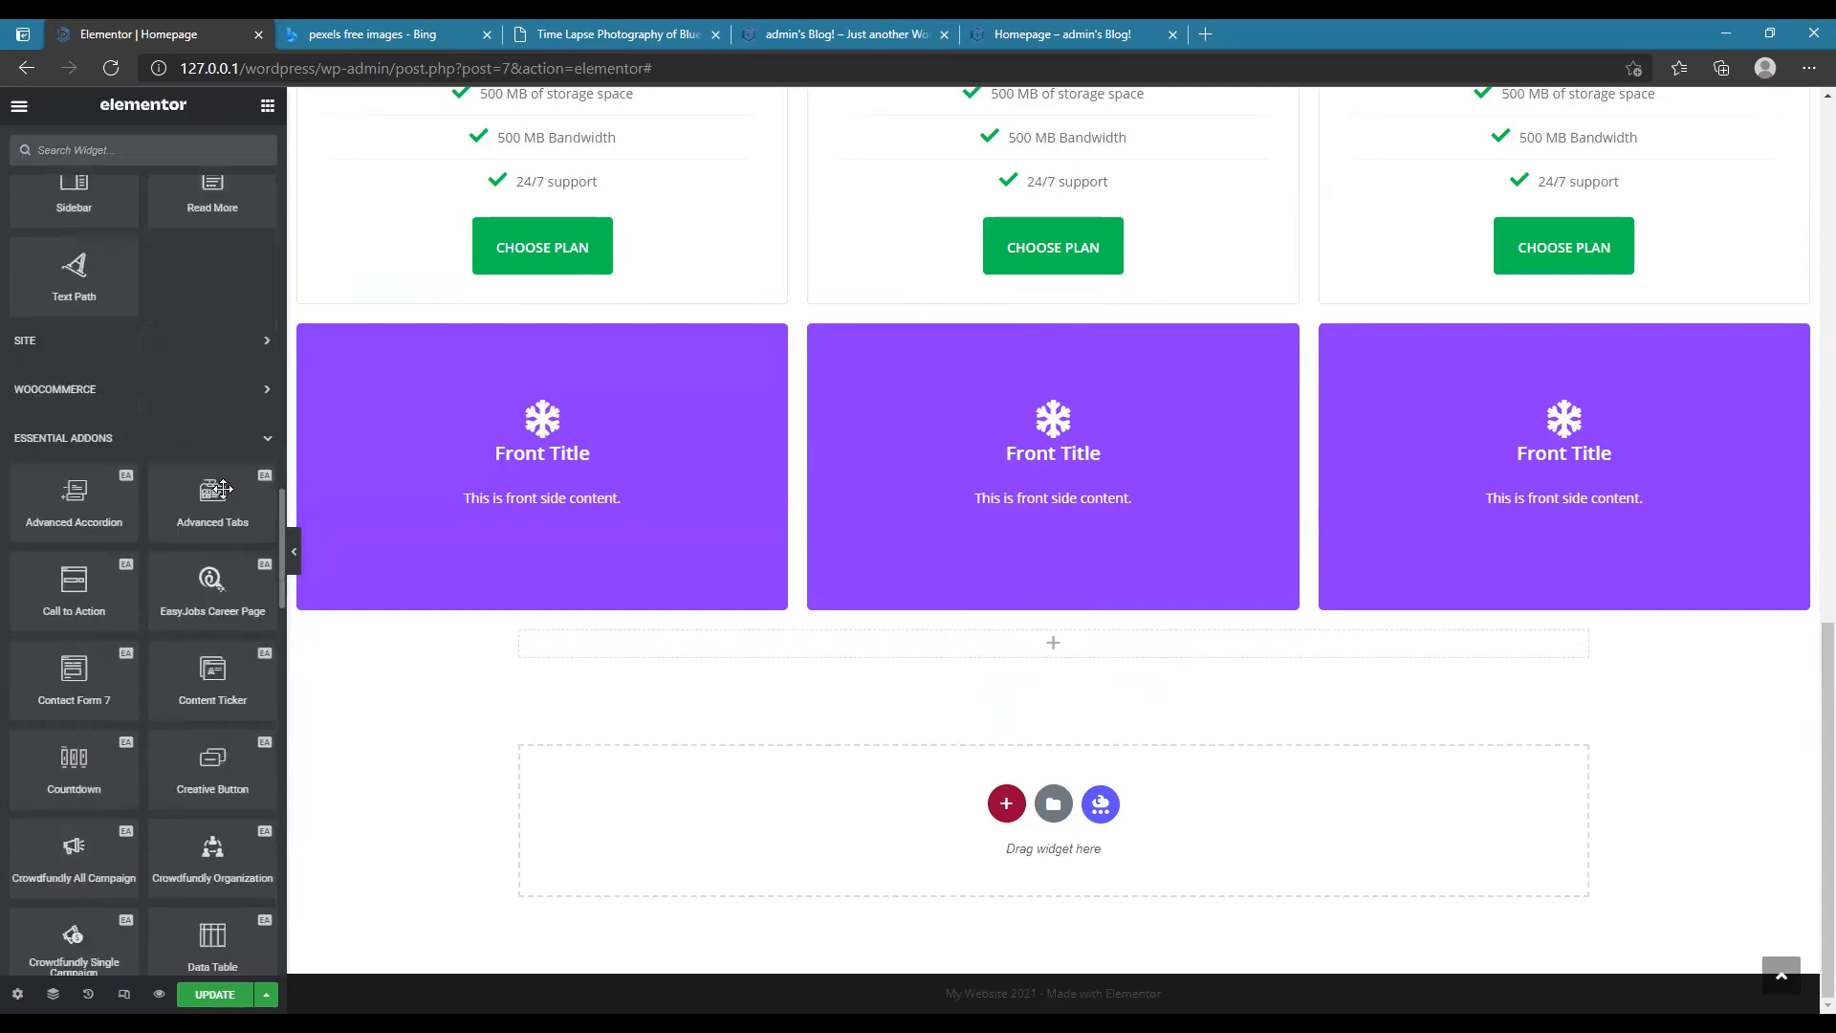
scroll(728, 397, "up", 9)
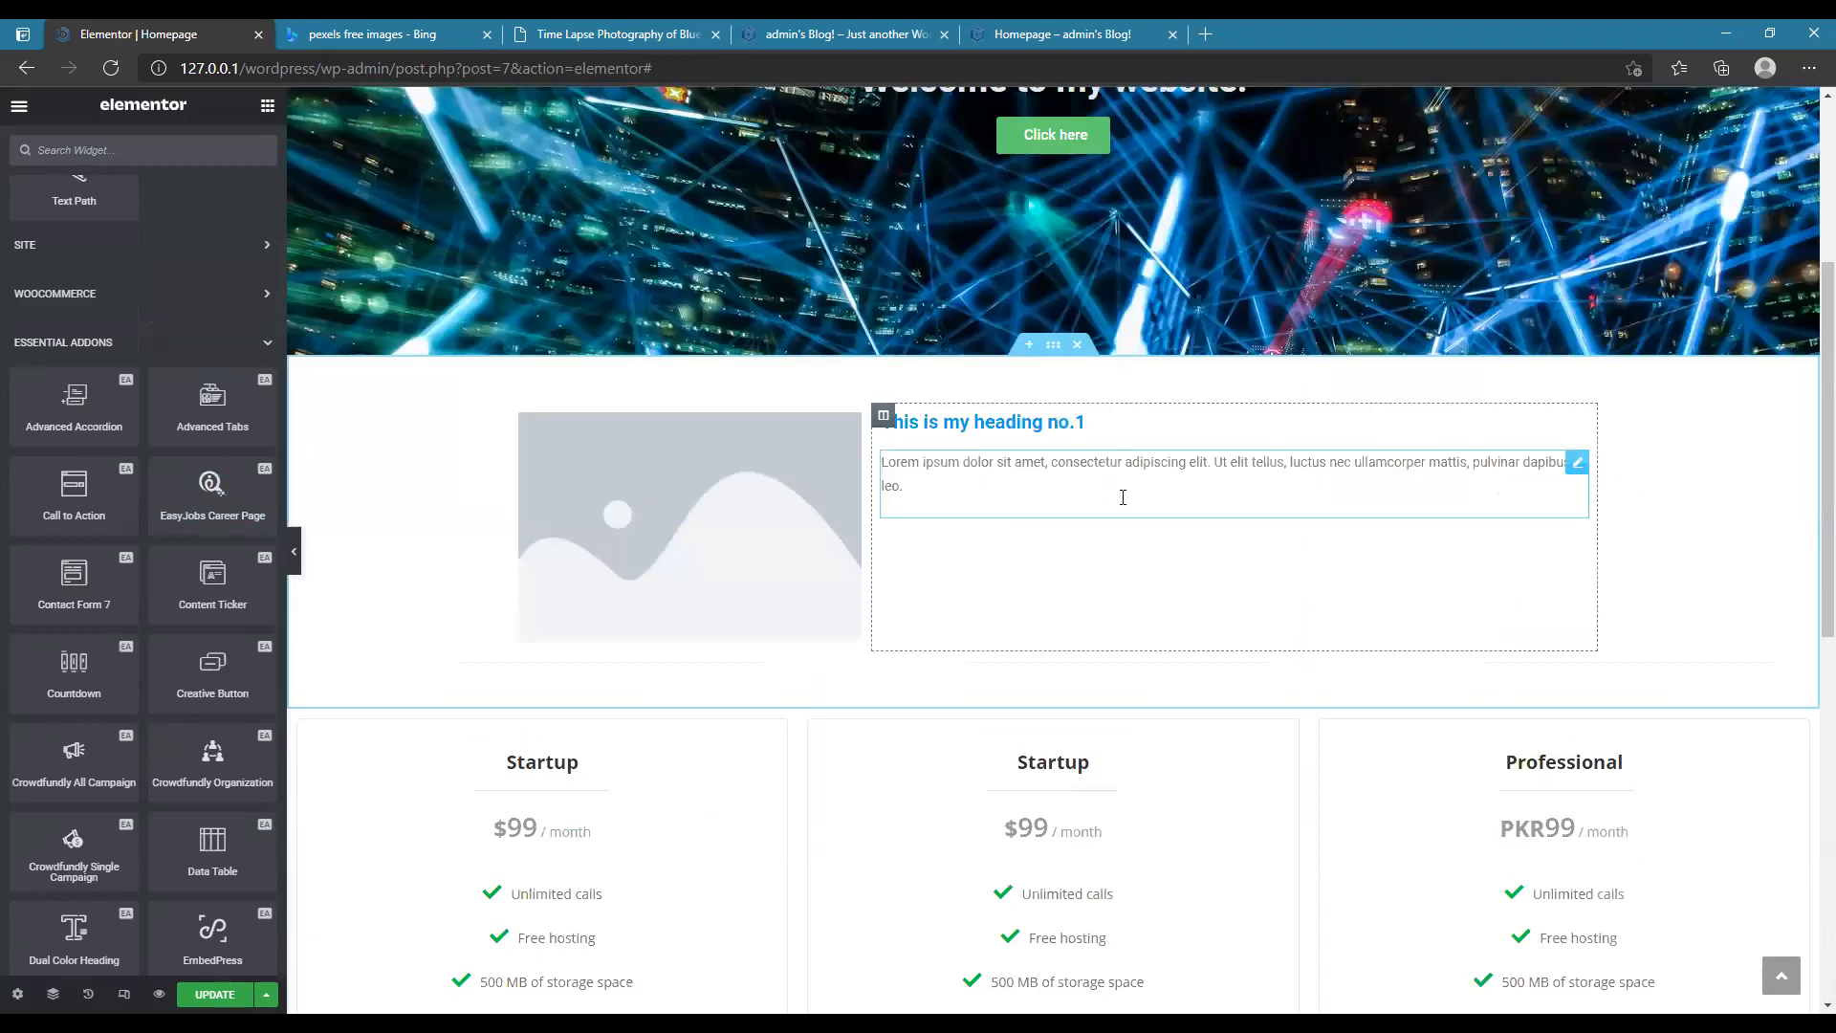
scroll(1052, 497, "down", 9)
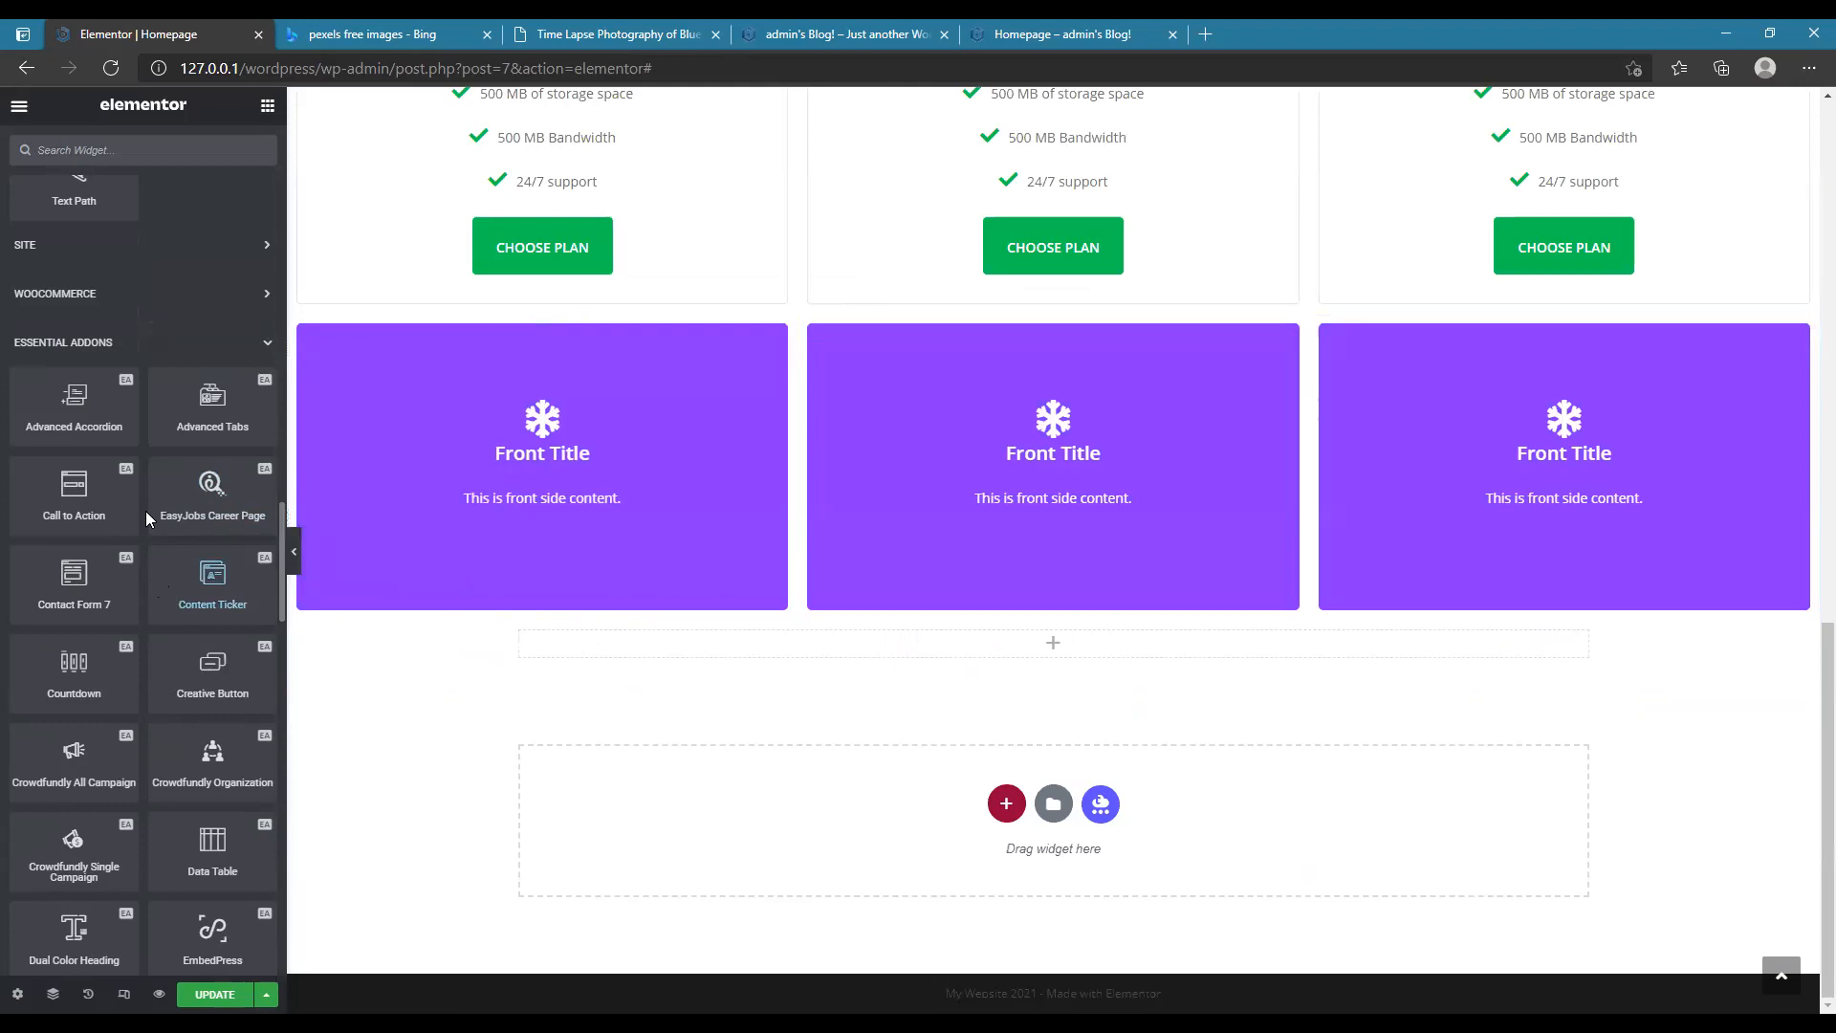
left_click_drag(93, 496, 1060, 643)
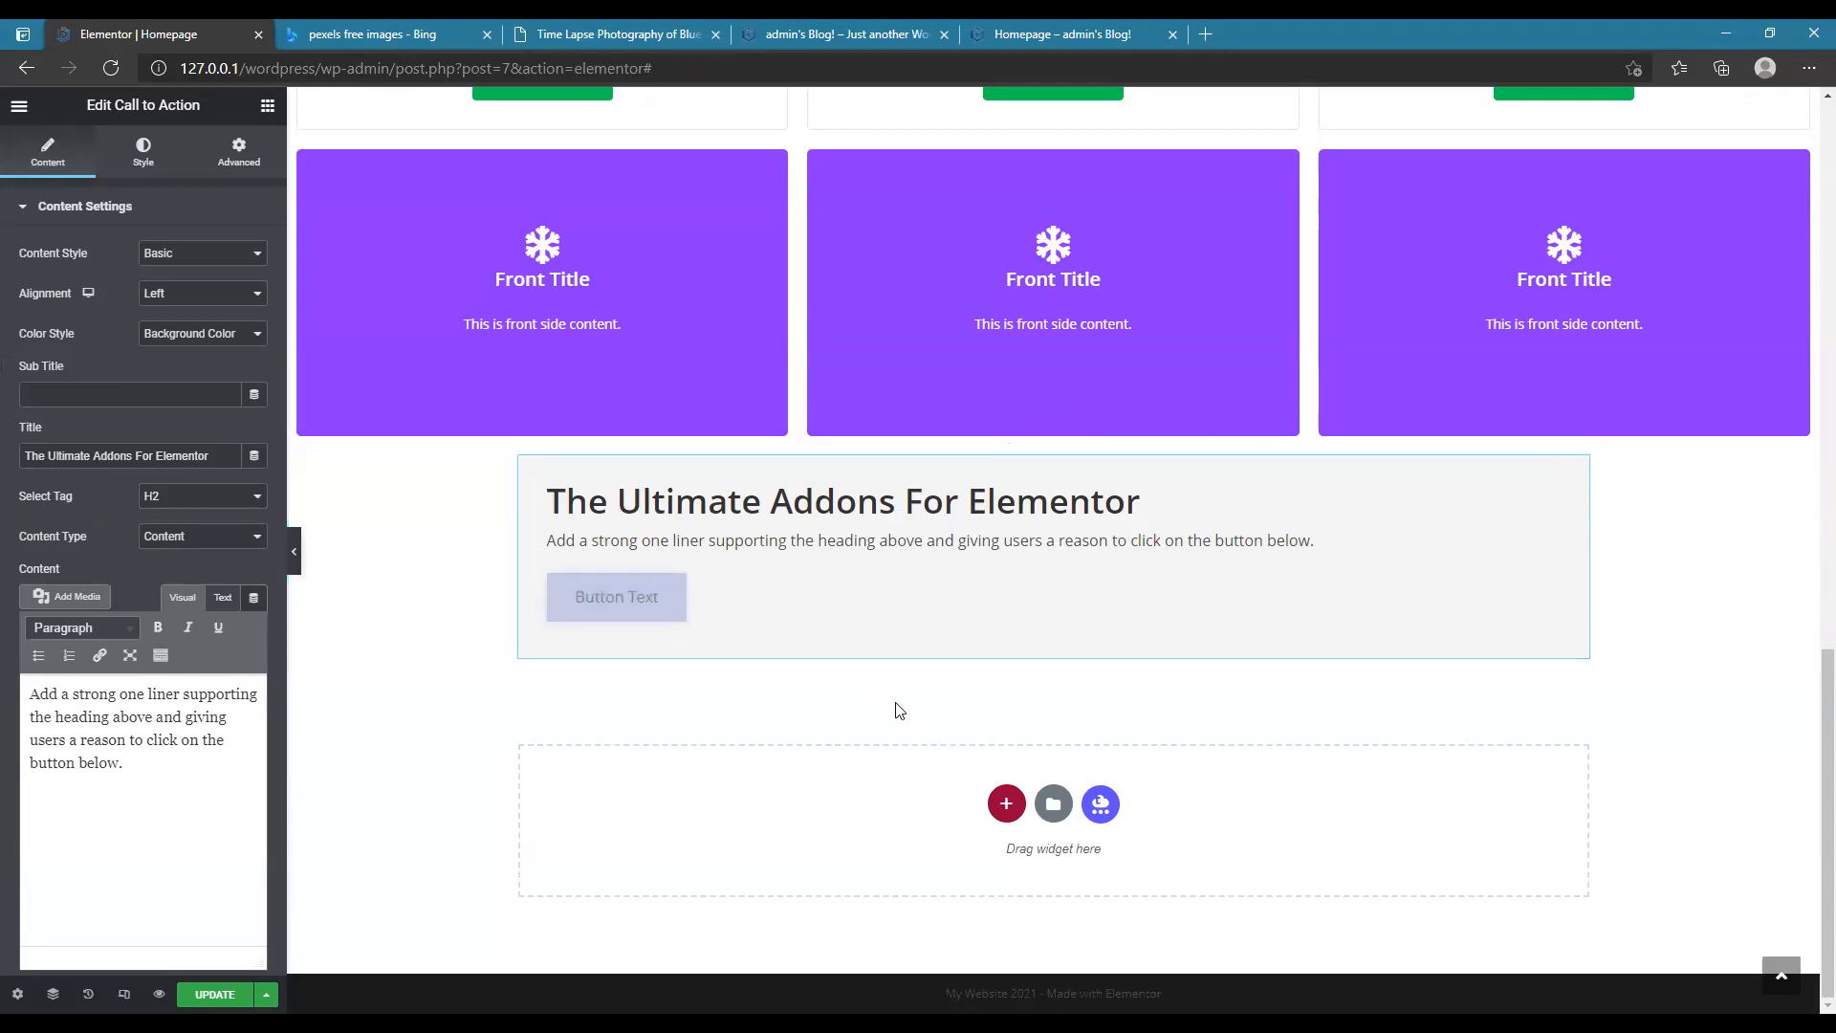
- Add a new single-column section below the Call to Action widget
scroll(874, 679, "up", 3)
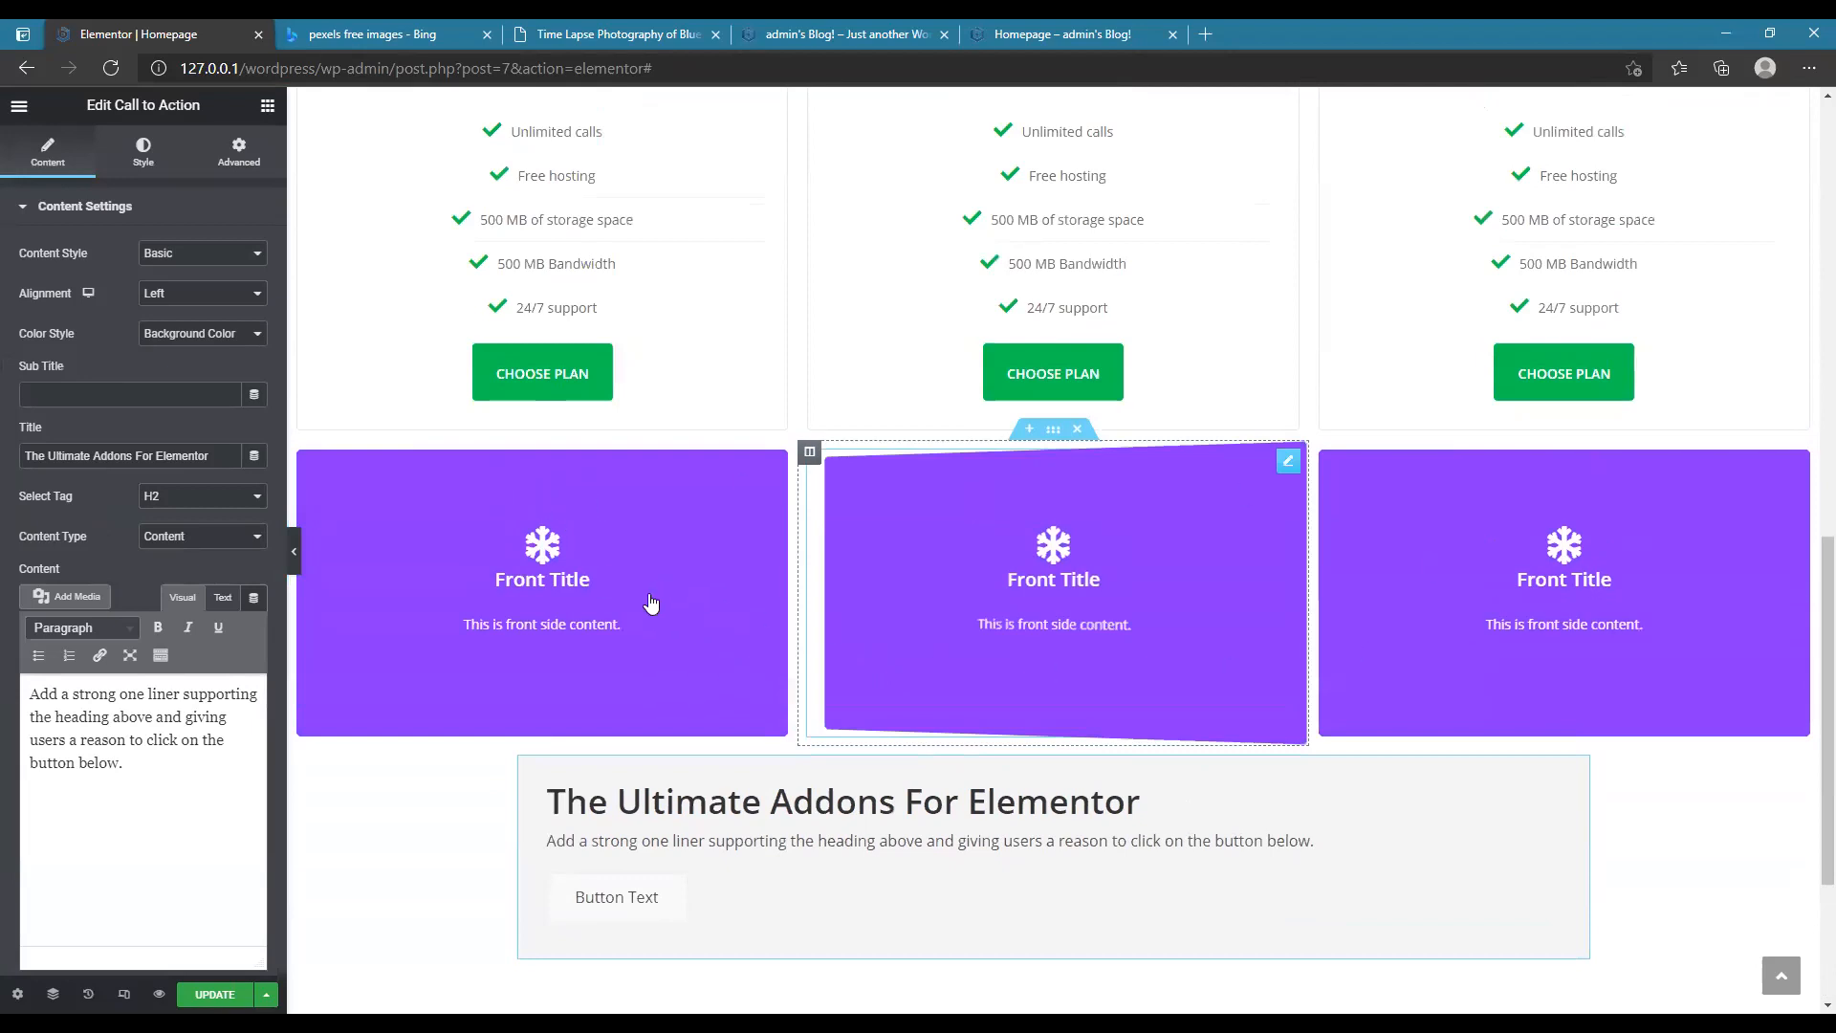
scroll(647, 617, "down", 3)
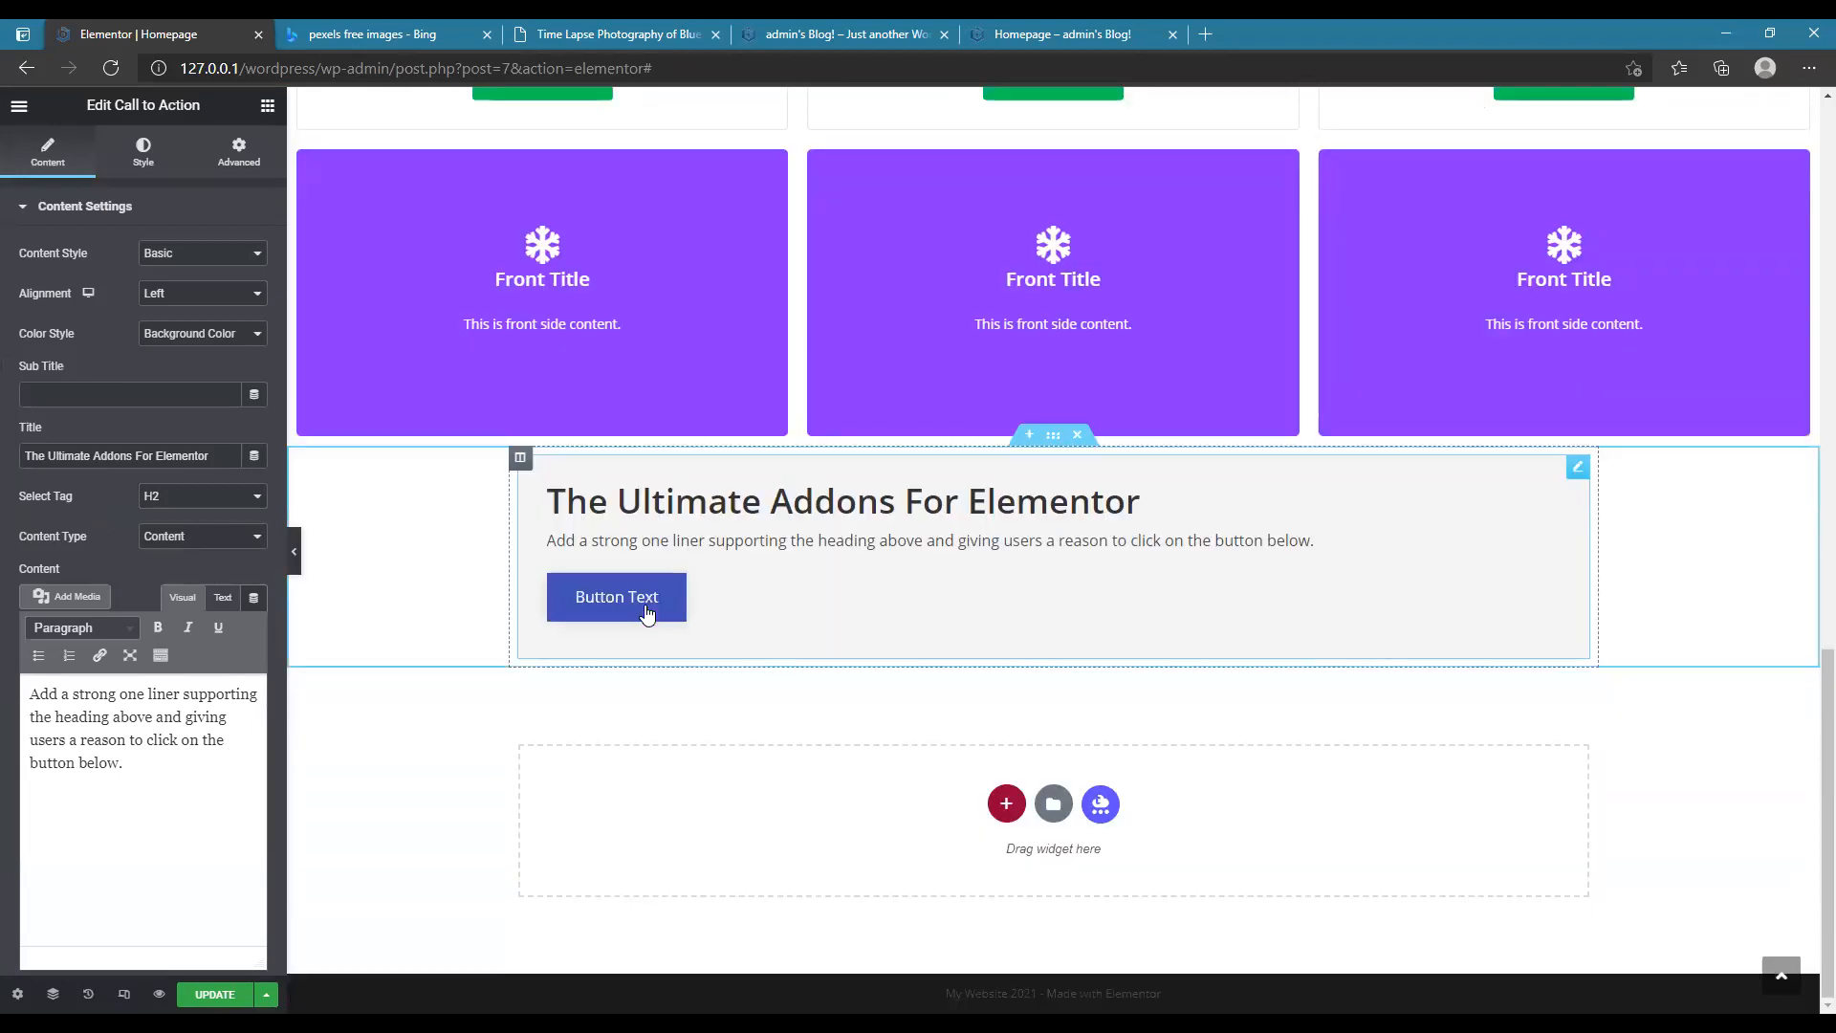
left_click(1006, 809)
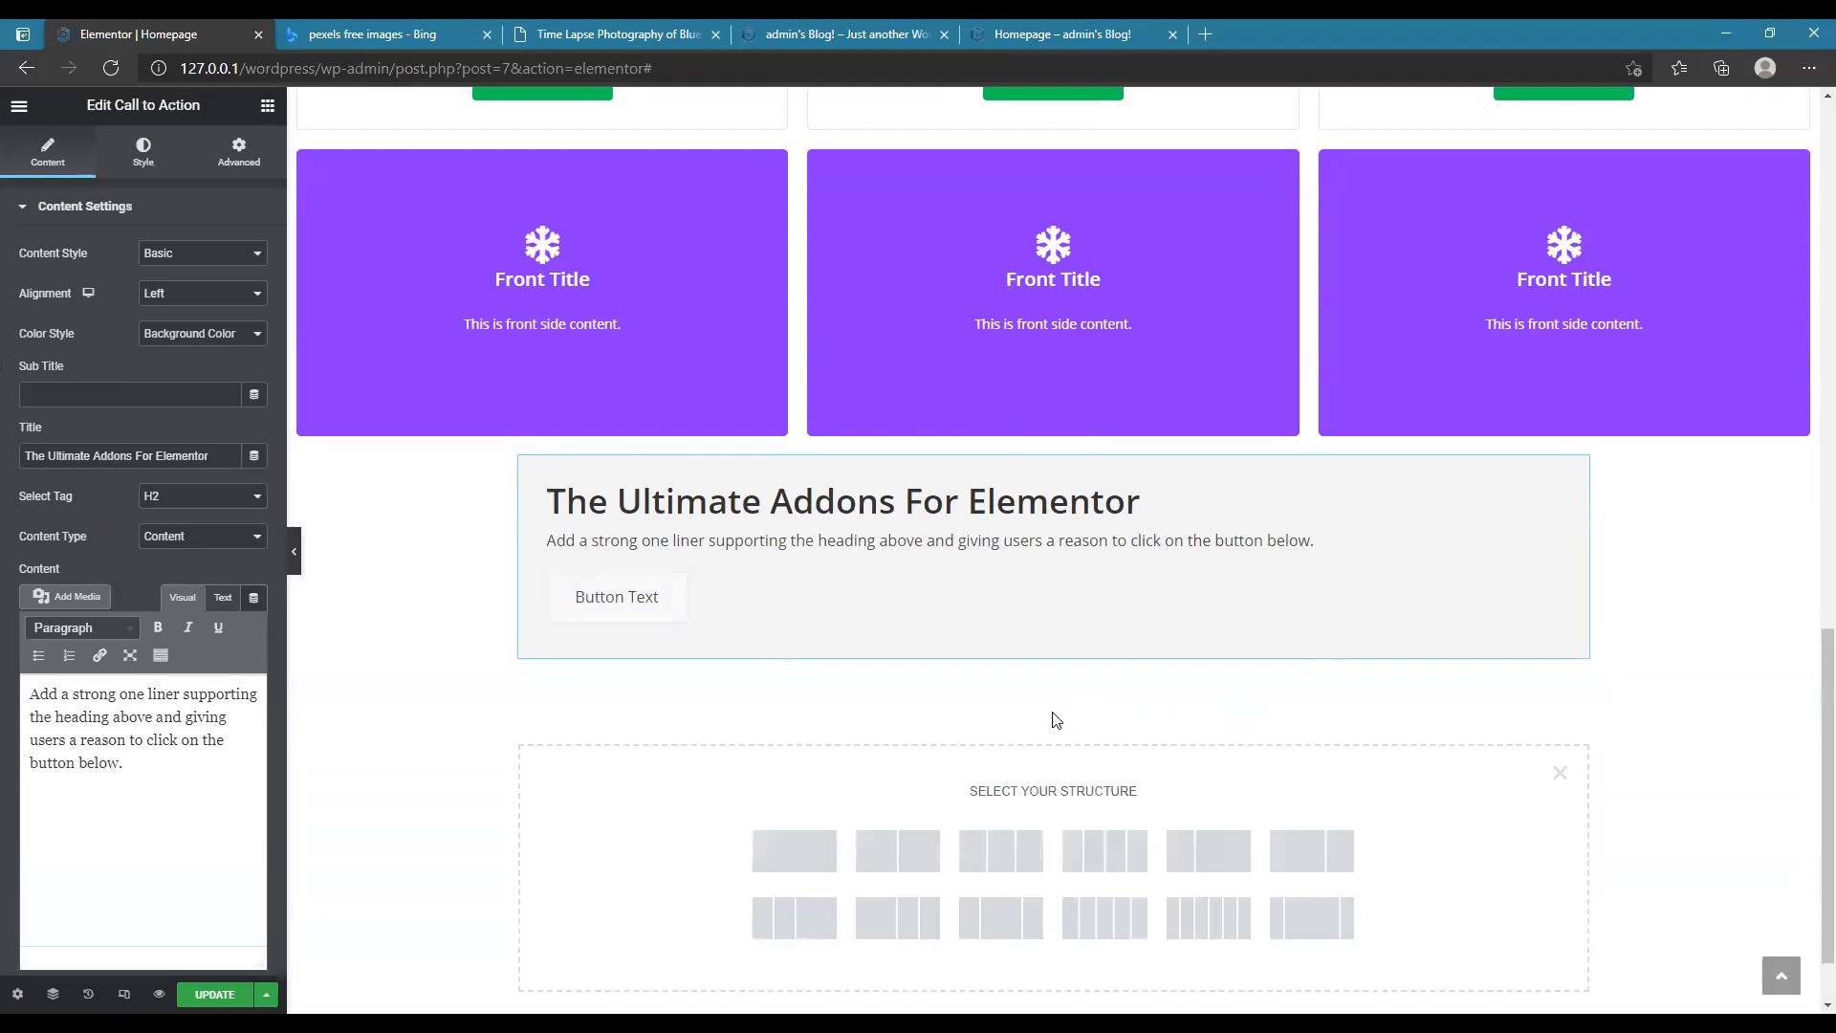
left_click(795, 761)
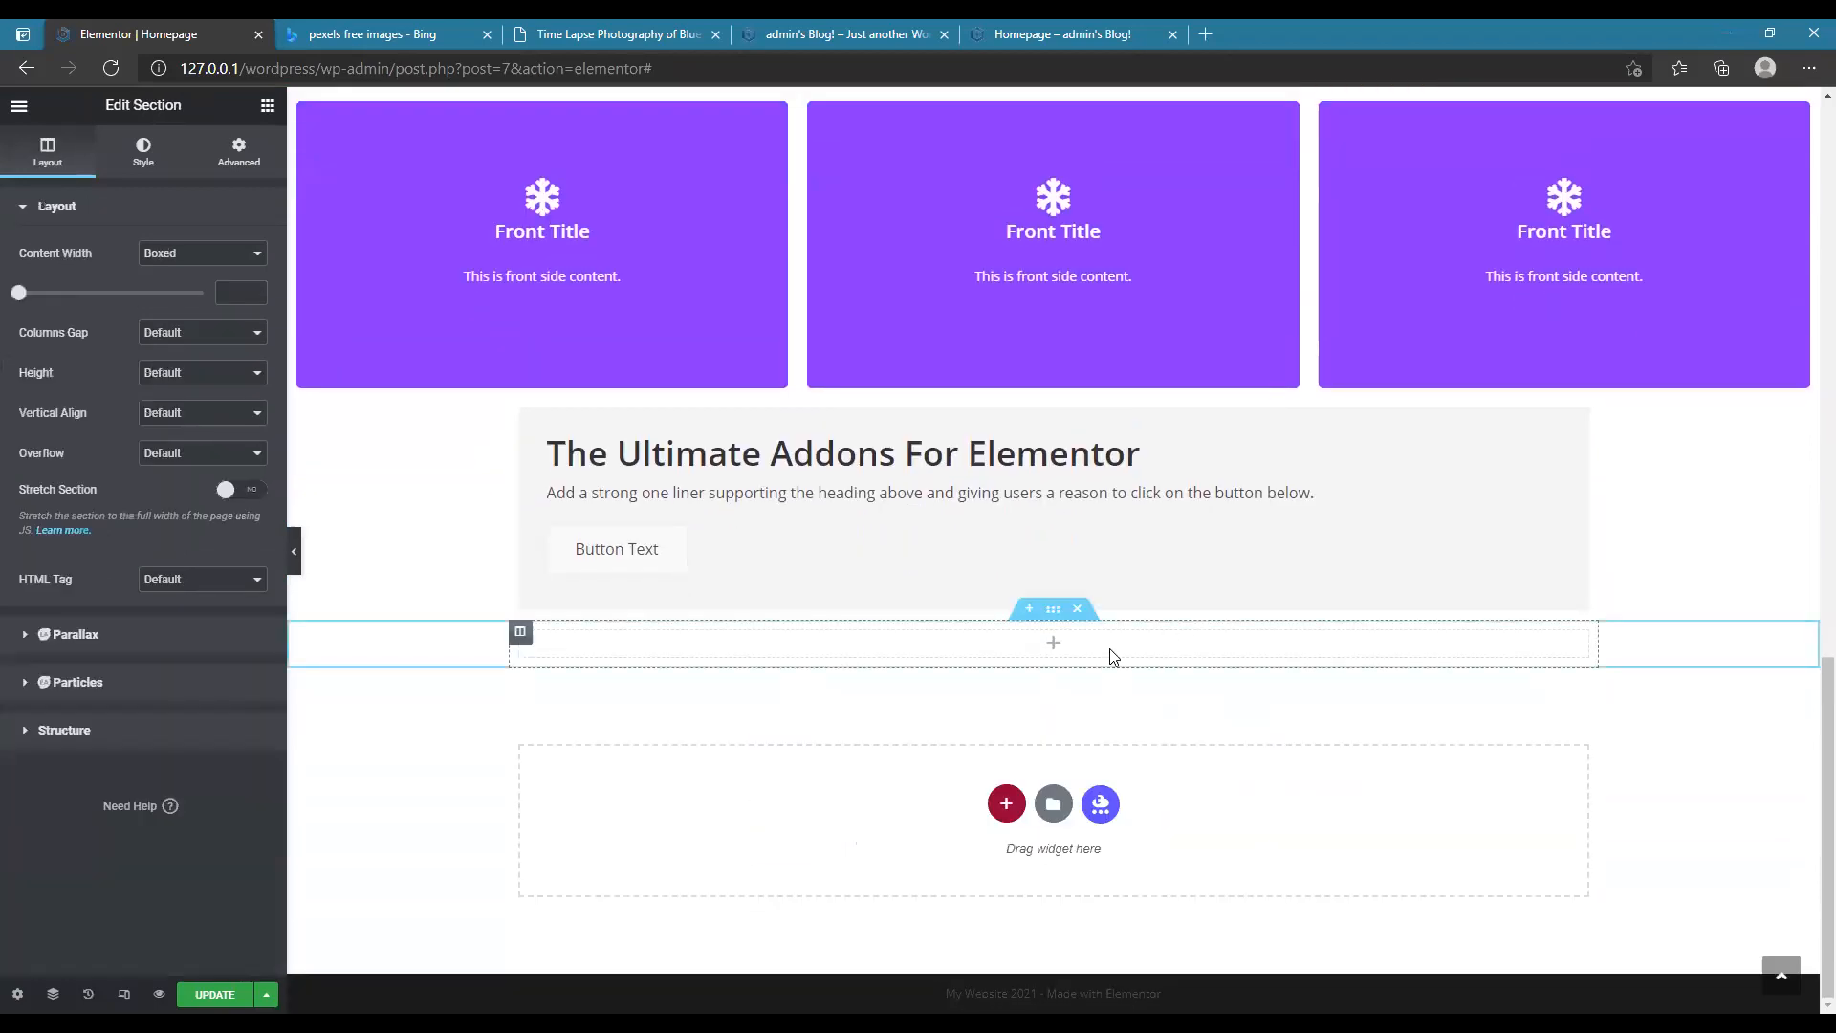
- Look through the Basic, Pro and General widgets for one that suits the empty section below the call to action
left_click(268, 107)
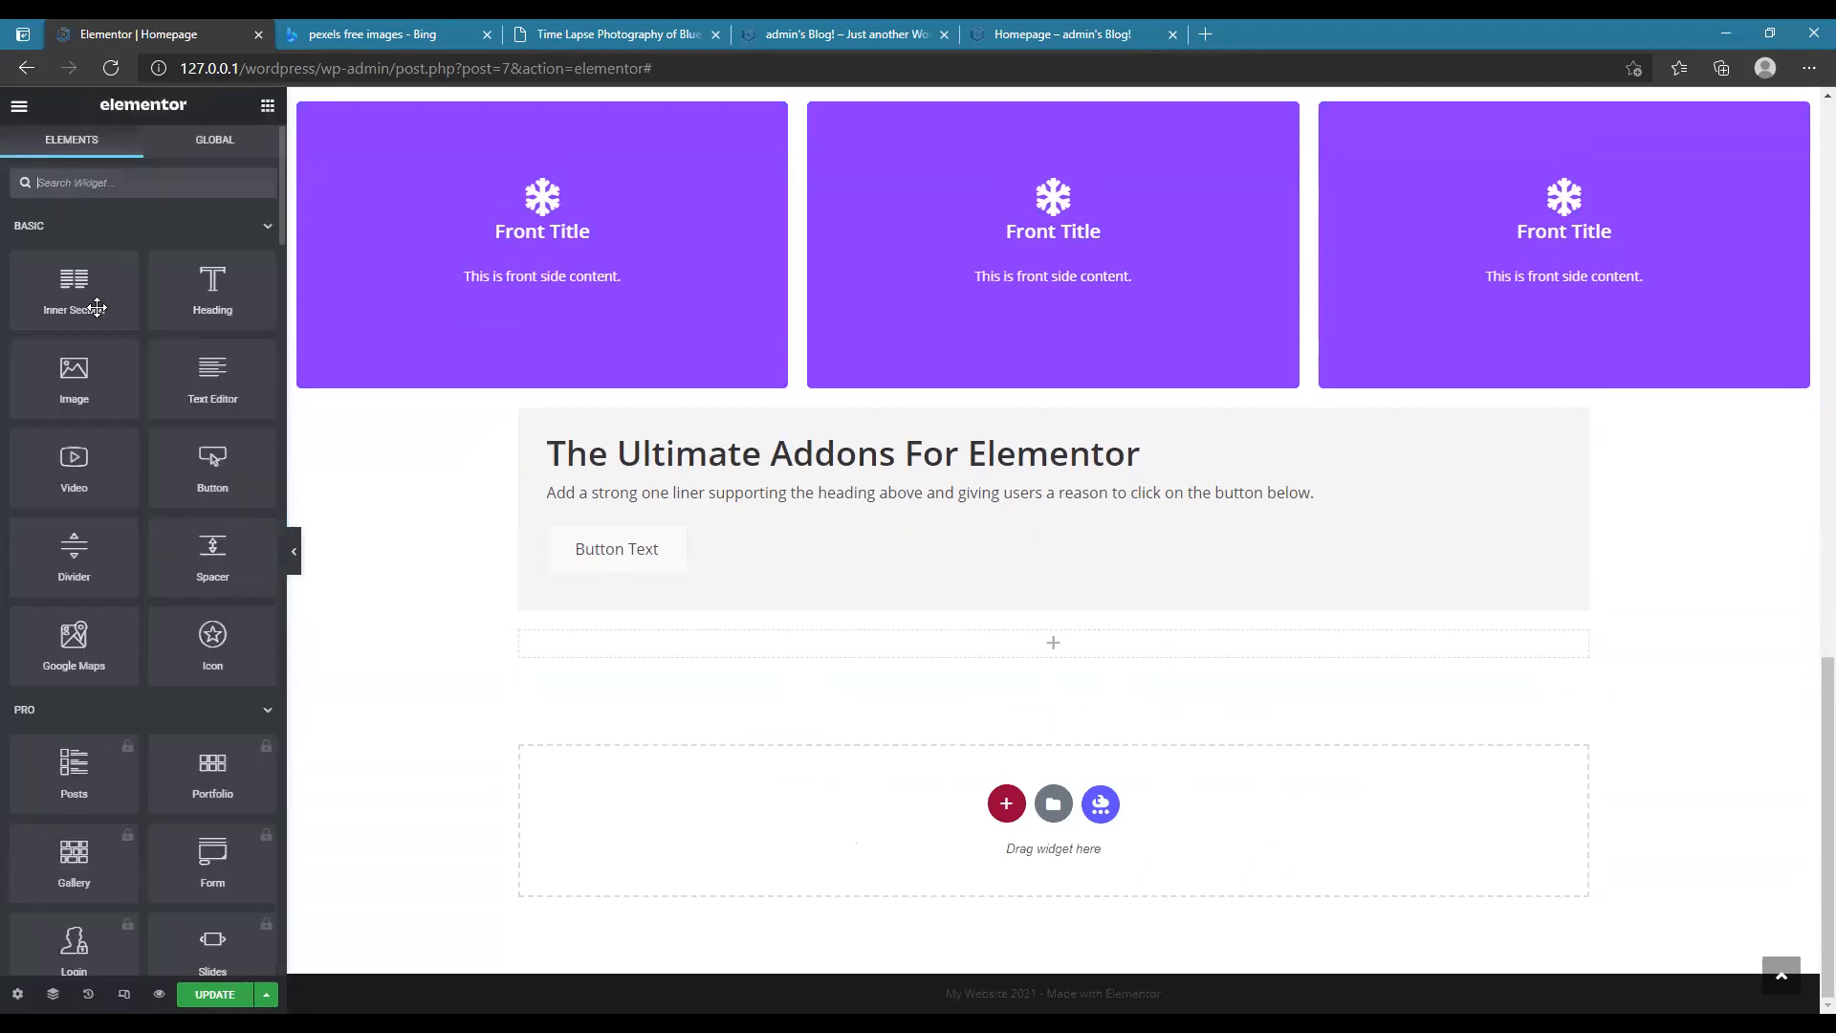
scroll(96, 421, "down", 3)
scroll(187, 418, "down", 4)
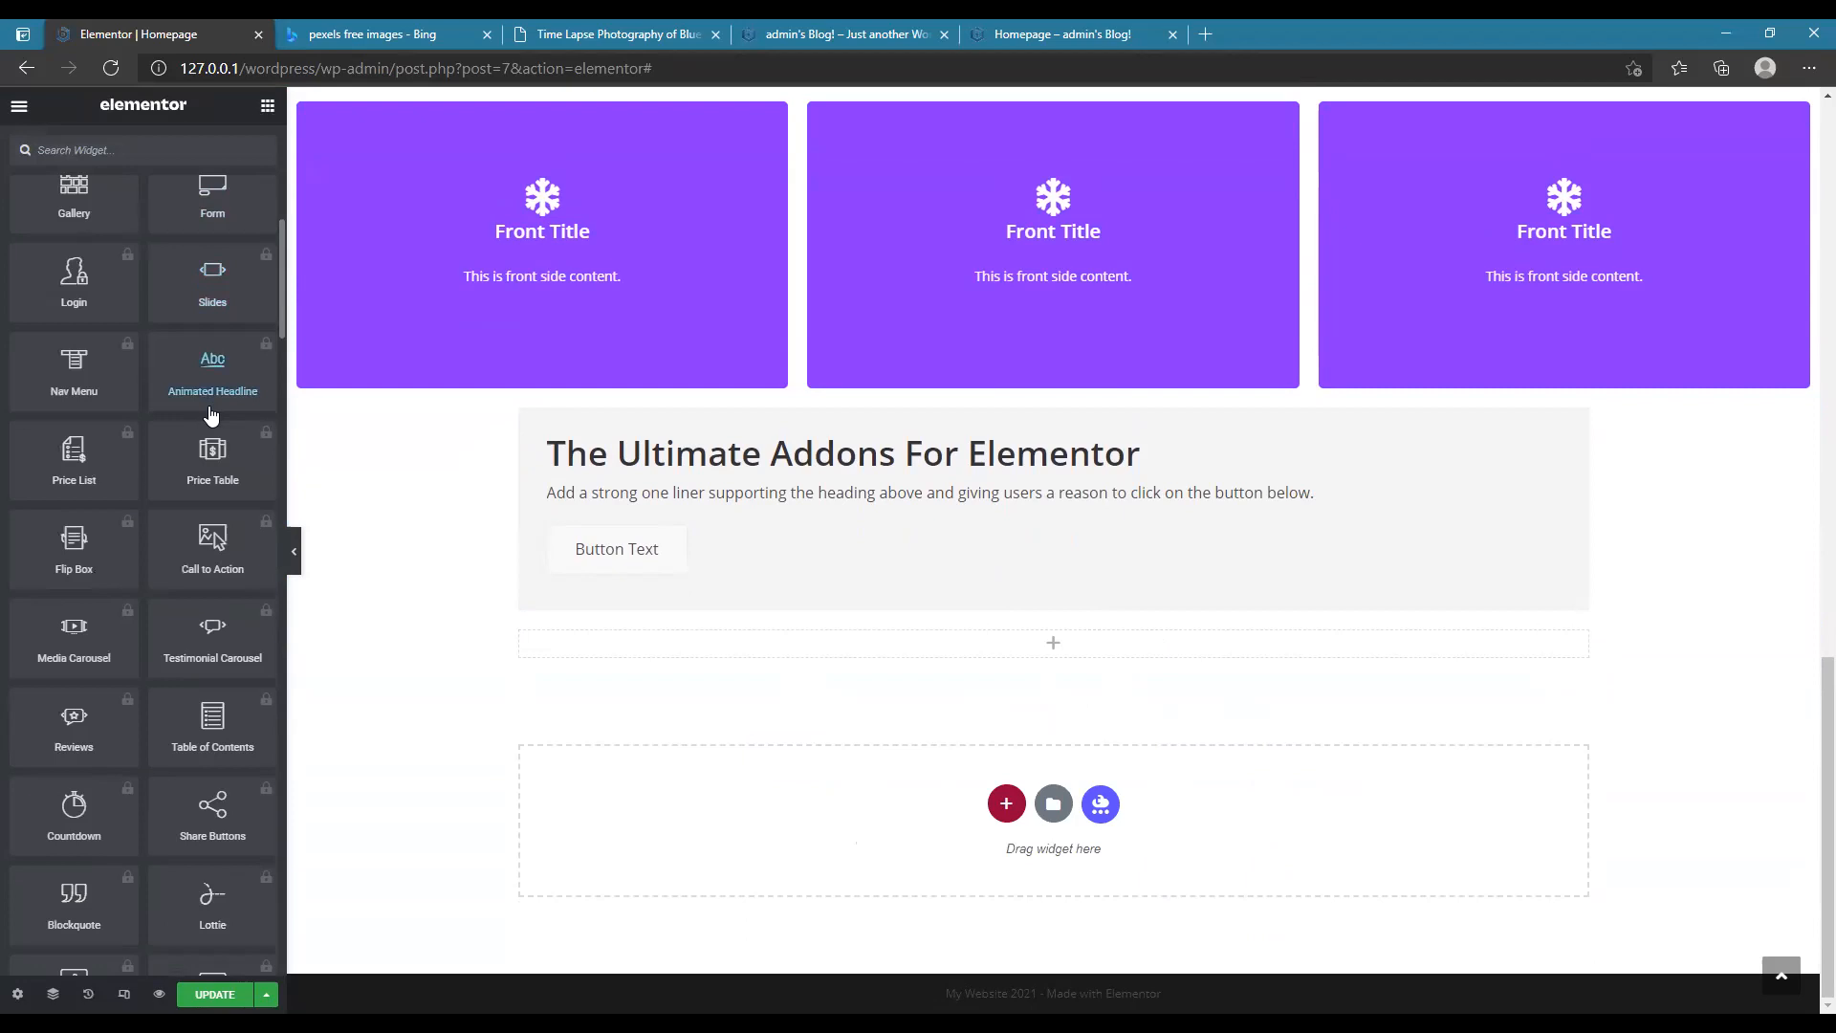
scroll(209, 402, "down", 1)
scroll(172, 368, "down", 1)
scroll(213, 421, "down", 5)
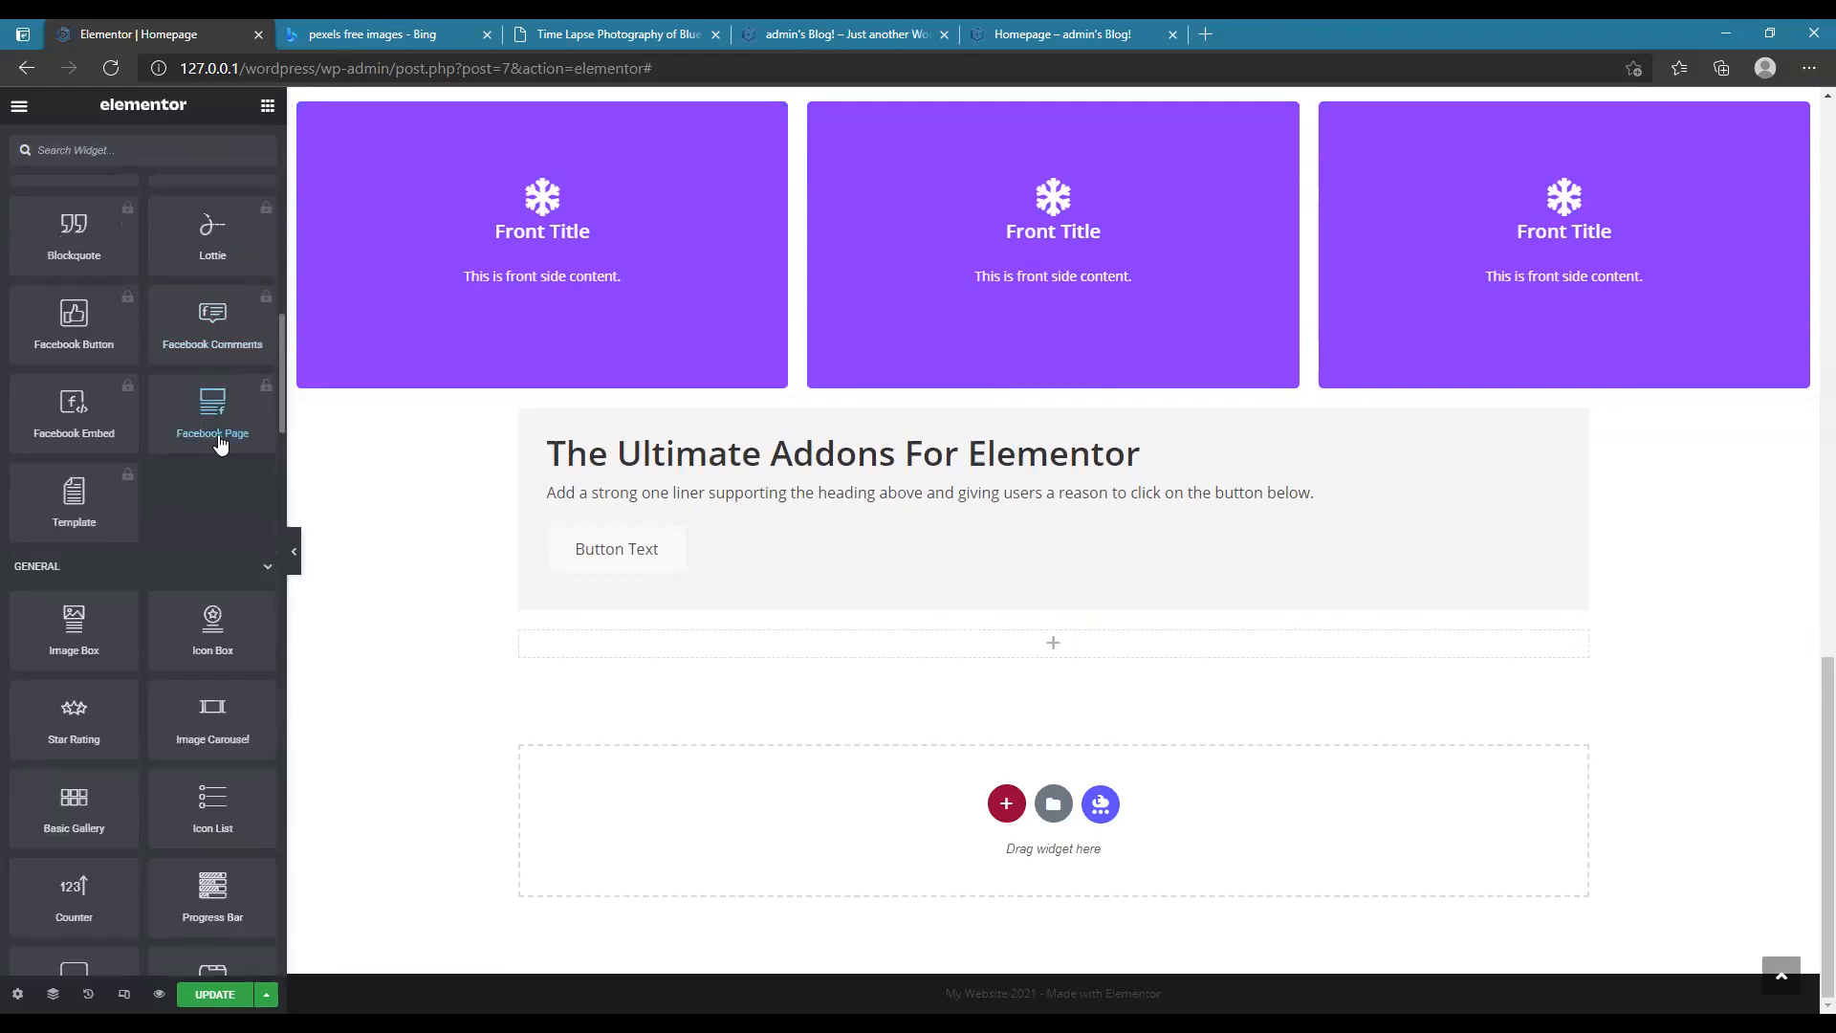
scroll(222, 488, "down", 1)
scroll(221, 483, "up", 2)
scroll(221, 478, "down", 3)
scroll(221, 476, "down", 3)
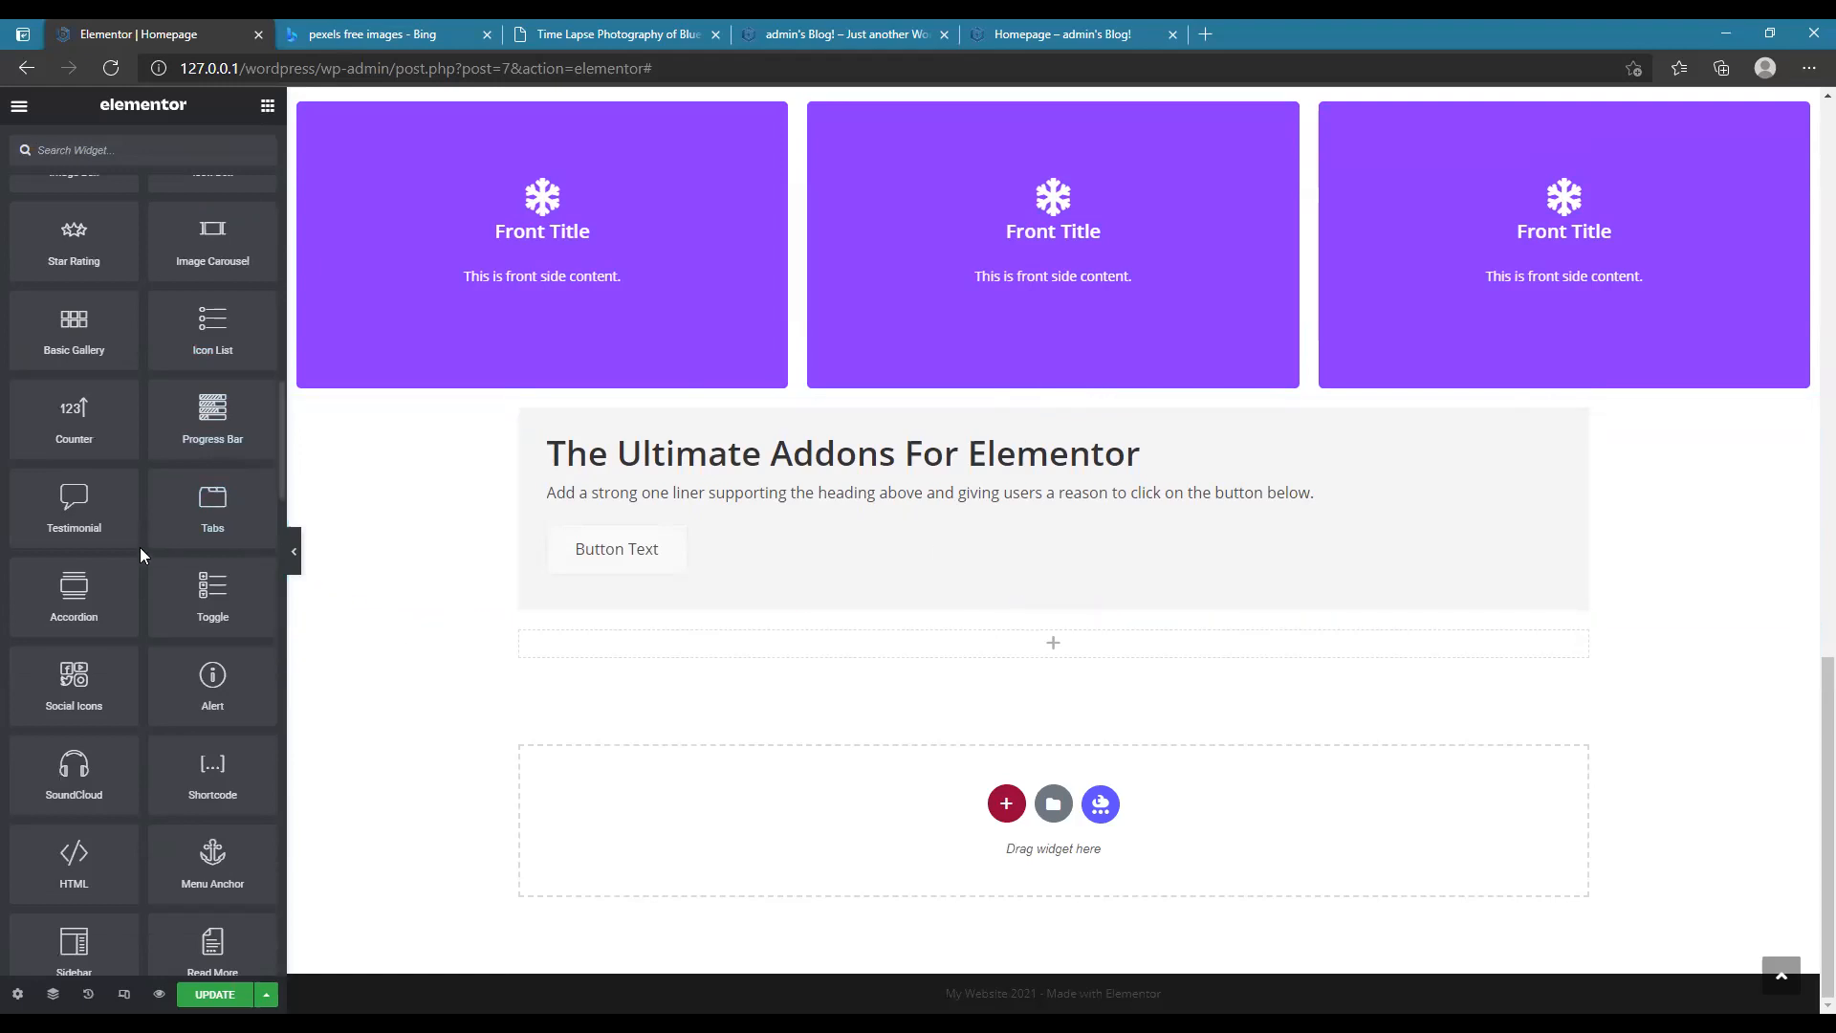
scroll(234, 547, "down", 1)
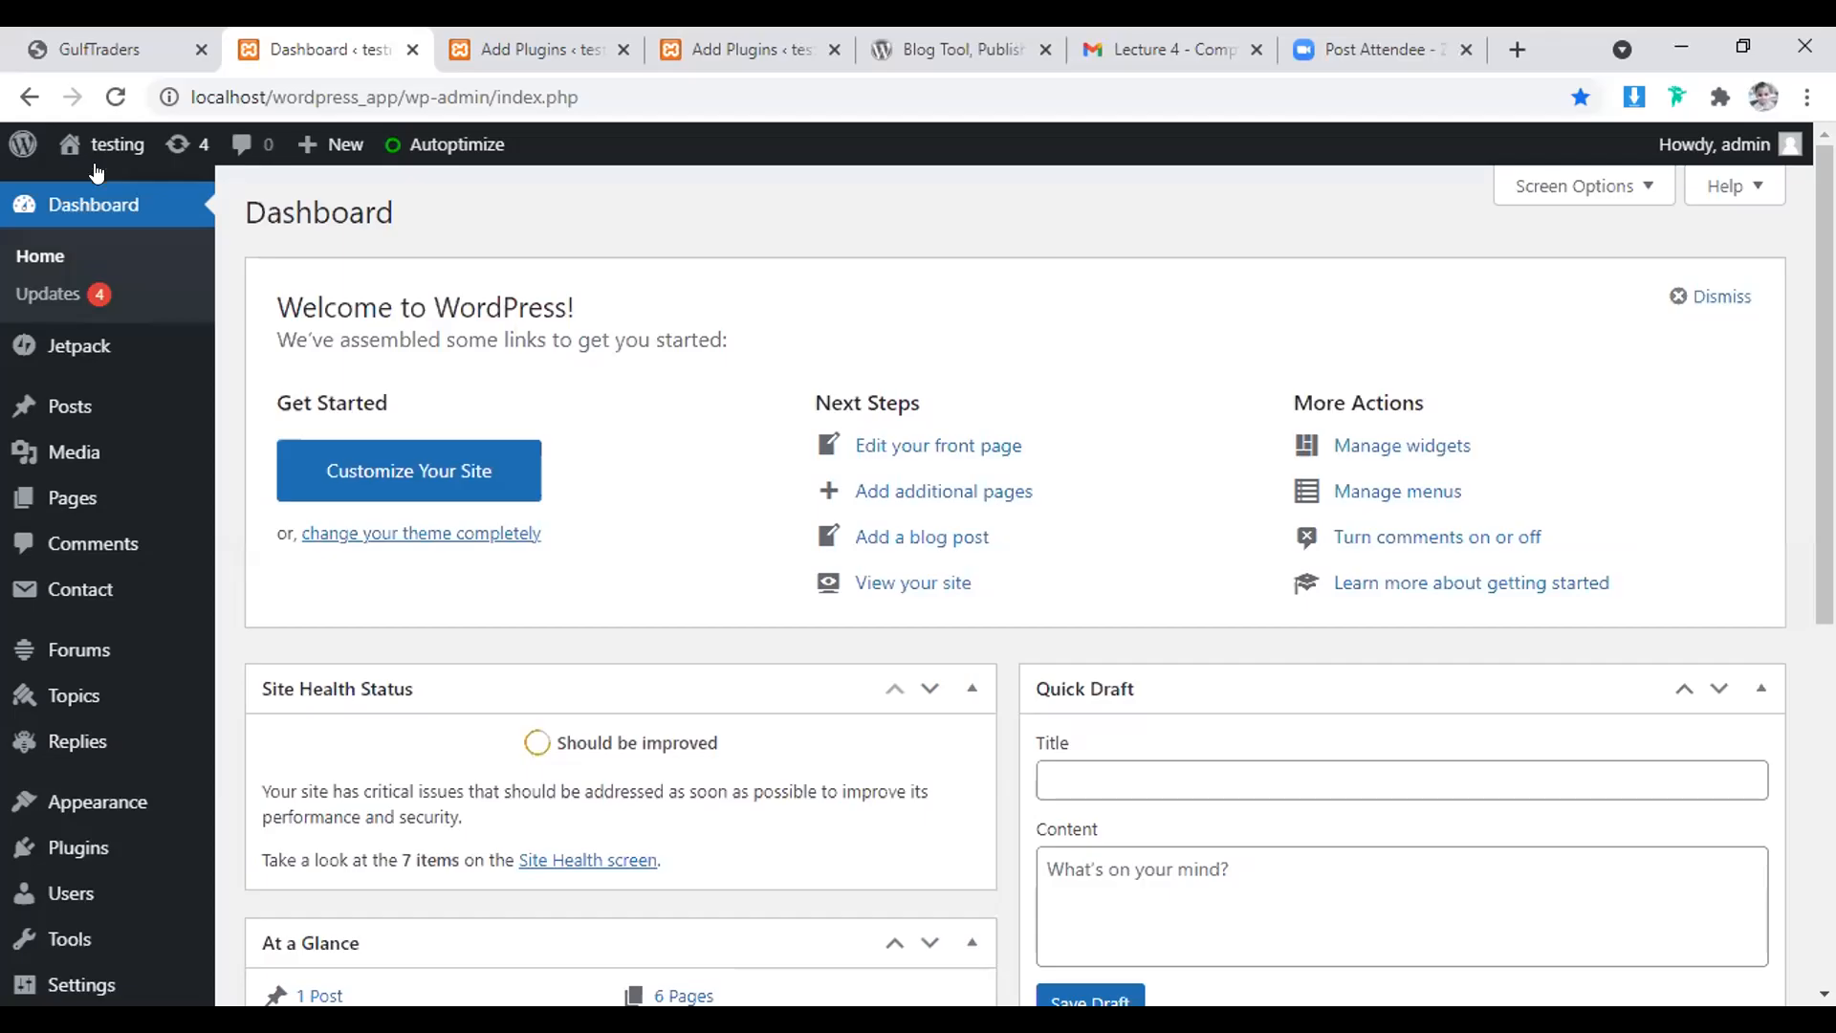
- Visit the testing site from its WordPress dashboard and look over the front page's slider, articles and sidebar
left_click(95, 190)
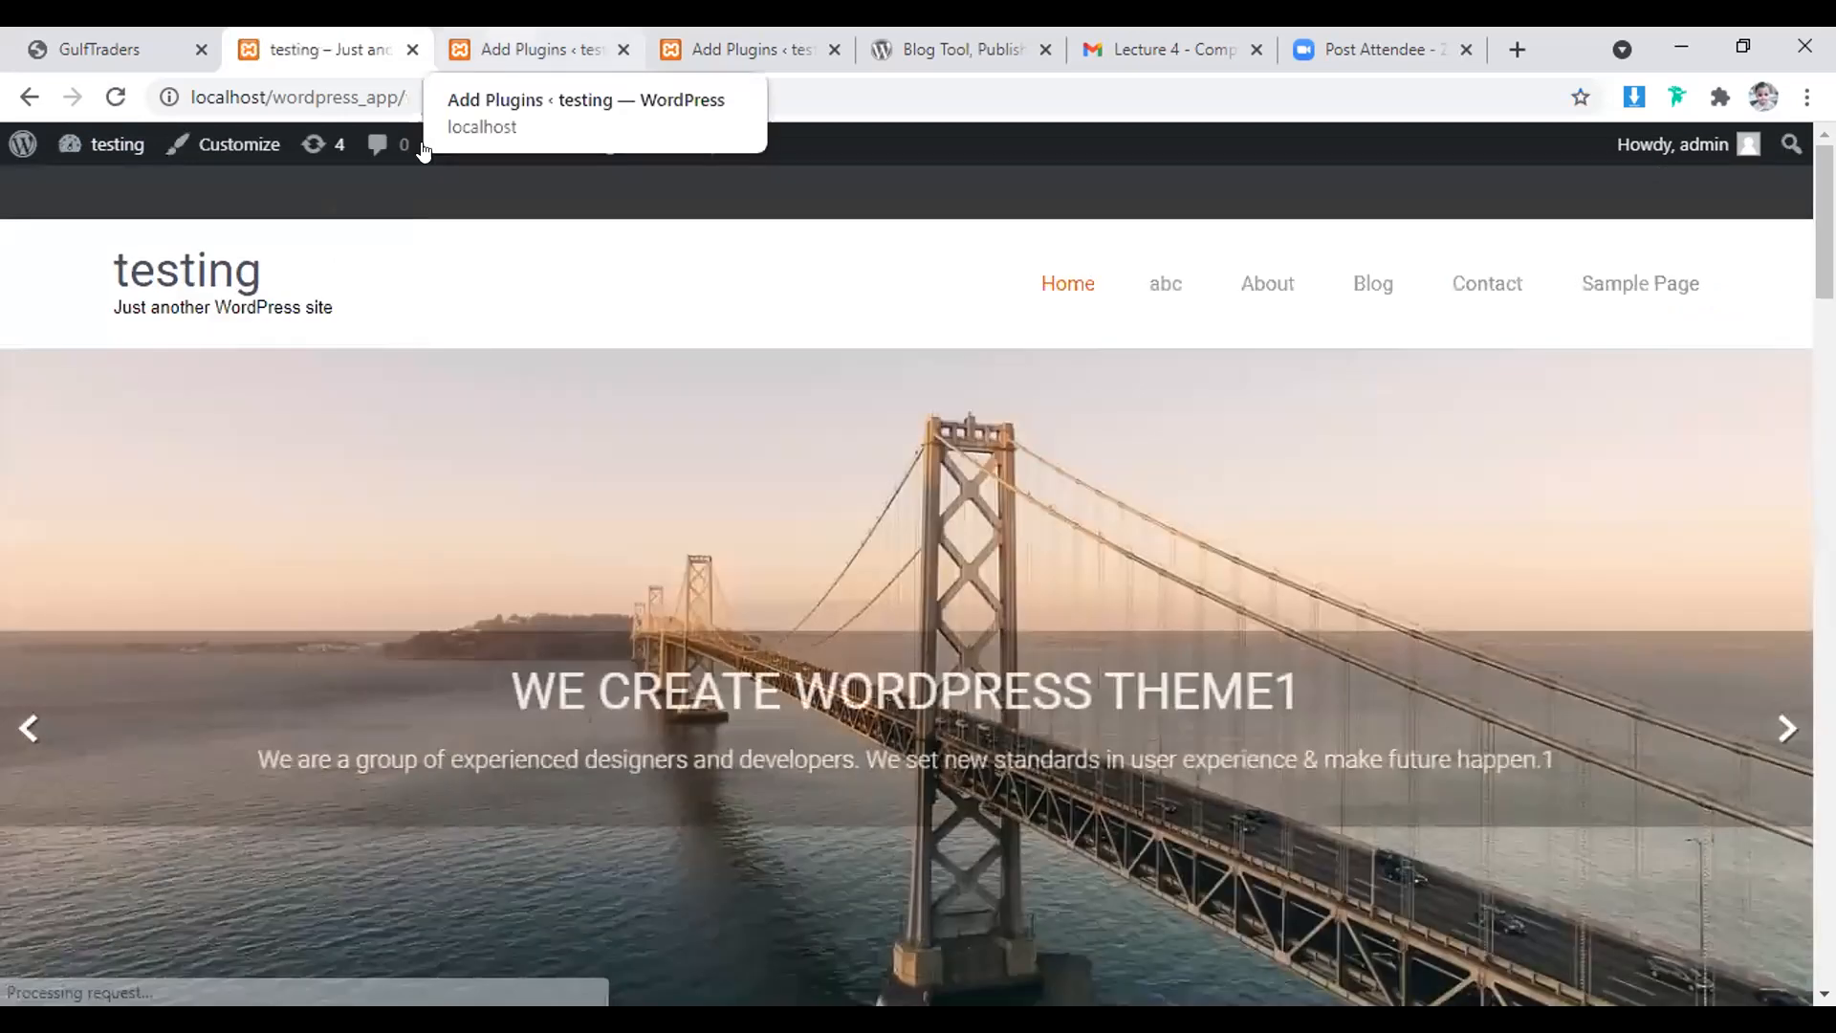
scroll(408, 457, "down", 2)
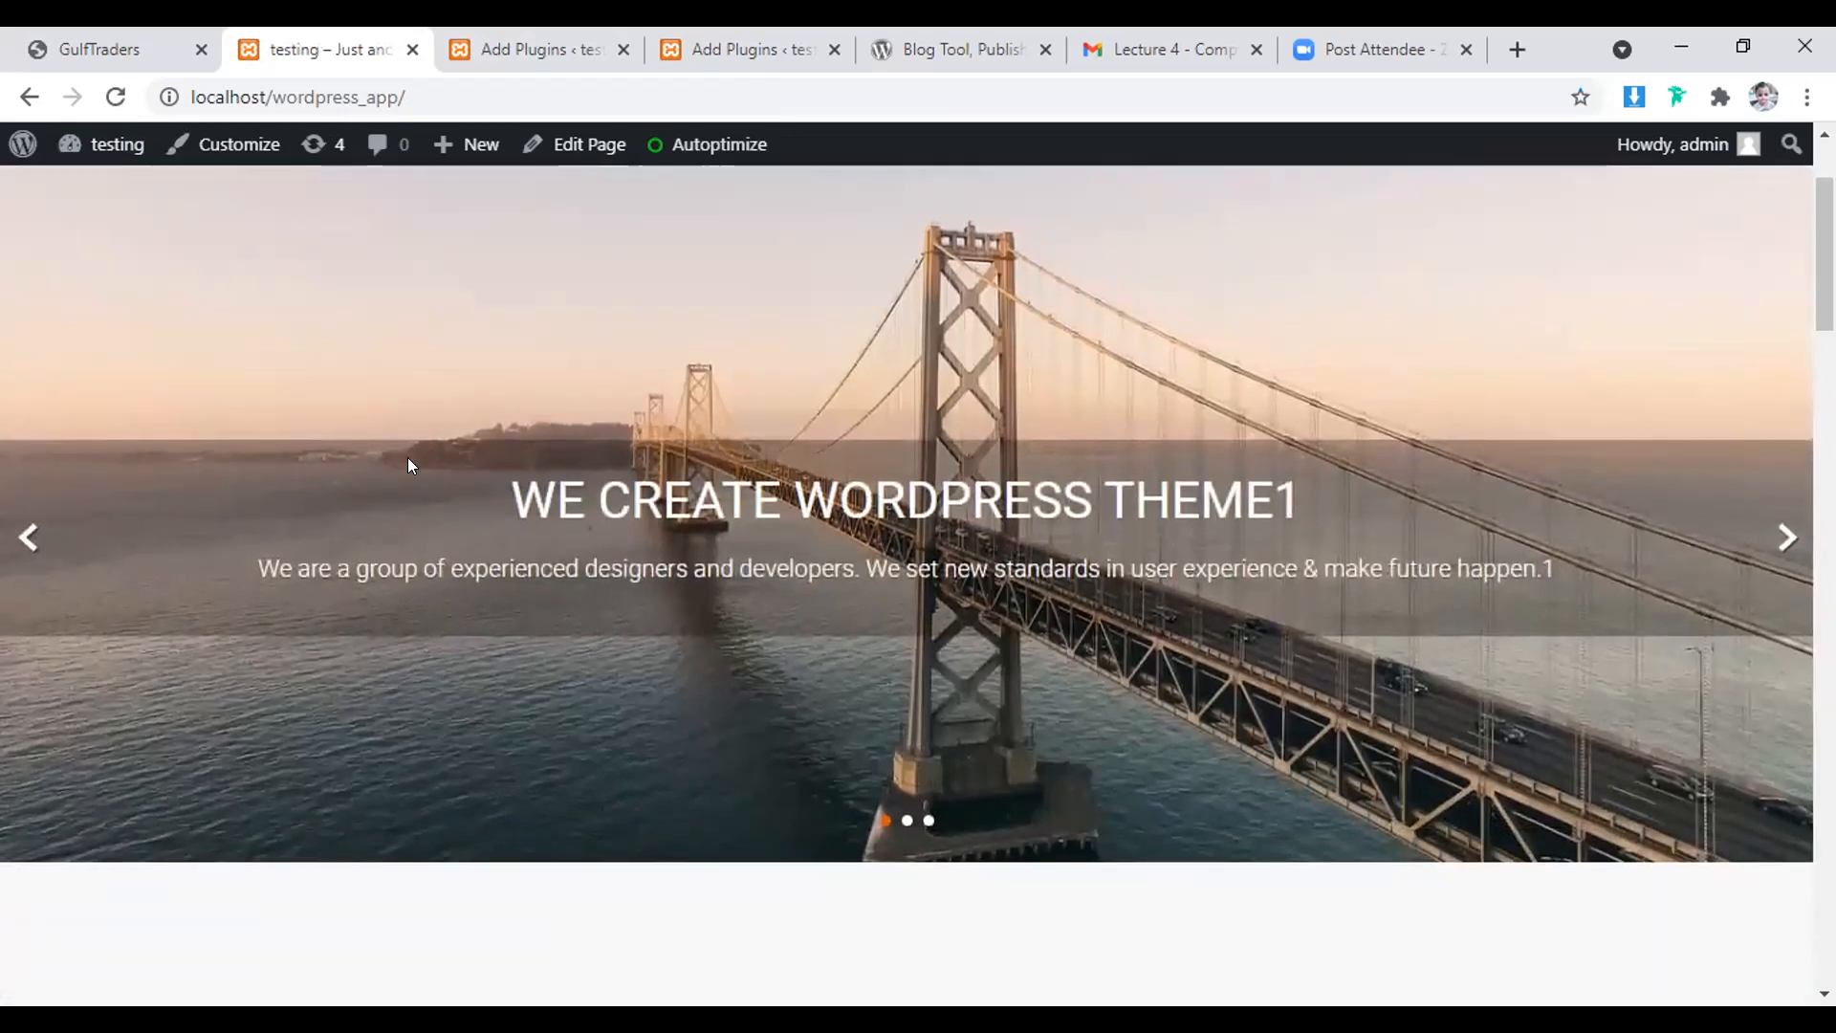
scroll(408, 457, "down", 6)
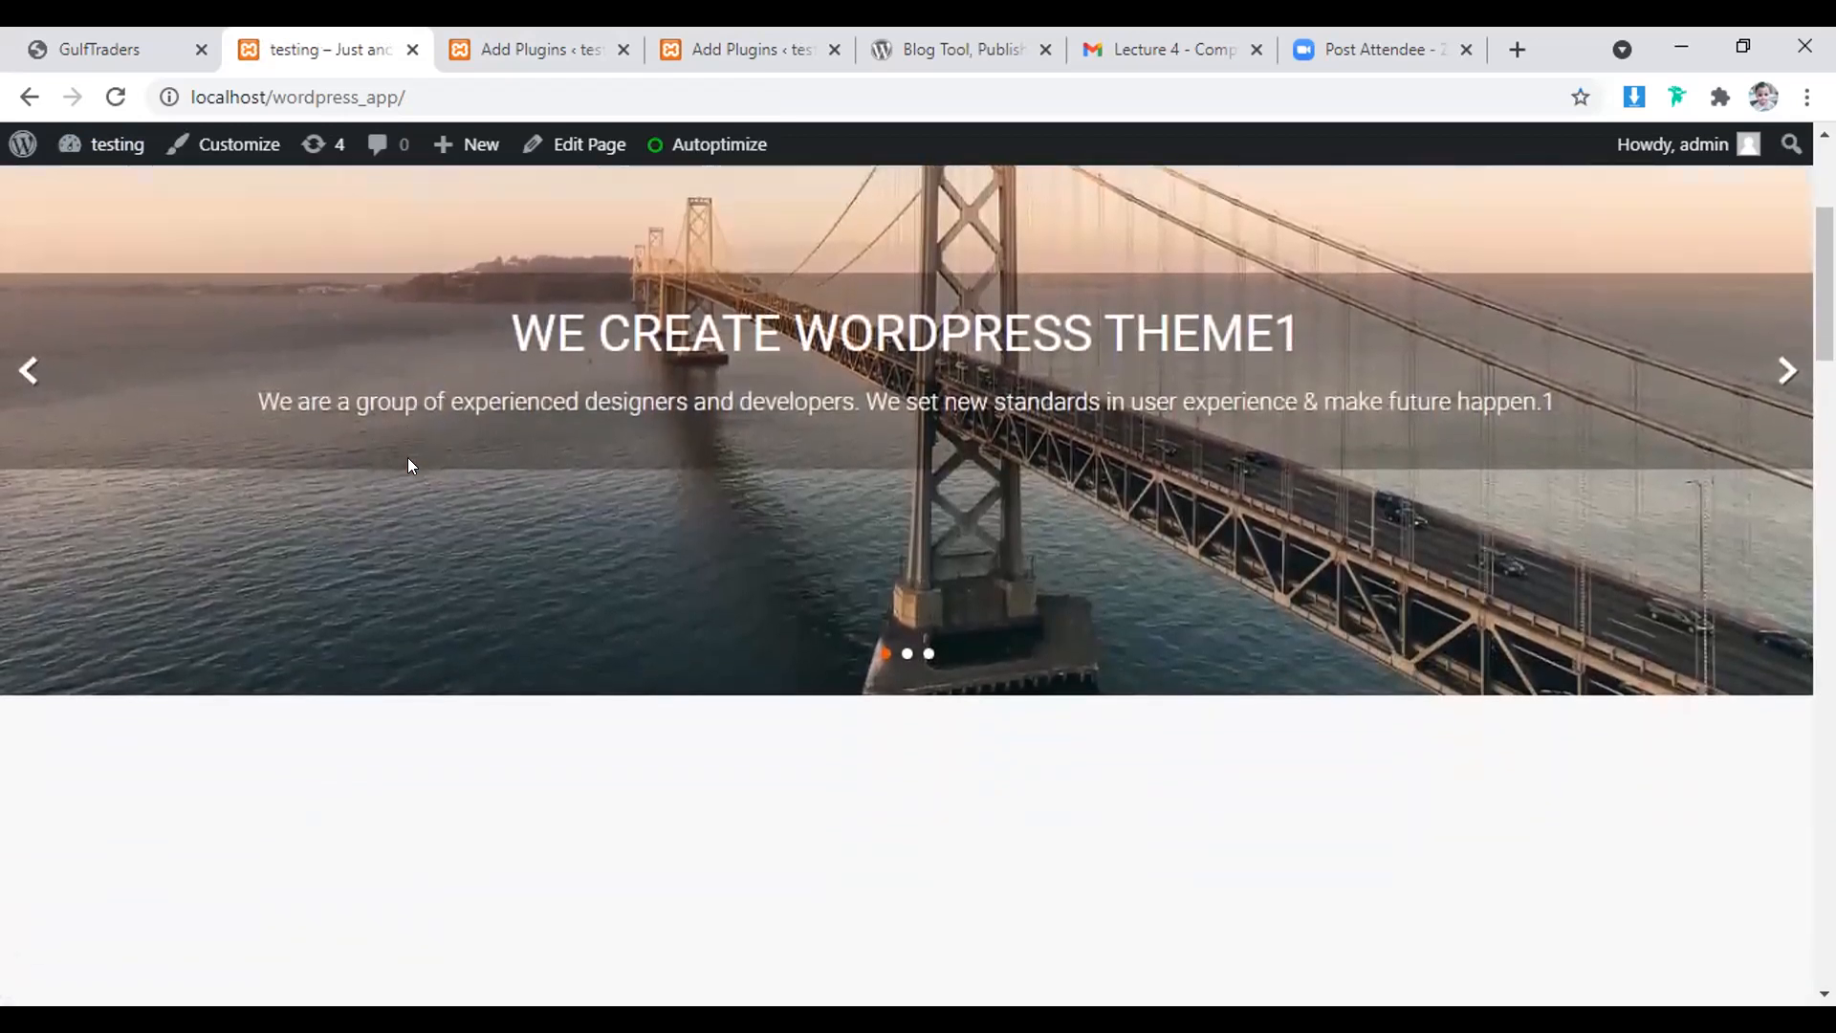
scroll(397, 446, "up", 10)
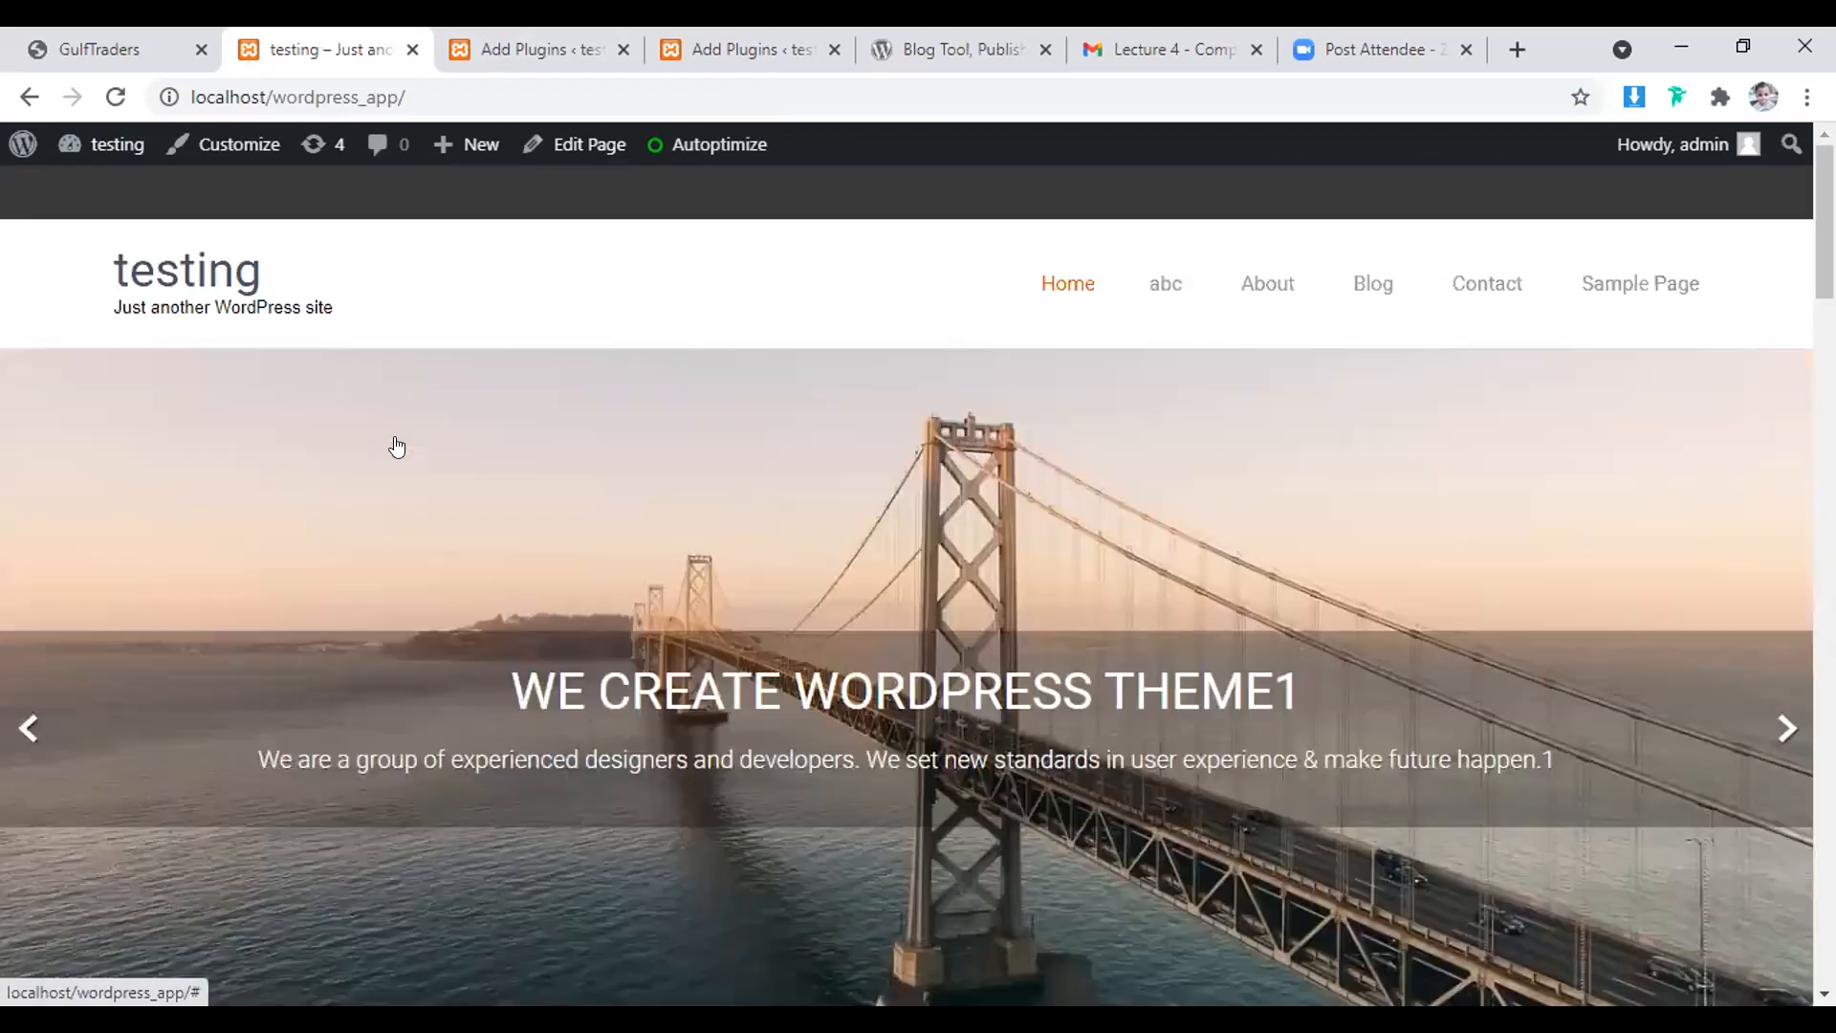
scroll(394, 440, "down", 1)
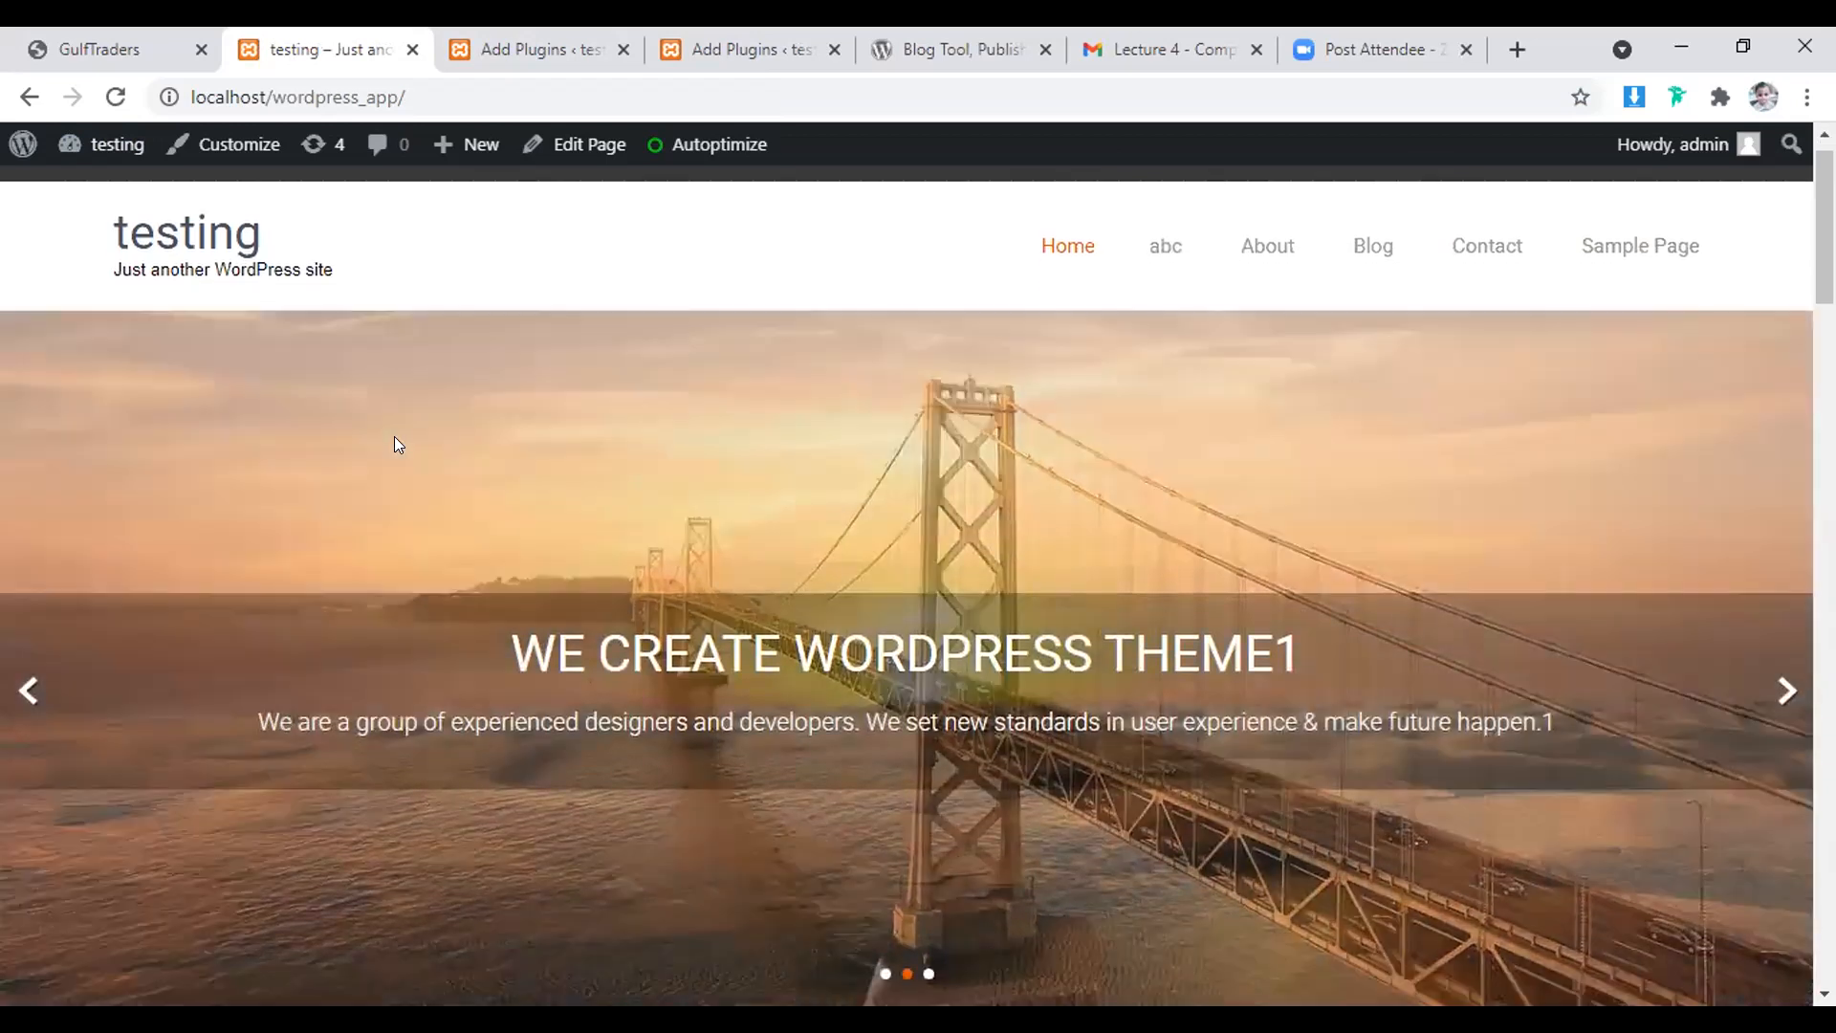
scroll(394, 440, "down", 1)
scroll(394, 440, "down", 15)
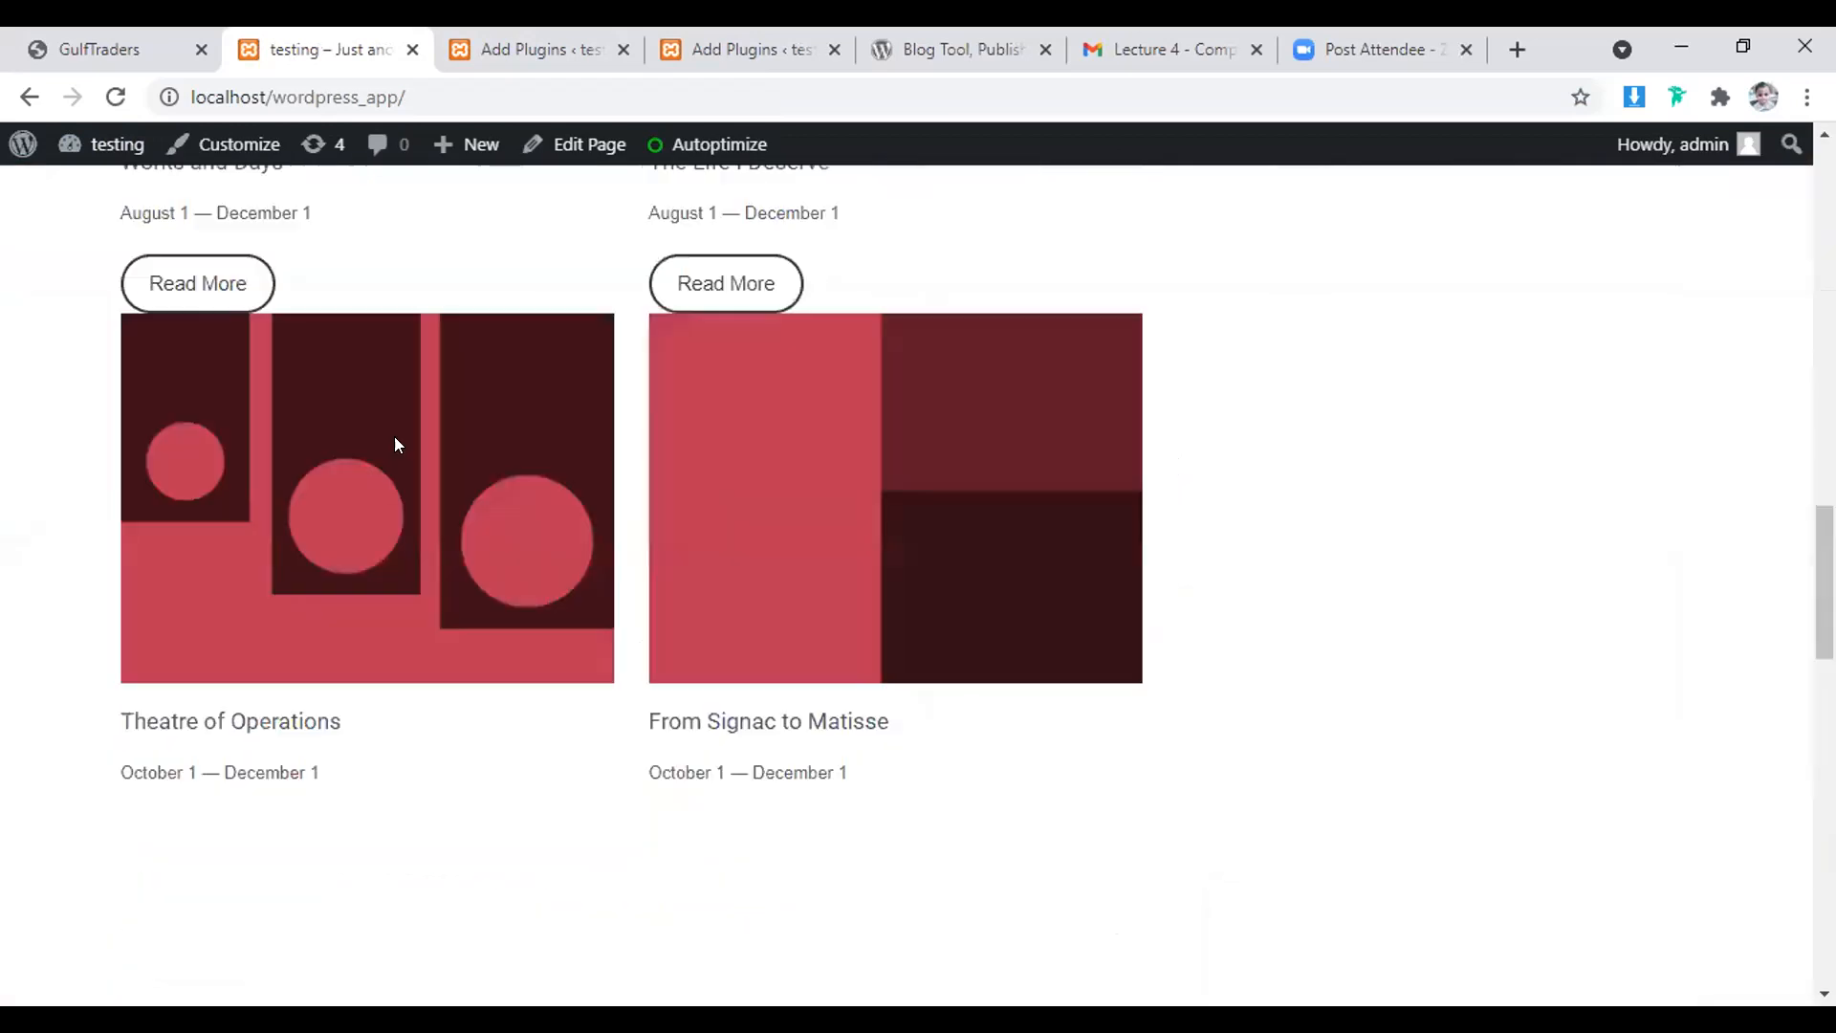
scroll(394, 440, "up", 8)
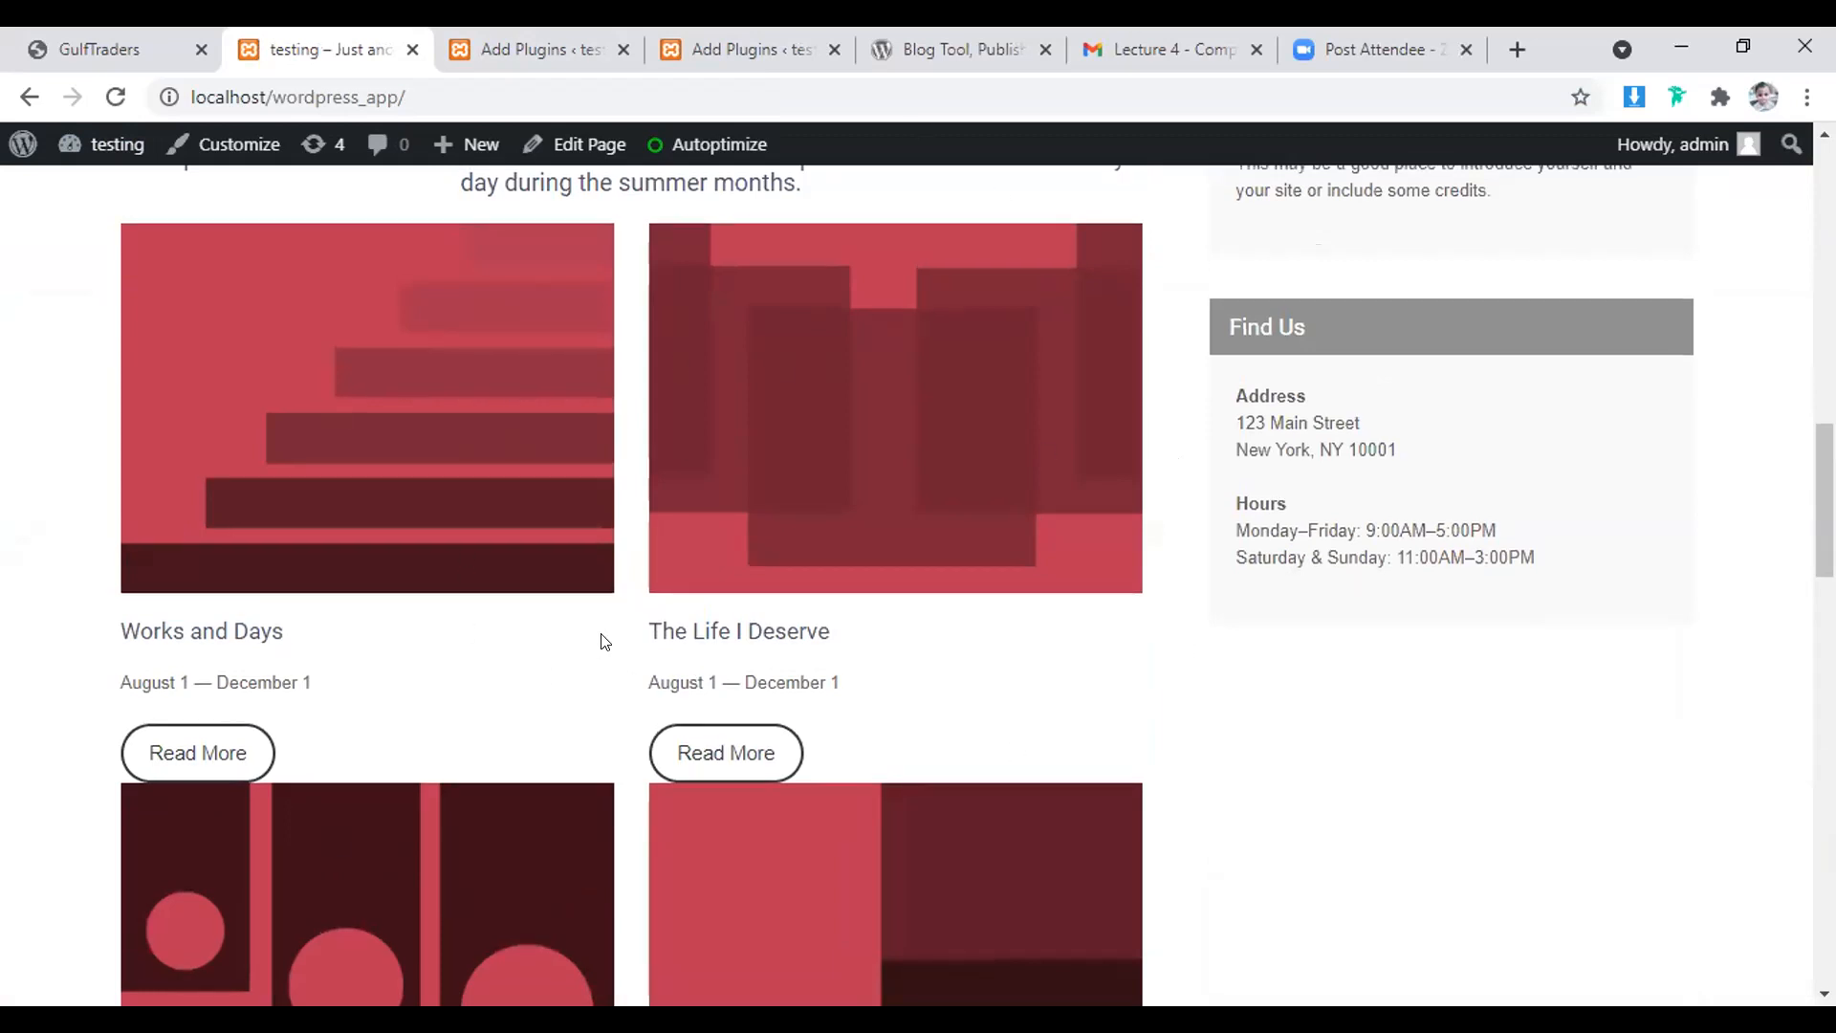
scroll(595, 643, "up", 10)
scroll(601, 633, "up", 2)
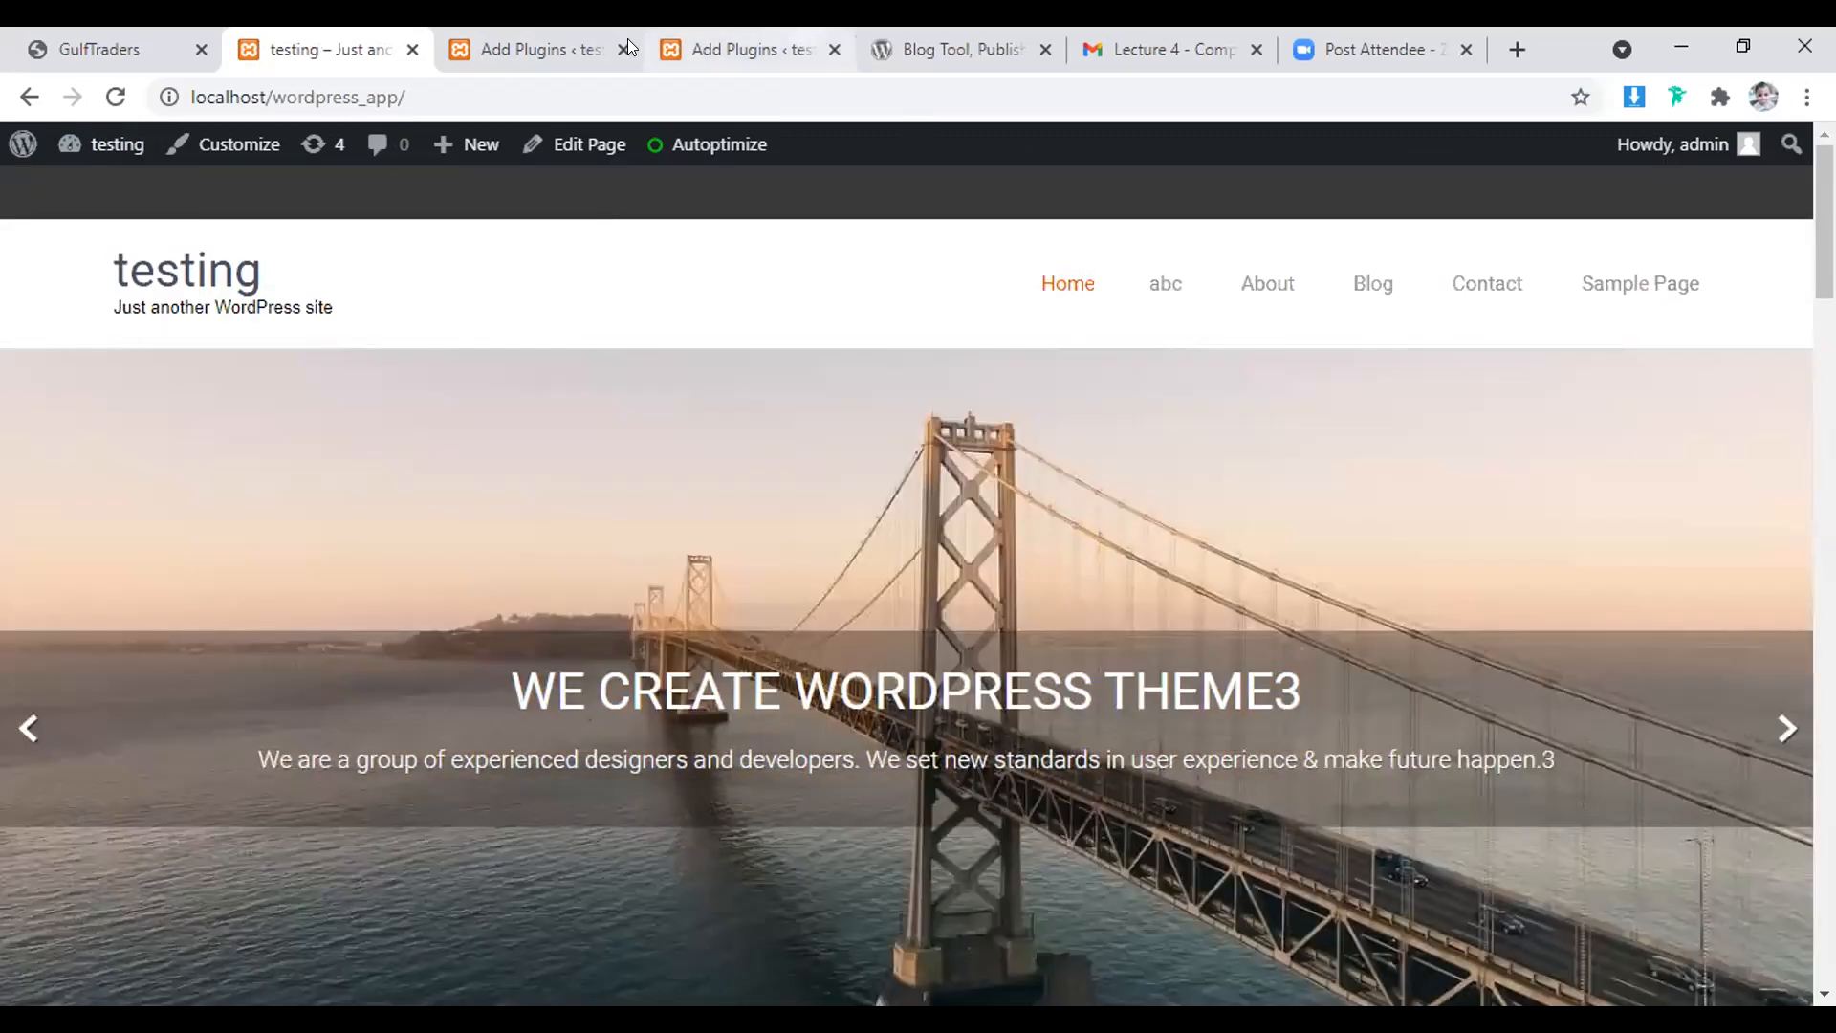
- Compare the oceanwp and elementor plugin search results and start installing the Elementor Website Builder plugin
left_click(559, 33)
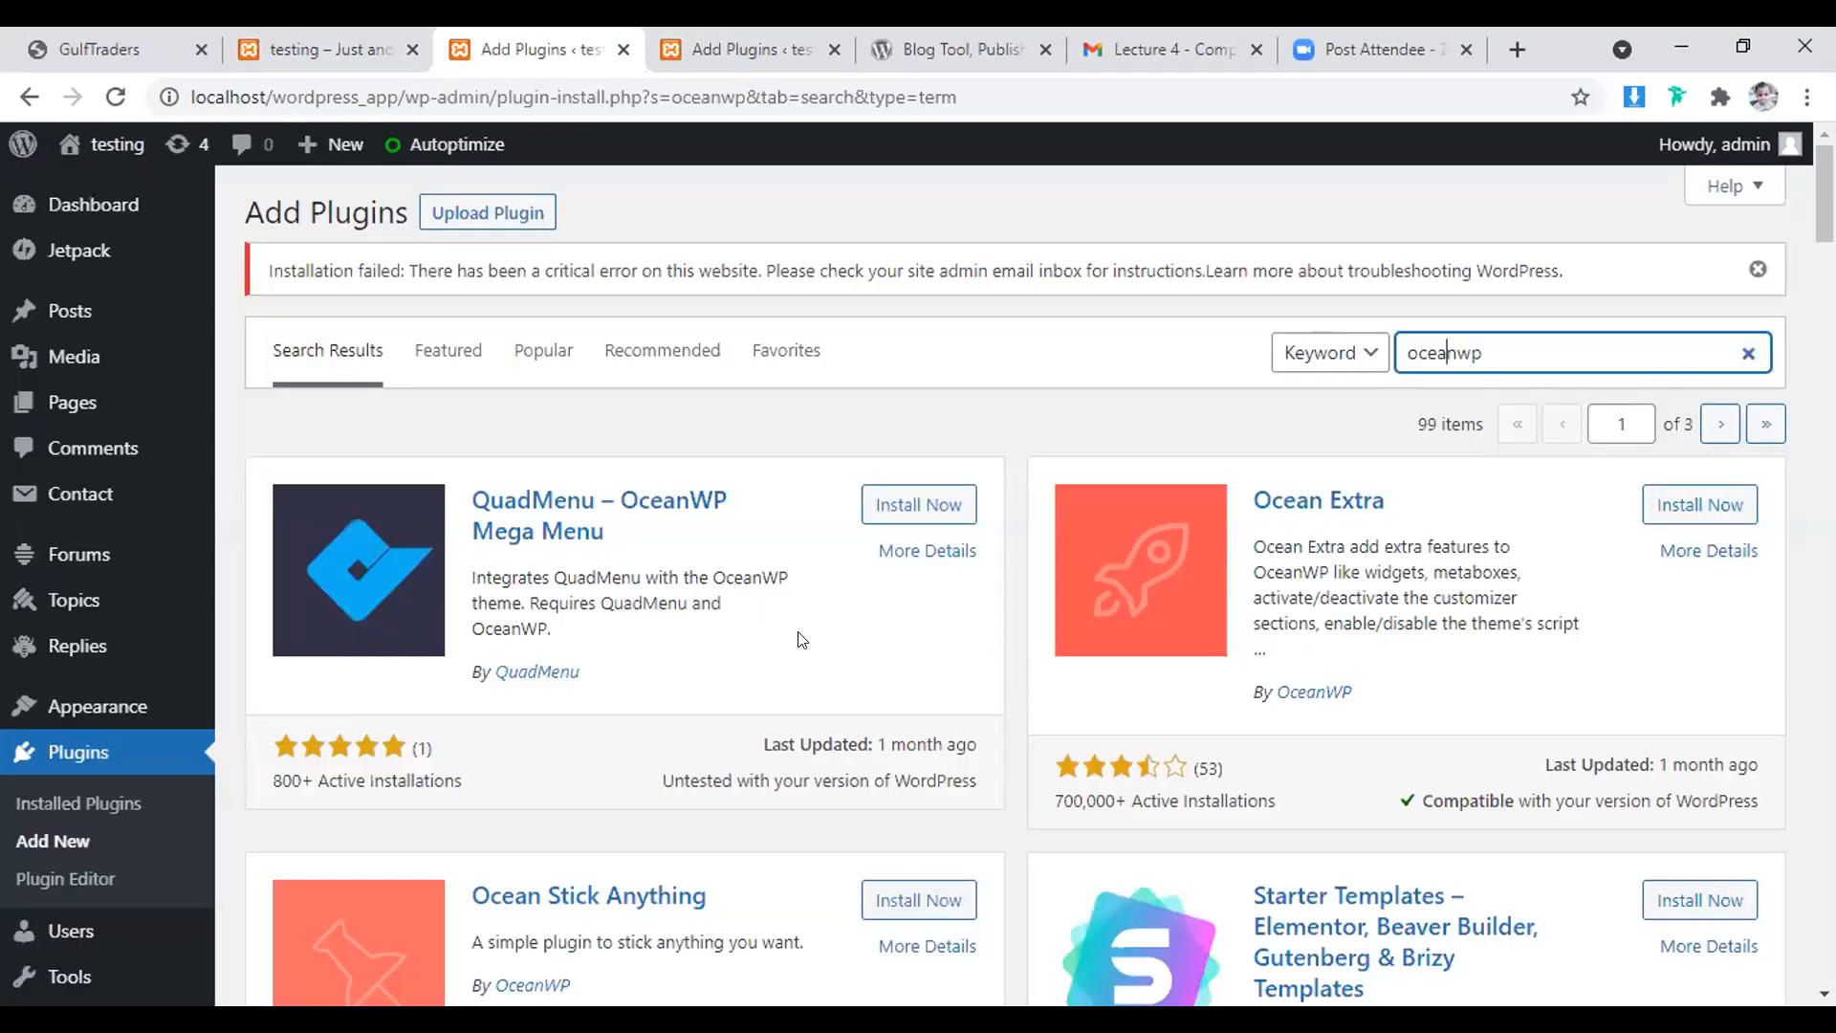
left_click(734, 33)
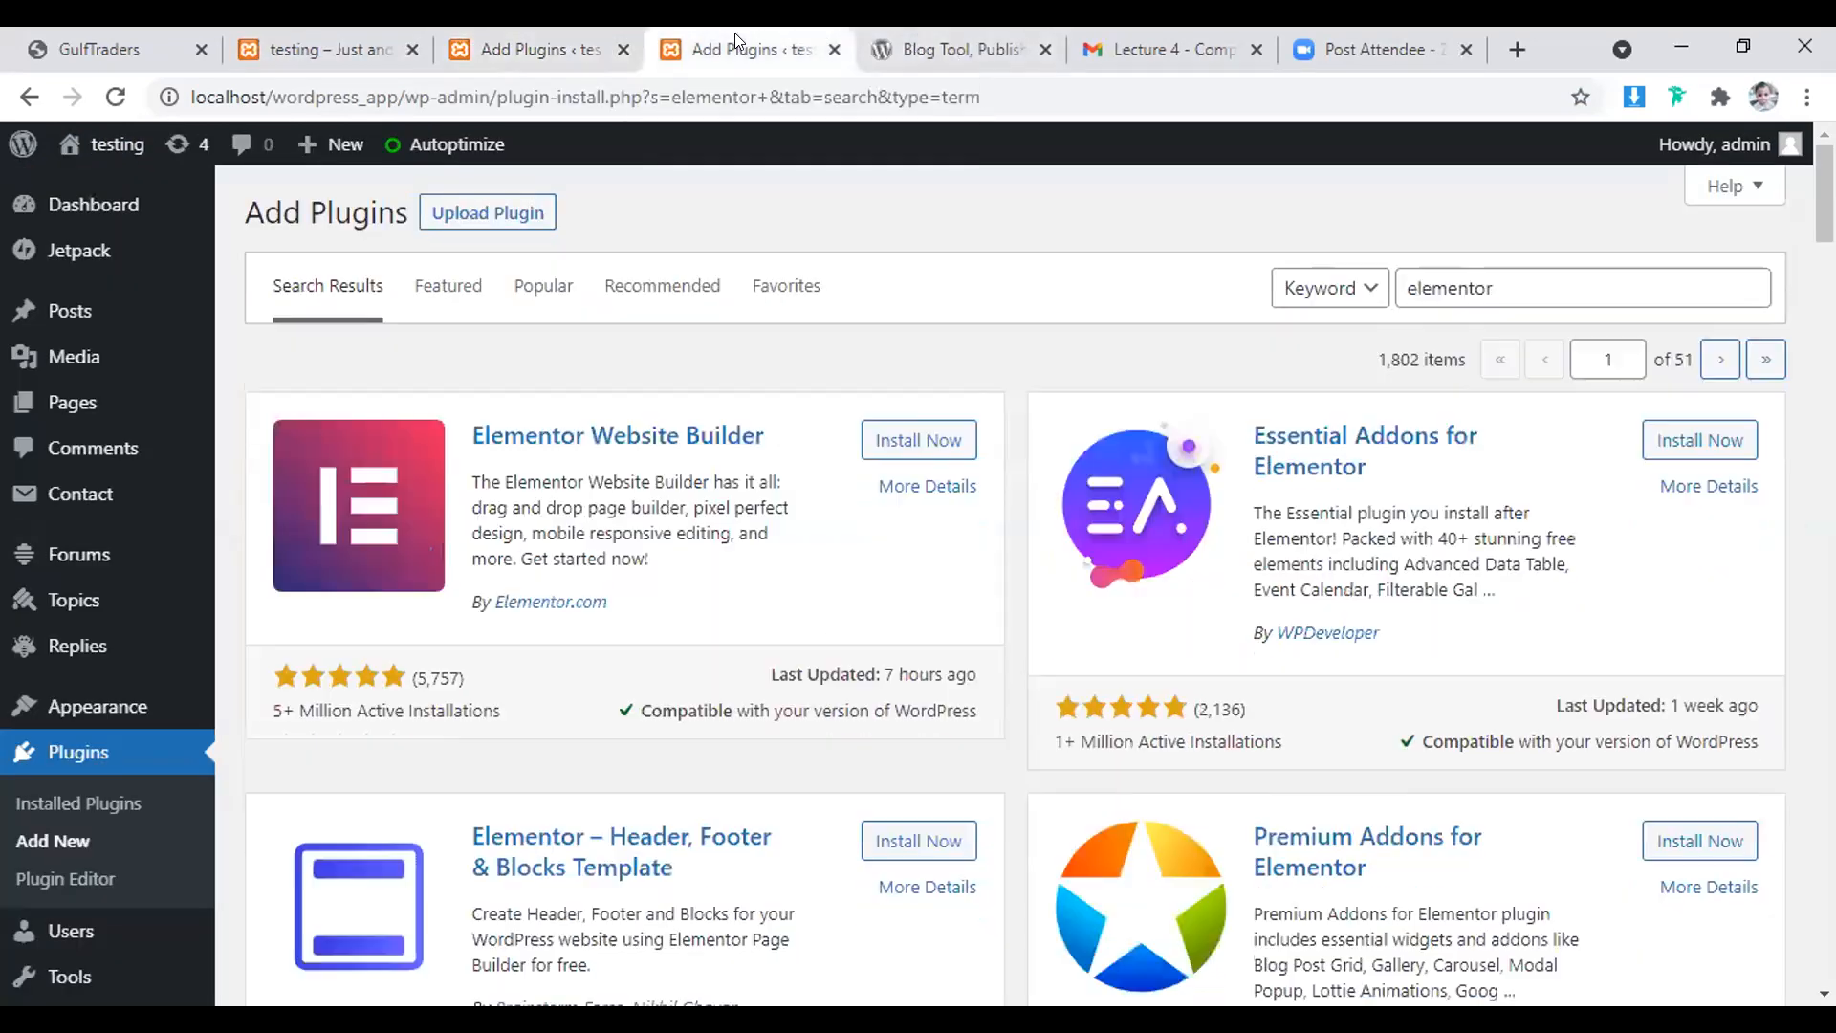
left_click(532, 41)
scroll(551, 577, "down", 1)
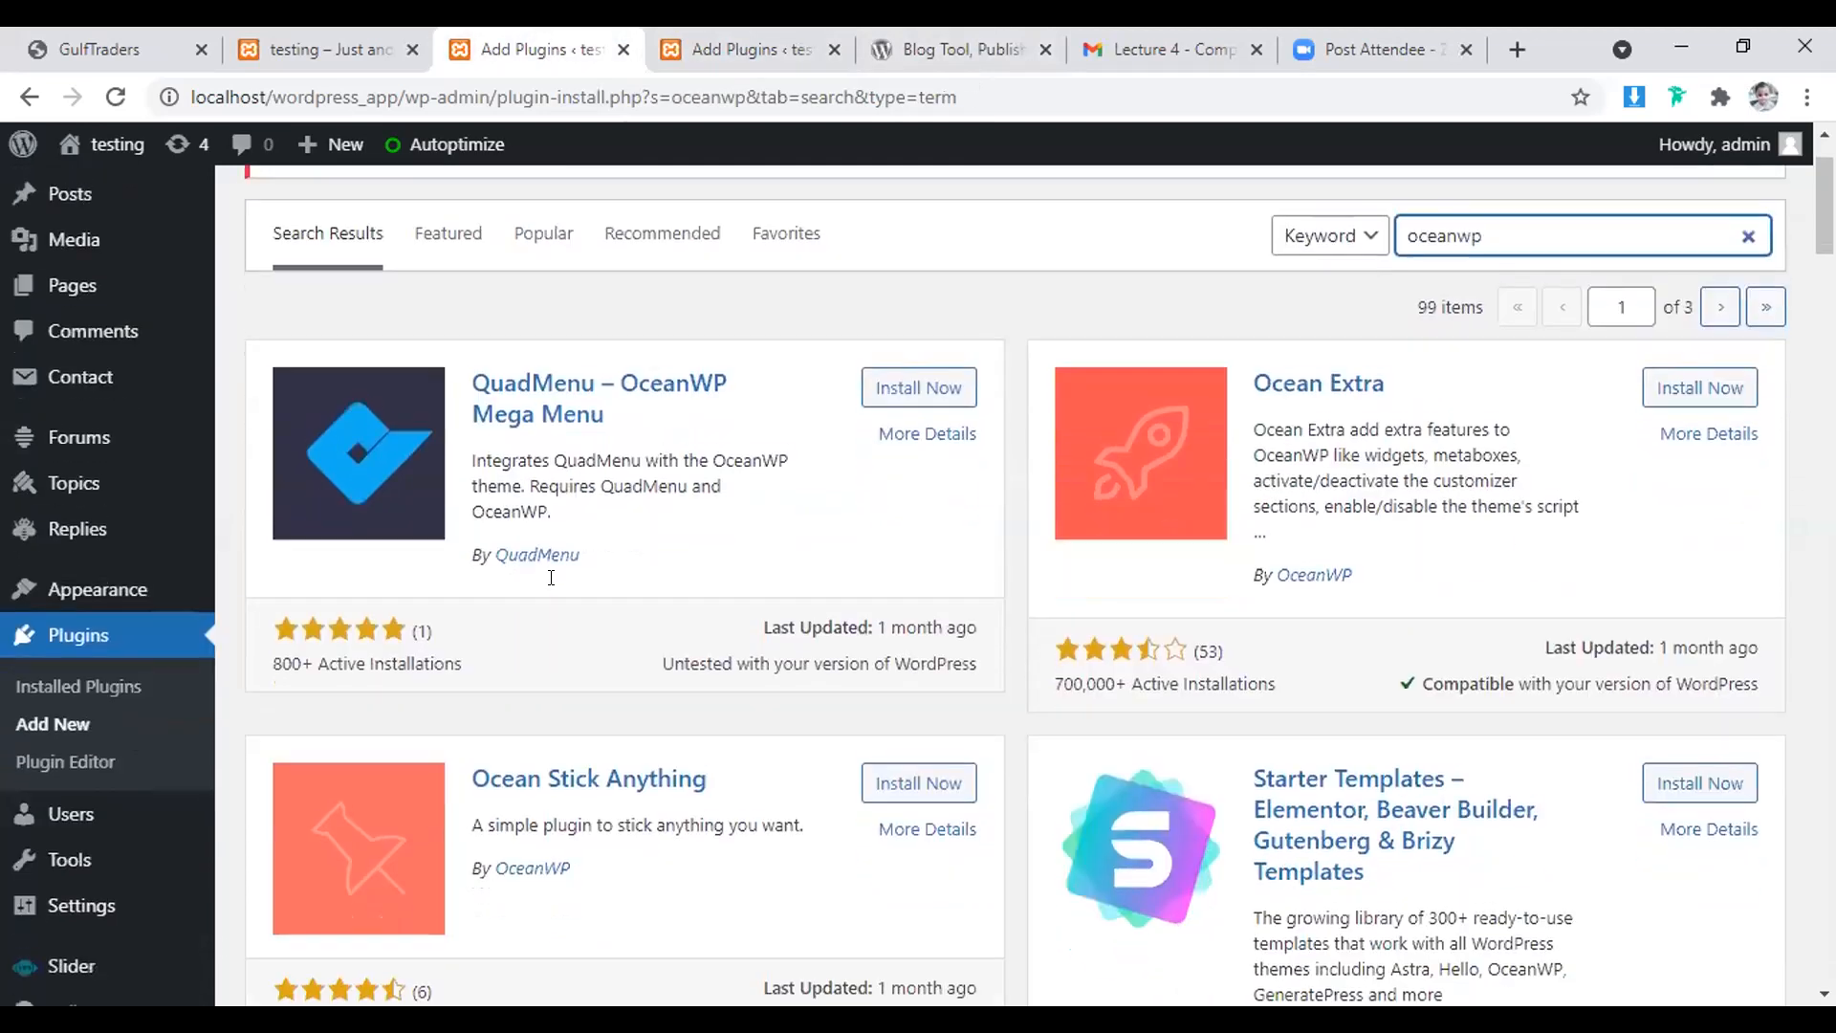
scroll(553, 579, "up", 1)
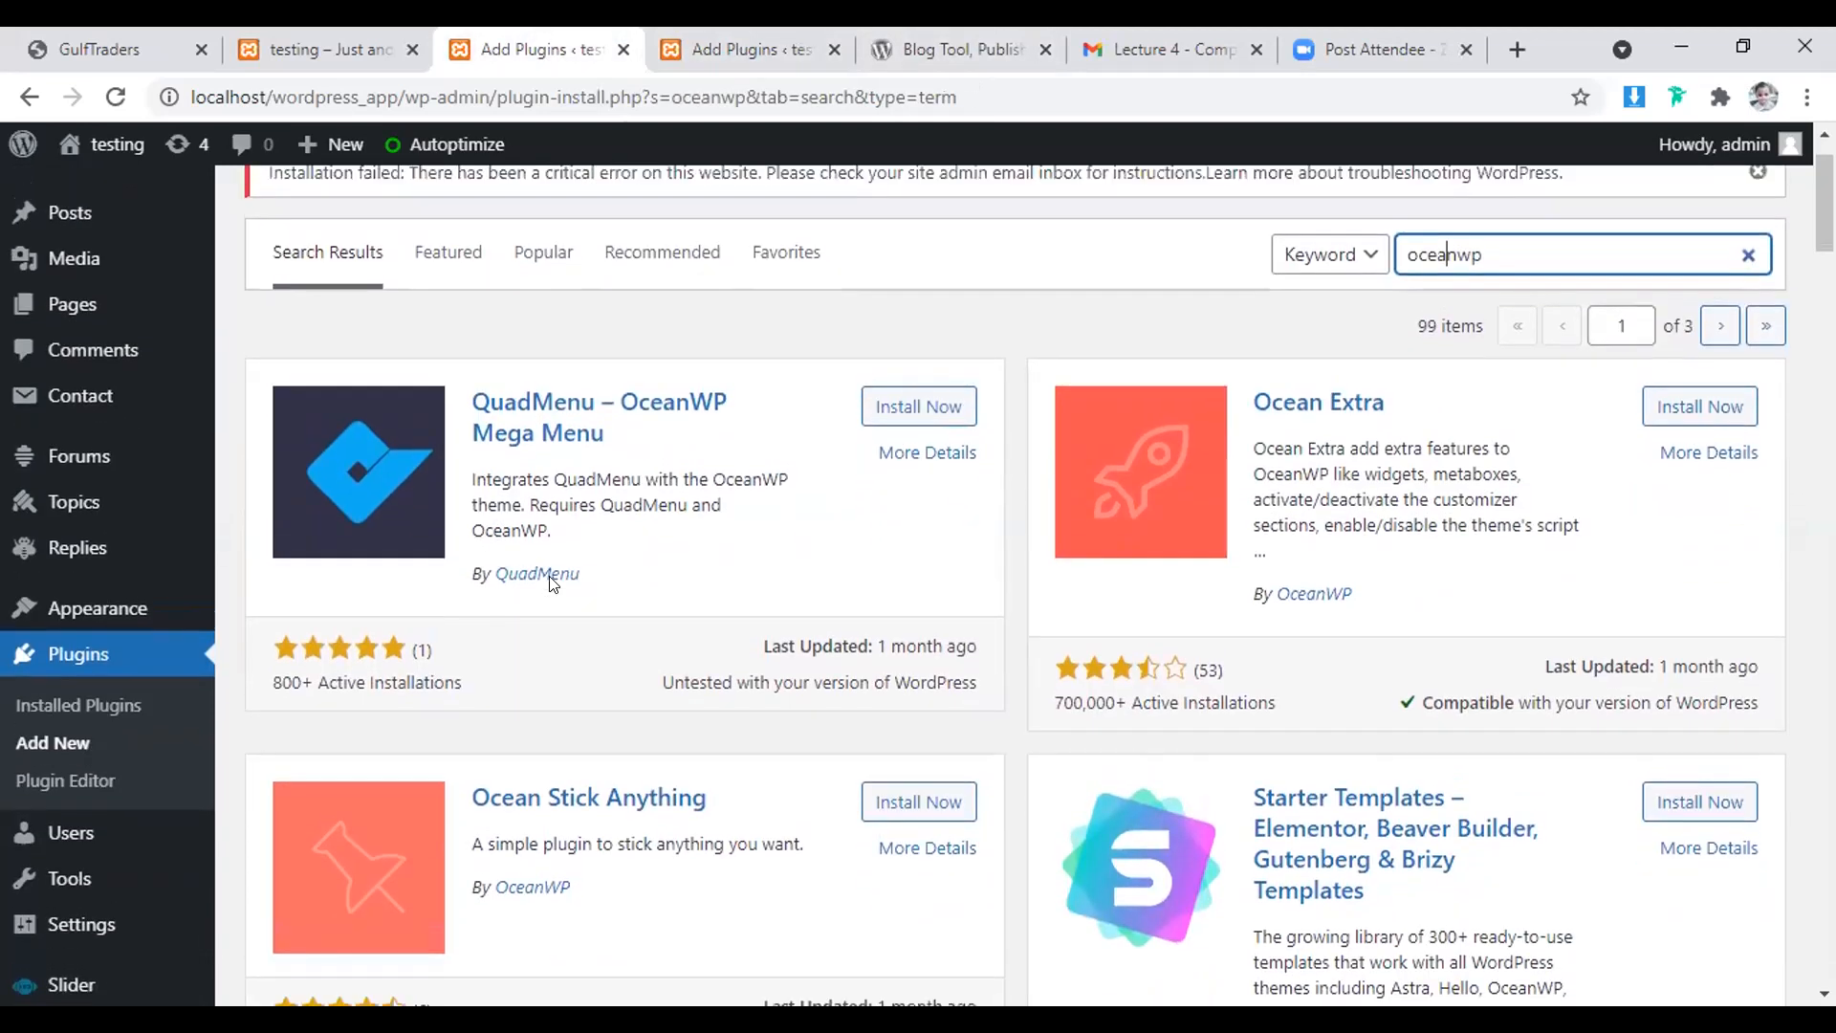
left_click(684, 46)
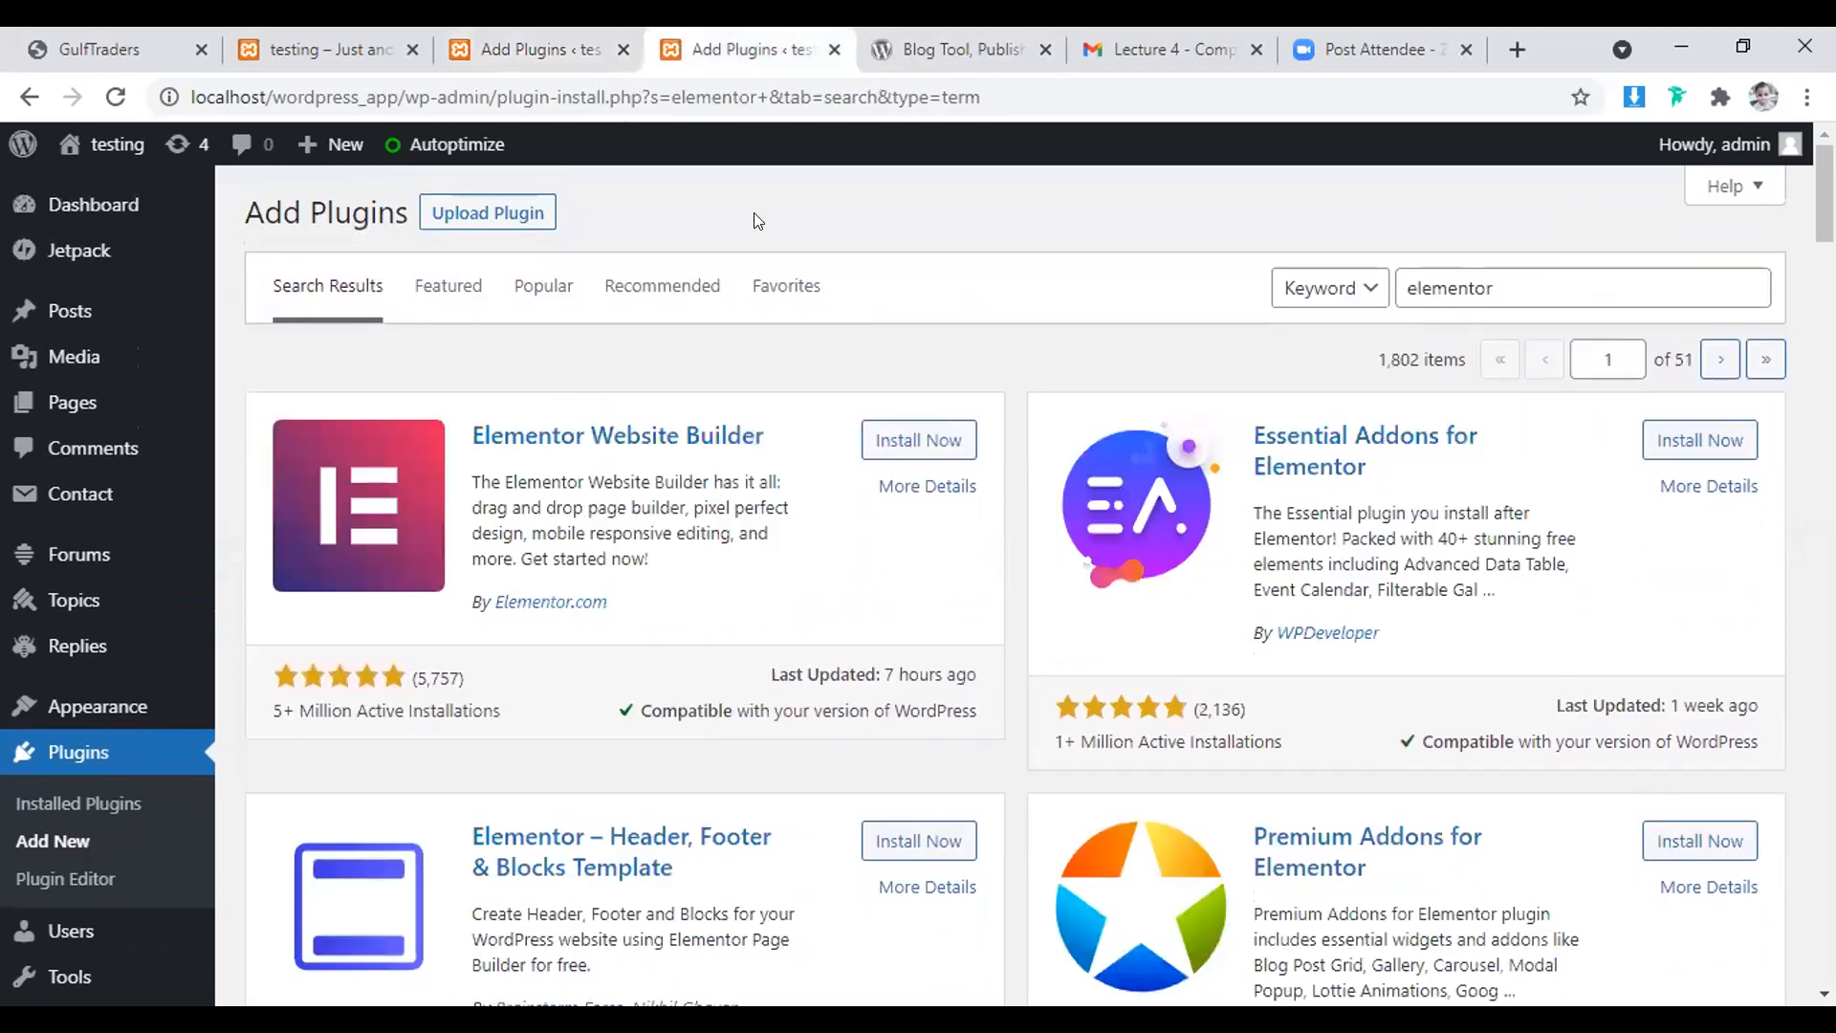
left_click(895, 446)
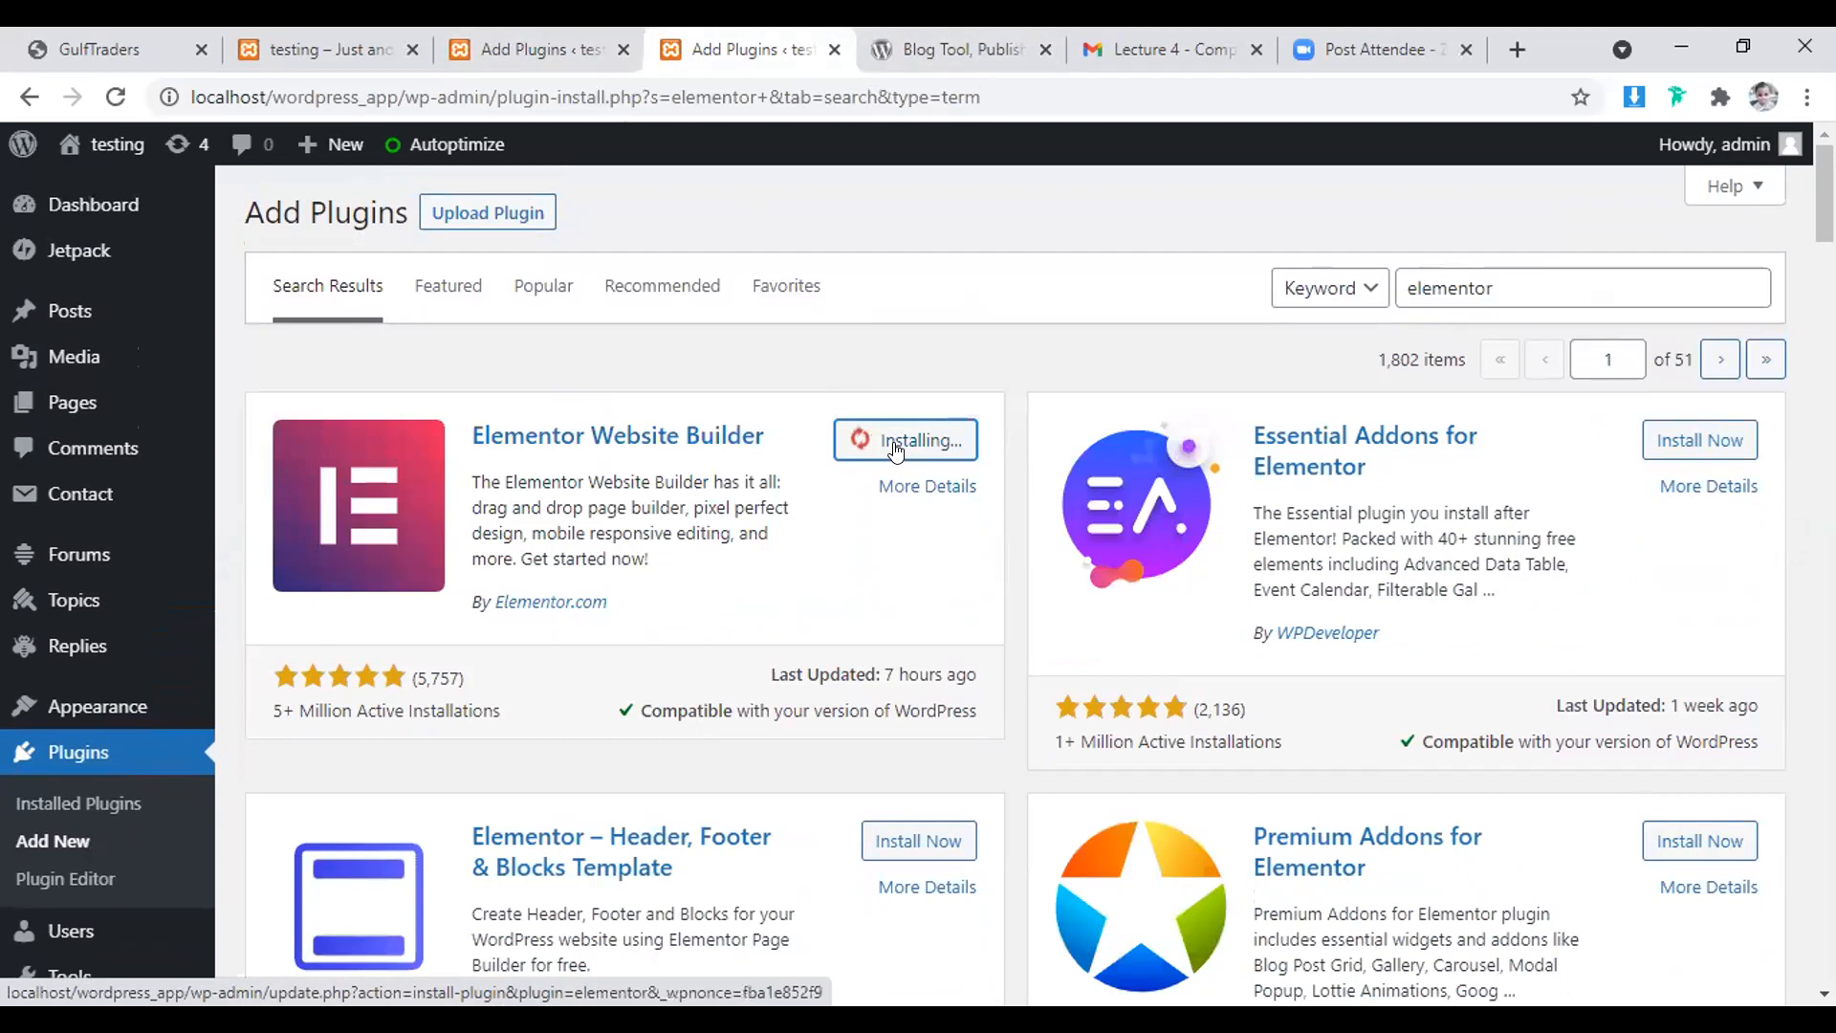
left_click(543, 50)
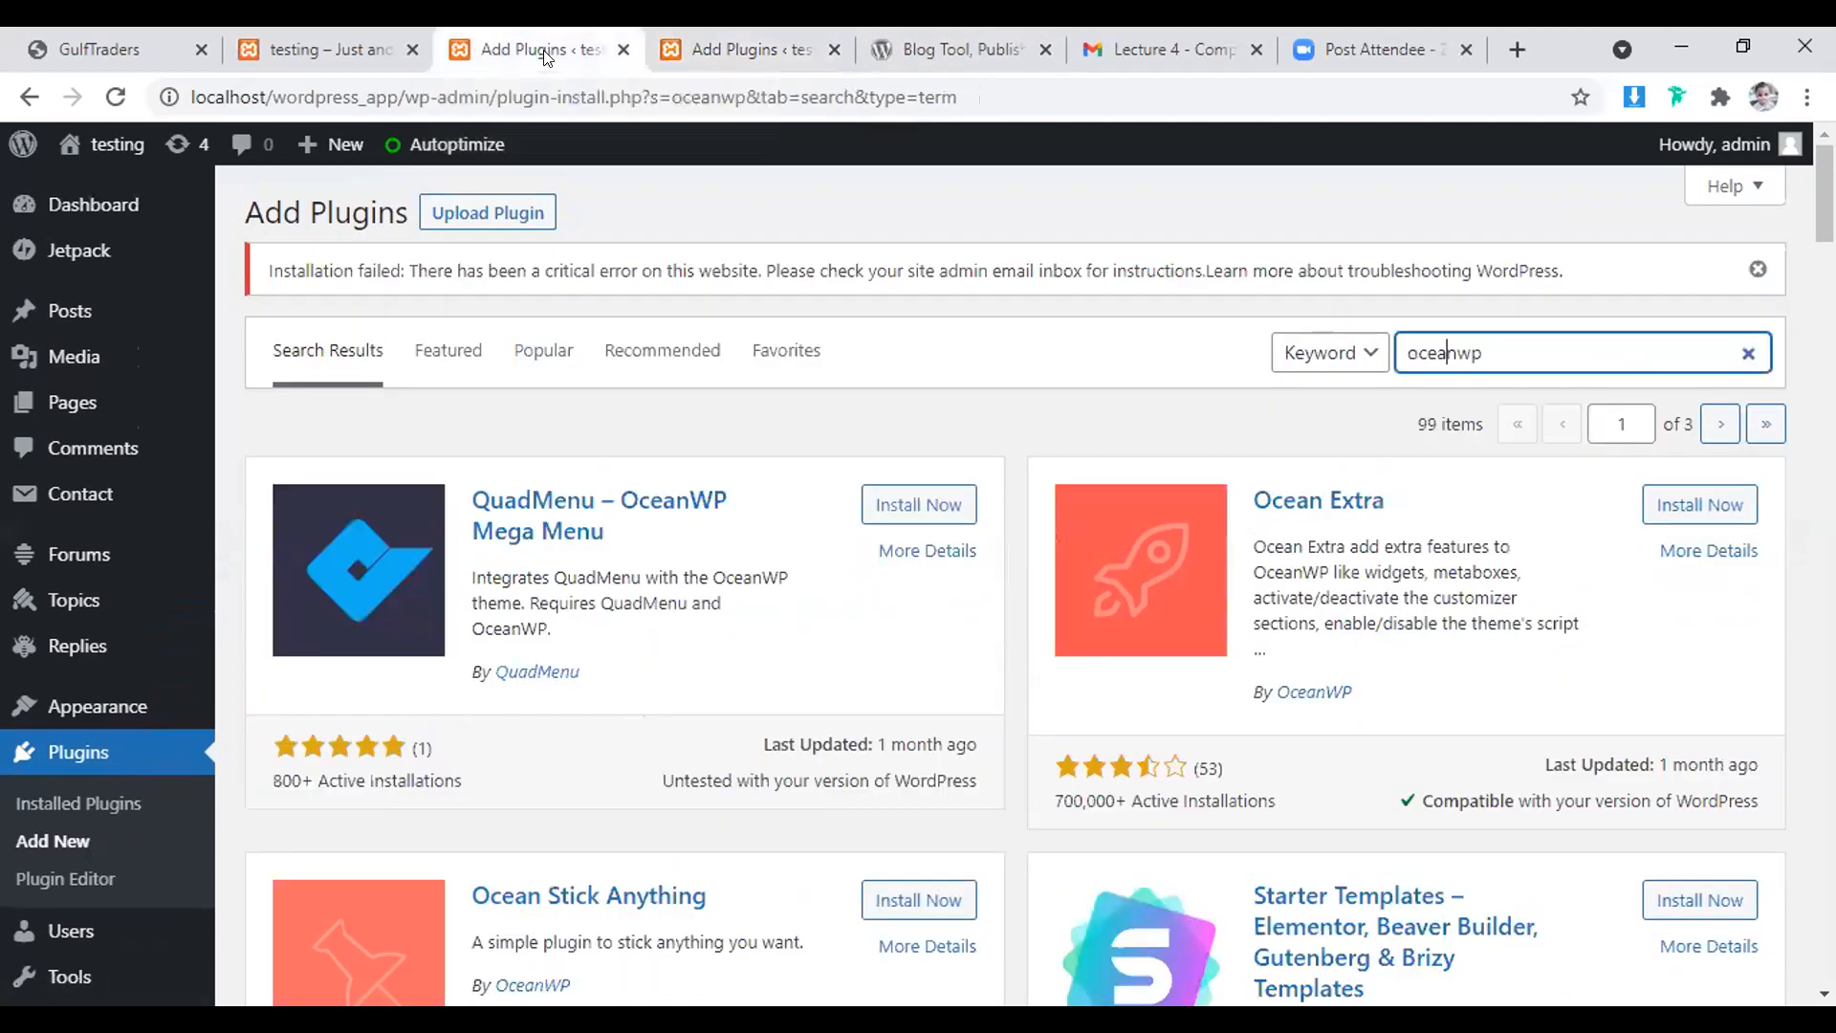
left_click(670, 43)
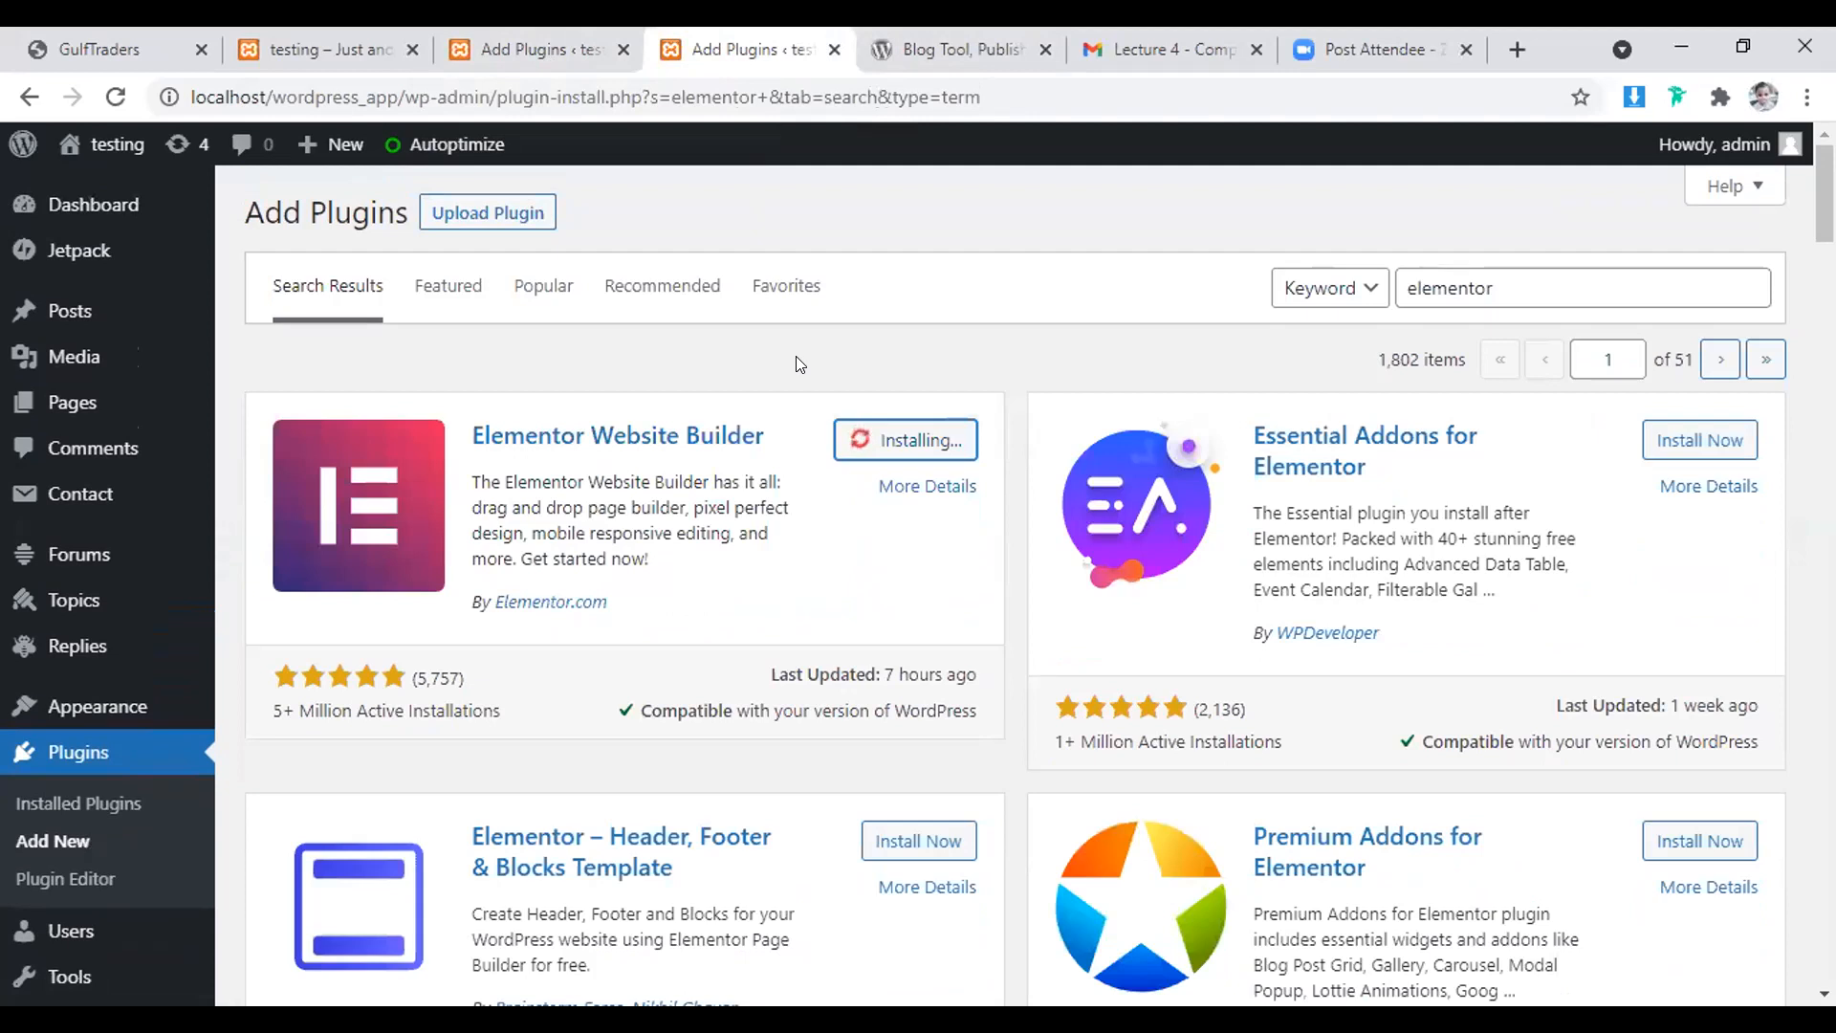
left_click(494, 31)
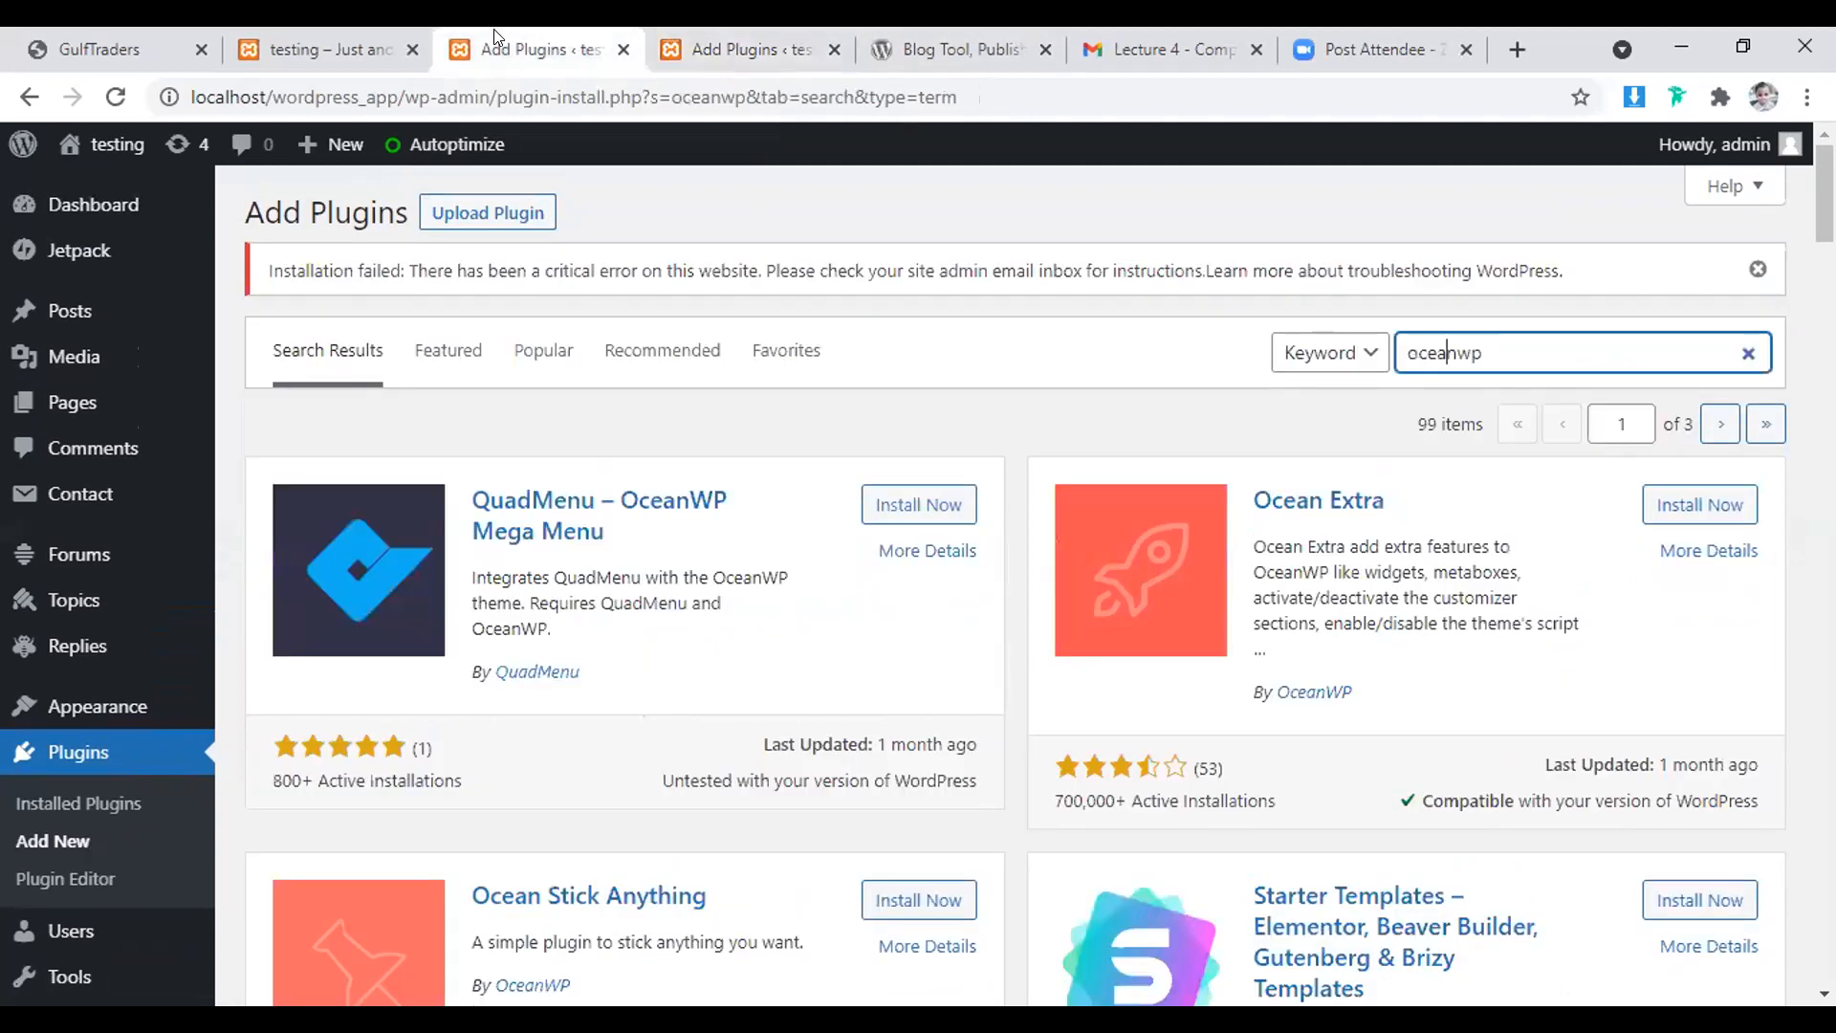
left_click(689, 39)
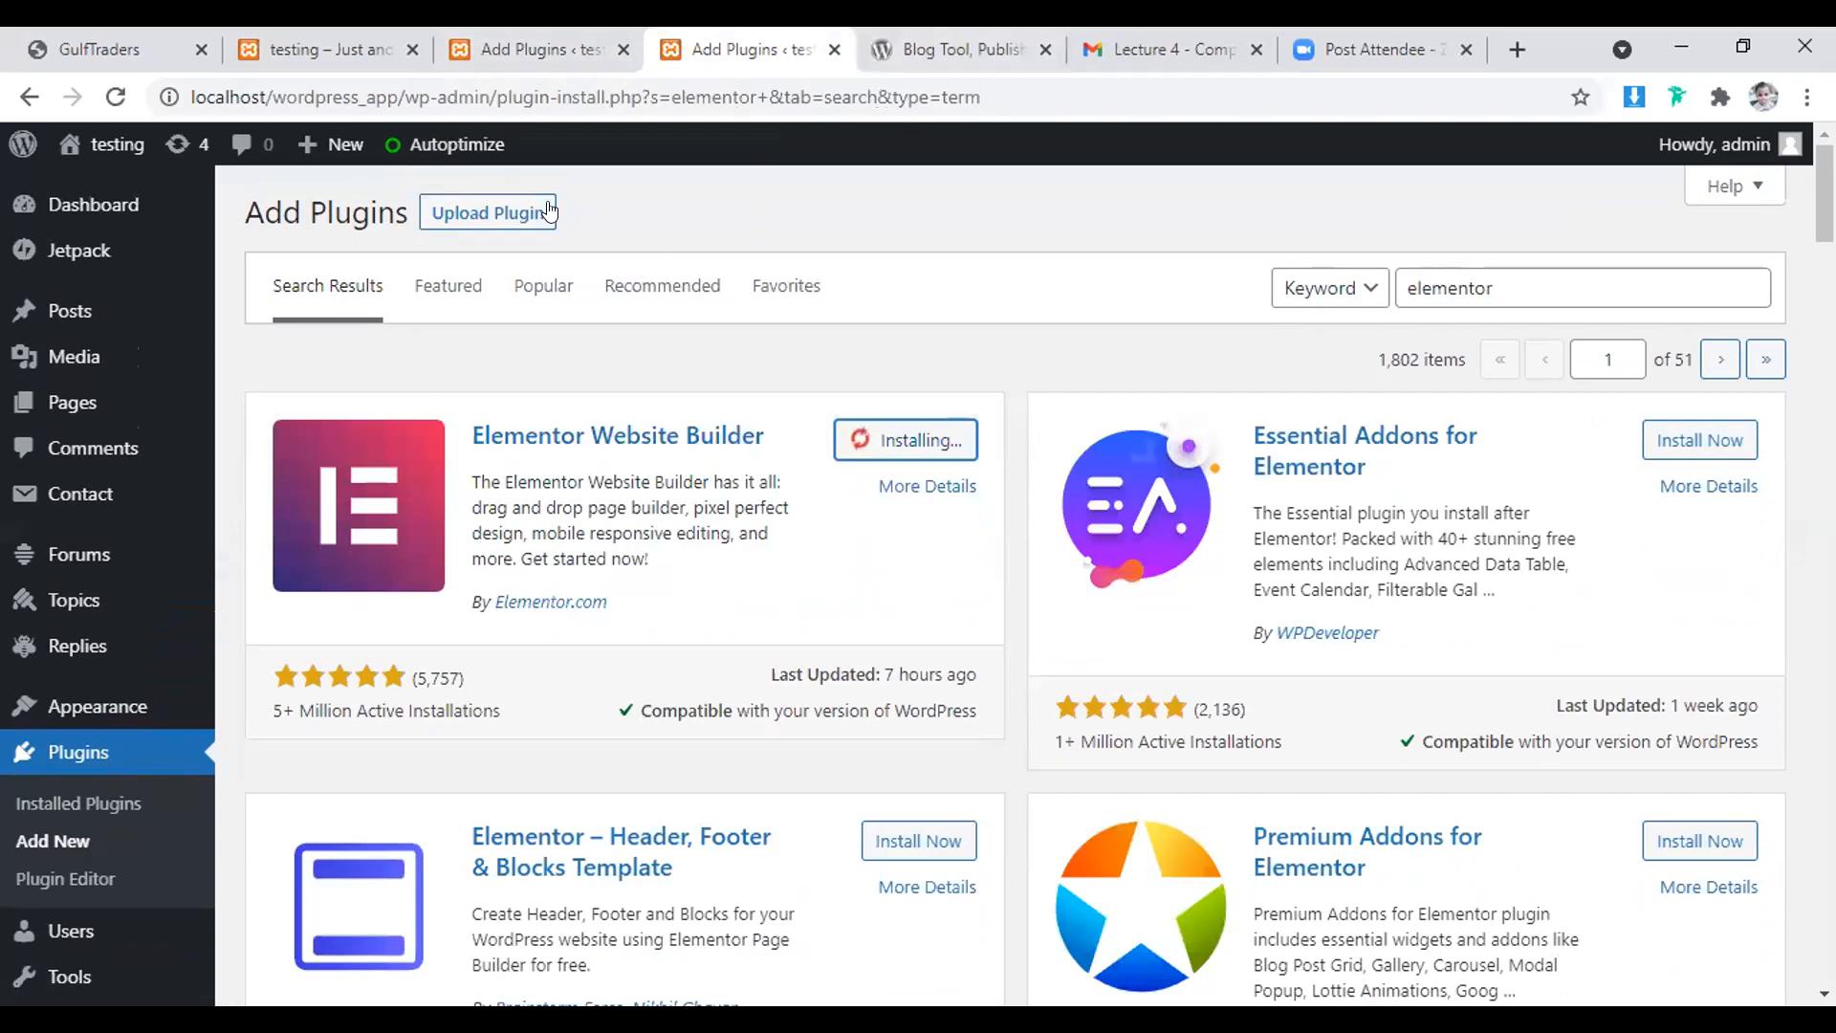
- Go from the testing site's front page back to its dashboard while checking the Elementor plugin installation
left_click(322, 38)
mouse_move(60, 173)
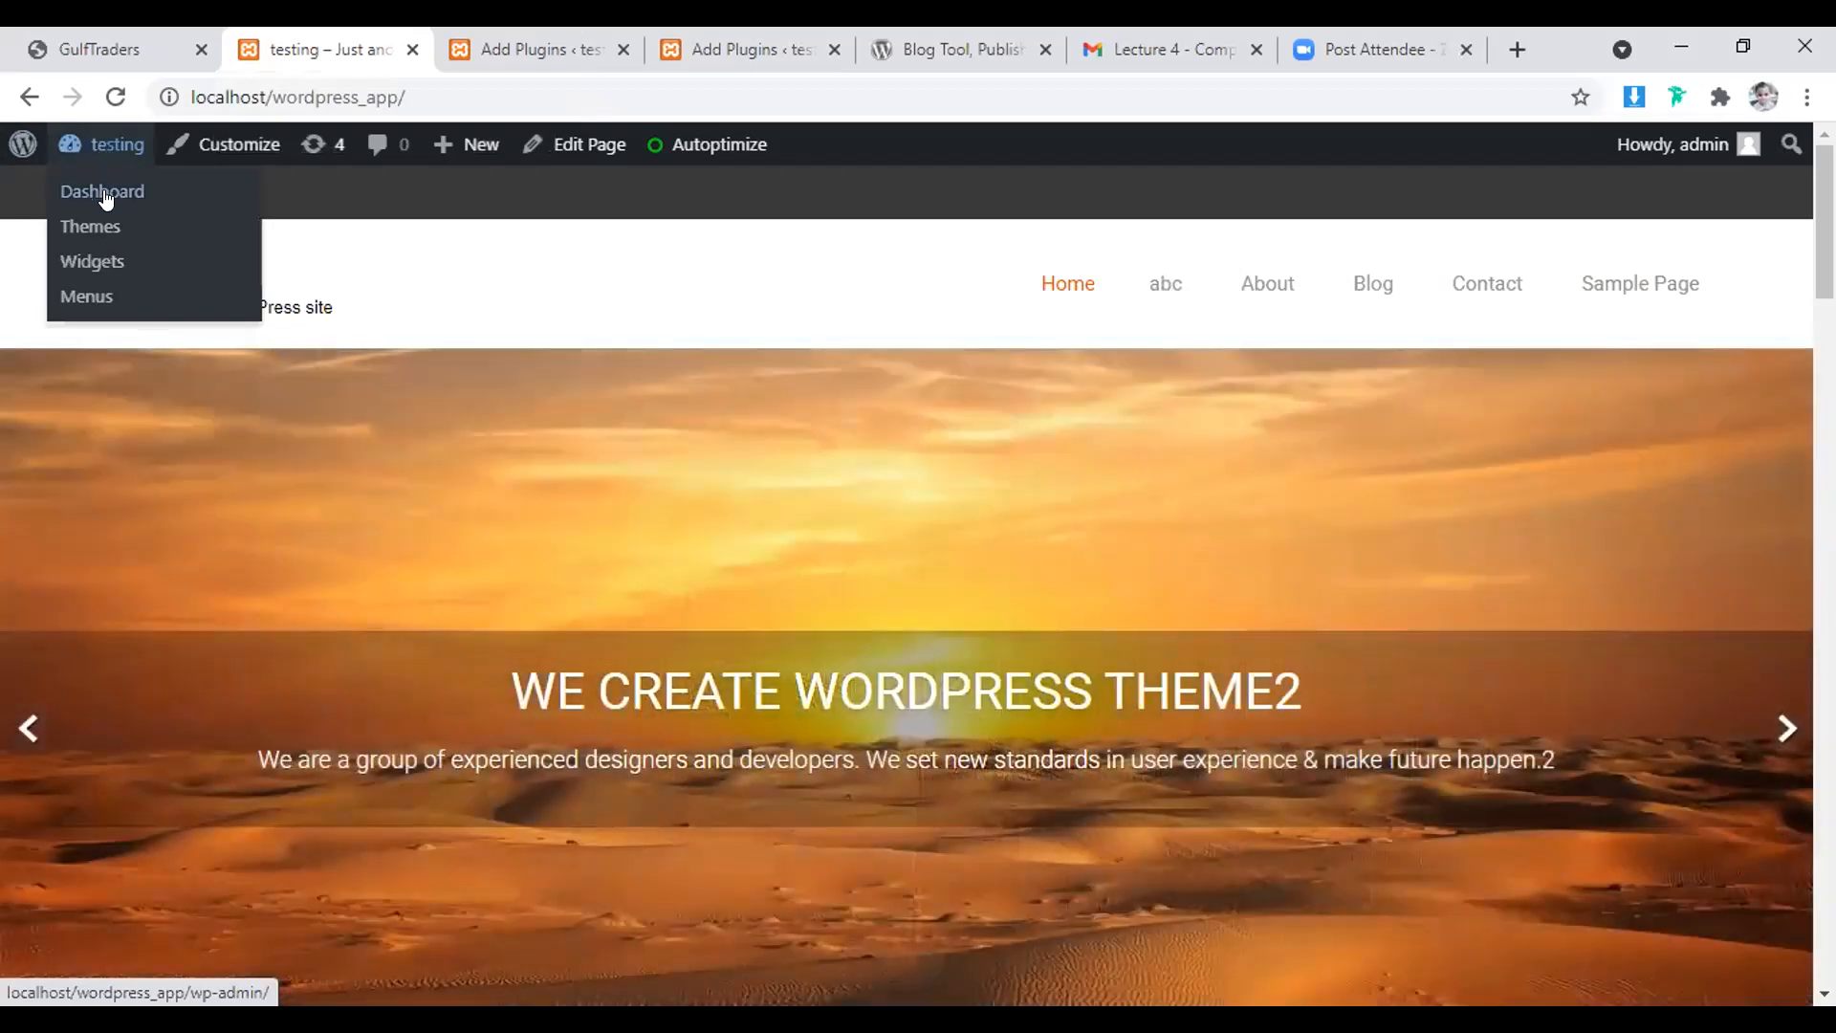
left_click(106, 194)
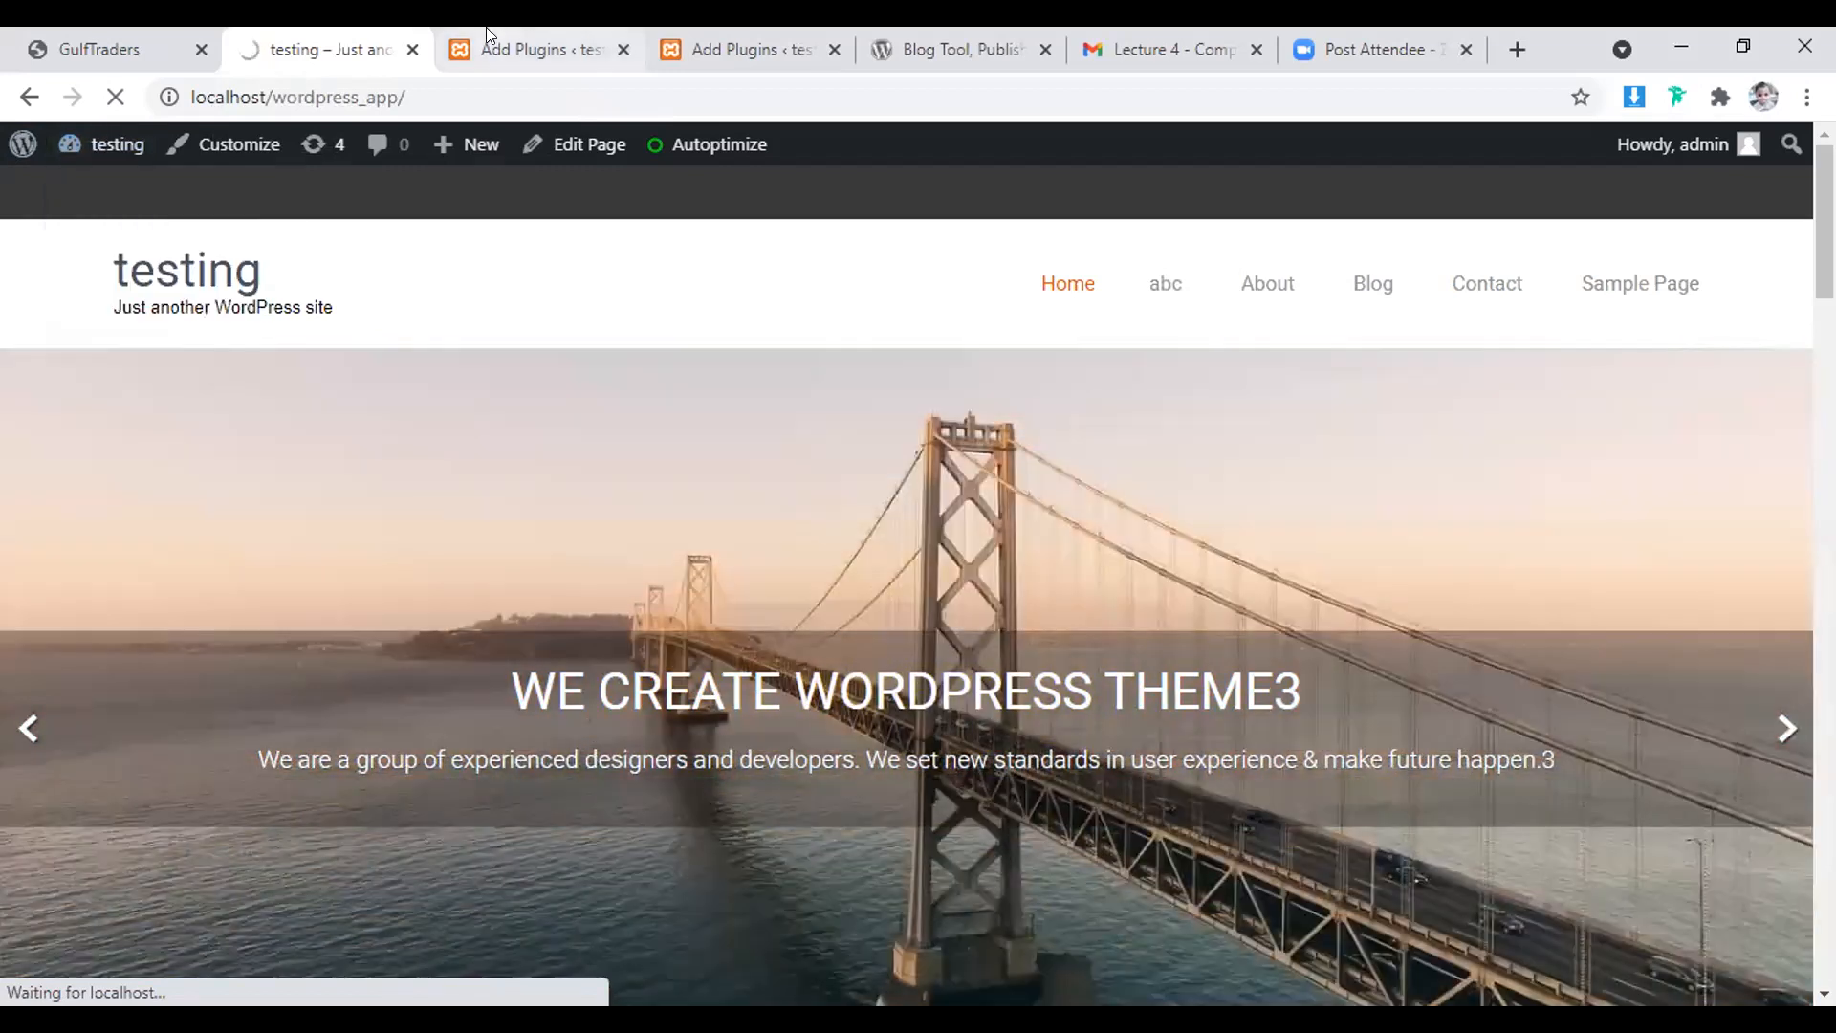
left_click(488, 34)
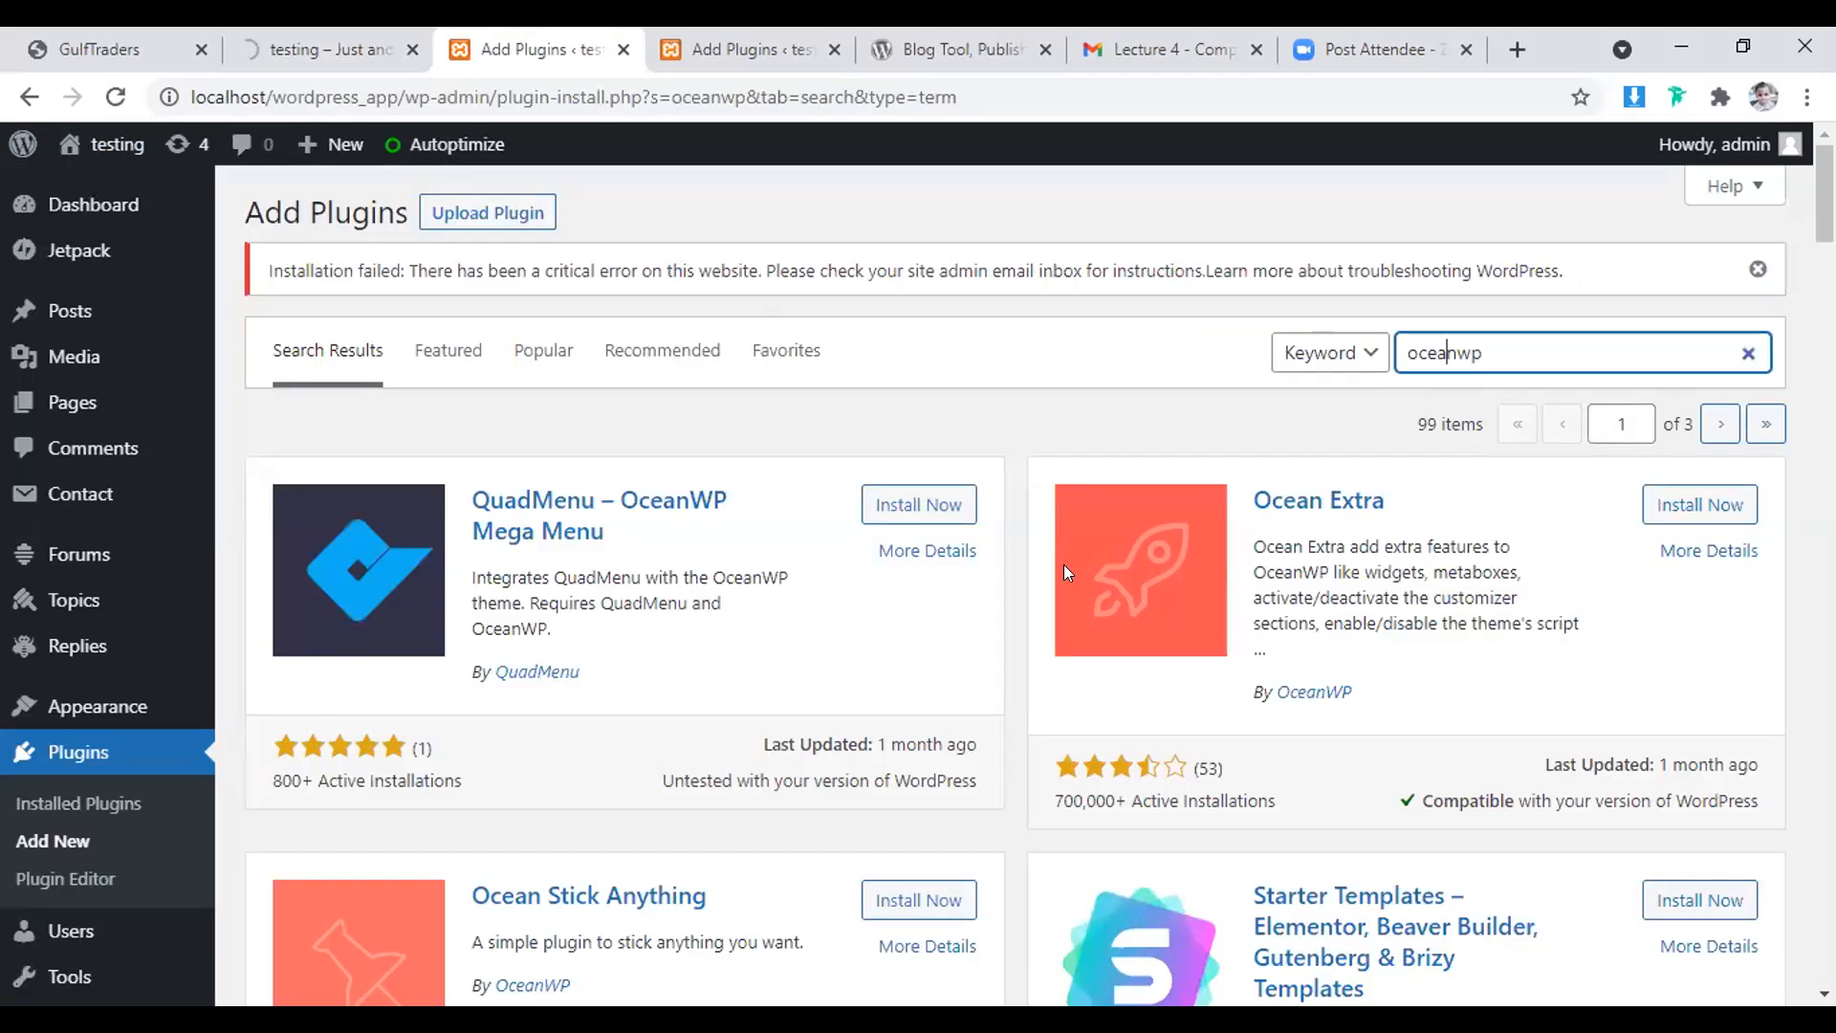
left_click(677, 27)
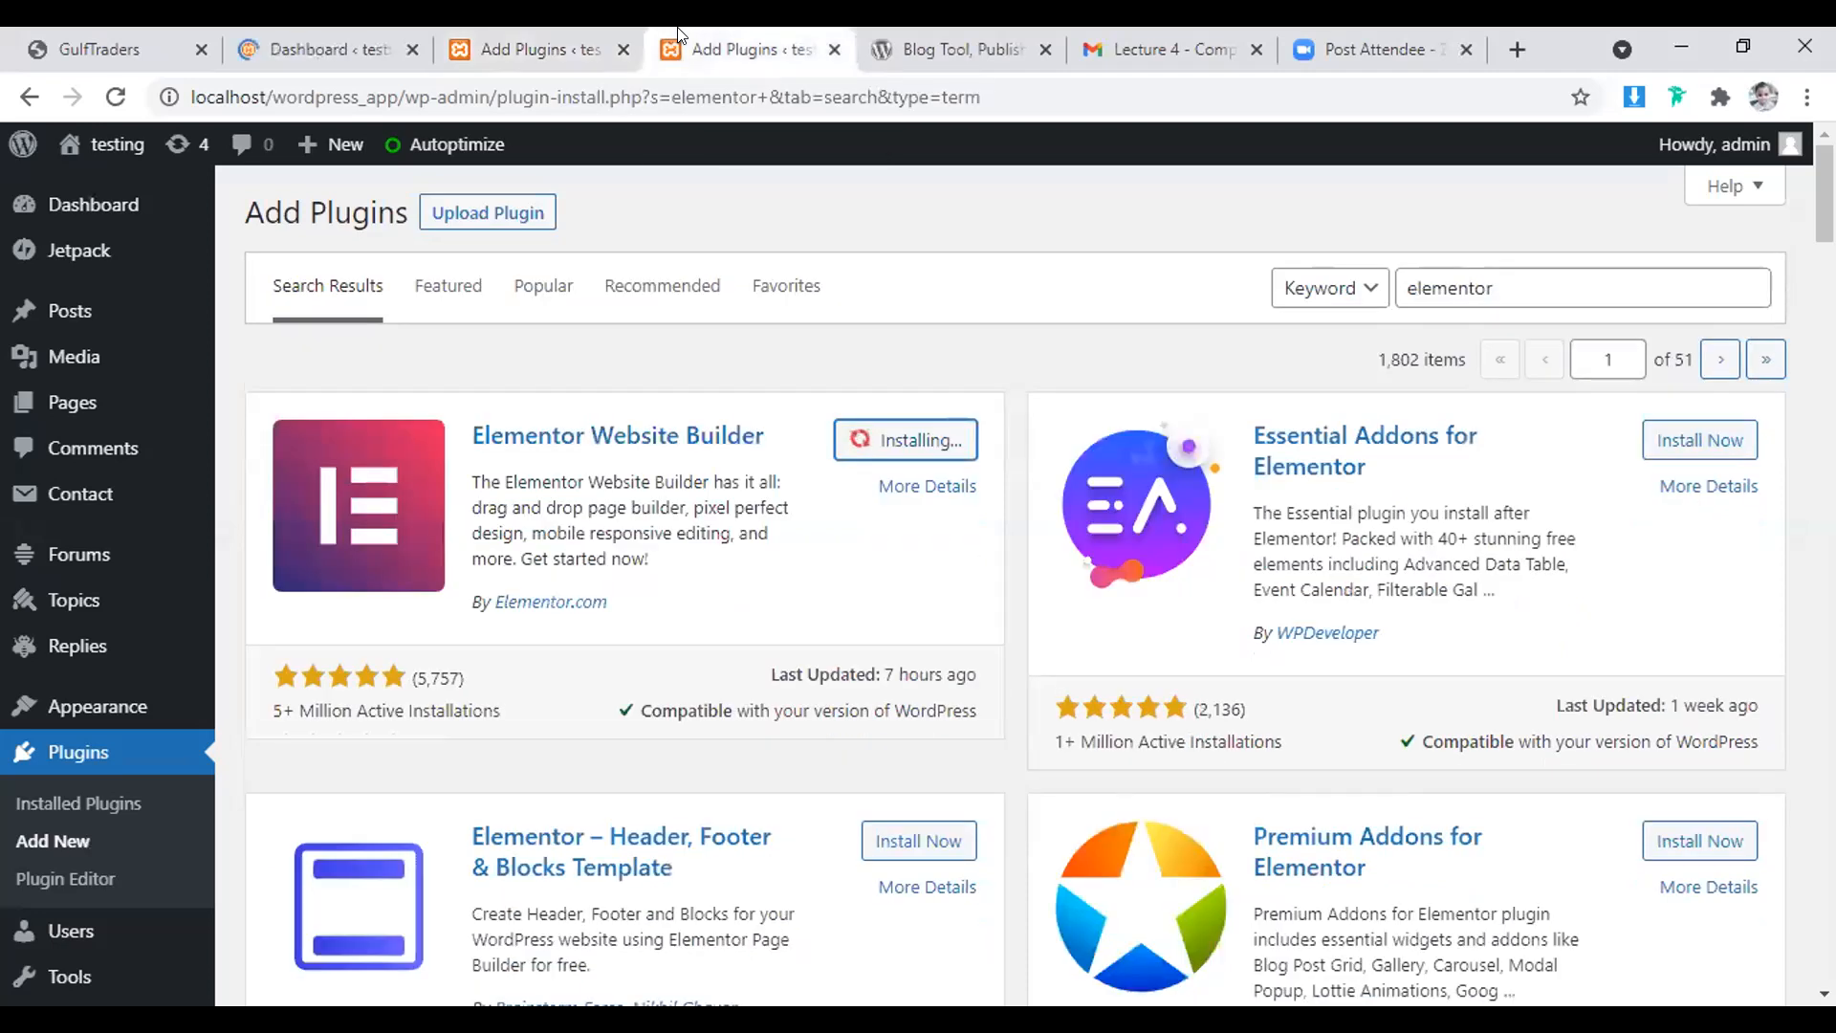
left_click(330, 29)
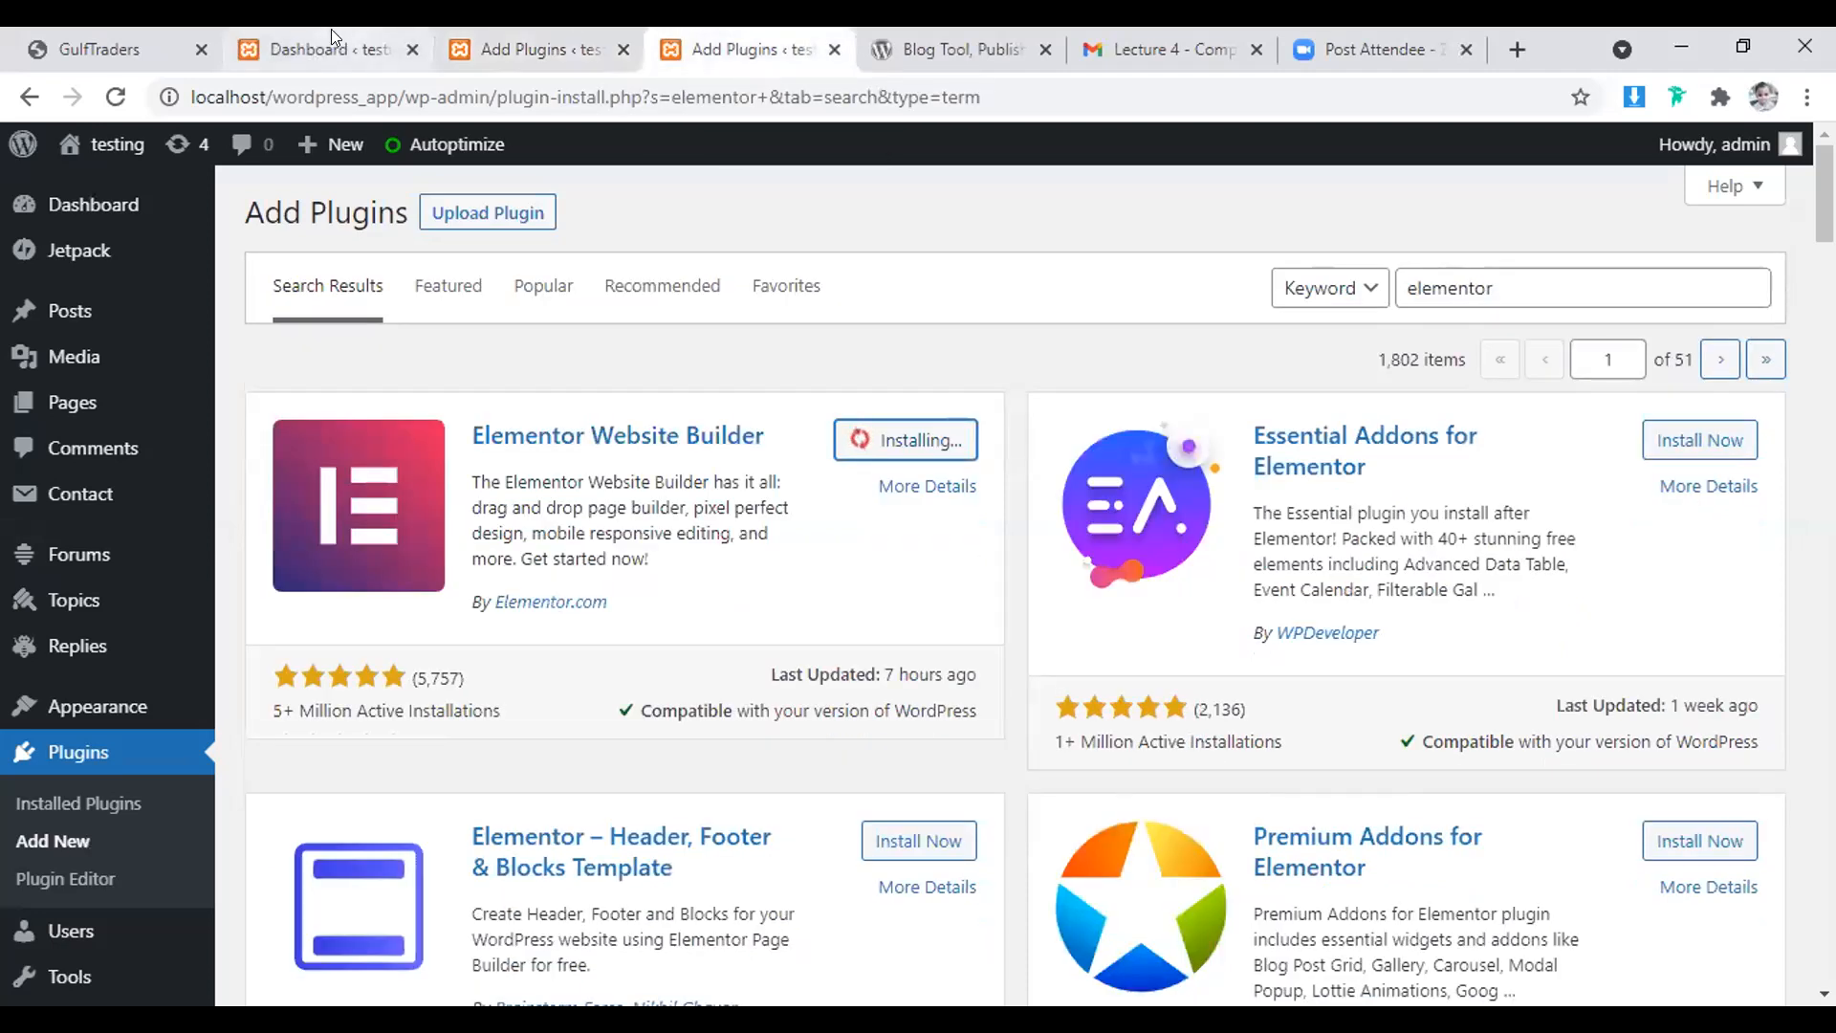
- Open the testing site's list of all pages from the At a Glance summary on the dashboard
scroll(331, 727, "down", 7)
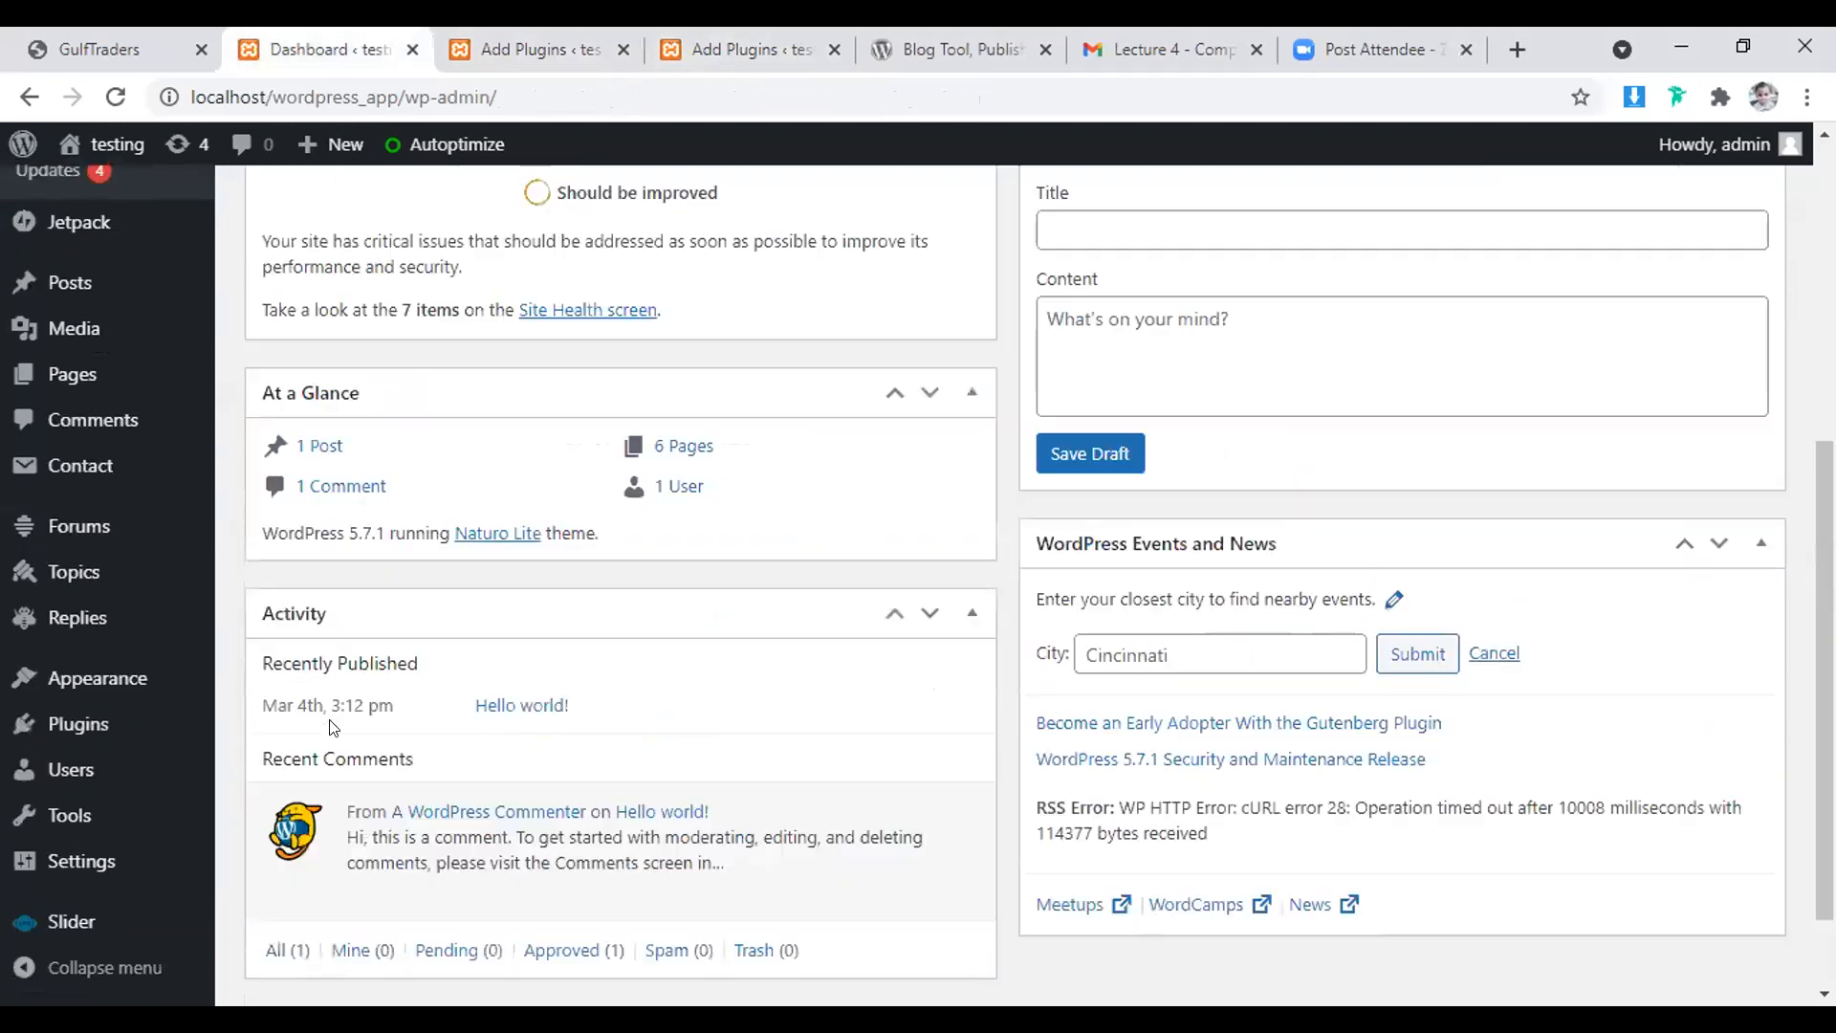
scroll(331, 713, "up", 4)
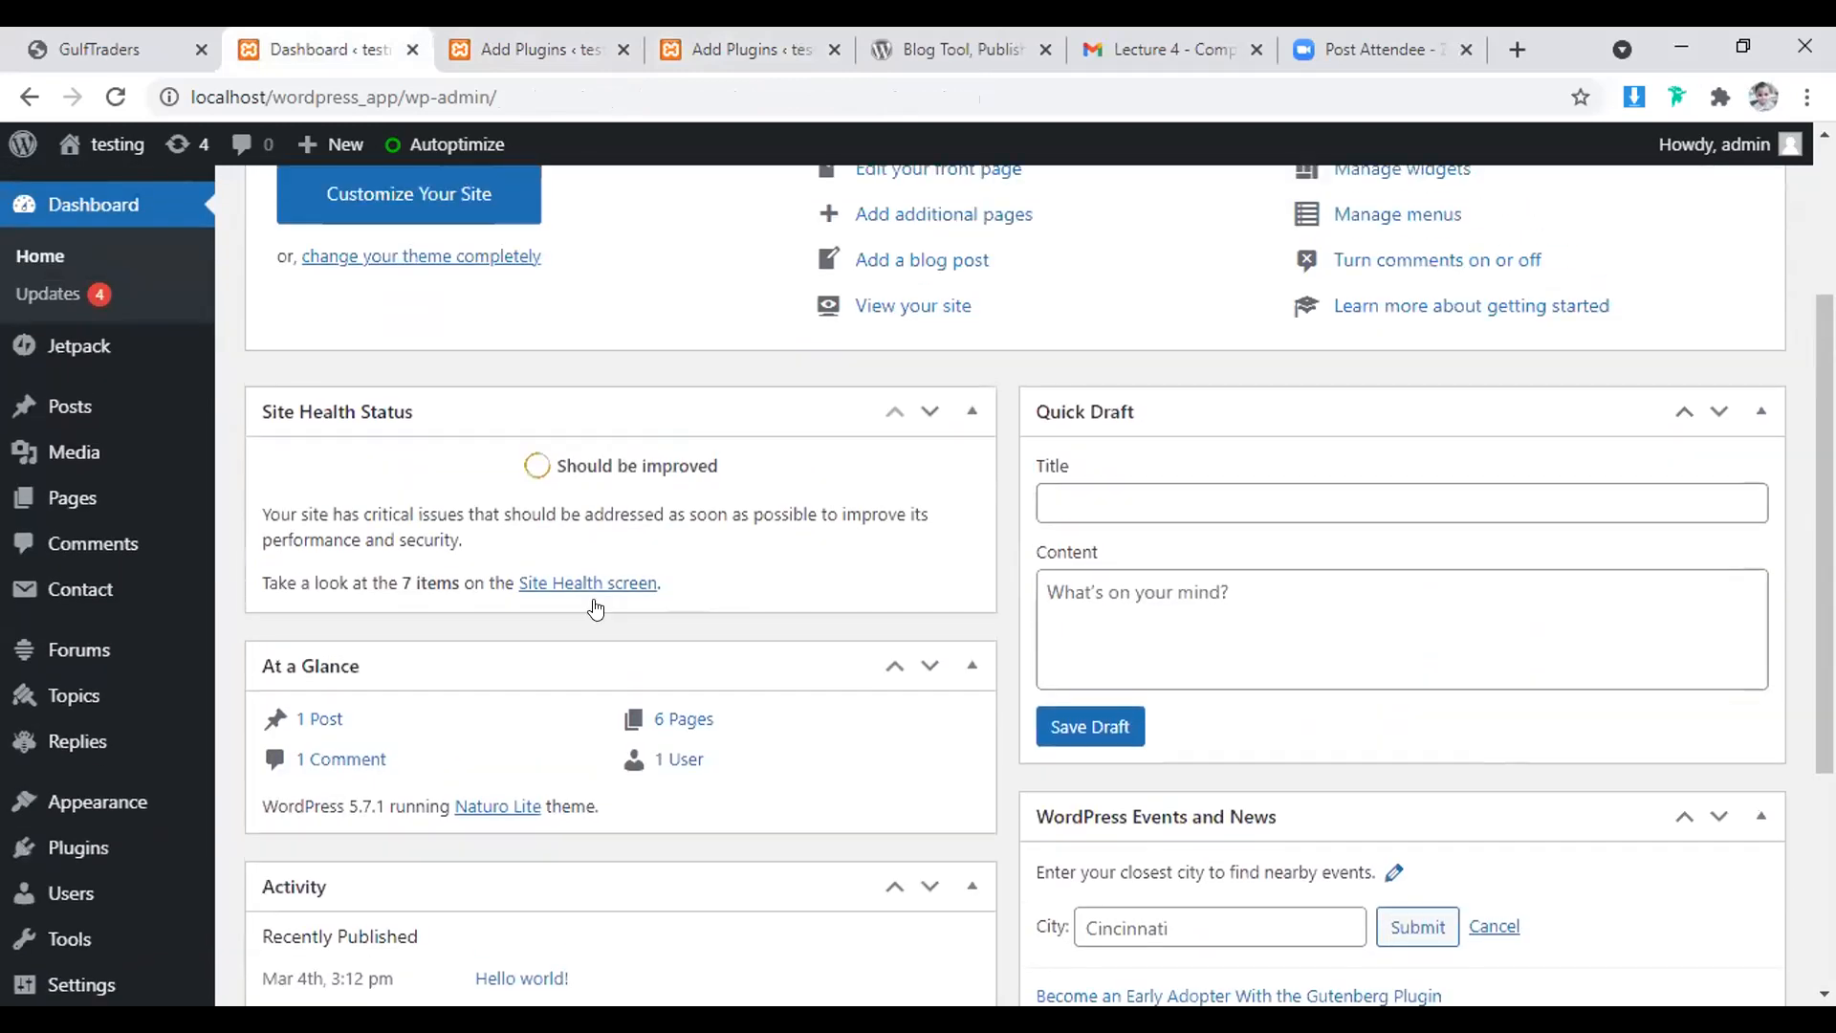
left_click(678, 724)
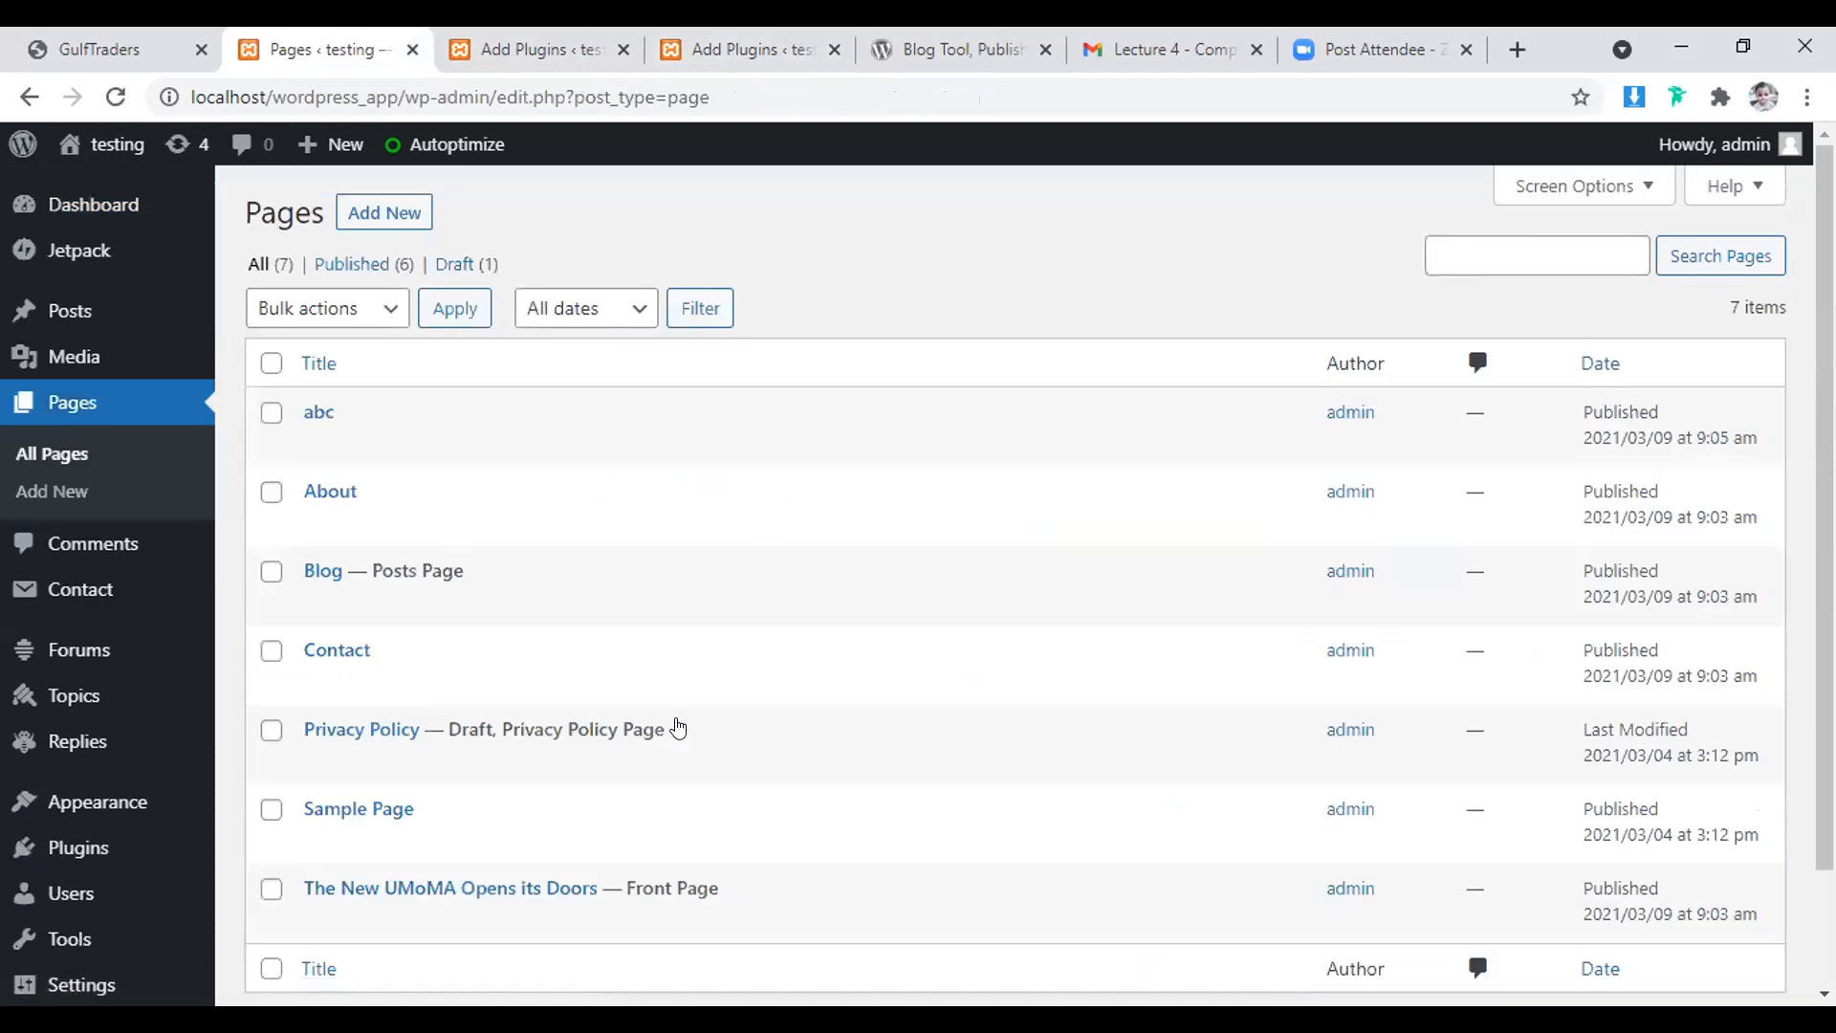
- Look over the testing site's list of pages from abc down to the front page
scroll(455, 622, "down", 1)
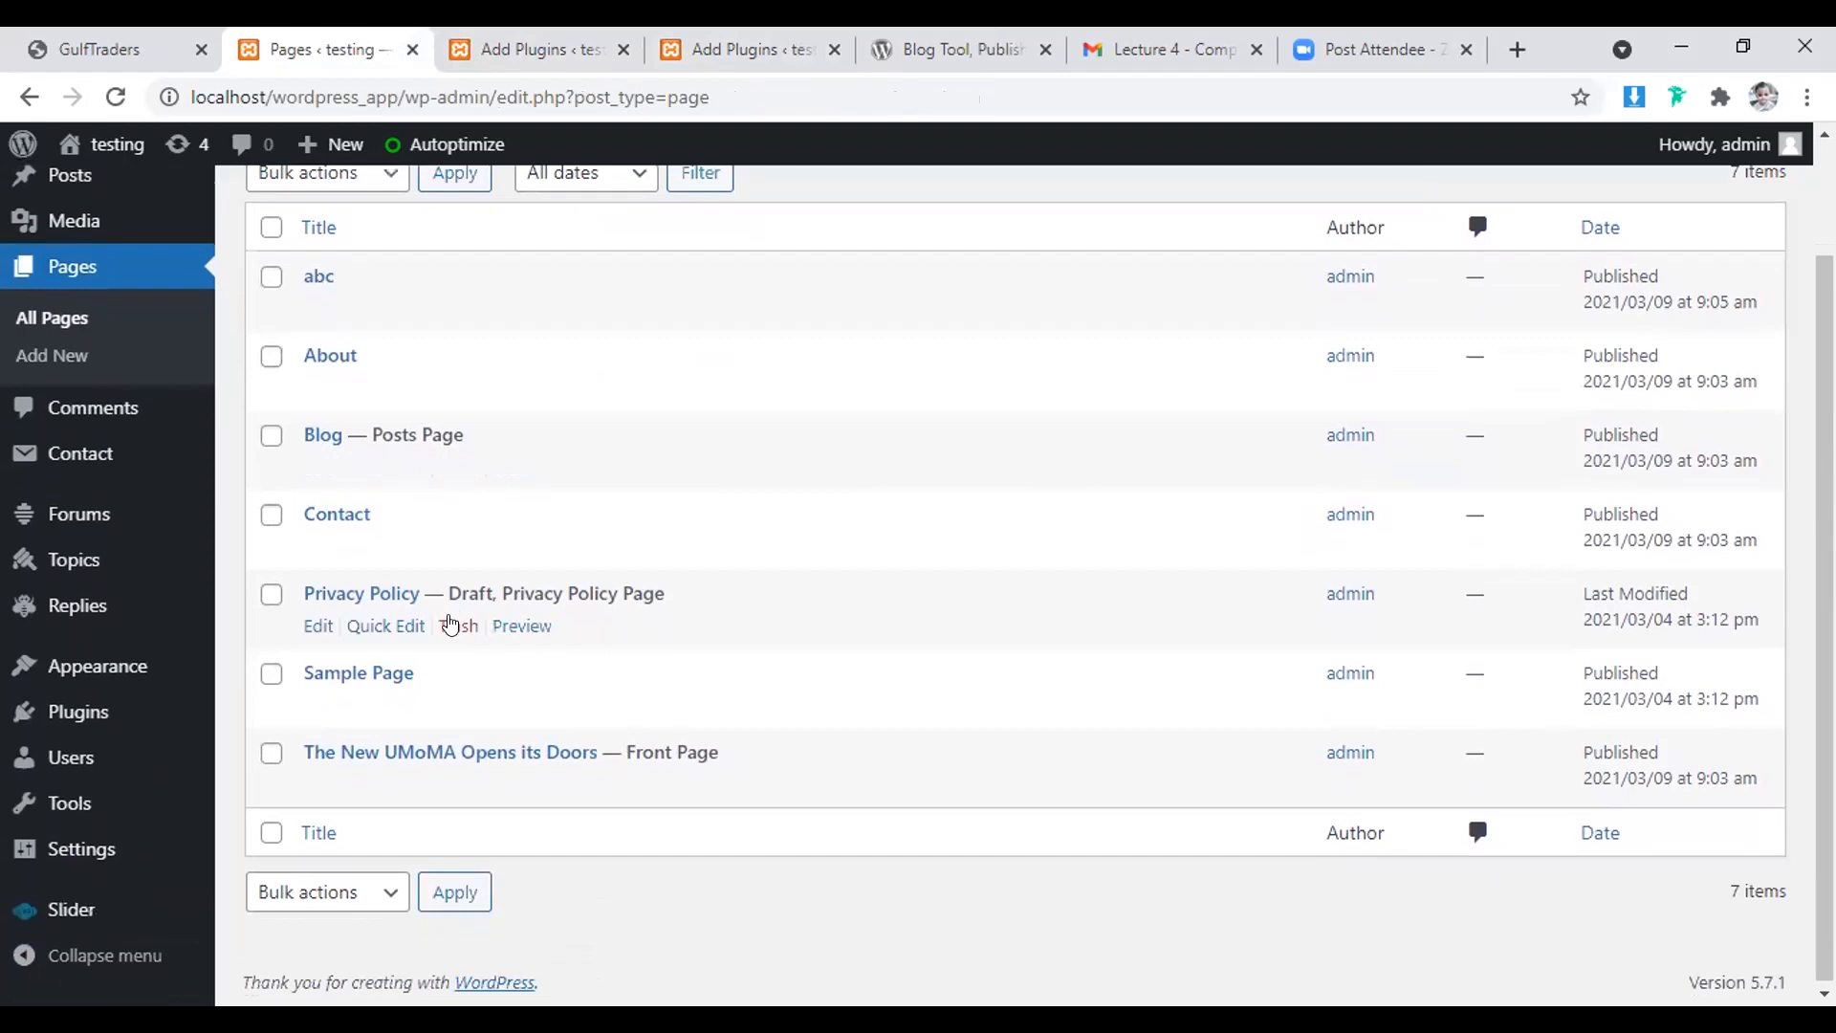
scroll(452, 623, "up", 1)
mouse_move(251, 381)
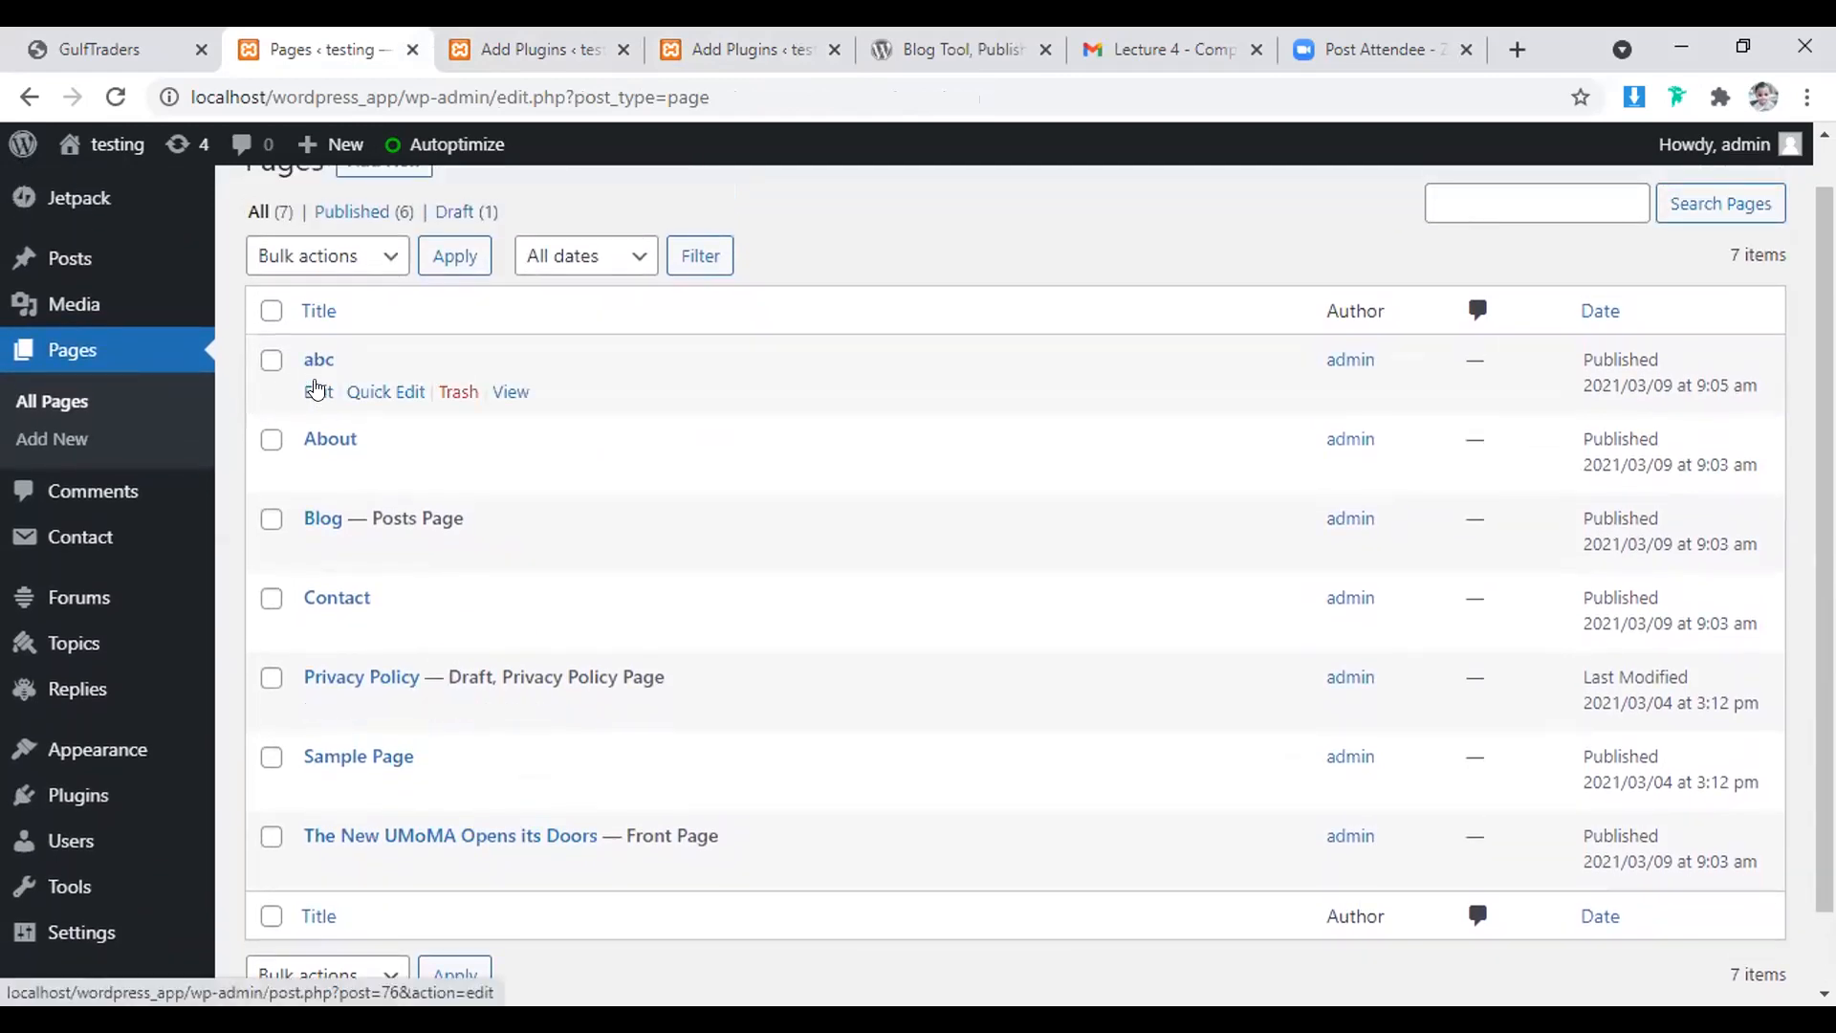
- Check the installation message for Elementor Website Builder and try to install Essential Addons for Elementor
left_click(716, 29)
left_click(719, 38)
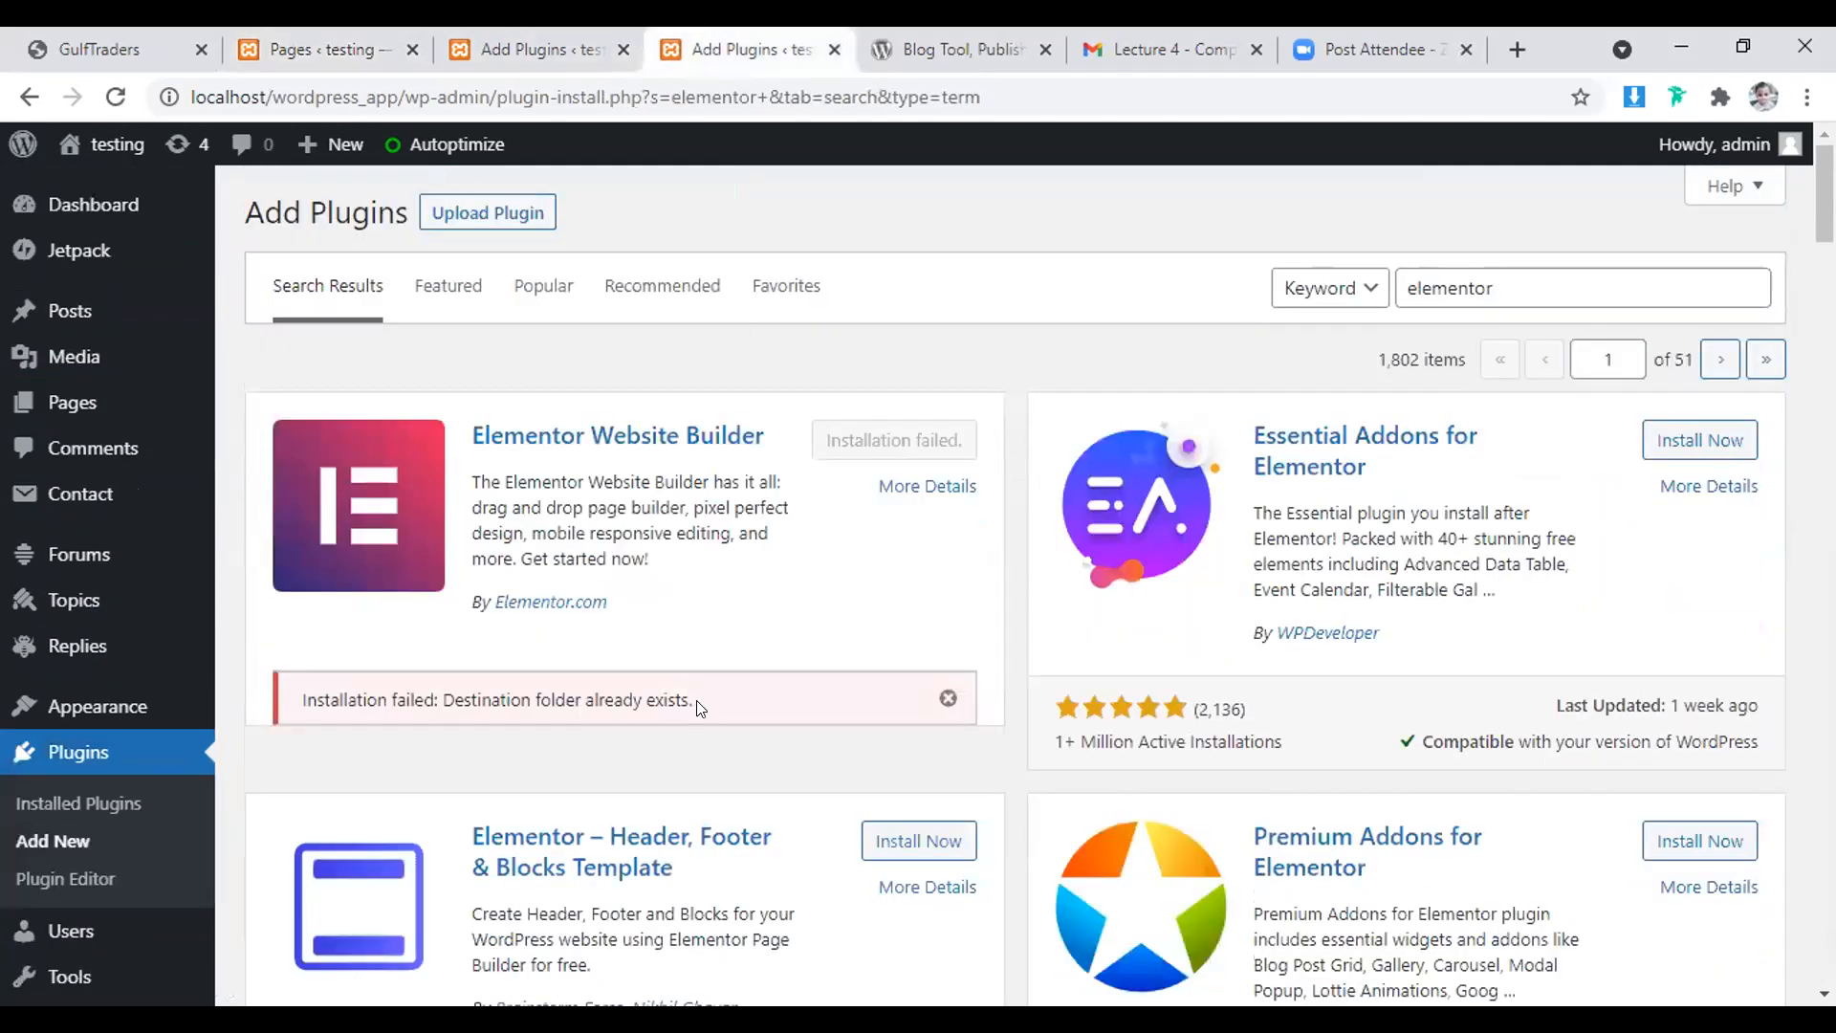
left_click_drag(694, 705, 288, 708)
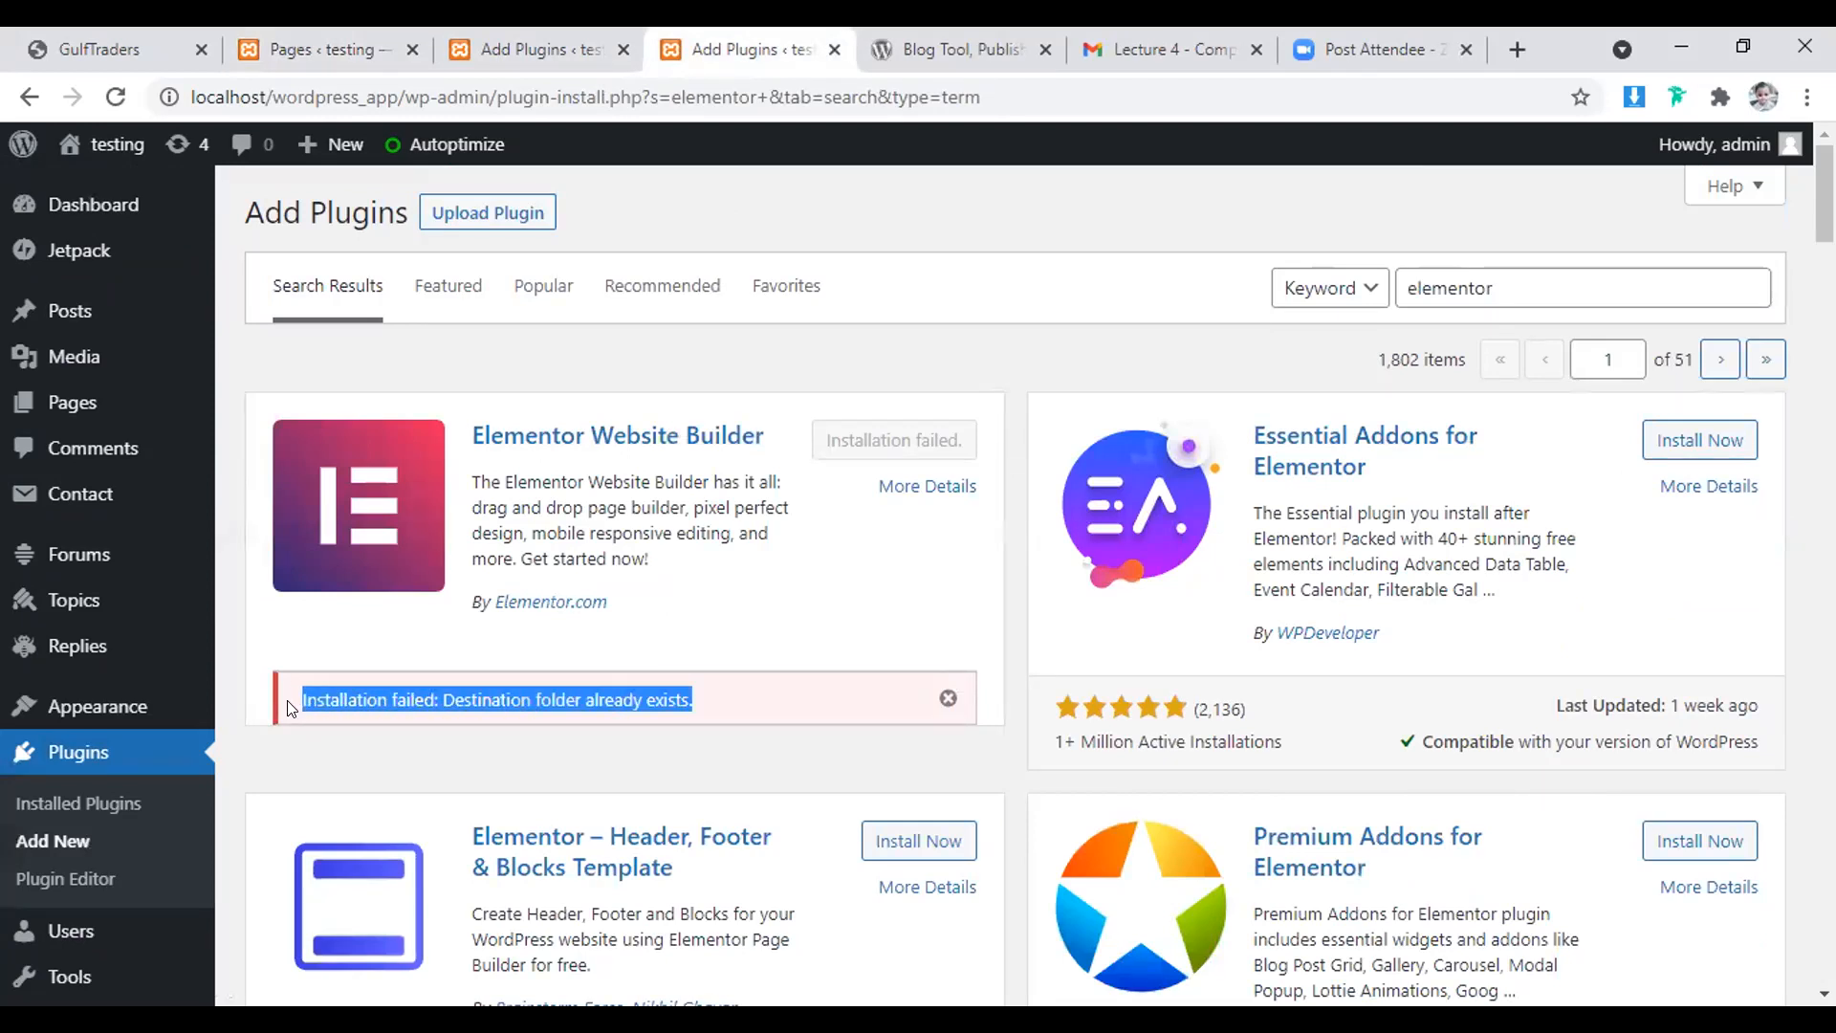
left_click(1711, 445)
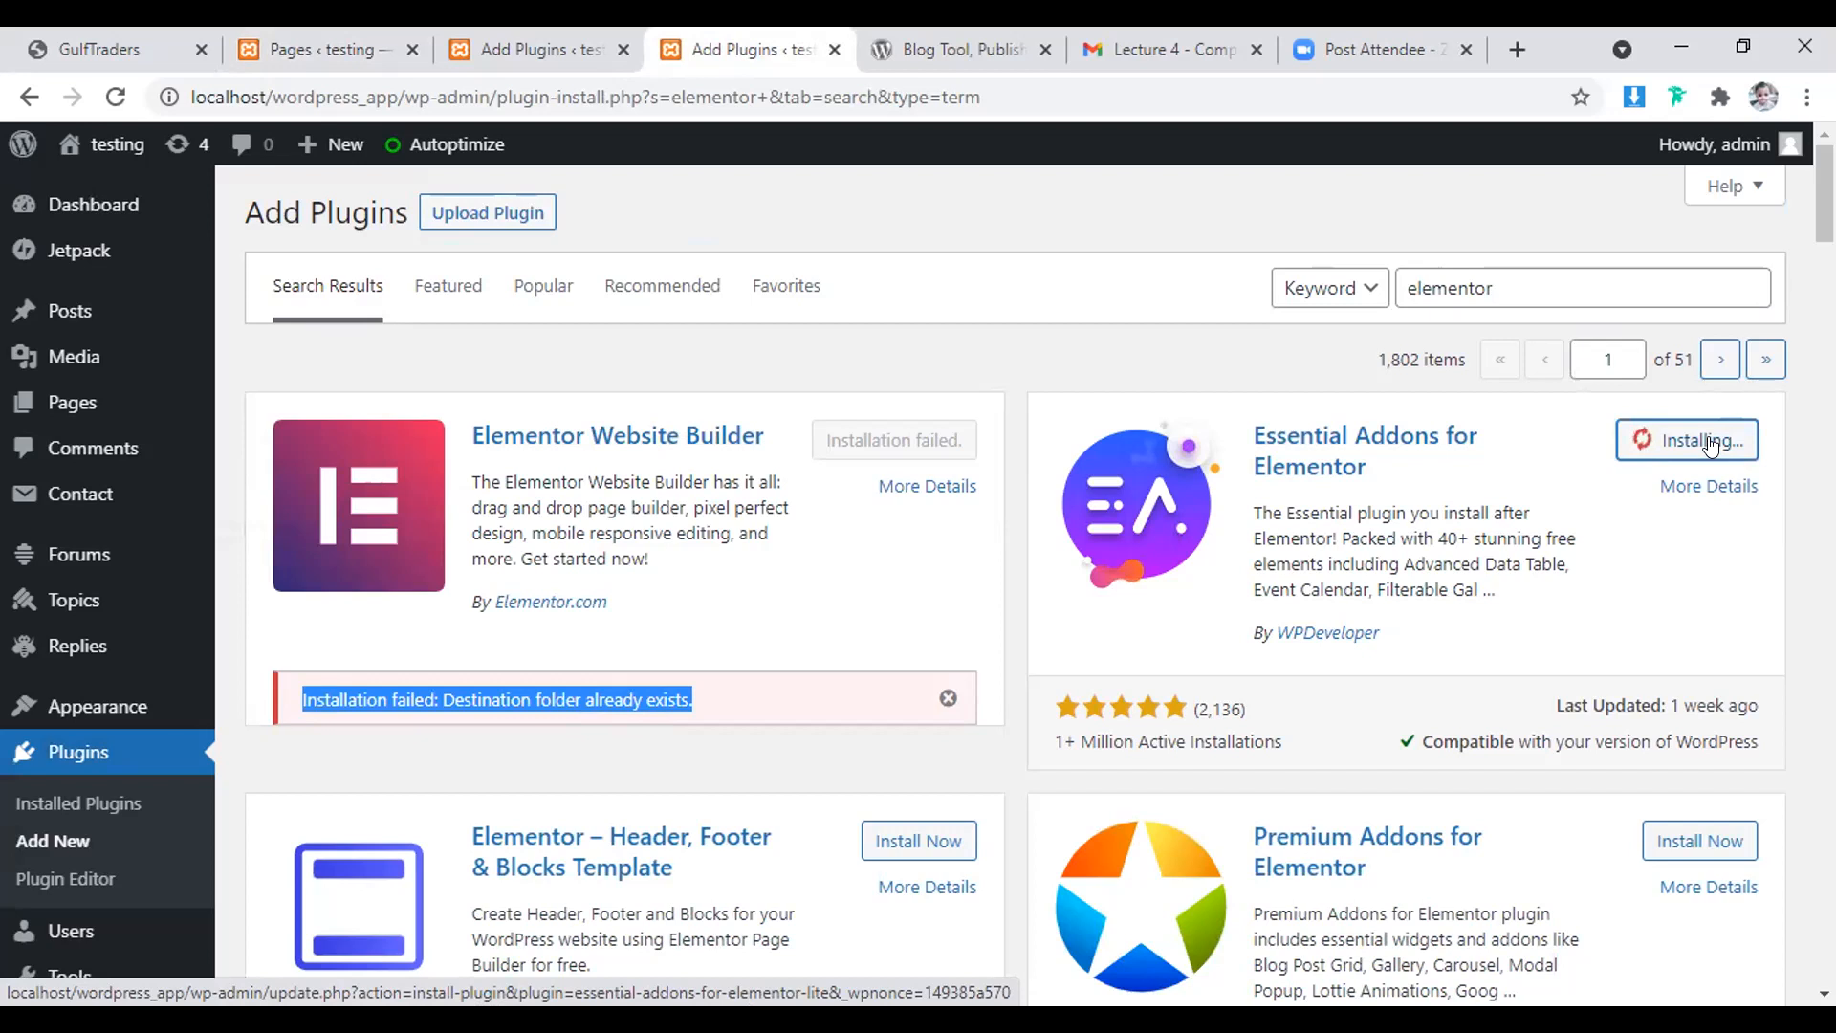
- Switch to the GulfTraders site and open its WordPress dashboard
left_click(77, 34)
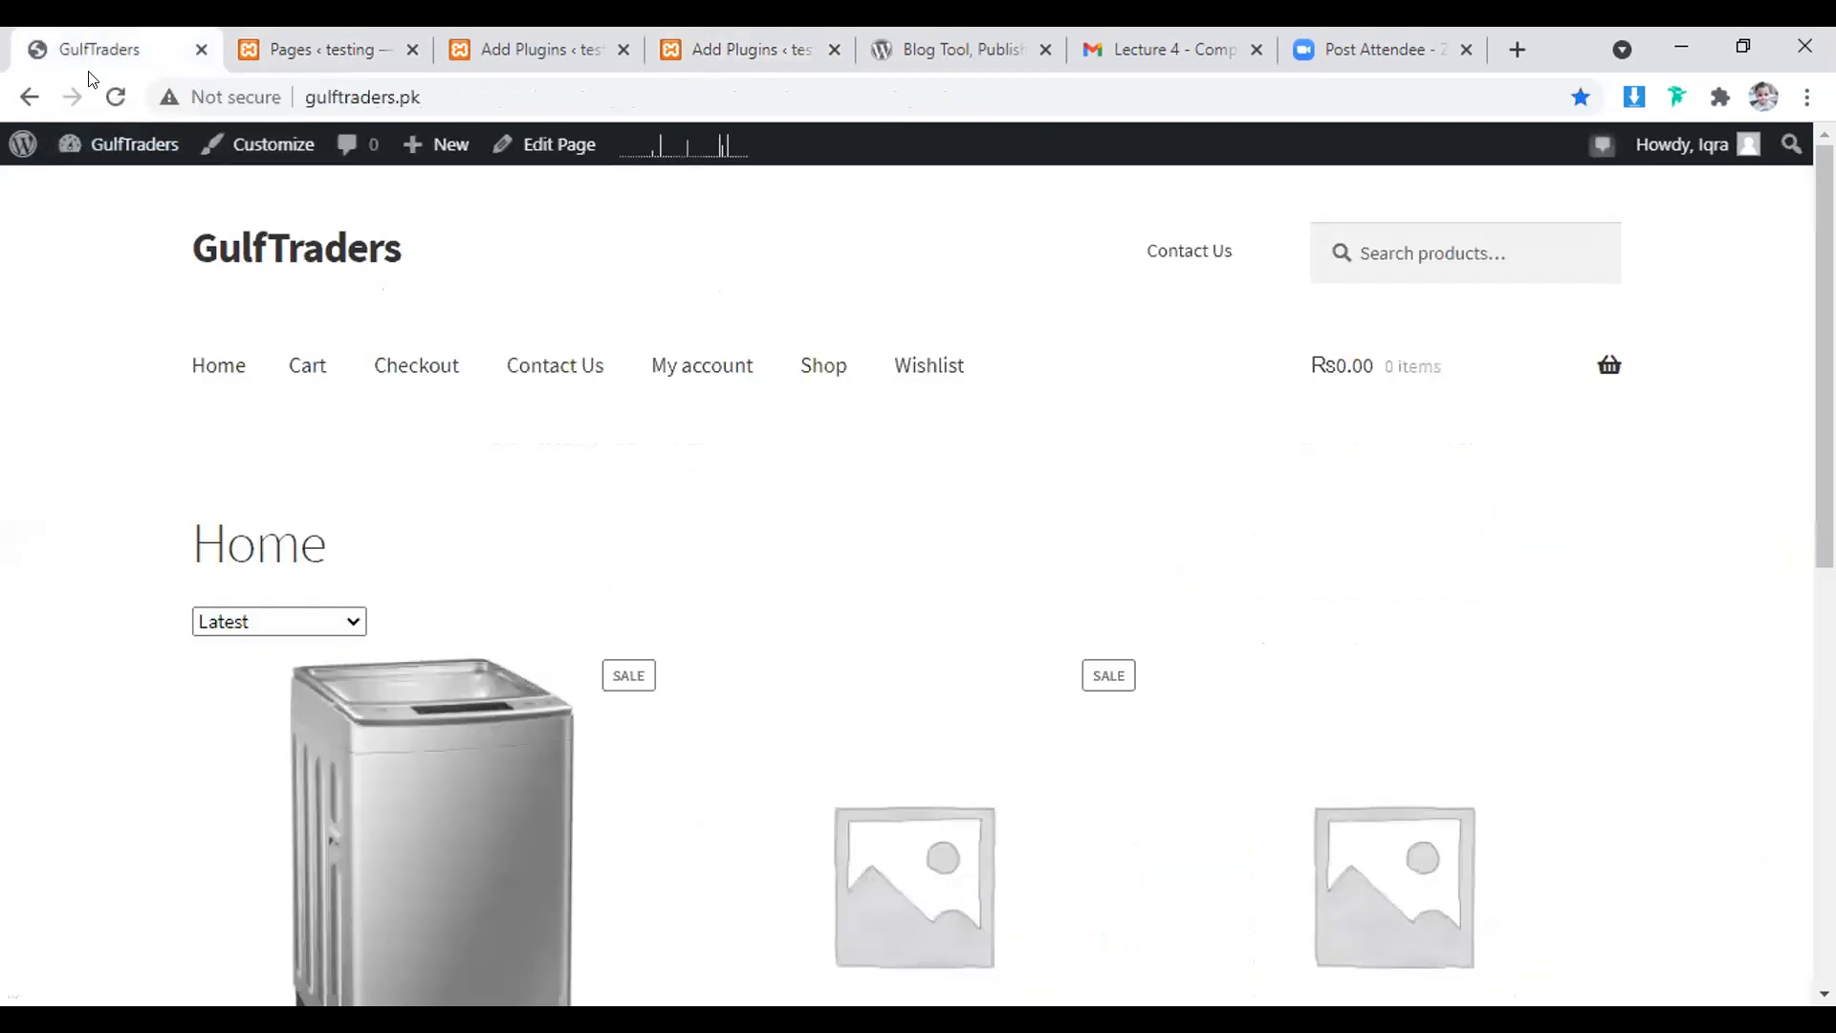
left_click(118, 143)
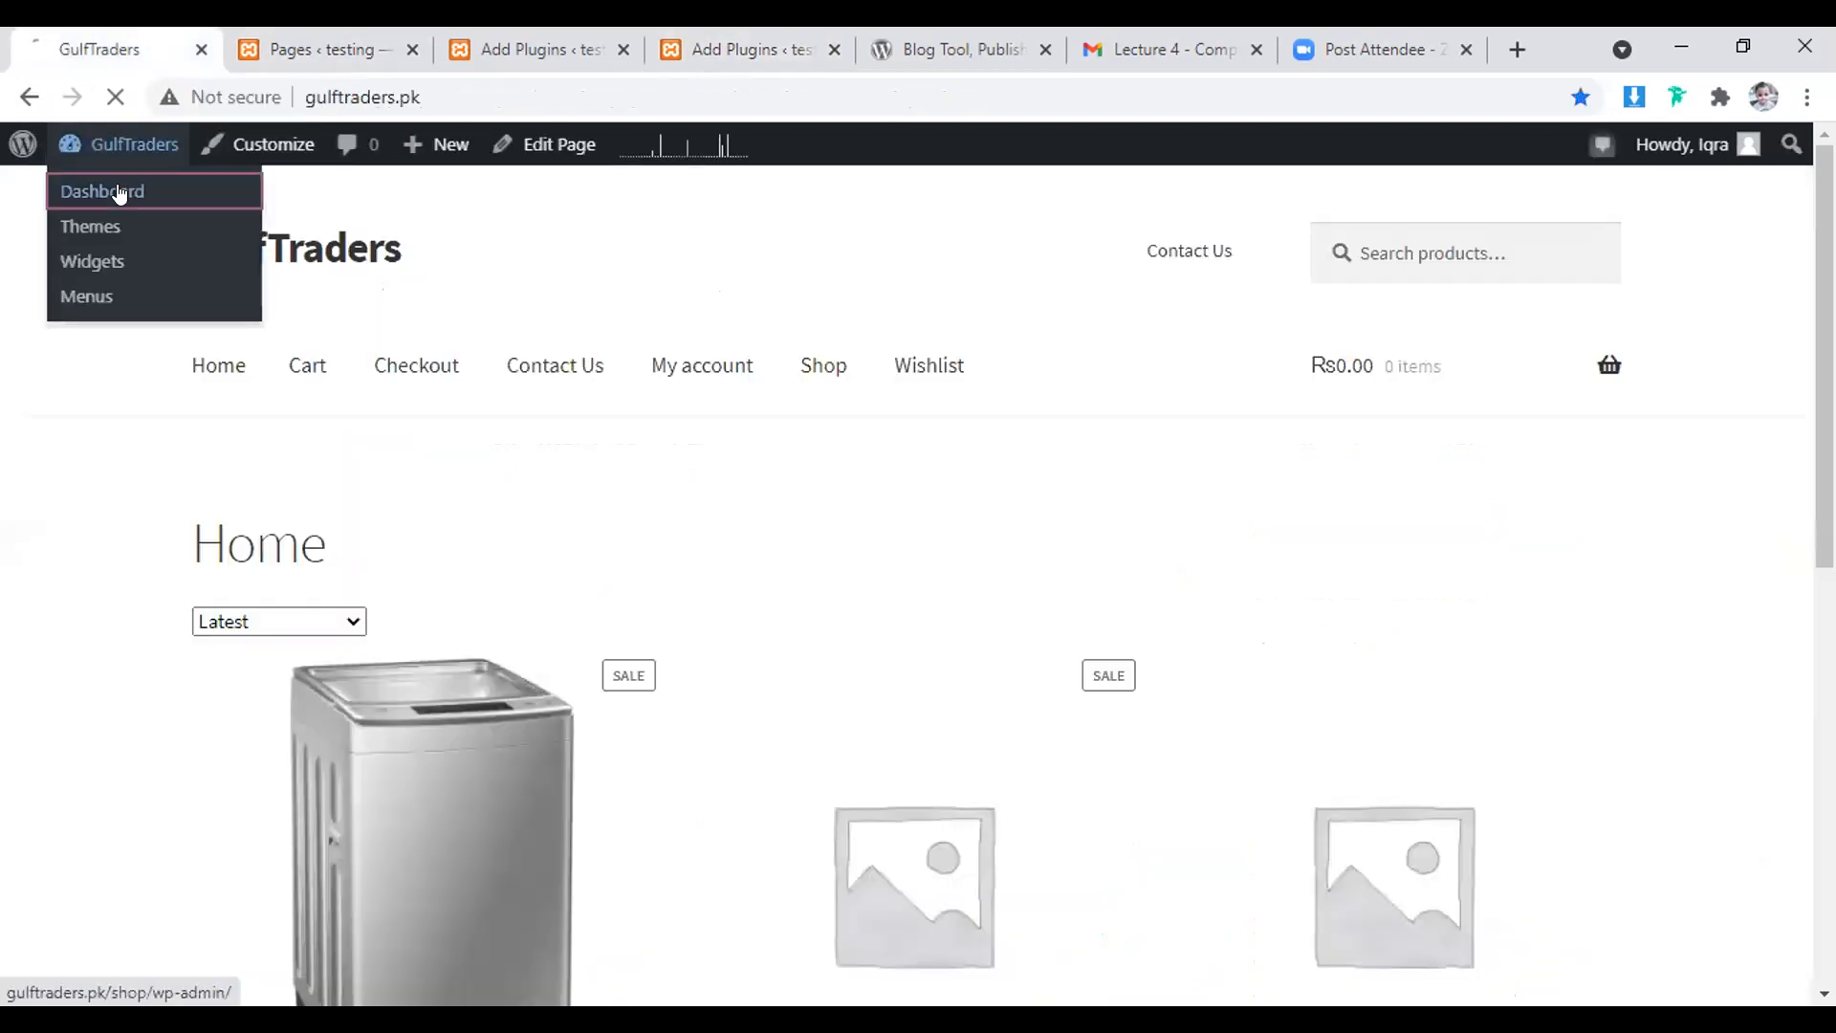
left_click(119, 192)
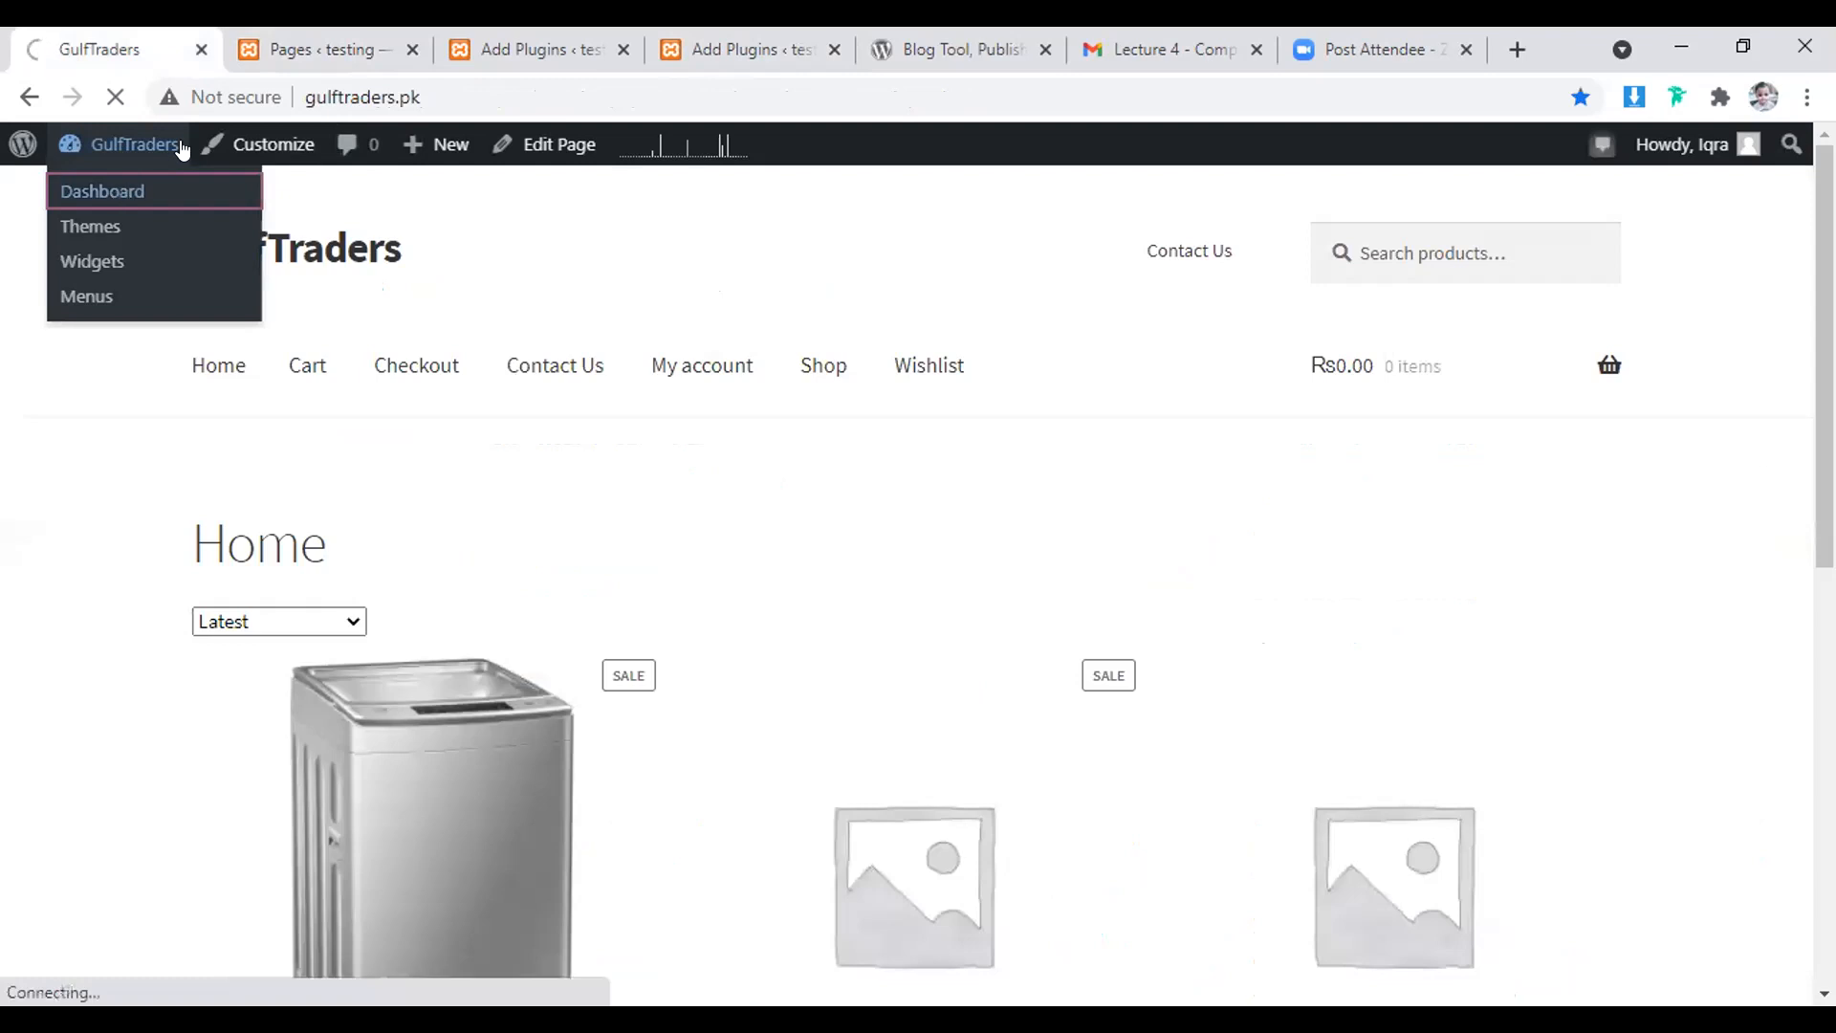
- Open the details of QuadMenu in the oceanwp results and of Elementor Website Builder in the elementor results
left_click(287, 43)
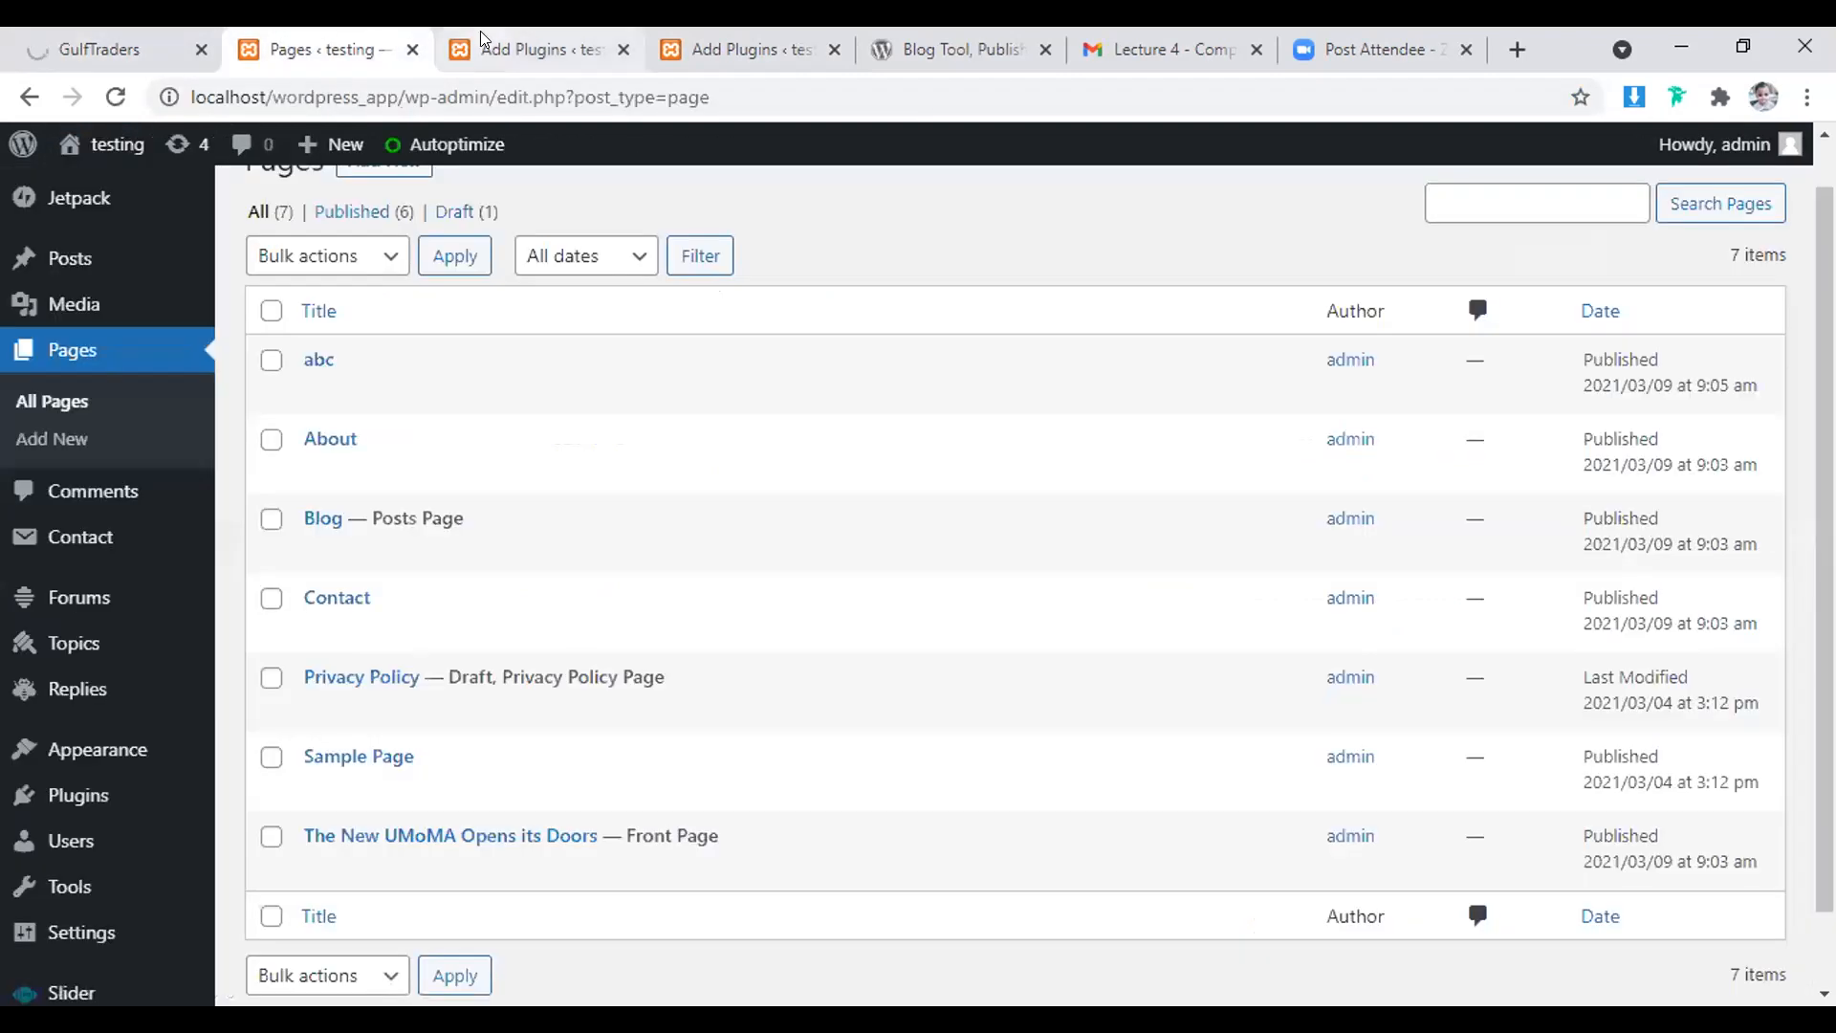
left_click(480, 35)
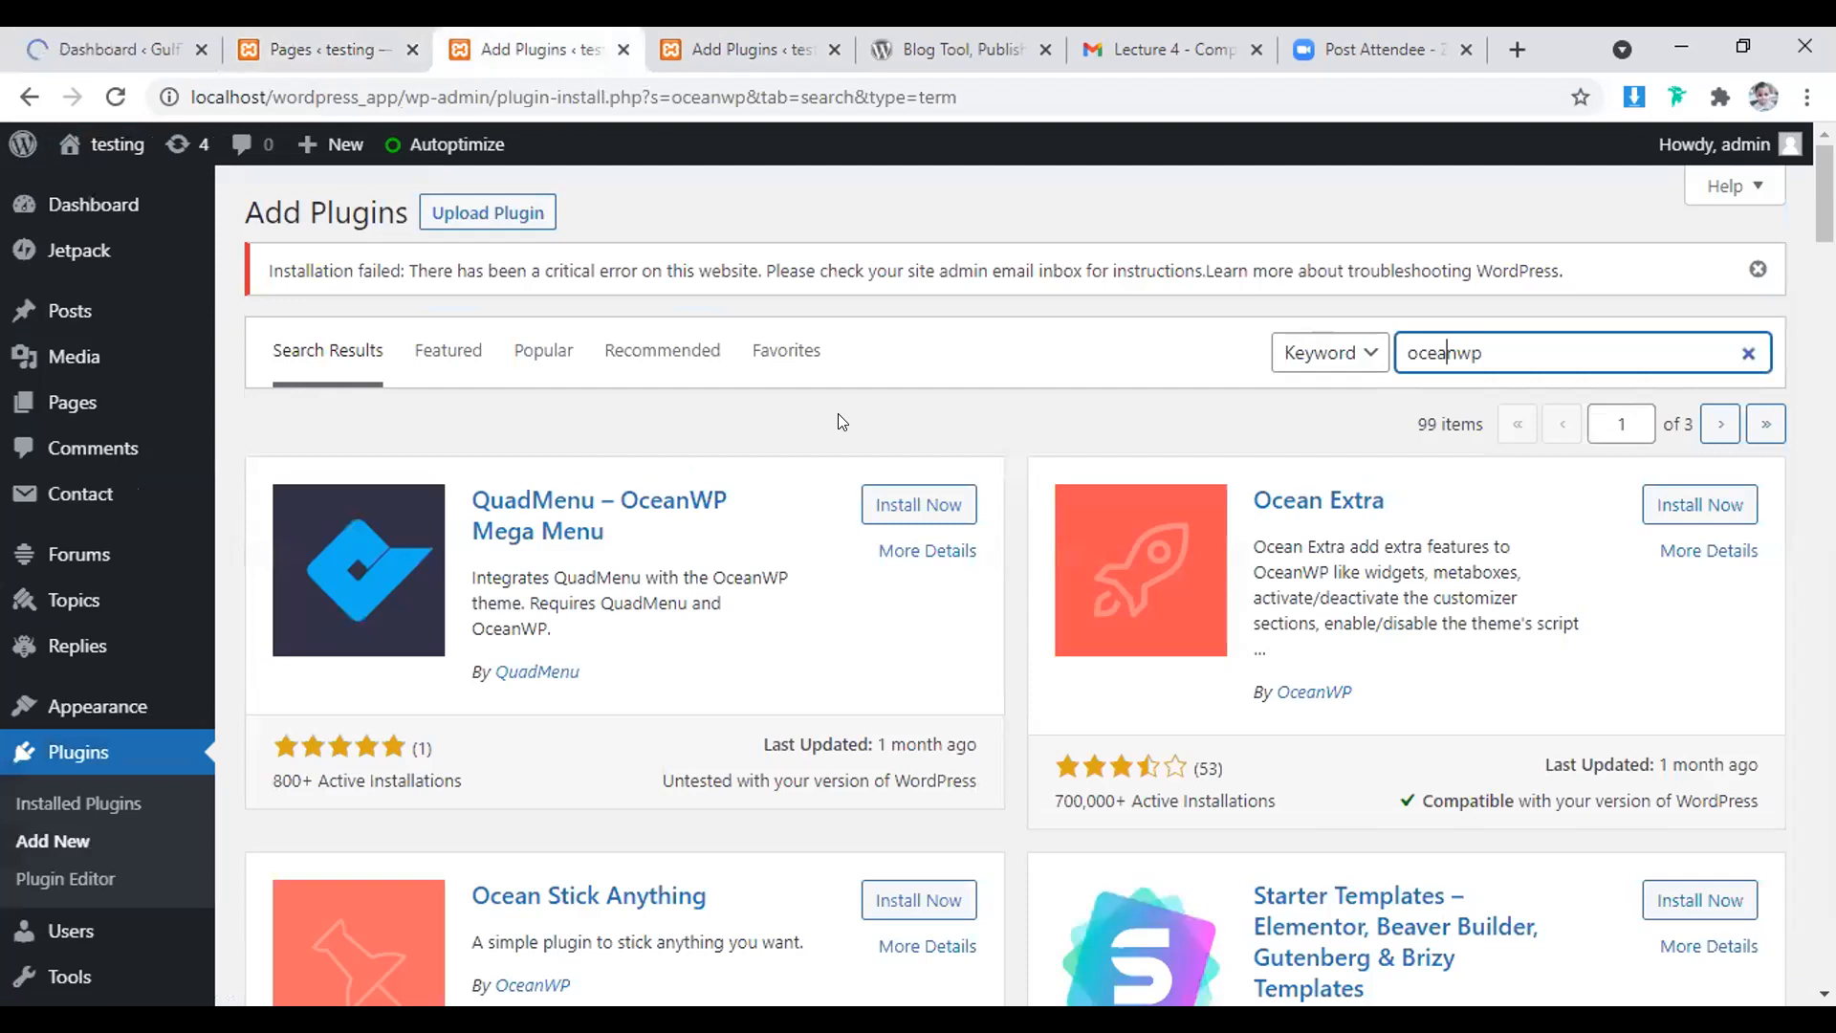
left_click(949, 552)
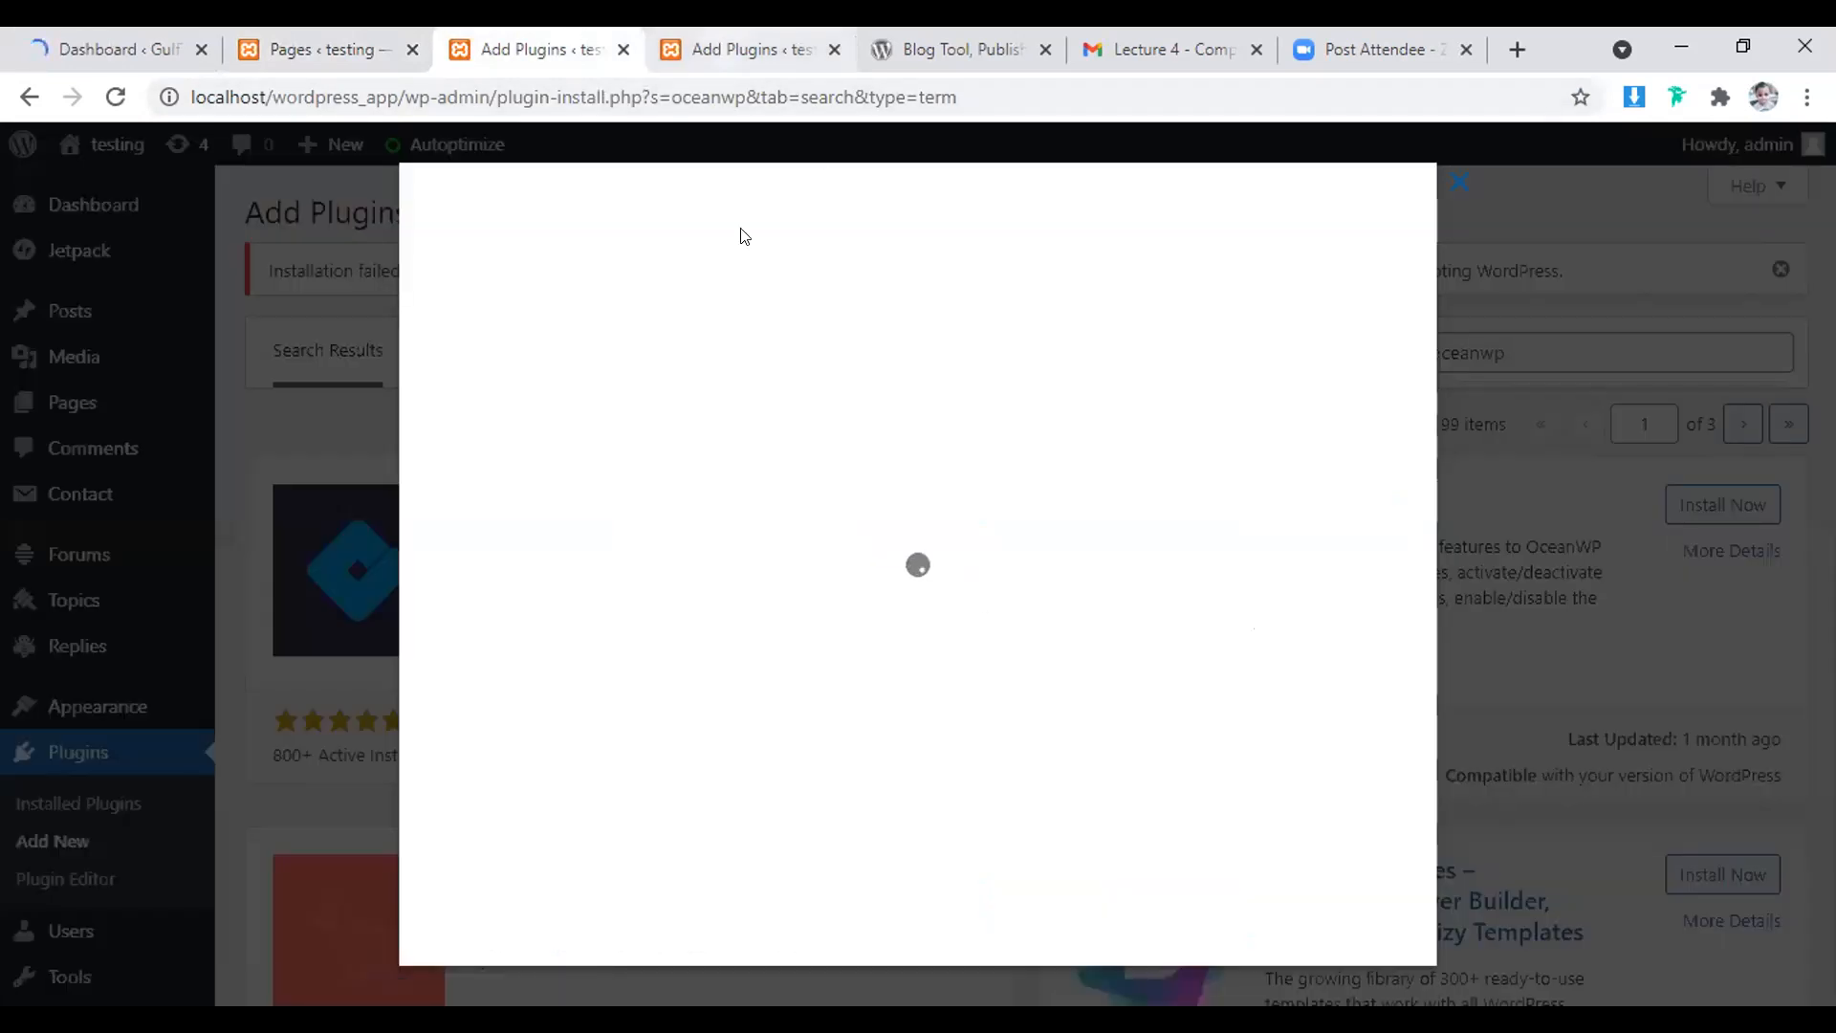
key("ctrl+Tab")
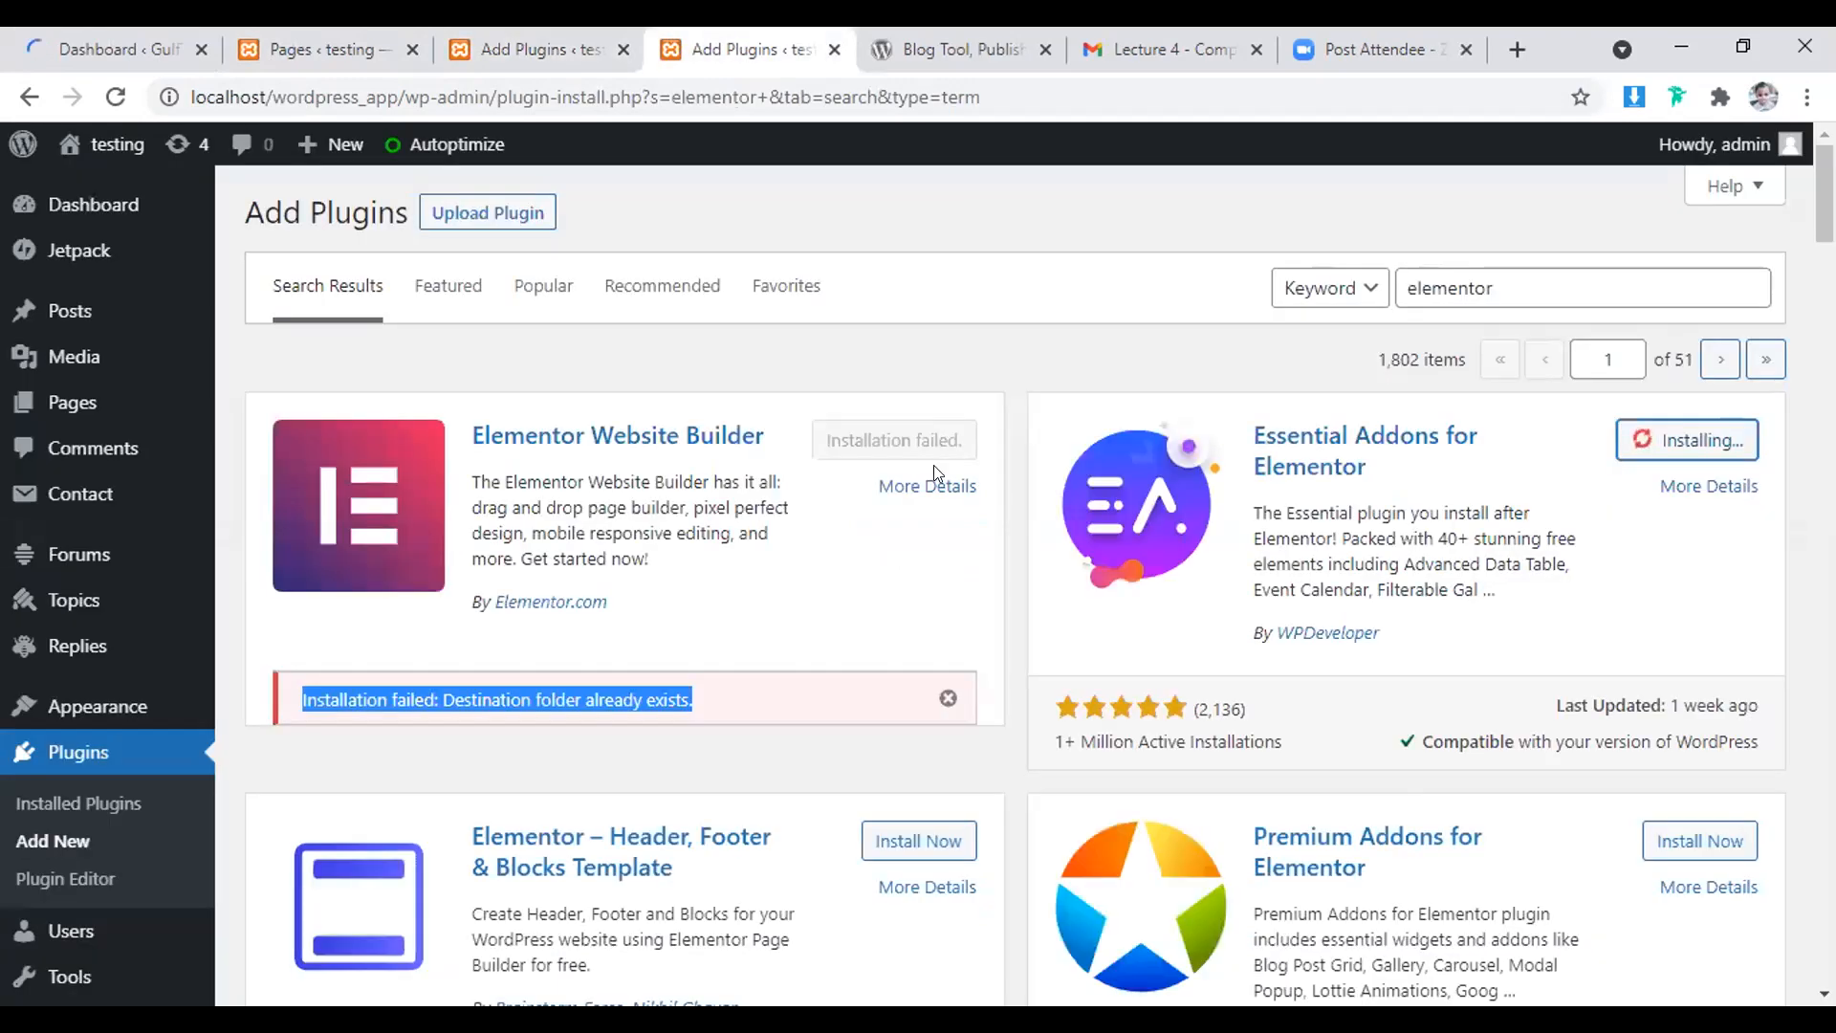
left_click(932, 486)
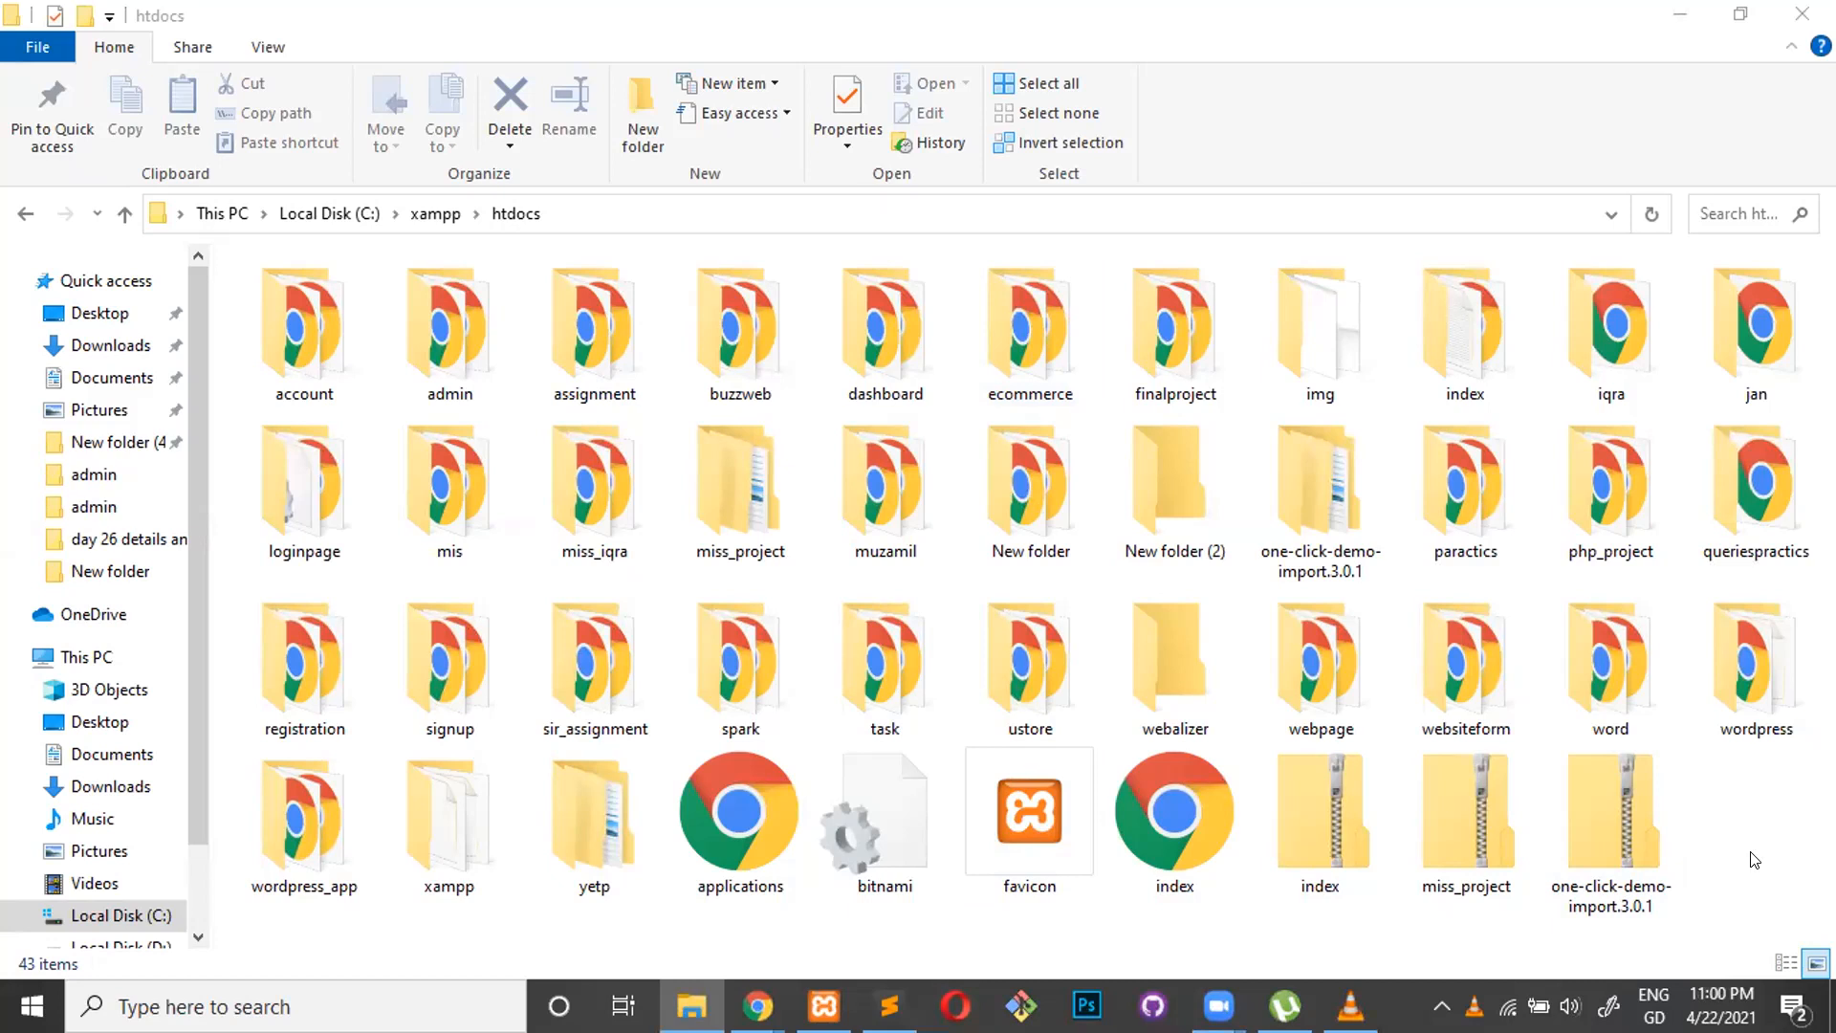
- In File Explorer, open the wp-content plugins folder of the wordpress site in htdocs and check its contents
left_click(350, 369)
key("w")
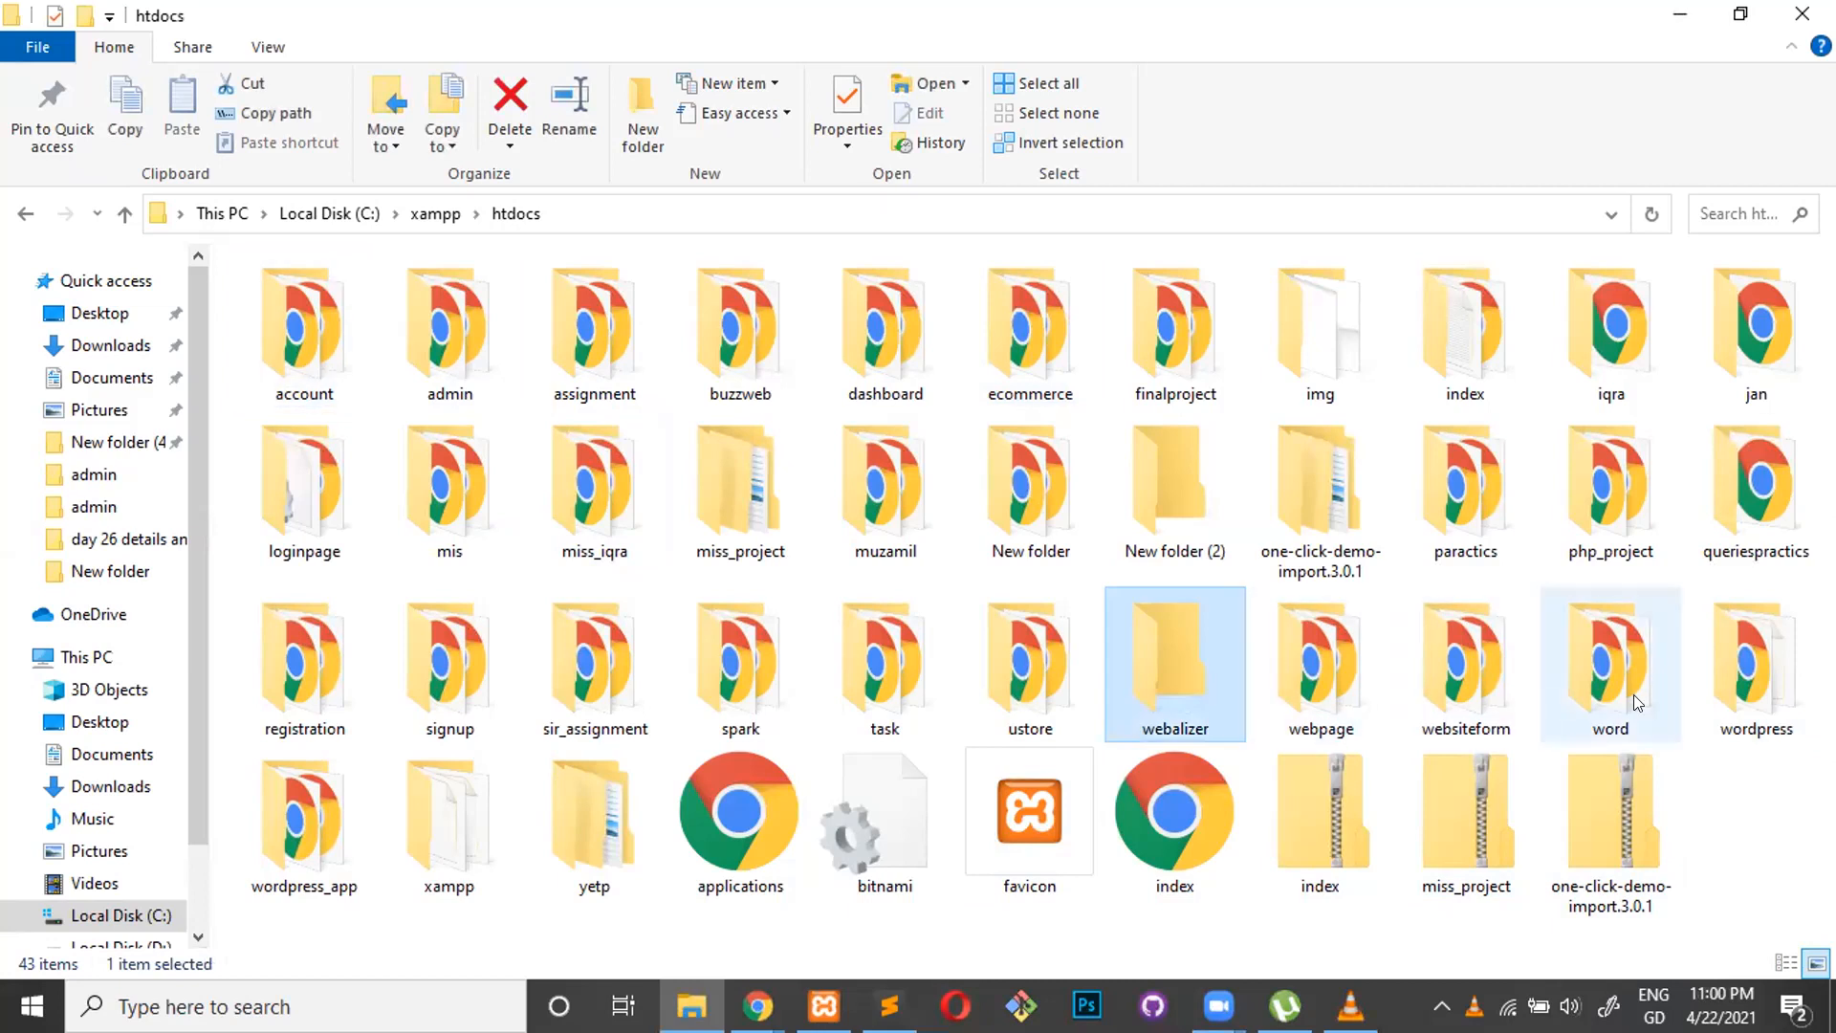
double_click(1727, 675)
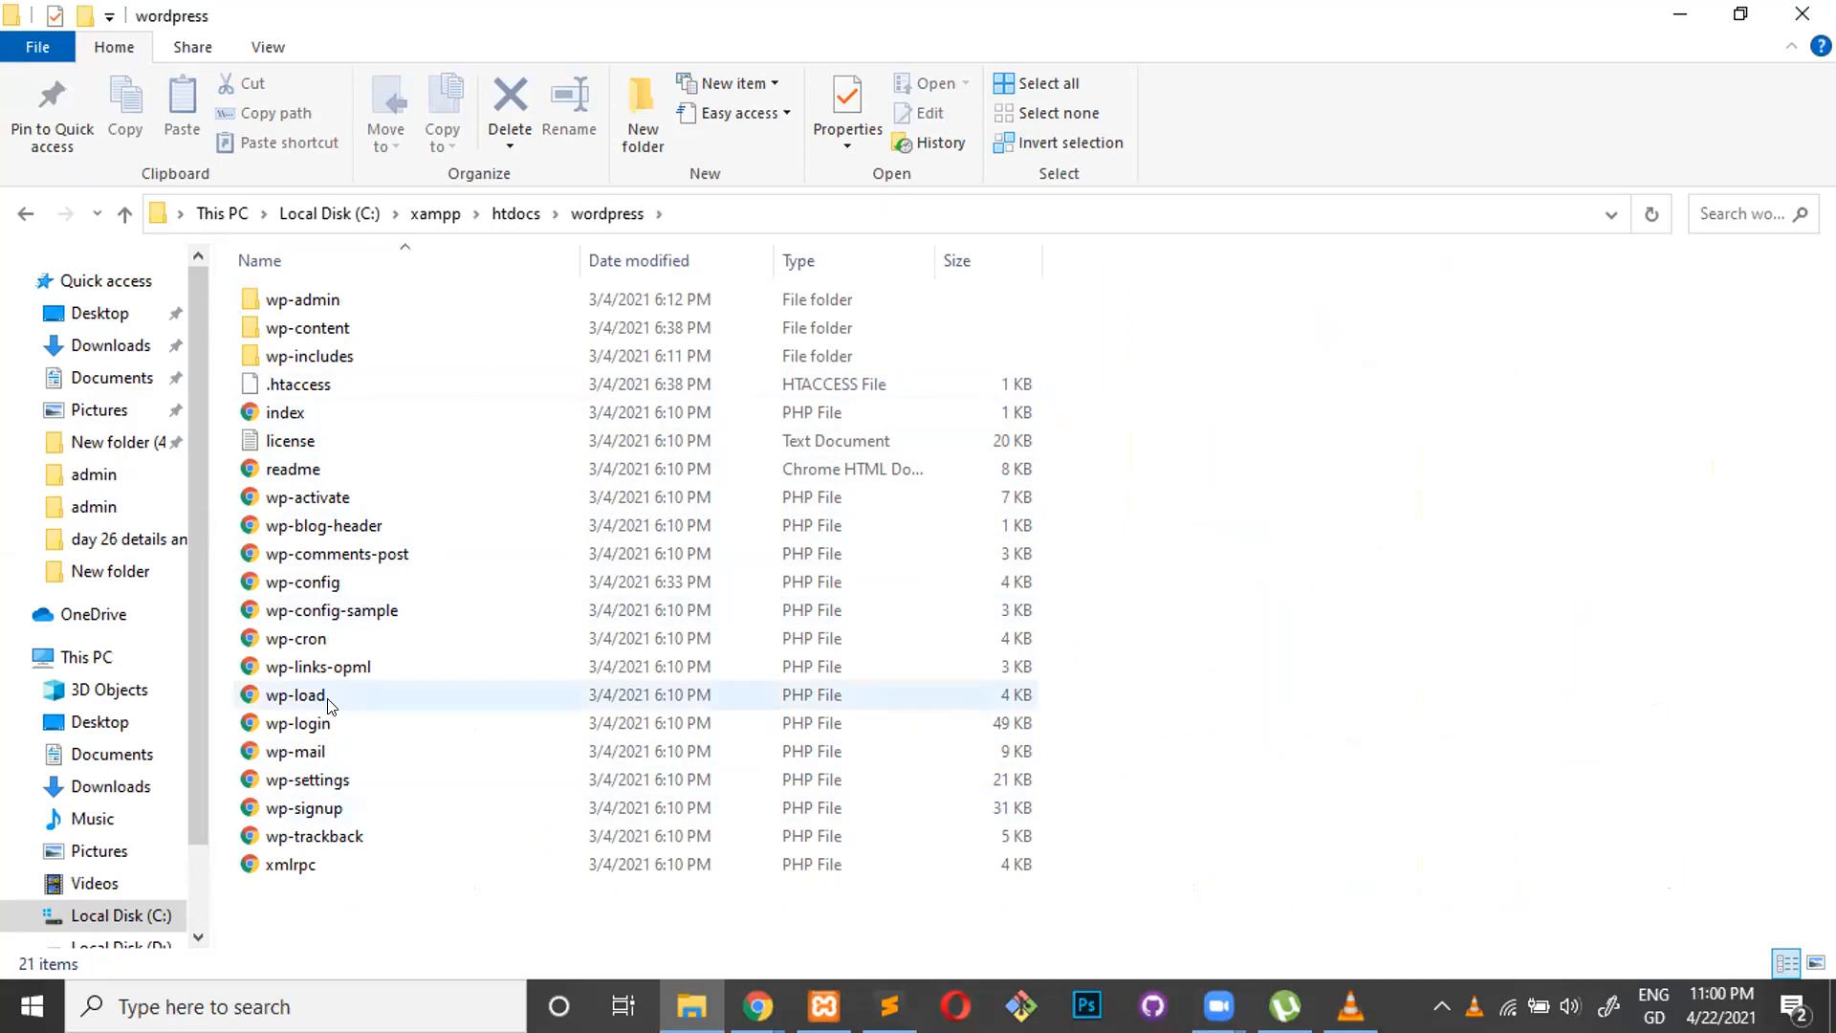
double_click(310, 321)
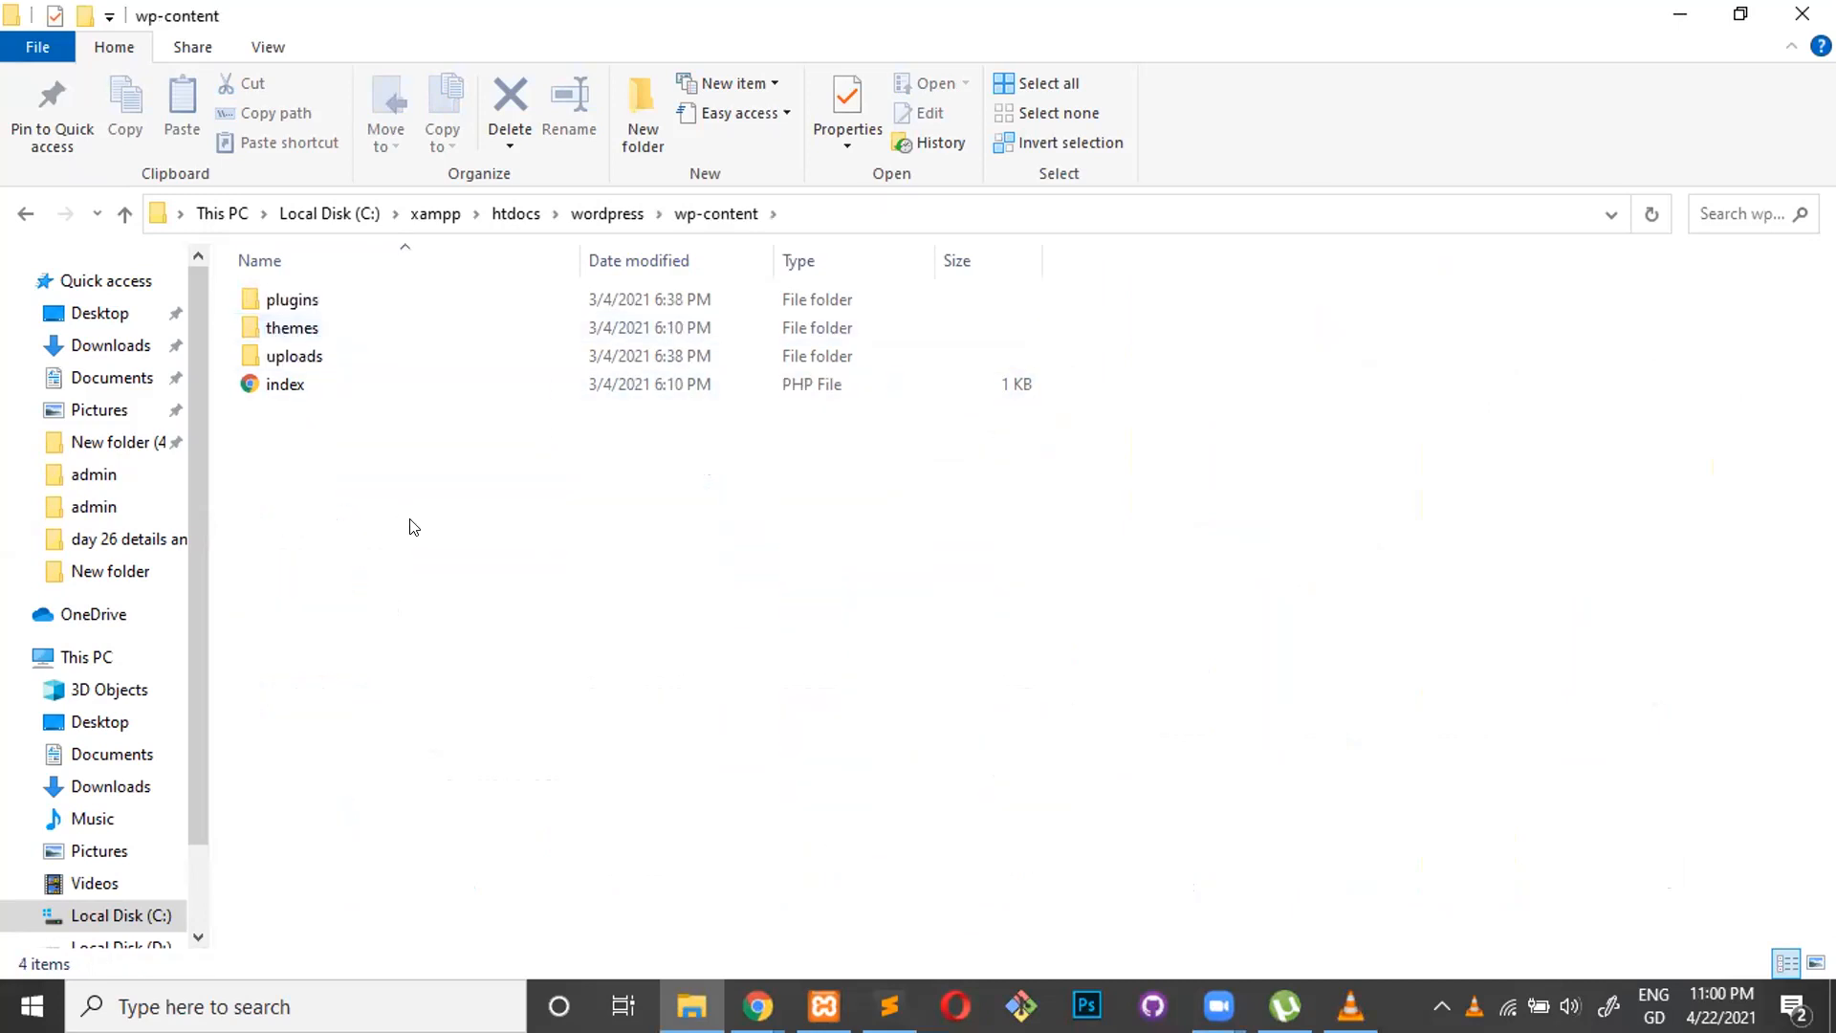
double_click(293, 299)
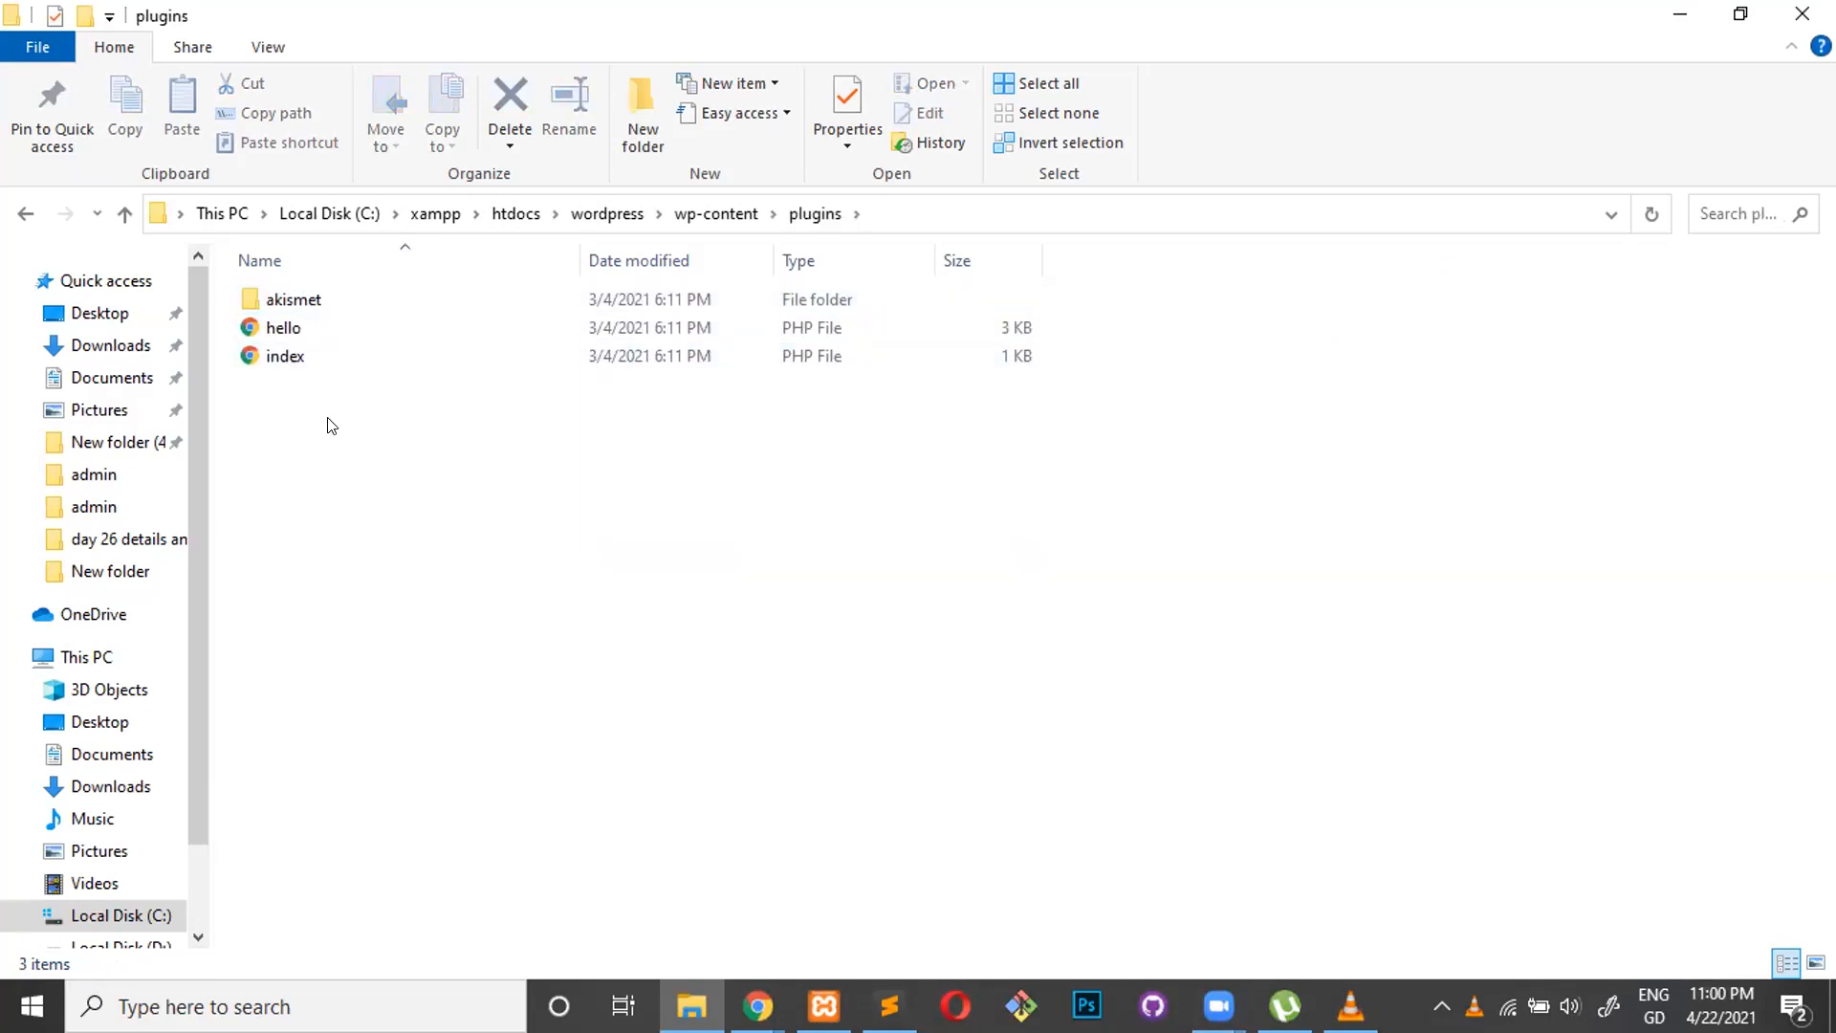
- Return from the plugins folder to htdocs and check its parent xampp folder
left_click(19, 213)
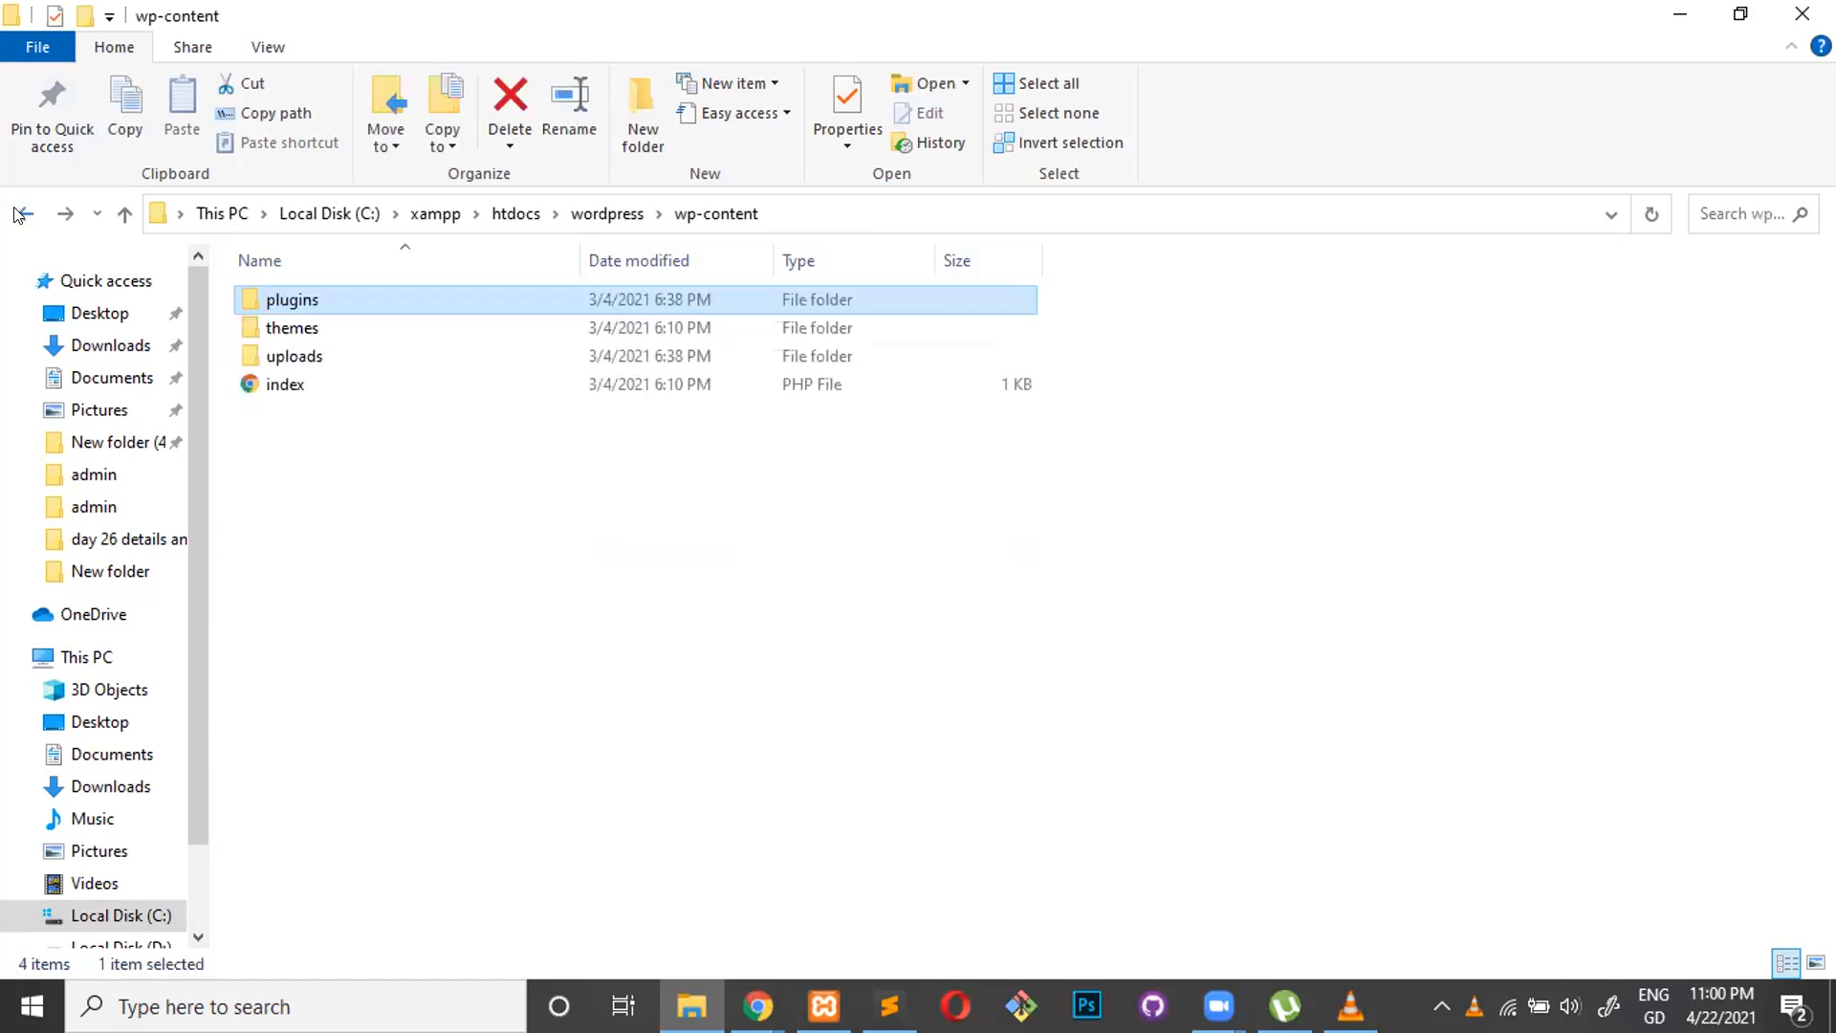
left_click(19, 213)
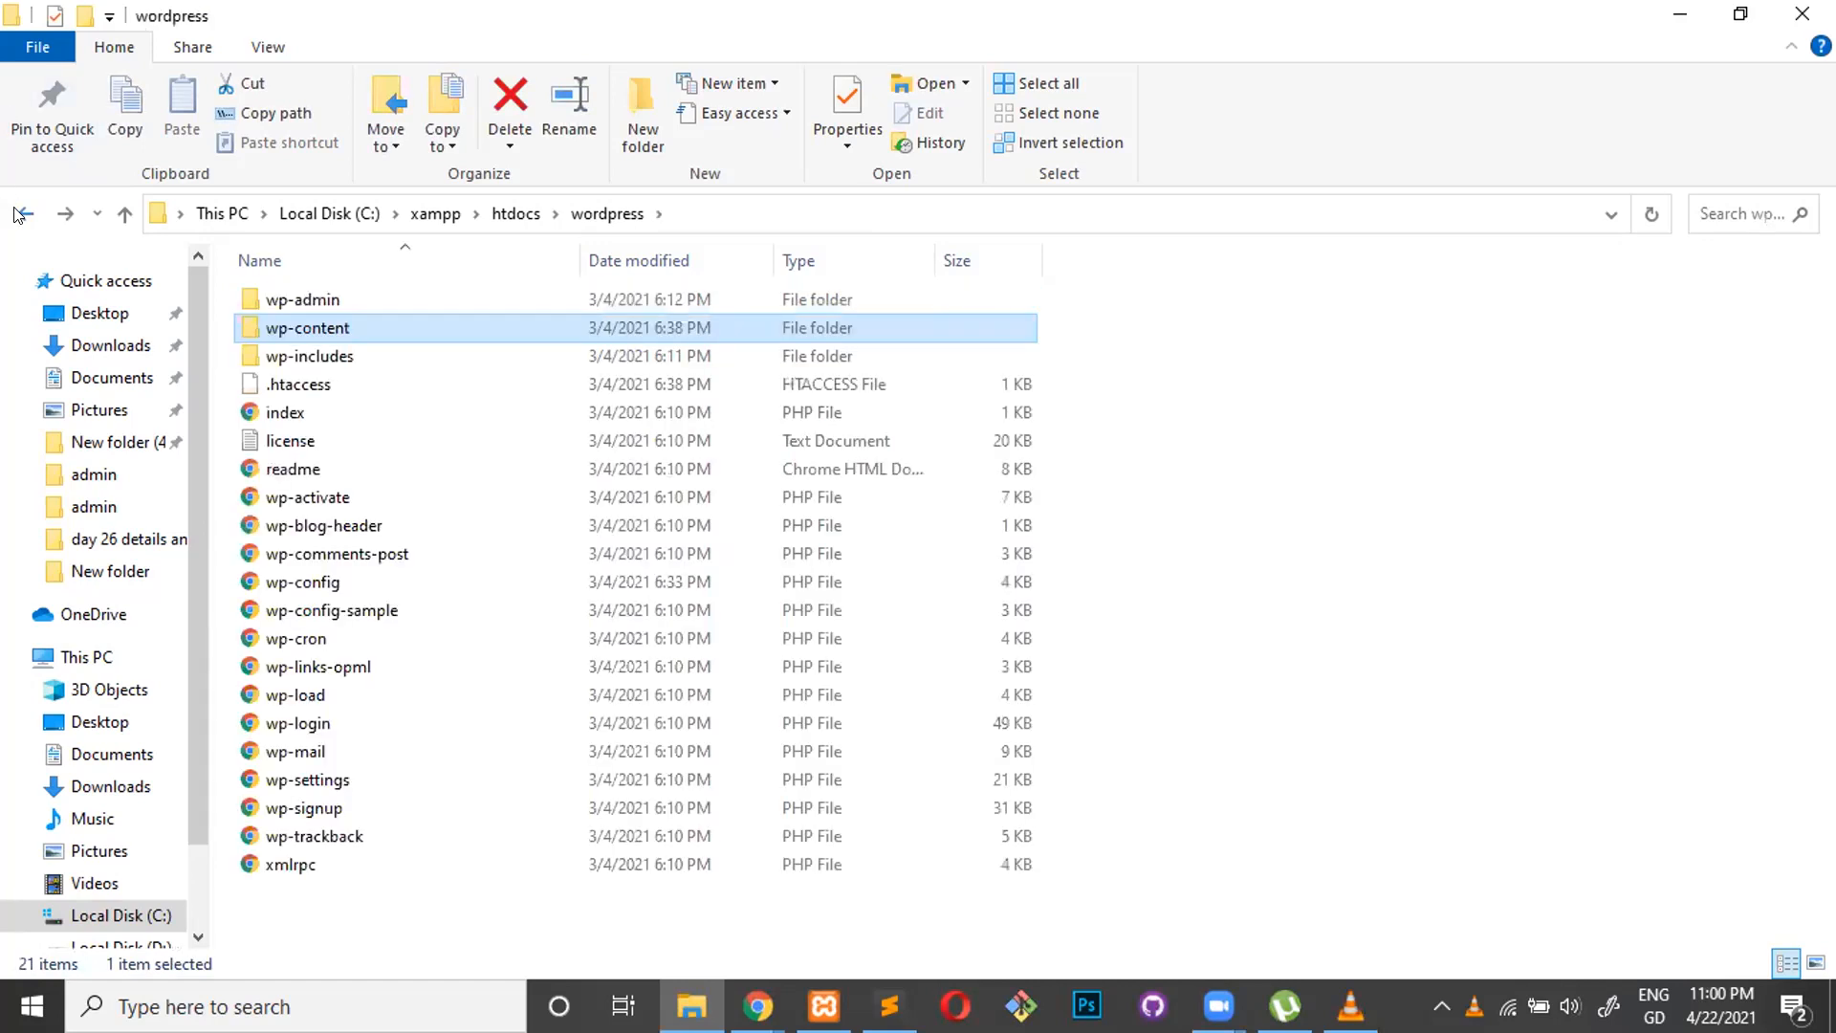
left_click(19, 214)
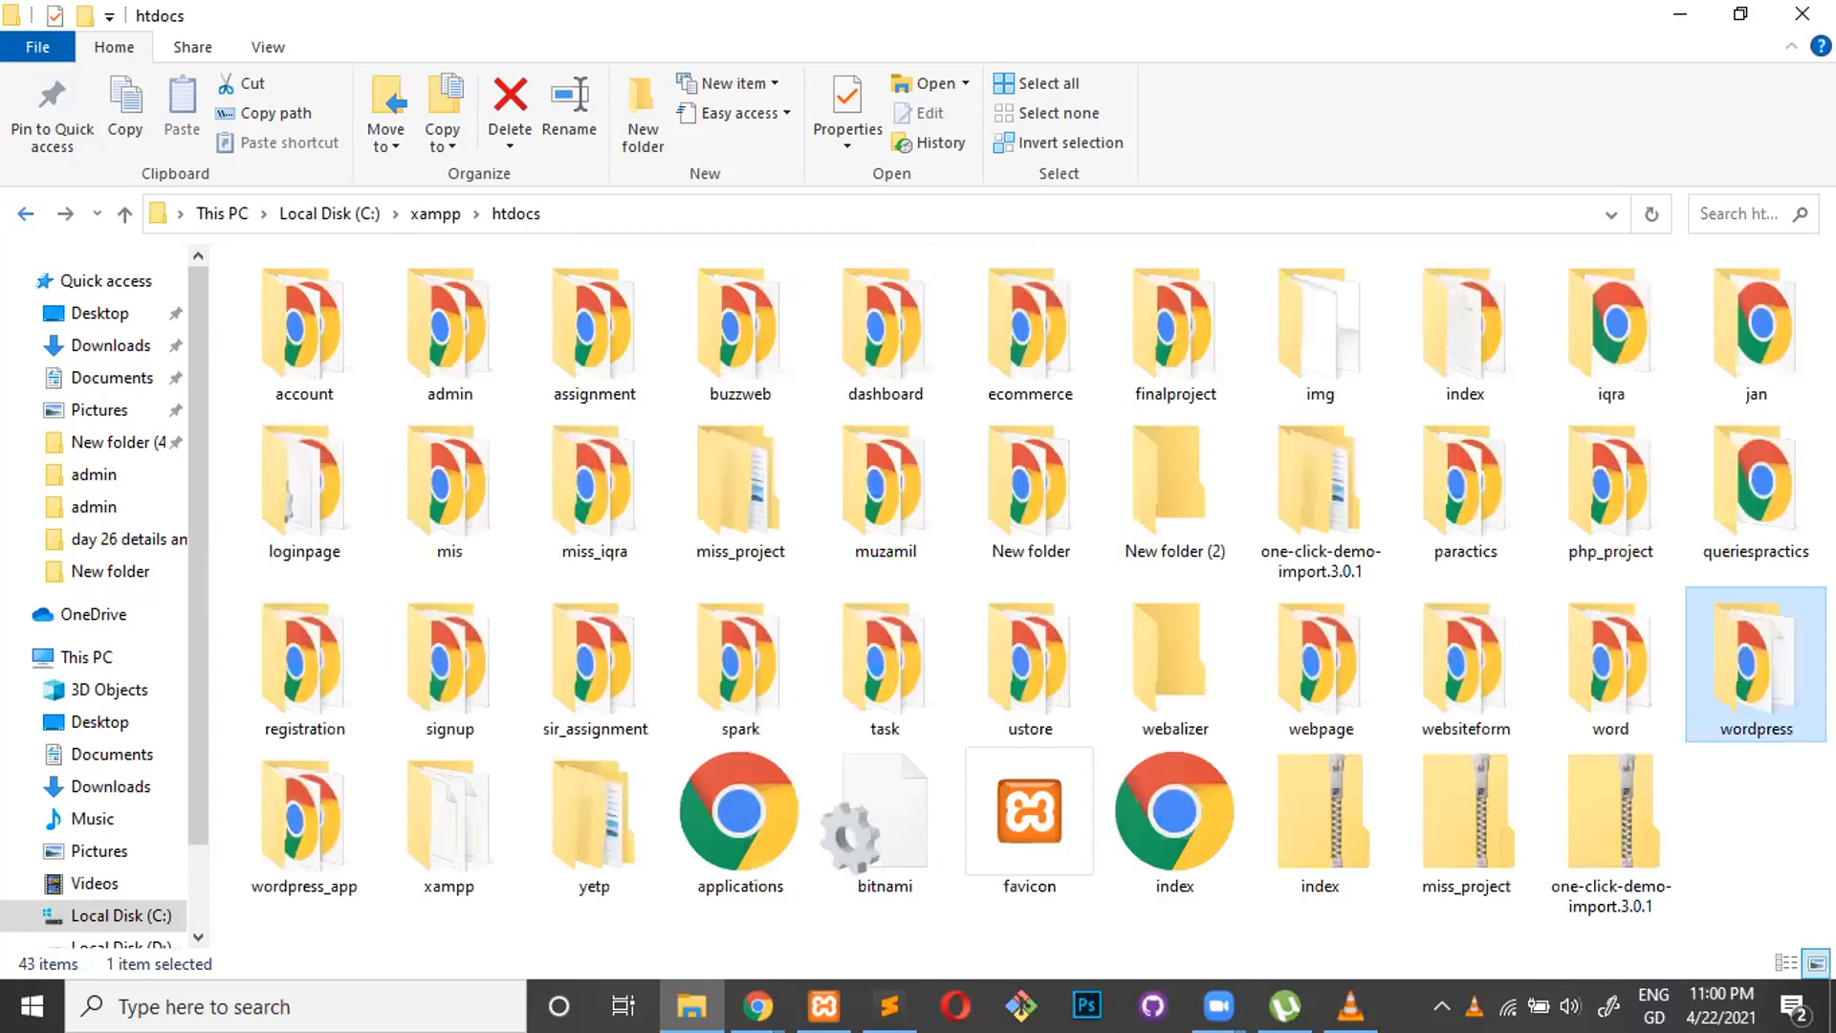
left_click(1775, 854)
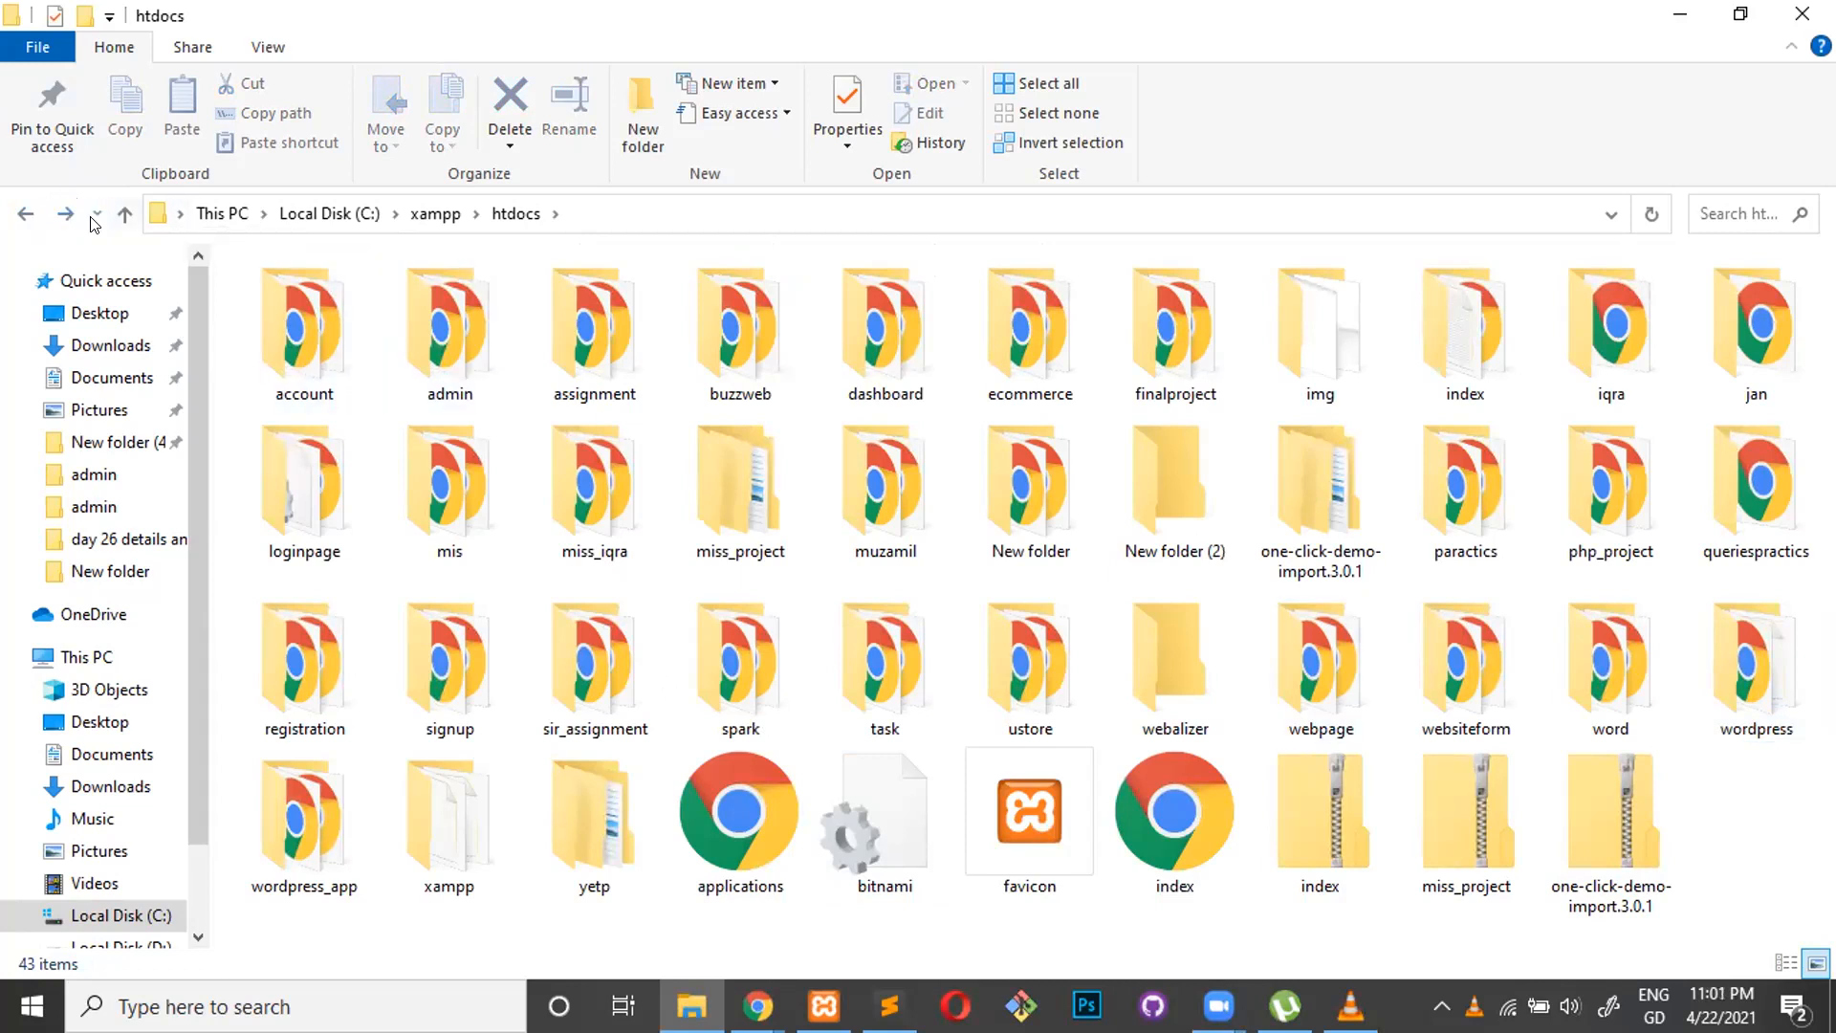
left_click(124, 213)
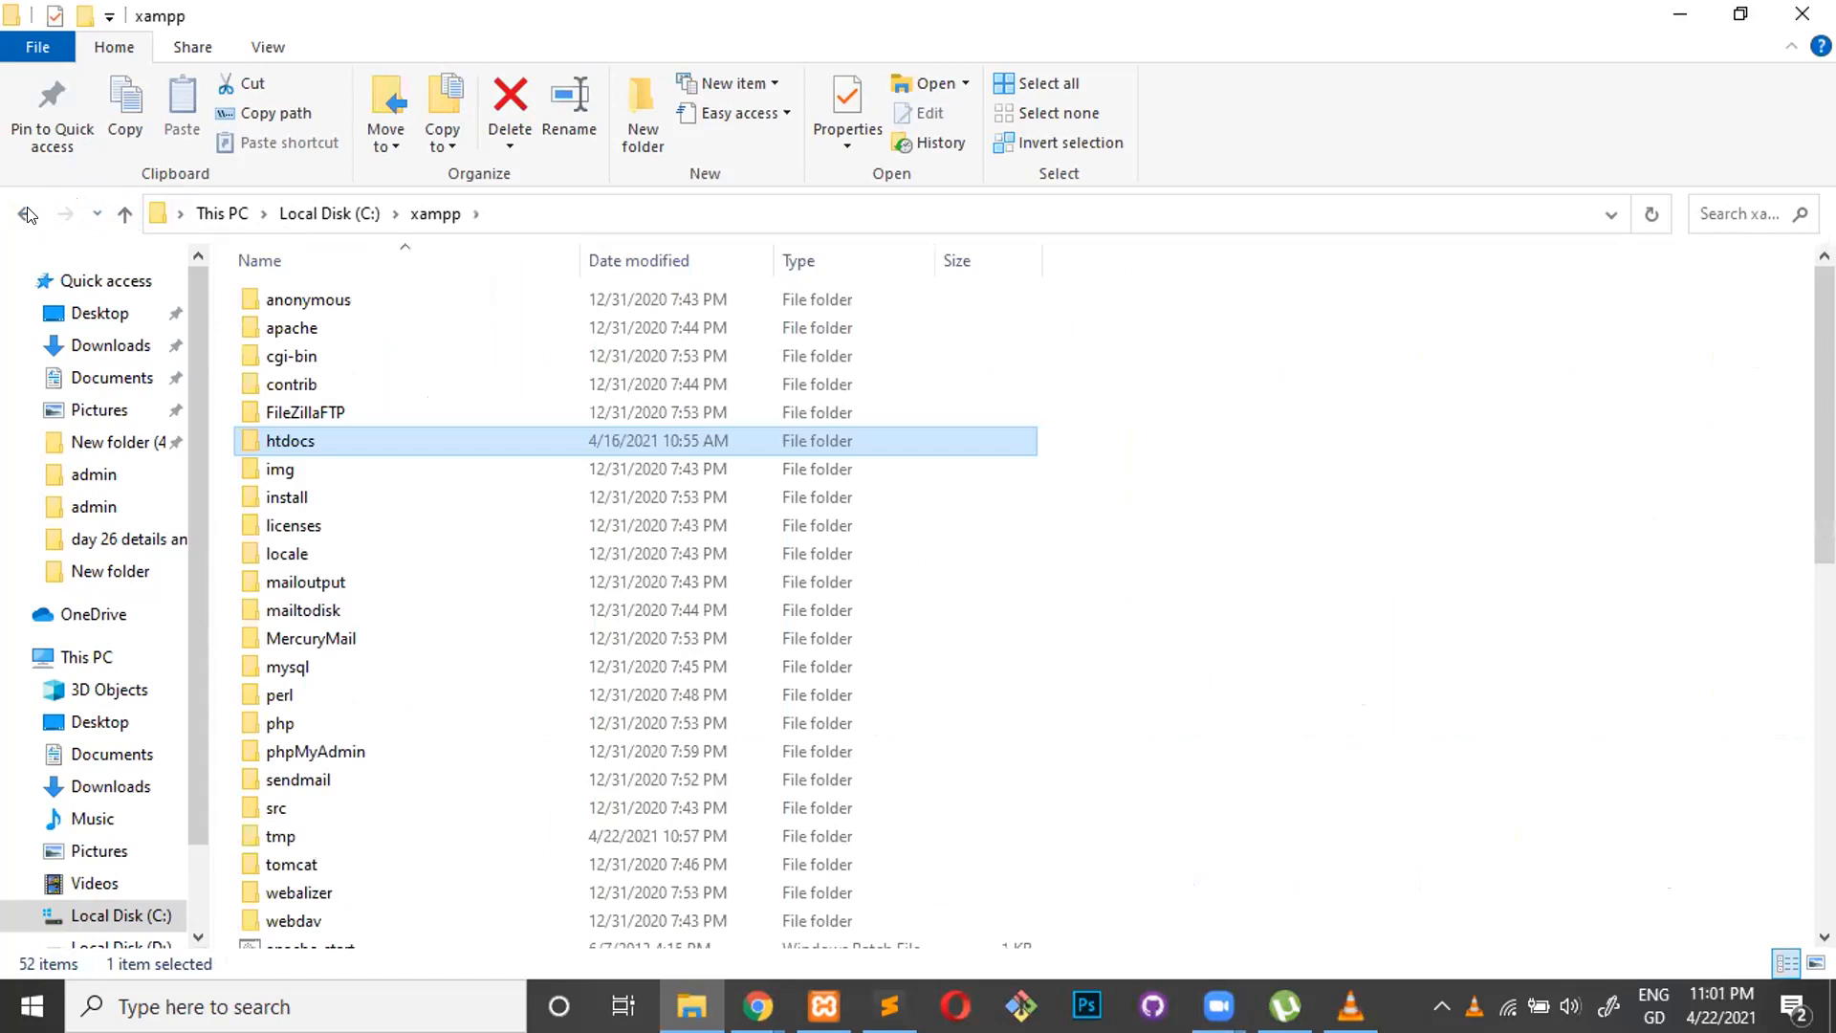
left_click(27, 214)
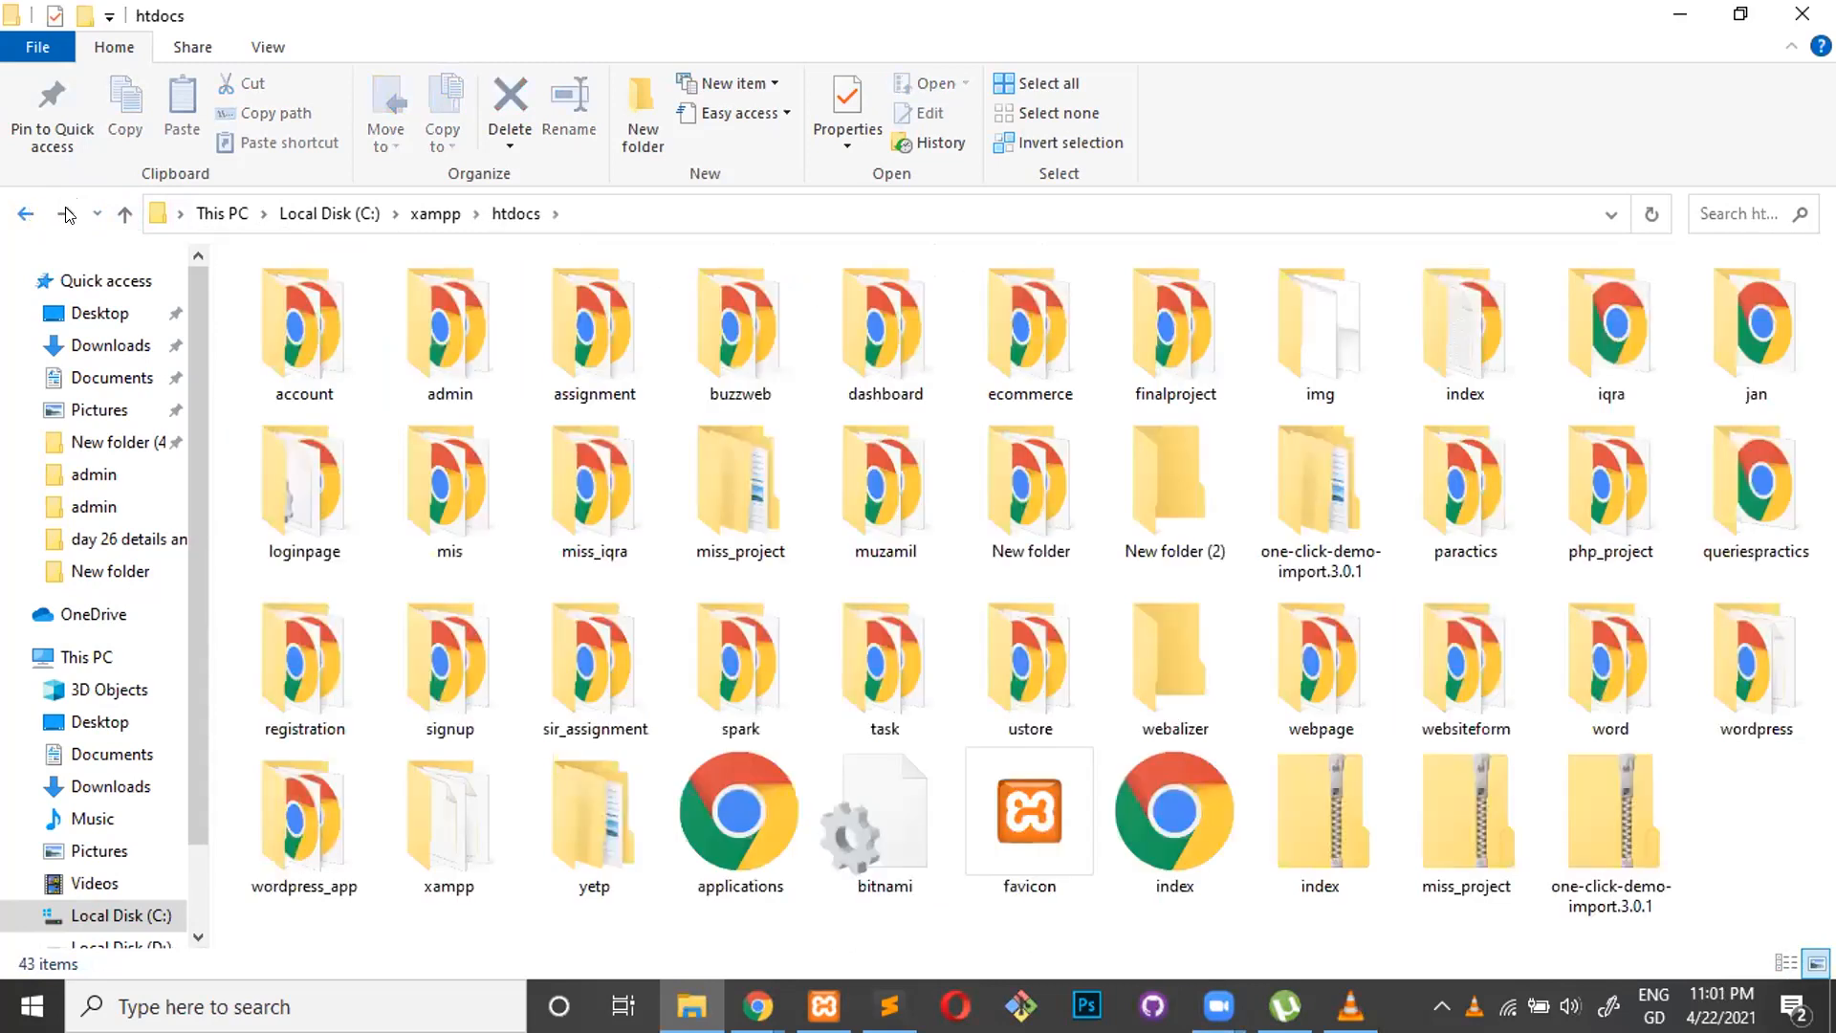
left_click(124, 214)
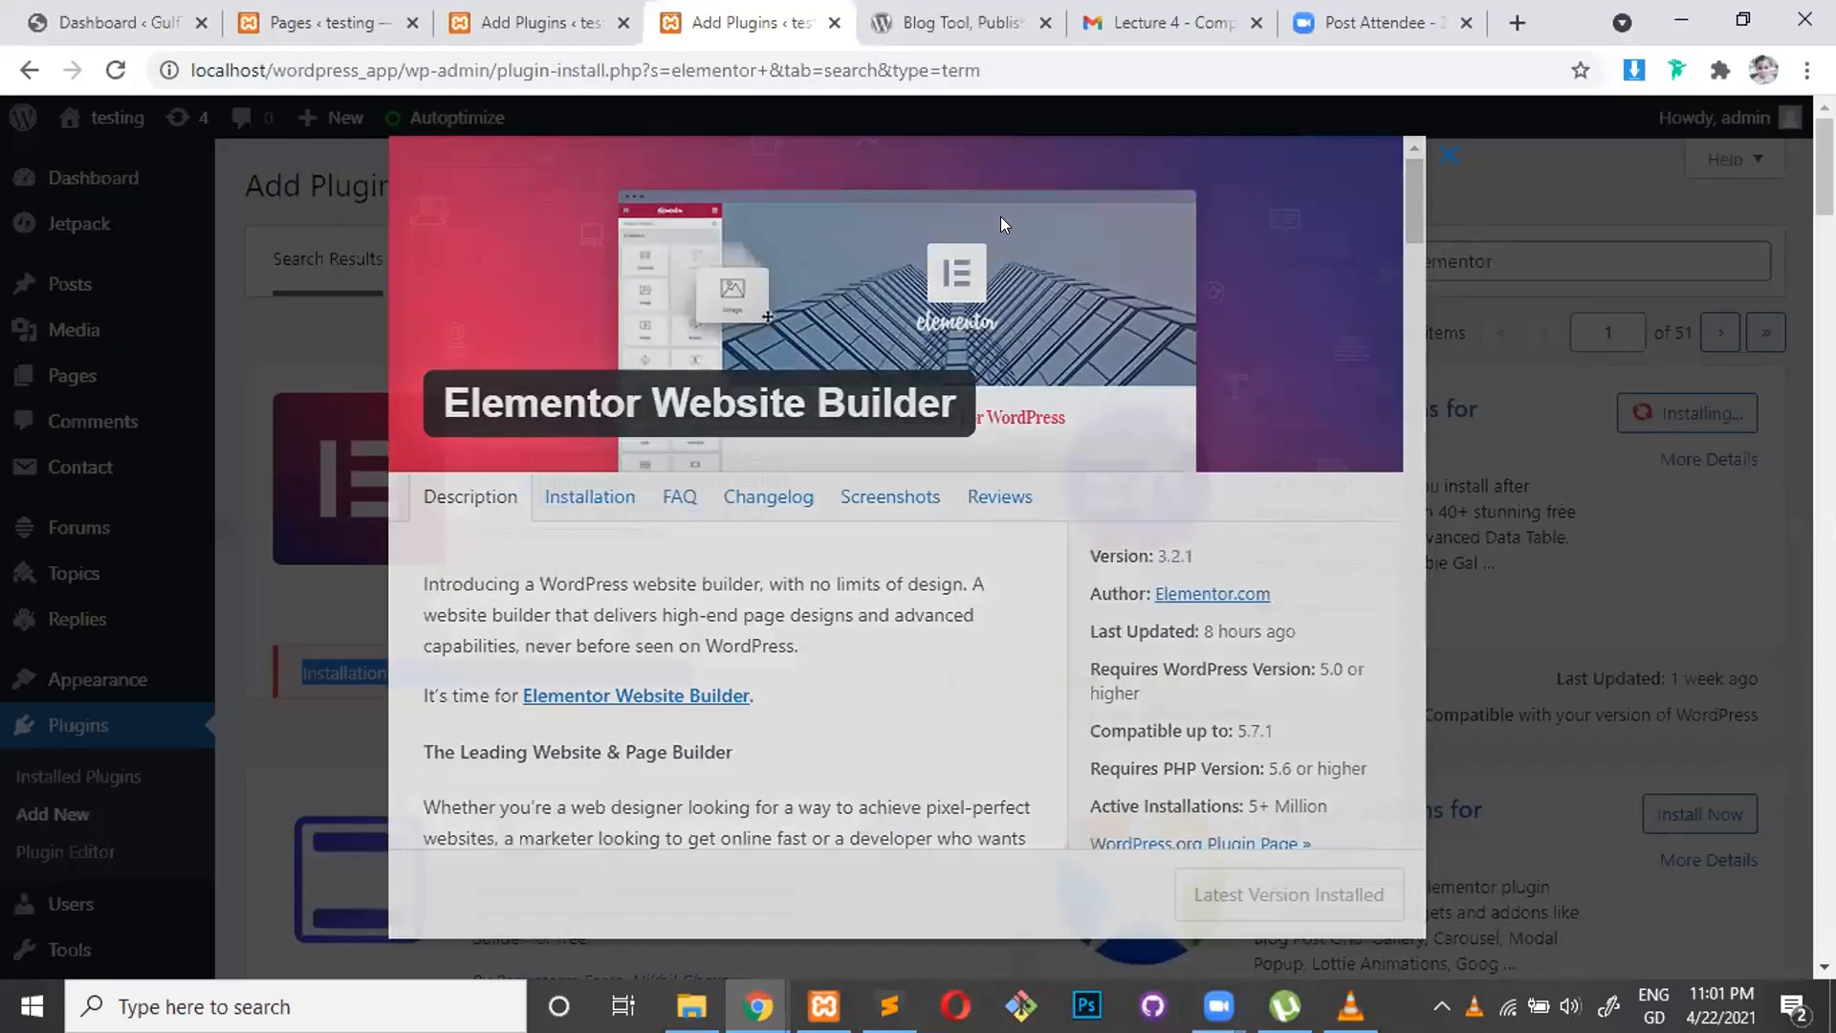
- Reload the testing site's elementor plugin search in Chrome and activate Elementor Website Builder
key("F5")
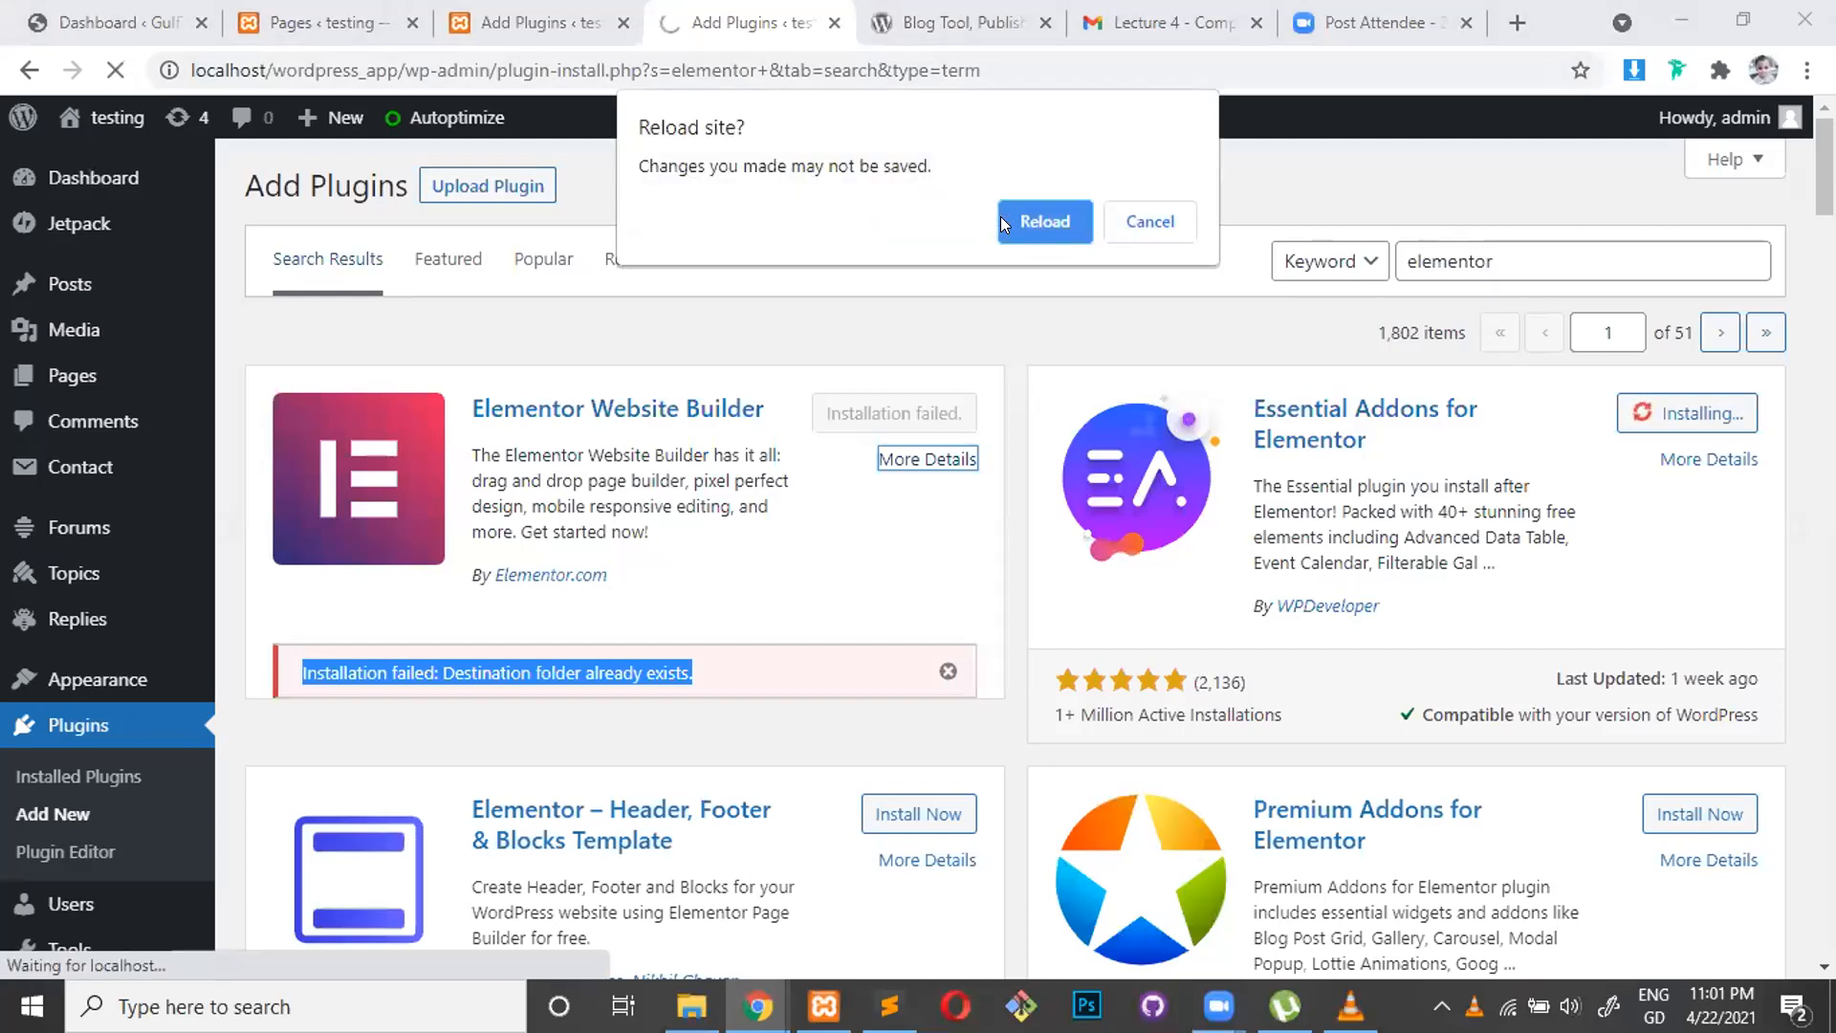
left_click(1002, 222)
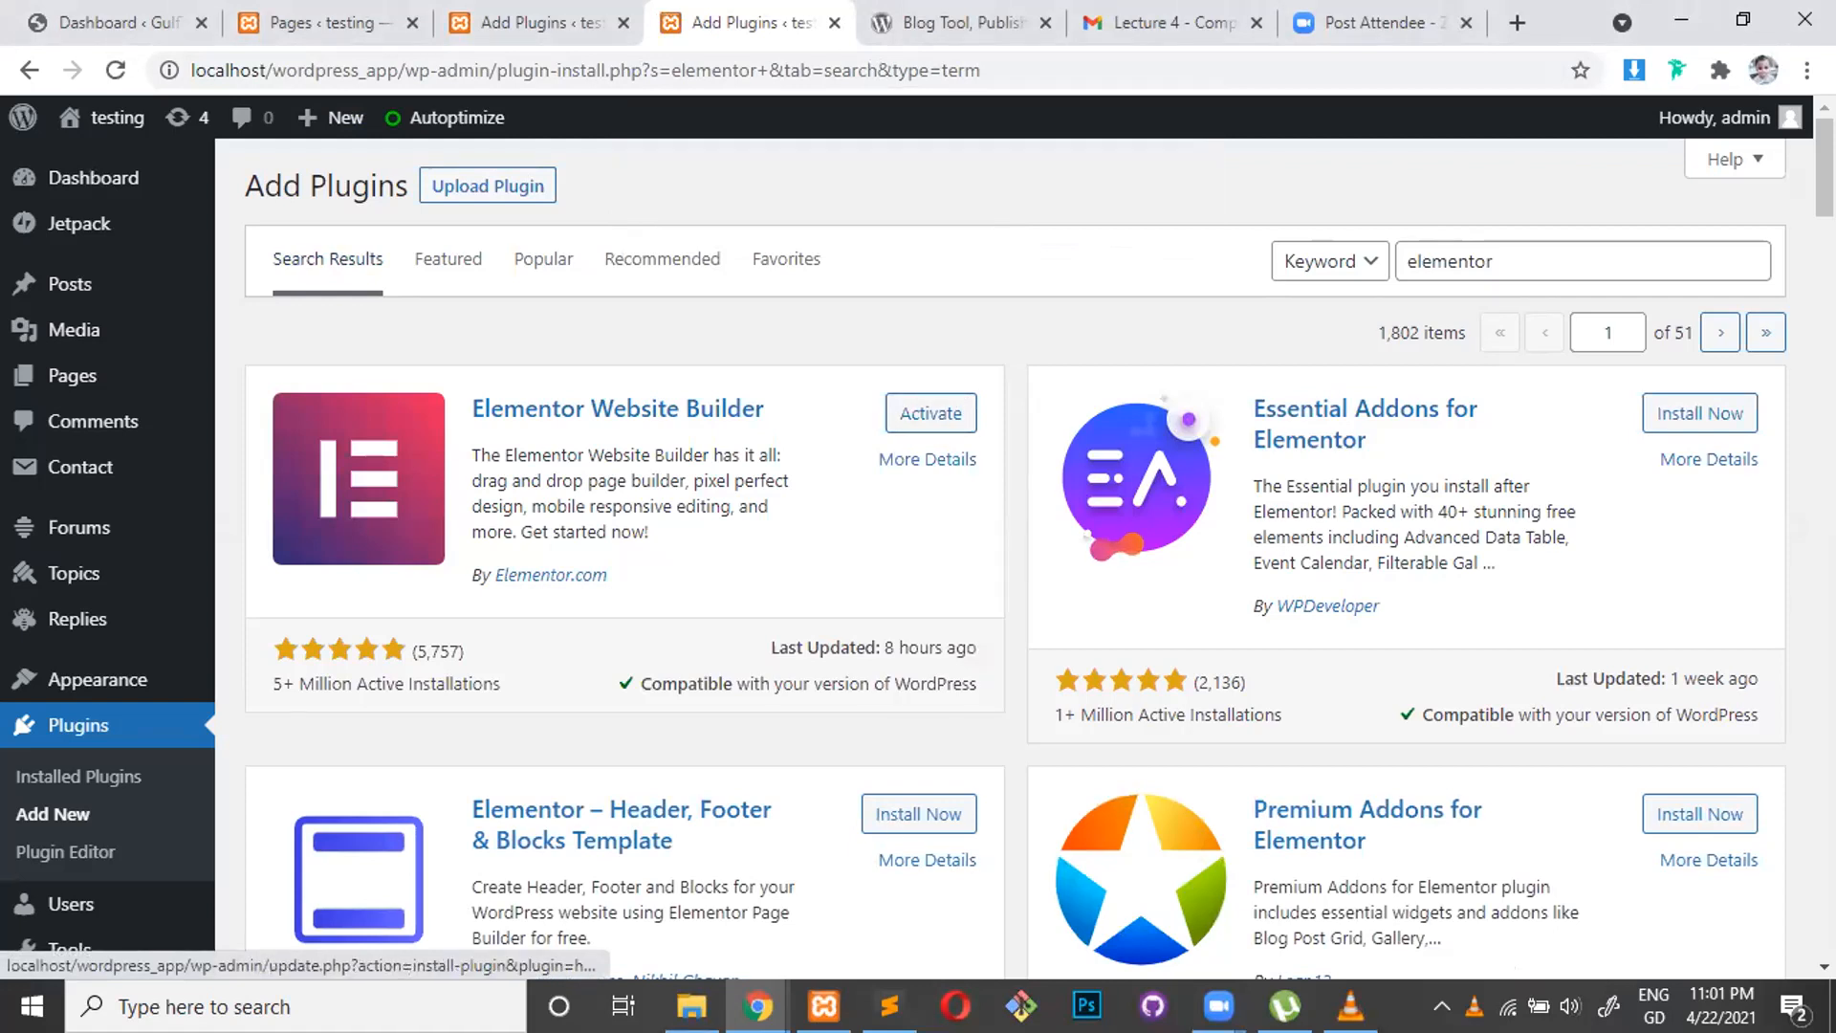
left_click(954, 415)
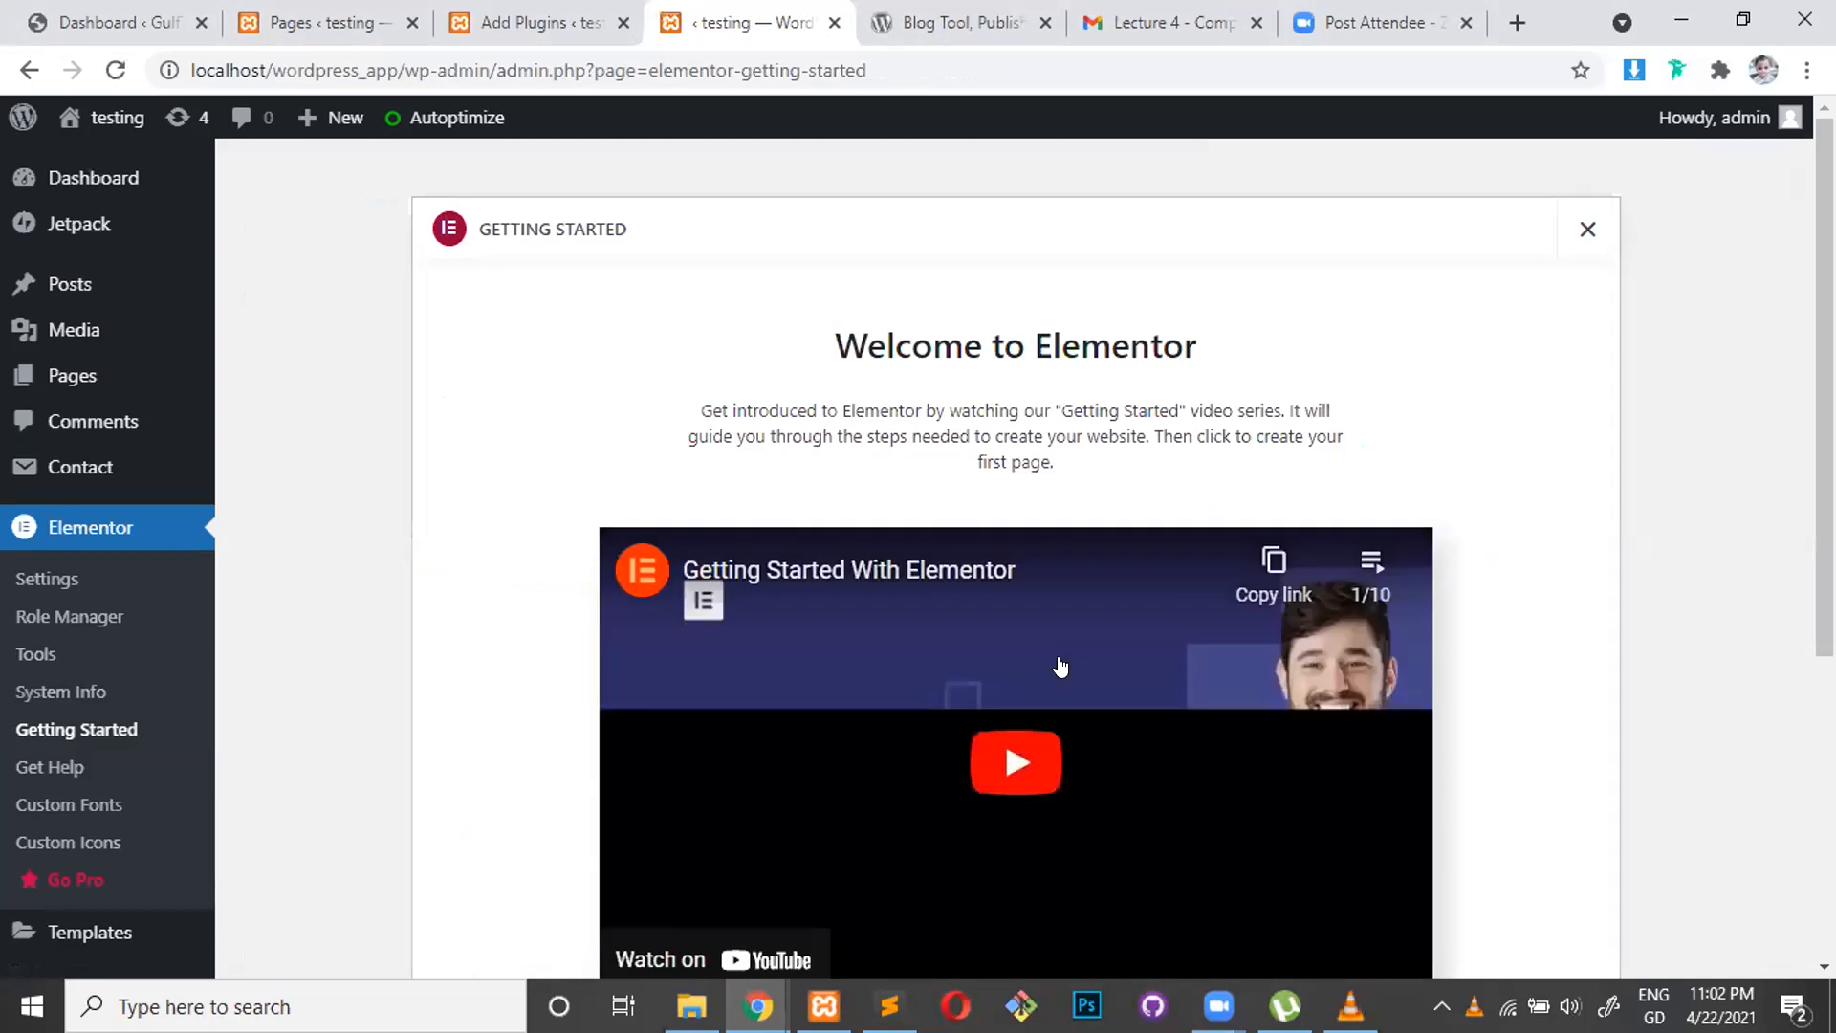
- Look through Elementor's Getting Started page and create the first page in the Elementor editor
scroll(1060, 666, "down", 2)
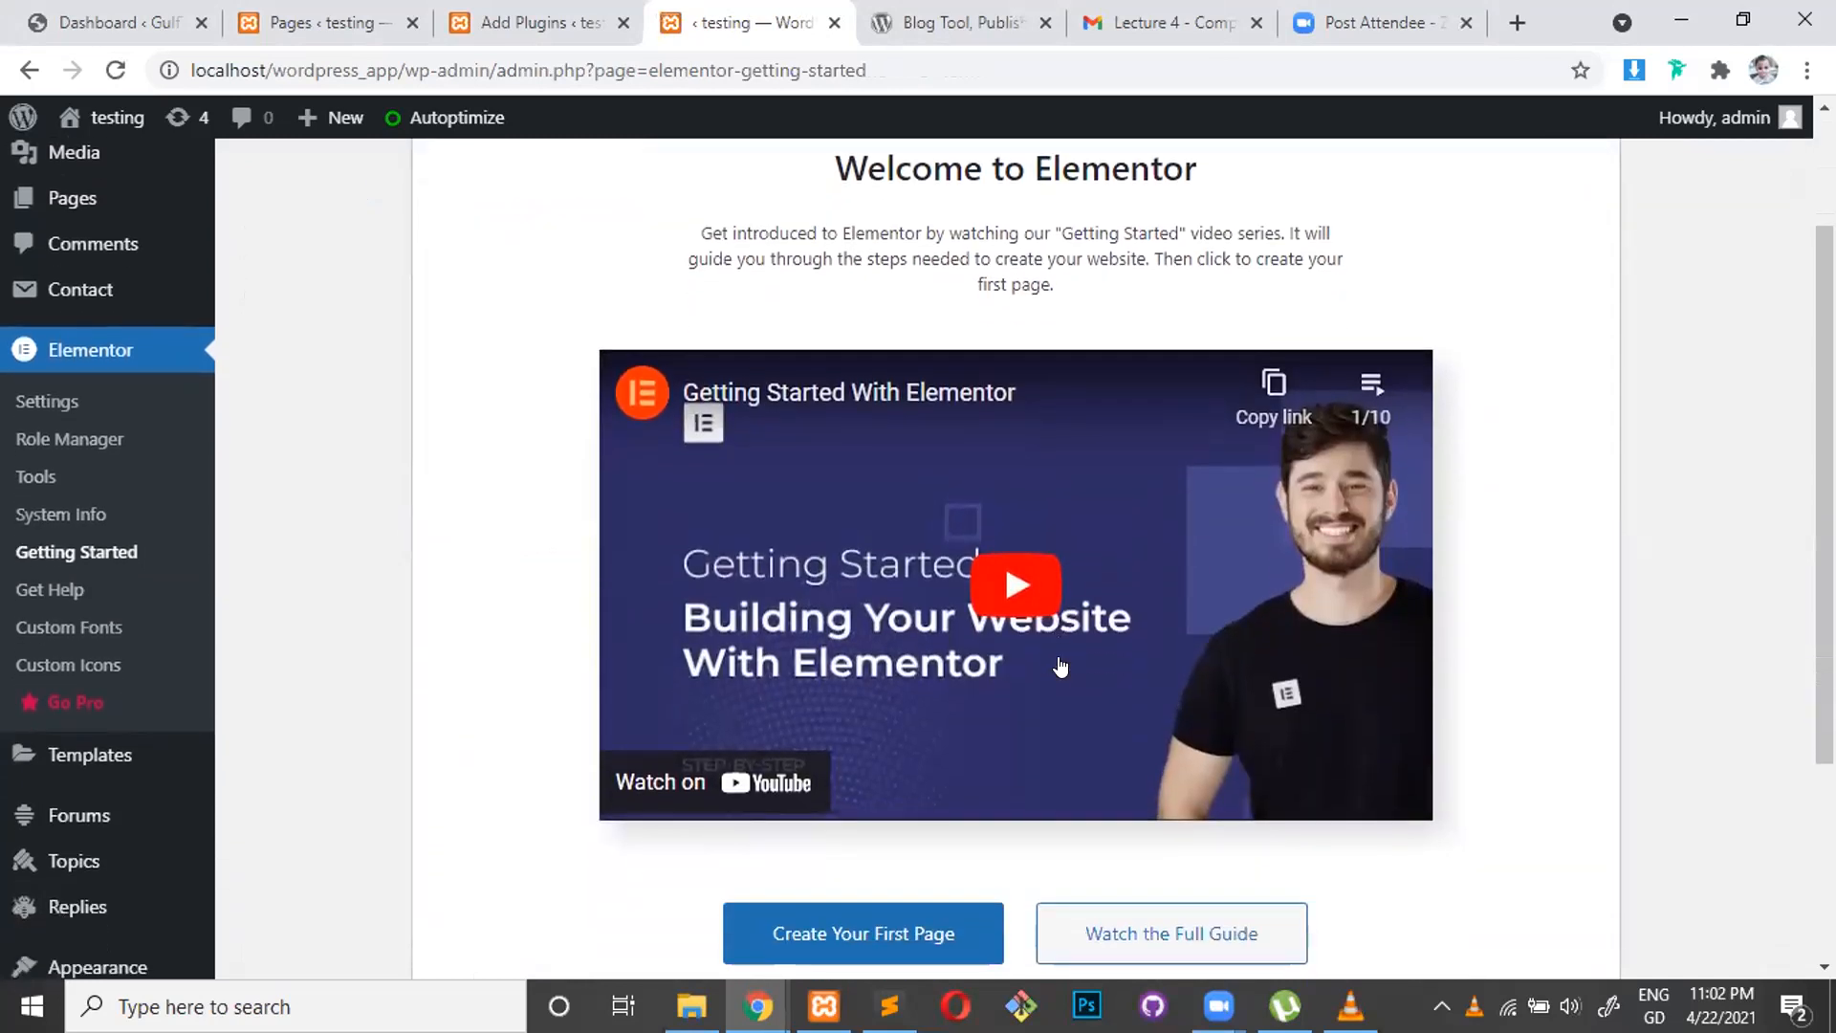
scroll(1060, 667, "down", 1)
scroll(1060, 667, "down", 3)
scroll(1060, 667, "up", 2)
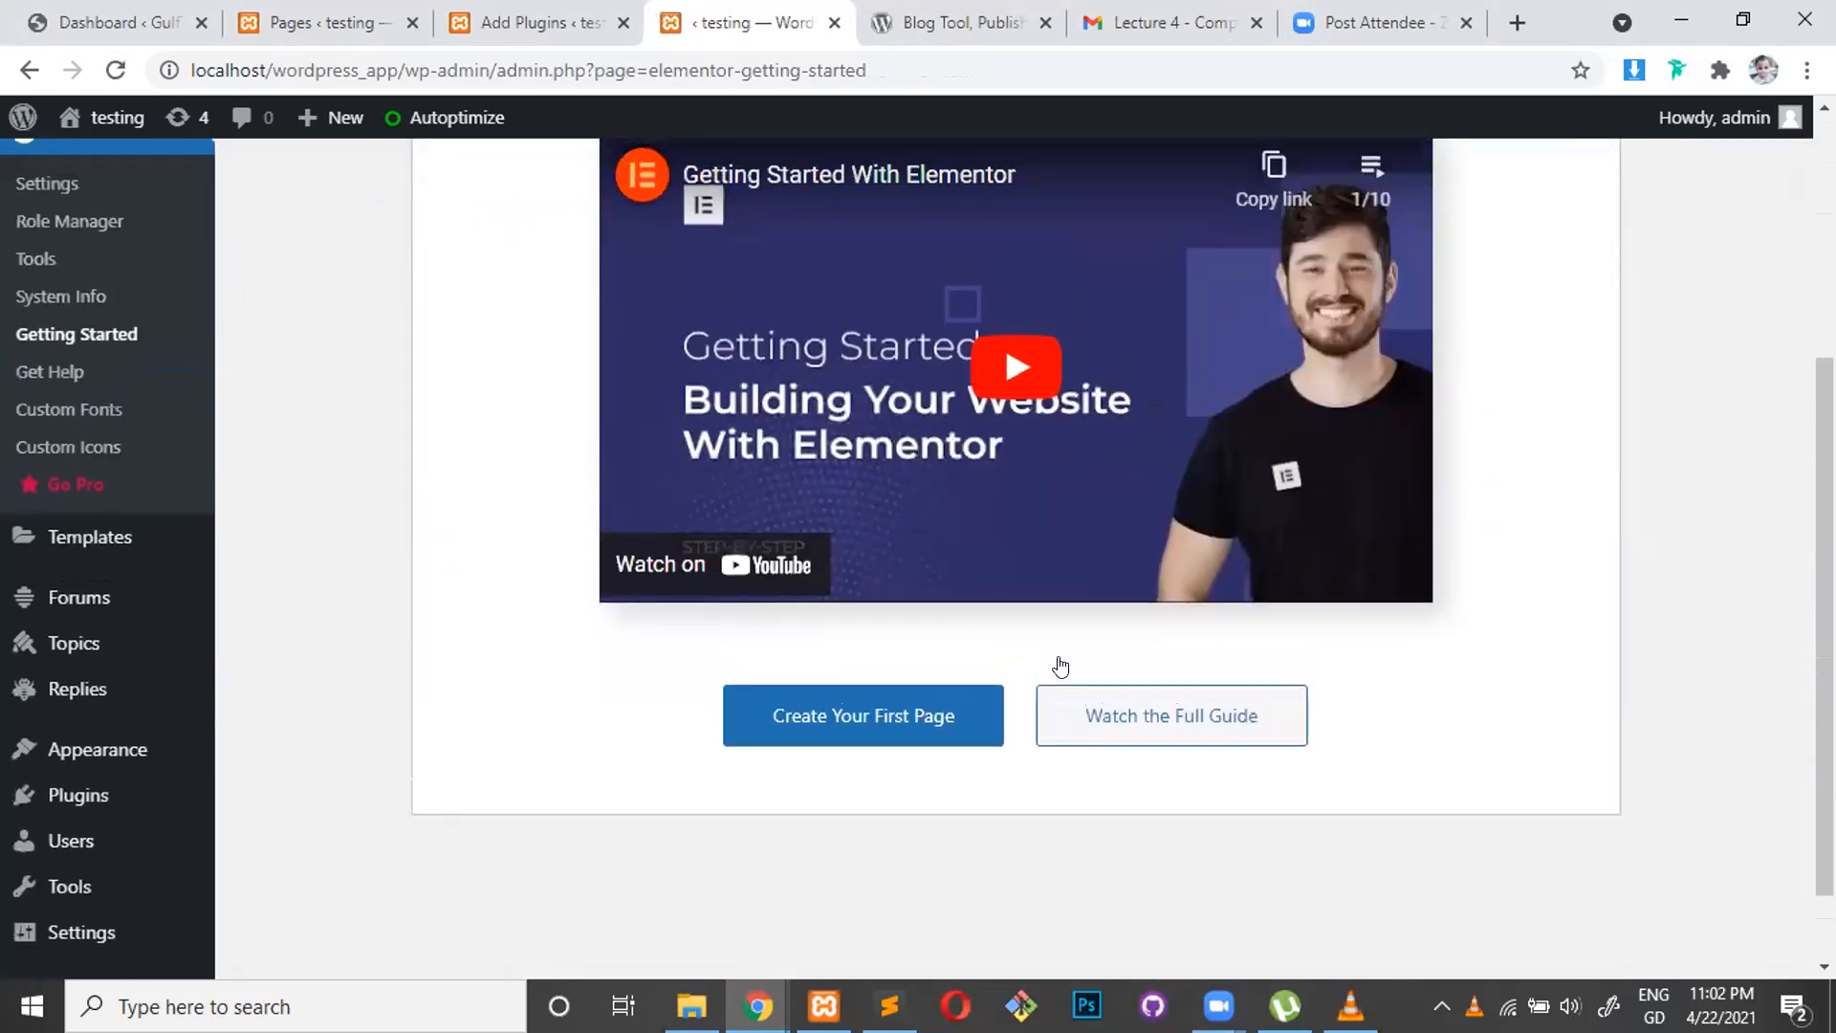
scroll(1060, 667, "down", 1)
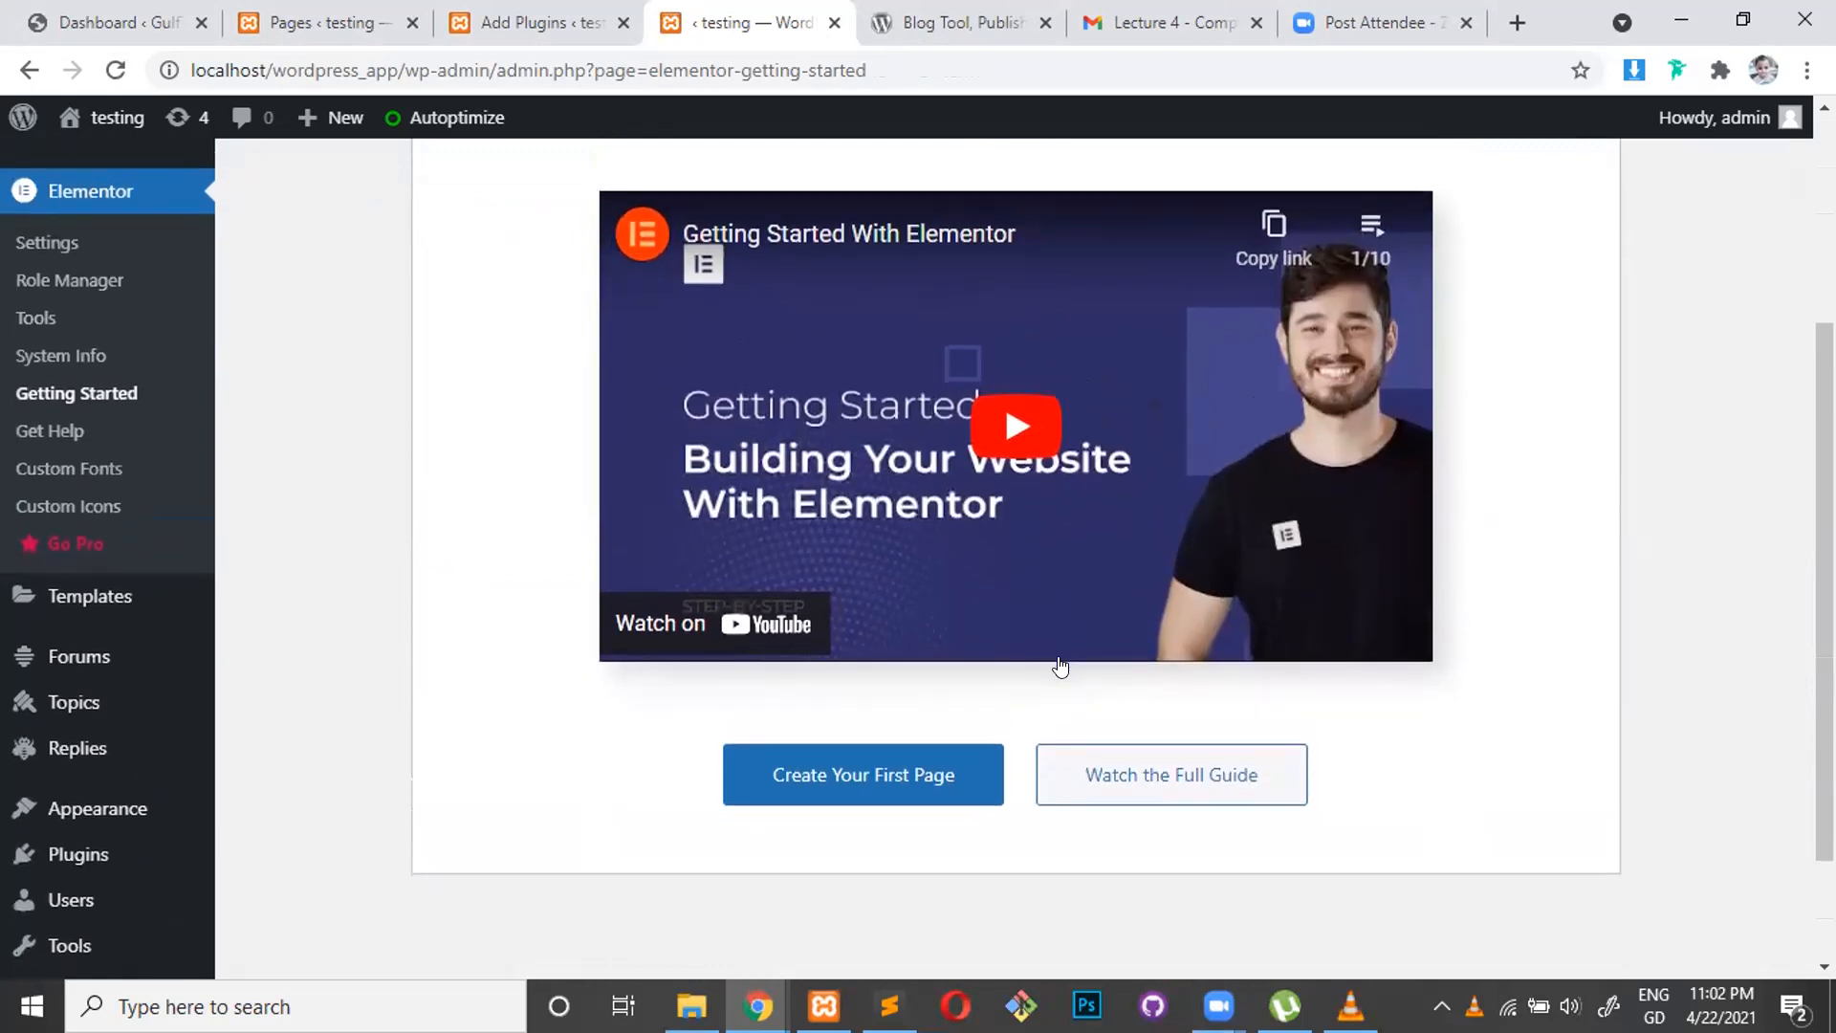
left_click(873, 773)
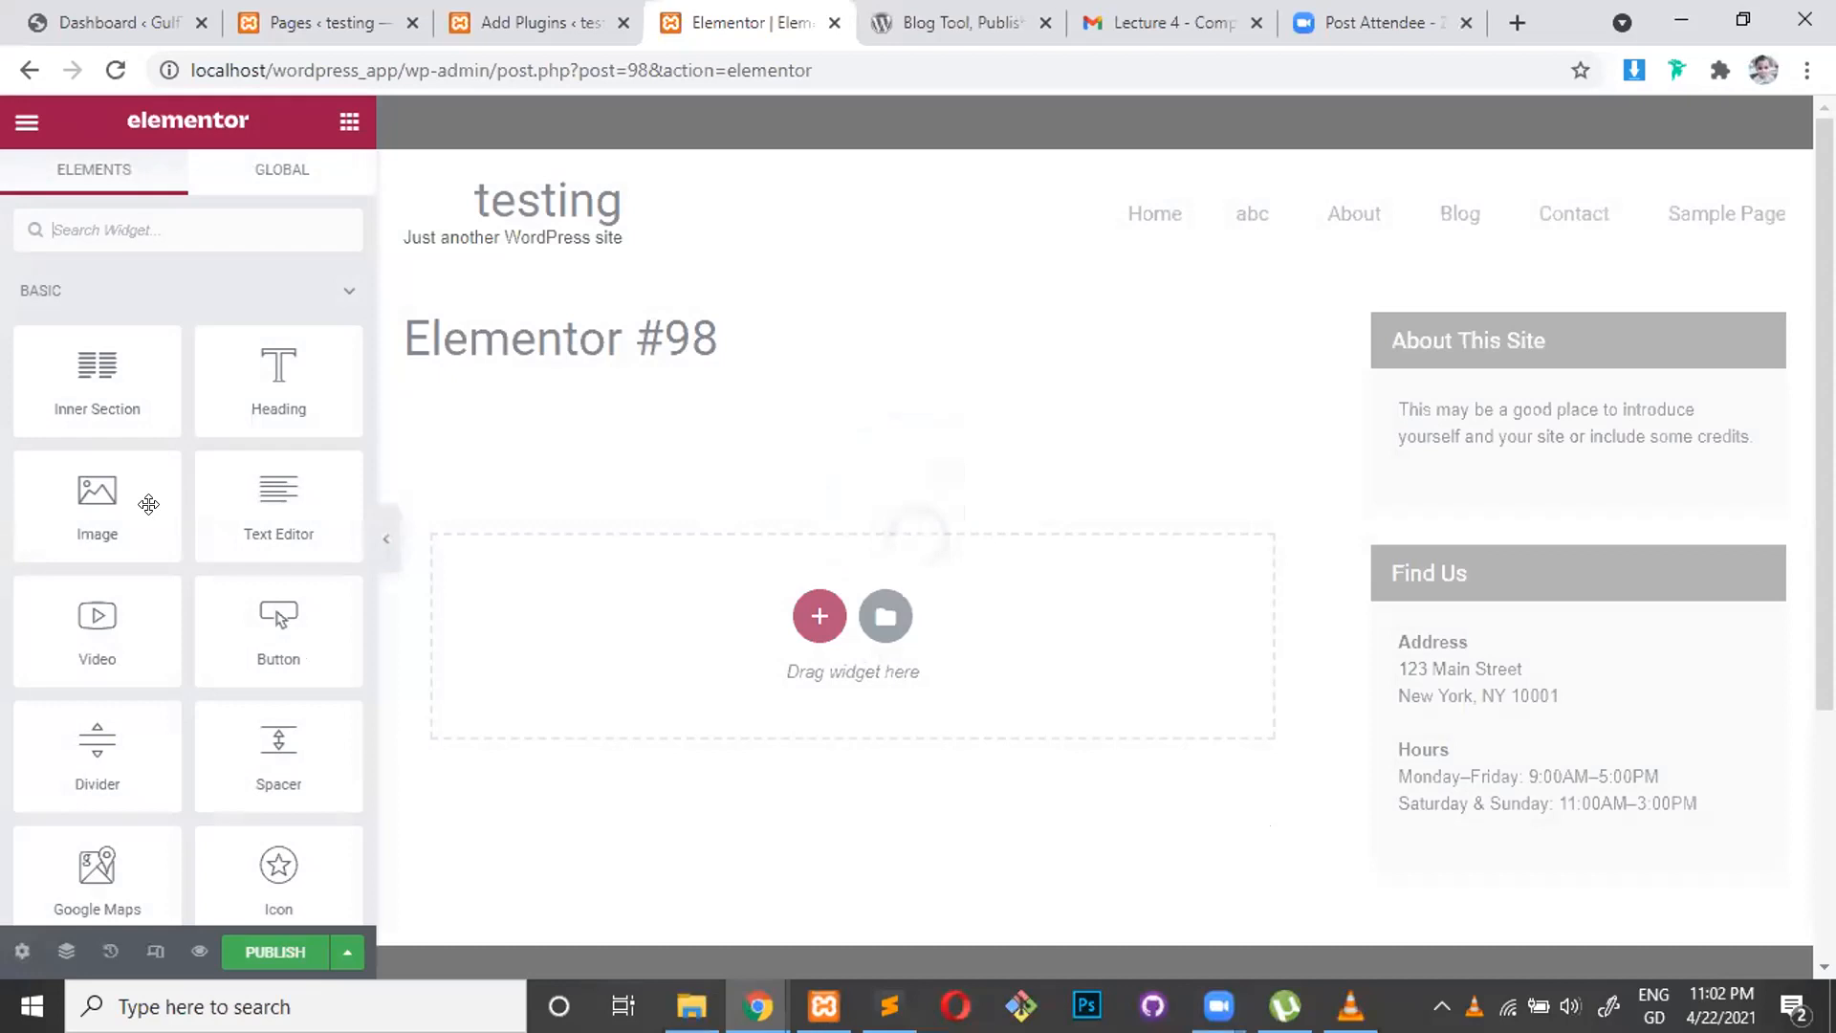
- Browse the Basic, Pro and General widgets available for the new Elementor page
scroll(150, 507, "down", 6)
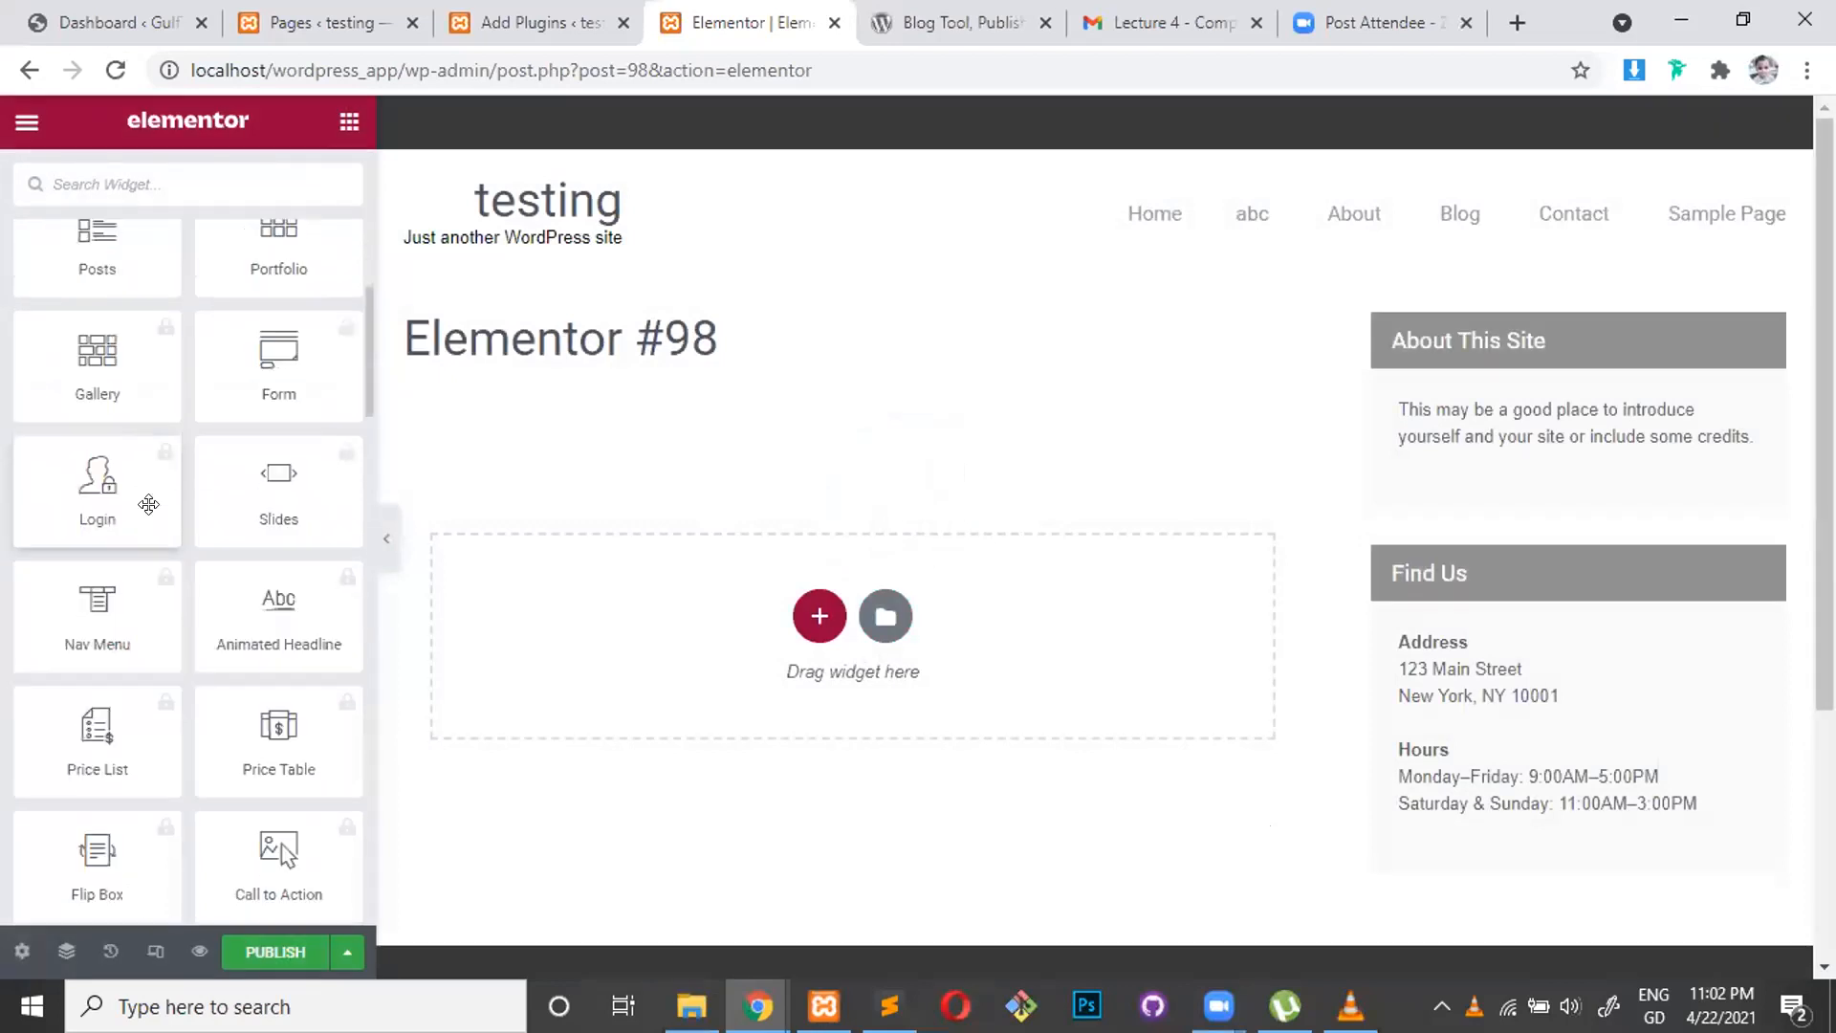
scroll(149, 504, "down", 15)
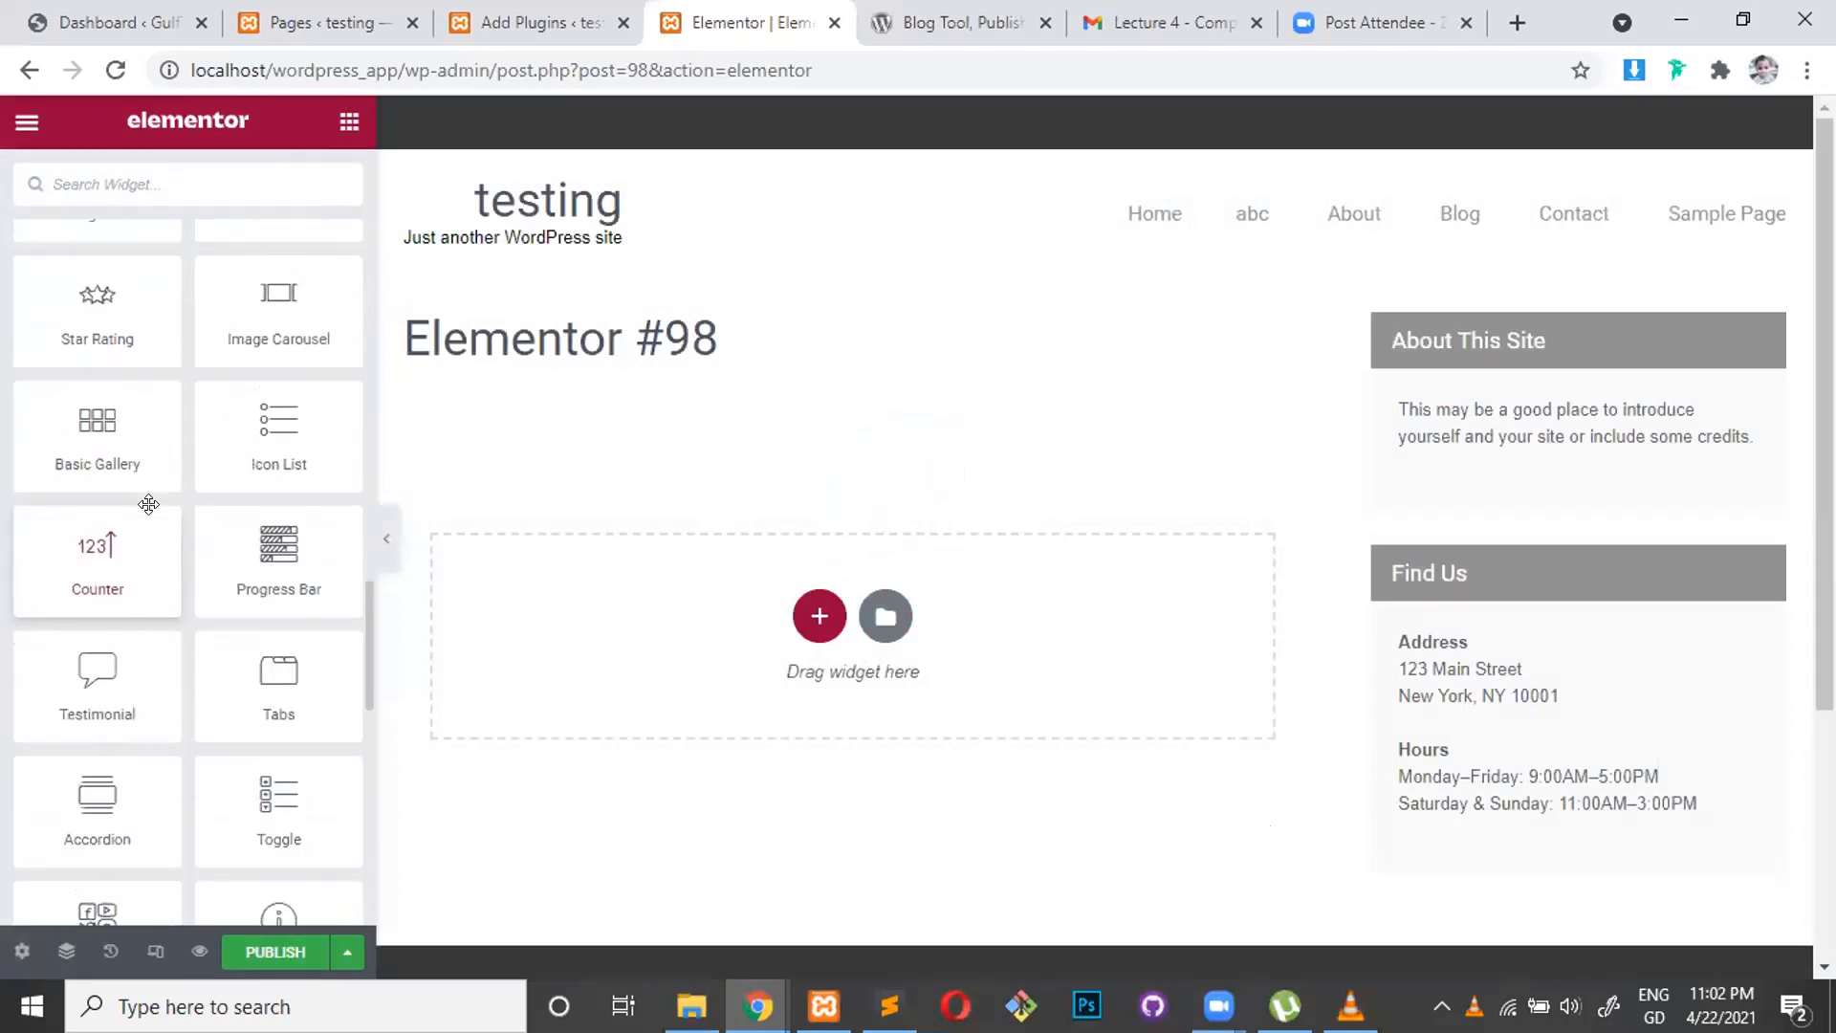
scroll(149, 504, "up", 15)
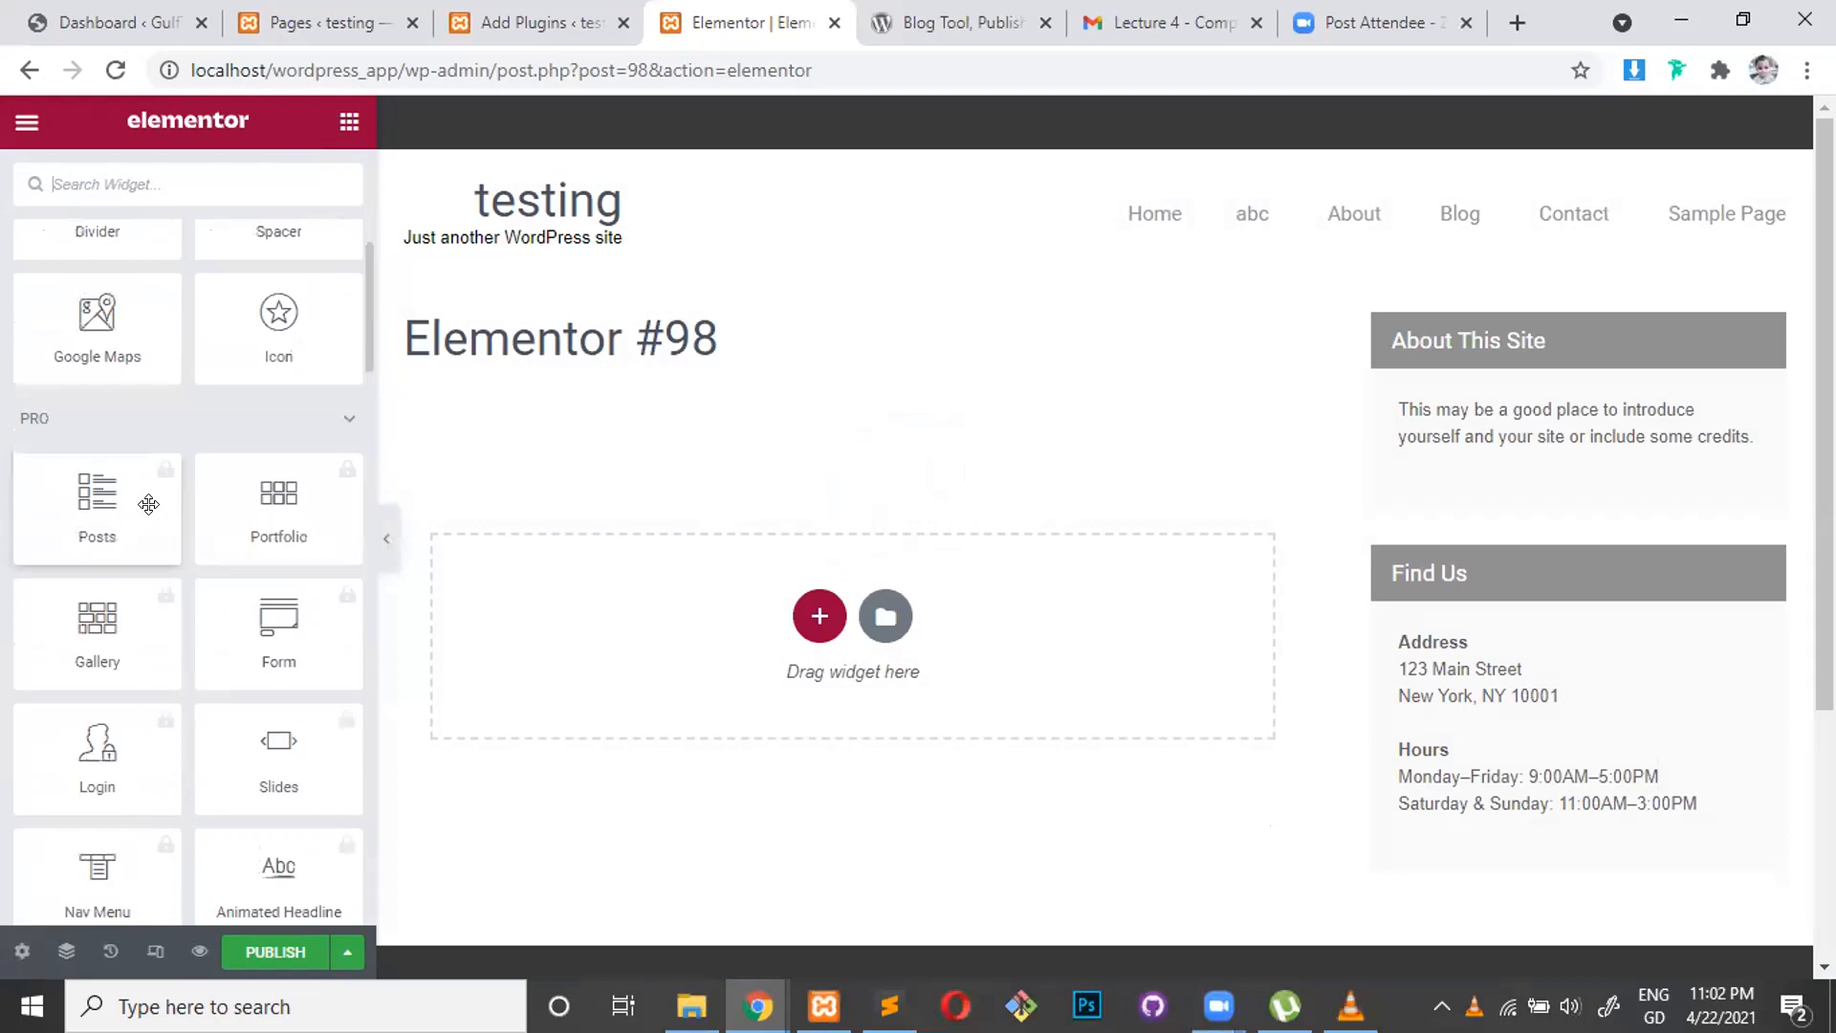
scroll(149, 504, "up", 6)
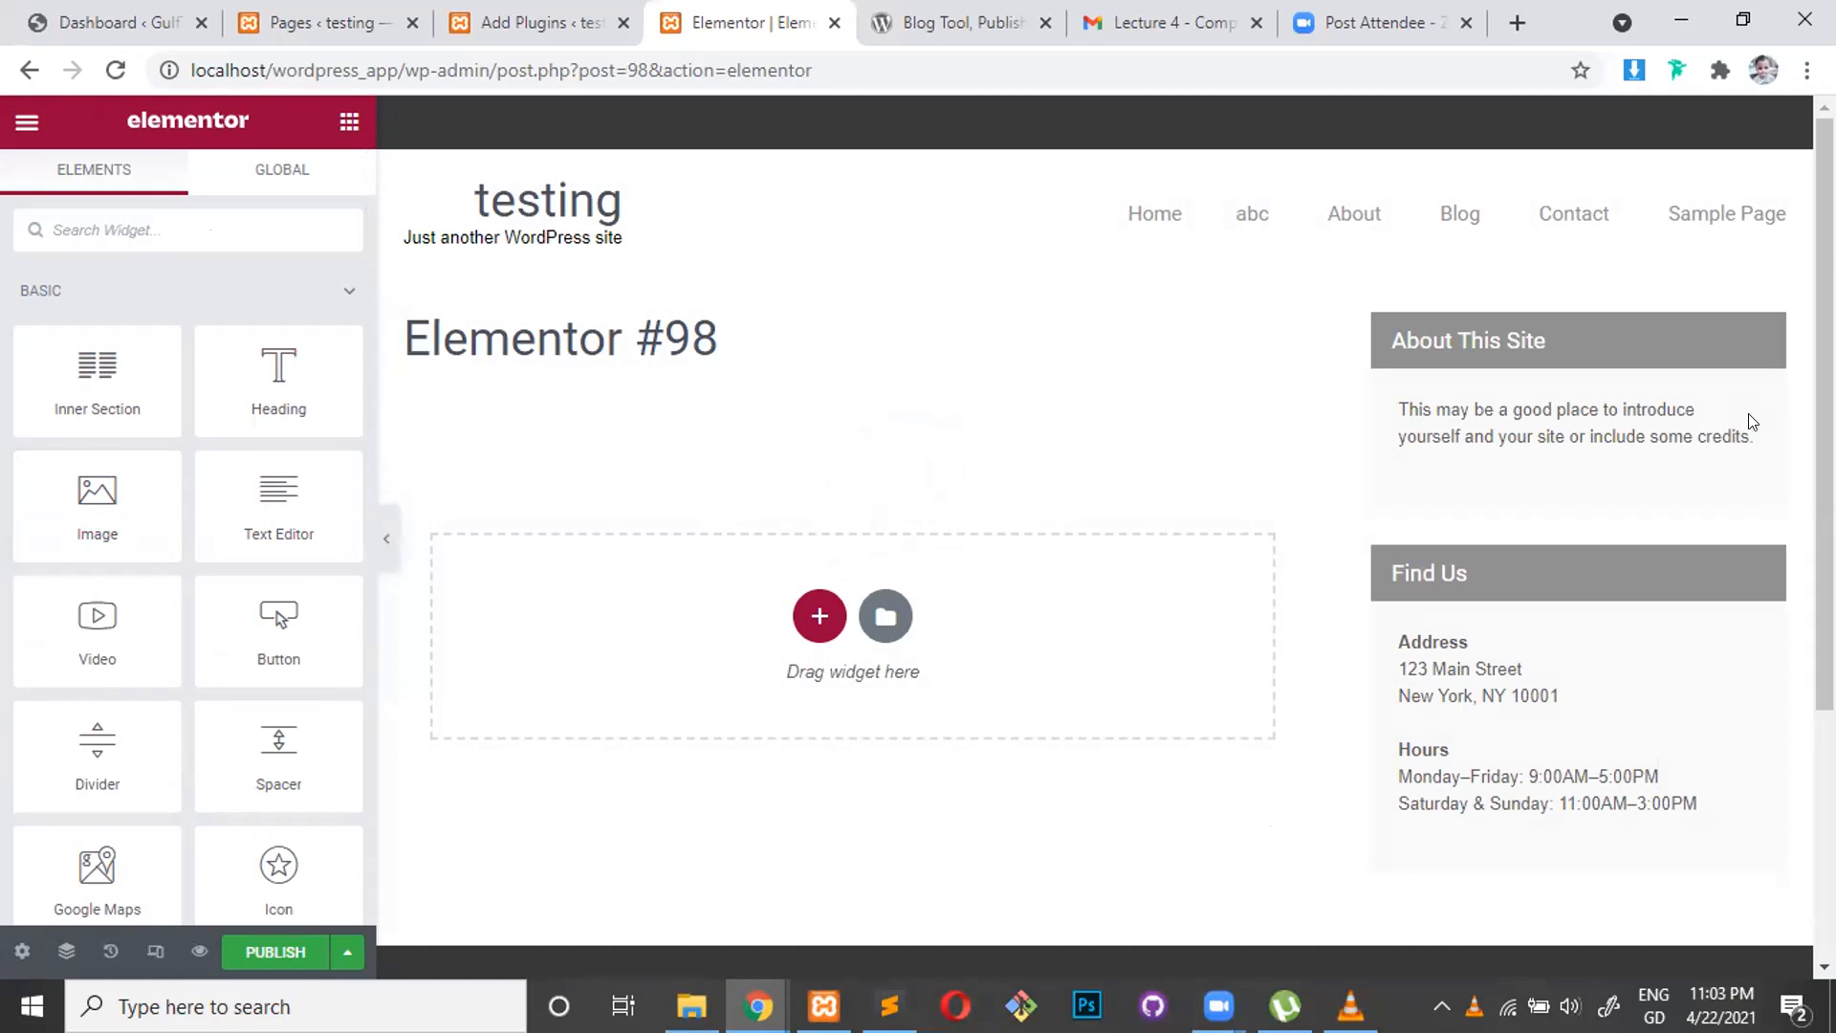
- Return to the testing site's oceanwp plugin search, close the QuadMenu details and start installing the Ocean Extra plugin
scroll(1682, 545, "down", 1)
scroll(1681, 545, "up", 1)
left_click(538, 23)
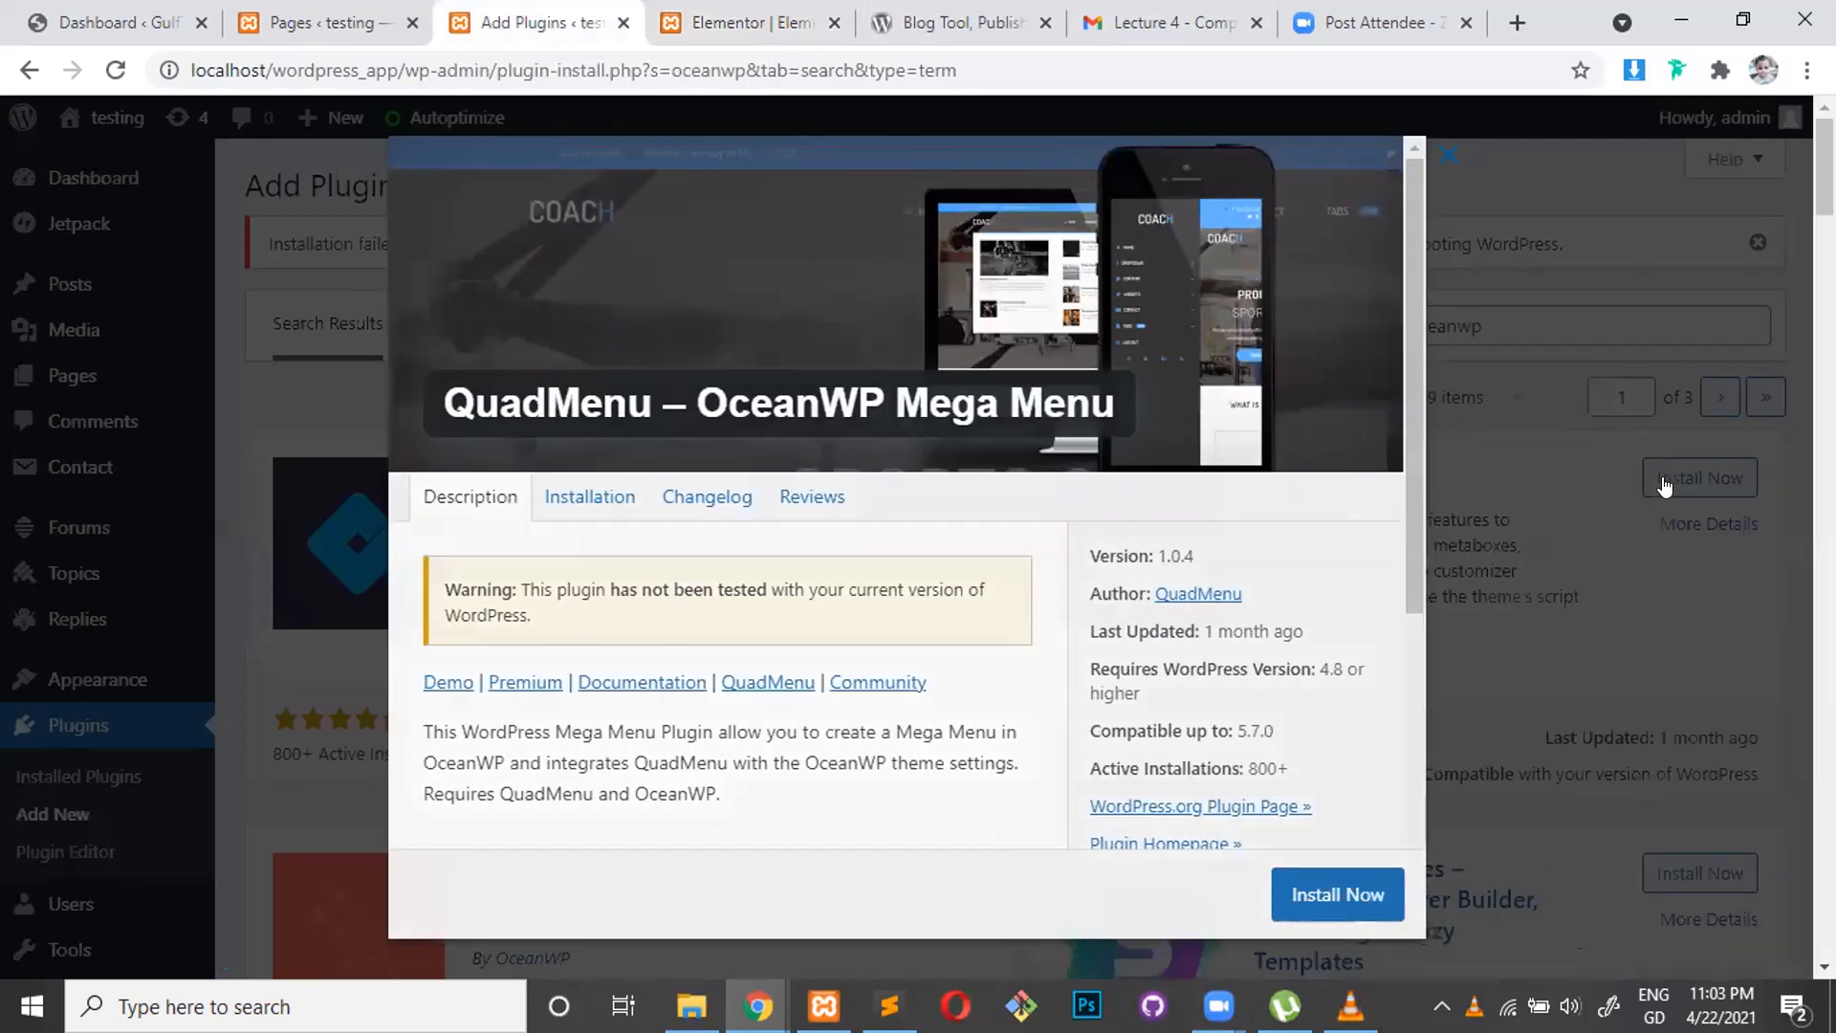
left_click(1665, 486)
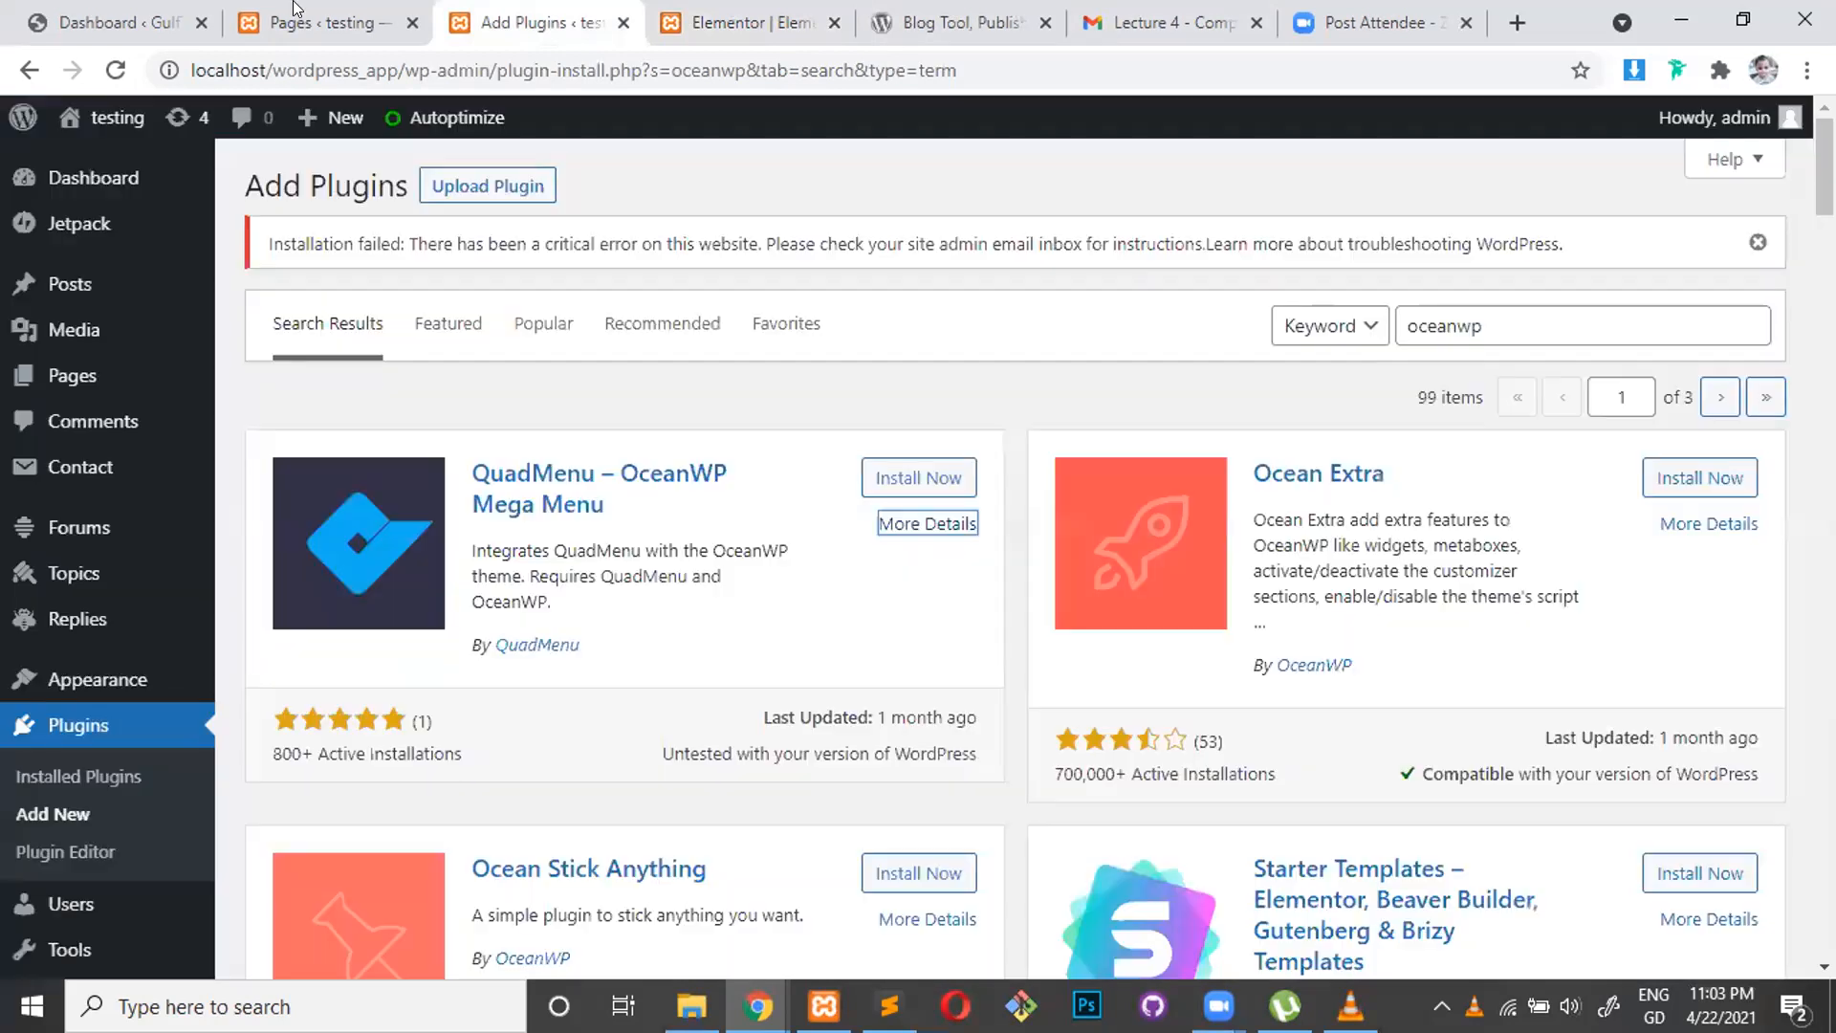
left_click(1664, 486)
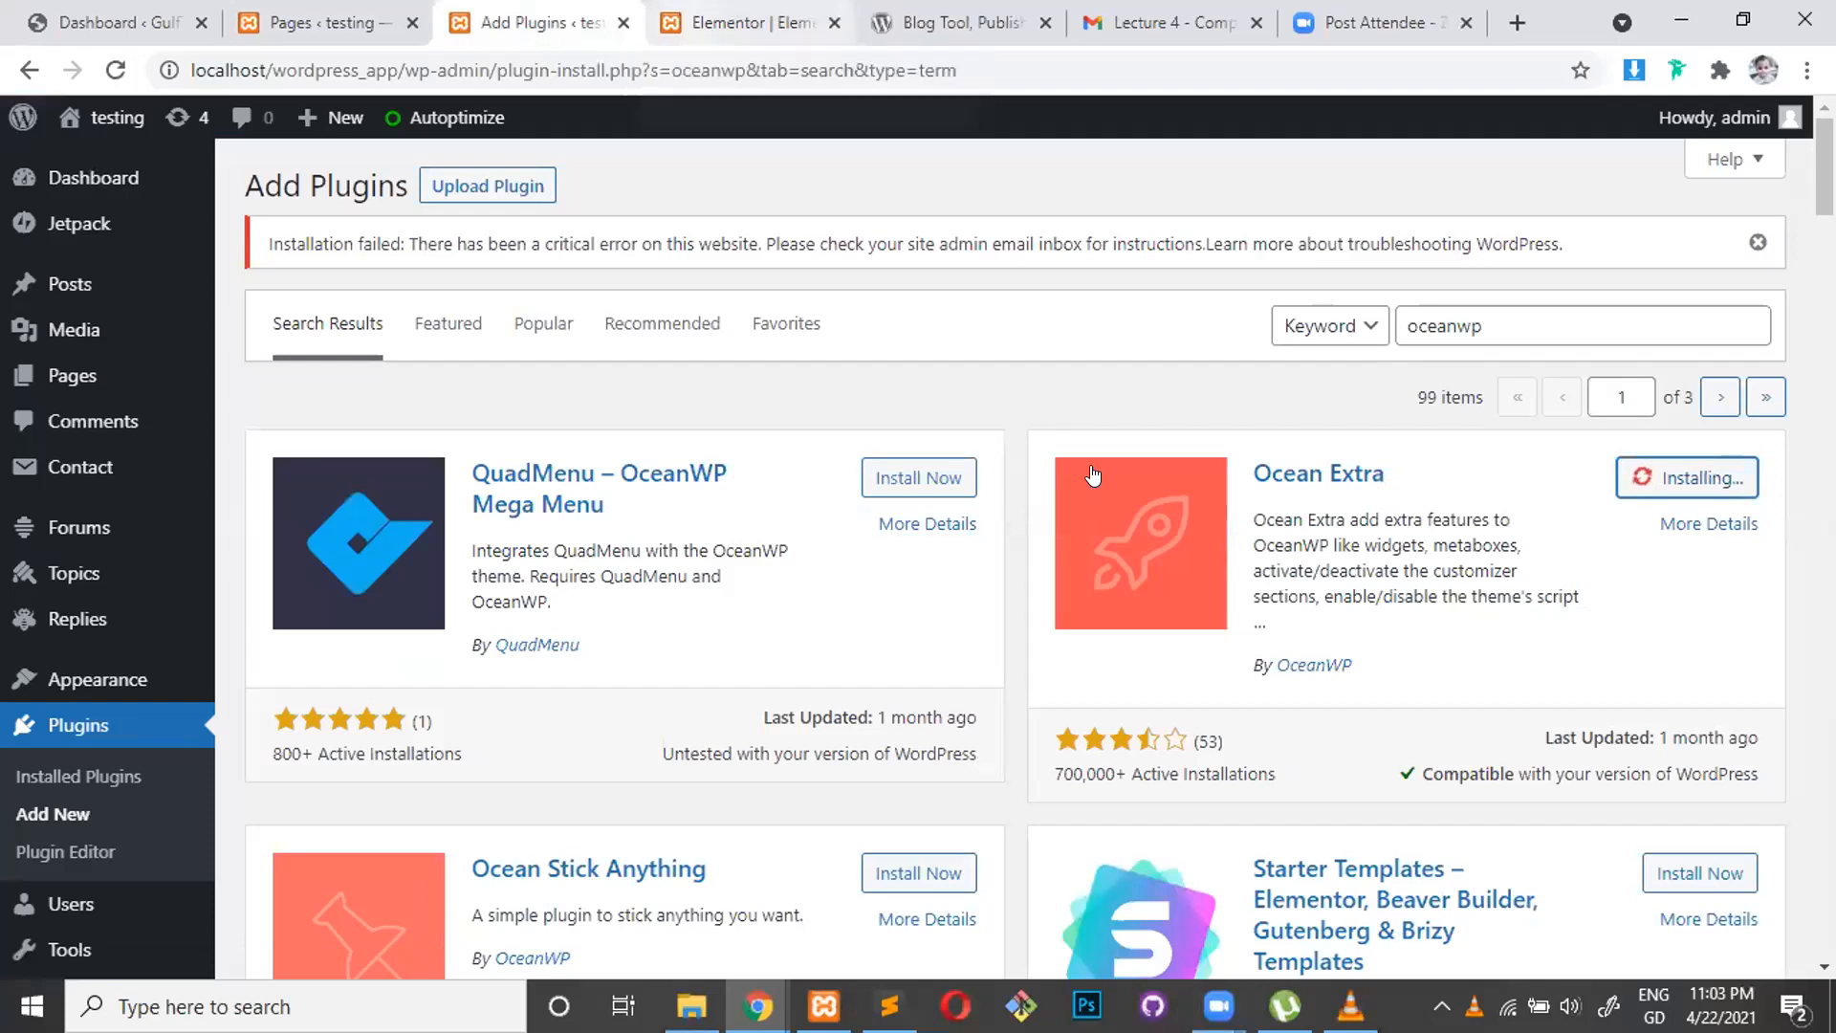
left_click(755, 8)
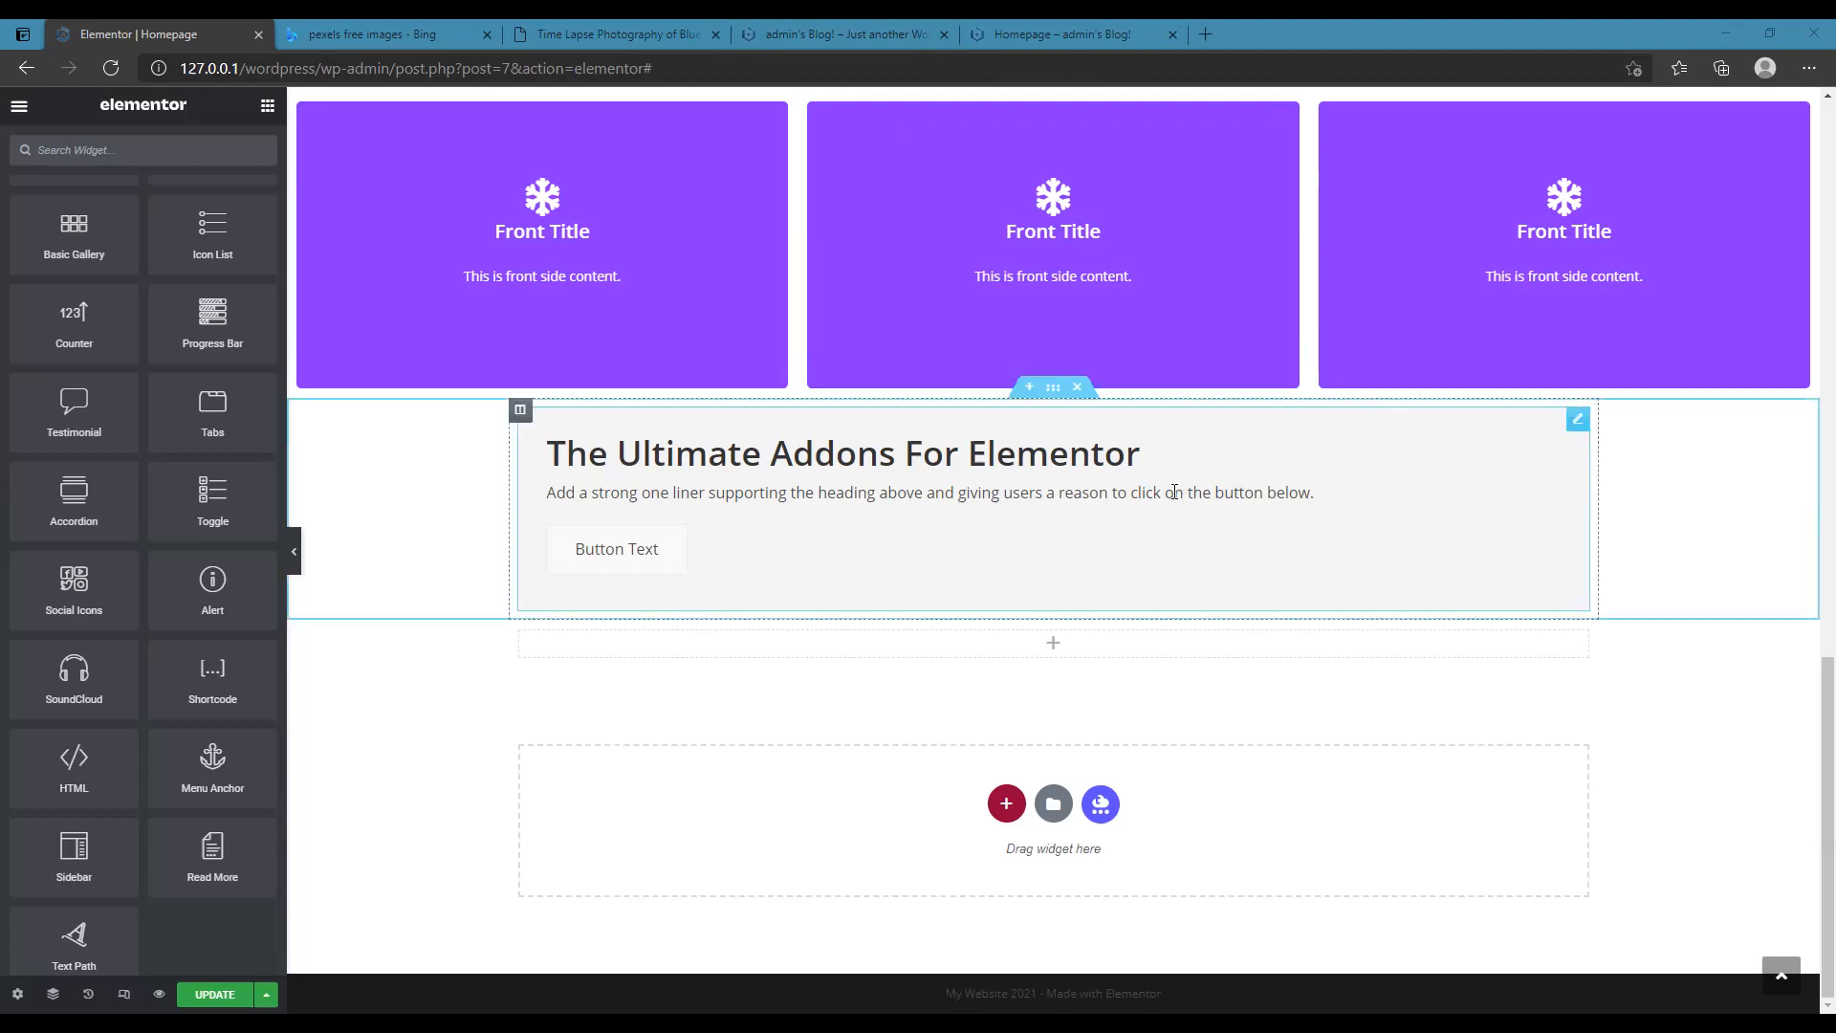
- Review the finished Homepage in Elementor from the welcome banner through the pricing tables, flip boxes and call-to-action section
scroll(1060, 440, "up", 4)
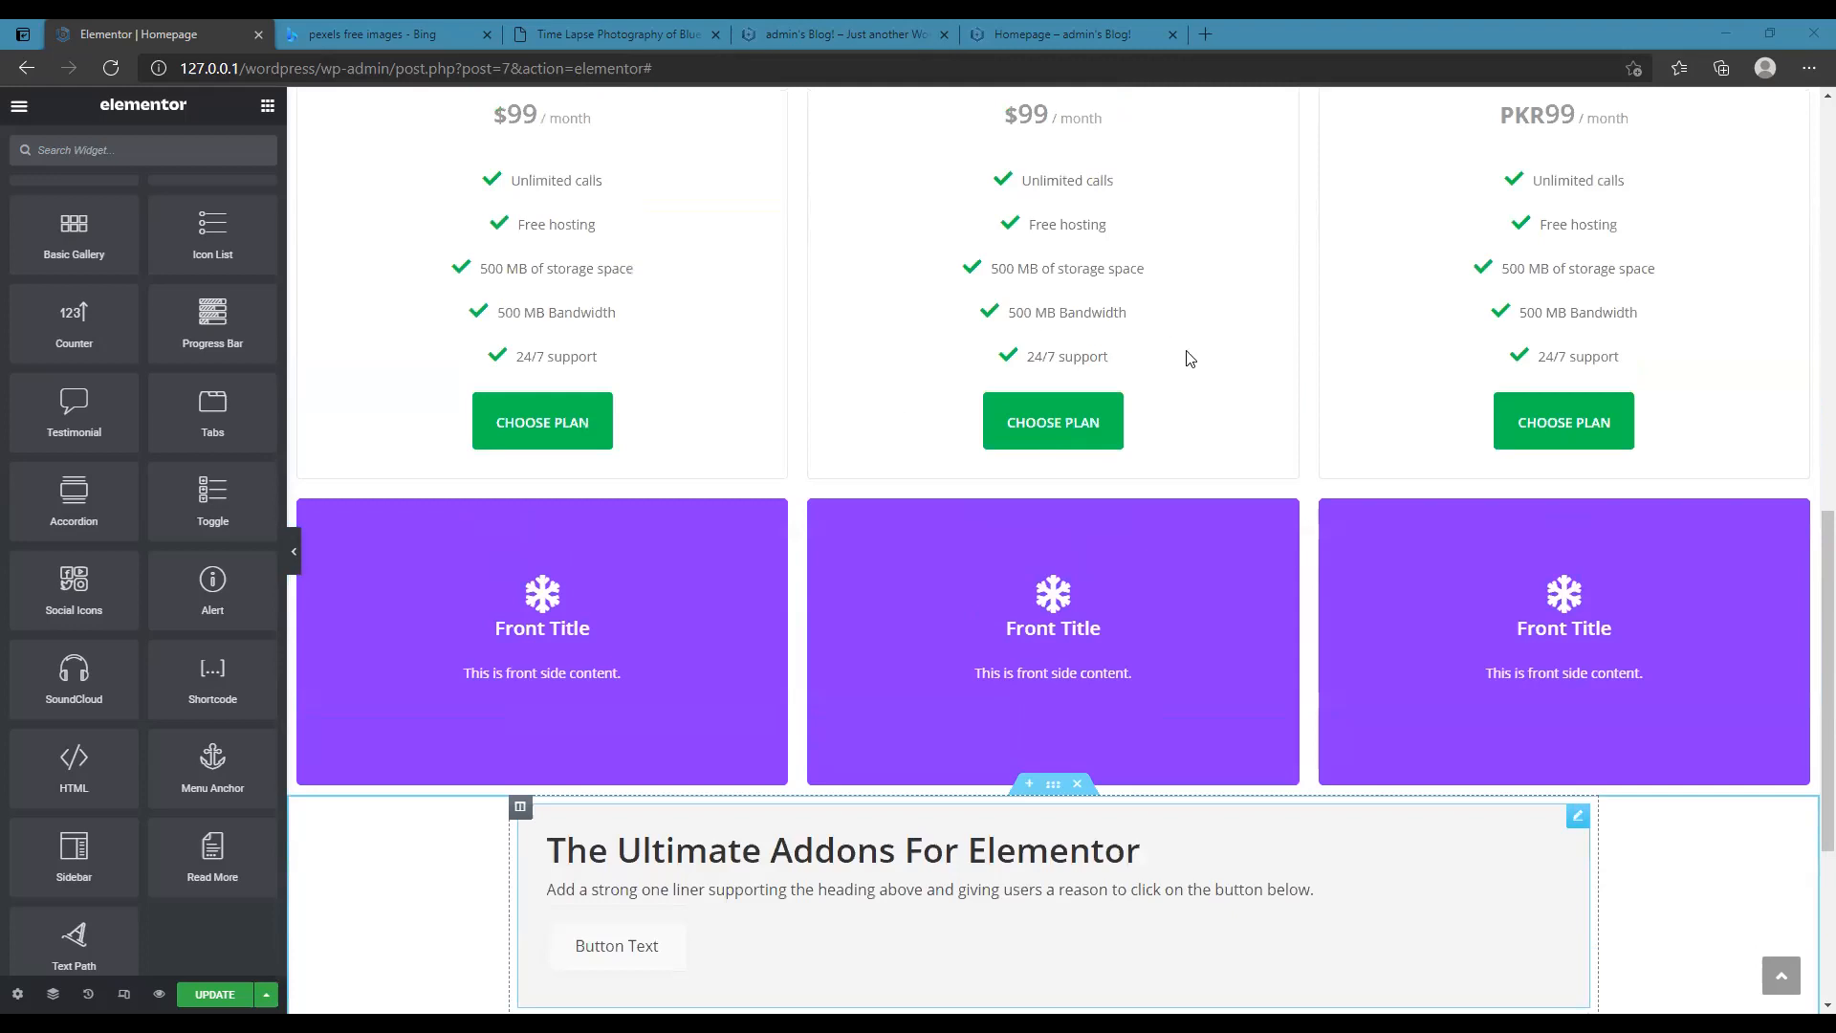
scroll(1149, 456, "up", 10)
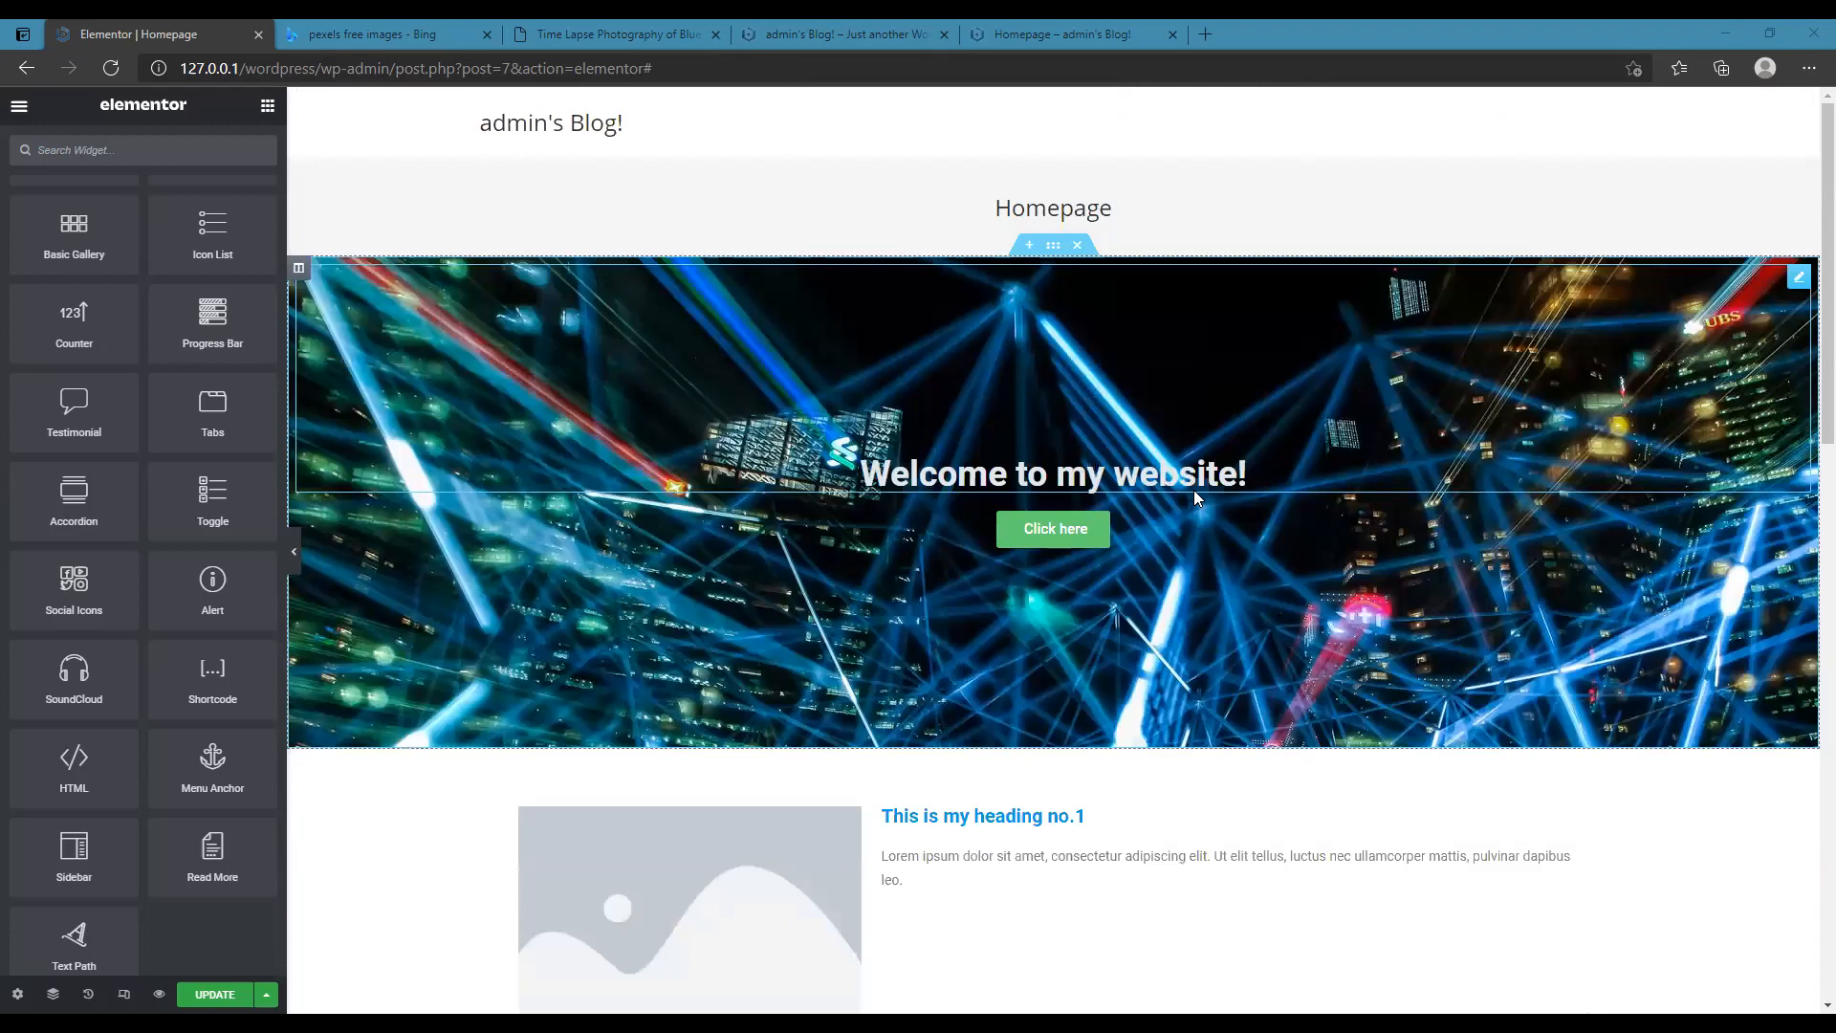
scroll(1195, 492, "down", 5)
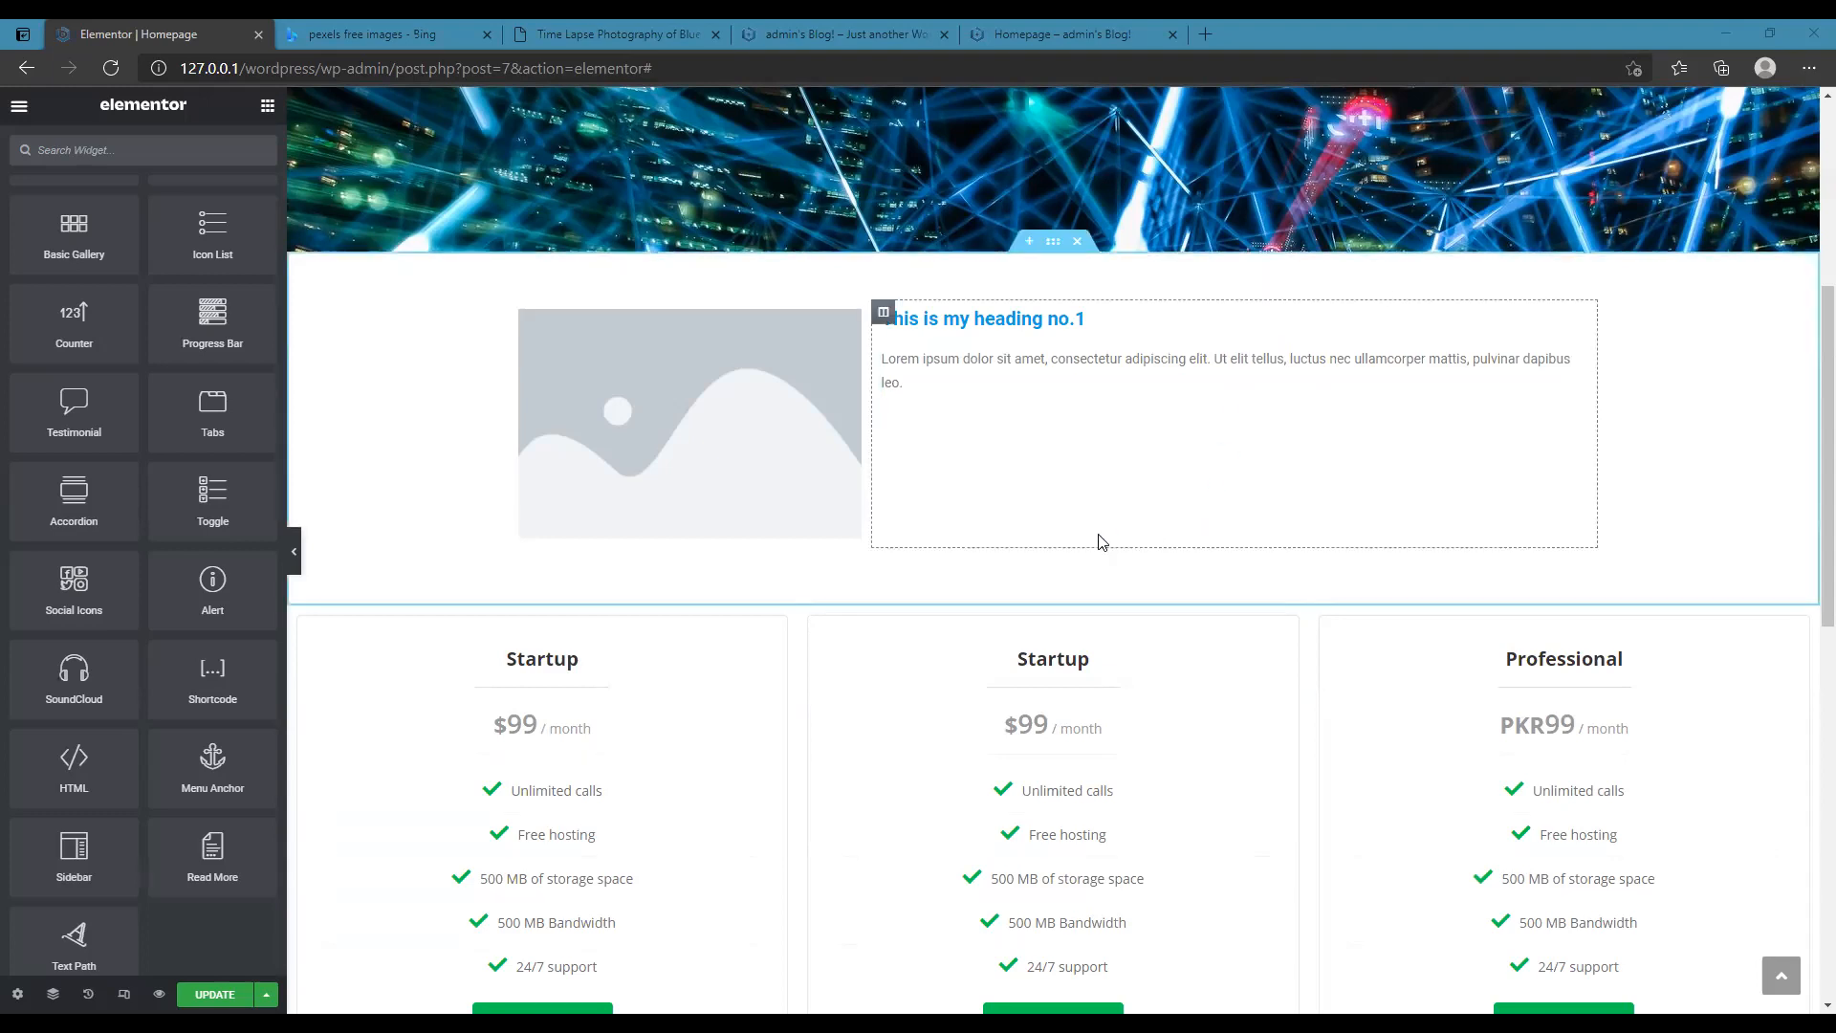
scroll(1016, 493, "down", 6)
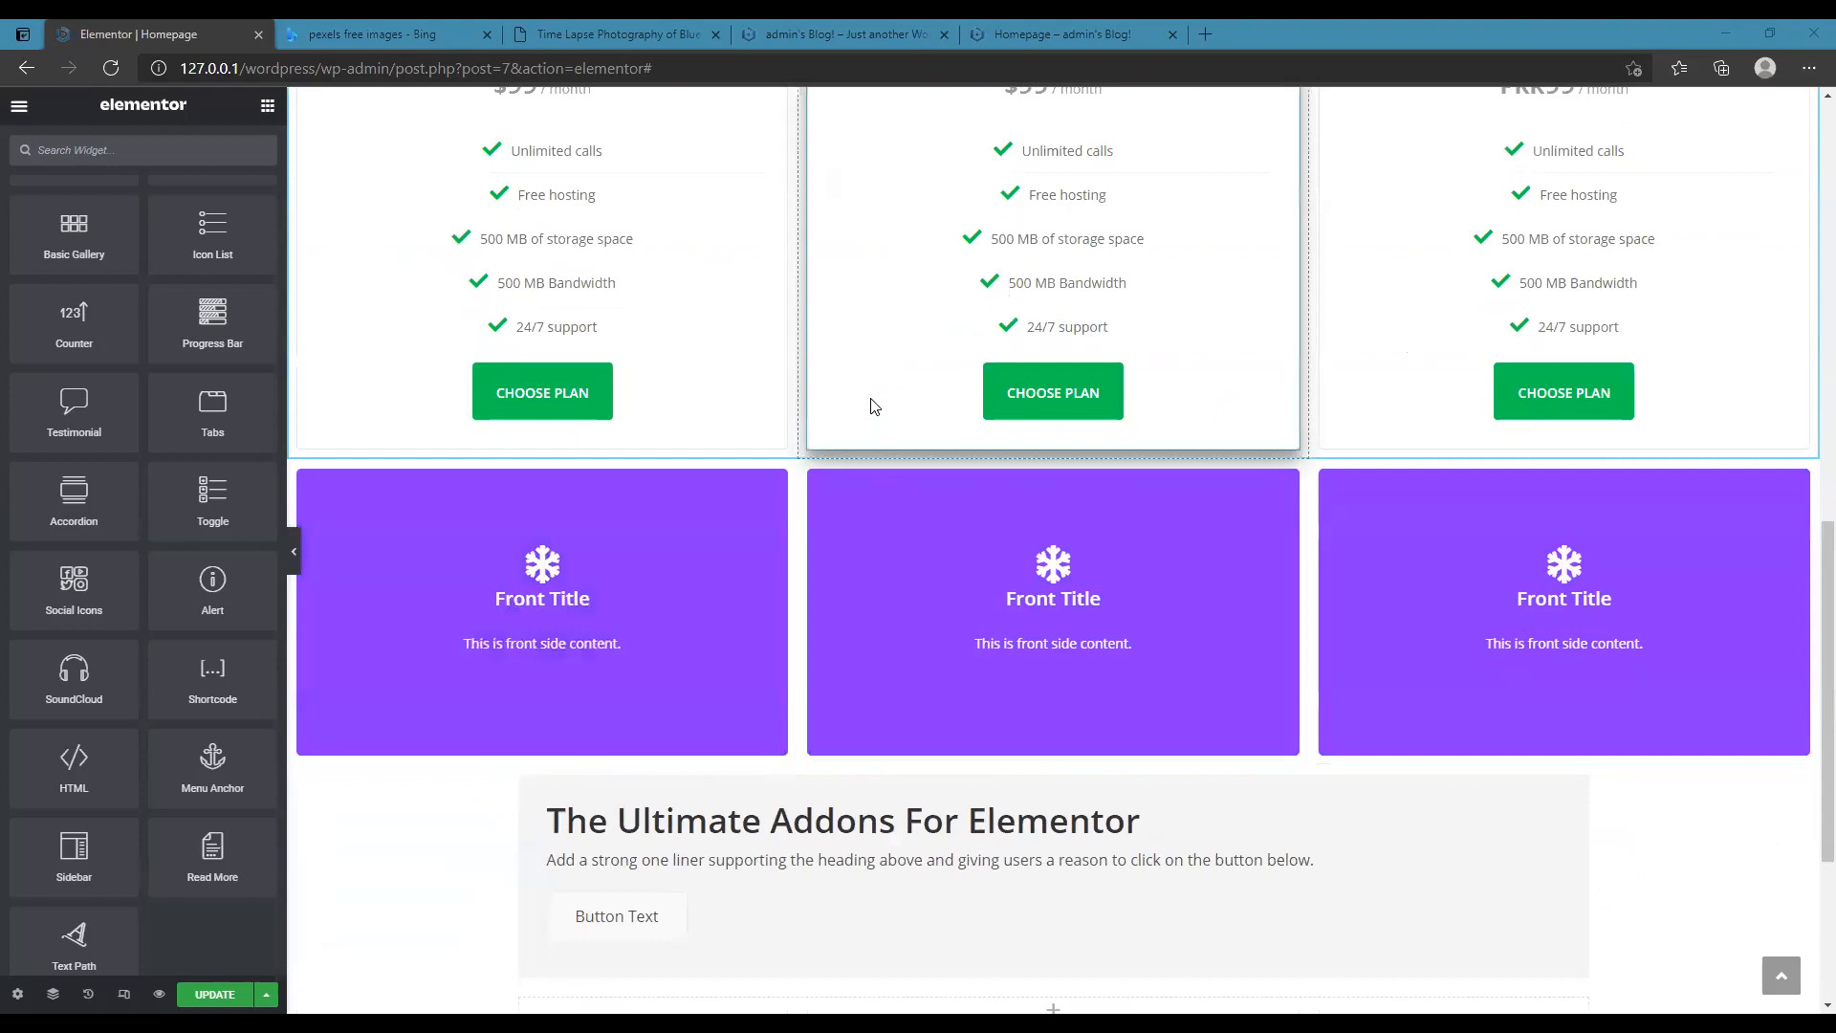
scroll(871, 399, "down", 1)
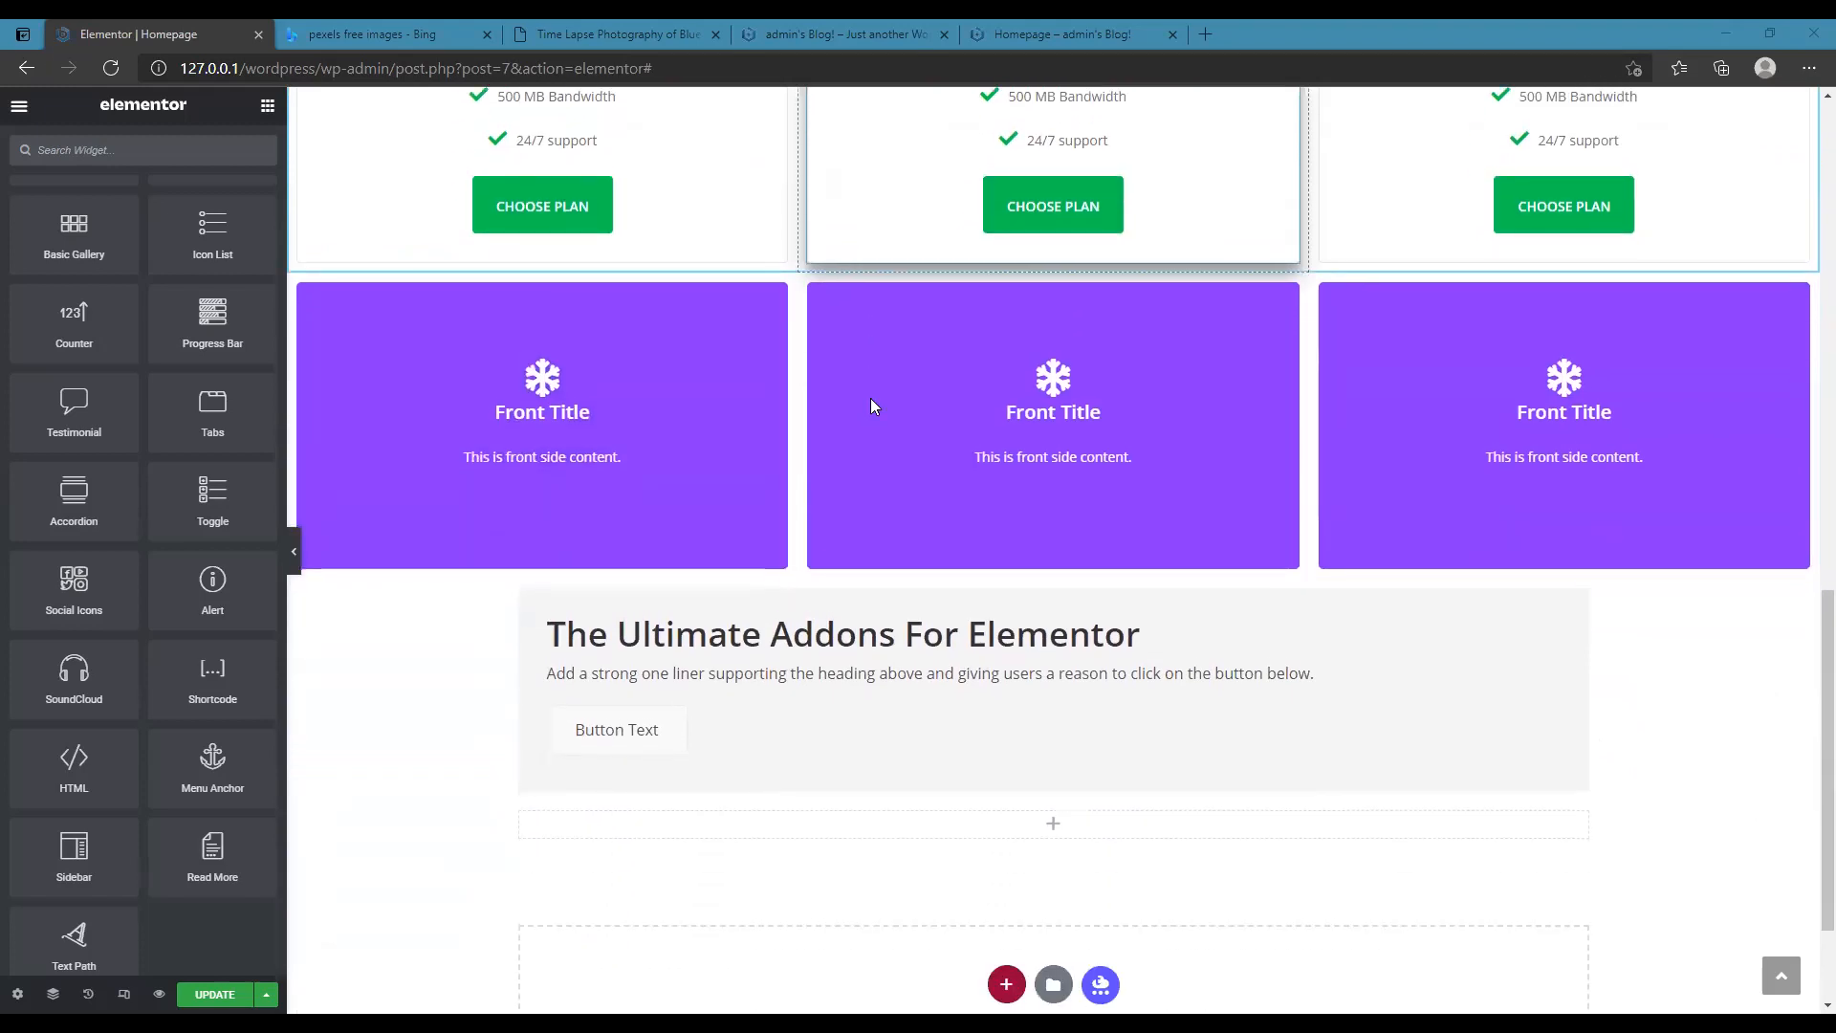
scroll(871, 406, "up", 1)
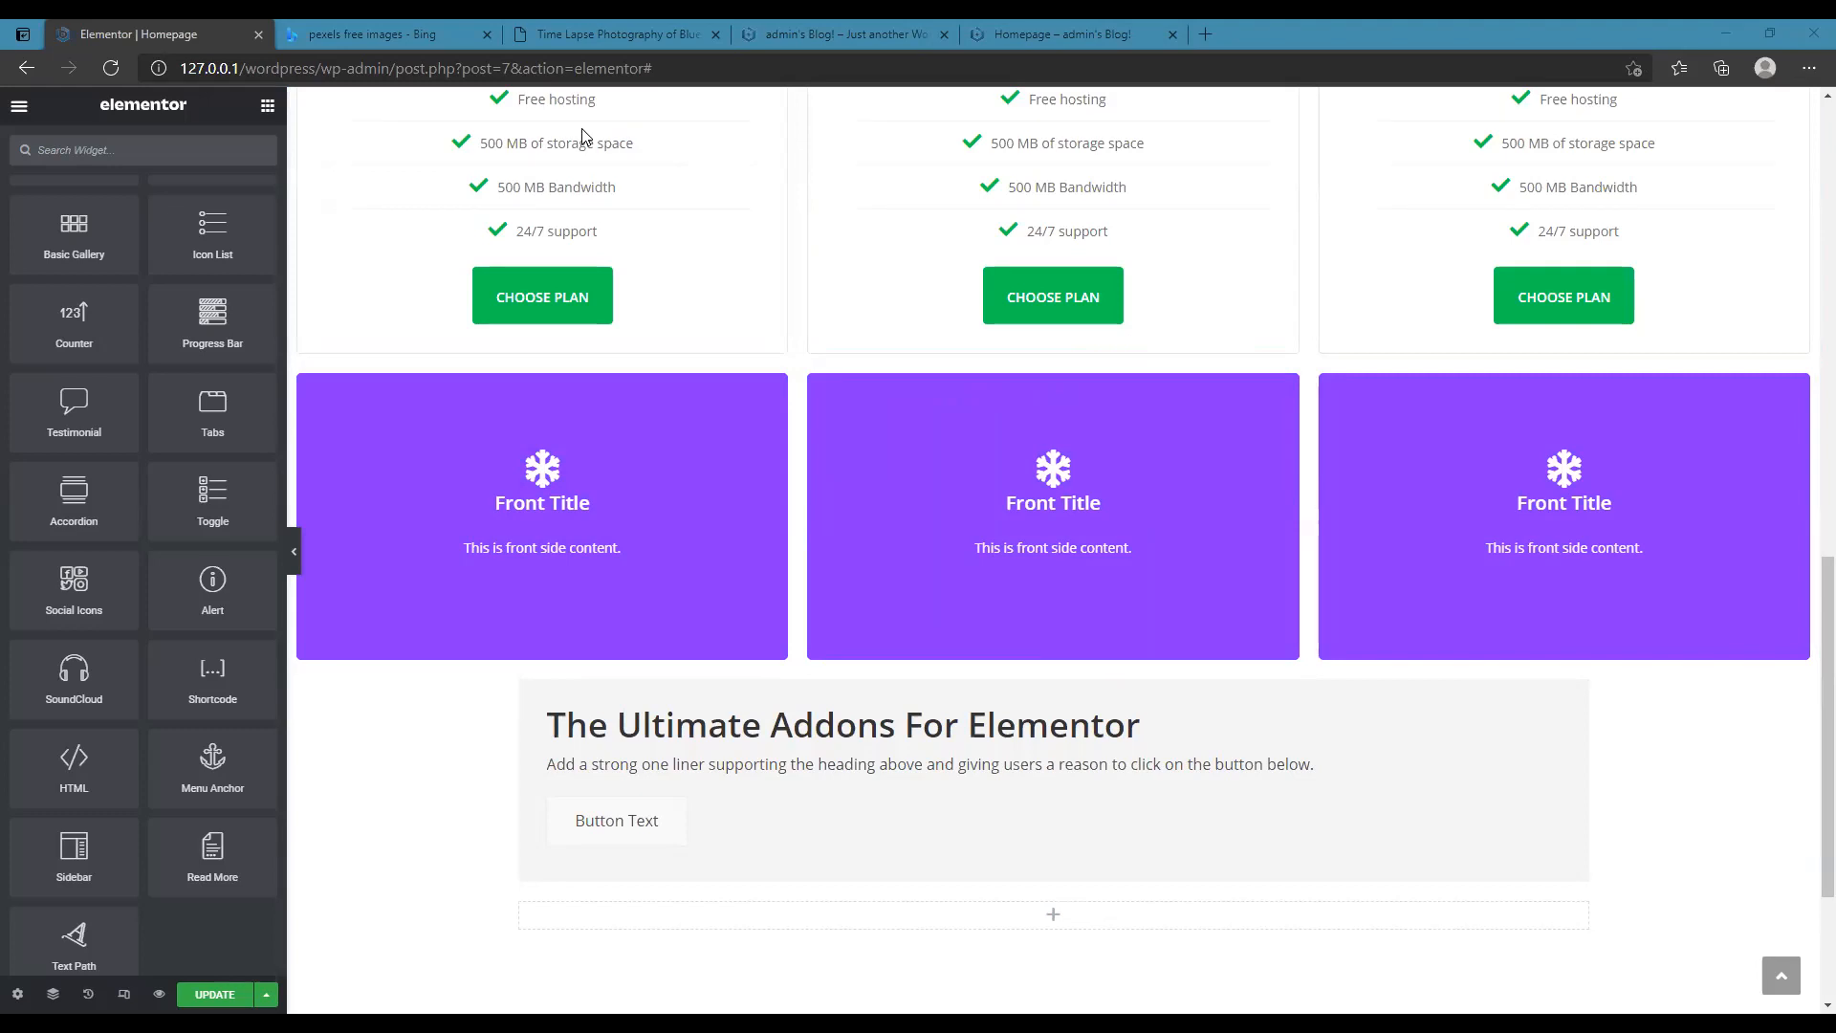
scroll(1096, 119, "down", 2)
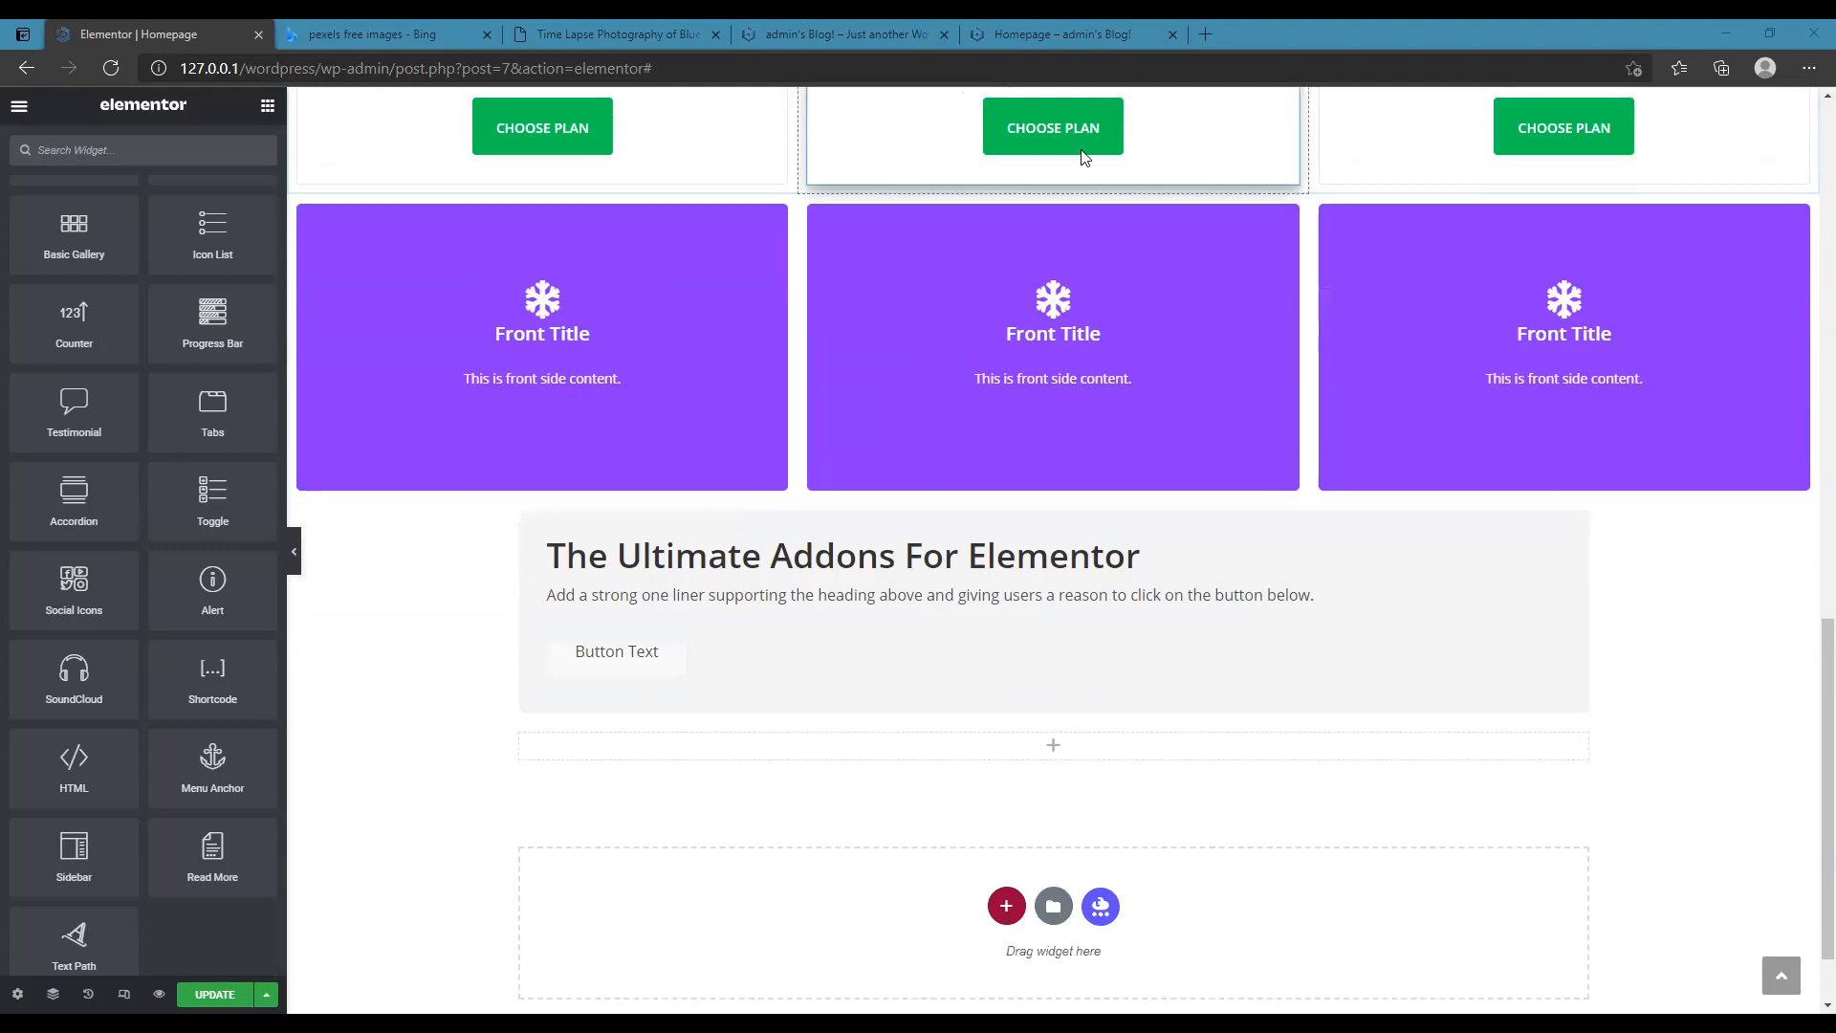
scroll(1082, 164, "down", 1)
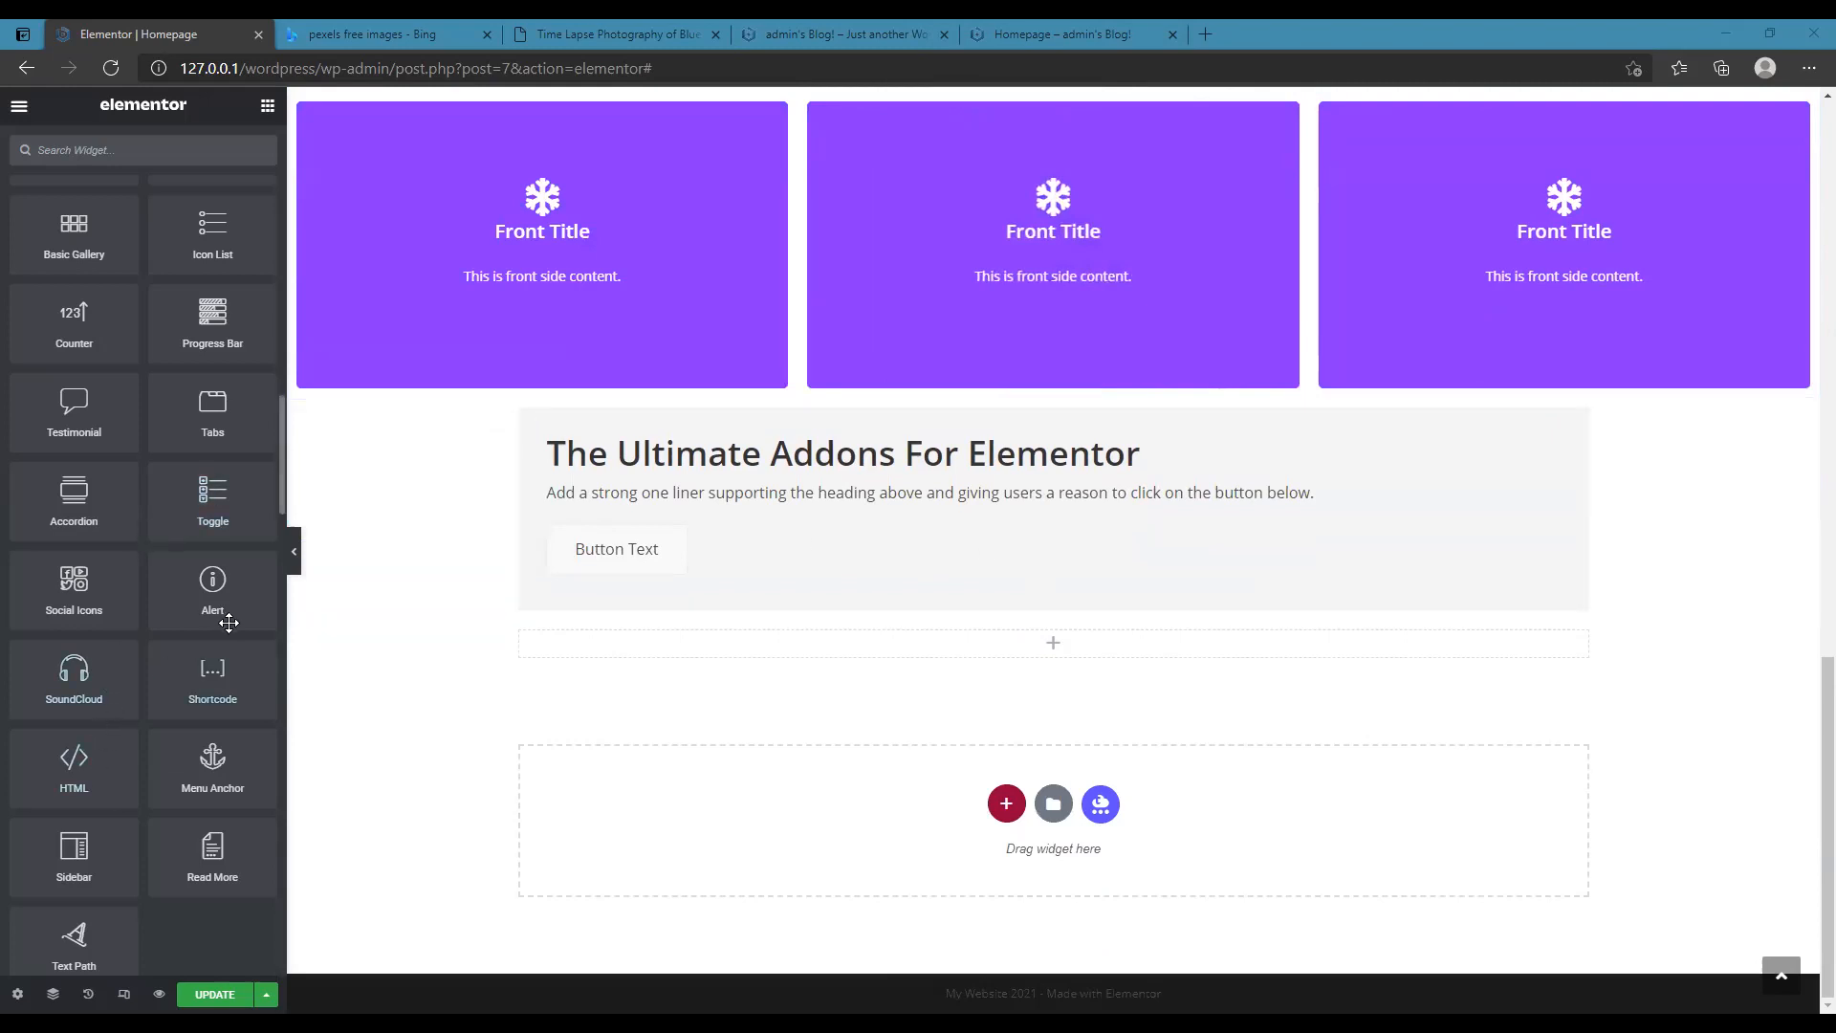
scroll(228, 622, "down", 2)
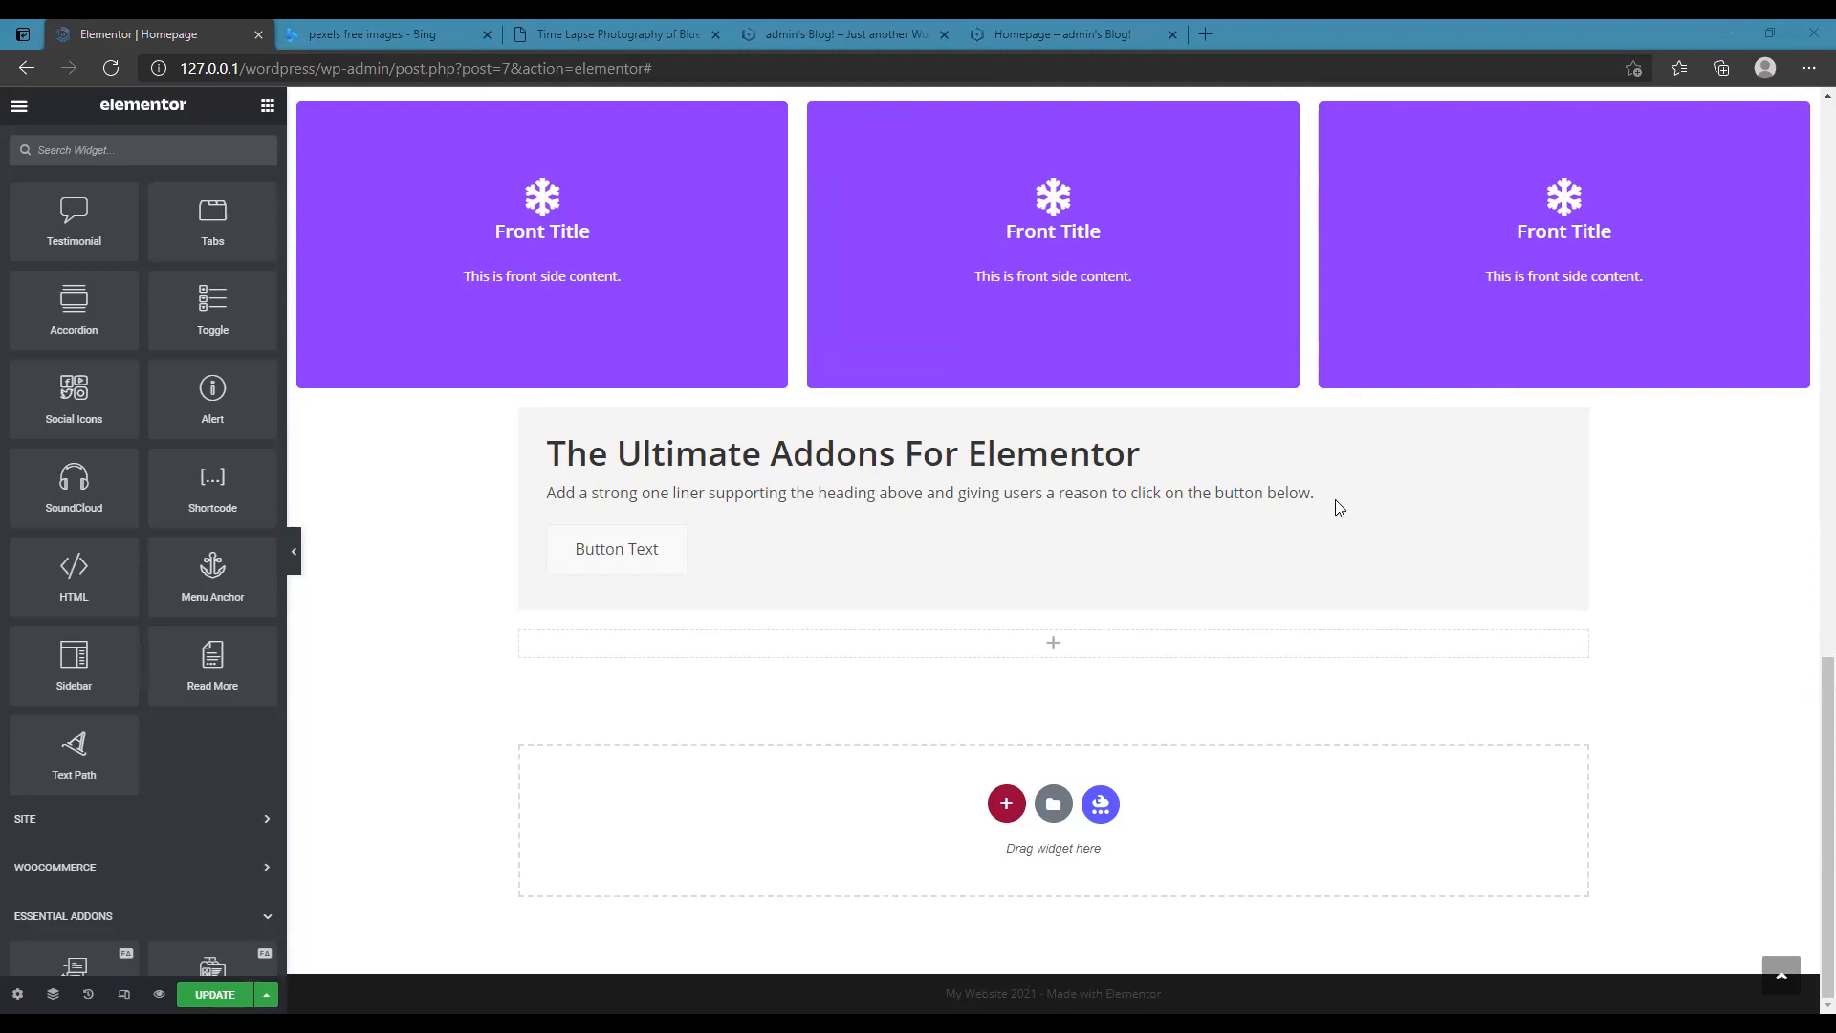
mouse_move(1133, 167)
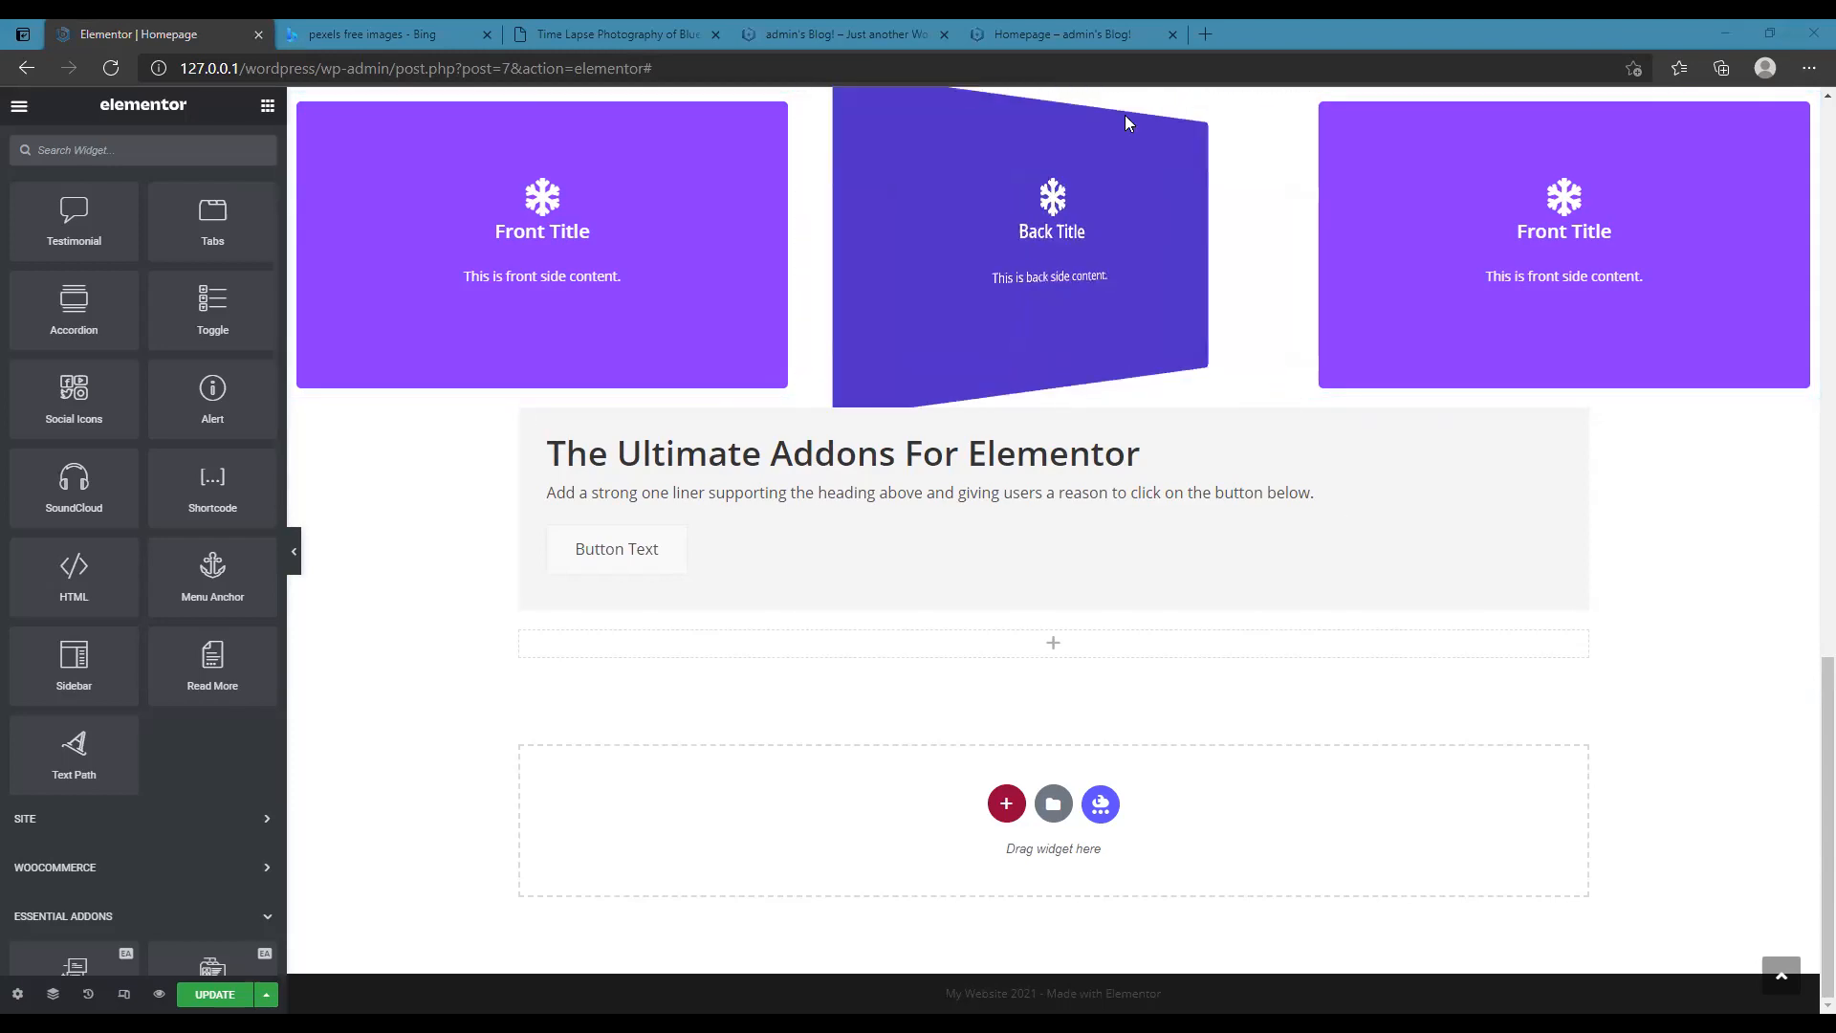